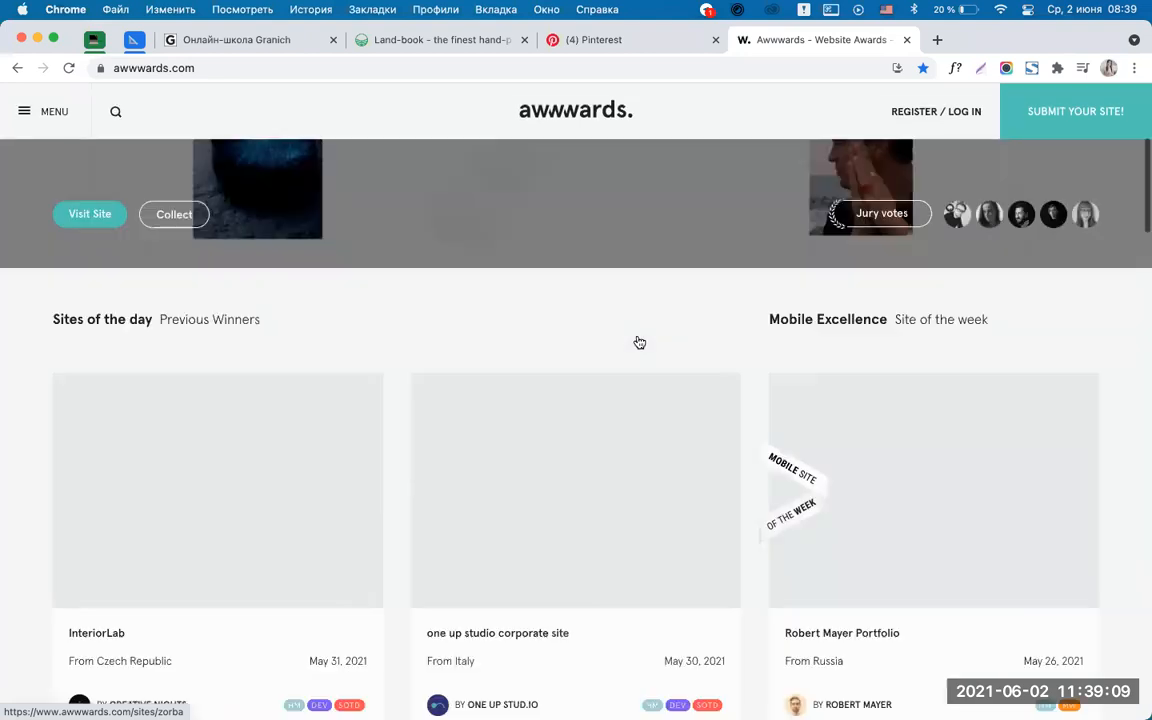
Skim the Awwwards inspiration page and close its tab.
scroll(748, 432, down, 4)
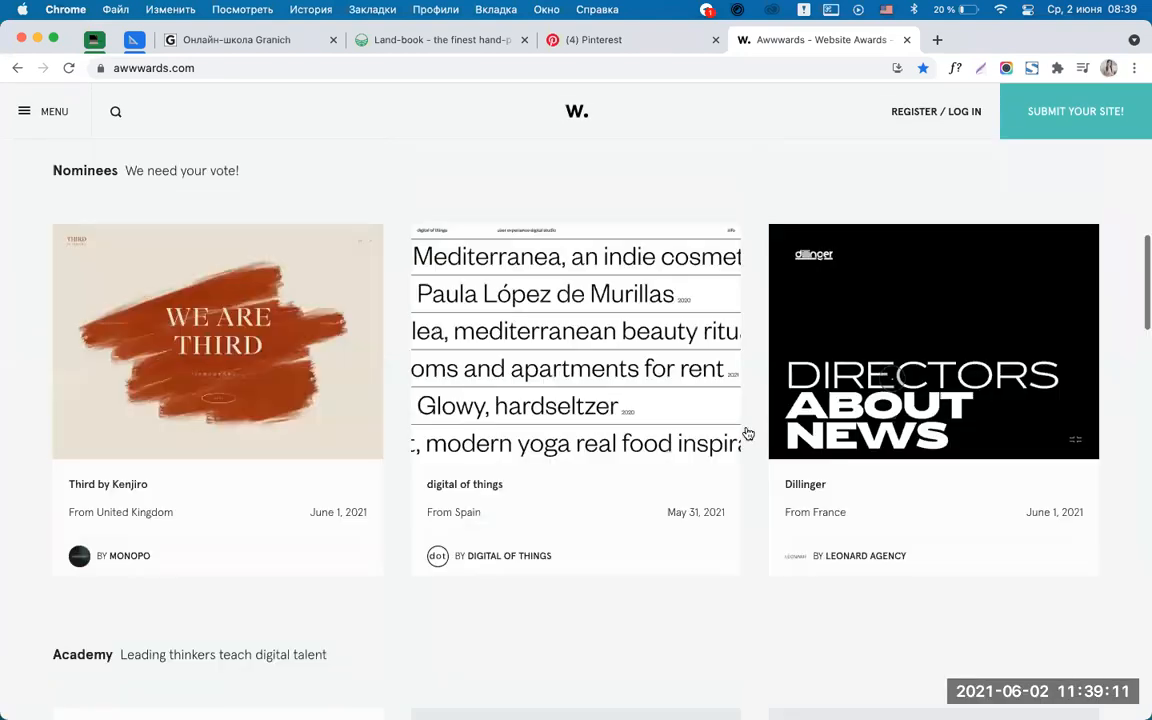
scroll(748, 432, up, 14)
scroll(748, 432, down, 10)
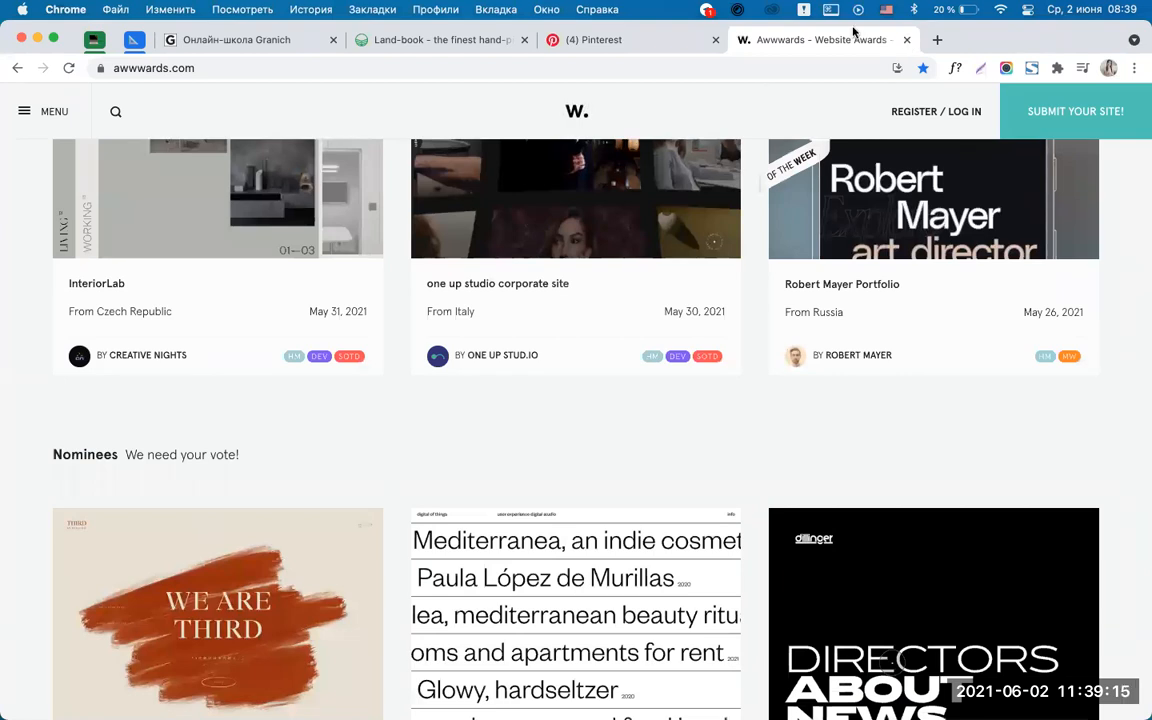
click(906, 39)
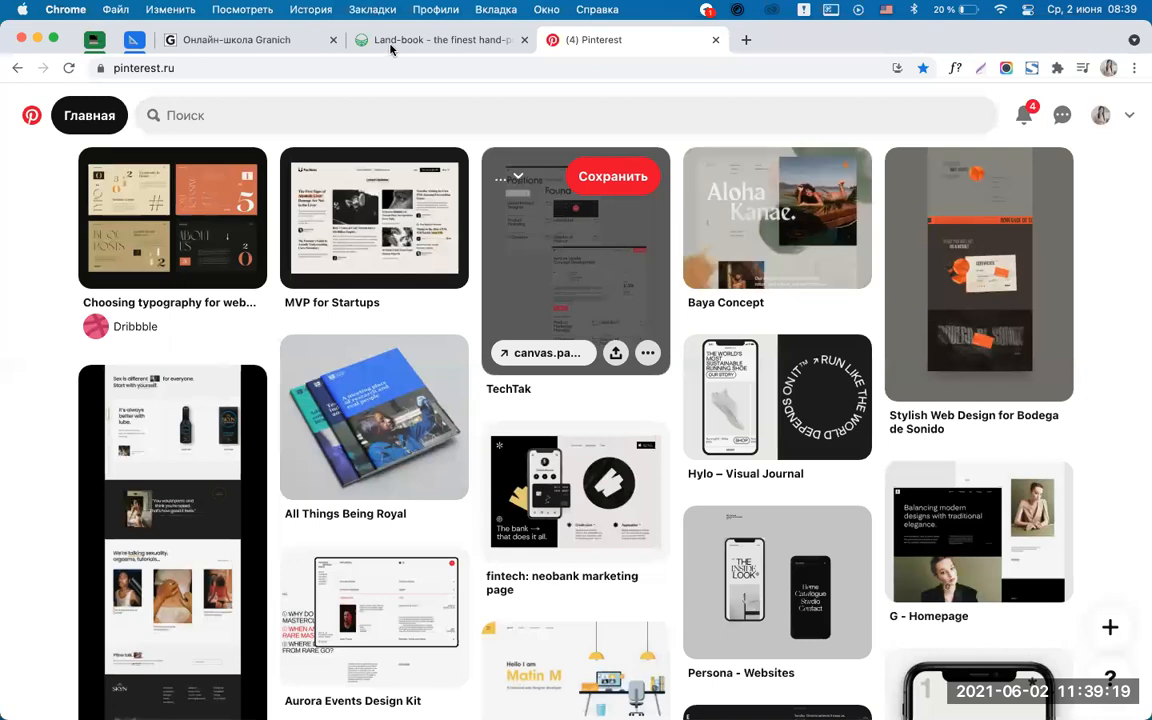
Browse the Land-book gallery, then move on to the Pinterest feed.
click(390, 47)
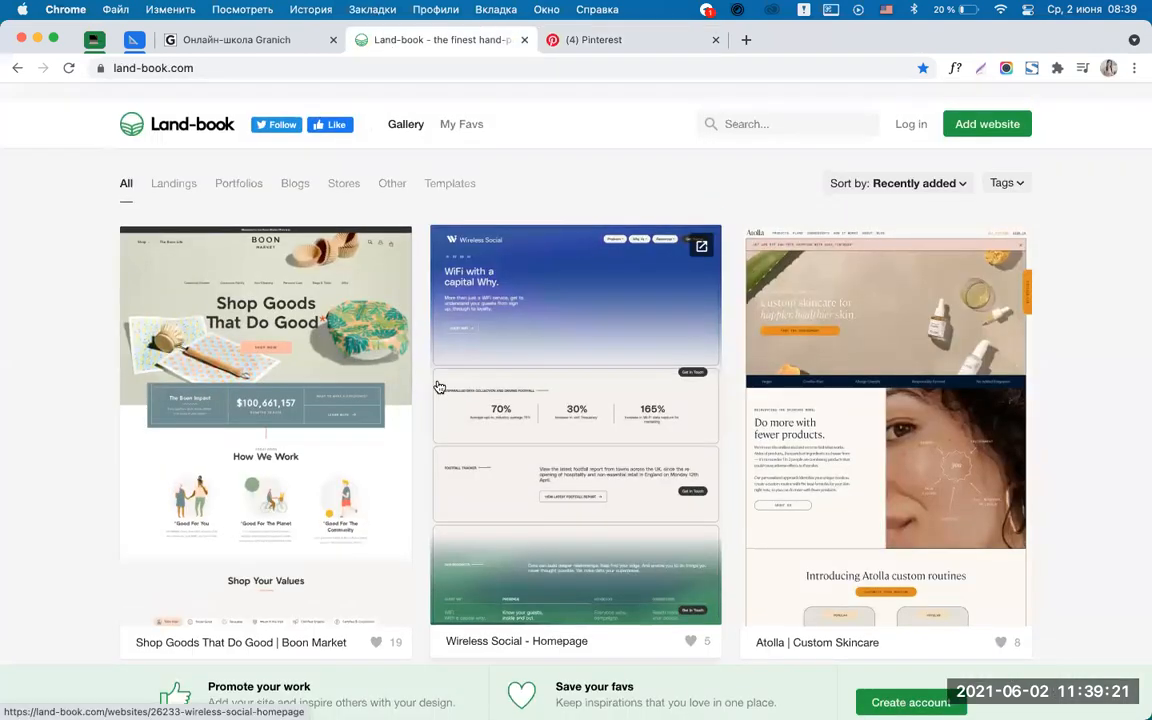
scroll(437, 386, down, 10)
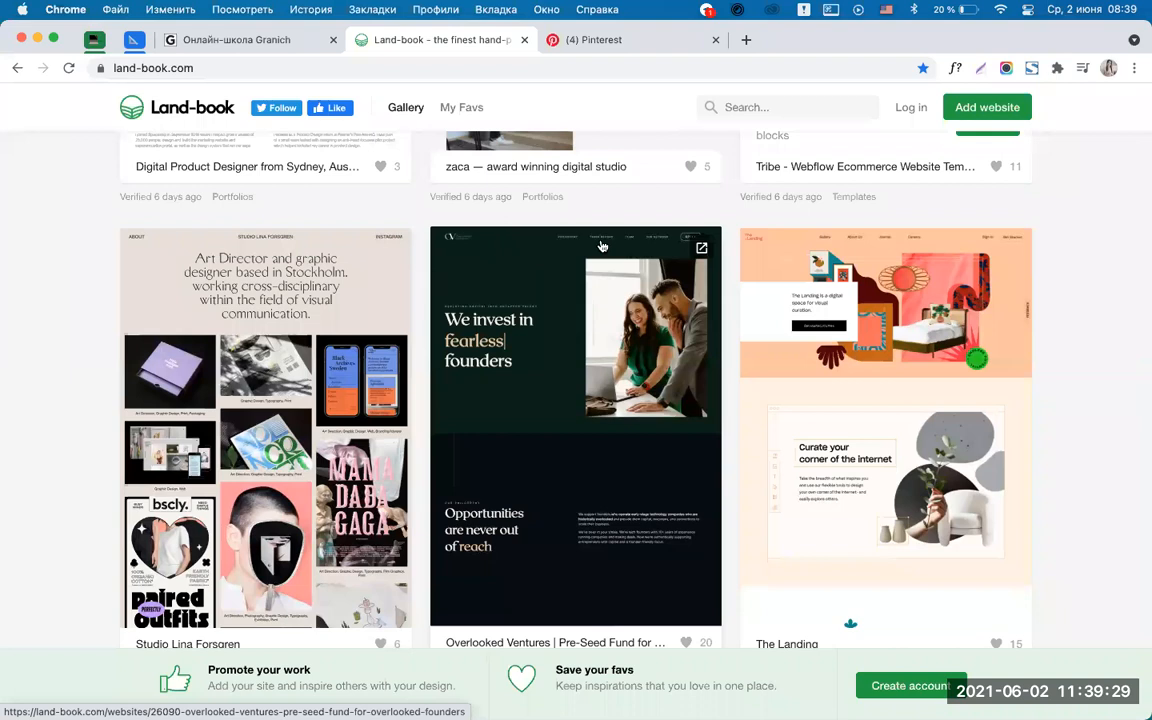
scroll(619, 337, down, 1)
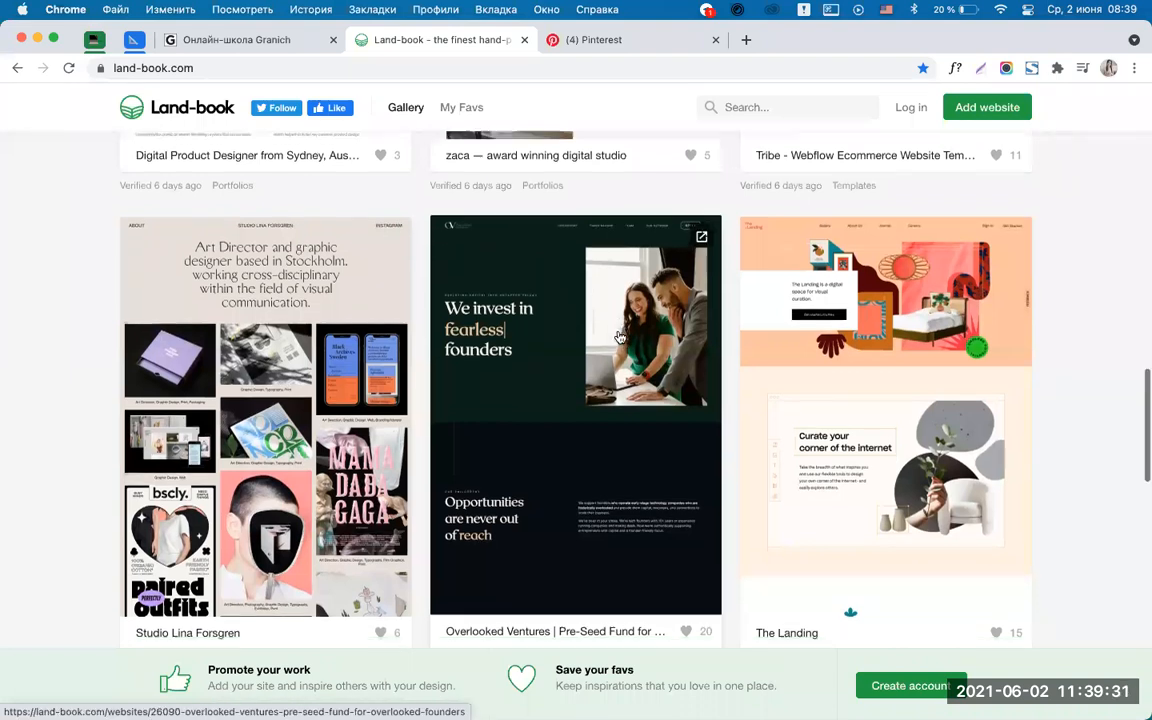
scroll(619, 337, down, 5)
scroll(322, 278, up, 1)
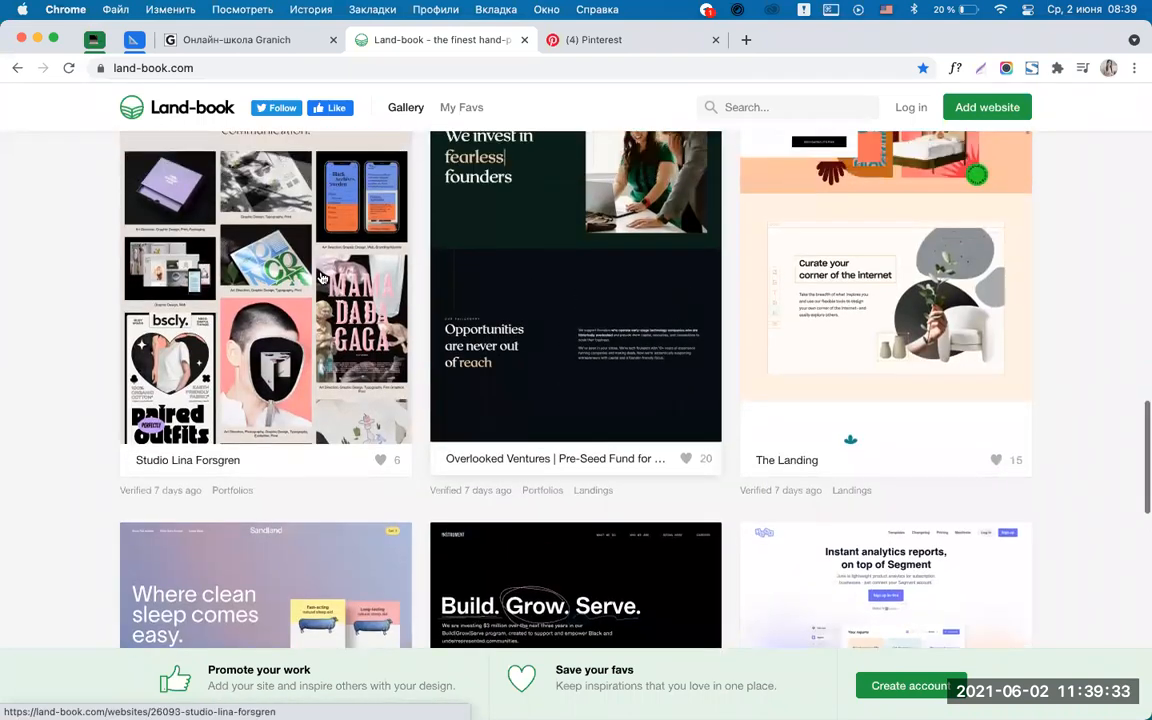
scroll(300, 260, down, 5)
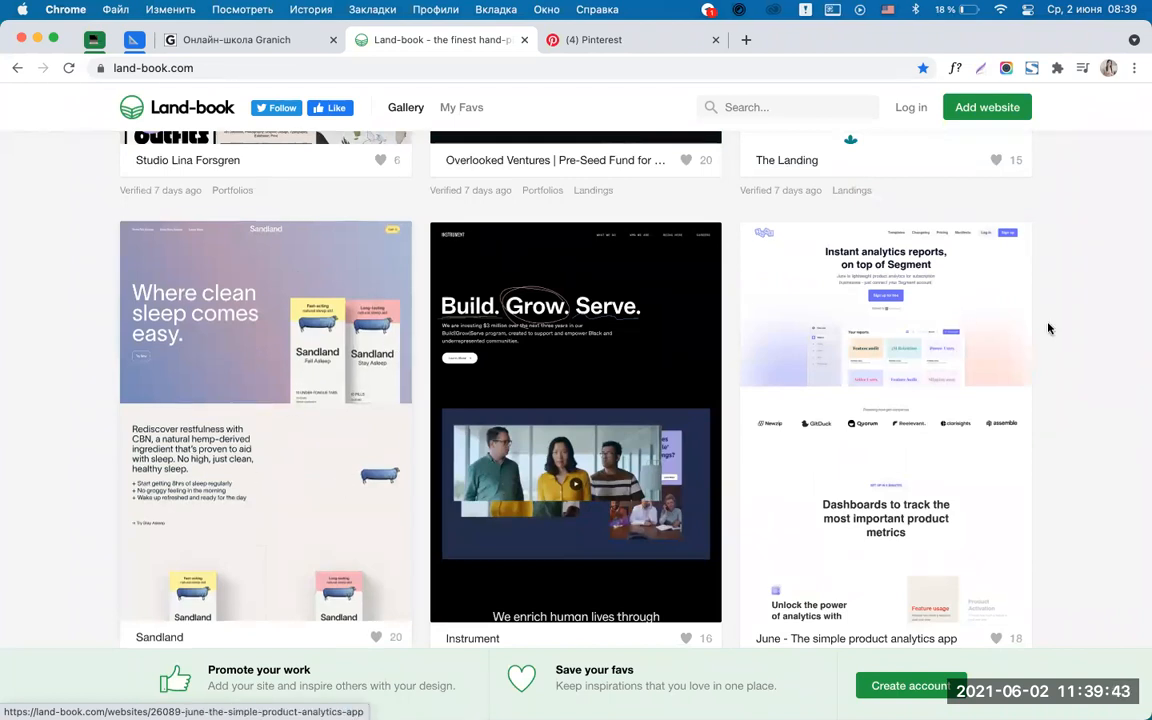
scroll(1052, 329, down, 5)
scroll(1052, 330, down, 5)
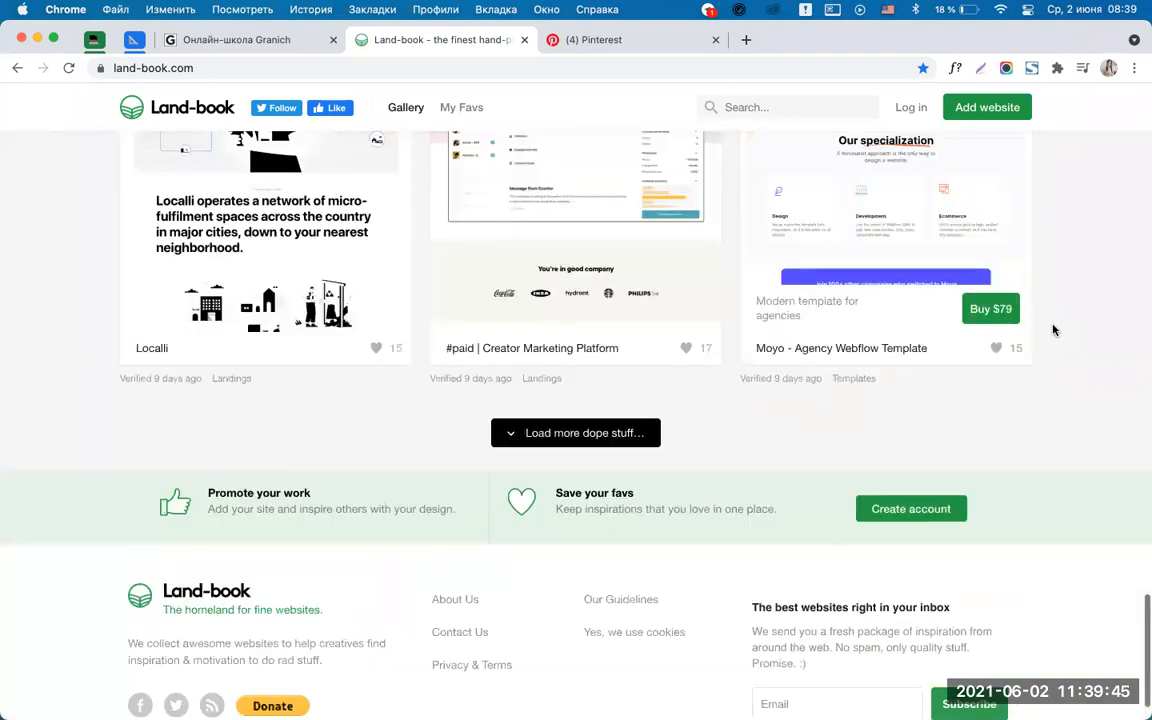
scroll(1052, 330, up, 20)
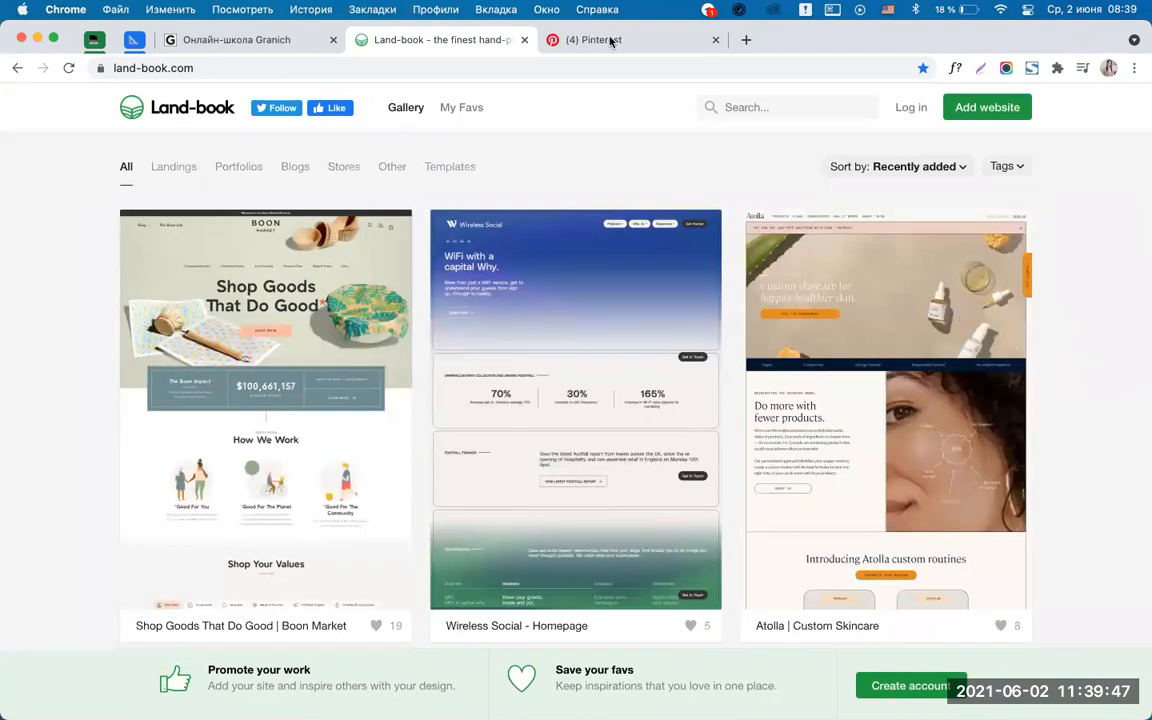
click(546, 34)
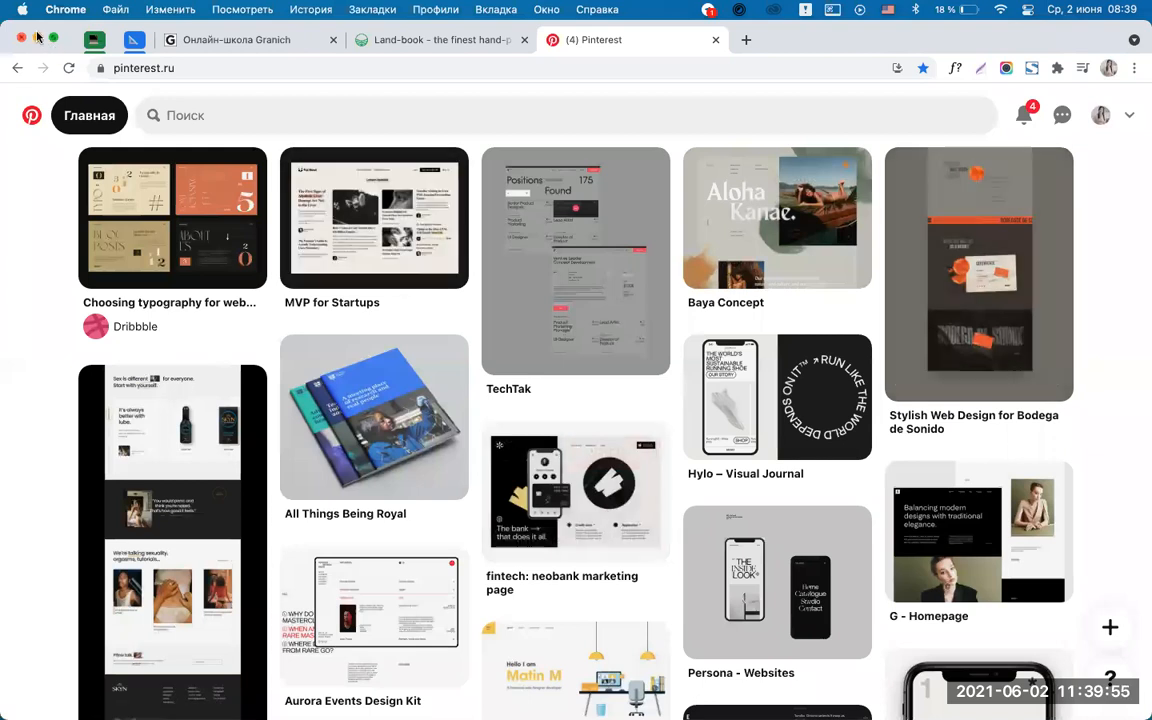
Hide Chrome and bring up Photoshop from the Dock.
key(super+m)
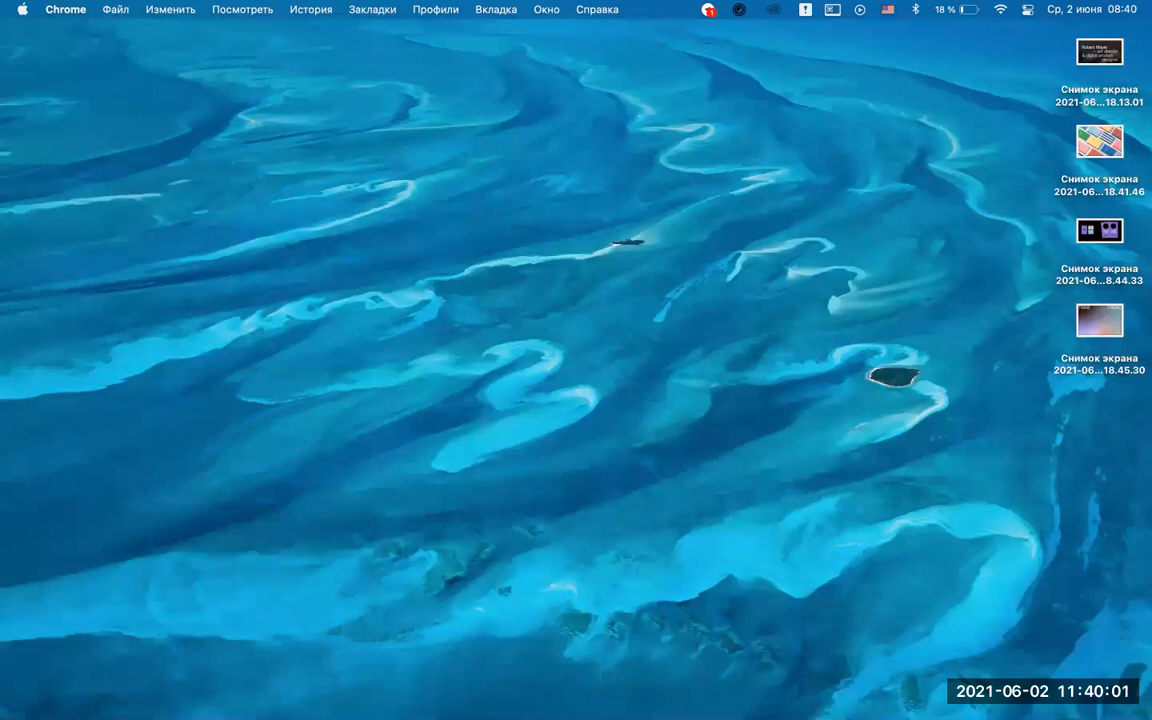
mouse_move(422, 698)
click(488, 692)
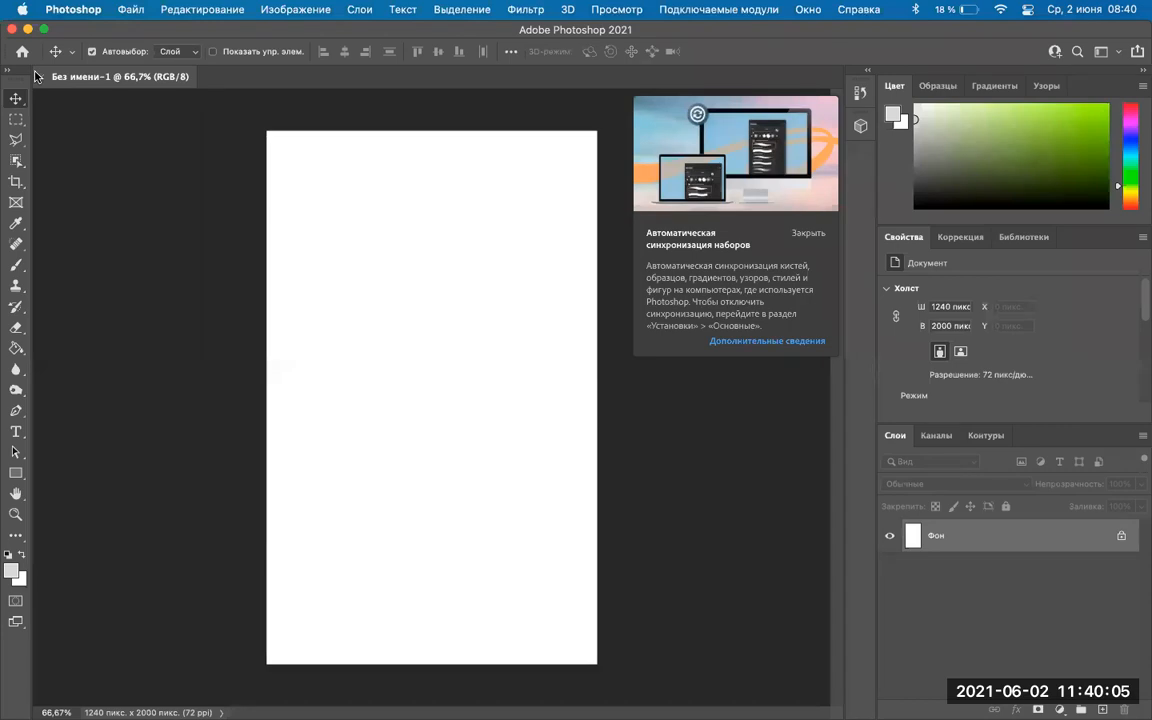
Close the old untitled file and create a new 1240 × 2000 px document.
click(41, 78)
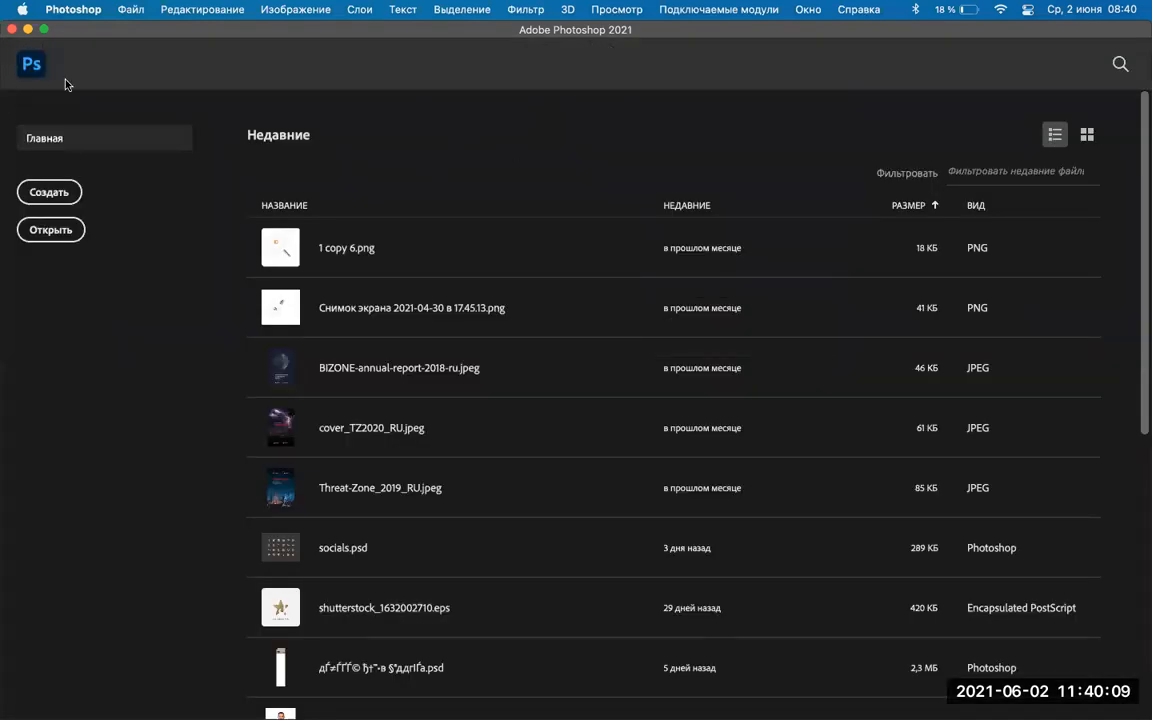
click(51, 195)
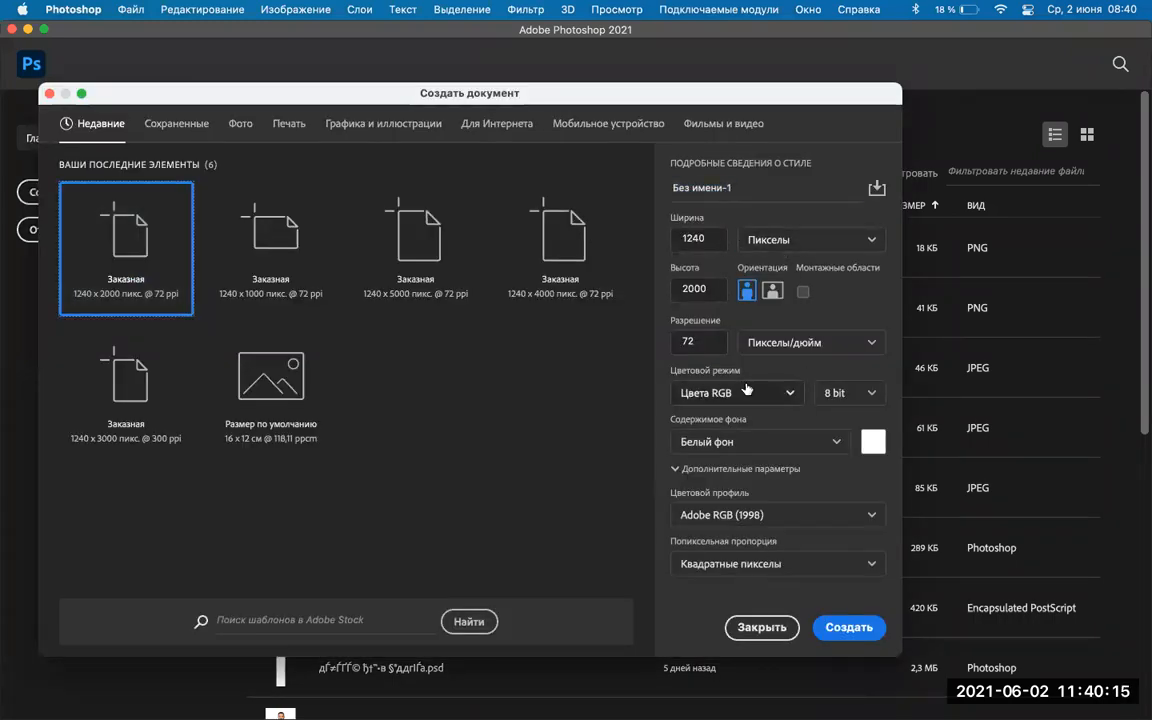
click(848, 627)
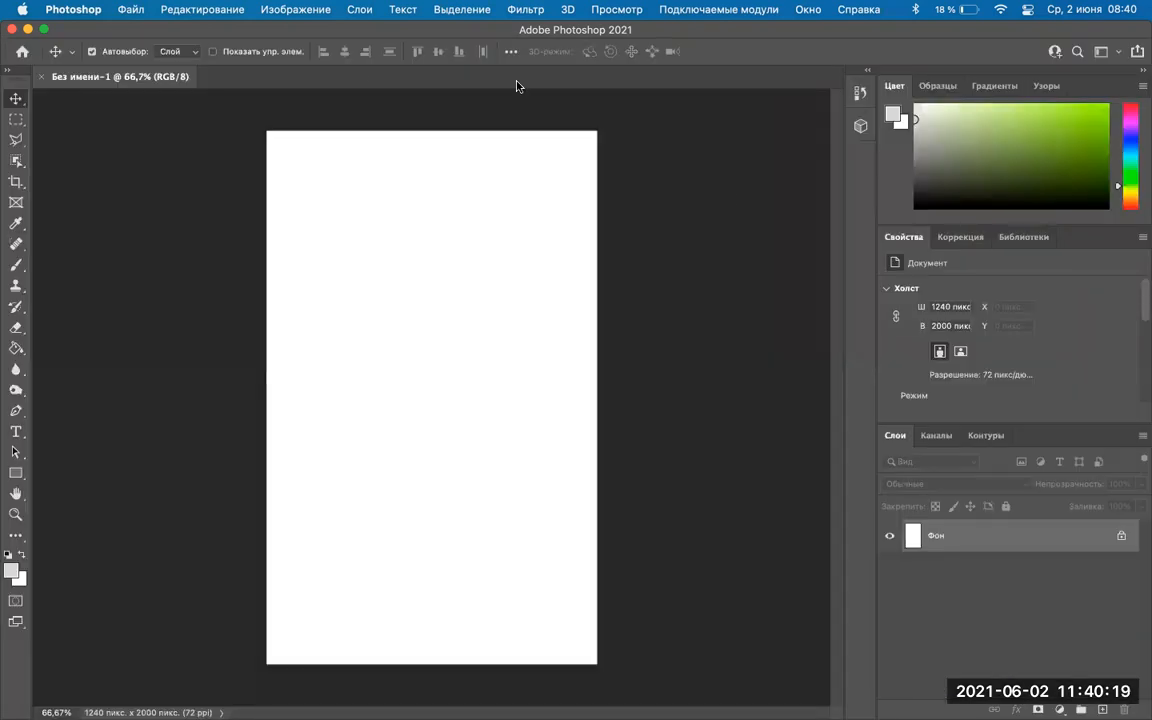
click(611, 10)
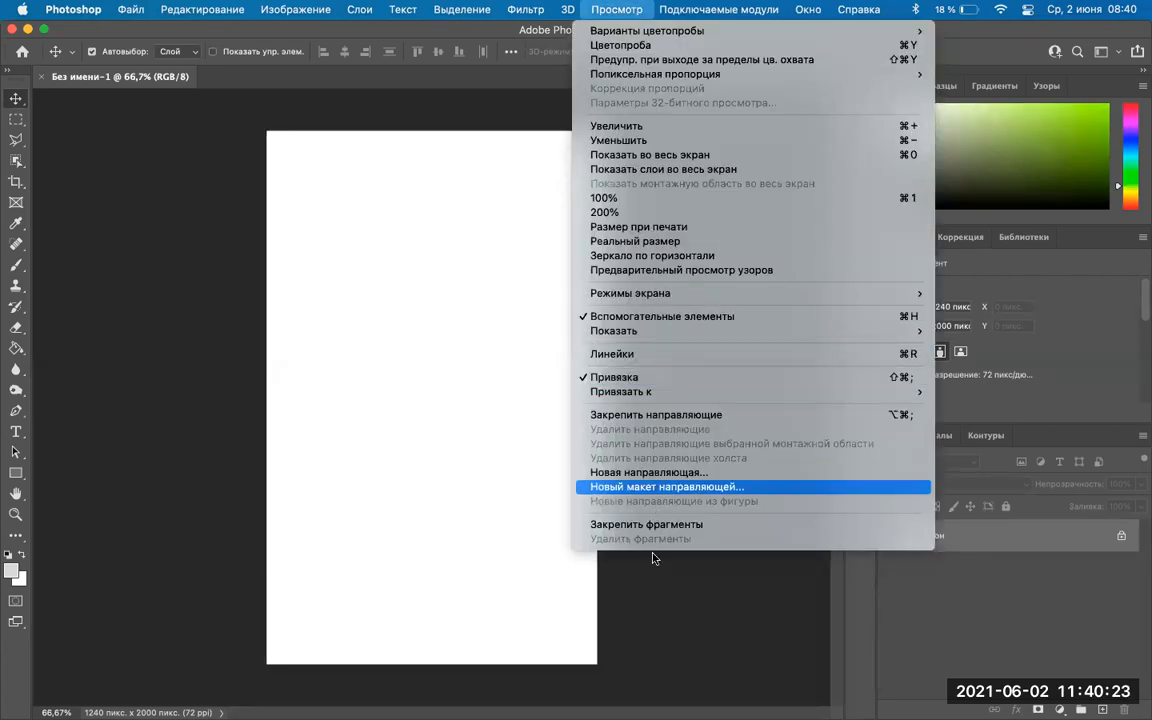
Add a new guide layout of 12 columns with 20 px gutters.
click(663, 487)
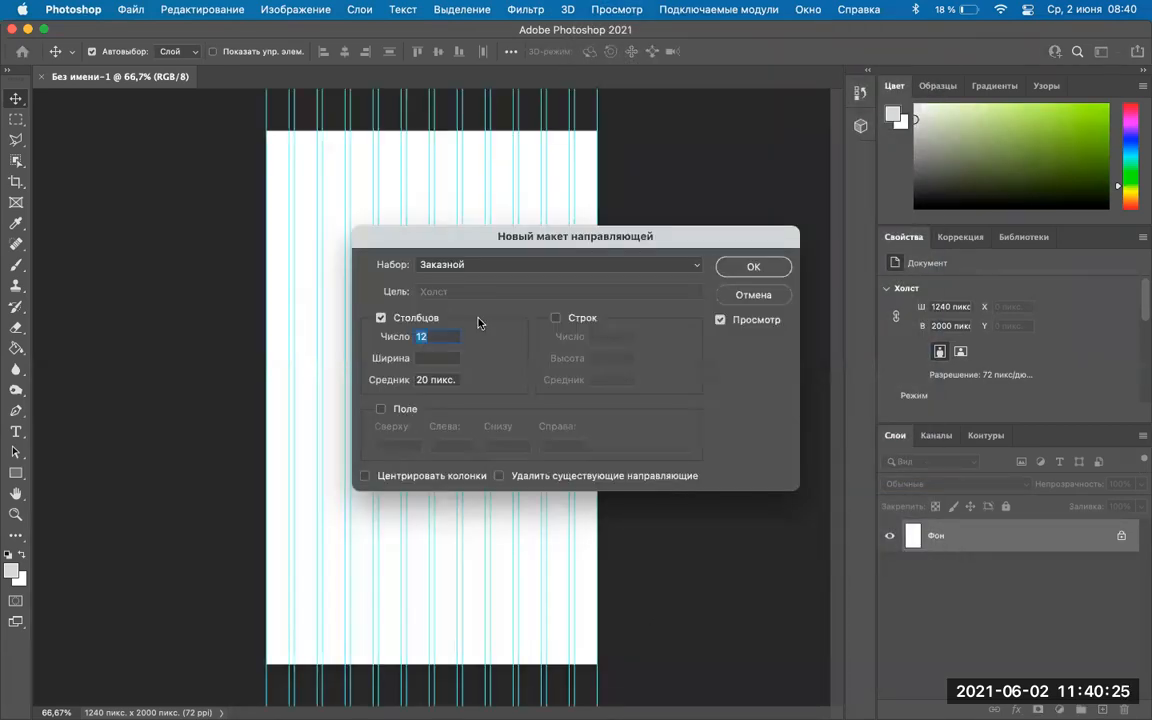
click(386, 376)
click(750, 266)
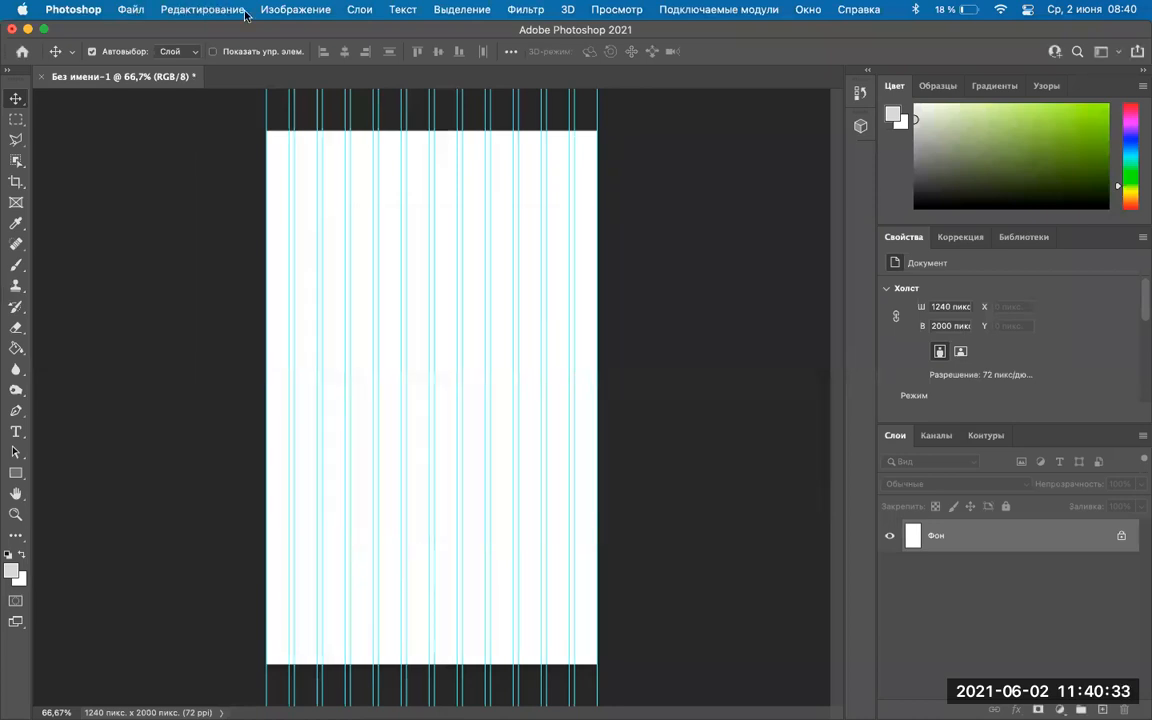
Widen the canvas to 1440 px in Canvas Size.
click(295, 10)
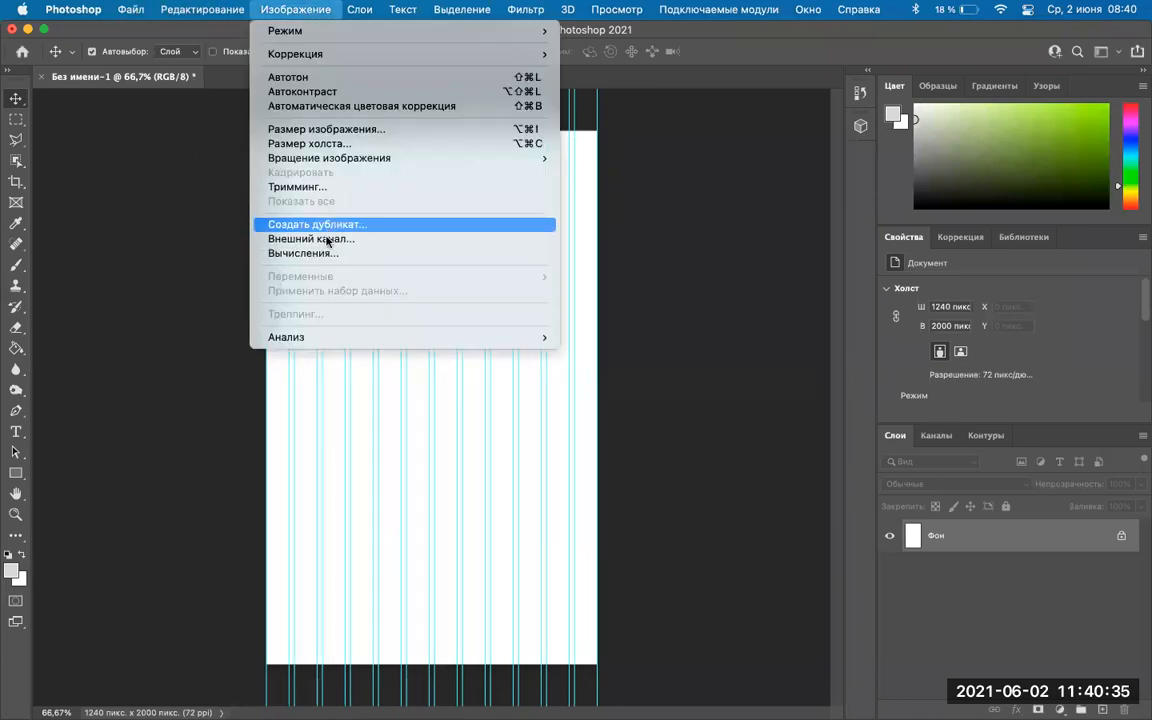
click(318, 144)
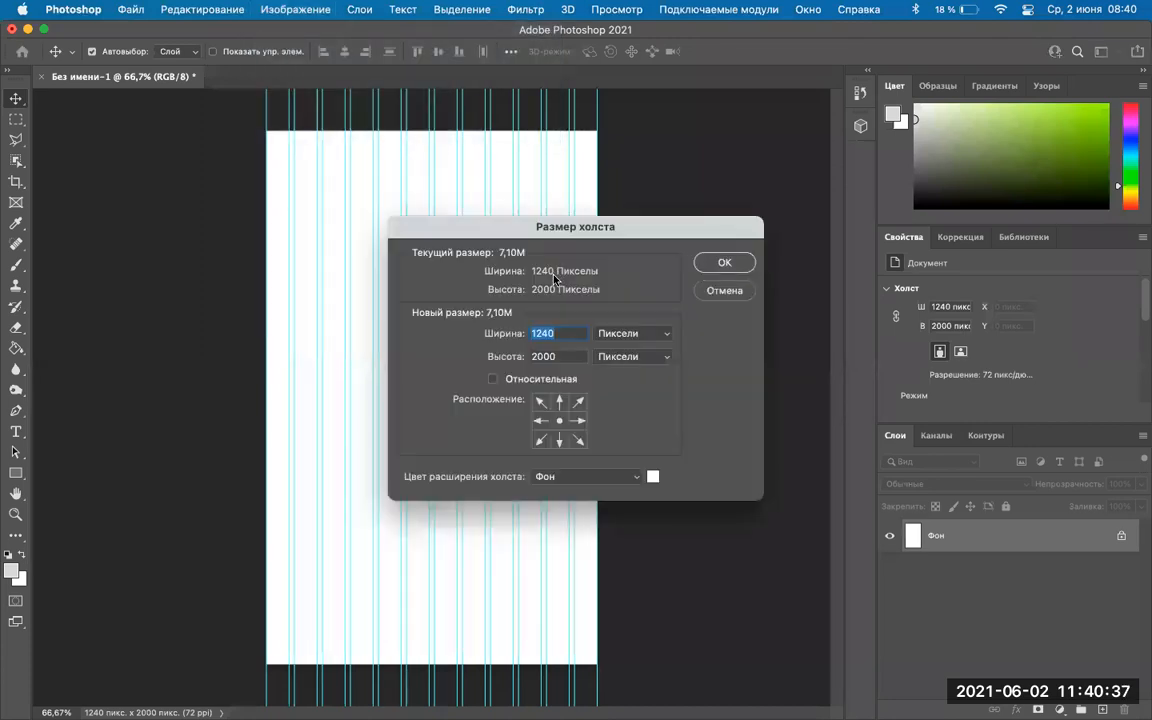
text(1440)
click(727, 263)
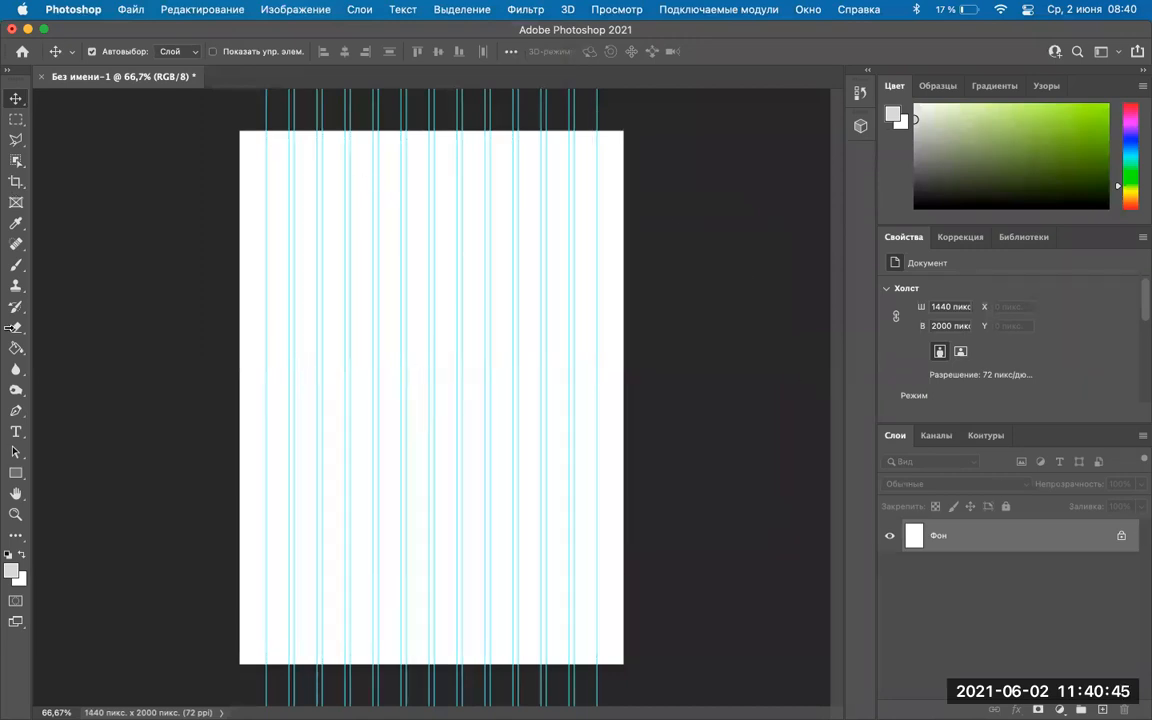
click(14, 475)
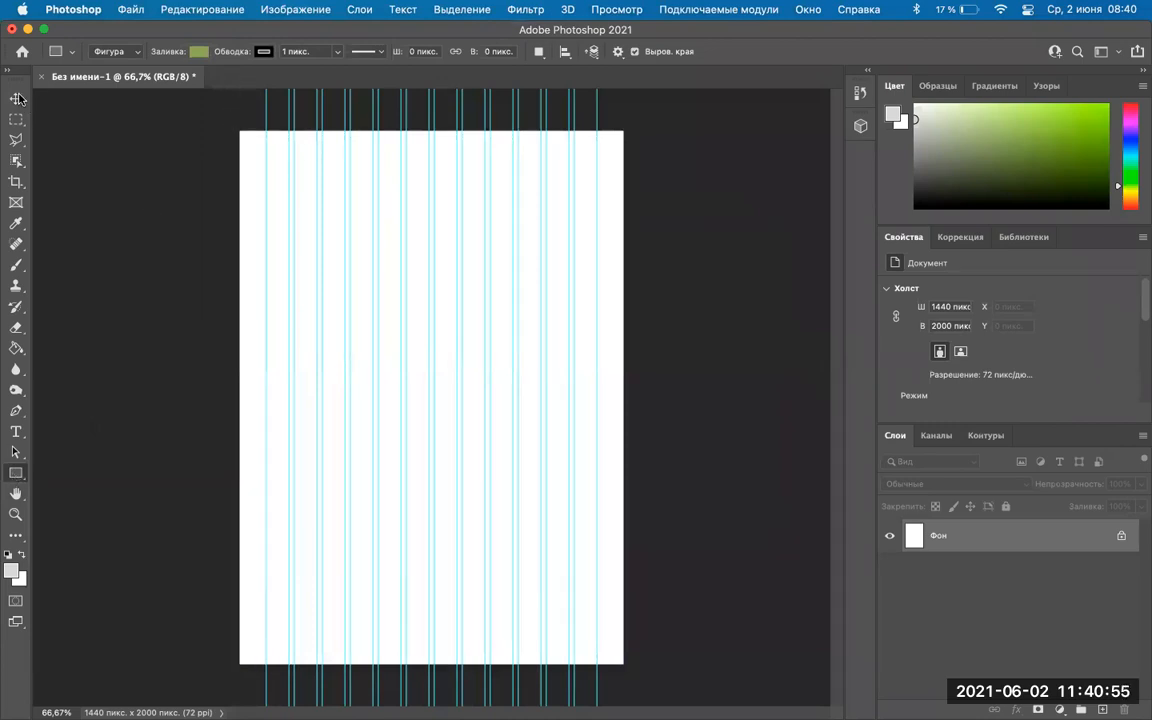
click(16, 98)
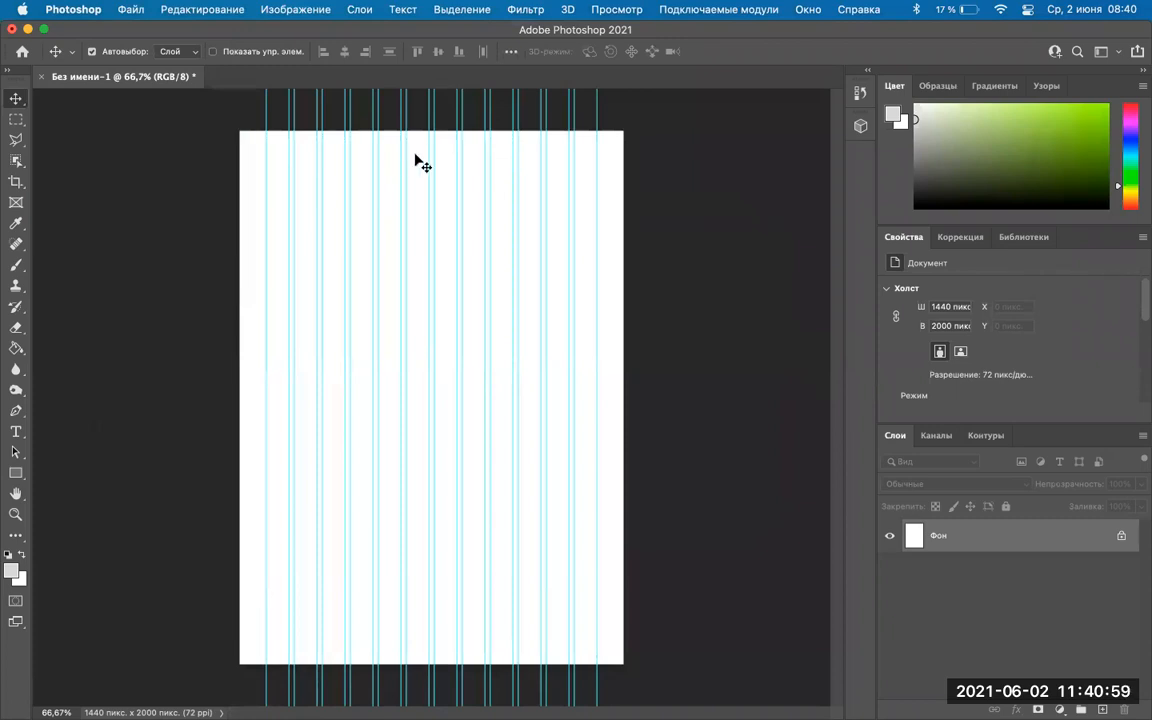
mouse_move(506, 700)
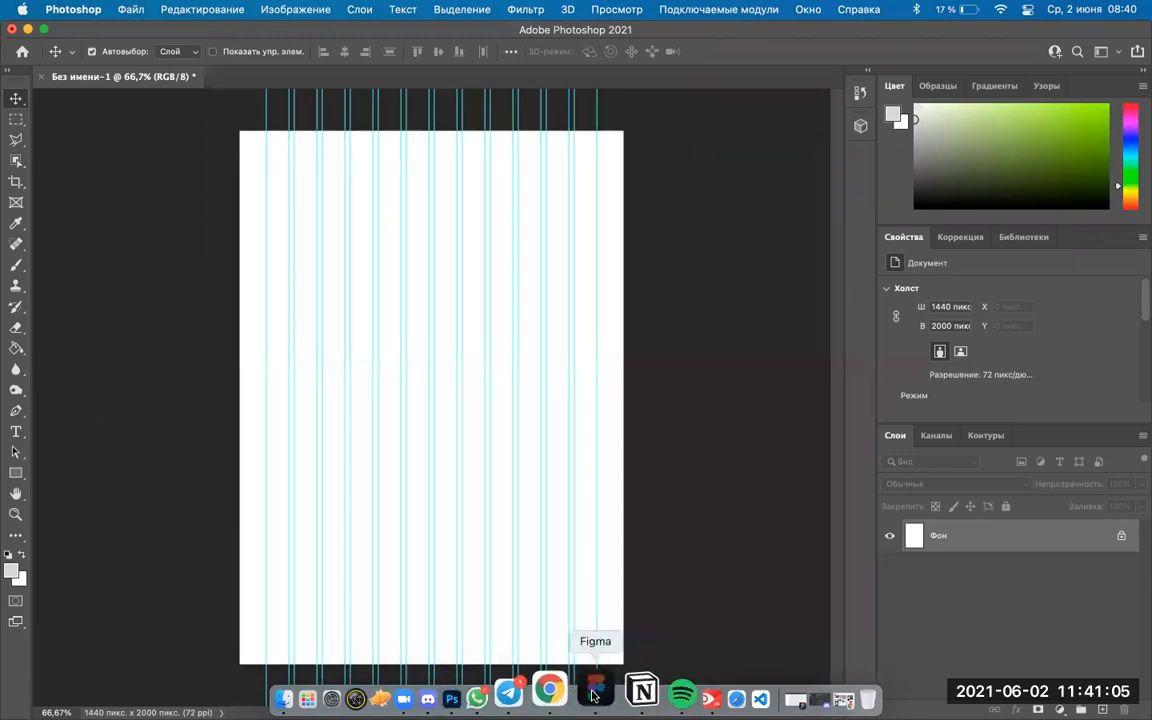
Bring Figma forward on the макеты draft and pick the Frame tool.
click(593, 697)
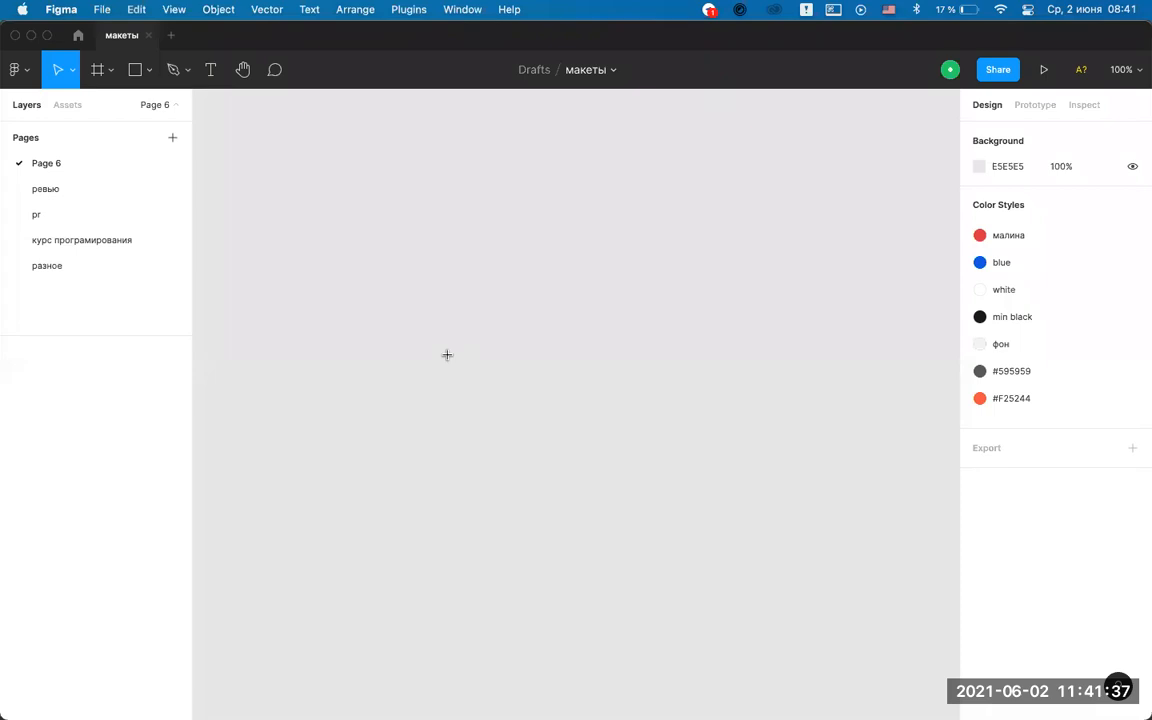
key(f)
key(Escape)
click(96, 71)
click(110, 72)
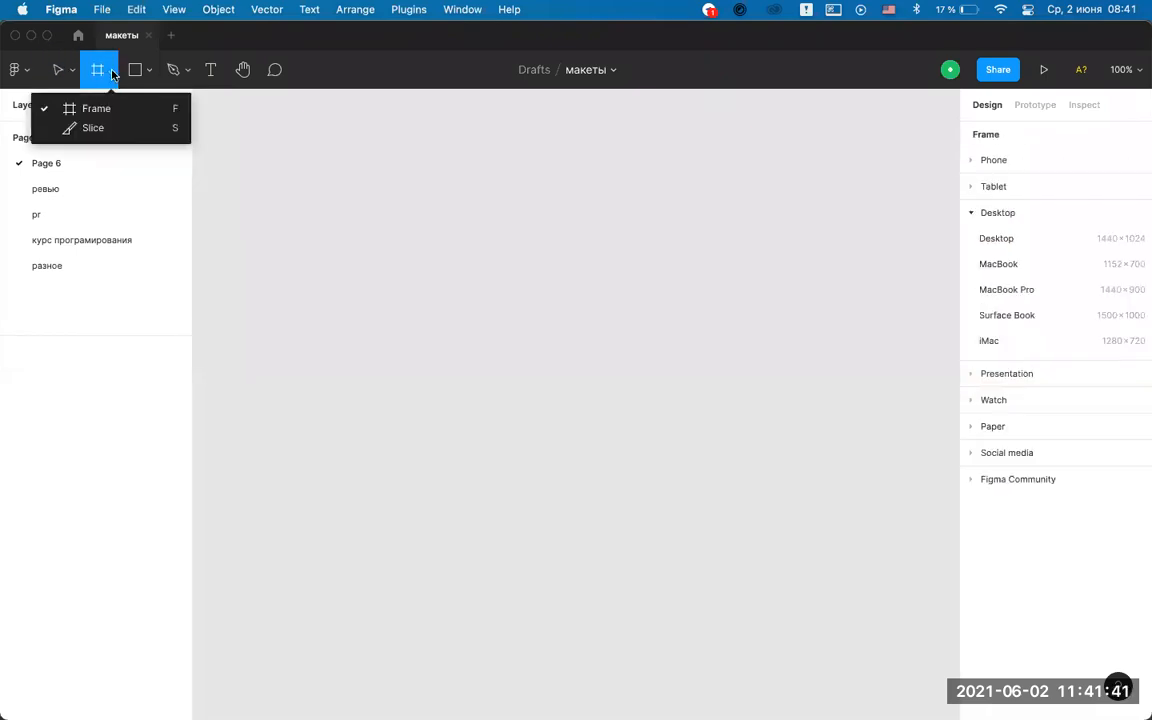
click(103, 108)
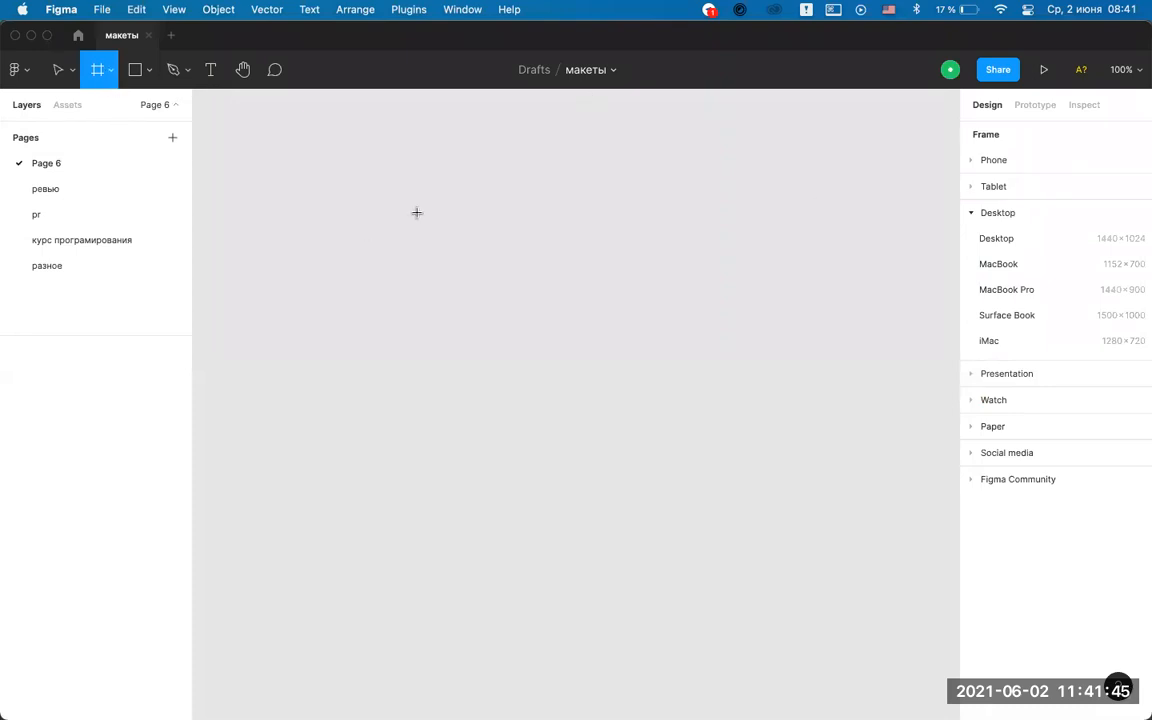
Draw a test frame, delete it, and reselect the Frame tool.
drag(413, 197, 450, 324)
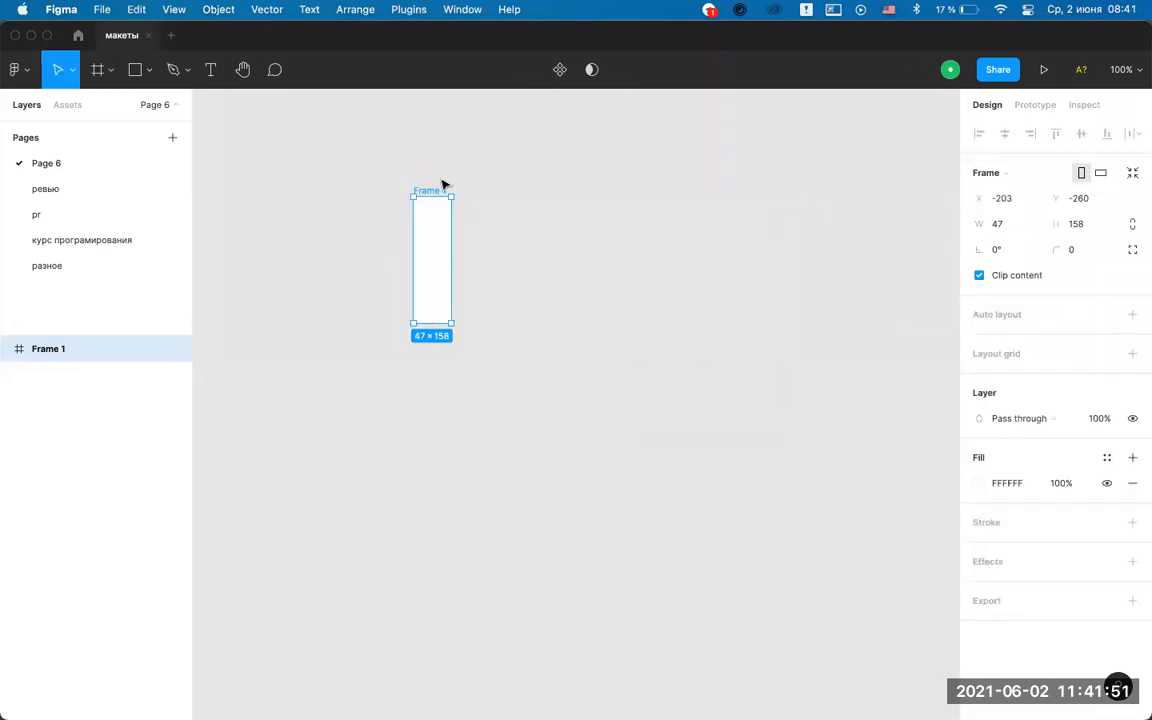
key(BackSpace)
click(97, 70)
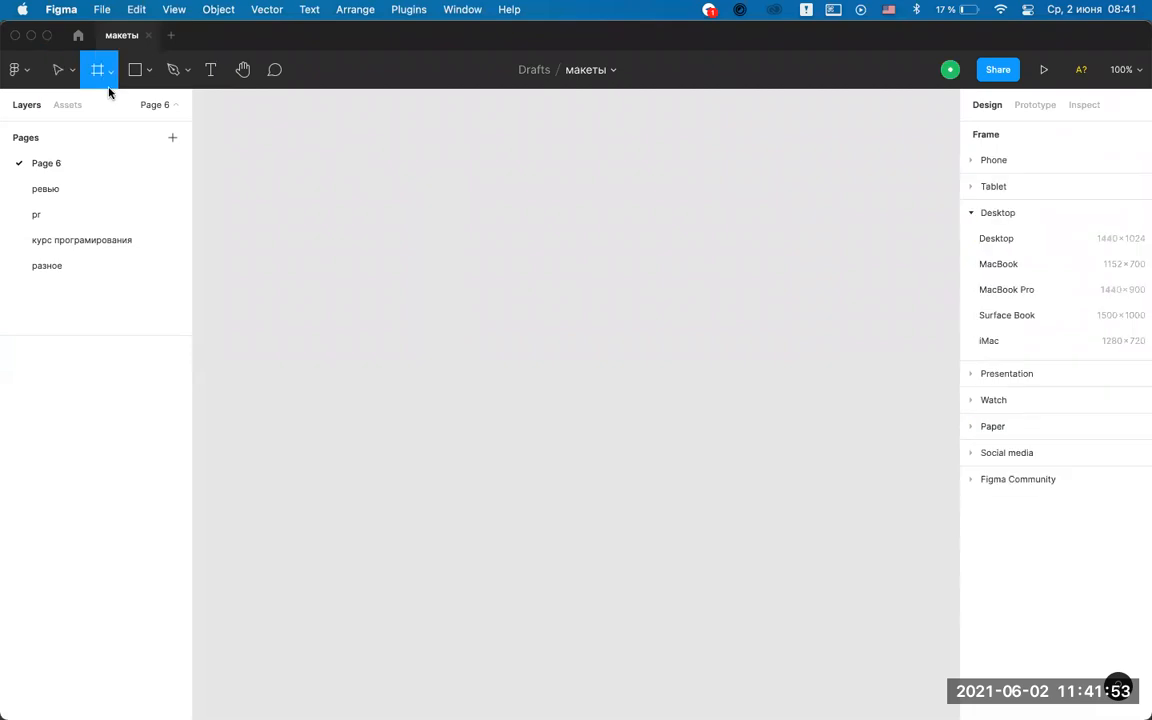
click(111, 70)
click(106, 108)
Browse the Watch, Paper, Social and Community presets, then create a Desktop 1440×1024 frame.
click(969, 401)
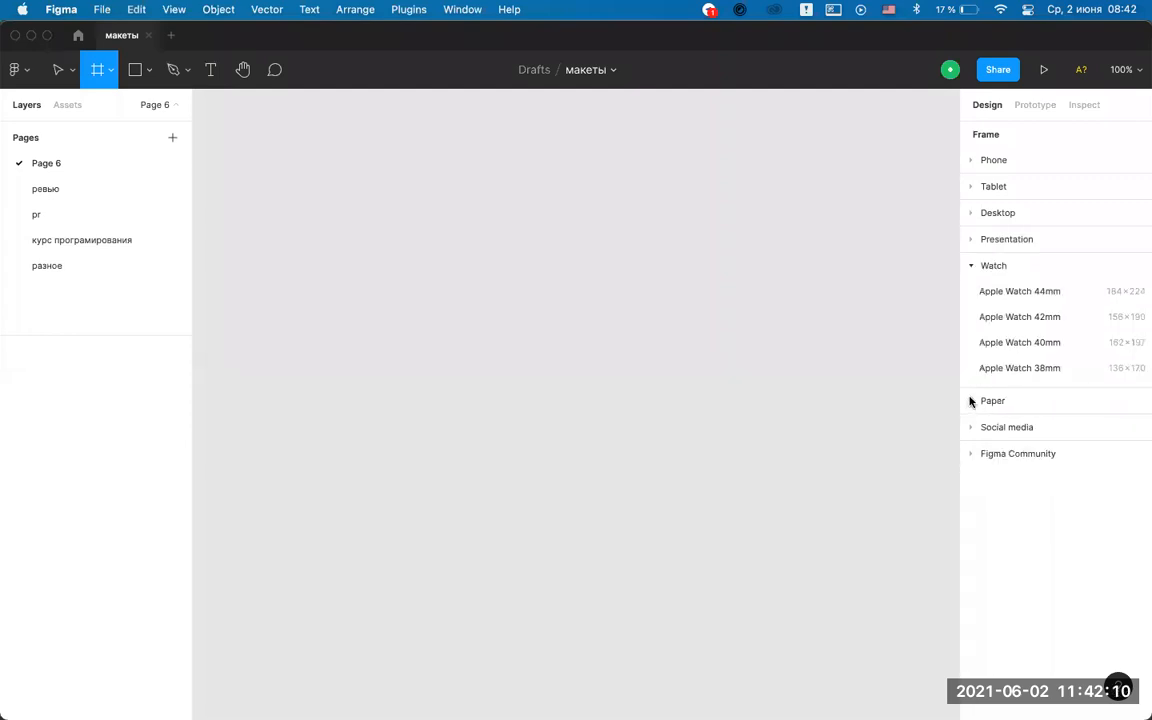
click(969, 266)
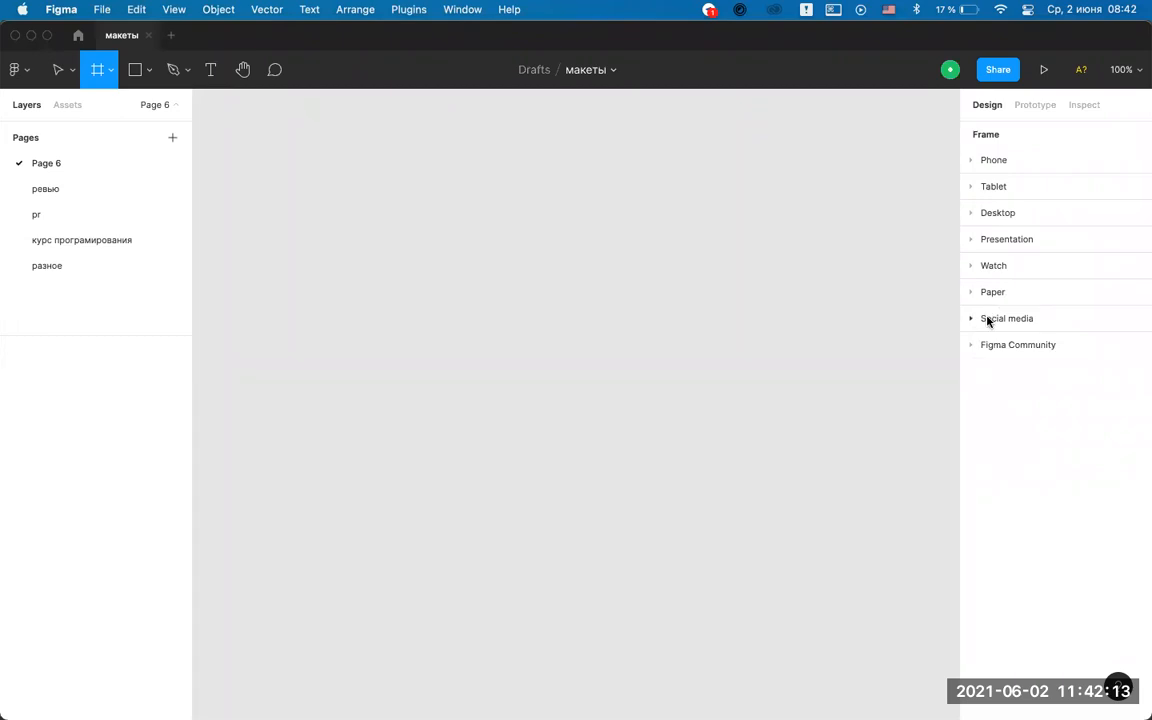
click(988, 293)
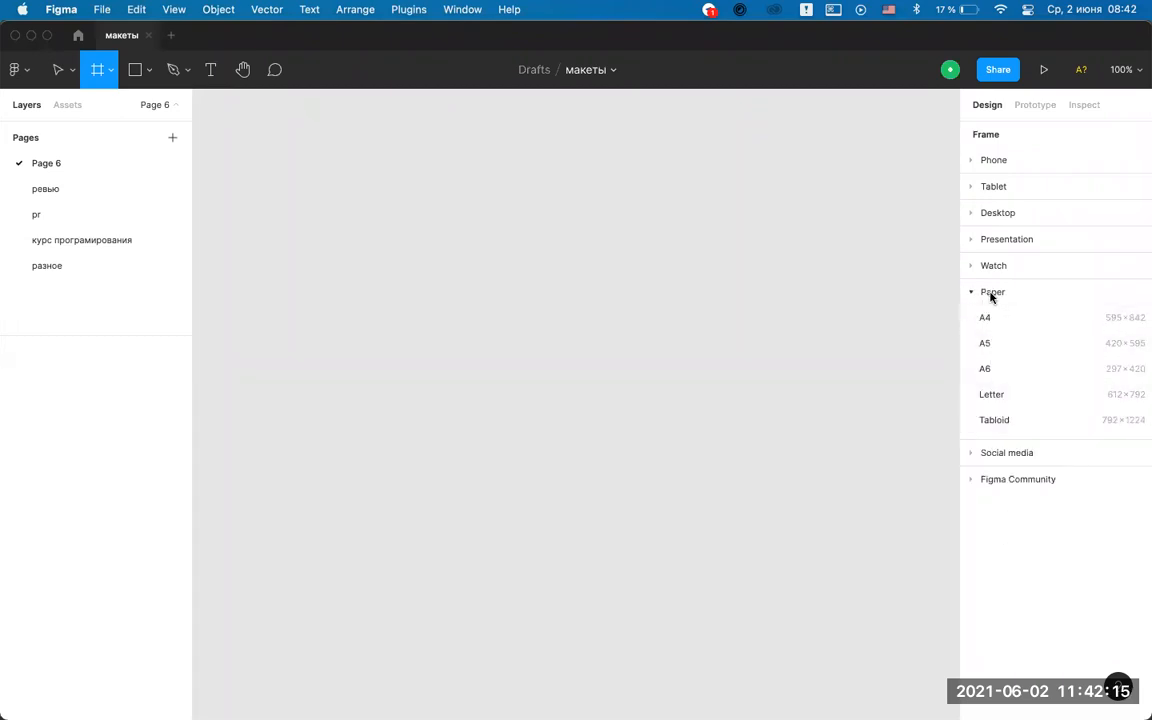
click(972, 295)
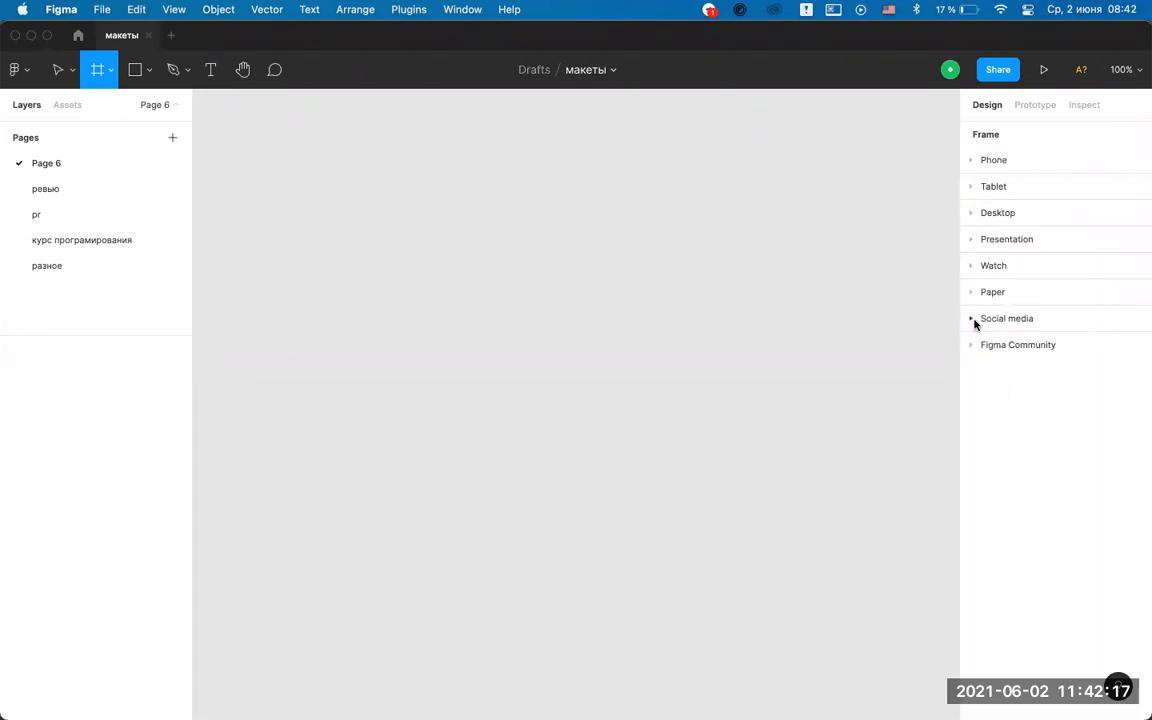
click(972, 320)
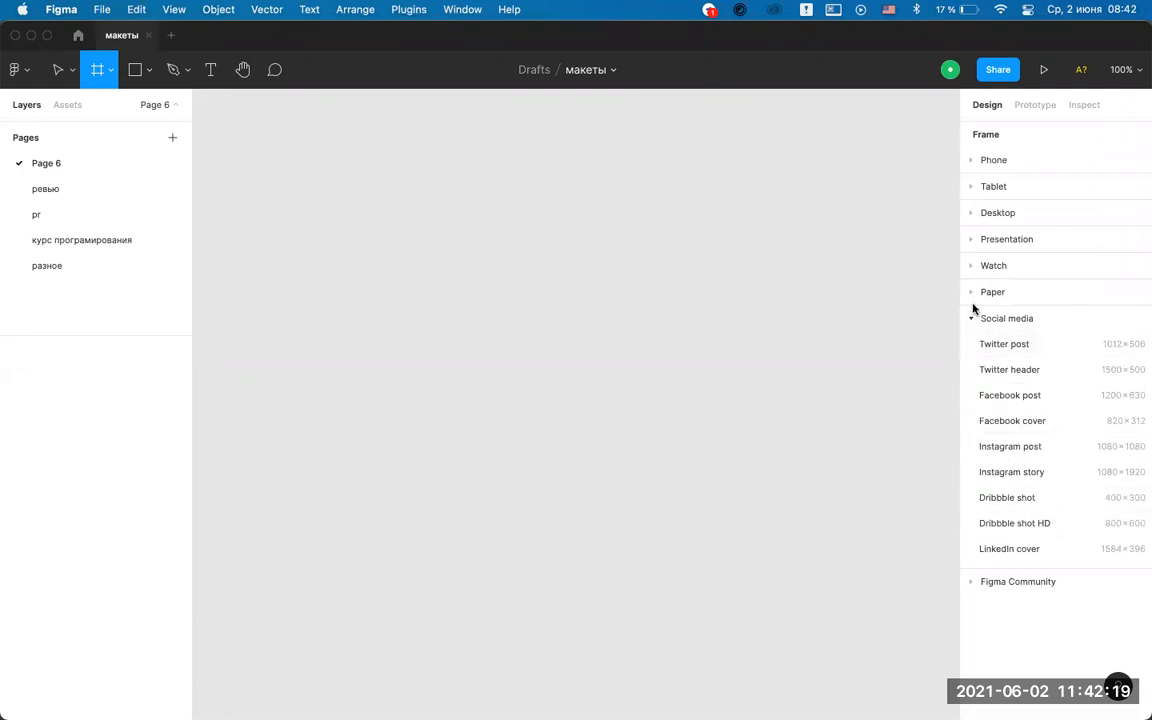
click(972, 319)
click(970, 346)
click(970, 346)
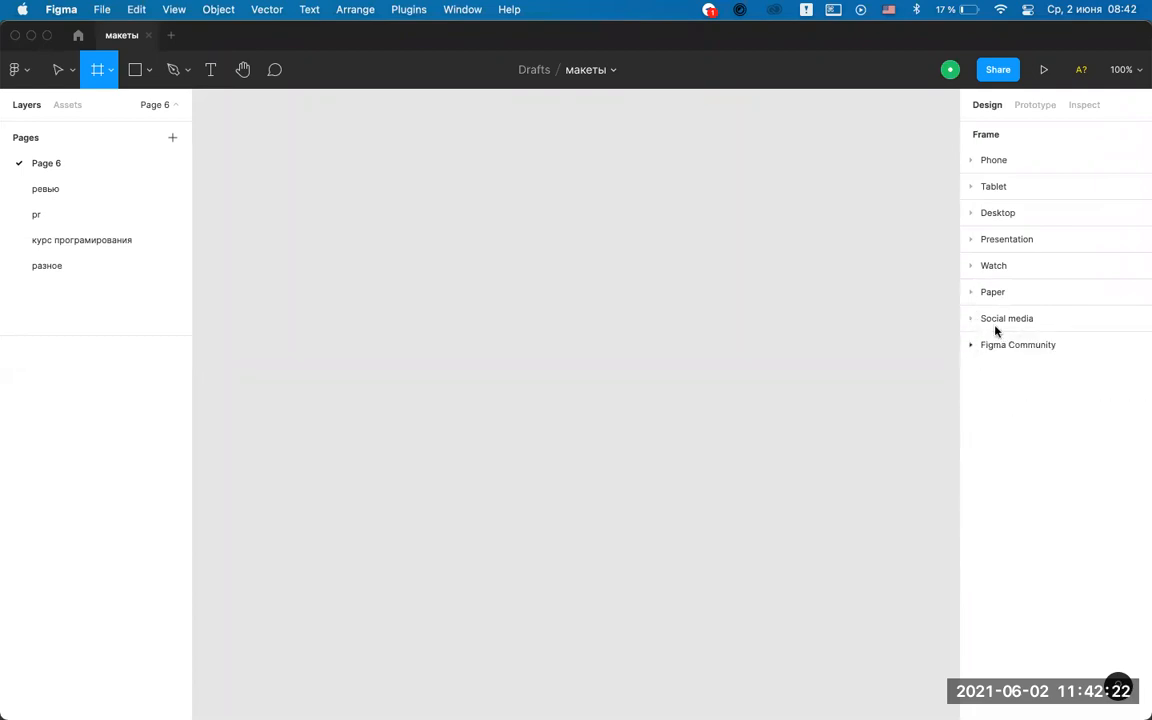
click(971, 213)
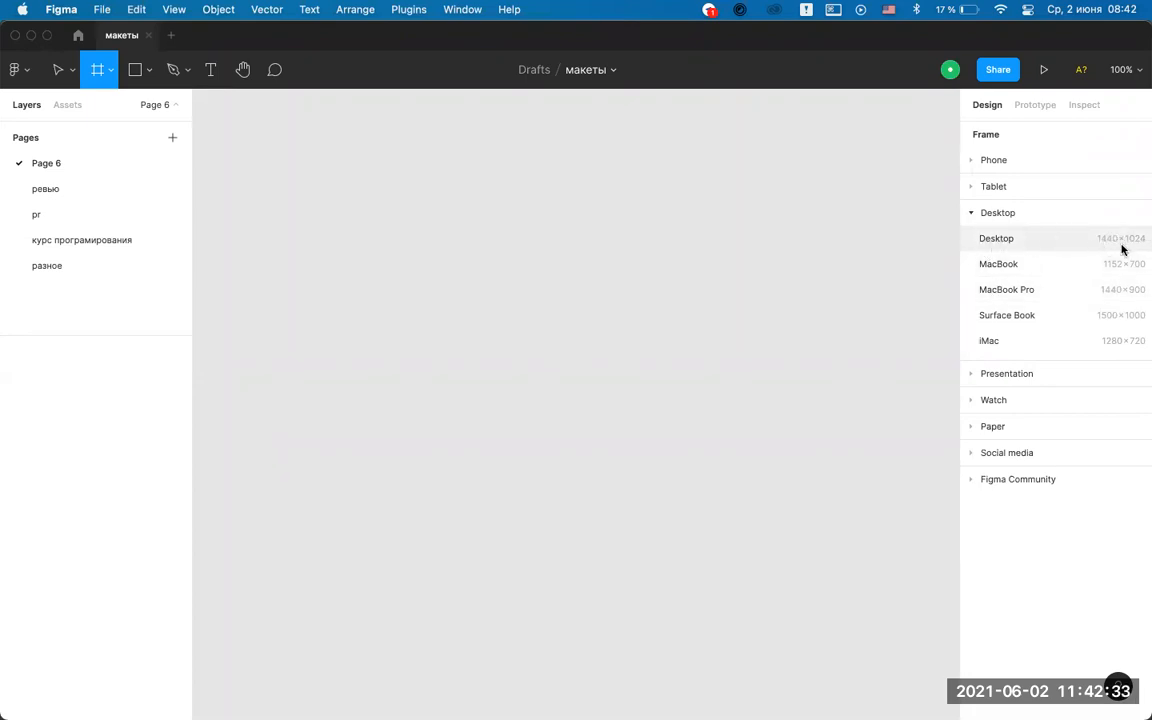
click(1090, 240)
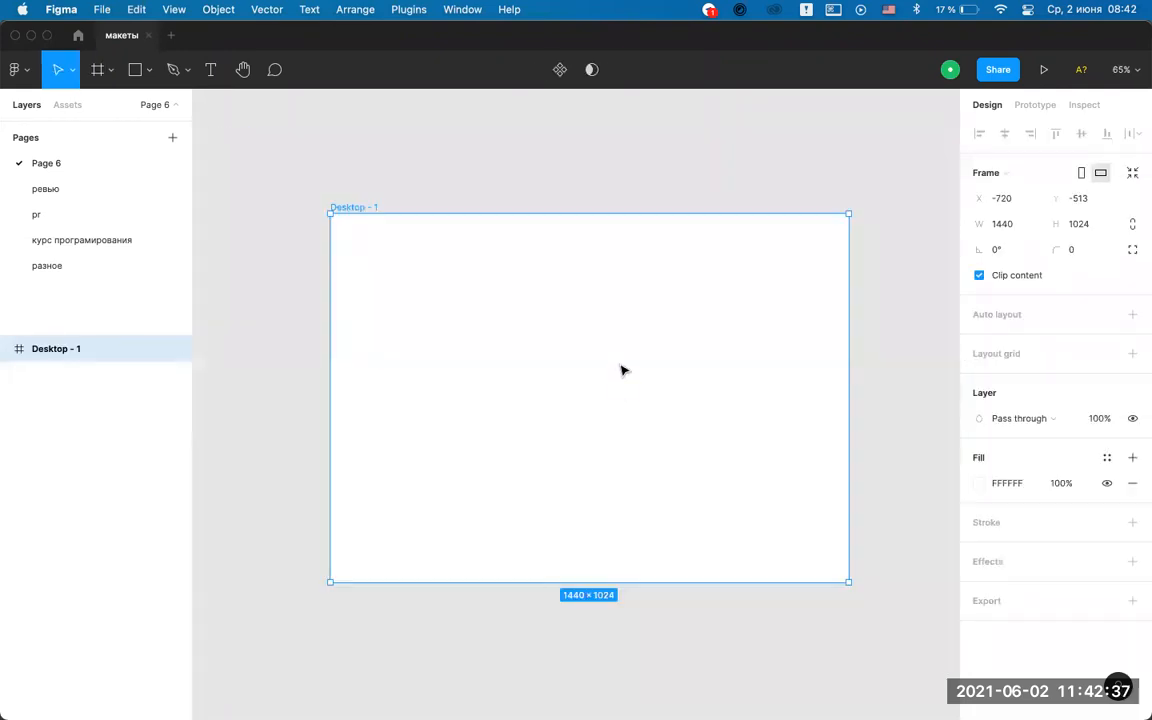
Select the Desktop - 1 frame and add a 10px layout grid.
scroll(621, 371, down, 2)
click(613, 219)
scroll(560, 253, up, 3)
scroll(560, 255, down, 1)
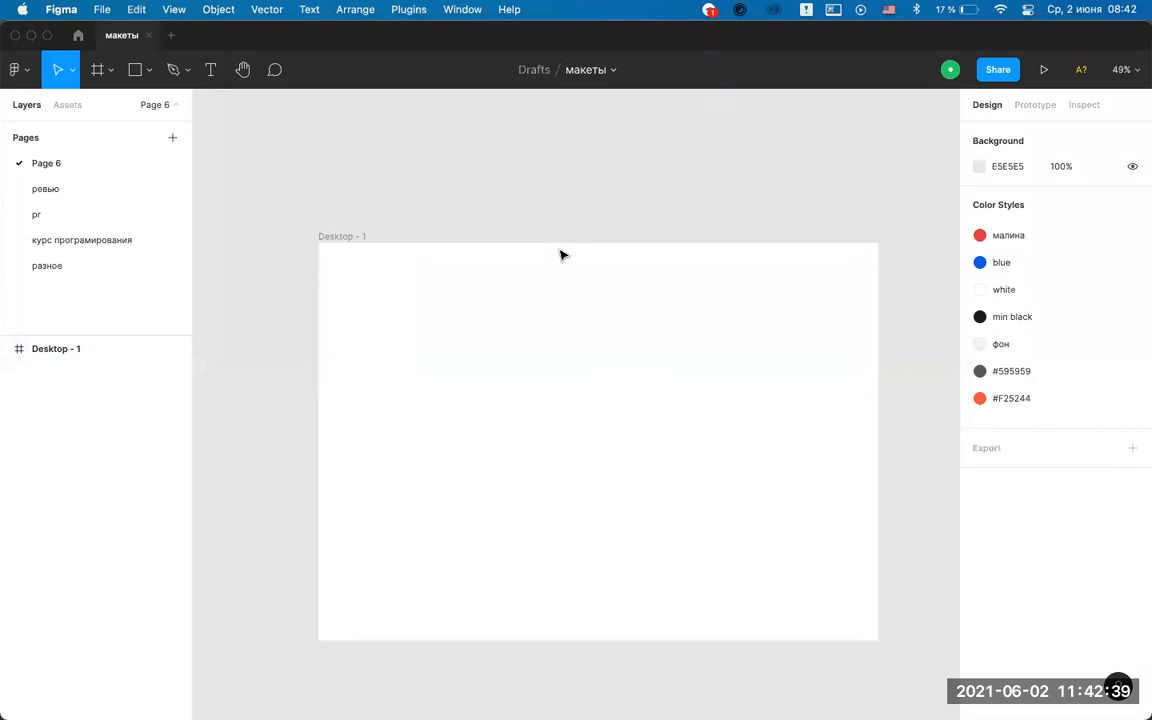
scroll(560, 255, down, 1)
scroll(560, 255, right, 1)
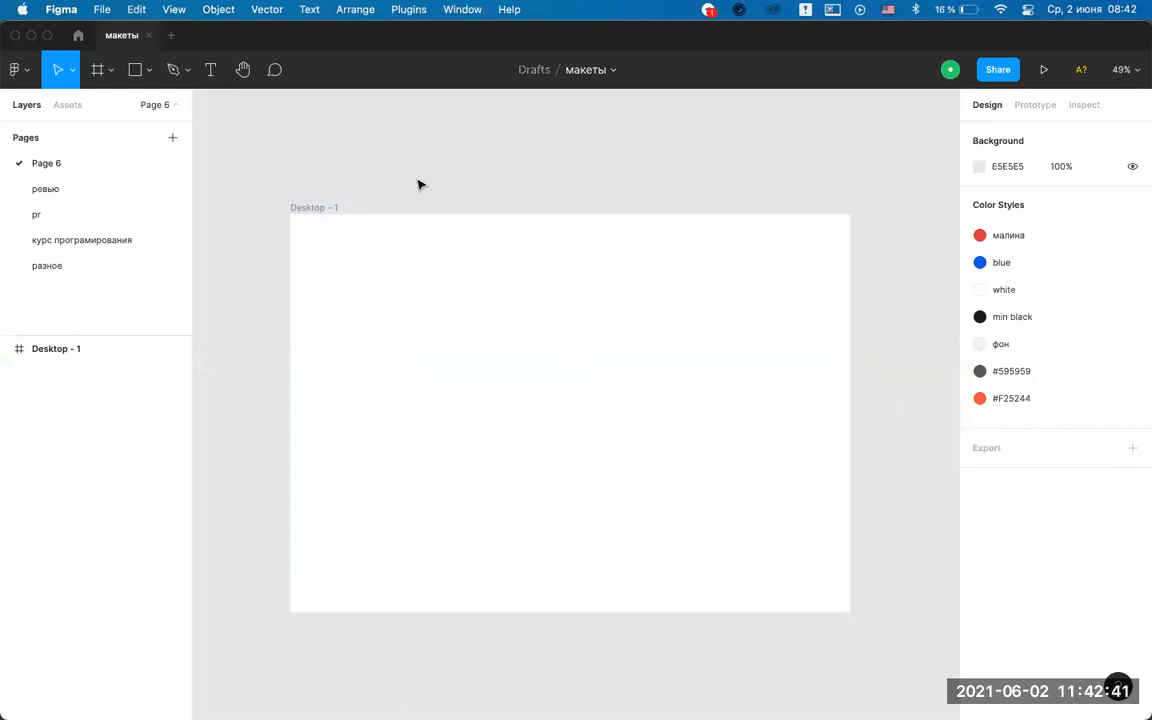
click(332, 208)
click(543, 167)
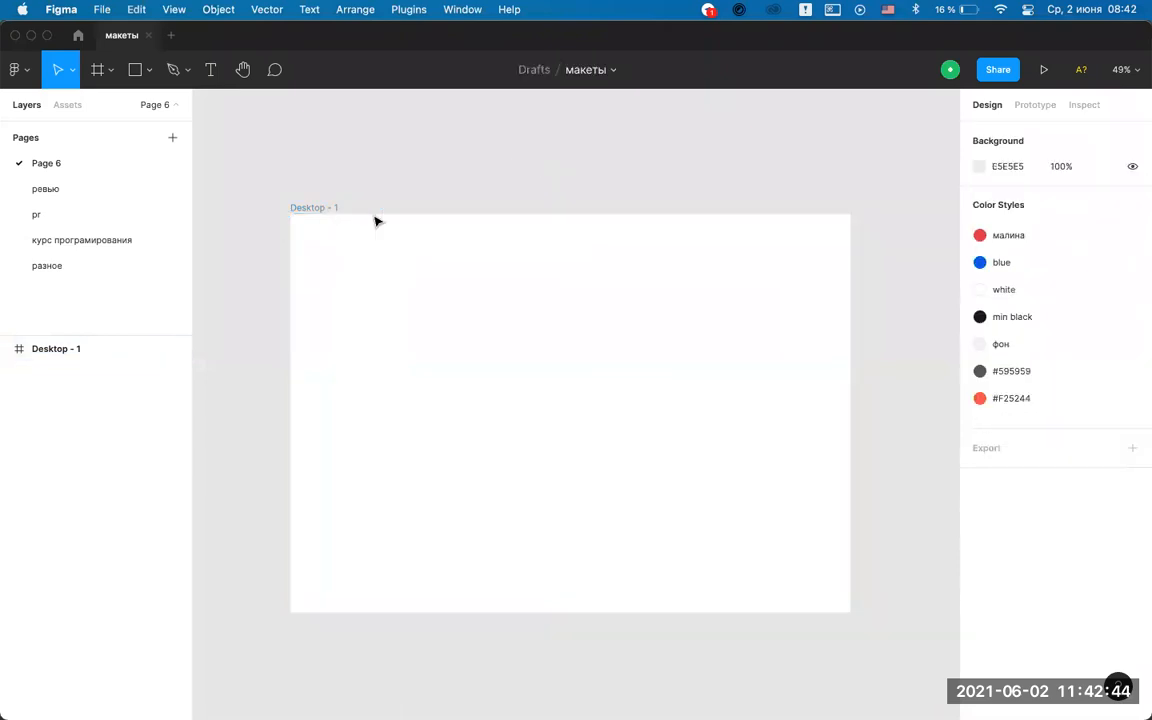
click(312, 209)
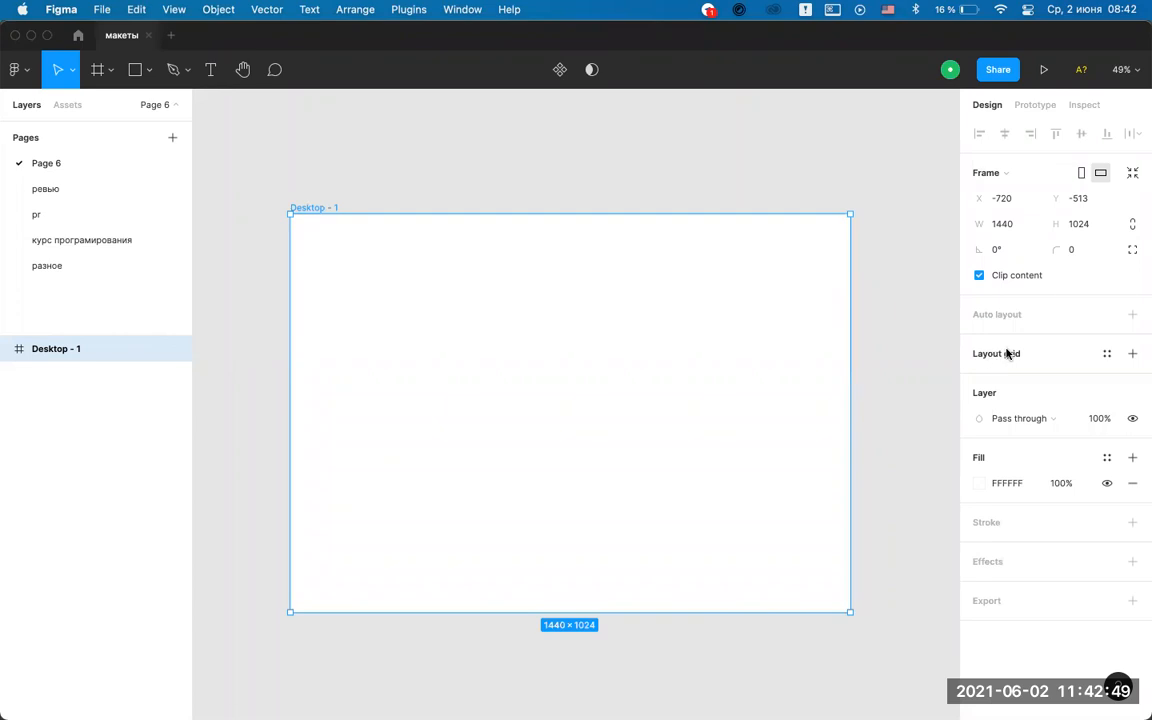
click(1133, 354)
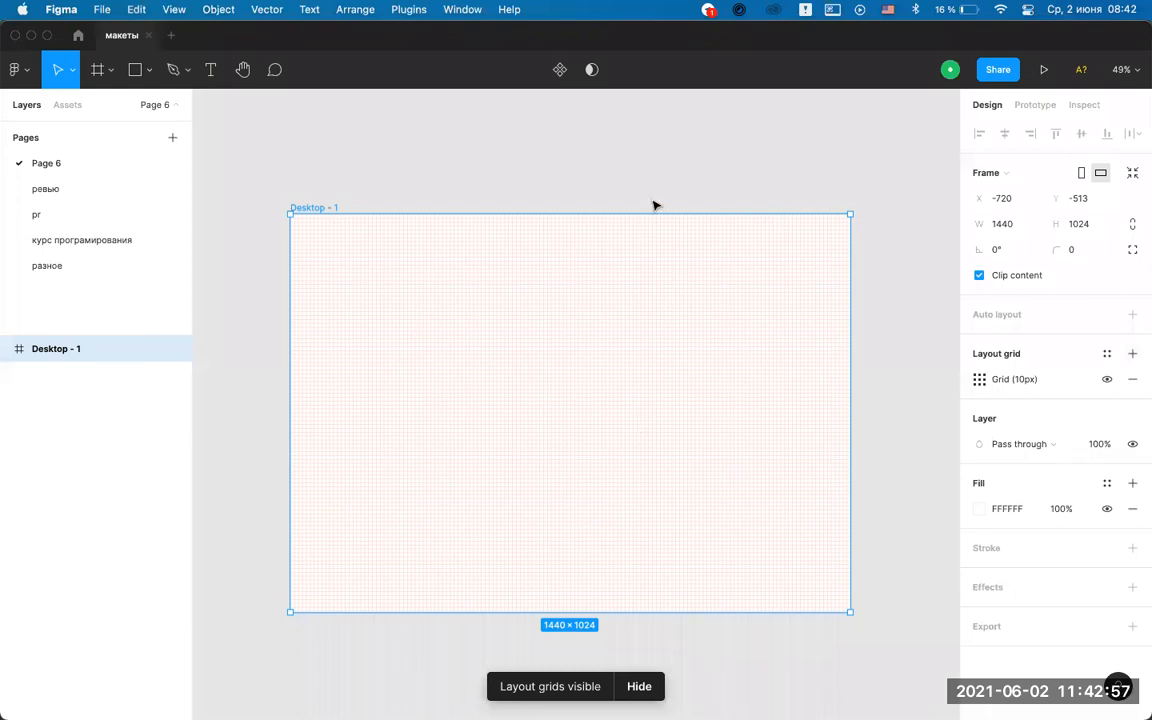
Zoom in and out, then fit the whole frame into view.
scroll(630, 313, up, 5)
scroll(630, 313, up, 5)
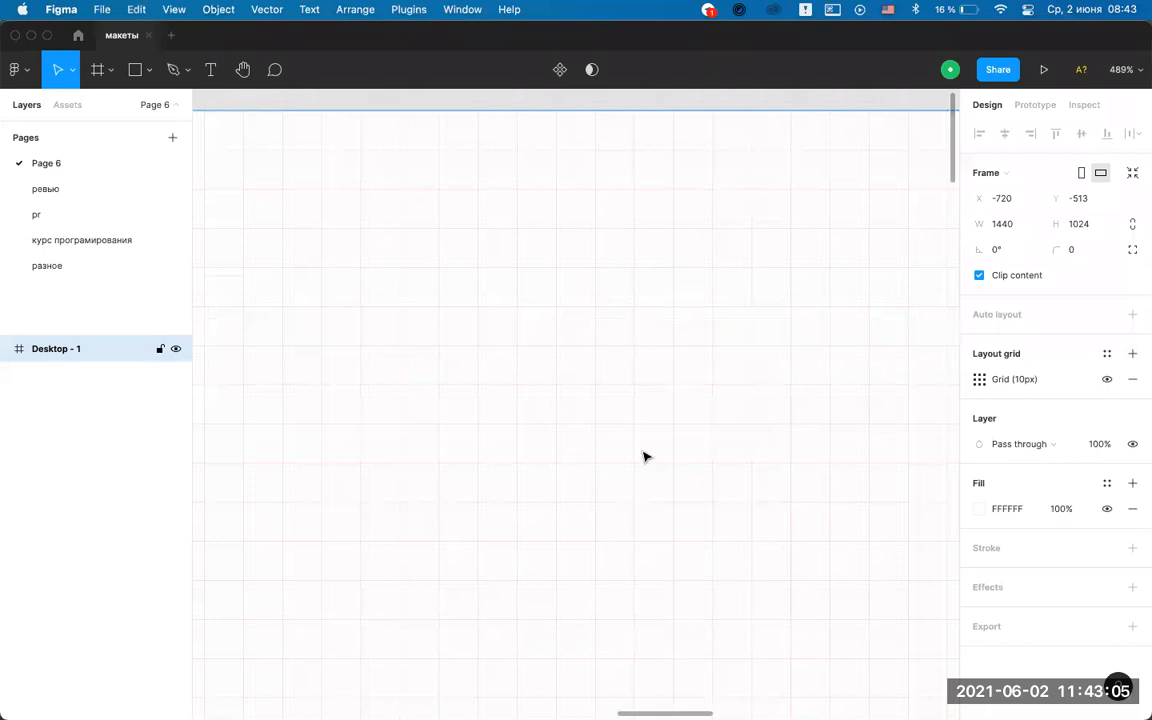
scroll(627, 334, down, 10)
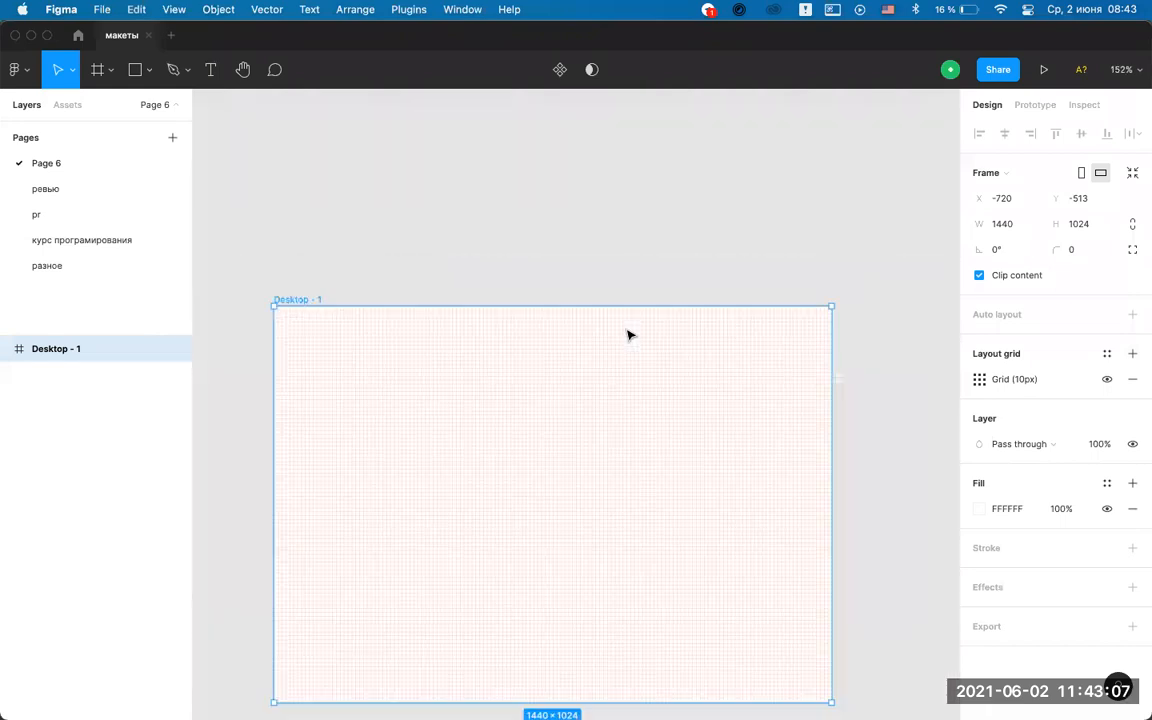
scroll(627, 334, up, 5)
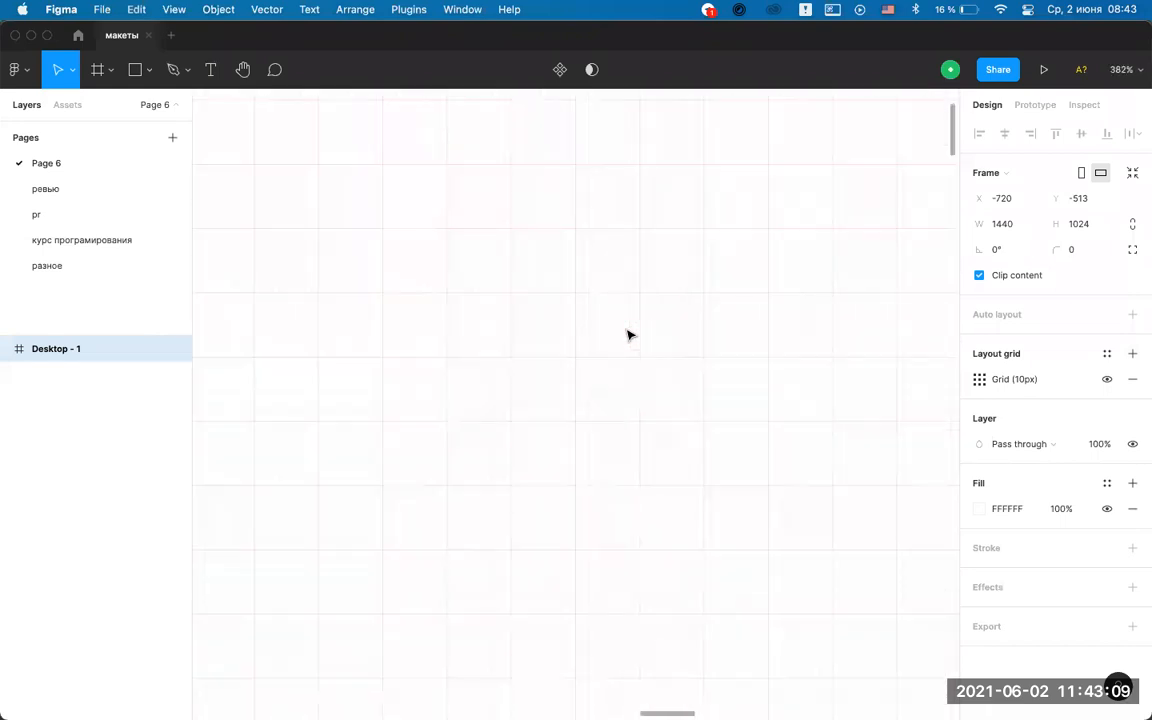
scroll(627, 334, down, 10)
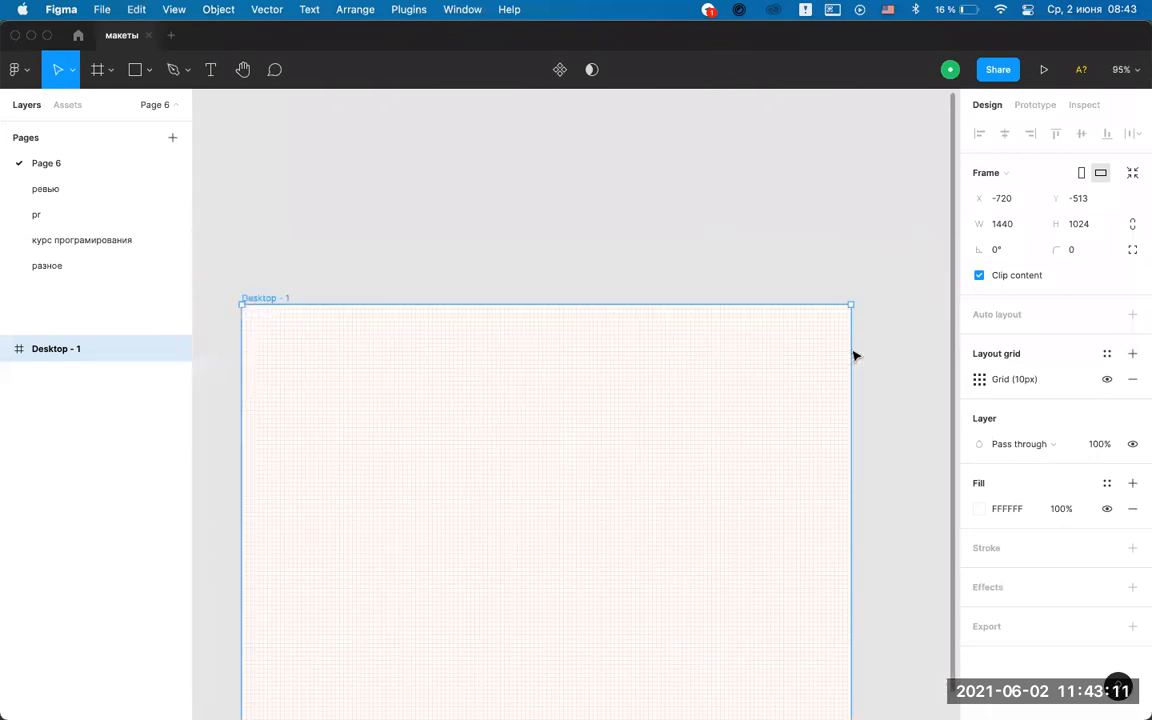
key(shift+1)
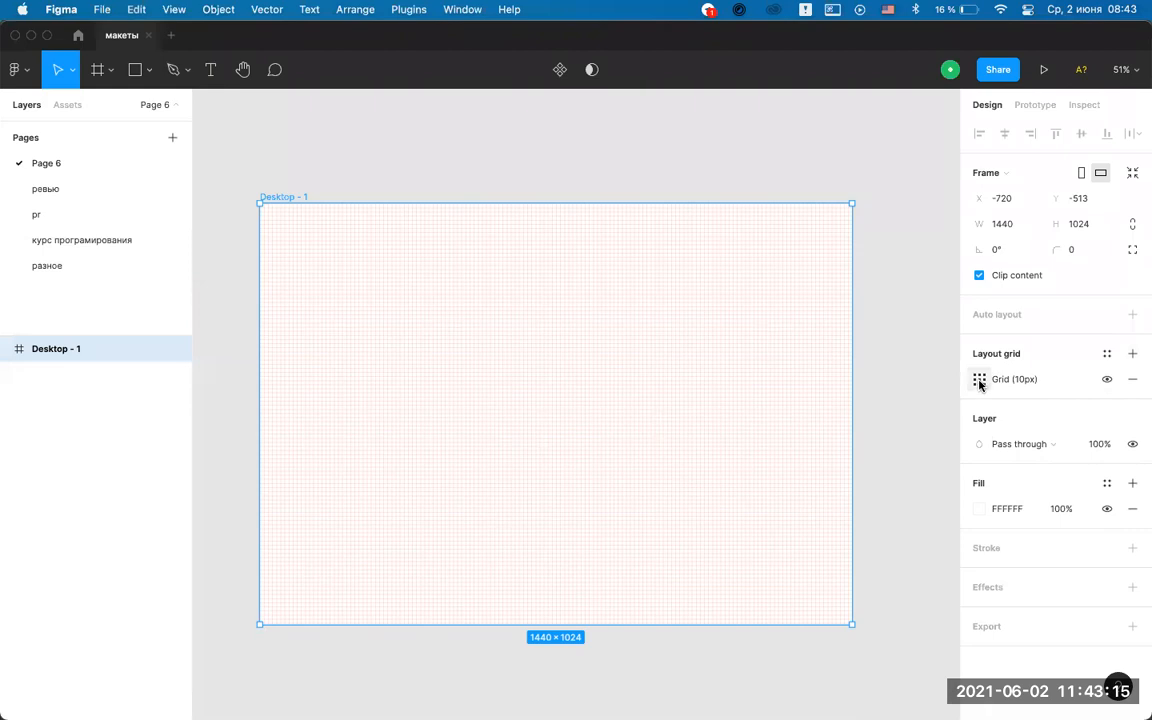
Change the layout grid type to Columns with a count of 12.
click(979, 380)
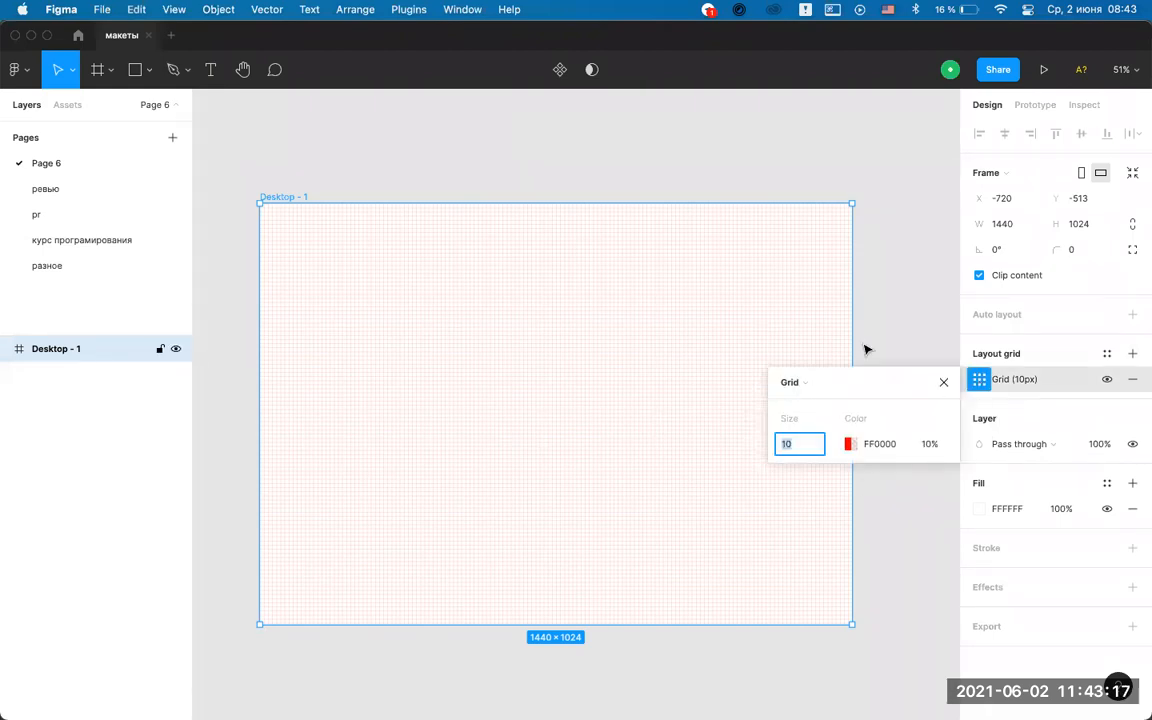
click(825, 388)
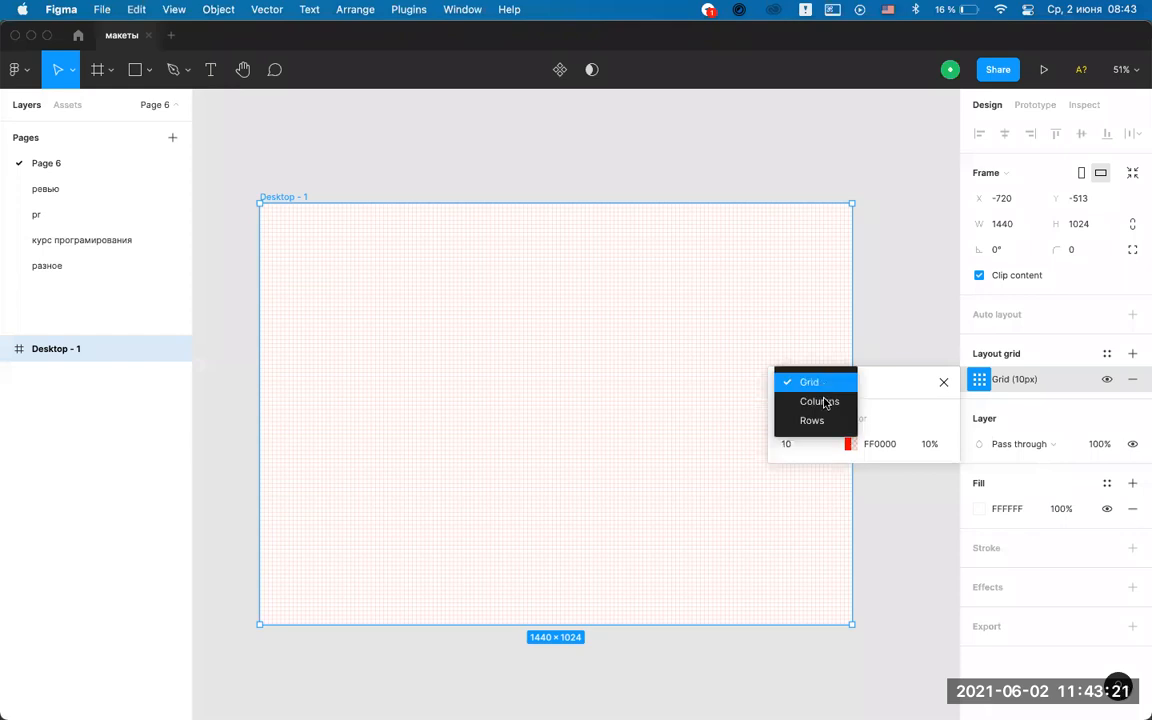
click(822, 401)
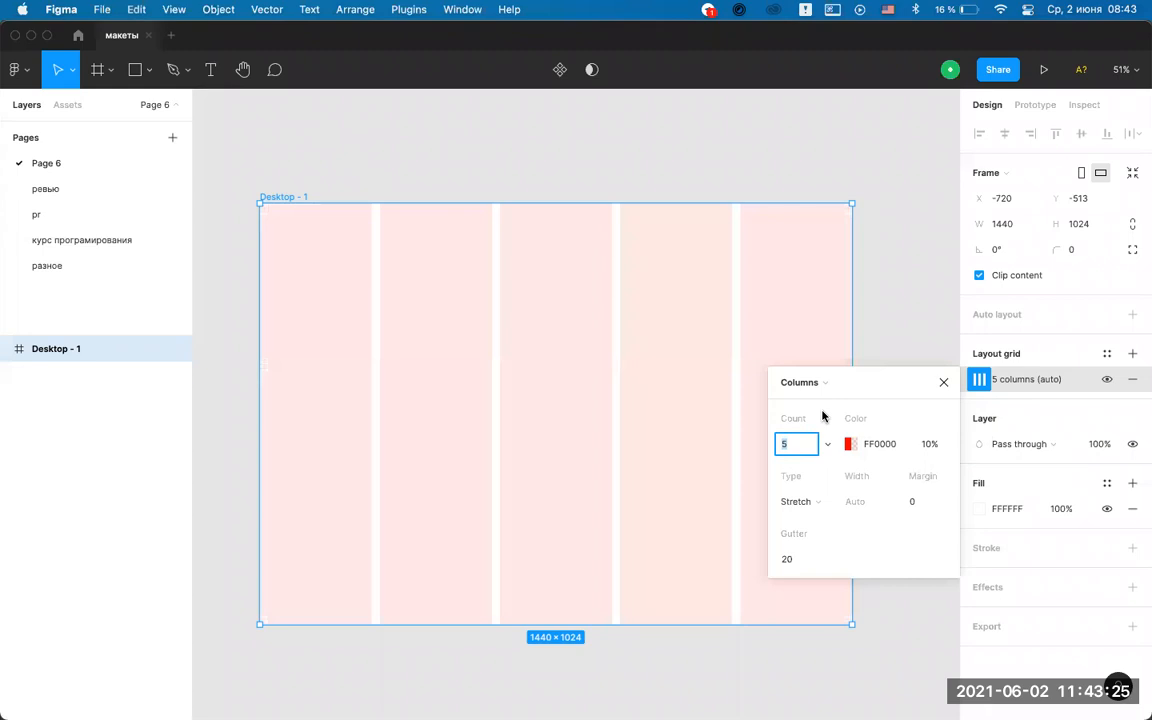
drag(825, 392, 964, 273)
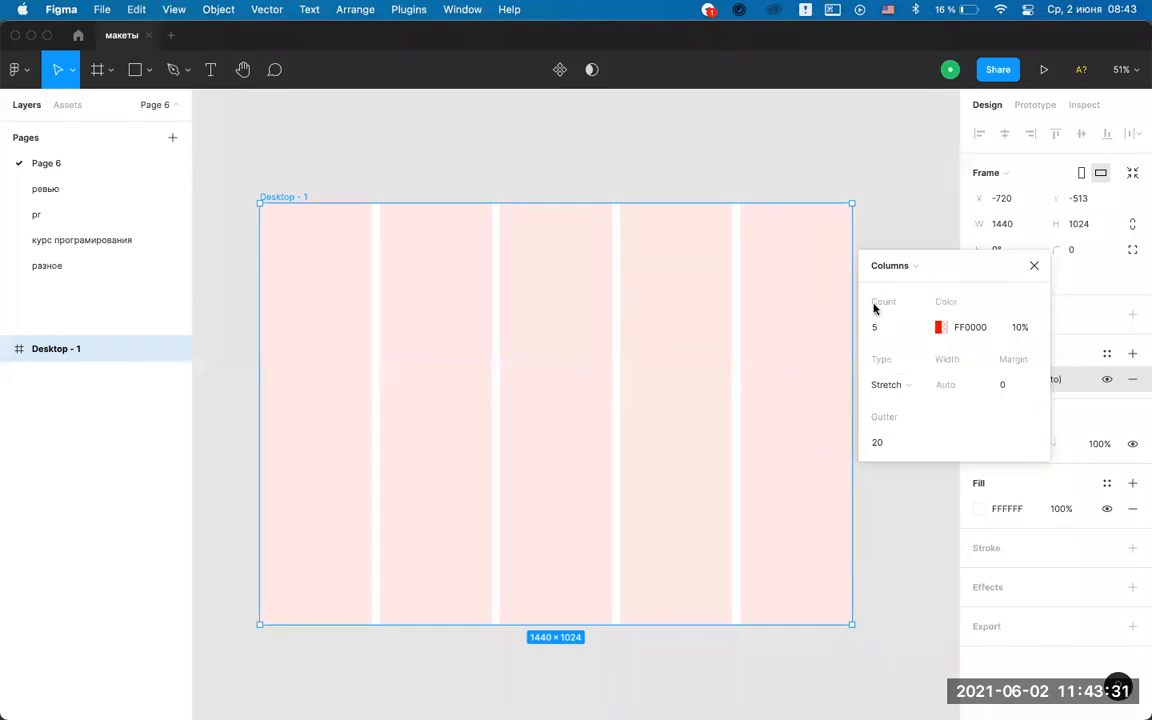
click(921, 329)
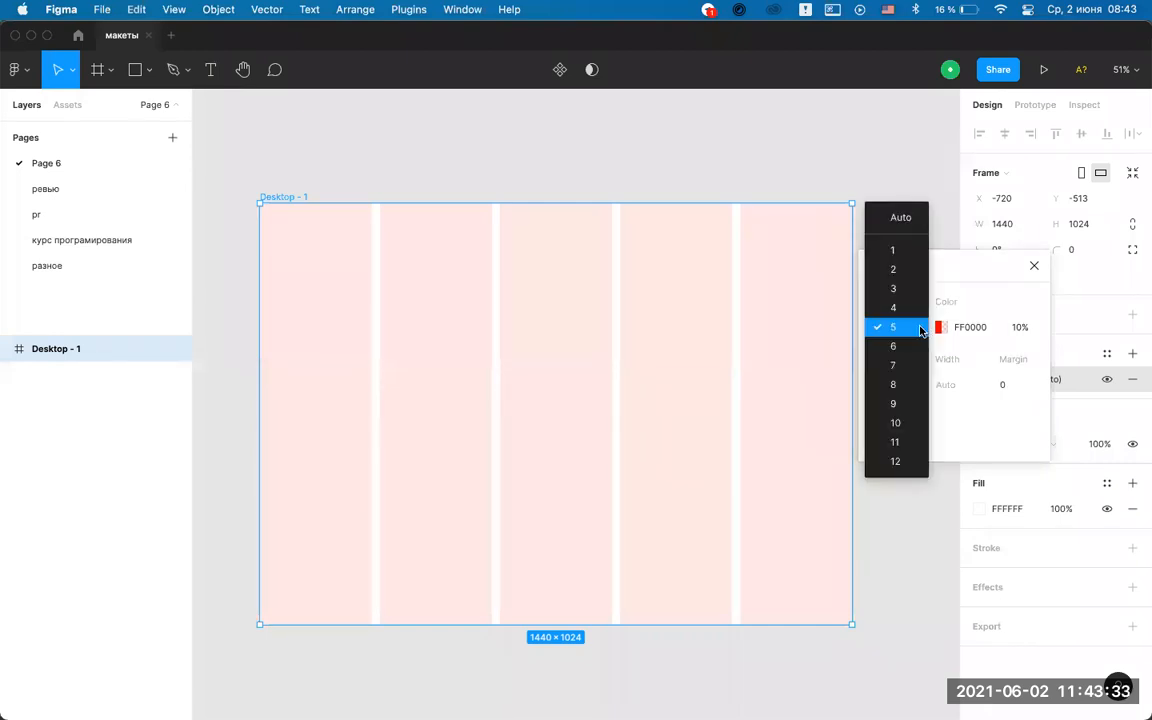
click(896, 461)
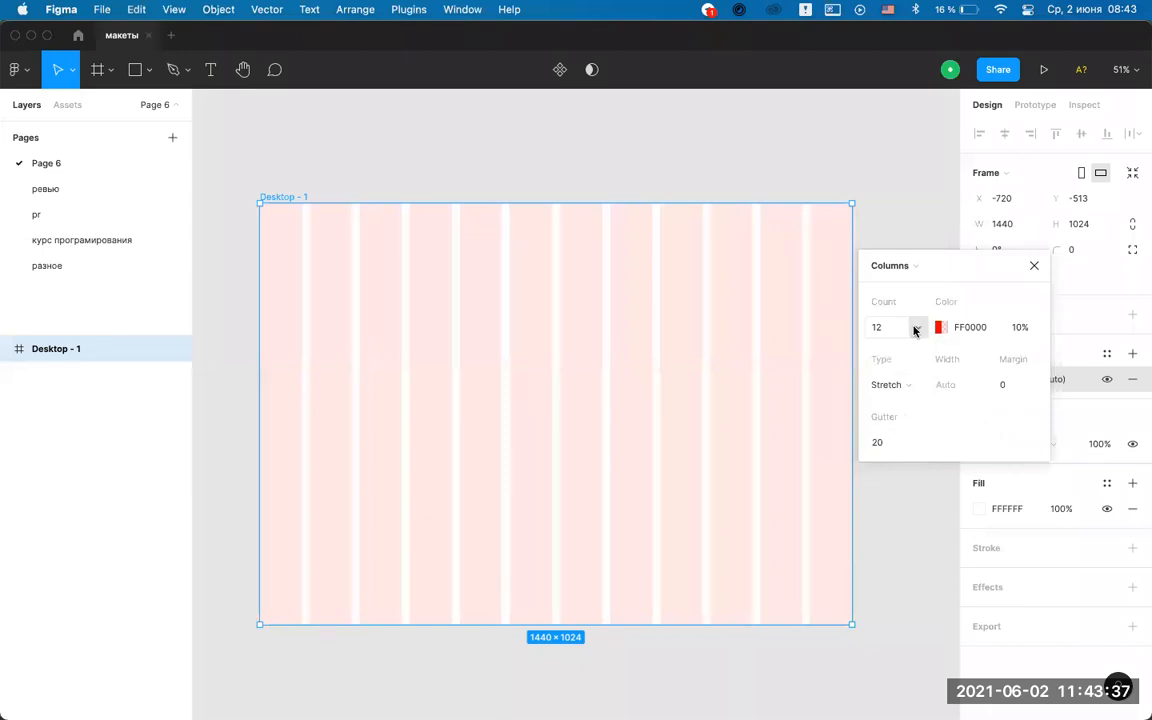
drag(967, 262, 941, 360)
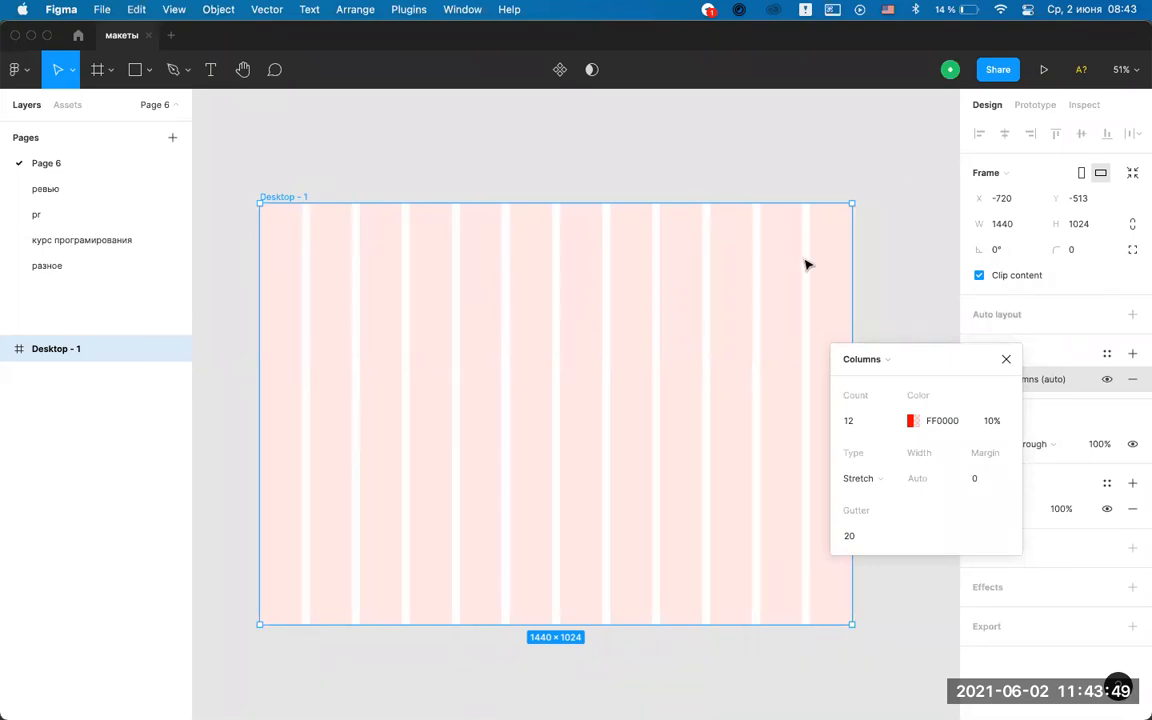
Set the column grid margin to 100 and close the grid settings.
drag(936, 370, 912, 318)
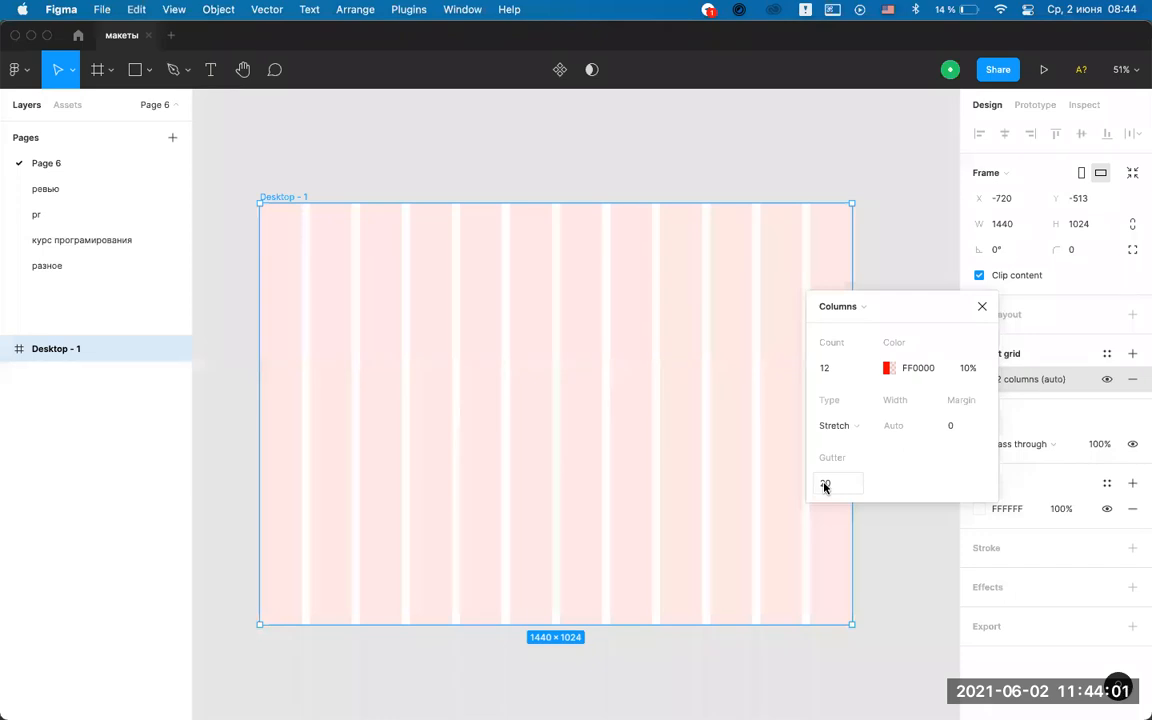
click(960, 426)
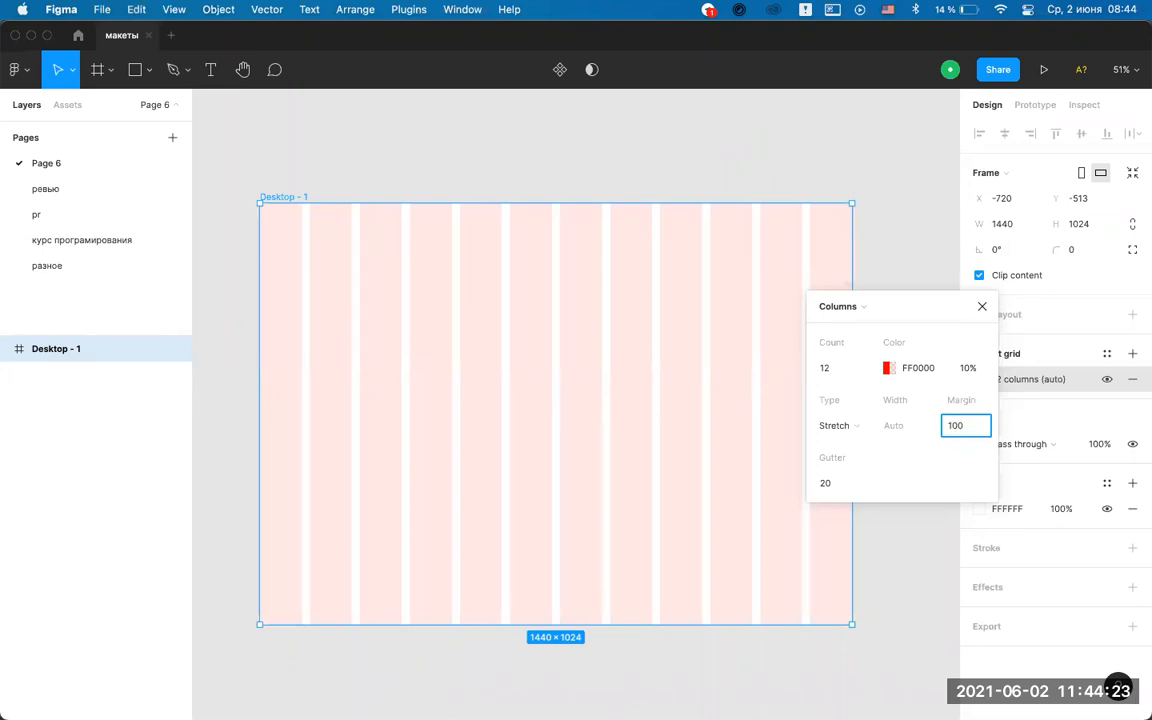
key(Return)
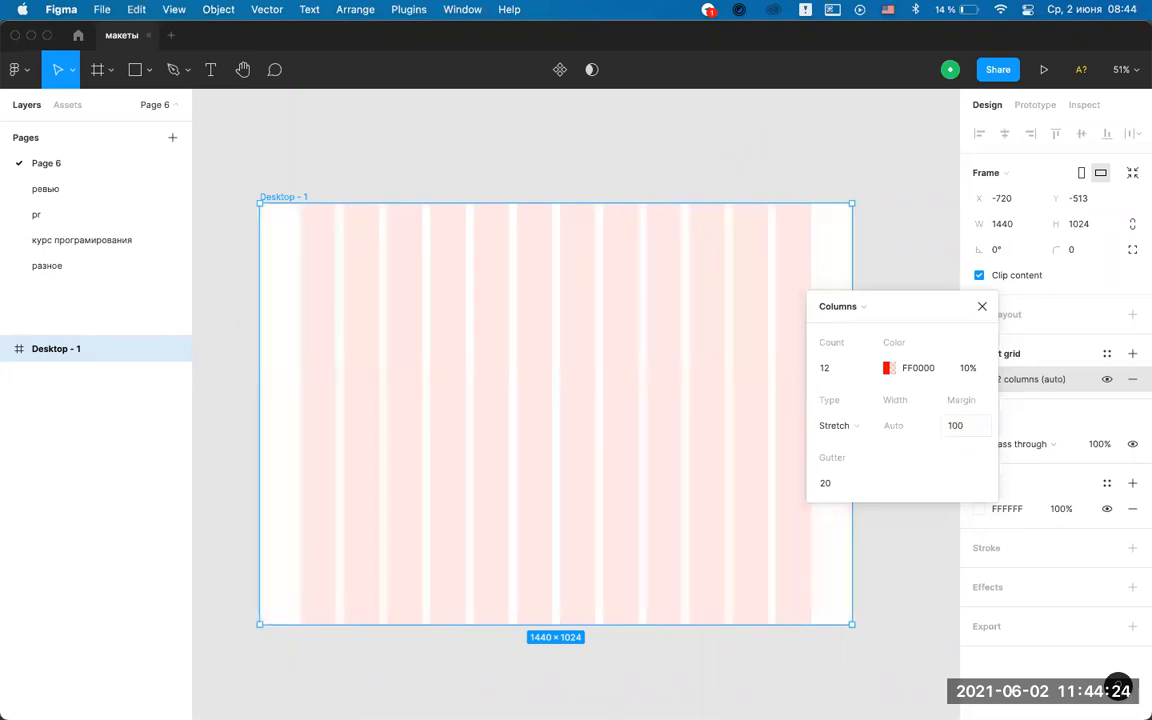
click(983, 306)
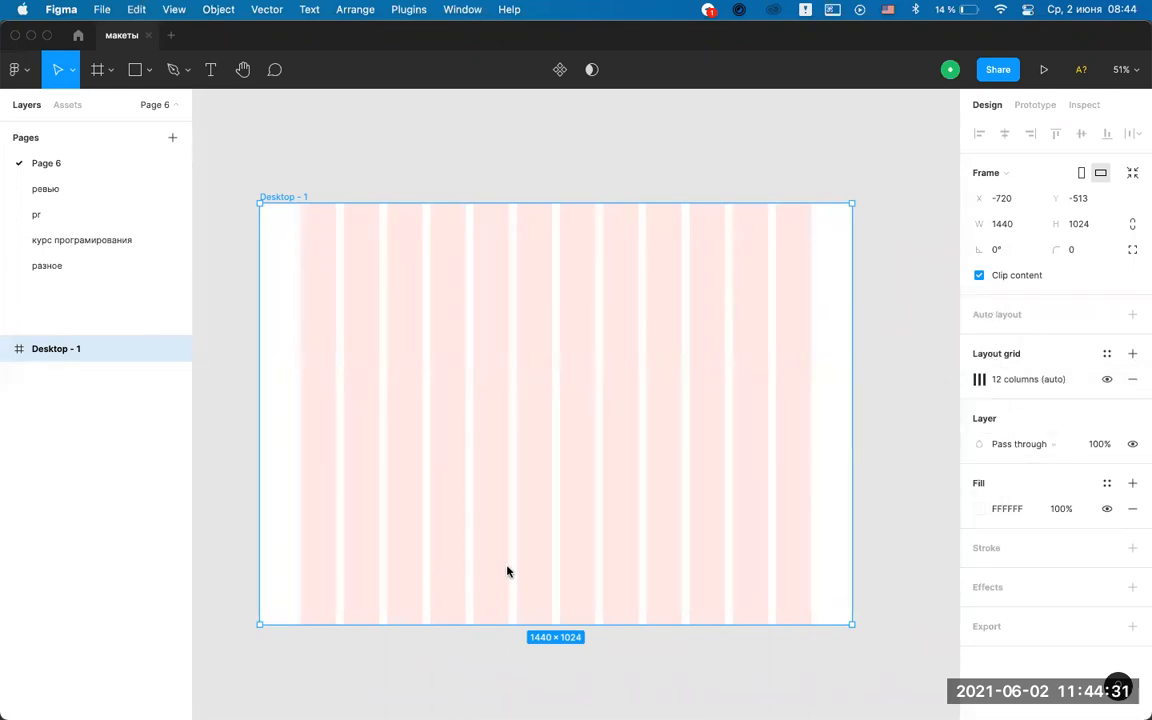
Reselect the Desktop - 1 frame.
scroll(561, 440, down, 2)
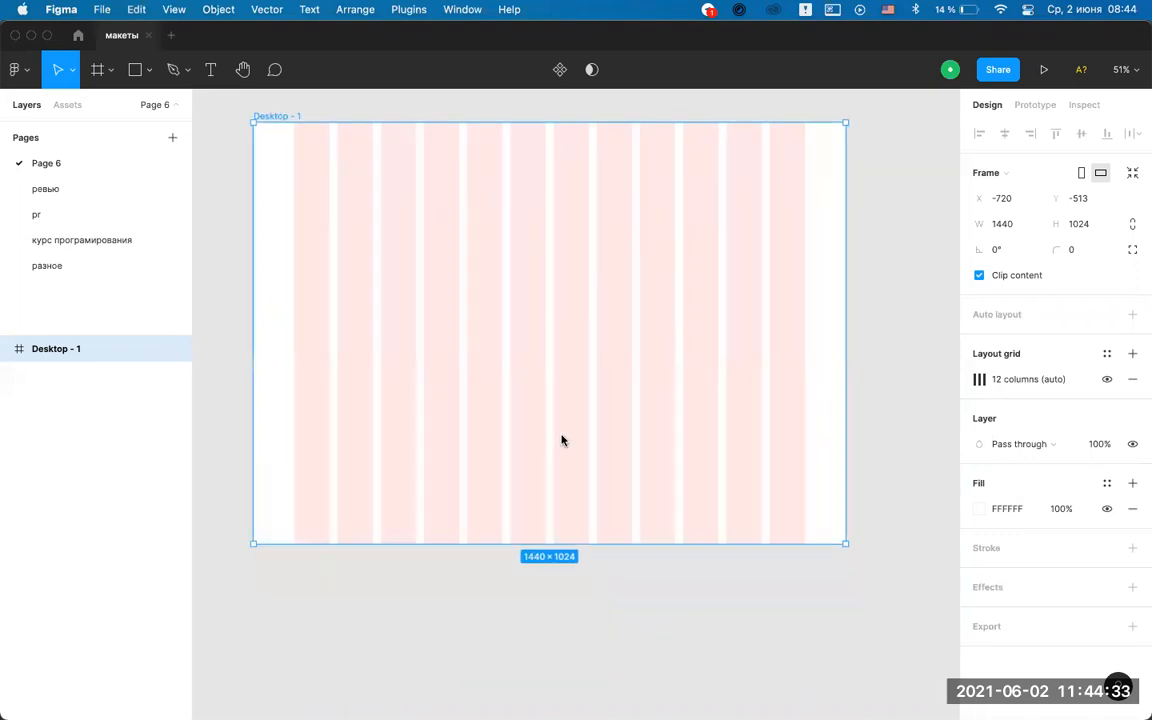
scroll(382, 317, up, 1)
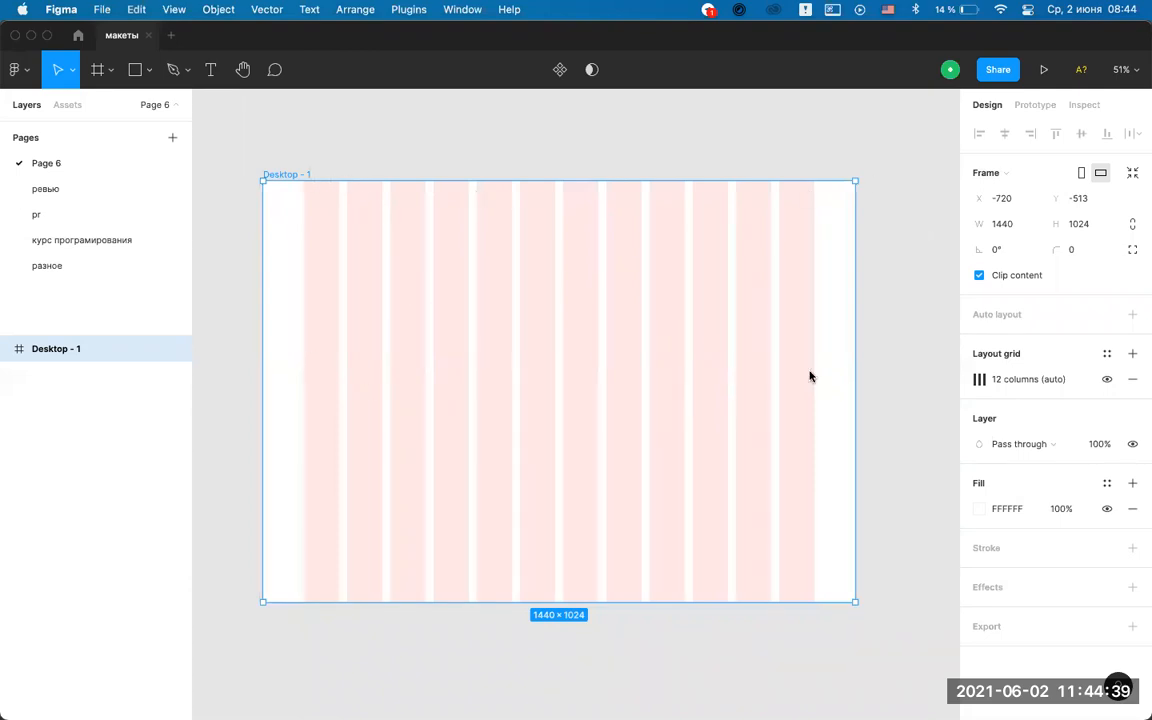
click(677, 164)
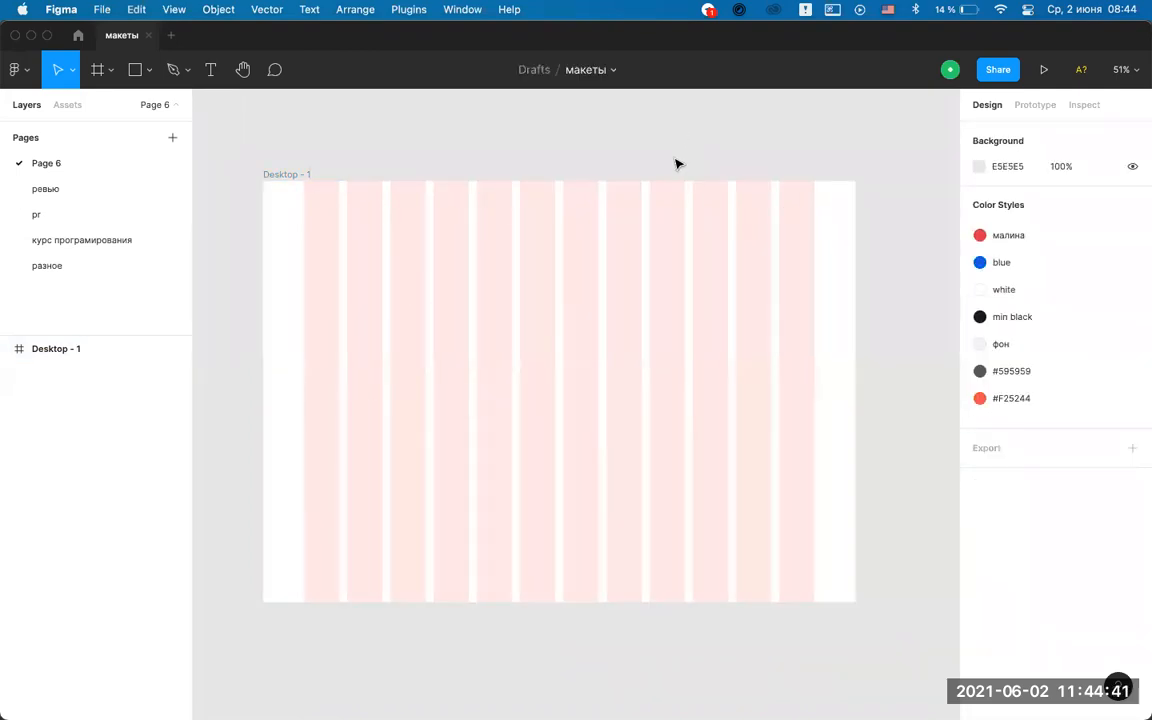
click(279, 178)
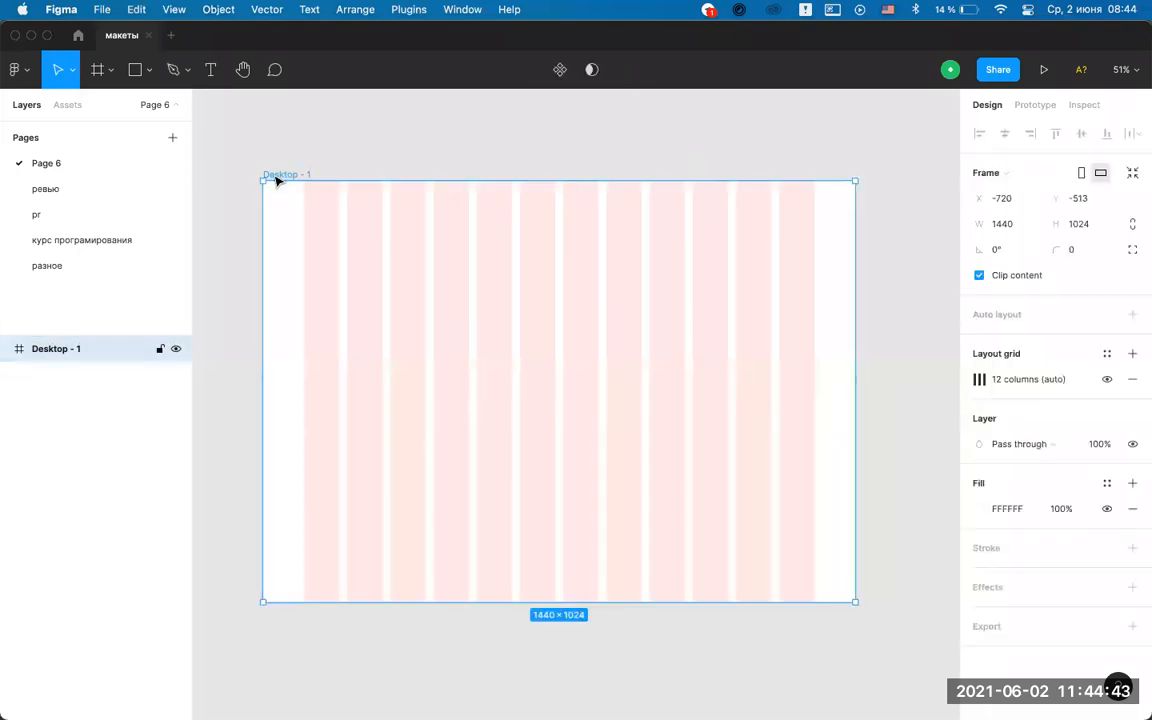
Show the shape options list with Rectangle, Line, Arrow and Ellipse.
click(110, 73)
click(110, 73)
click(146, 70)
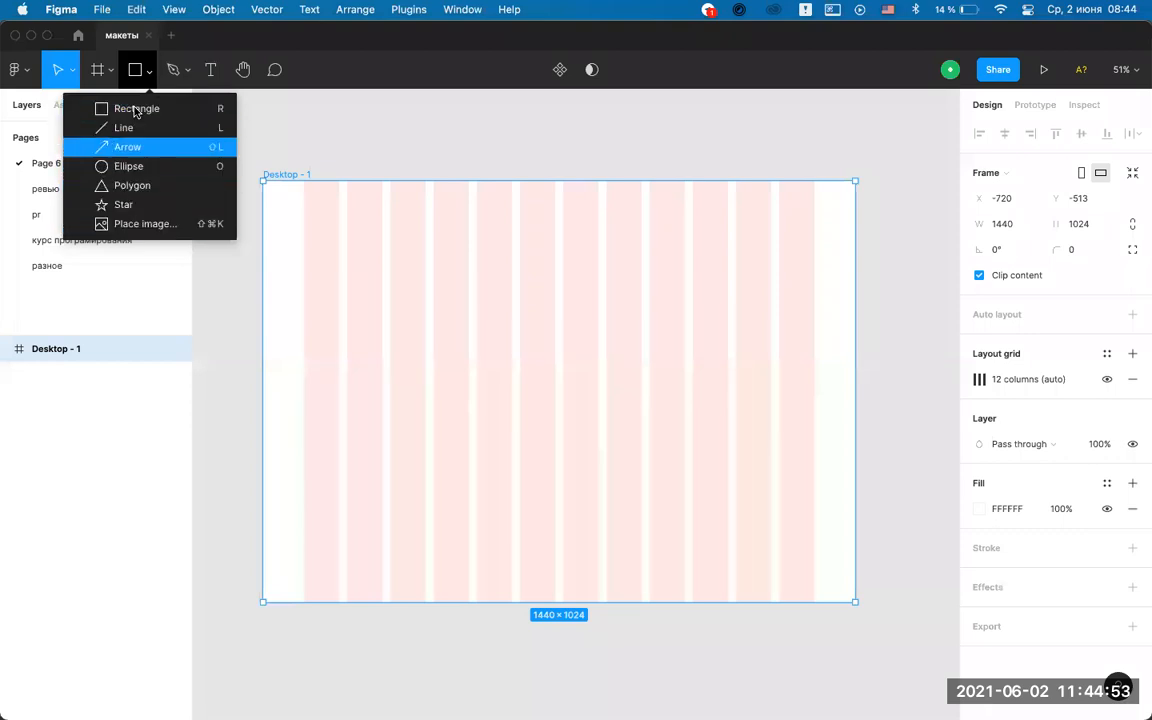
click(133, 66)
click(189, 73)
click(171, 64)
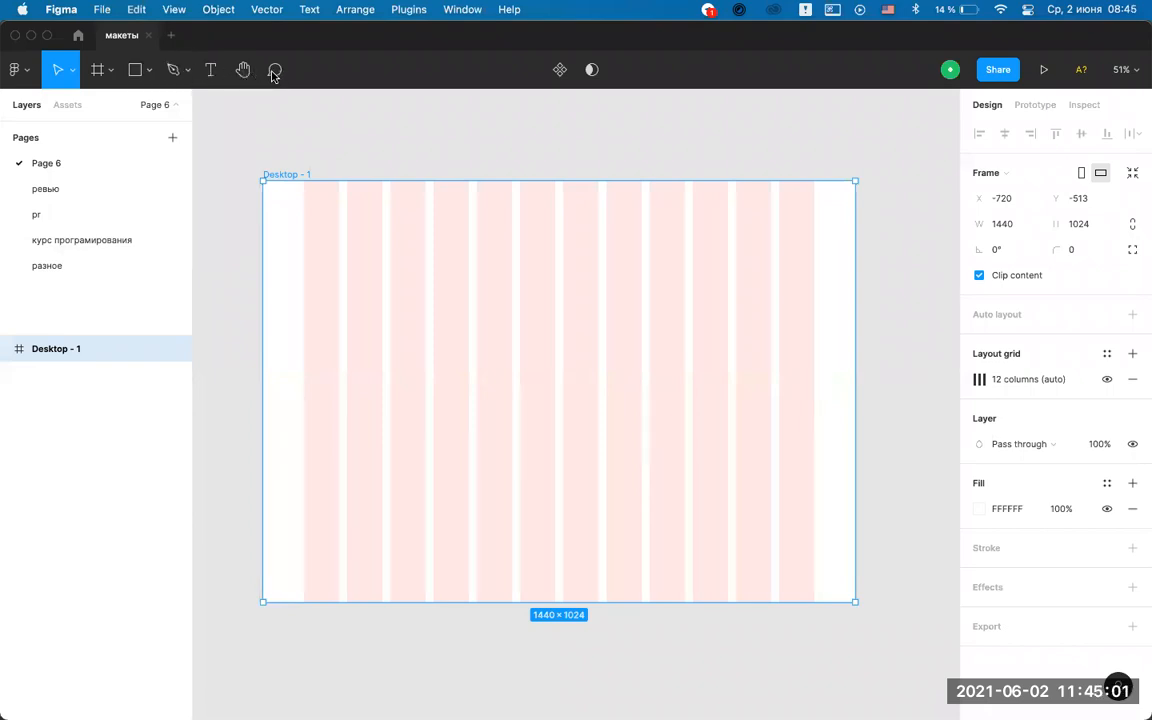
click(147, 76)
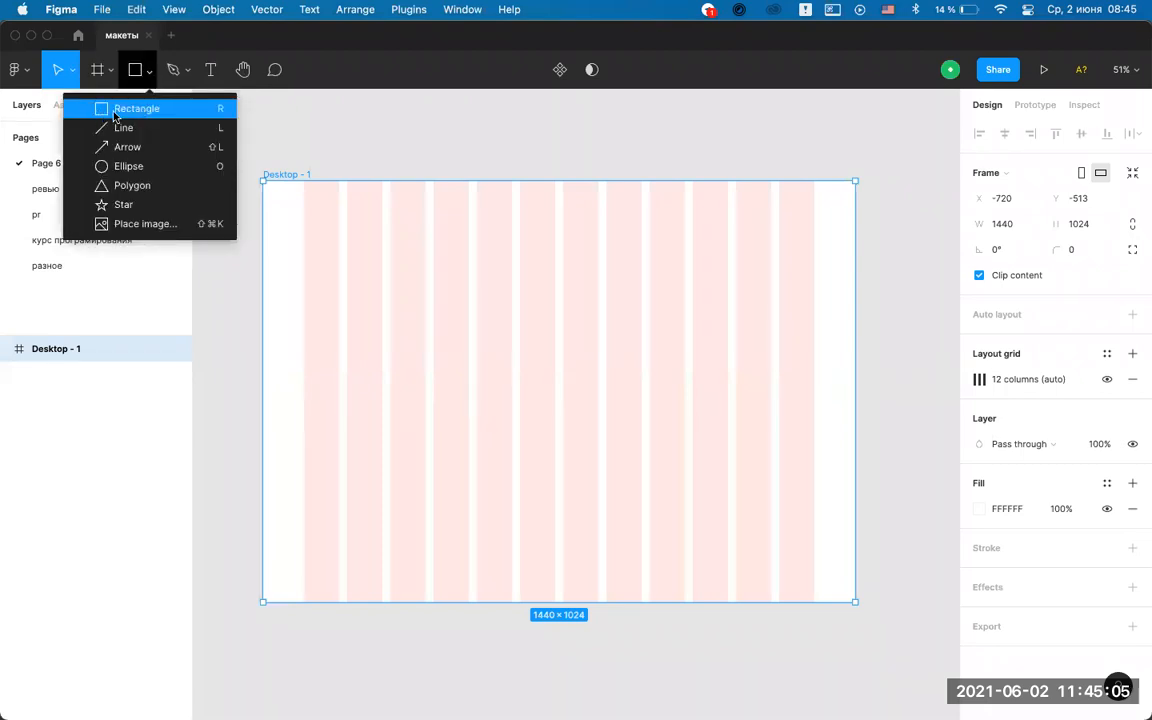
Draw a grey 1440×783 rectangle across the top of the frame.
click(132, 109)
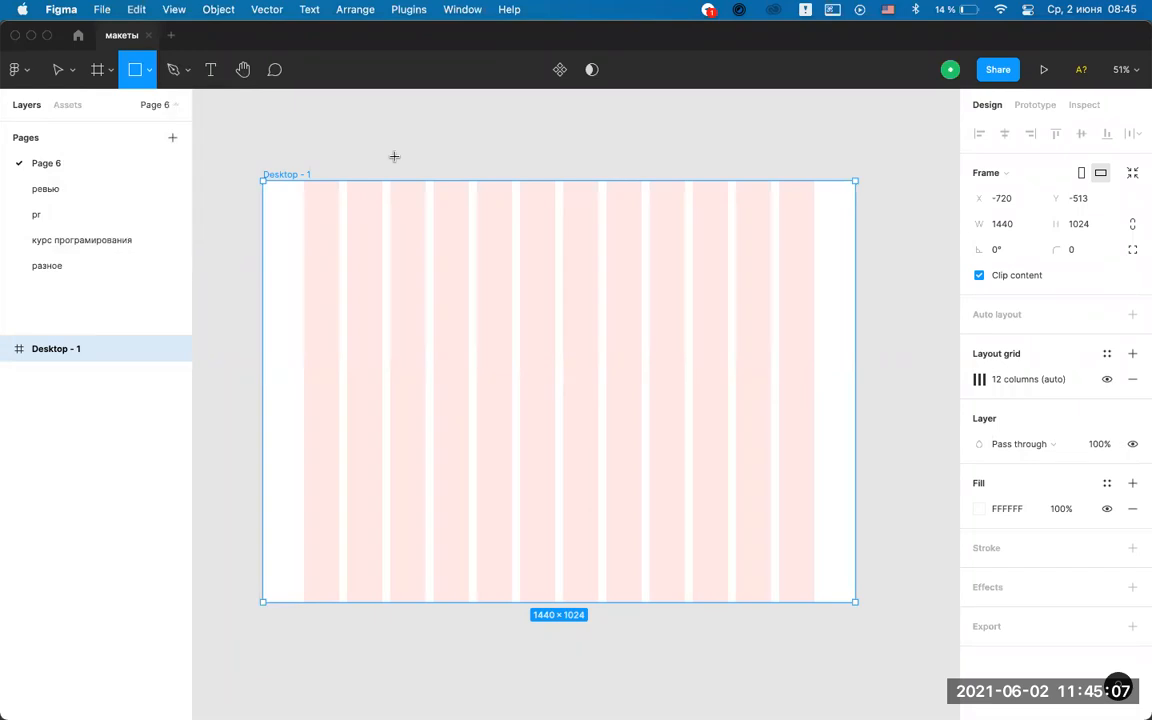
drag(263, 179, 856, 500)
mouse_move(855, 182)
mouse_down()
mouse_move(810, 221)
mouse_move(856, 185)
mouse_move(843, 203)
mouse_move(855, 209)
mouse_move(856, 181)
mouse_up()
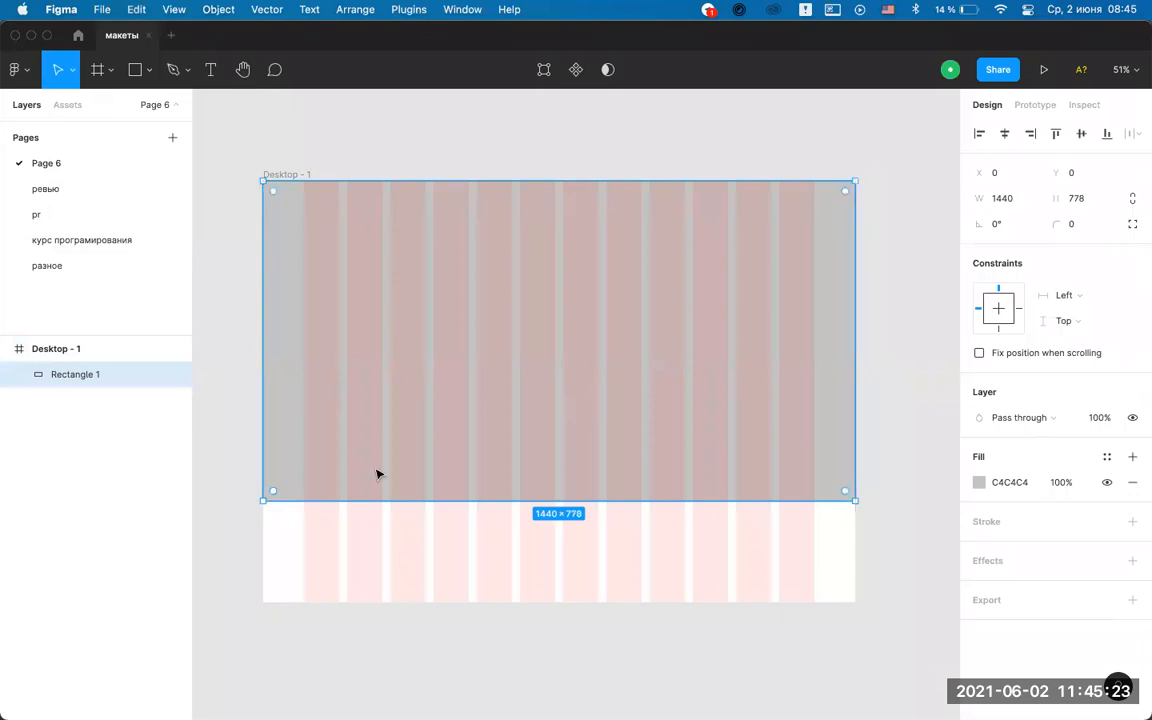
mouse_move(263, 499)
mouse_down()
mouse_move(306, 467)
mouse_move(253, 487)
mouse_move(573, 393)
mouse_move(224, 504)
mouse_move(262, 503)
mouse_up()
Check the rectangle's size, then switch over to Photoshop.
click(640, 145)
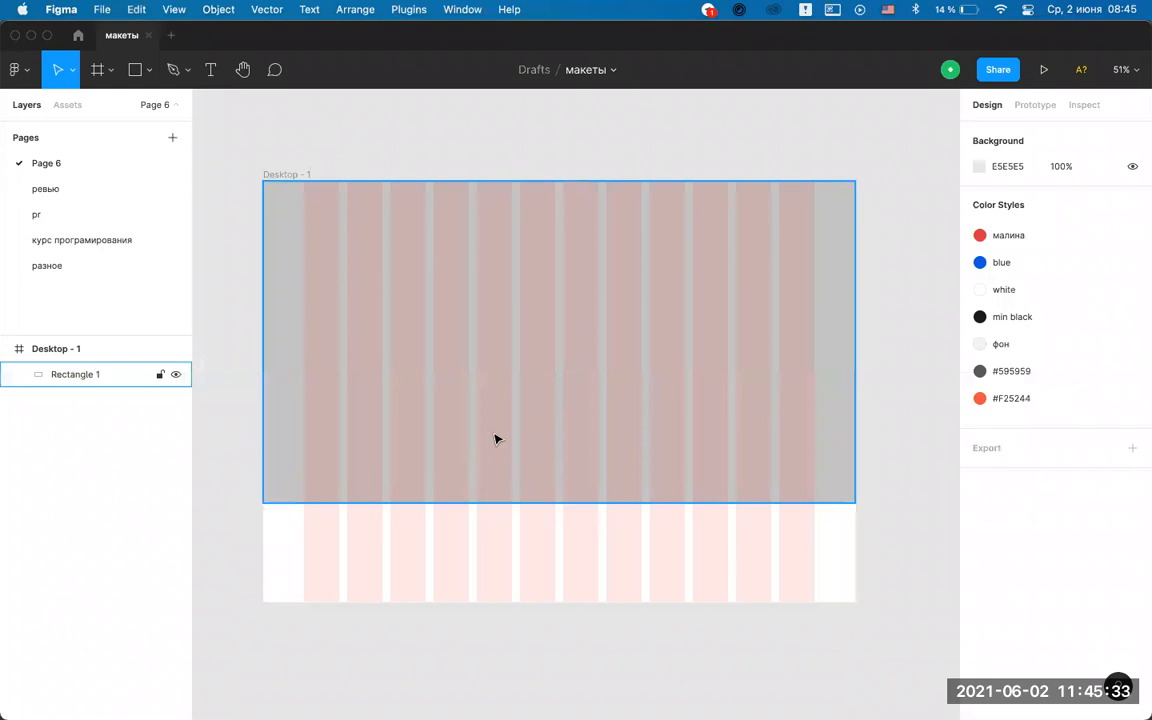
click(283, 175)
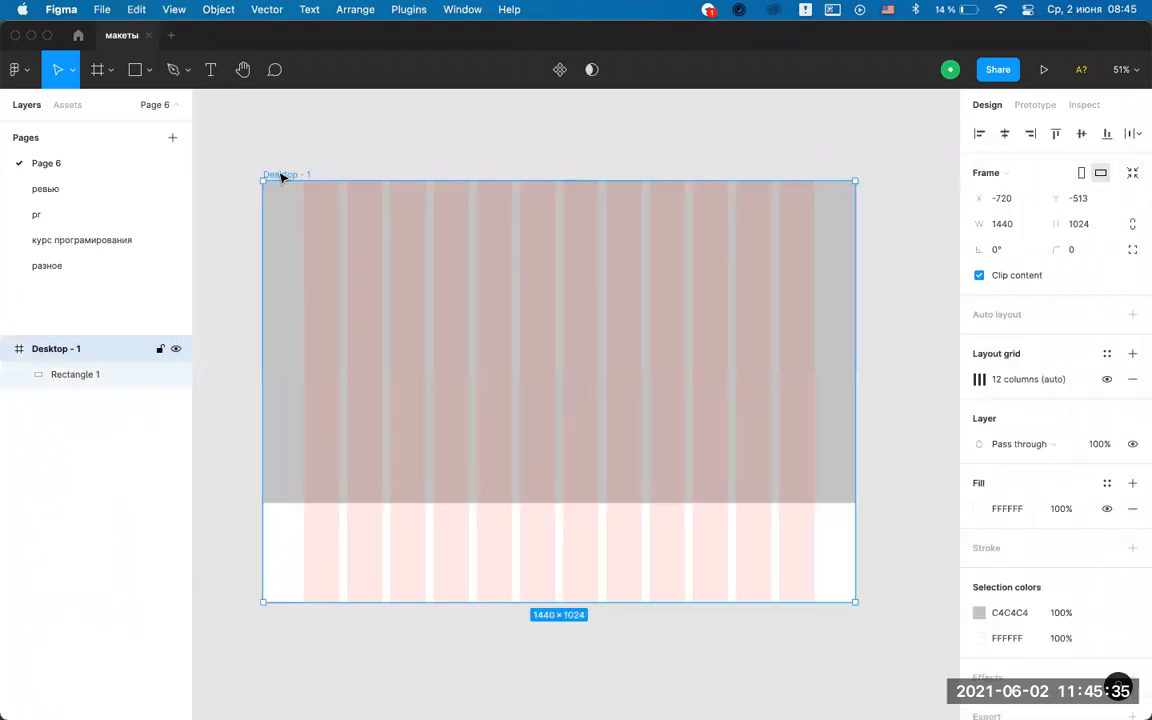
click(505, 141)
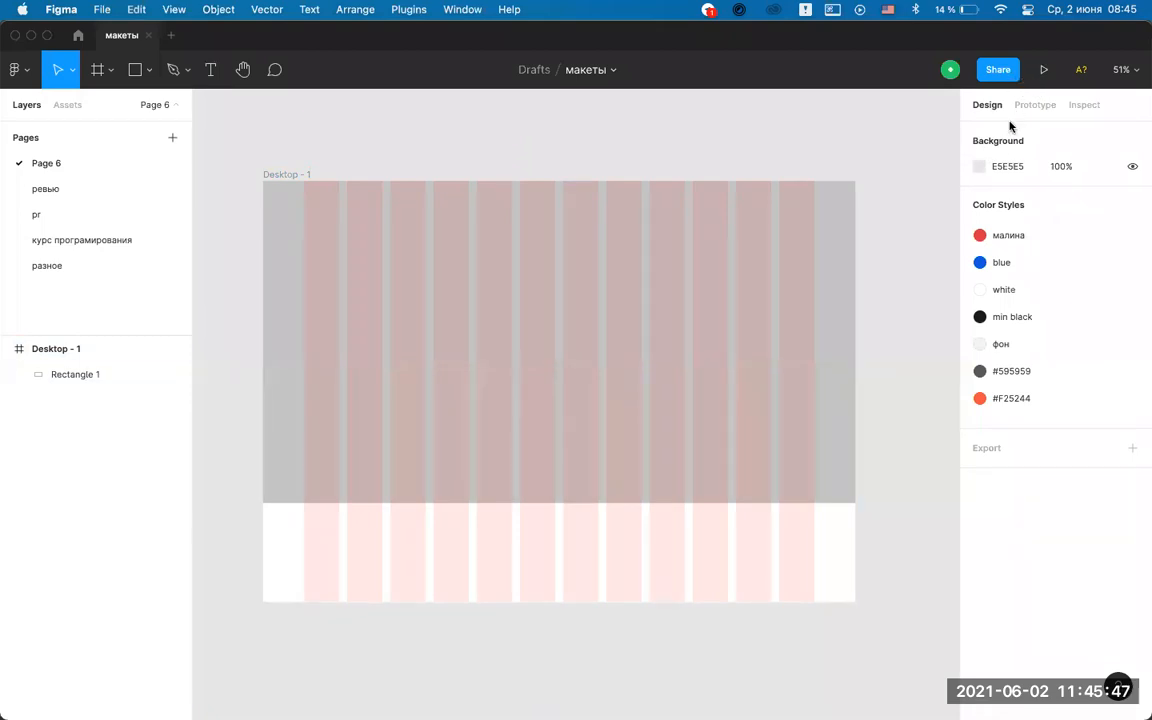
mouse_move(405, 695)
click(825, 345)
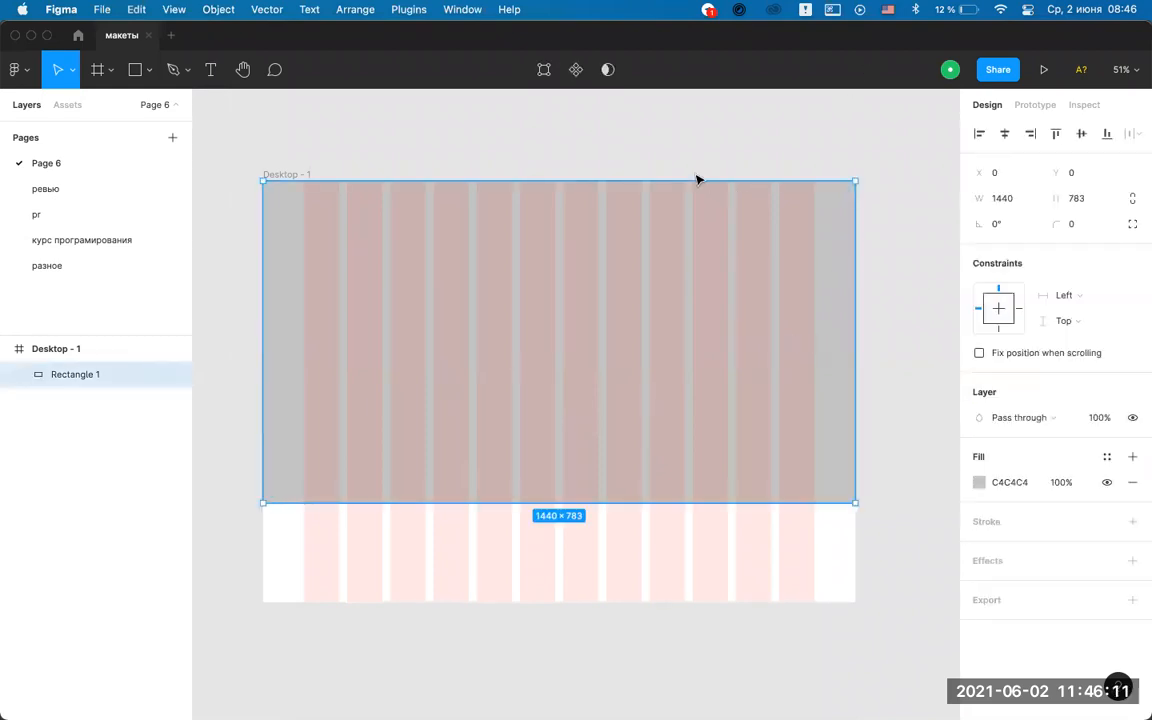
click(722, 113)
click(510, 696)
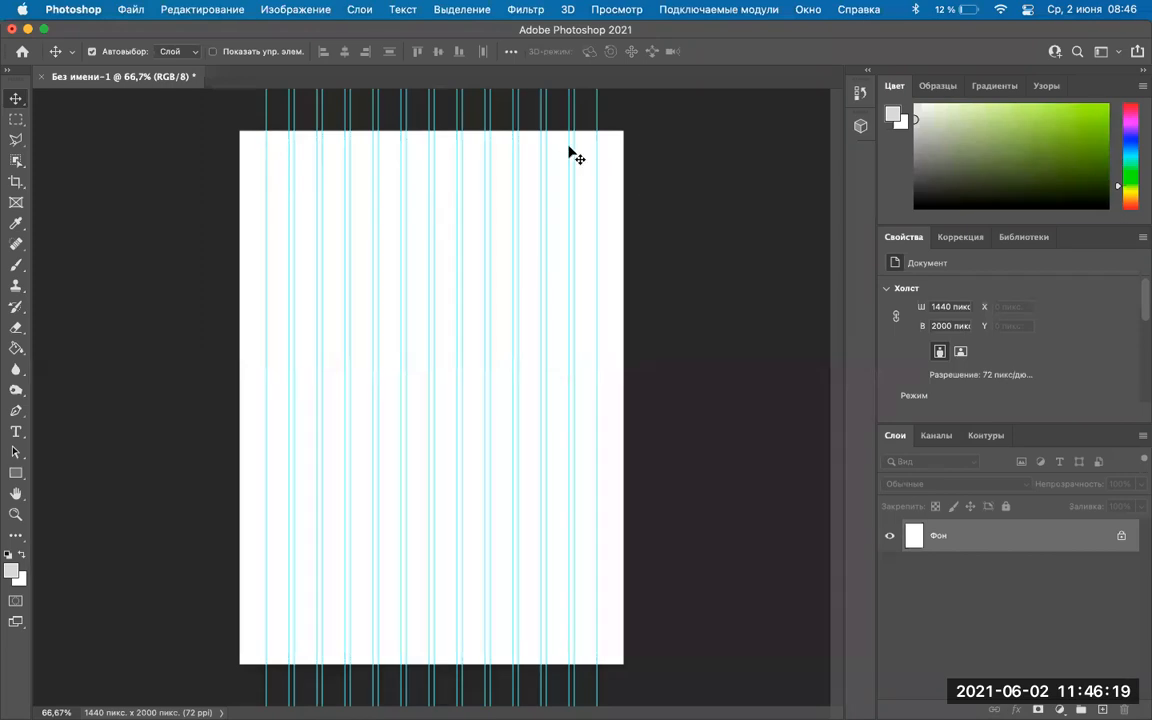
Draw a rectangle and size it to W 1440 × H 800 px in Properties.
click(16, 476)
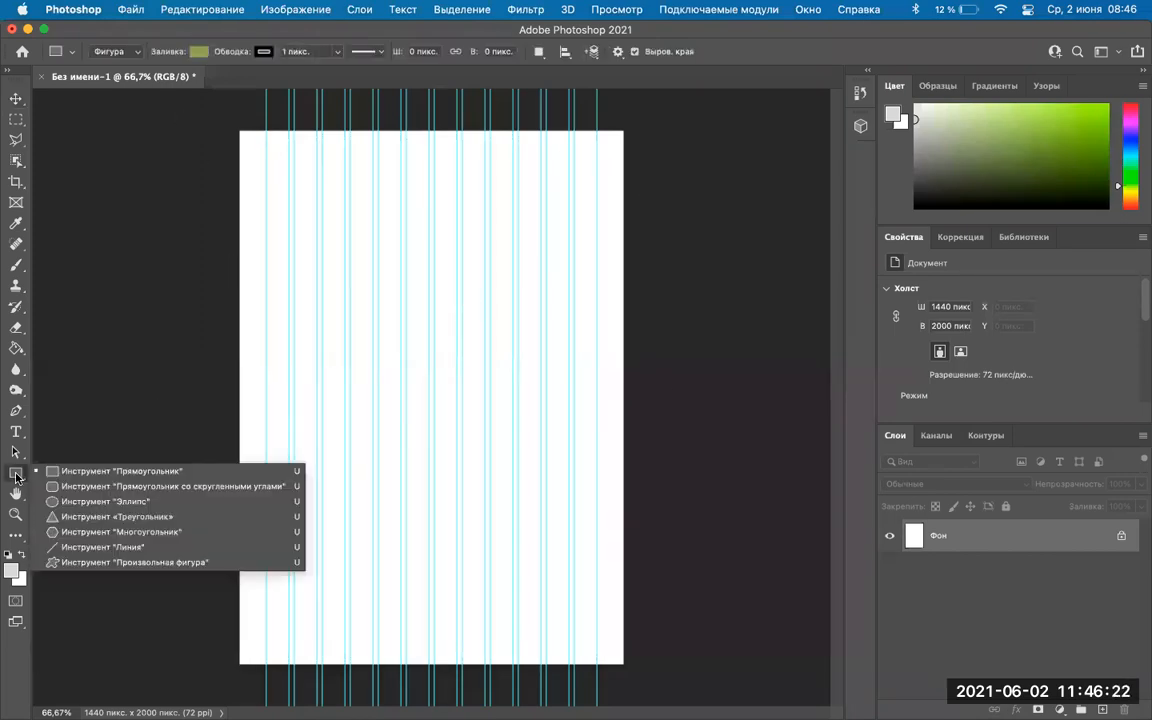
click(112, 471)
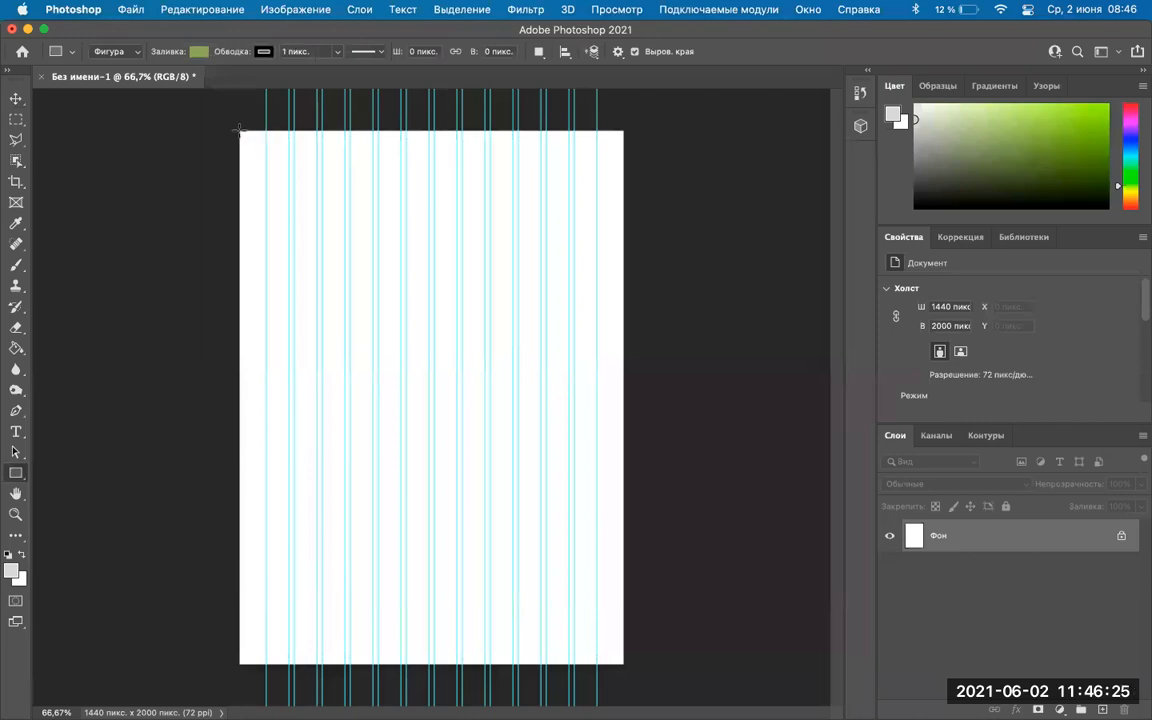
drag(240, 130, 625, 376)
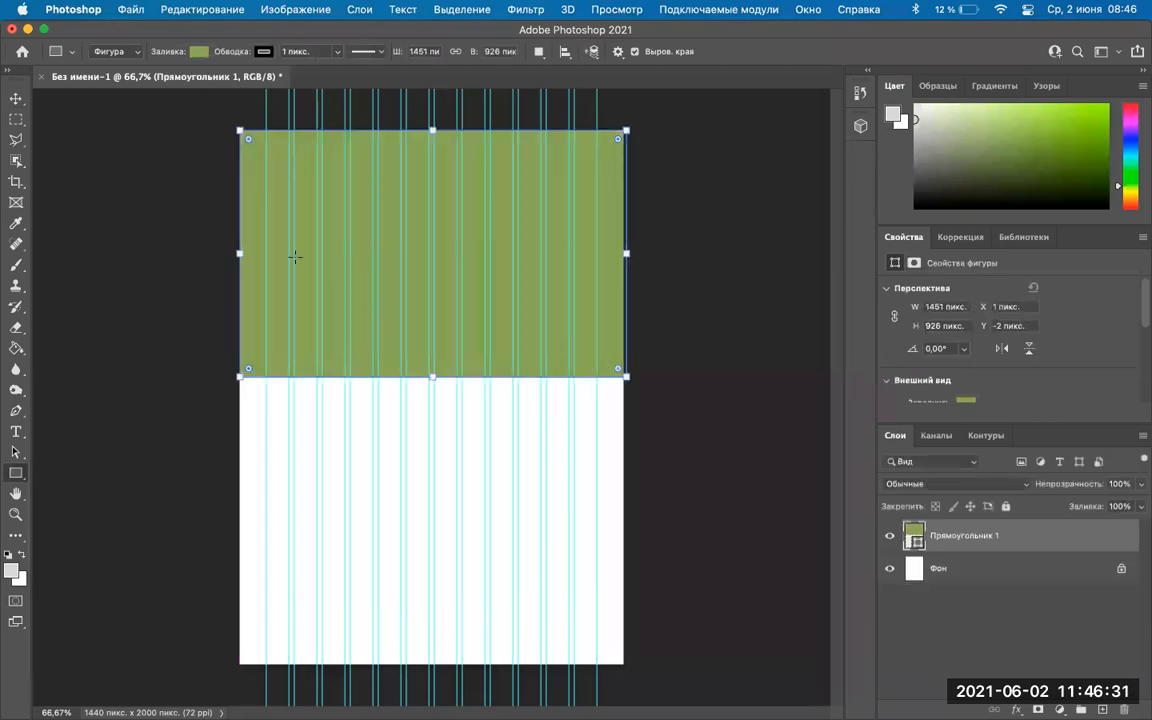
click(928, 306)
text(1440)
key(Tab)
text(800)
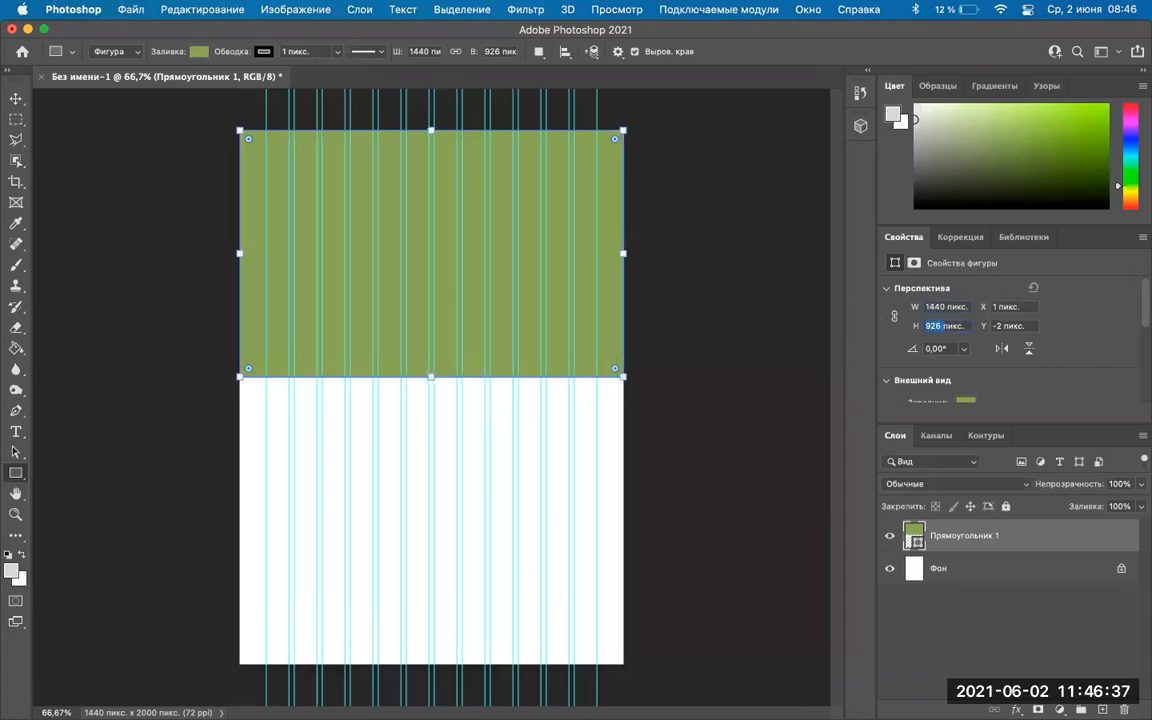
key(Return)
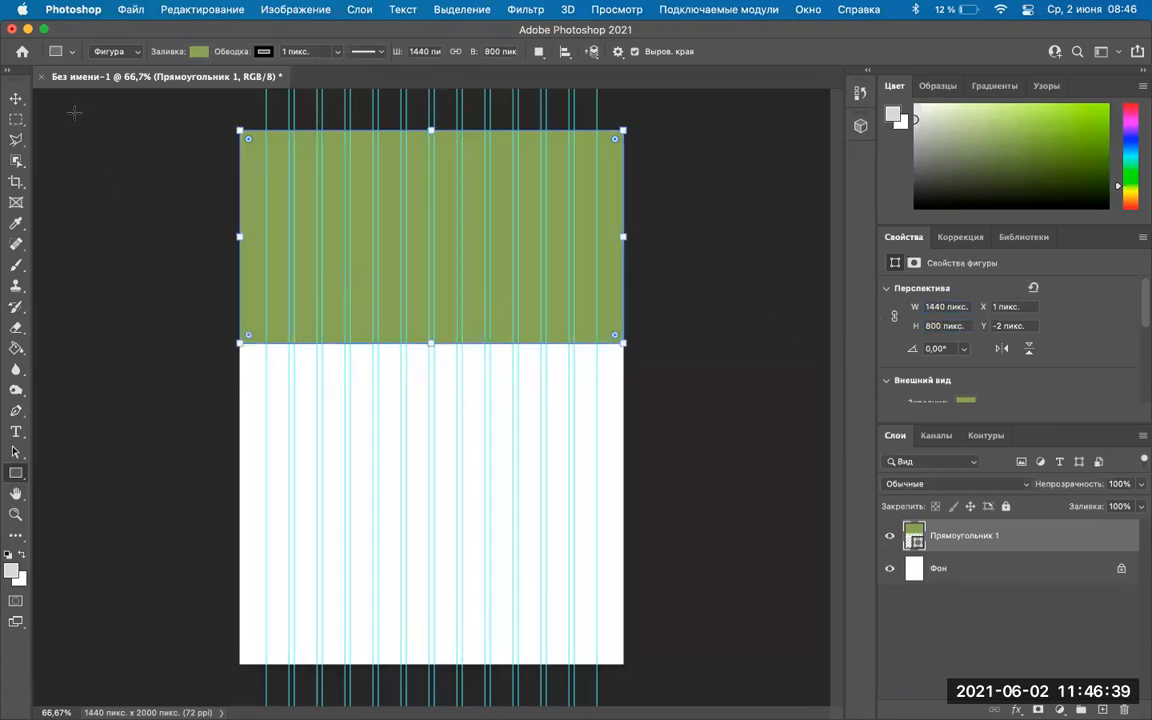
Move the green rectangle flush to the canvas's top-left corner.
click(16, 98)
drag(501, 229, 275, 173)
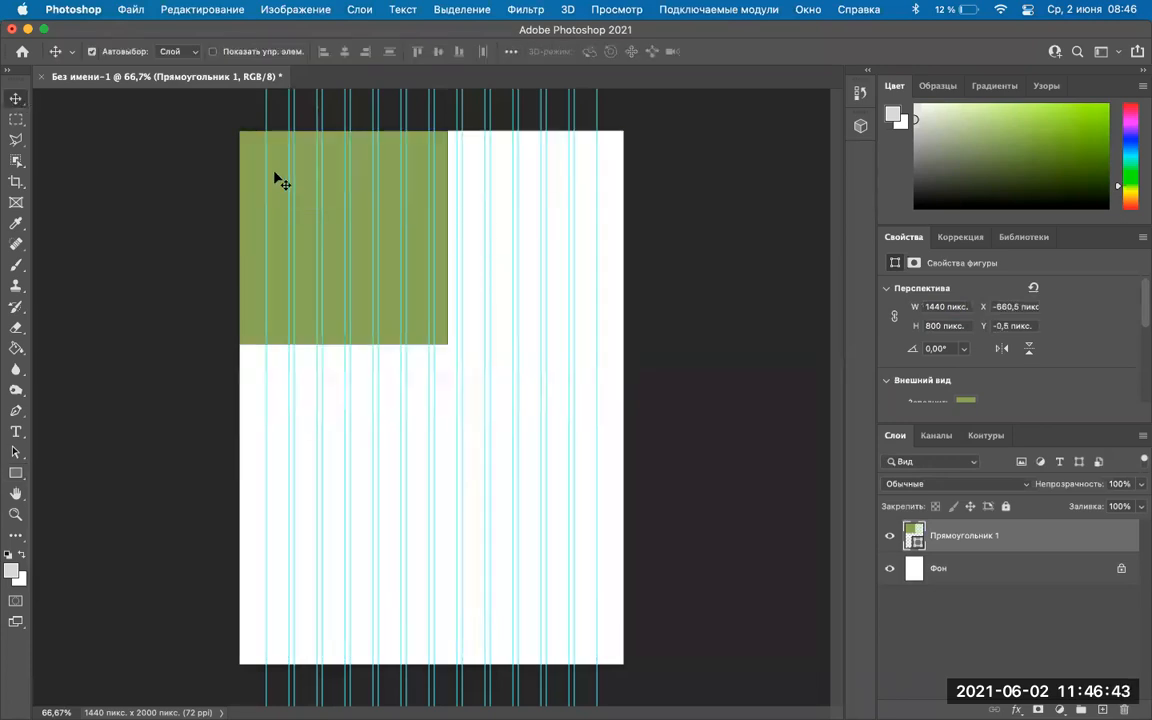
scroll(278, 185, up, 2)
scroll(278, 185, up, 5)
scroll(282, 391, down, 2)
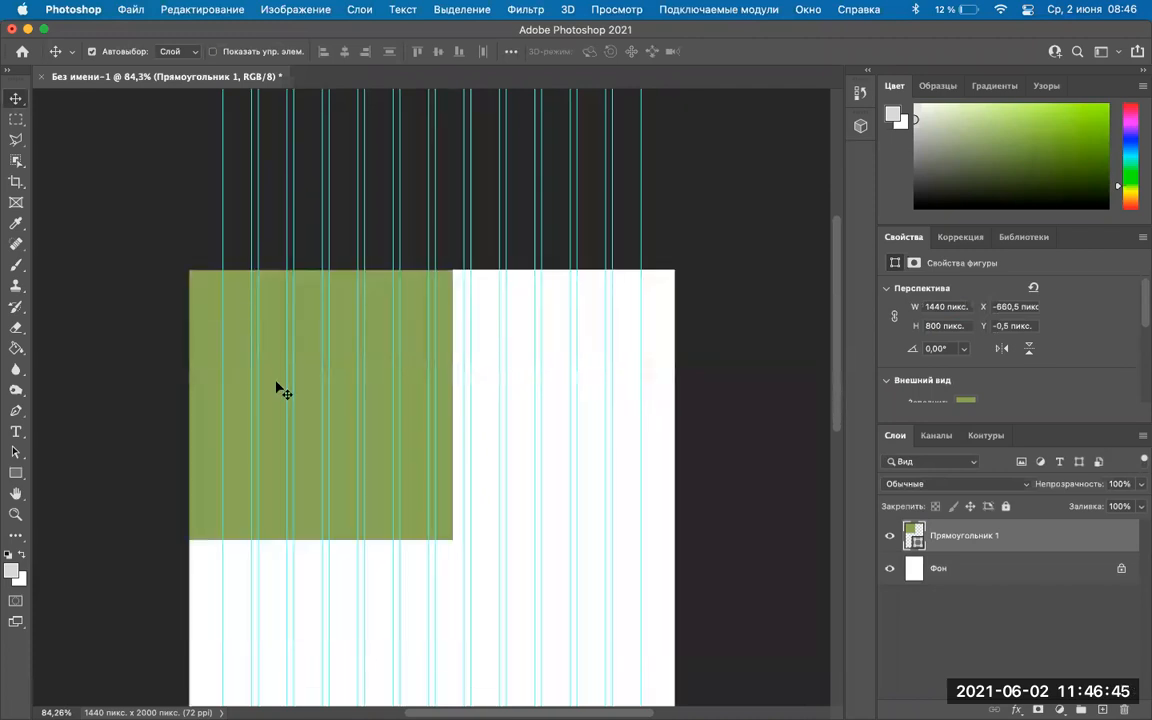
drag(344, 360, 458, 296)
scroll(591, 360, down, 1)
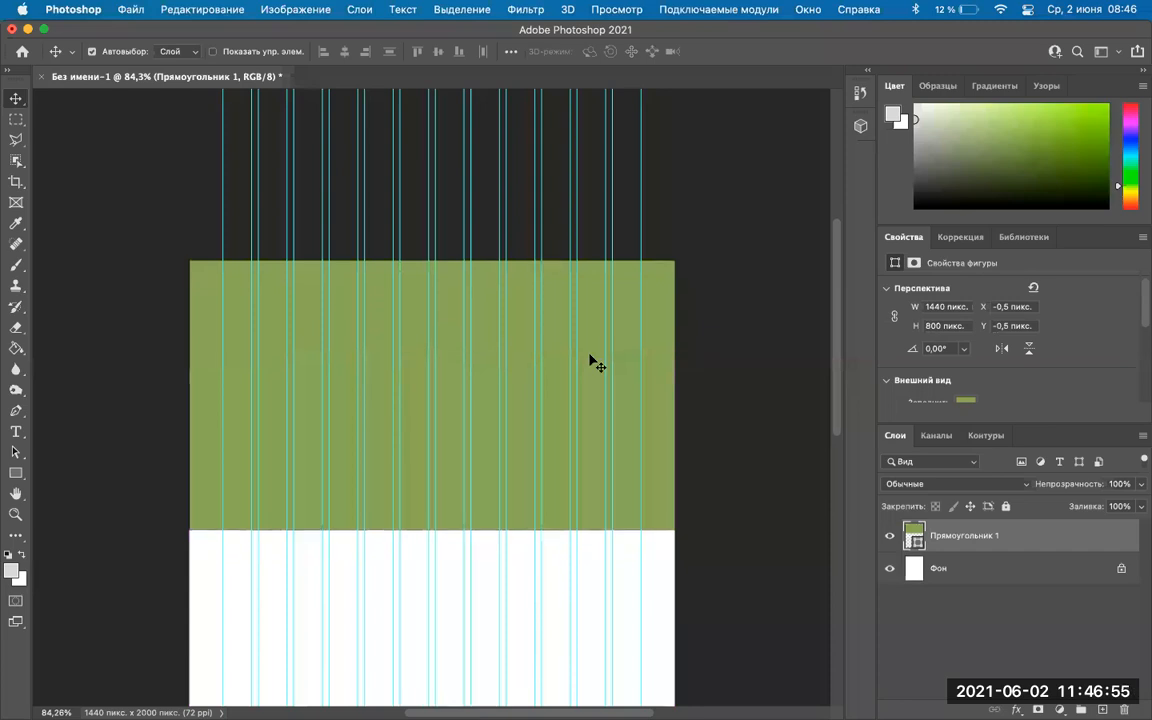
scroll(591, 362, down, 5)
scroll(589, 362, up, 2)
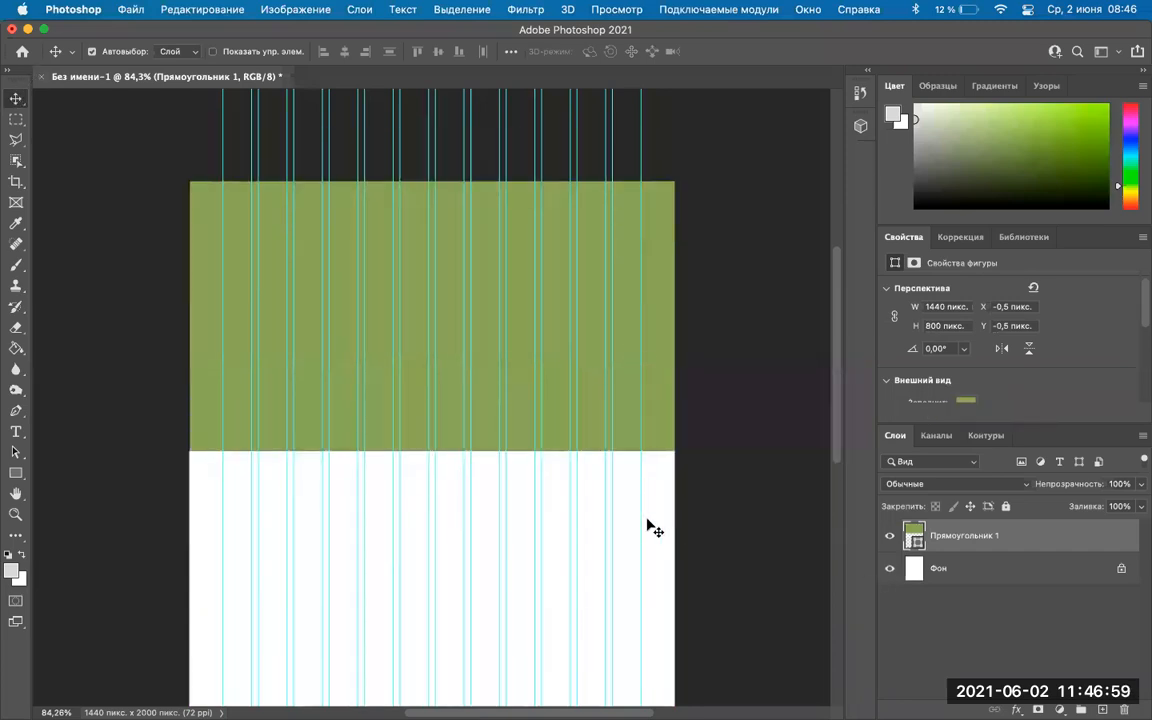
Lock the column guides with View > Lock Guides.
click(620, 9)
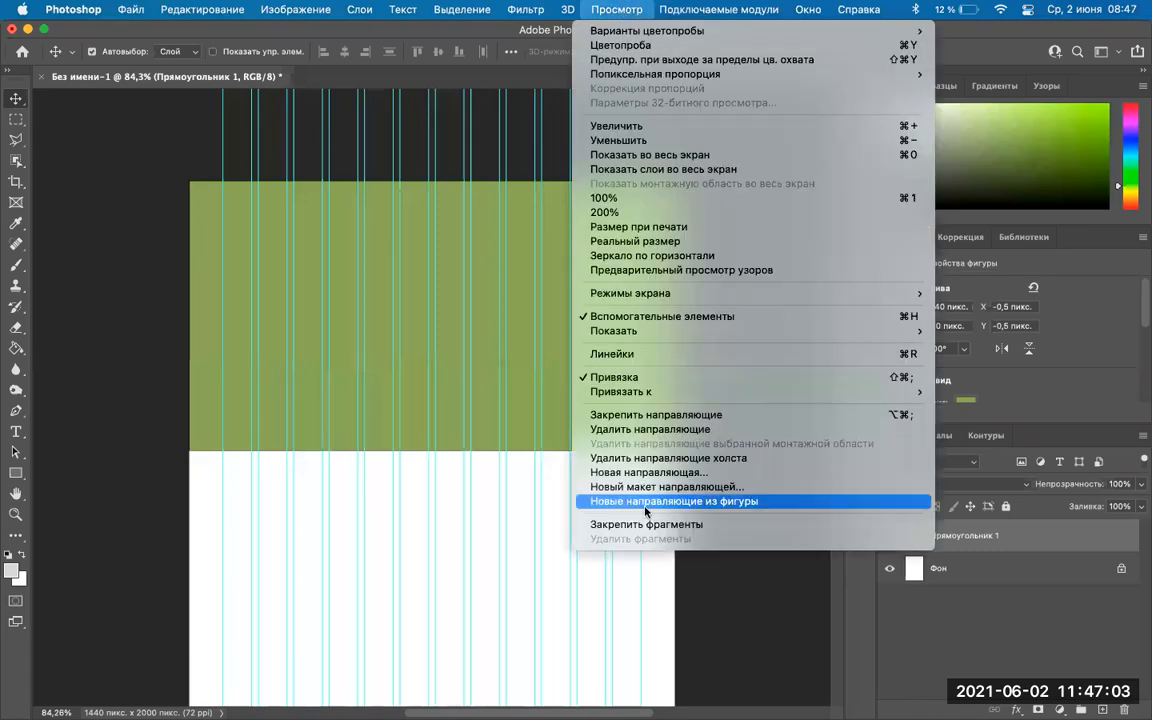
click(615, 415)
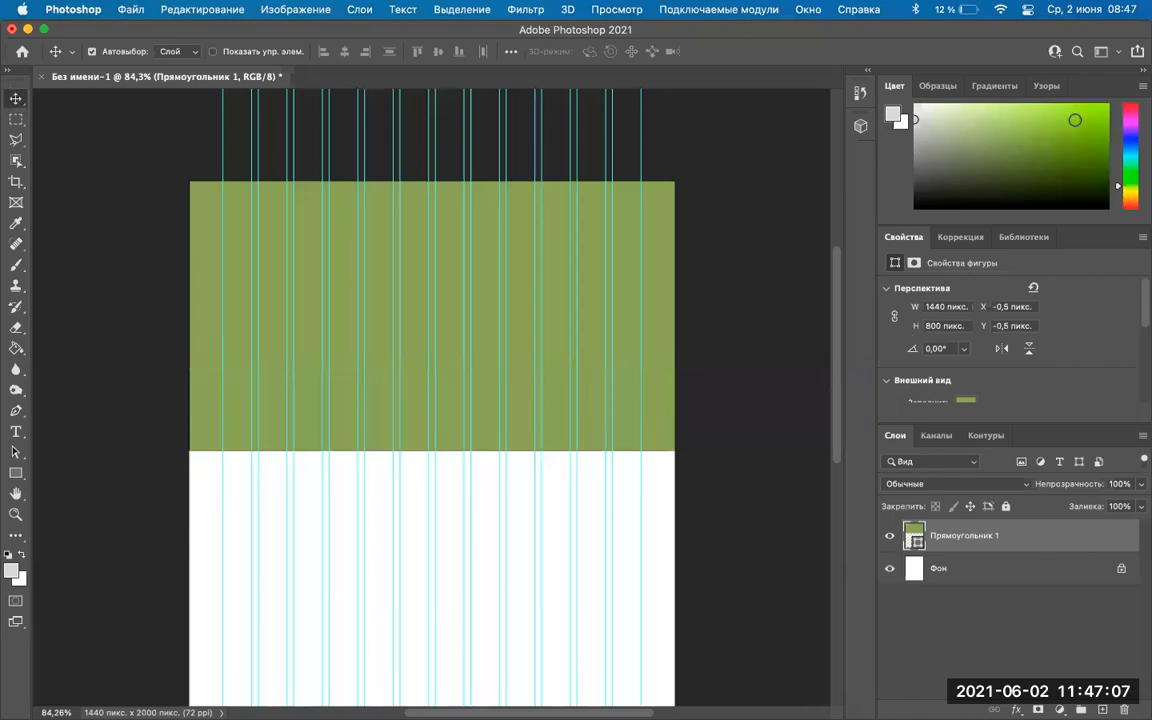
scroll(1072, 328, down, 5)
scroll(1072, 328, up, 3)
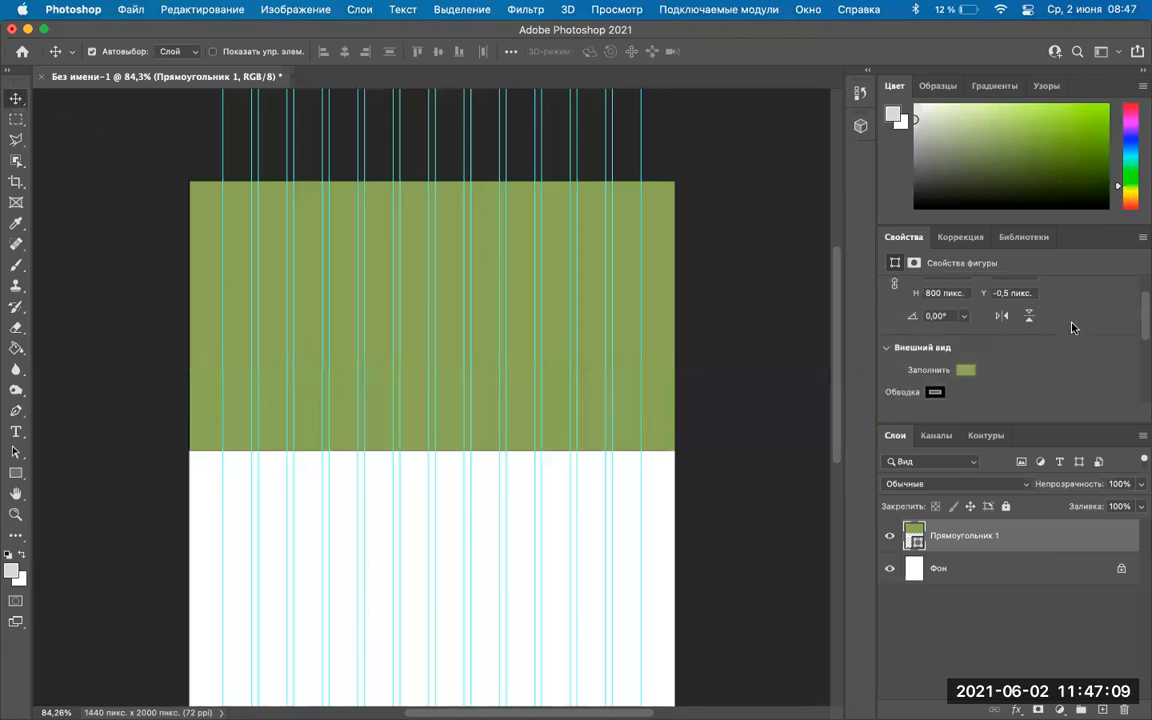
Set the green rectangle's stroke to No Color.
click(934, 380)
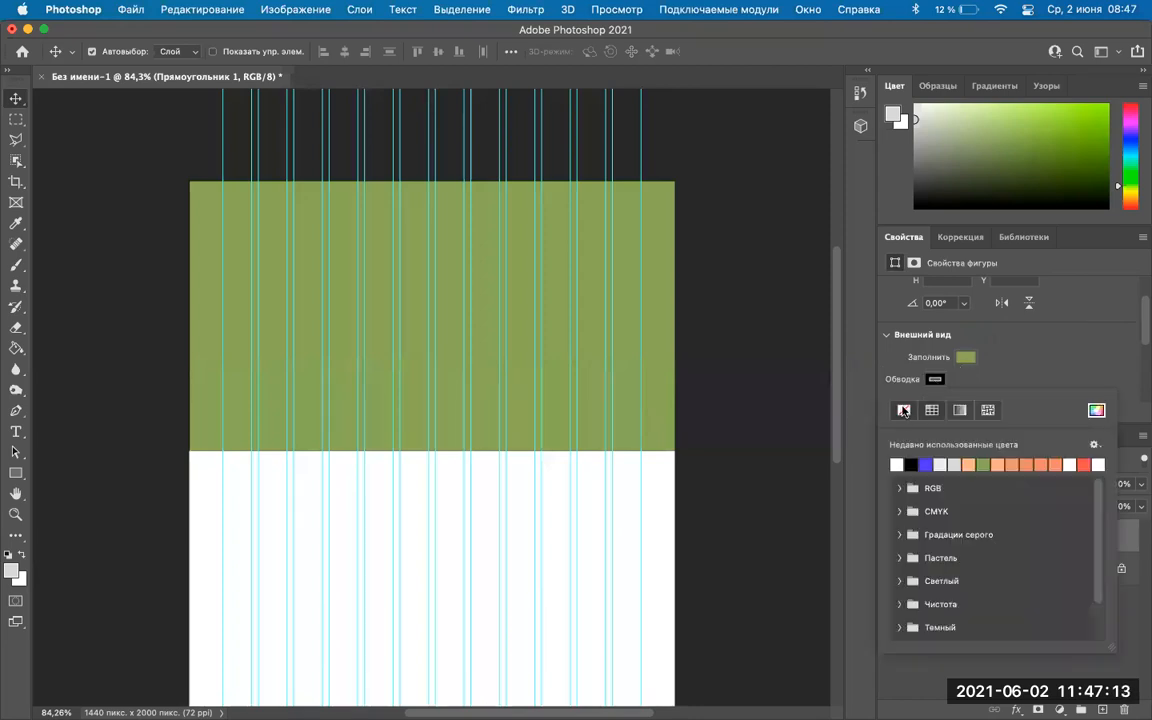
click(1013, 358)
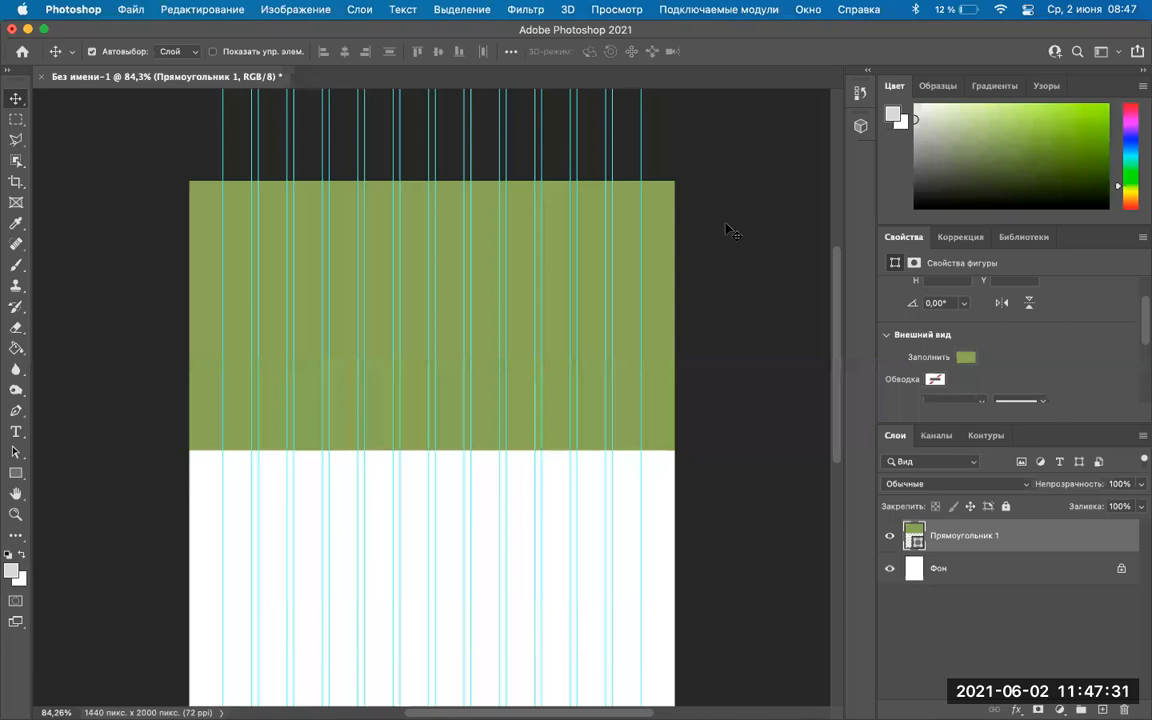
mouse_move(530, 712)
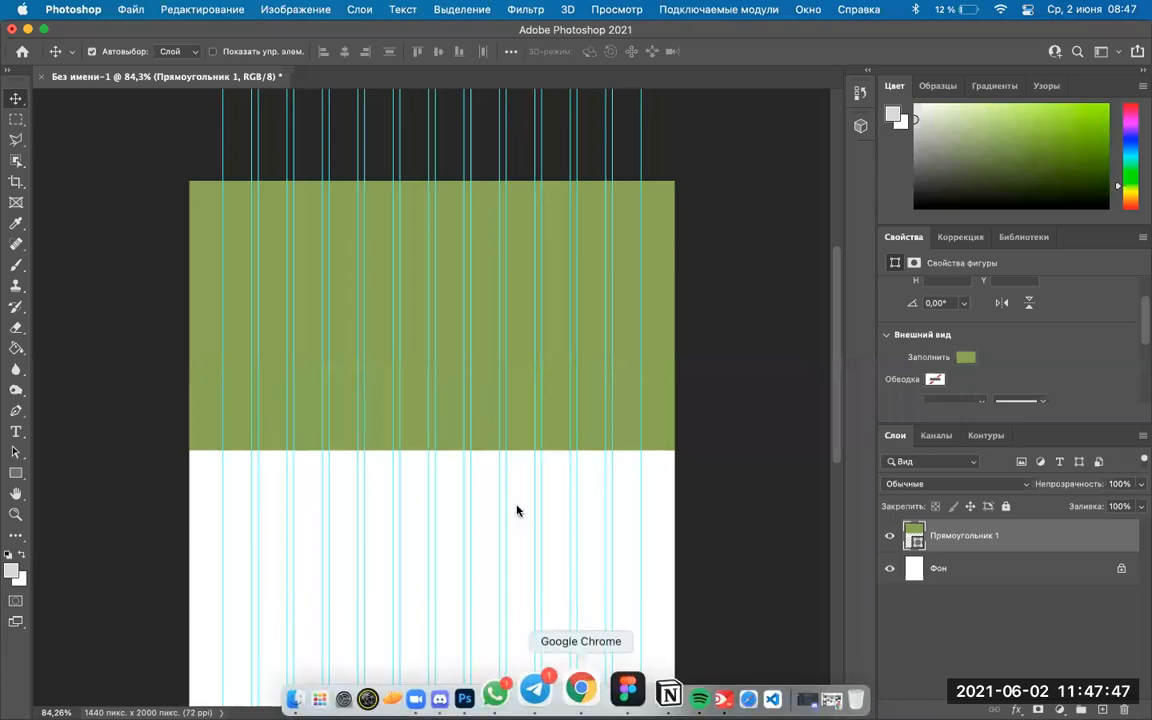
In Chrome, open Unsplash in a new tab from the design-sites bookmark folder.
click(583, 690)
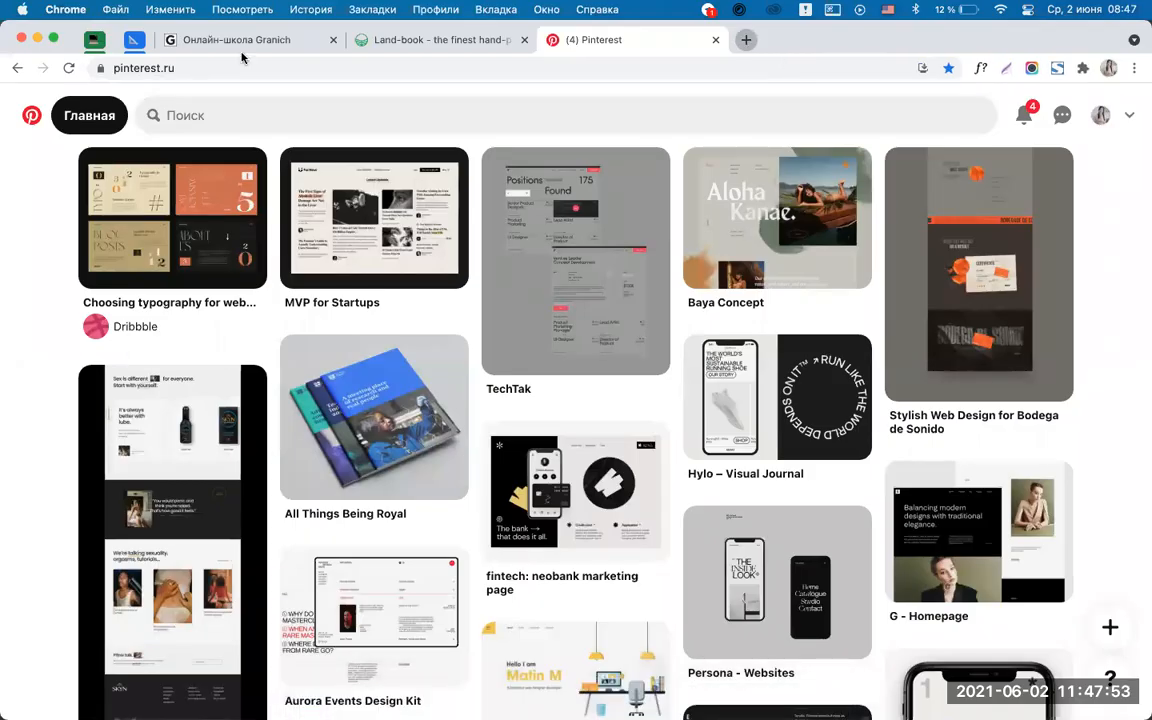
key(super+t)
click(133, 93)
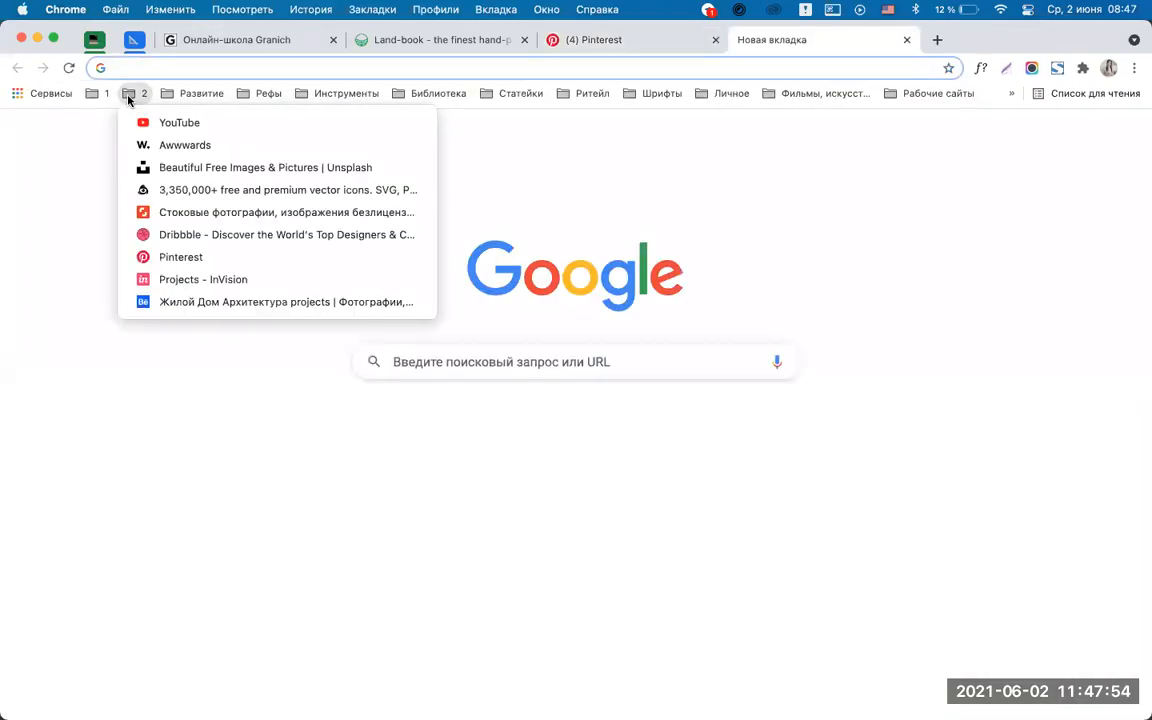
click(193, 166)
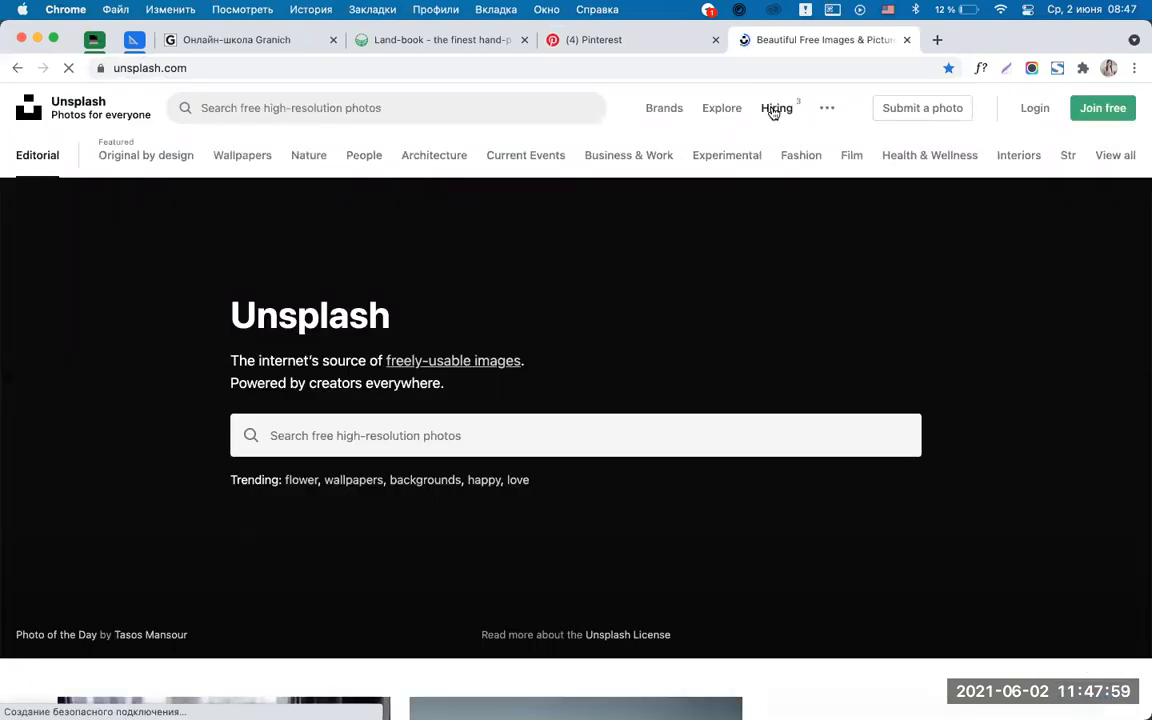
Search Google for 'стоковая картинка' in another new tab.
click(937, 41)
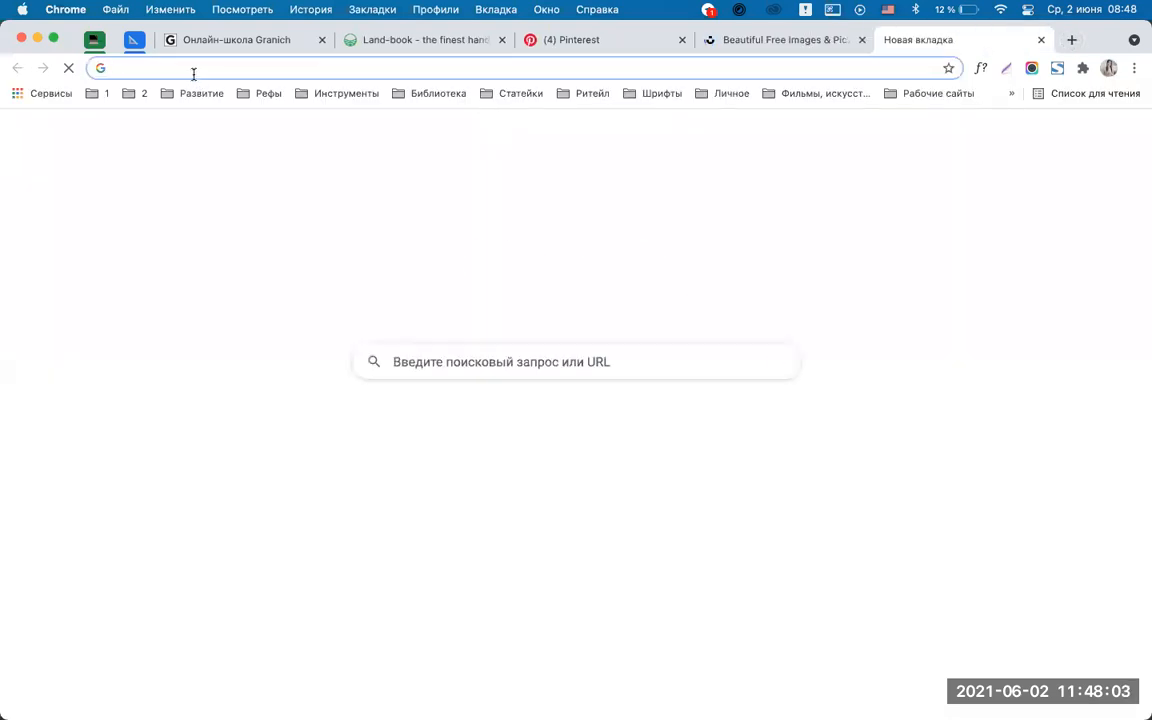
key(ctrl+space)
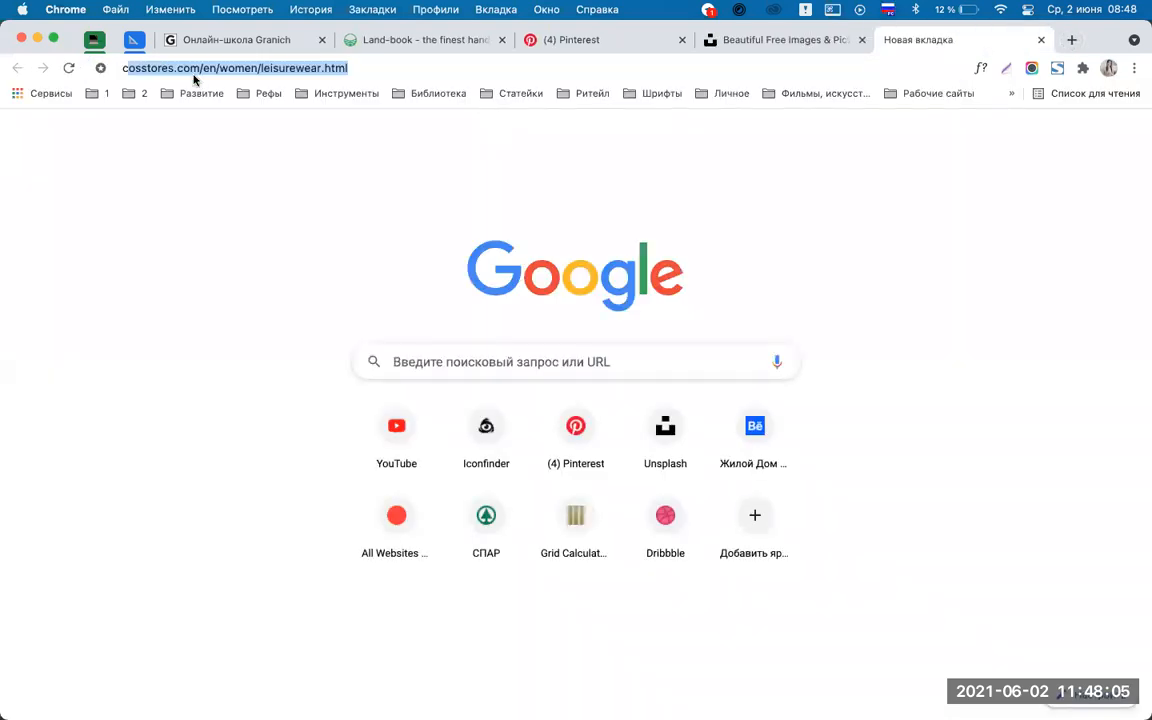
text(сттокая)
key(BackSpace)
key(BackSpace)
key(BackSpace)
key(BackSpace)
key(BackSpace)
key(BackSpace)
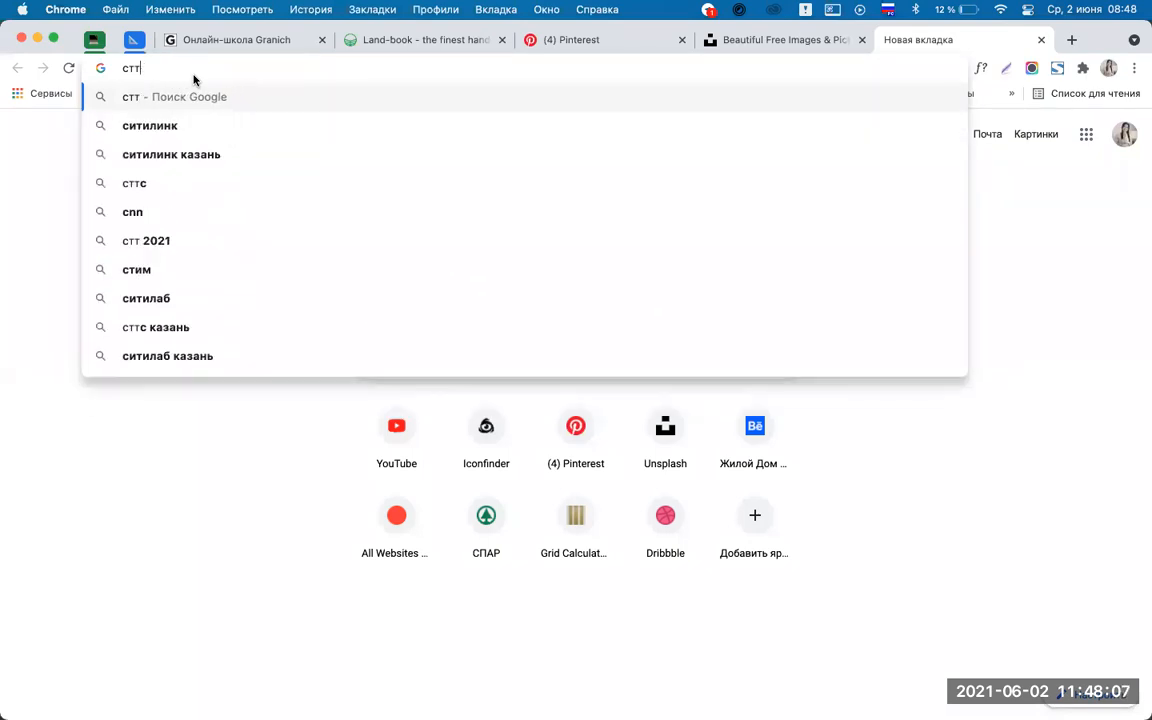
text(окая)
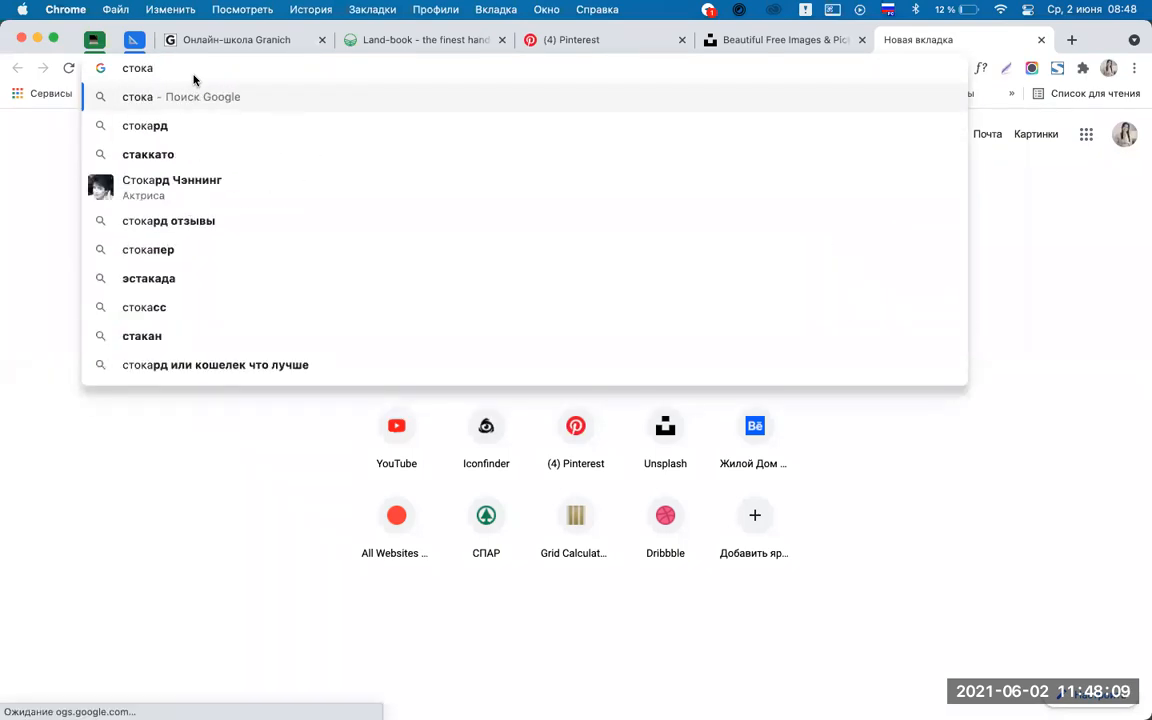
key(BackSpace)
key(BackSpace)
key(BackSpace)
key(BackSpace)
text(ковая )
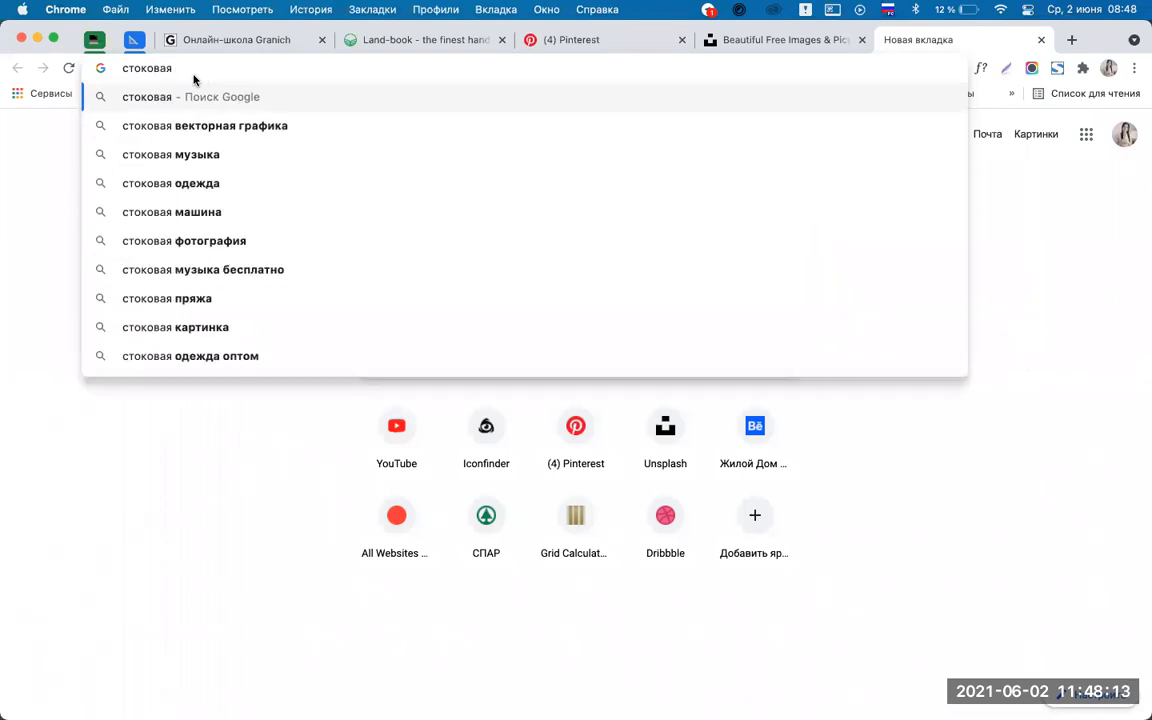
text(картинка)
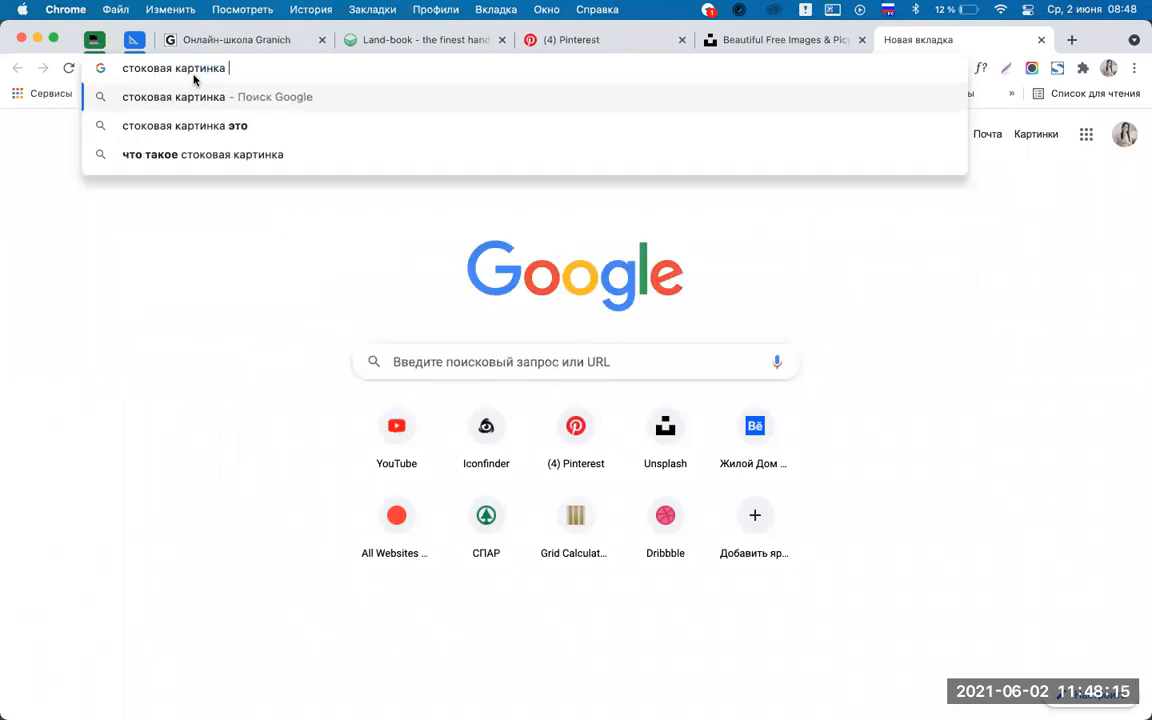
key(Return)
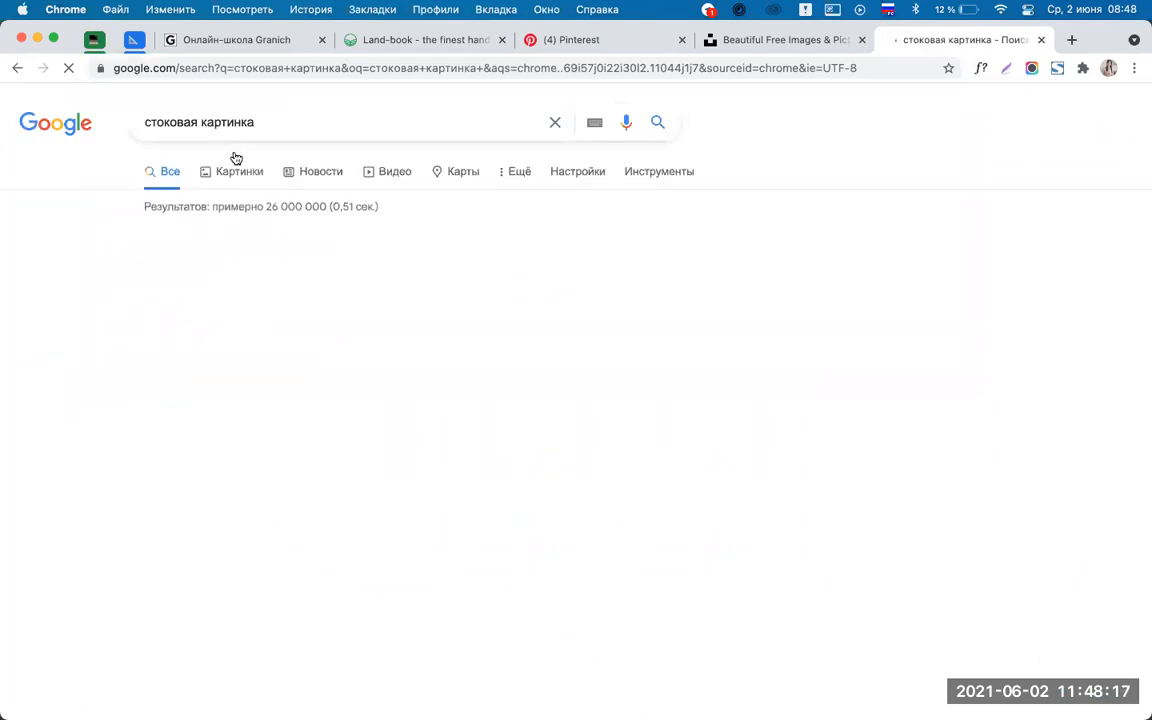
Browse the Google Images results, then return to the Unsplash tab.
click(213, 177)
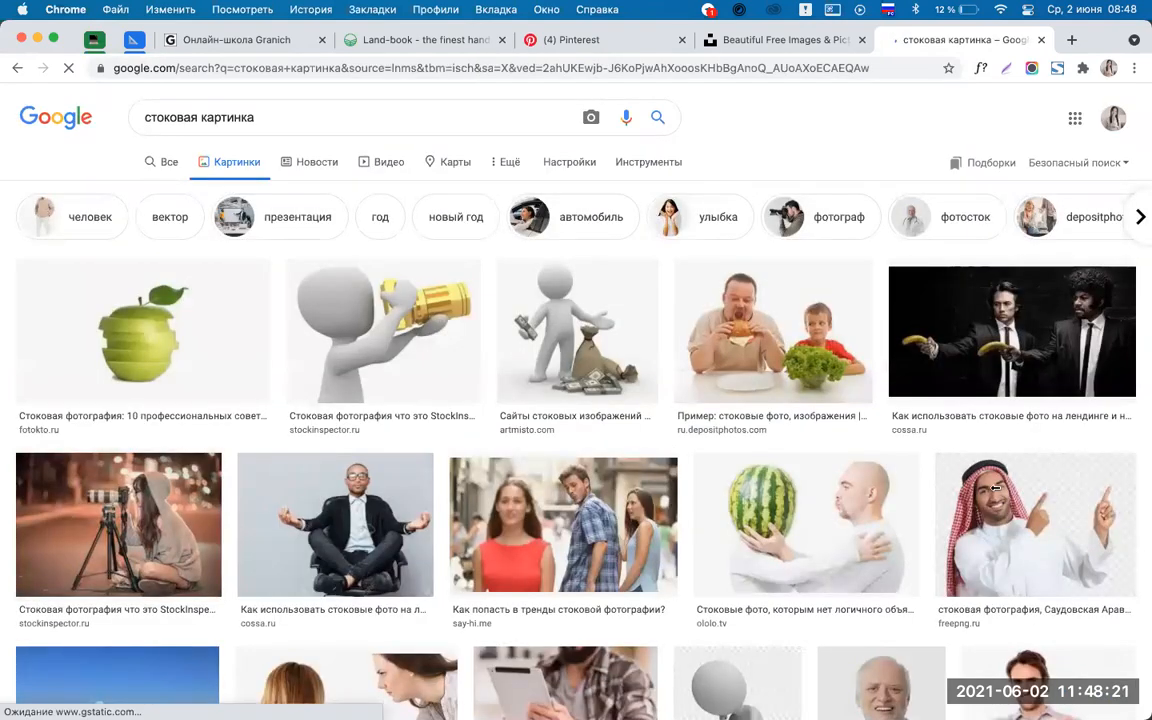
scroll(995, 487, down, 3)
scroll(828, 411, down, 3)
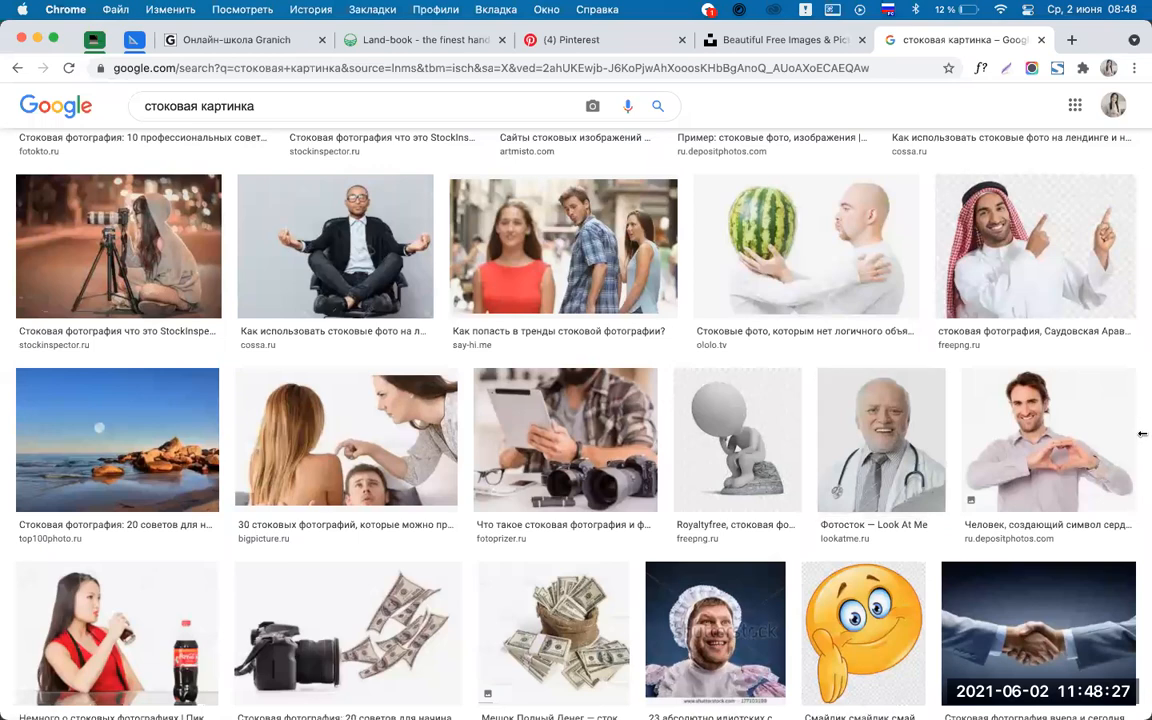
scroll(1040, 425, down, 3)
scroll(463, 617, down, 5)
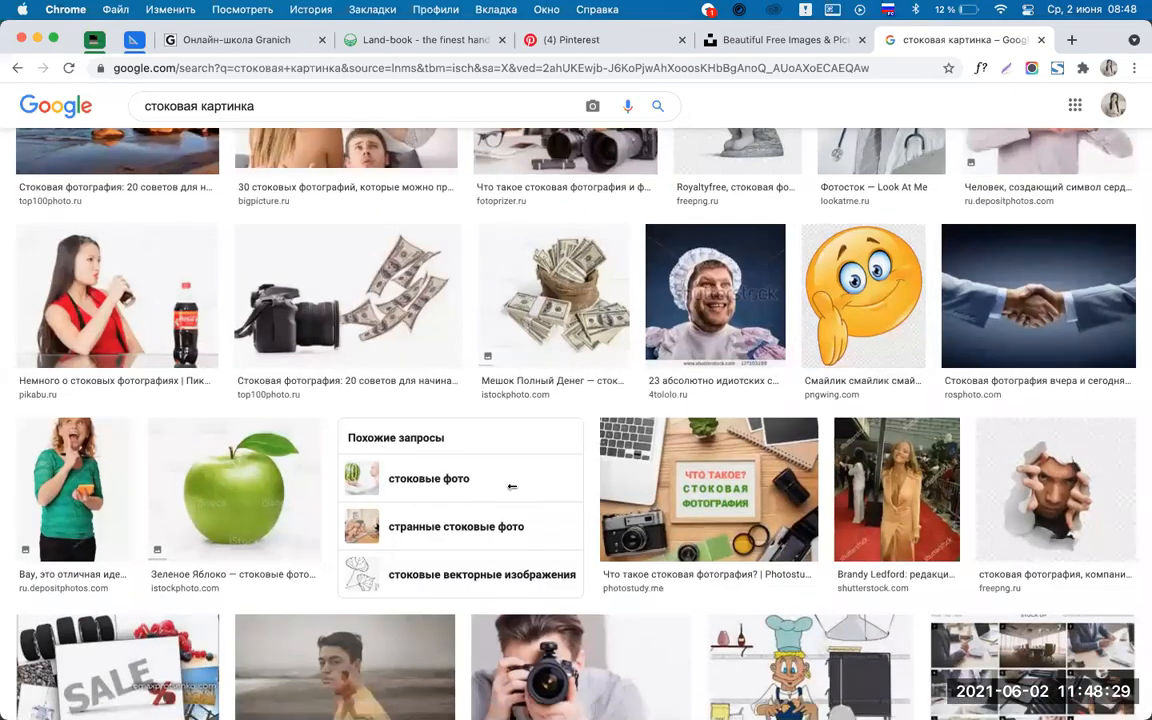
scroll(1013, 620, down, 3)
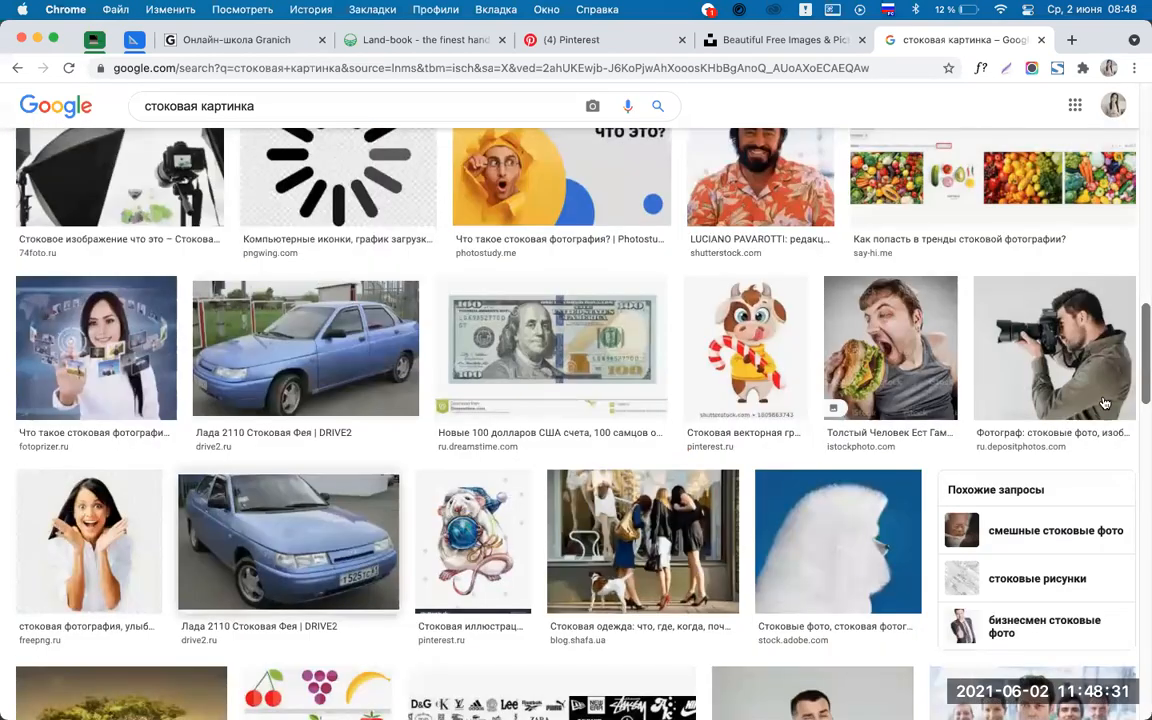
scroll(1102, 398, up, 1)
scroll(1105, 415, down, 4)
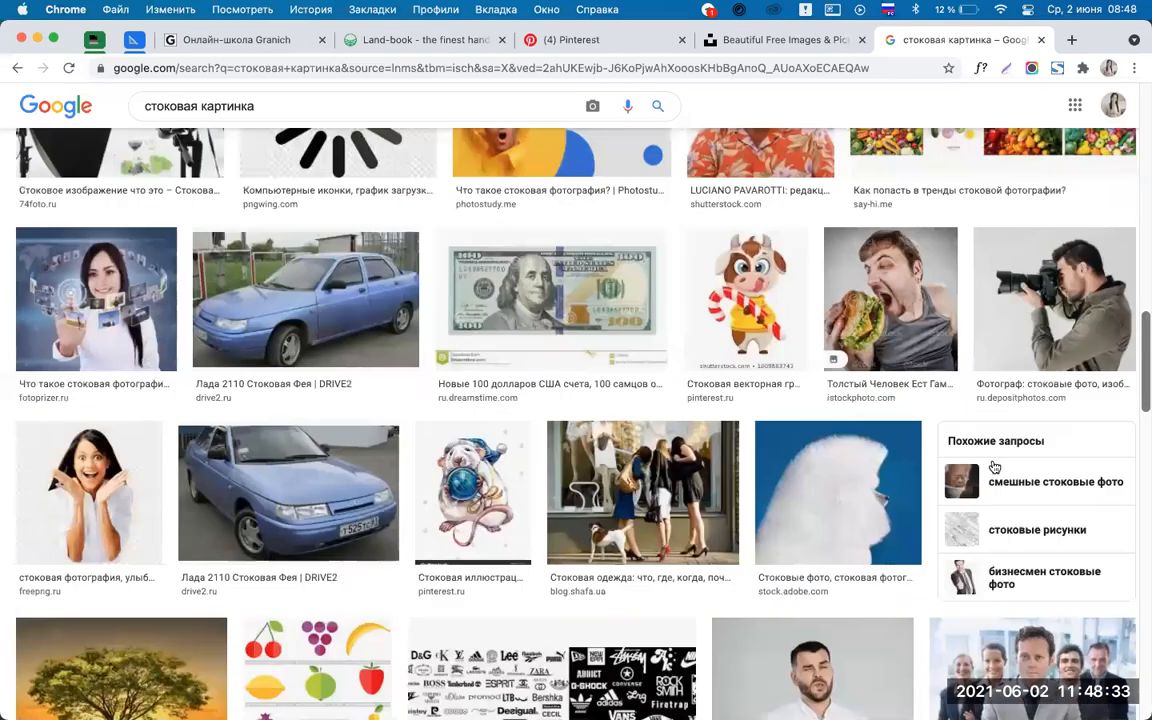
scroll(1107, 432, up, 6)
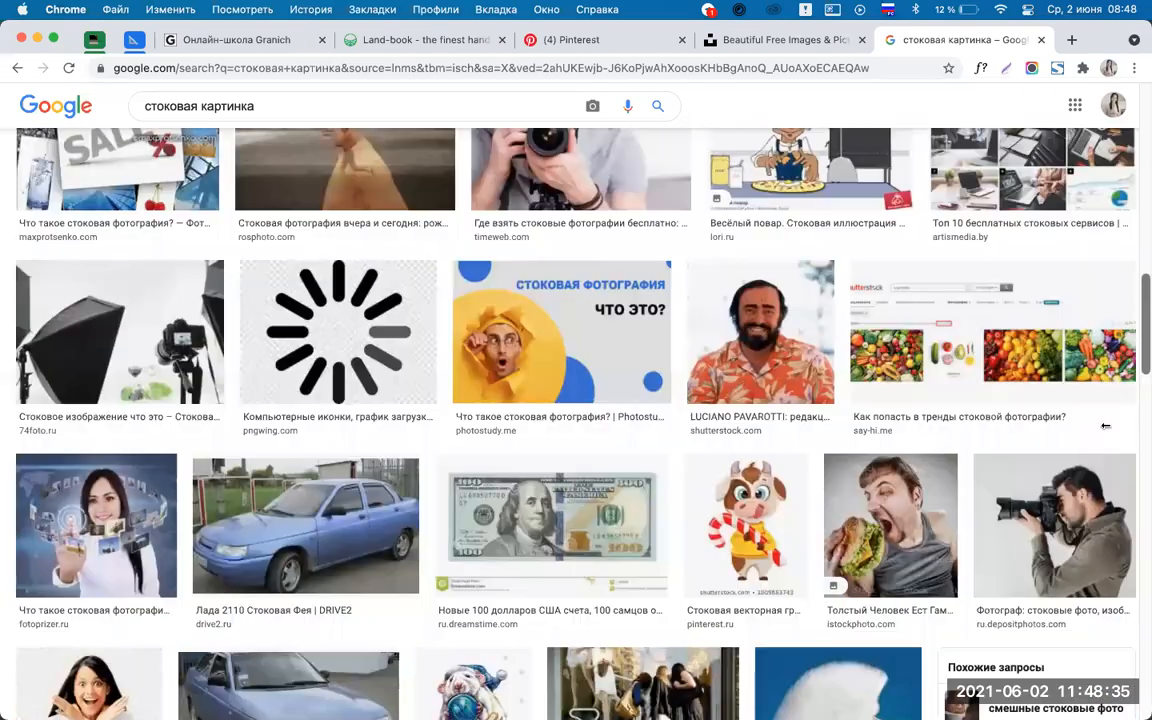
scroll(1105, 425, up, 5)
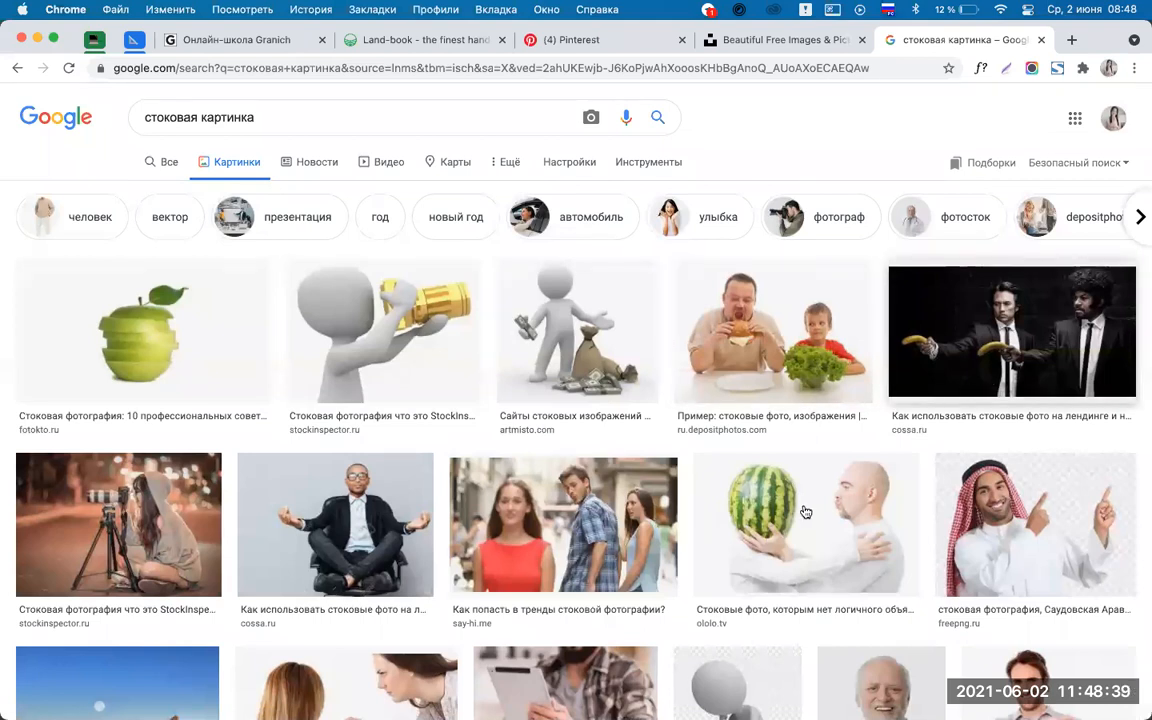
click(745, 36)
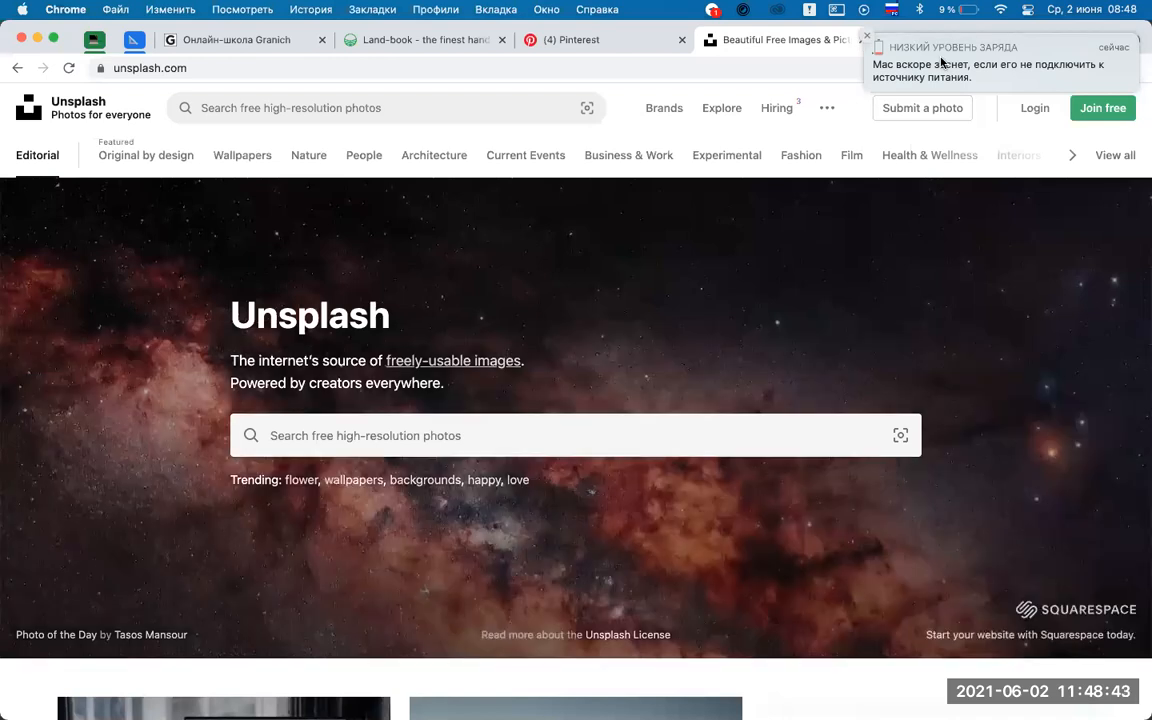
Dismiss the low-battery notice and close the Unsplash and Google Images tabs.
click(867, 38)
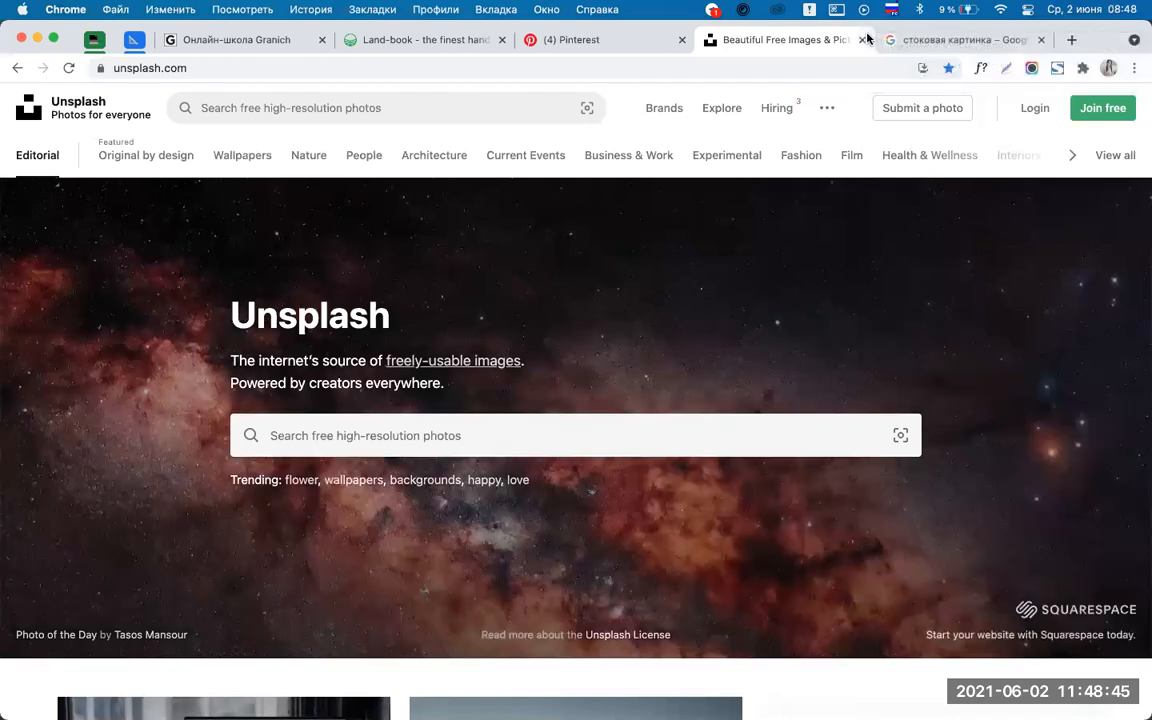
click(864, 39)
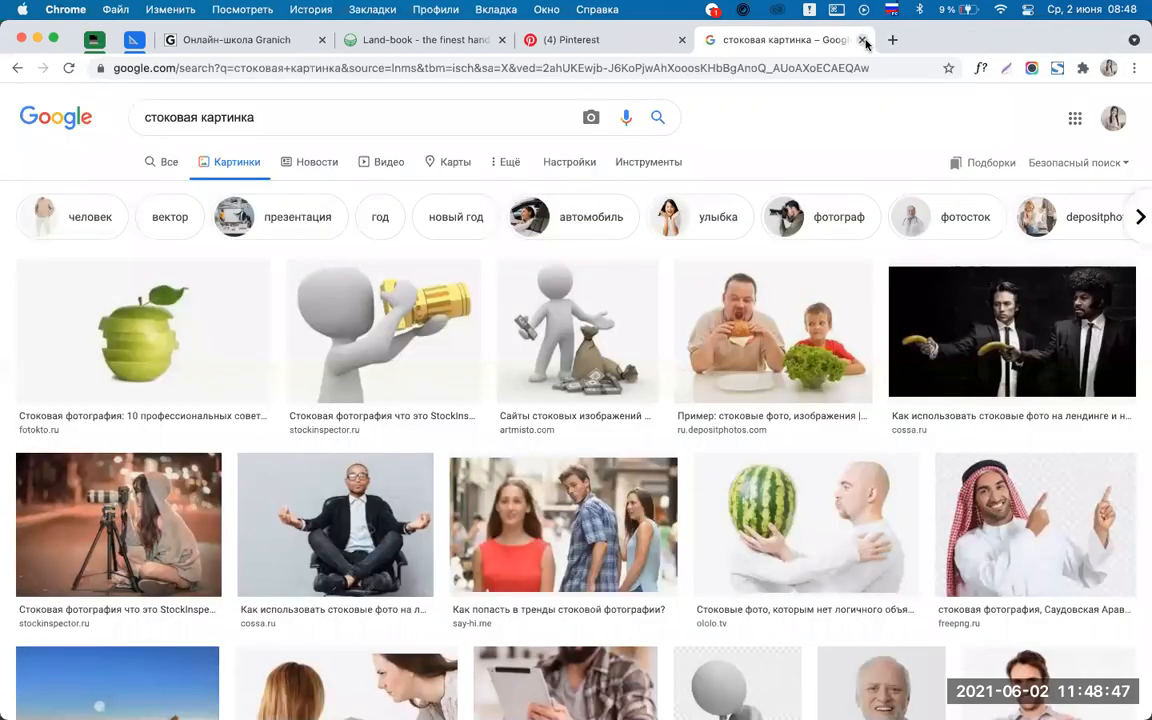
click(864, 40)
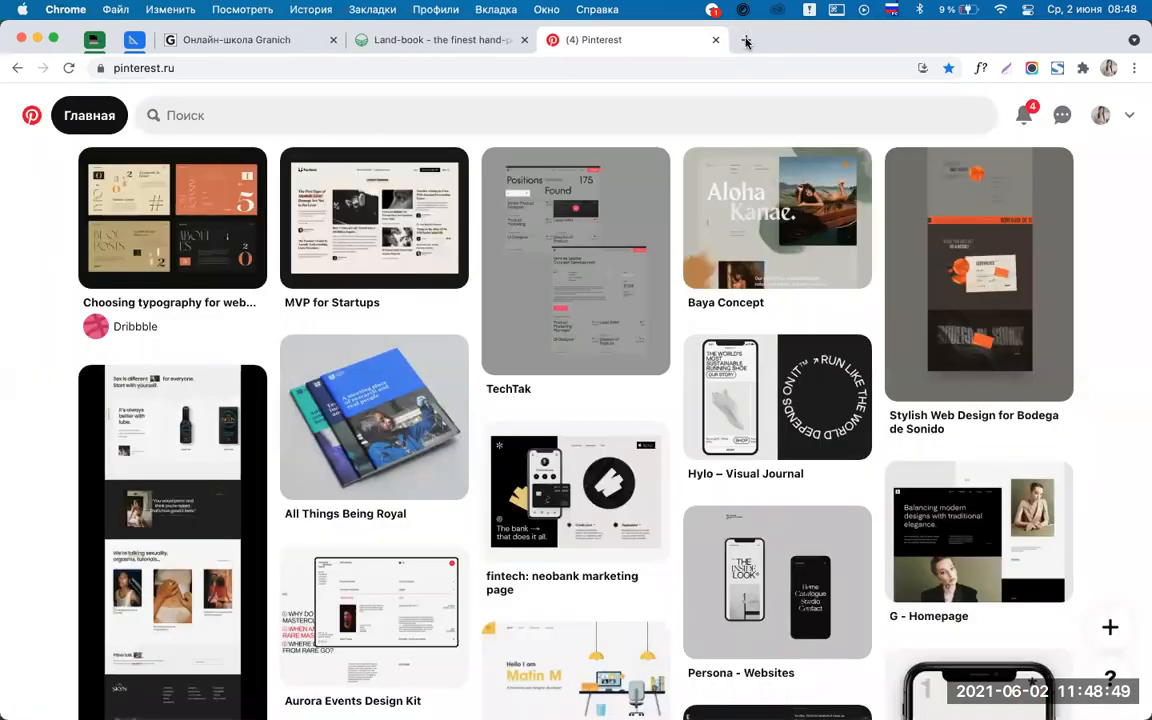
Open Unsplash from bookmarks in a new tab and browse the Business & Work category.
key(super+t)
click(136, 93)
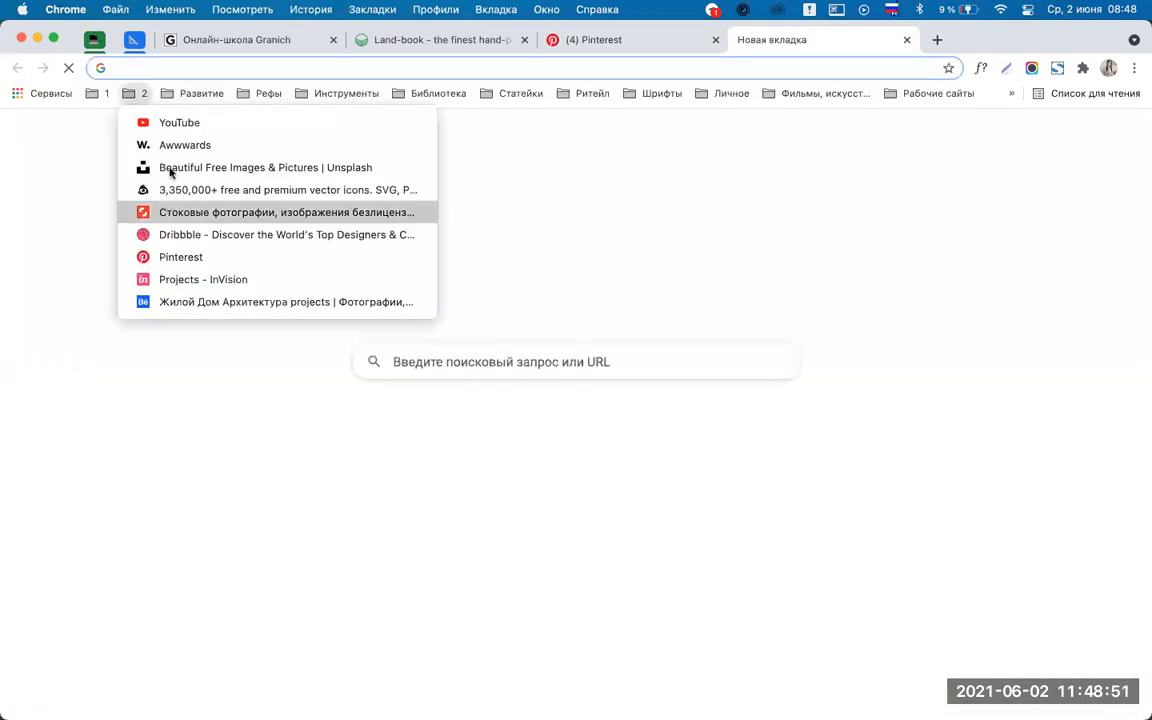
key(Down)
key(Down)
key(Down)
key(Return)
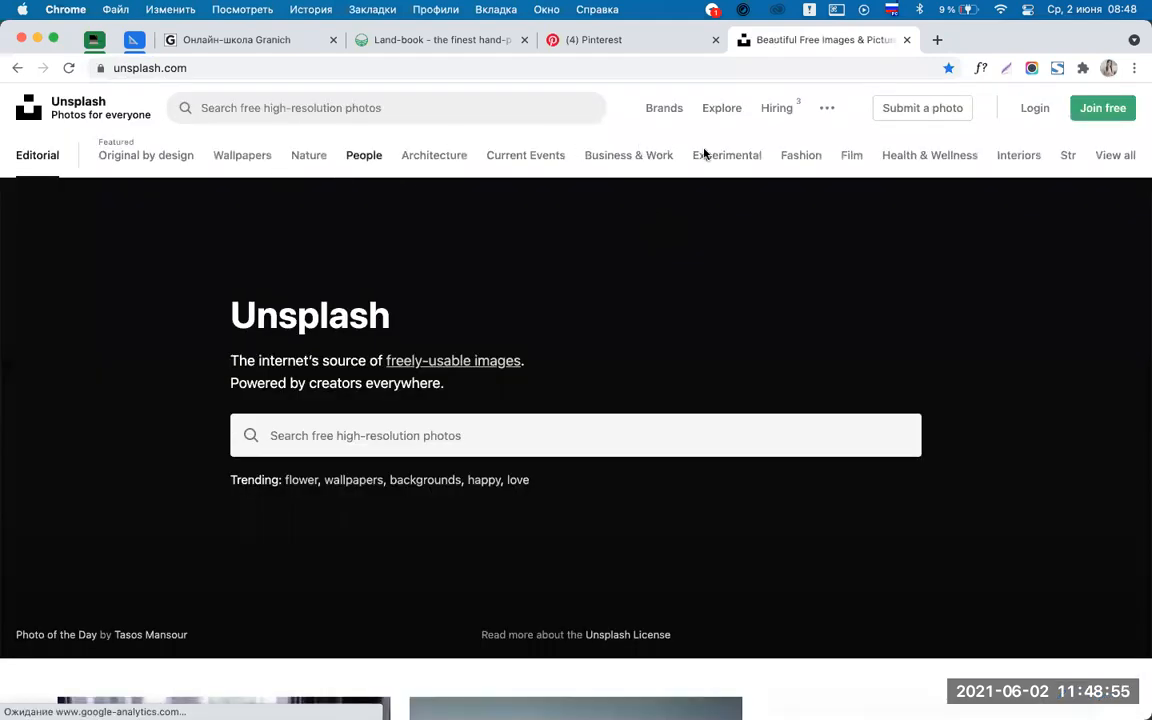
click(621, 158)
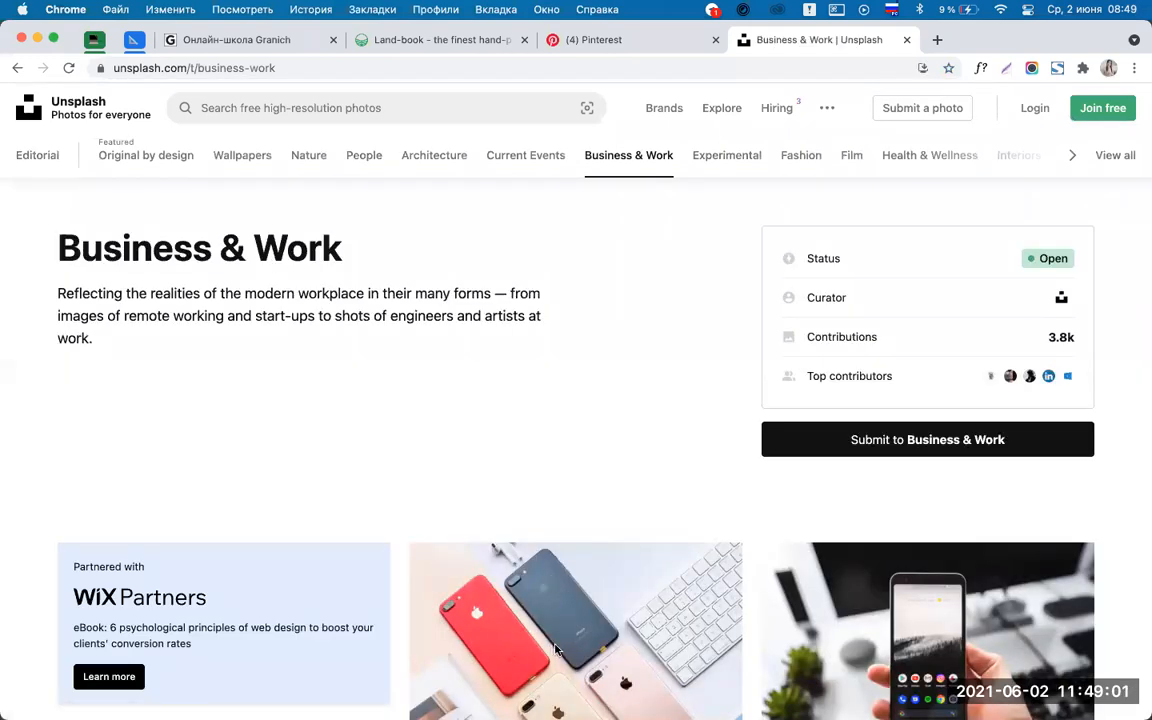
scroll(704, 416, down, 10)
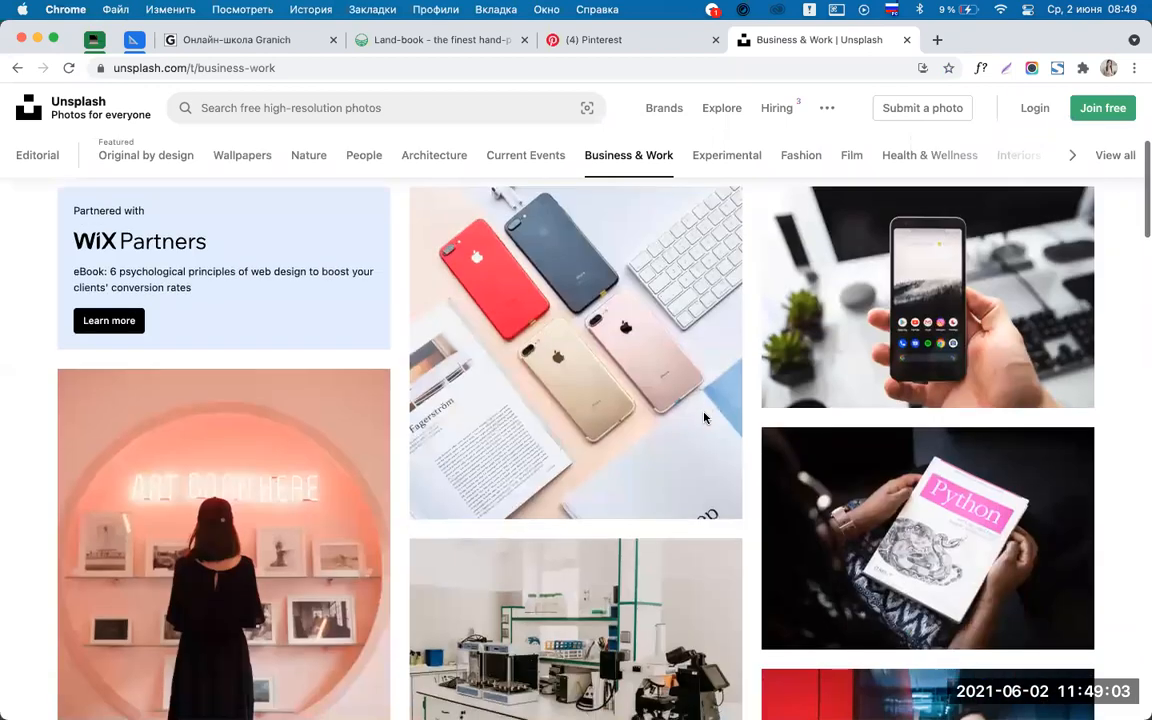
scroll(704, 417, down, 20)
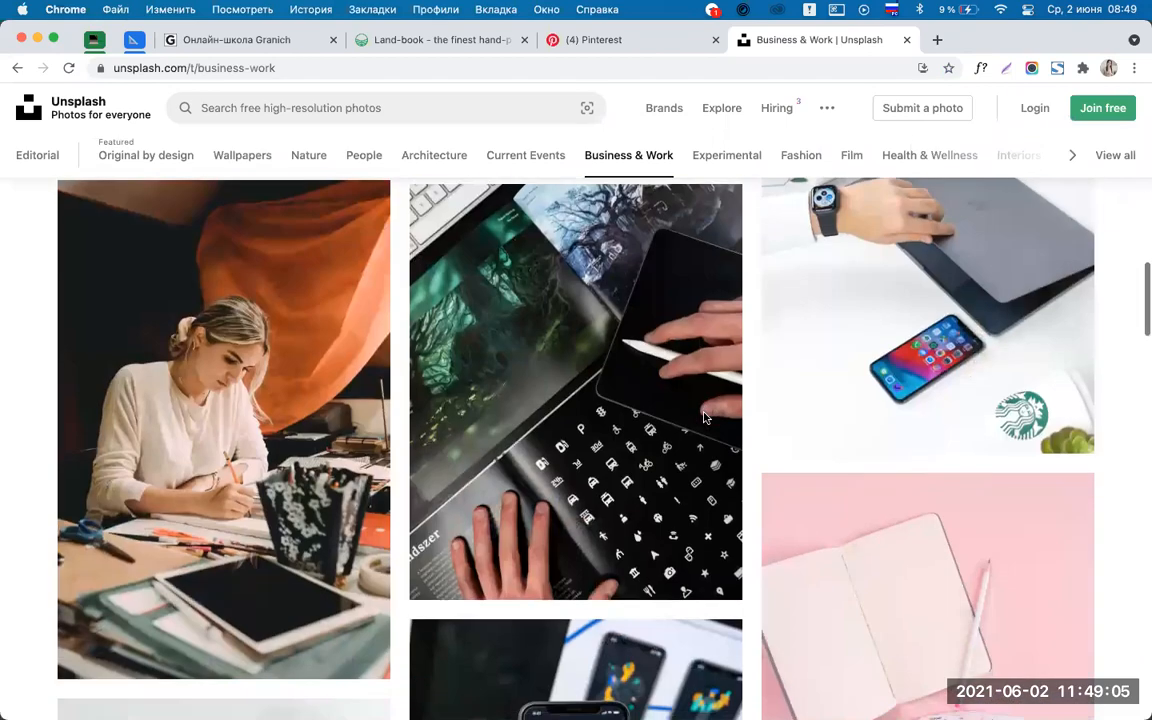
scroll(704, 417, down, 20)
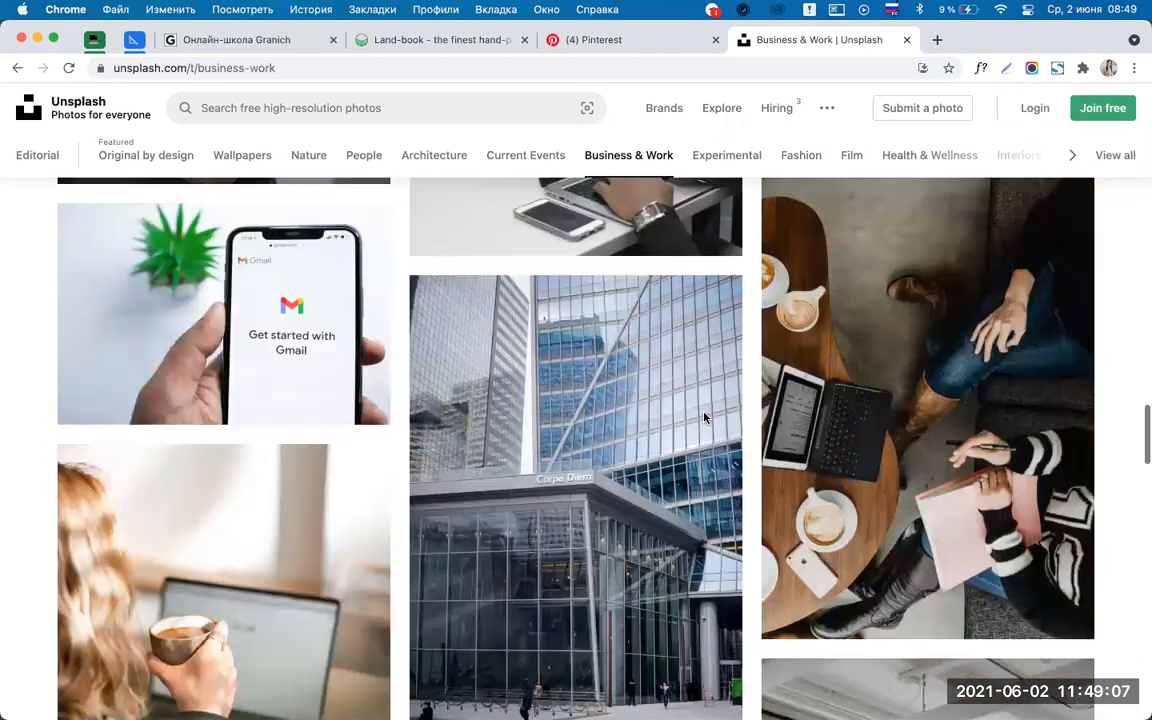
scroll(595, 351, up, 20)
scroll(226, 118, down, 1)
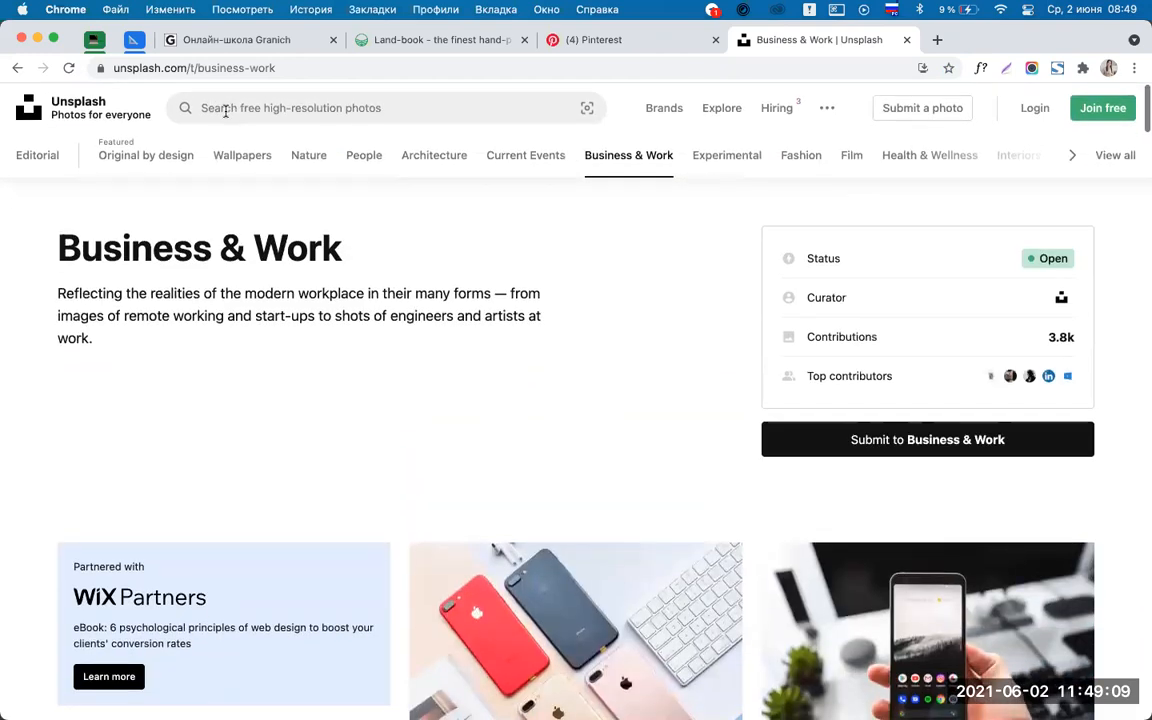
Search Unsplash for 'work' and scroll through the photo results.
click(219, 110)
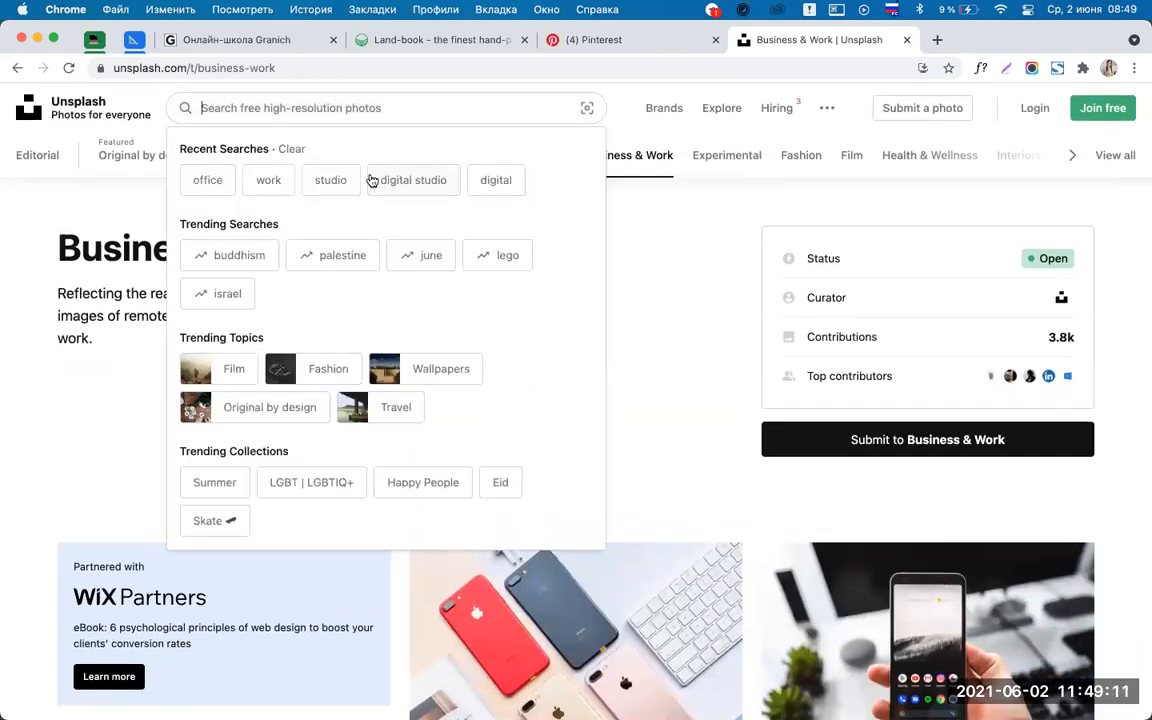
text(wor)
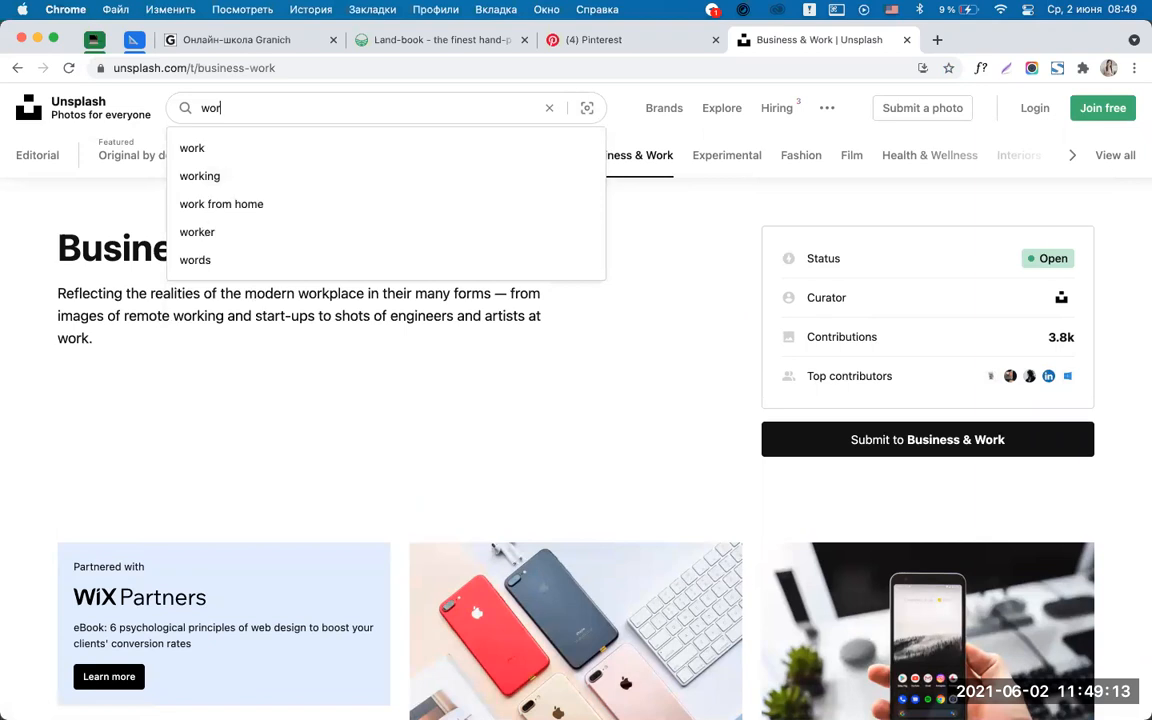
text(k)
key(Return)
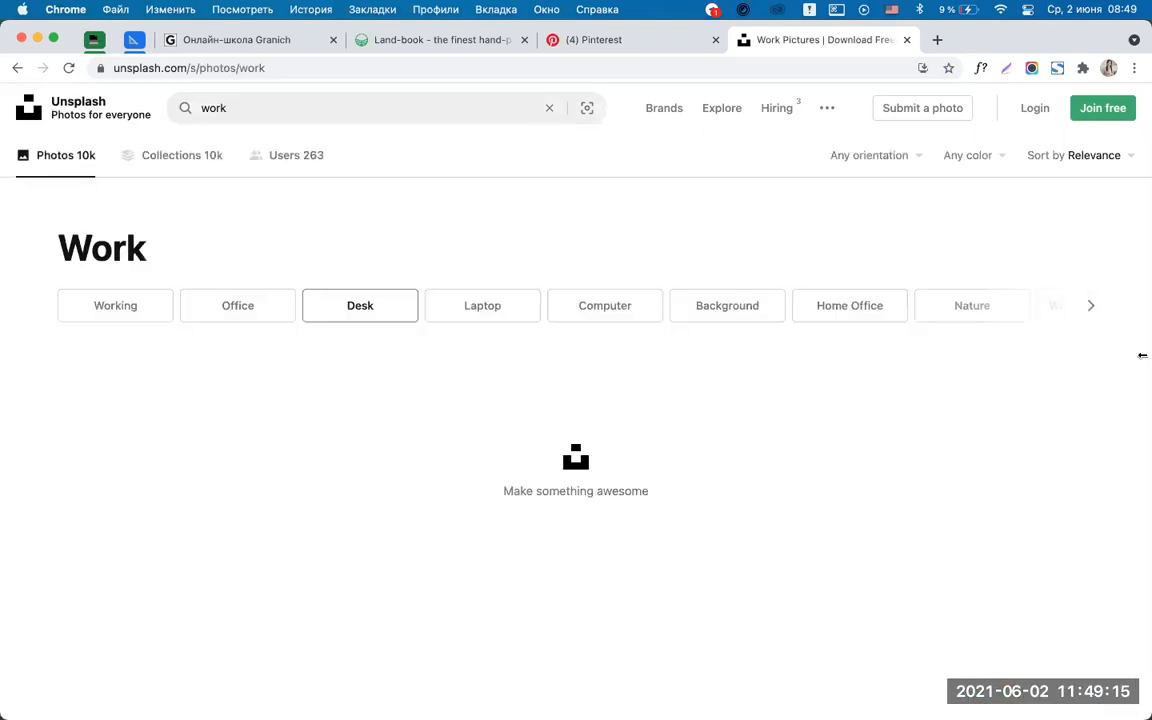
scroll(1134, 428, down, 5)
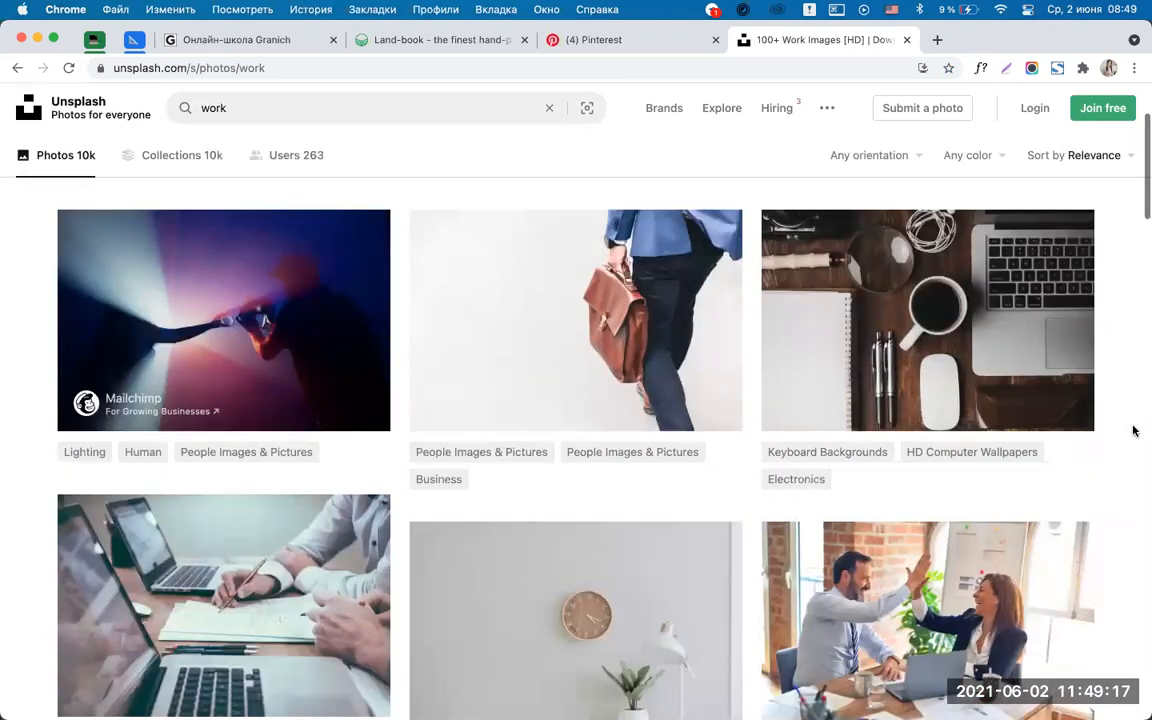
scroll(1134, 430, down, 10)
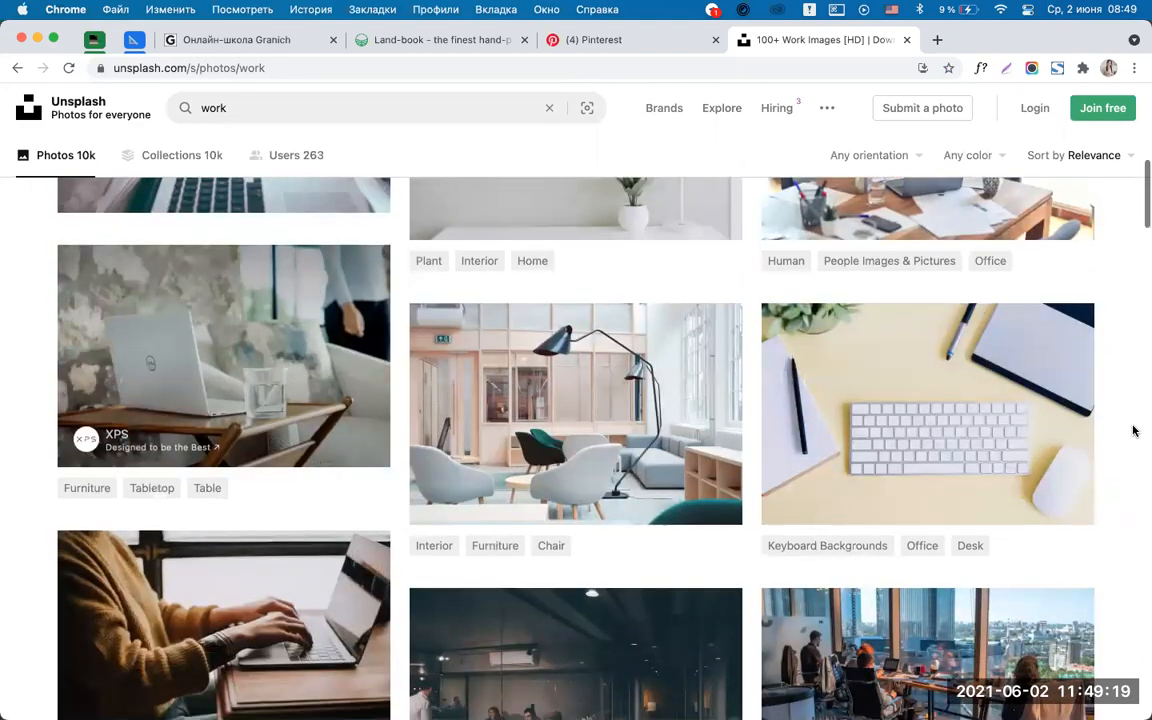
scroll(1134, 430, down, 5)
scroll(1134, 430, up, 7)
scroll(1134, 430, down, 8)
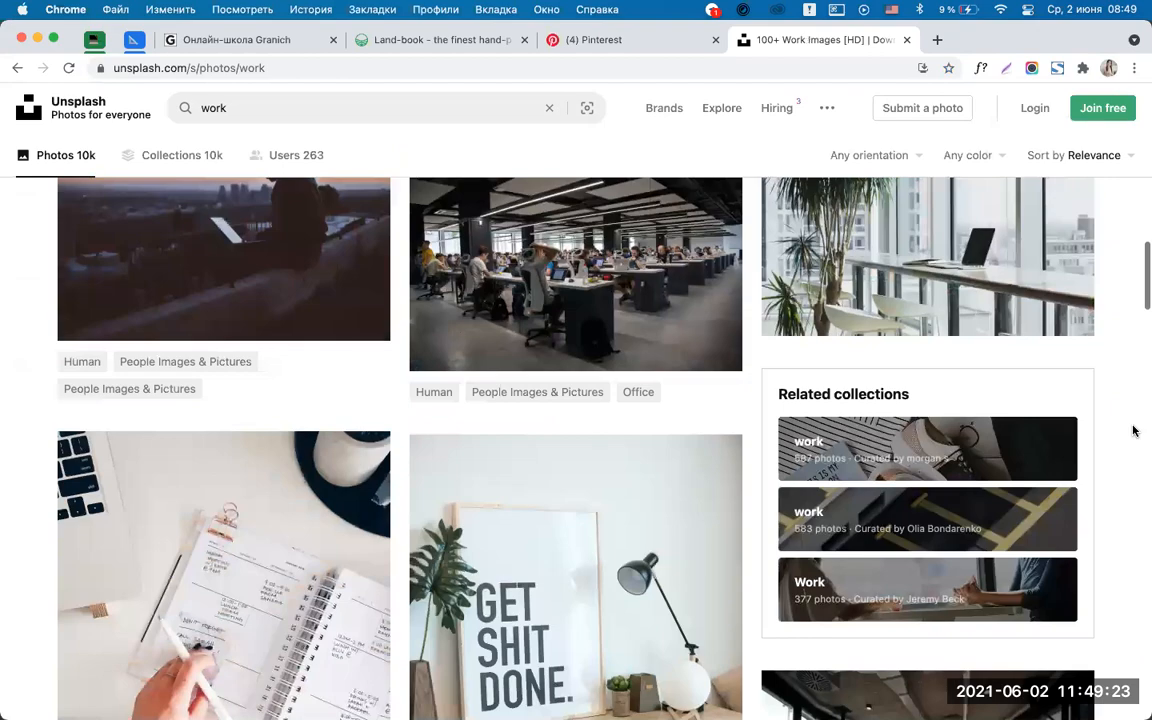
scroll(1134, 430, down, 10)
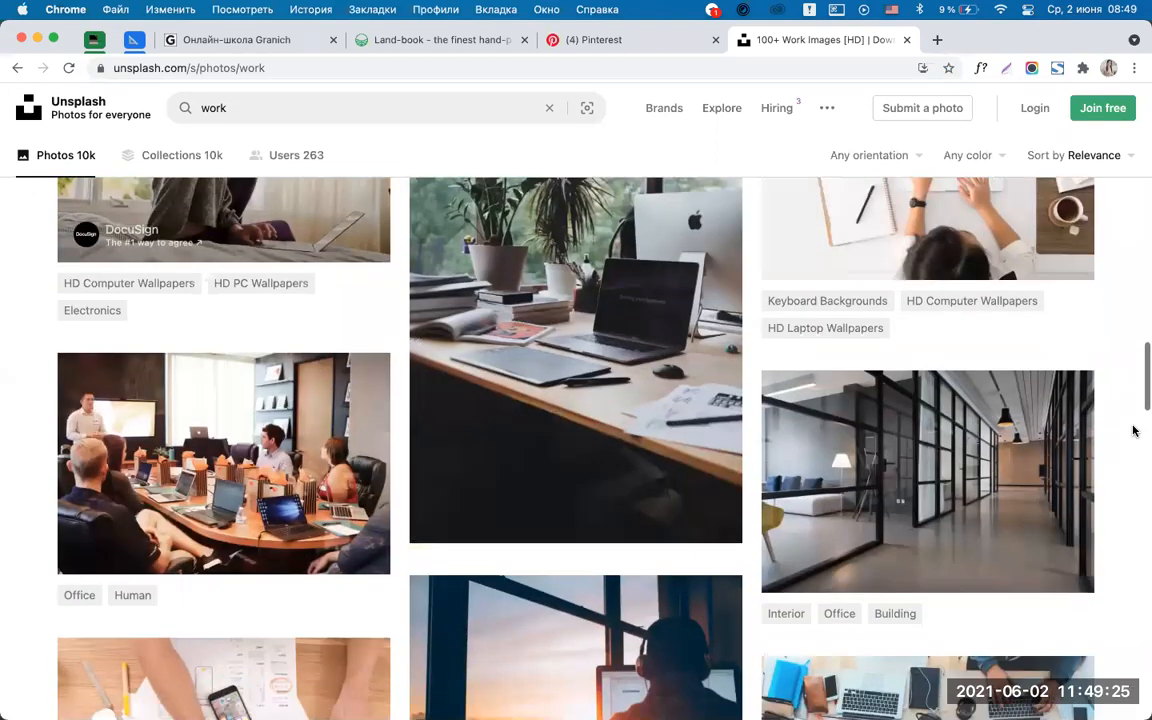
scroll(1134, 430, down, 10)
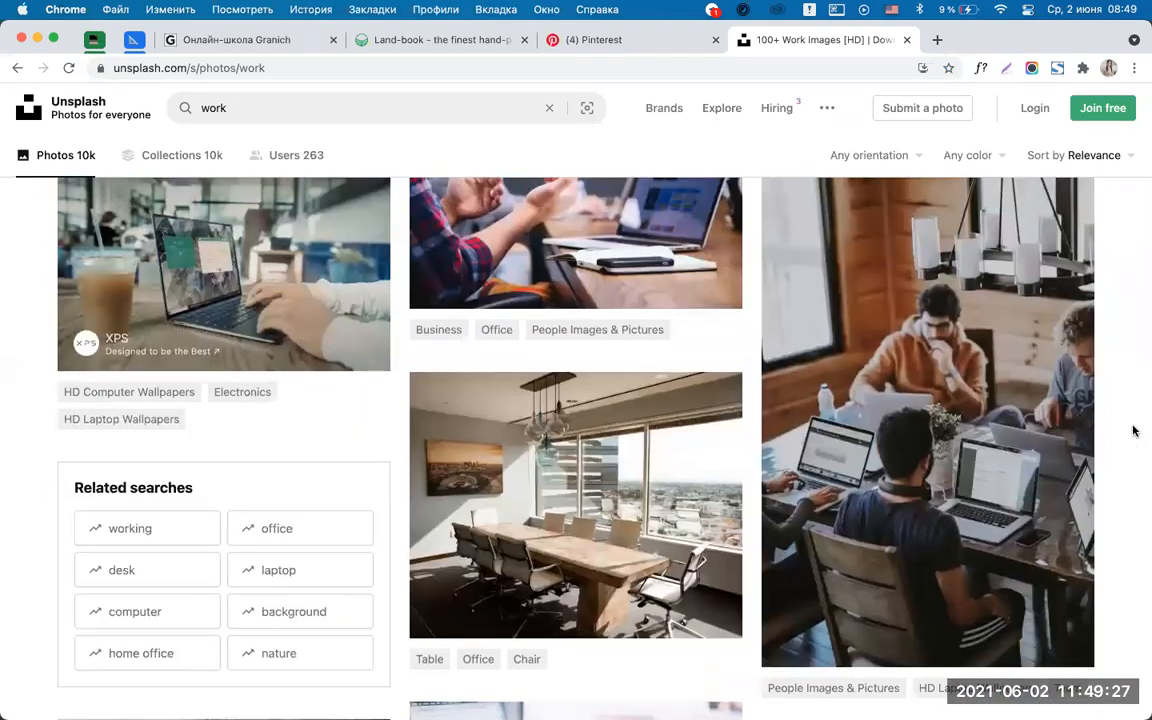
scroll(1134, 430, down, 6)
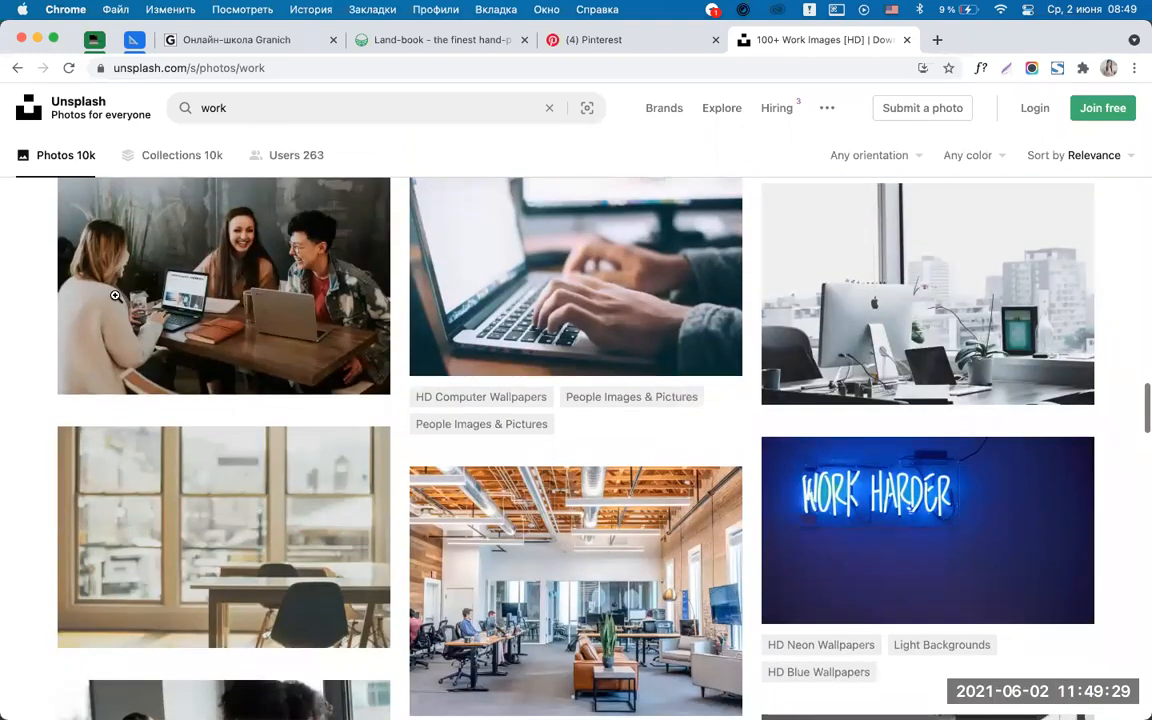
Open the three-people-at-laptops photo in a background tab.
super+click(200, 296)
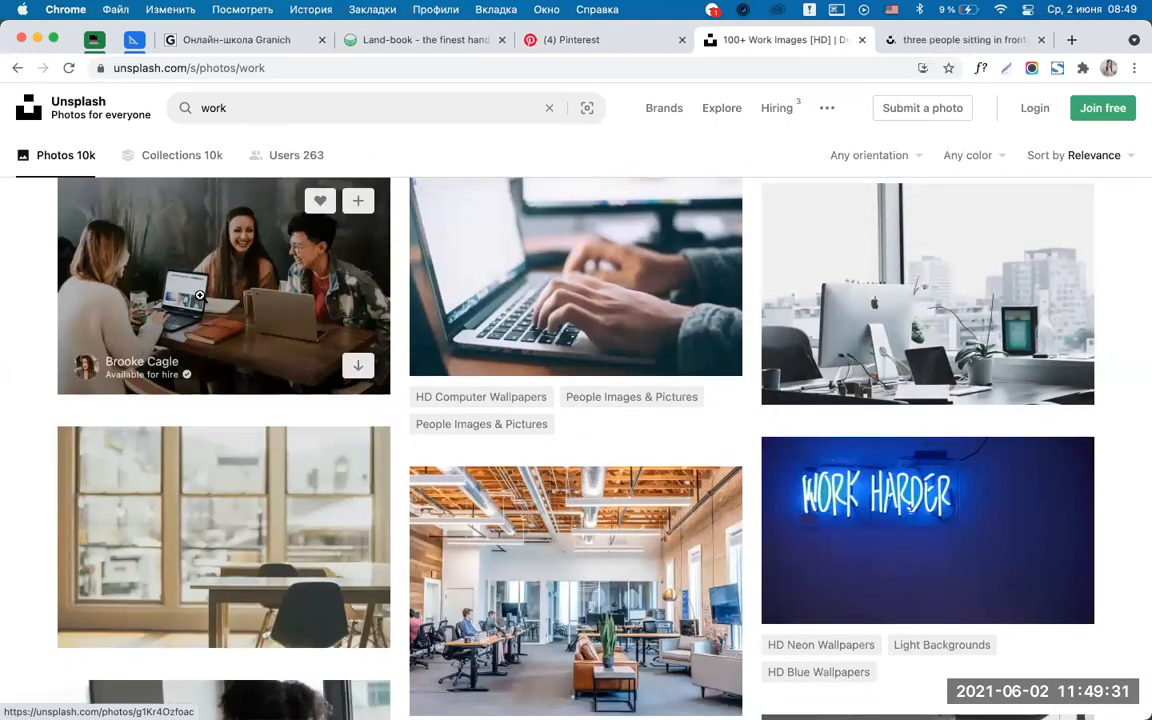
scroll(1124, 414, down, 6)
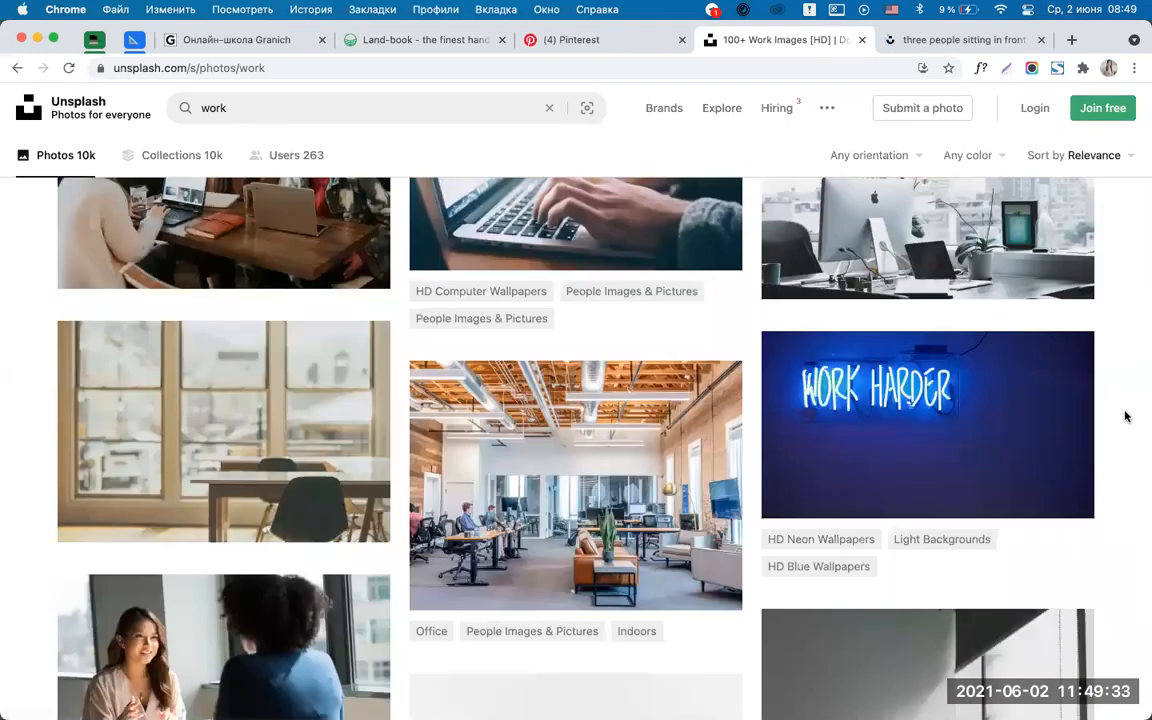
scroll(1125, 416, down, 10)
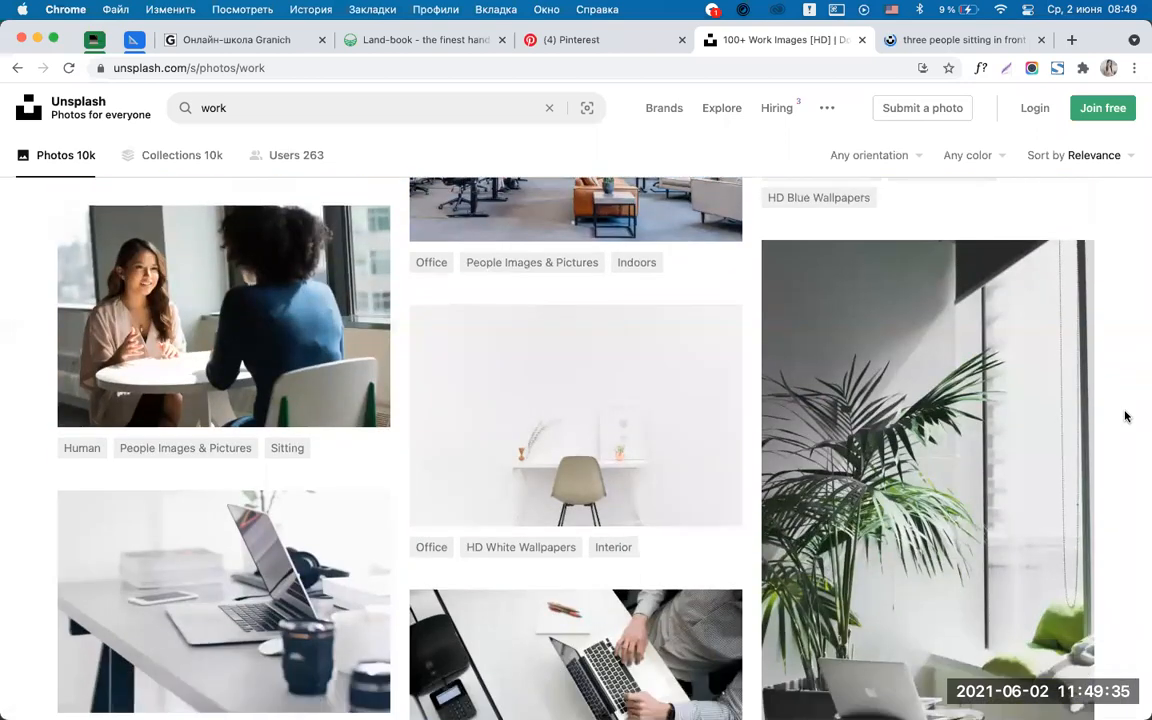
scroll(1125, 416, down, 10)
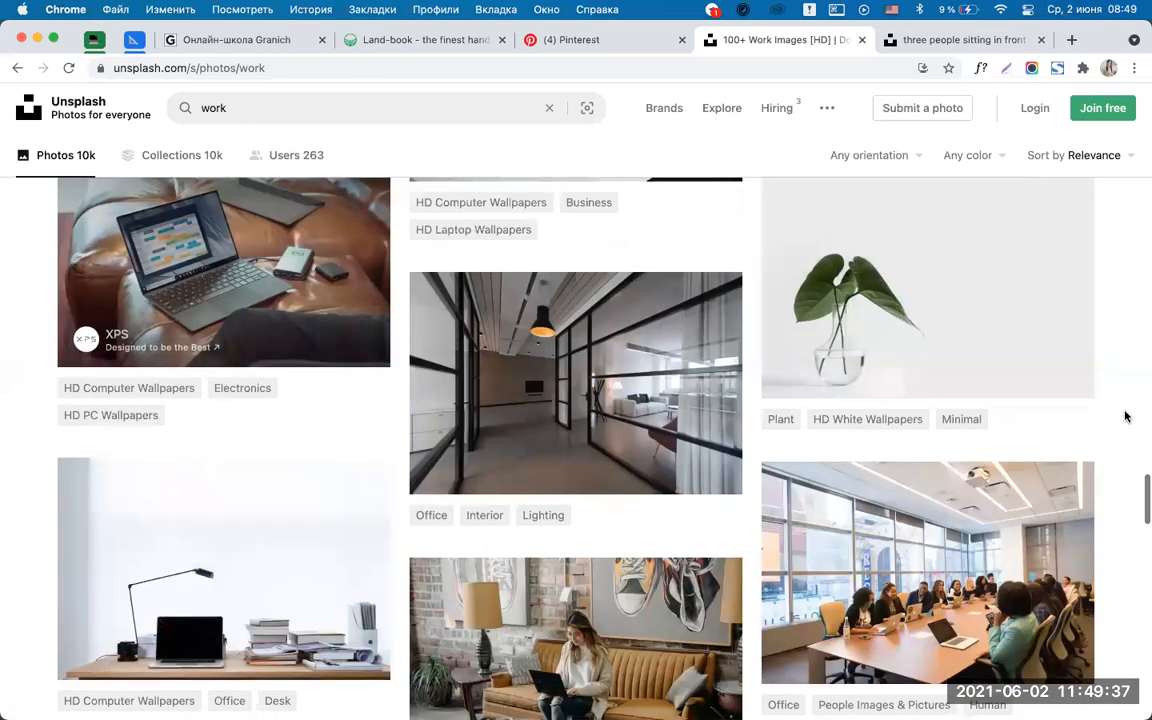
scroll(1125, 416, up, 4)
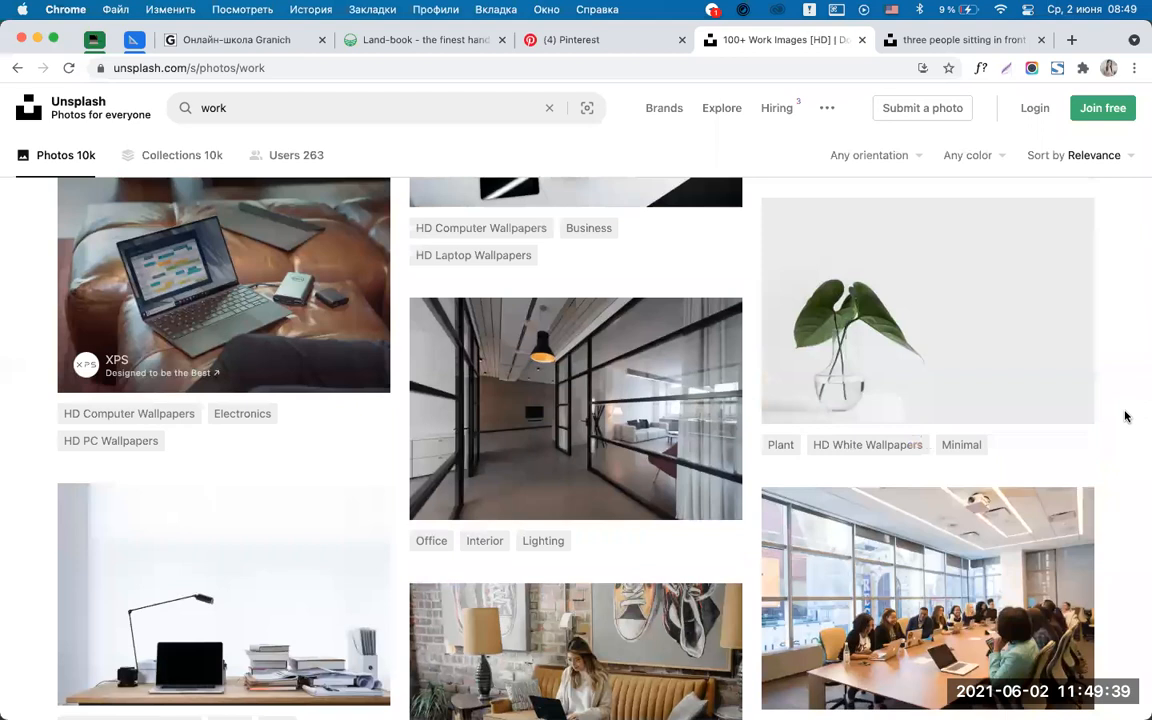
scroll(1125, 416, down, 8)
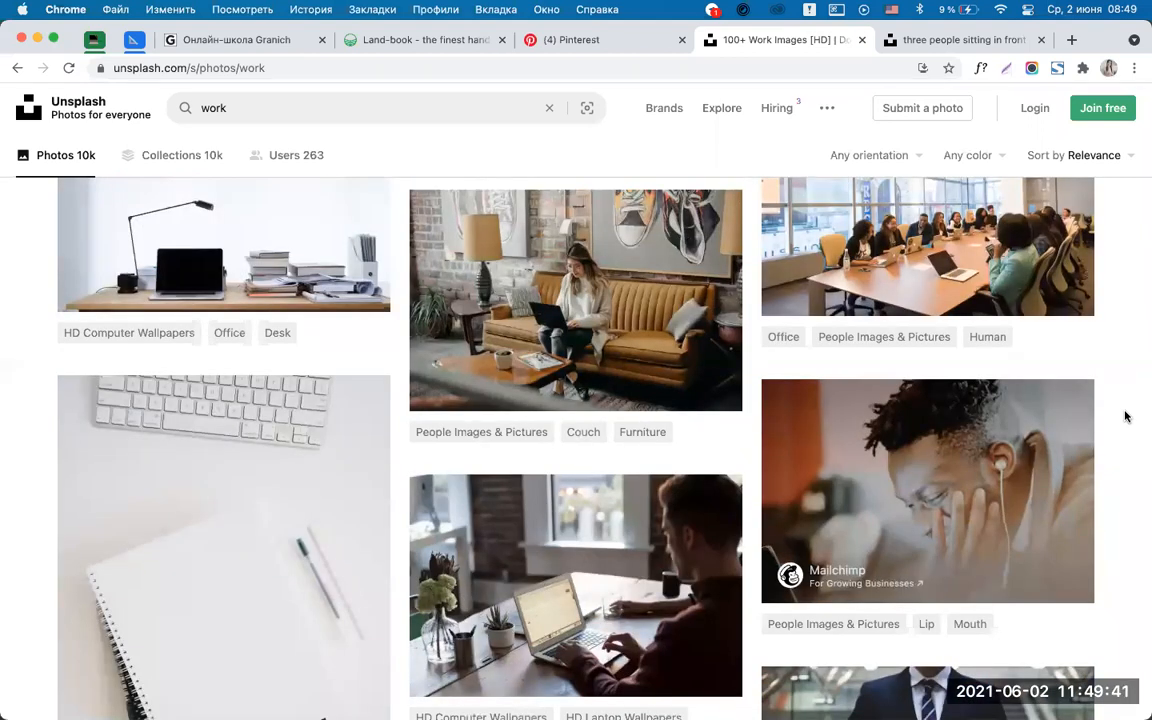
scroll(1141, 445, down, 4)
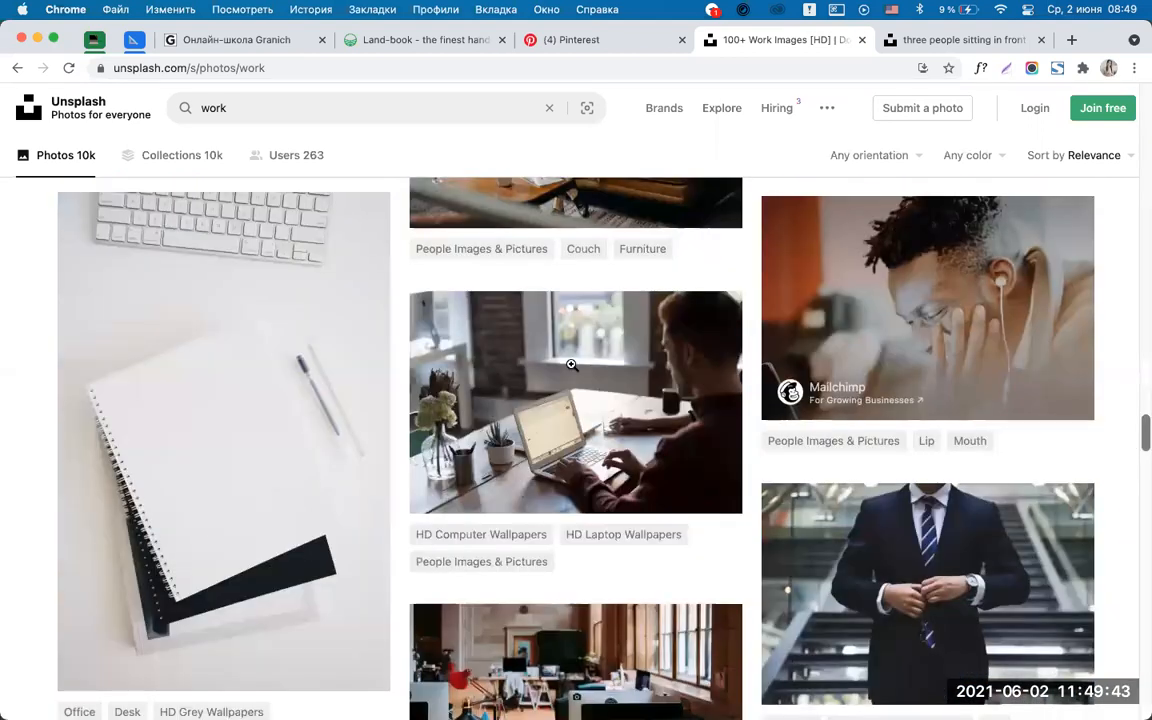
Open the man-at-laptop photo in a background tab, then view the three-people photo page.
super+click(615, 363)
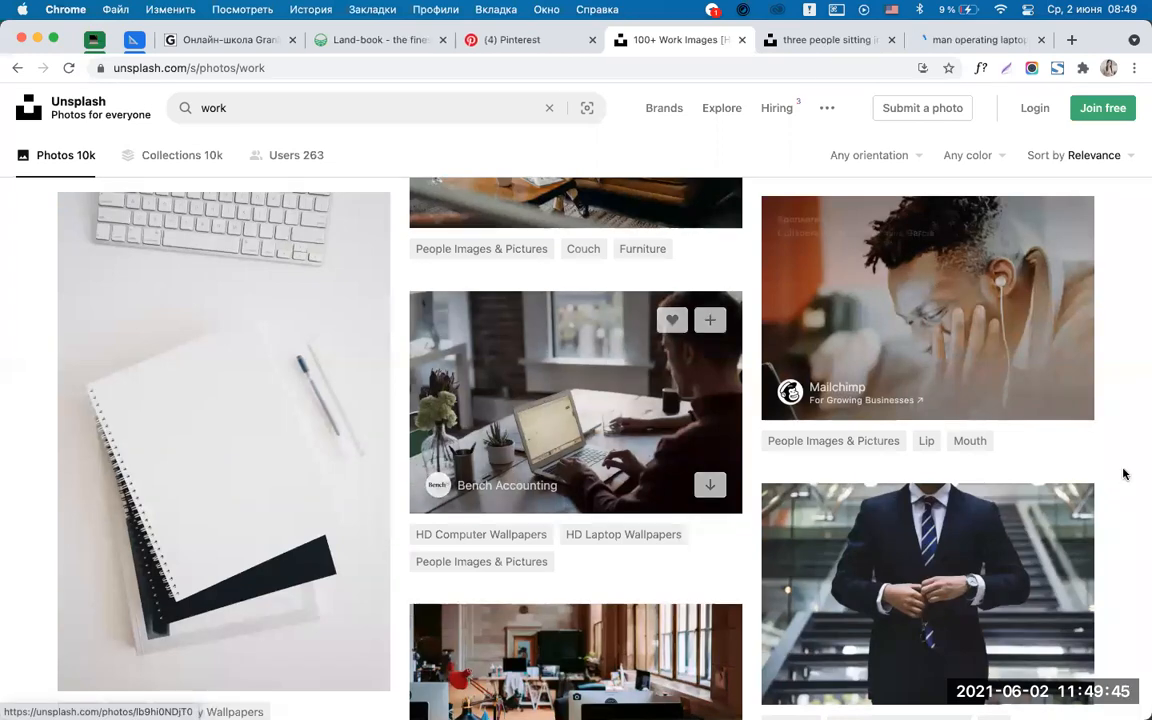
scroll(1124, 473, down, 10)
scroll(1124, 473, up, 3)
scroll(1124, 473, down, 8)
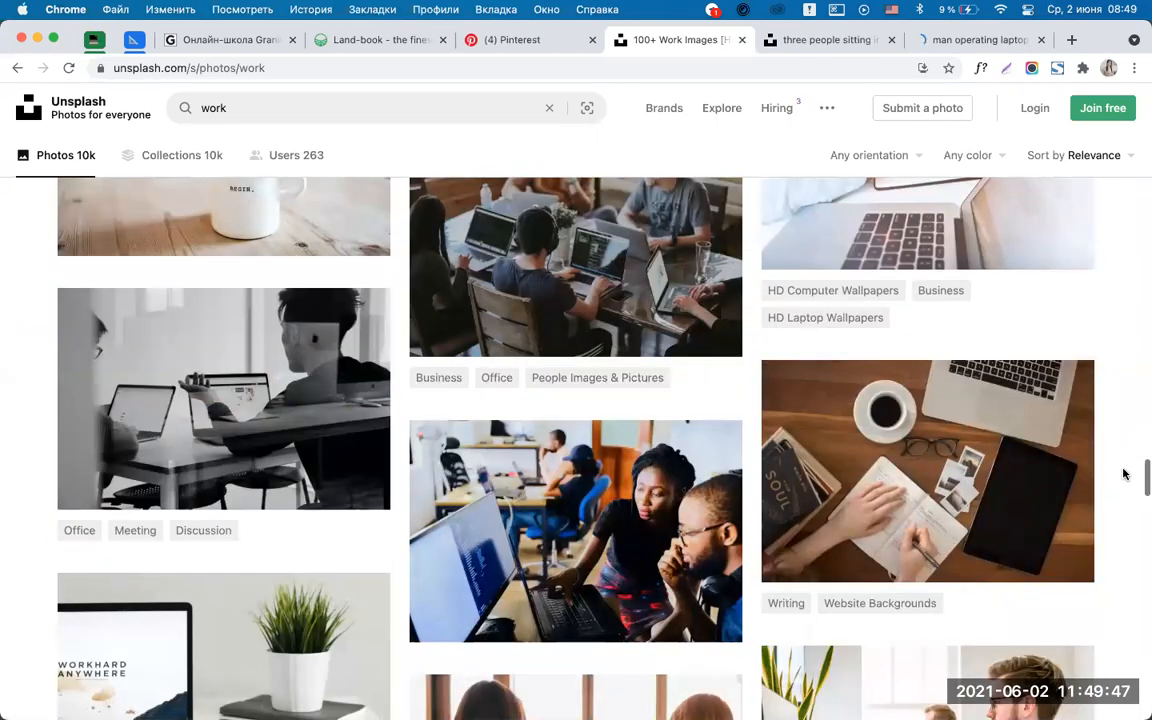
scroll(1124, 473, down, 8)
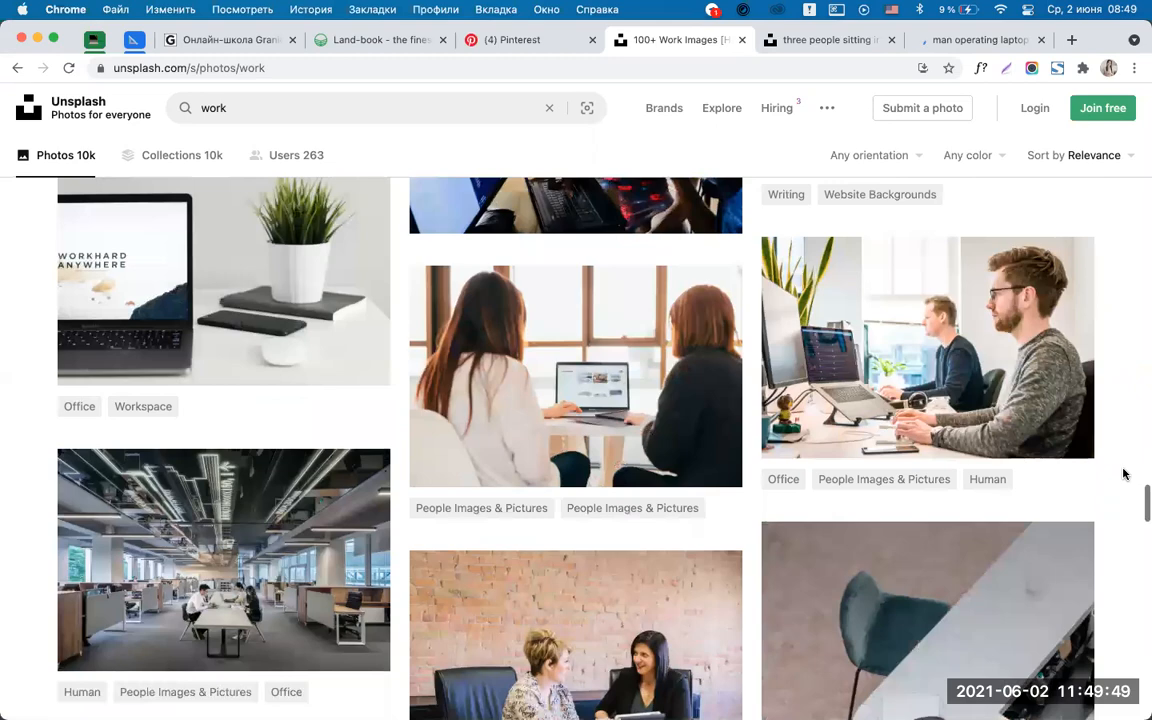
scroll(1124, 473, down, 11)
scroll(1124, 473, down, 10)
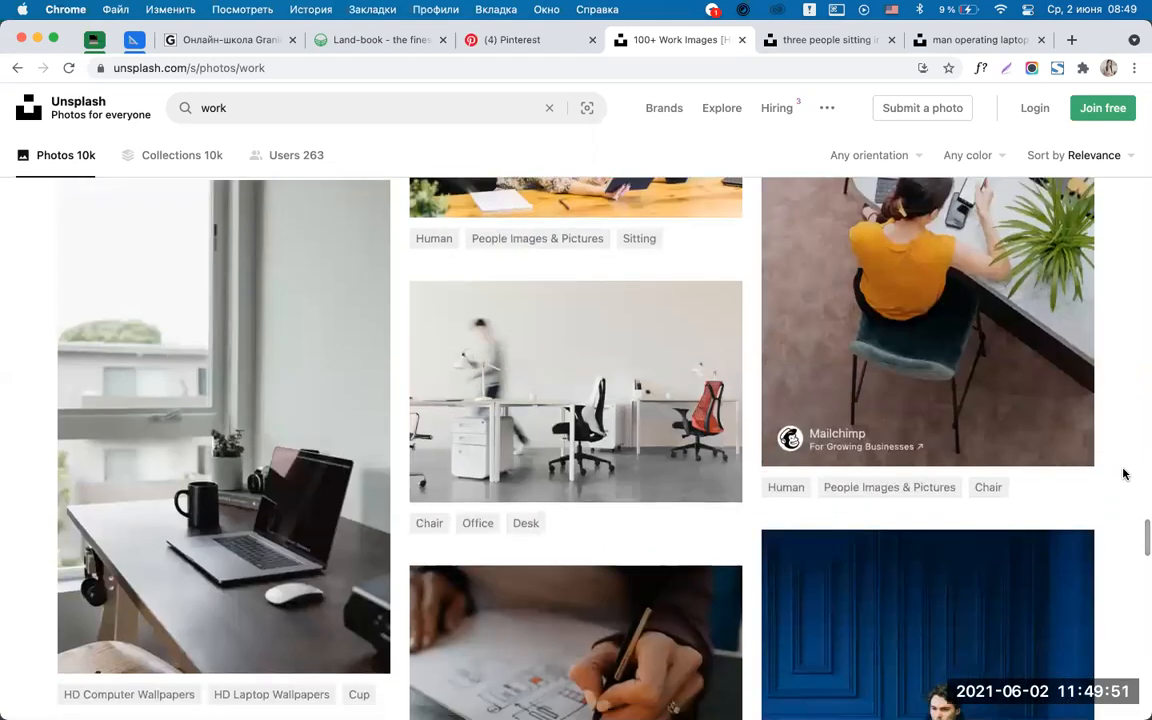
scroll(1124, 473, down, 6)
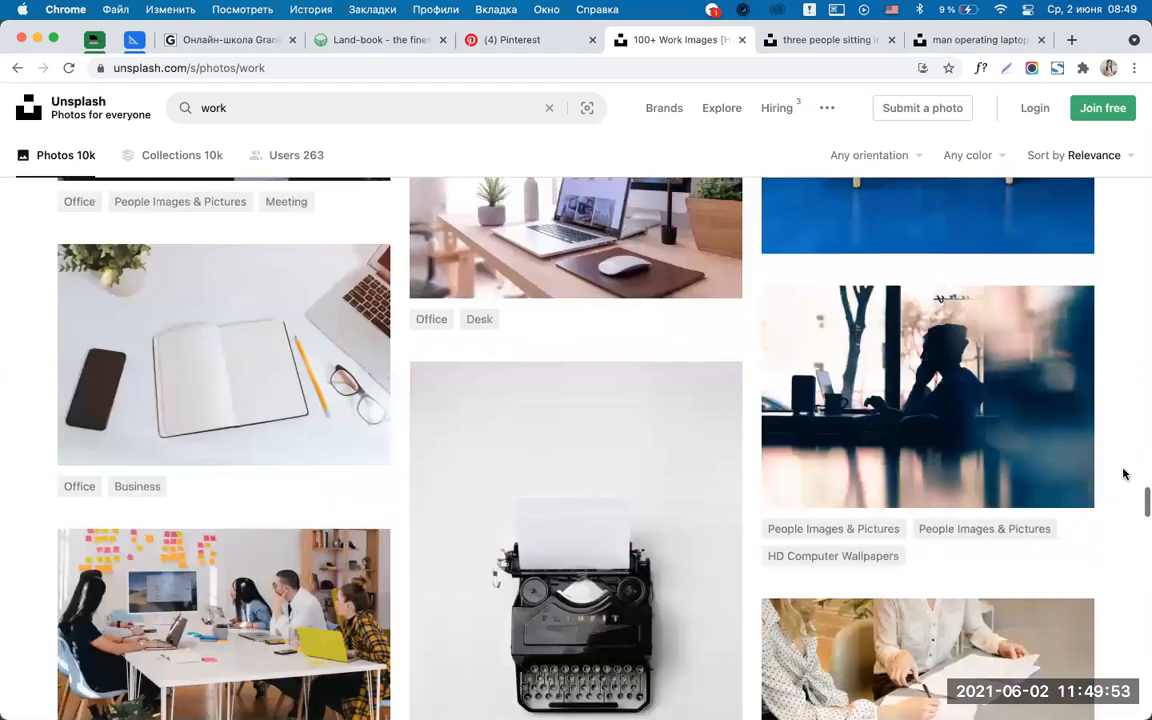
scroll(1124, 473, down, 5)
scroll(1124, 473, down, 20)
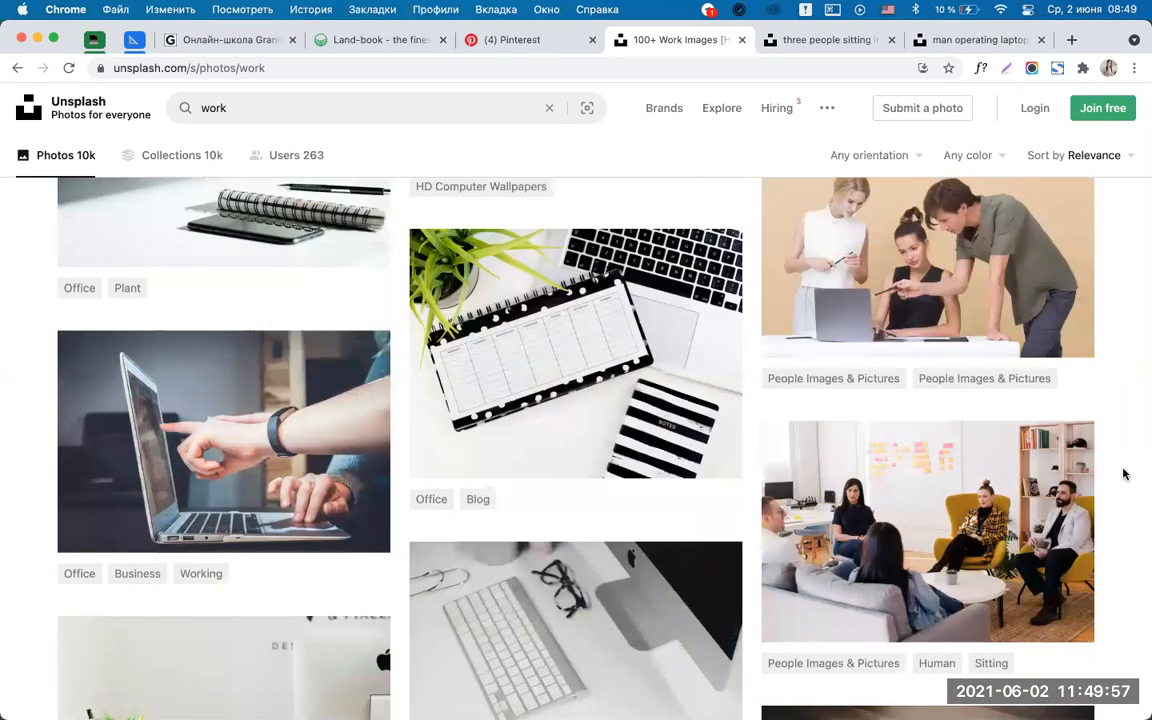
scroll(1124, 473, down, 7)
scroll(1124, 473, down, 4)
scroll(1124, 473, down, 11)
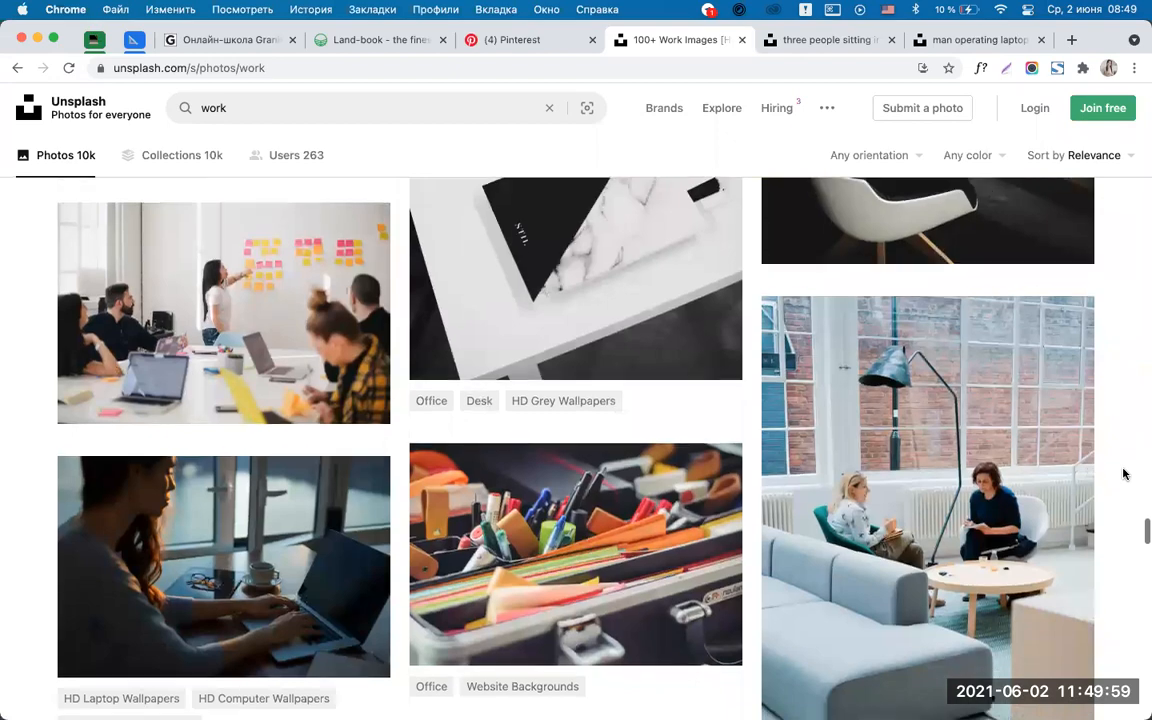
scroll(1124, 473, up, 4)
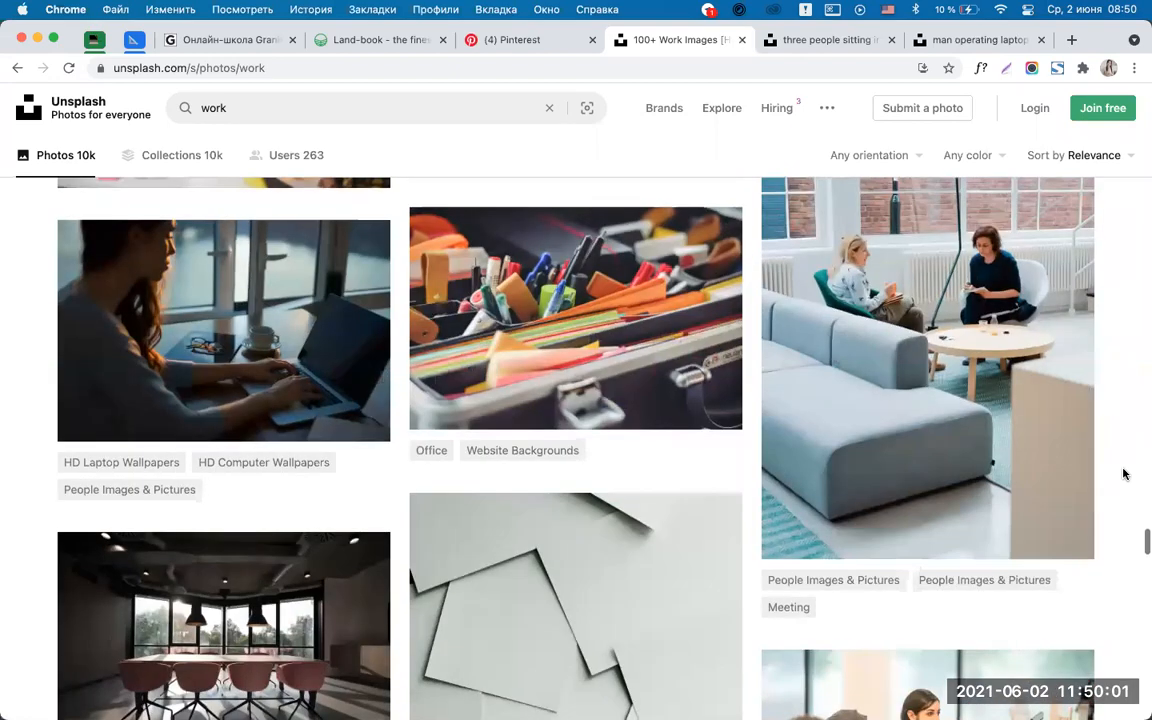
scroll(1124, 473, up, 3)
scroll(1124, 473, down, 7)
scroll(1124, 473, down, 13)
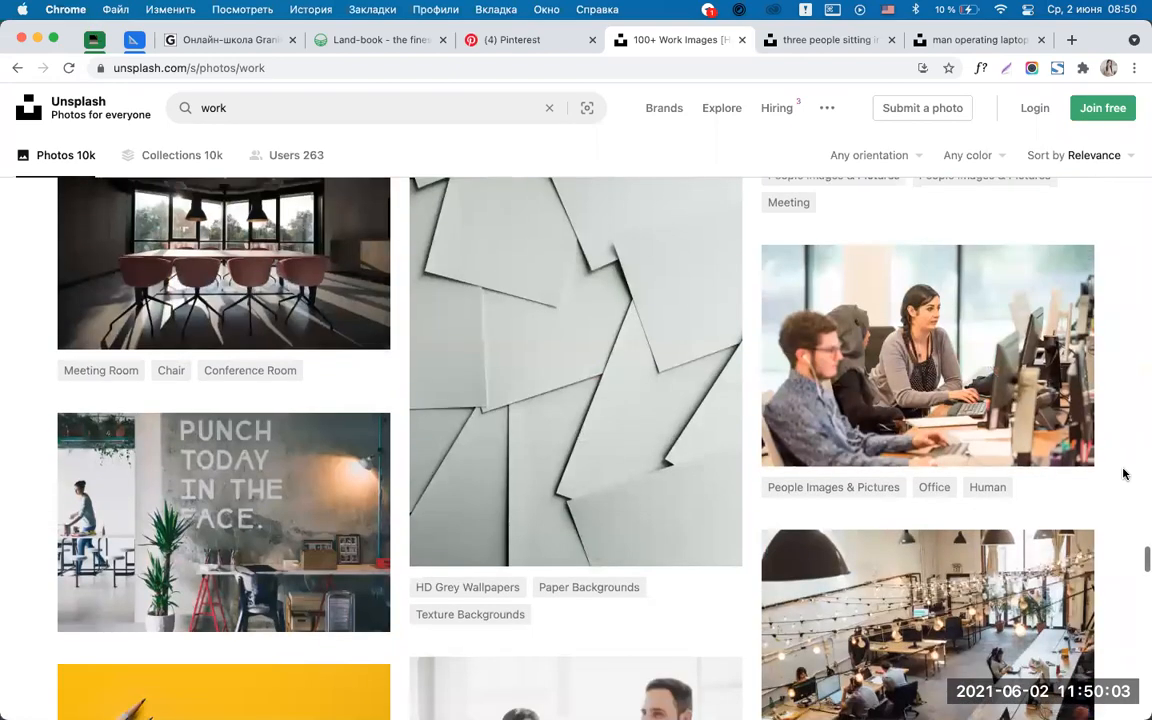
scroll(1124, 473, up, 4)
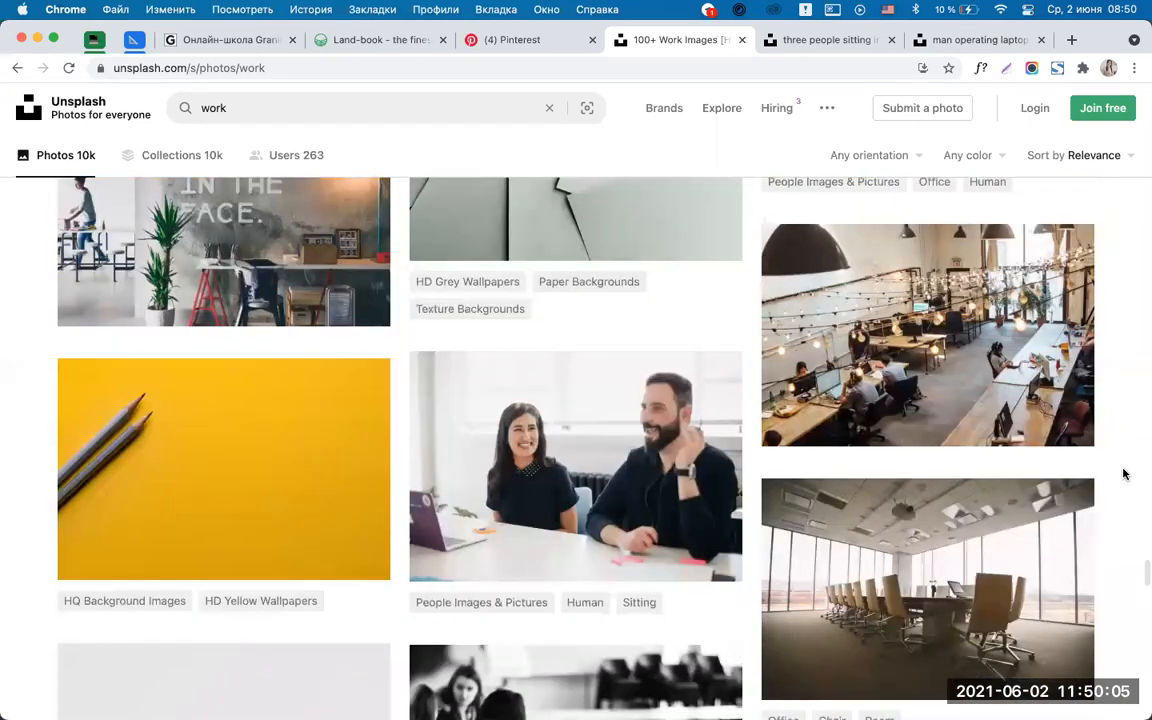
scroll(1124, 473, down, 15)
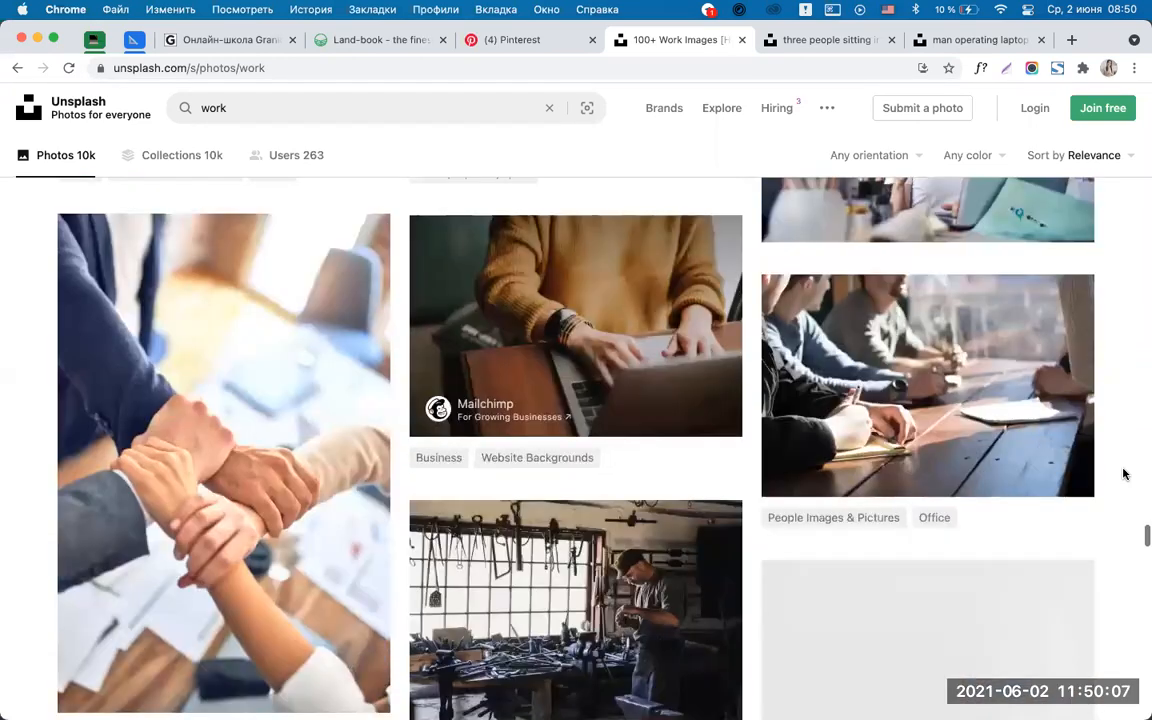
scroll(1124, 473, down, 11)
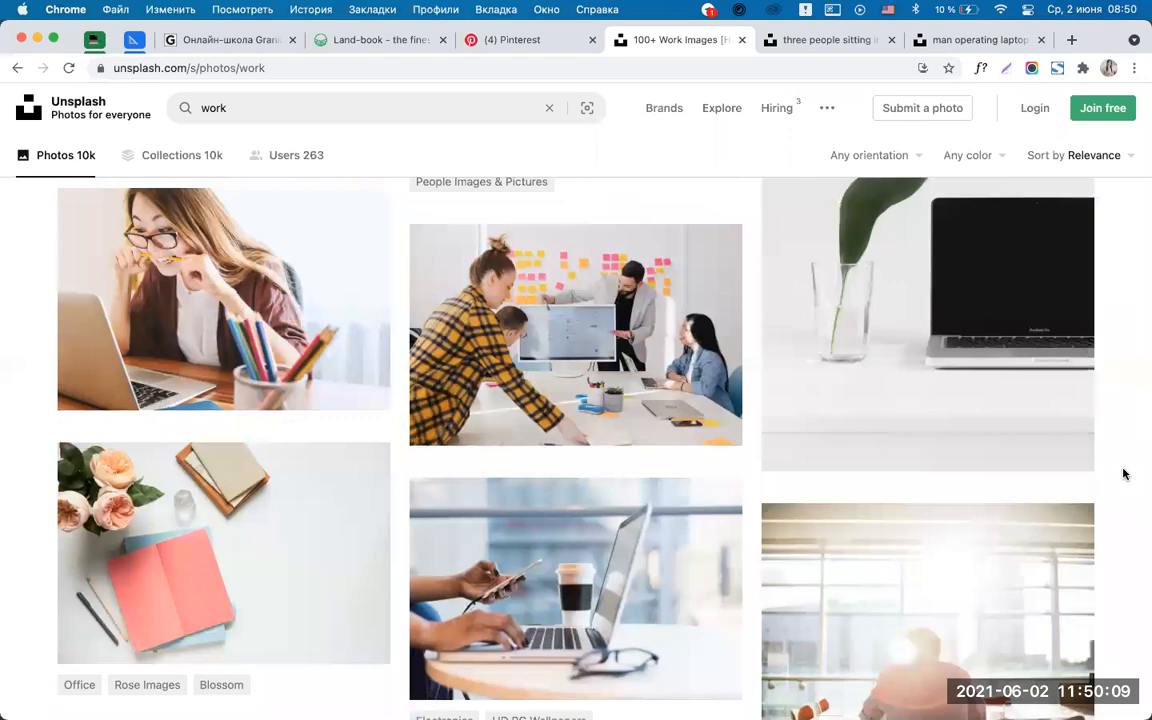
scroll(1124, 473, down, 6)
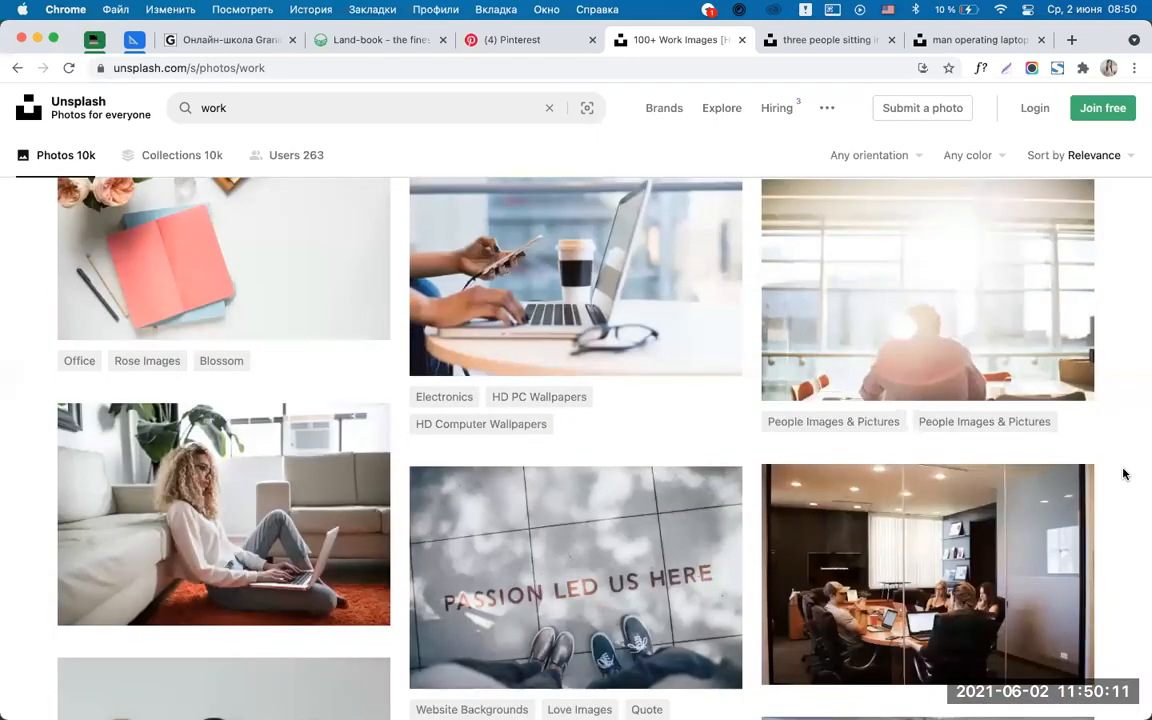
scroll(1124, 473, down, 8)
scroll(1124, 473, down, 9)
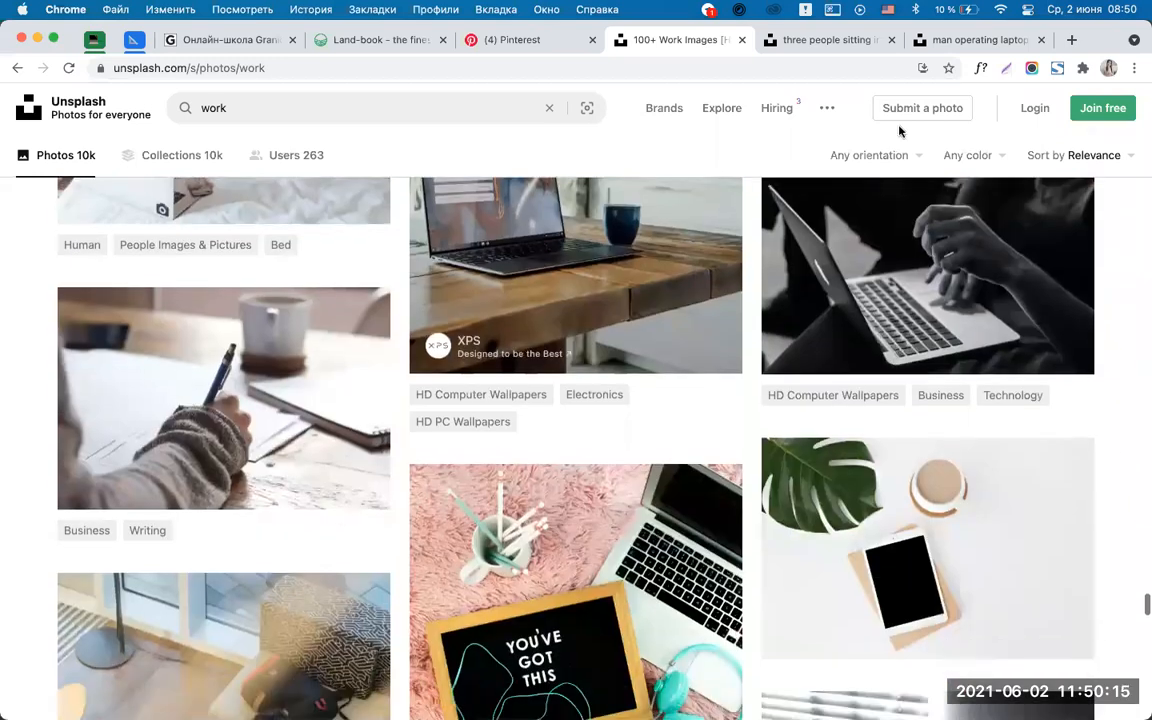
scroll(899, 131, down, 10)
click(822, 40)
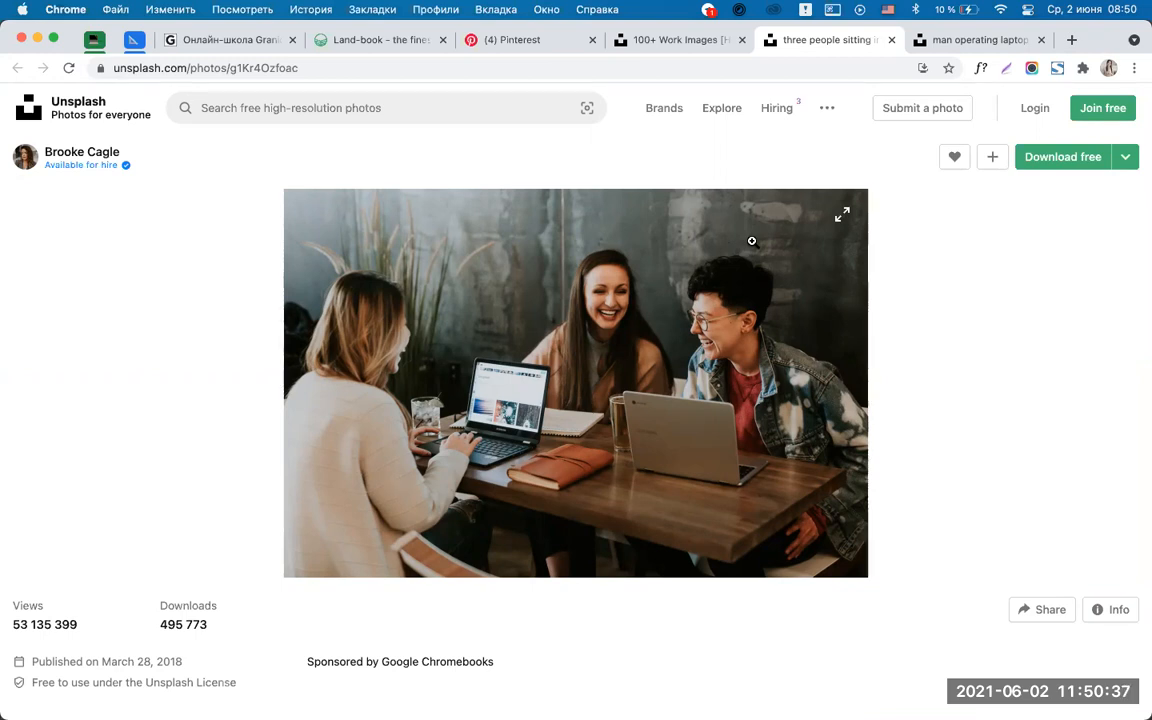
Scroll through the three-people photo page's related images.
scroll(979, 442, down, 10)
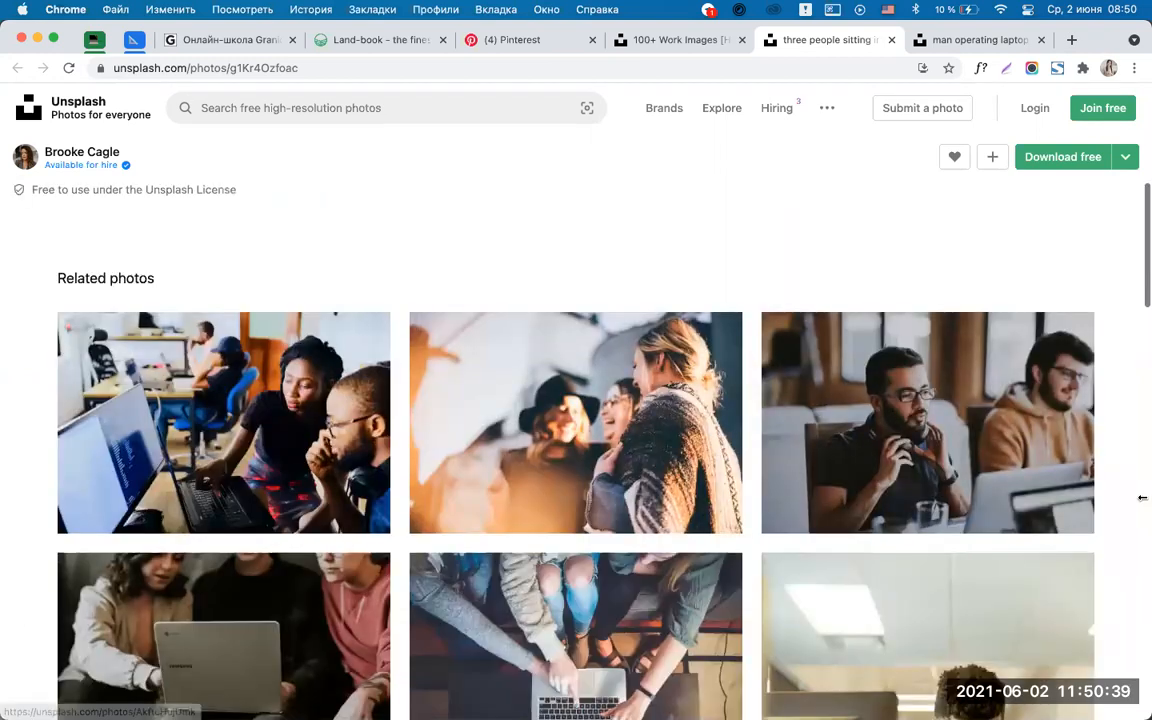
scroll(1128, 497, down, 3)
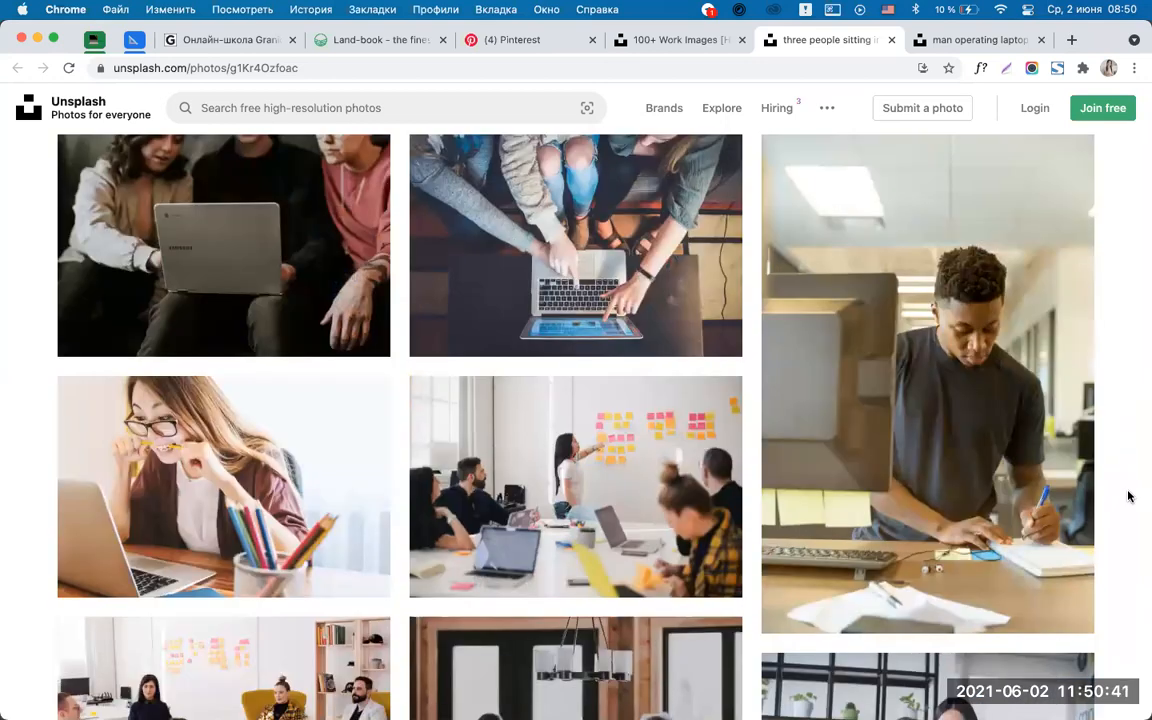
scroll(1128, 497, down, 3)
scroll(1128, 497, up, 20)
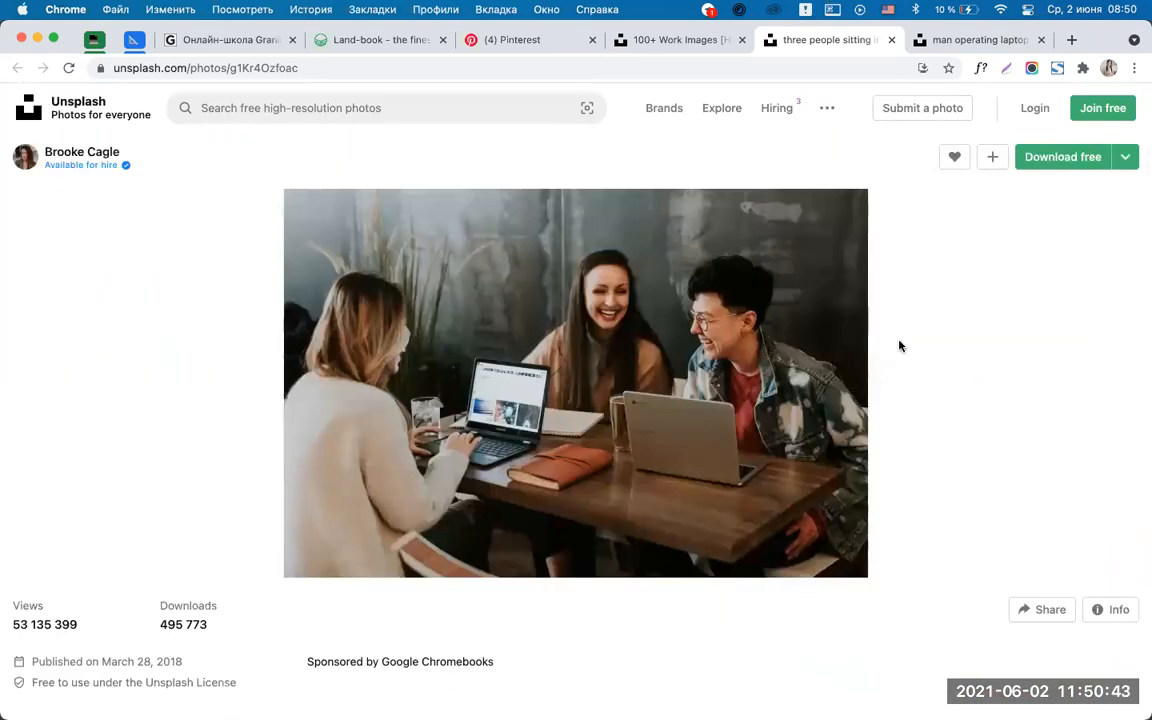
scroll(1088, 473, down, 1)
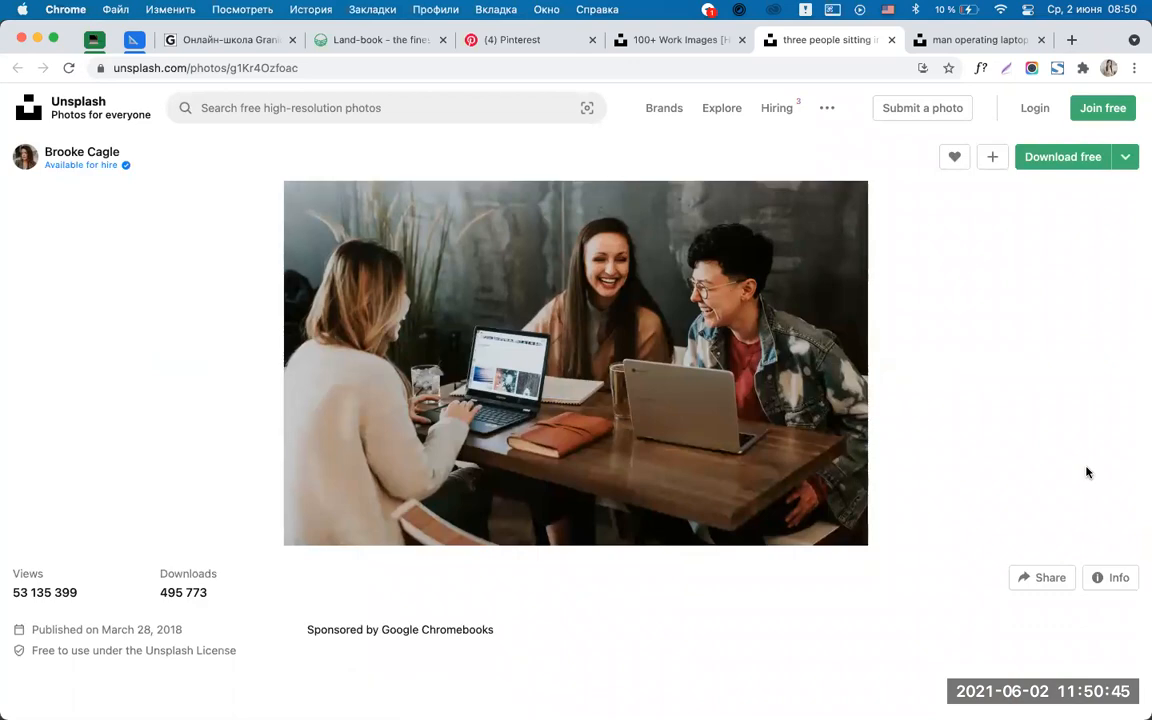
scroll(1088, 467, down, 15)
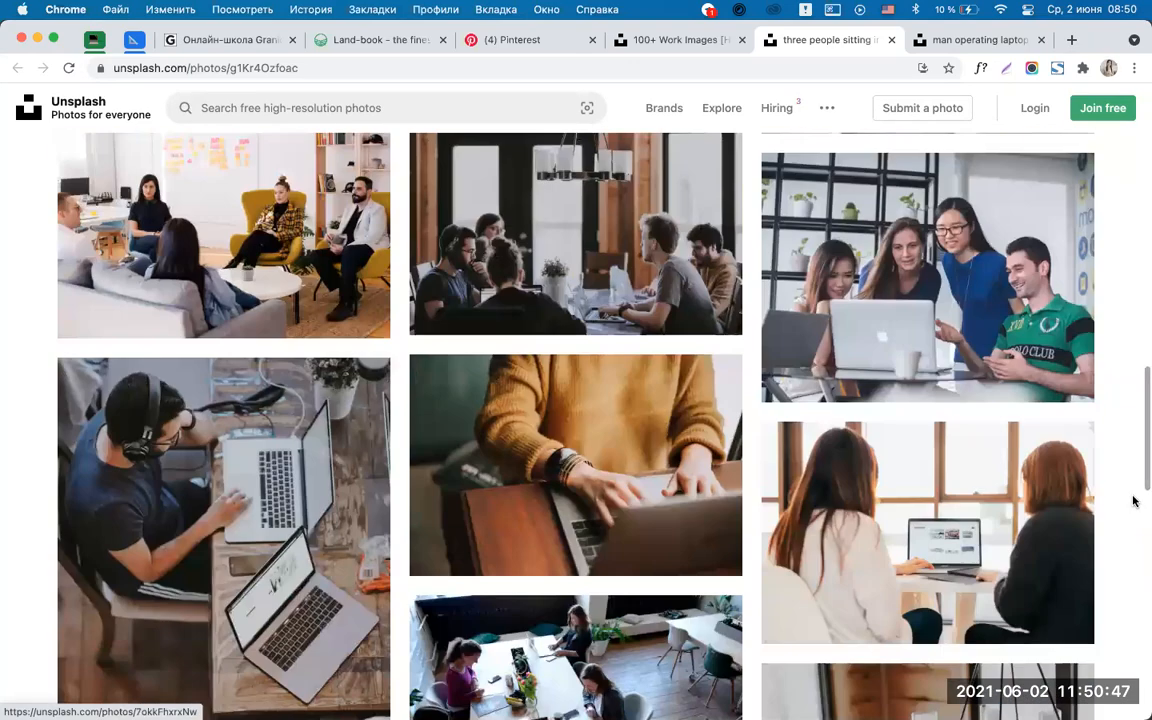
scroll(1133, 500, down, 10)
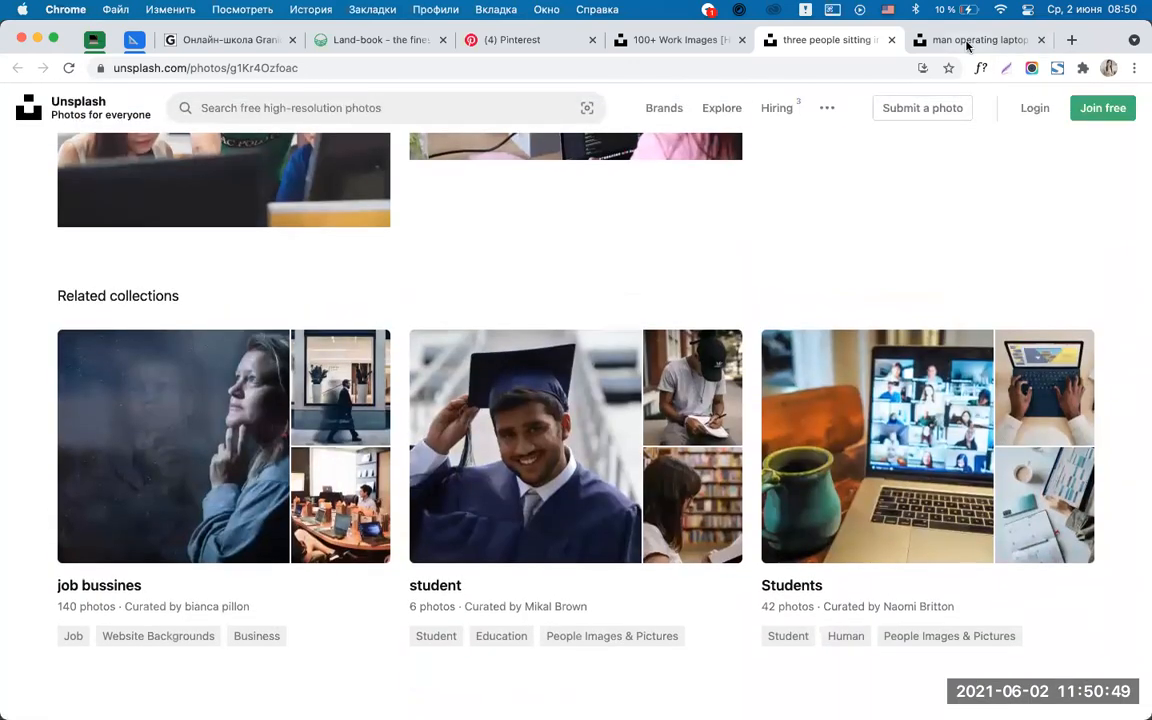
Look over the man-at-laptop photo page, then return to the 'work' search results.
click(967, 41)
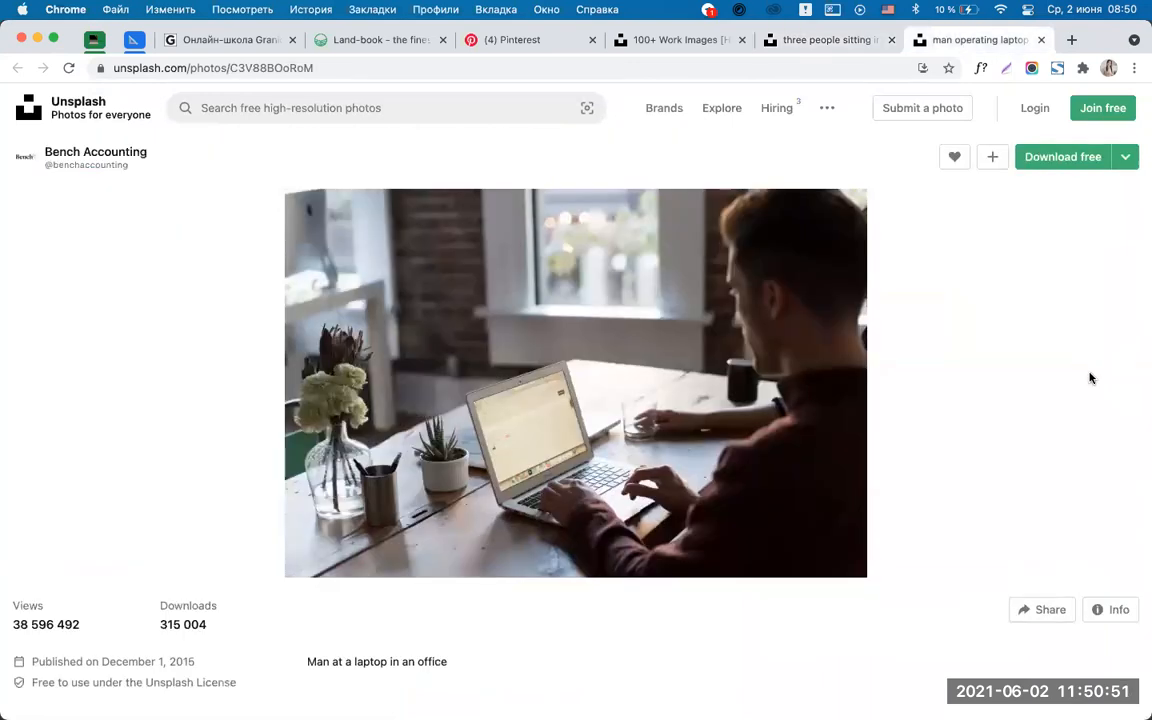
scroll(1090, 378, down, 10)
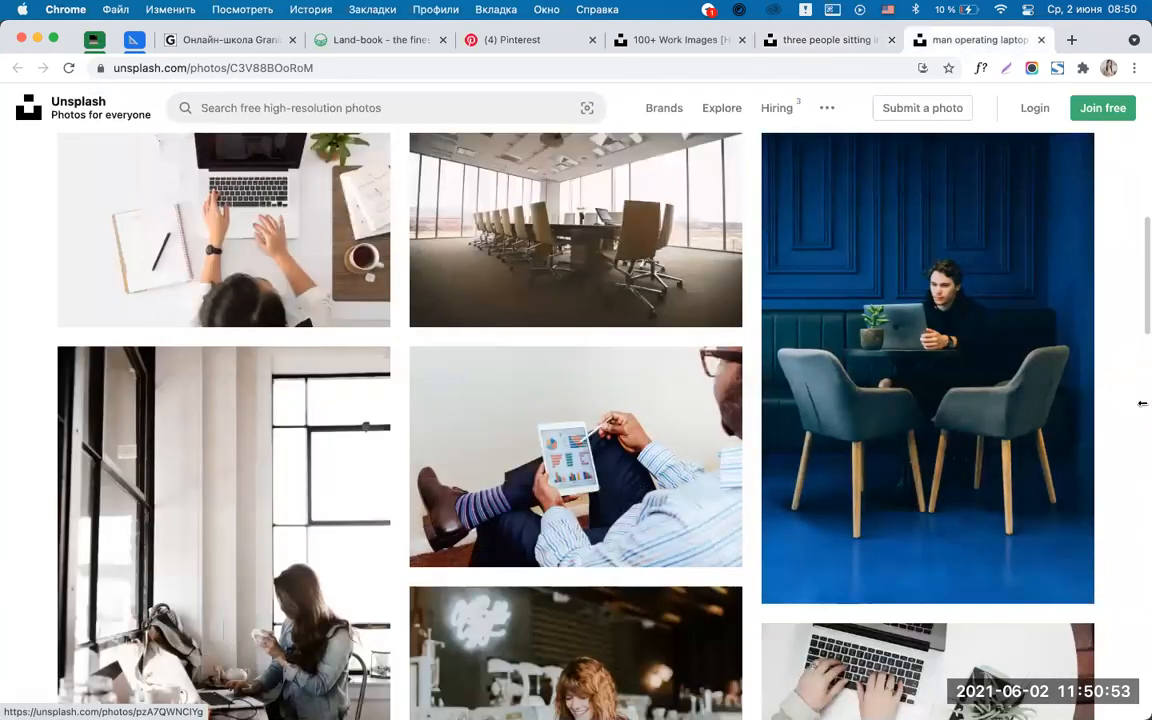
scroll(1142, 403, down, 3)
scroll(1142, 403, down, 10)
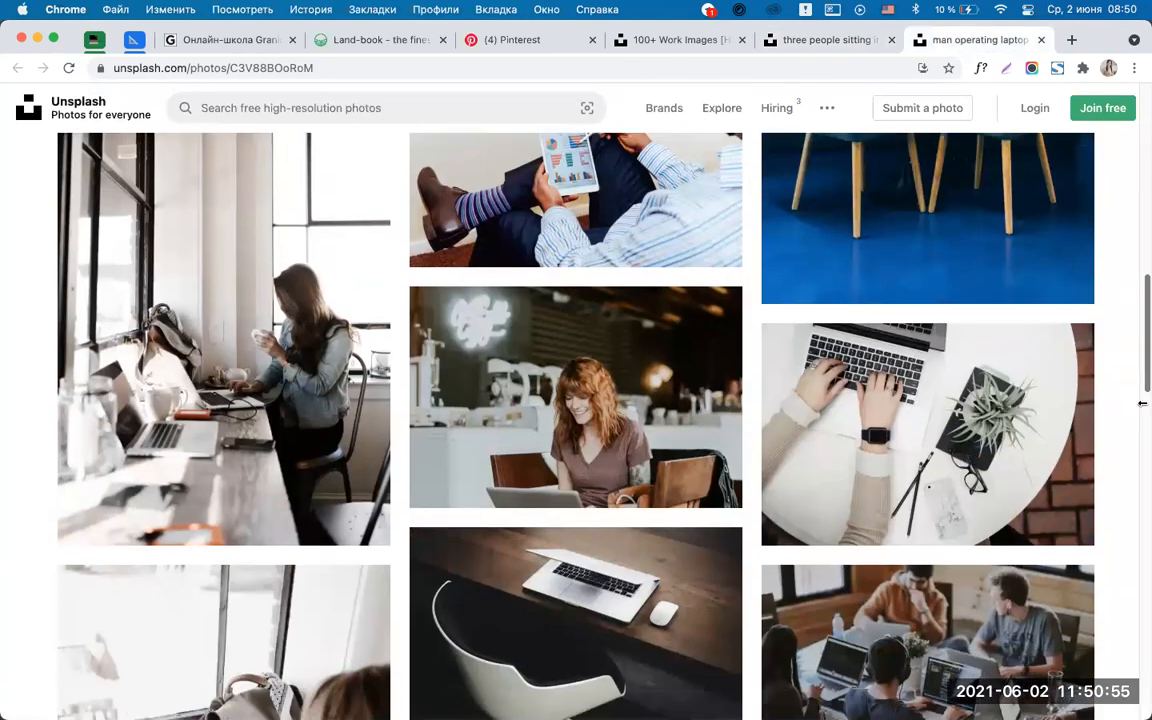
scroll(1142, 403, down, 10)
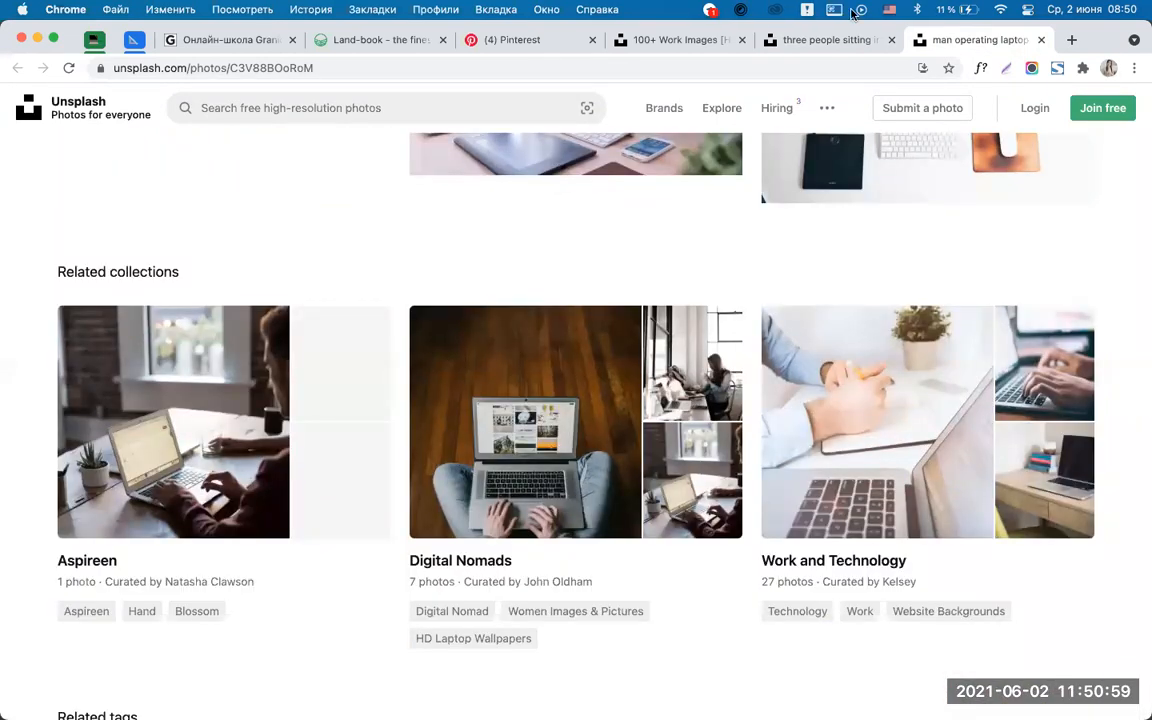
click(650, 40)
scroll(1142, 510, down, 2)
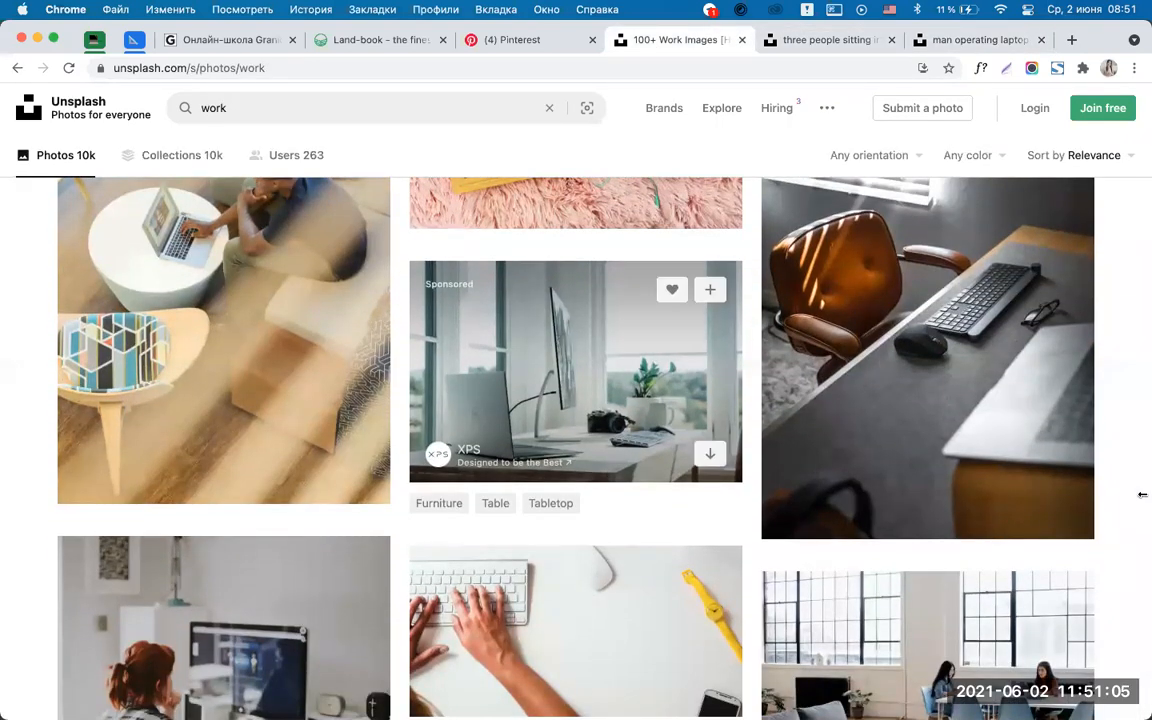
Open the silver laptop photo from the 'work' results in a new tab.
super+click(575, 370)
scroll(1142, 520, down, 3)
scroll(1142, 527, down, 1)
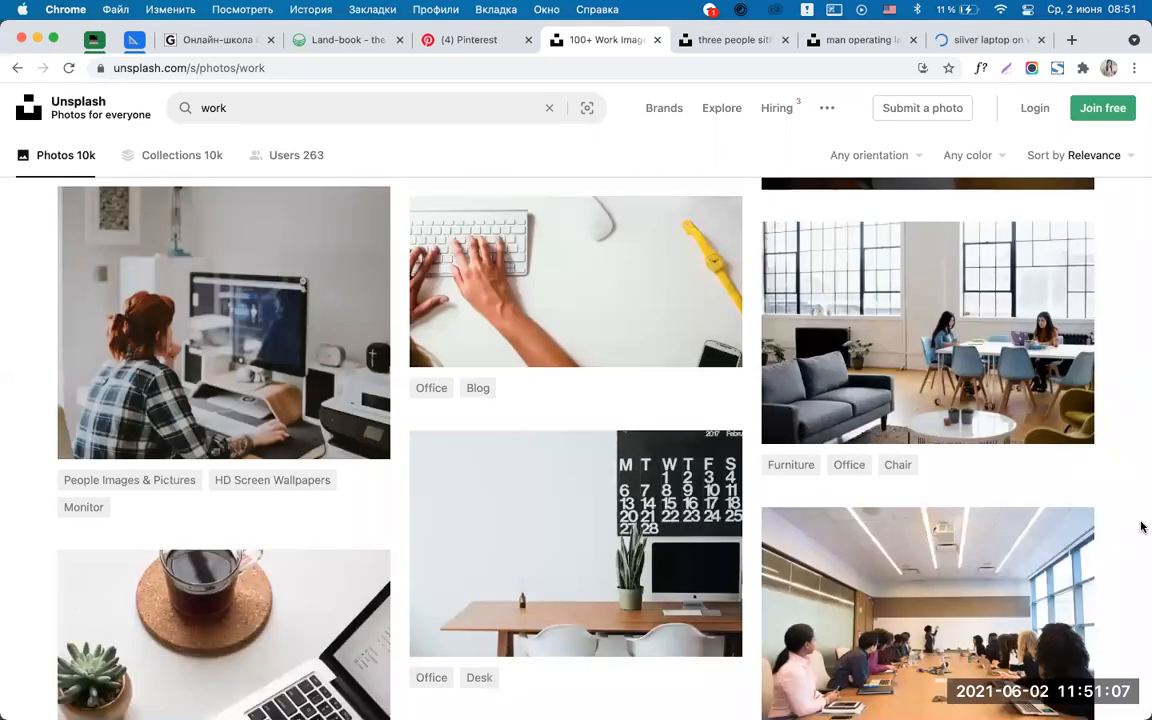
scroll(1142, 527, down, 8)
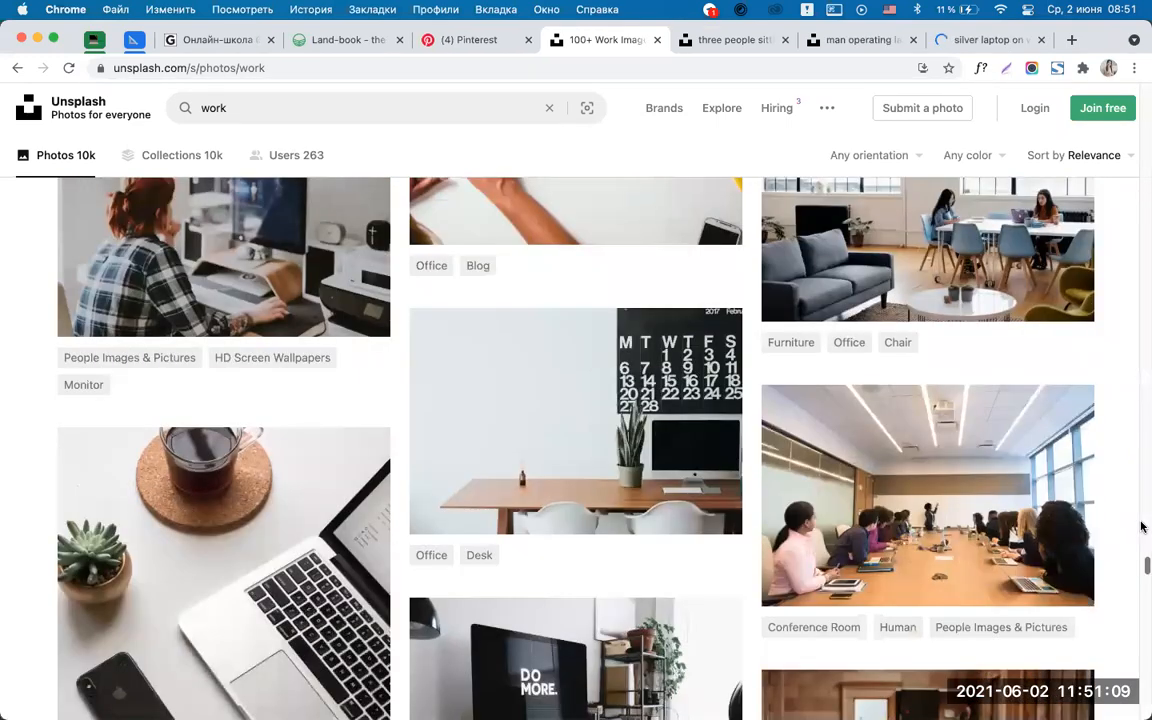
scroll(1142, 527, down, 6)
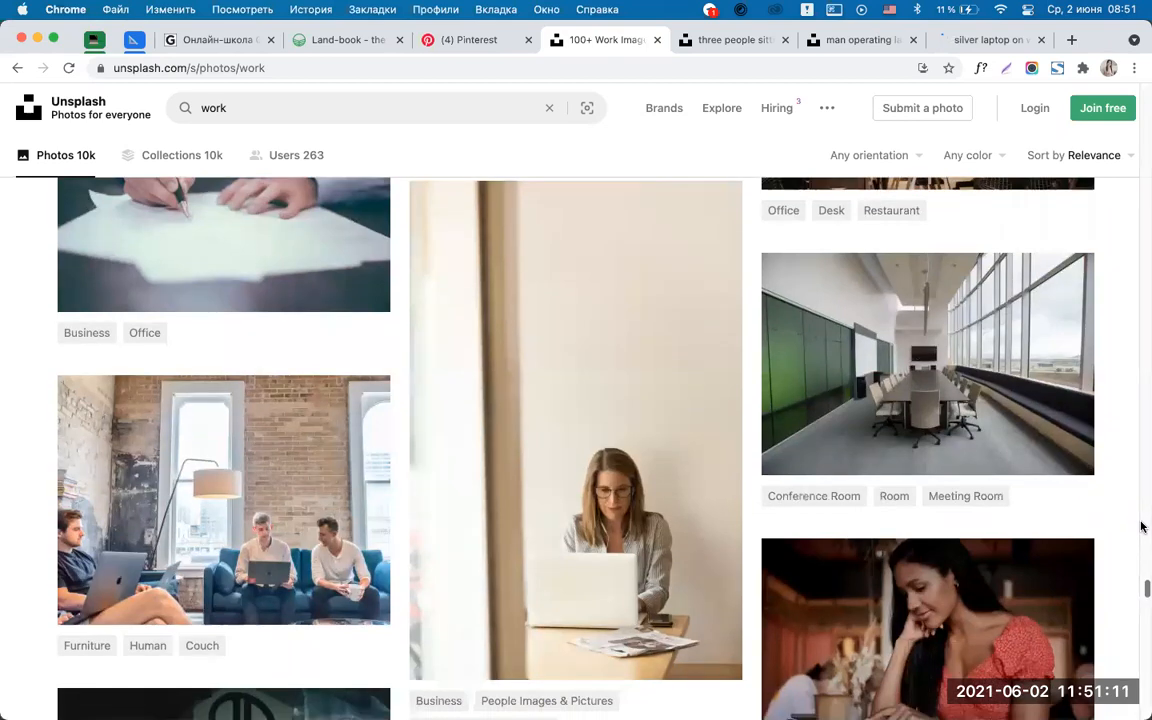
scroll(1142, 527, up, 7)
scroll(1142, 527, up, 6)
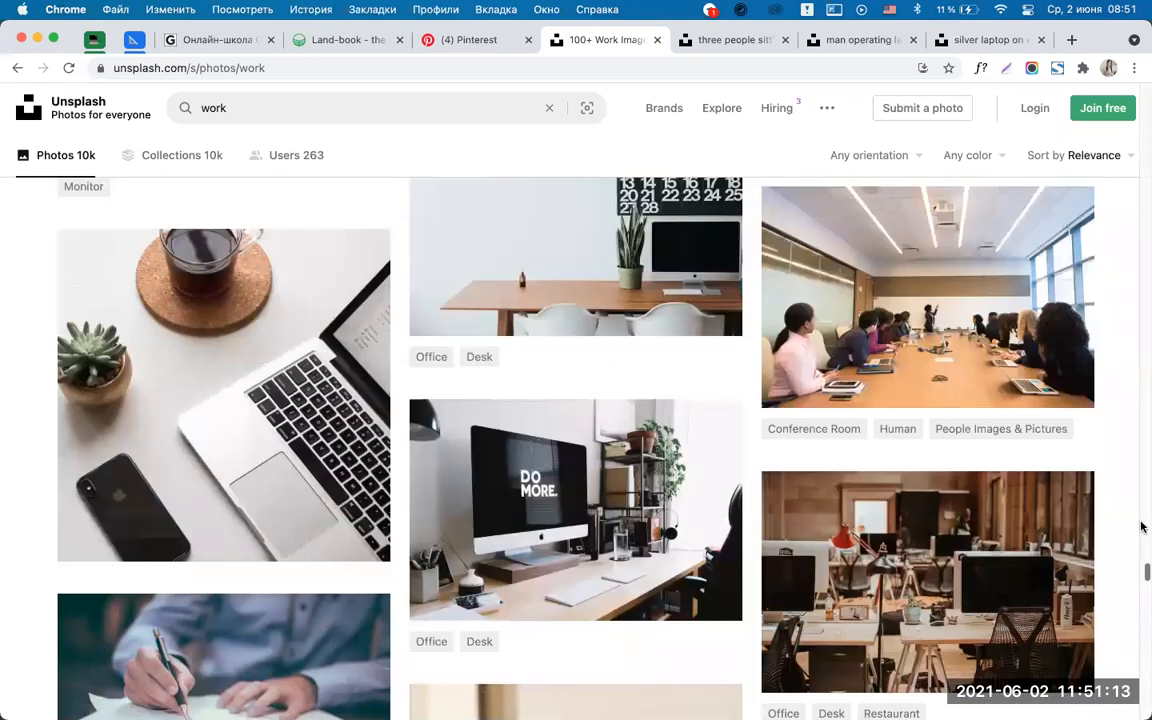
scroll(972, 367, up, 1)
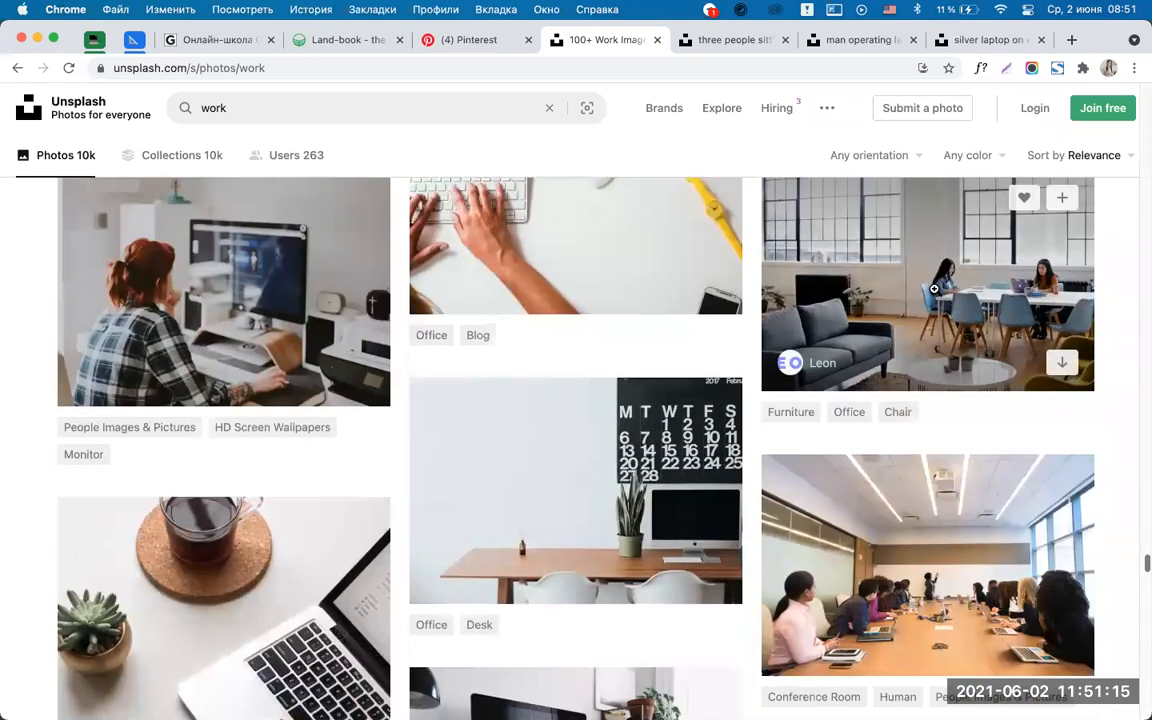
View the two-women office photo's related photos and open its Work space collection.
super+click(929, 274)
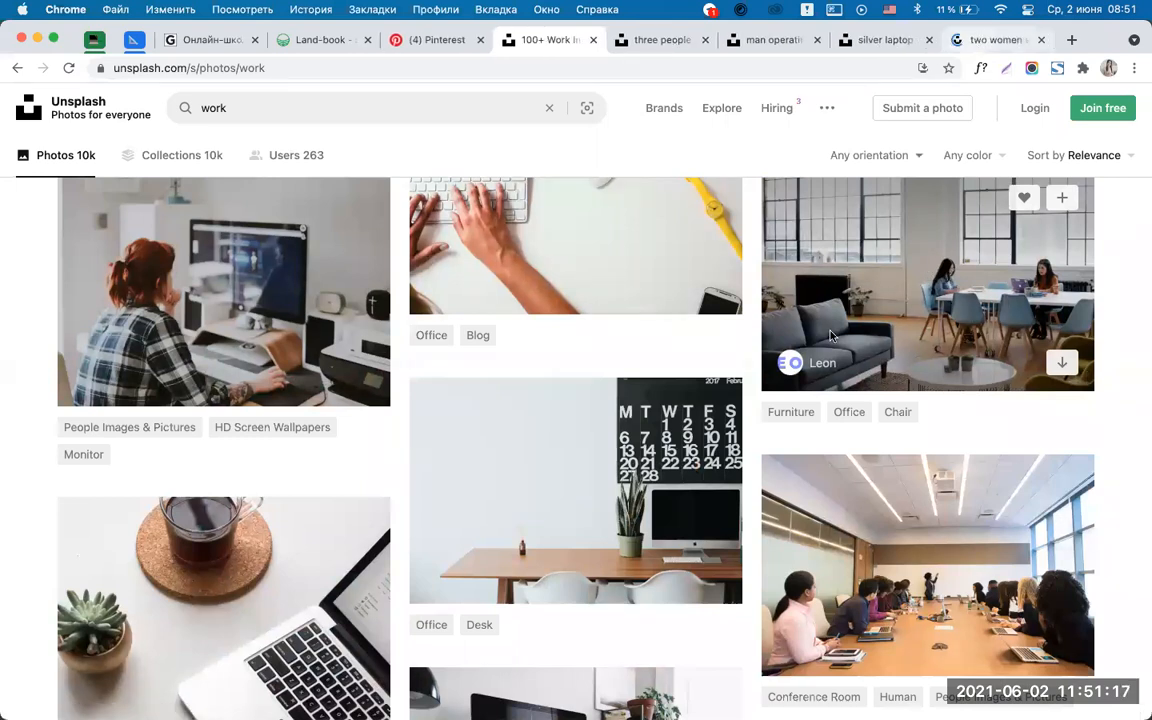
click(973, 42)
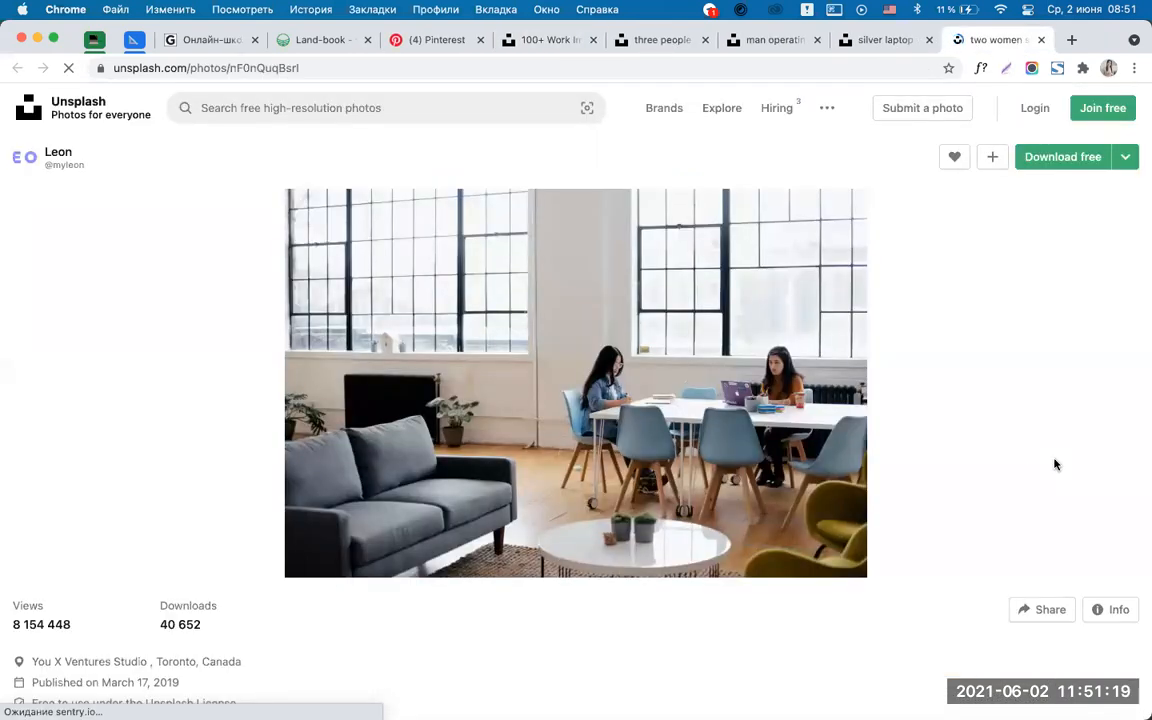
scroll(1058, 463, down, 5)
scroll(1118, 468, up, 5)
scroll(1119, 468, down, 6)
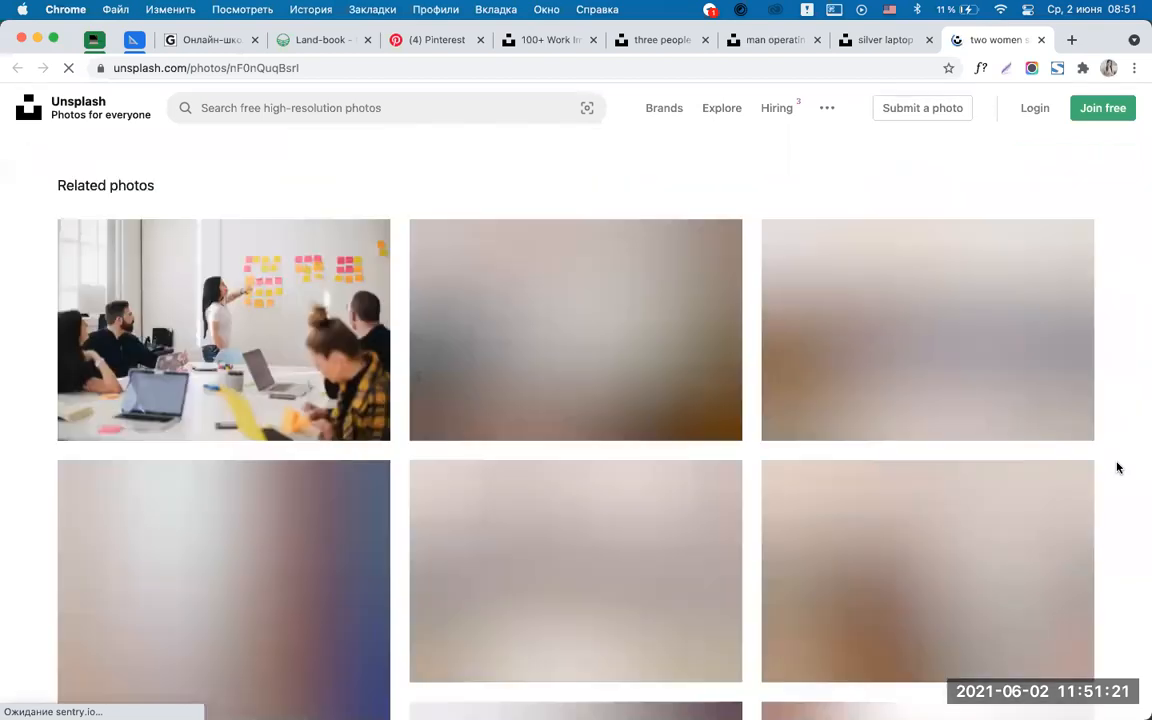
scroll(1118, 468, down, 2)
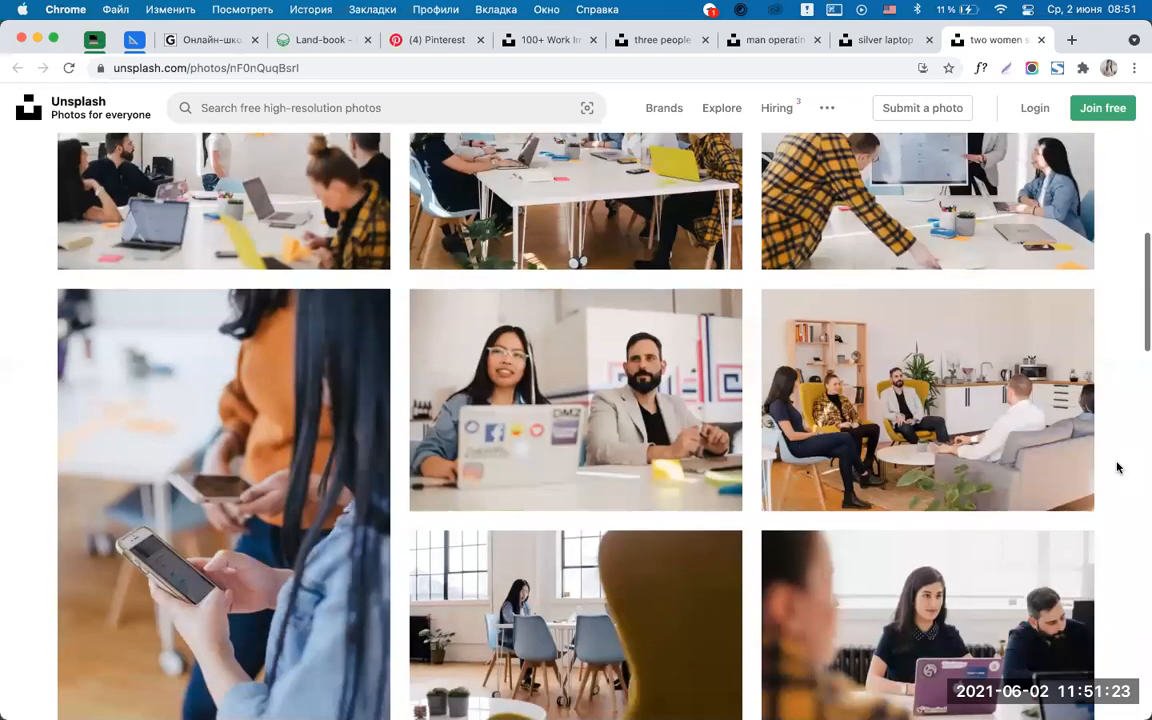
scroll(1118, 468, down, 8)
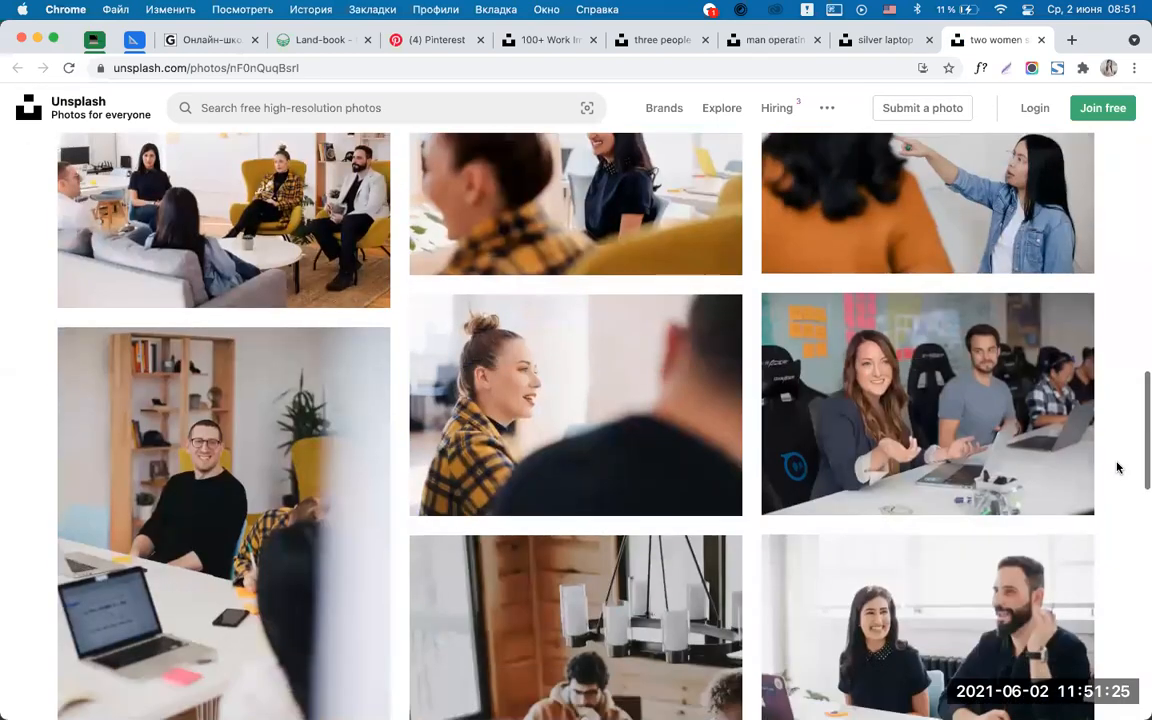
scroll(1118, 468, down, 8)
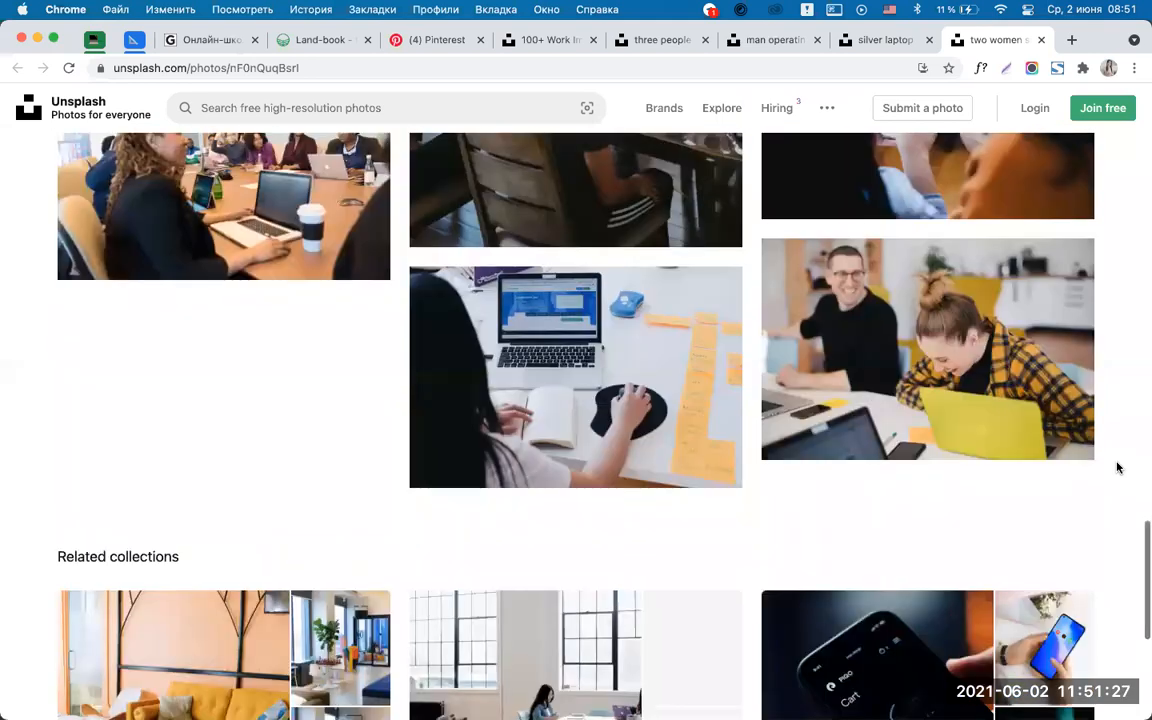
scroll(1118, 468, down, 4)
scroll(1118, 468, up, 1)
scroll(1118, 468, up, 2)
scroll(1118, 468, down, 3)
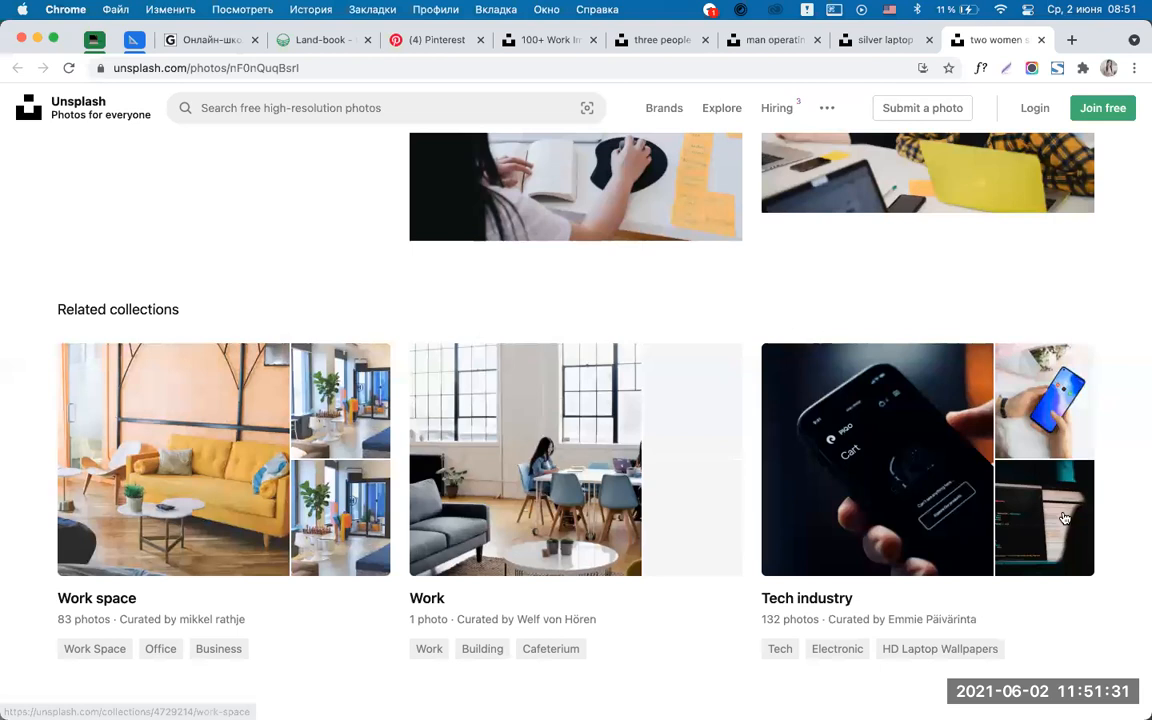
scroll(1095, 403, up, 4)
click(990, 40)
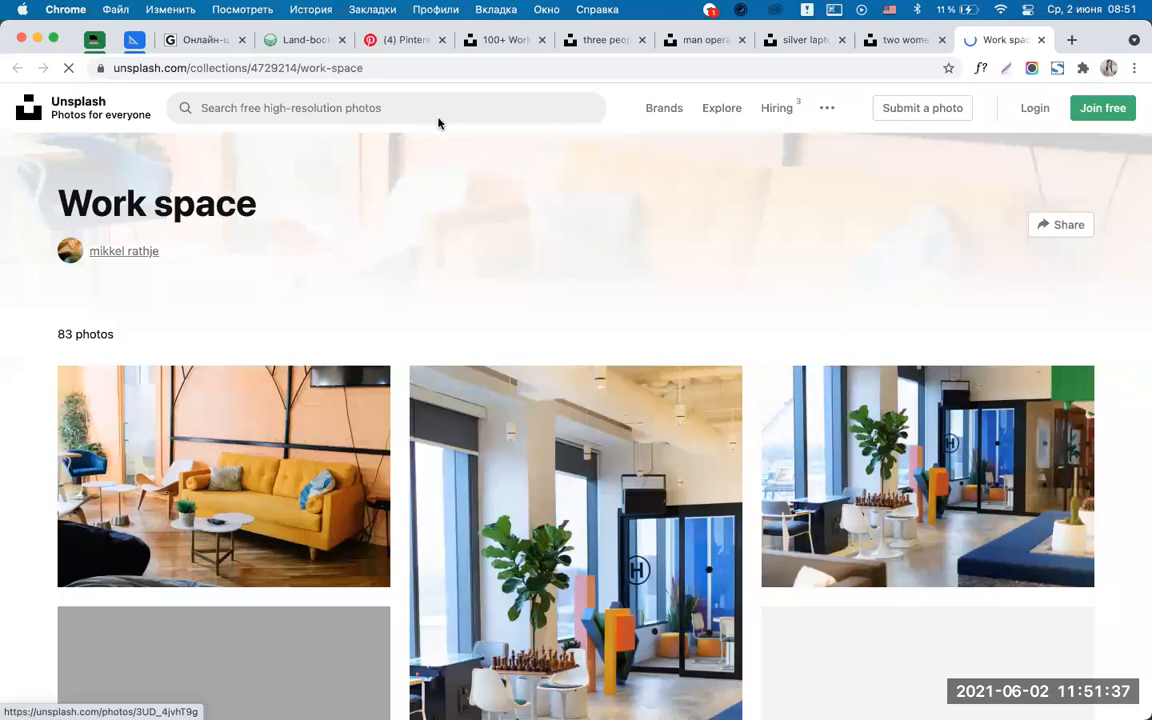
Scroll through the 83-photo Work space collection of office photos.
scroll(1125, 472, down, 6)
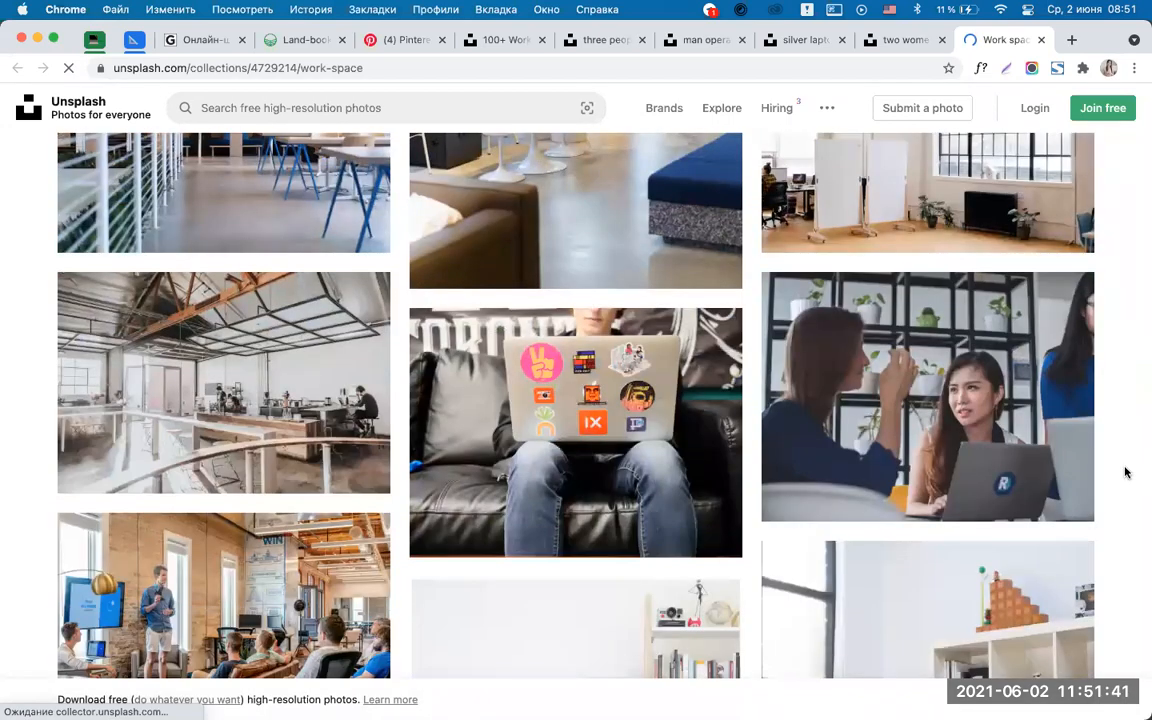
scroll(1125, 472, down, 2)
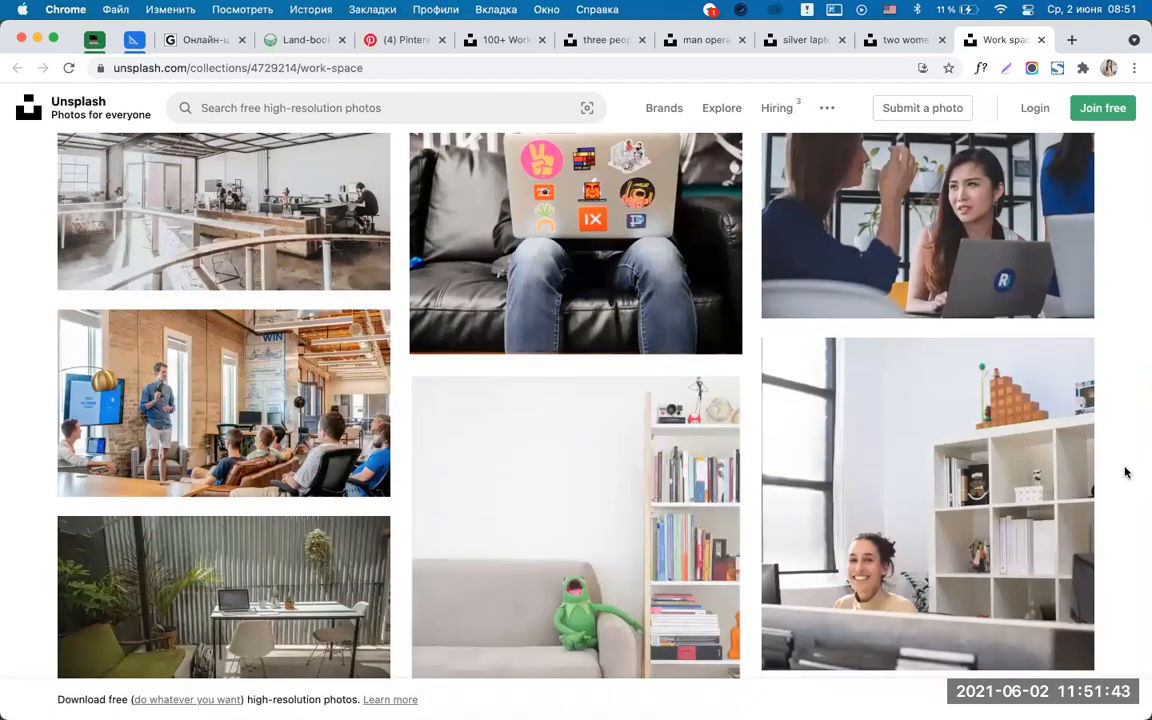
scroll(1125, 472, down, 2)
scroll(1125, 472, down, 2)
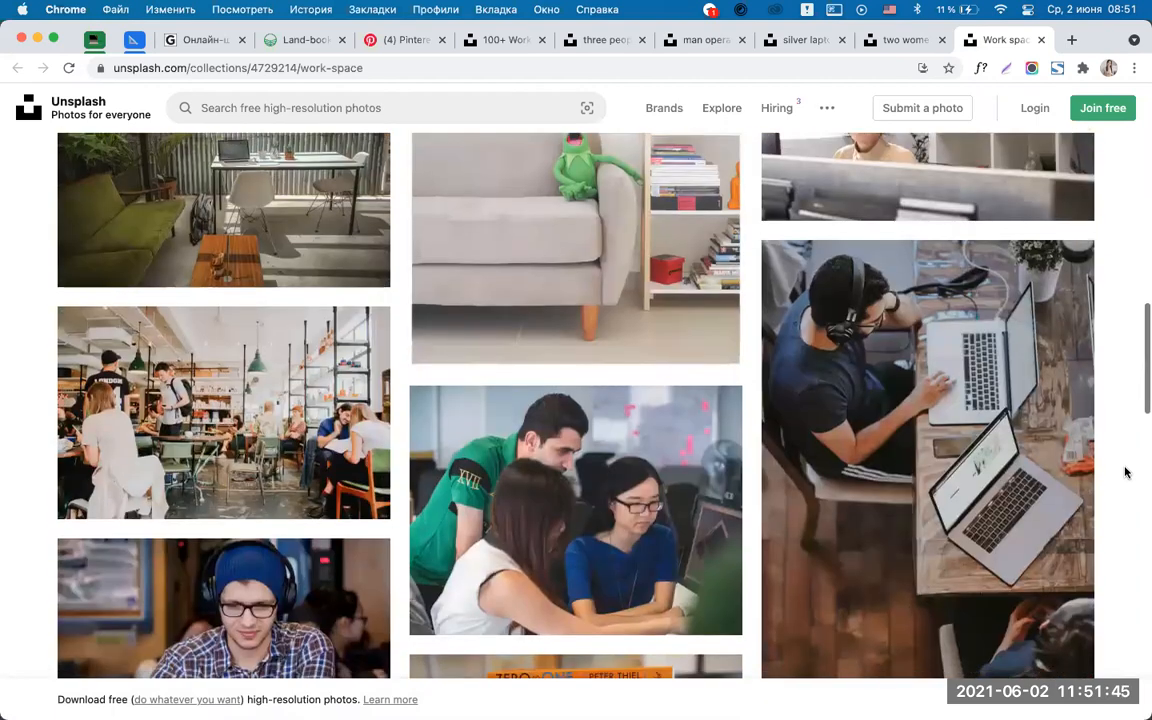
scroll(1125, 472, up, 2)
scroll(1125, 472, down, 7)
scroll(1125, 472, down, 5)
scroll(1122, 421, up, 1)
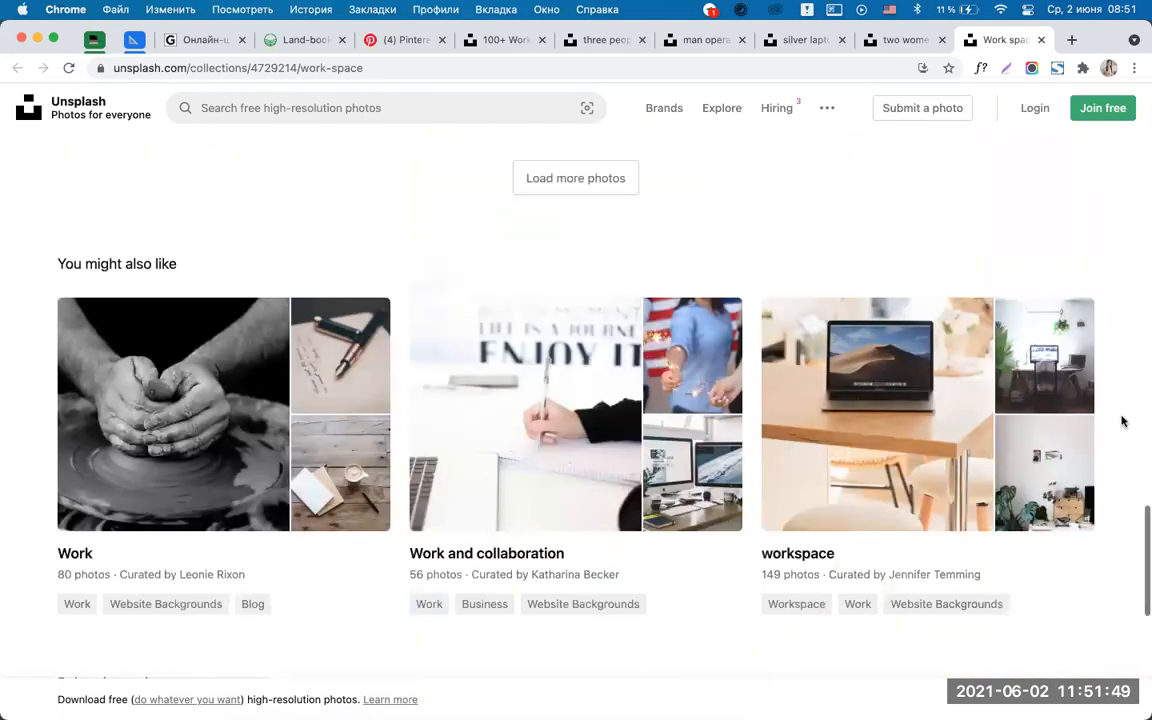
scroll(1122, 421, up, 4)
scroll(1122, 421, down, 5)
Browse the 149-photo workspace collection in a new tab, then return to Work space.
super+click(843, 325)
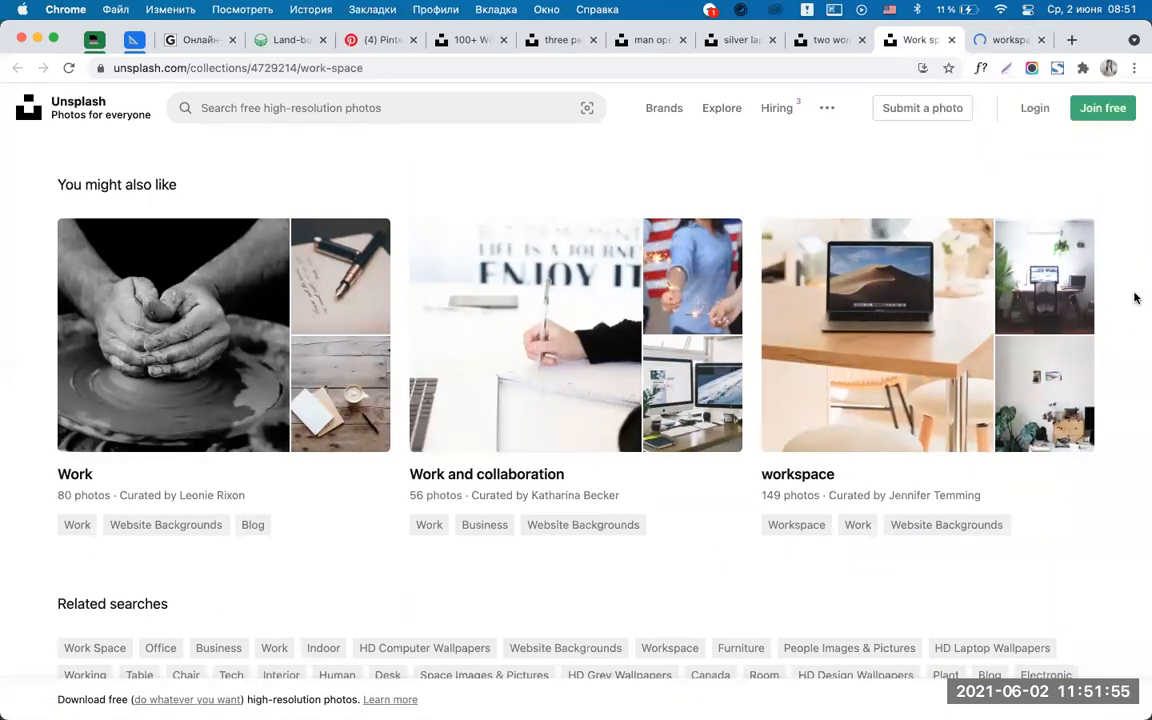
scroll(1026, 107, up, 10)
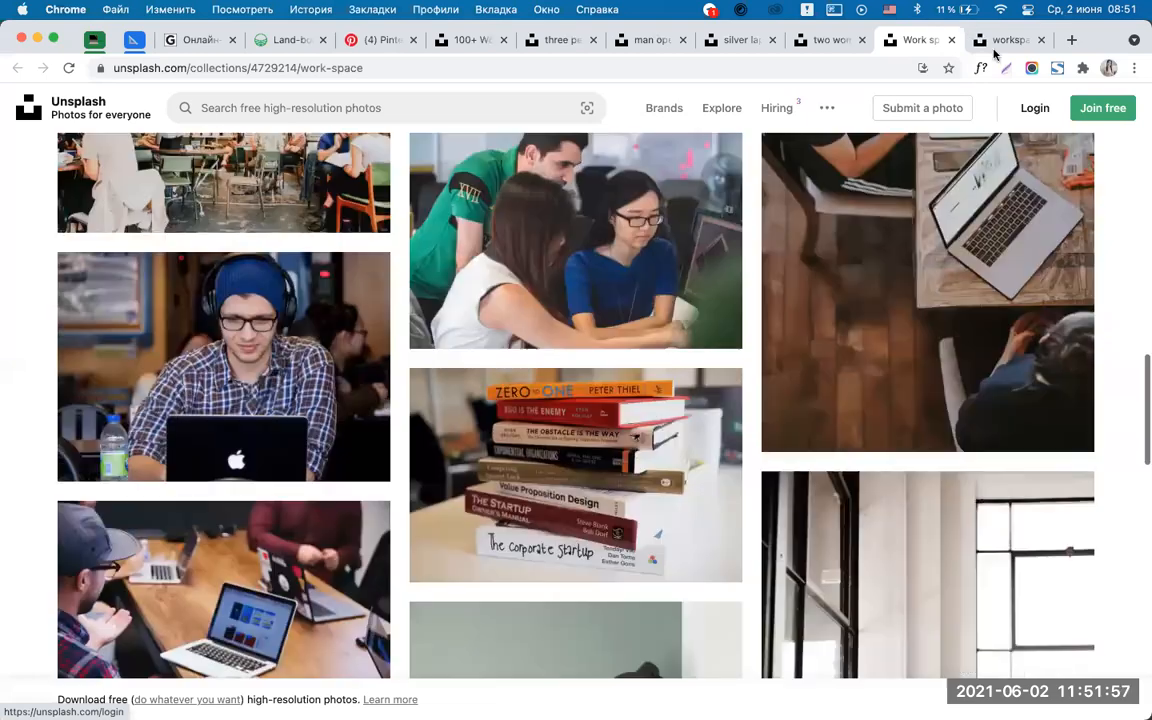
click(1005, 40)
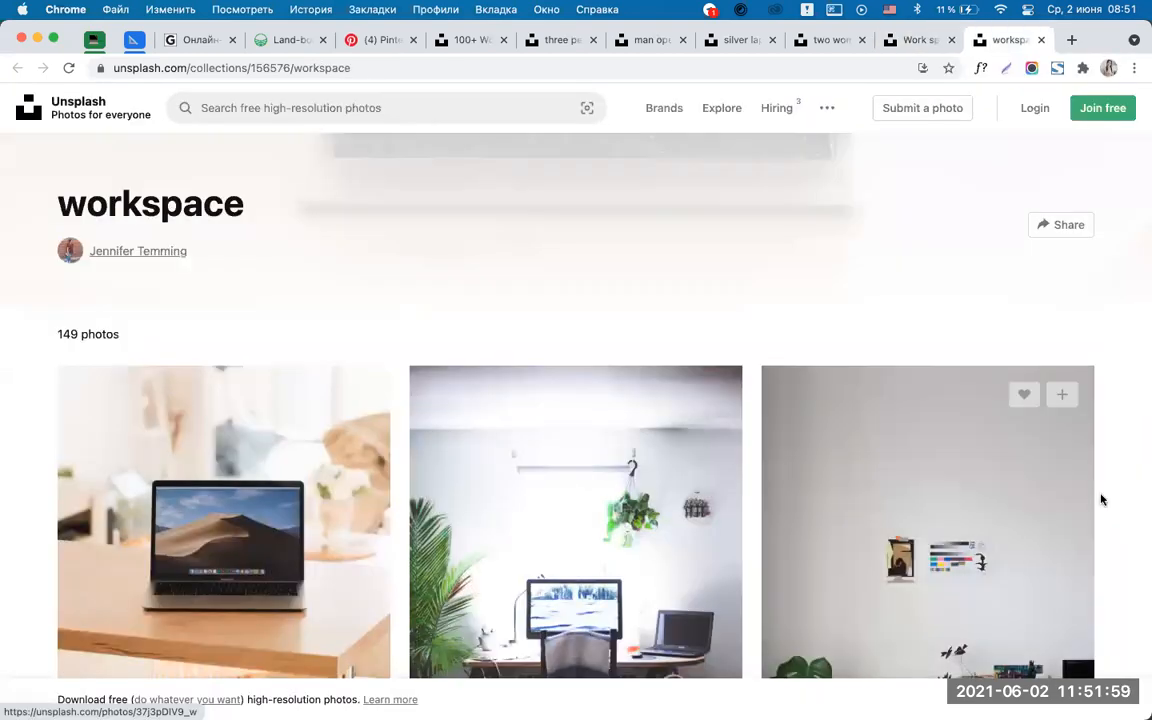
scroll(1105, 495, down, 10)
scroll(1102, 500, down, 20)
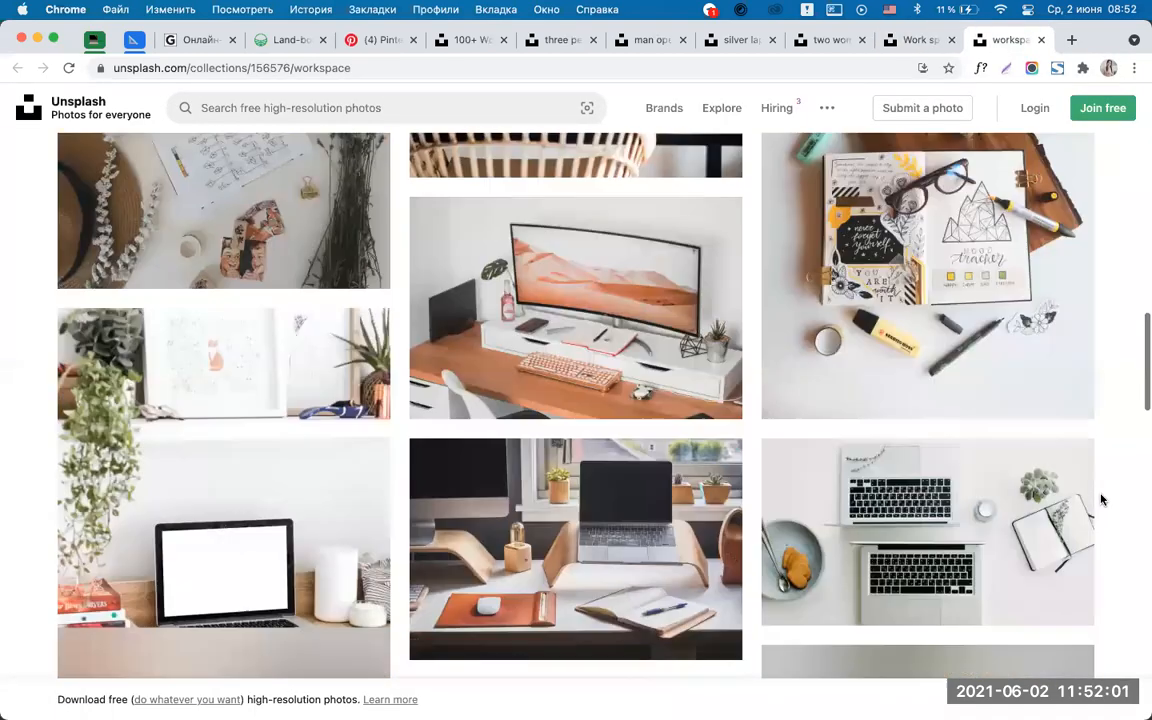
scroll(1102, 500, down, 3)
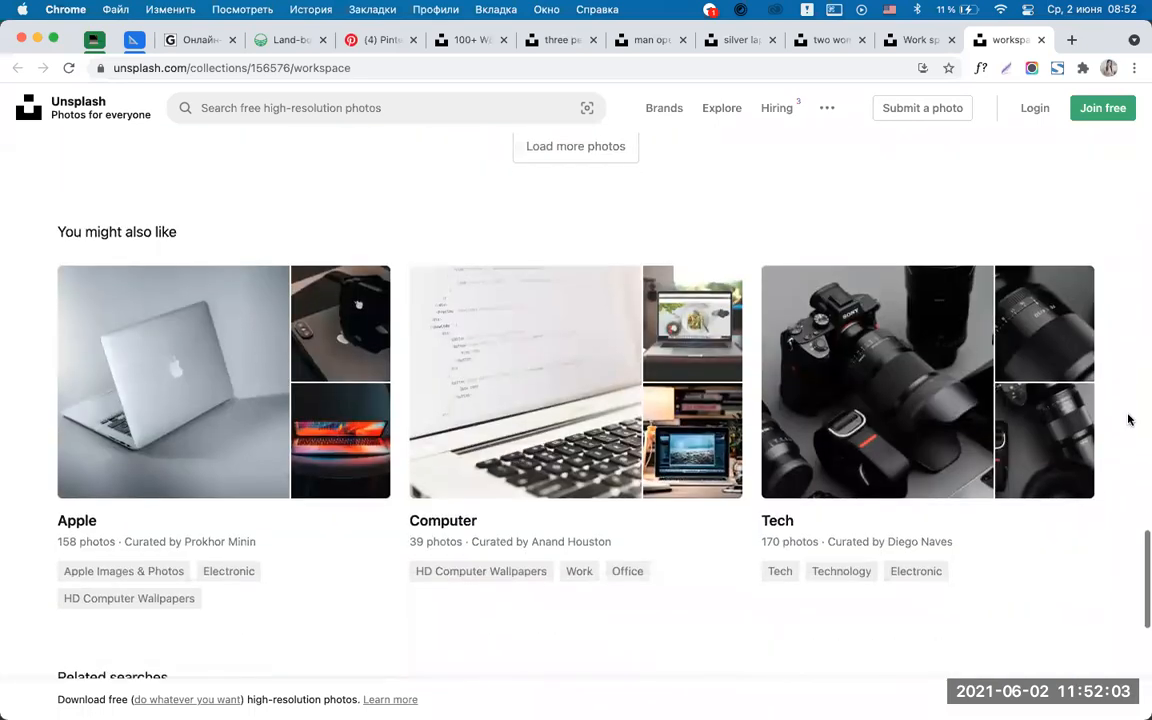
scroll(1130, 415, up, 15)
scroll(1130, 415, up, 2)
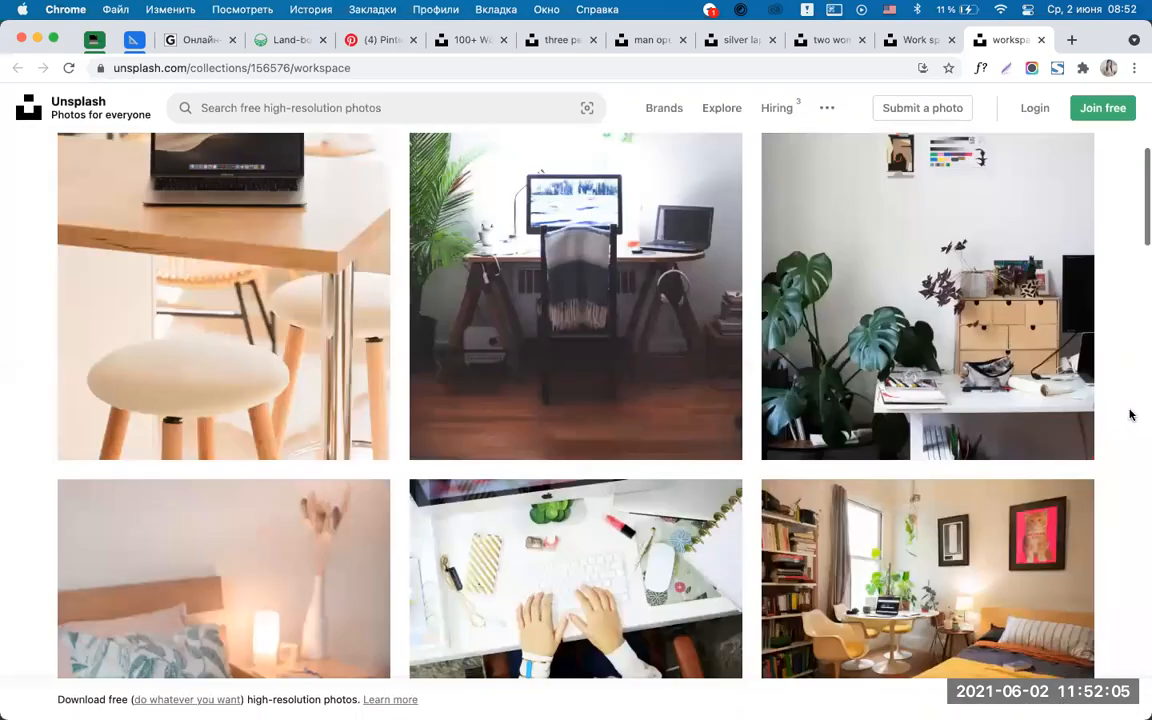
scroll(1130, 415, up, 10)
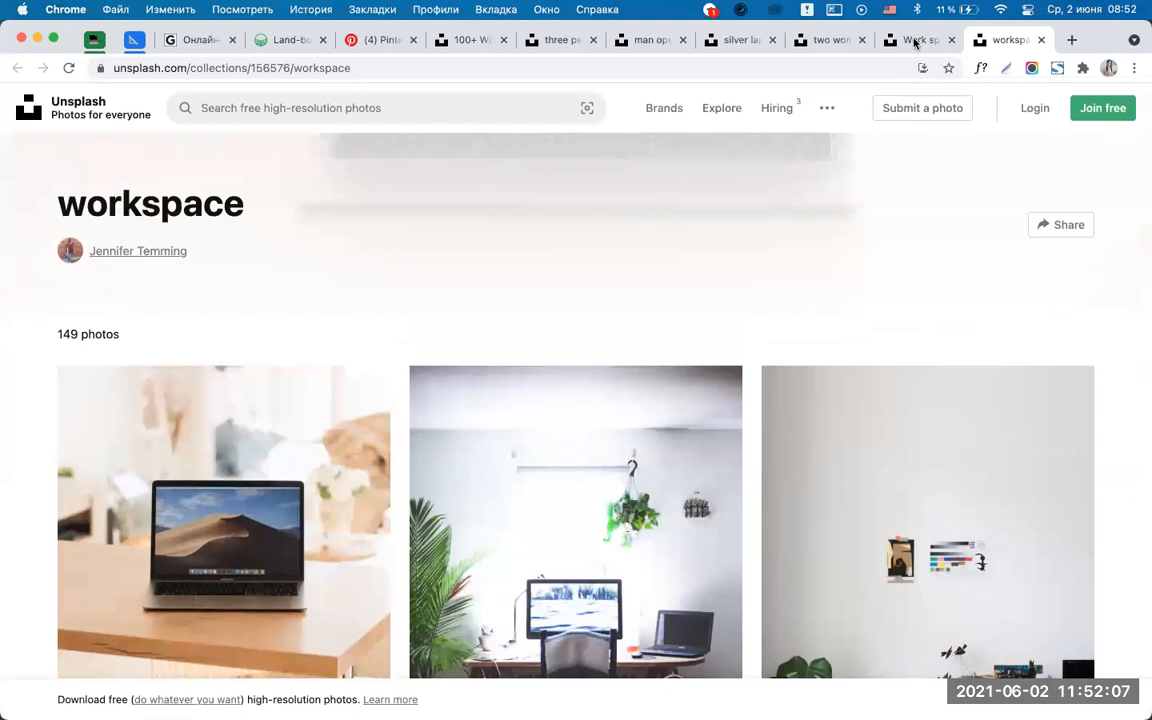
click(914, 39)
scroll(1126, 290, up, 10)
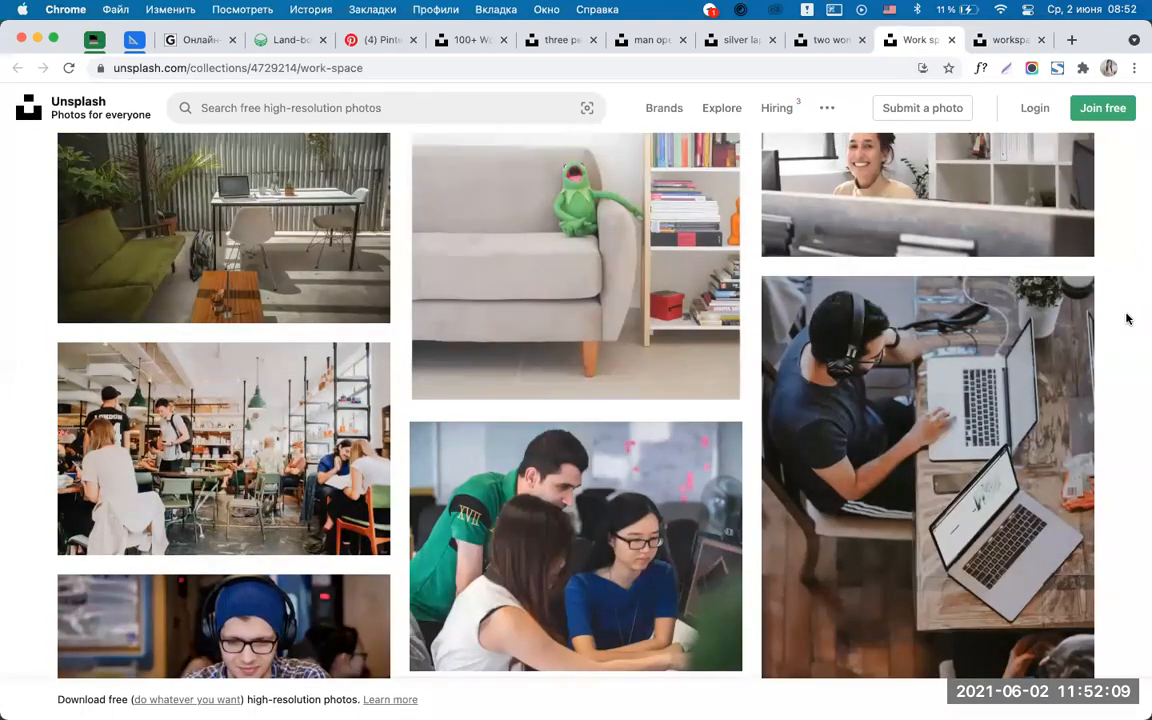
Download the two-women office photo free as a JPEG into Загрузки.
click(827, 40)
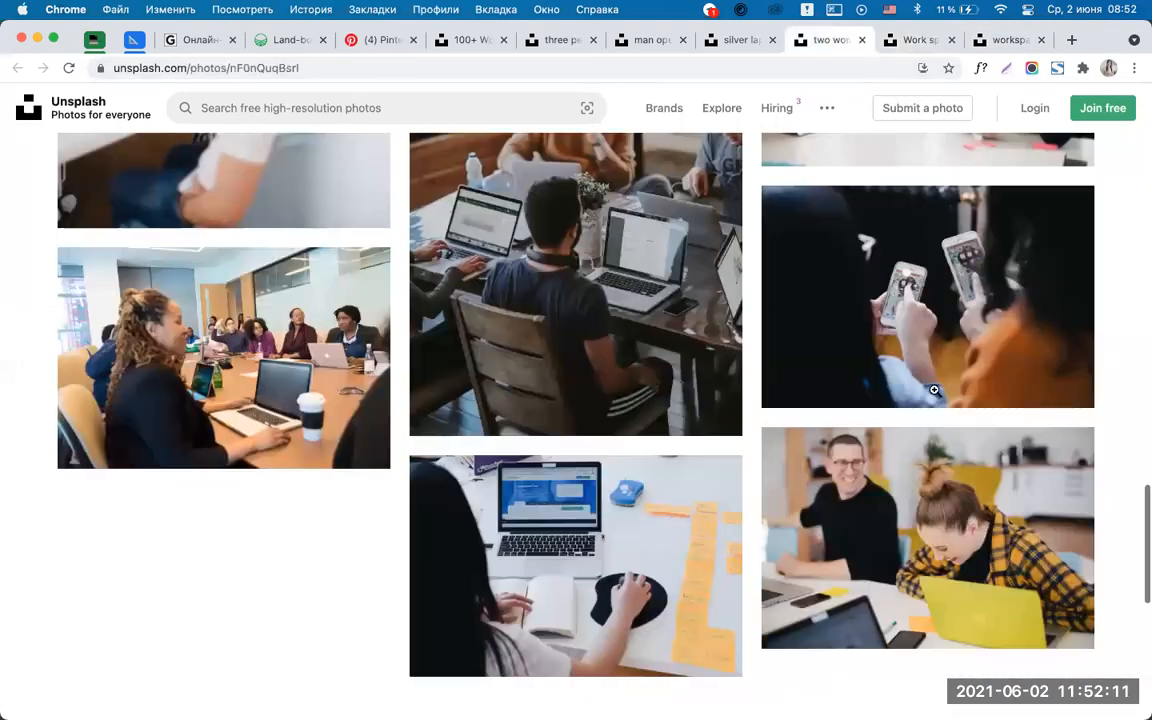
scroll(1124, 373, down, 5)
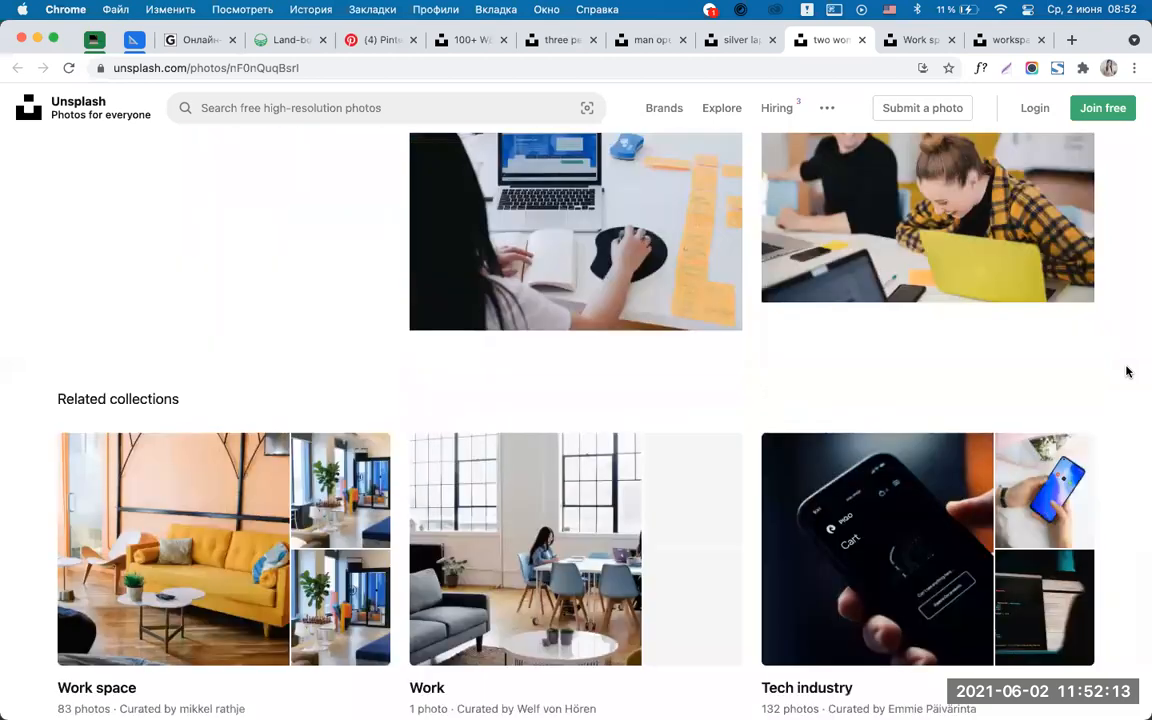
scroll(1126, 373, up, 15)
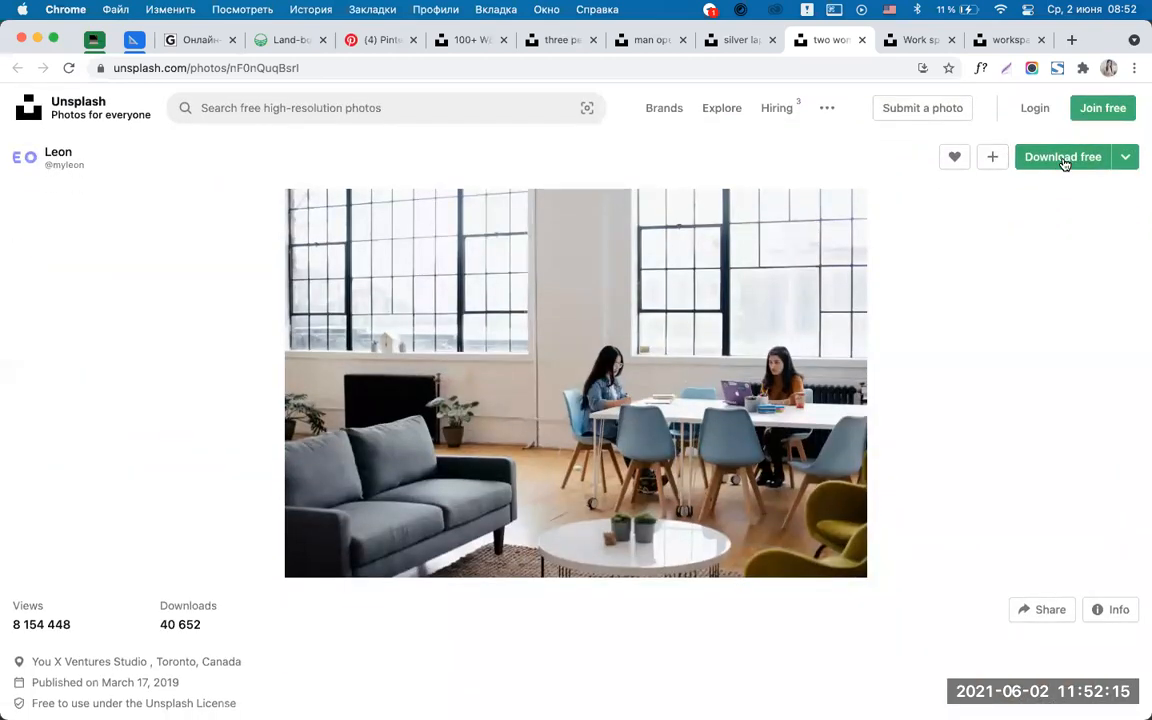
click(1065, 163)
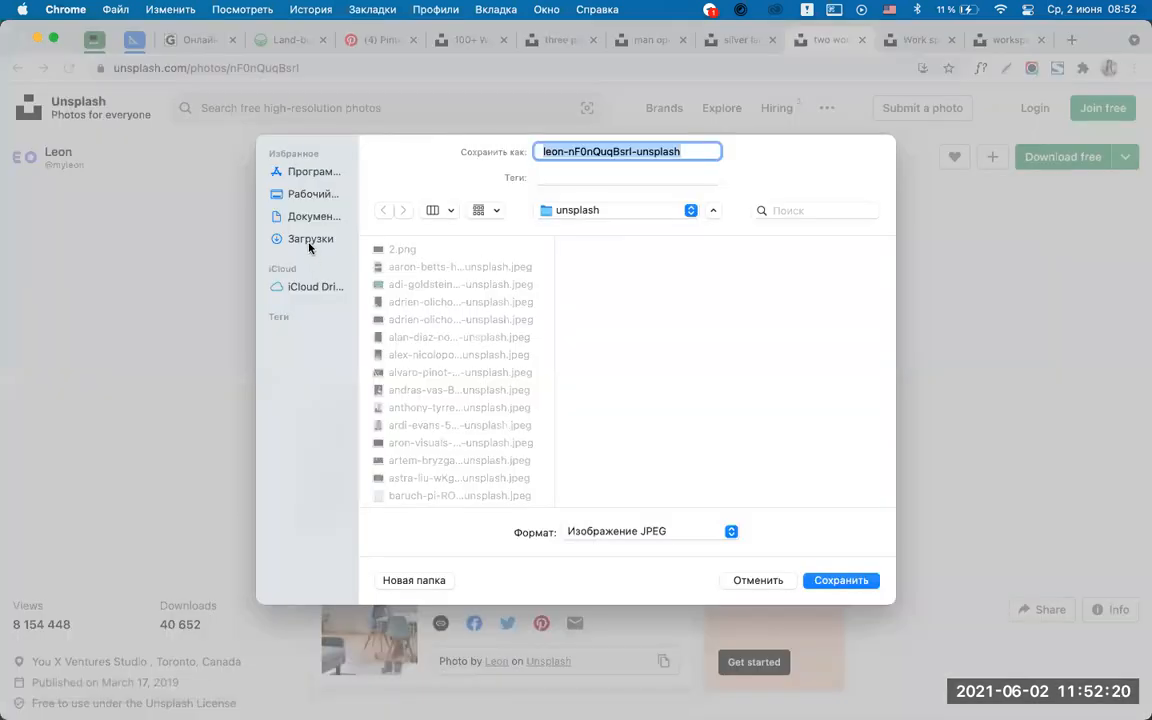
click(309, 240)
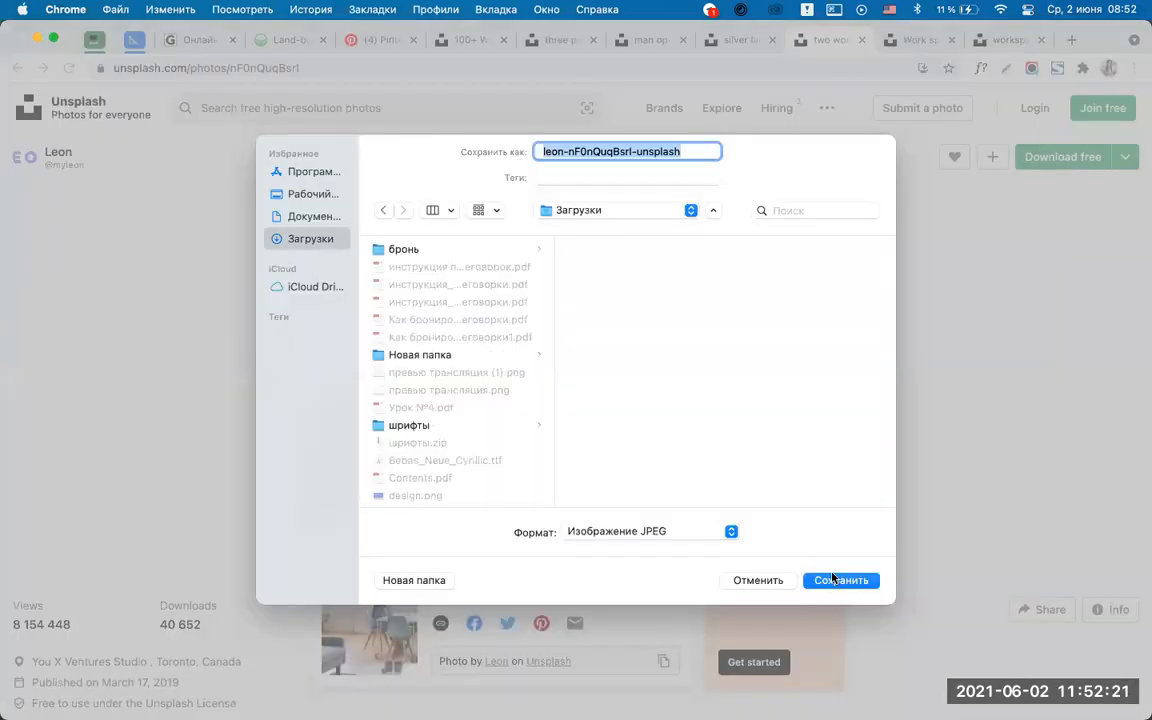
click(840, 580)
Dismiss the Say thanks popup and bring Photoshop back to the front.
mouse_move(532, 700)
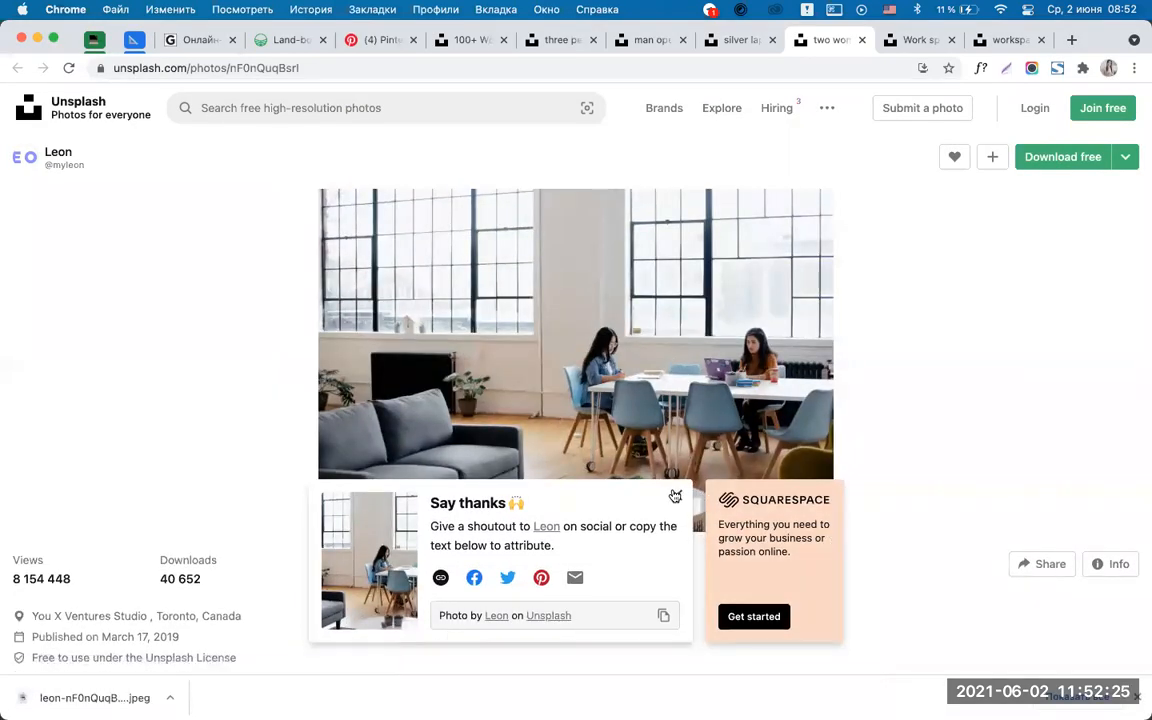
click(675, 497)
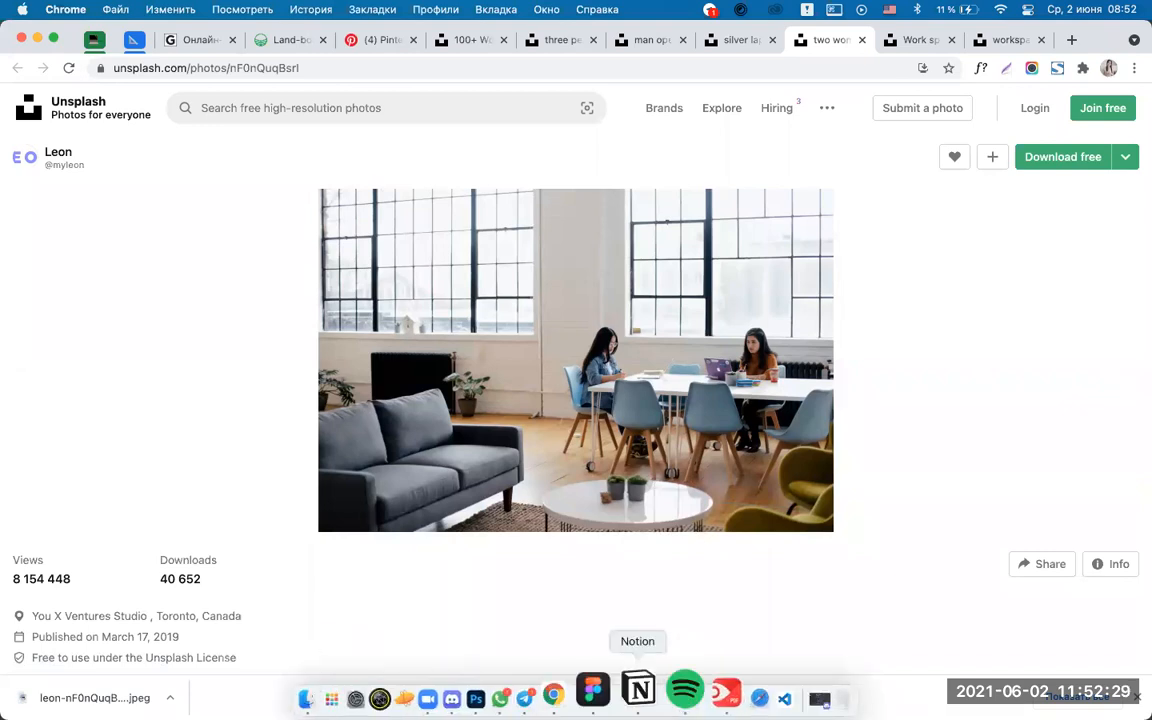
click(524, 703)
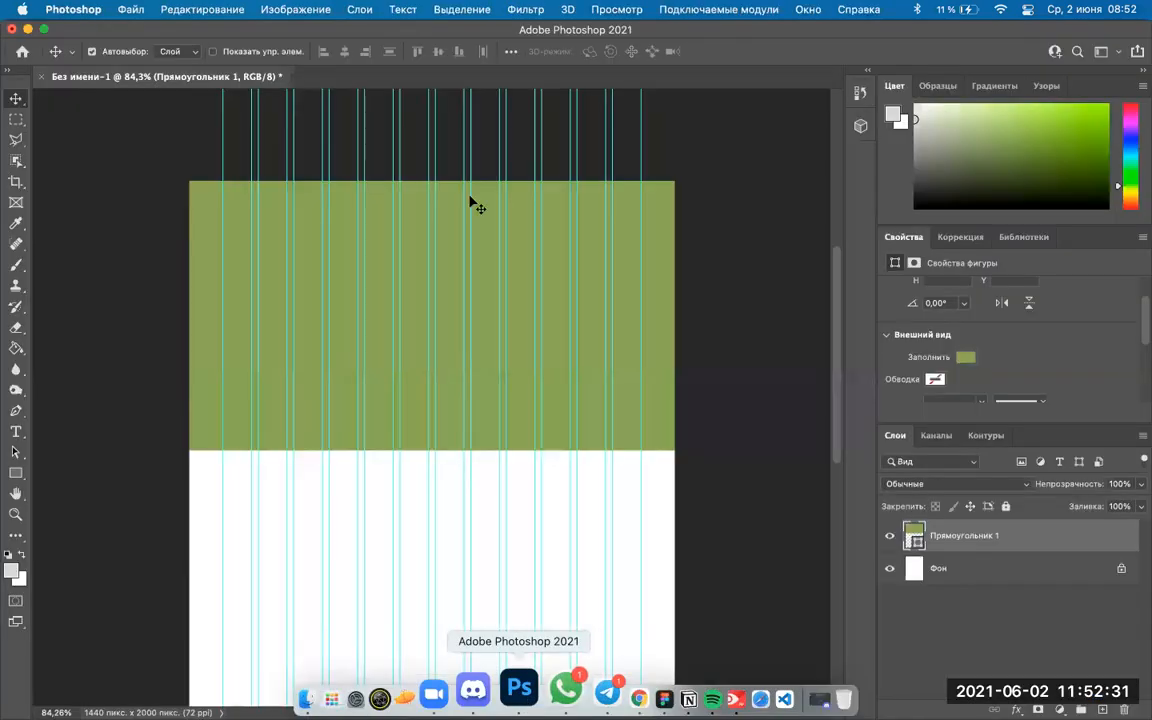
Drag leon…unsplash.jpeg from Finder's Downloads onto the canvas at 51.43% and shift it upward.
click(358, 690)
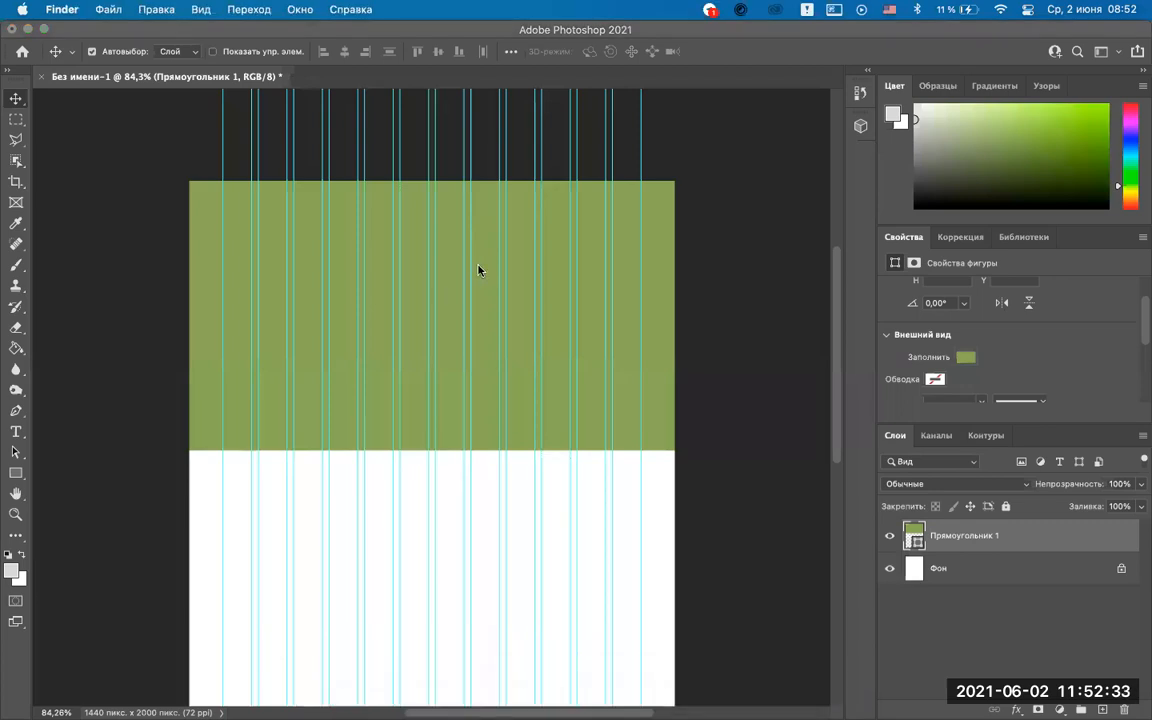
drag(582, 188, 563, 220)
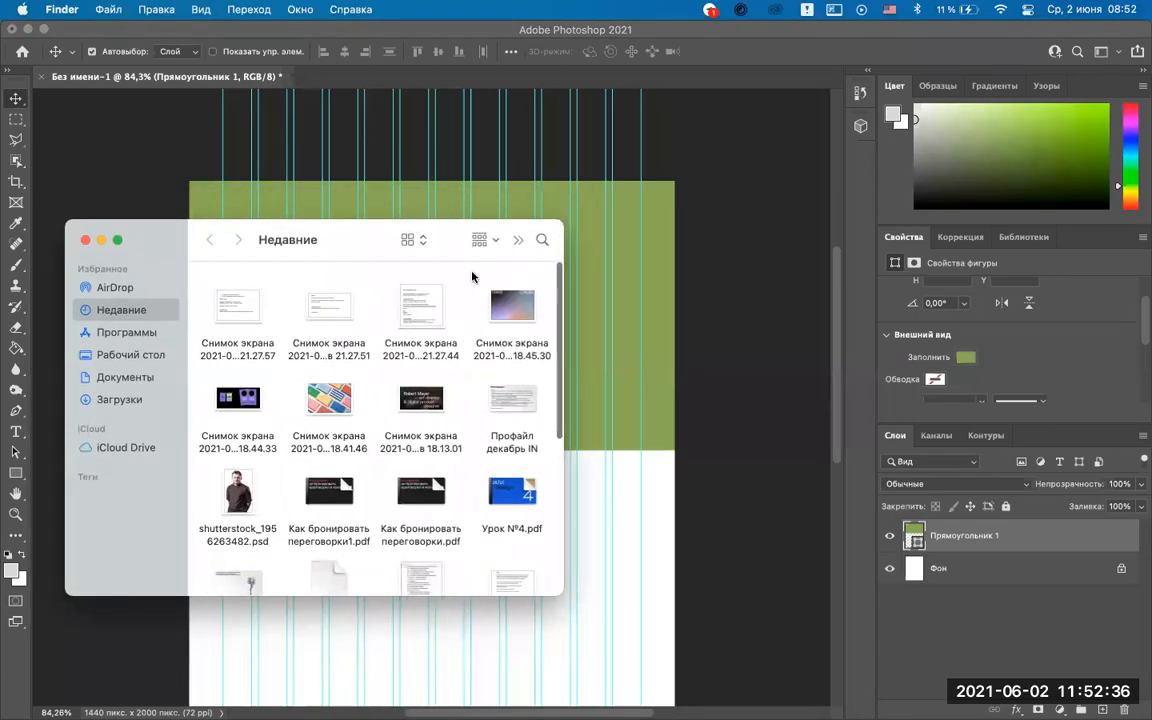
click(120, 400)
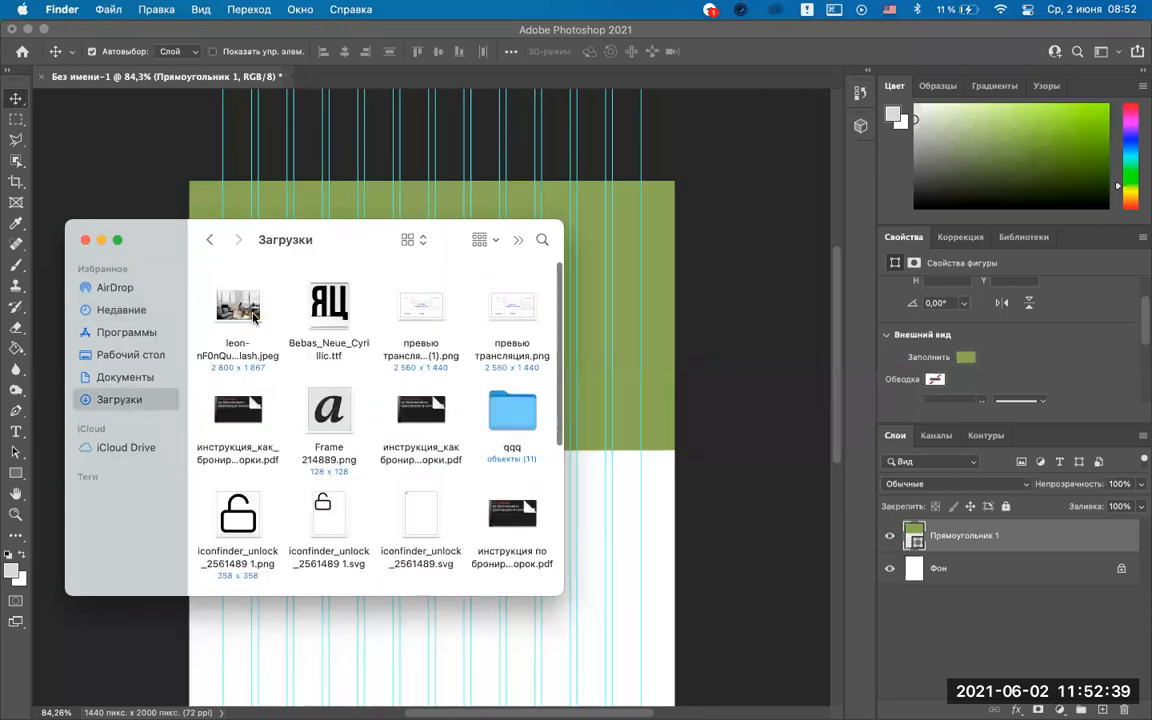
drag(247, 316, 614, 264)
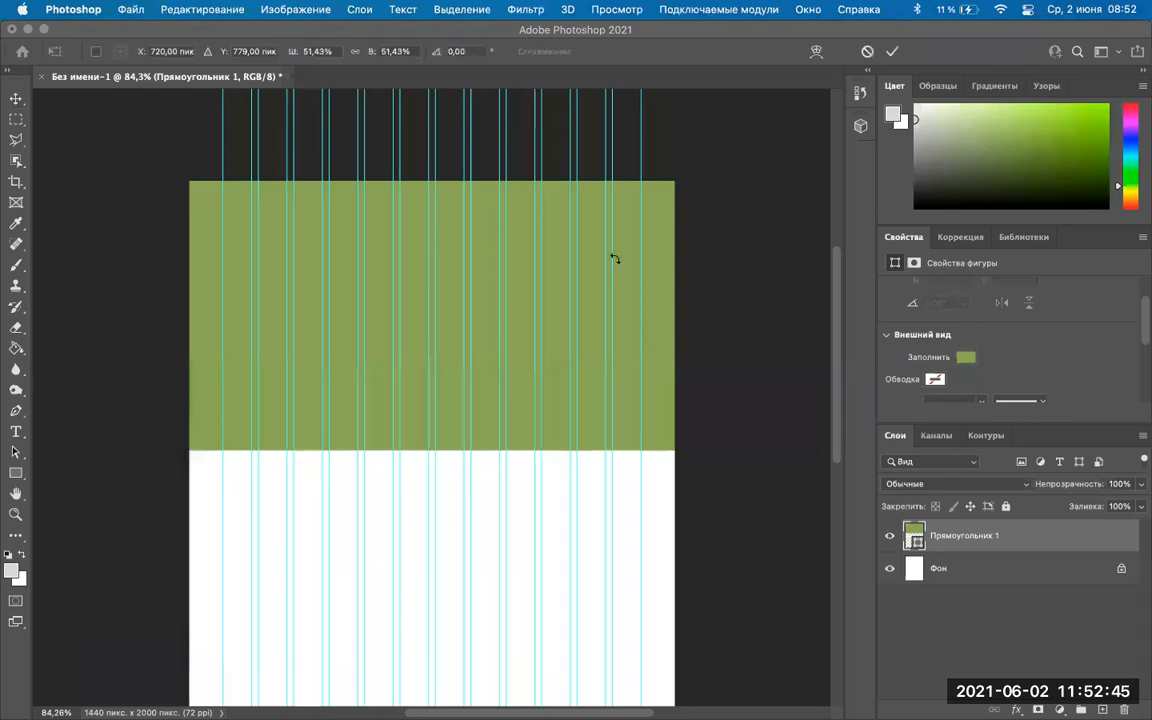
drag(476, 336, 479, 310)
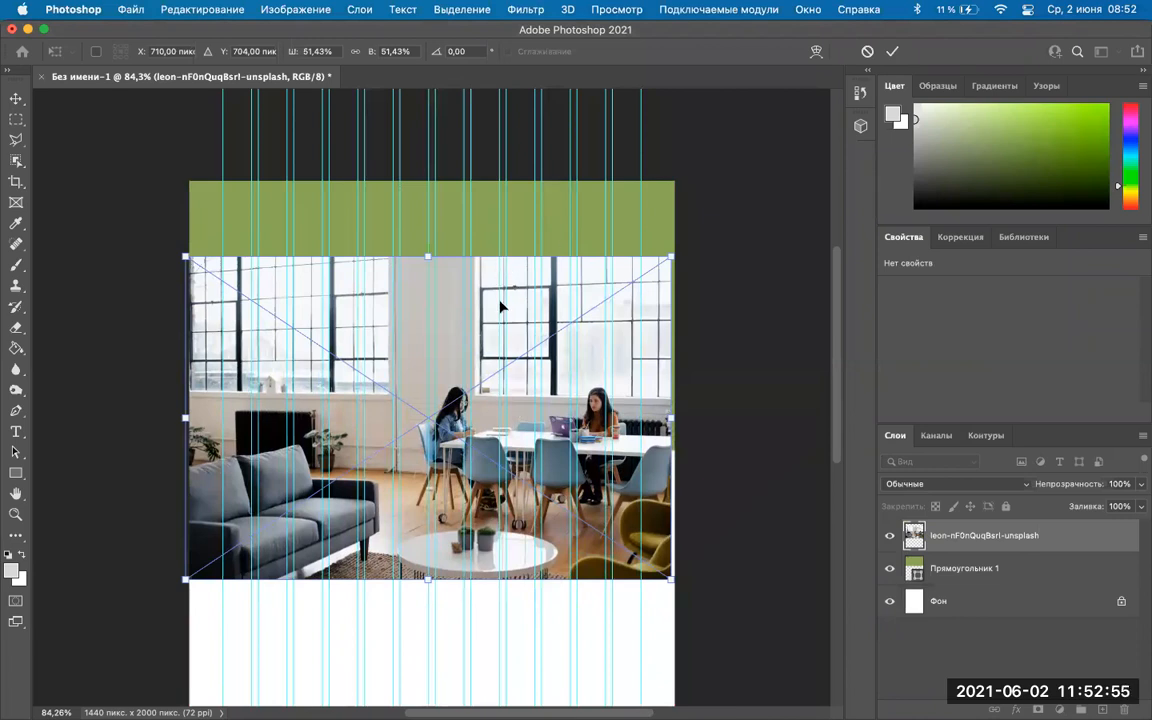
Clip the office photo layer into the green rectangle Прямоугольник 1.
right_click(958, 535)
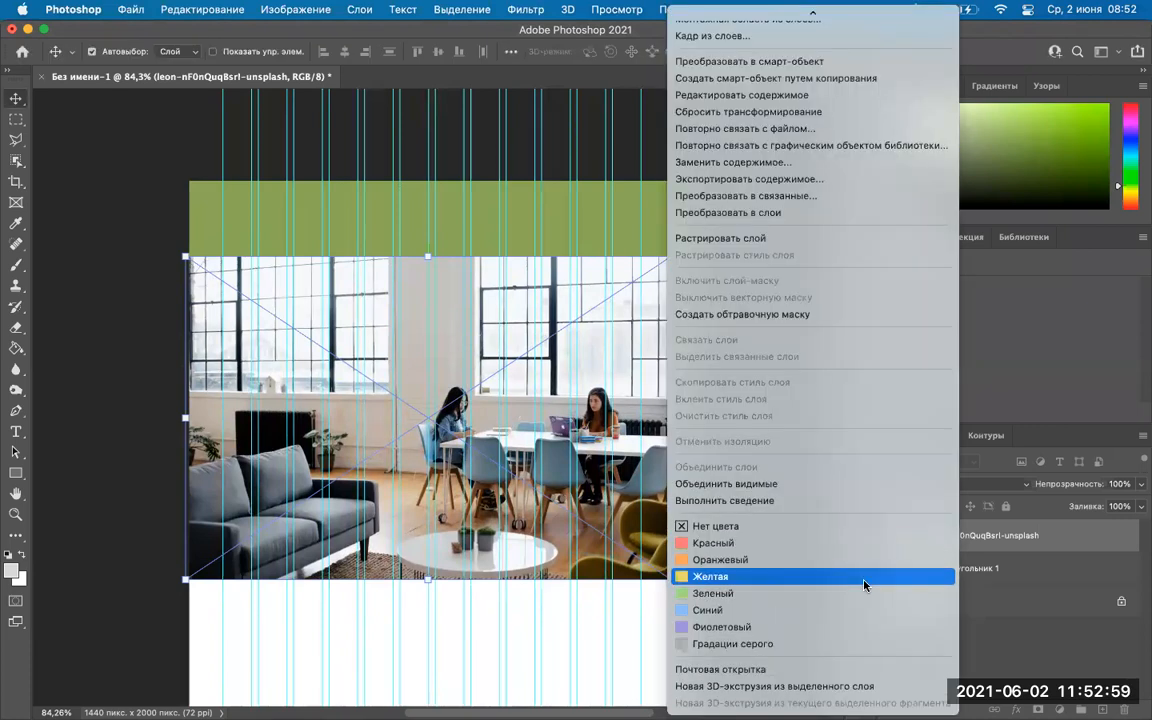
click(786, 316)
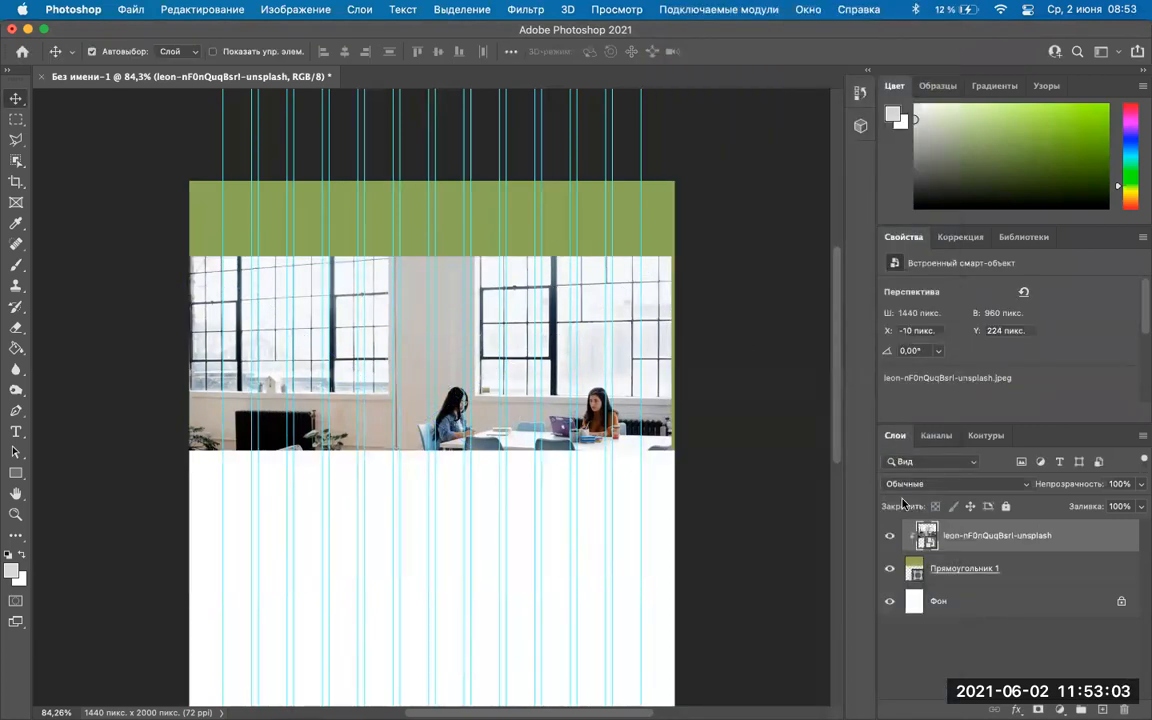
mouse_move(342, 712)
mouse_move(430, 705)
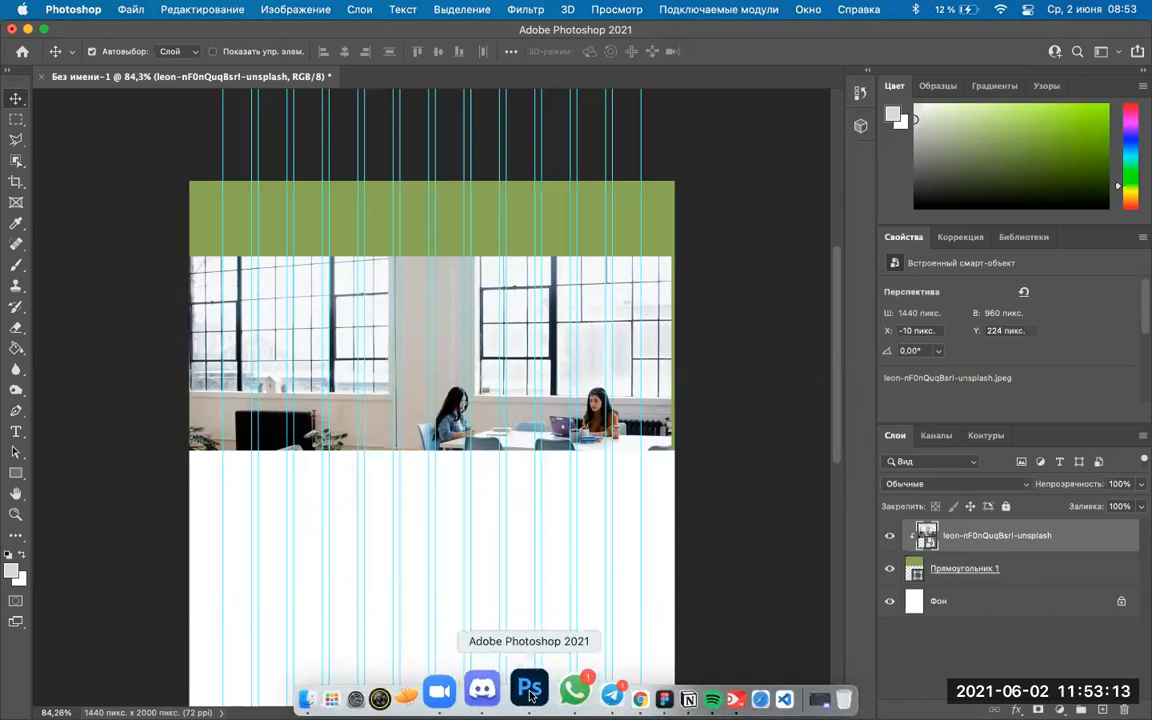
Open a blank Chrome tab, then move the photo to the canvas top-left to fill the header.
click(596, 690)
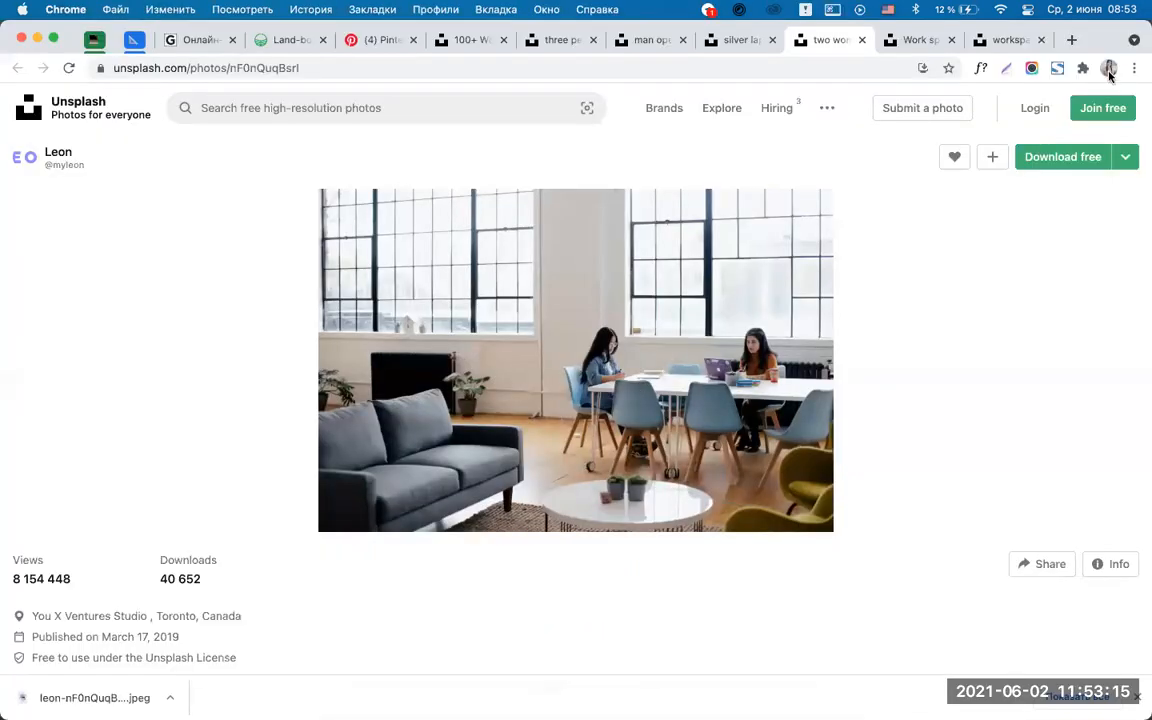
click(1073, 39)
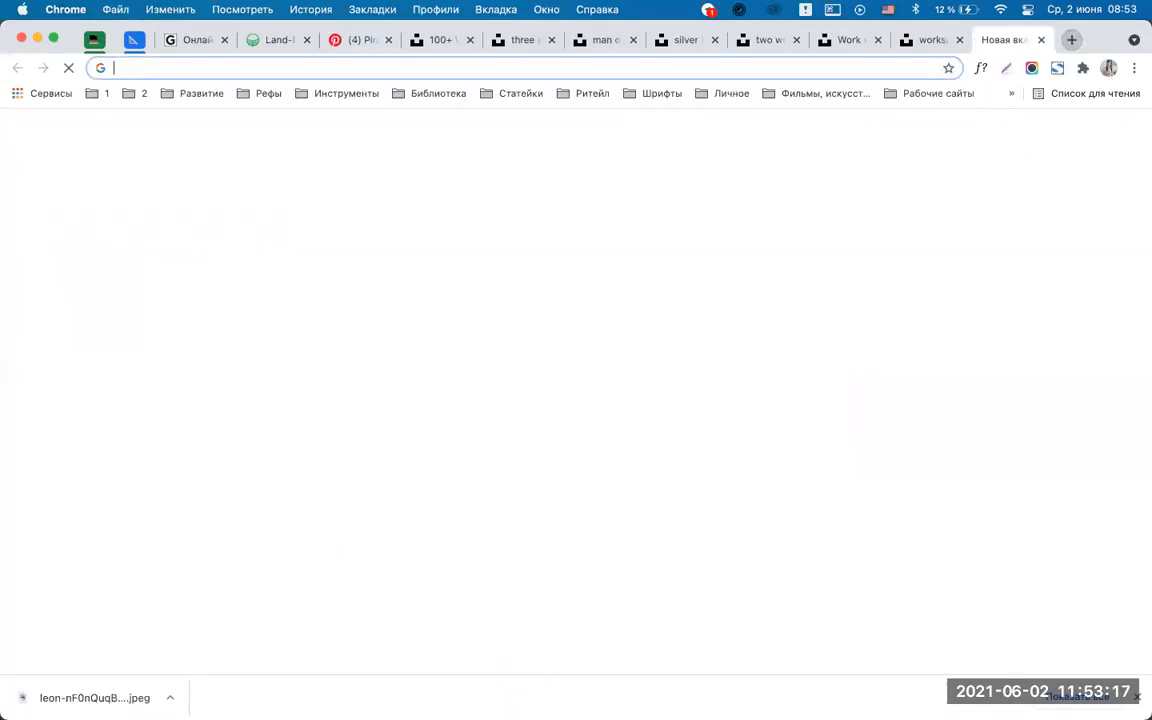
click(510, 690)
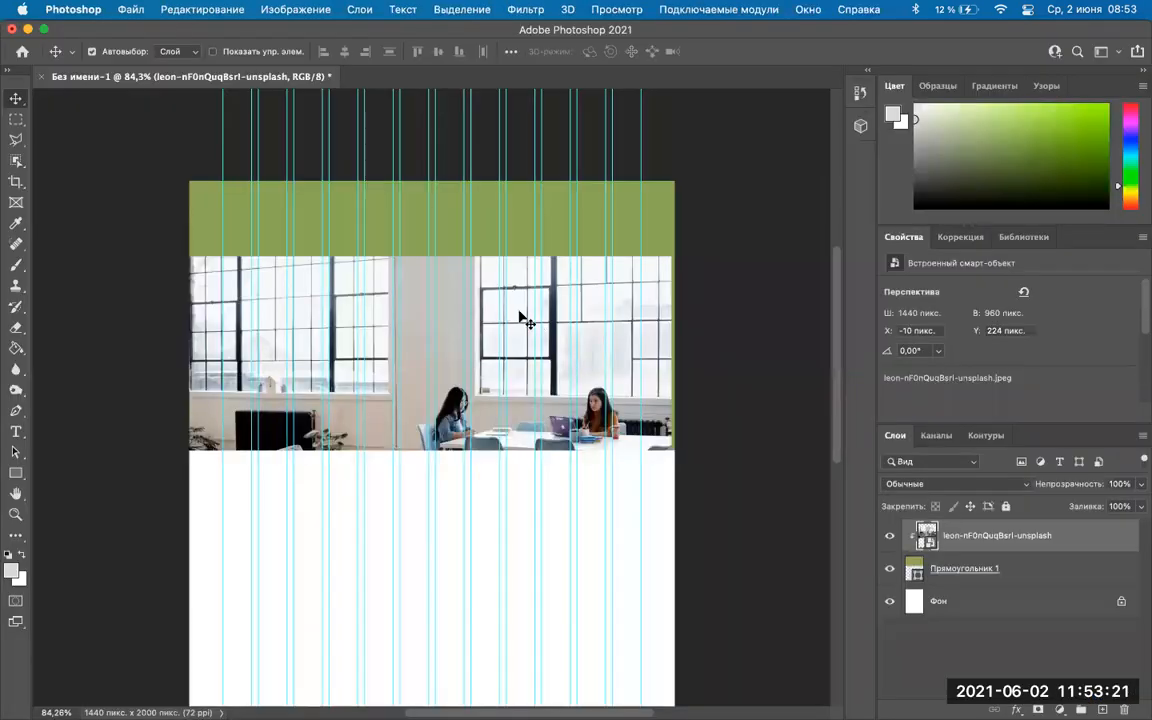
drag(518, 291, 522, 244)
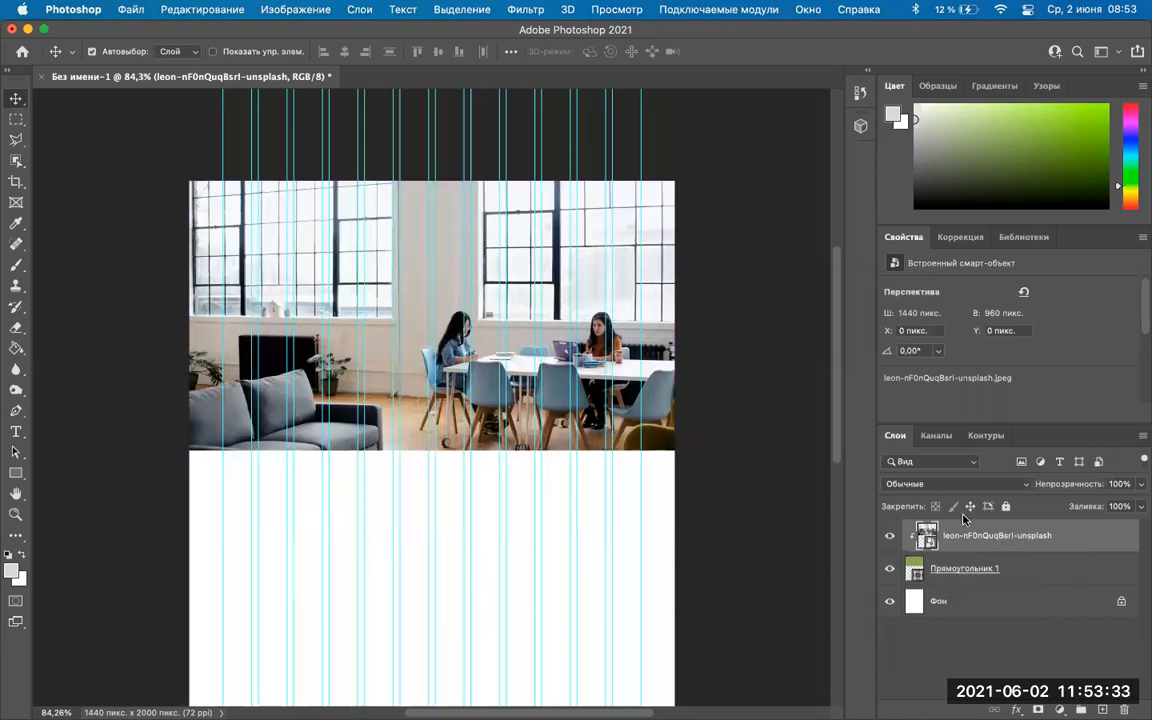
shift+click(967, 567)
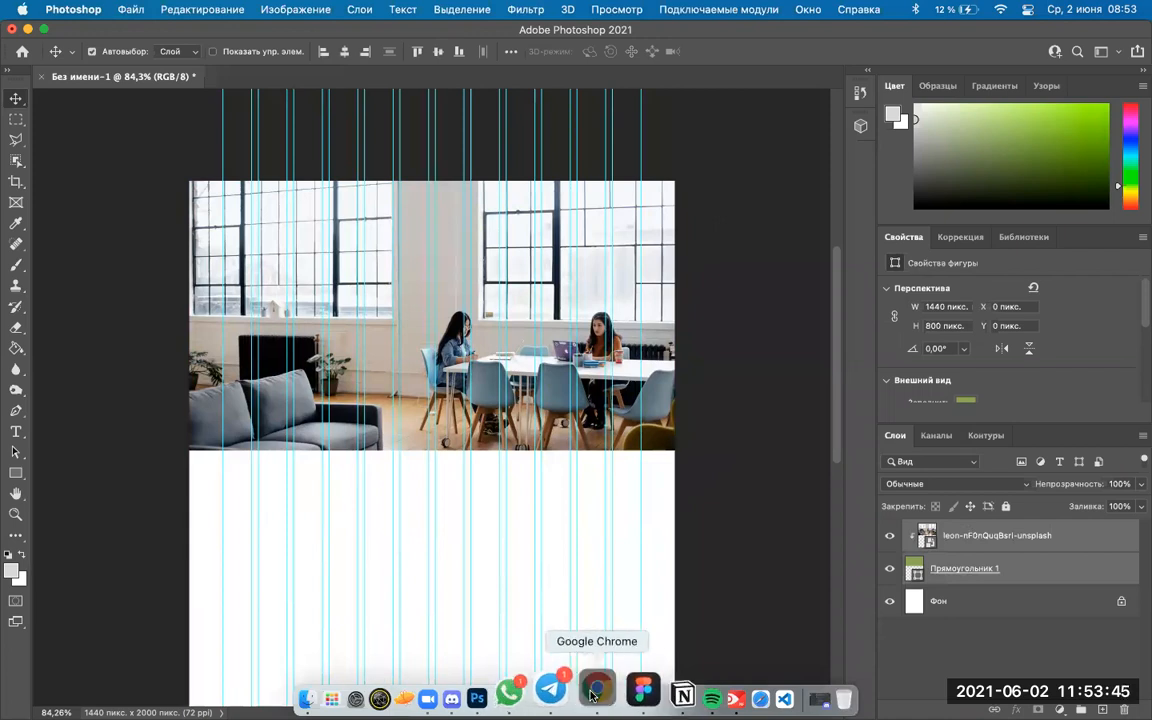
Search Google for 'горячие клавиши фотошоп' and show the image results.
click(596, 690)
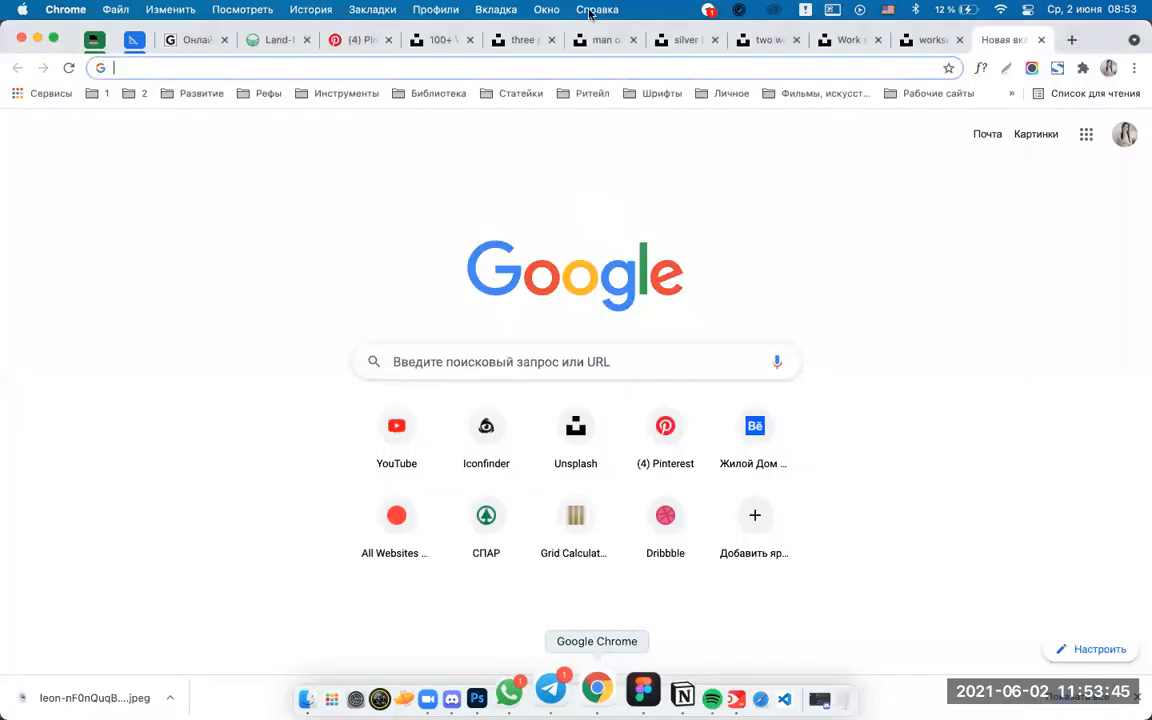
click(501, 68)
text(горяч)
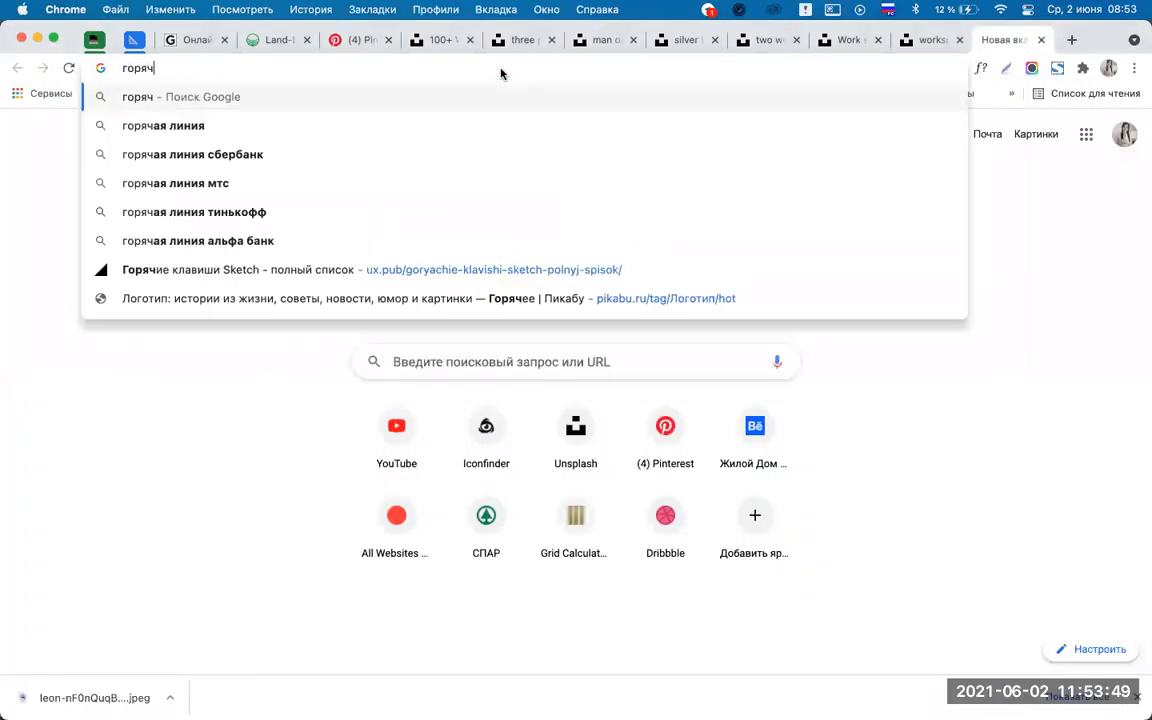
text(ие клаивиши)
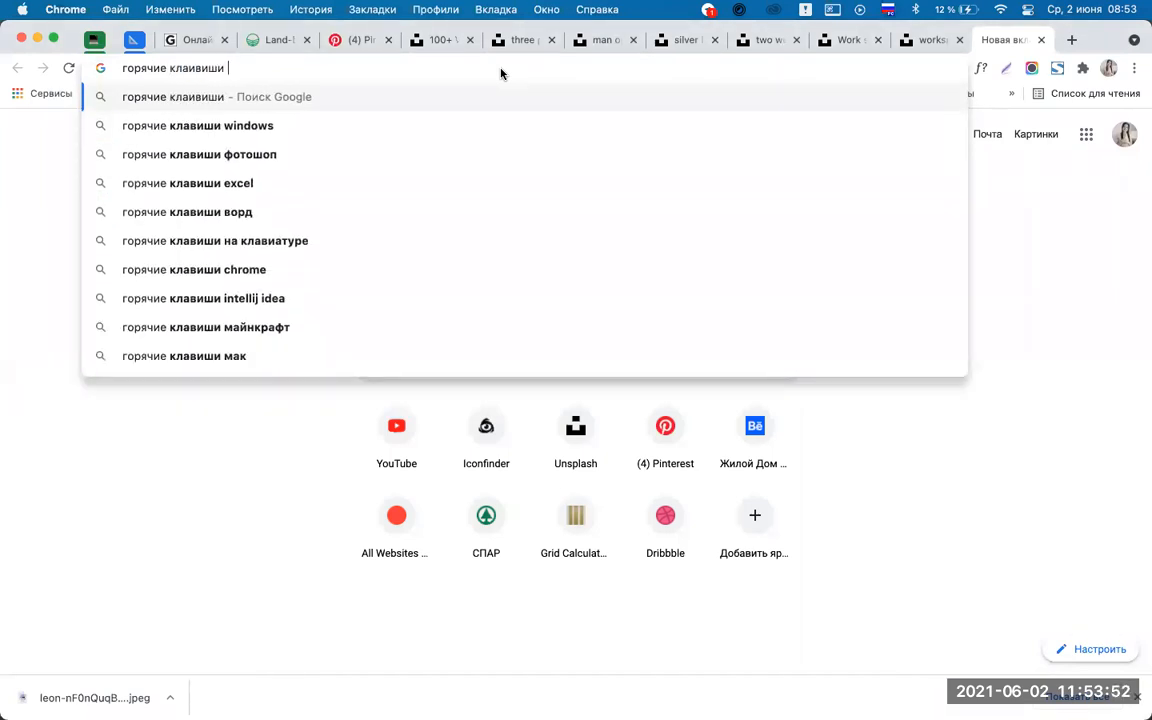
click(235, 163)
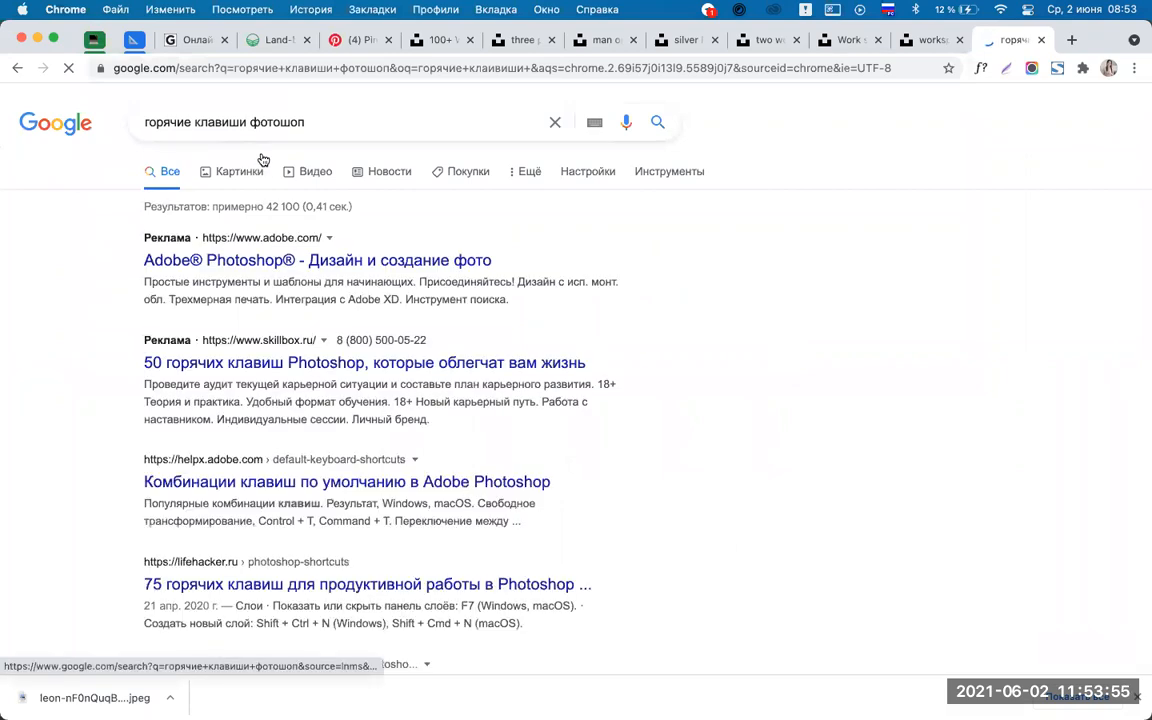
click(236, 171)
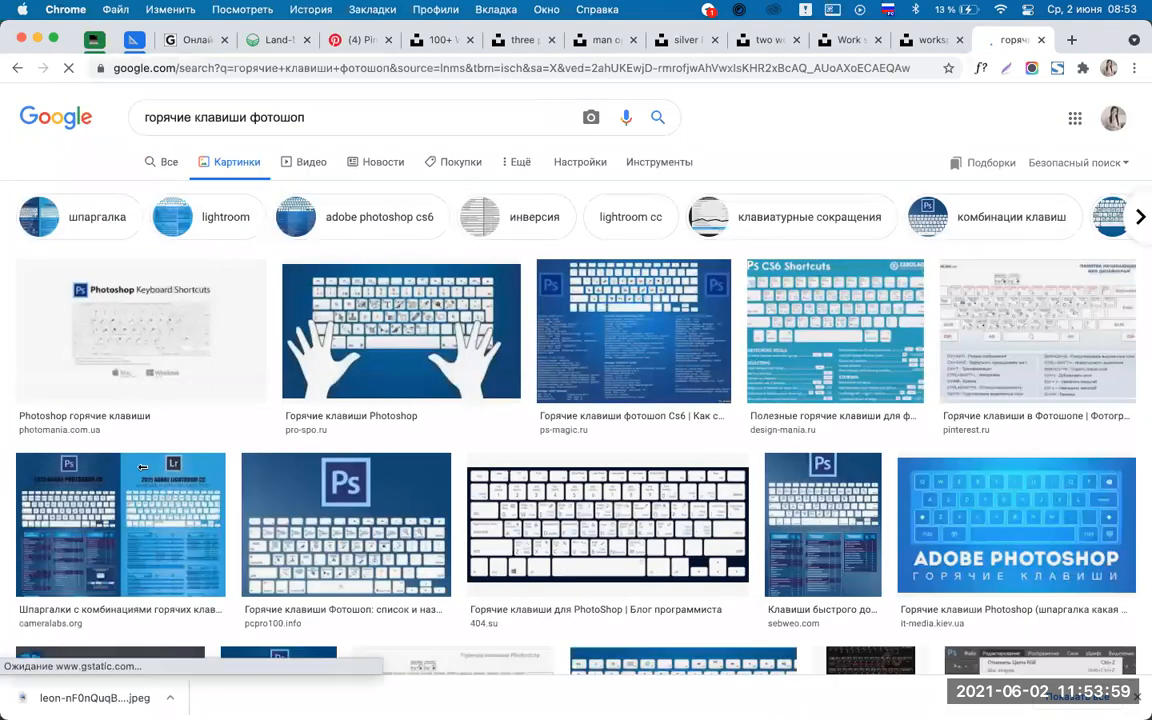
scroll(143, 467, down, 15)
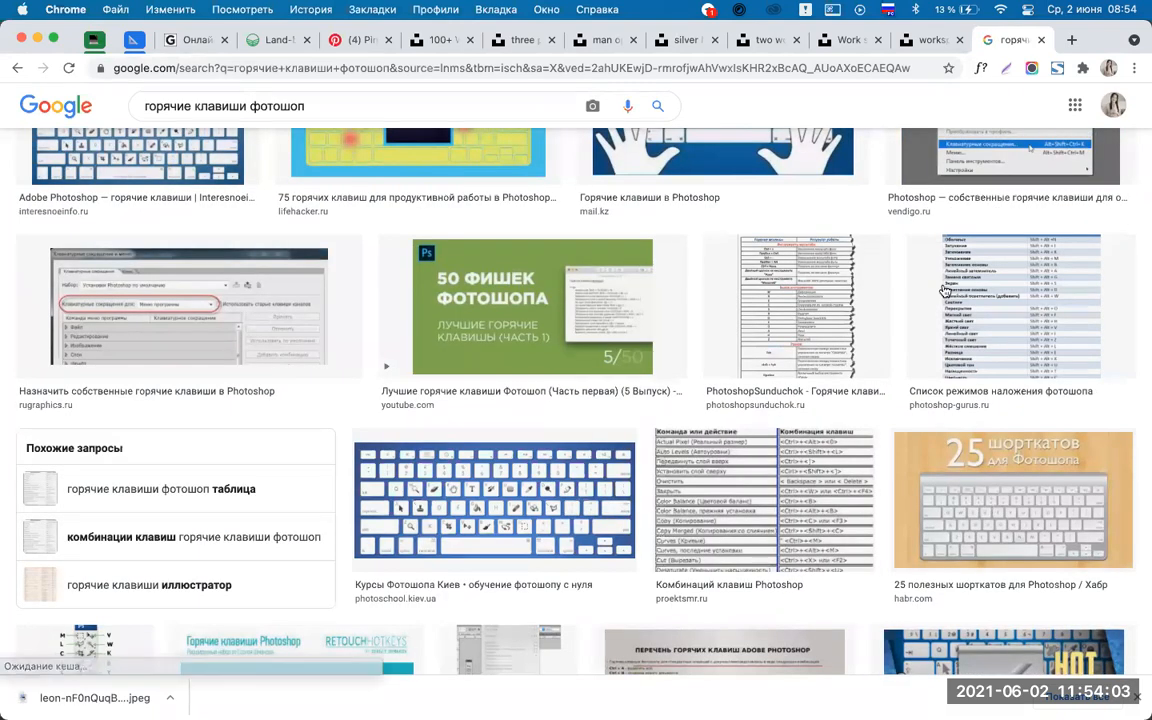
Open the blend-mode shortcut image and a Photoshop shortcut table in new tabs to view them.
super+click(974, 297)
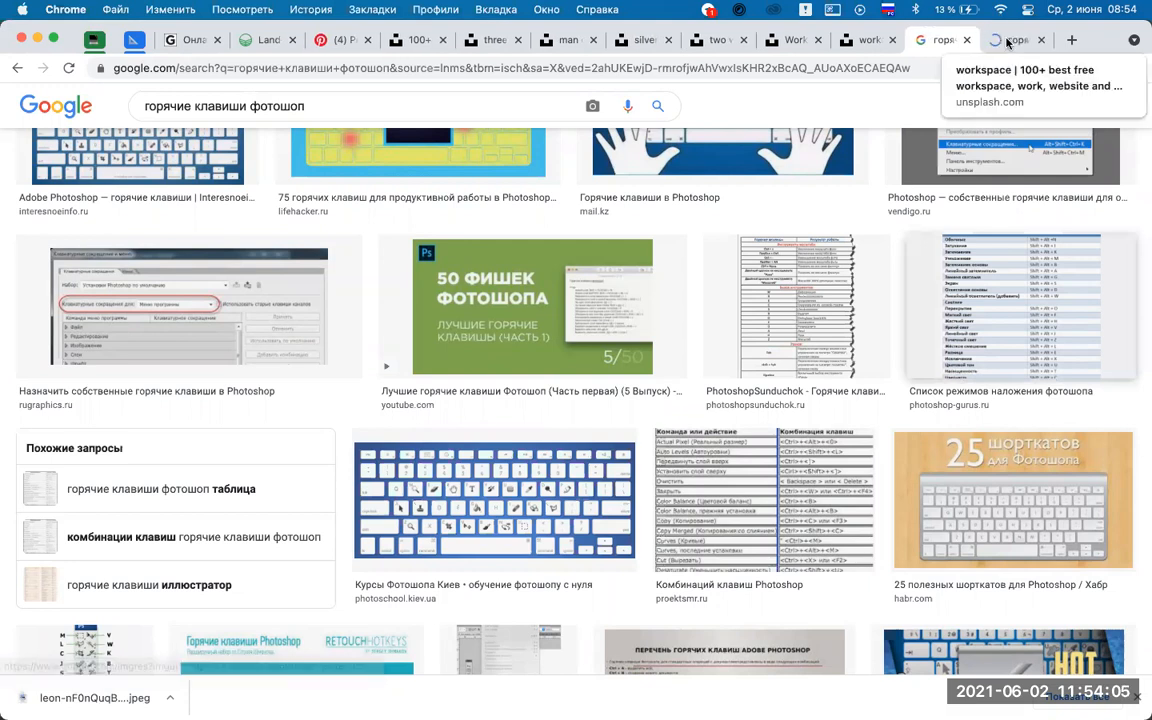
click(1009, 42)
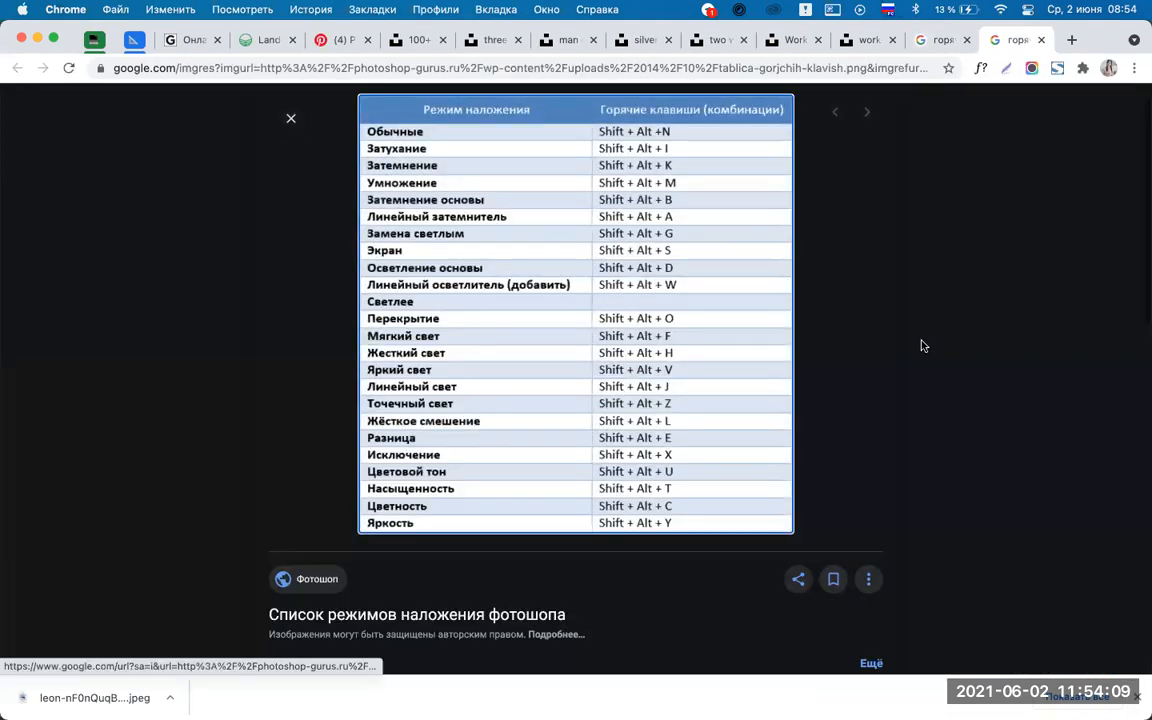
click(933, 45)
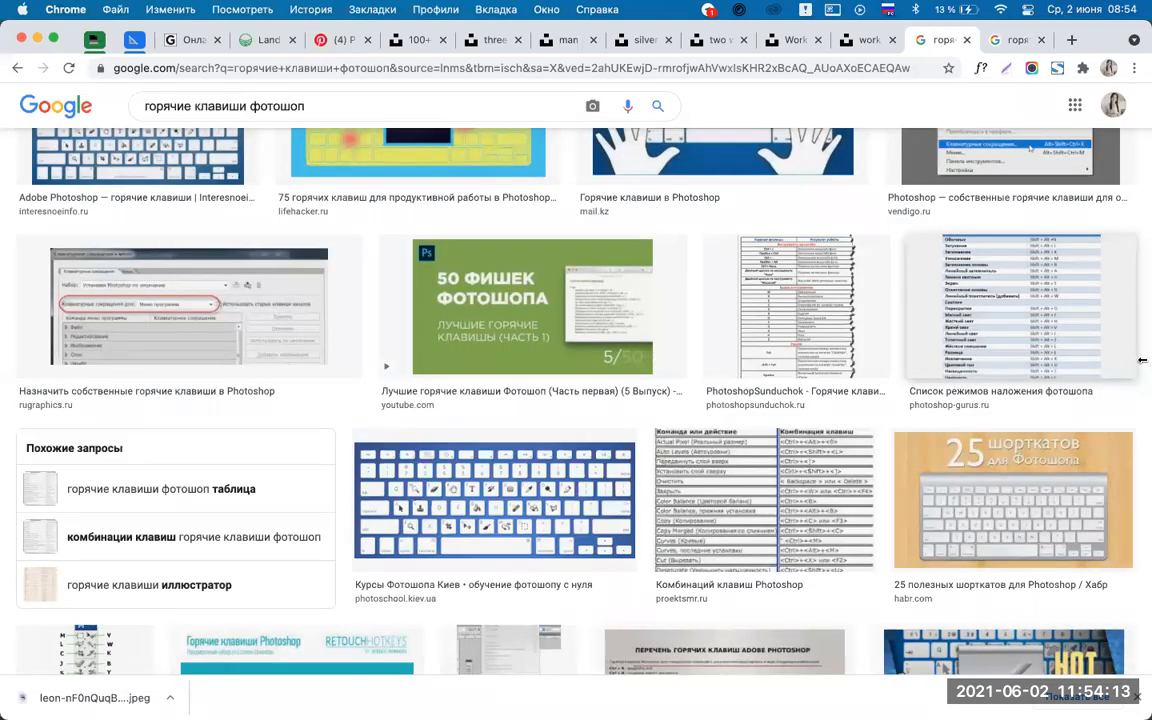
super+click(760, 504)
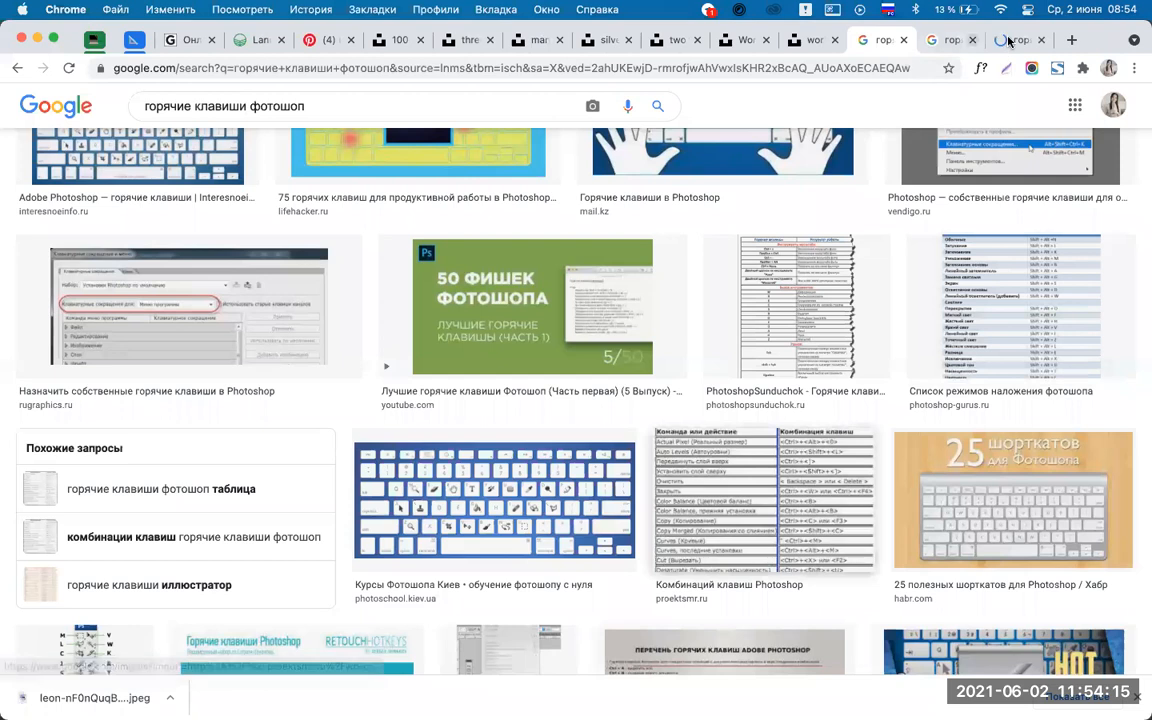
click(1010, 40)
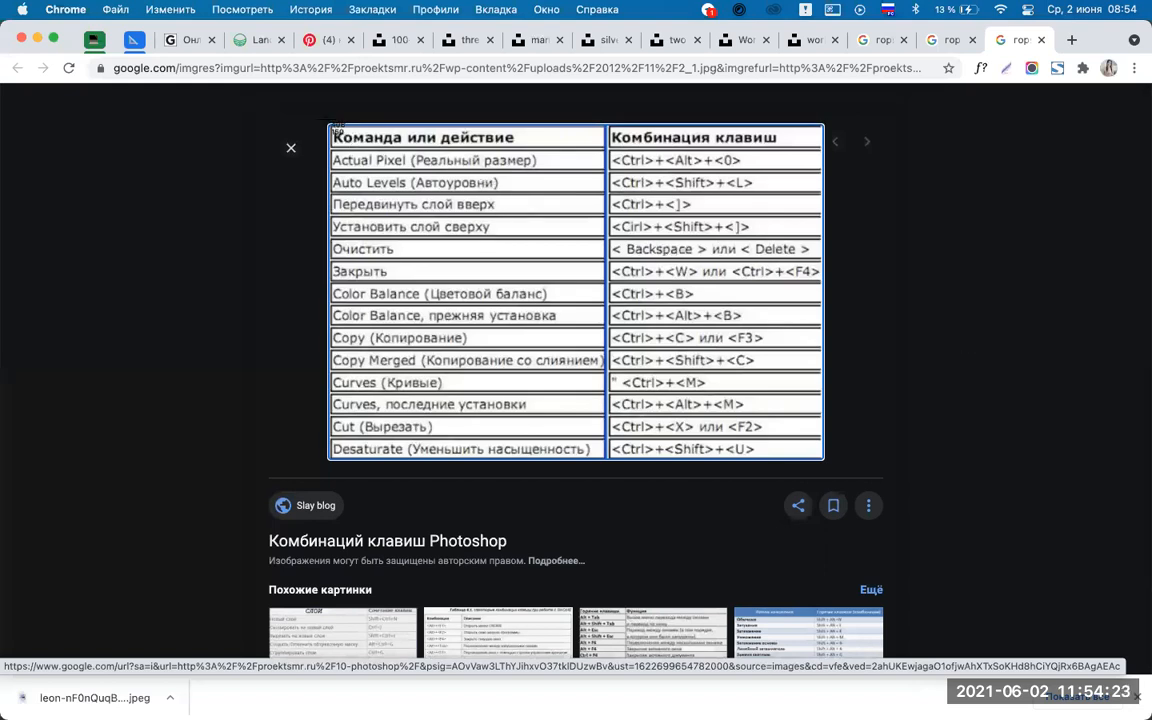
drag(835, 490, 833, 470)
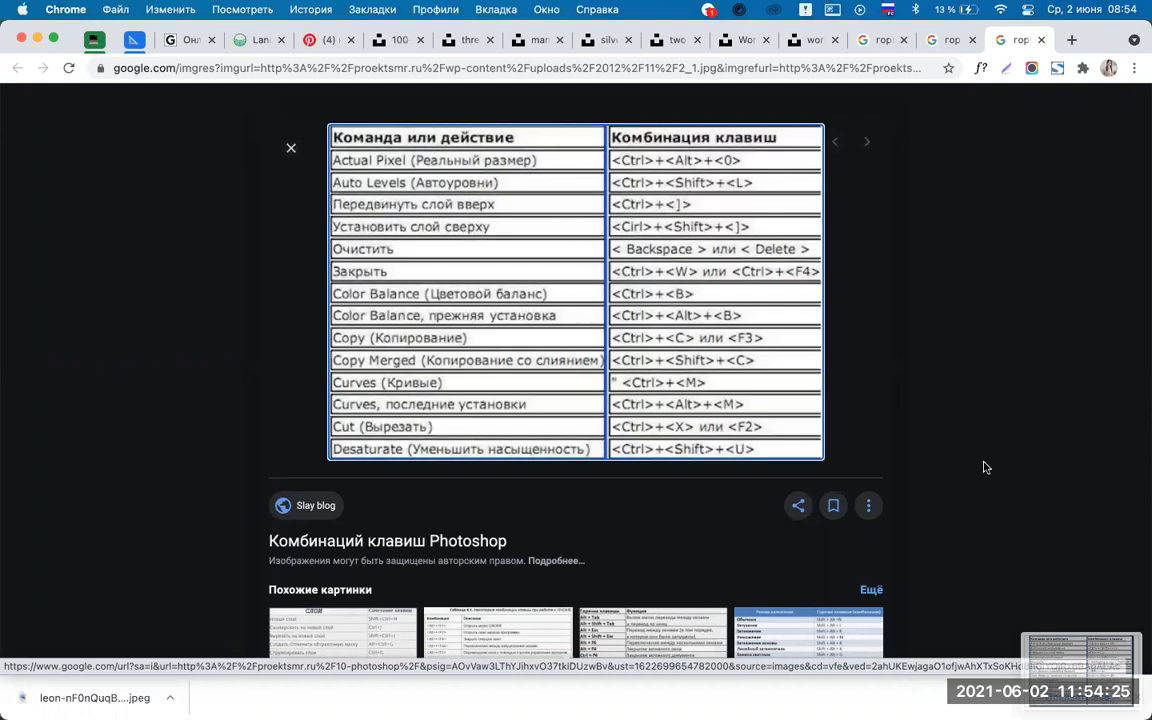
scroll(985, 467, down, 1)
scroll(985, 467, down, 5)
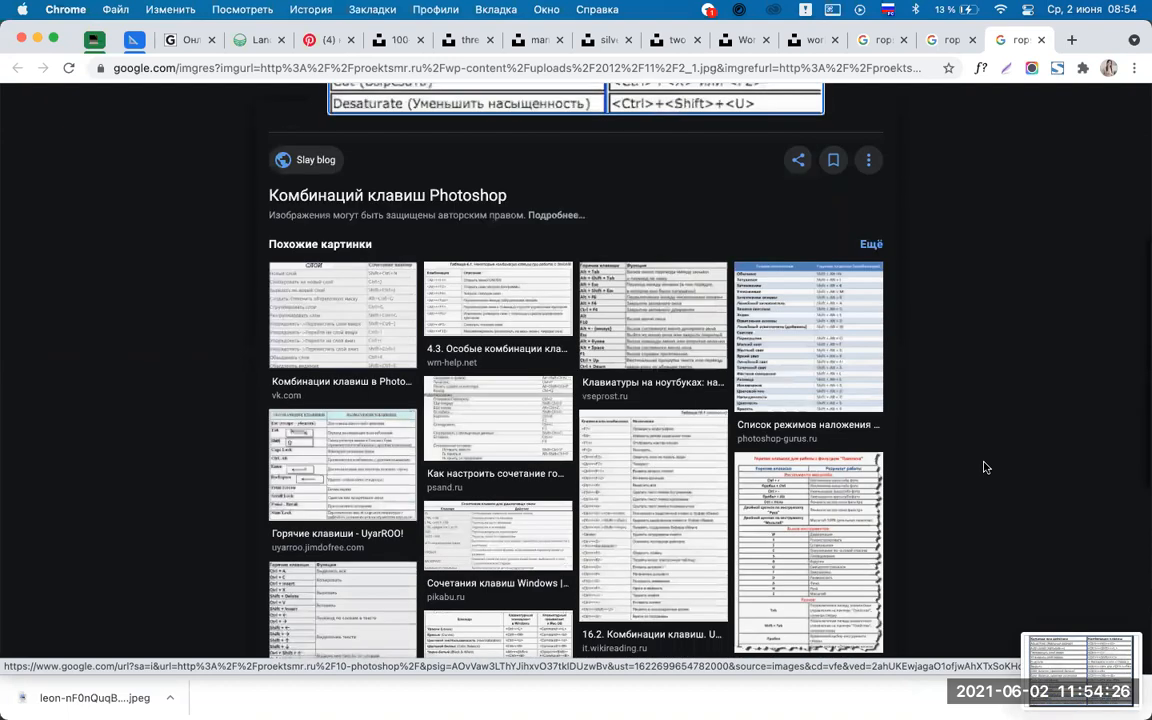
click(943, 42)
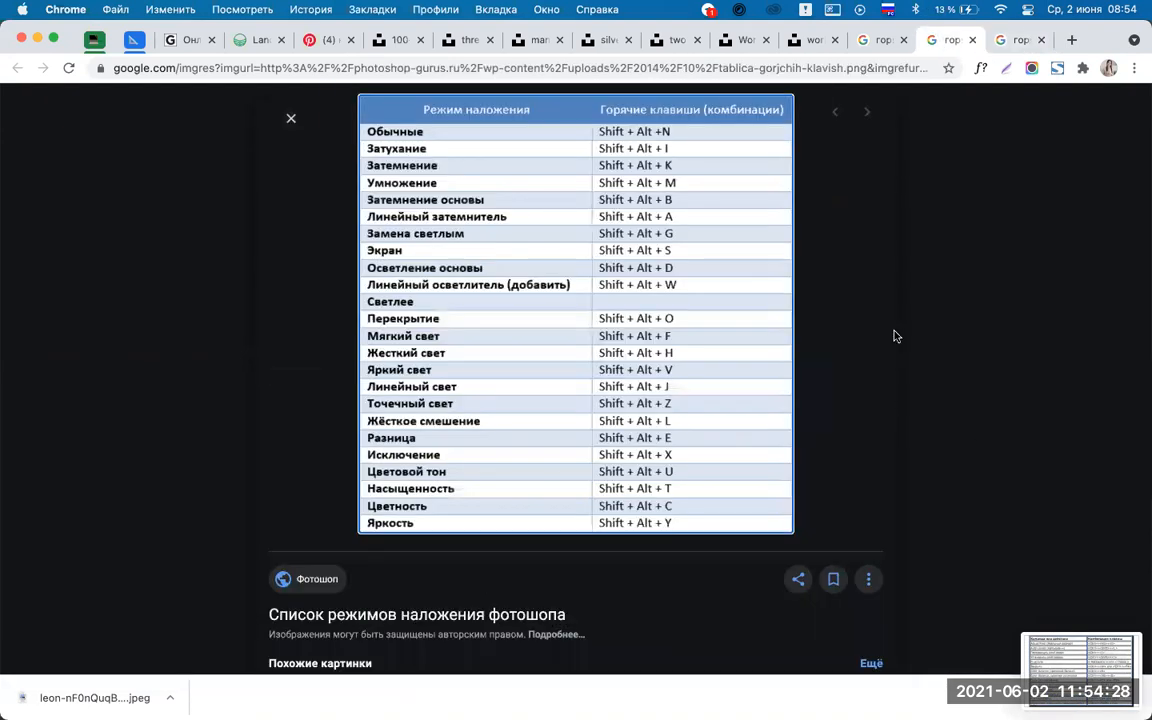
click(870, 43)
Preview the 404.su Photoshop hotkey keyboard chart from the image results.
scroll(1142, 438, down, 10)
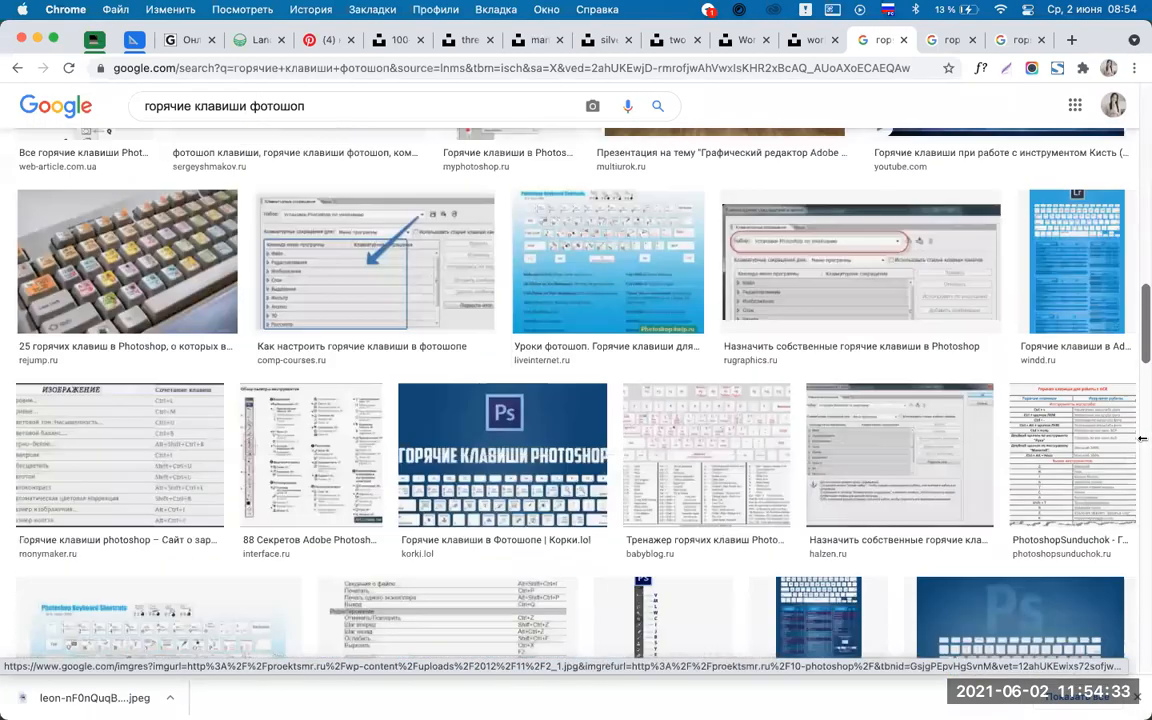
scroll(1142, 438, up, 6)
scroll(1142, 438, up, 5)
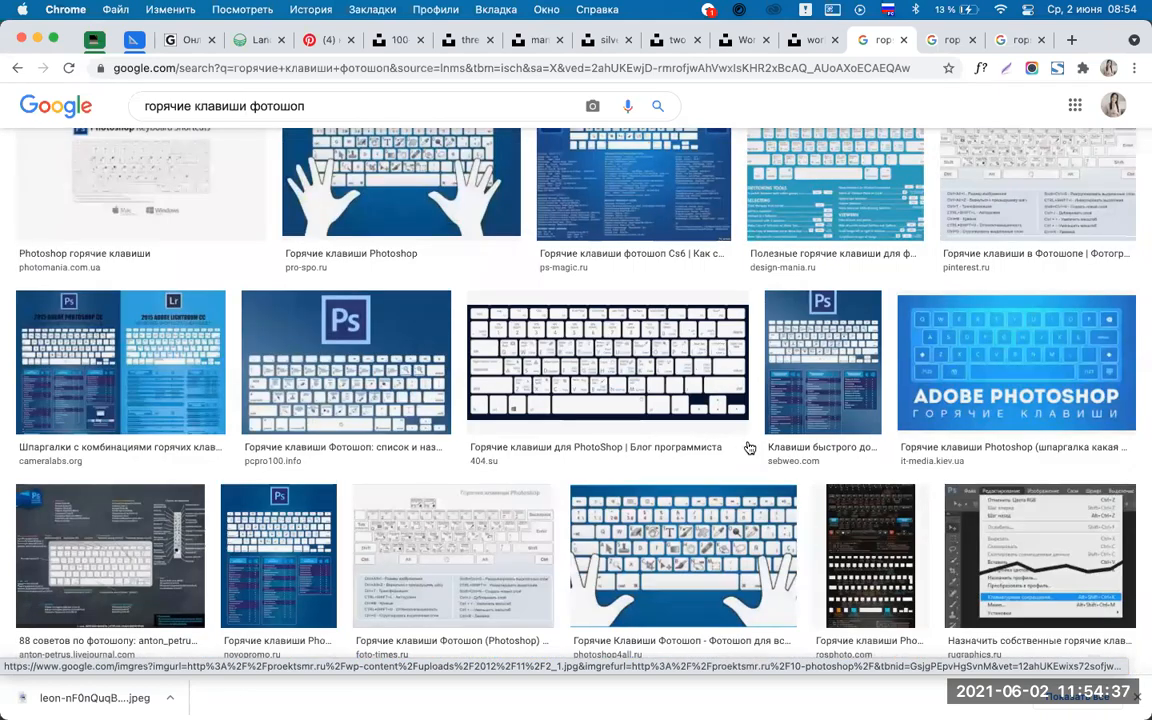
click(573, 335)
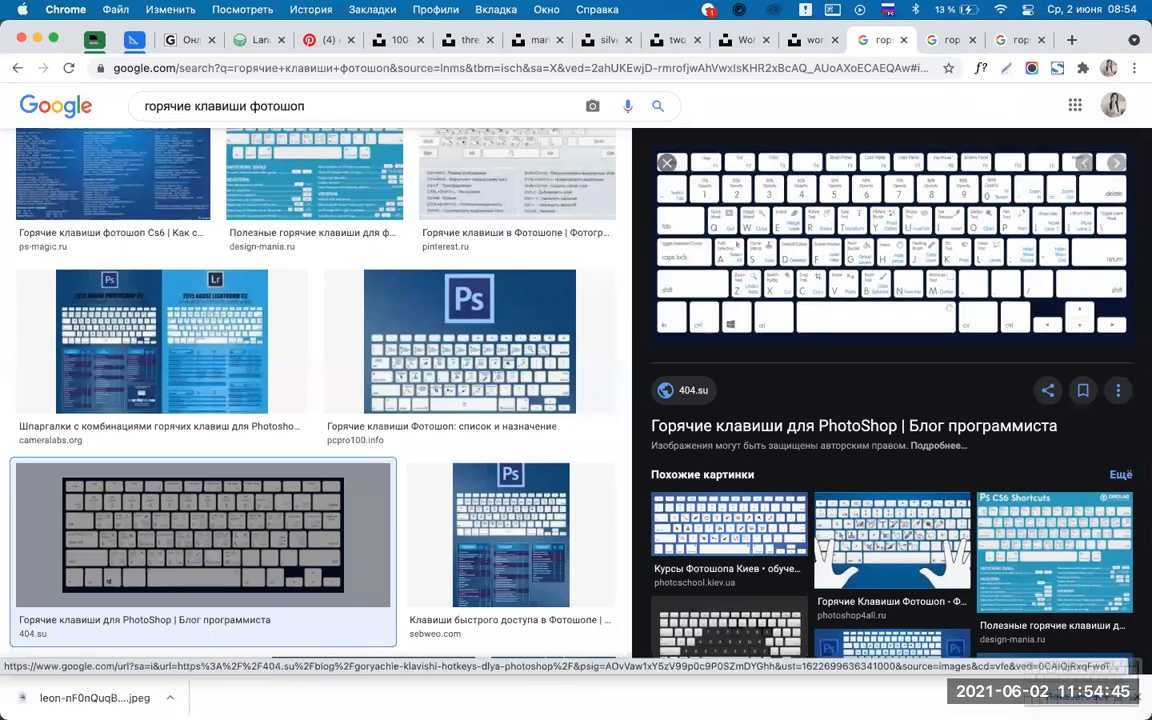
mouse_move(530, 692)
click(619, 690)
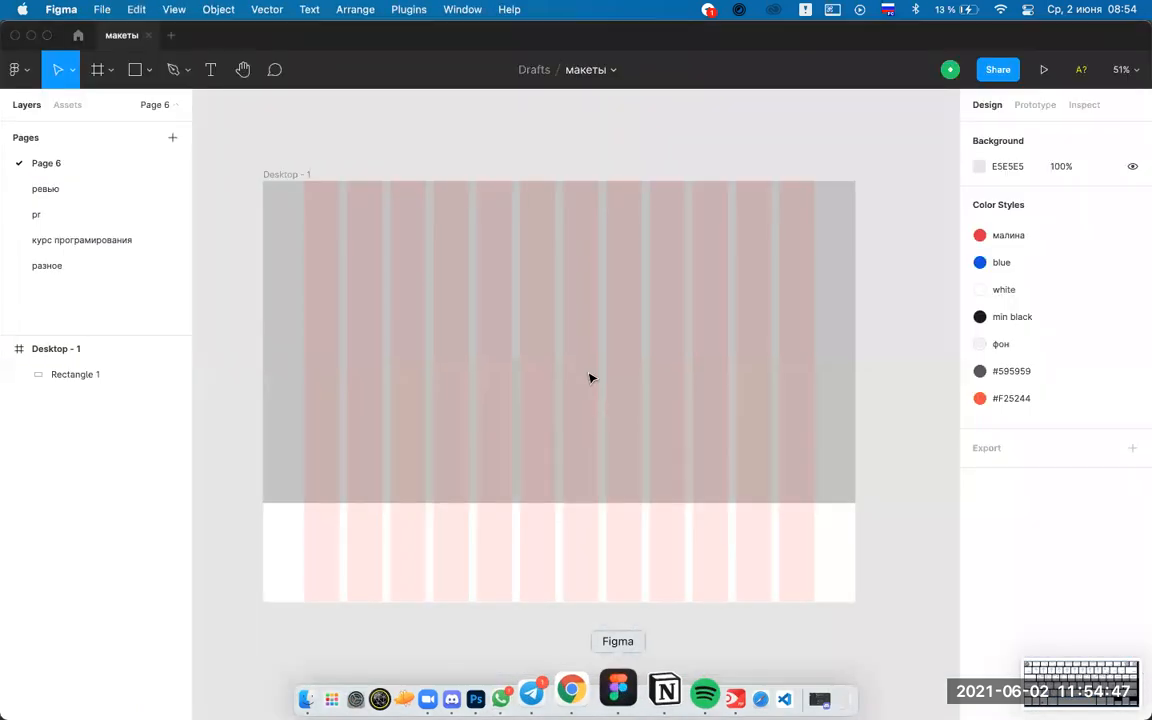
scroll(695, 407, down, 6)
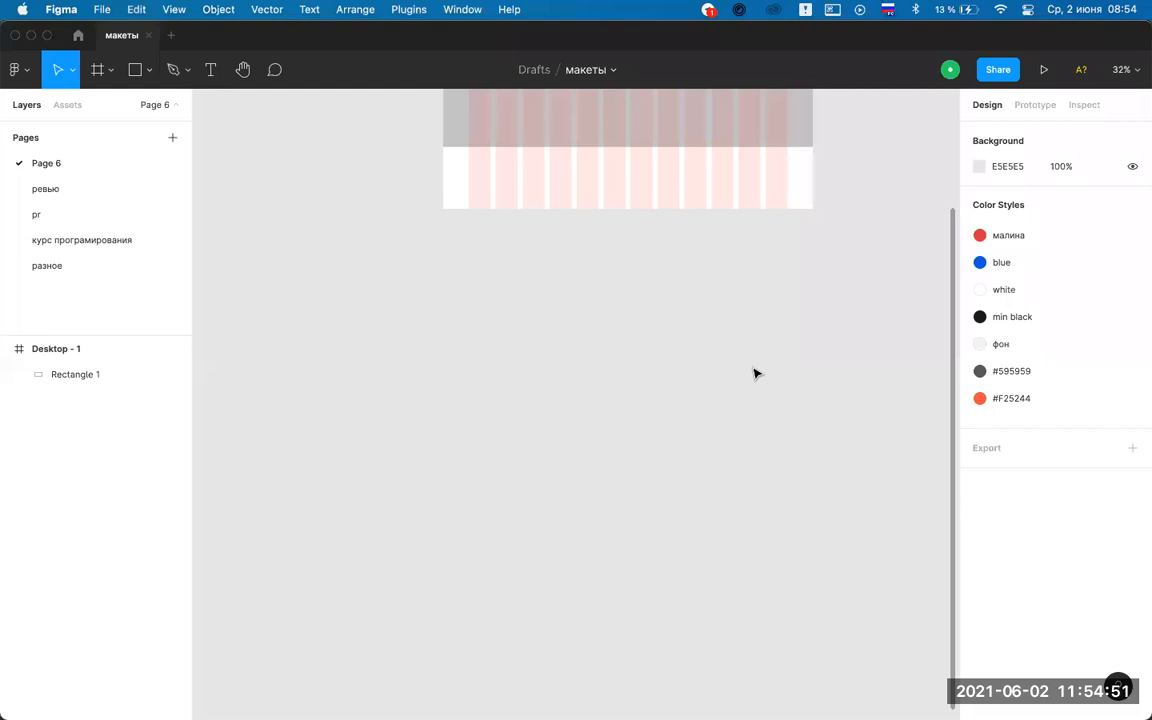
key(super+v)
drag(671, 424, 884, 577)
click(807, 303)
scroll(807, 303, down, 2)
scroll(807, 303, right, 2)
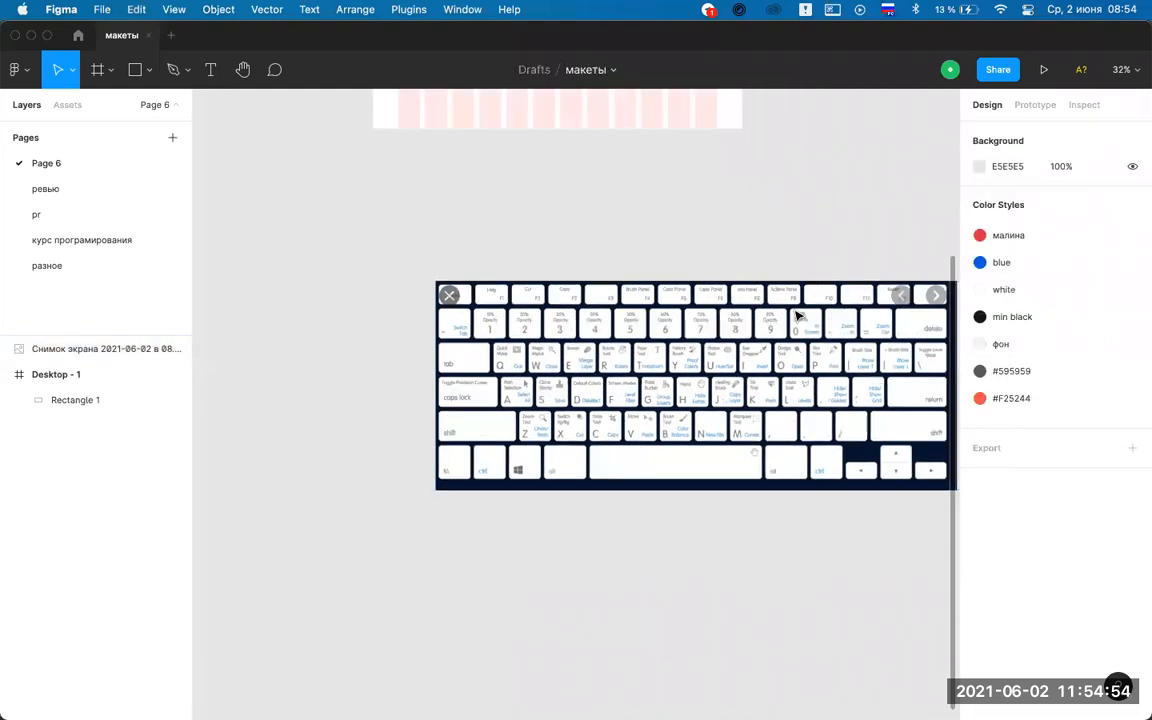
click(686, 345)
scroll(560, 330, up, 3)
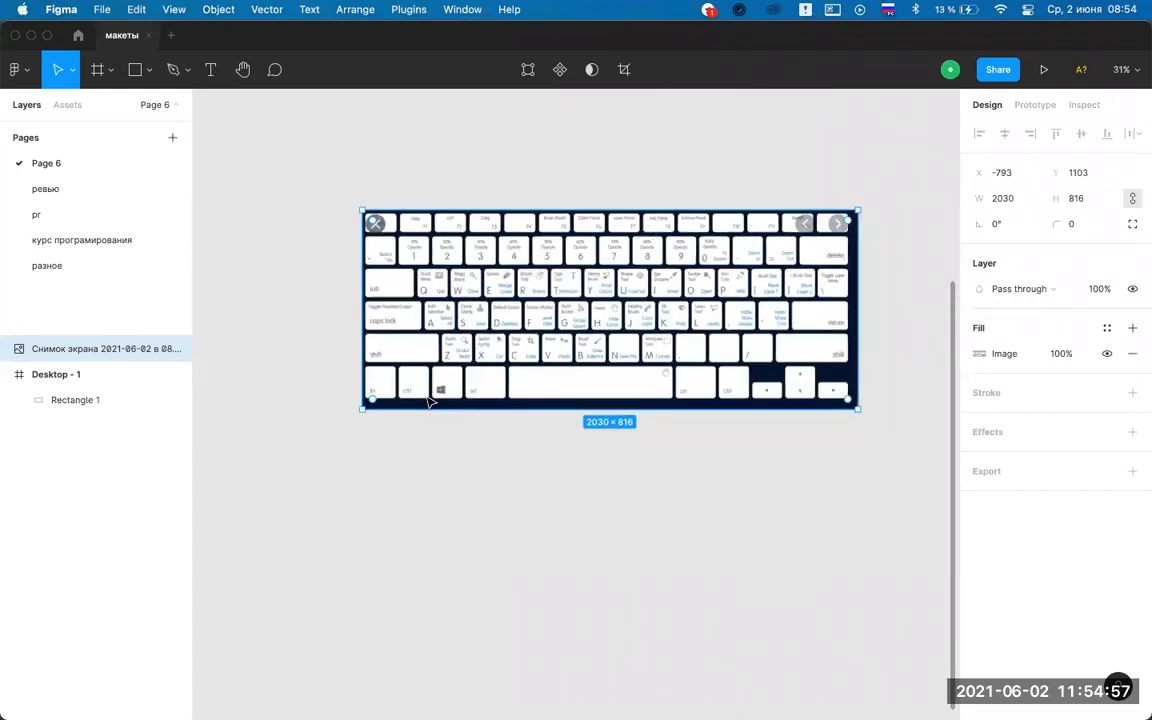
scroll(417, 404, up, 3)
drag(390, 455, 435, 347)
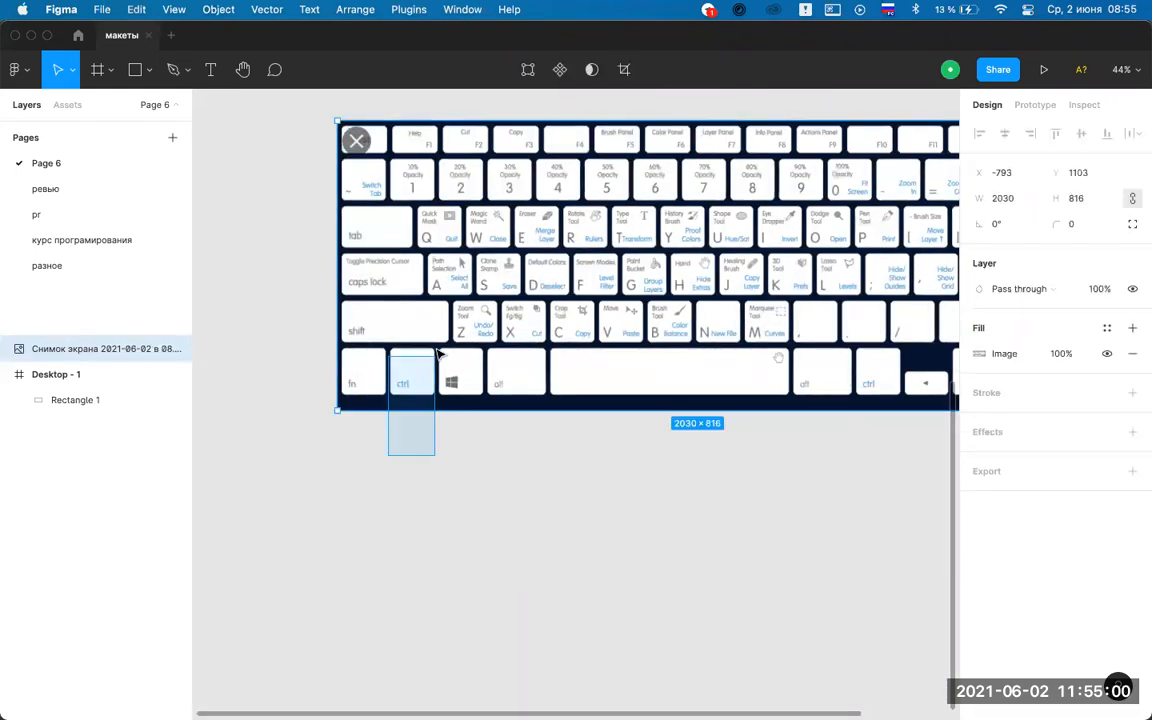
click(465, 528)
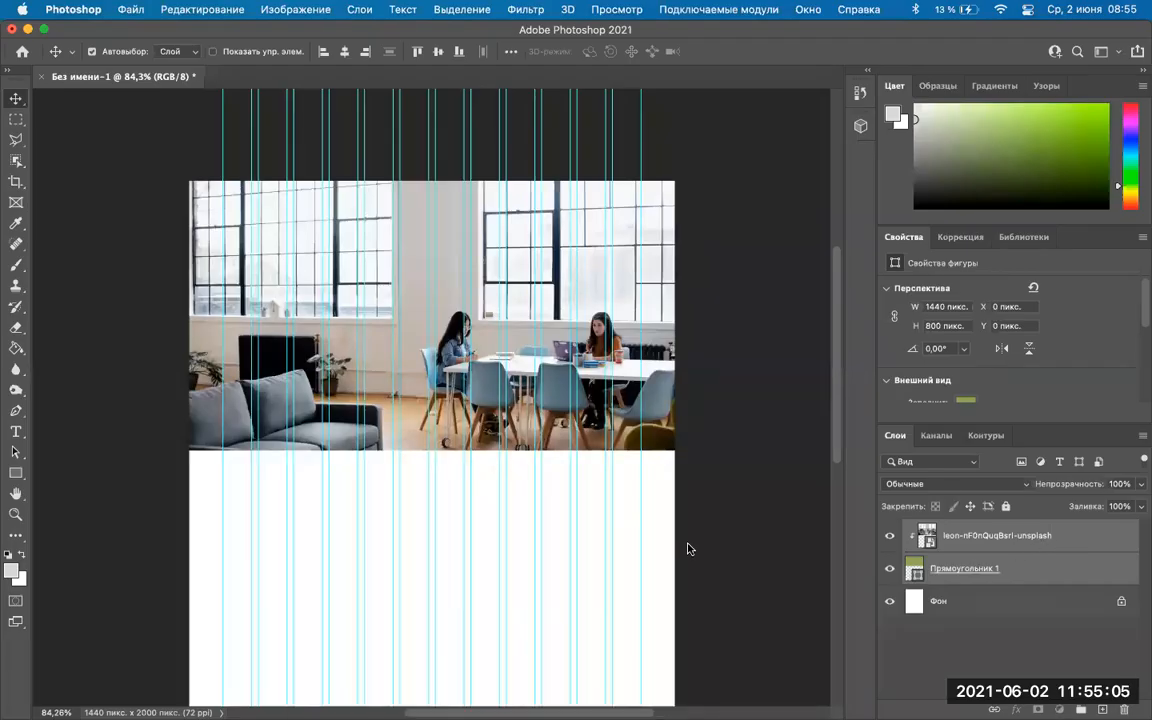
Select Прямоугольник 1 and the leon-…-unsplash layer and merge them with Cmd+E.
click(622, 494)
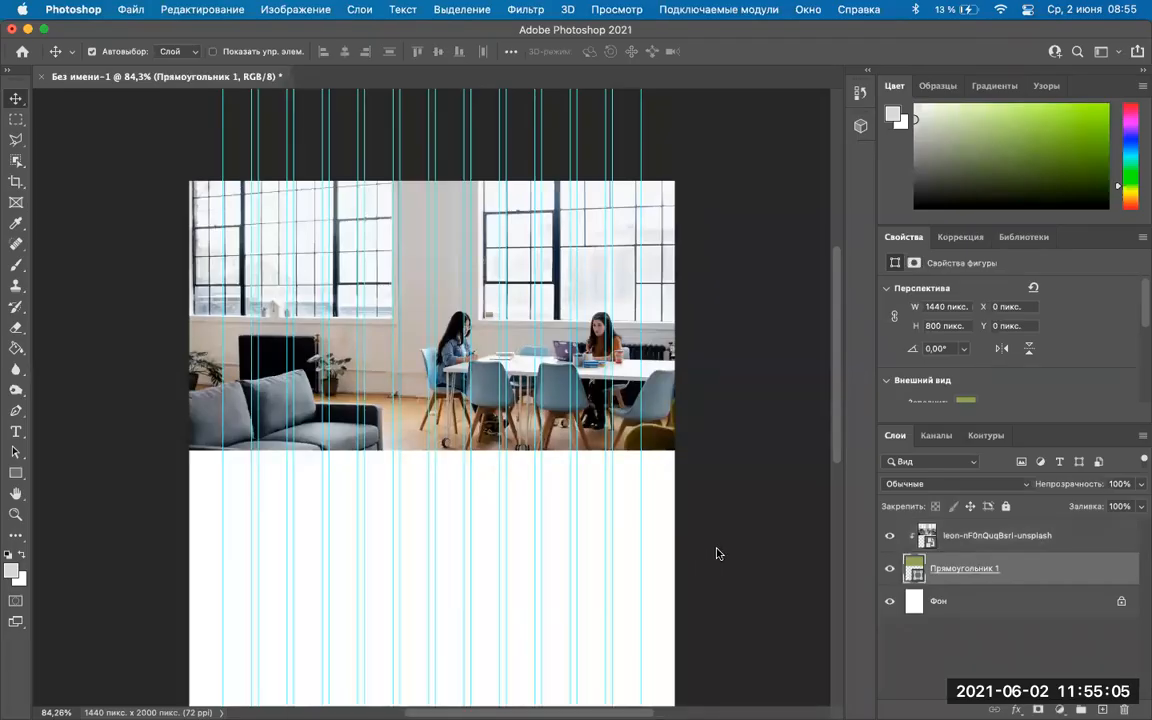
shift+click(984, 545)
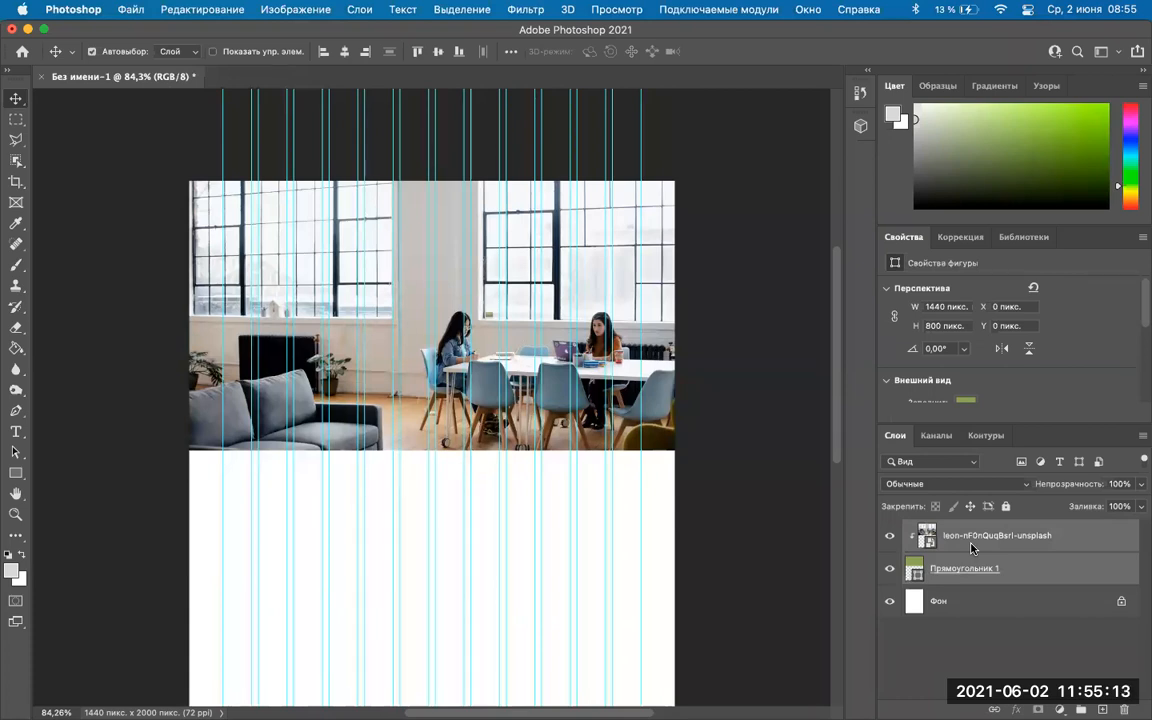
click(971, 548)
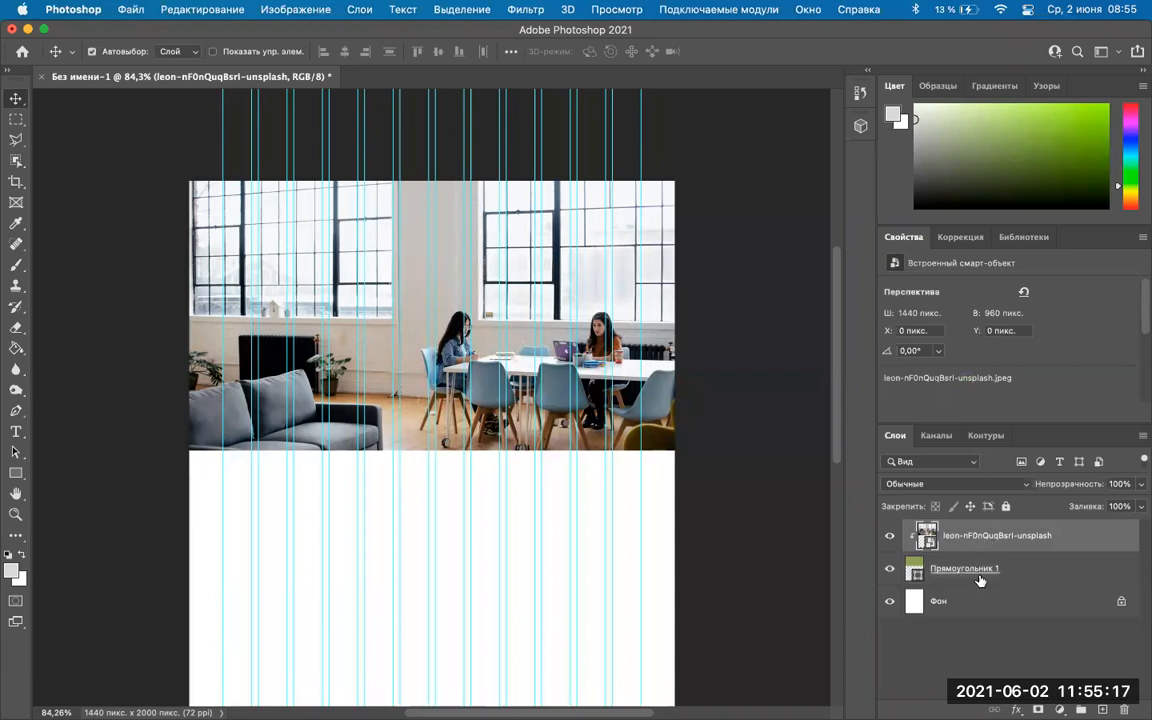
click(967, 574)
shift+click(1008, 537)
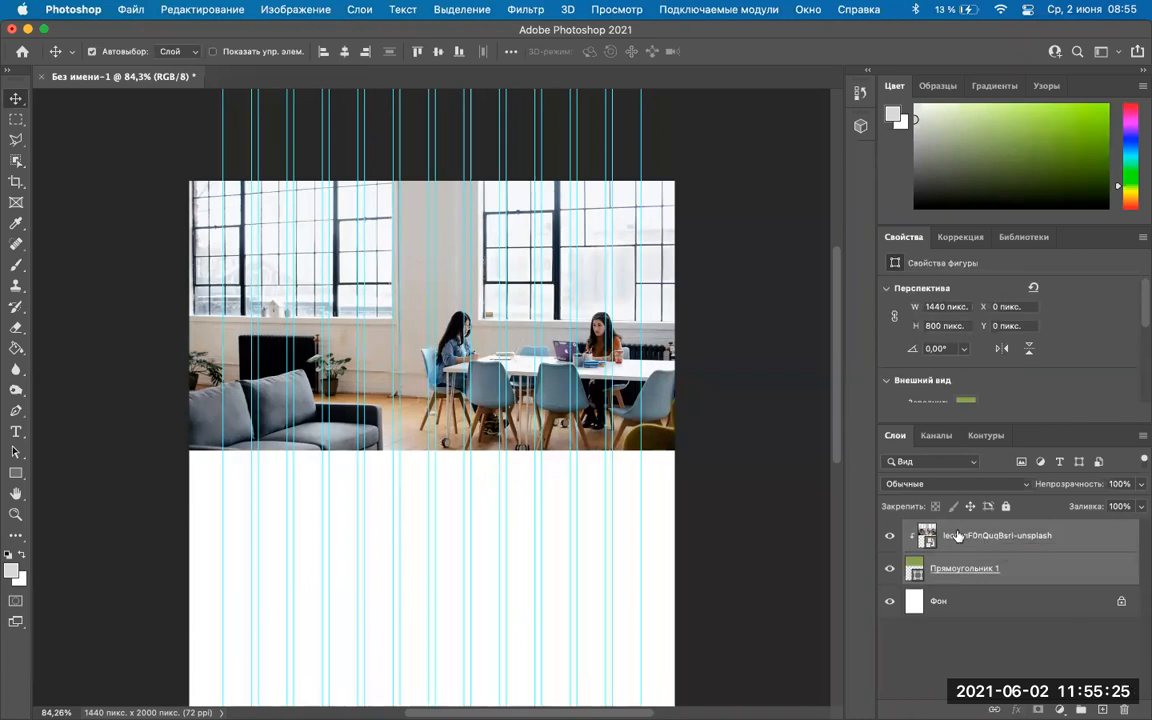
key(super+e)
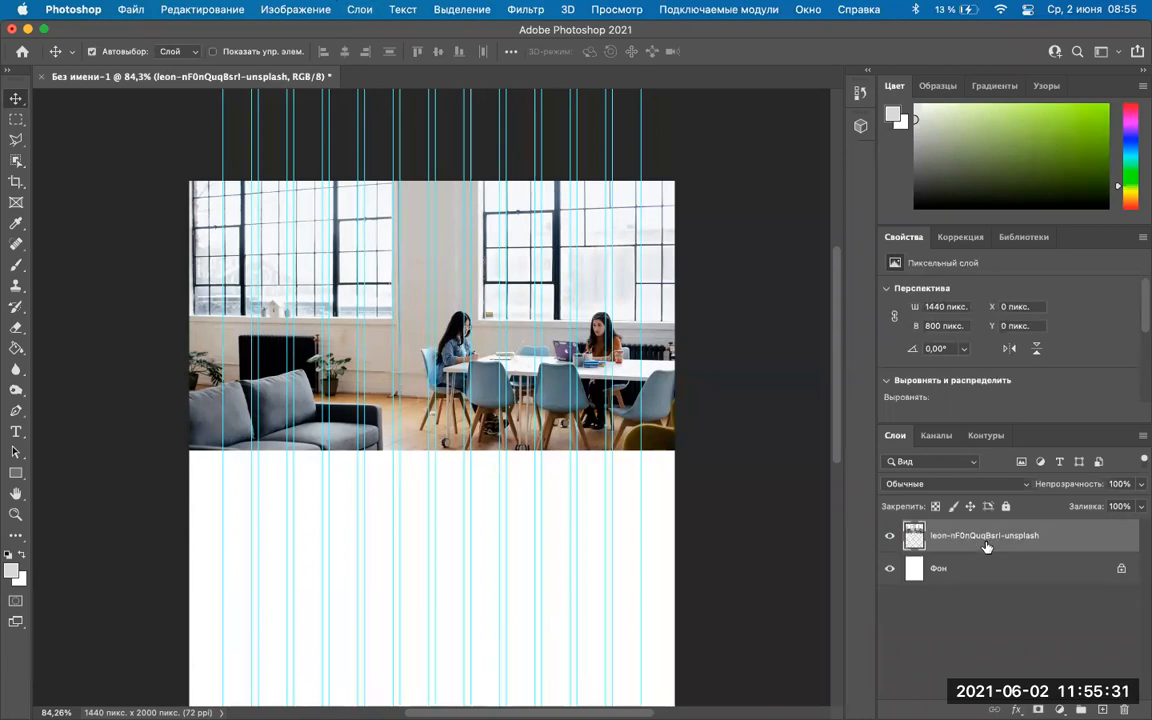
click(918, 628)
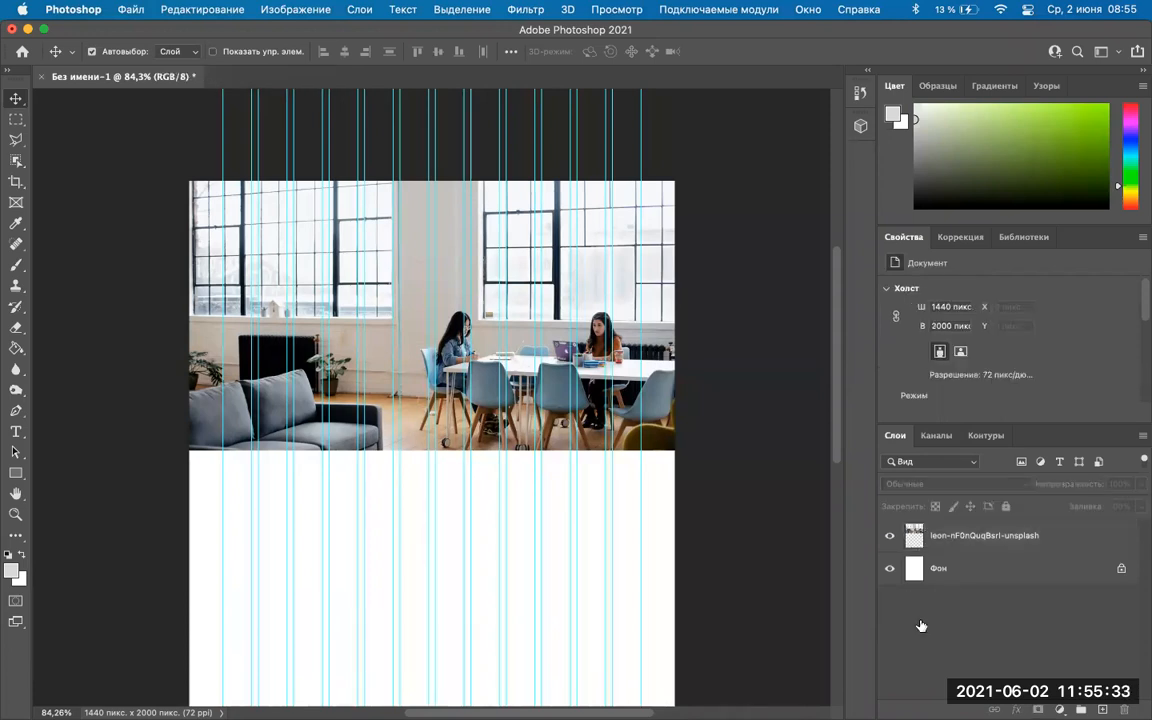
click(951, 536)
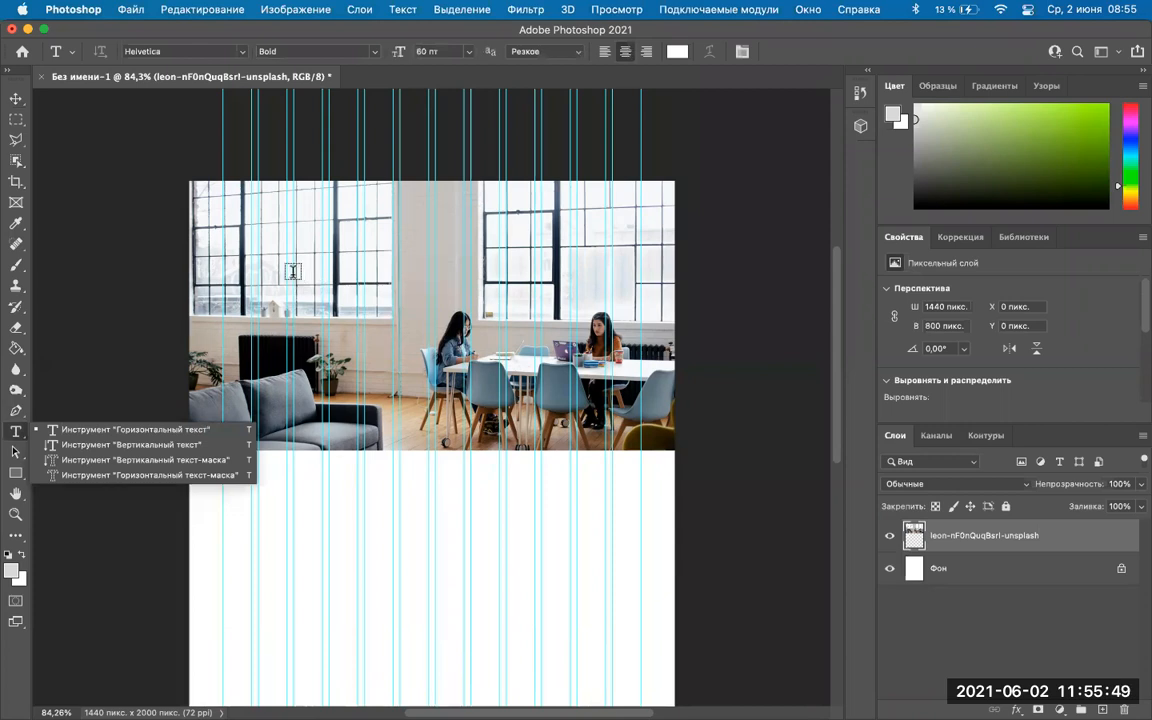
Drag a text box over the header centre, filling it with Helvetica Bold 60 pt Lorem ipsum.
click(293, 271)
drag(293, 273, 571, 392)
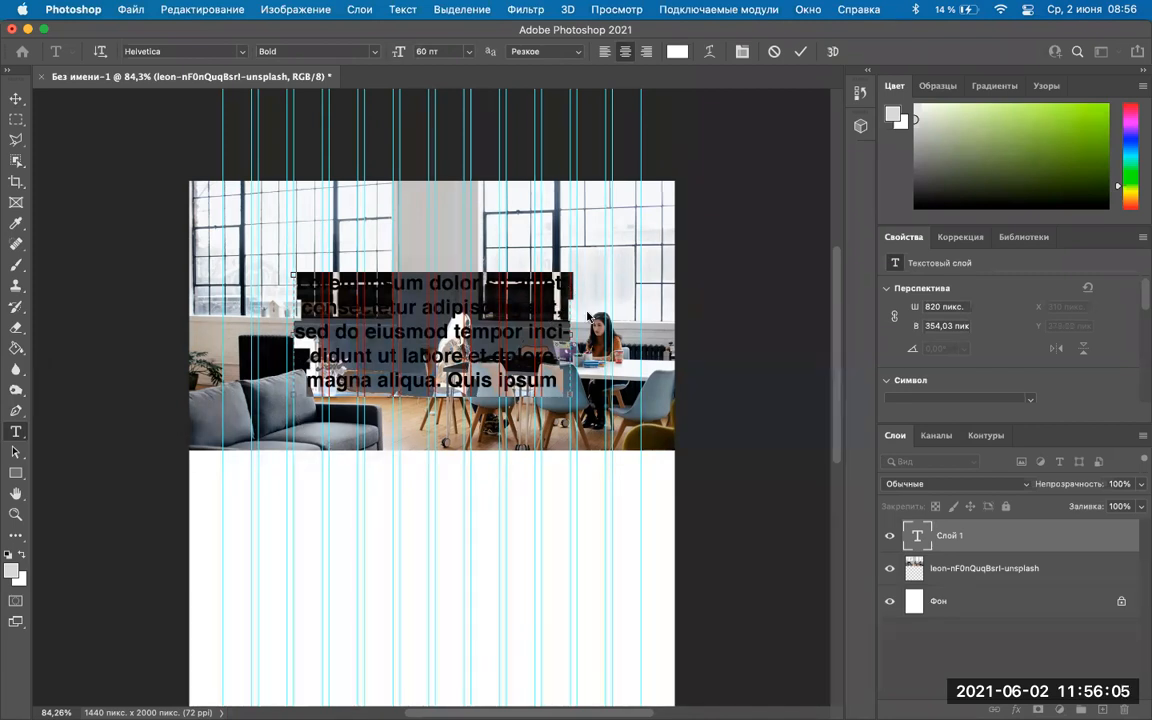
mouse_move(590, 718)
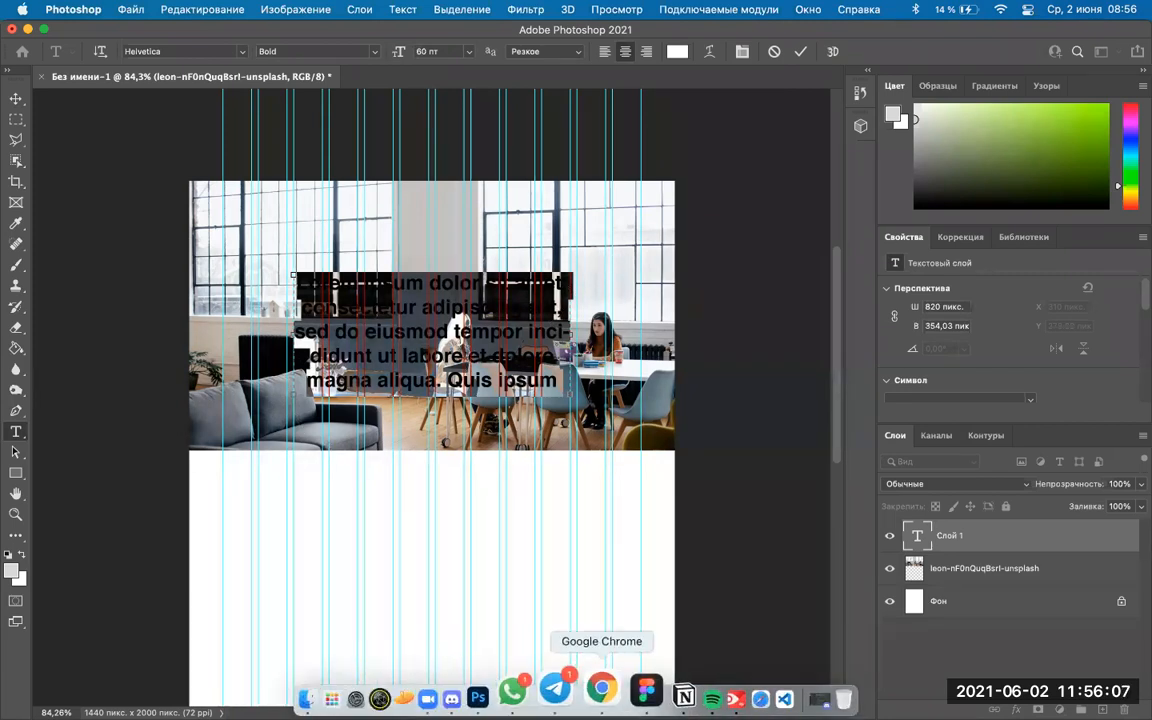
Search Google for 'диджитал студио' in a new Chrome tab.
click(601, 688)
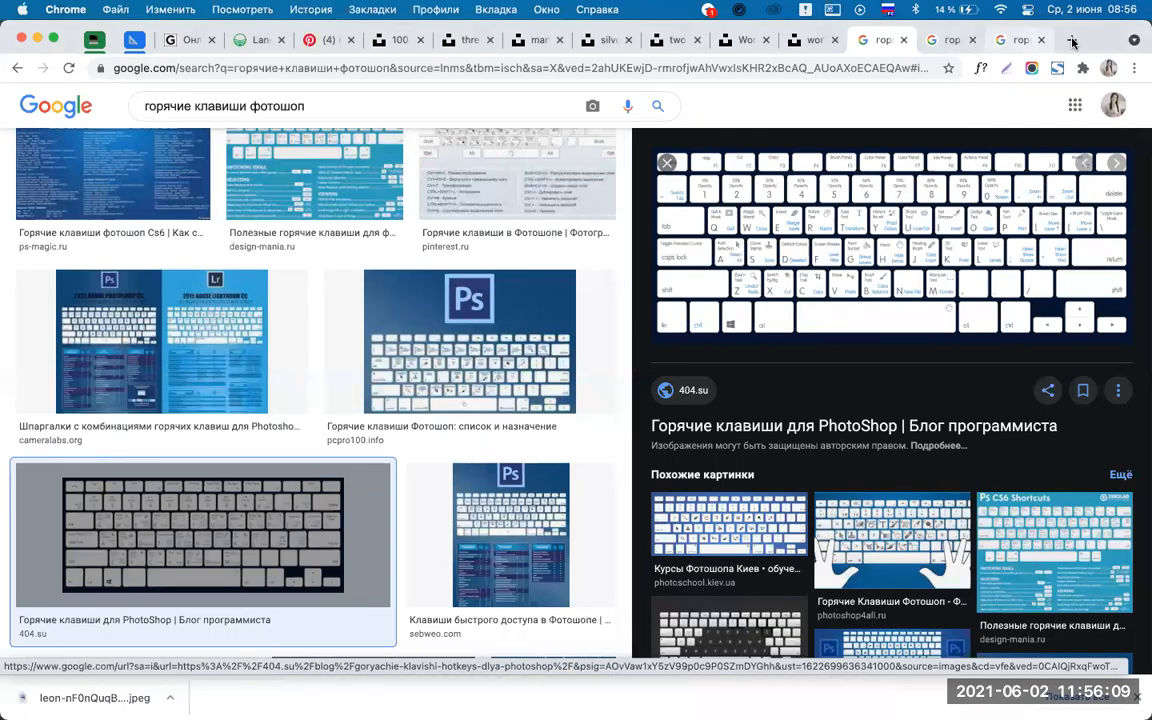
click(1072, 41)
text(д)
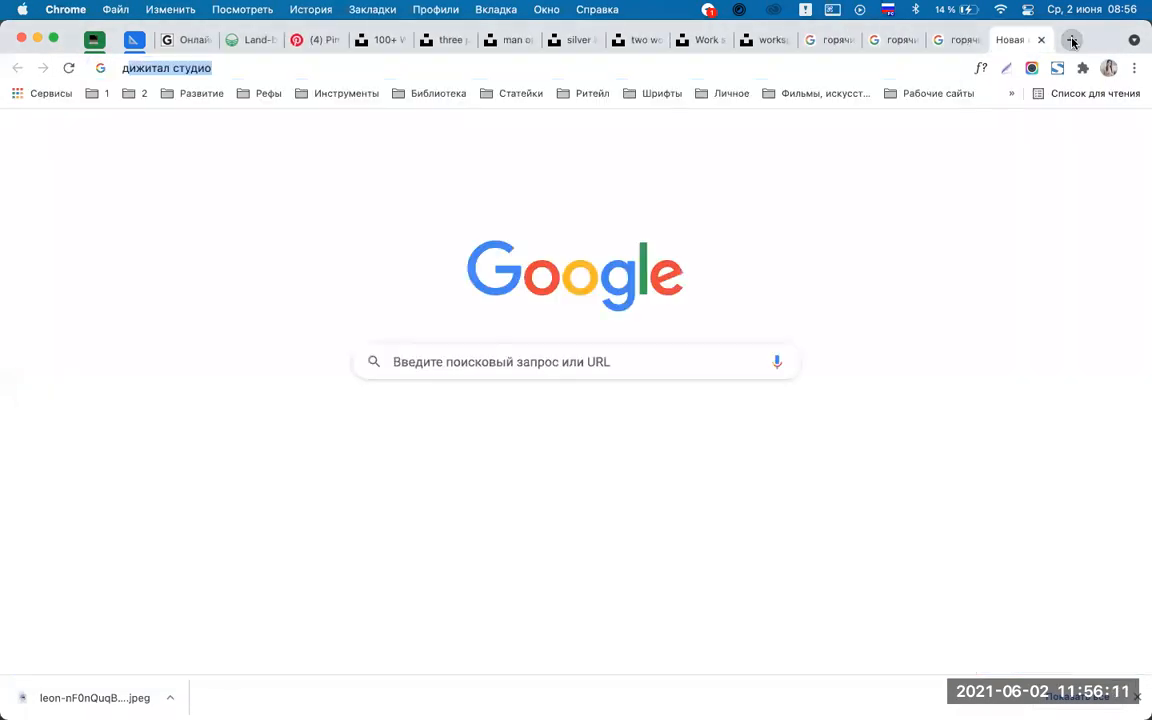
text(иджитал)
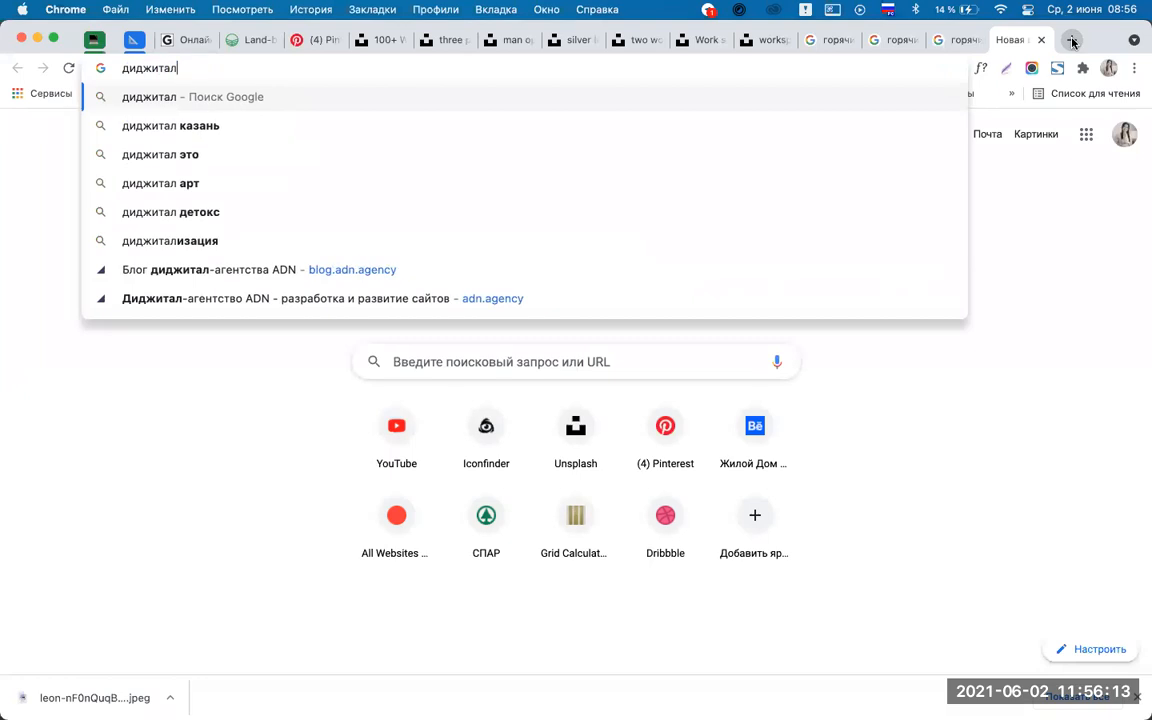
text( студио)
key(Return)
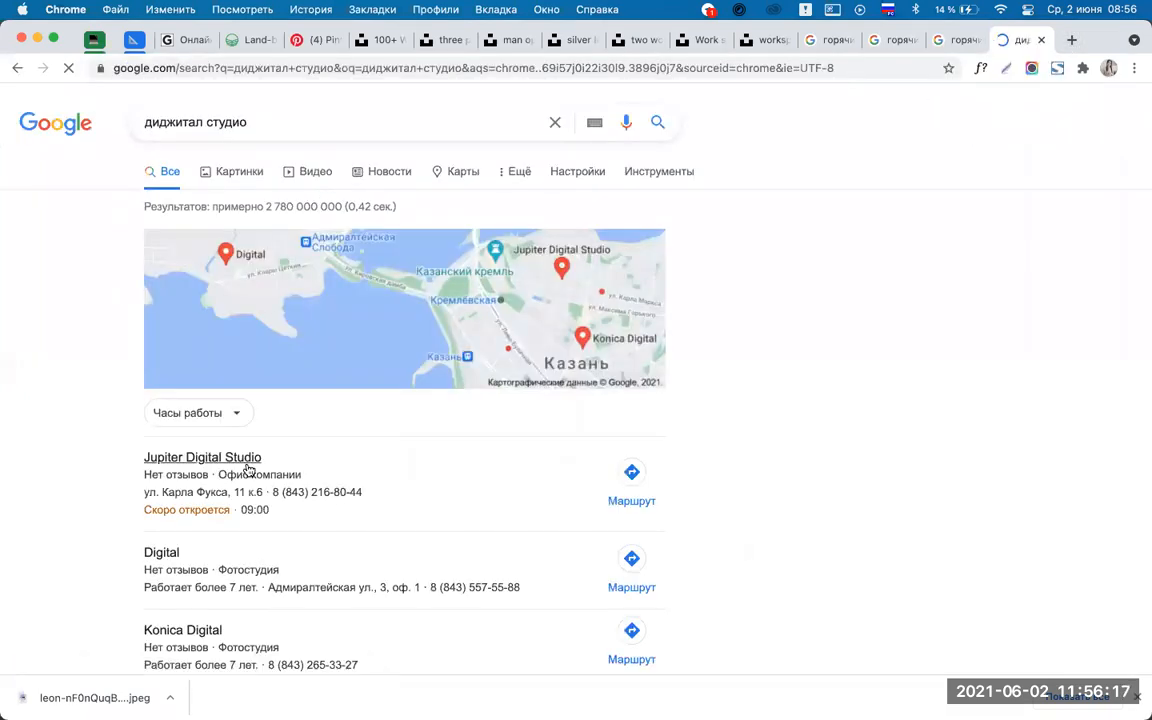
Open the ADN and Eclipse Digital studio results in new tabs and view the ADN homepage.
scroll(779, 396, down, 3)
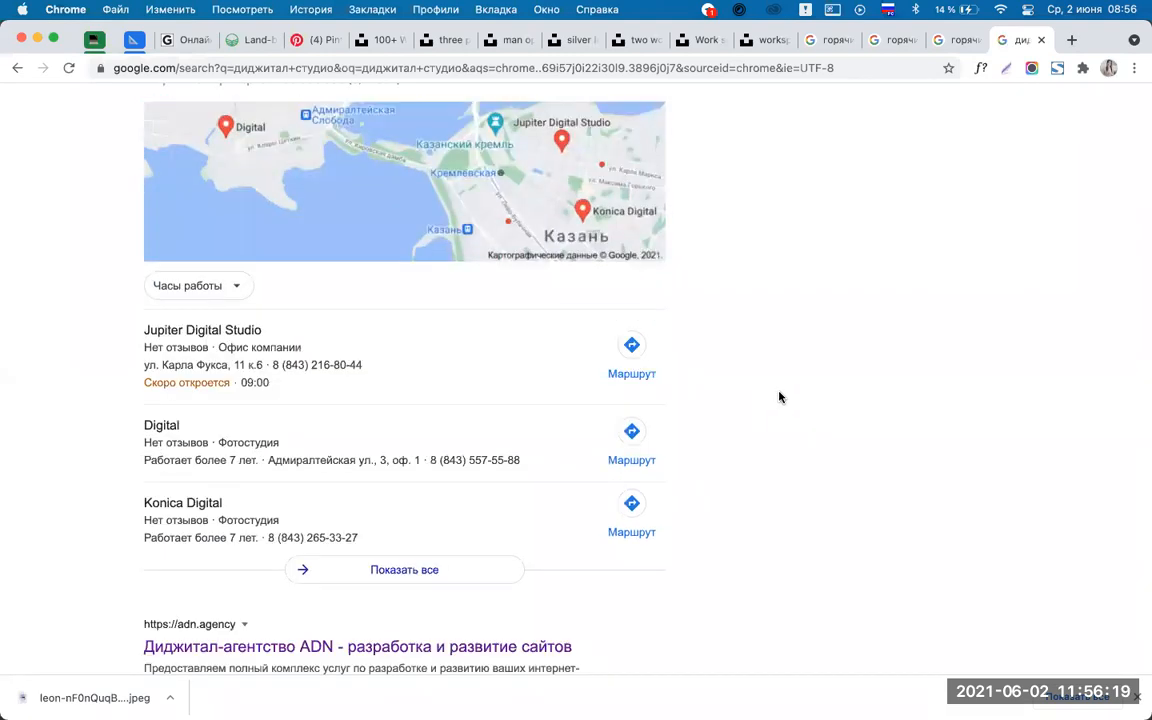
scroll(779, 396, down, 9)
super+click(424, 265)
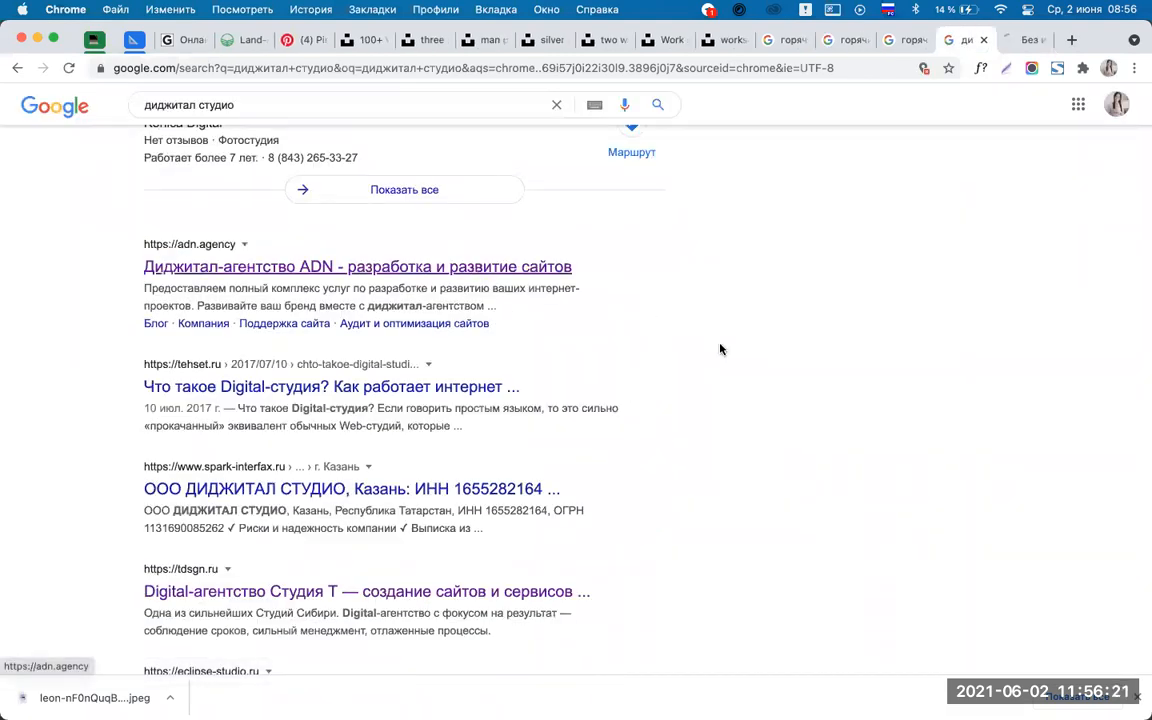
scroll(720, 348, down, 5)
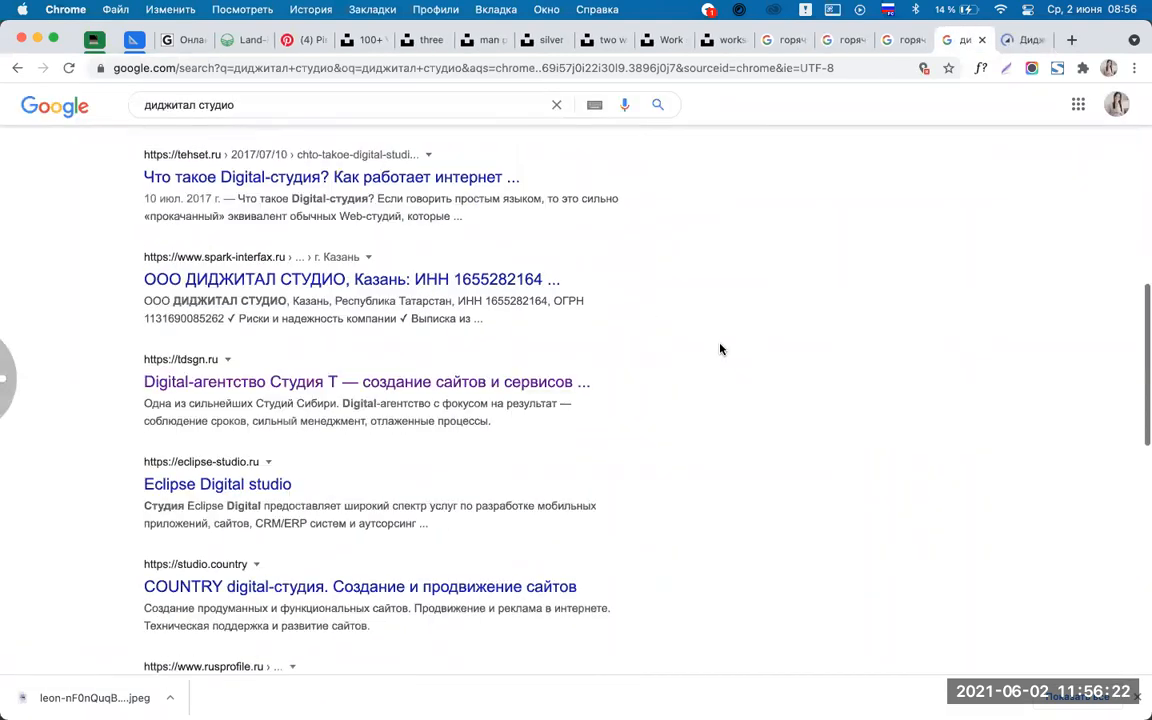
super+click(210, 485)
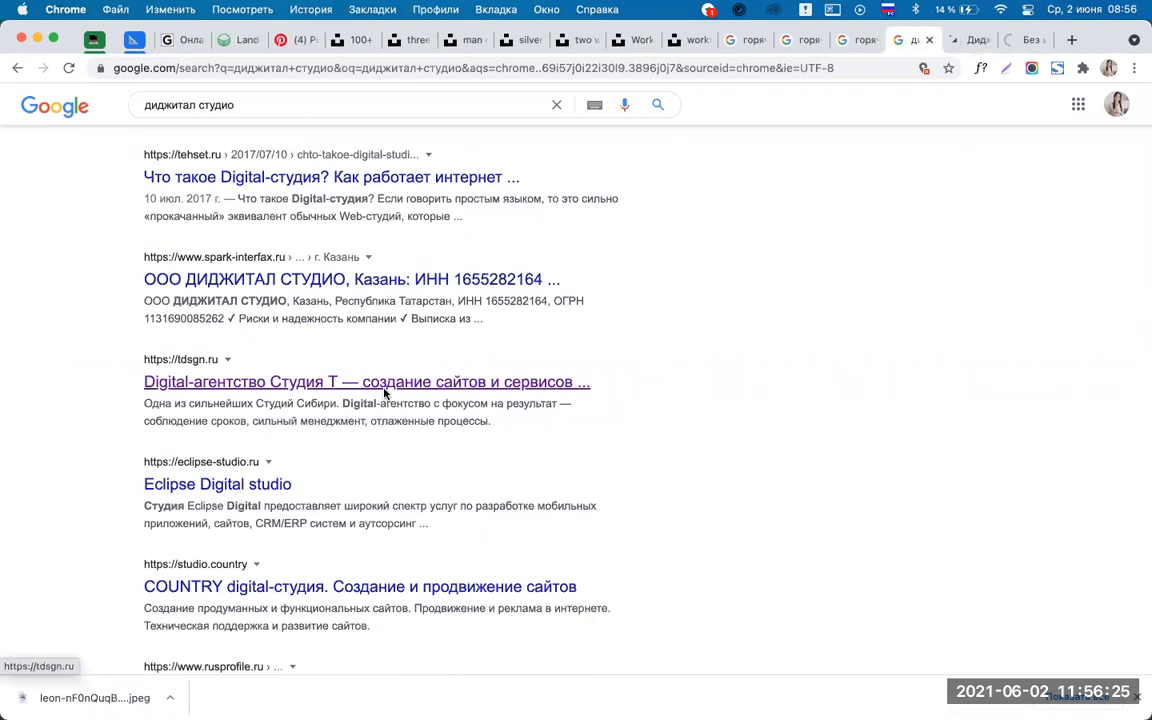
click(967, 40)
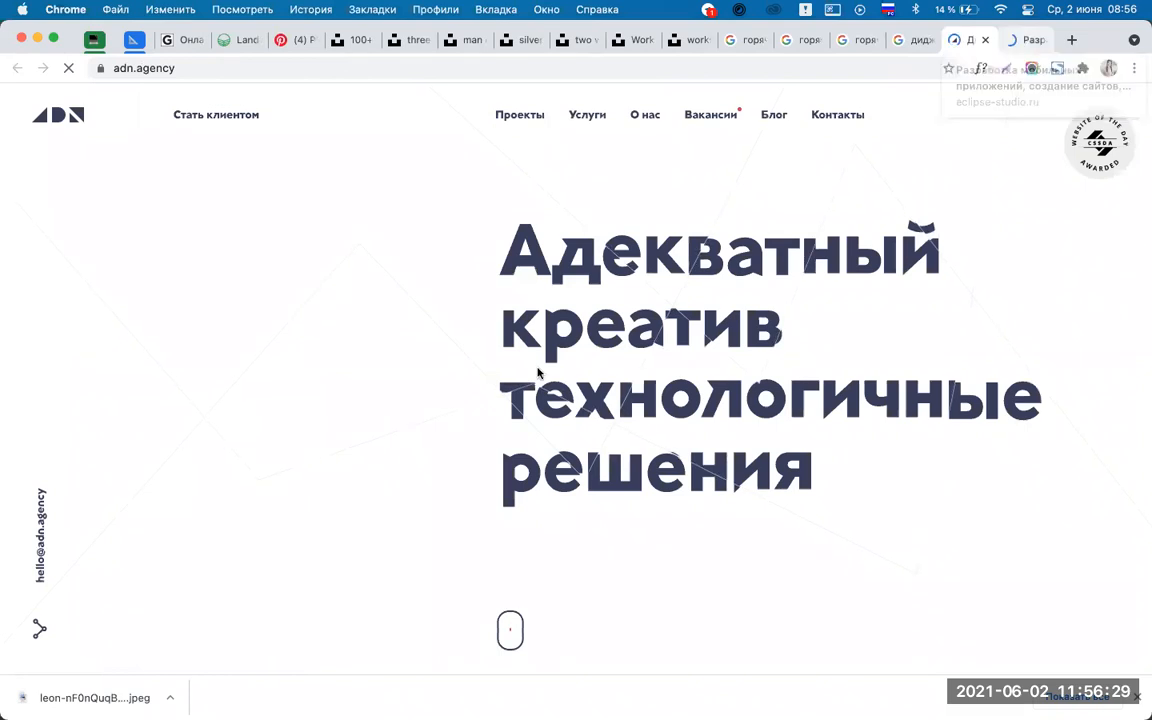
Select all the Lorem ipsum placeholder and type over it the headline starting 'Адекватный'.
mouse_move(573, 692)
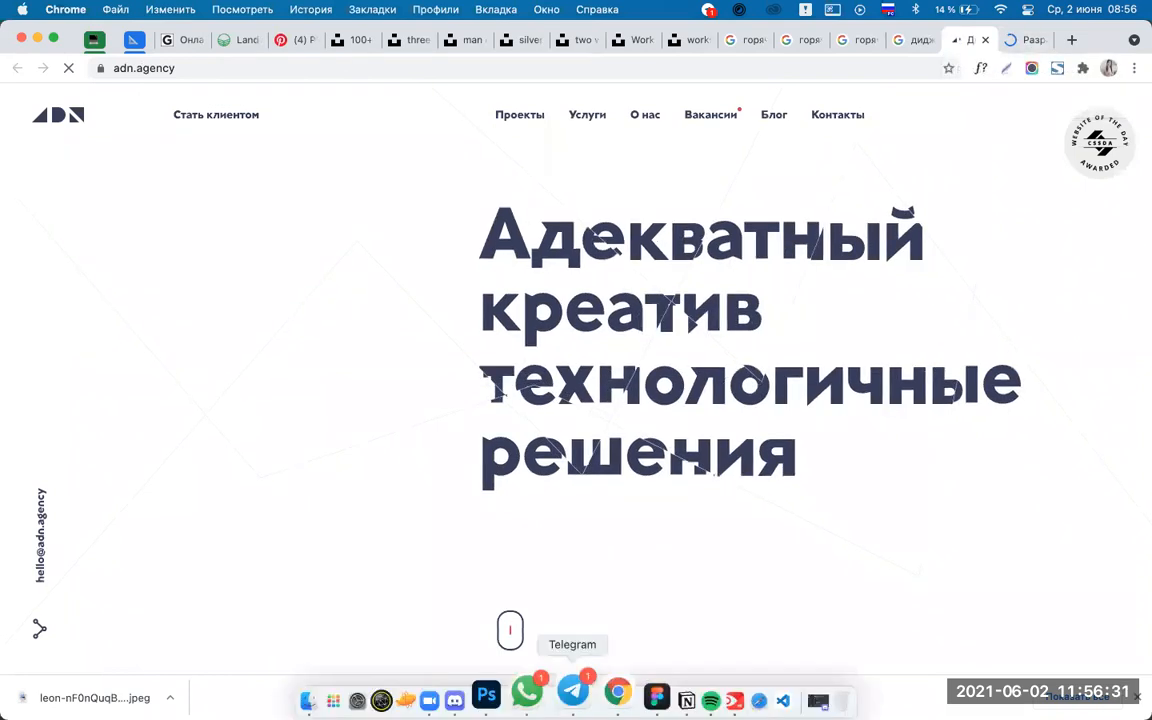
click(514, 688)
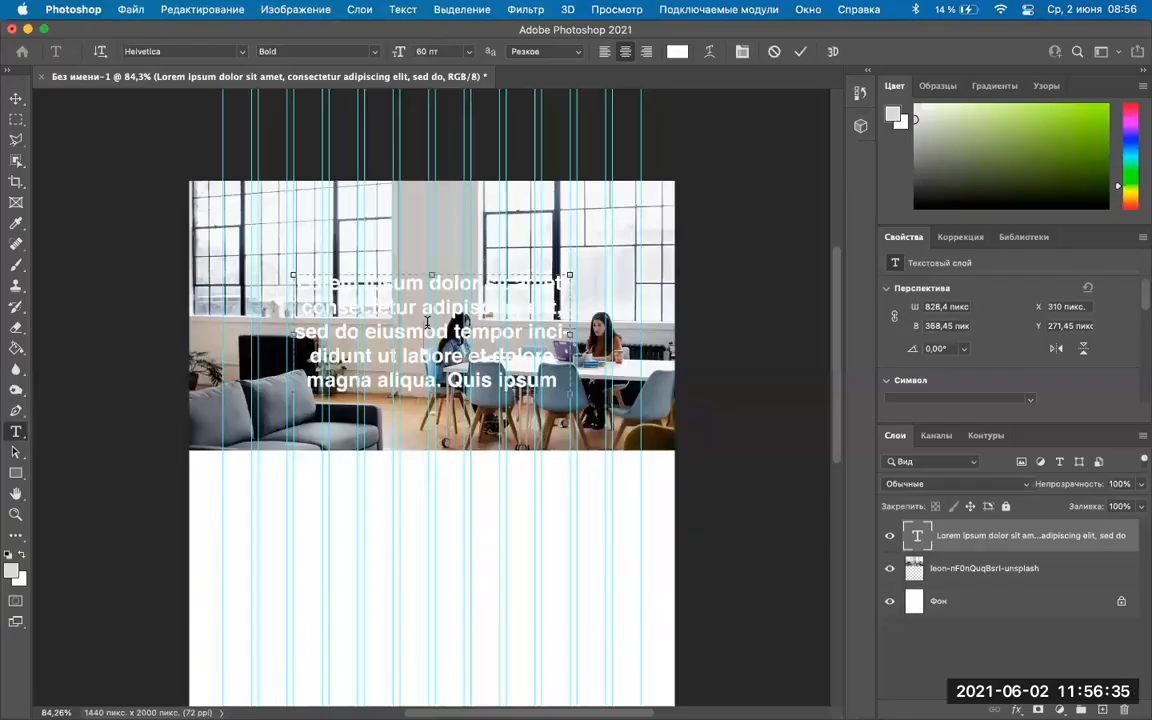
triple_click(427, 322)
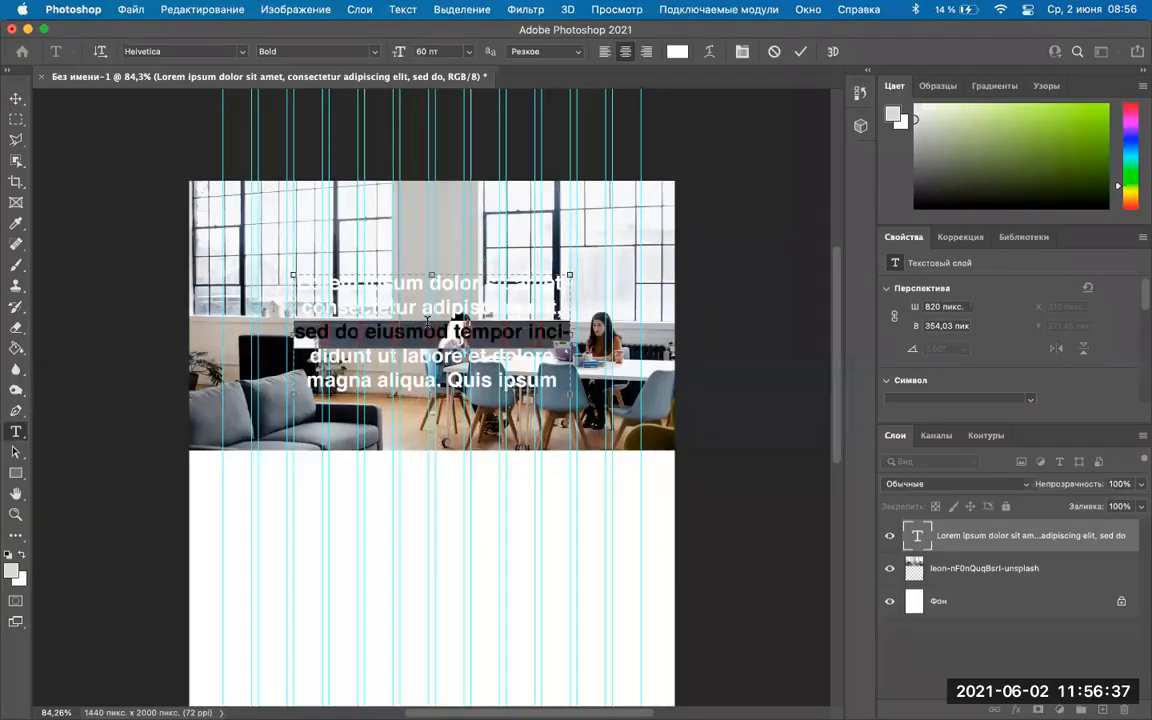
key(super+a)
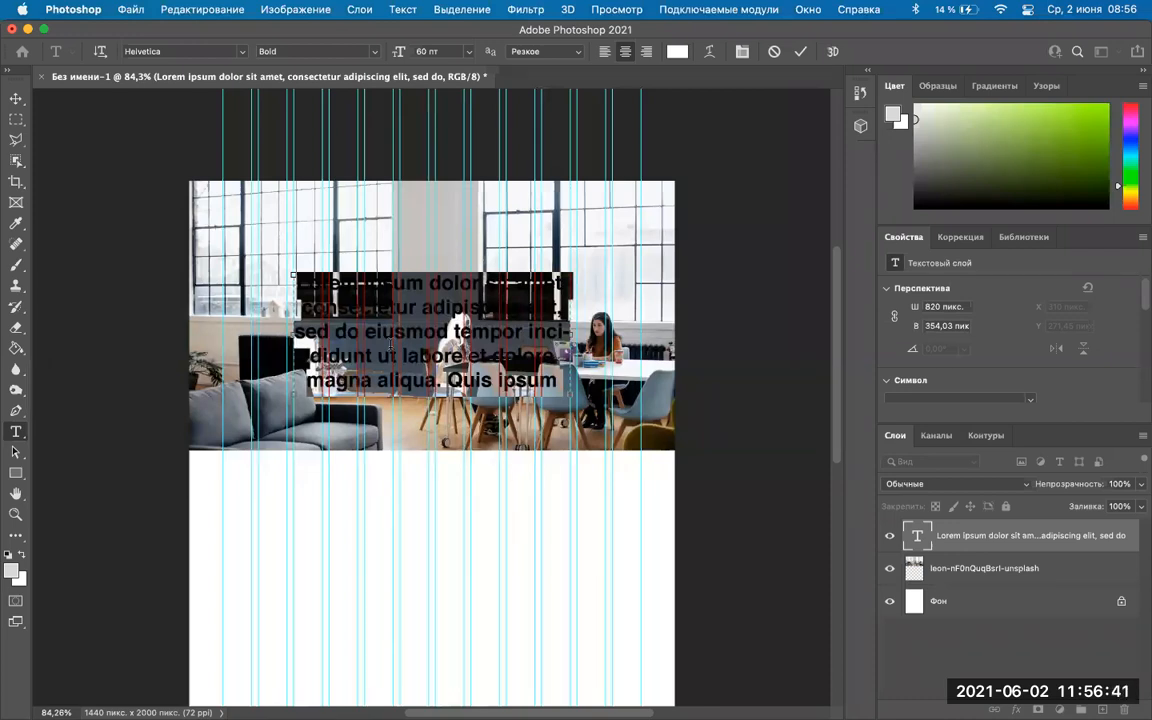
text(ый)
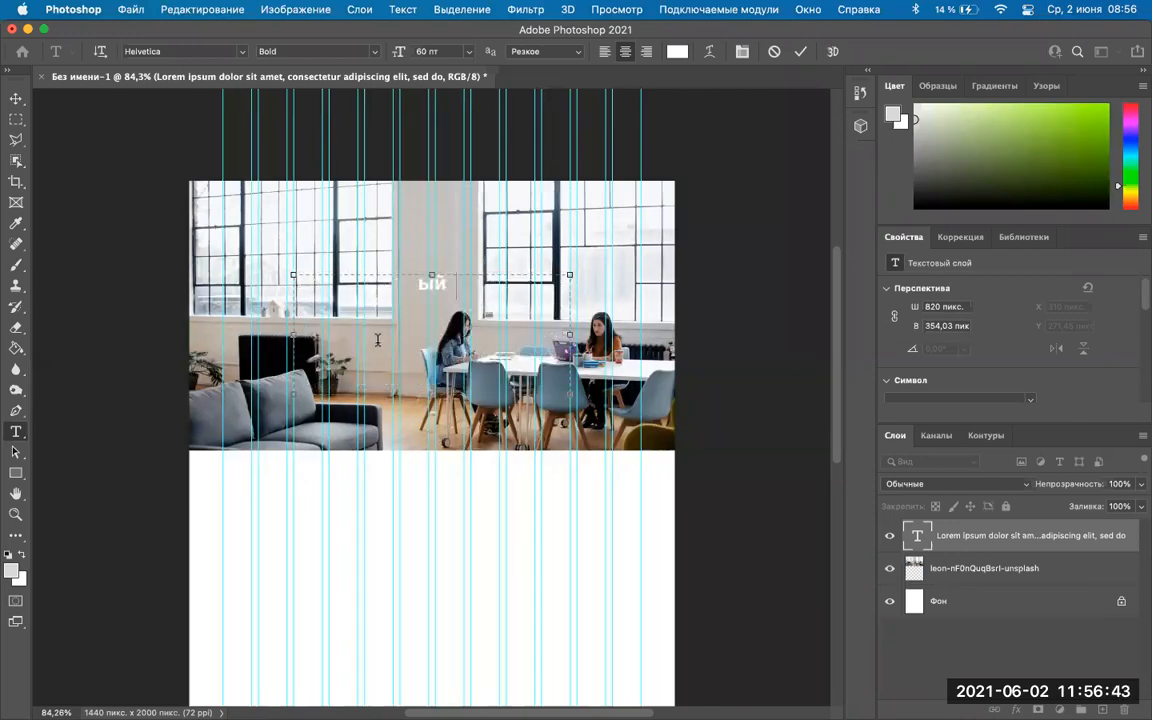
text( Аде)
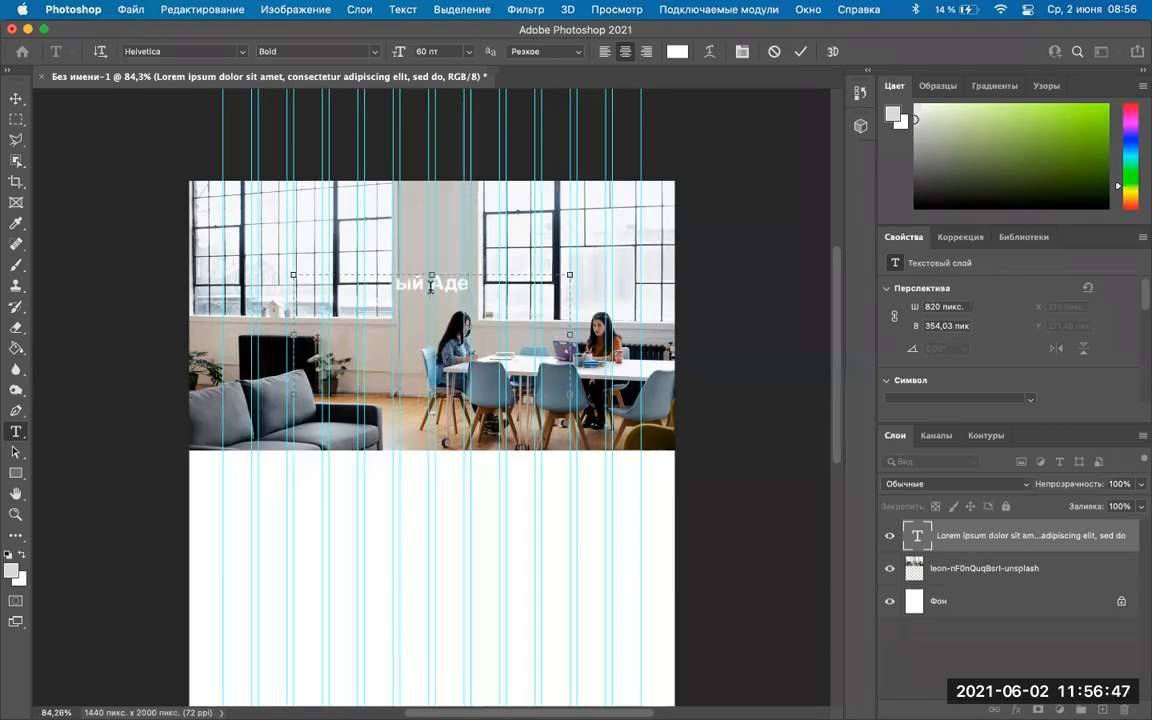
key(BackSpace)
key(BackSpace)
key(BackSpace)
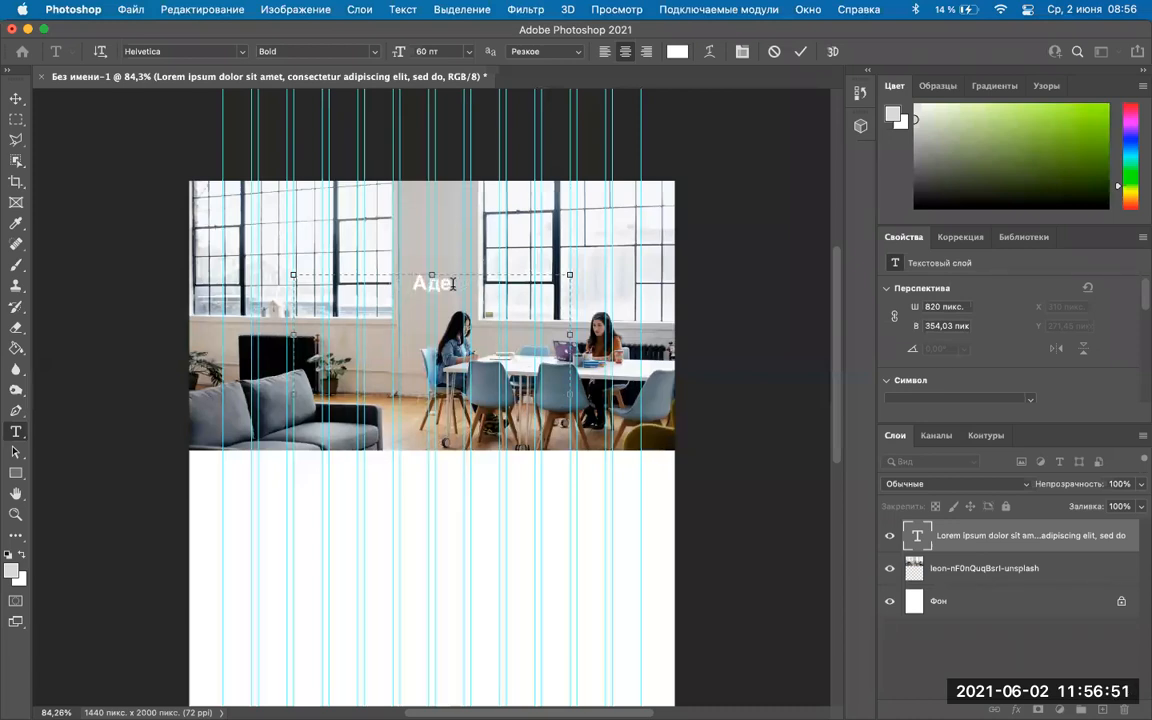
text(л)
text(кватный)
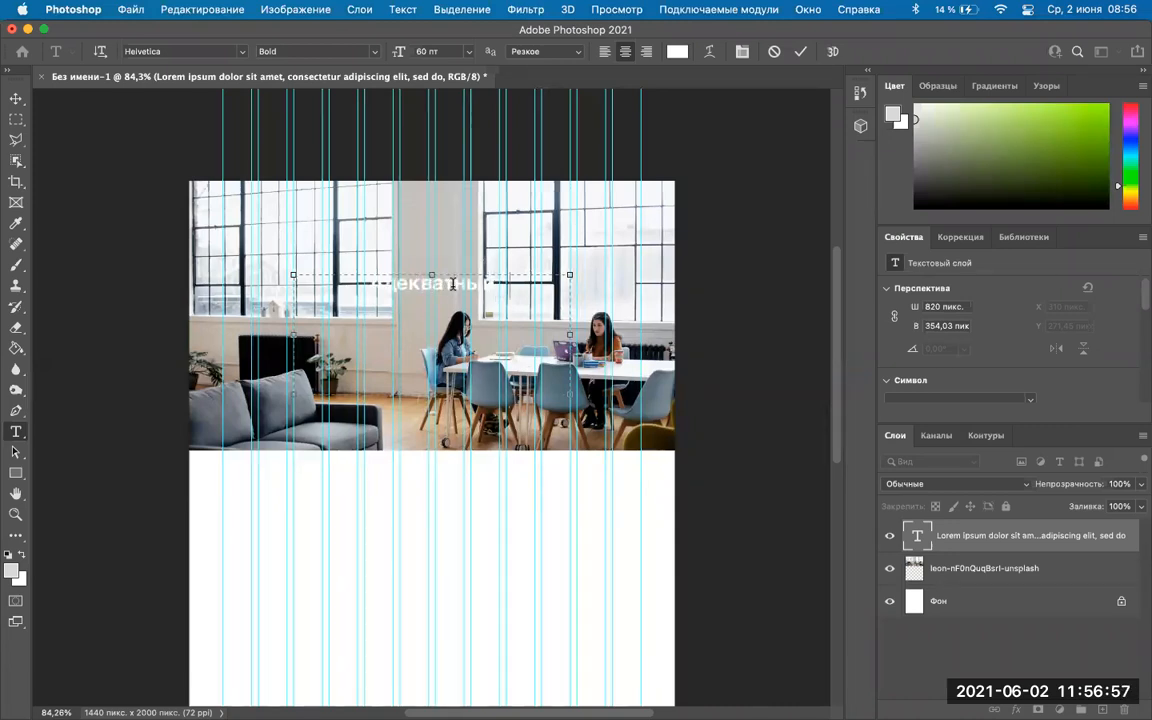
text( п)
text(реатив)
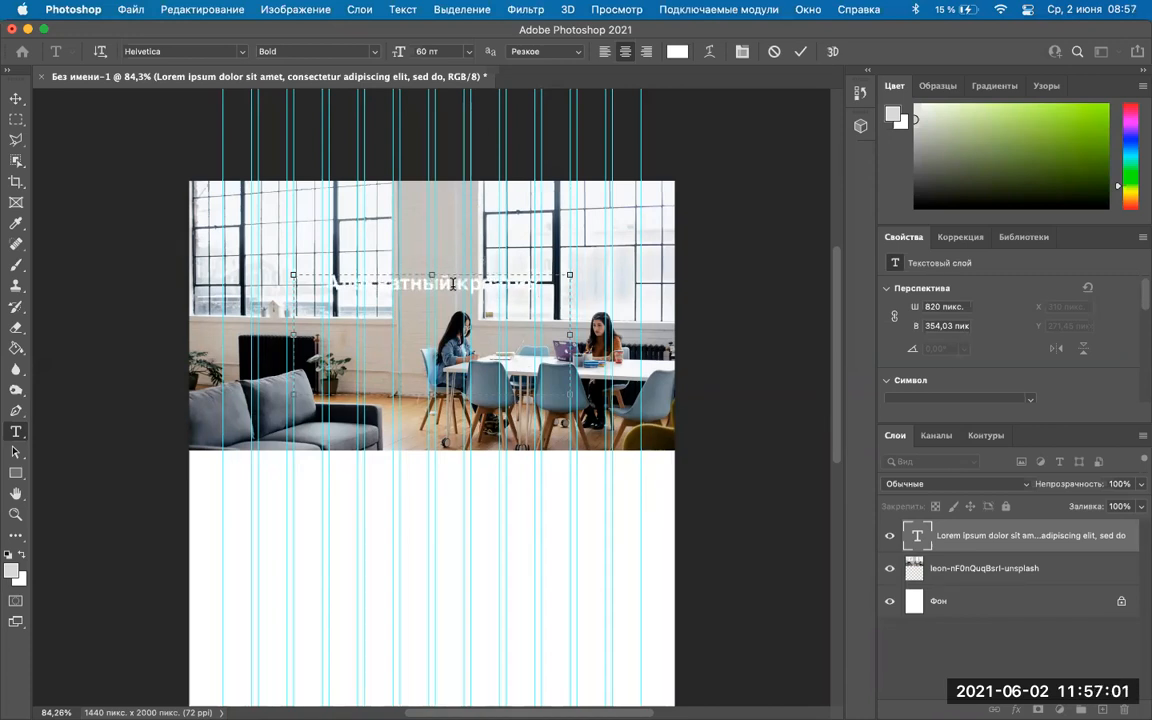
text(н)
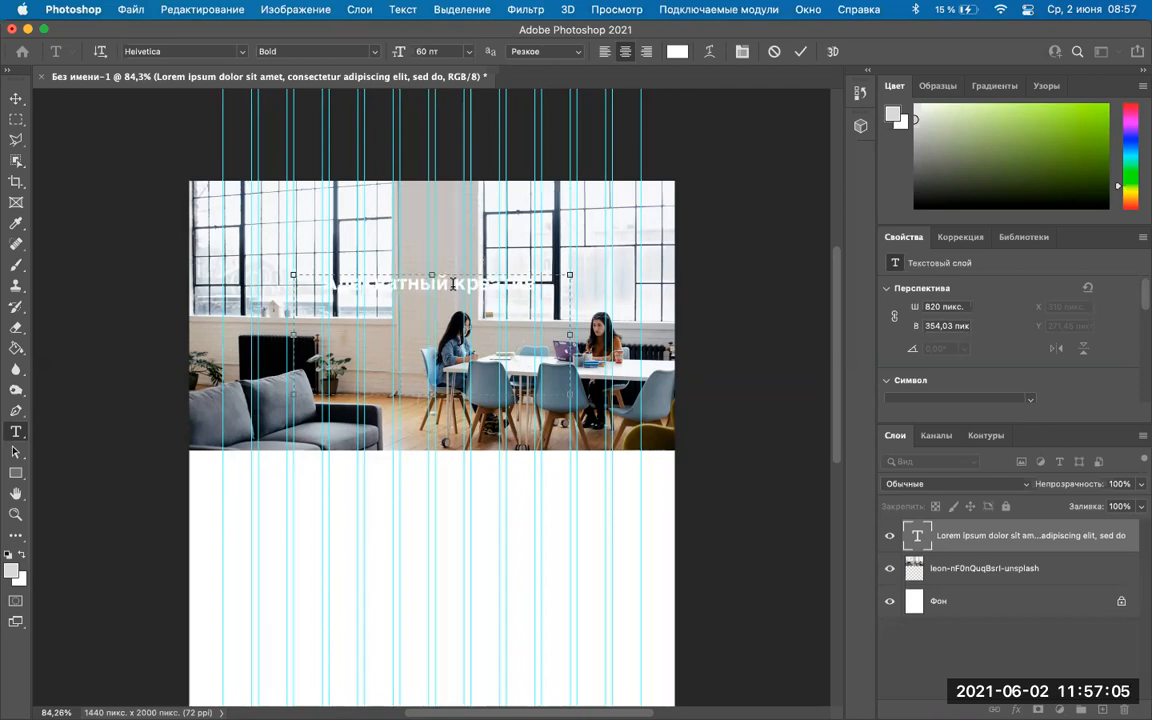
text(техно)
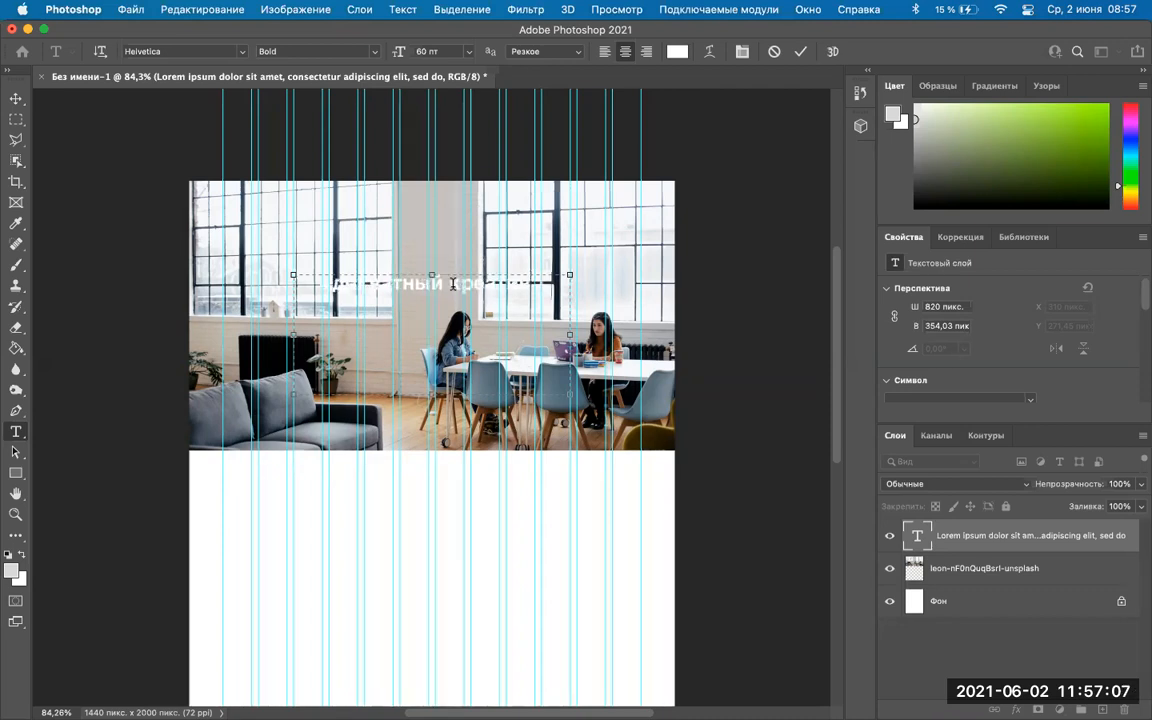
text(лог)
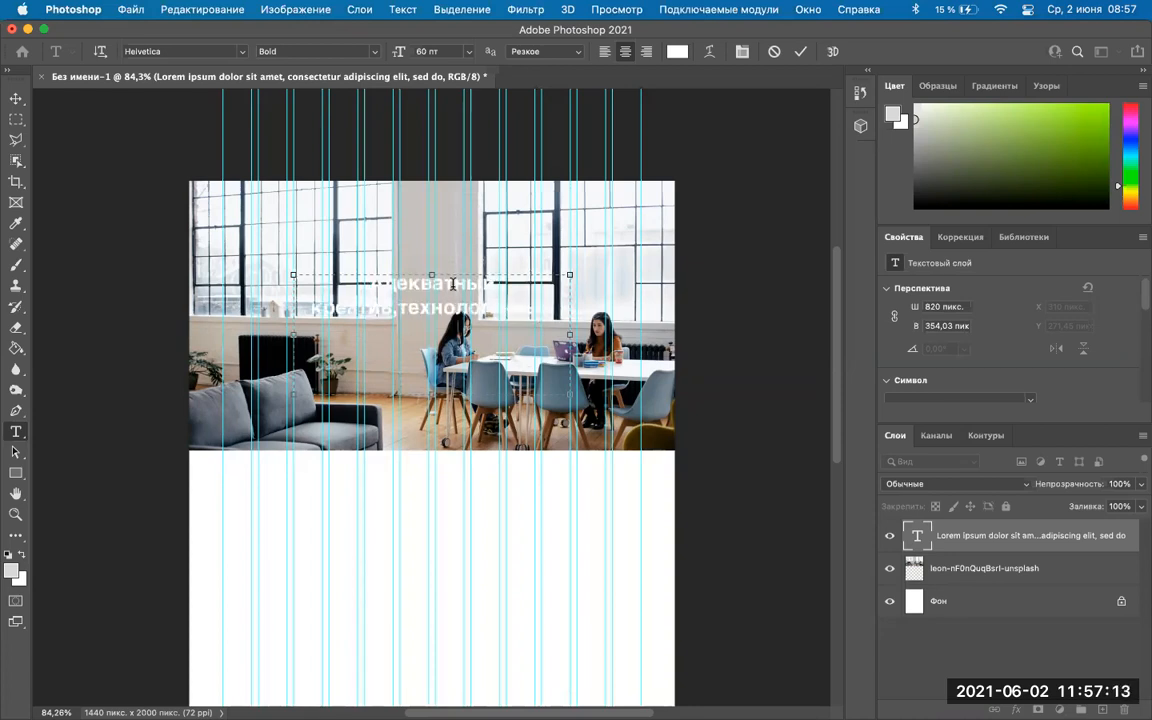
text(решения)
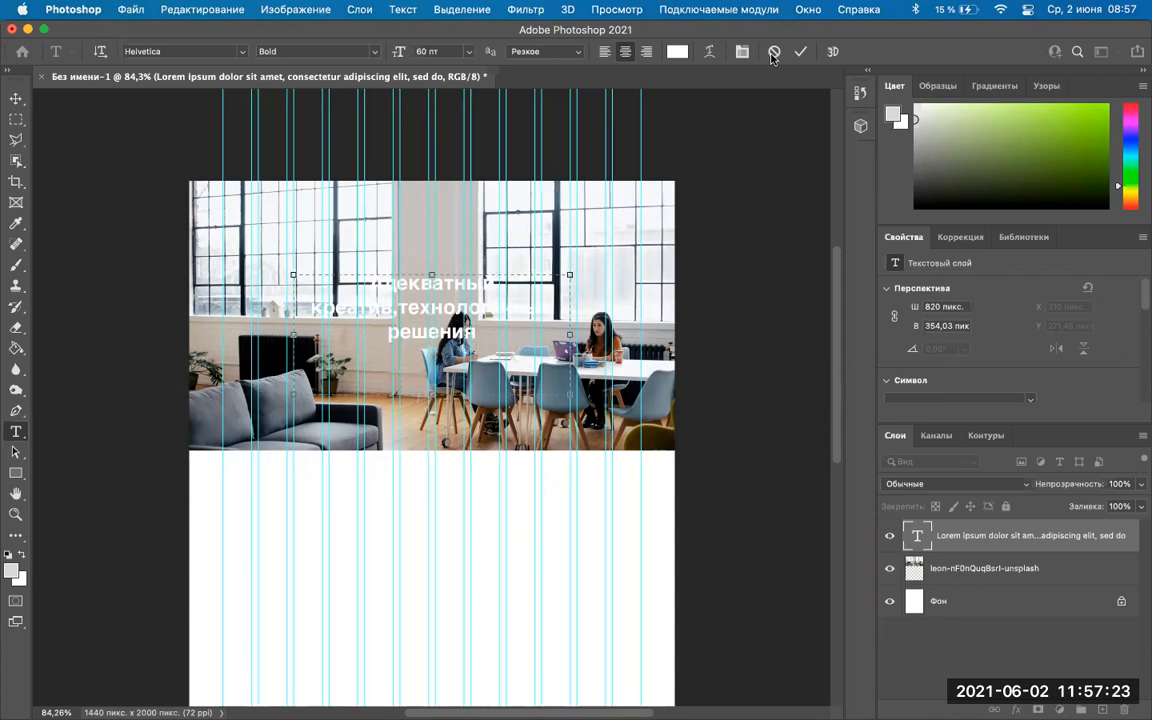
Commit the headline text and select the office photo layer.
click(802, 53)
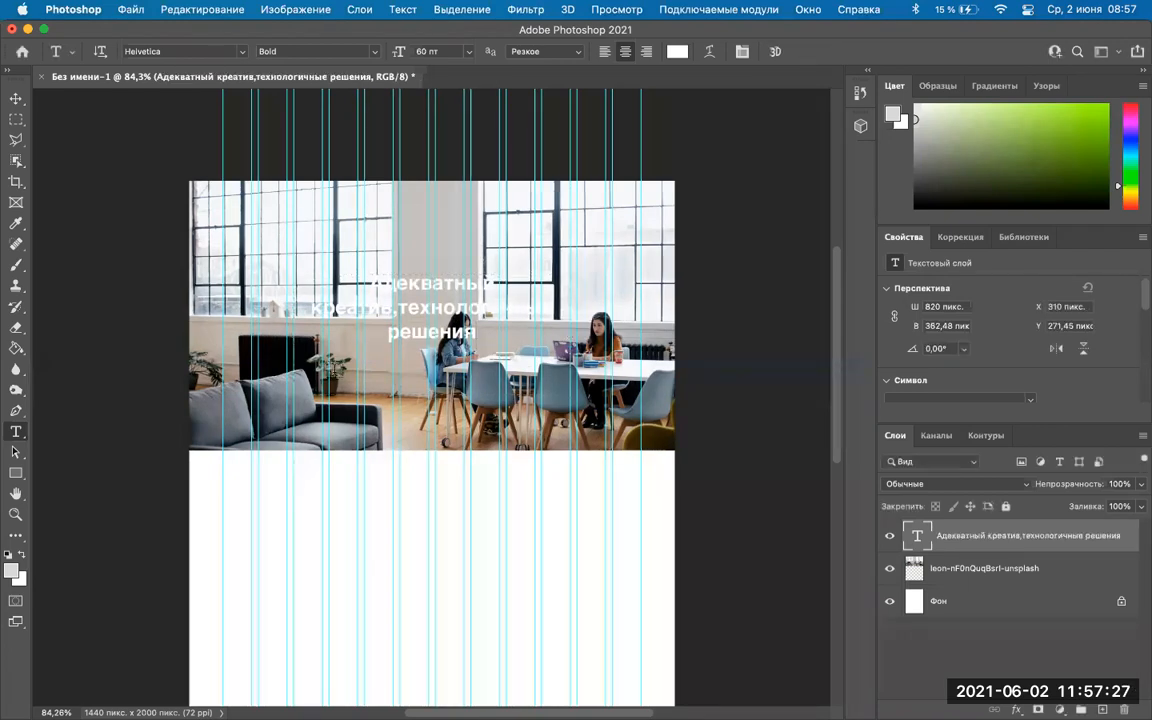
click(951, 569)
right_click(951, 569)
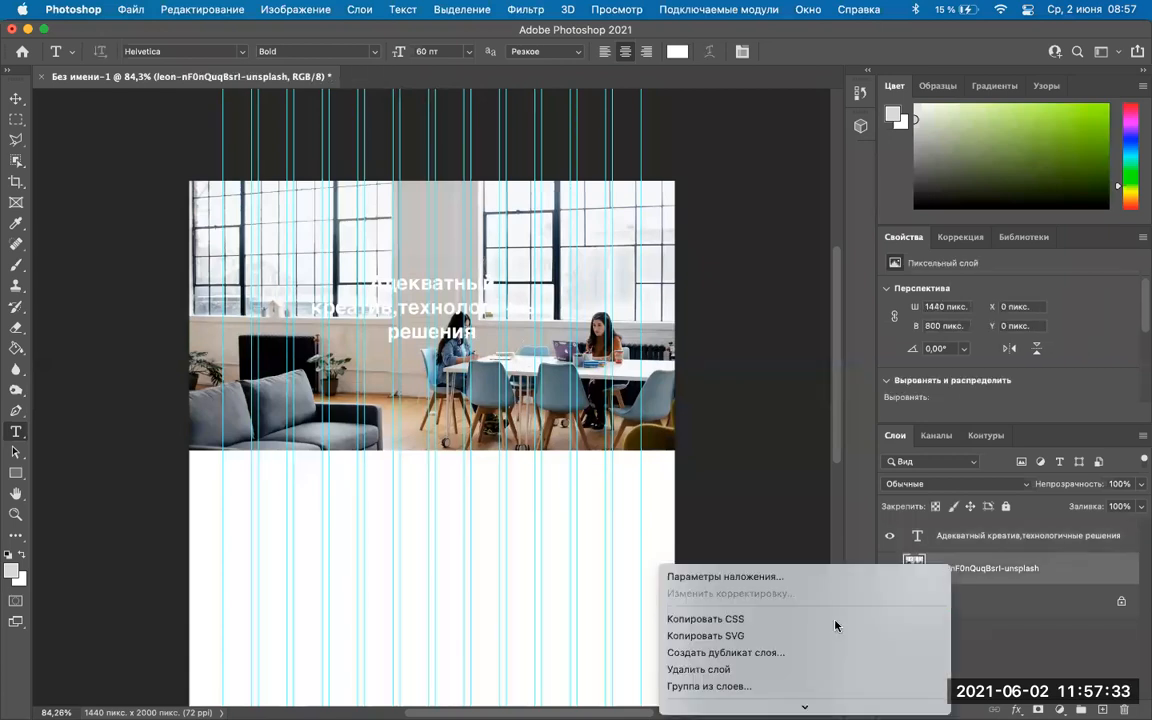
scroll(836, 626, down, 10)
click(967, 577)
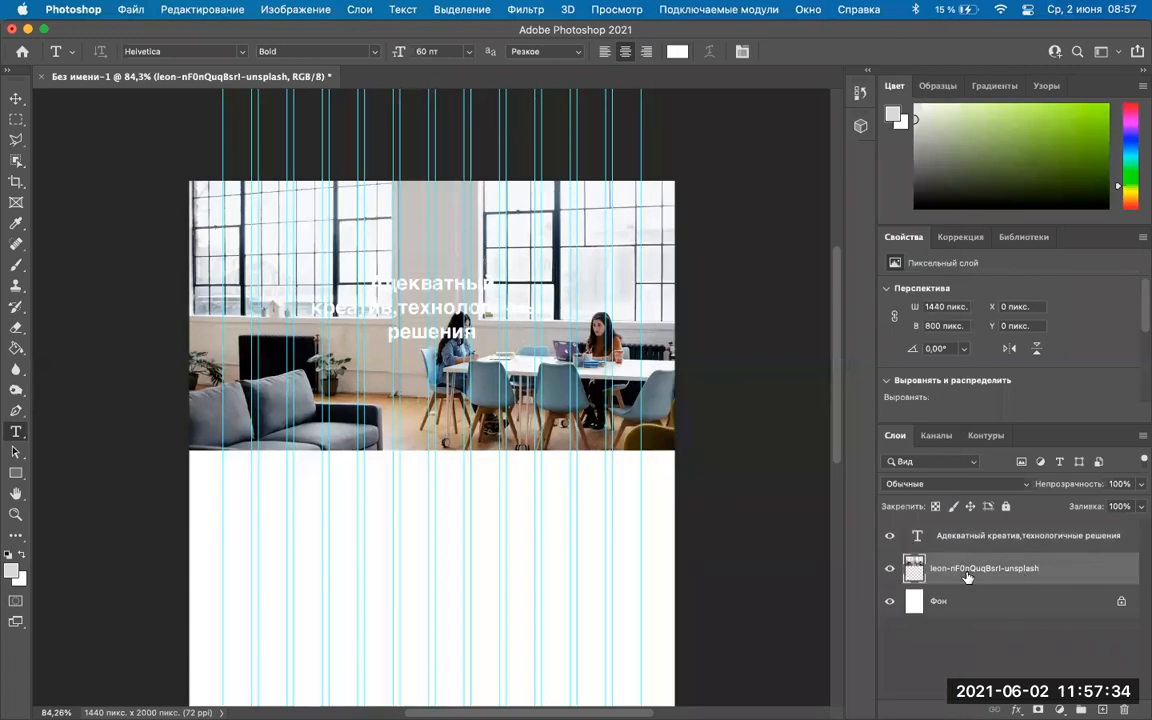
Open Blending Options for the photo layer and leave Drop Shadow switched off.
right_click(818, 651)
scroll(820, 620, down, 8)
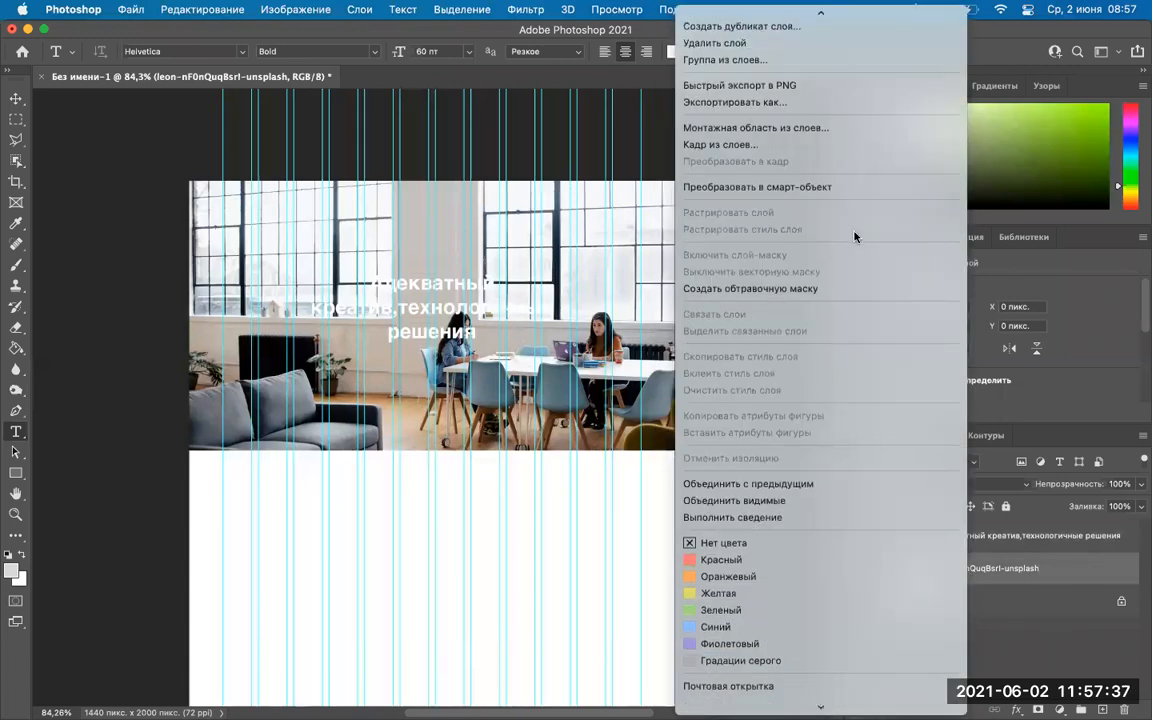
scroll(855, 236, up, 3)
click(720, 16)
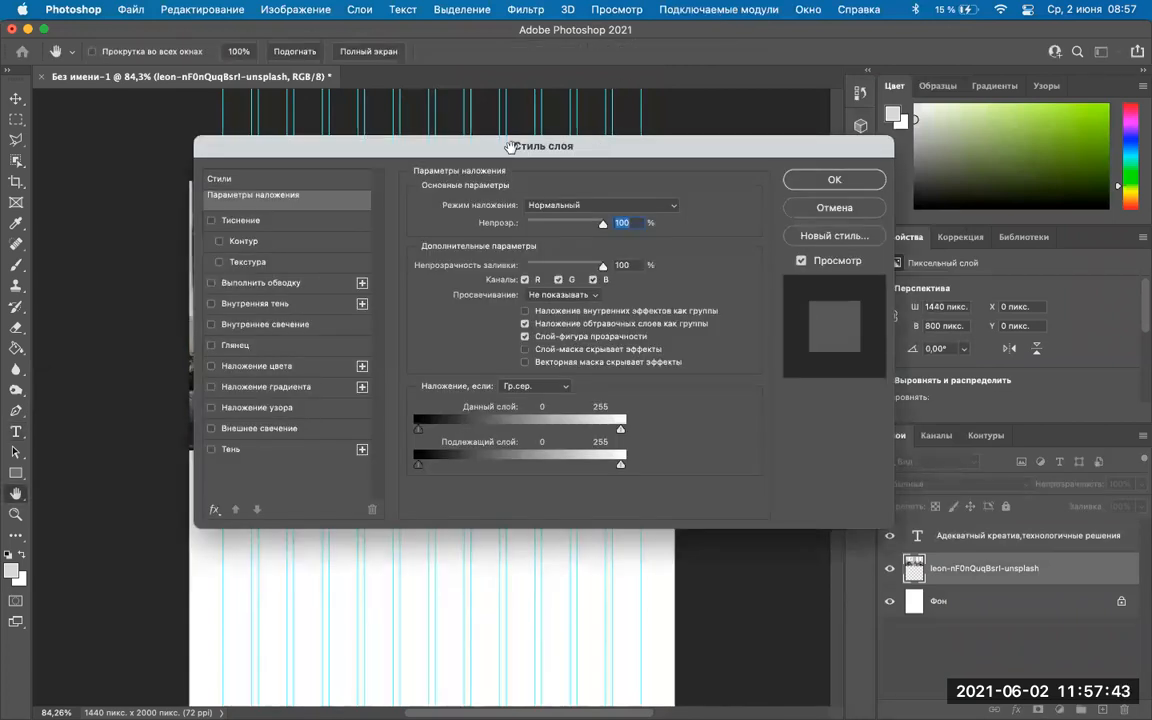
drag(510, 147, 754, 132)
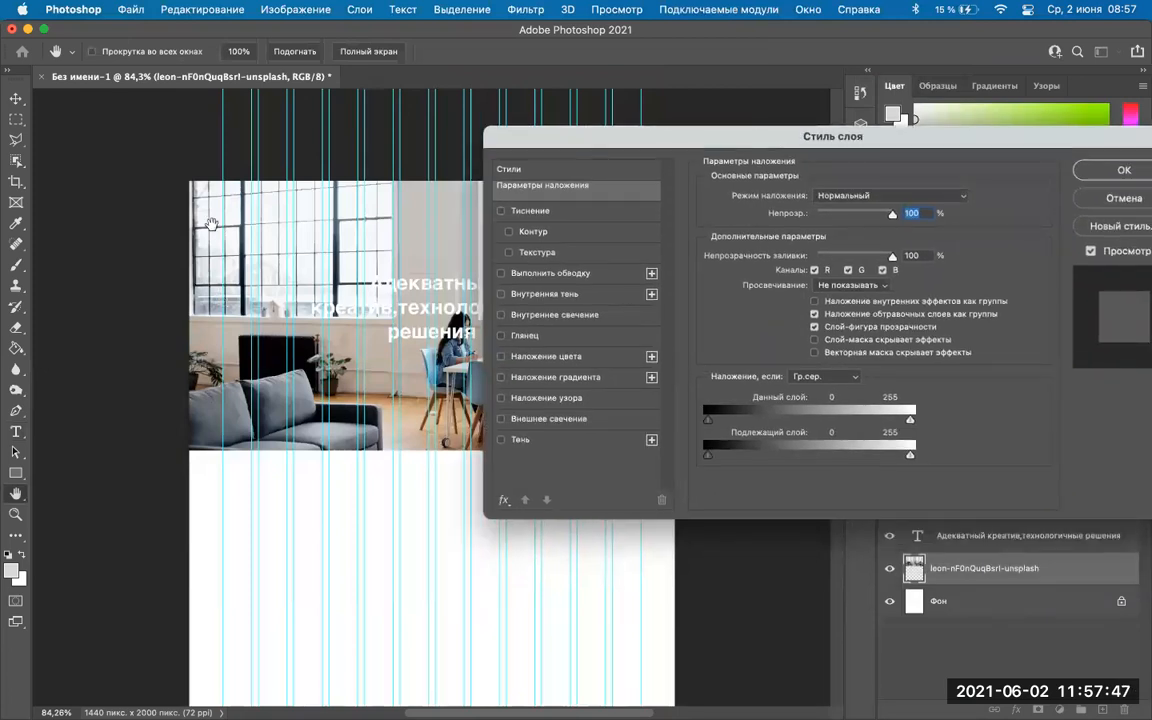
drag(663, 147, 630, 267)
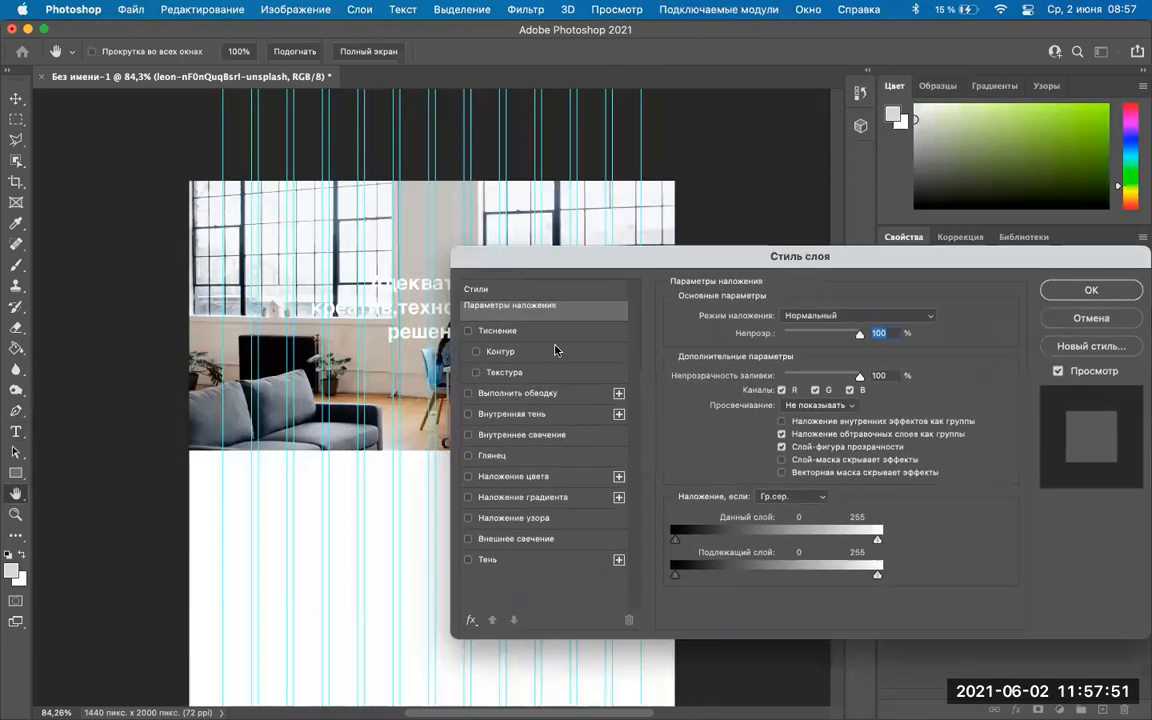
click(489, 562)
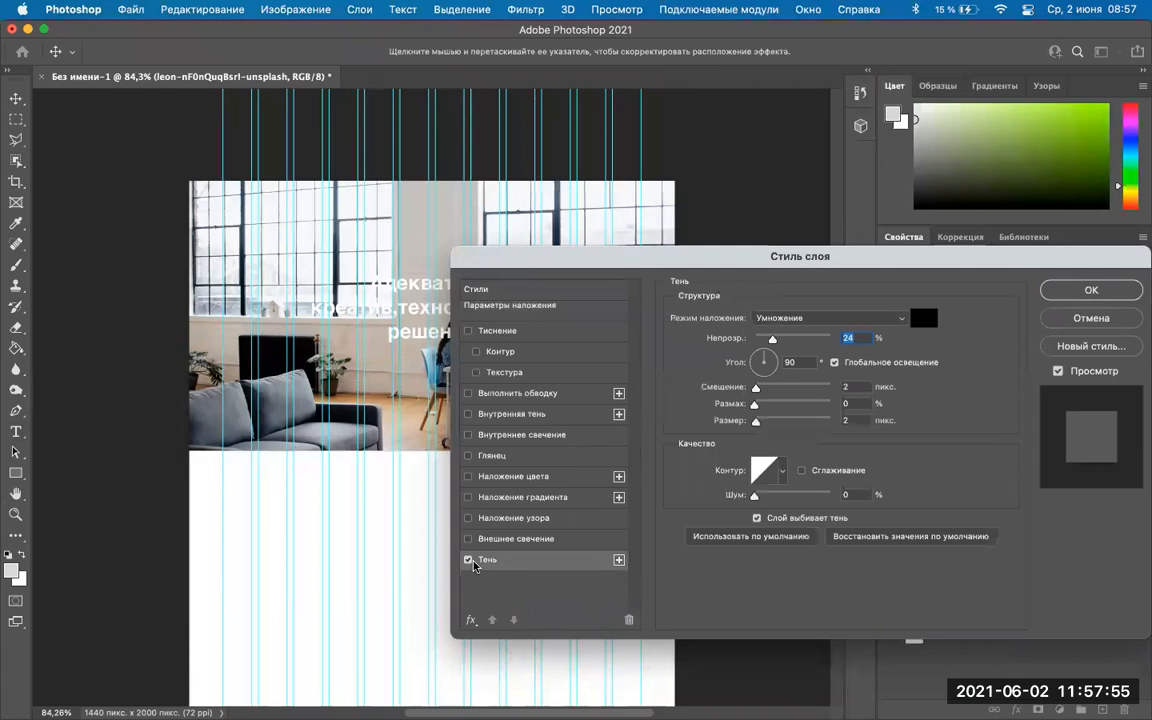
click(467, 561)
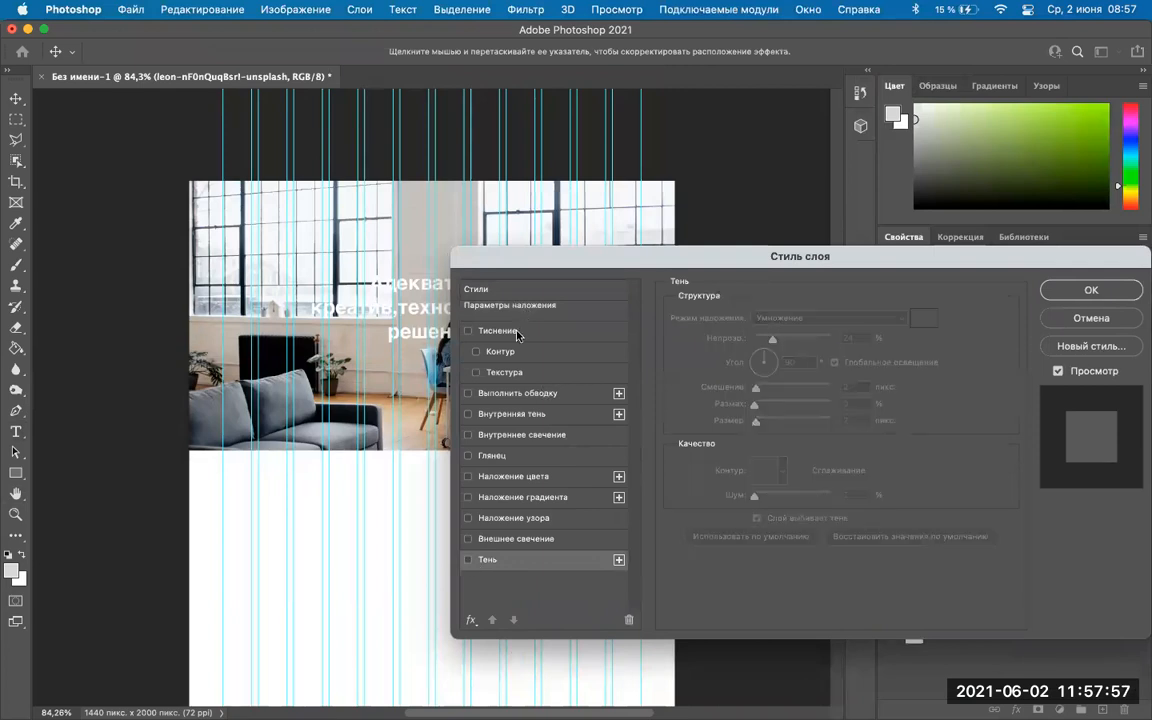
Enable Color Overlay on the office photo and set its colour to black 000000.
click(467, 477)
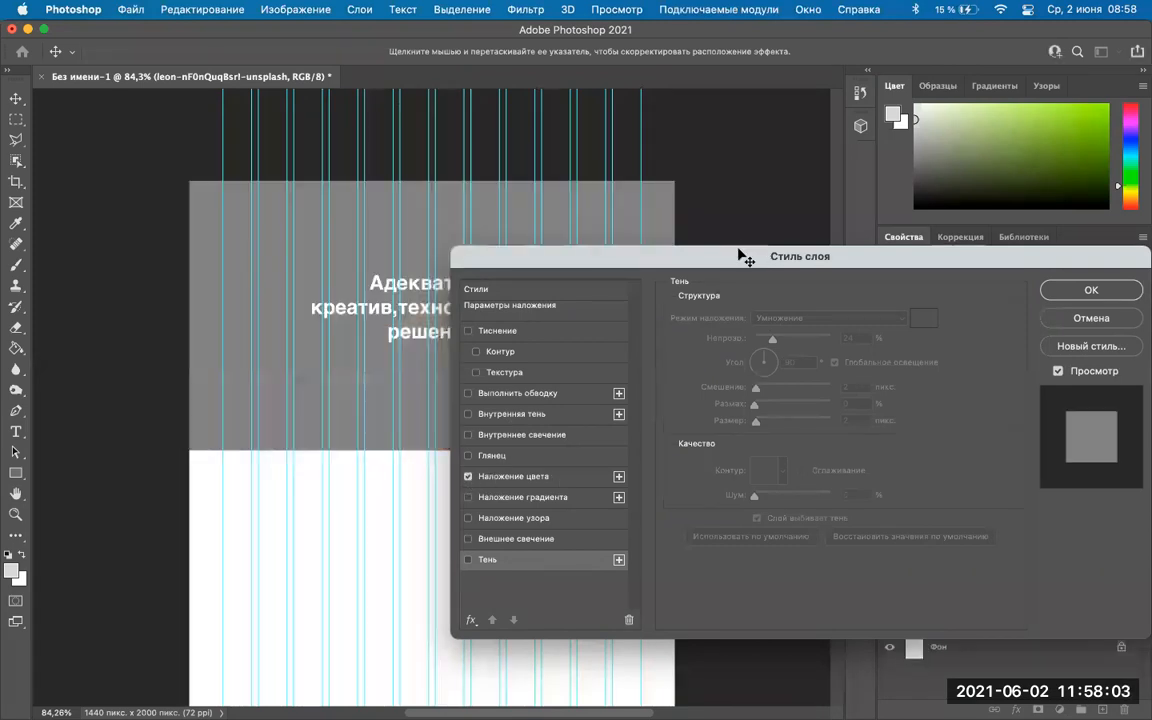
drag(740, 252, 664, 286)
drag(817, 293, 614, 380)
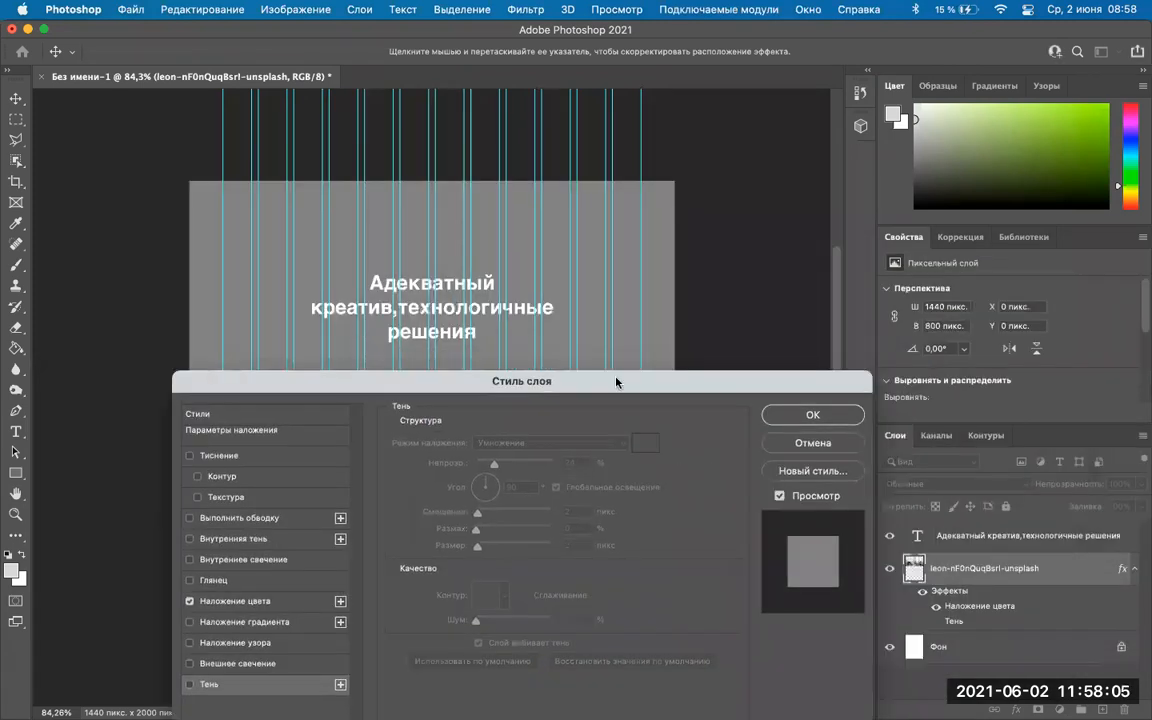
drag(880, 285, 880, 283)
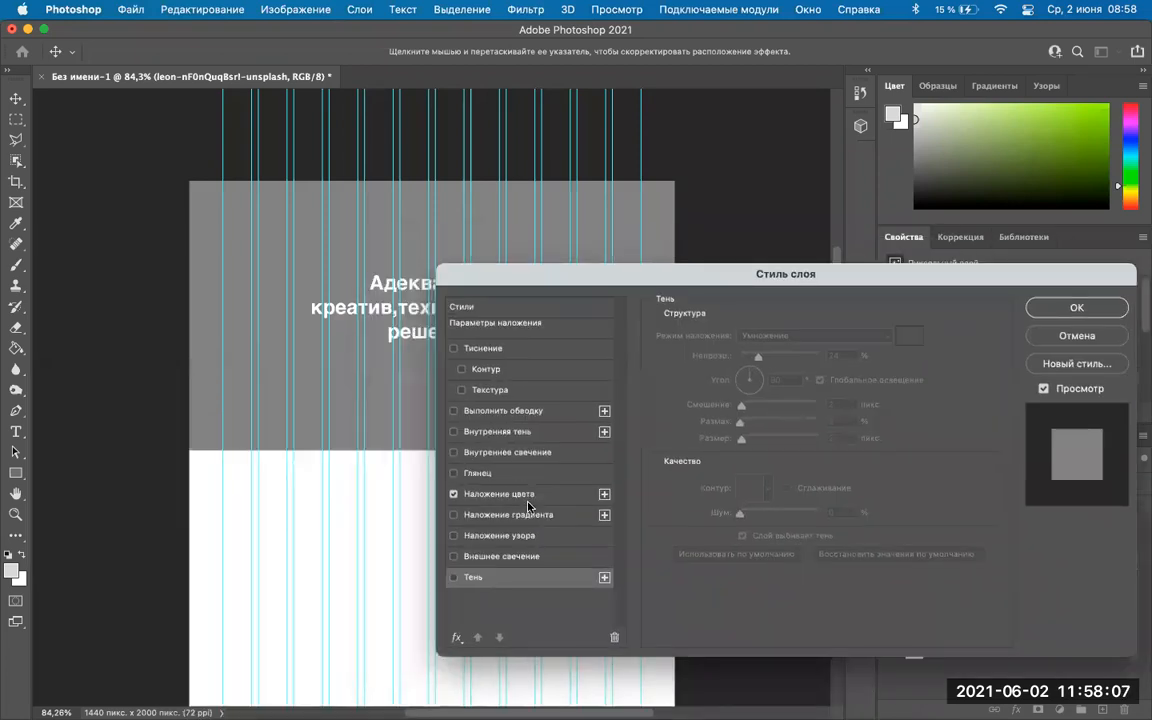
click(527, 500)
drag(828, 273, 761, 362)
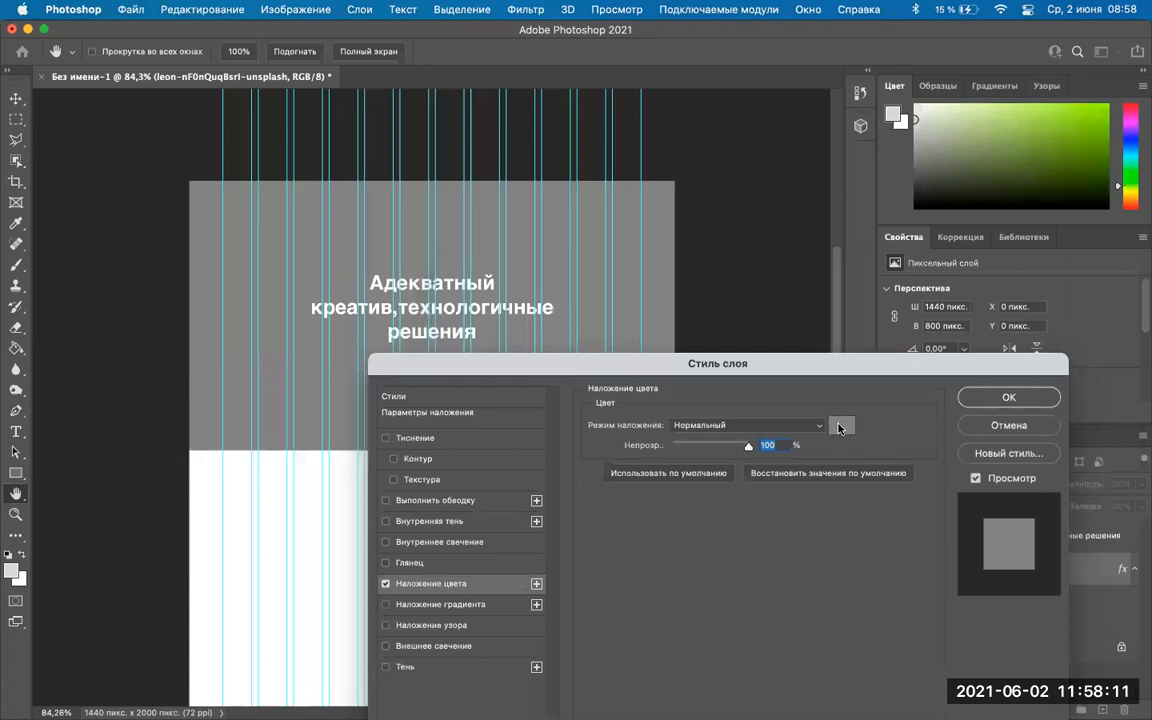
click(840, 428)
drag(610, 300, 825, 217)
drag(665, 430, 625, 484)
click(1033, 255)
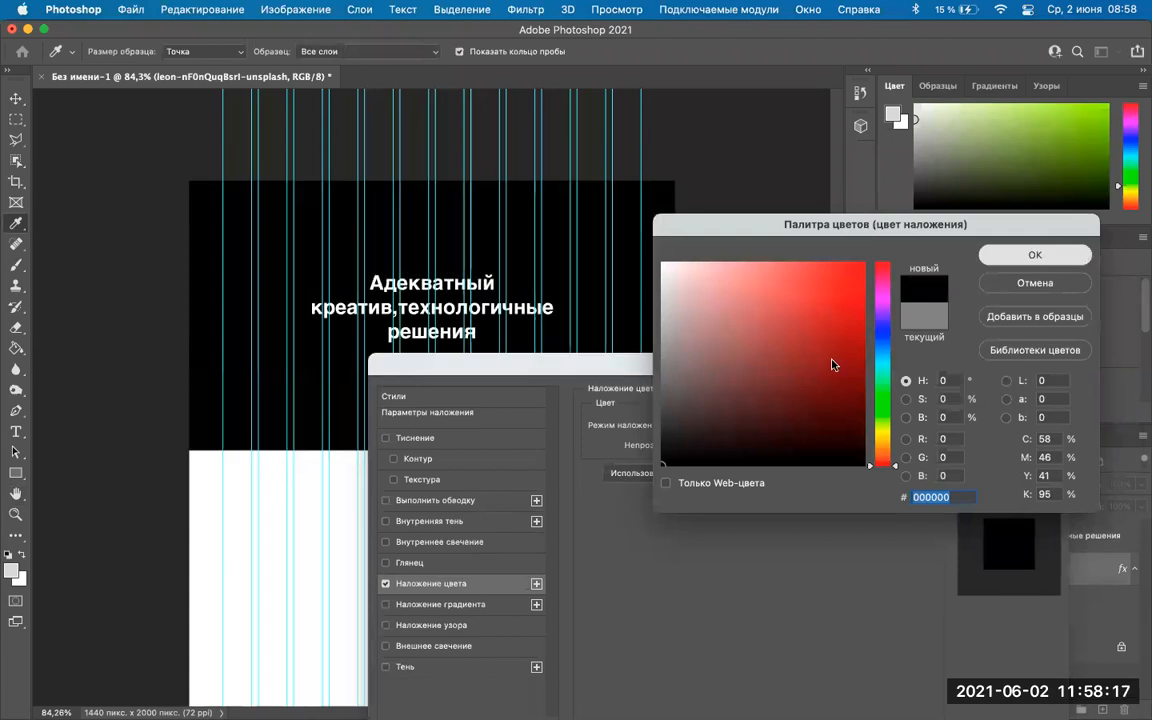
Set the black overlay's opacity to 33% and apply the layer style.
click(700, 446)
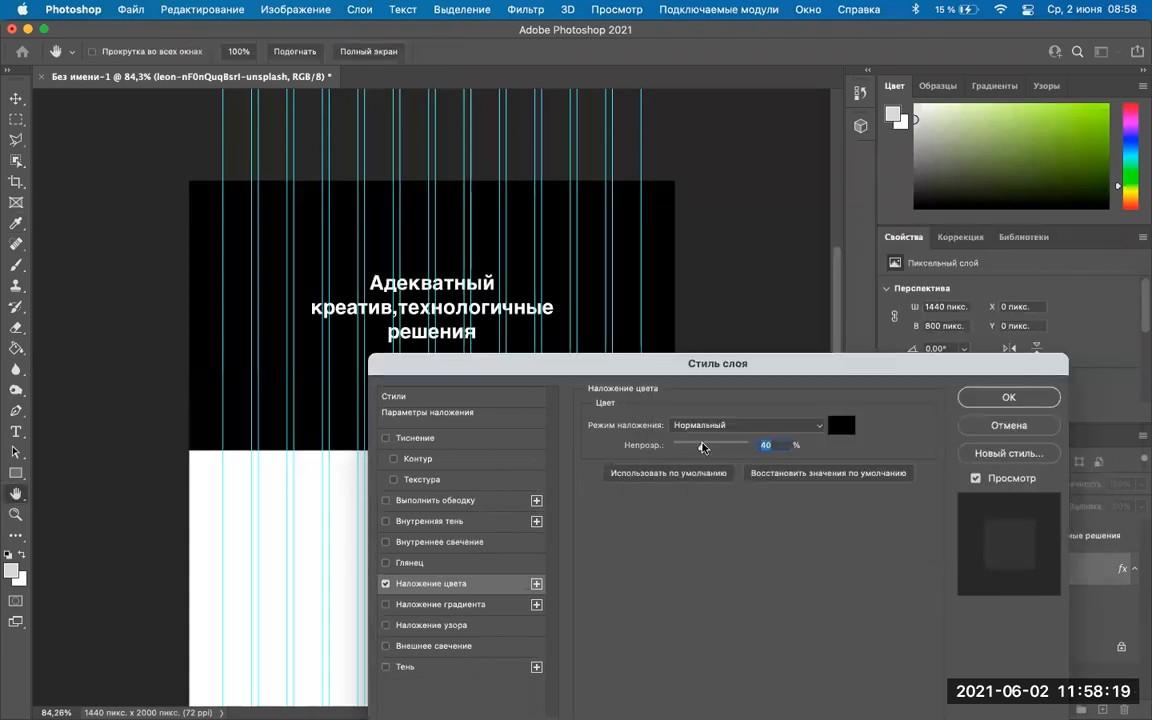
drag(700, 446, 693, 446)
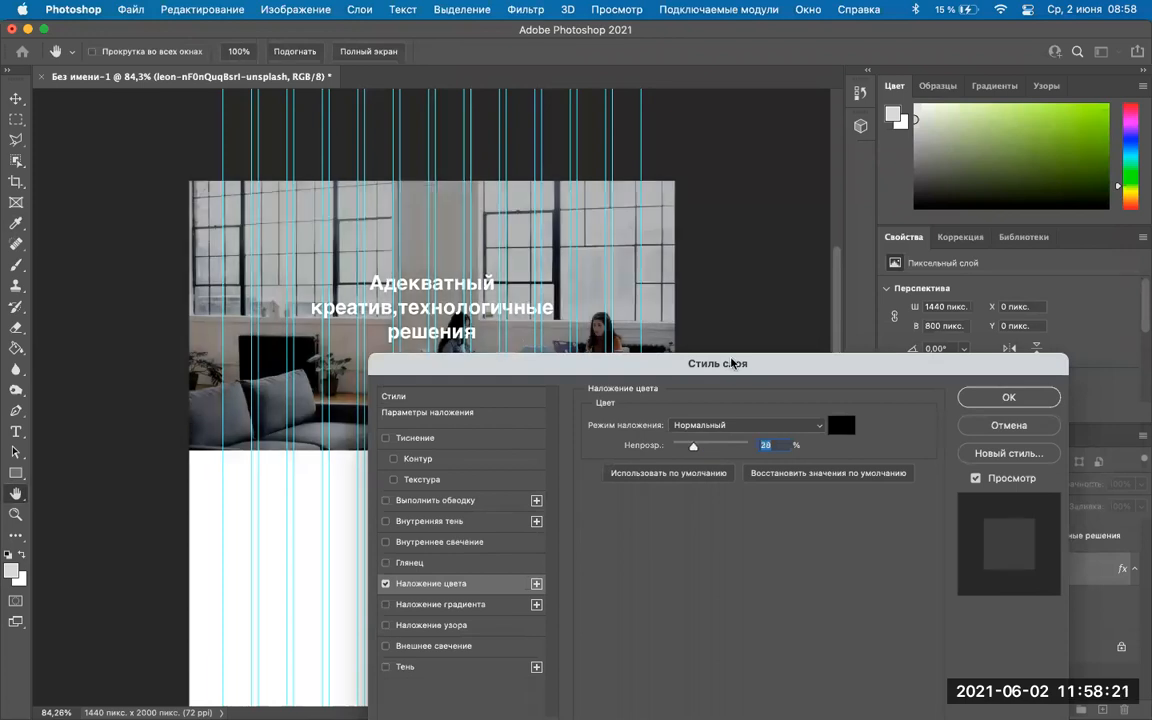
drag(754, 360, 730, 390)
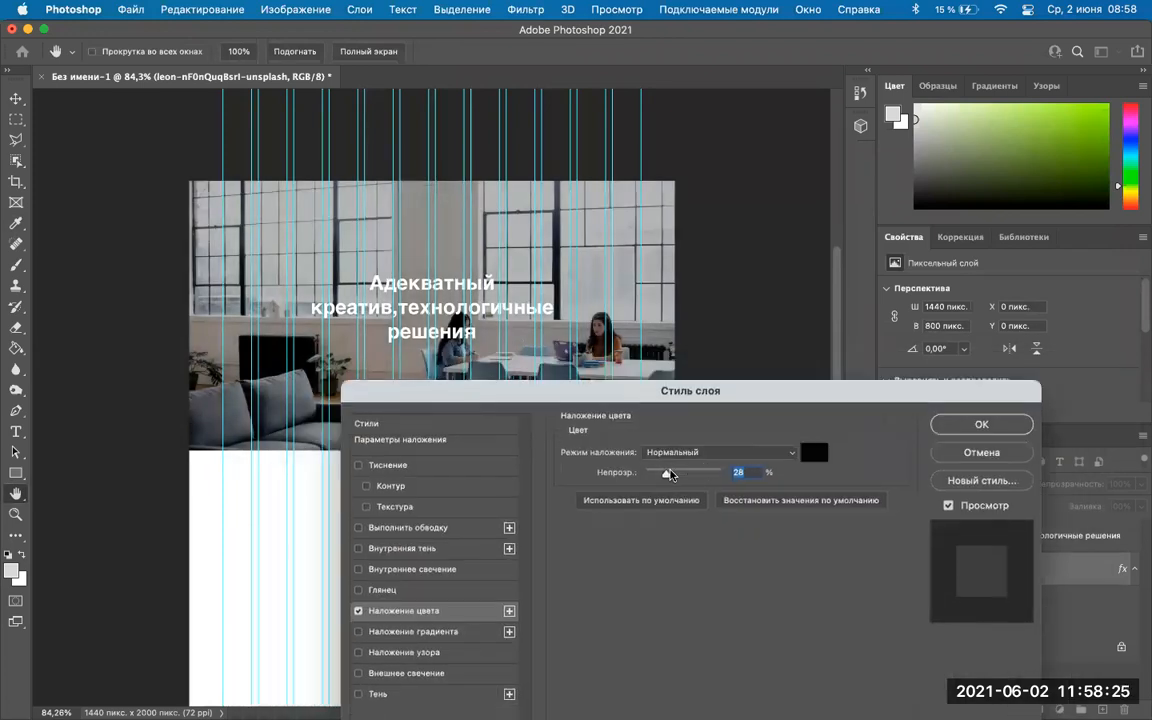
drag(669, 475, 672, 474)
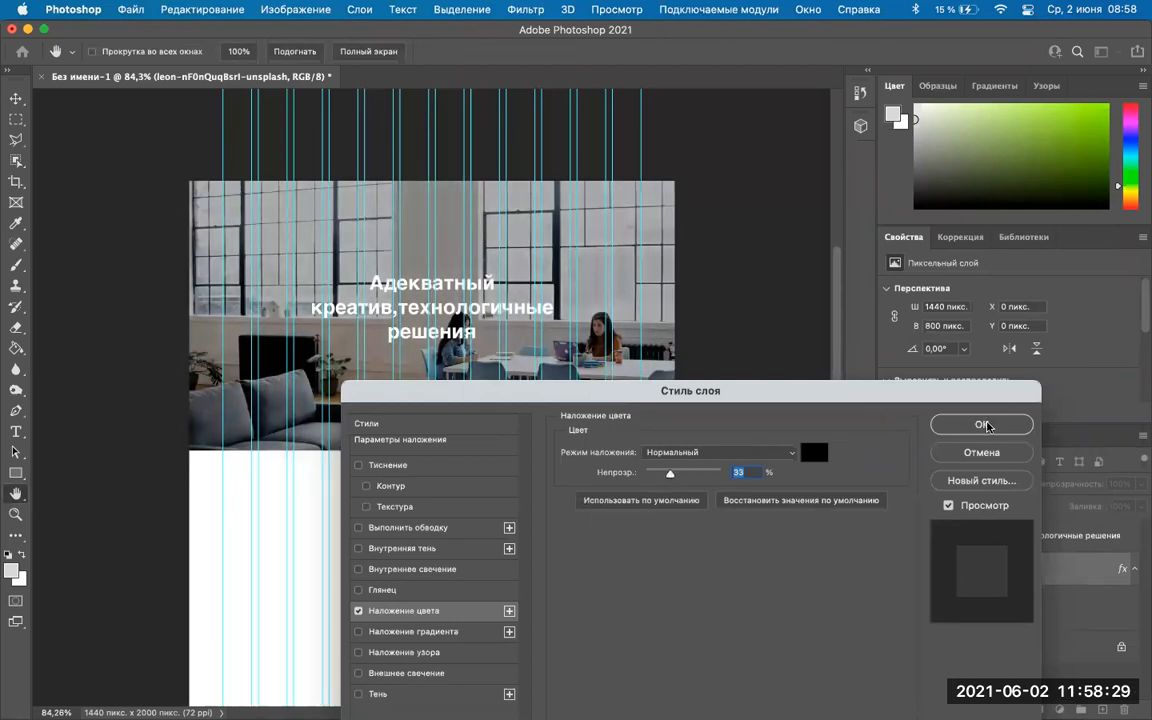
click(983, 425)
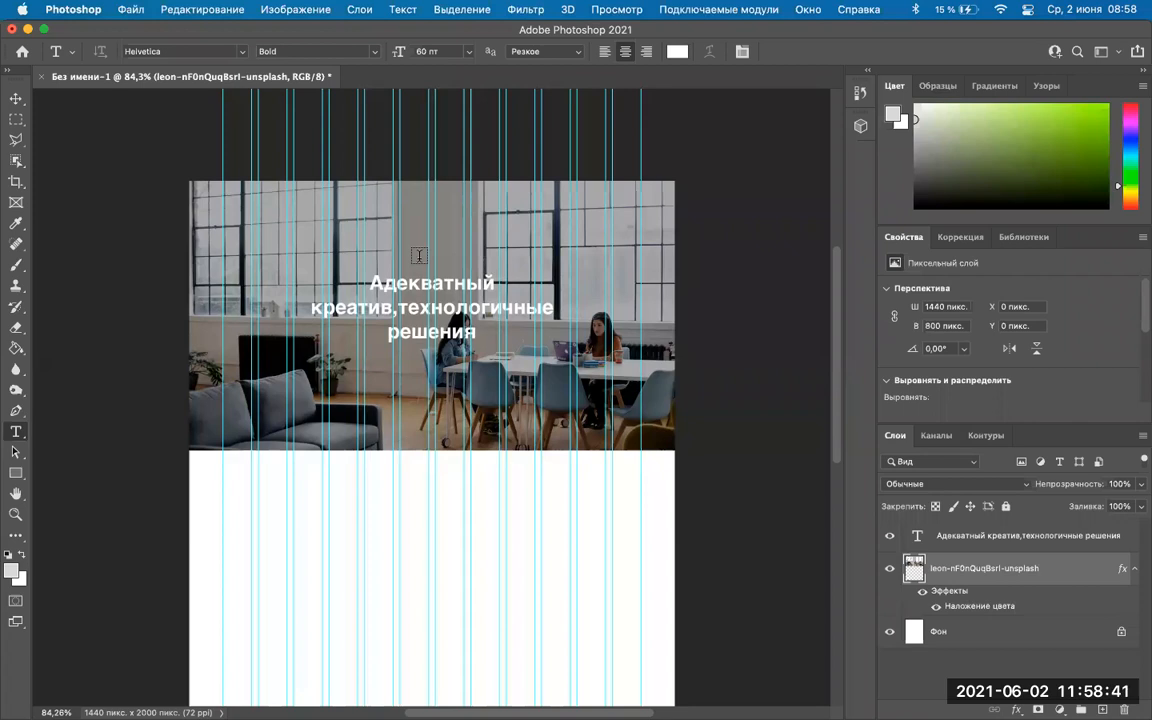
Zoom in and select all text of the 'Адекватный креатив, технологичные решения' headline for editing.
scroll(419, 256, up, 3)
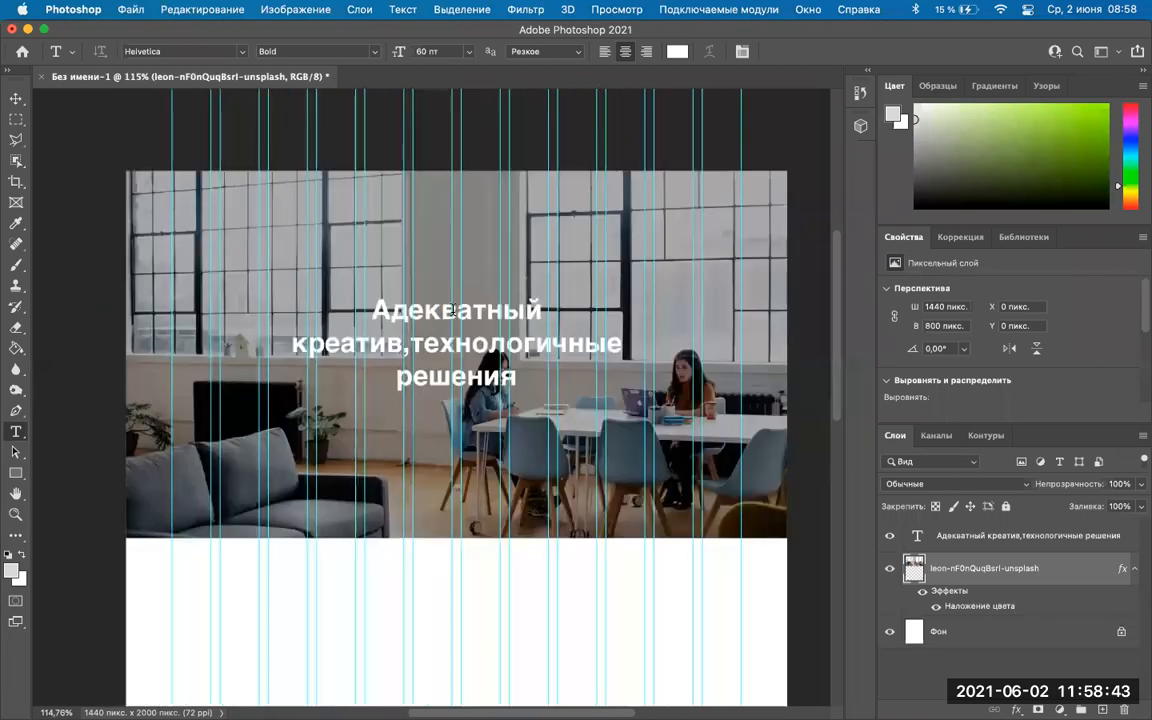
click(455, 311)
double_click(455, 311)
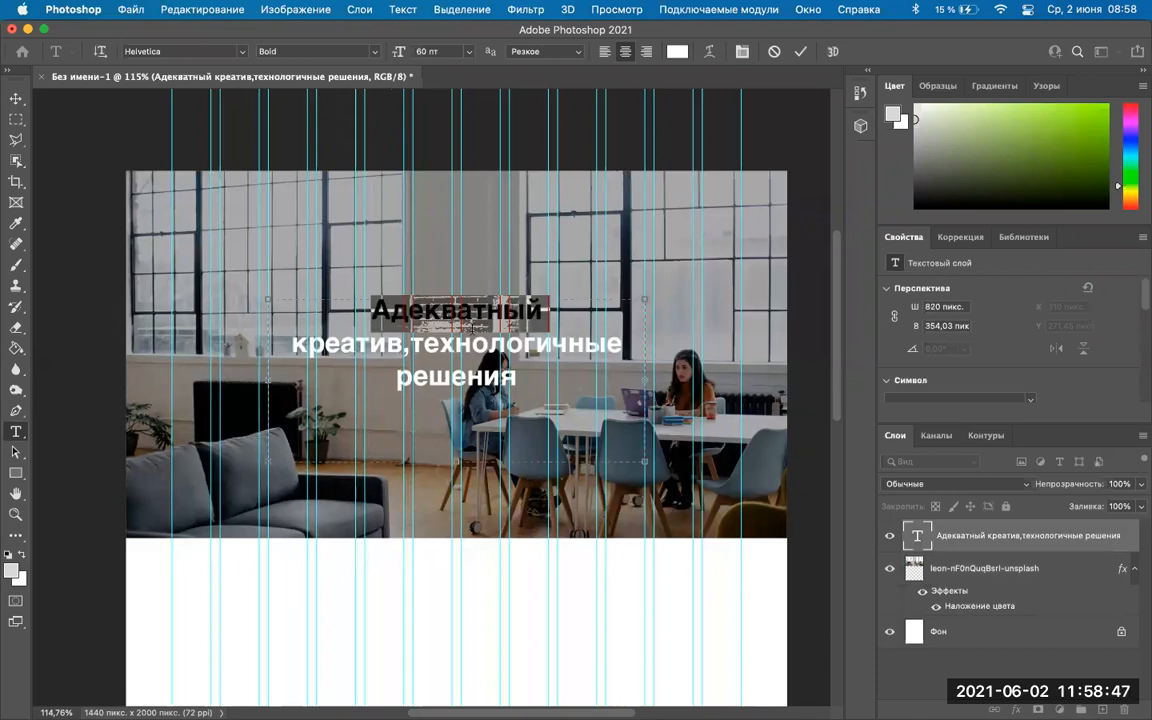
key(super+a)
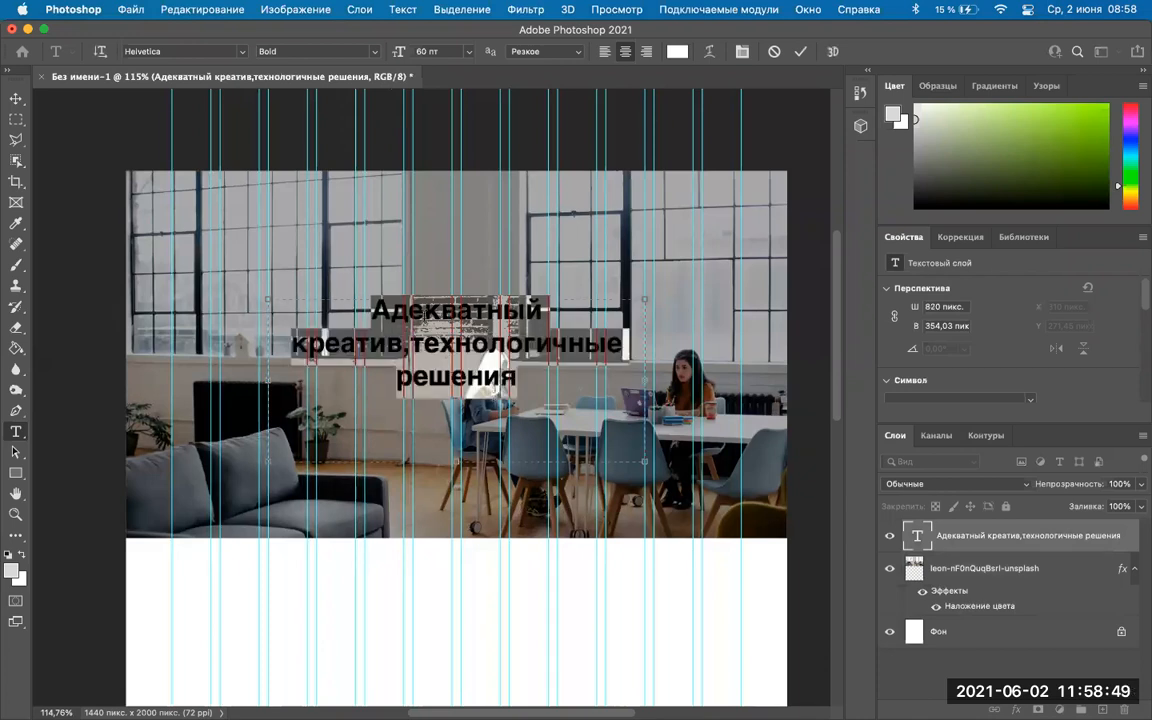
click(528, 363)
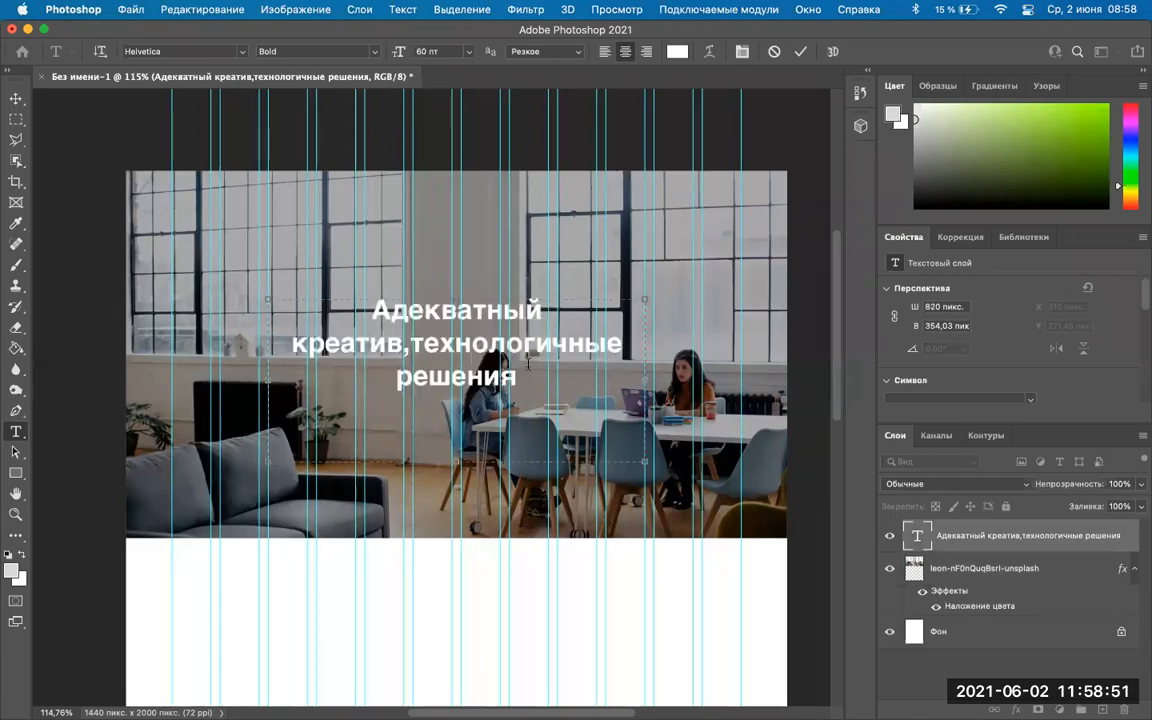
key(super+a)
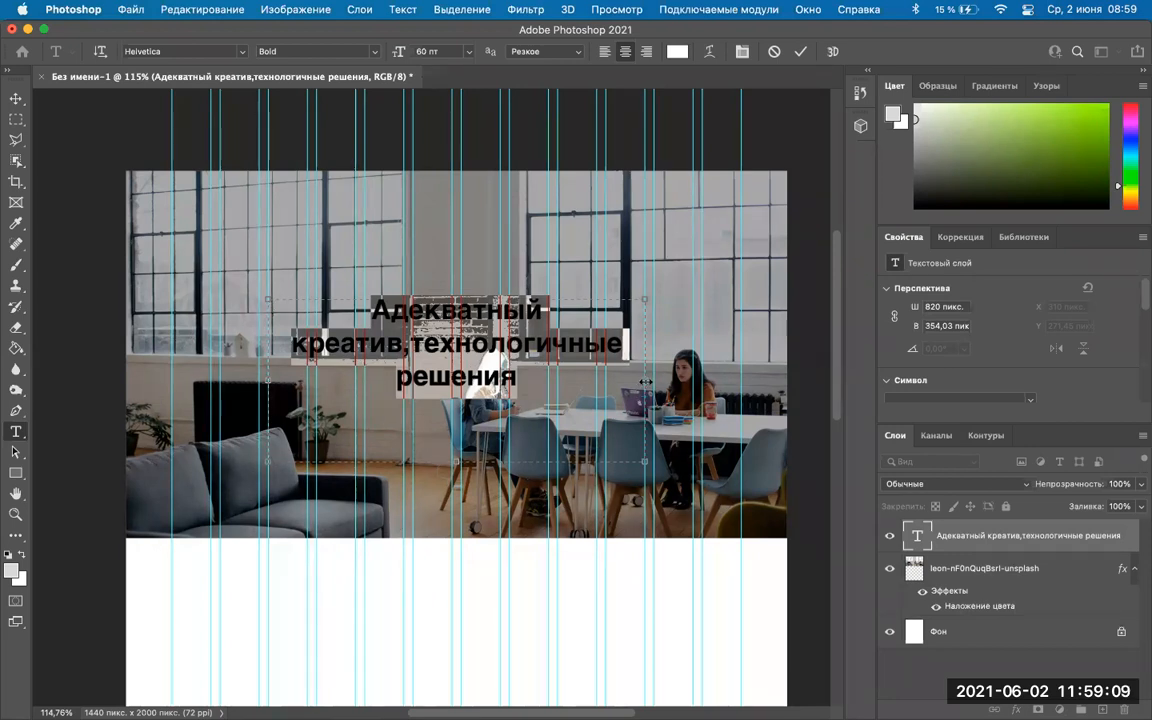
Resize the headline text box to 979 × 141 px so it wraps into two lines, then select all its text.
drag(612, 381, 642, 366)
drag(668, 369, 717, 368)
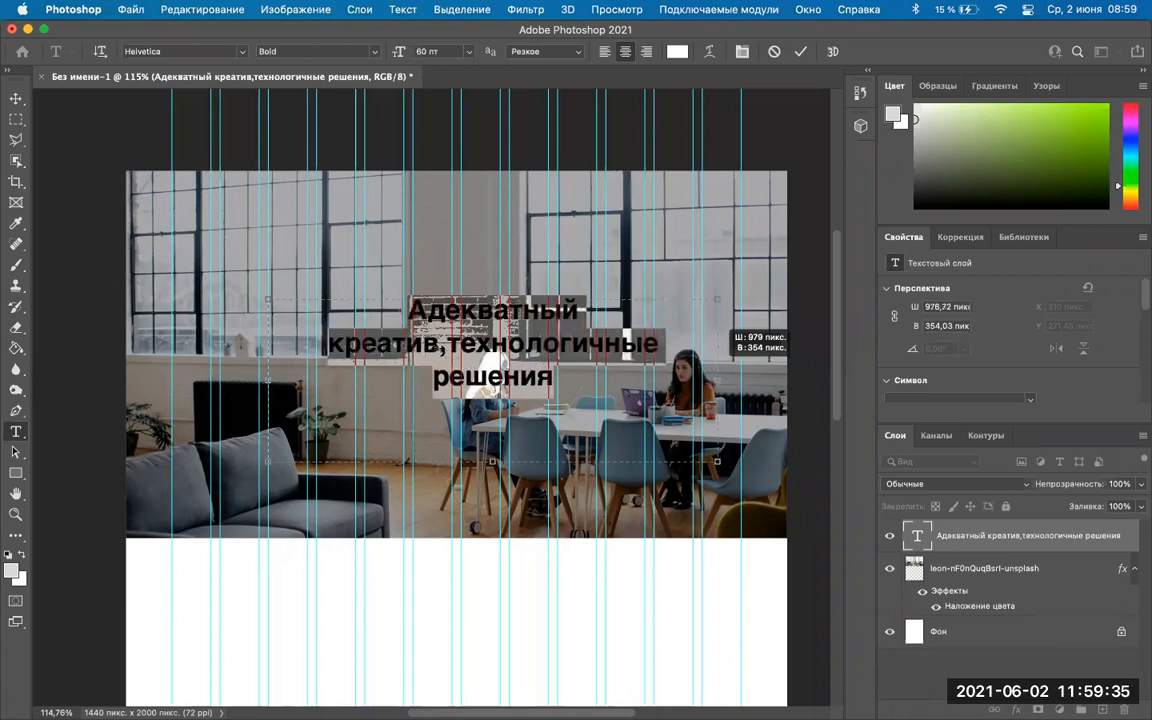
drag(329, 343, 440, 345)
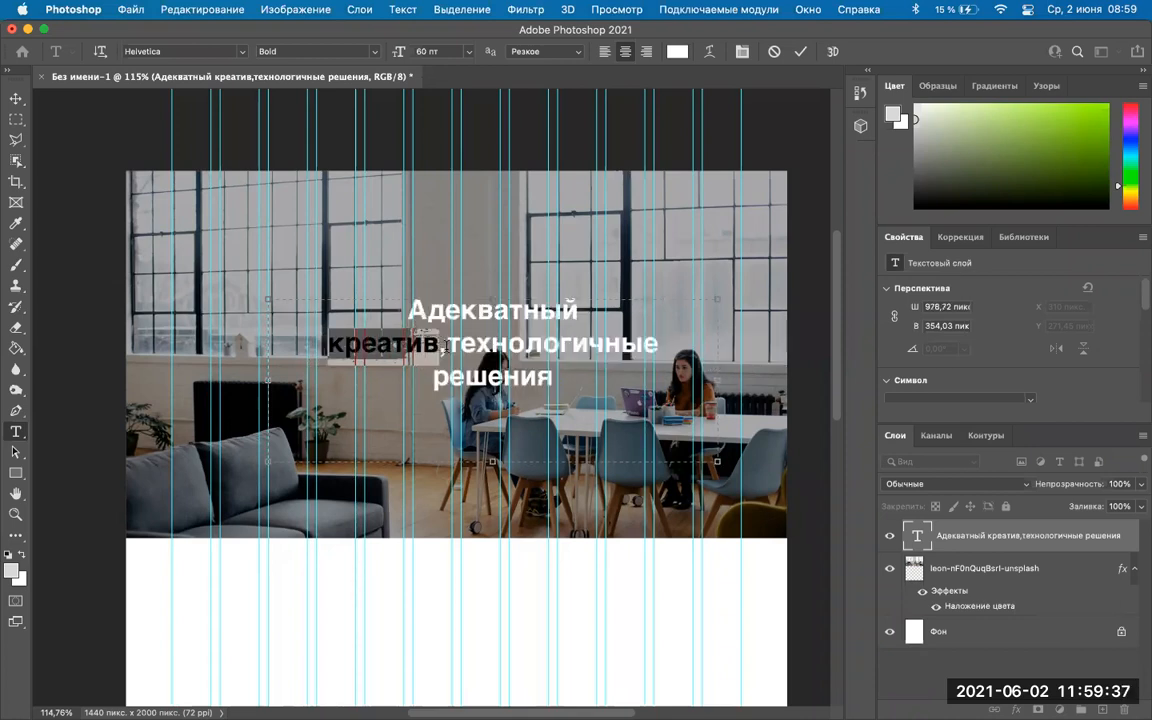
key(super+a)
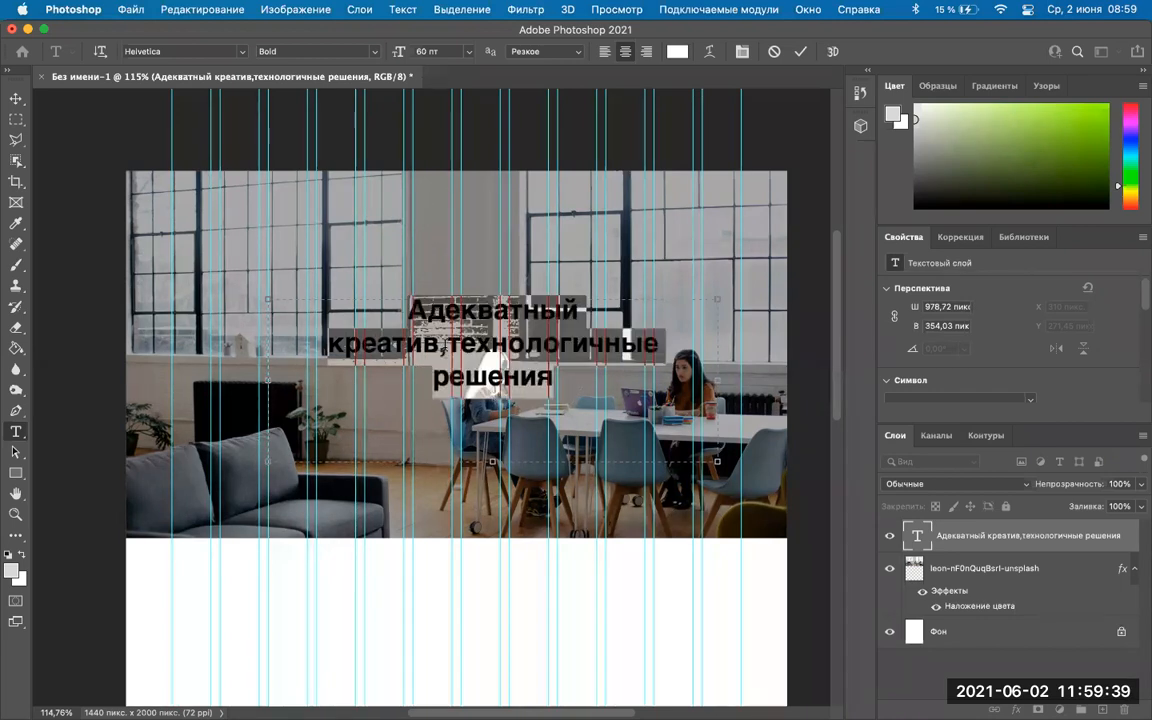
click(443, 347)
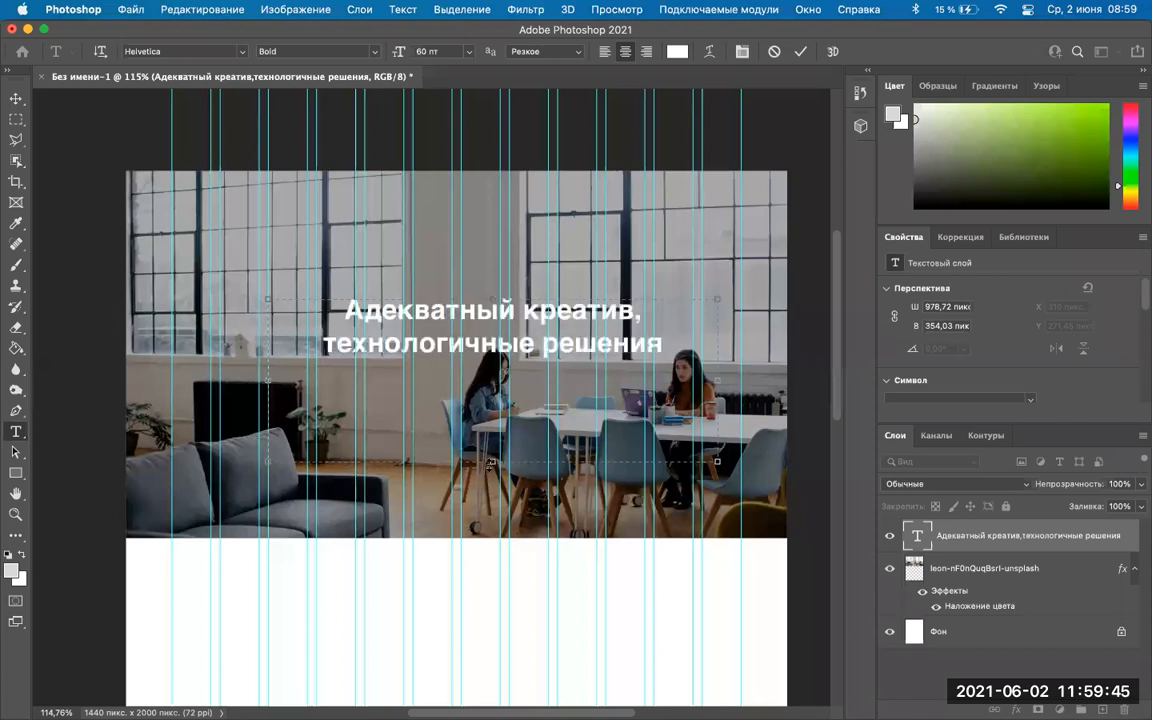
drag(492, 461, 492, 363)
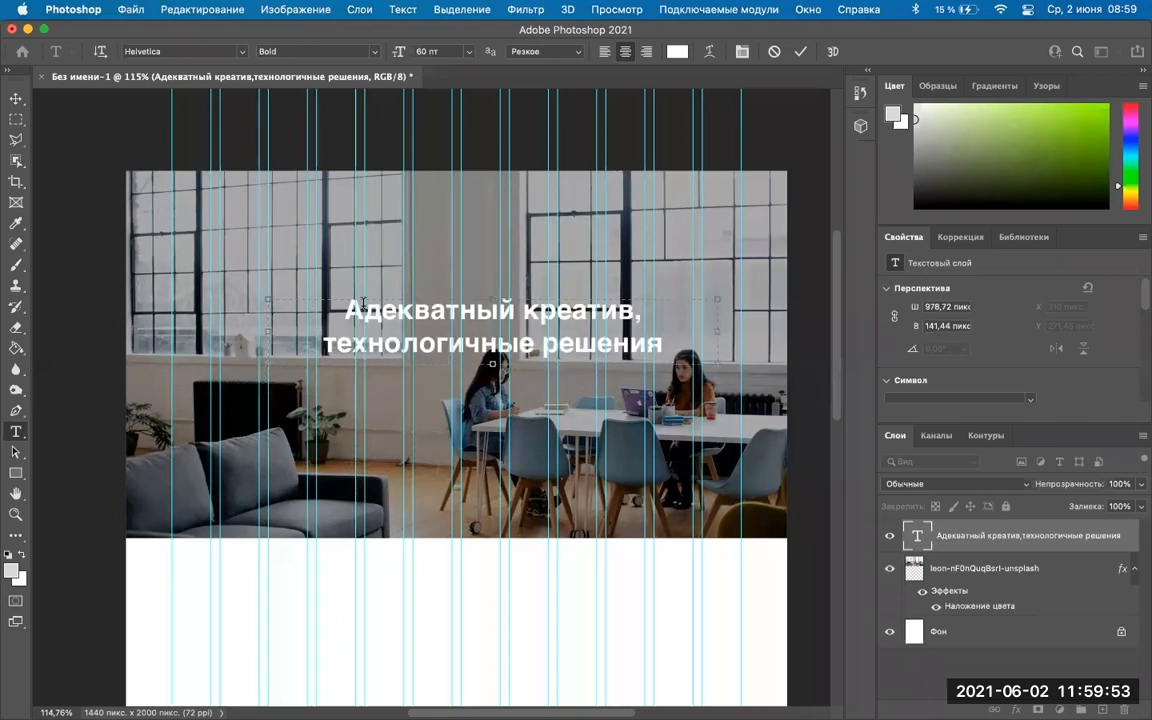
double_click(440, 343)
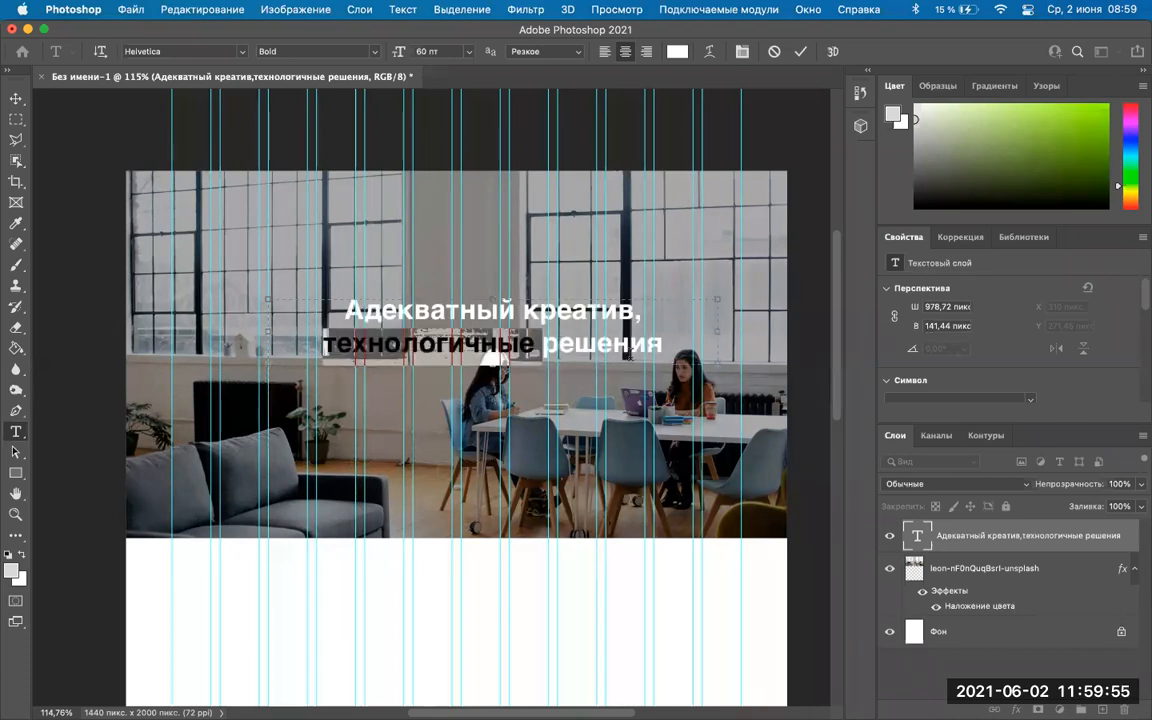
key(super+a)
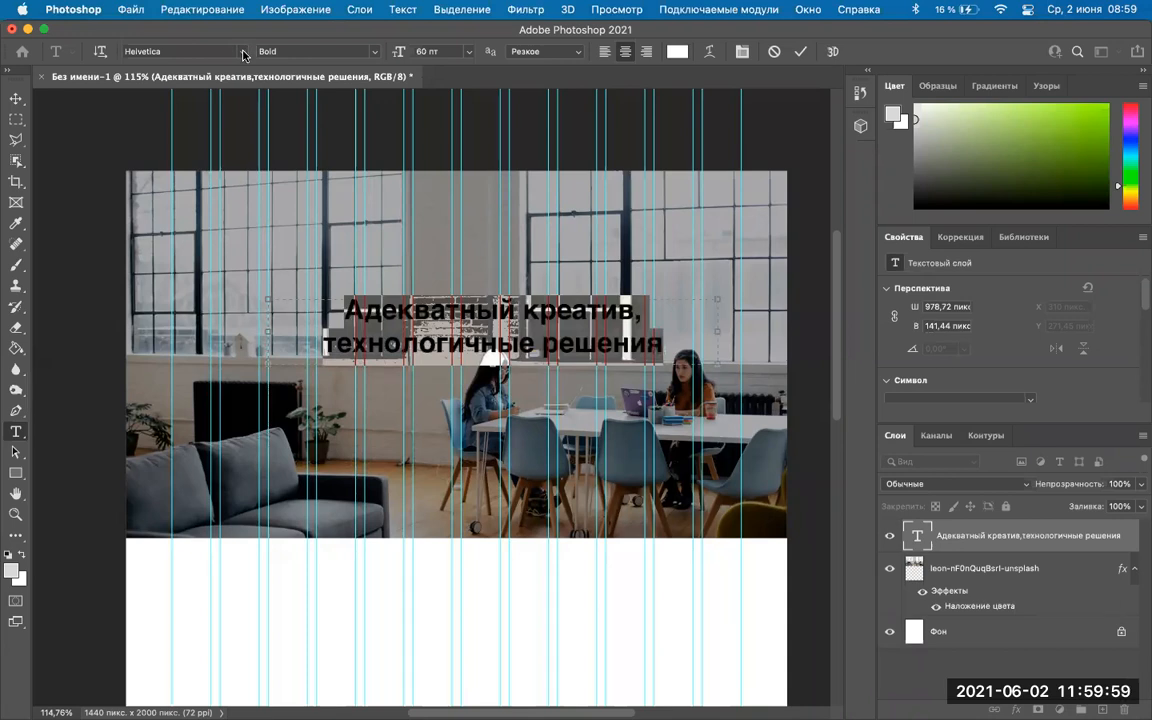
Set the headline font to Cera Pro Bold.
click(243, 52)
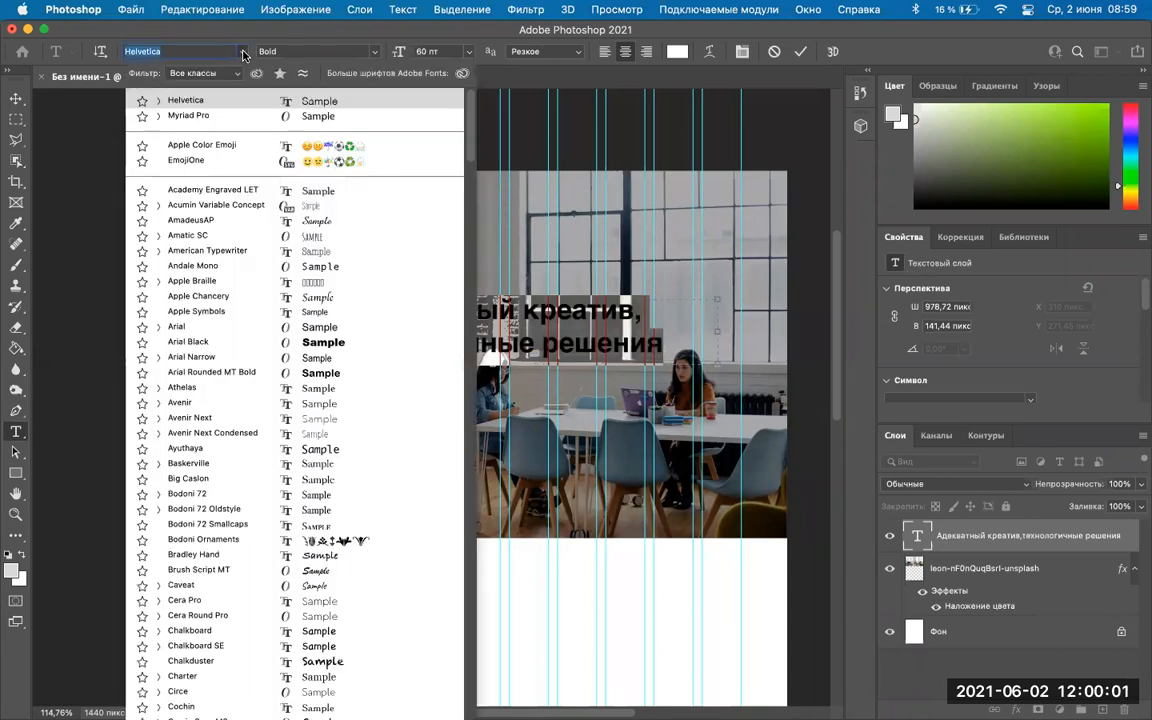
click(257, 221)
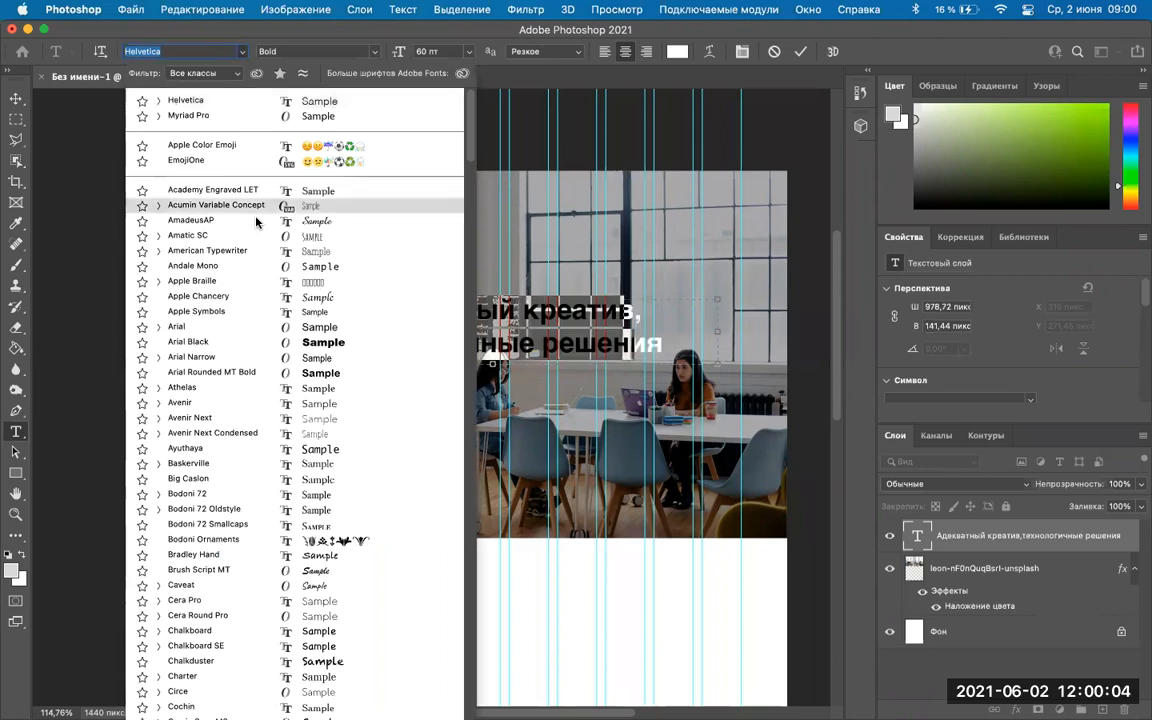
key(b)
click(183, 601)
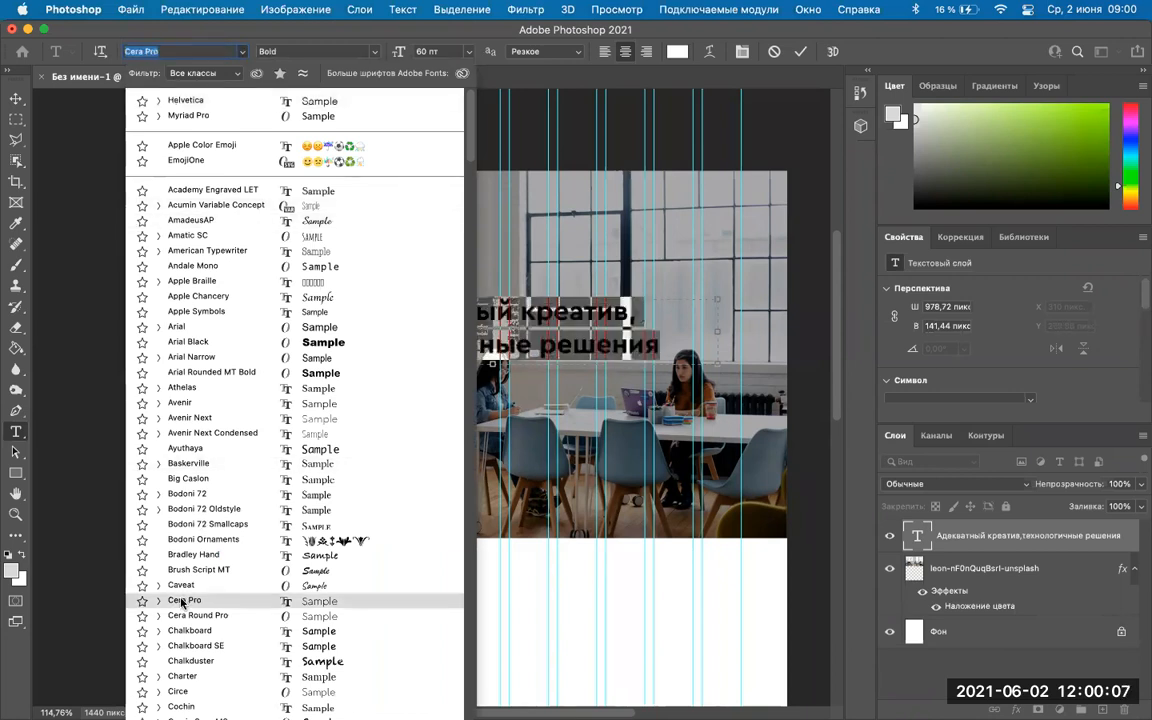
click(183, 601)
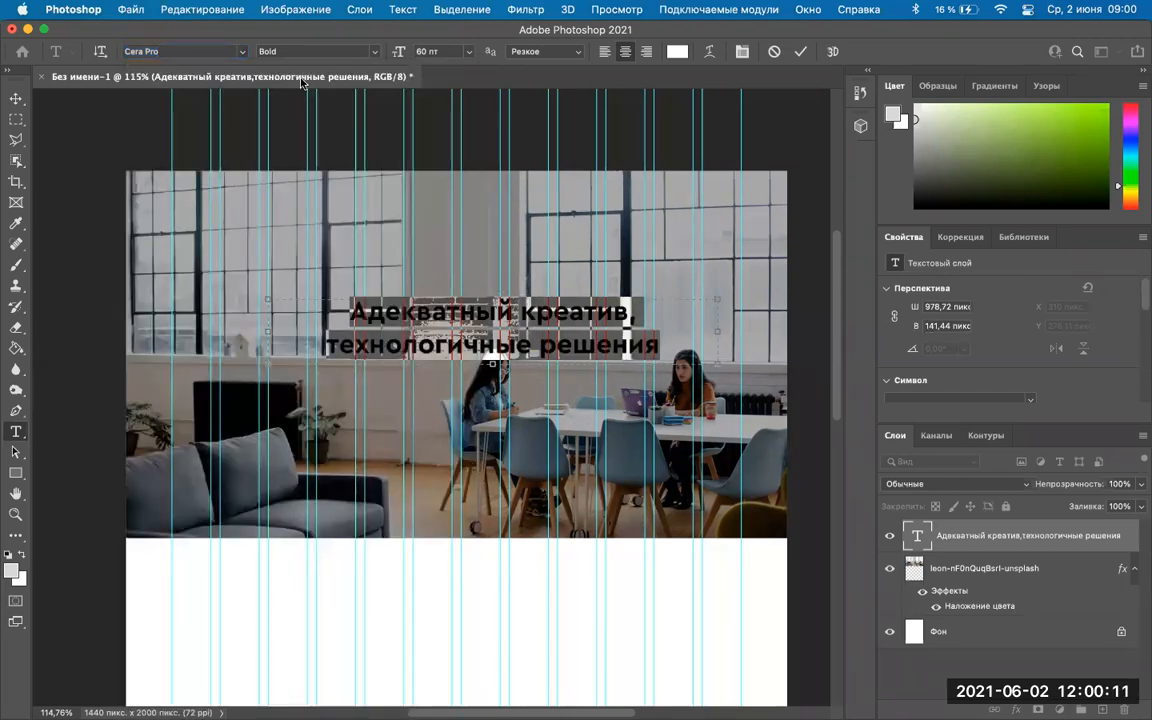
click(373, 55)
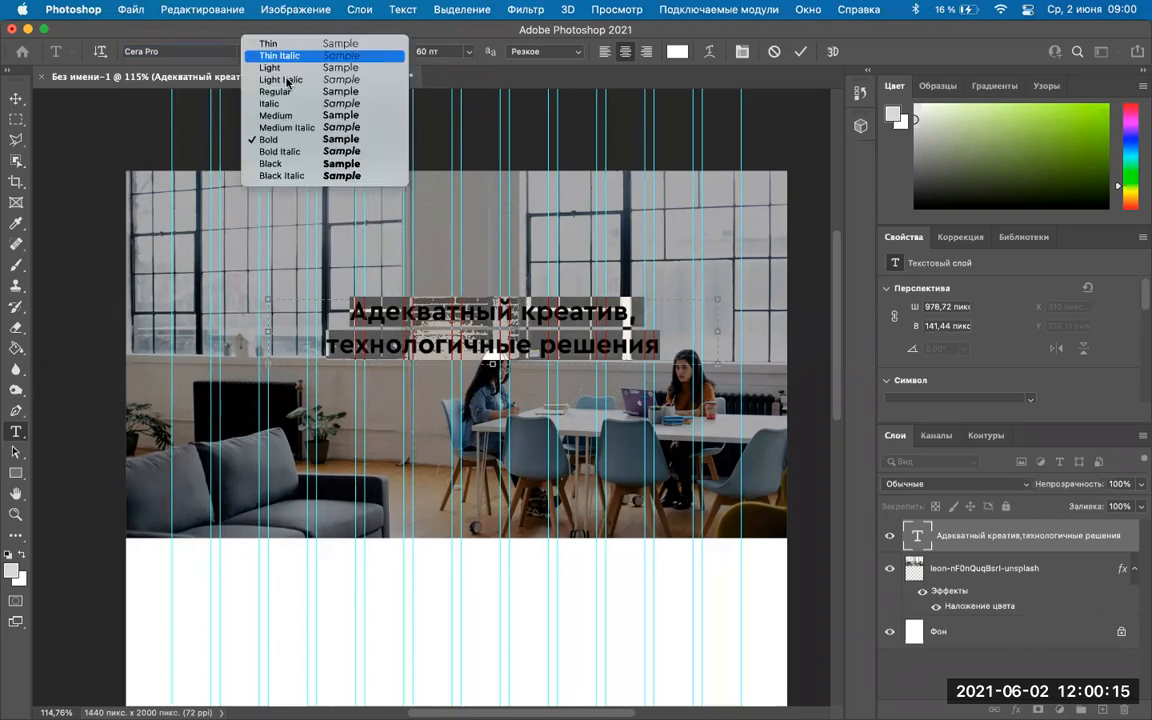
click(286, 141)
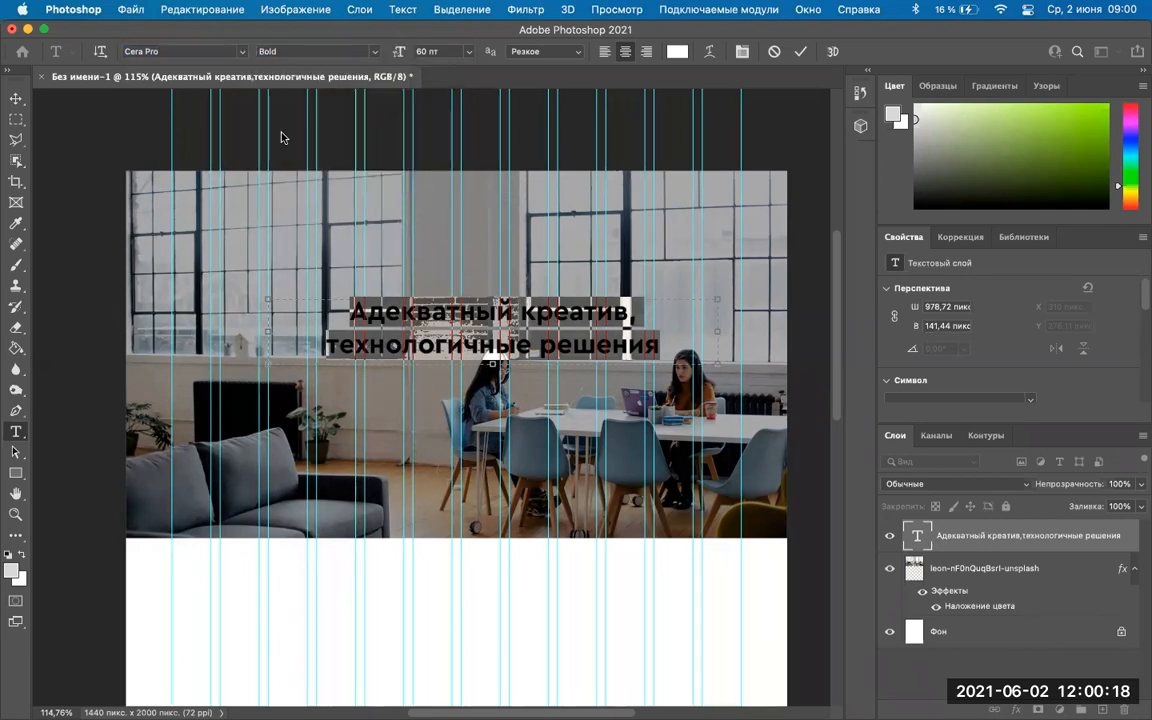
Size the headline at 72 pt with Sharp anti-aliasing and commit the text.
click(470, 51)
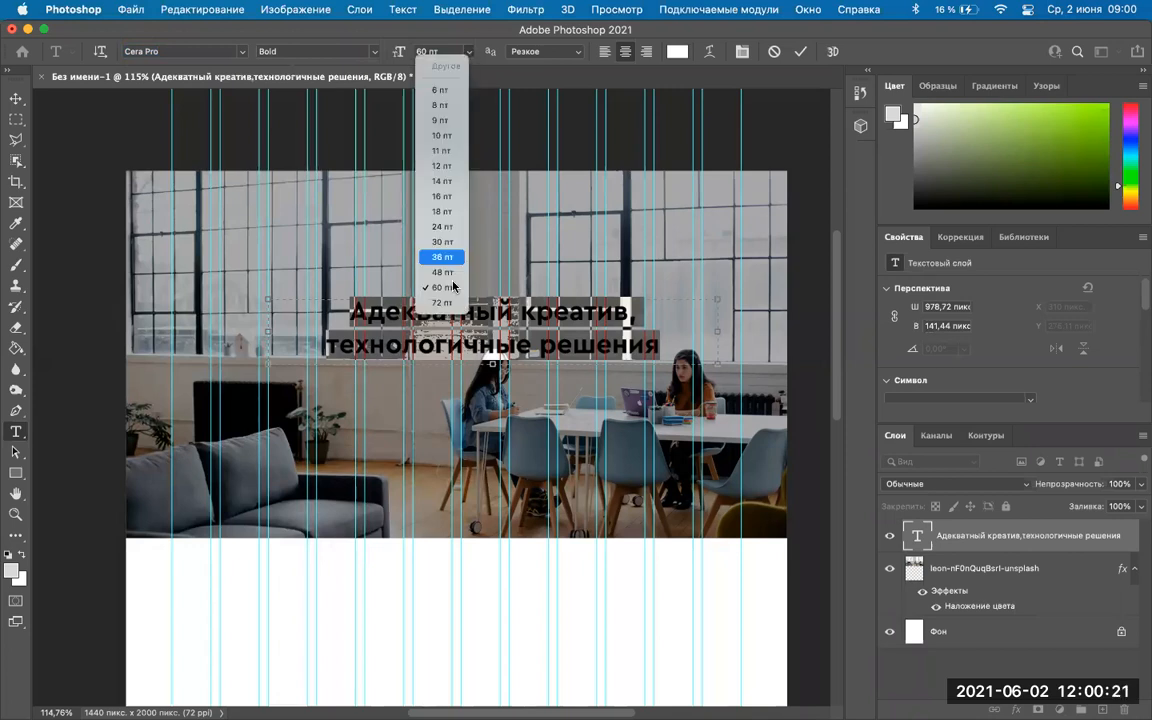
click(388, 50)
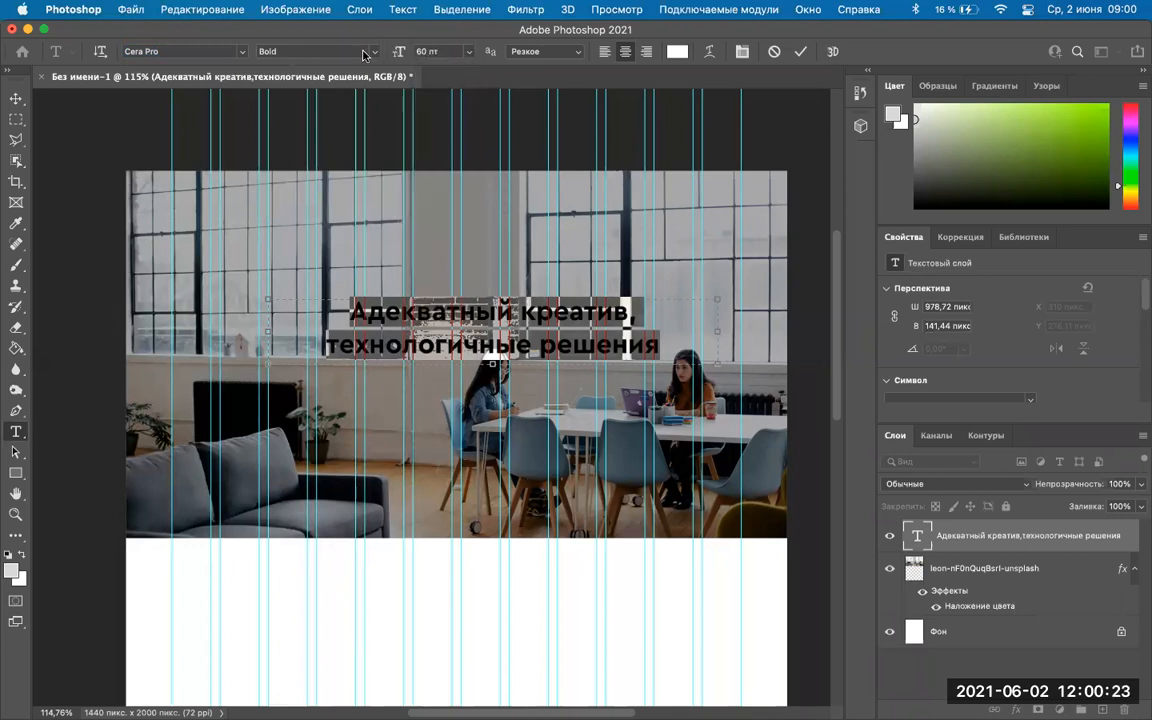
key(Tab)
text(72)
click(468, 54)
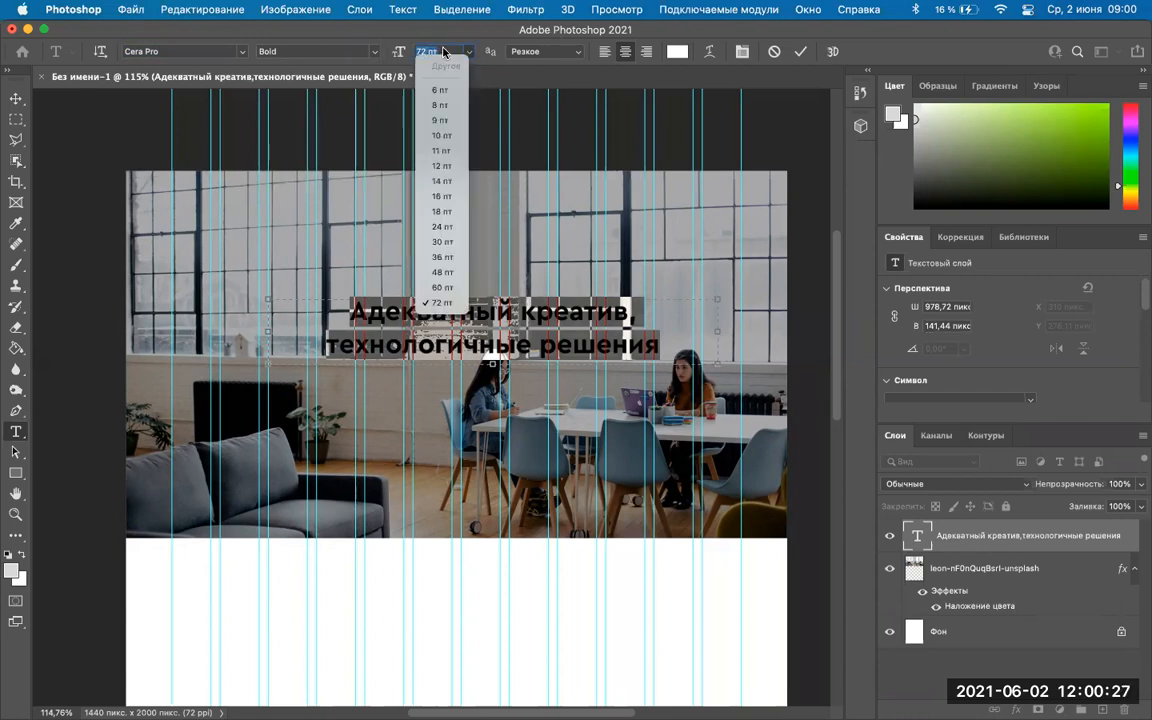
click(336, 51)
click(336, 51)
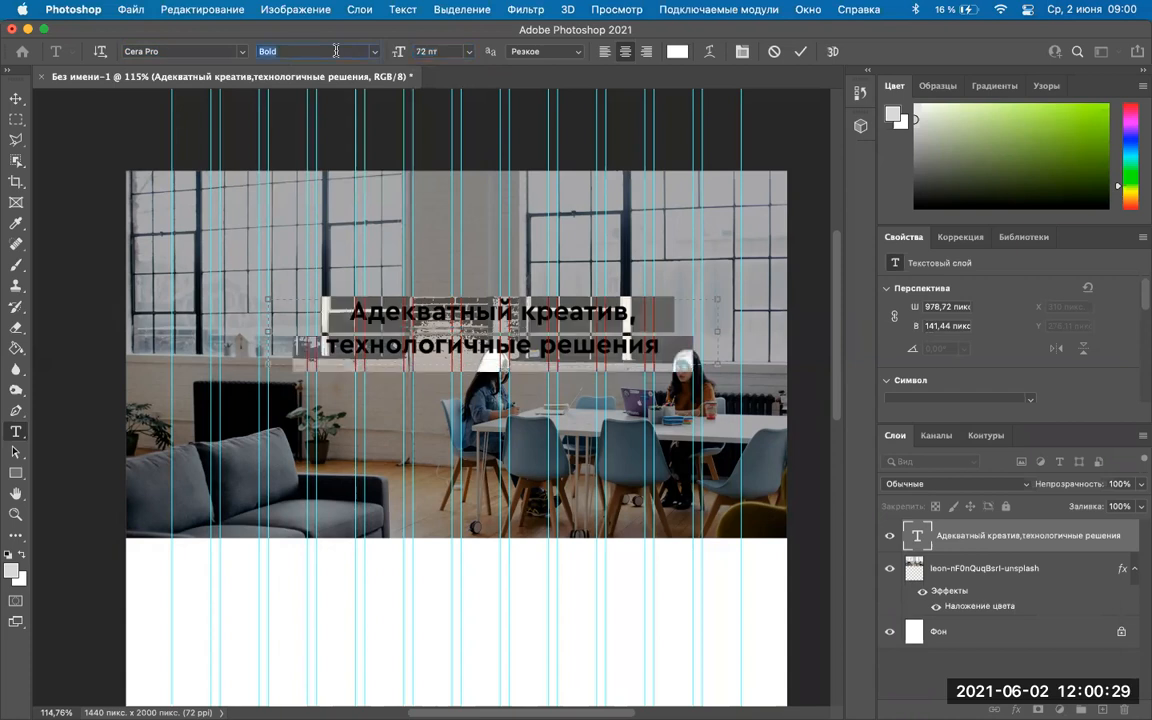
click(563, 55)
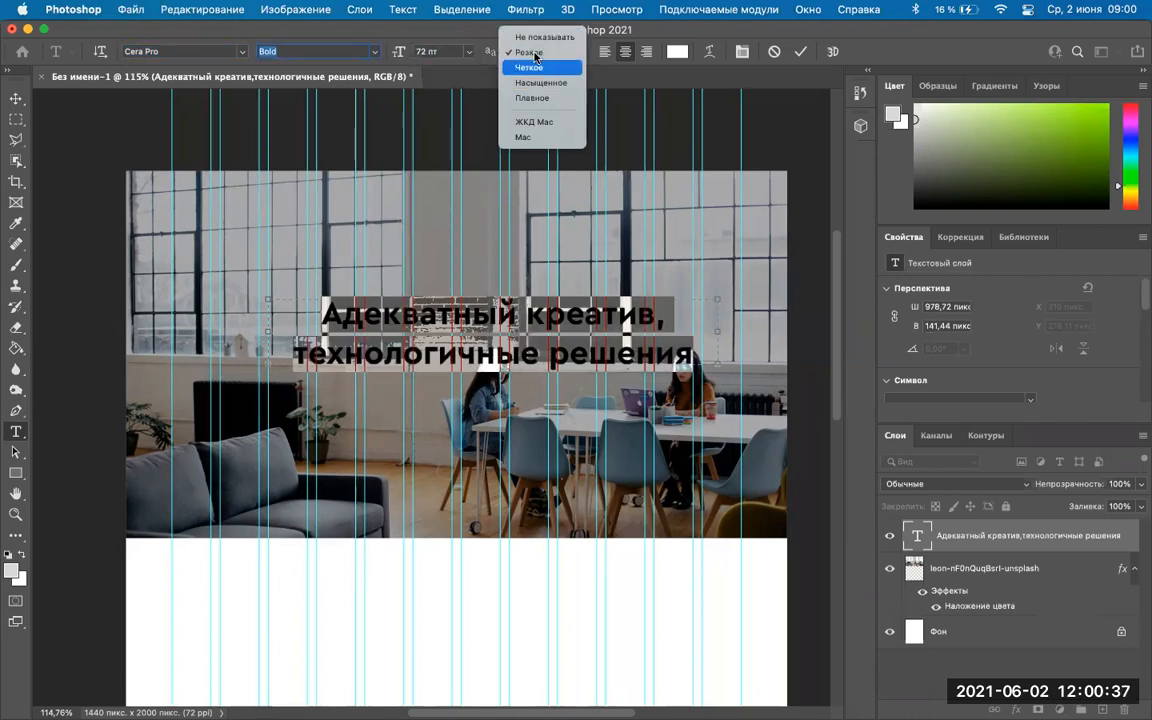
click(537, 53)
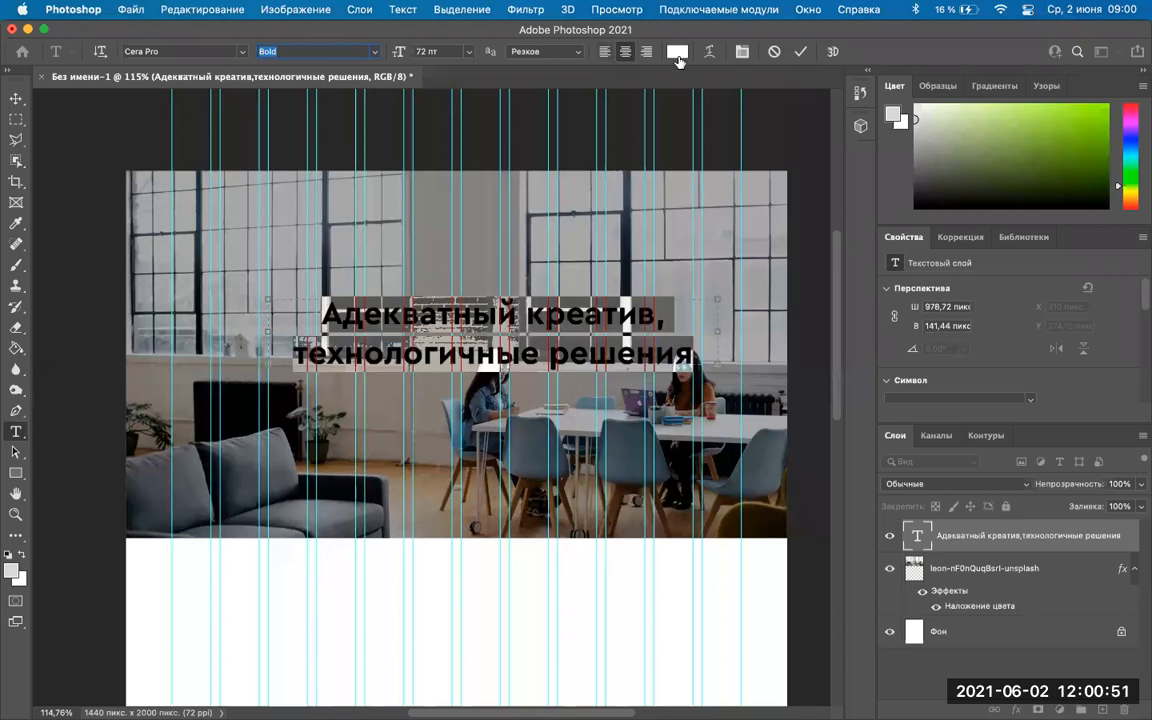
click(800, 51)
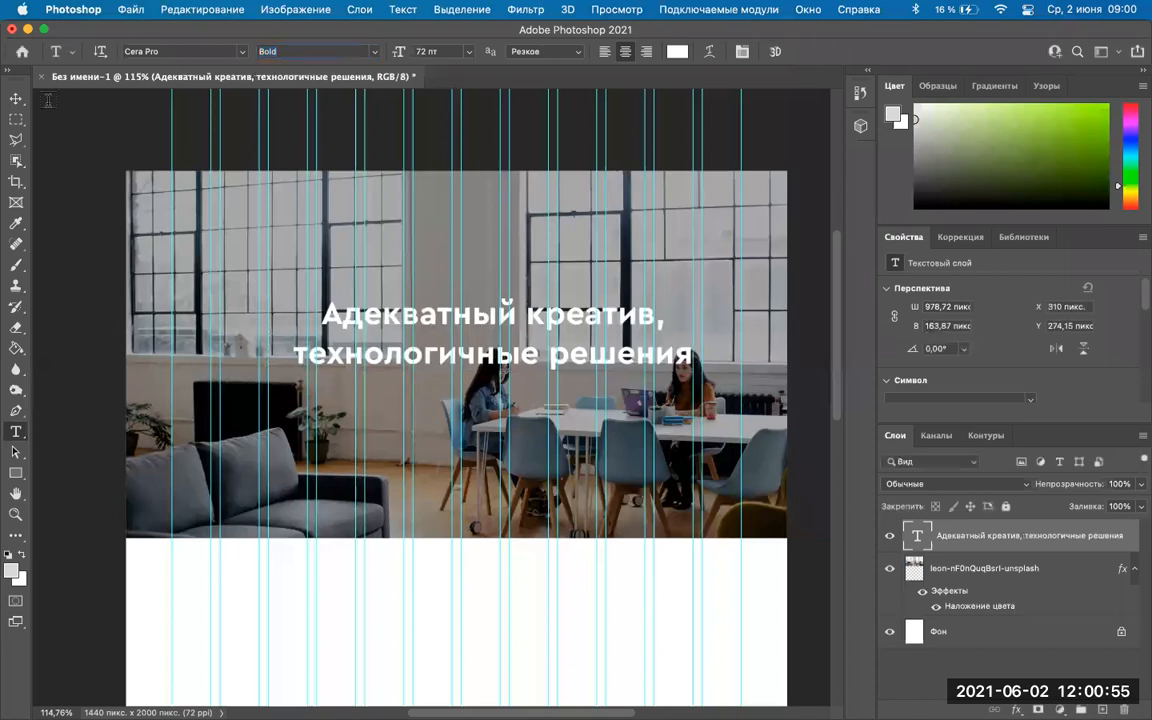
click(17, 100)
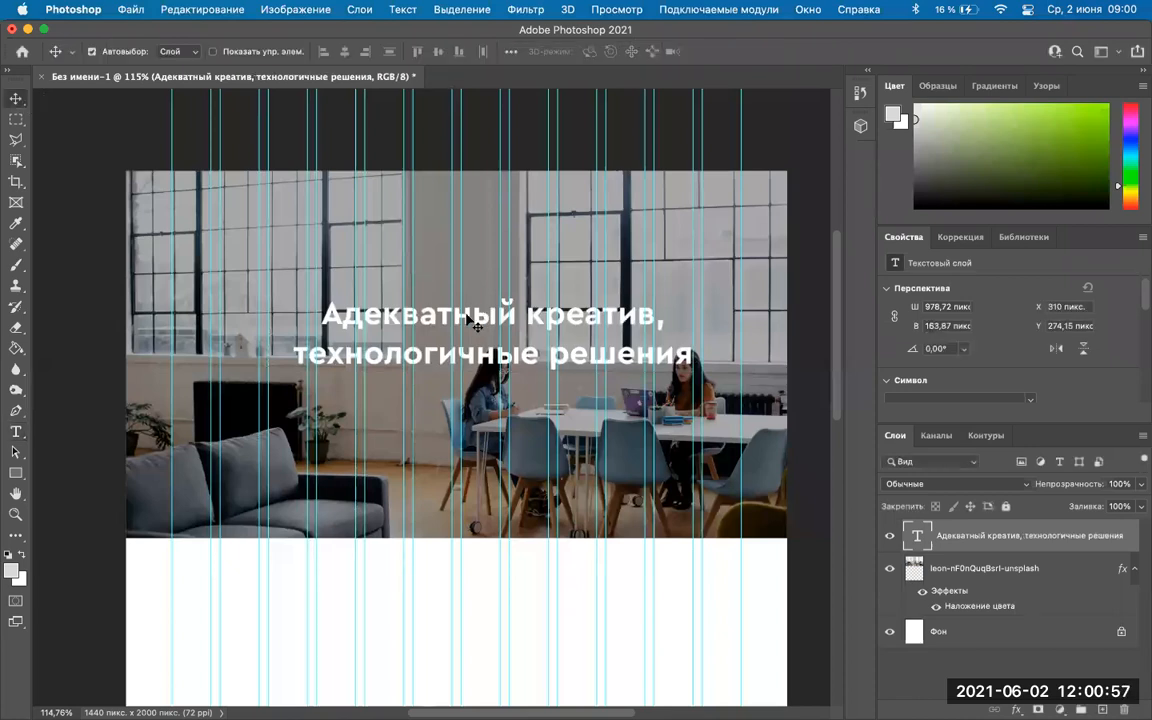
Nudge the headline about 34 px left and 24 px down over the office photo.
drag(445, 331, 430, 340)
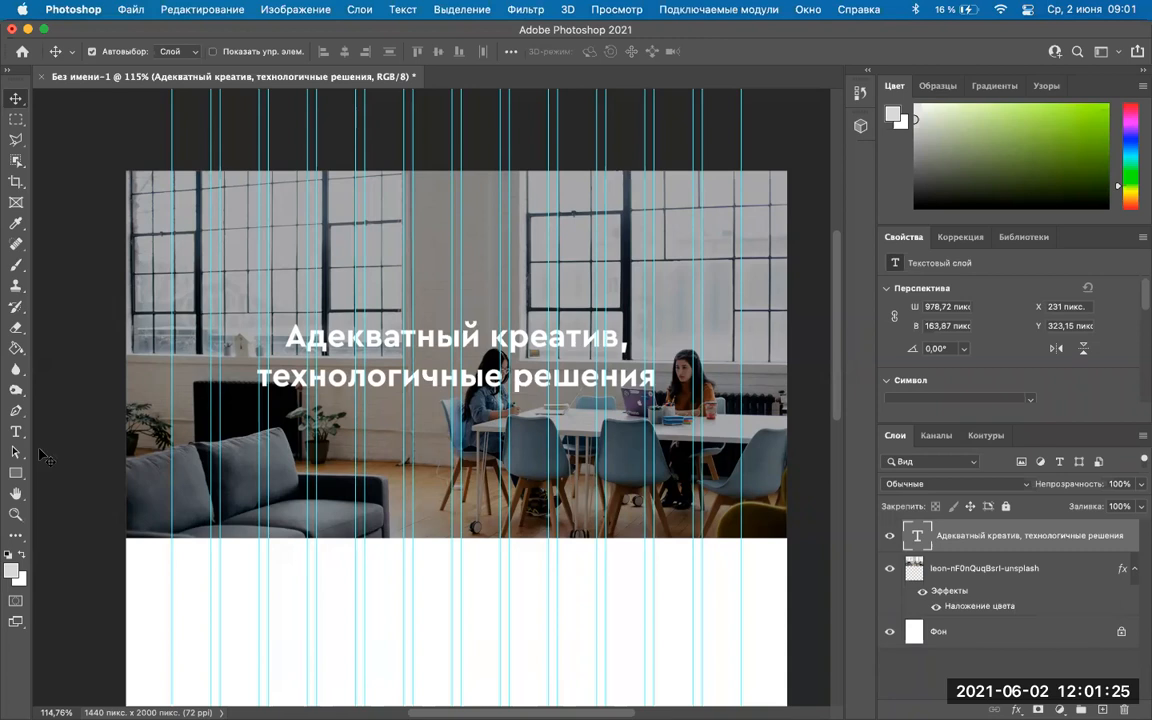
scroll(38, 450, down, 4)
click(14, 432)
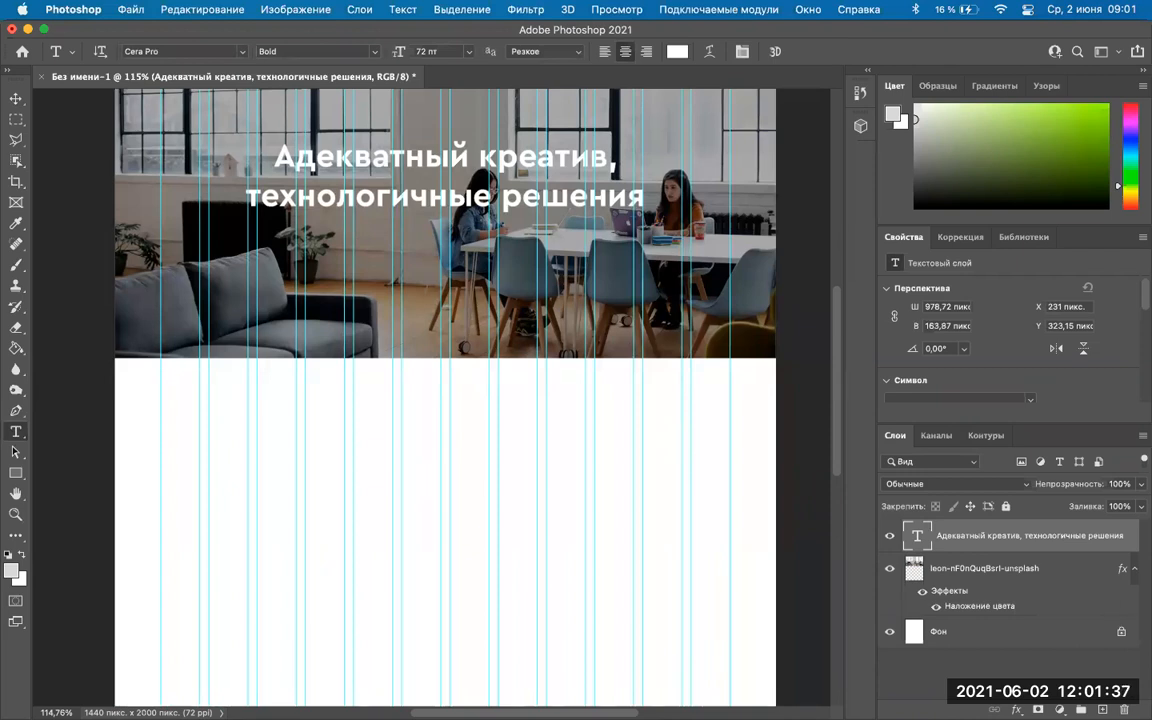
mouse_move(620, 688)
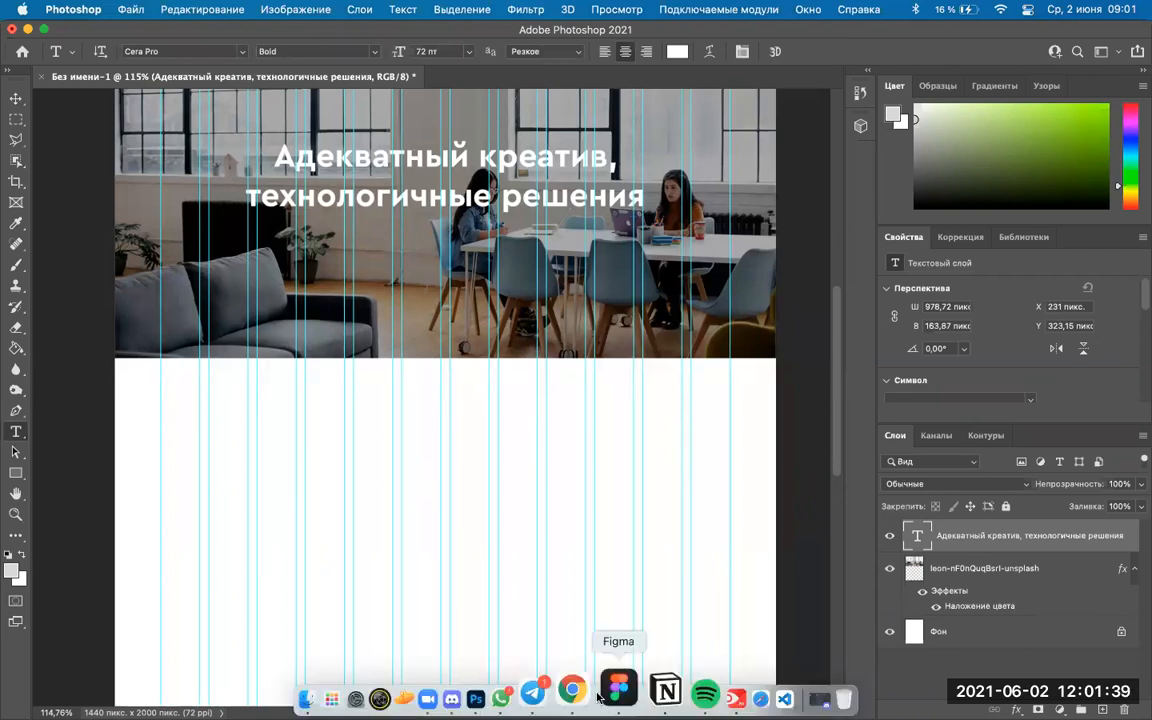
click(590, 688)
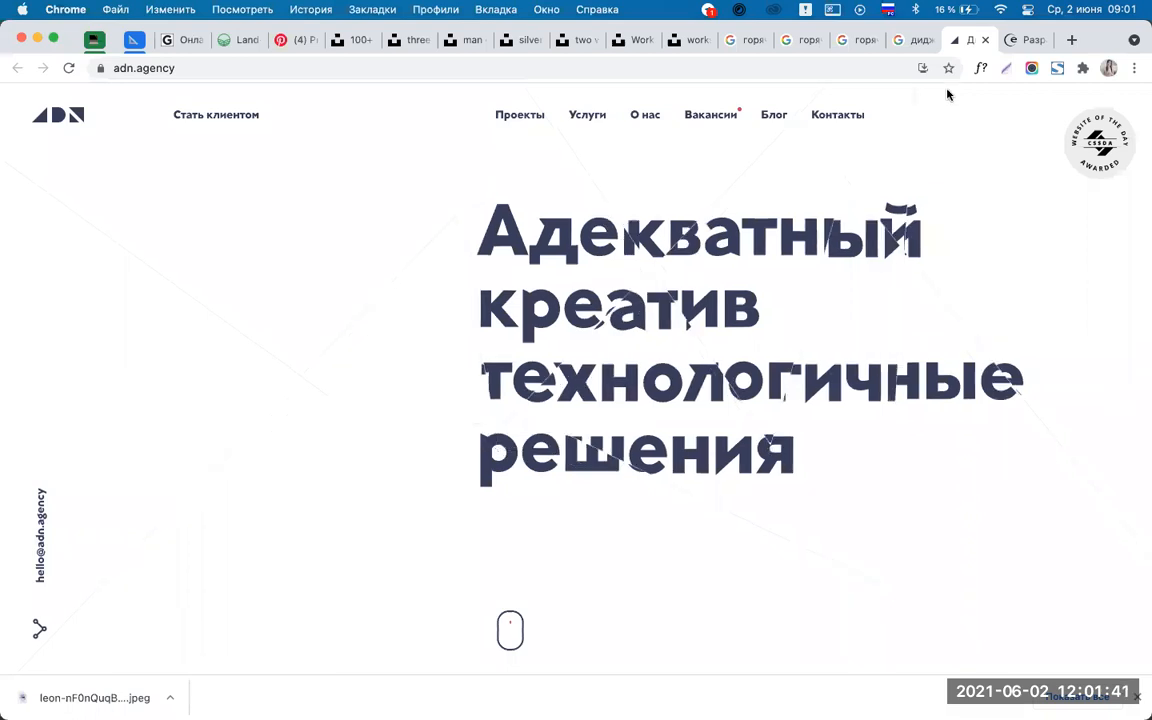
click(1026, 42)
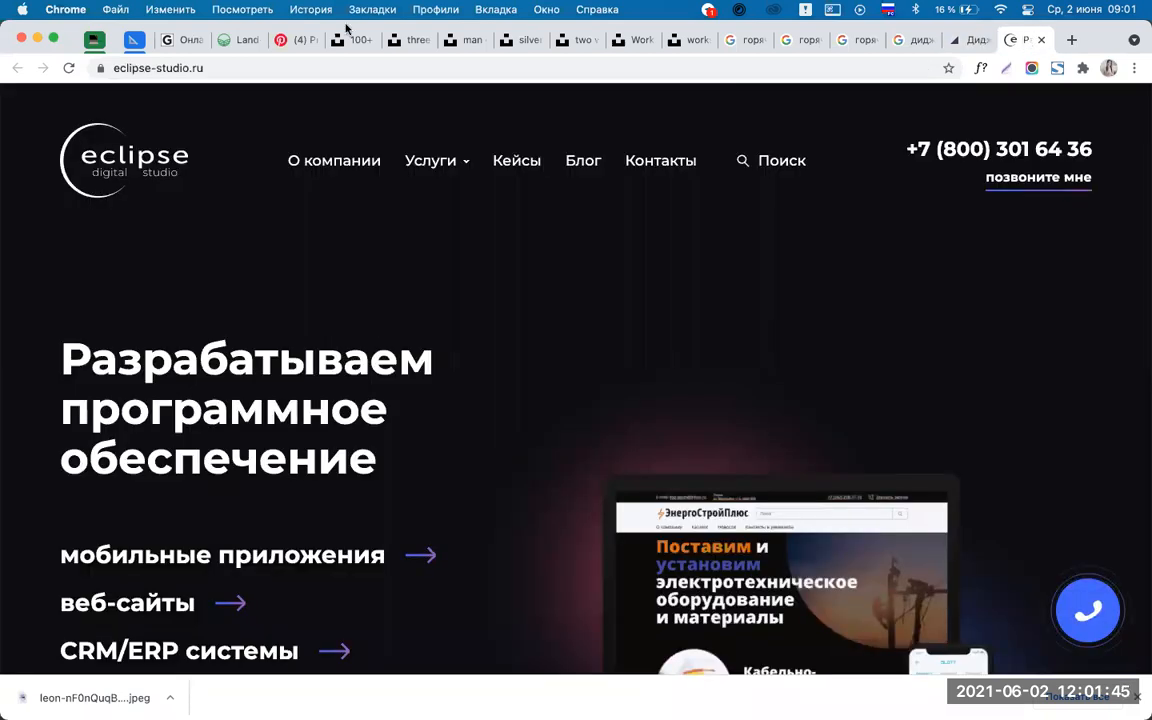
mouse_move(527, 690)
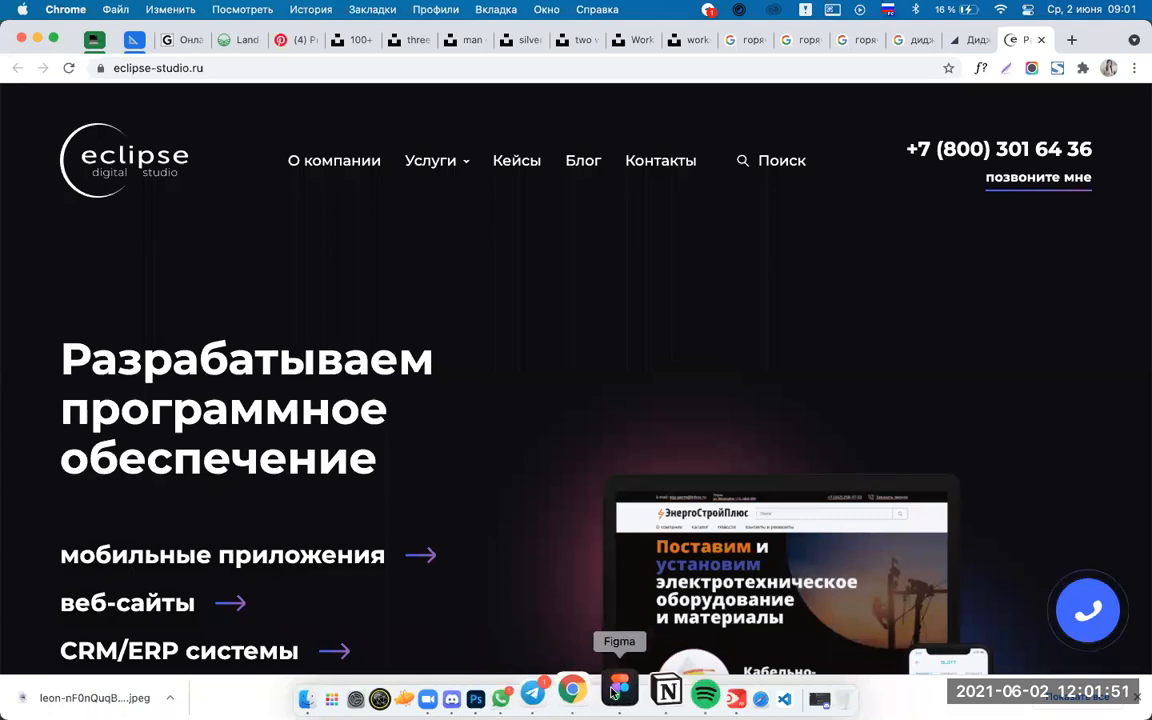
click(476, 690)
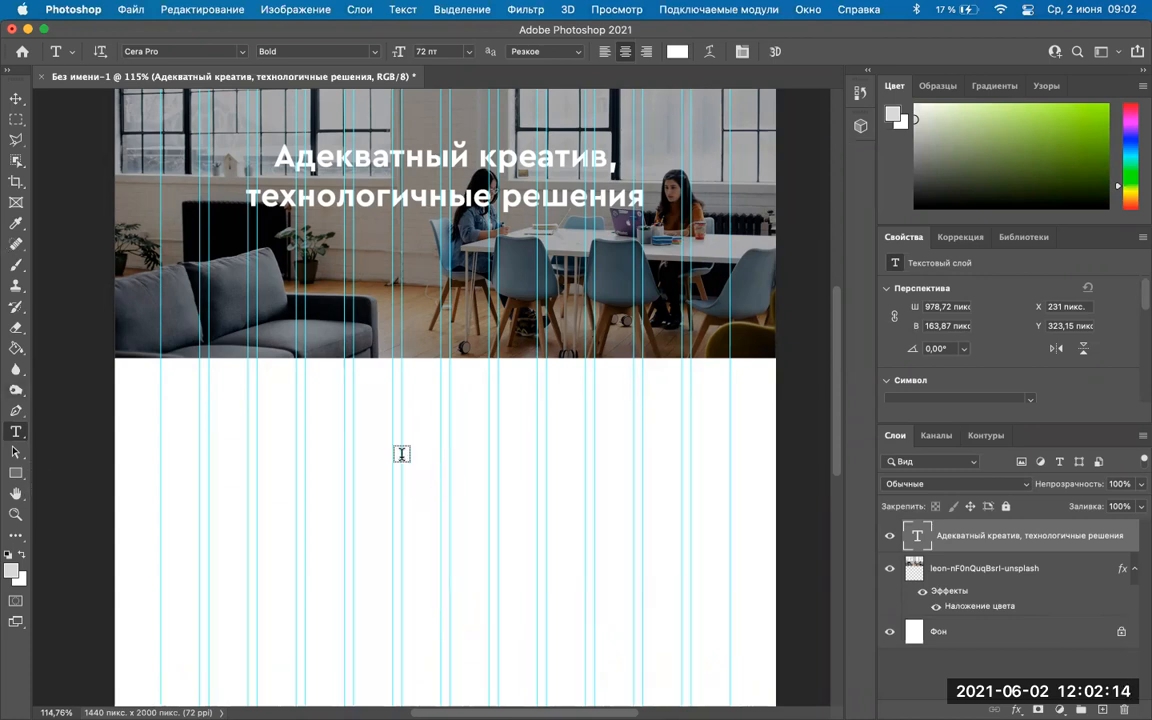
click(468, 52)
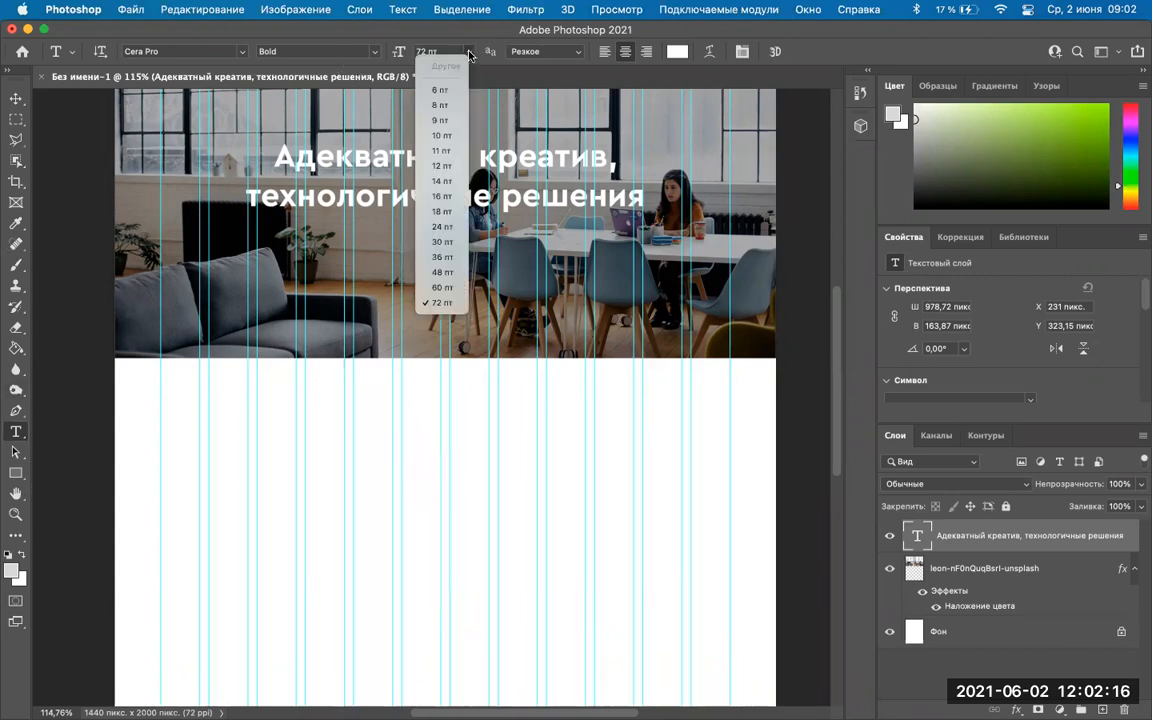
click(441, 257)
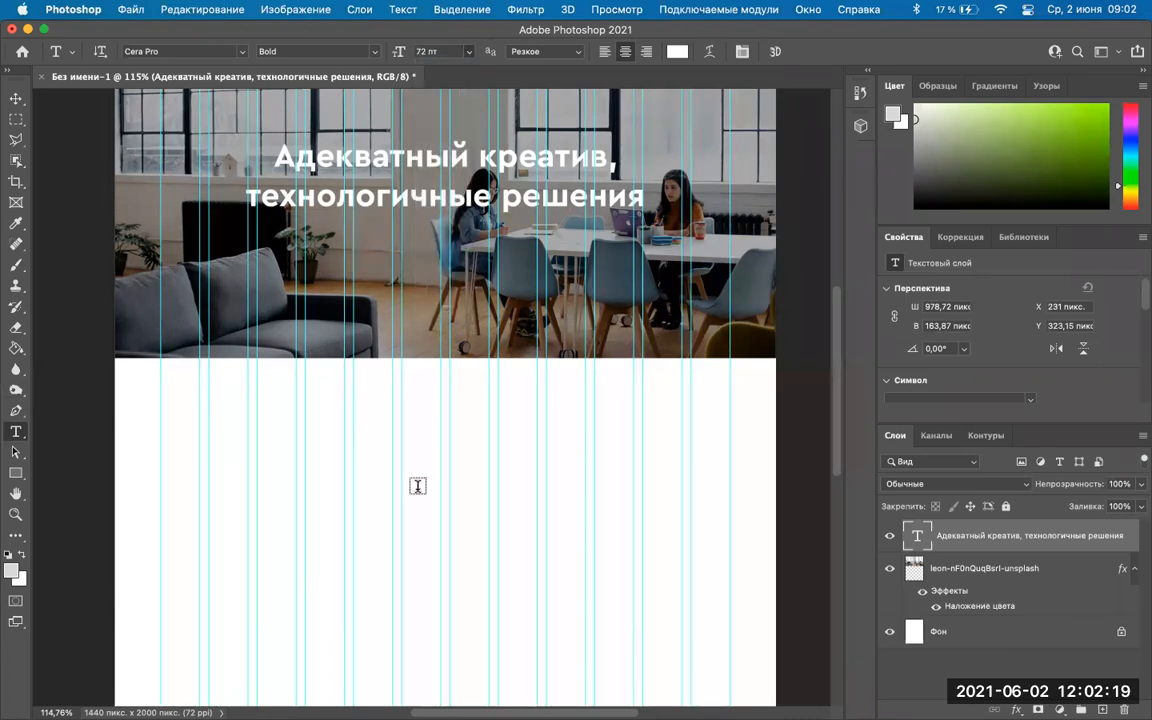
click(419, 491)
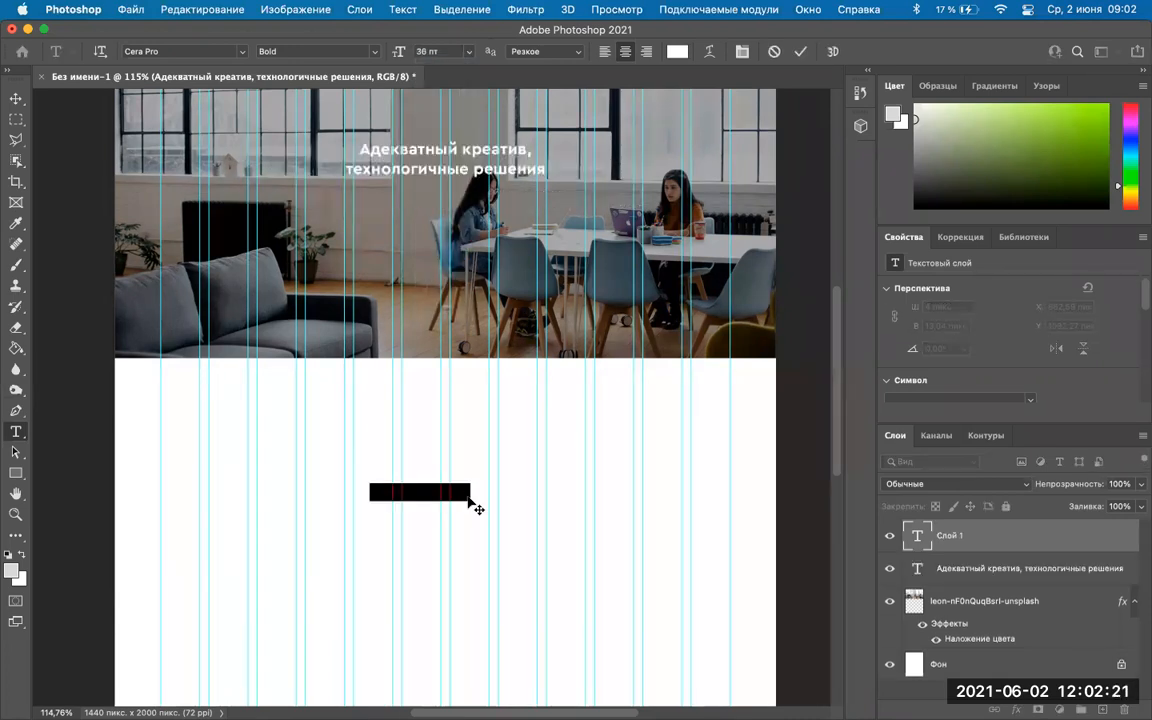
key(BackSpace)
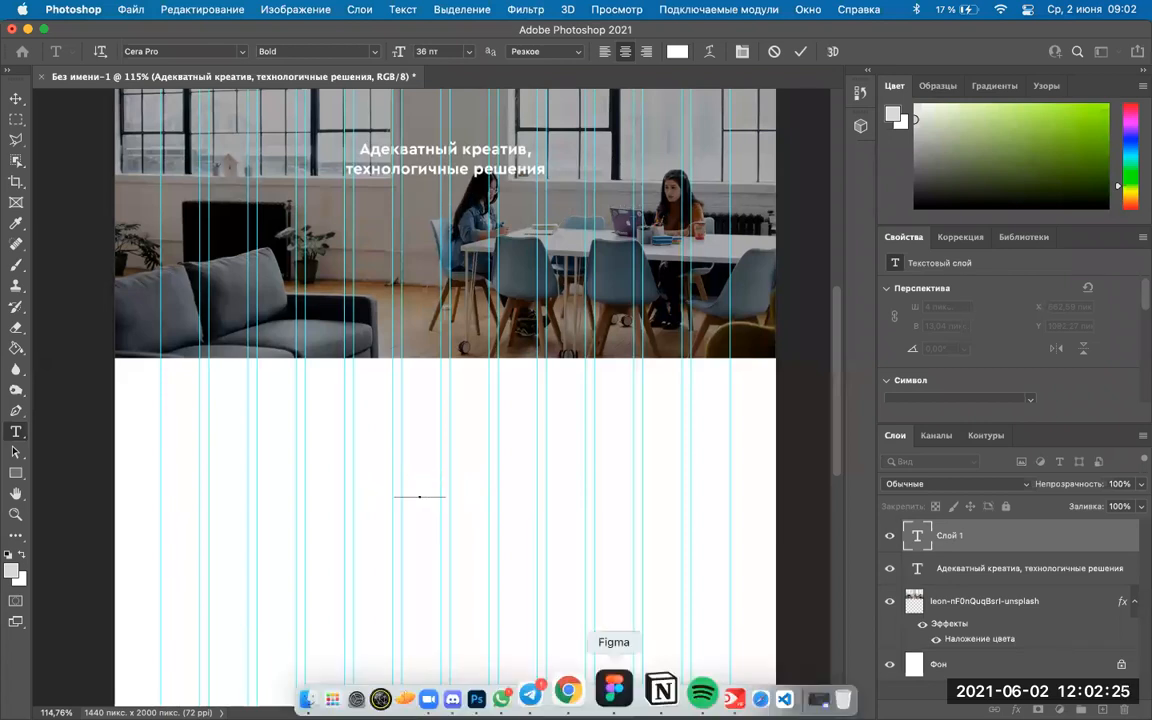
click(597, 700)
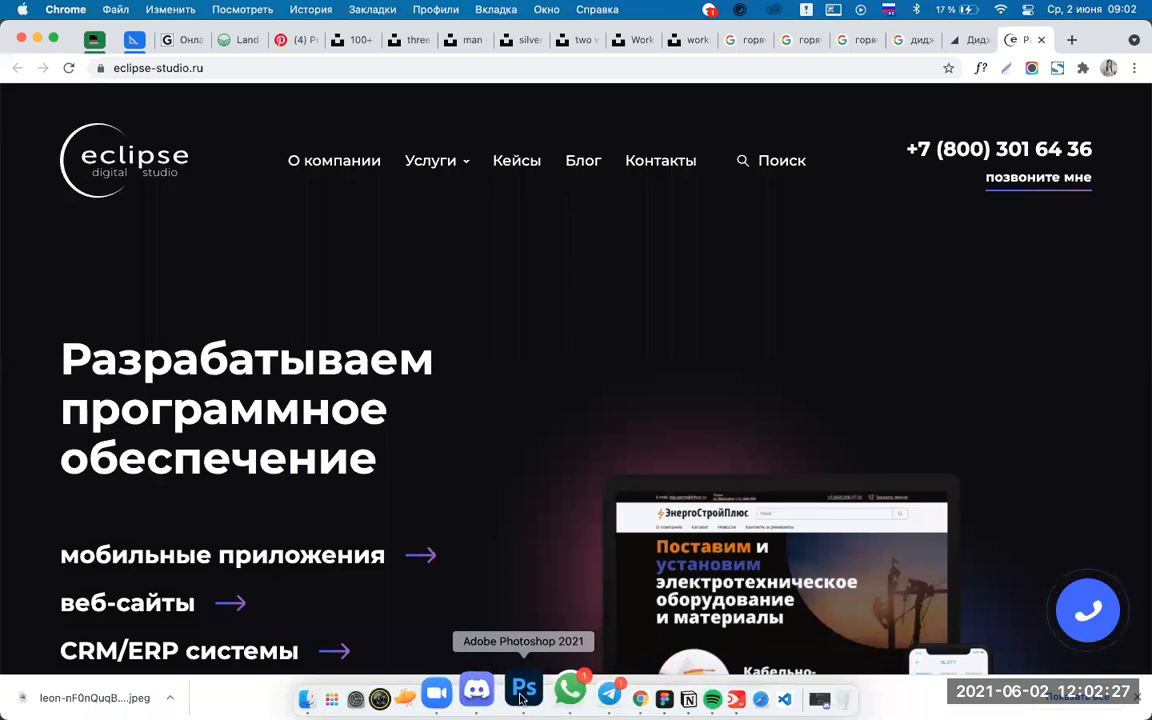
click(521, 697)
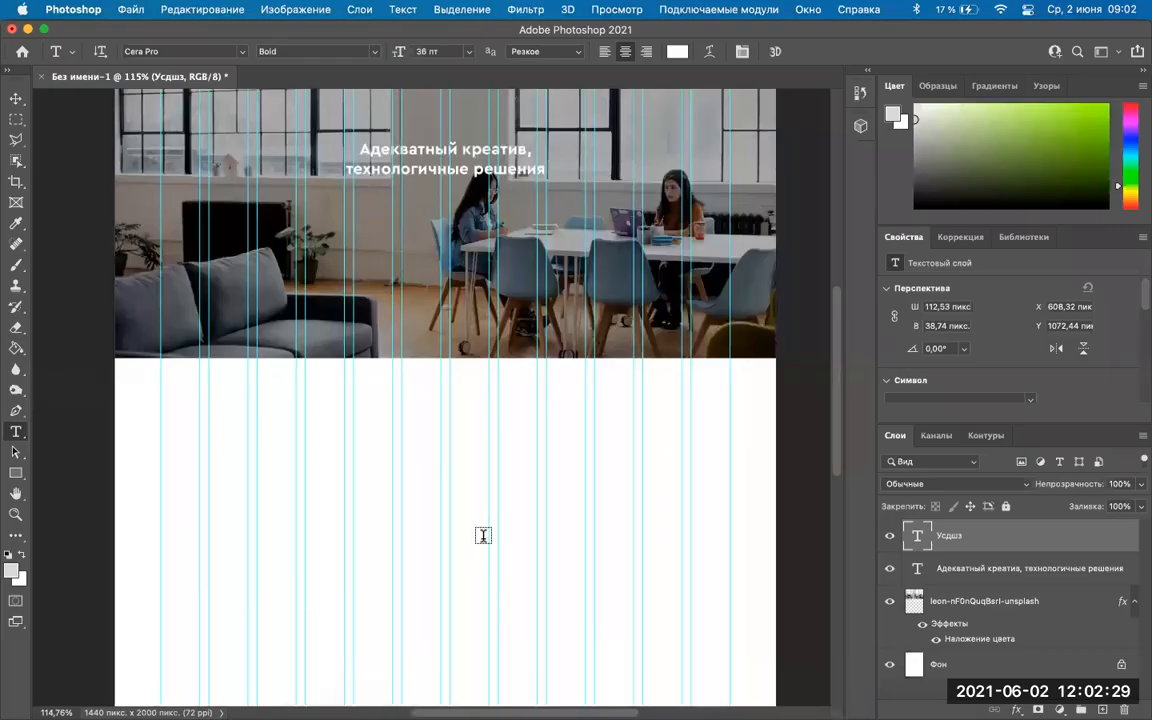
key(e)
key(BackSpace)
key(BackSpace)
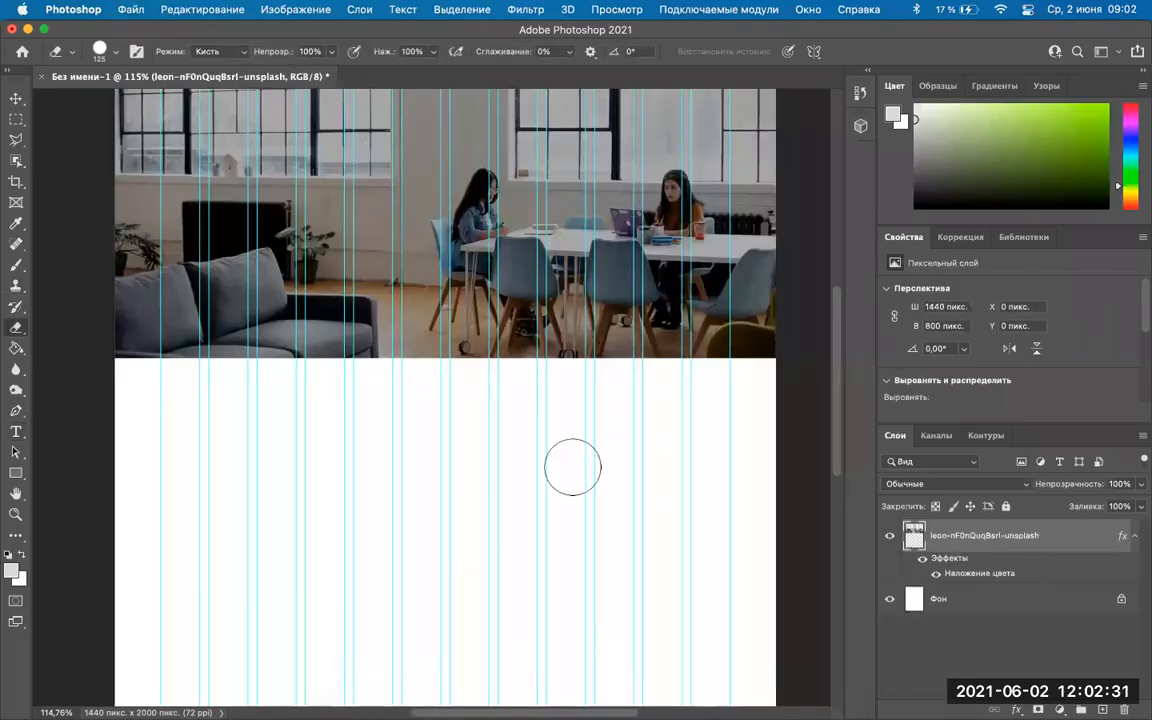
click(16, 98)
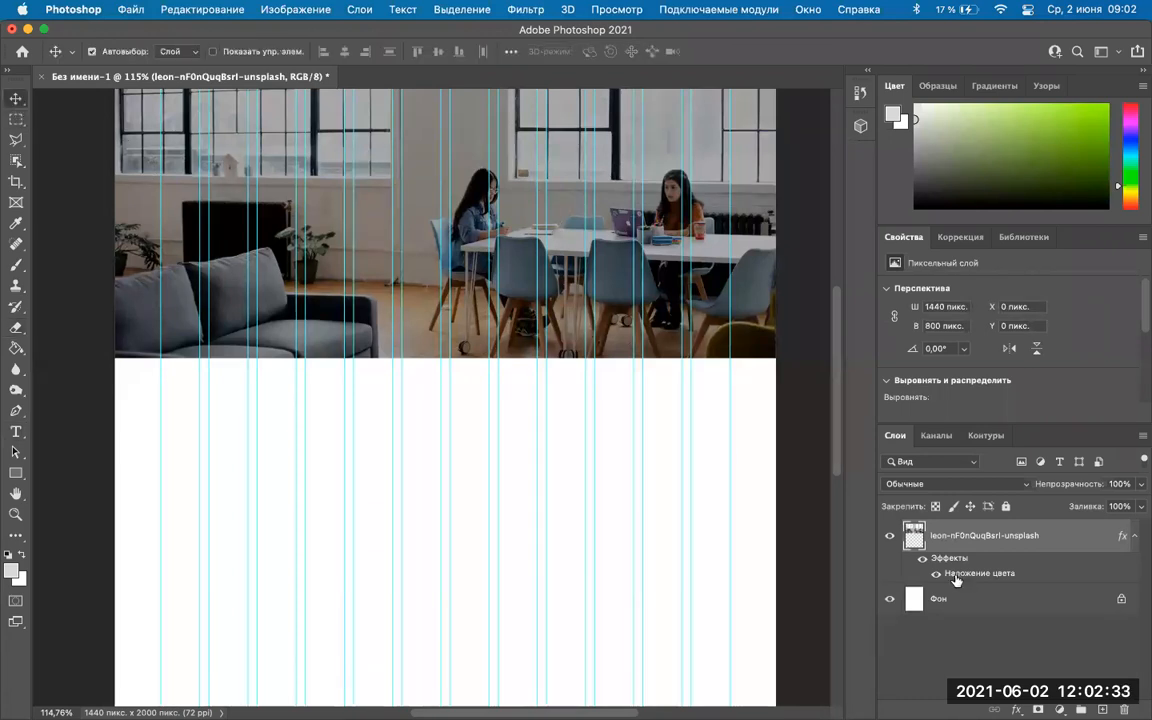
drag(535, 297, 537, 425)
key(super+z)
key(super+z)
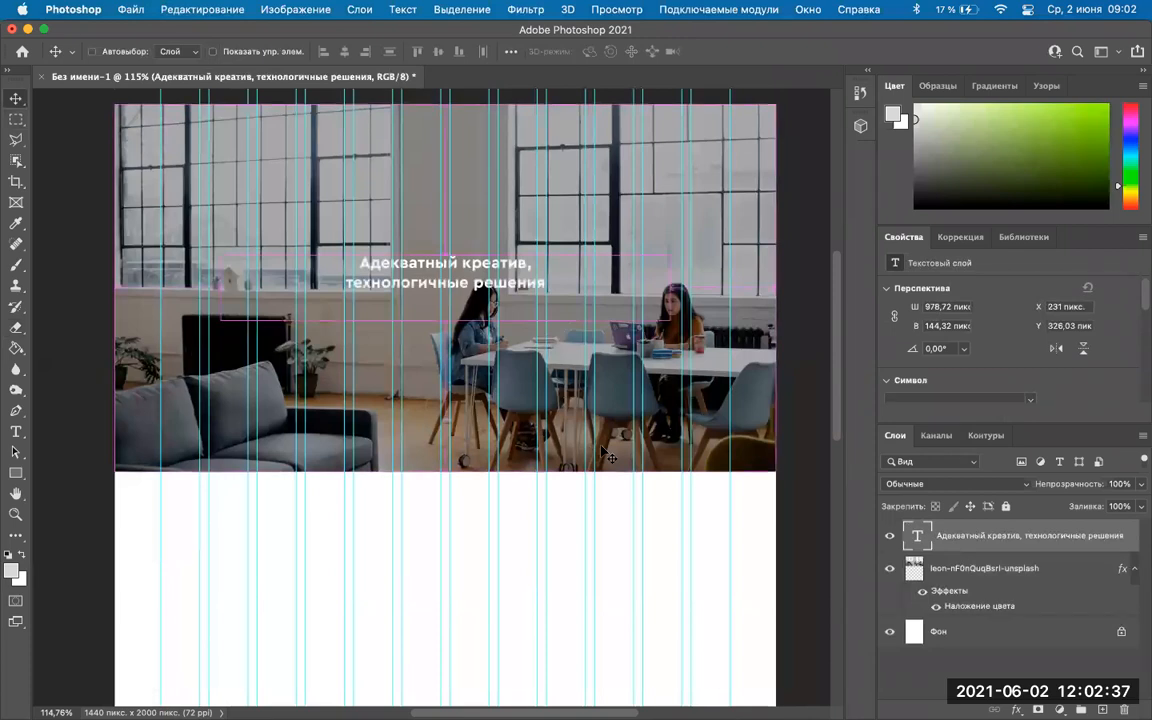
key(super+z)
key(super)
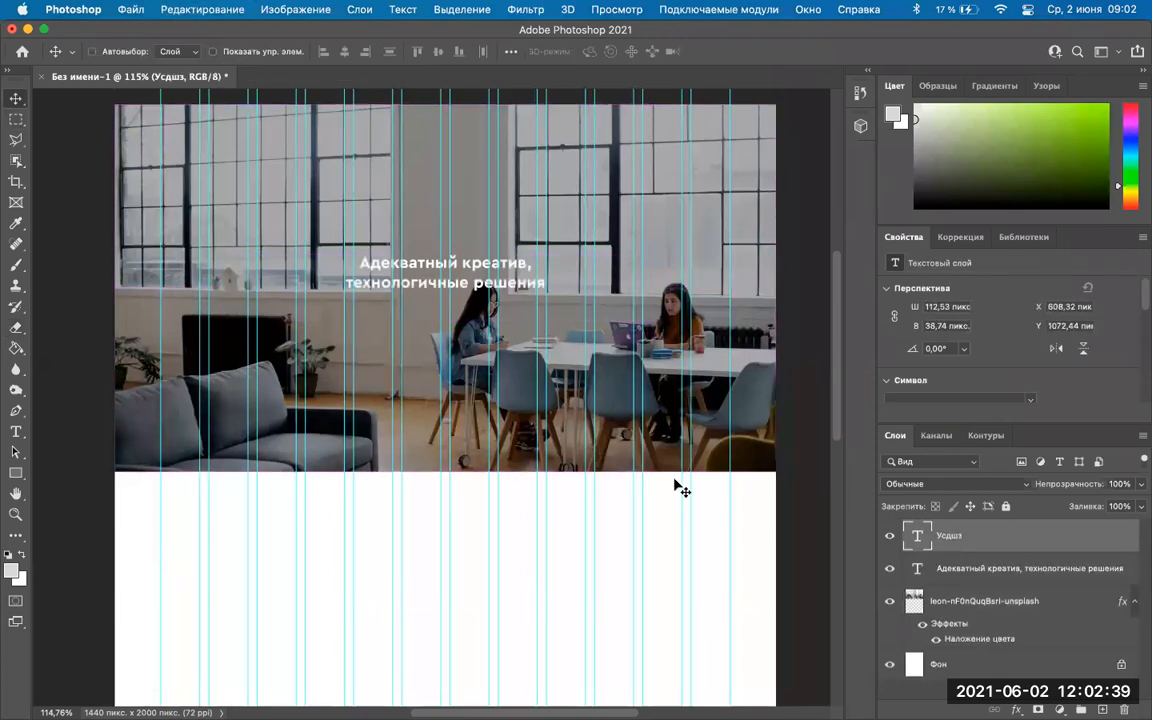
key(super+z)
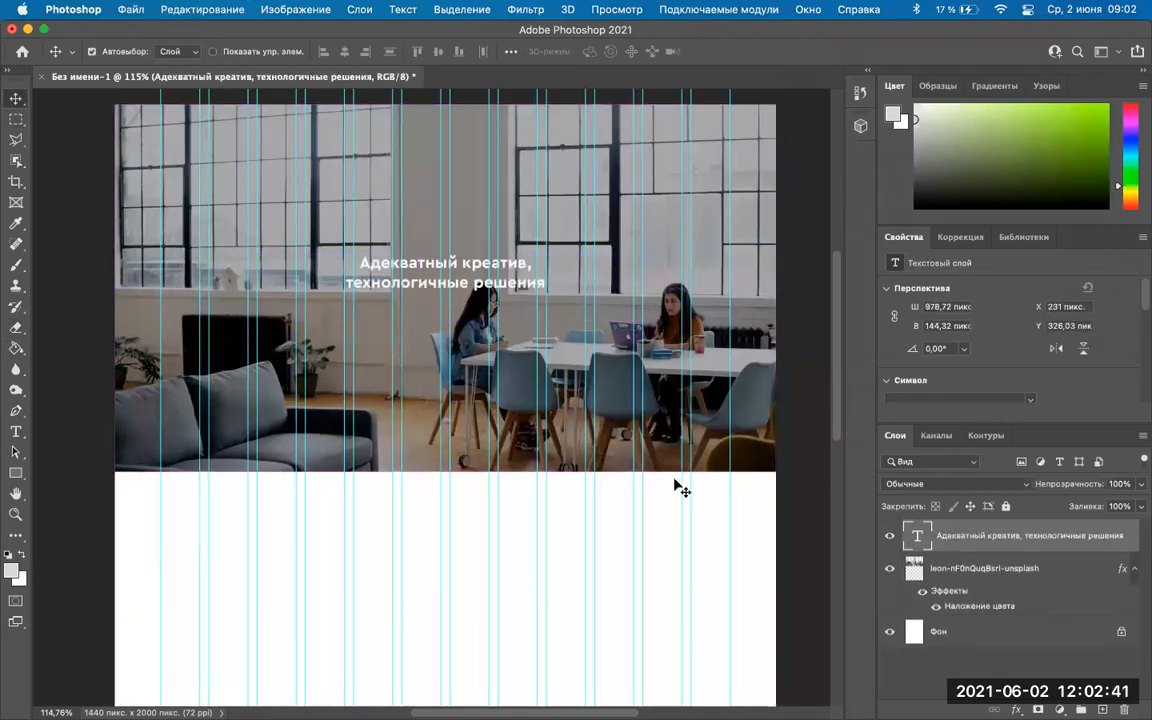
key(super+z)
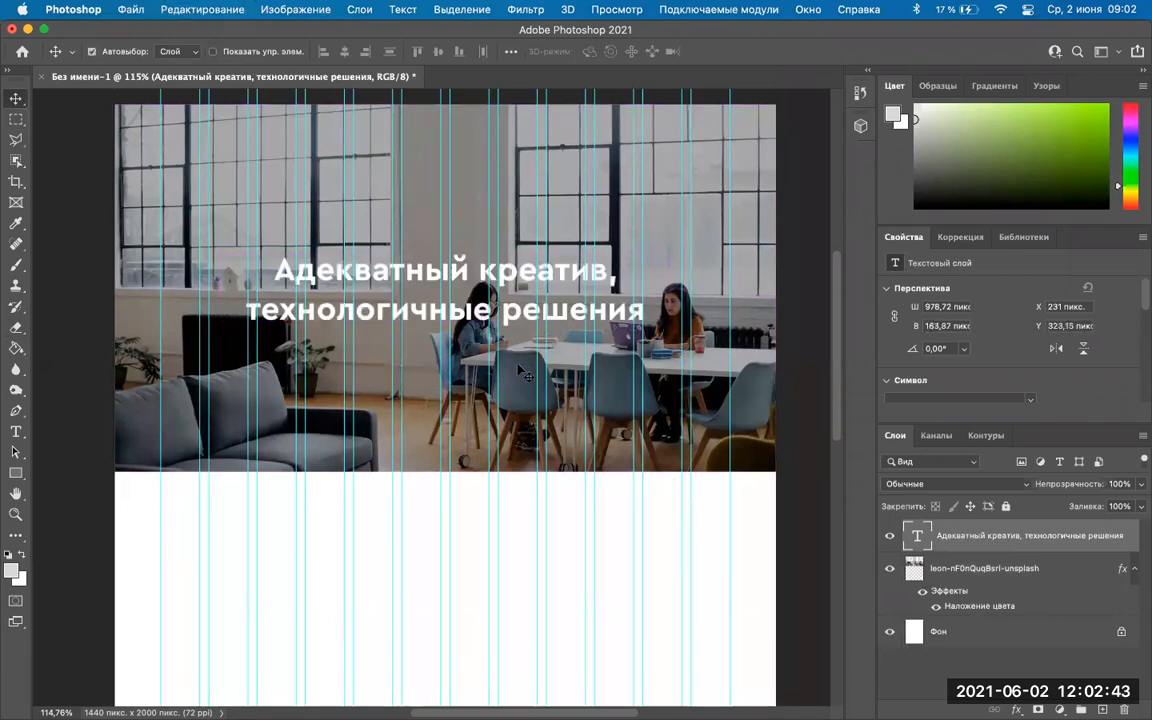
scroll(521, 372, down, 5)
scroll(521, 372, up, 4)
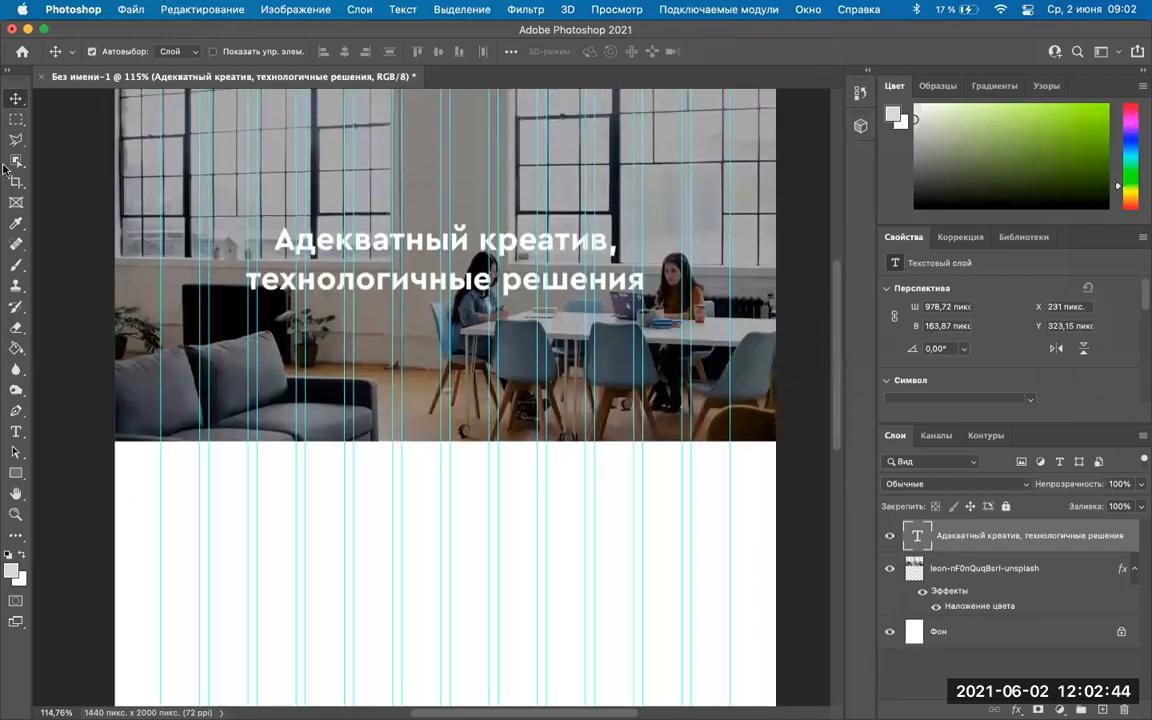
click(16, 432)
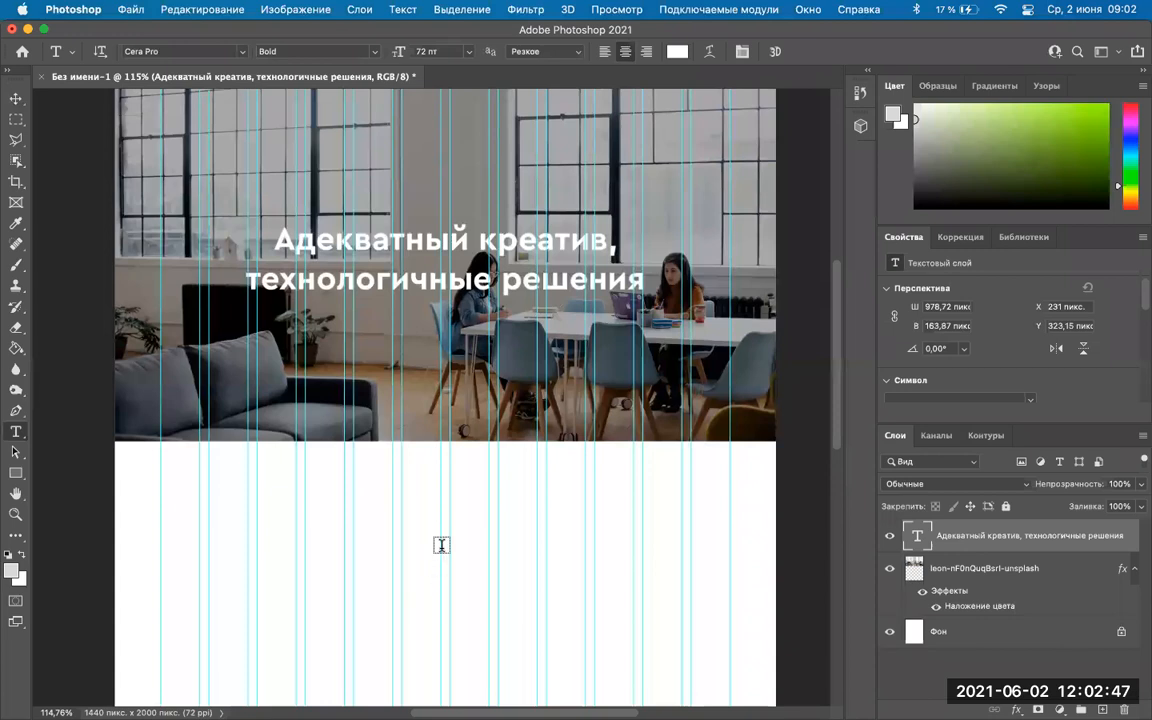
click(470, 53)
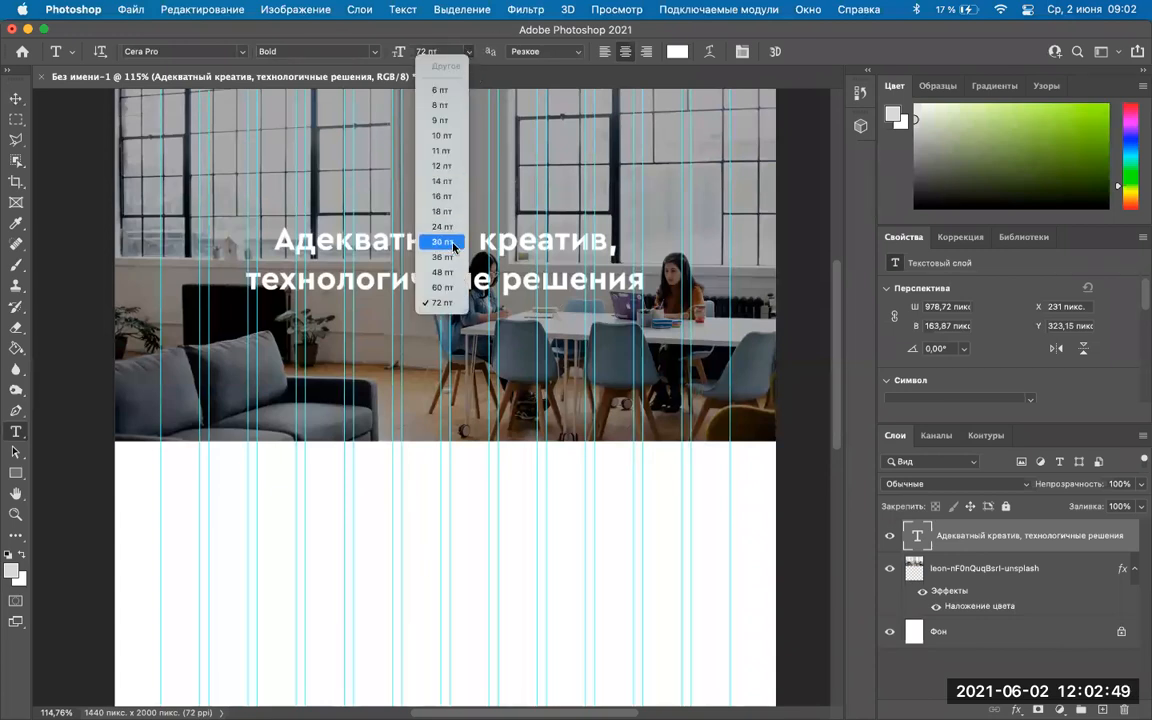
click(443, 258)
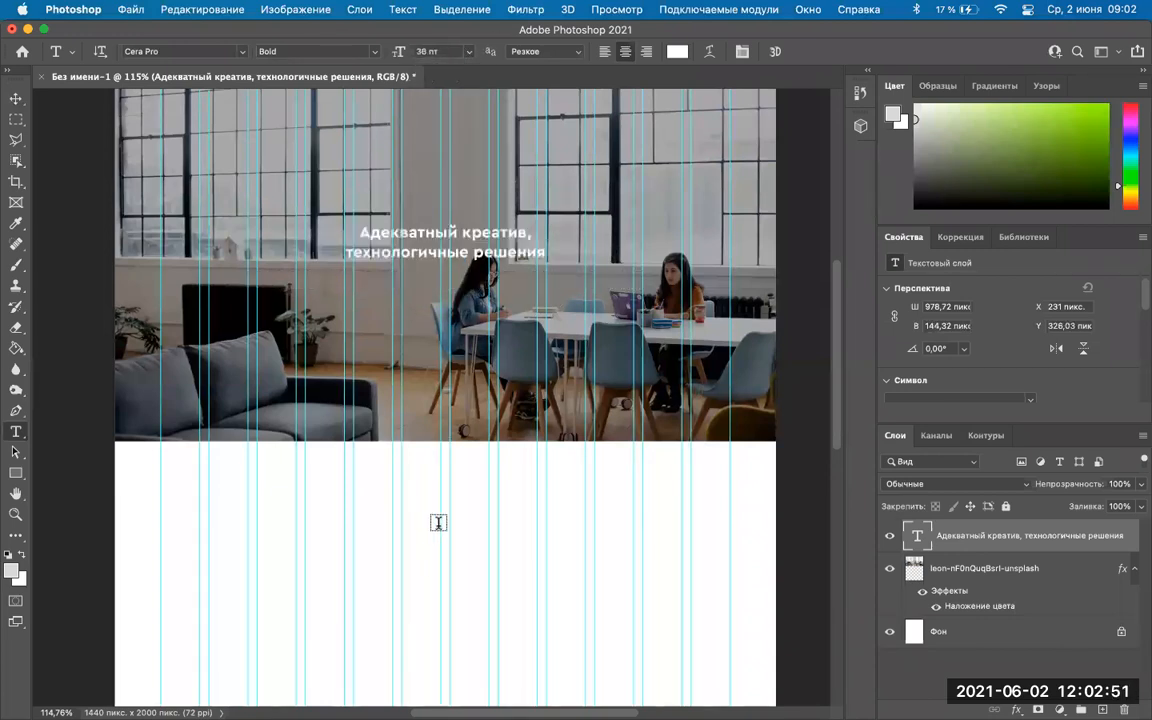
key(super+z)
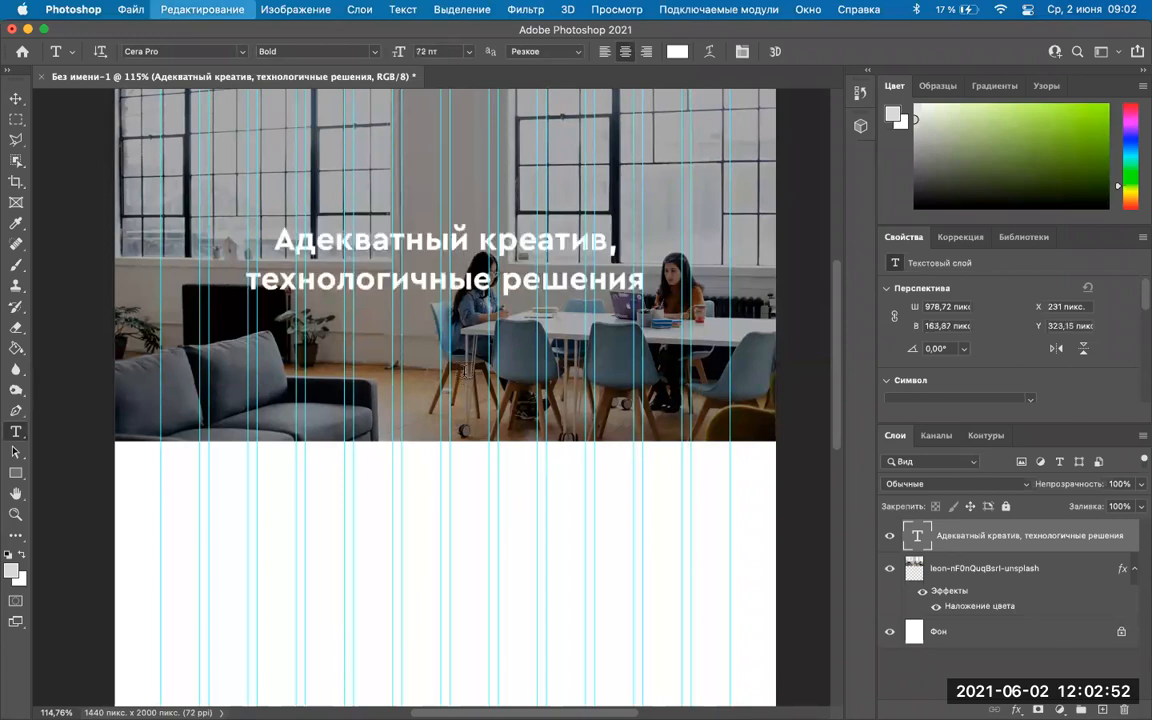
click(14, 100)
click(15, 431)
Create a new text layer with the Eclipse logo text at 36 pt.
click(417, 548)
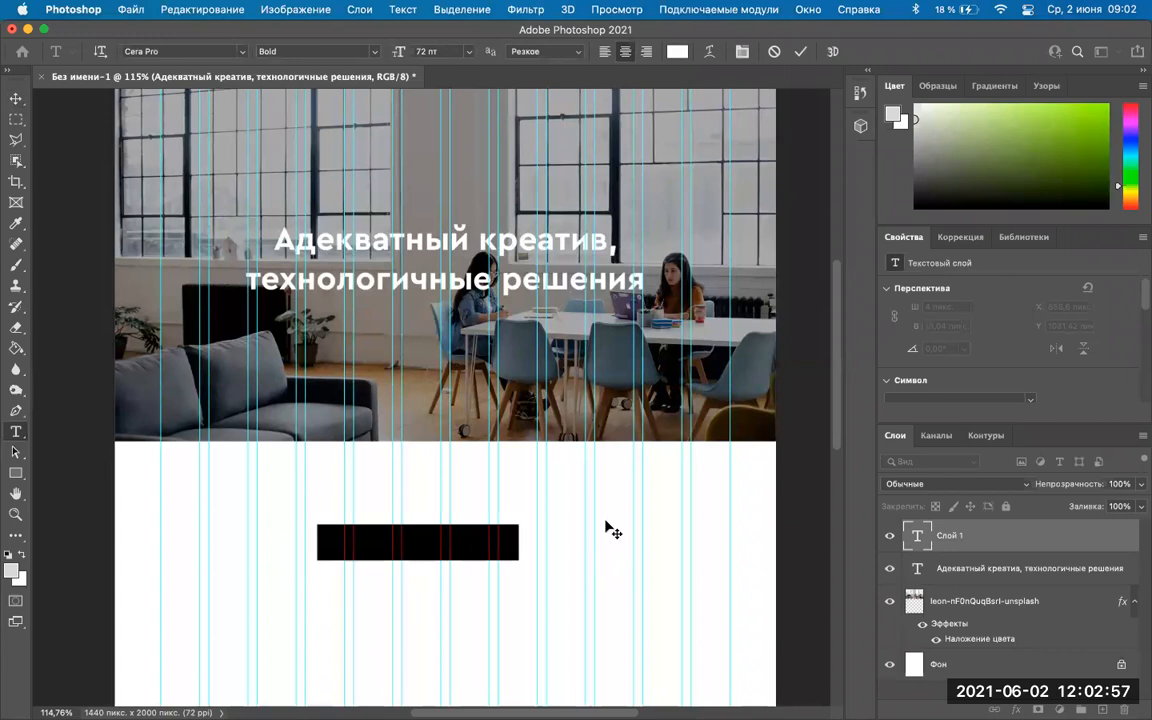
key(BackSpace)
text(Услуги)
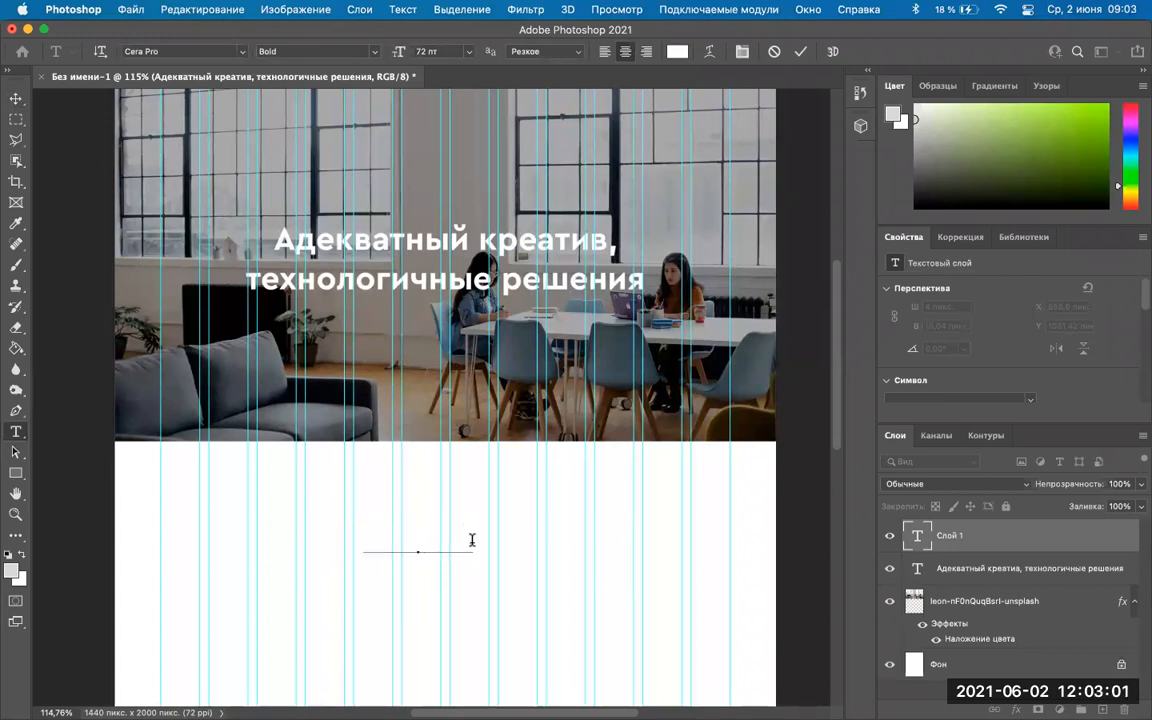
key(shift+Left)
key(shift+Left)
key(shift+Left)
key(shift+Left)
key(shift+Left)
key(shift+Left)
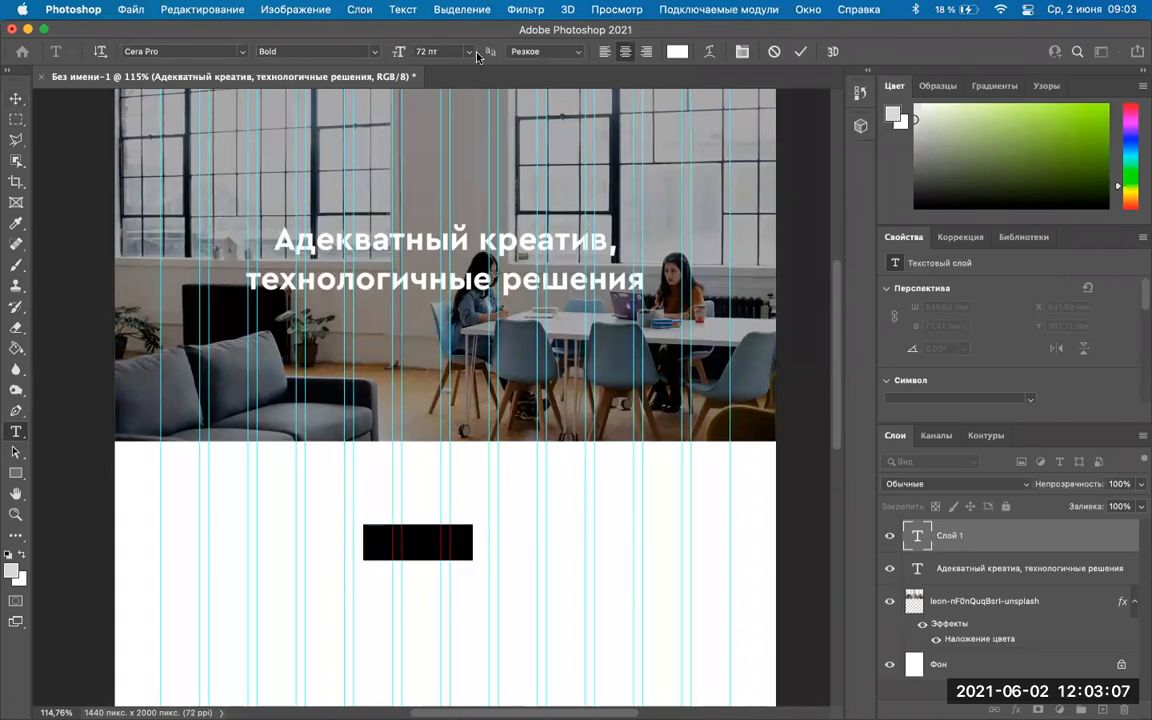
click(469, 57)
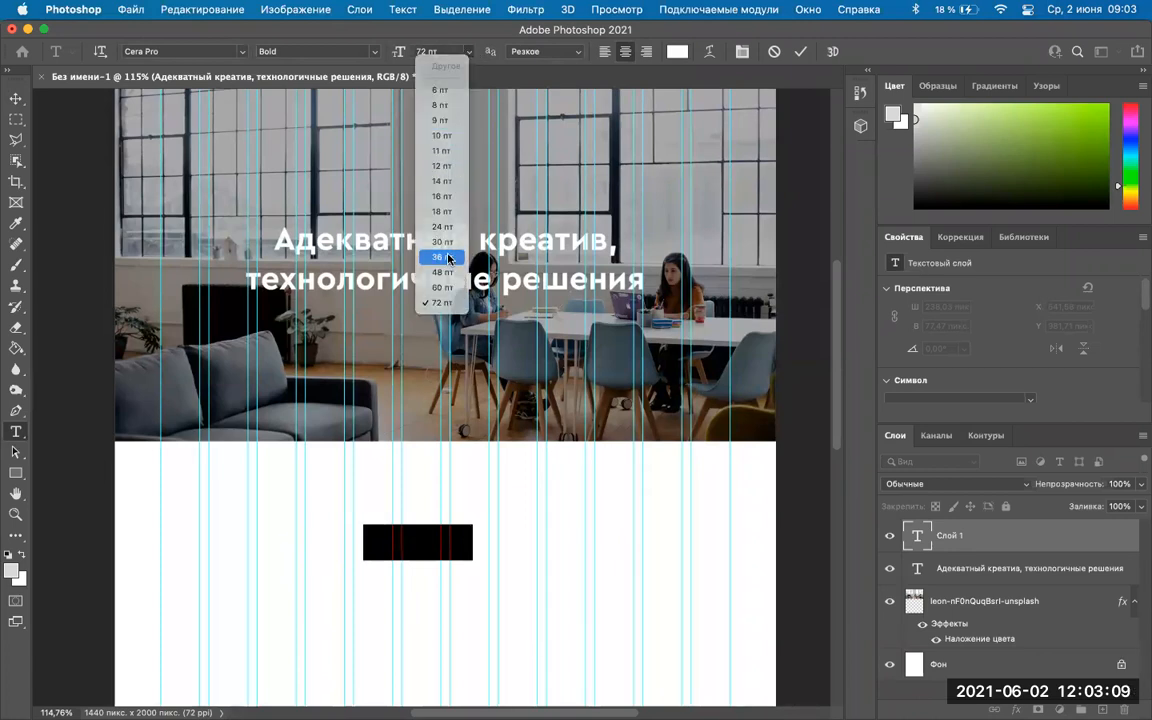
click(448, 256)
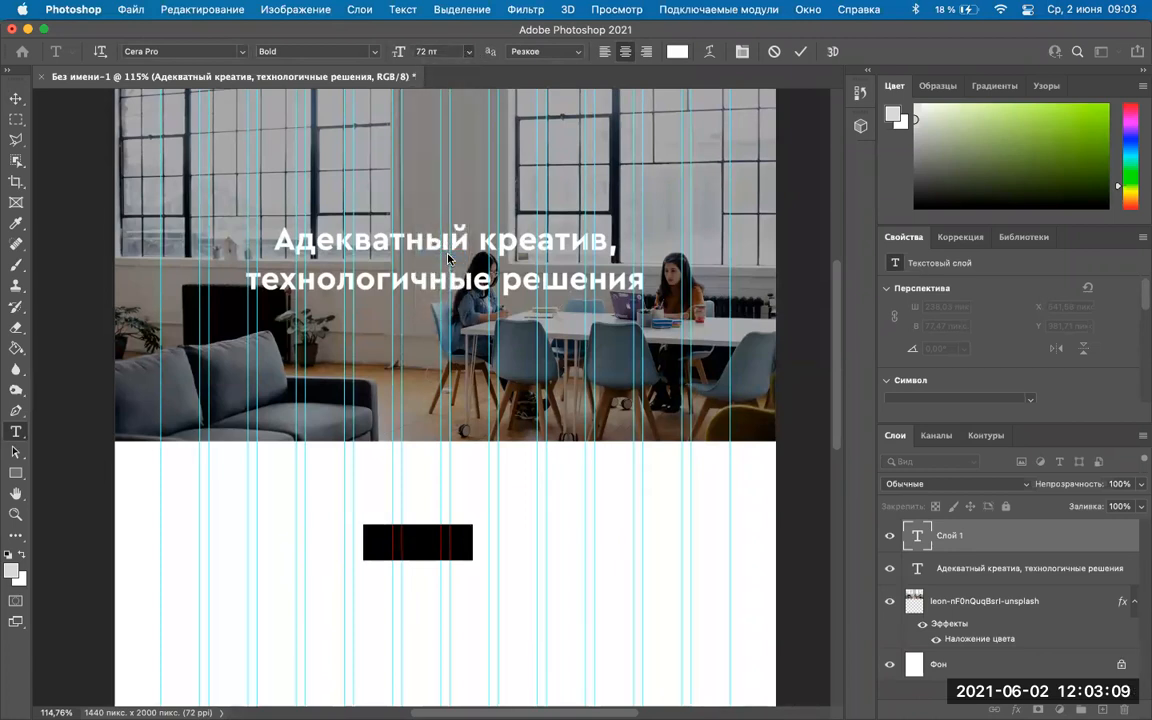
click(19, 100)
Move the Eclipse text to the header photo's top-left corner, about X 100, Y 64 px.
scroll(470, 477, up, 2)
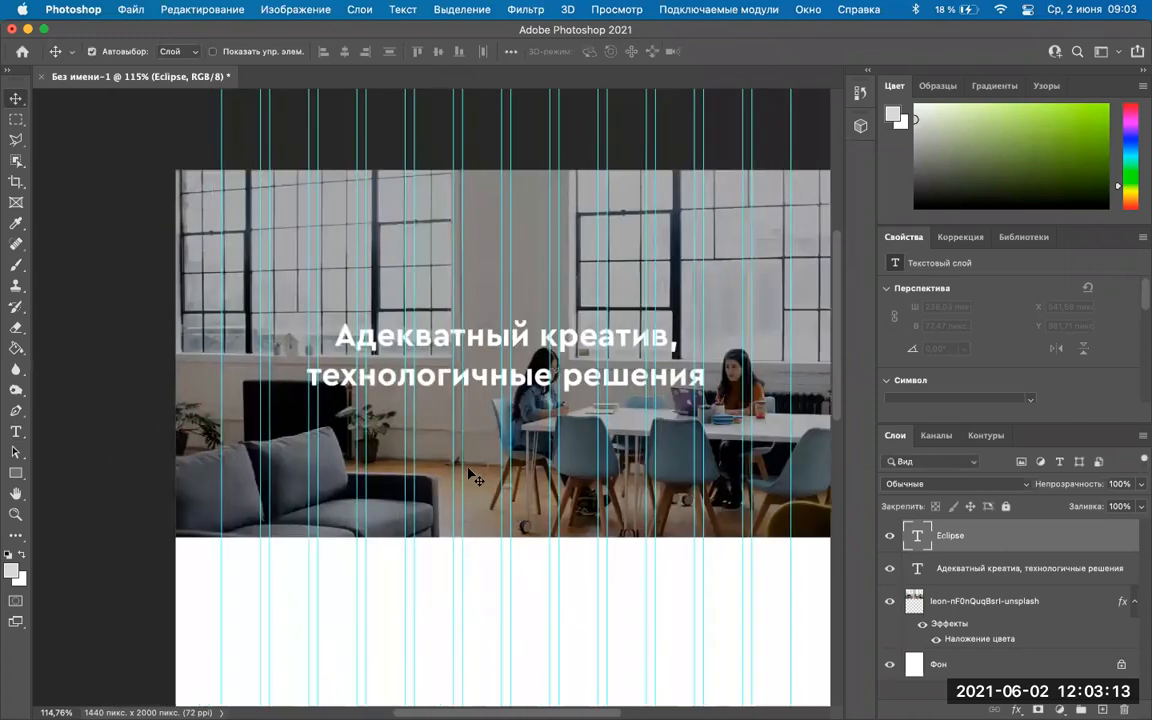
scroll(406, 561, down, 3)
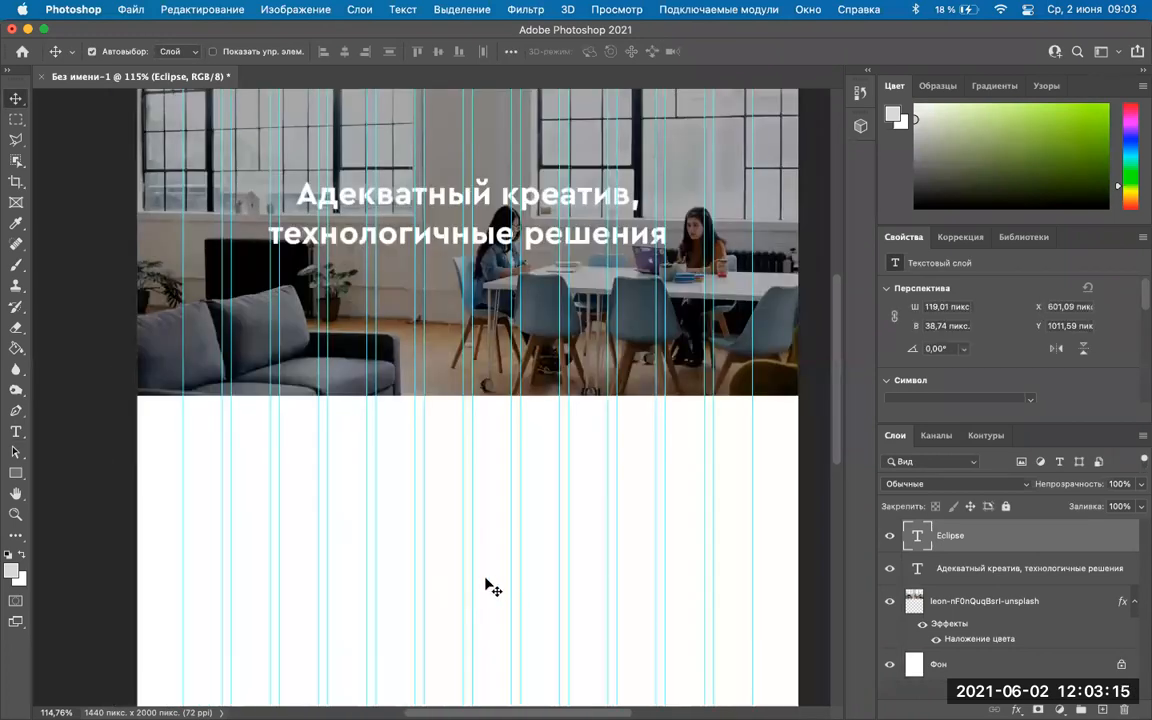
drag(454, 573, 420, 476)
drag(484, 577, 300, 460)
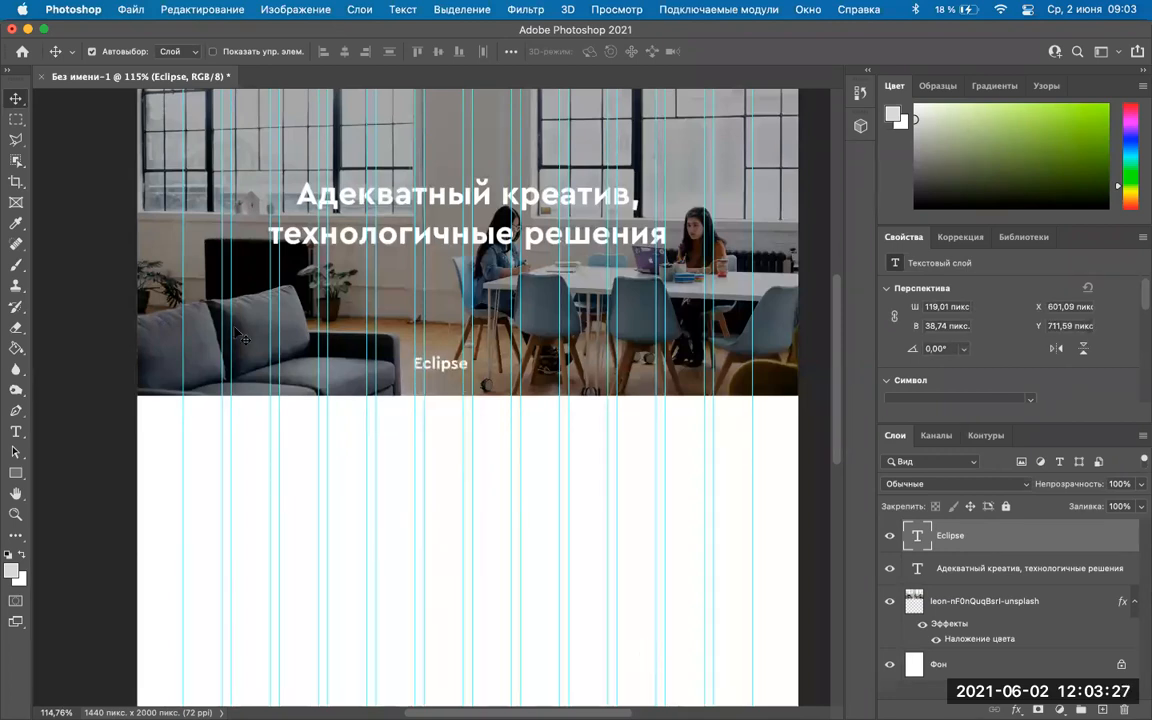
scroll(244, 340, up, 5)
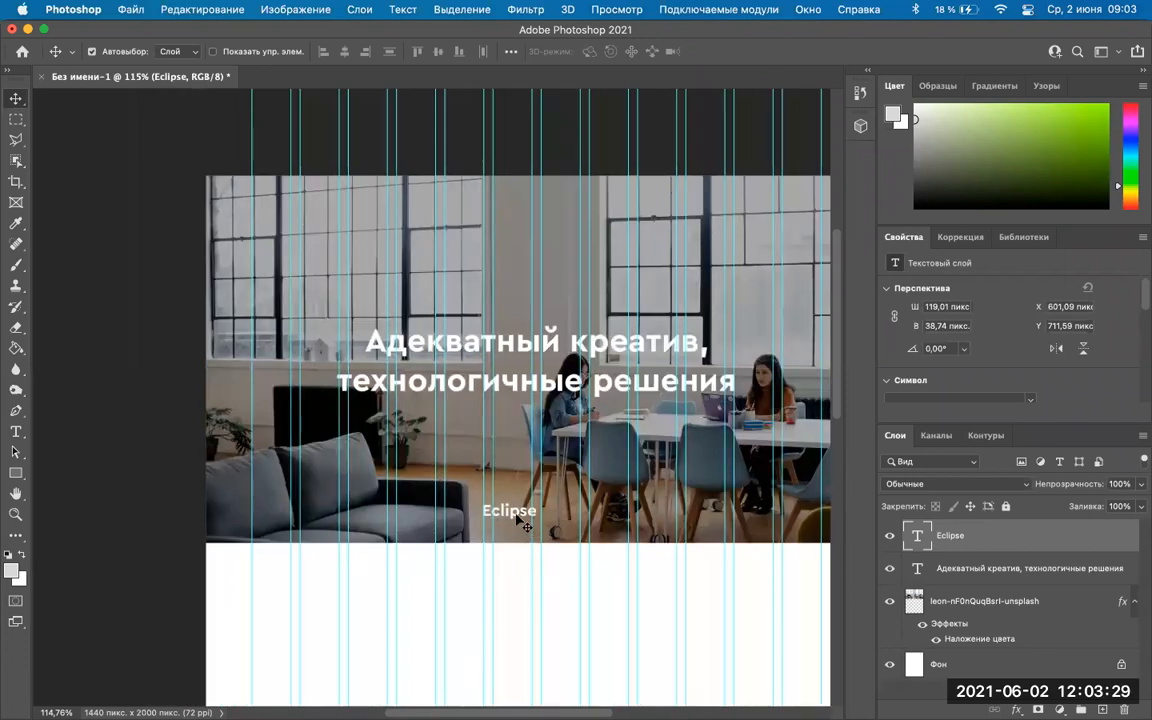
drag(522, 520, 287, 222)
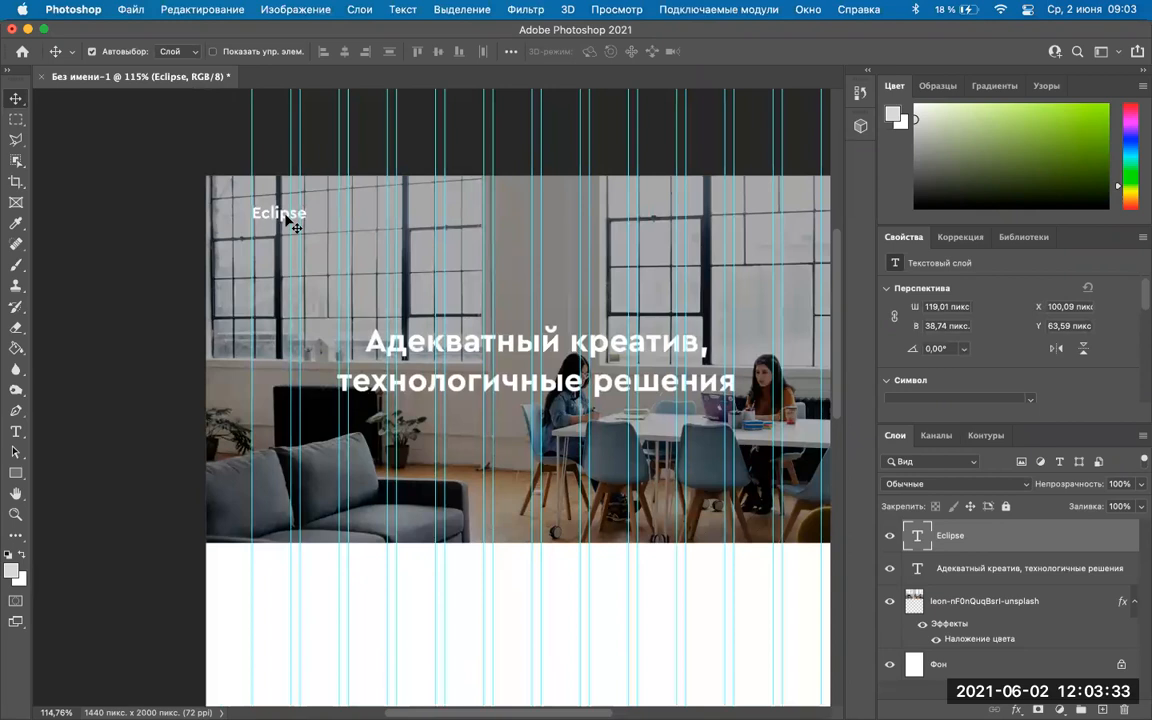
scroll(287, 222, up, 3)
scroll(330, 255, up, 3)
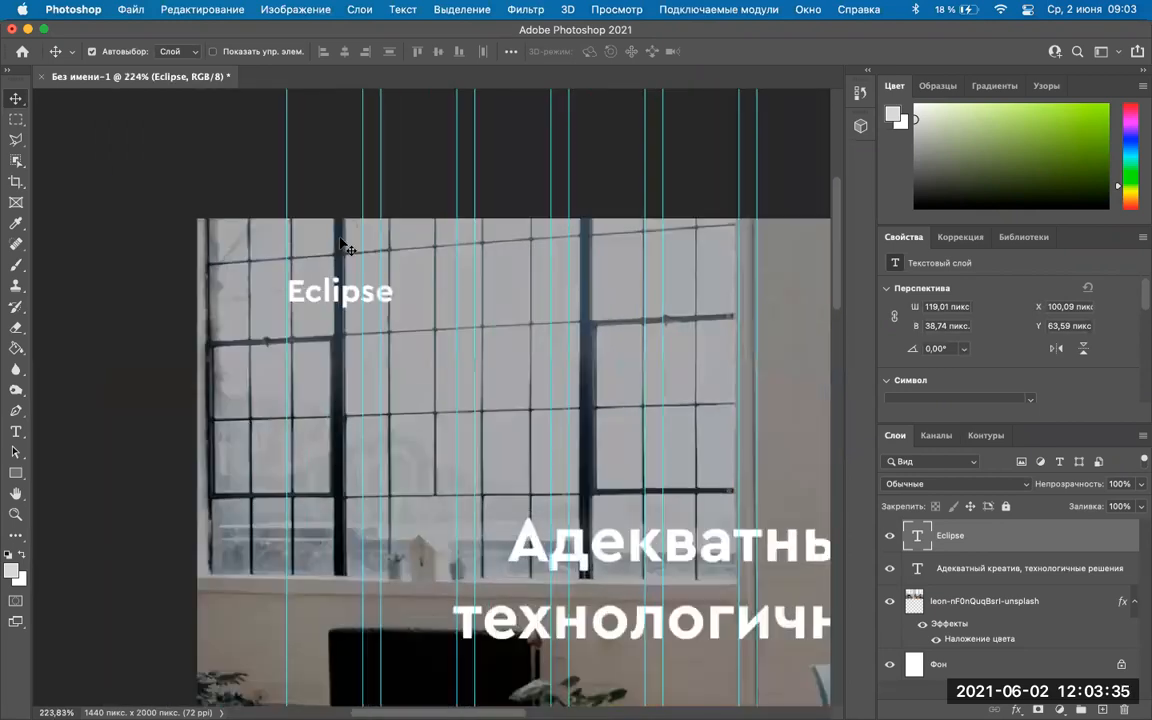
Apply All Caps to the Eclipse logo in the Character panel so it reads ECLIPSE.
scroll(342, 242, up, 2)
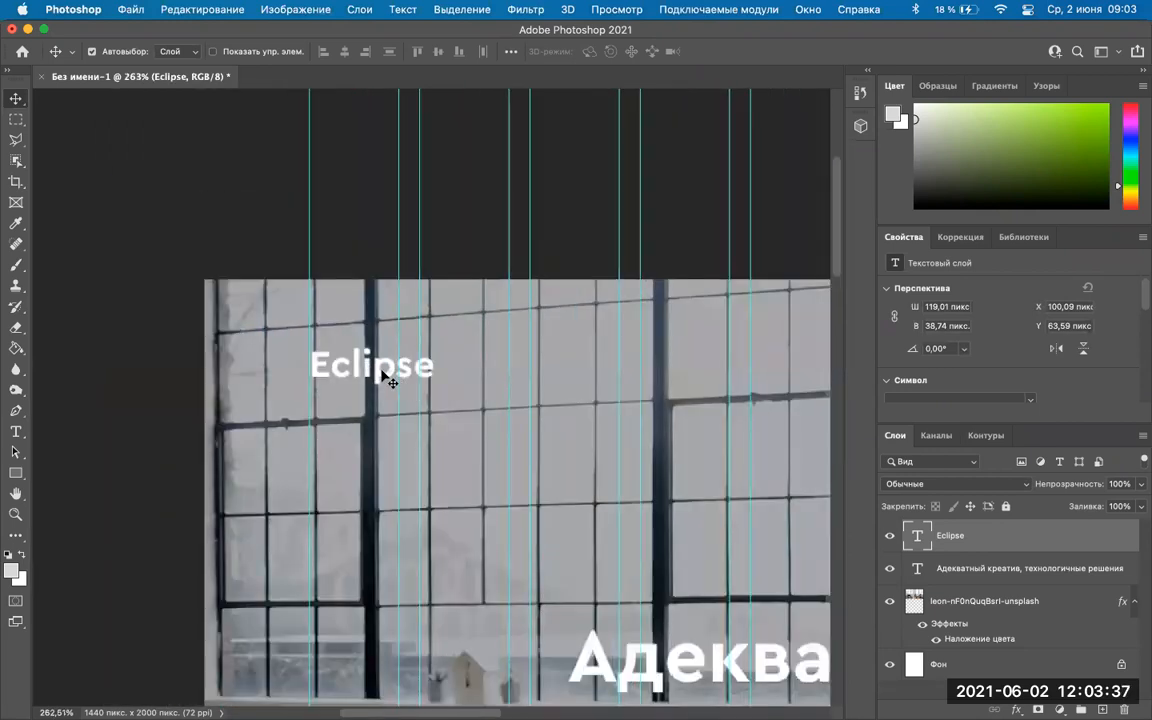
double_click(371, 365)
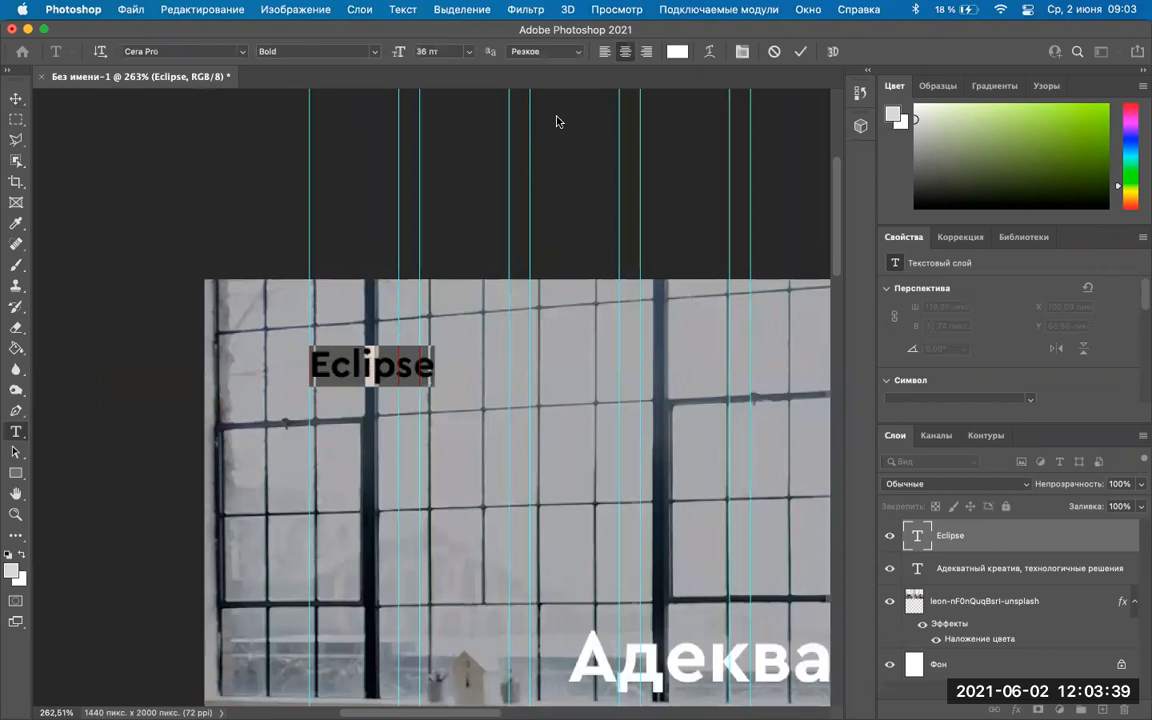
click(741, 51)
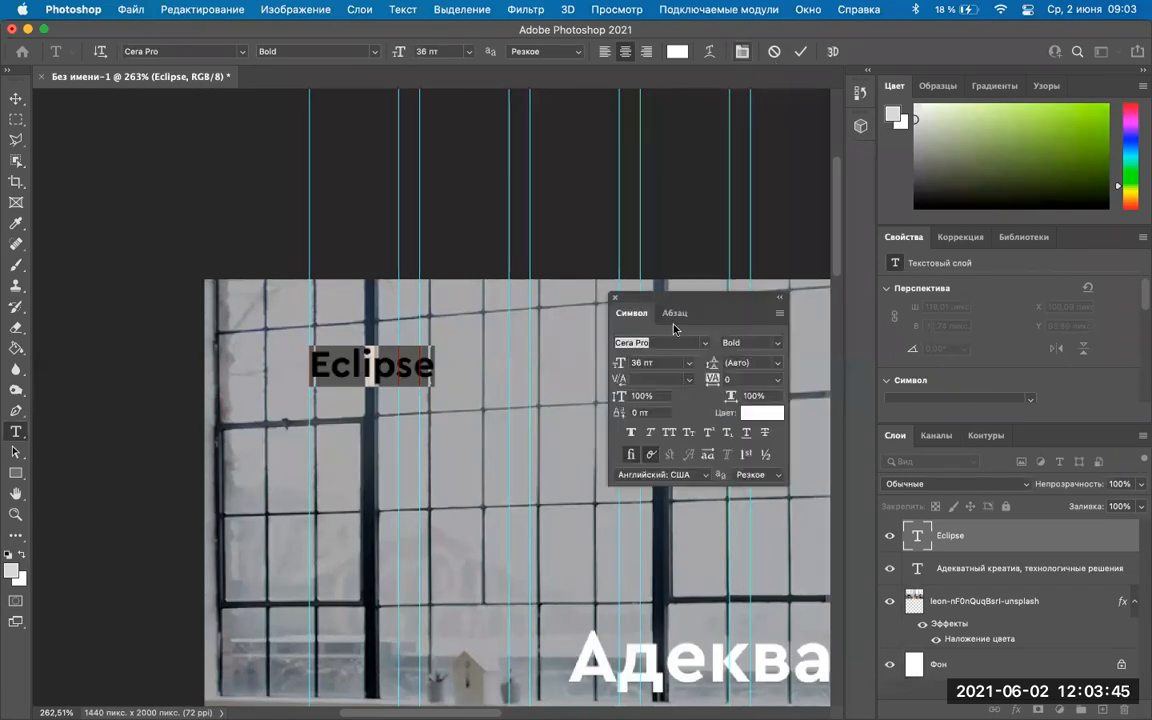
drag(712, 300, 597, 275)
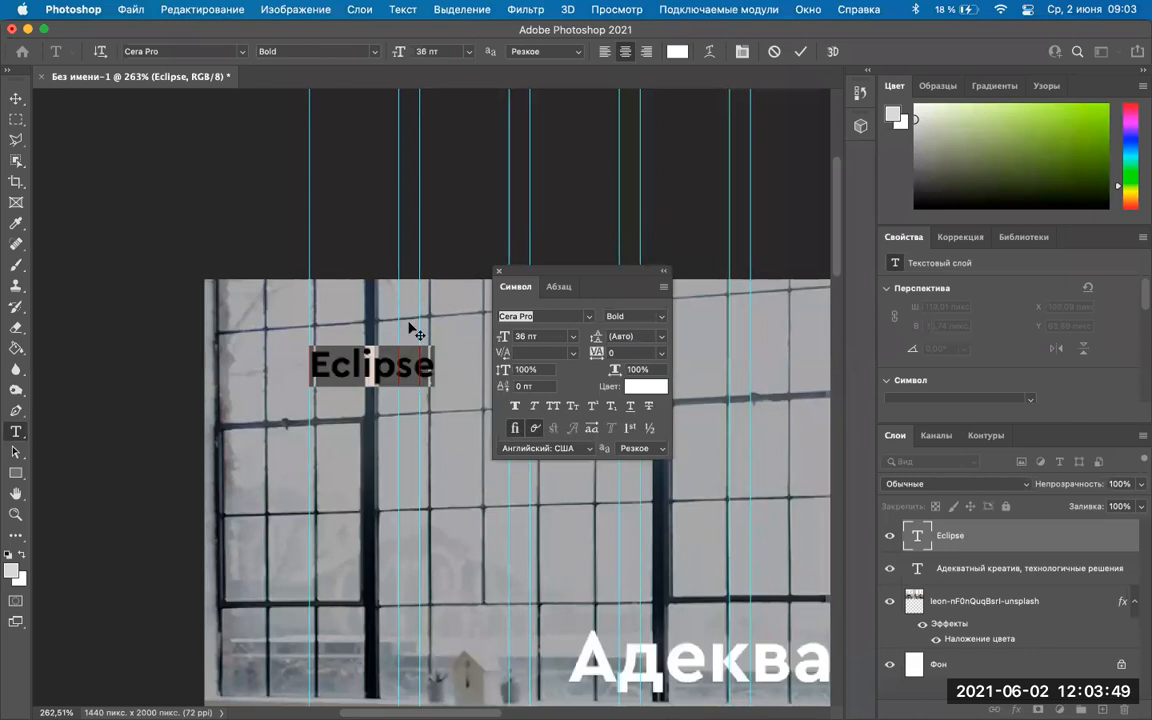
scroll(411, 327, up, 4)
scroll(580, 289, up, 3)
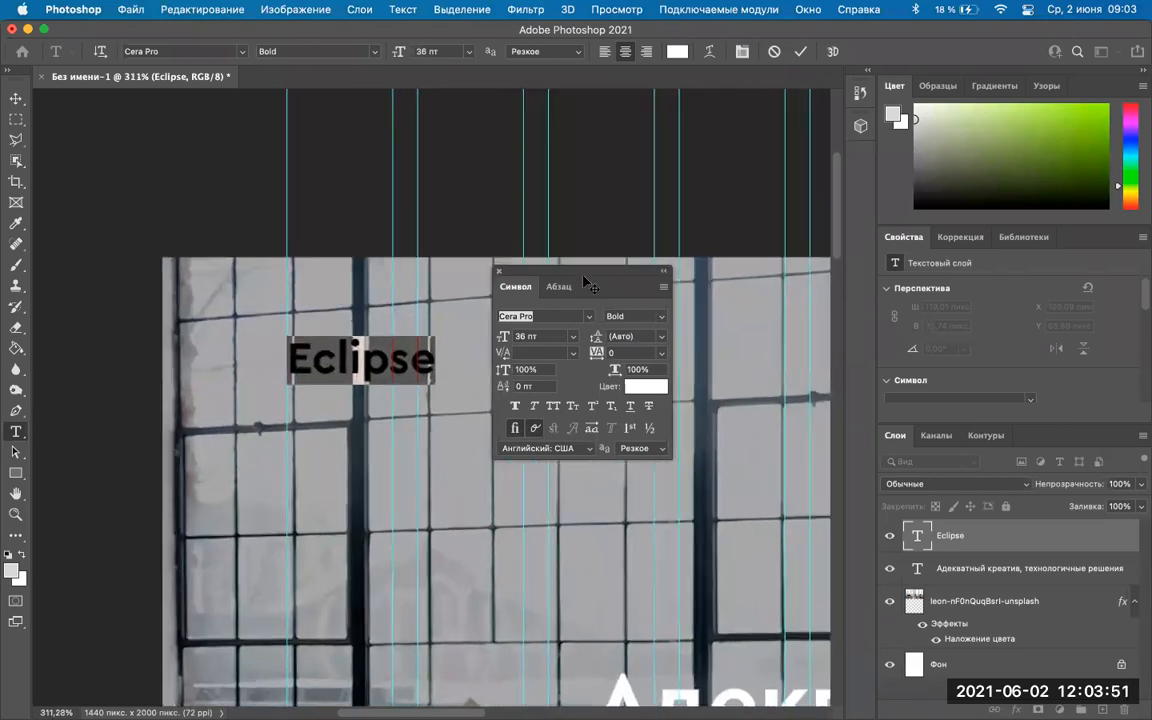
scroll(600, 290, up, 3)
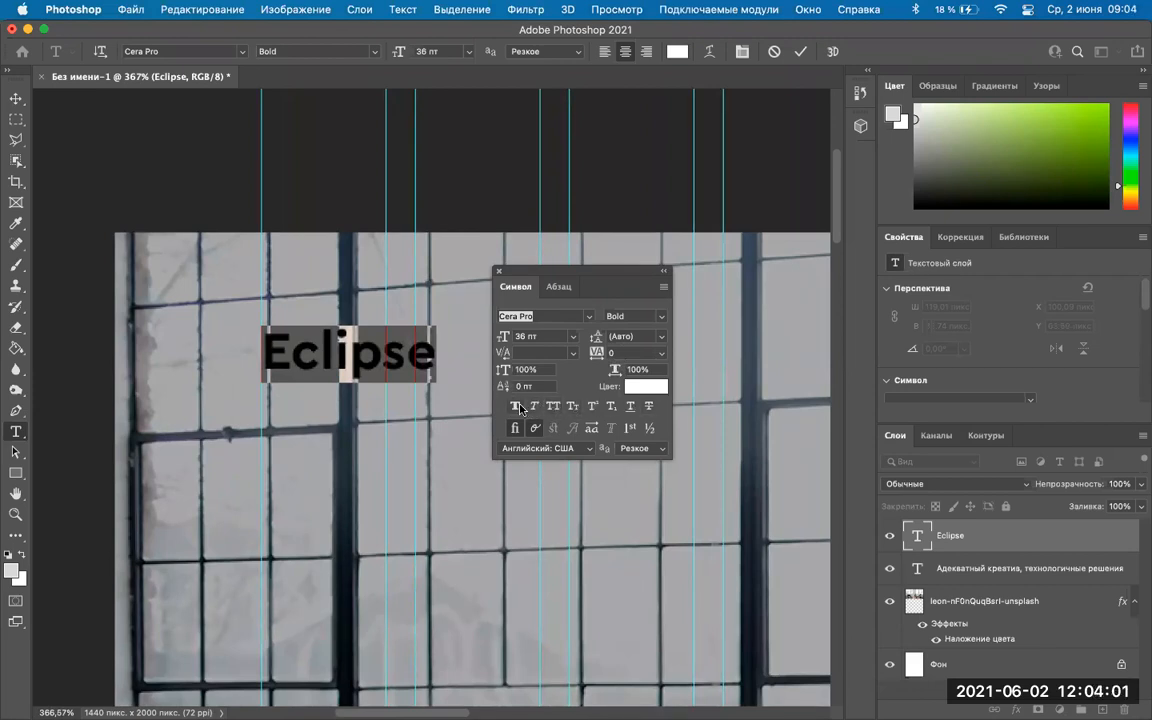
click(551, 407)
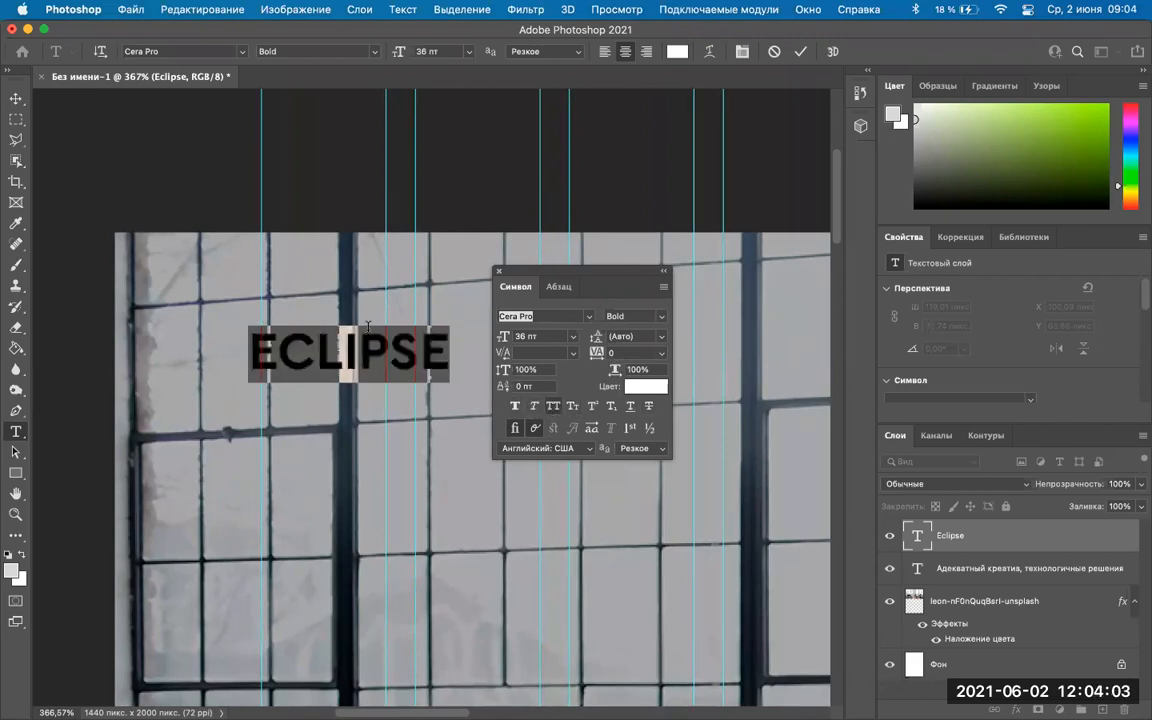
drag(582, 268, 655, 239)
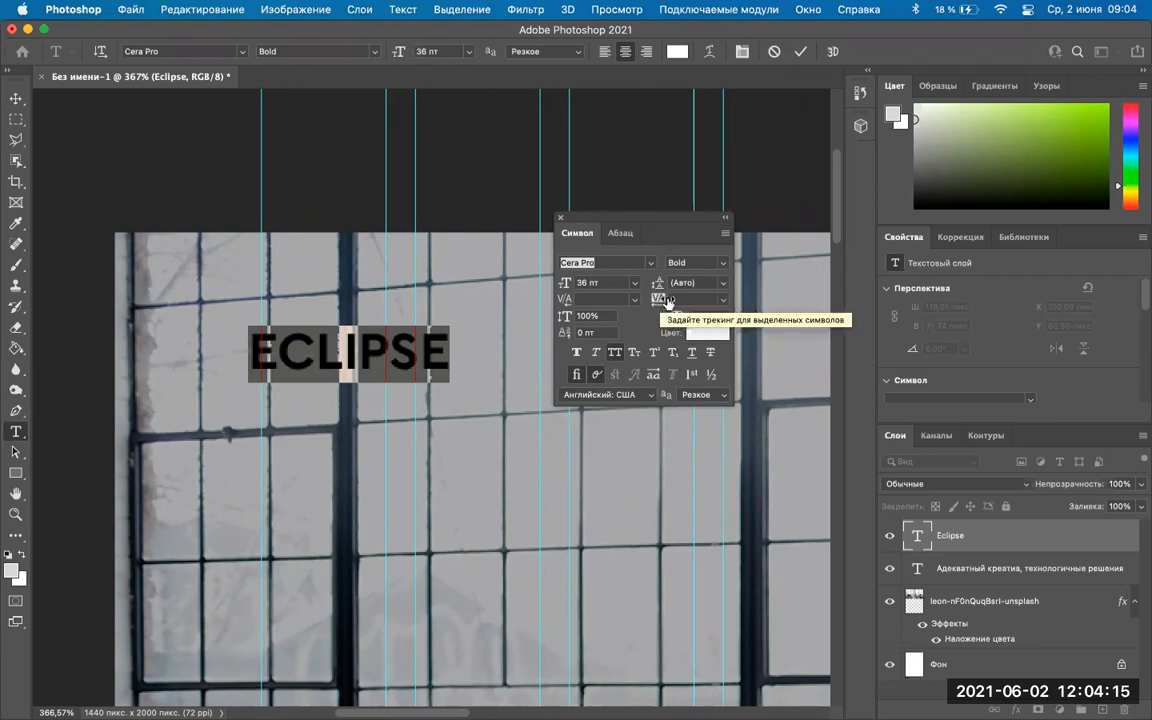
Increase the ECLIPSE logo's tracking step by step to 75.
click(723, 300)
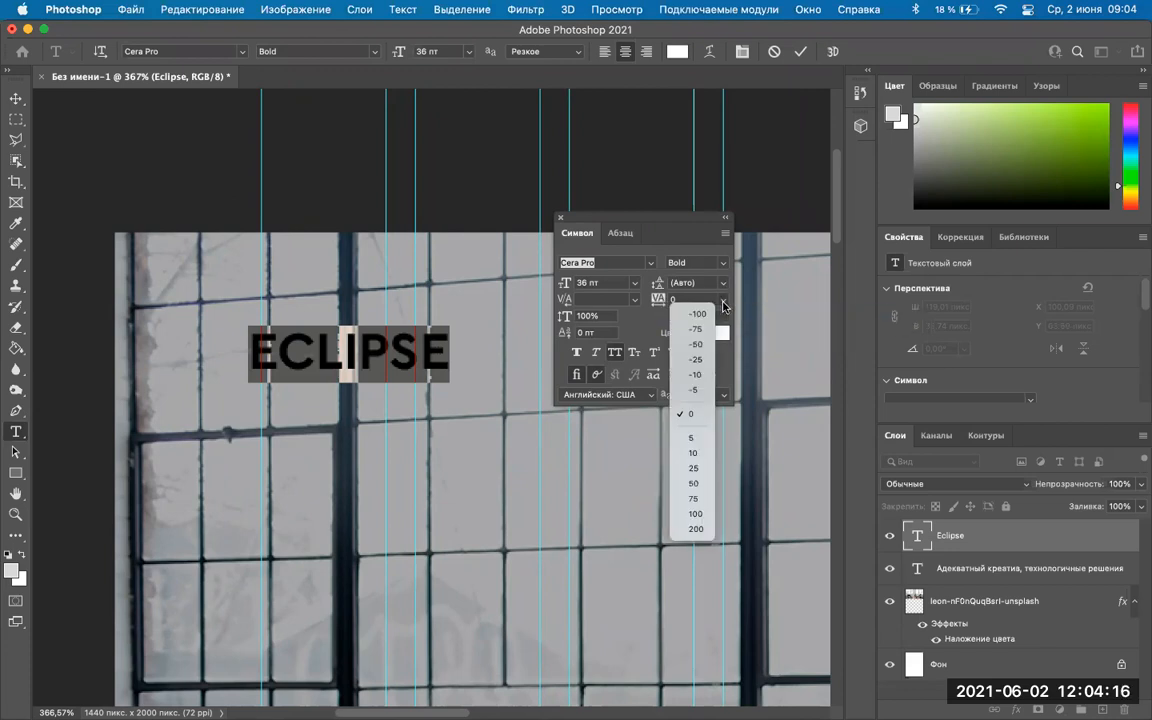
click(692, 453)
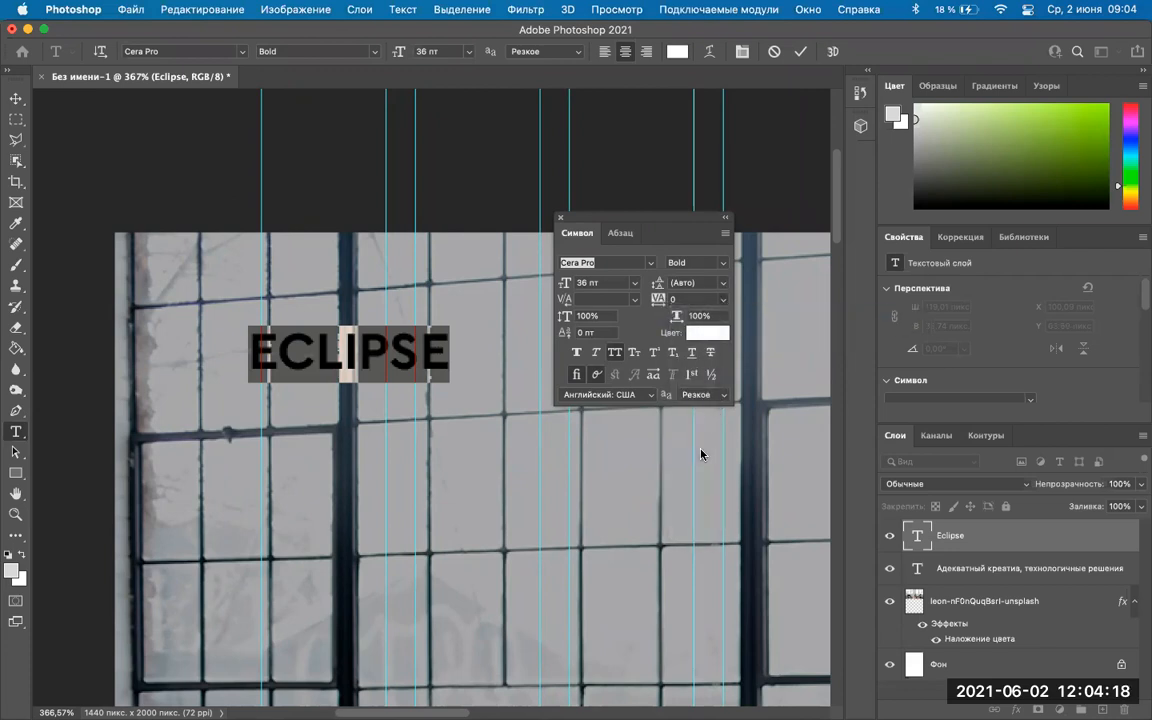
click(723, 300)
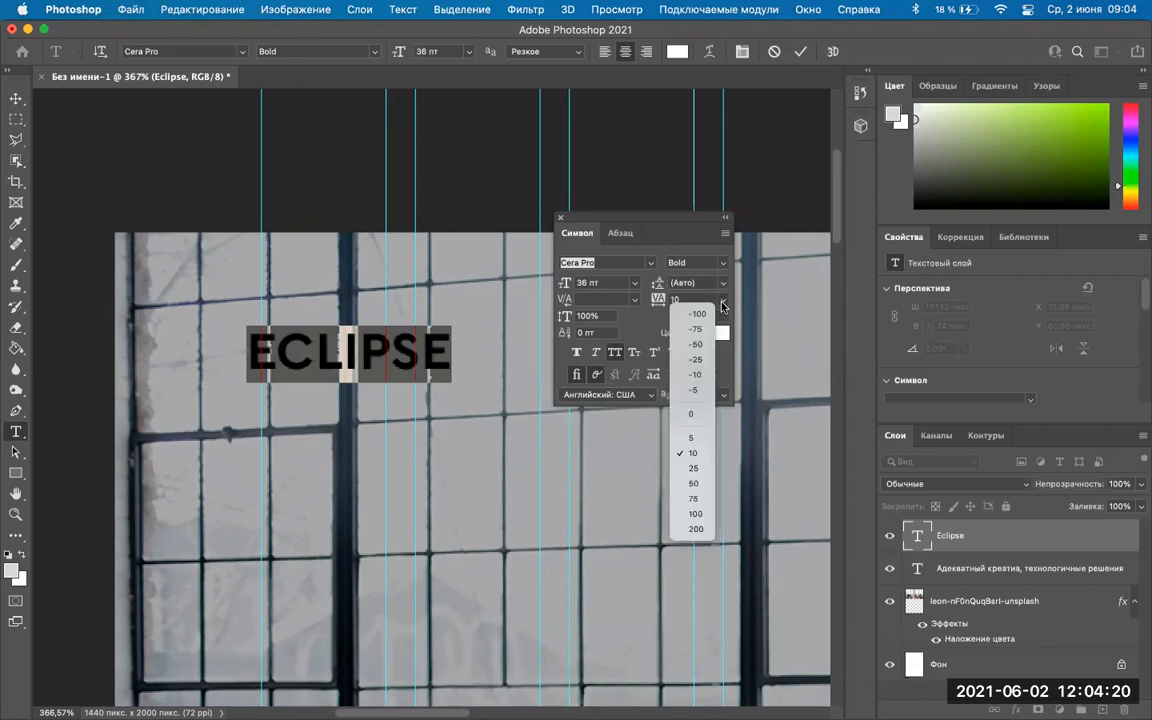
click(694, 468)
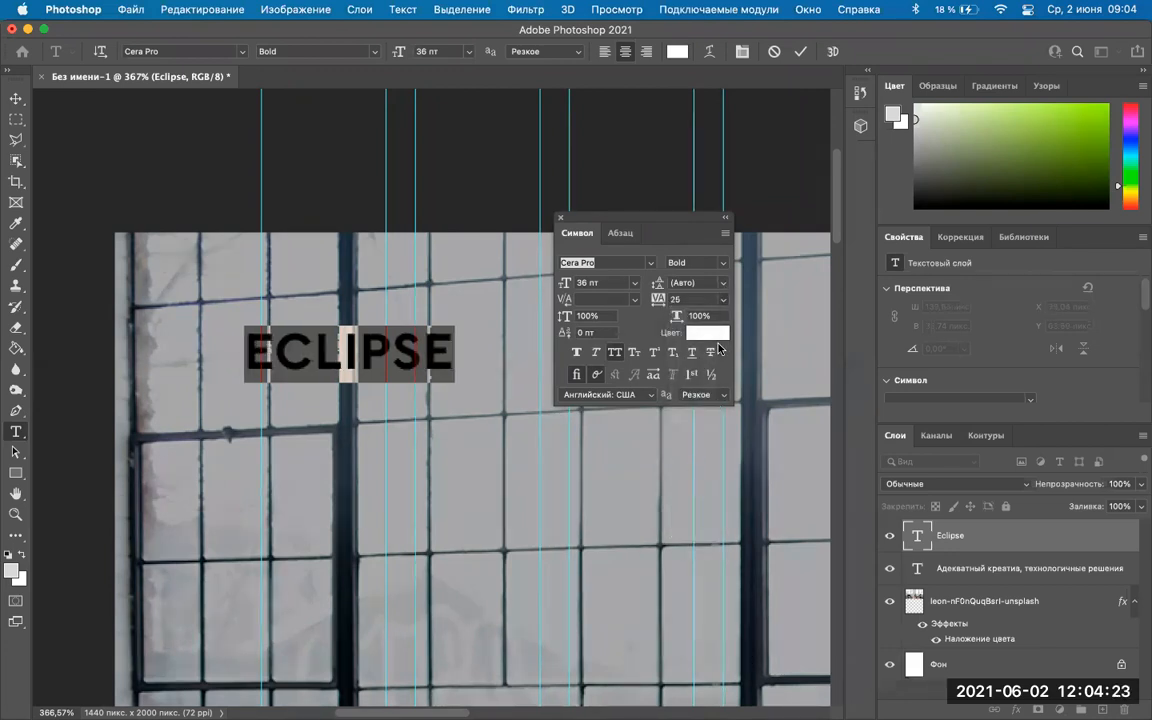
click(723, 300)
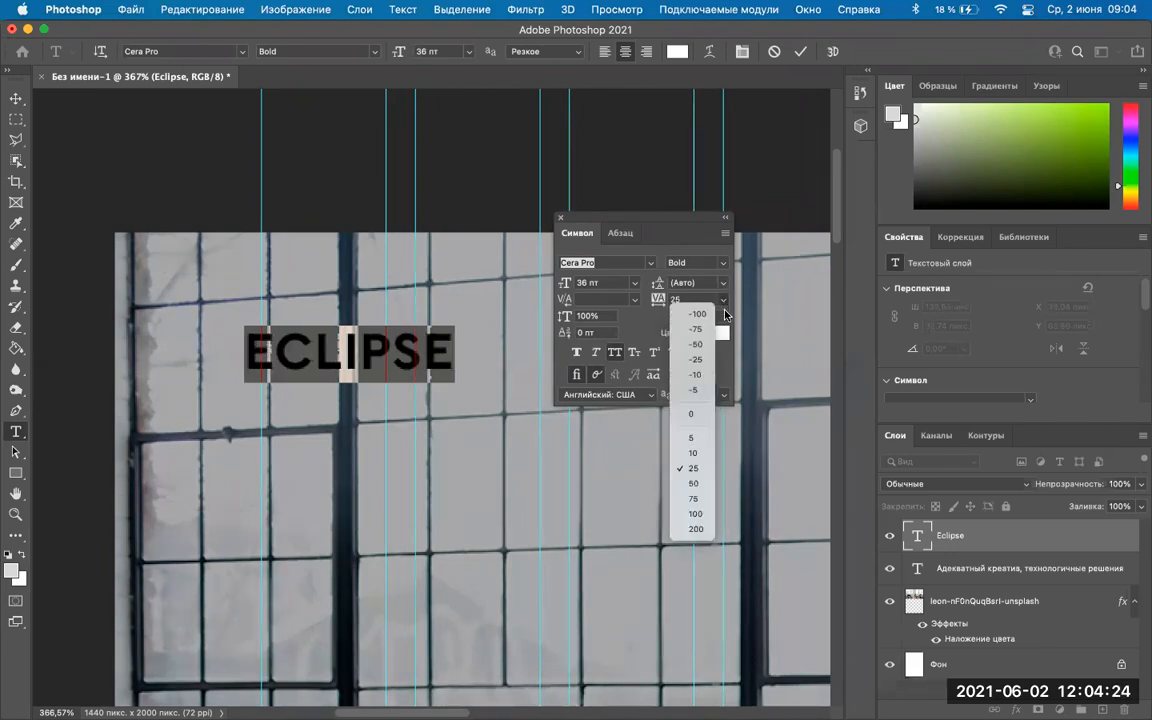
click(696, 484)
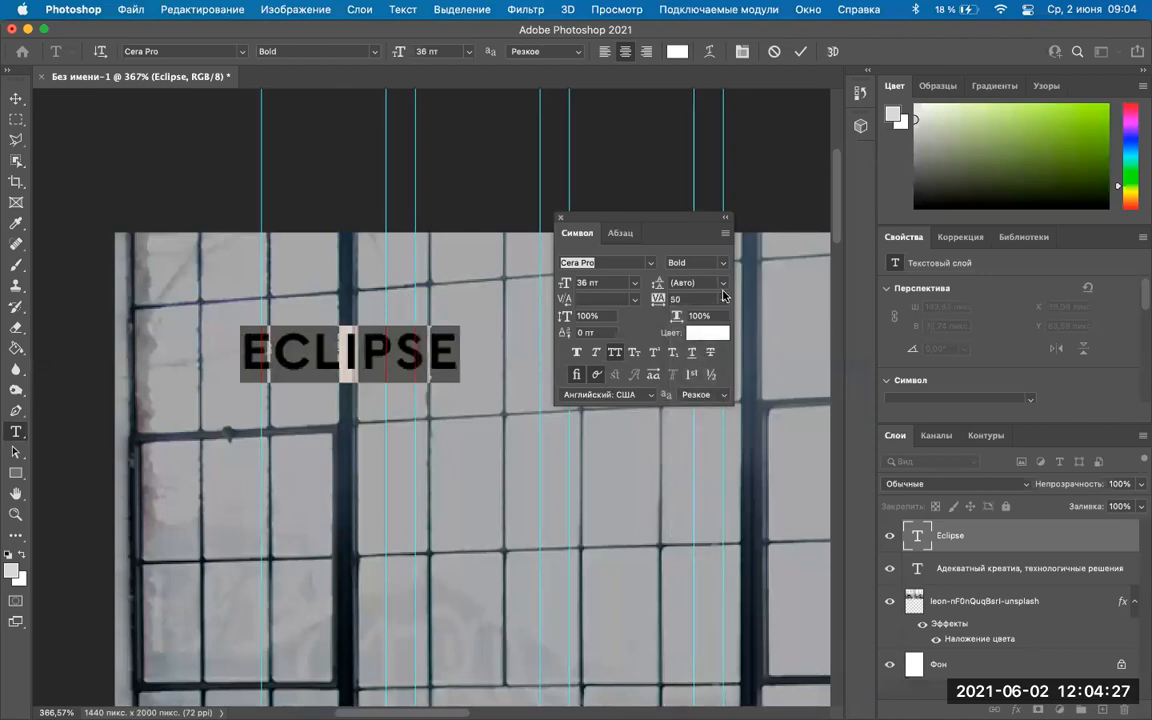
click(723, 300)
click(700, 503)
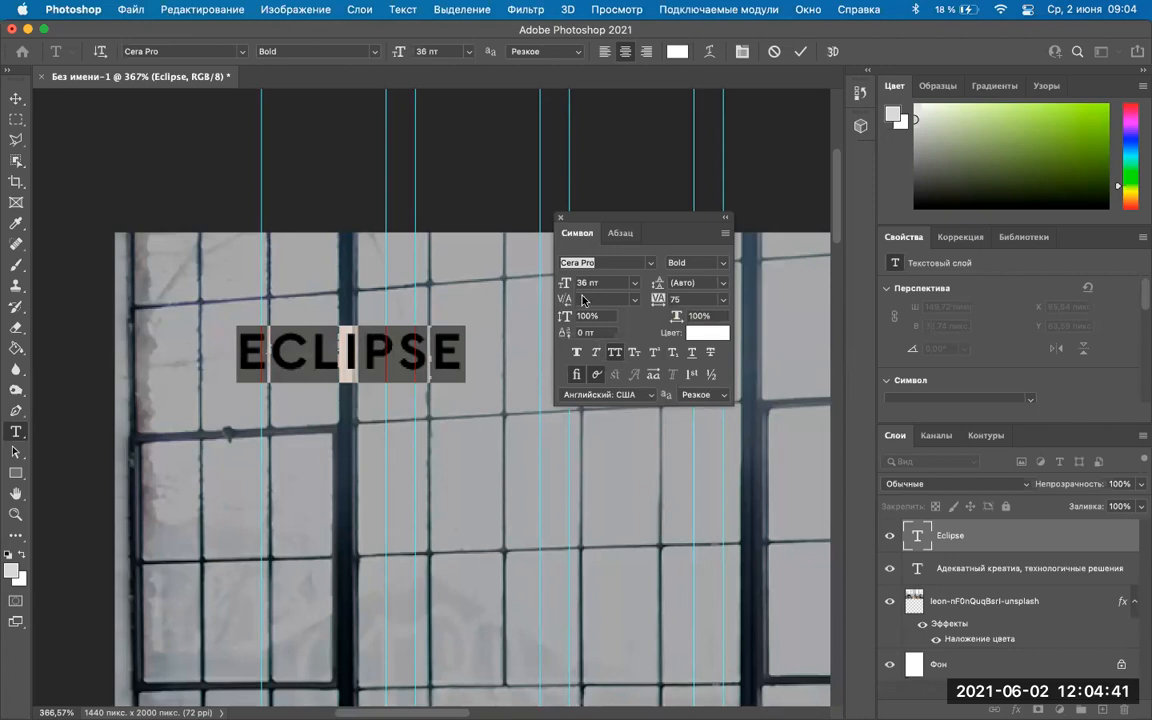
Change the logo weight to Cera Pro Medium and commit the text.
click(724, 264)
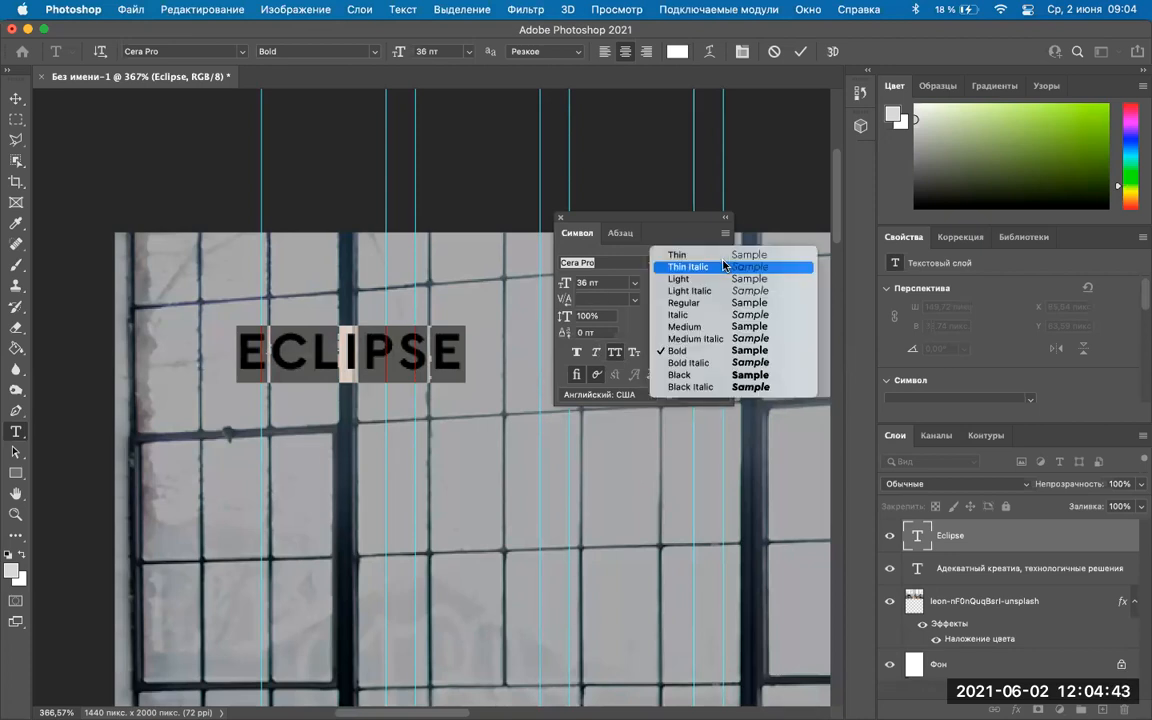
click(697, 328)
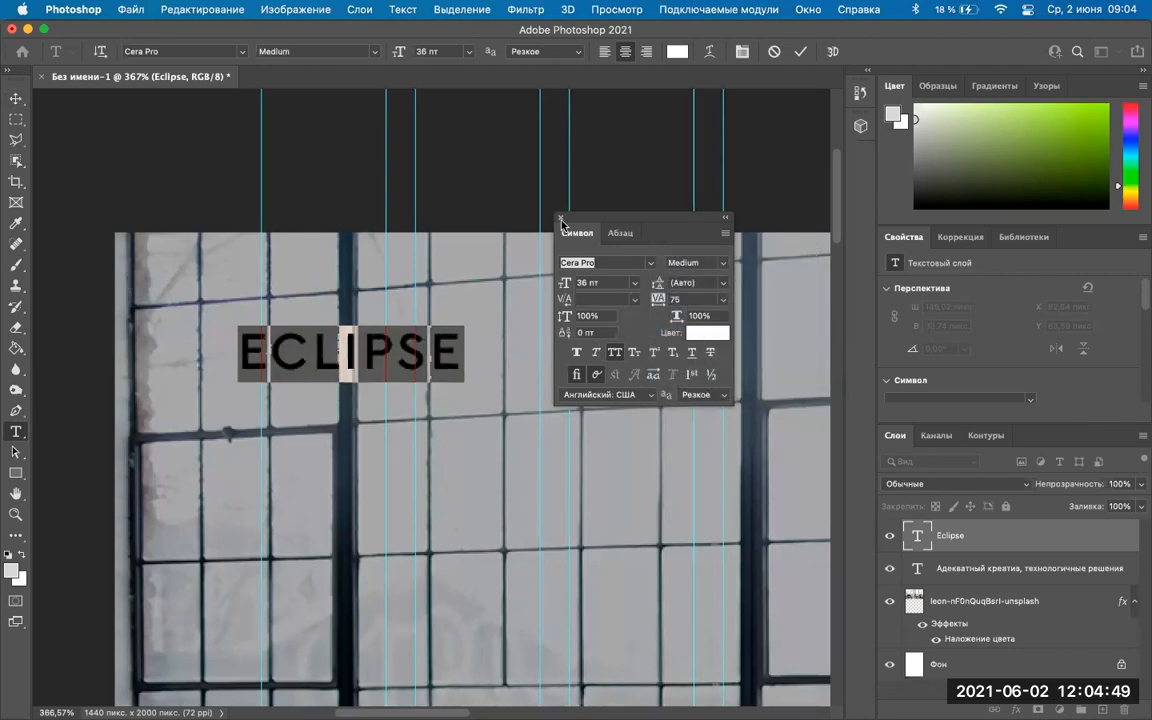
click(561, 218)
click(17, 99)
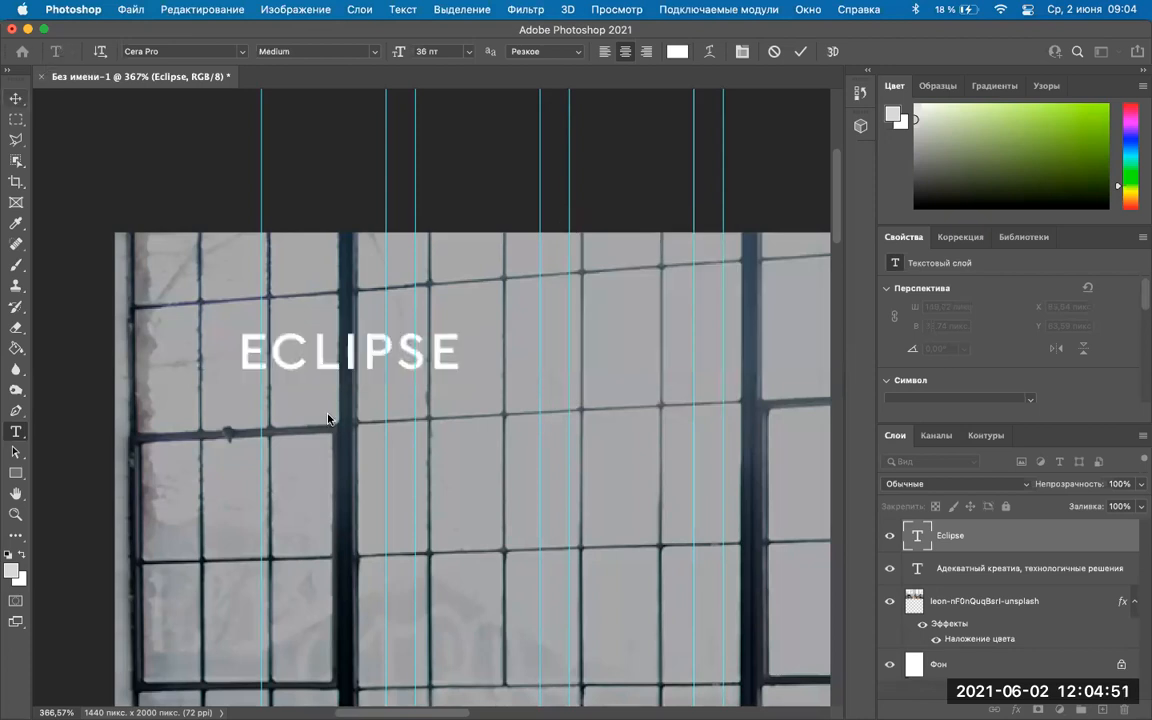
Reposition the ECLIPSE logo and reduce its size to 30 pt.
drag(278, 346, 298, 328)
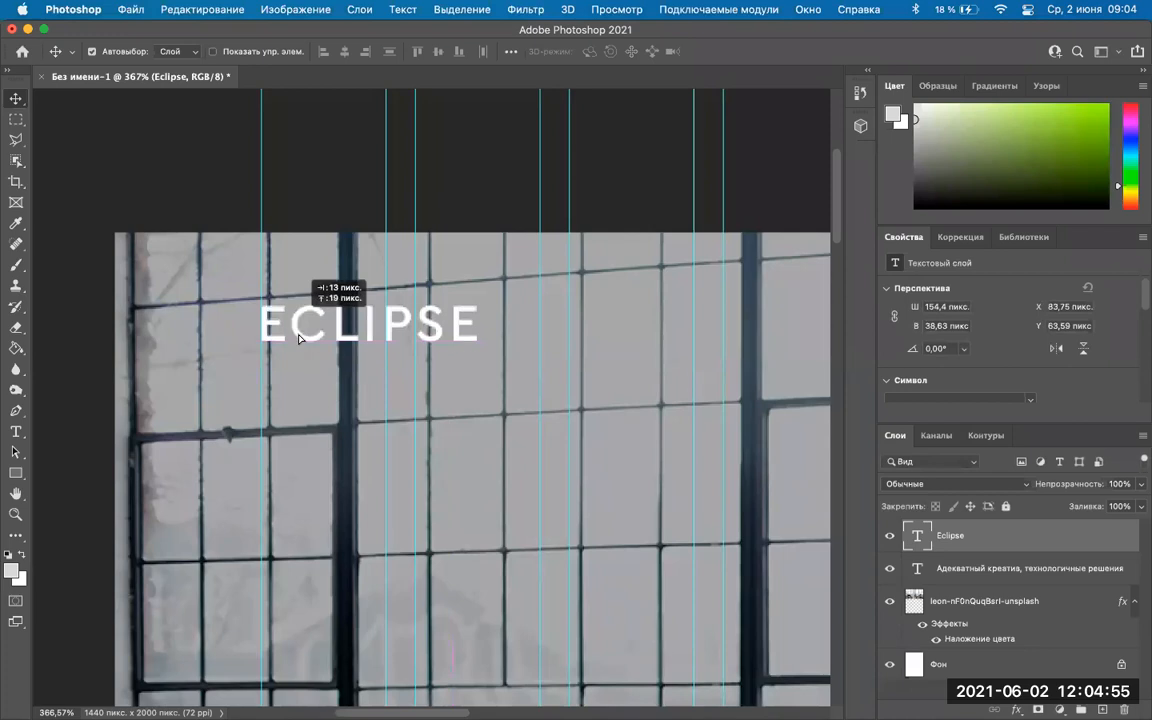
key(Down)
key(Down)
key(Down)
key(Down)
key(Down)
key(Down)
key(Down)
key(Down)
key(Down)
key(Down)
key(Down)
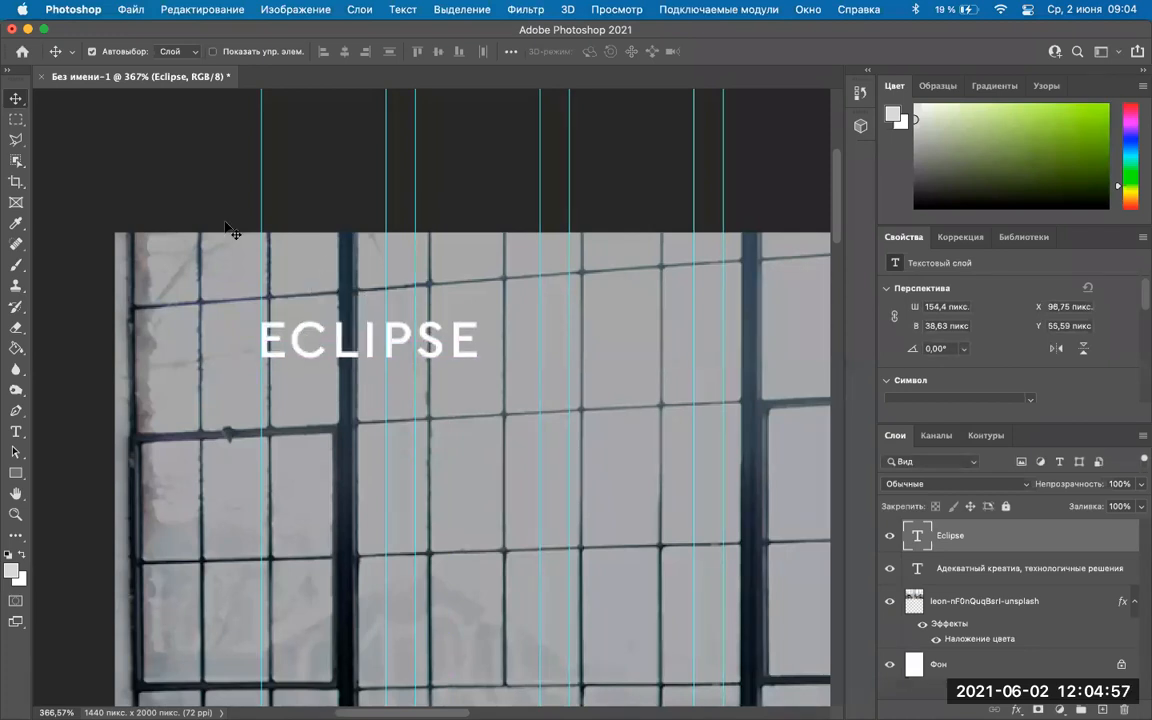
scroll(445, 360, down, 5)
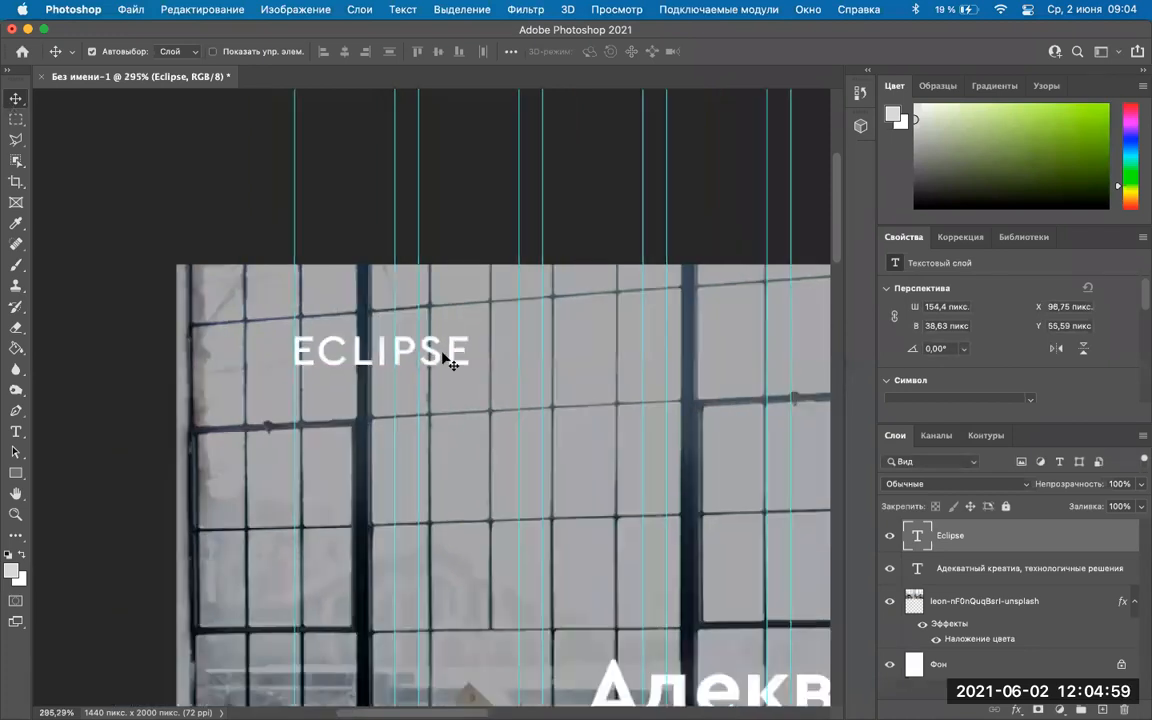
scroll(390, 368, up, 2)
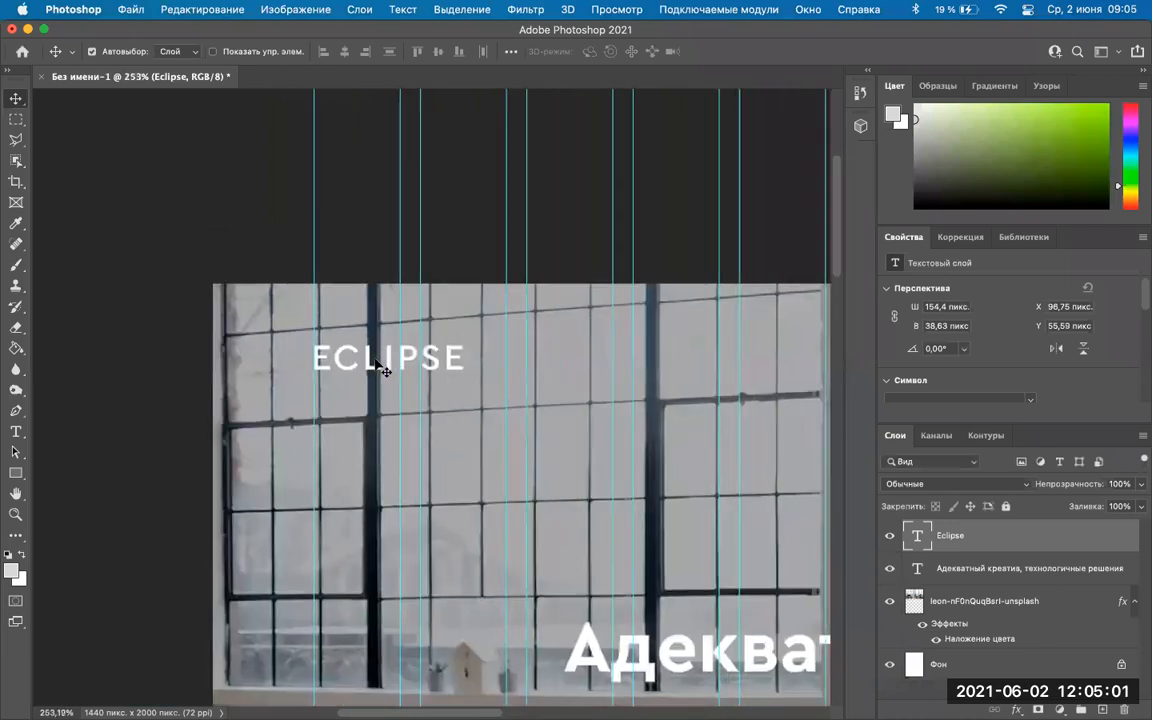
double_click(375, 357)
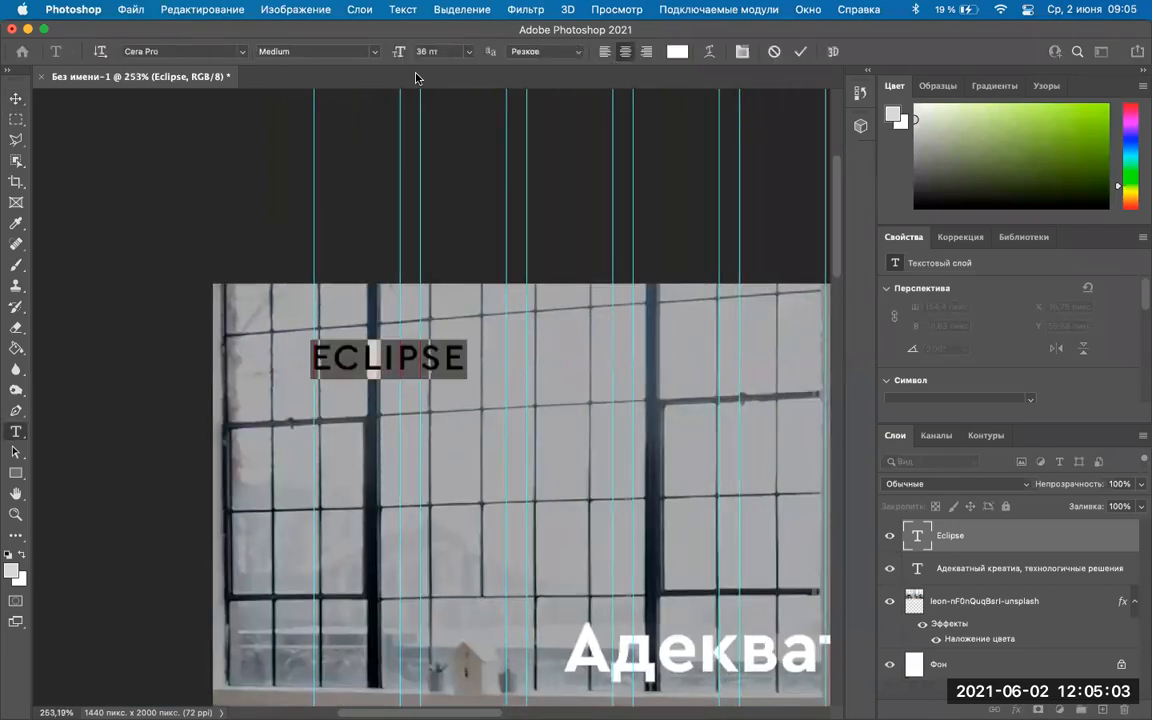
click(466, 55)
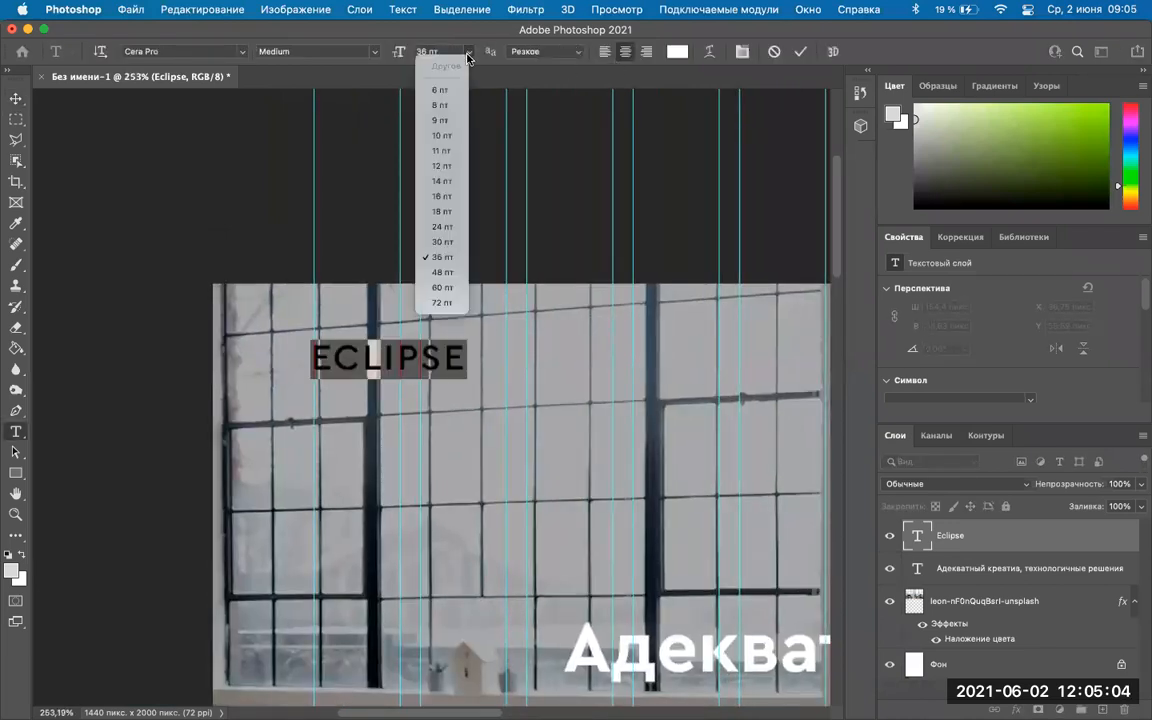
click(453, 243)
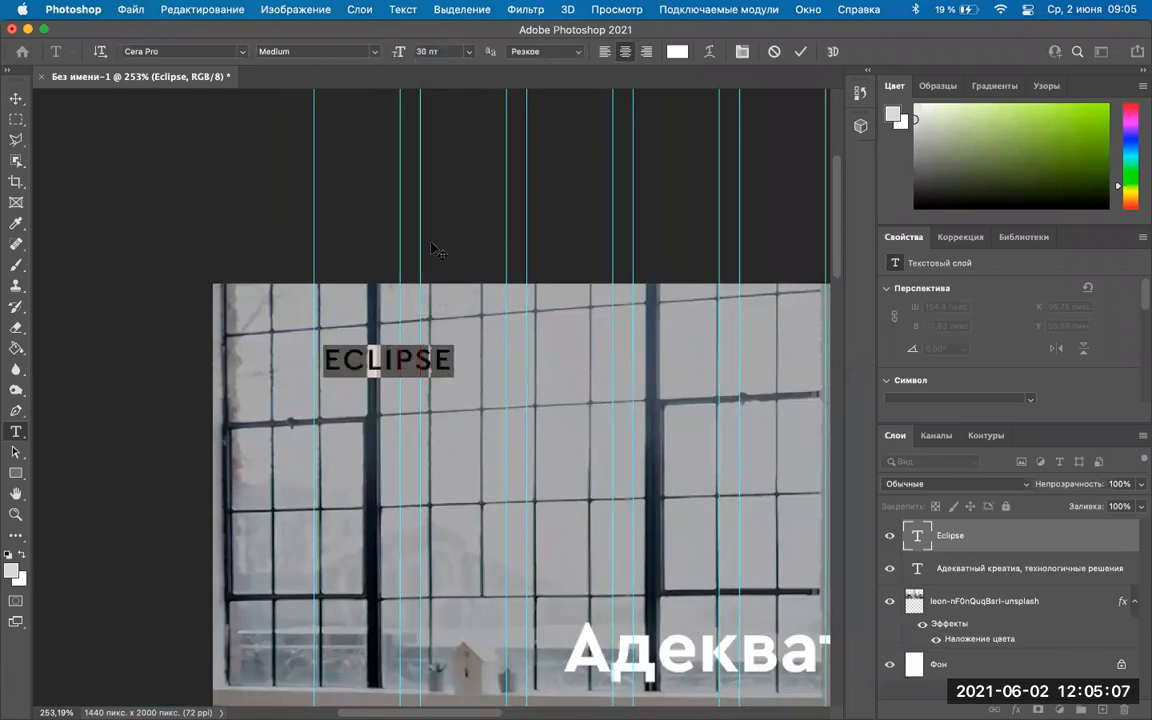
click(16, 98)
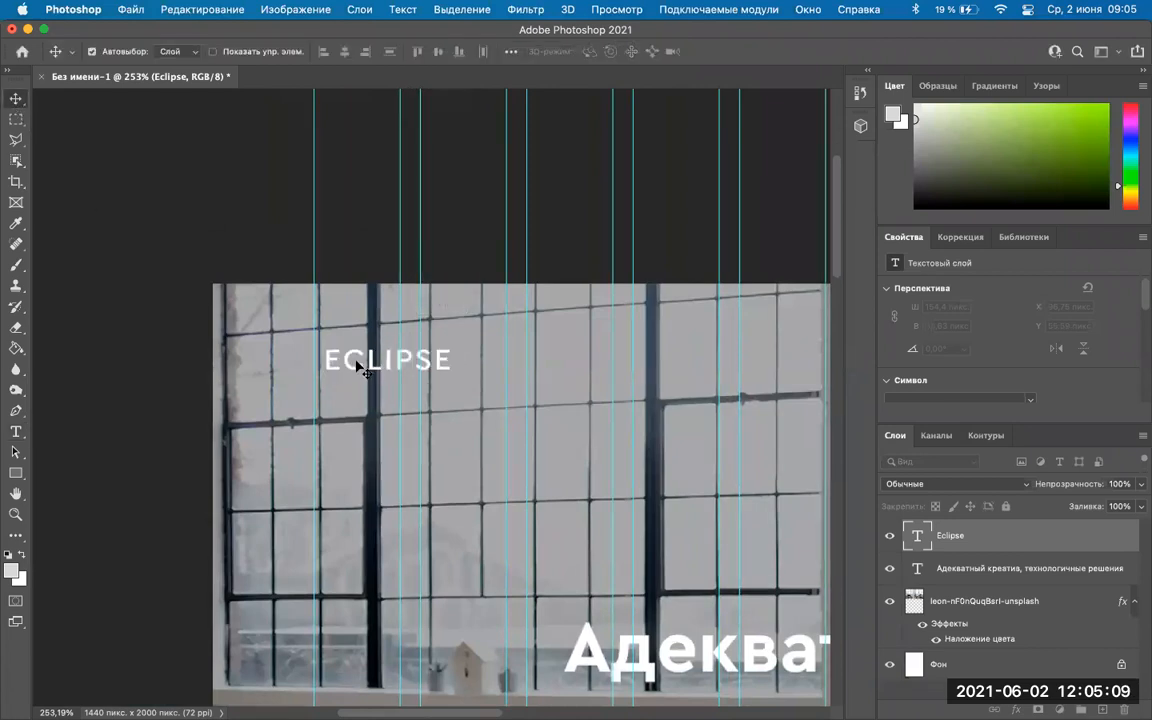
Fine-tune the ECLIPSE logo position, nudging it up and left by a few pixels.
drag(357, 366, 345, 355)
scroll(481, 450, down, 10)
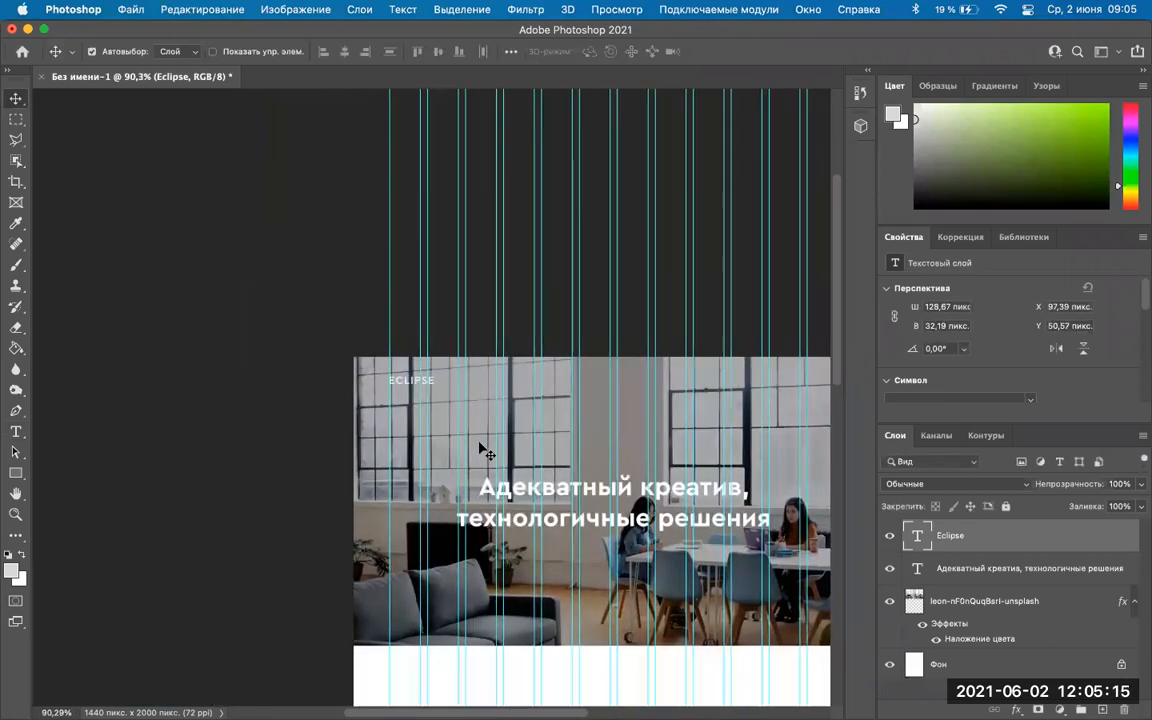
scroll(481, 450, up, 3)
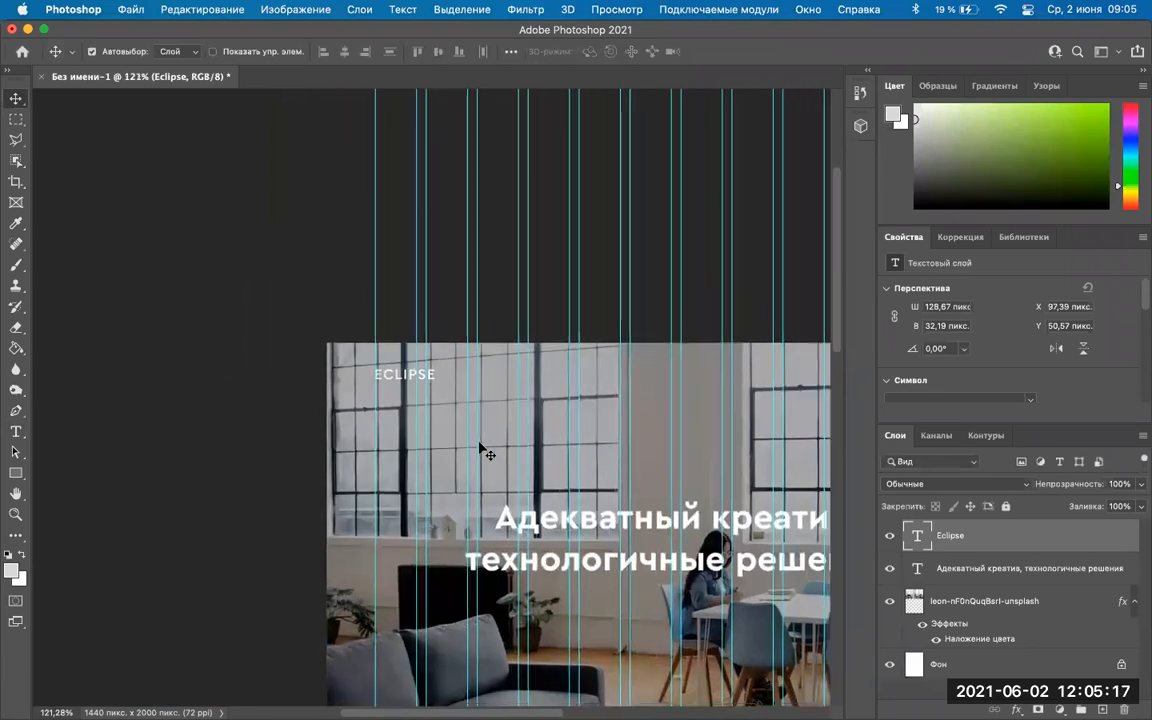
scroll(481, 450, down, 3)
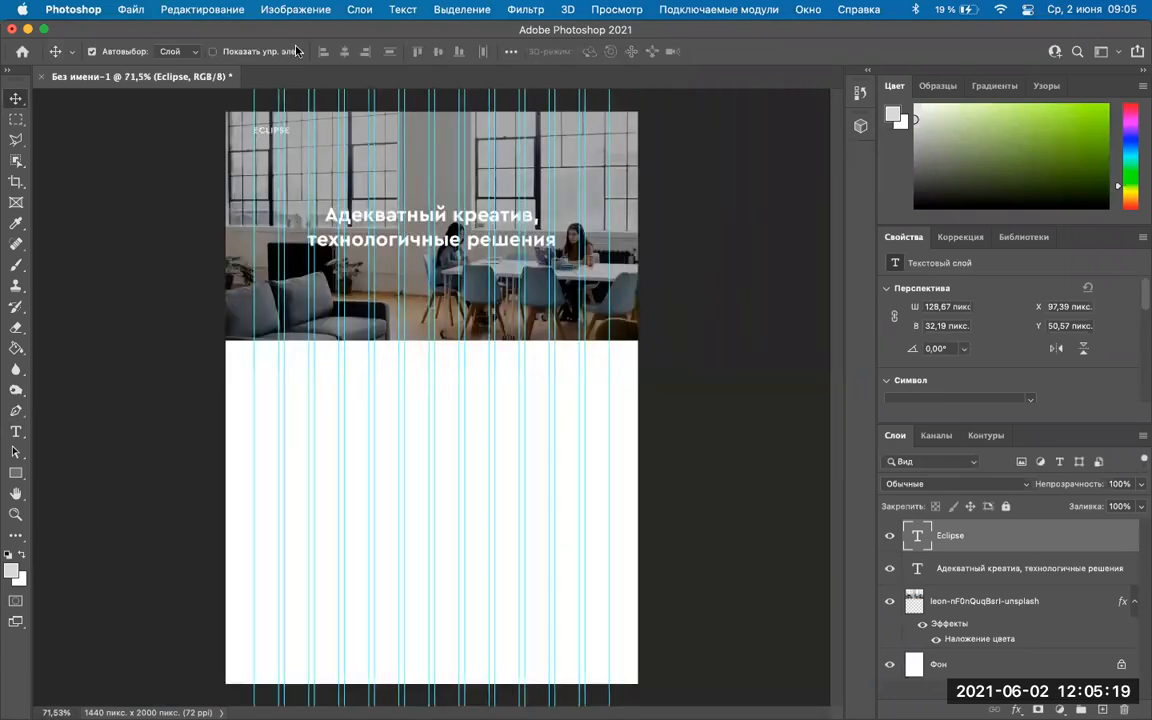
scroll(453, 293, up, 3)
scroll(453, 293, up, 5)
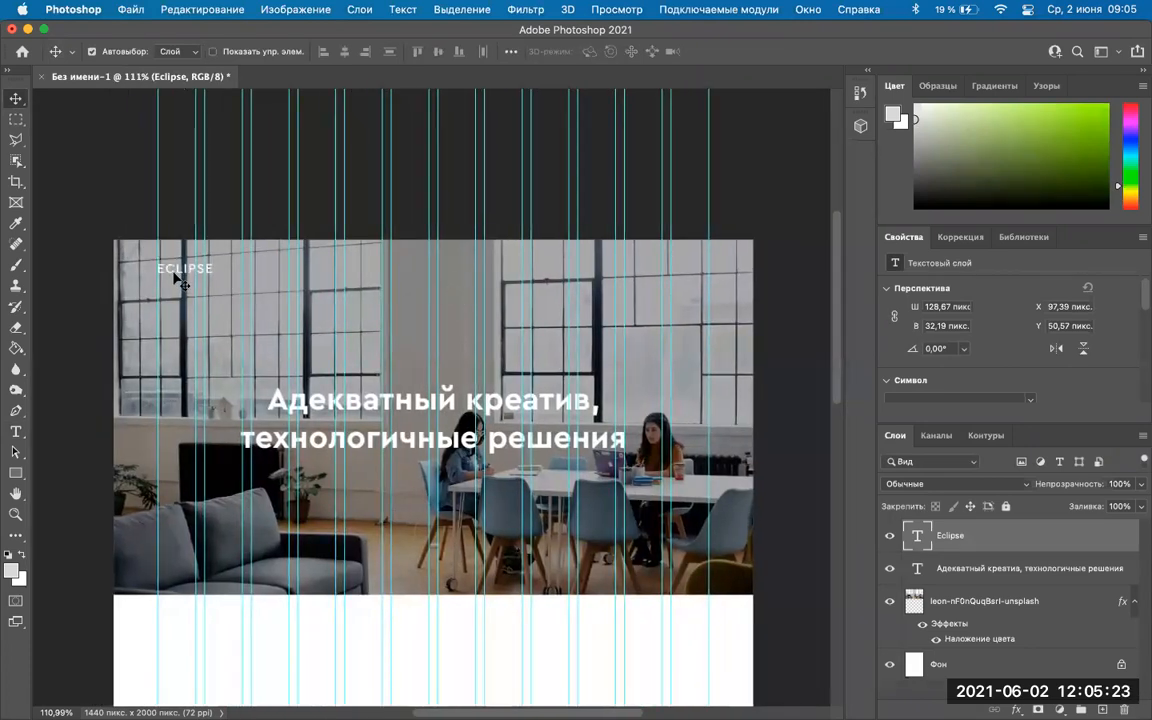
drag(178, 281, 175, 273)
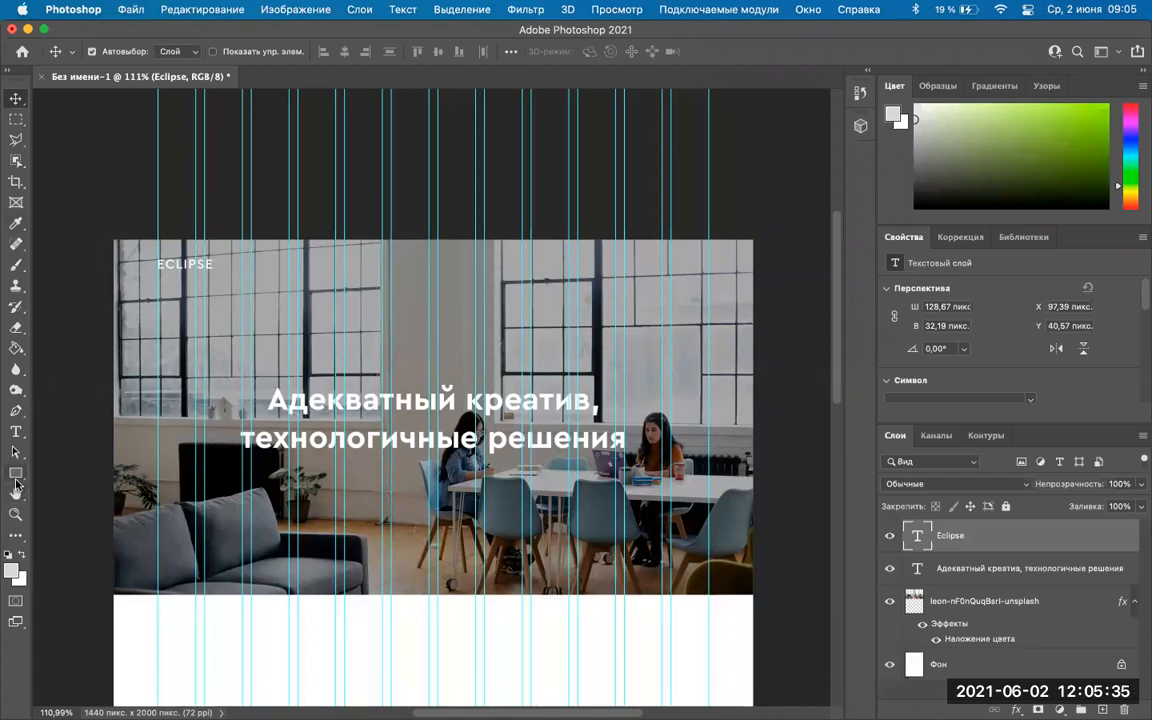
Start a new text layer above the headline and compare with the eclipse-studio.ru reference site.
click(16, 431)
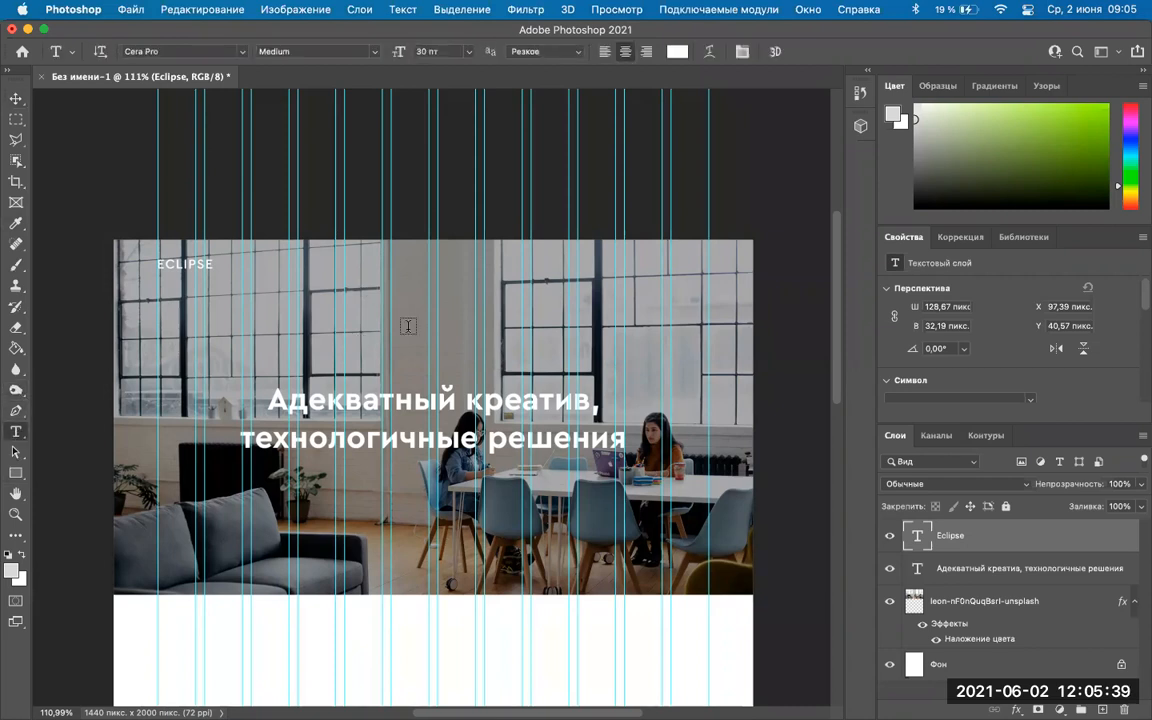
click(360, 308)
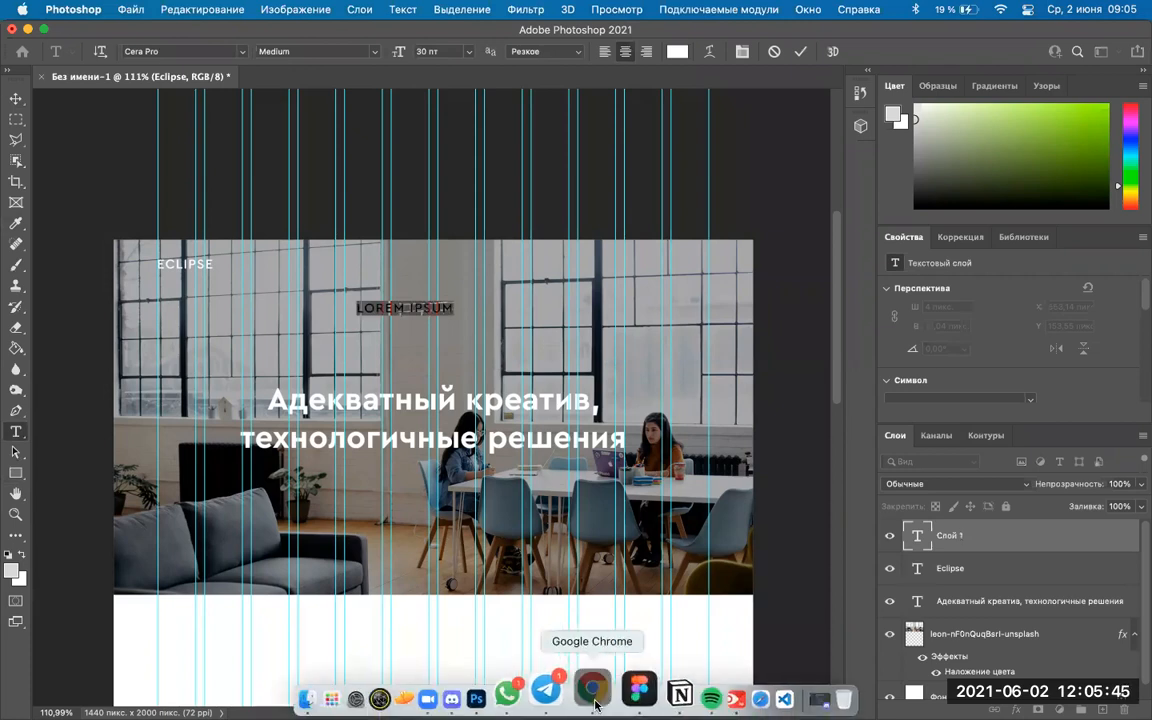
click(595, 703)
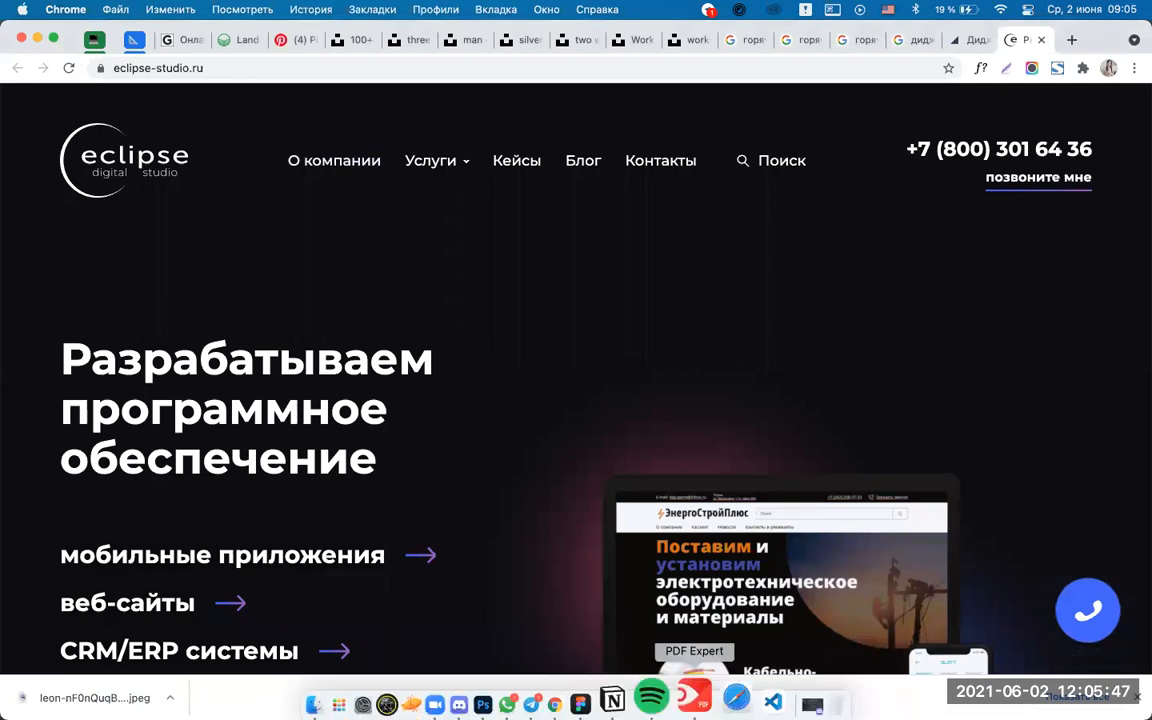
click(522, 694)
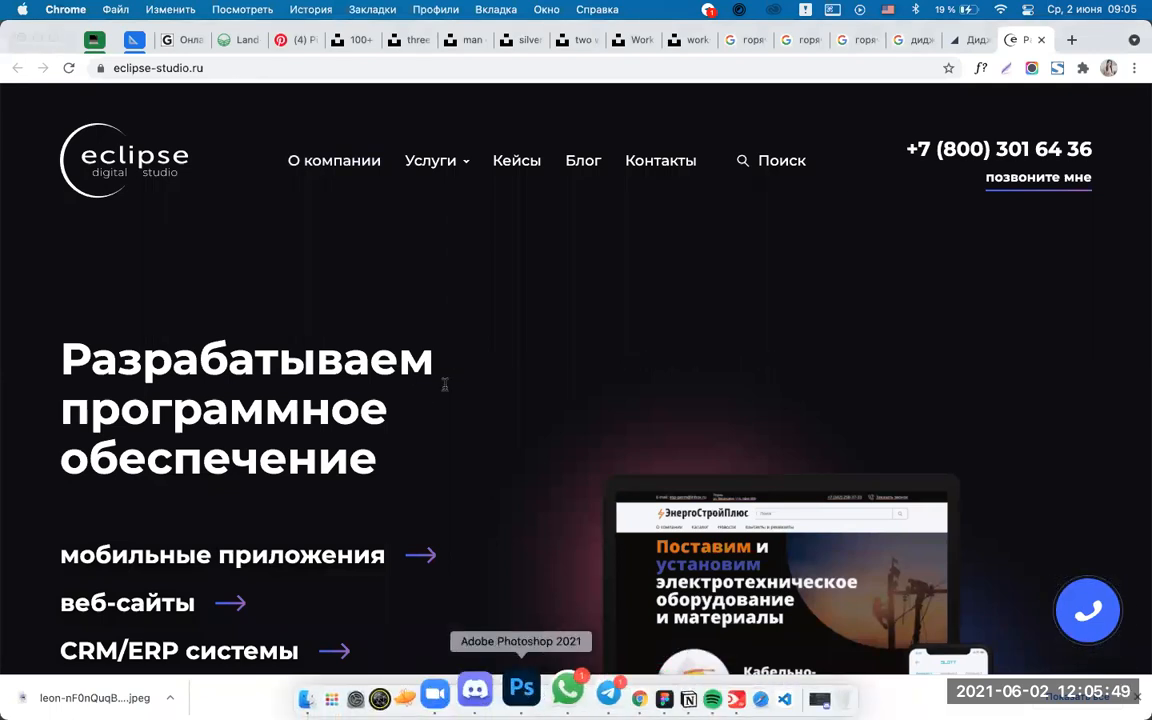
Replace the placeholder with 'О компании', commit, and reselect the label's text for formatting.
triple_click(397, 308)
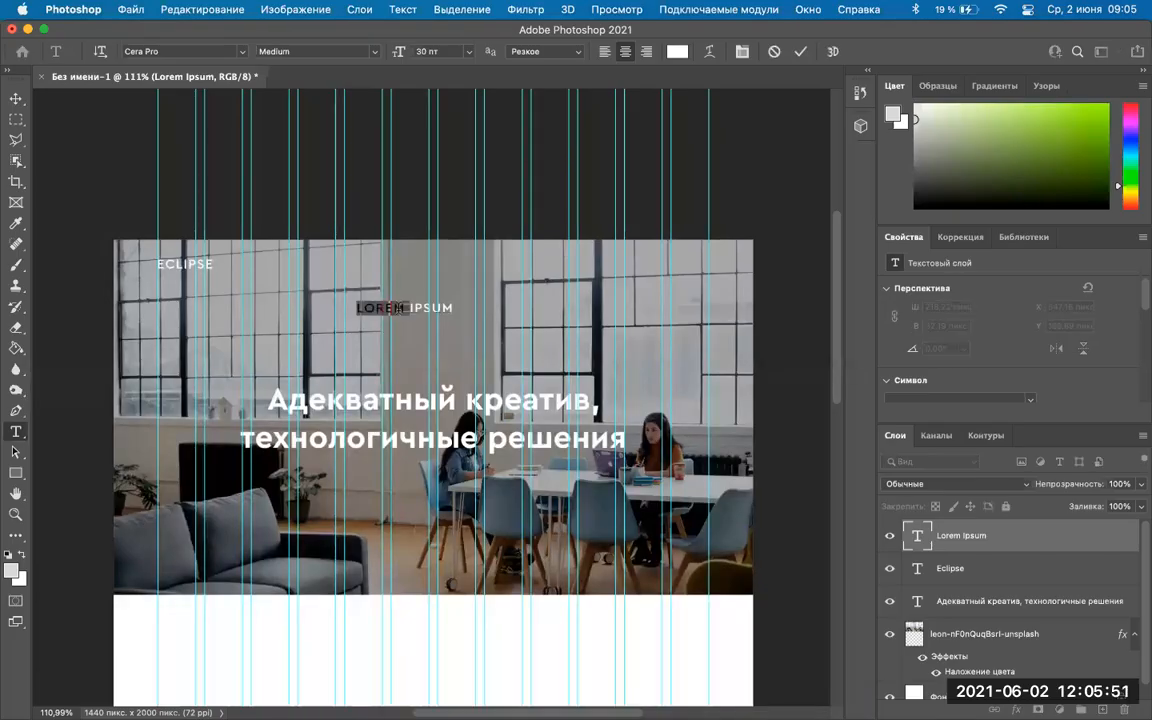
key(BackSpace)
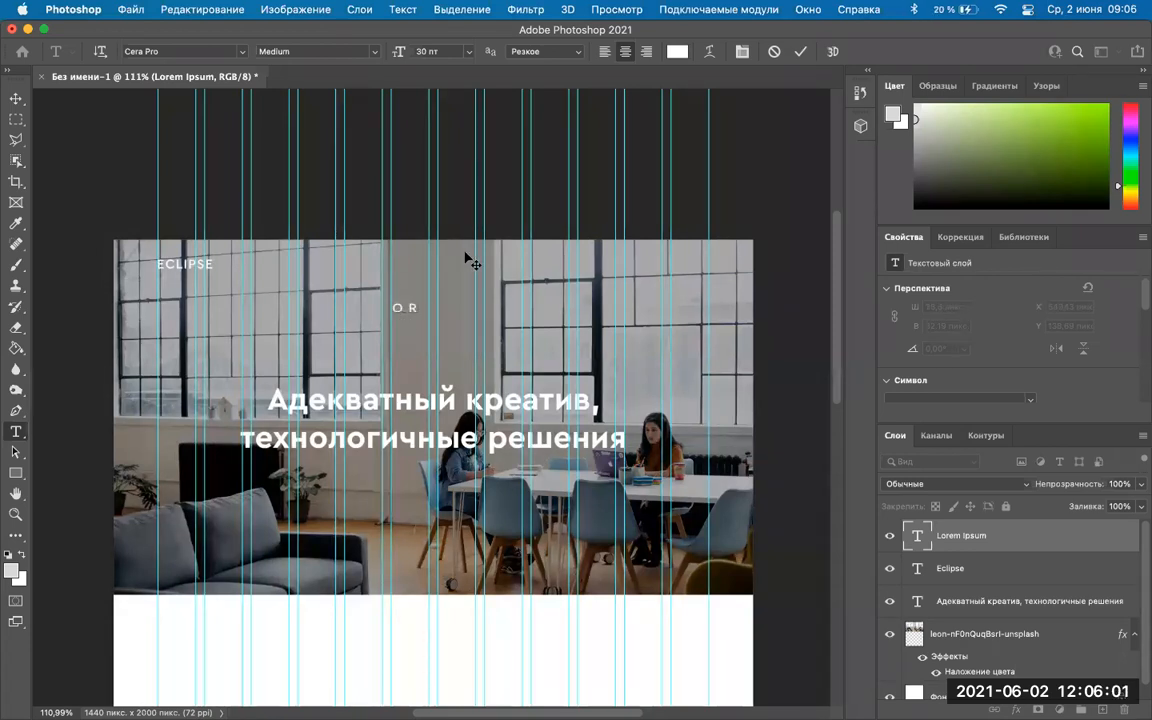
text(ОМПАНИИ)
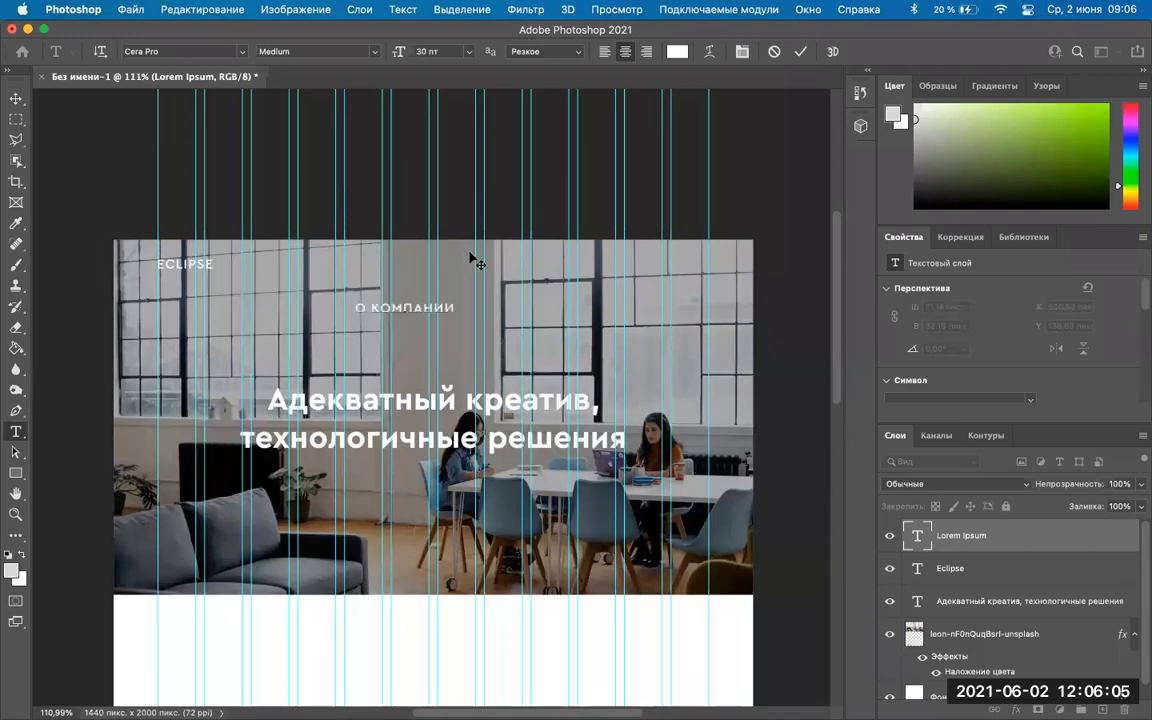
click(16, 100)
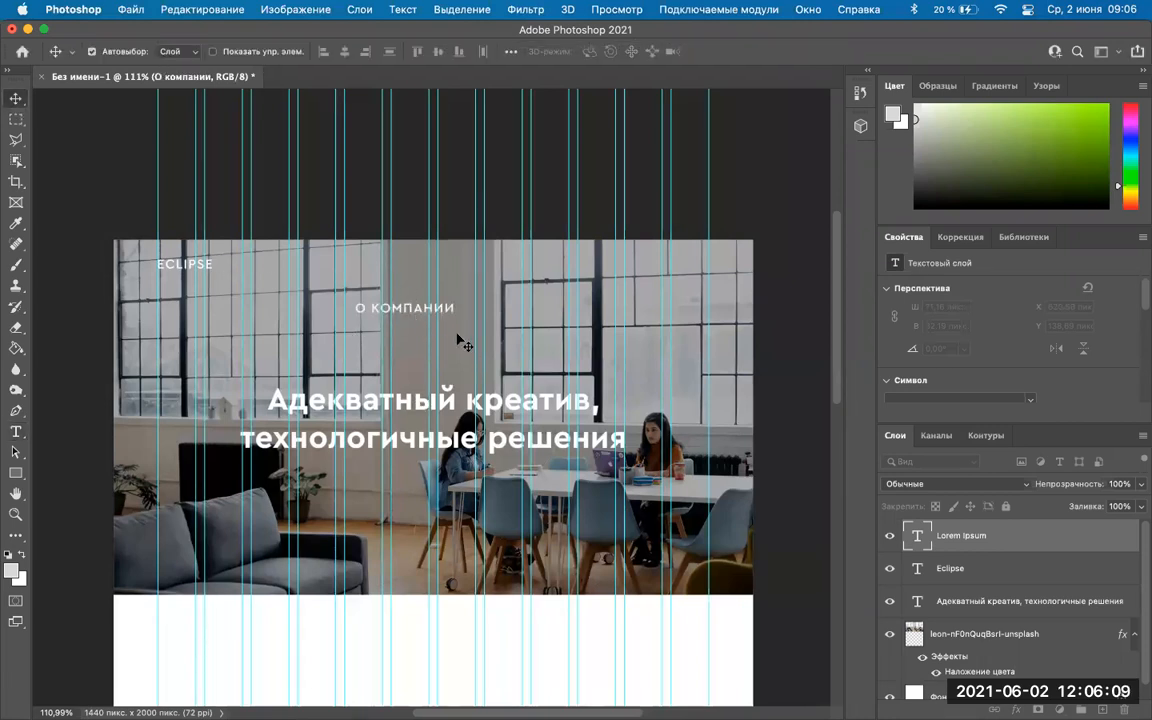
double_click(400, 307)
triple_click(400, 307)
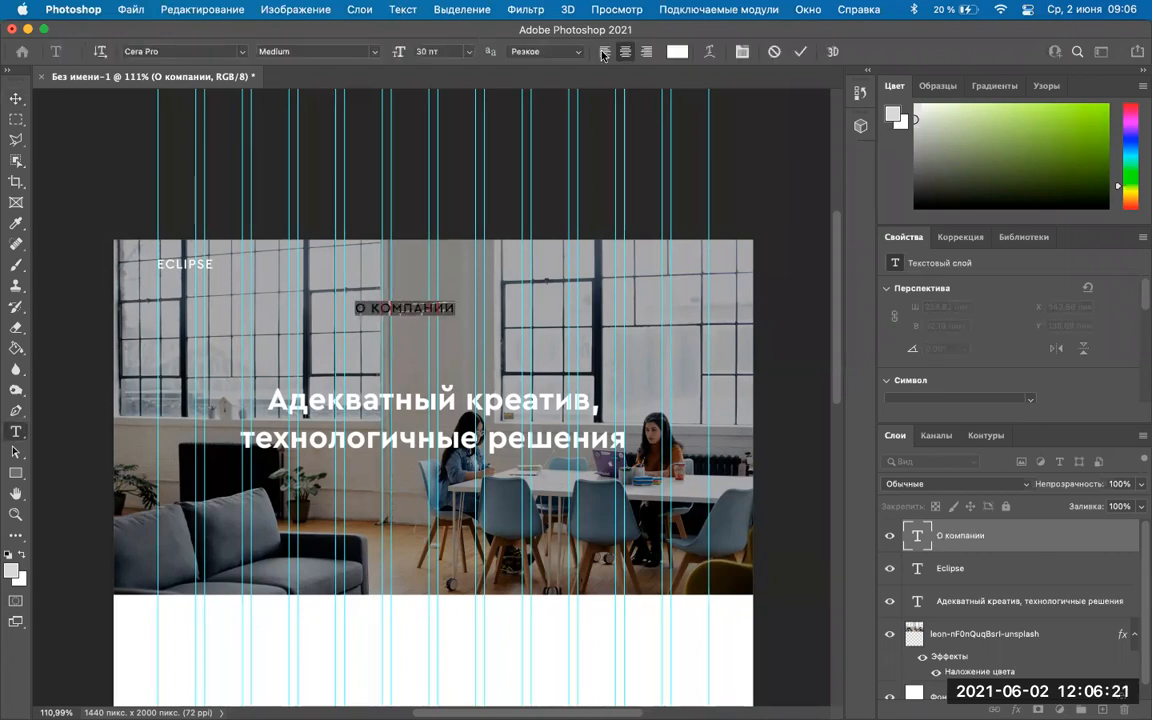
click(741, 51)
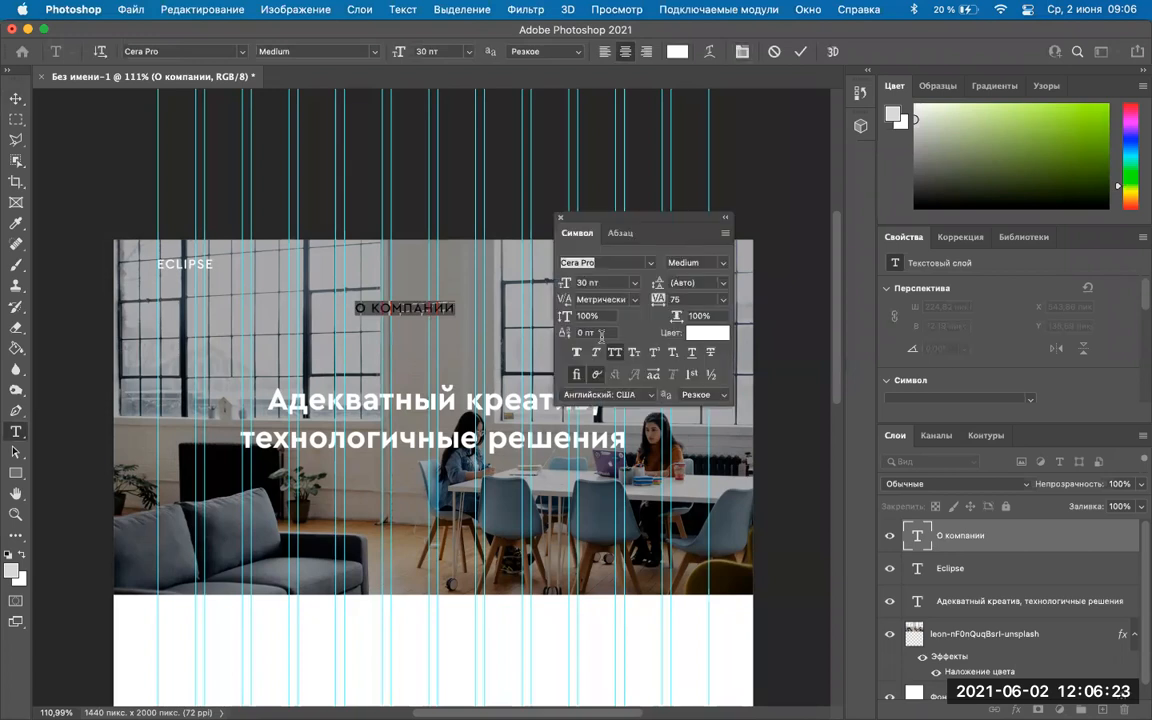
Set the О компании label to 18 pt with tracking 5 and commit it.
click(633, 288)
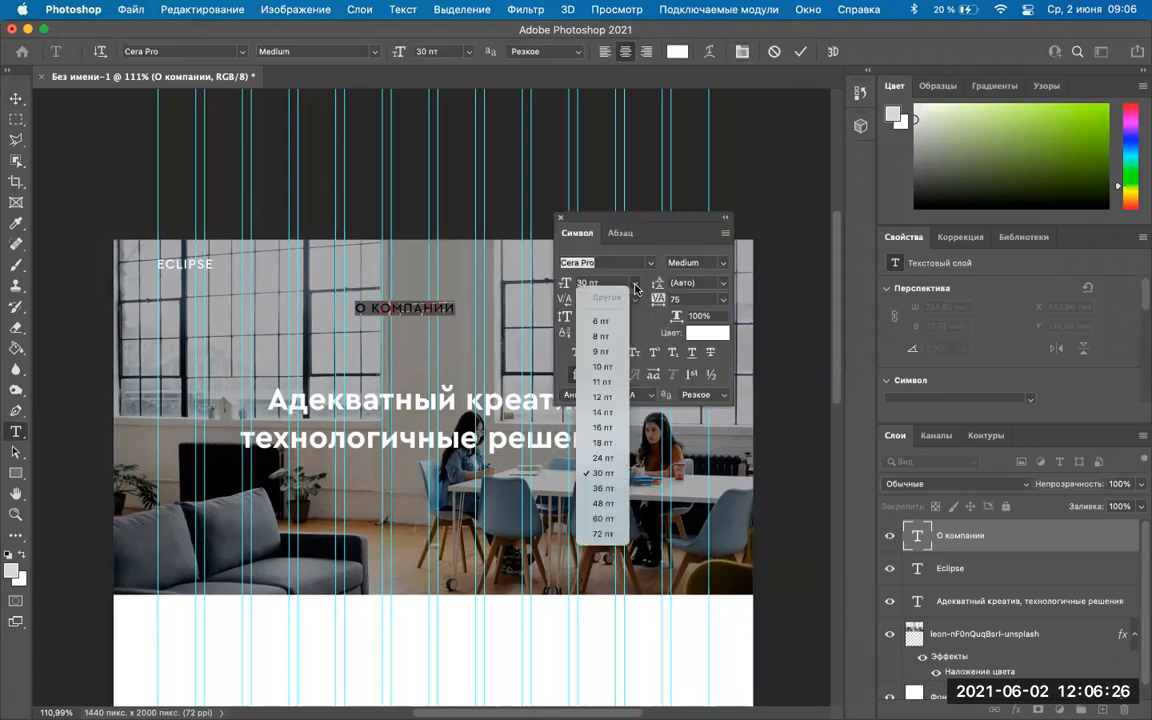
click(605, 460)
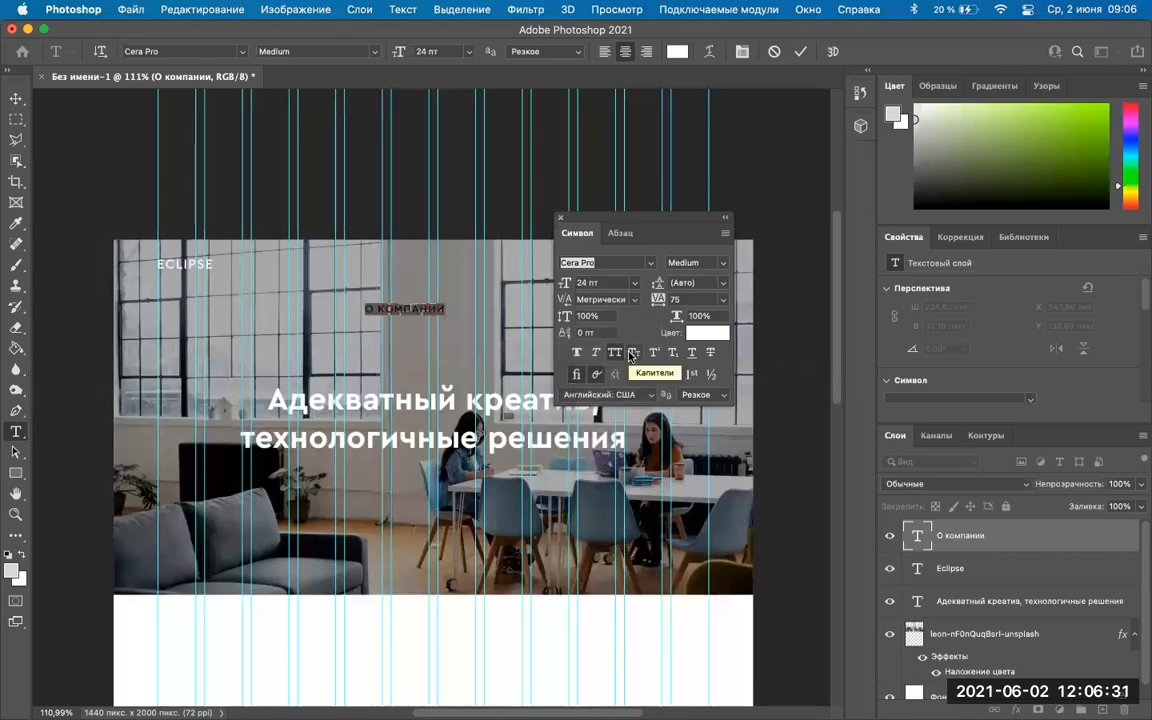
click(723, 300)
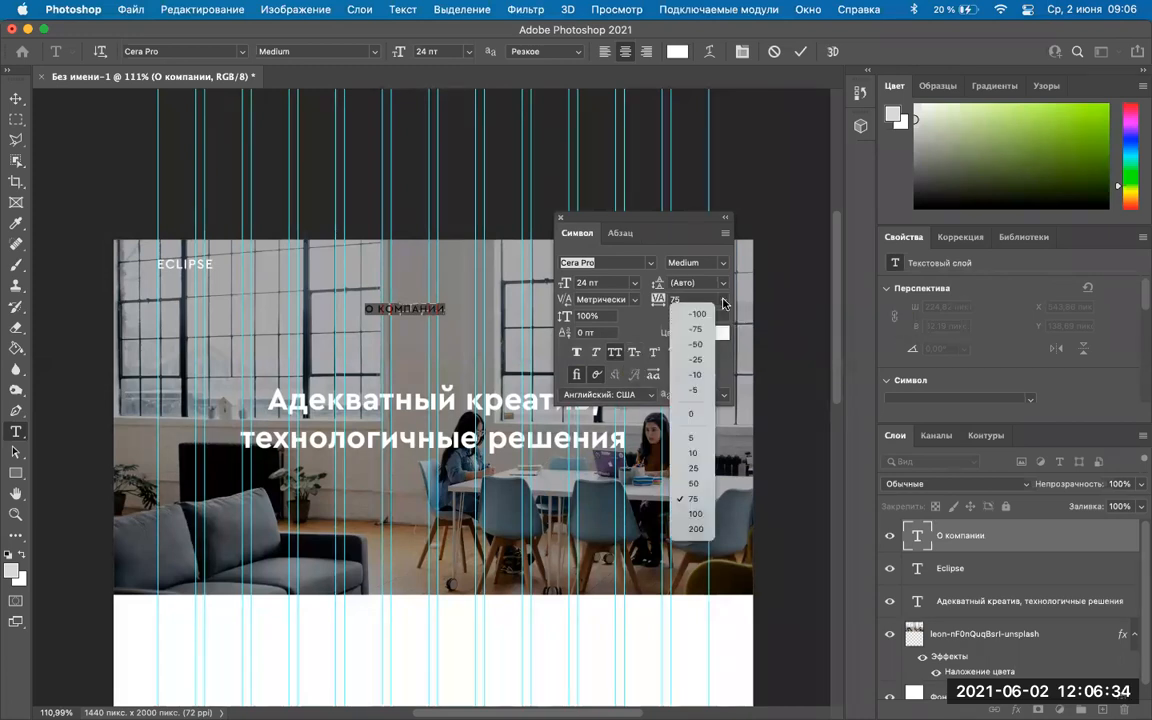
click(700, 457)
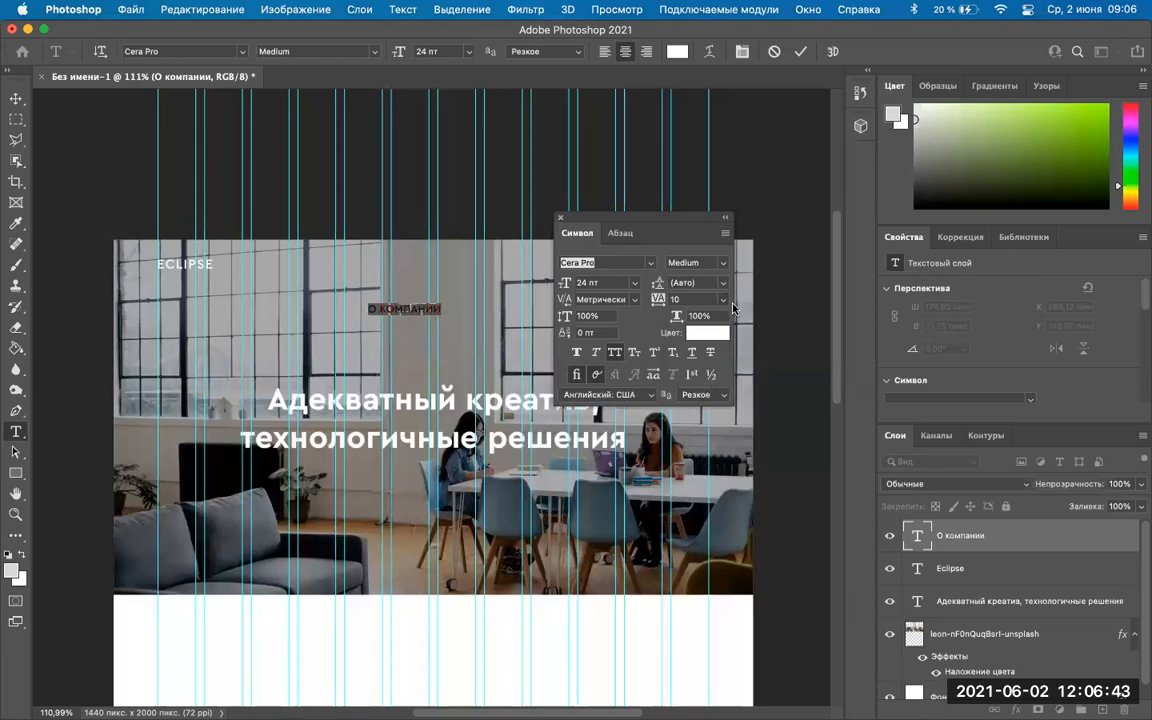
click(725, 304)
click(686, 447)
click(634, 283)
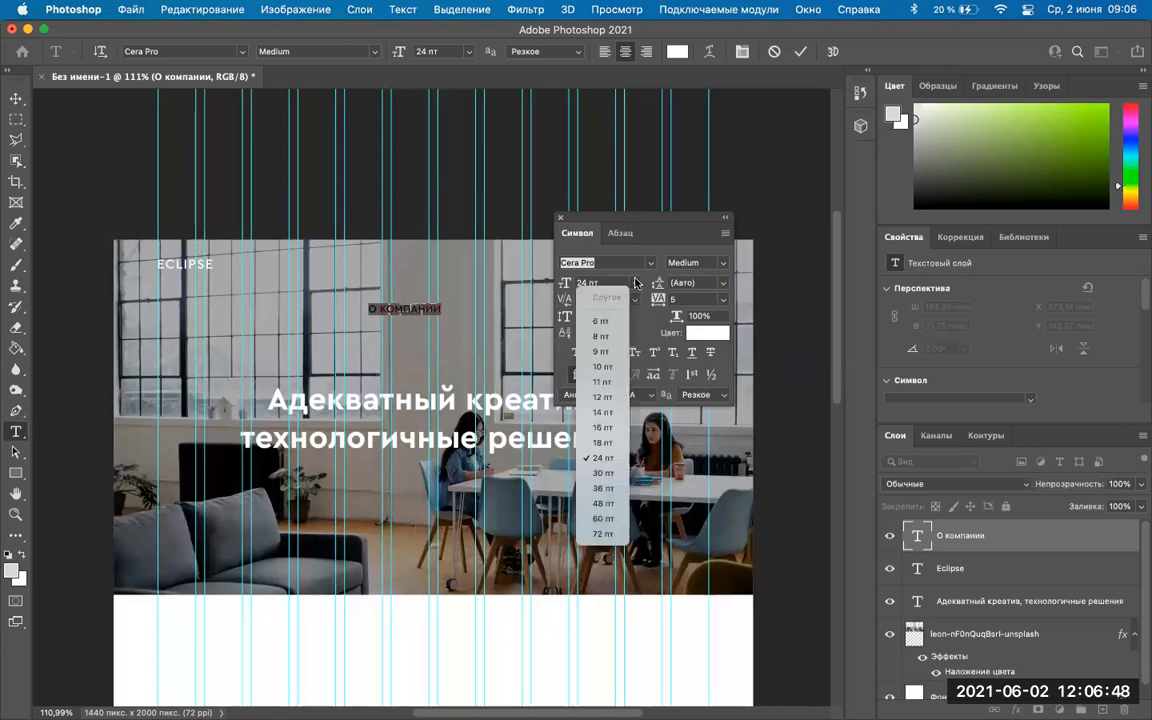
click(610, 443)
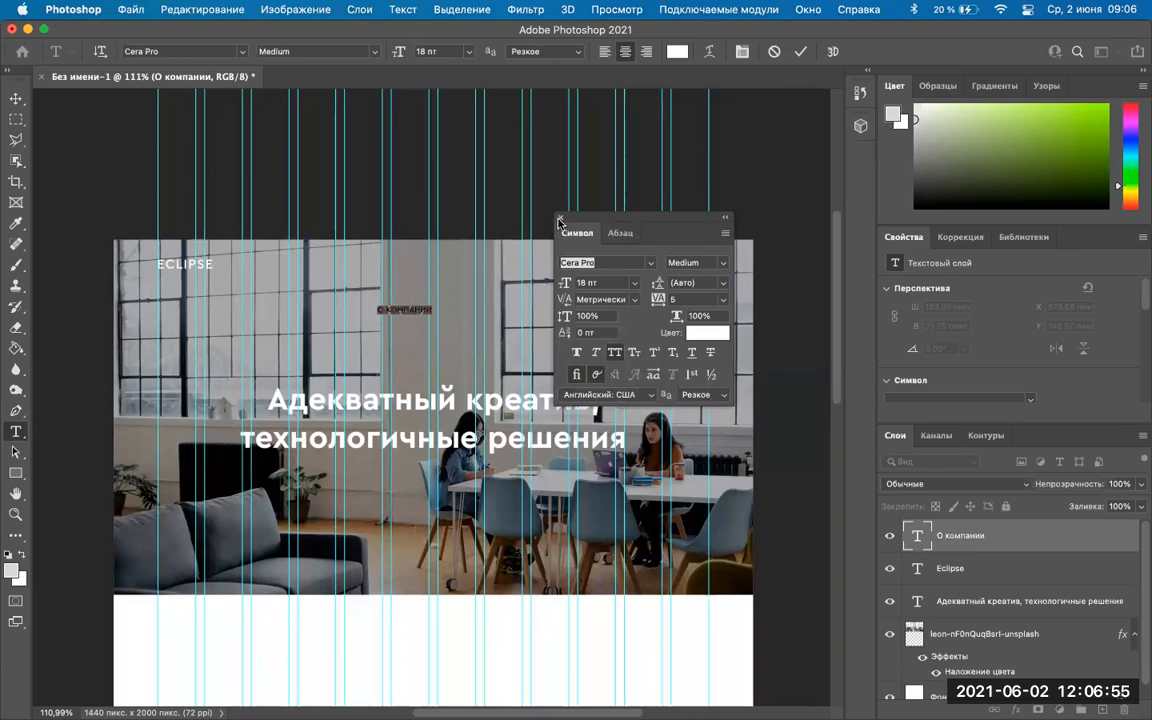
key(super+t)
click(16, 98)
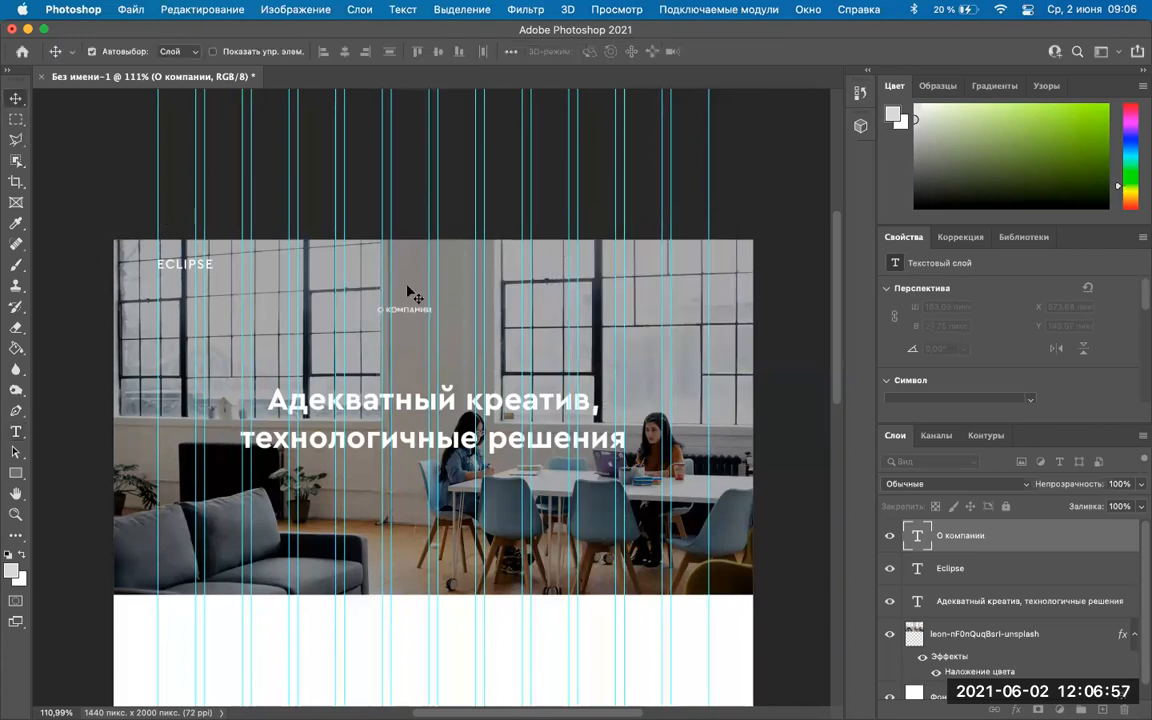
Alt-drag a copy of the О КОМПАНИИ label 180 px right on the same line.
scroll(407, 292, up, 5)
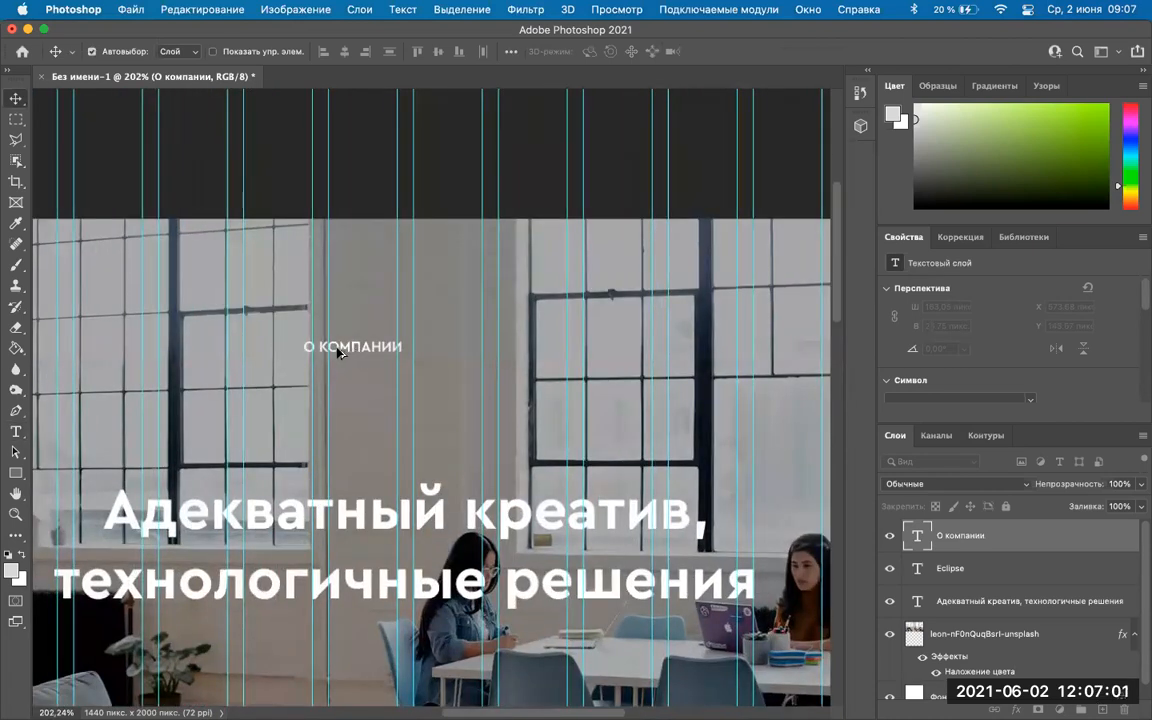
drag(338, 349, 471, 352)
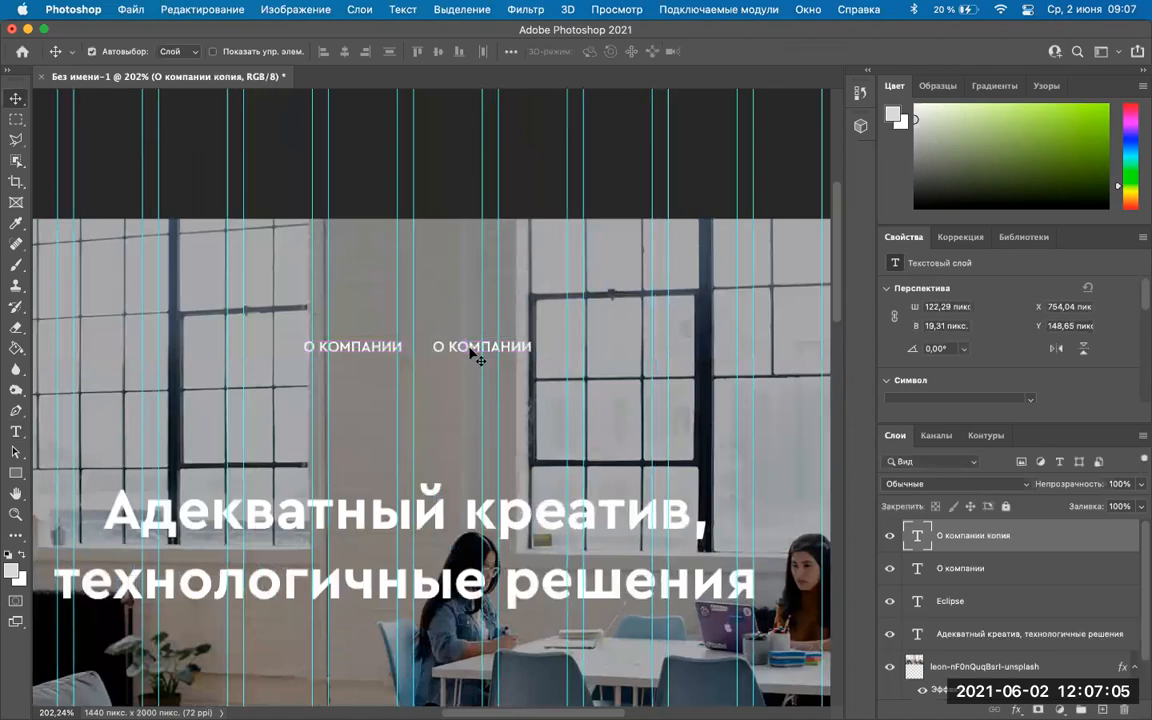
key(super+z)
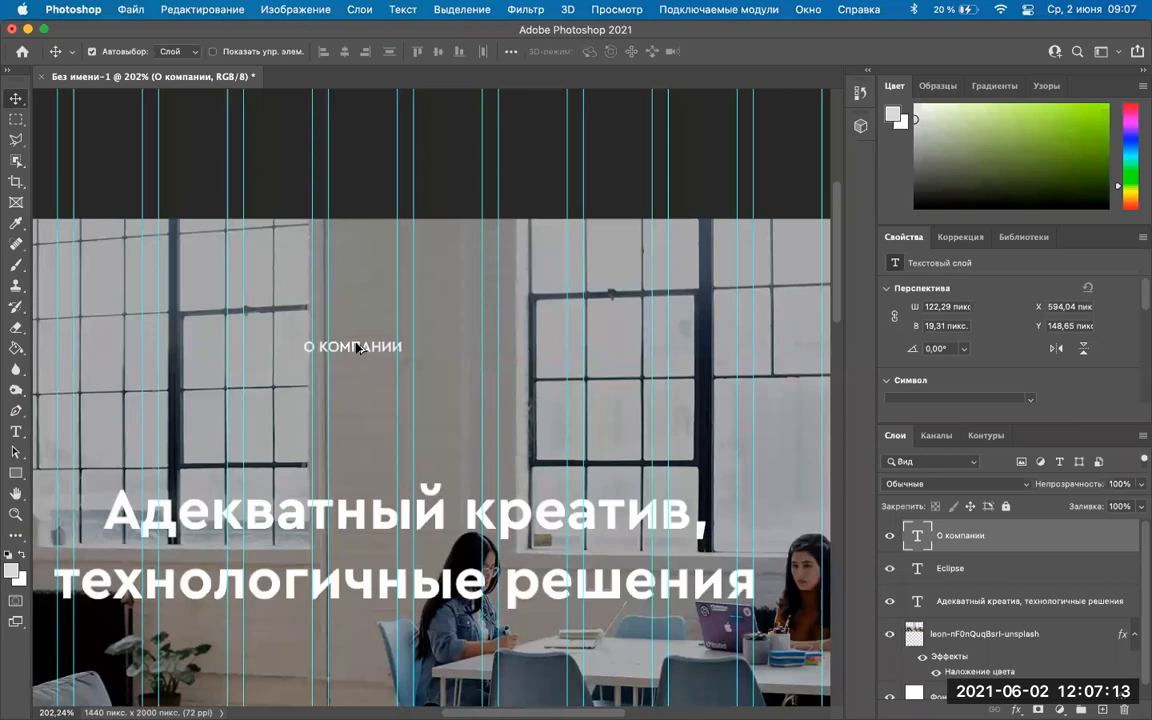
drag(436, 420, 438, 422)
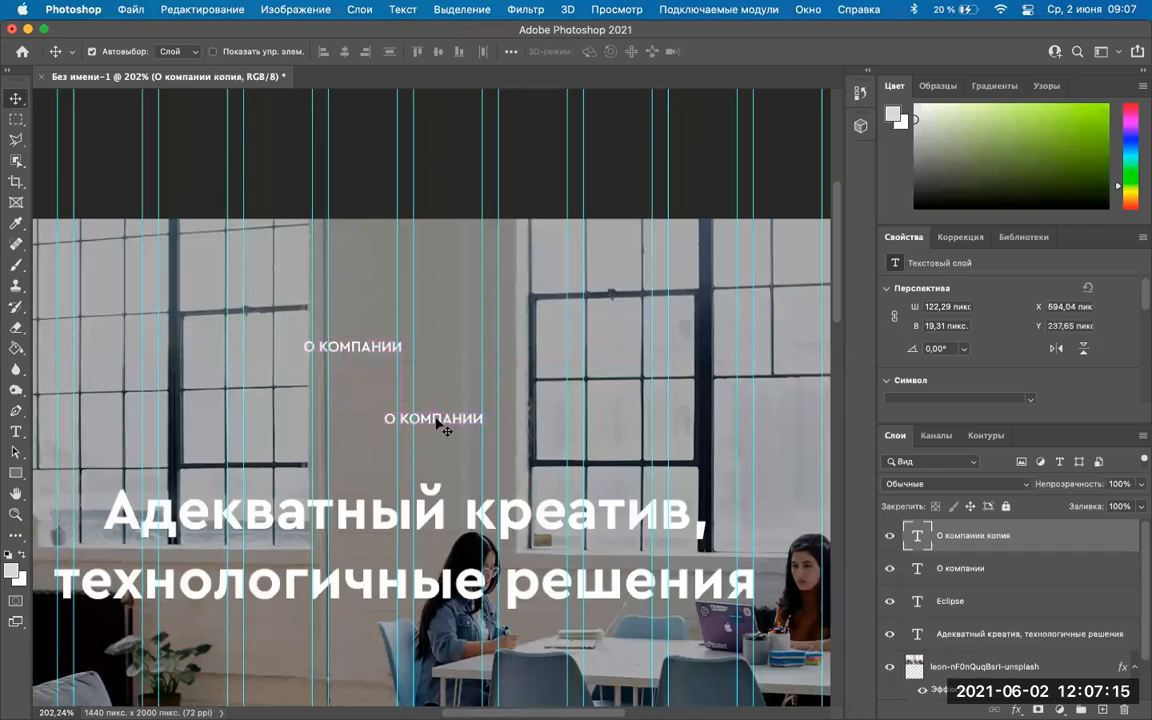
key(super+z)
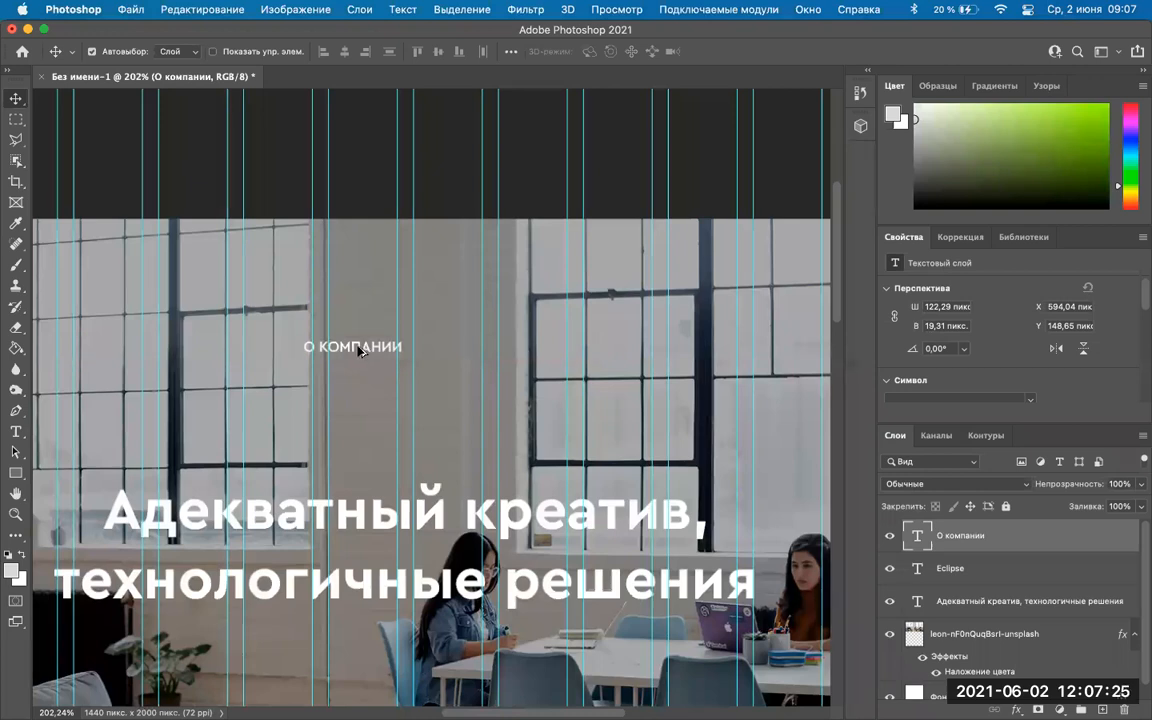
drag(305, 312, 450, 312)
mouse_move(407, 688)
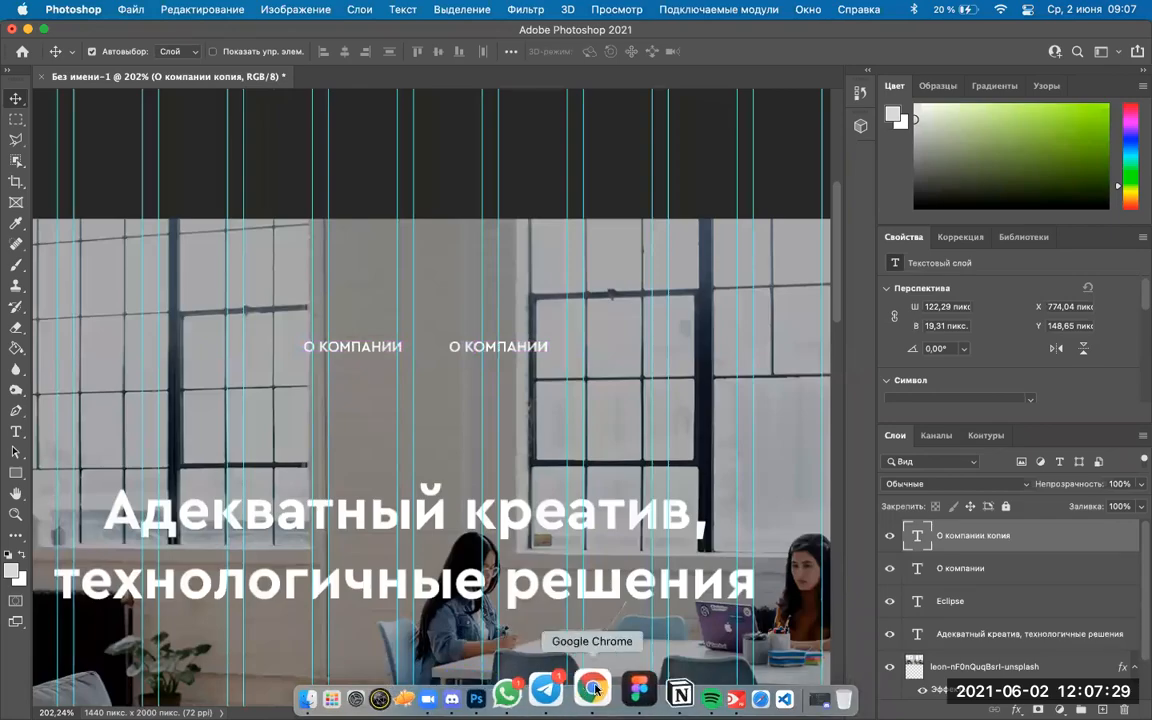
click(594, 689)
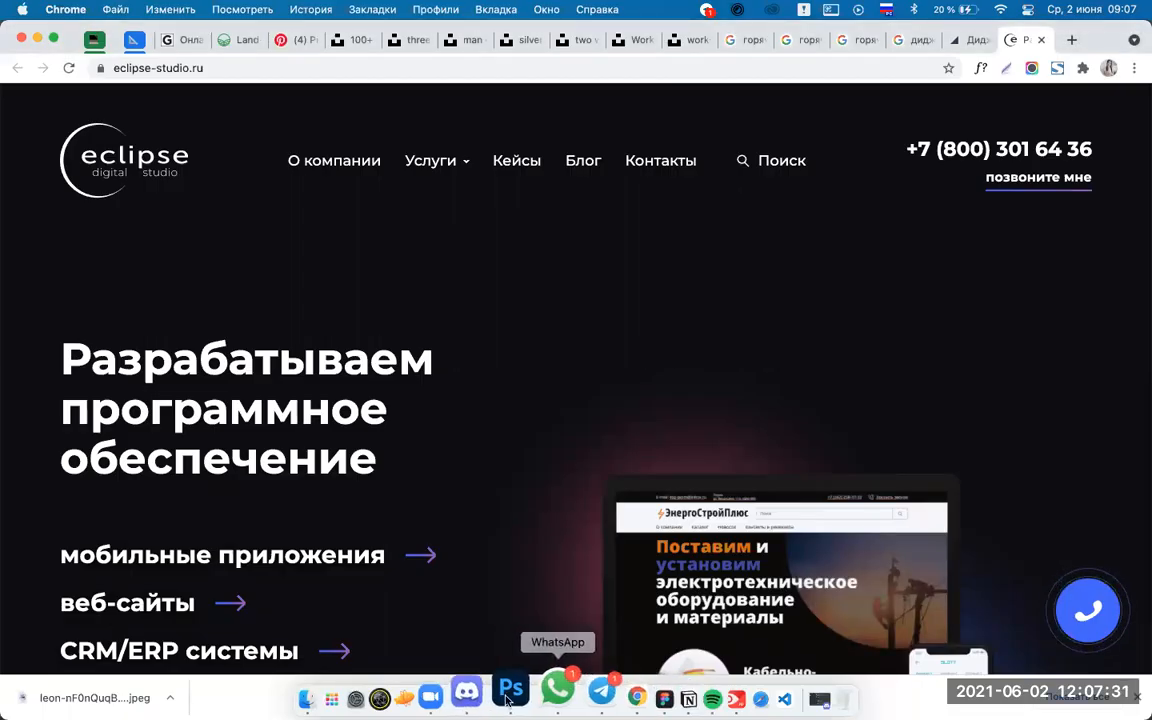
Check the eclipse-studio.ru reference and Discord's дизайн channel, then return to the mockup.
click(496, 699)
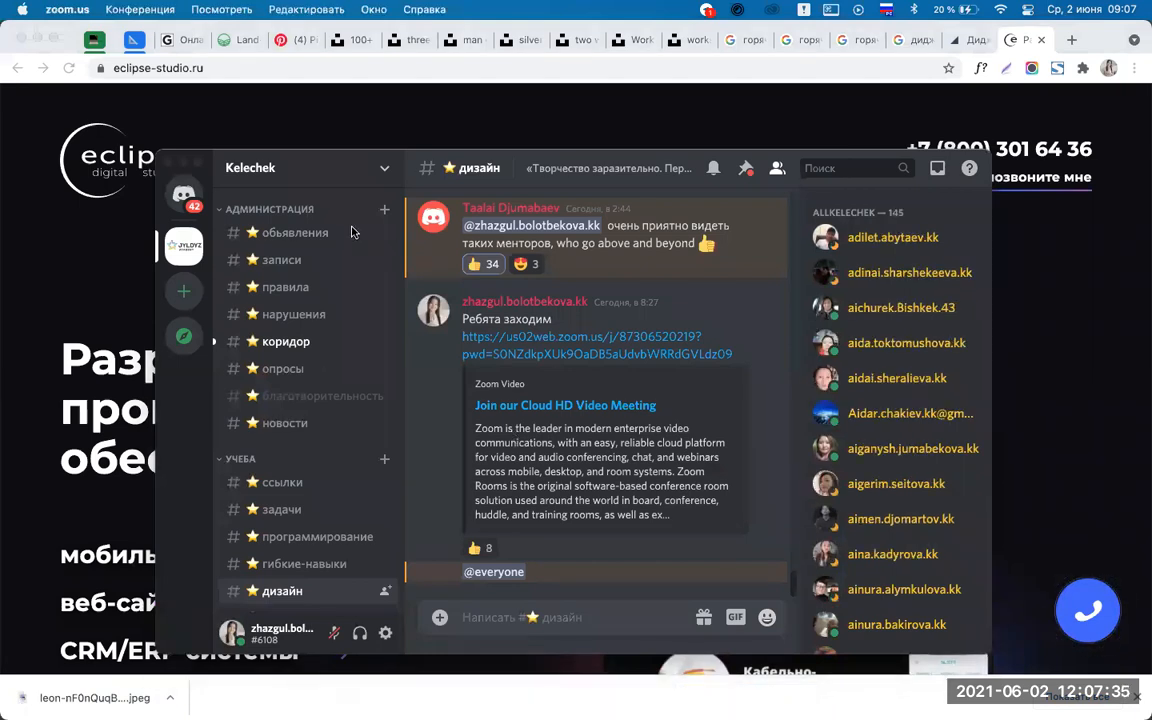
click(352, 232)
click(513, 338)
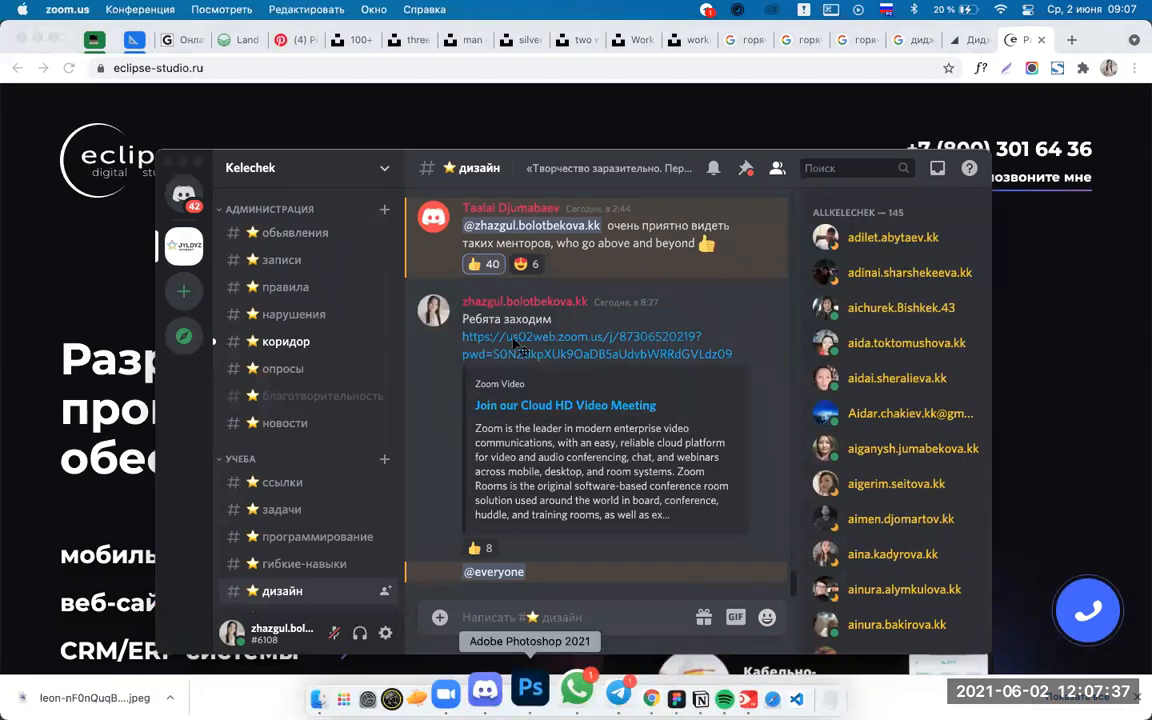
key(super+Tab)
Retype the copied nav label as Услуги.
double_click(470, 347)
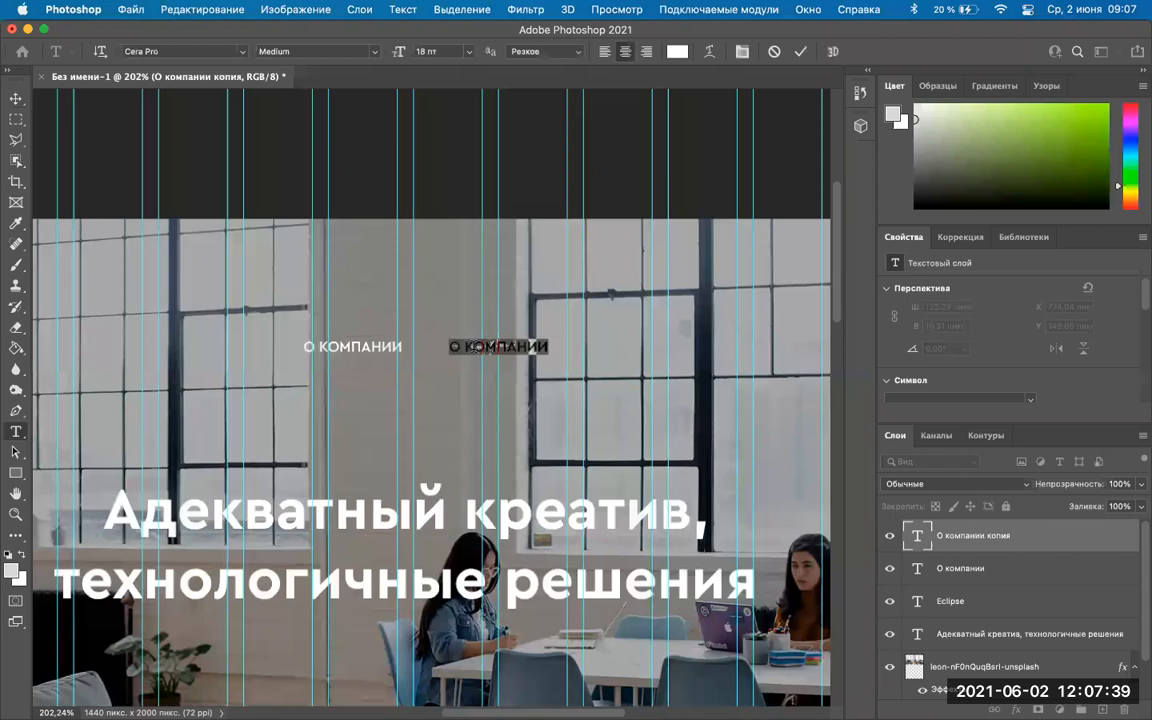
key(BackSpace)
text(Услу)
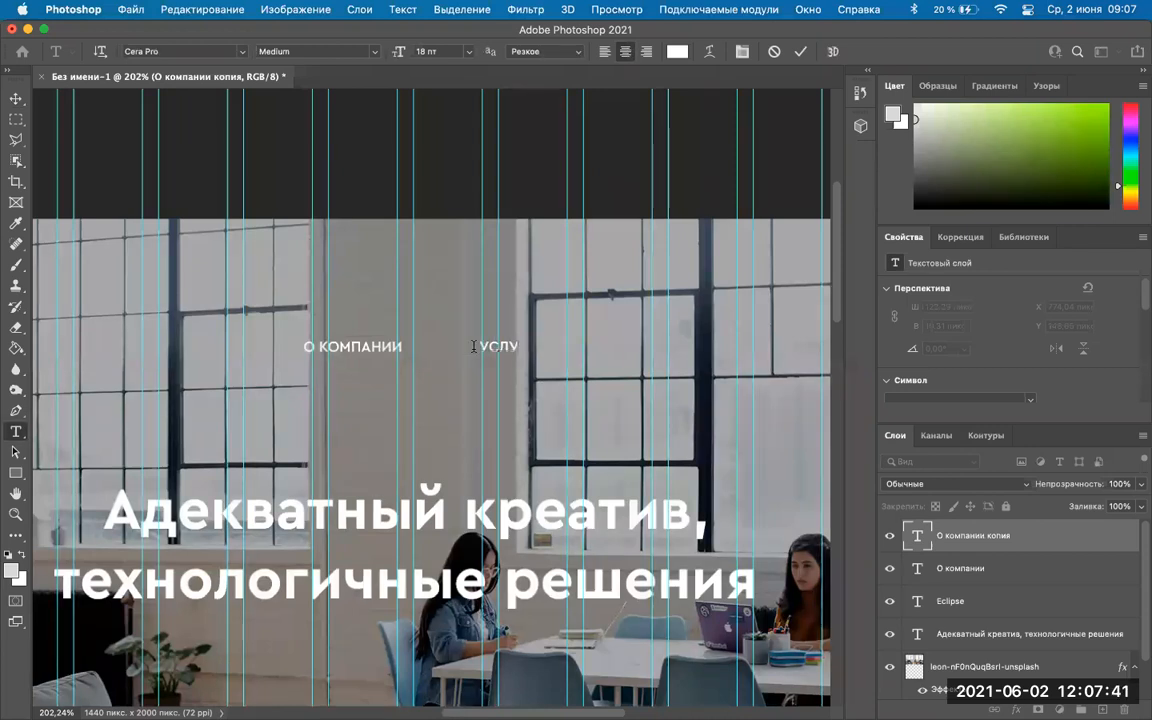
text(ги)
click(801, 54)
Duplicate Услуги to the right and retype the copy as КЕЙСЫ.
key(v)
drag(491, 349, 604, 349)
double_click(607, 345)
key(BackSpace)
text(КЕЙСЫ)
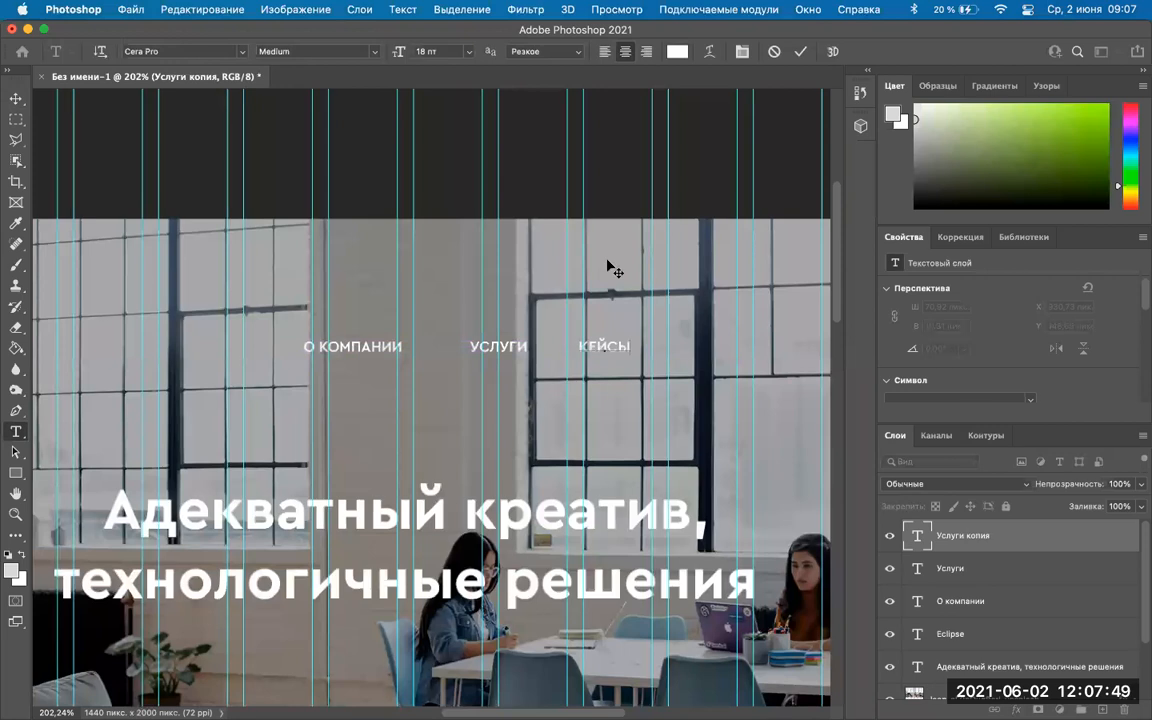
click(801, 52)
Duplicate КЕЙСЫ, check the Chrome reference, and retype the copy as БЛОГ.
key(v)
drag(593, 349, 682, 349)
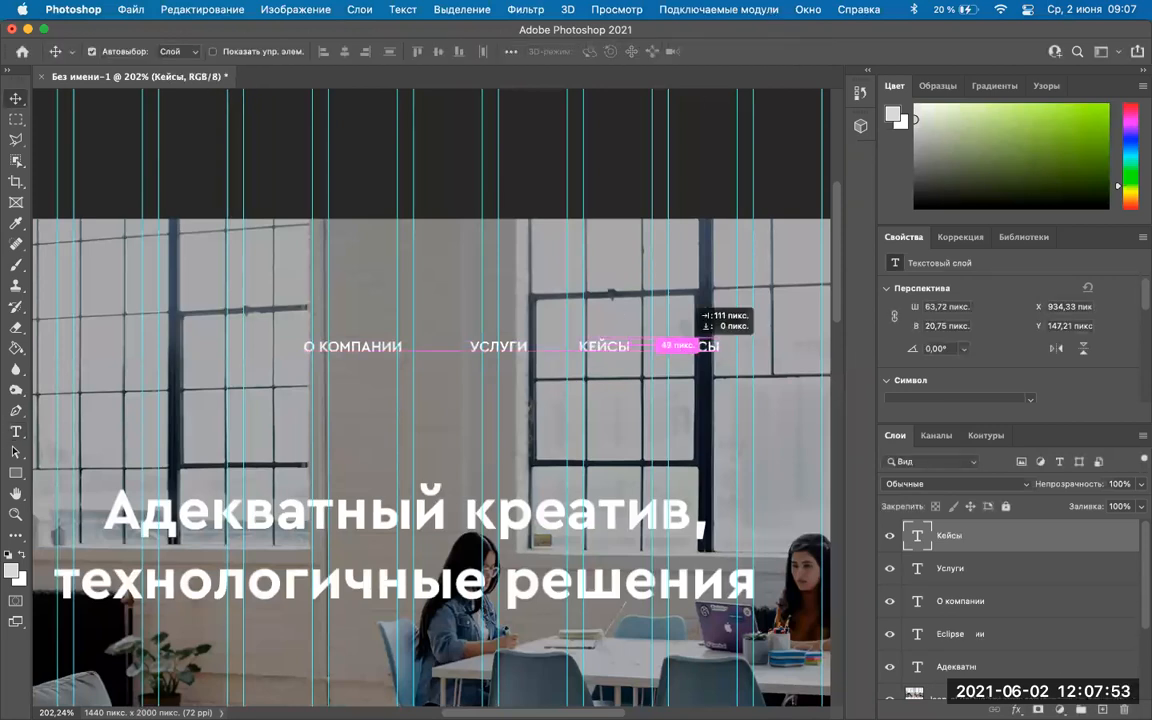
mouse_move(533, 695)
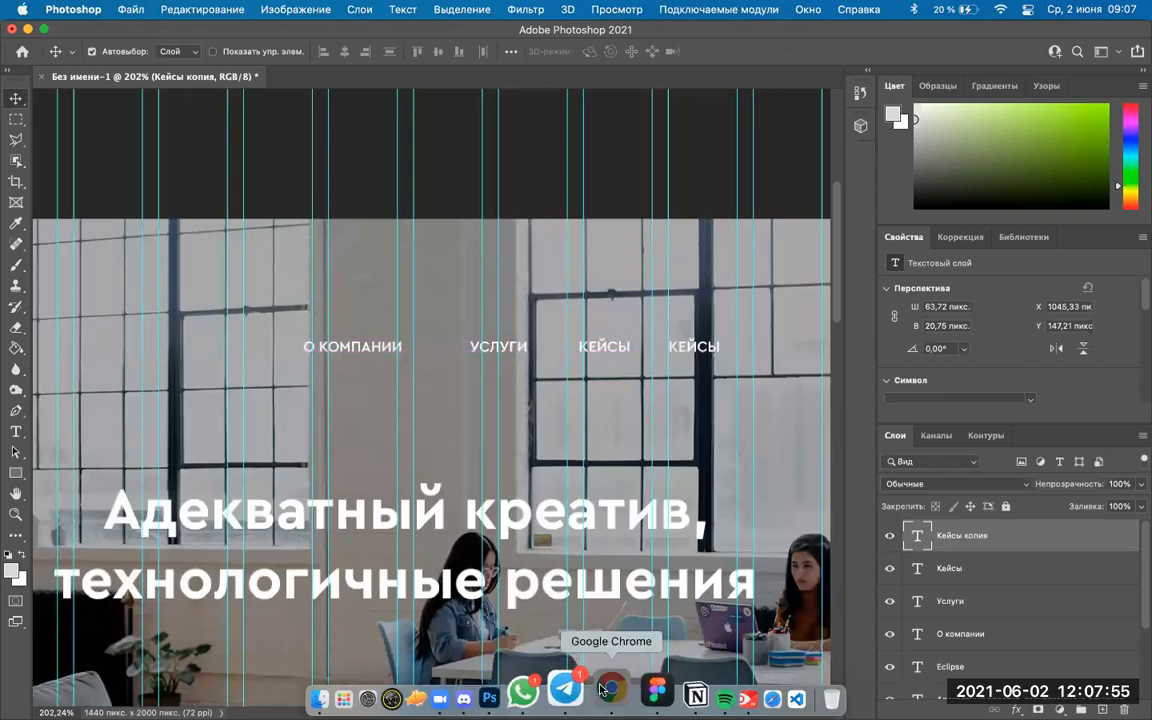
click(603, 690)
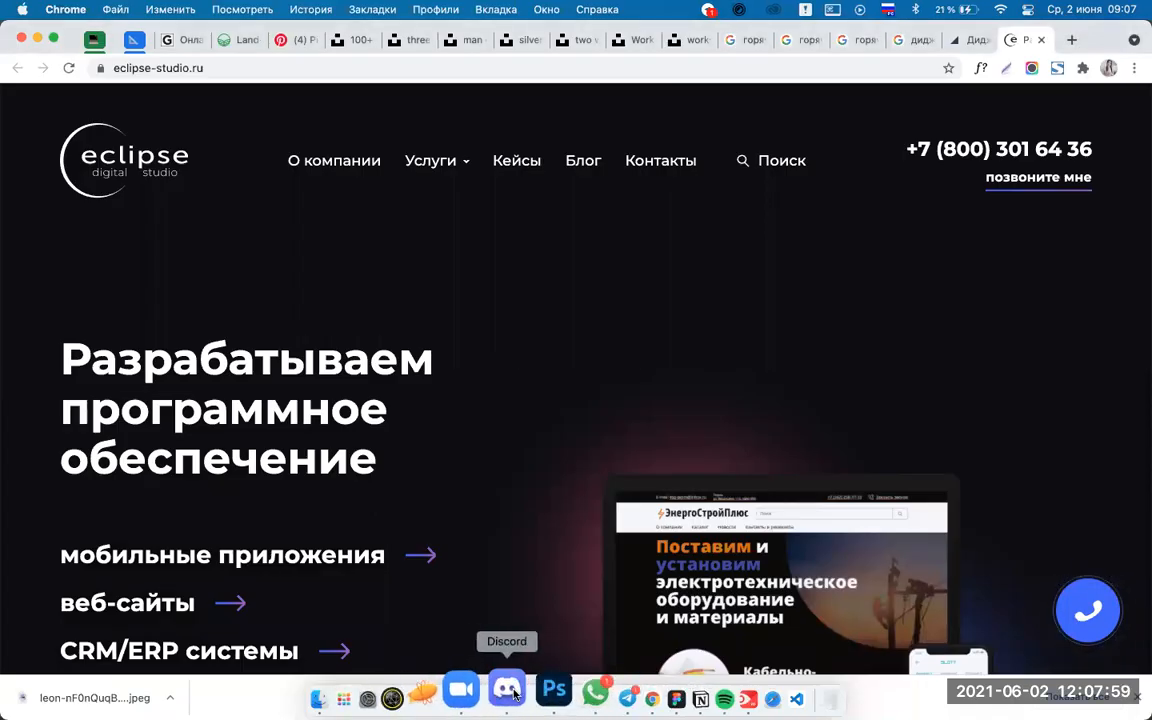
click(554, 689)
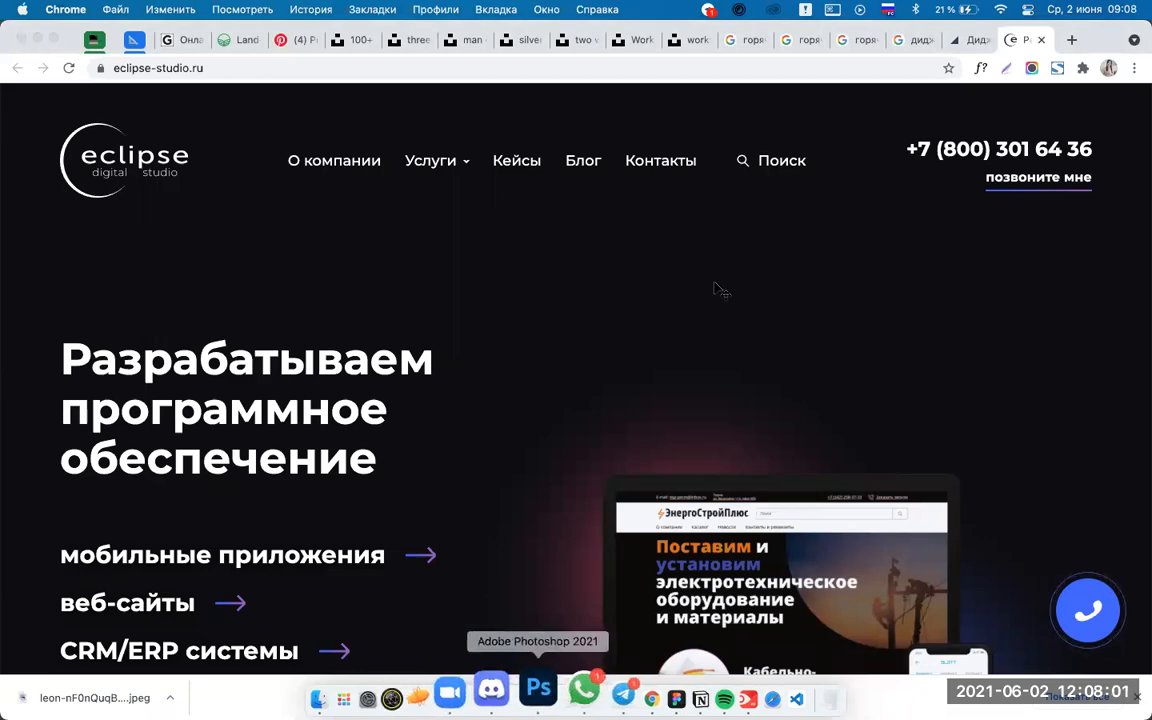
double_click(690, 348)
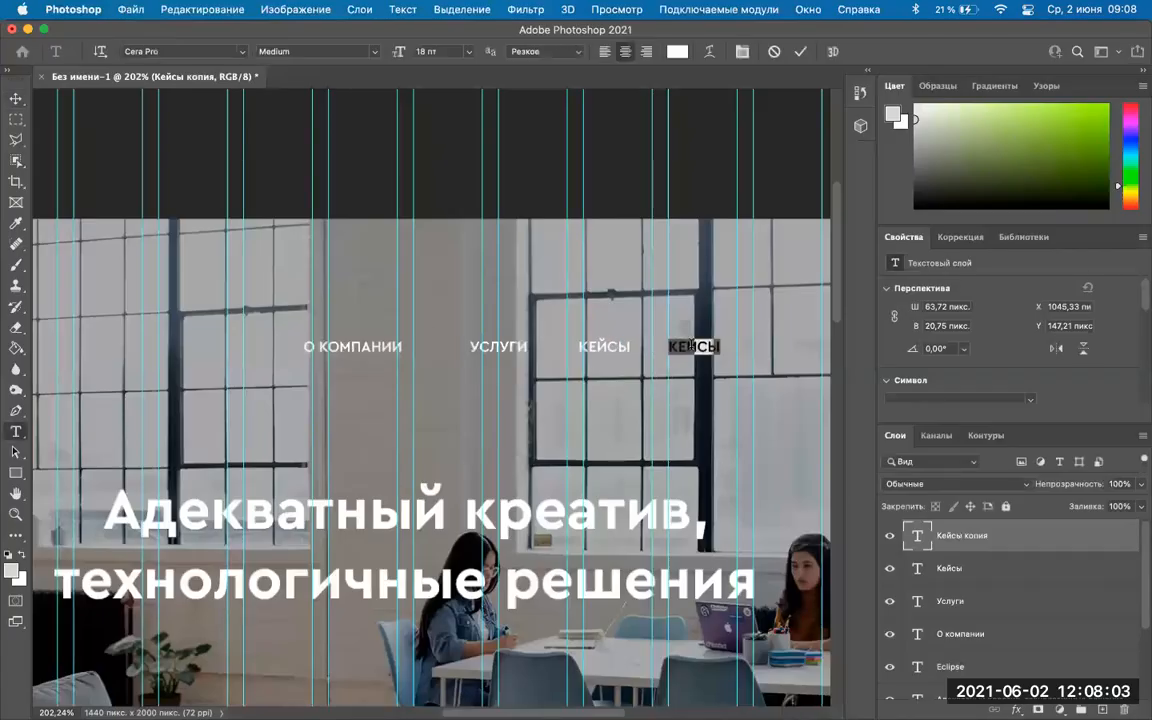
text(БЛОГ)
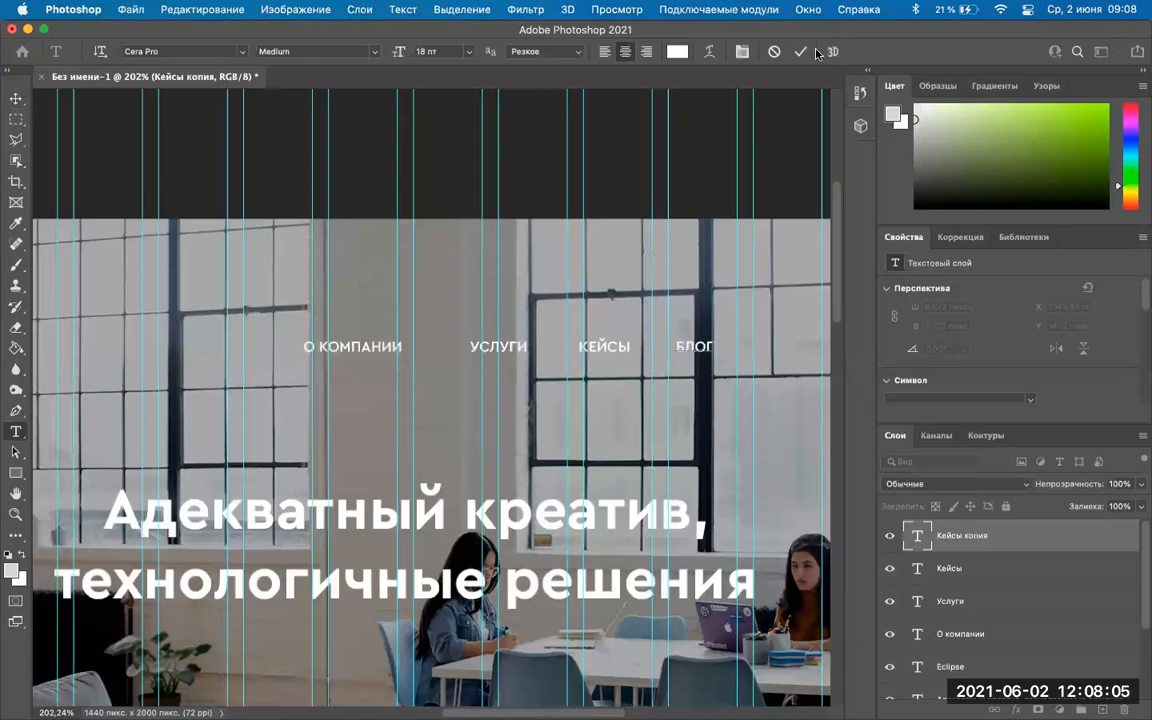
key(Escape)
Duplicate БЛОГ to its right and retype the copy as КОНТАКТЫ.
key(v)
scroll(580, 381, right, 5)
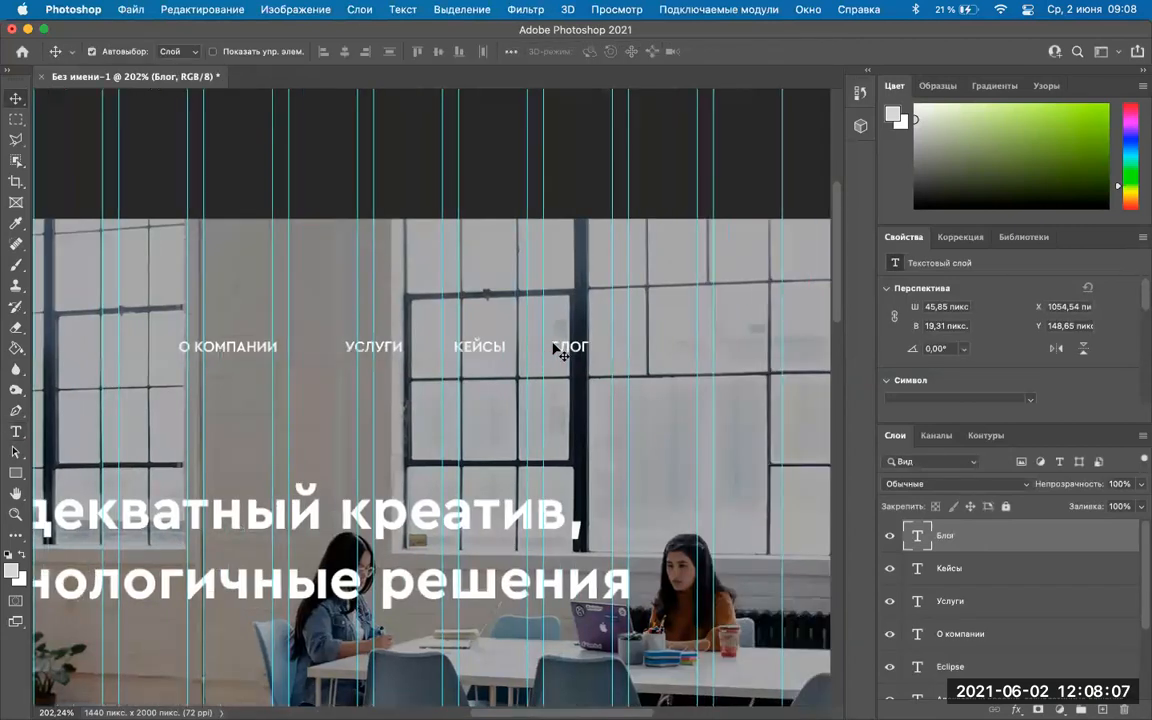
drag(561, 344, 645, 352)
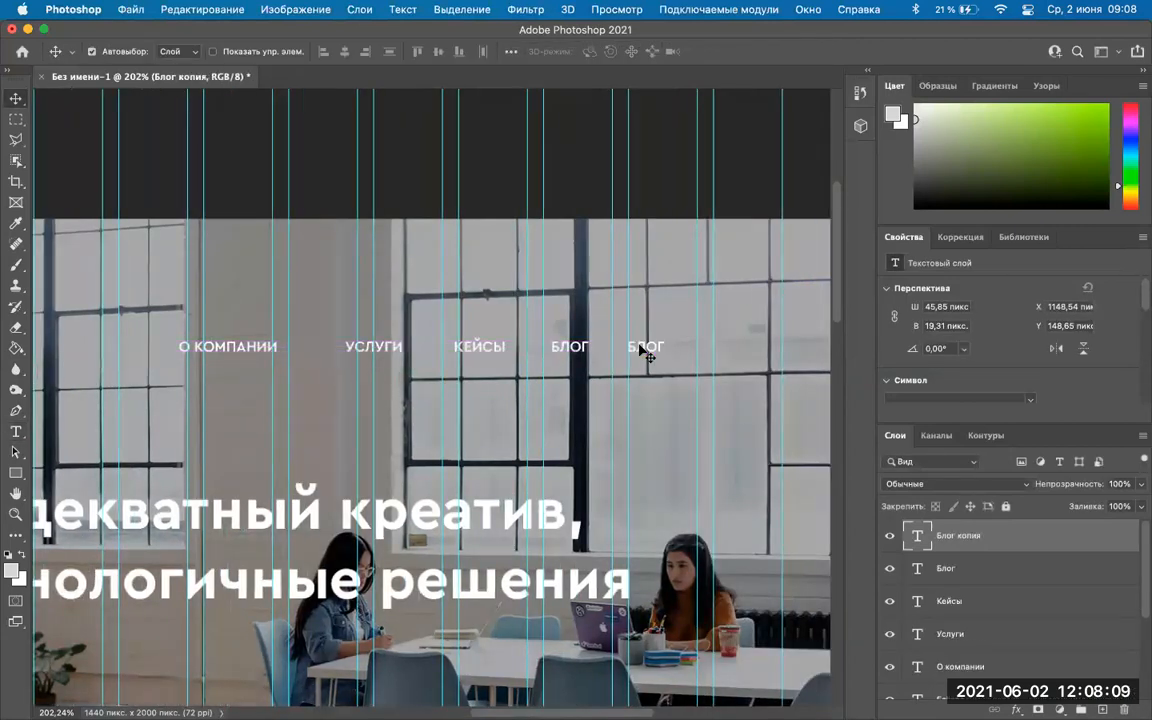
double_click(640, 343)
text(К)
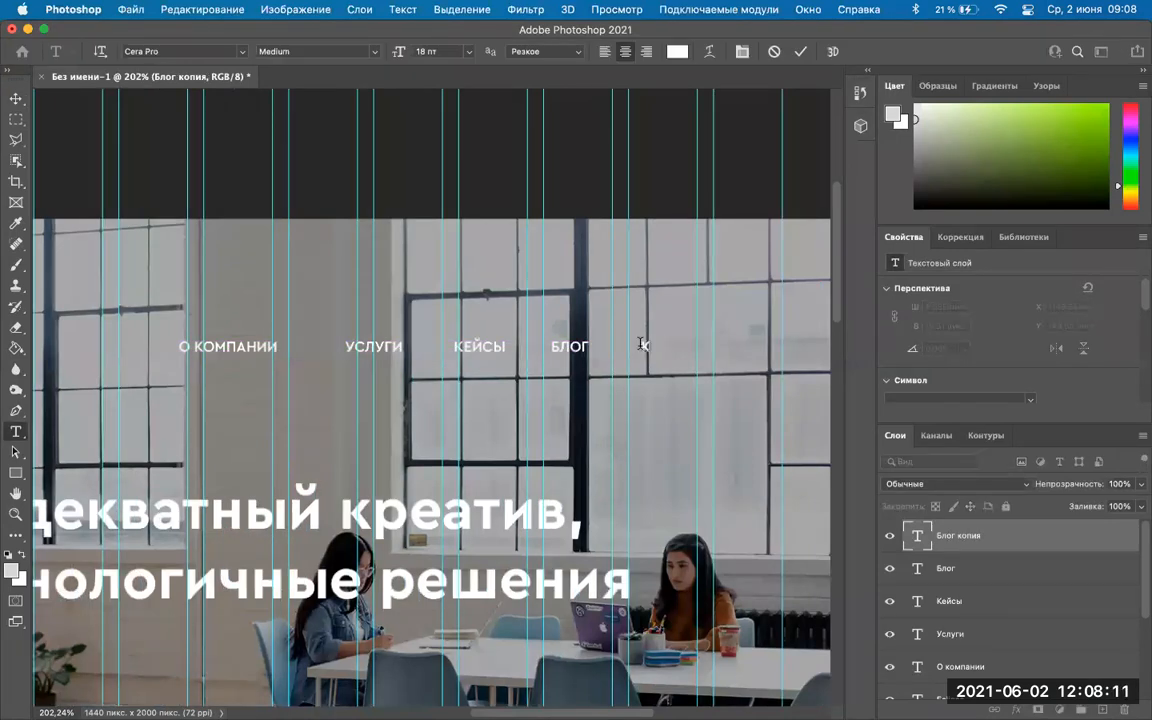
text(ОНТАКТЫ)
click(802, 52)
scroll(243, 297, down, 2)
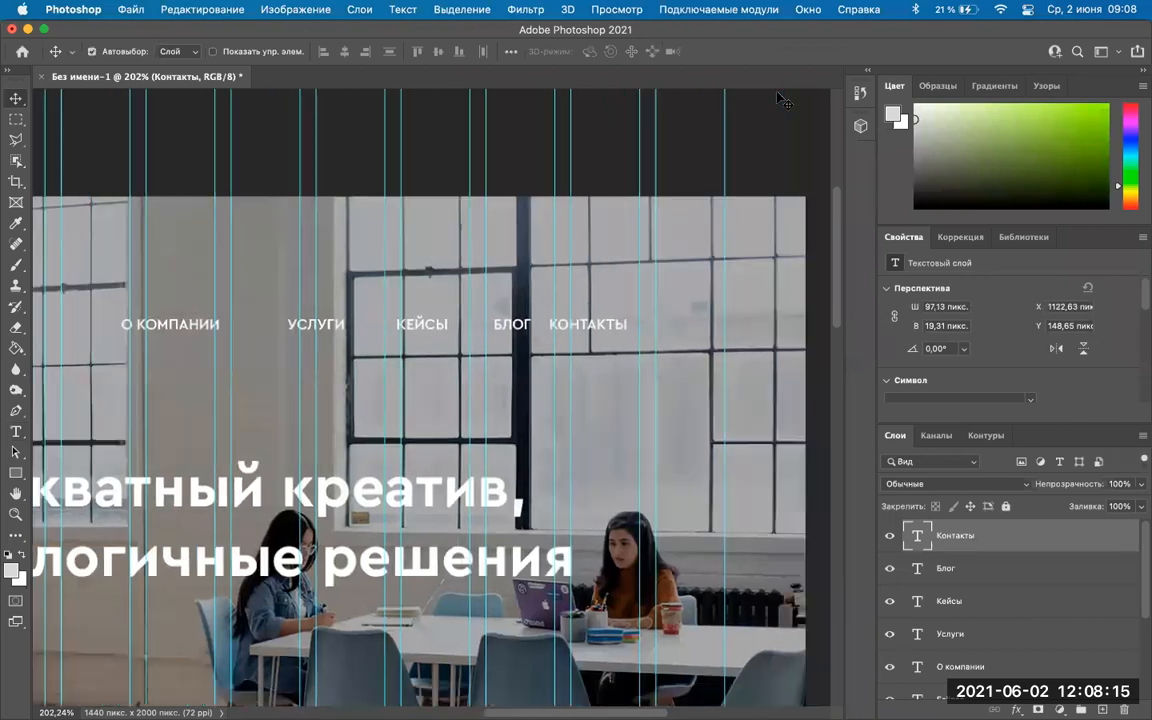
Select the О компании, Услуги, Кейсы, Блог and Контакты text layers together.
click(247, 327)
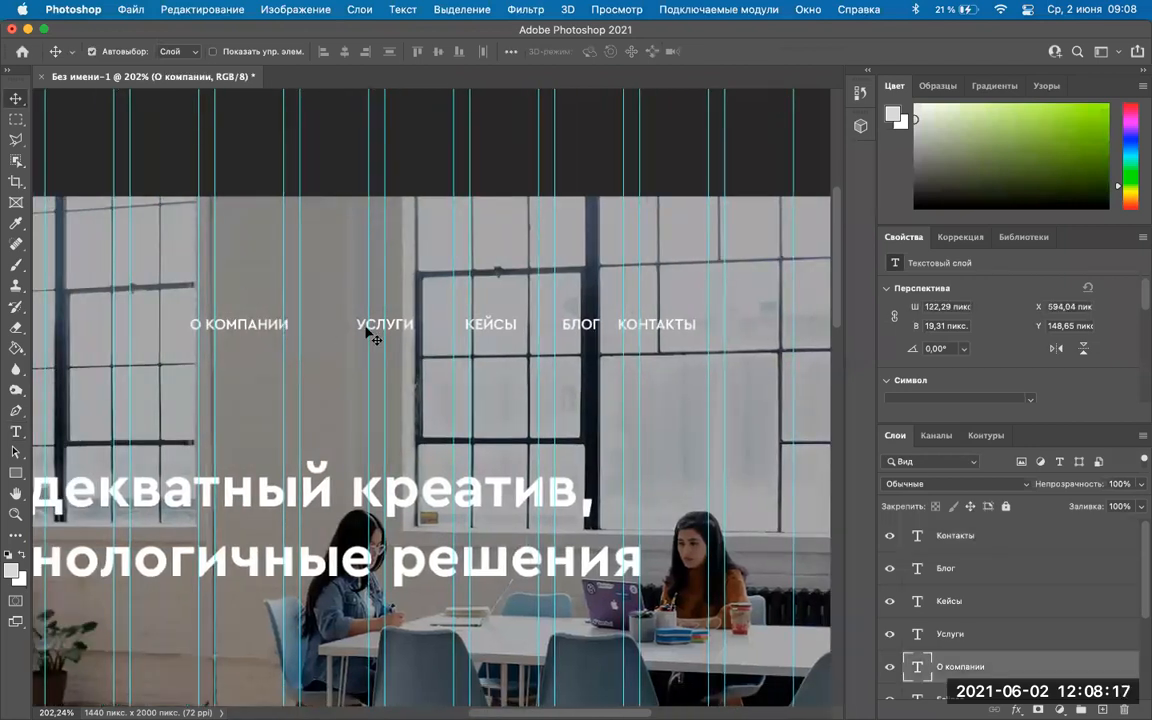
shift+click(373, 329)
shift+click(493, 327)
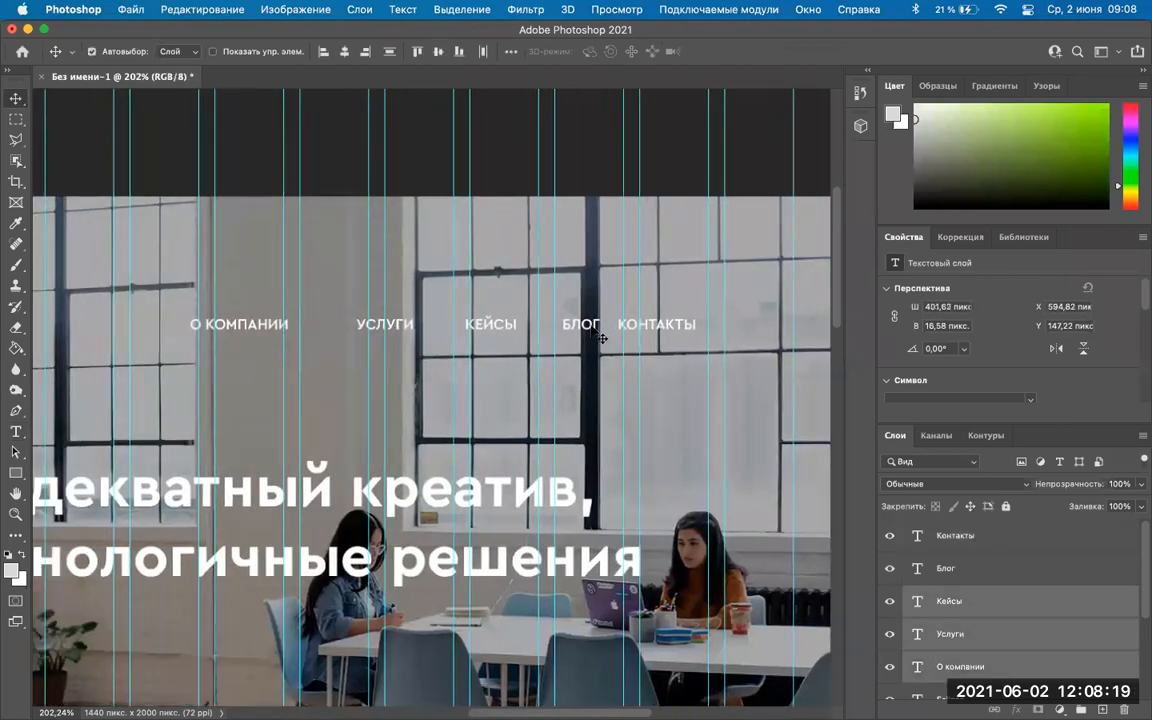
shift+click(668, 329)
scroll(928, 594, down, 3)
scroll(928, 594, up, 3)
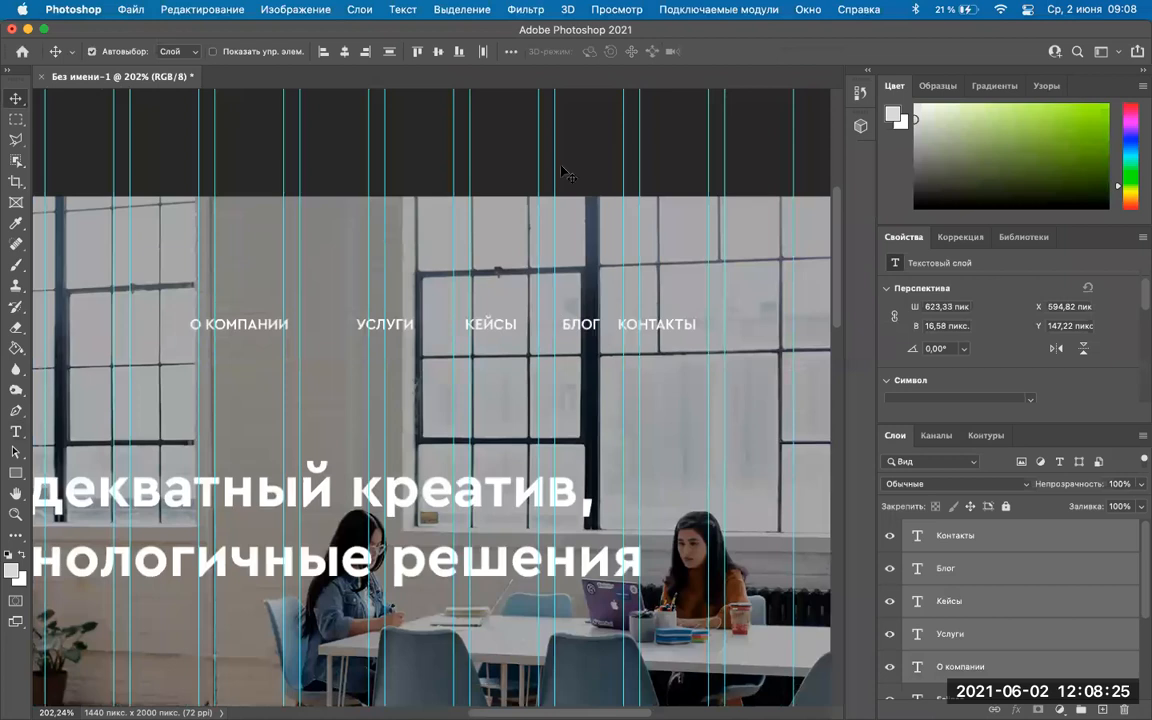
click(375, 140)
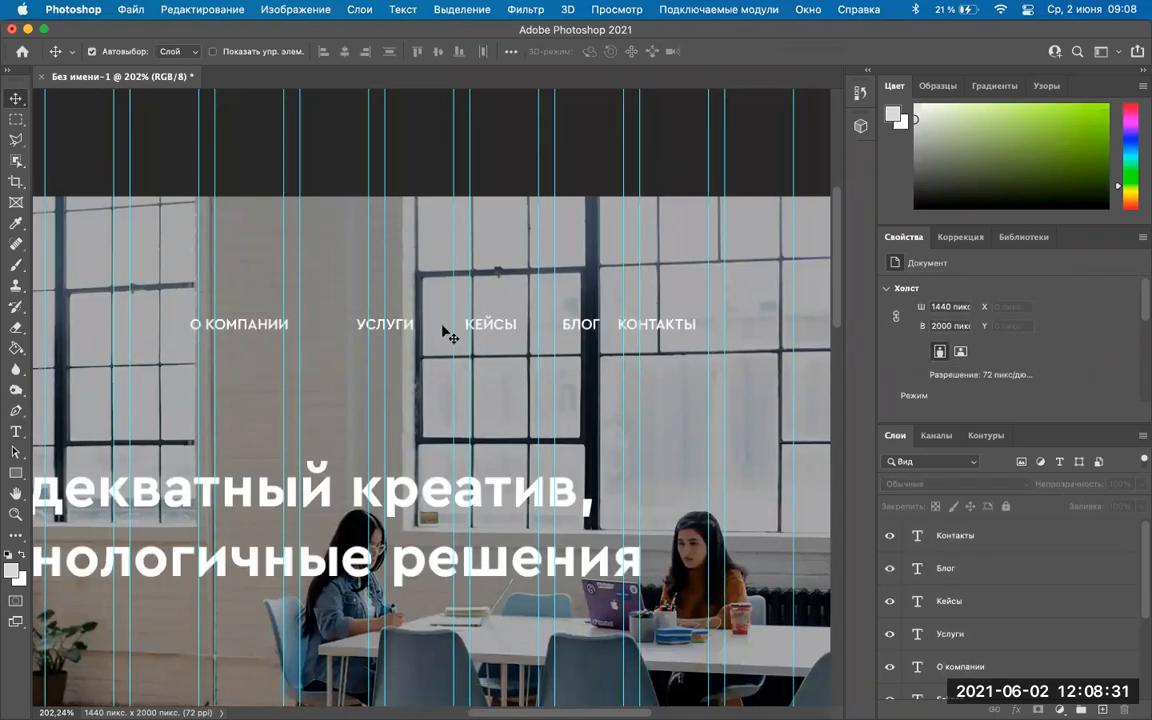
click(237, 330)
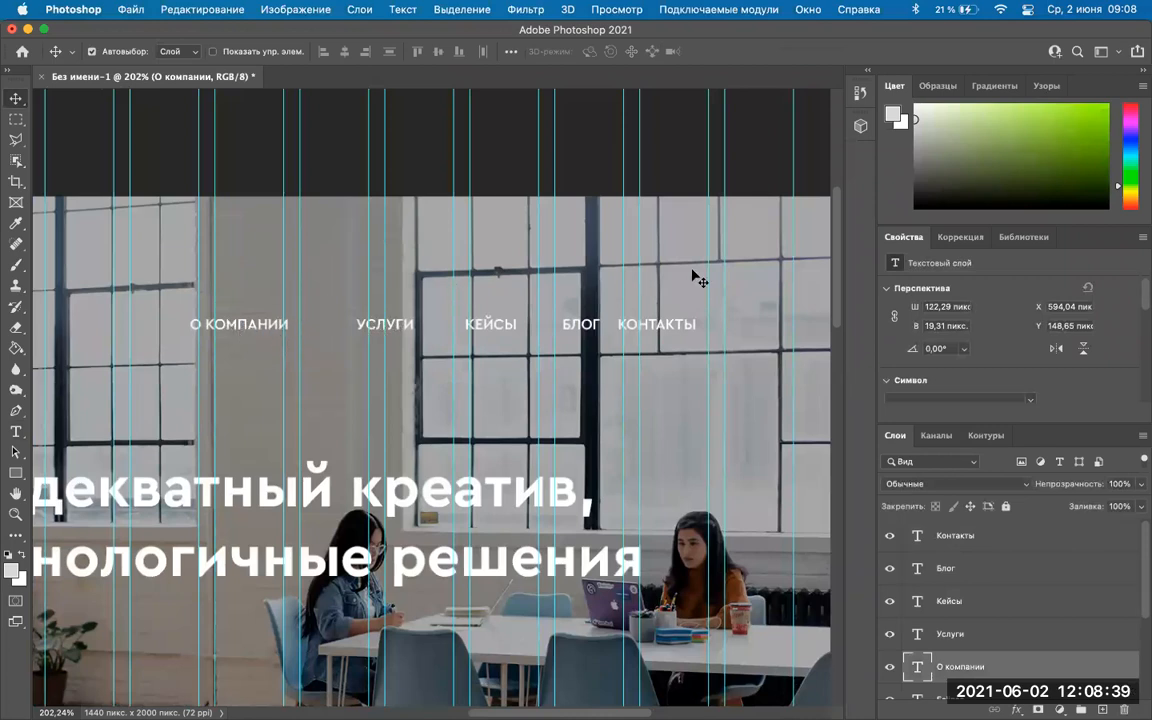
shift+click(399, 328)
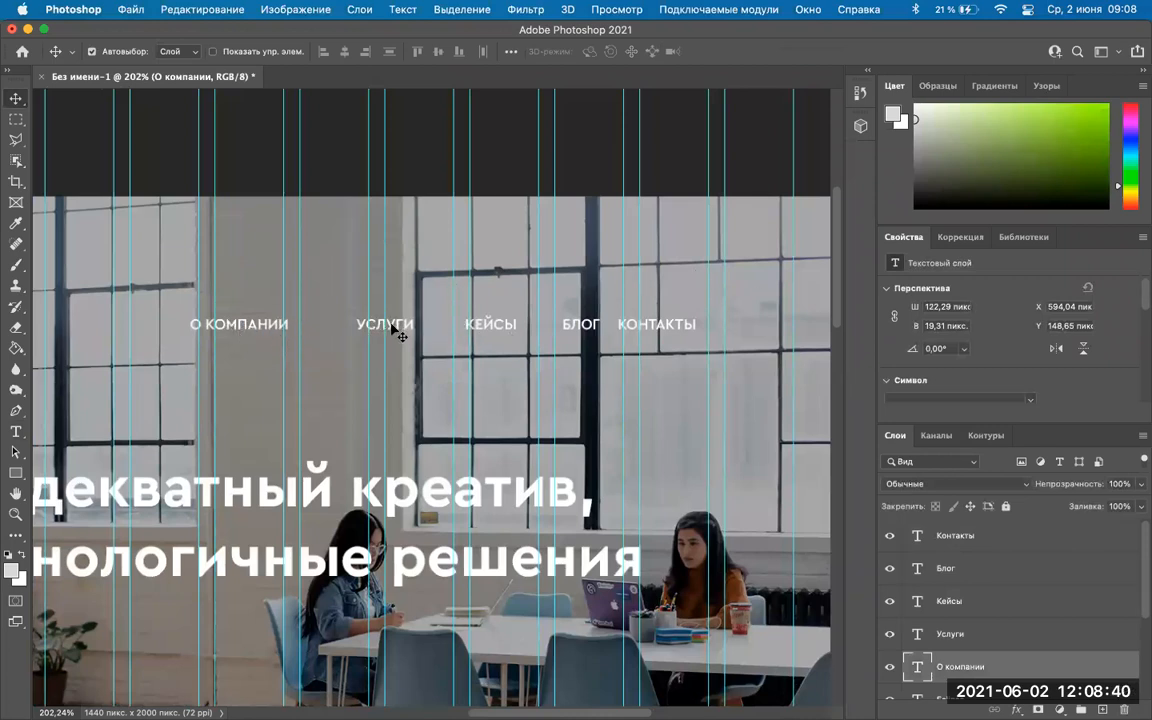
shift+click(490, 326)
shift+click(580, 326)
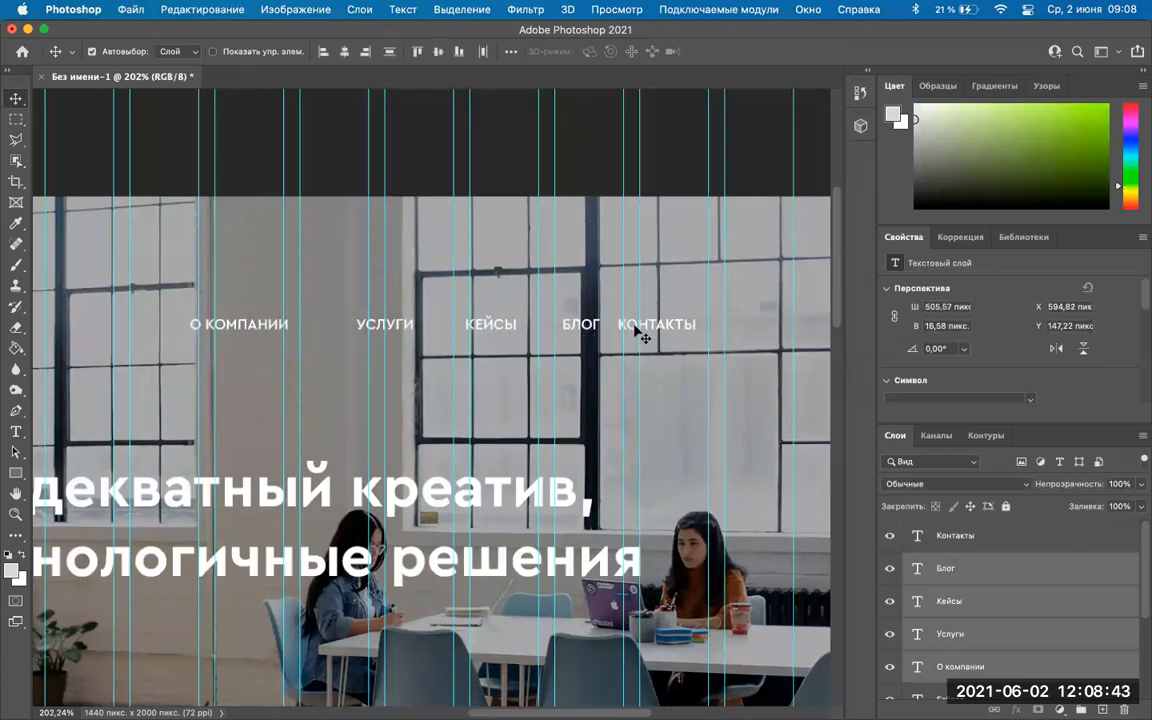
shift+click(640, 334)
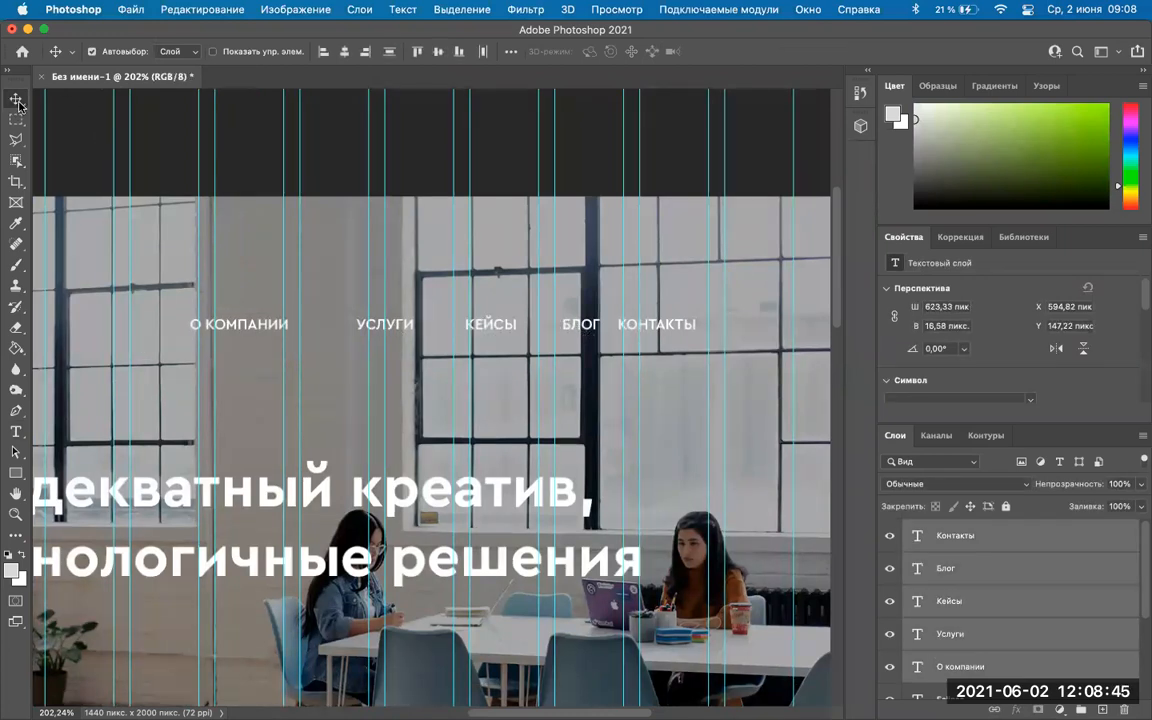
click(255, 145)
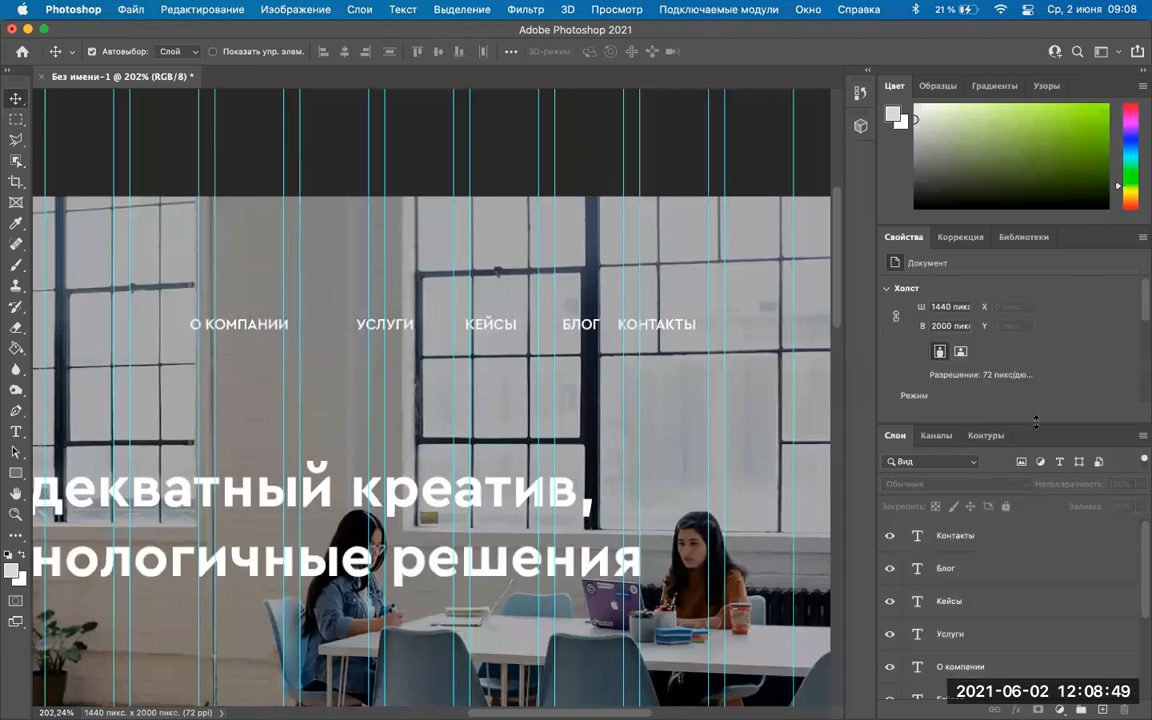
Enlarge the layers list, reselect all five nav layers, and distribute them horizontally.
drag(1037, 421, 1037, 378)
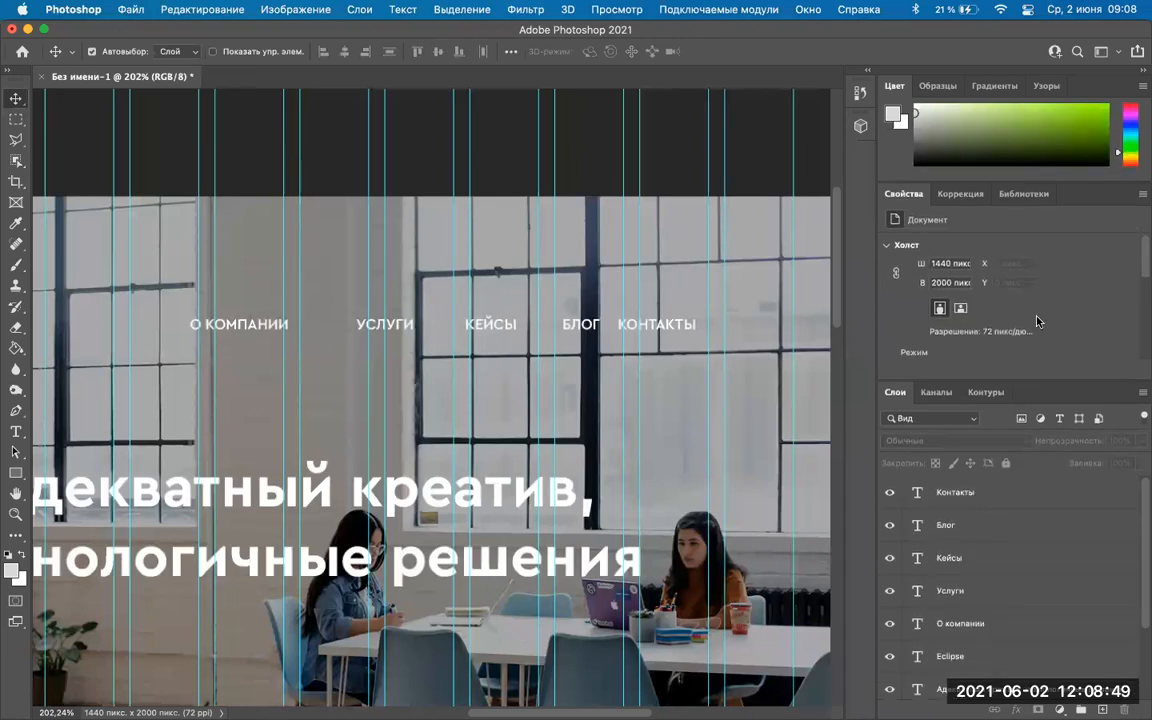
click(968, 625)
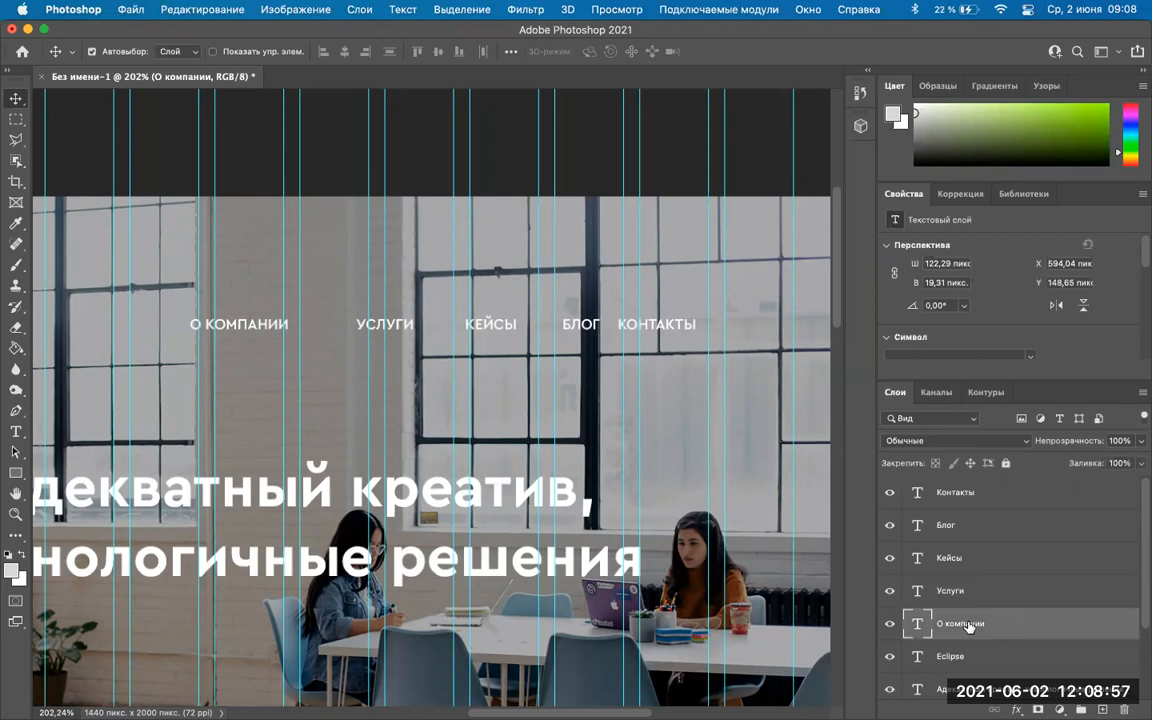
shift+click(975, 557)
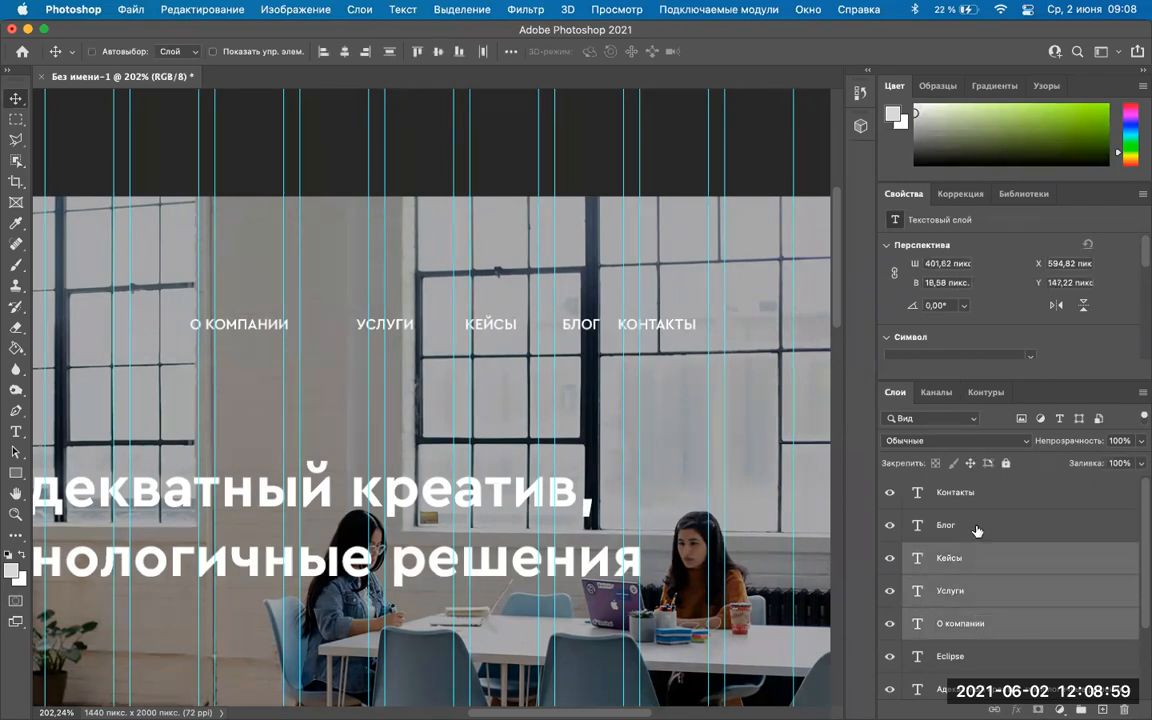
super+click(977, 493)
super+click(967, 527)
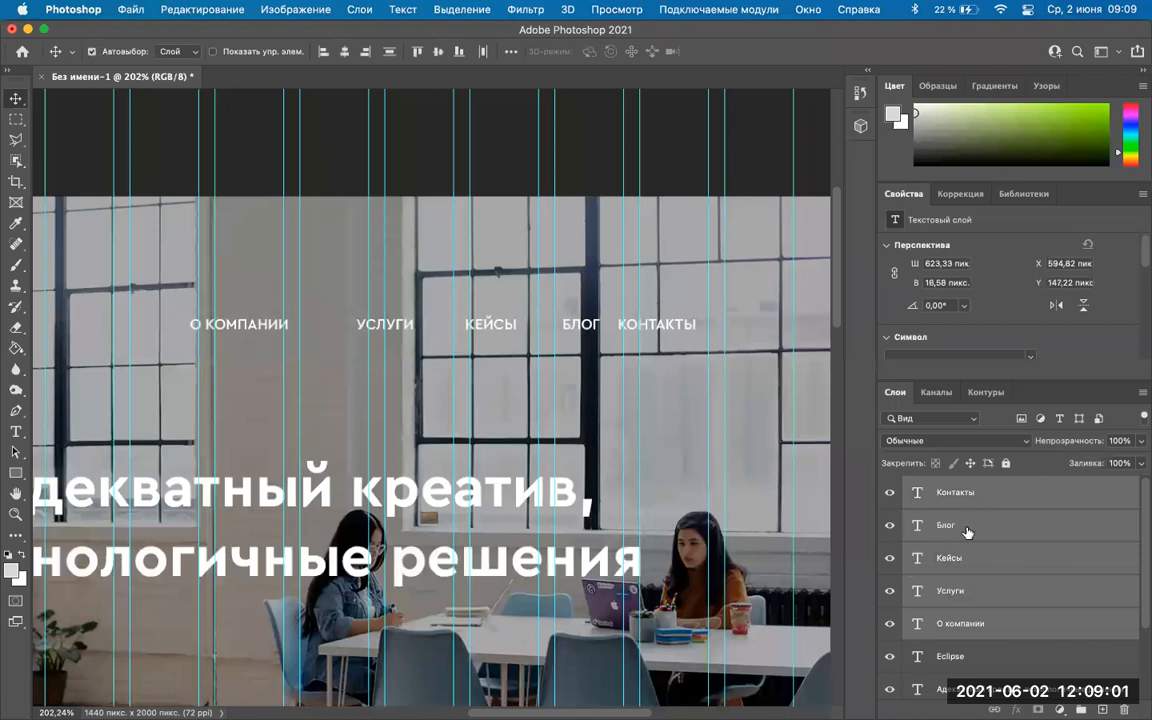
click(966, 530)
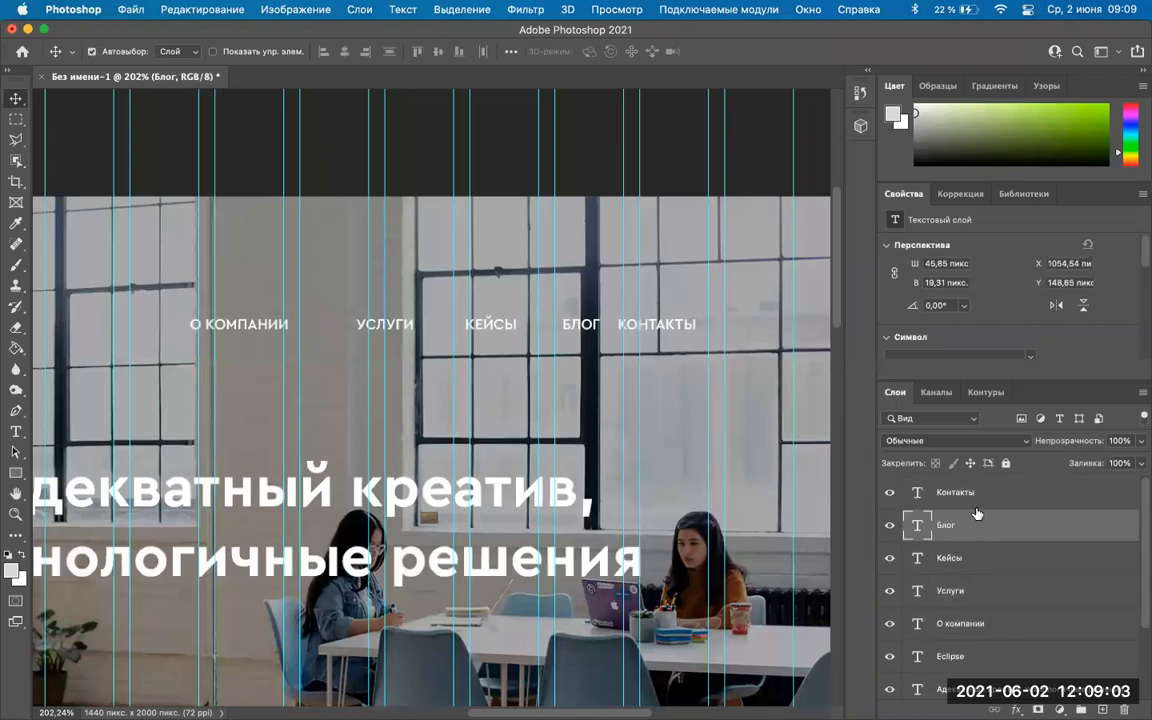
click(962, 493)
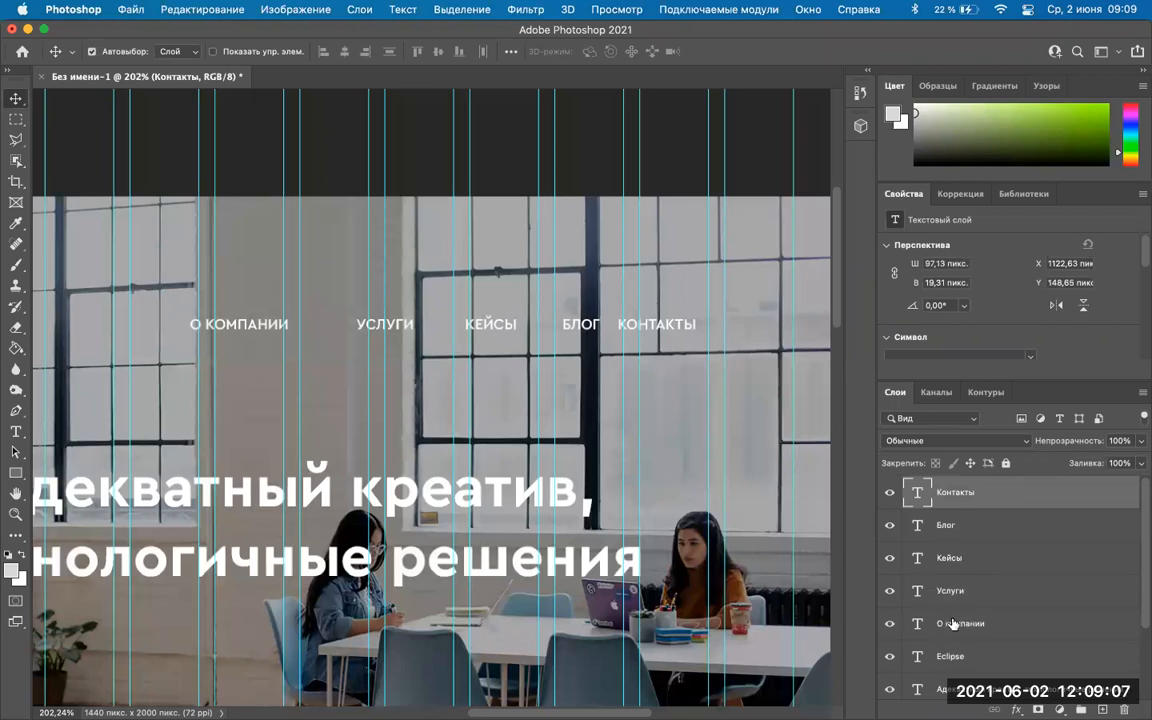
shift+click(953, 623)
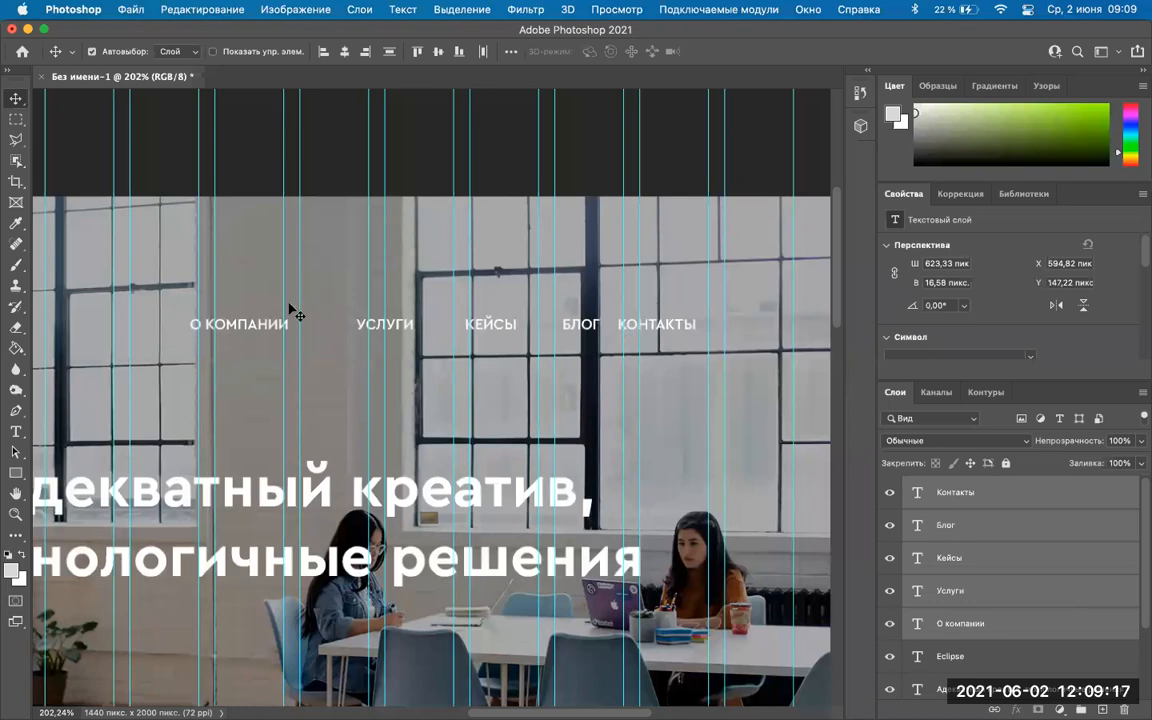
click(481, 57)
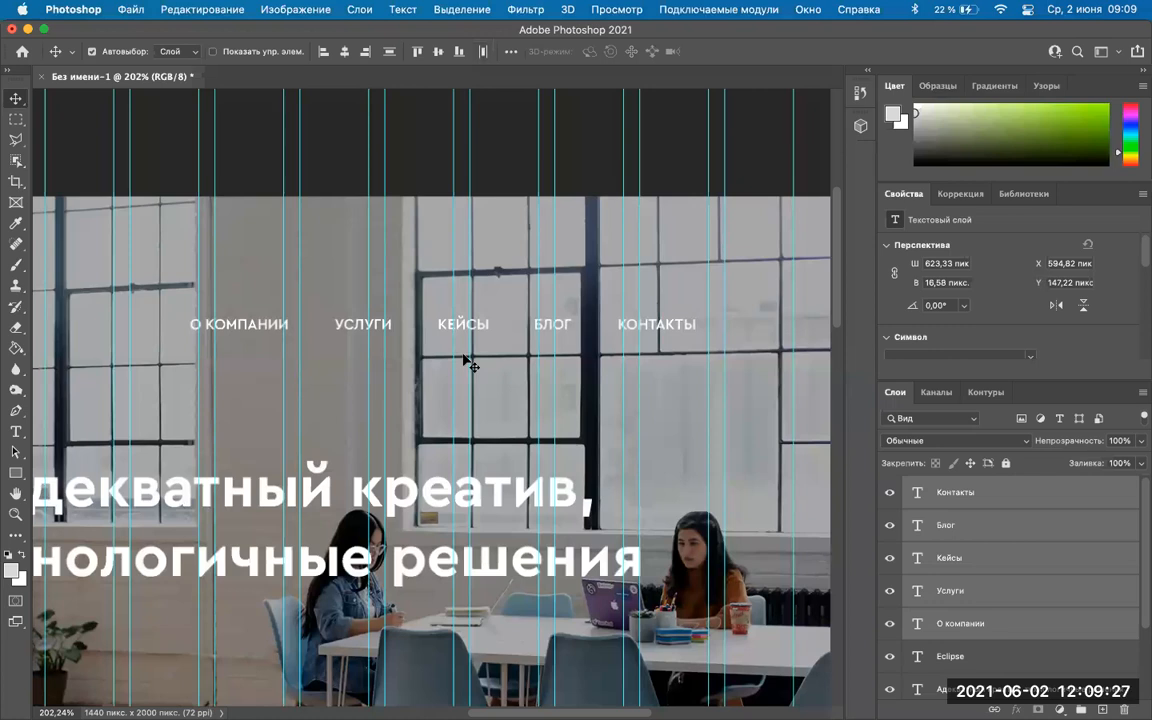
Drag the five-item nav row up level with the ECLIPSE logo, to X 713,82, Y 47,22 px.
scroll(434, 364, right, 2)
scroll(433, 364, left, 2)
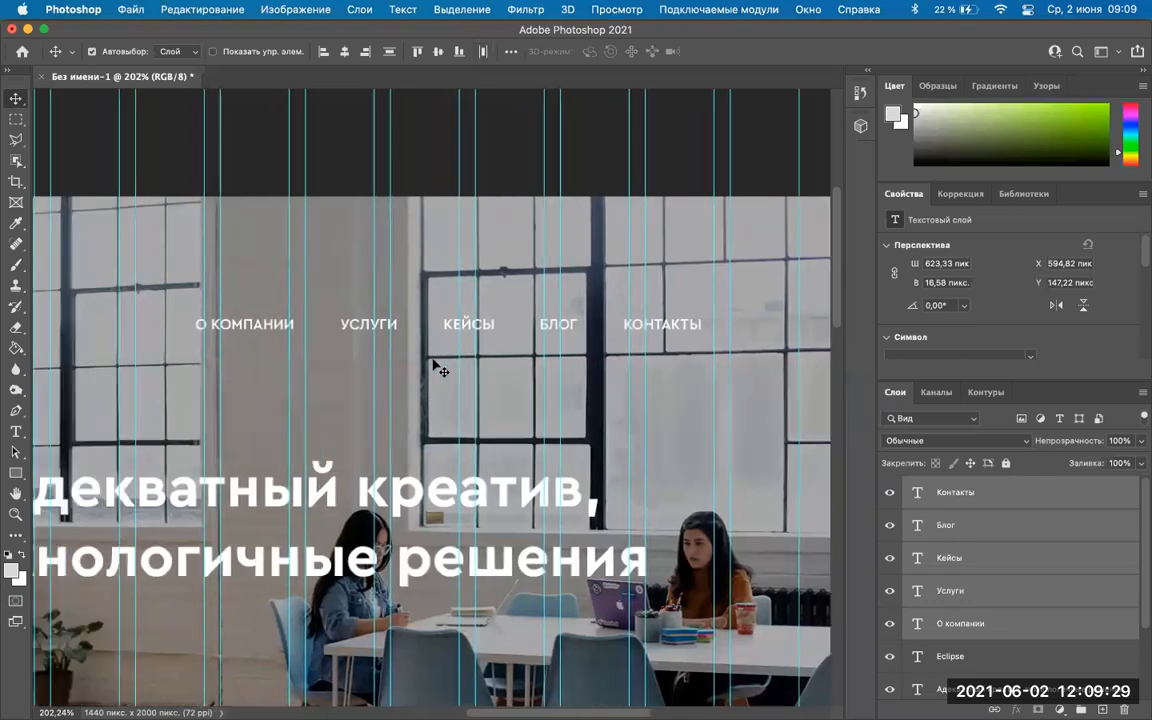
scroll(440, 370, down, 3)
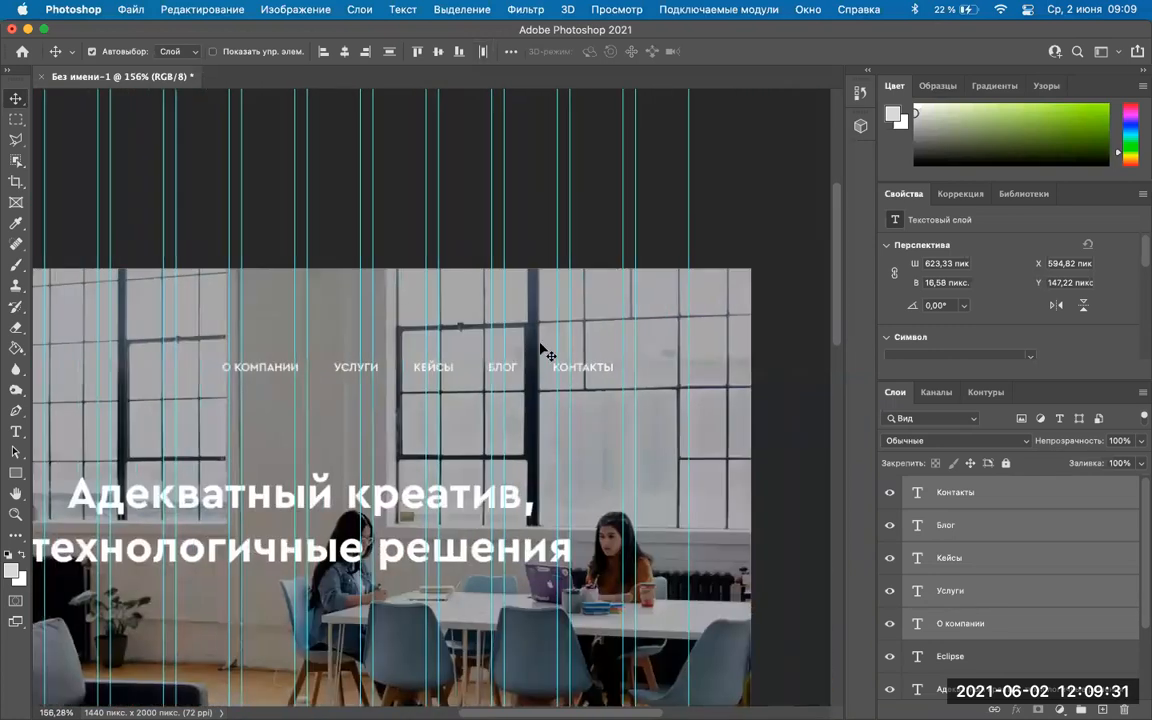
scroll(549, 355, up, 4)
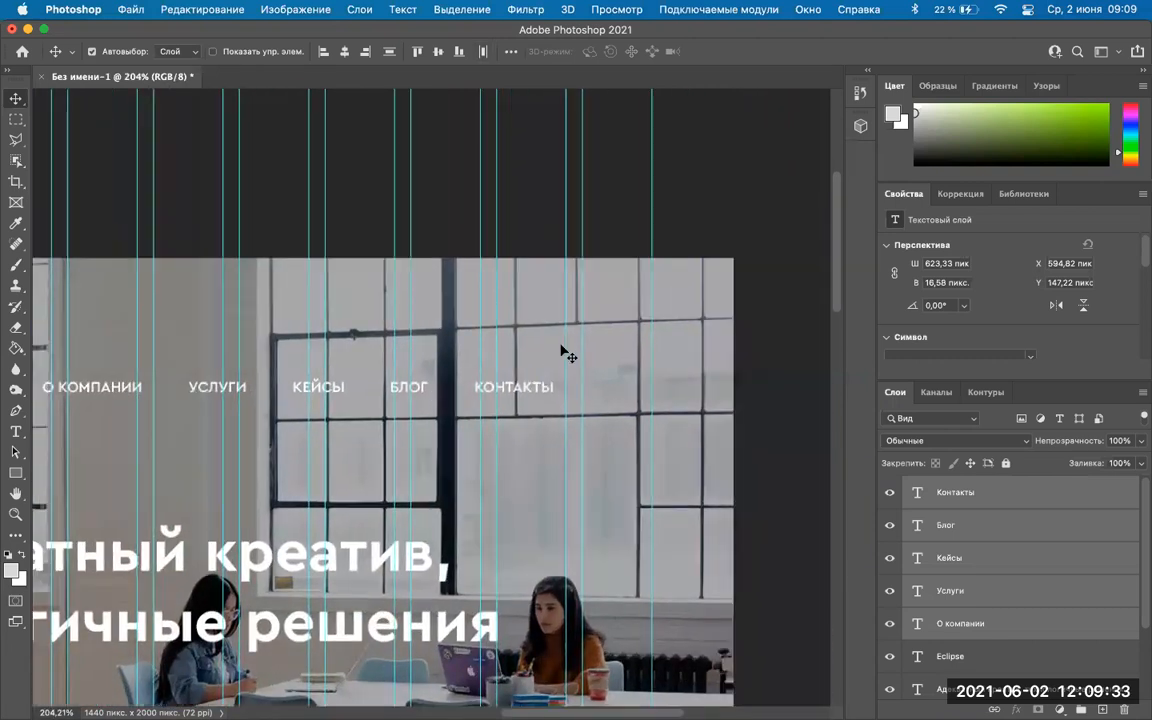
scroll(563, 352, down, 2)
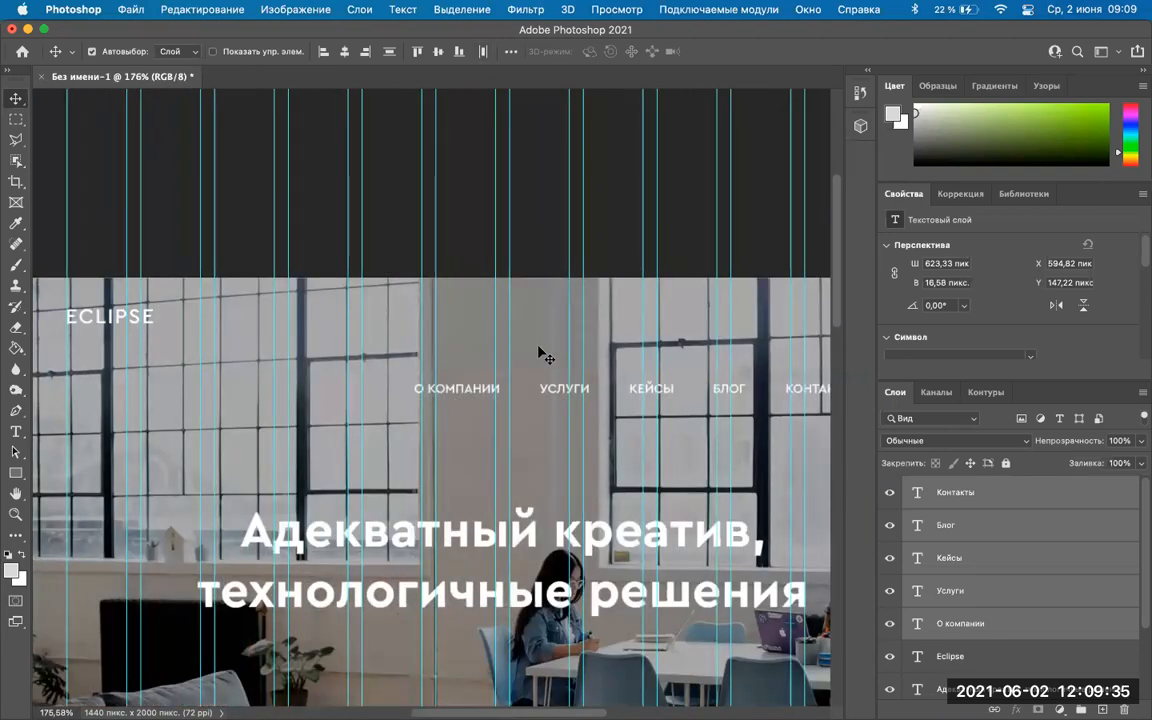
scroll(542, 356, right, 2)
scroll(340, 360, down, 1)
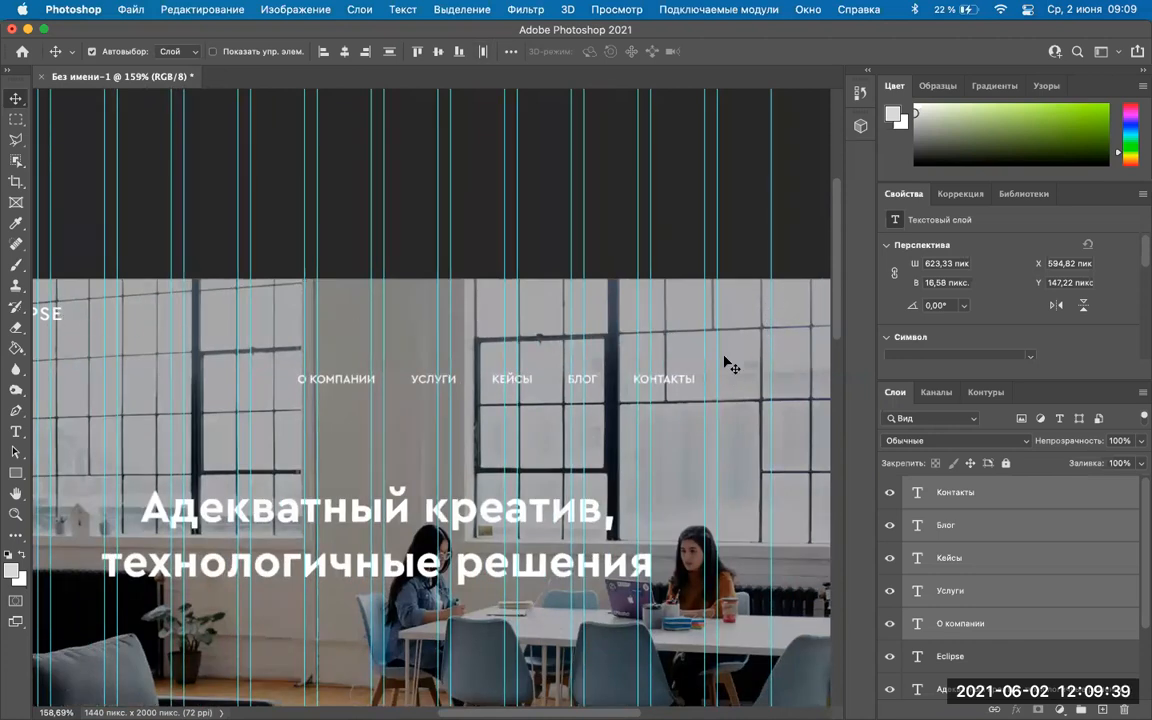
drag(663, 380, 738, 320)
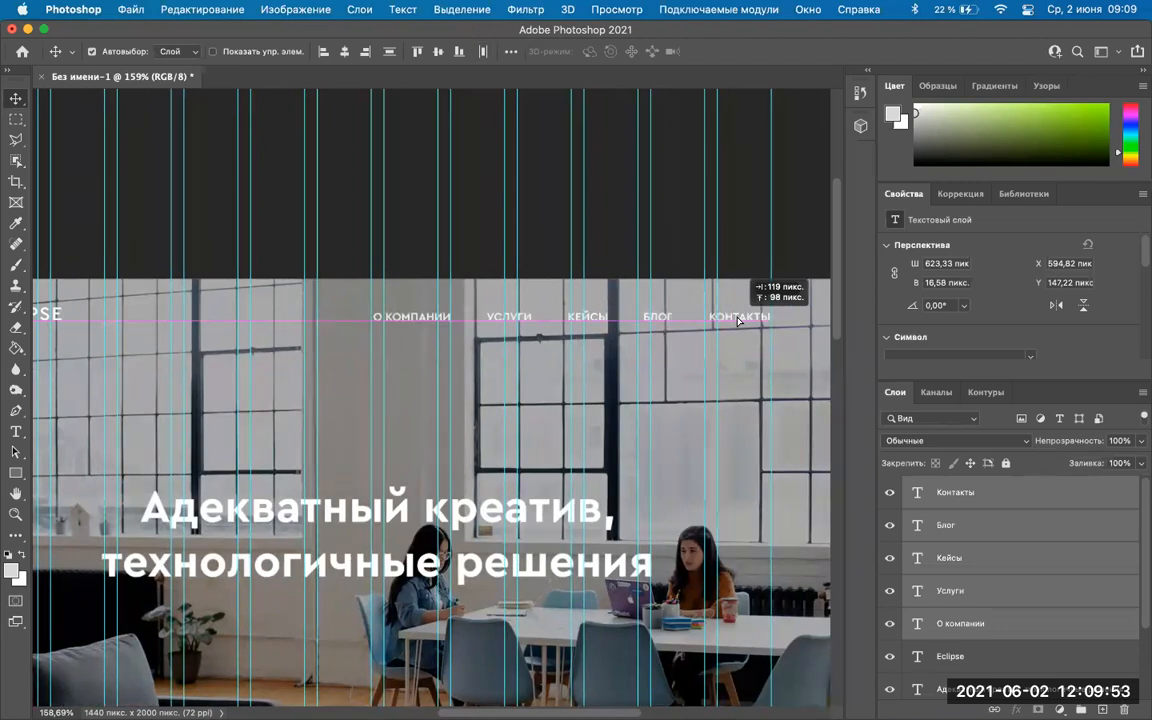
drag(738, 319, 736, 319)
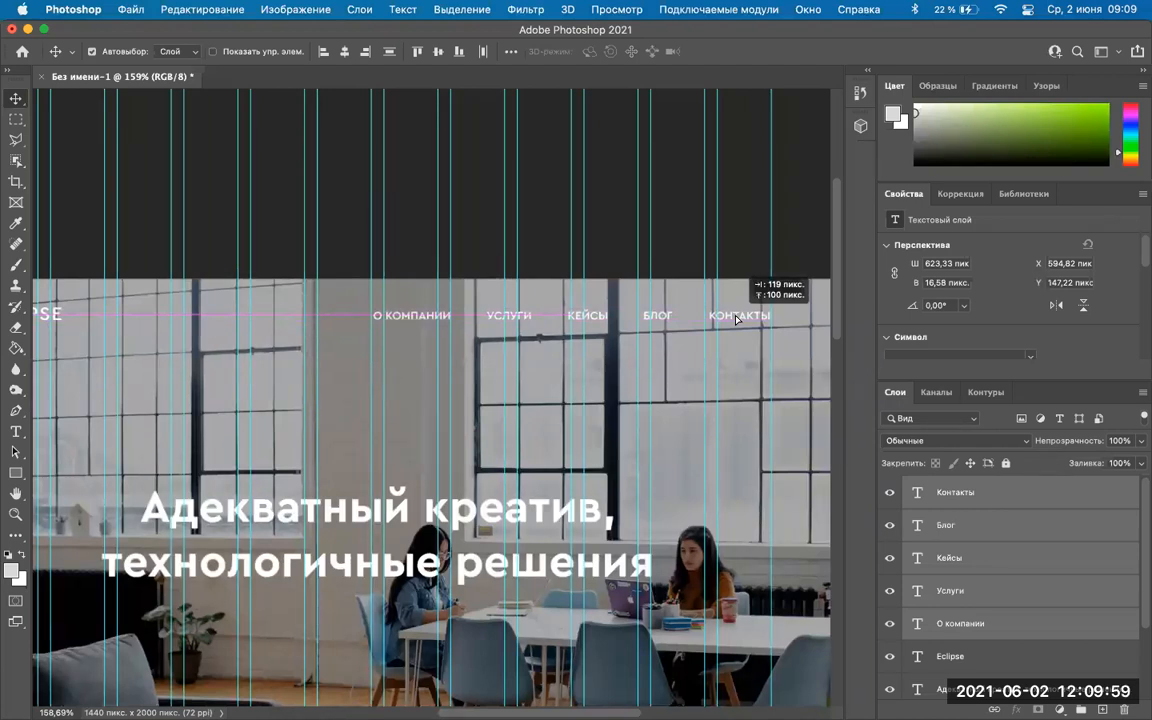
drag(736, 318, 736, 318)
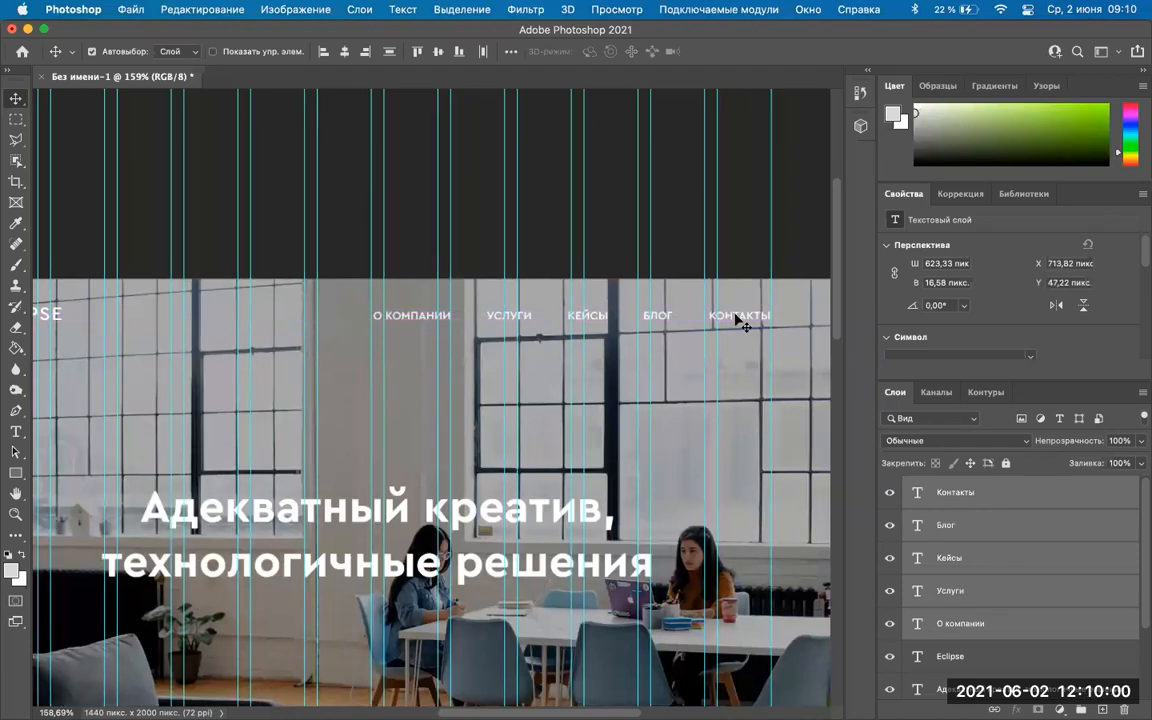
click(619, 206)
scroll(430, 440, down, 2)
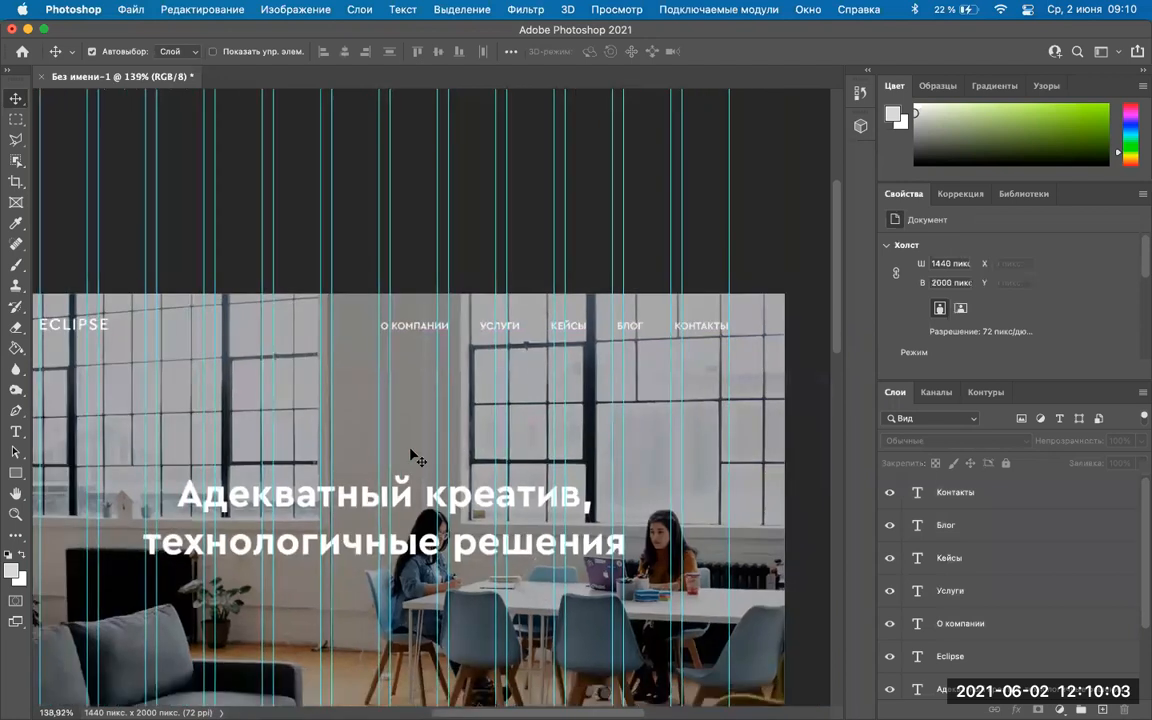
scroll(380, 415, down, 2)
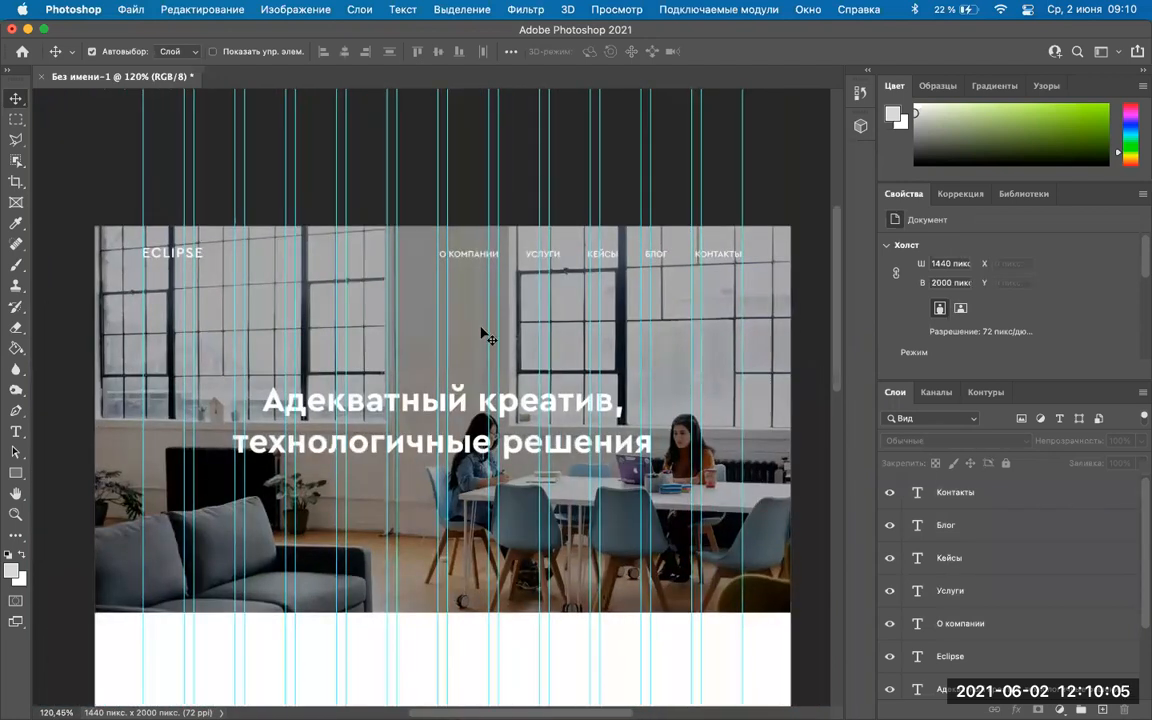
scroll(222, 383, up, 1)
scroll(430, 463, down, 2)
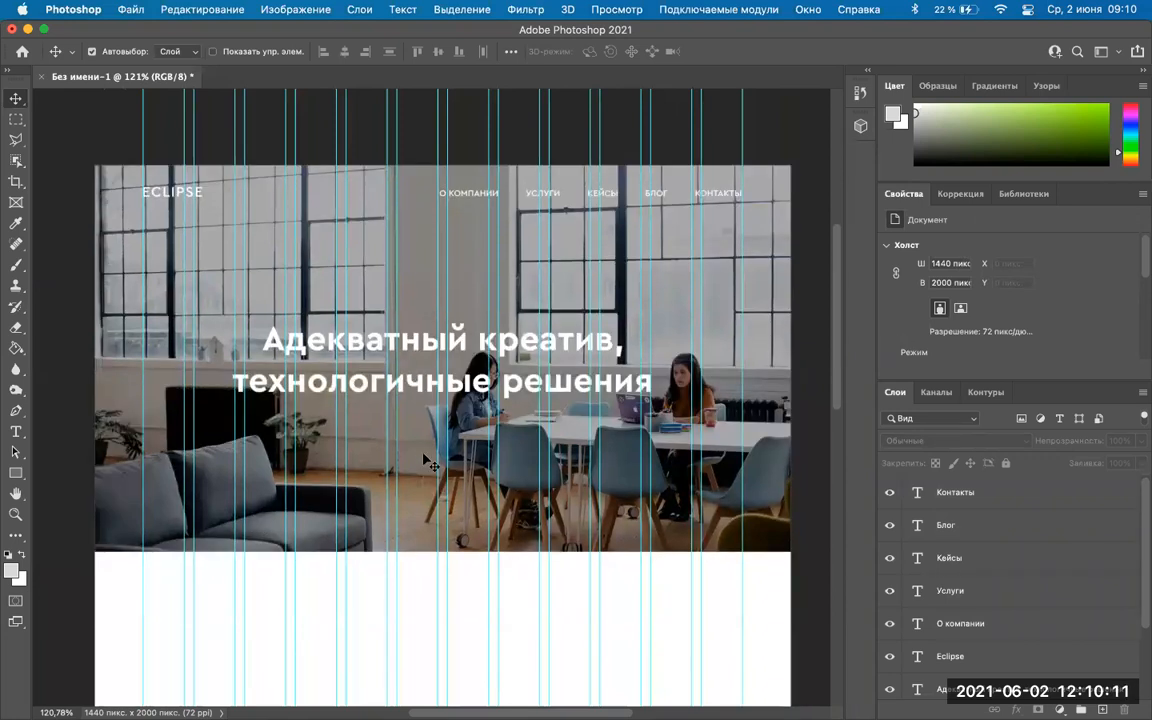
mouse_move(494, 712)
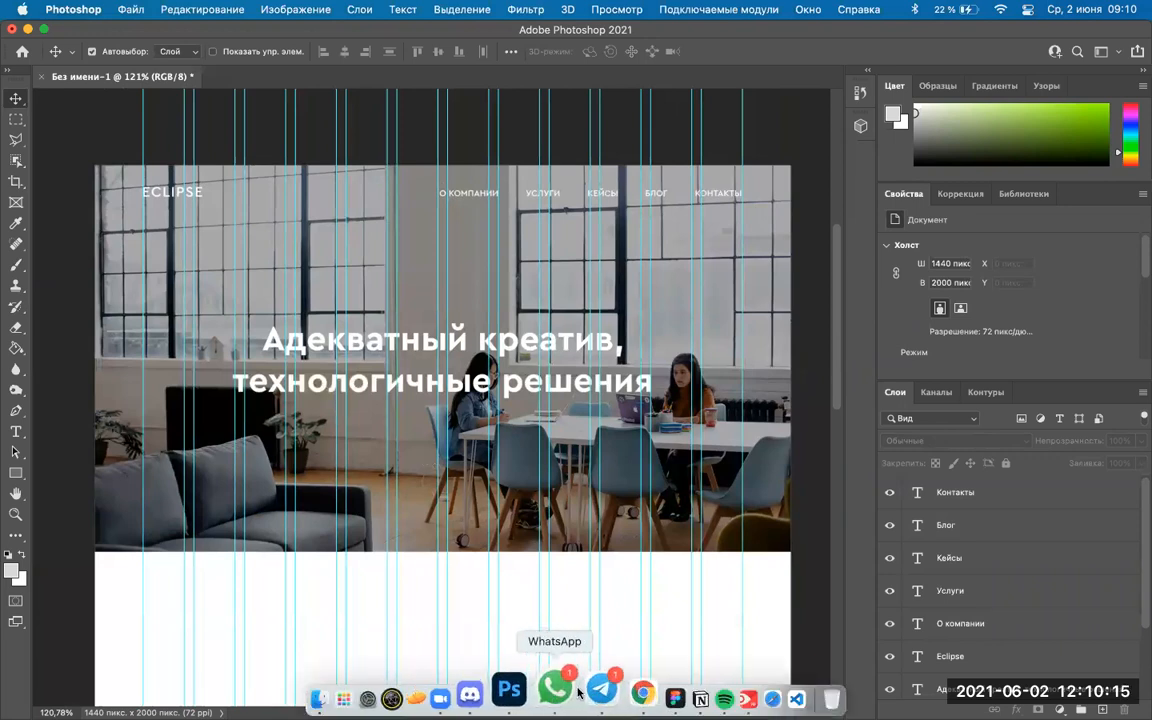
click(607, 690)
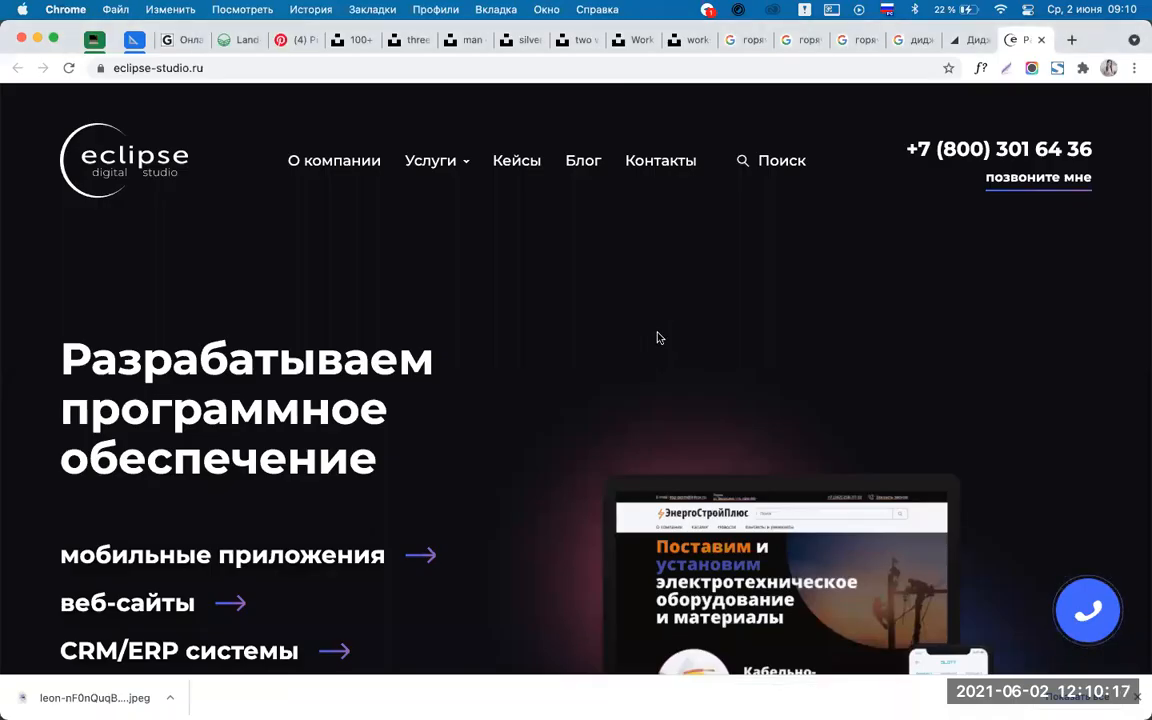
scroll(657, 338, down, 2)
scroll(657, 338, down, 3)
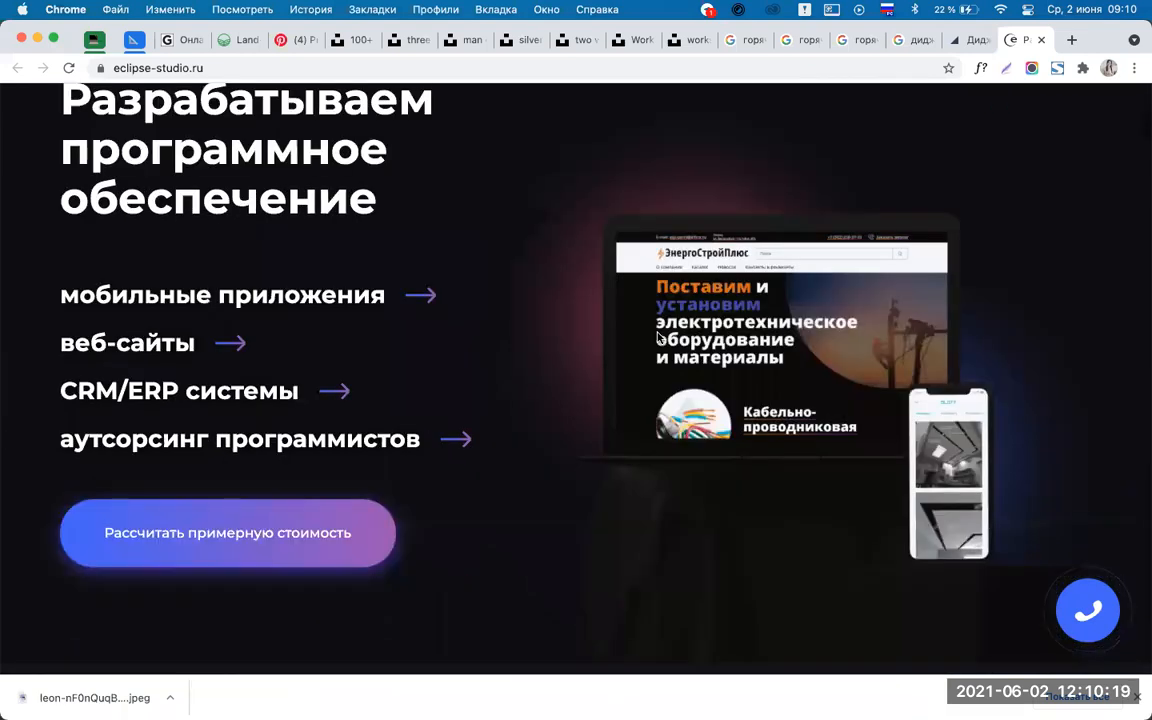
scroll(657, 338, up, 5)
scroll(657, 338, down, 5)
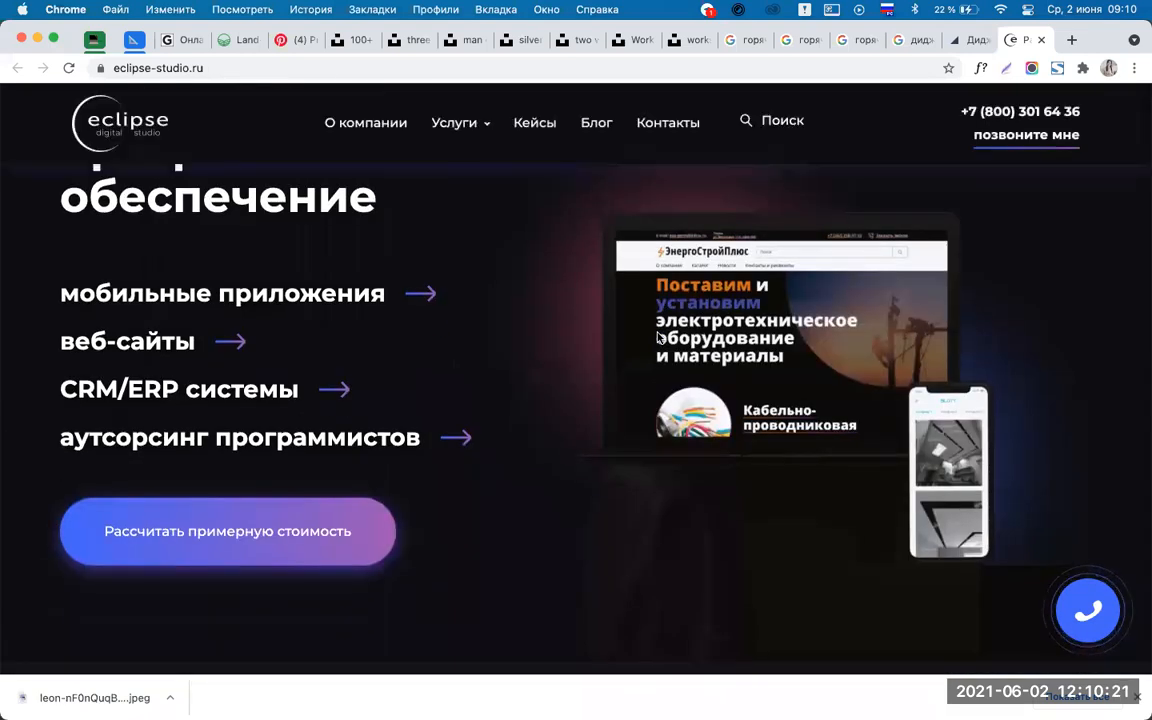
scroll(657, 338, down, 2)
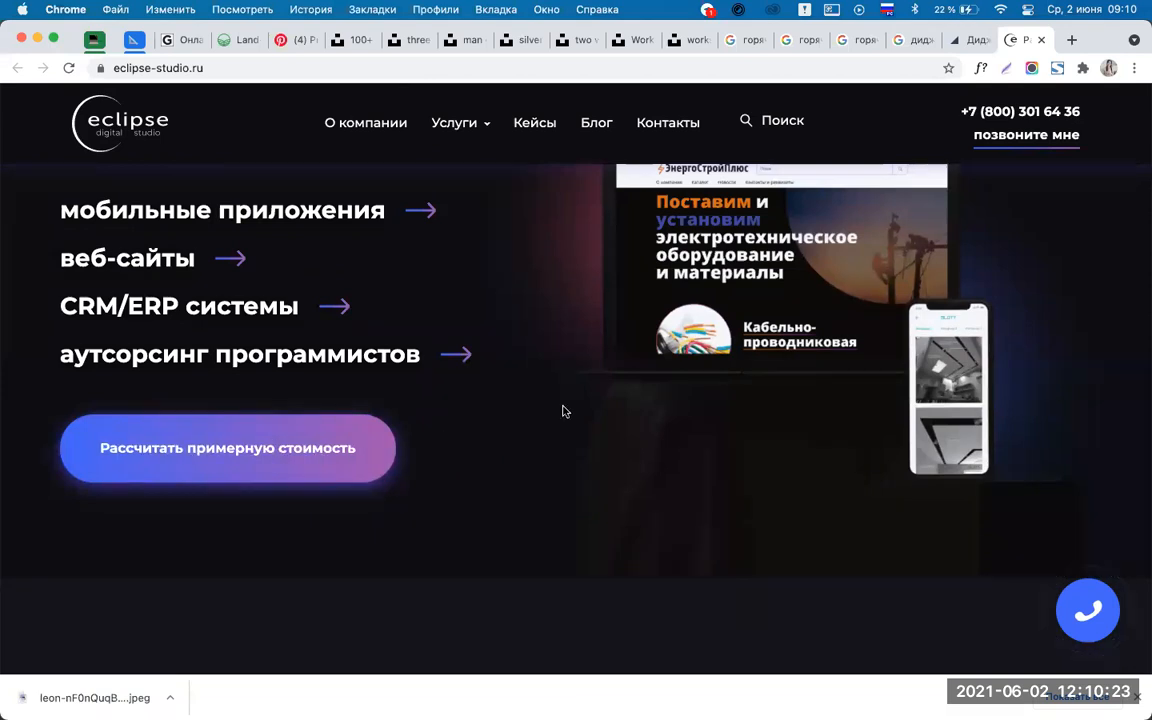
scroll(567, 408, up, 5)
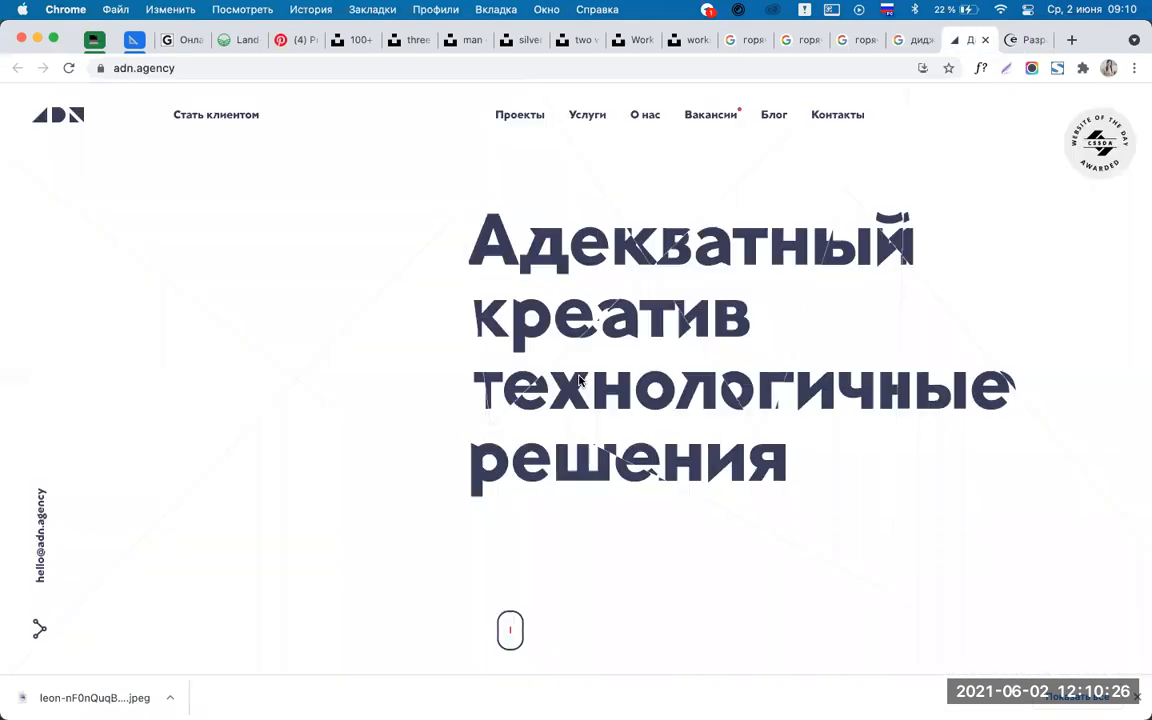
click(973, 44)
scroll(579, 381, down, 3)
scroll(579, 381, down, 4)
scroll(579, 381, up, 8)
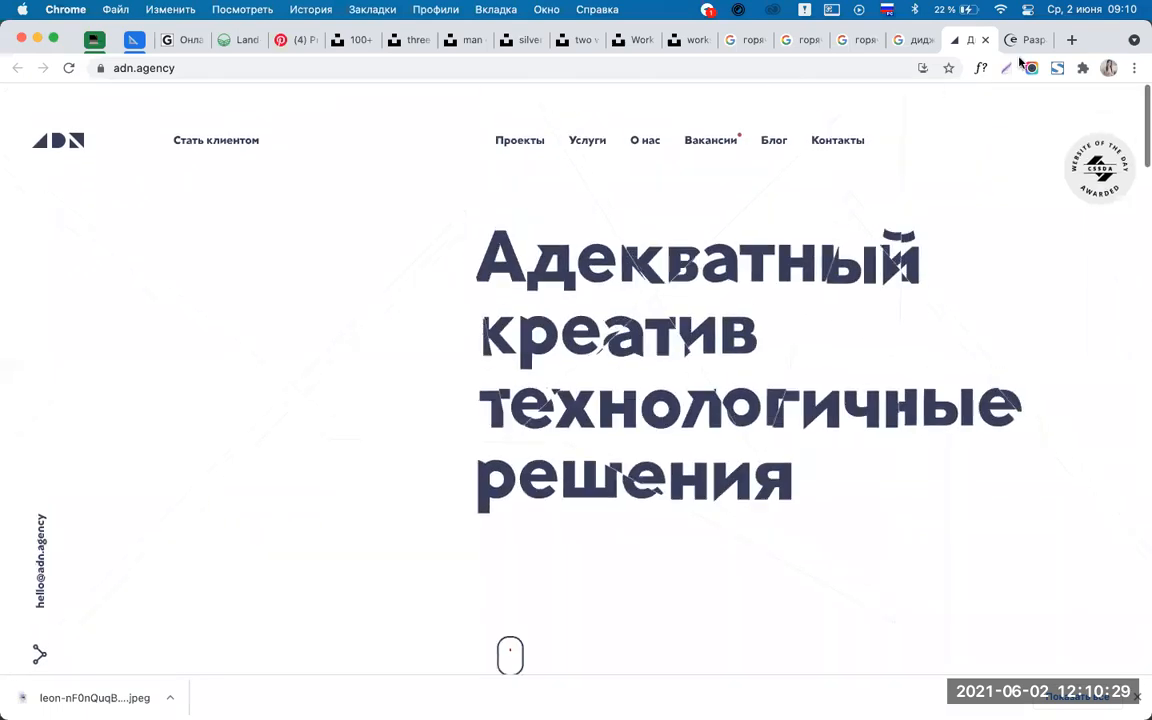
click(1024, 41)
scroll(435, 517, down, 2)
scroll(435, 517, up, 3)
mouse_move(483, 708)
click(530, 690)
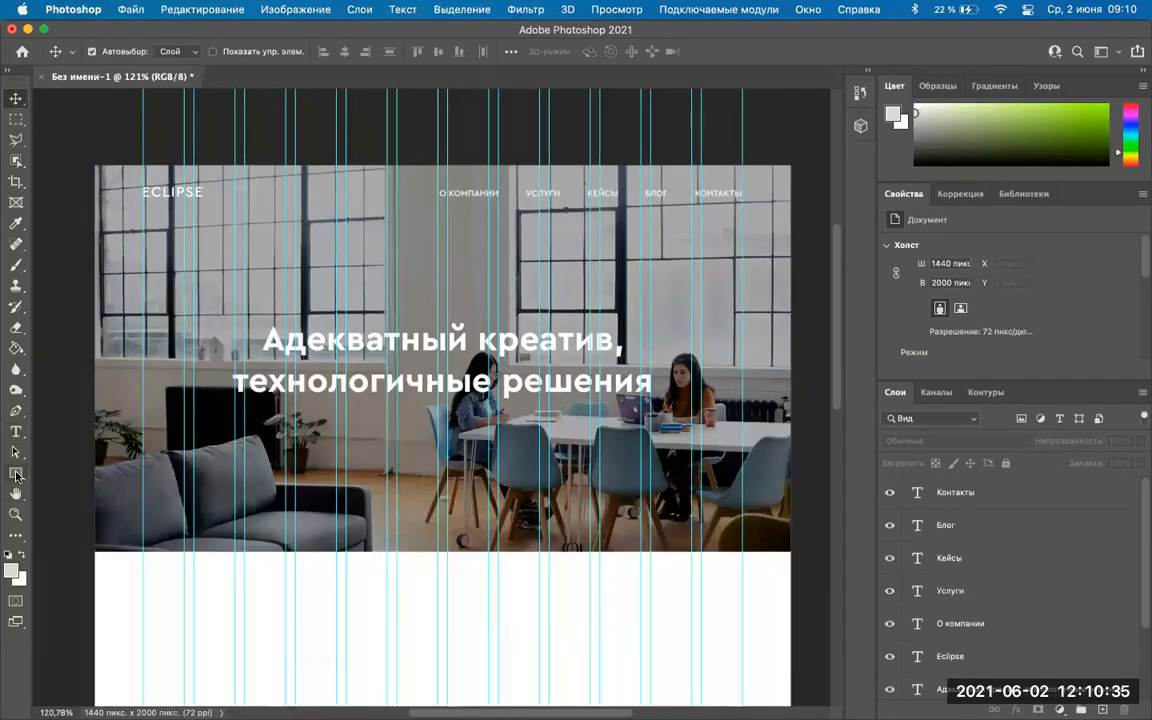
Draw a 295 × 66 px rectangle below the headline and set its stroke to none.
click(16, 475)
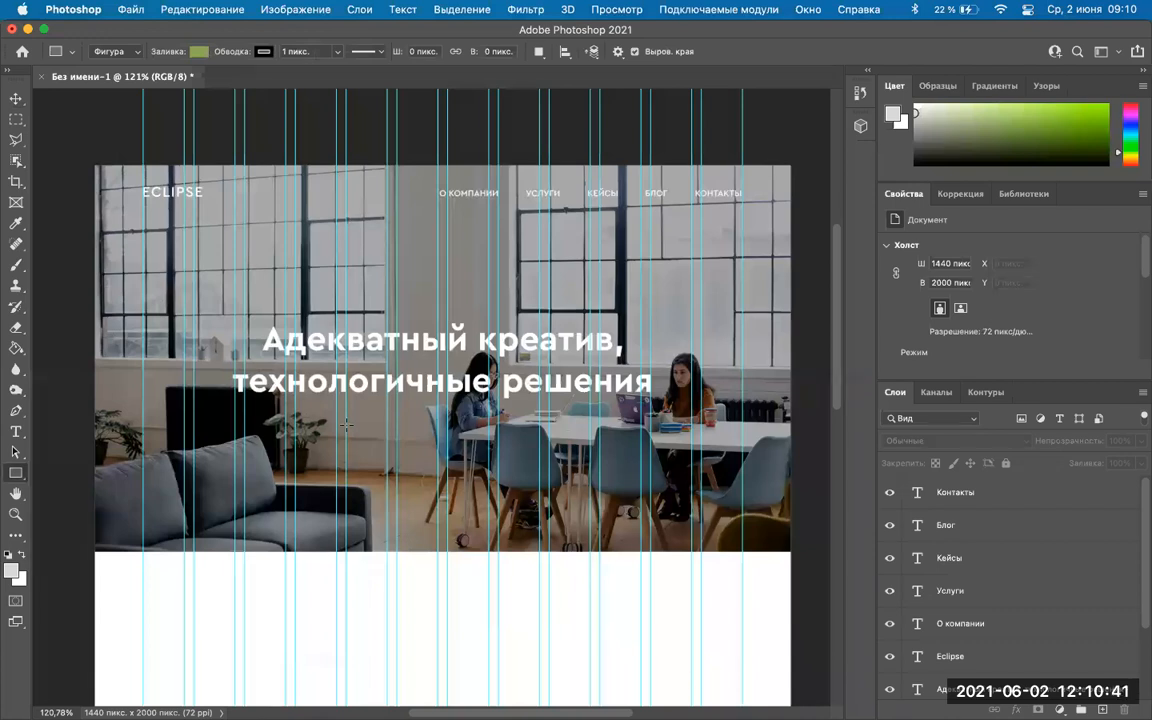
drag(346, 425, 487, 457)
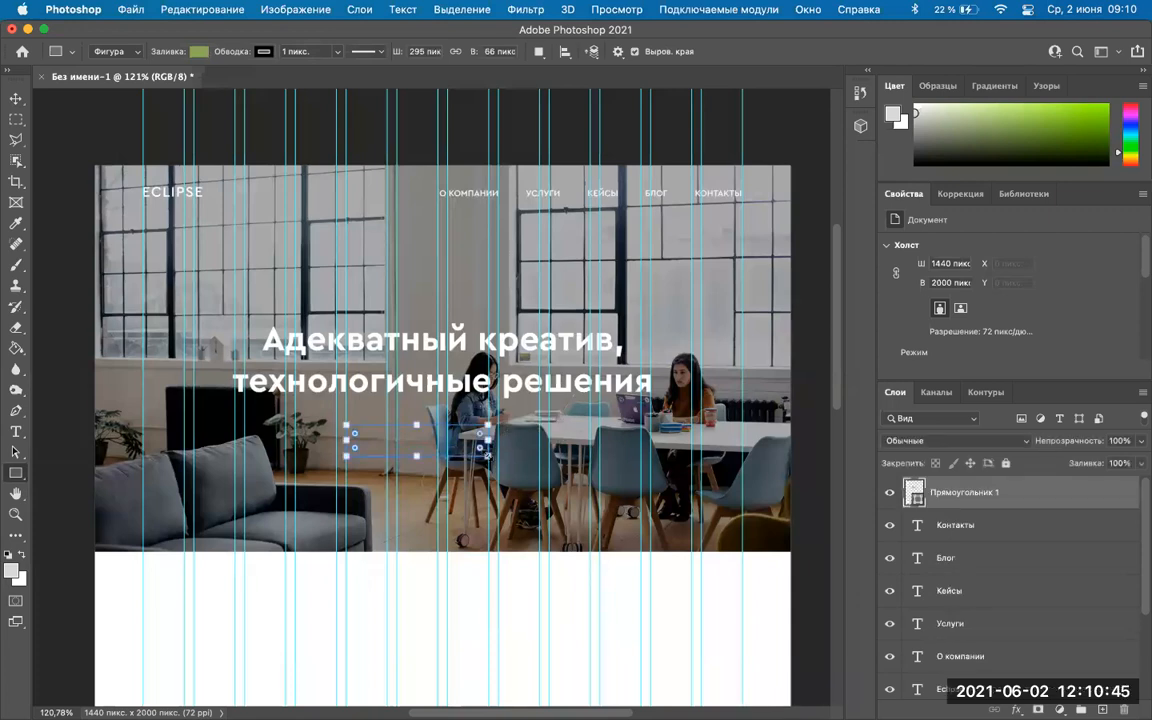
scroll(956, 300, down, 3)
click(935, 319)
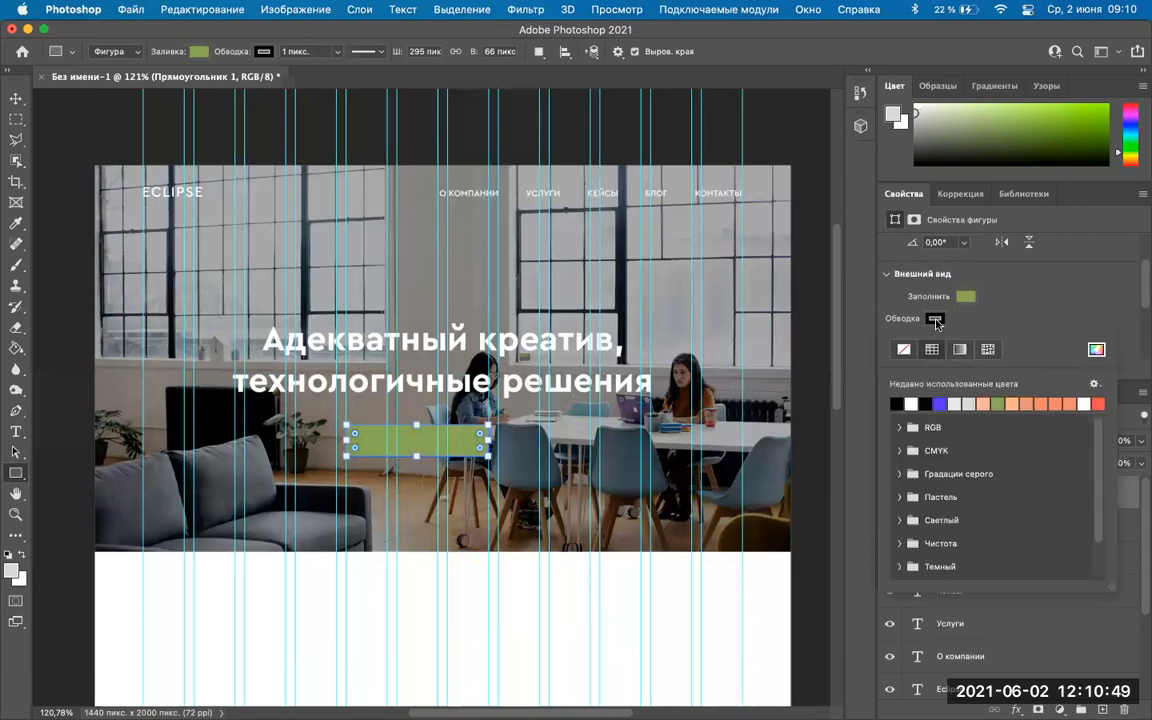
click(903, 349)
Bring up the full colour picker for the rectangle's green #91a858 fill.
click(966, 297)
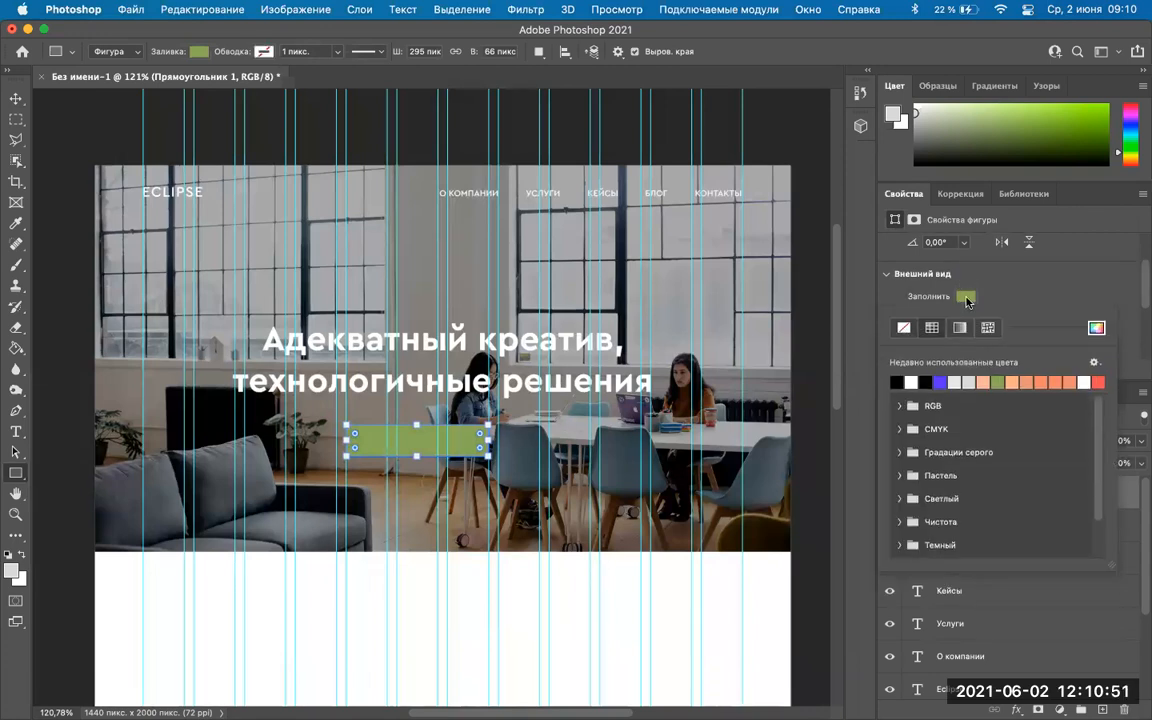
click(966, 296)
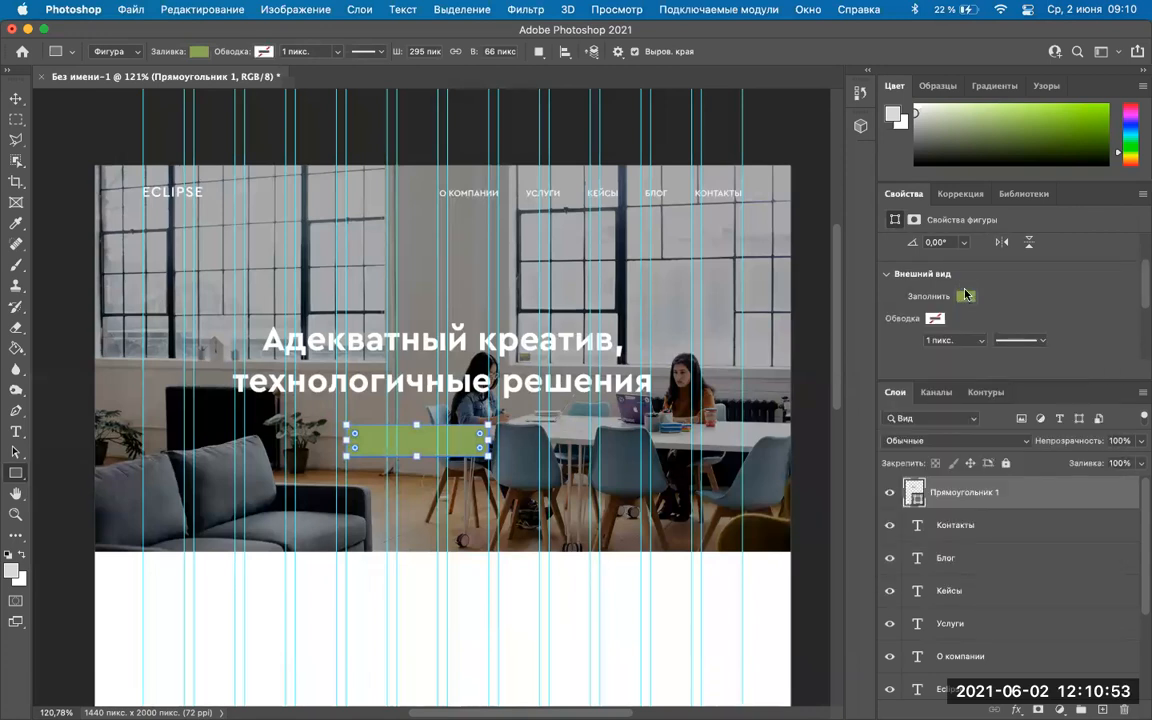
click(966, 296)
click(1024, 291)
click(966, 297)
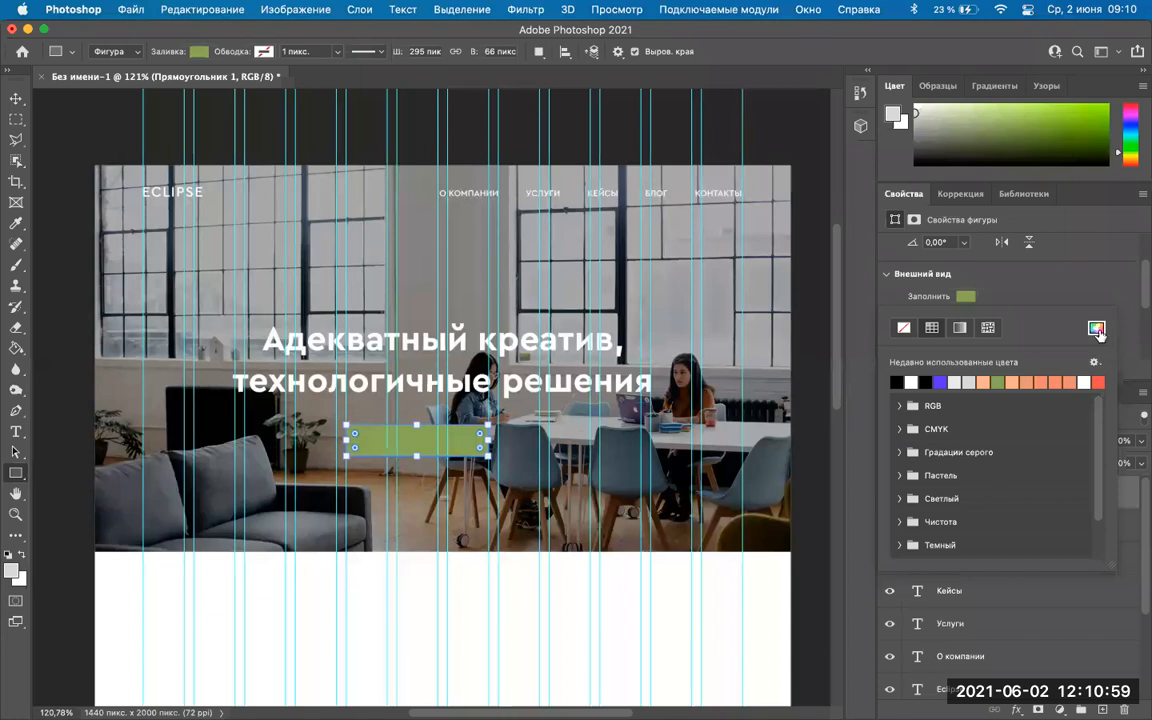
click(1097, 329)
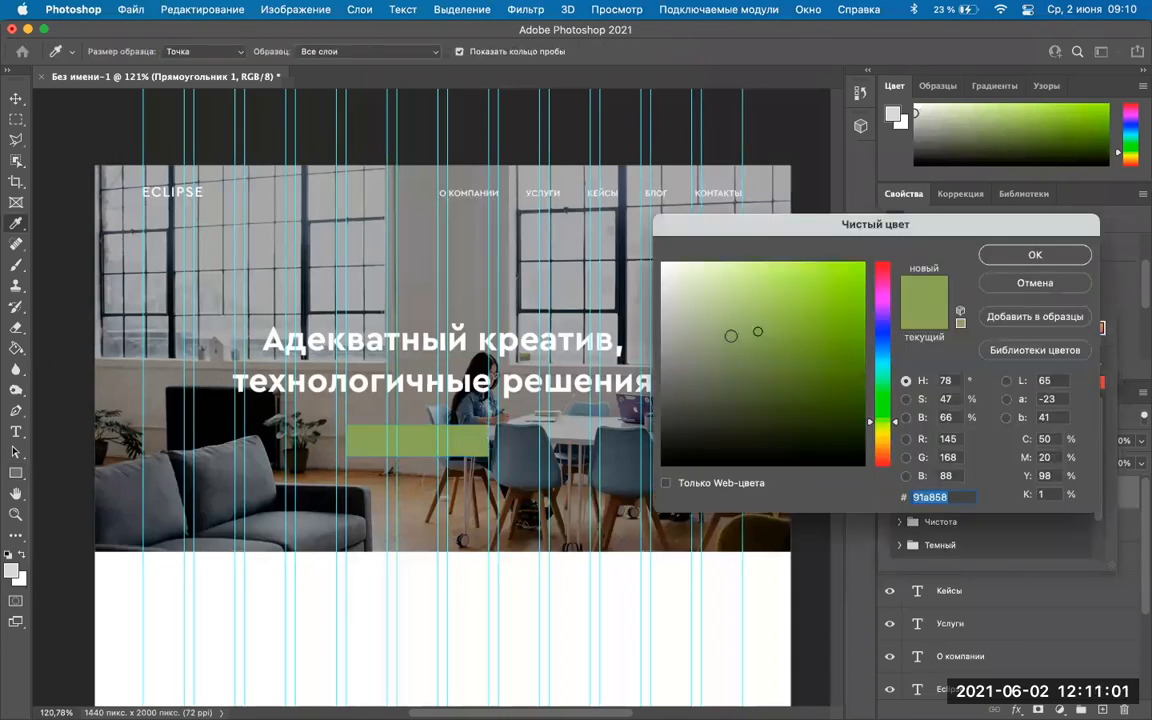
After trying a white fill, set the rectangle's fill to dark blue #1a3e81.
drag(881, 422, 881, 365)
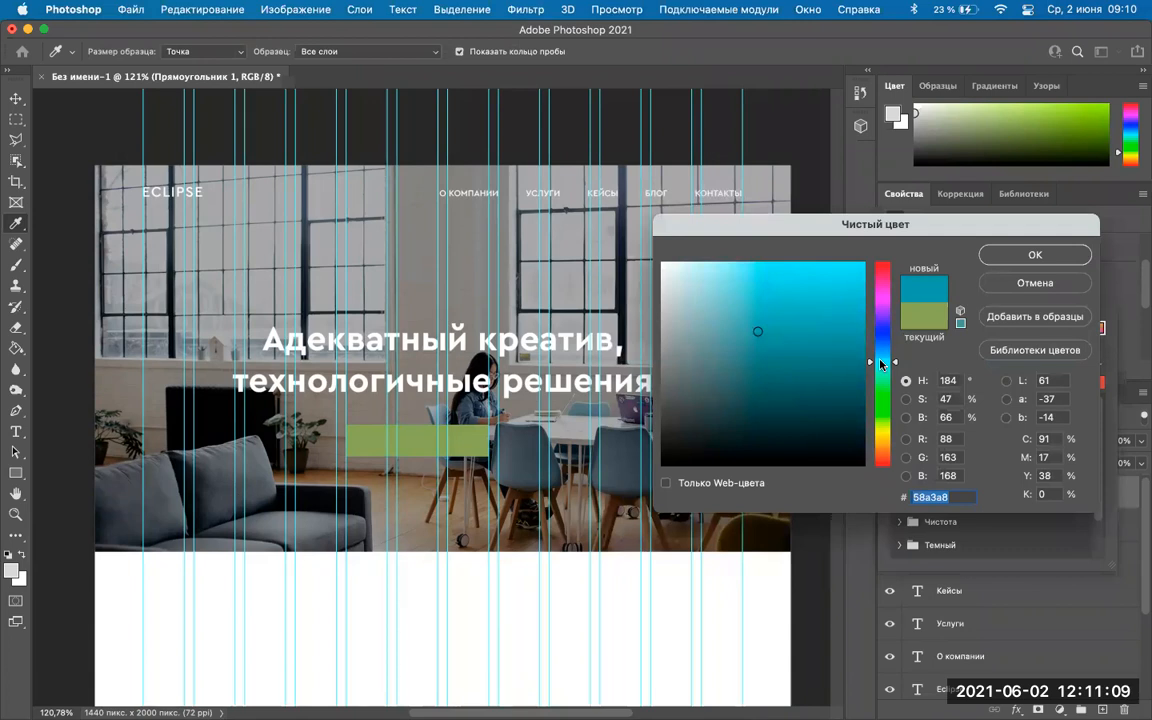
drag(881, 362, 870, 318)
mouse_move(684, 317)
mouse_down()
mouse_move(621, 253)
mouse_move(541, 206)
mouse_up()
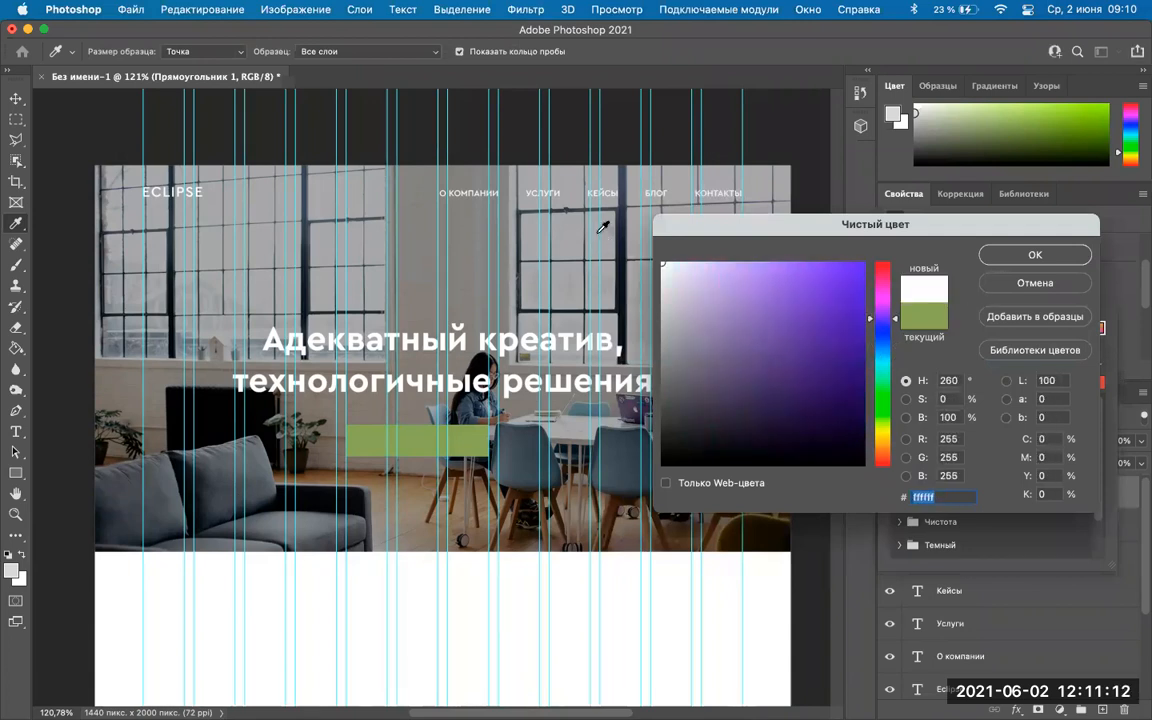
click(1009, 258)
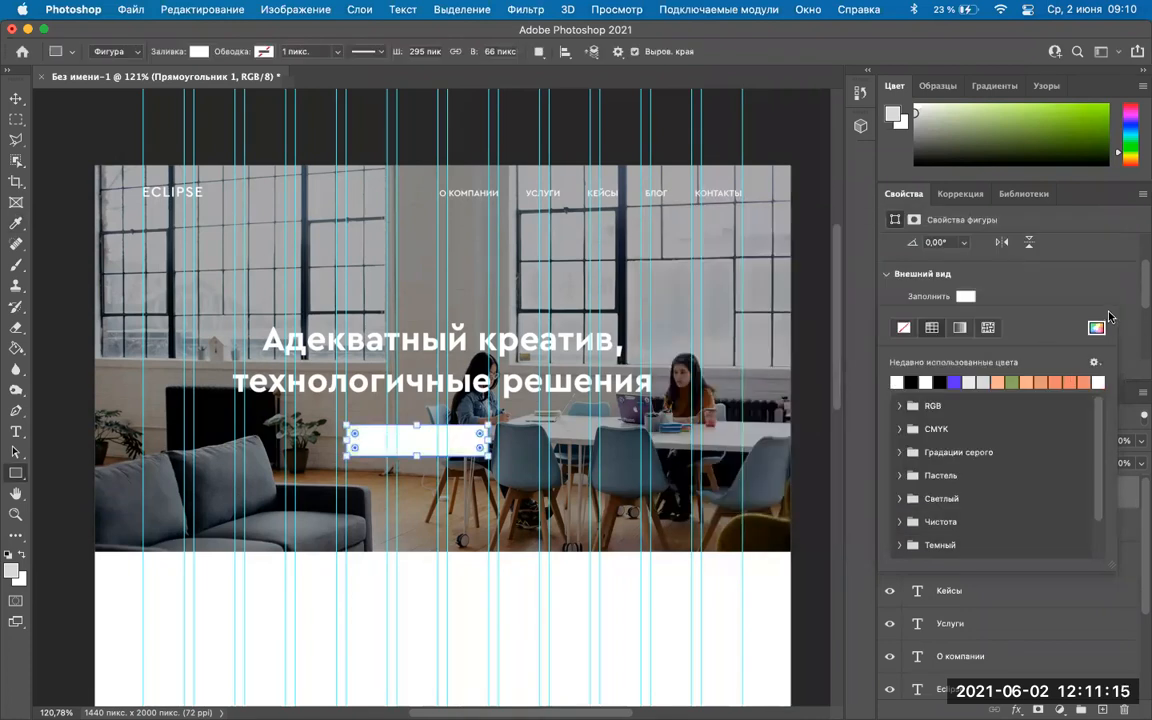
click(975, 298)
drag(879, 375, 885, 342)
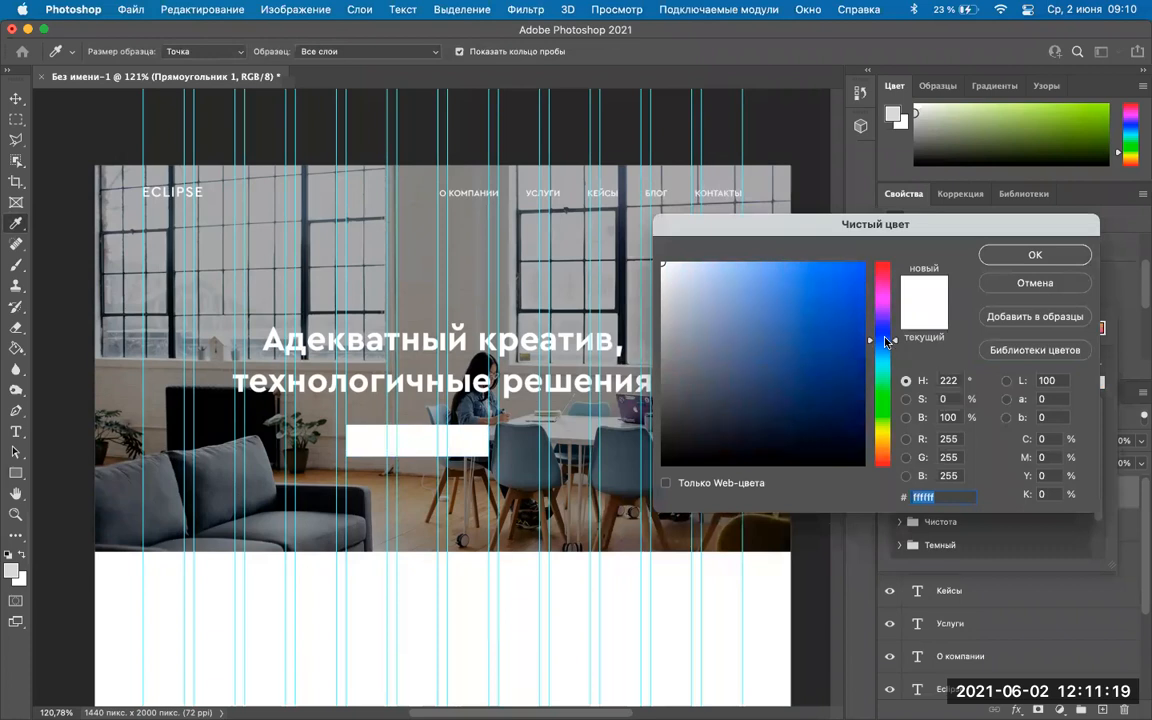
click(824, 362)
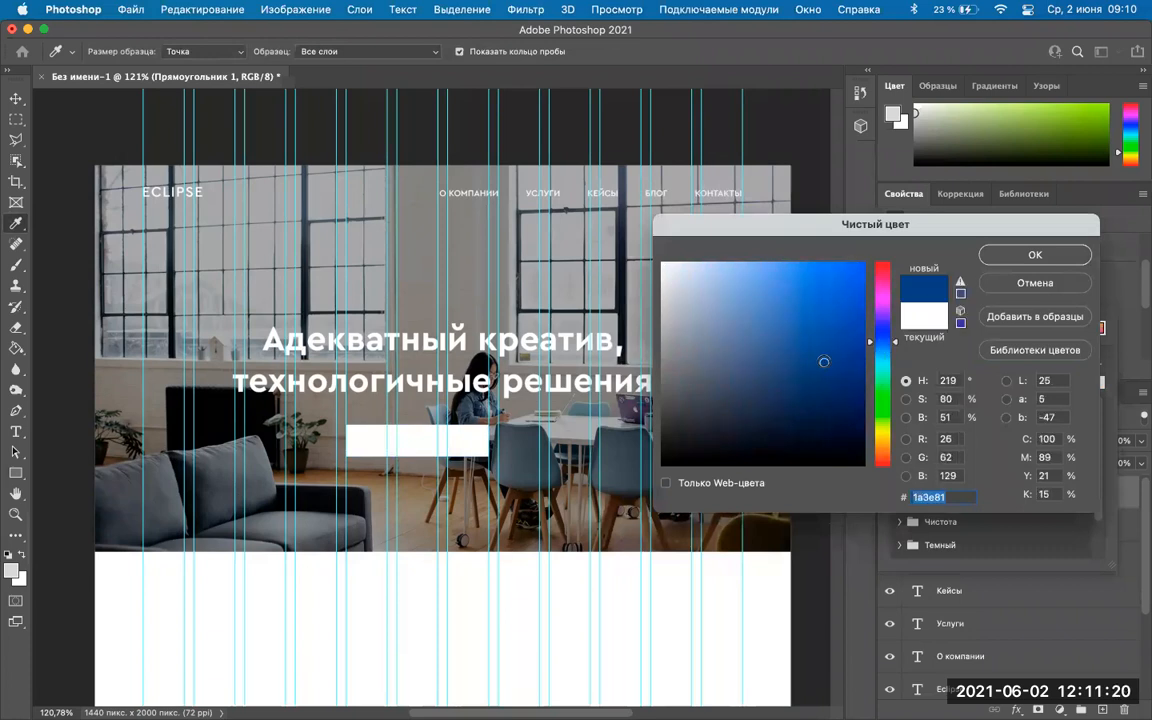
click(1035, 257)
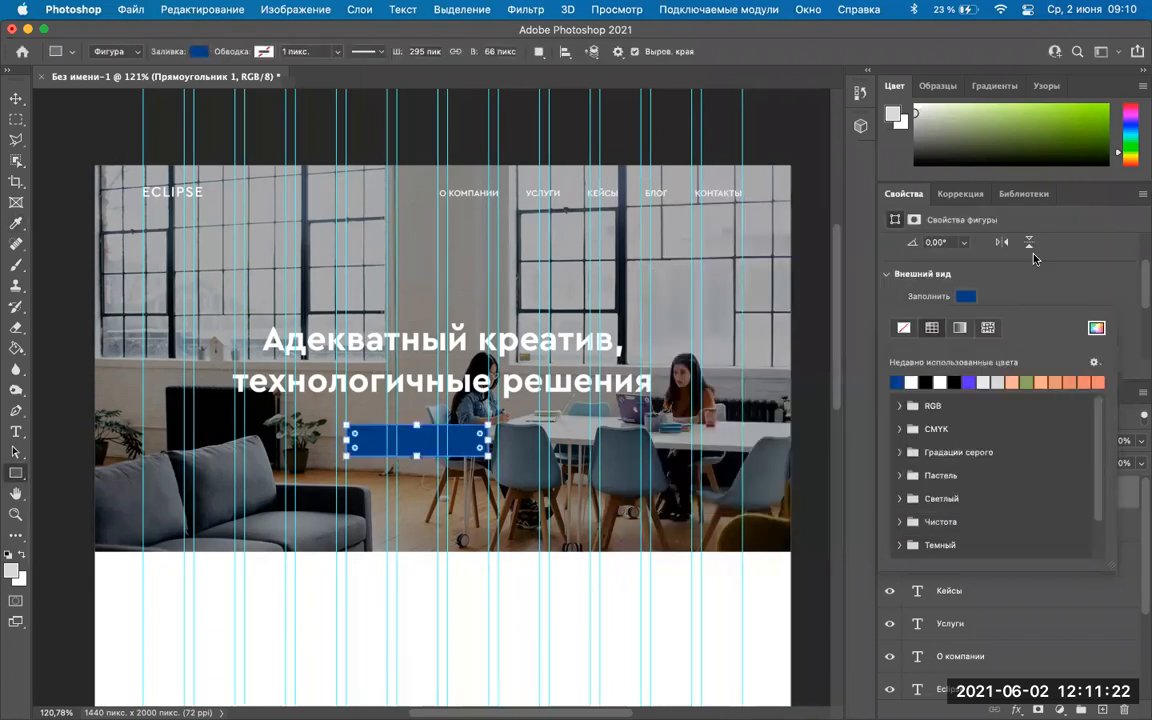
Darken the rectangle's fill to deep navy #122446.
click(1096, 327)
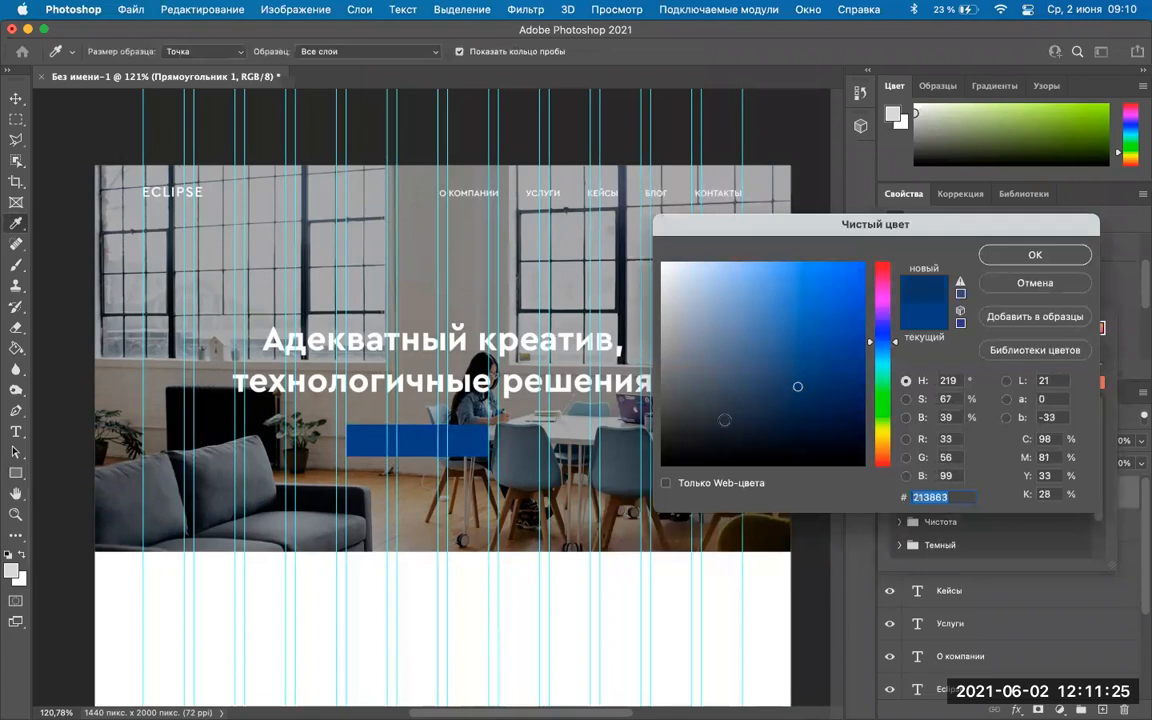
mouse_move(797, 386)
mouse_down()
mouse_move(704, 409)
mouse_move(814, 410)
mouse_up()
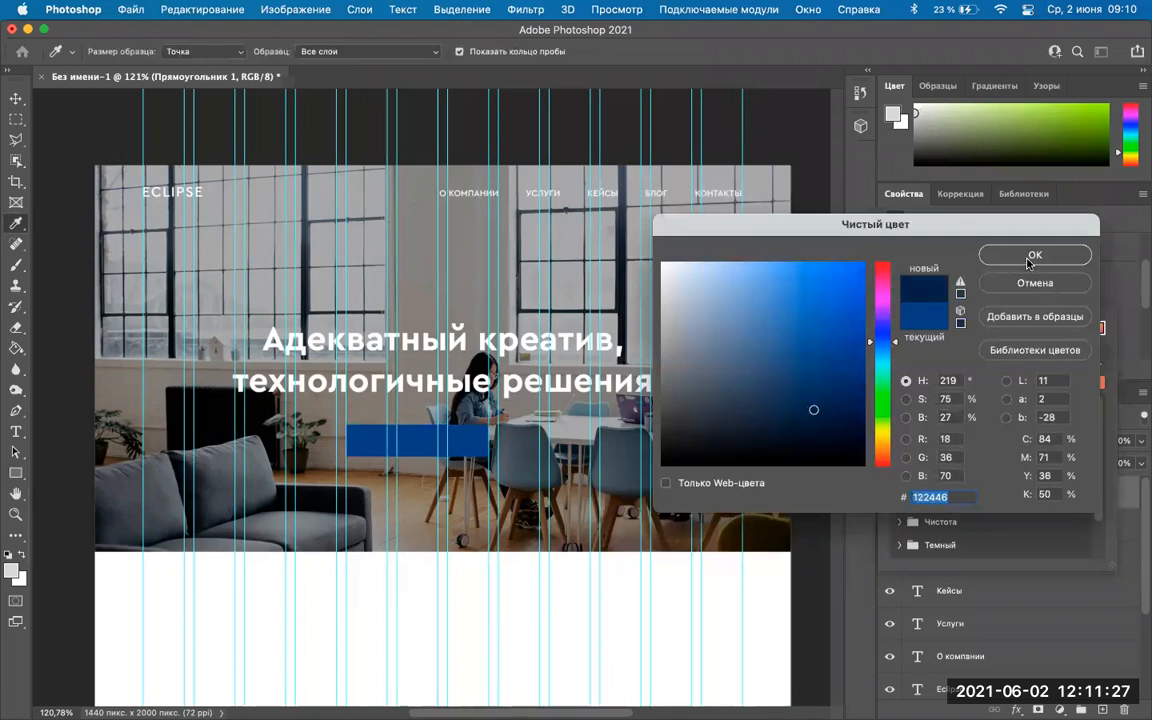
click(1028, 259)
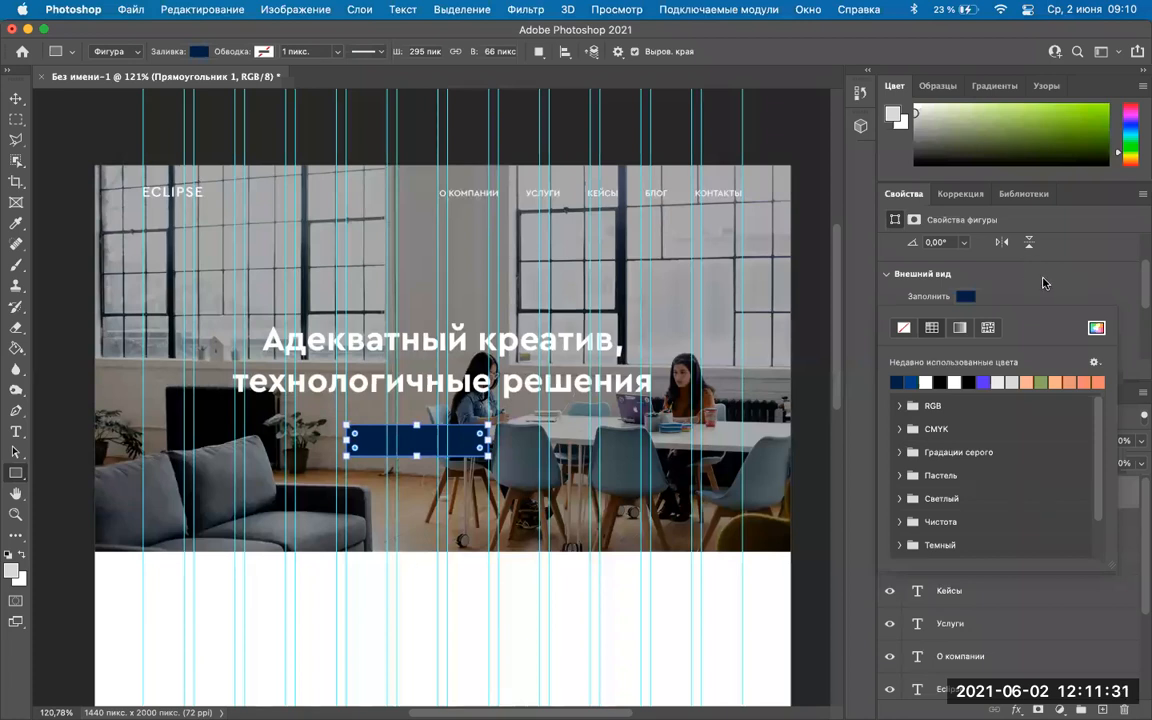
Try fill colours sampled from the office photo's chair, then a darker navy.
click(1097, 328)
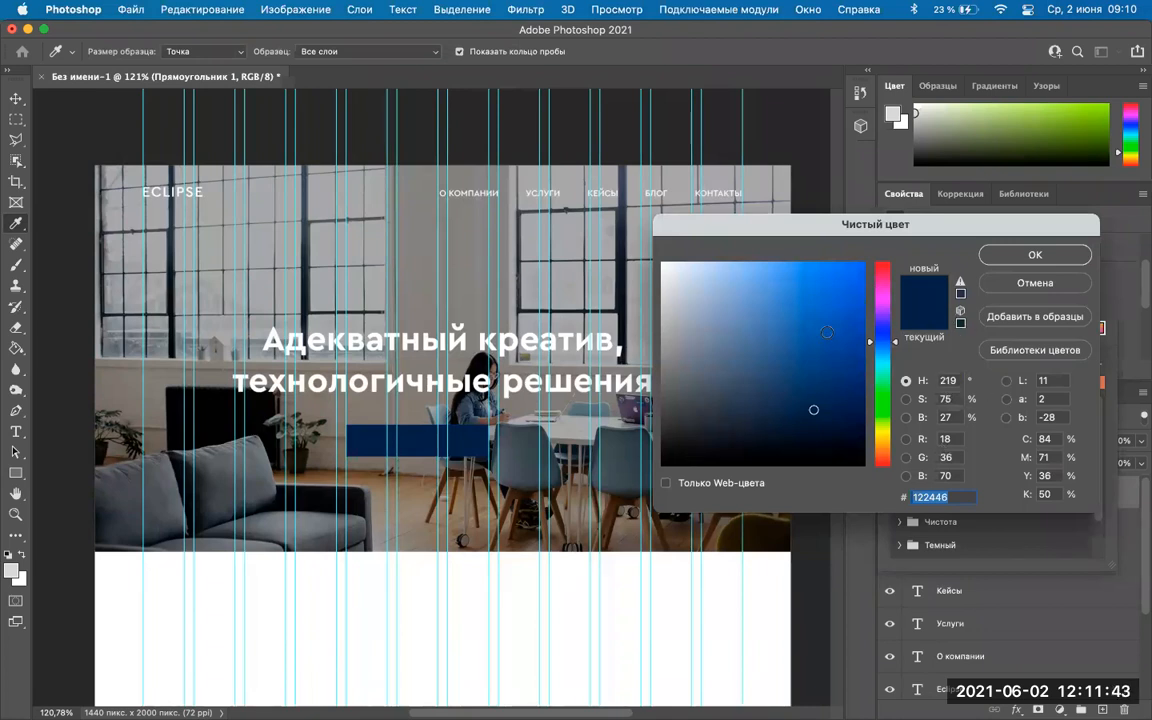
click(589, 259)
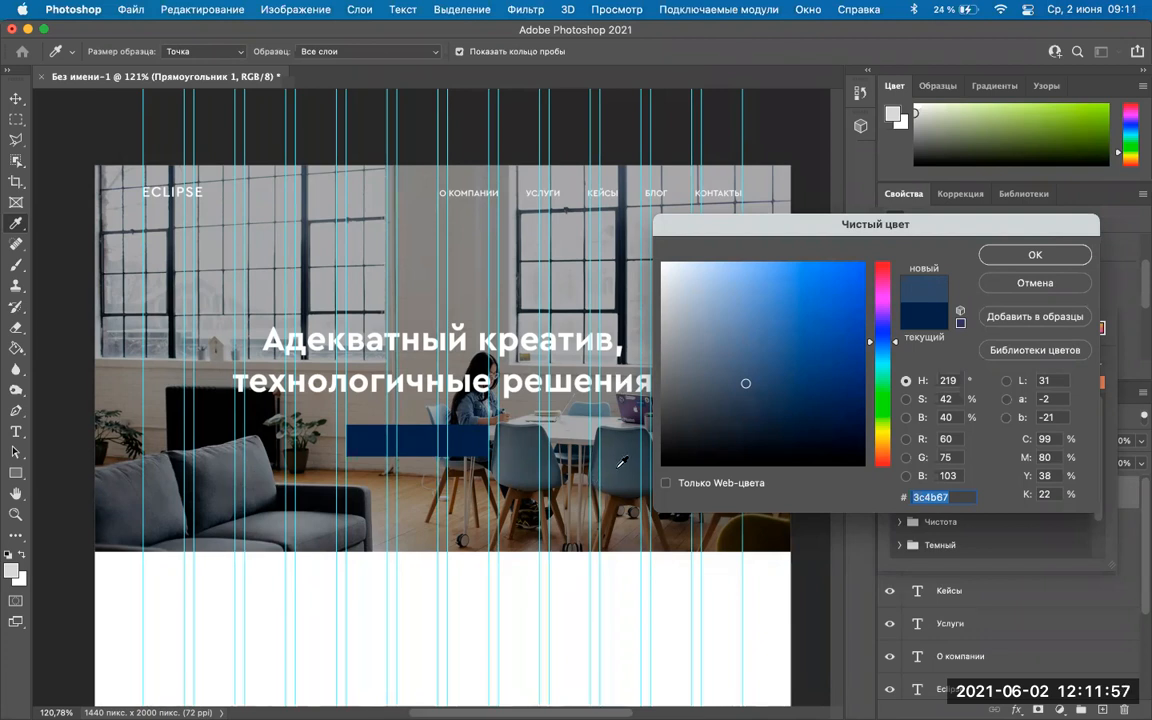
click(620, 437)
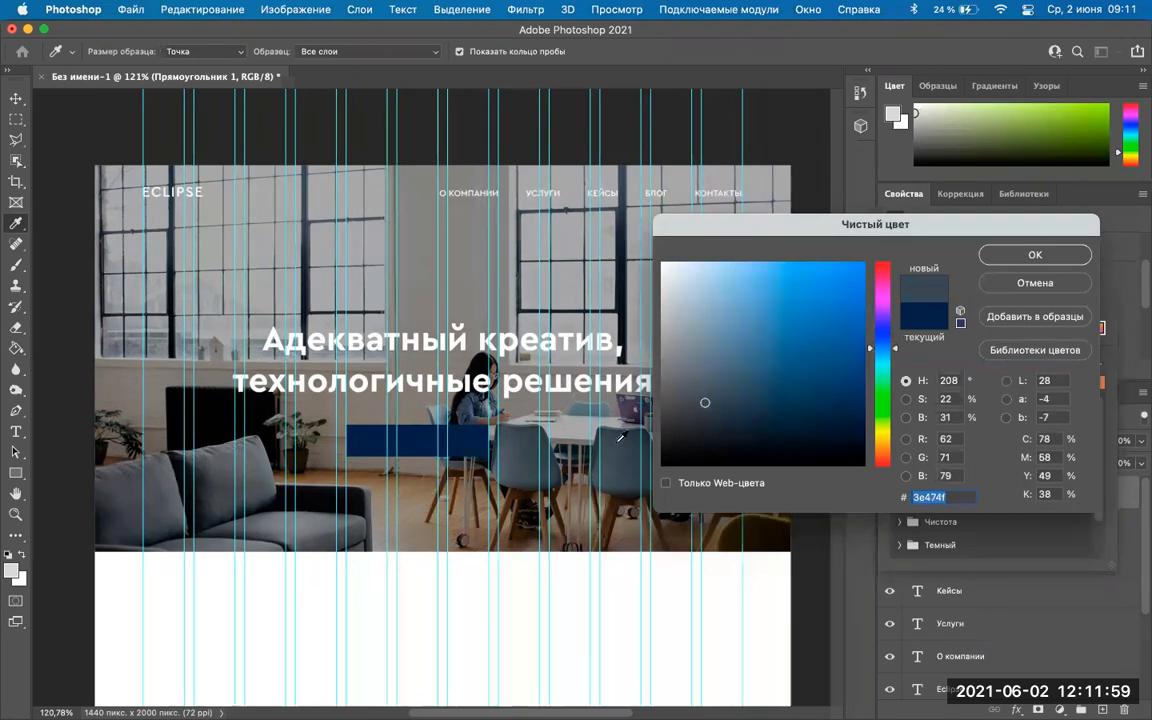
click(1029, 256)
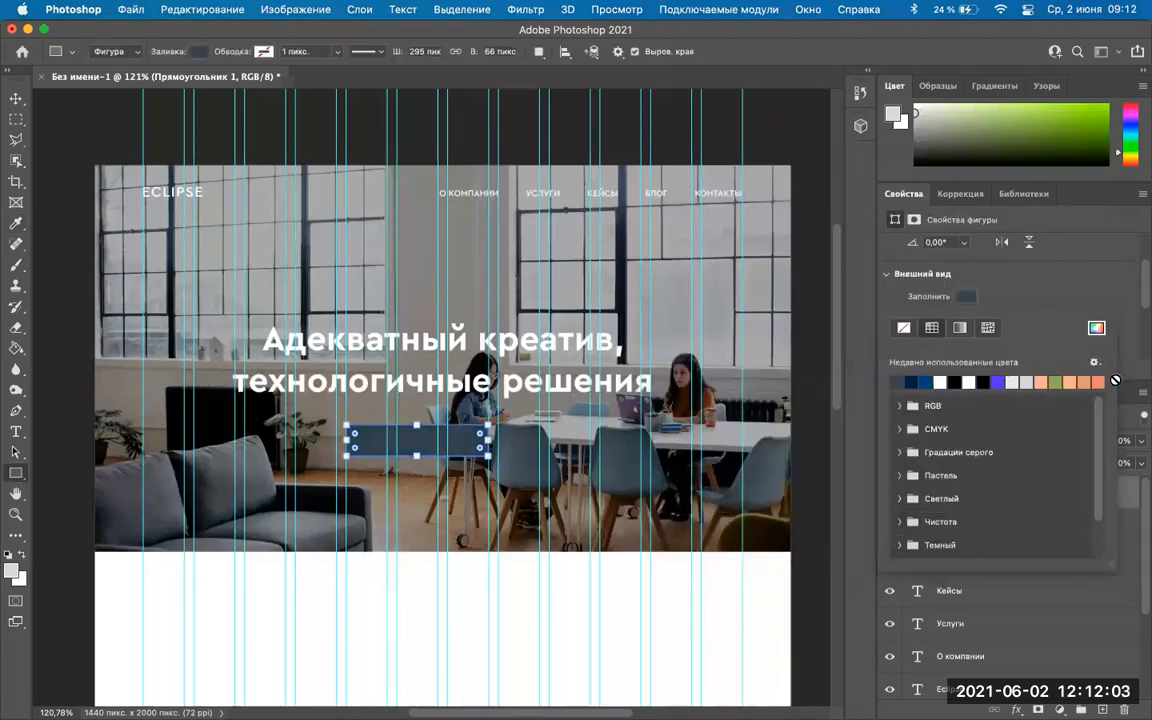
click(1096, 327)
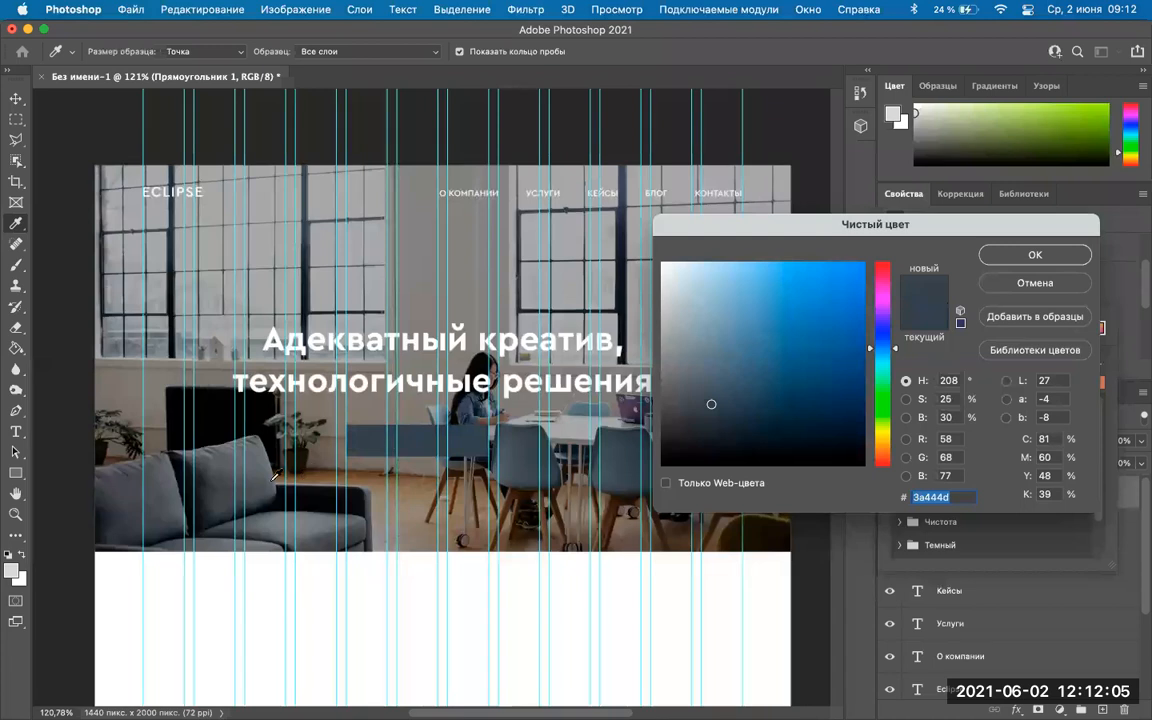
click(1010, 256)
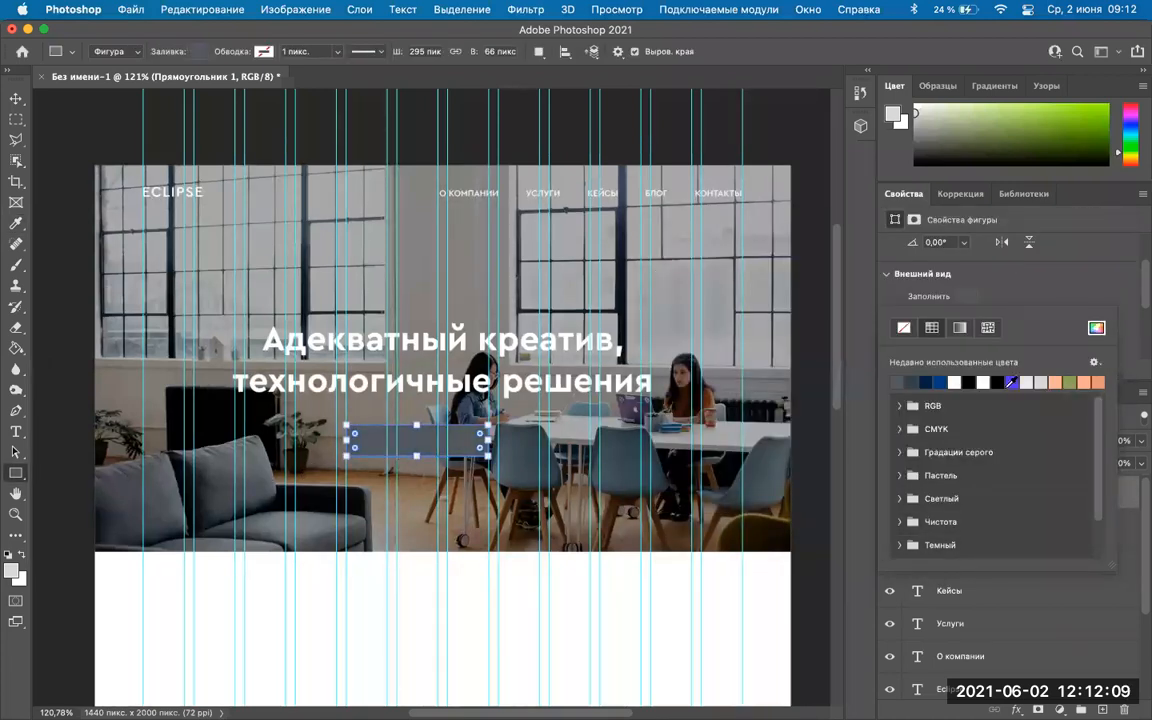
click(1094, 327)
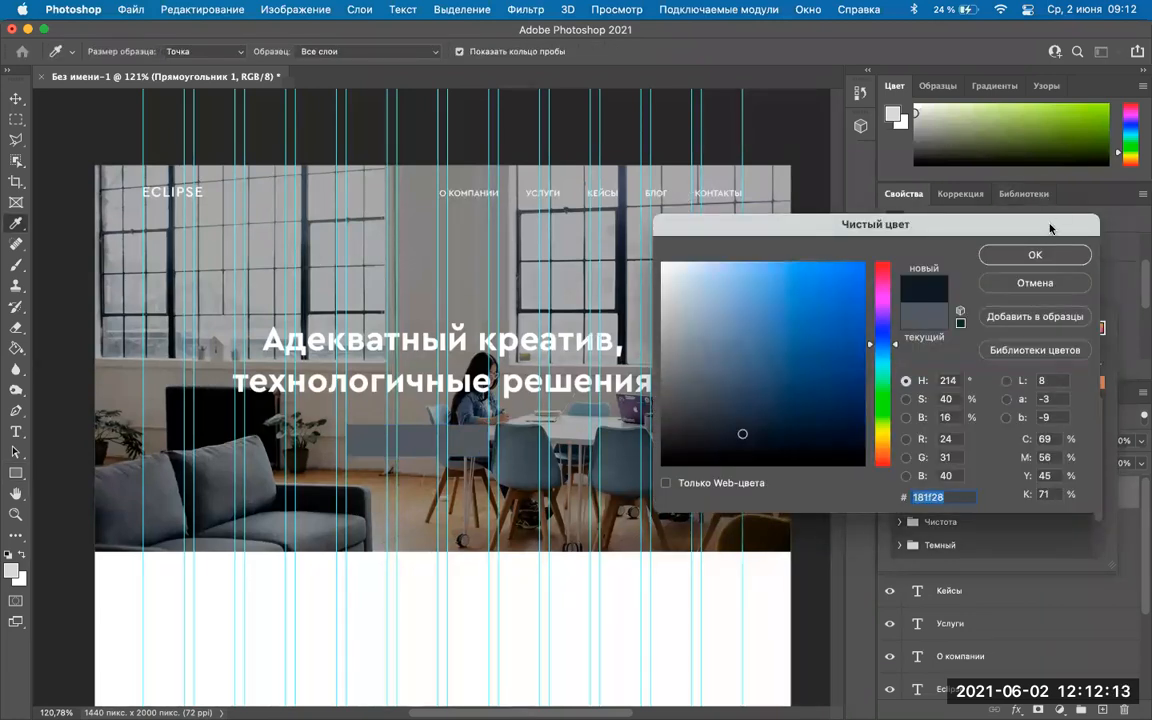
click(1034, 252)
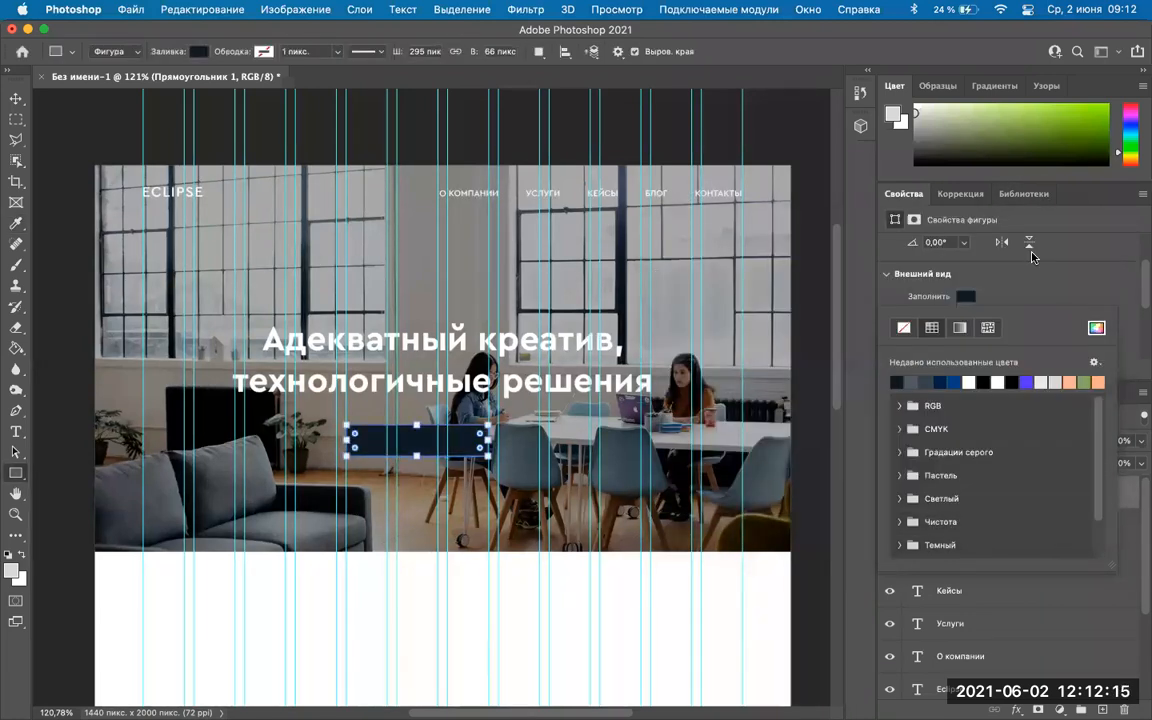
Set the rectangle's fill to a saturated light blue #8cbeff.
click(16, 98)
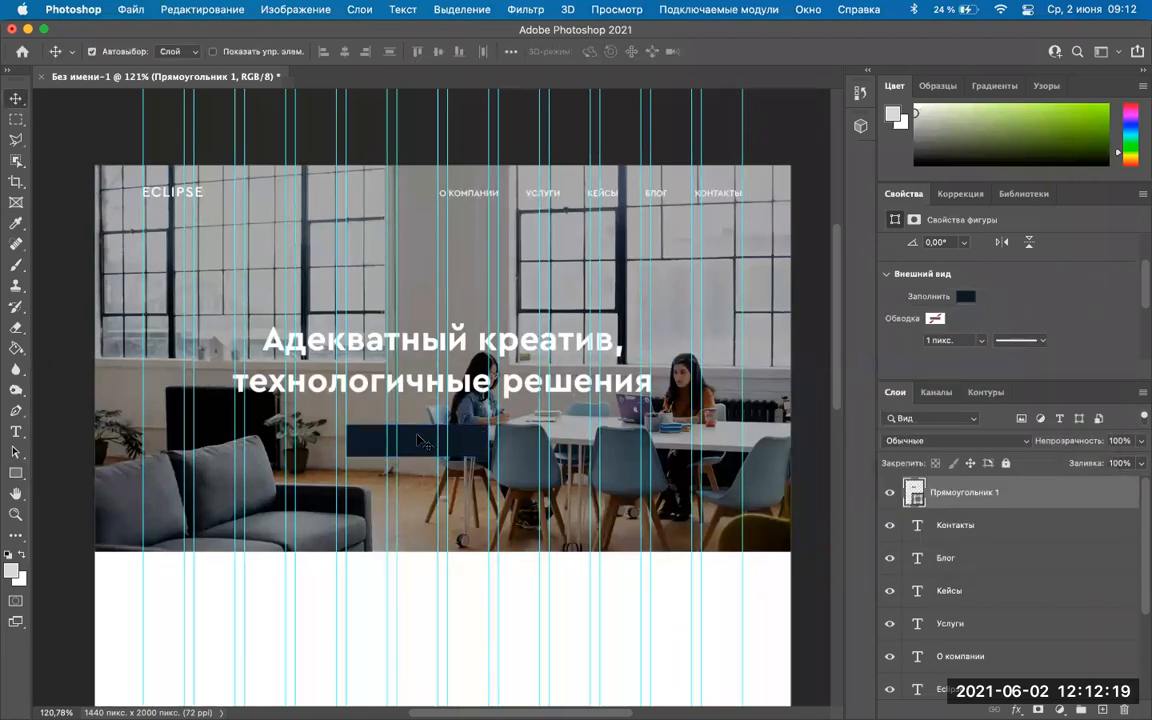
click(966, 297)
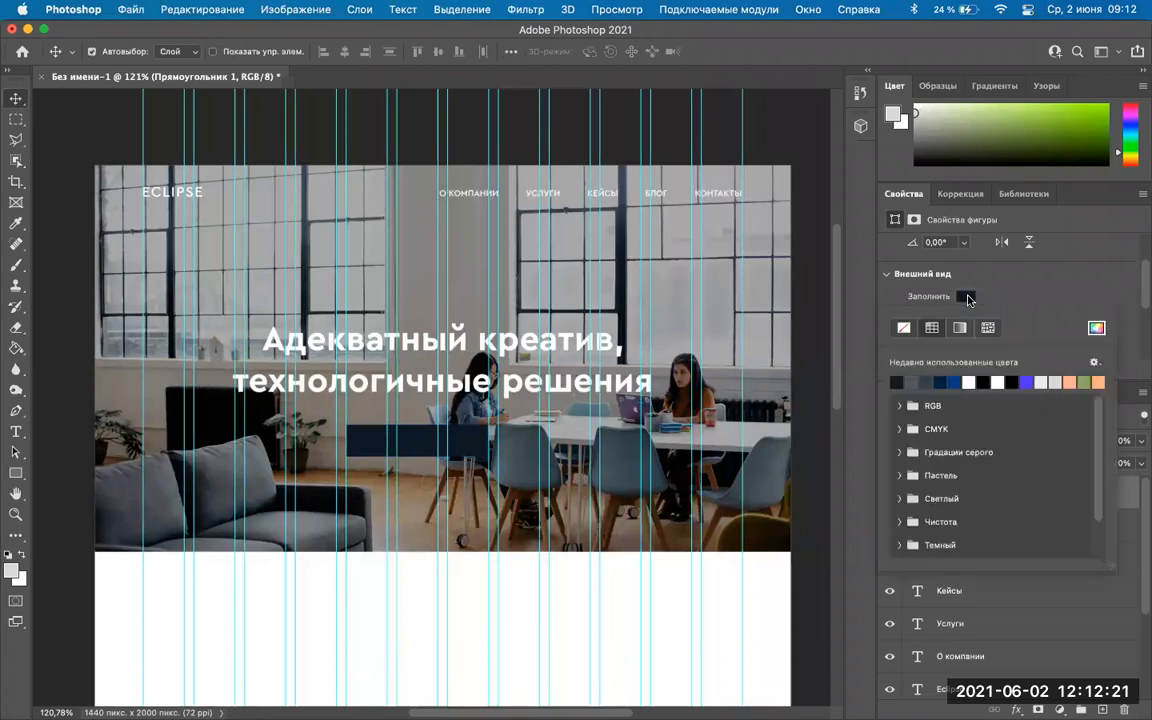
click(968, 299)
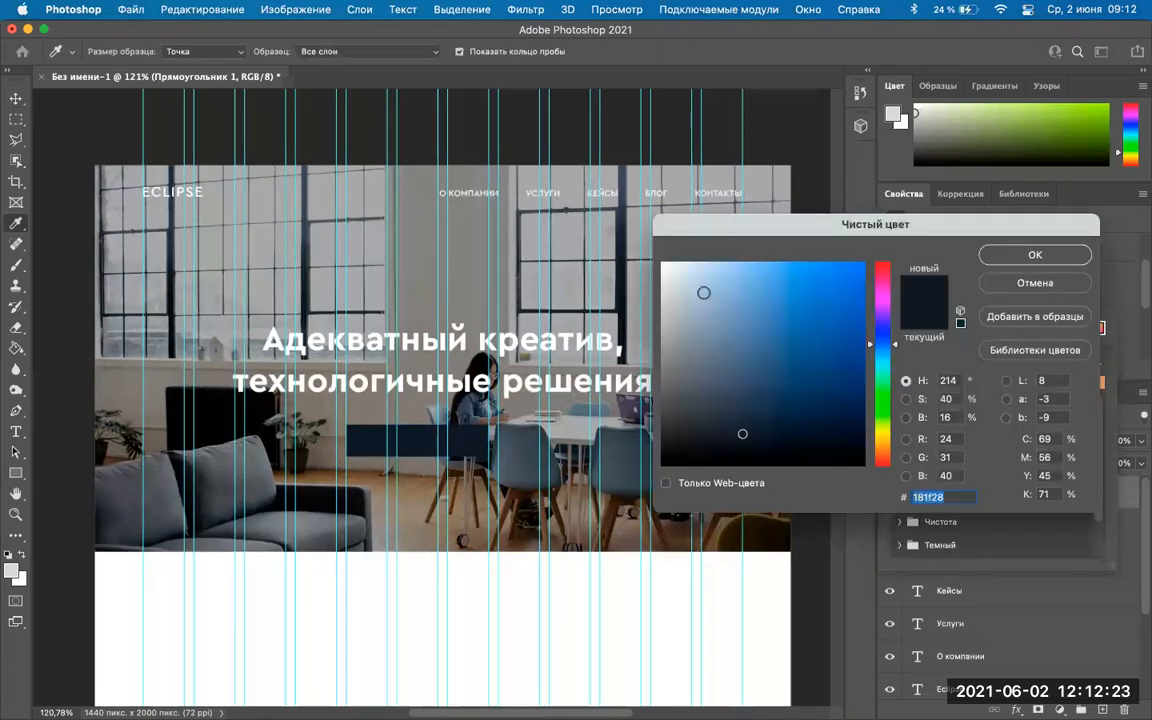
click(704, 293)
click(1019, 252)
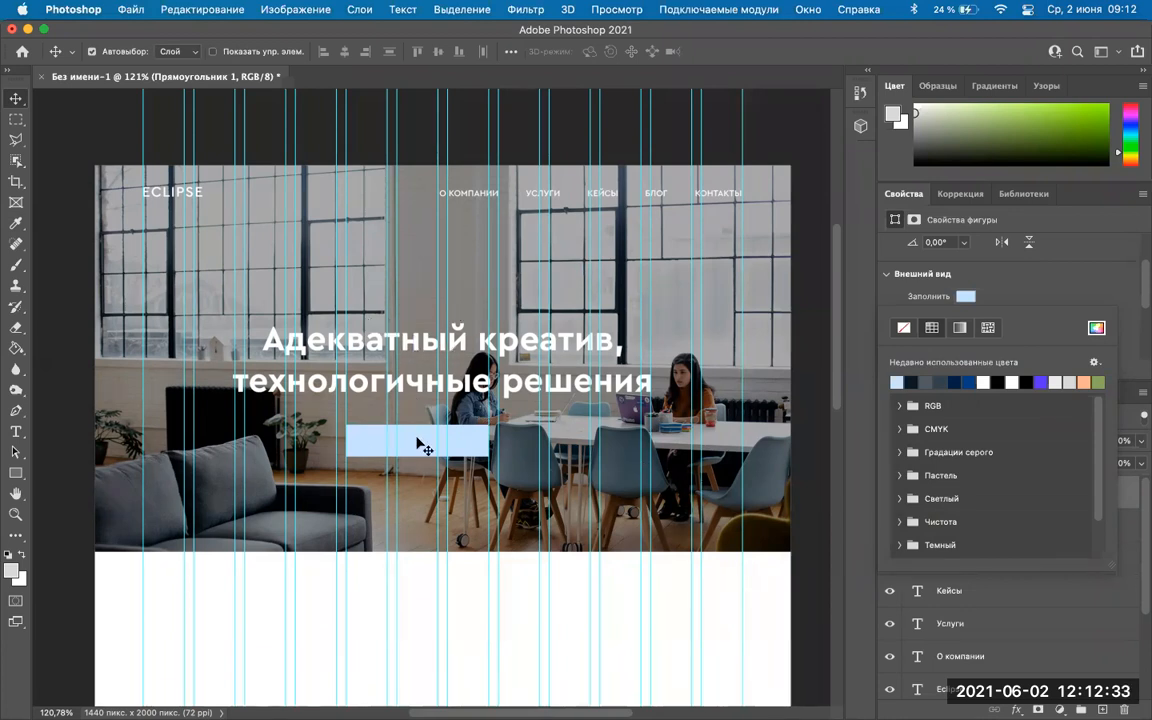
click(975, 298)
click(965, 298)
click(1097, 327)
drag(699, 274, 753, 262)
click(1018, 251)
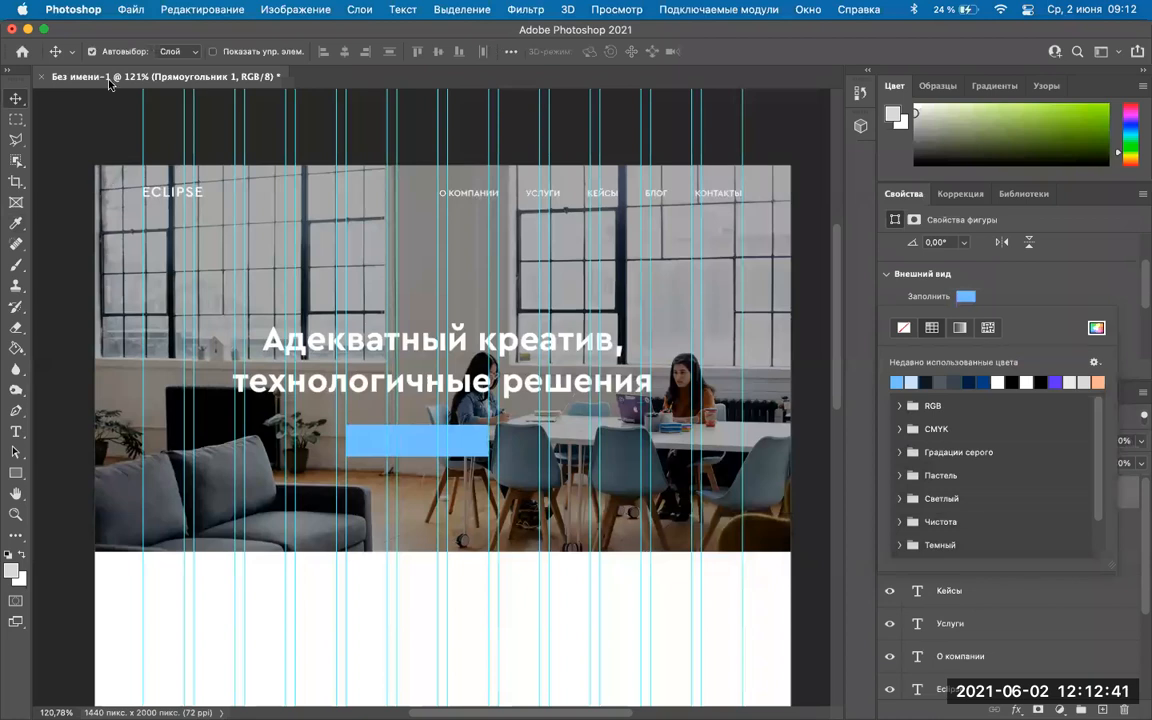
click(413, 444)
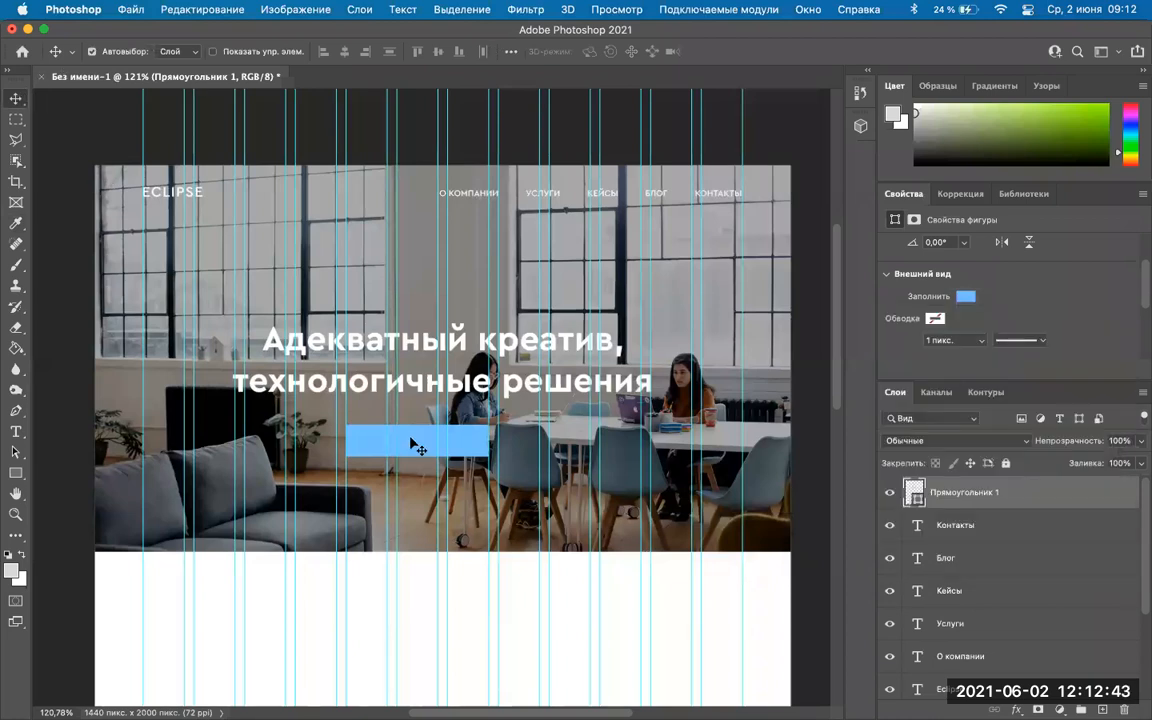
Nudge the rectangle slightly down and switch its fill to a gradient.
key(shift+Down)
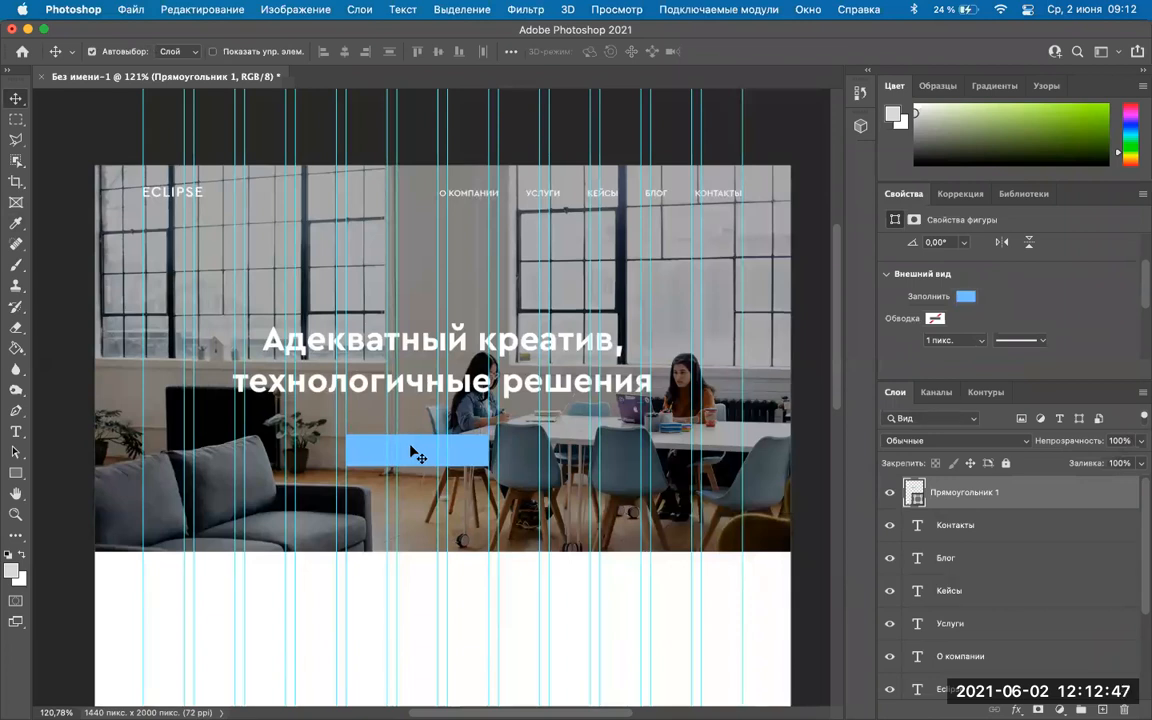
click(966, 297)
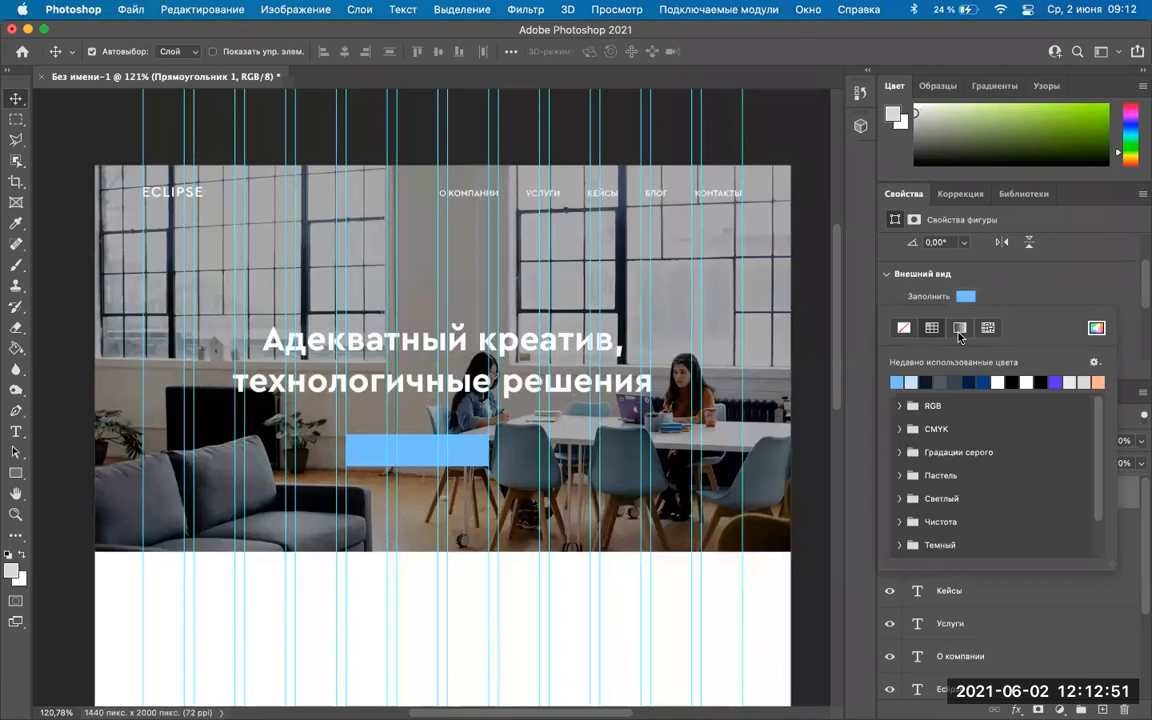
click(959, 329)
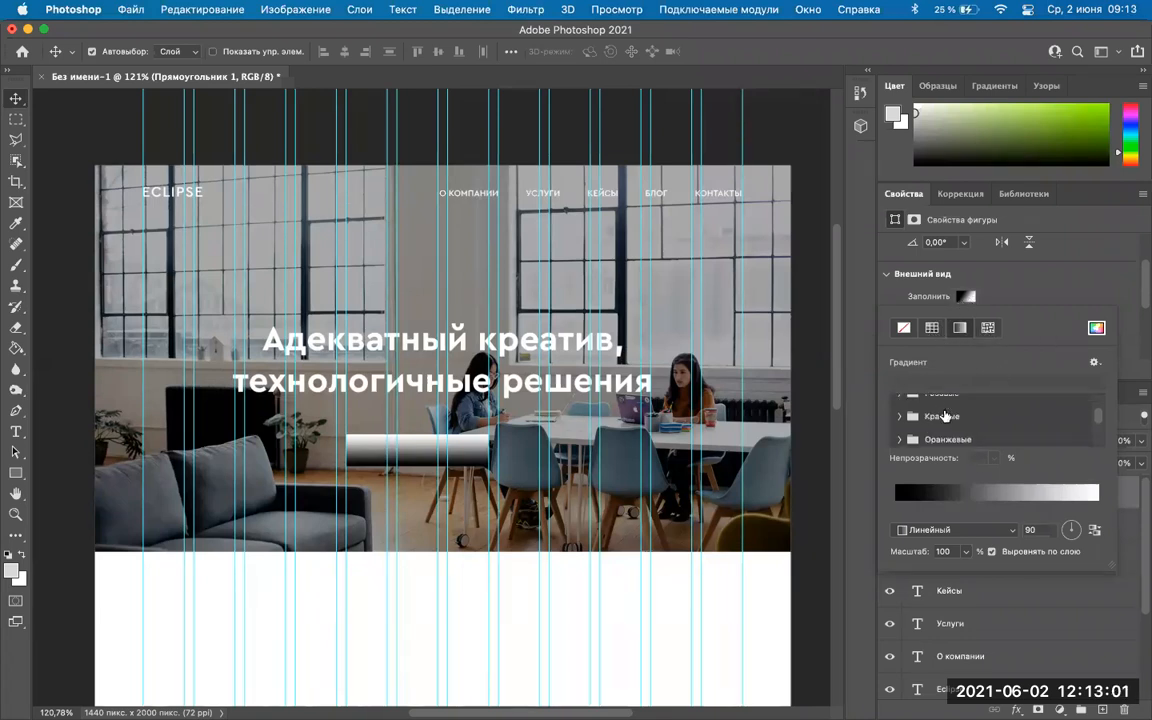
Pick a blue preset from the Синие folder in the gradient editor.
click(1095, 363)
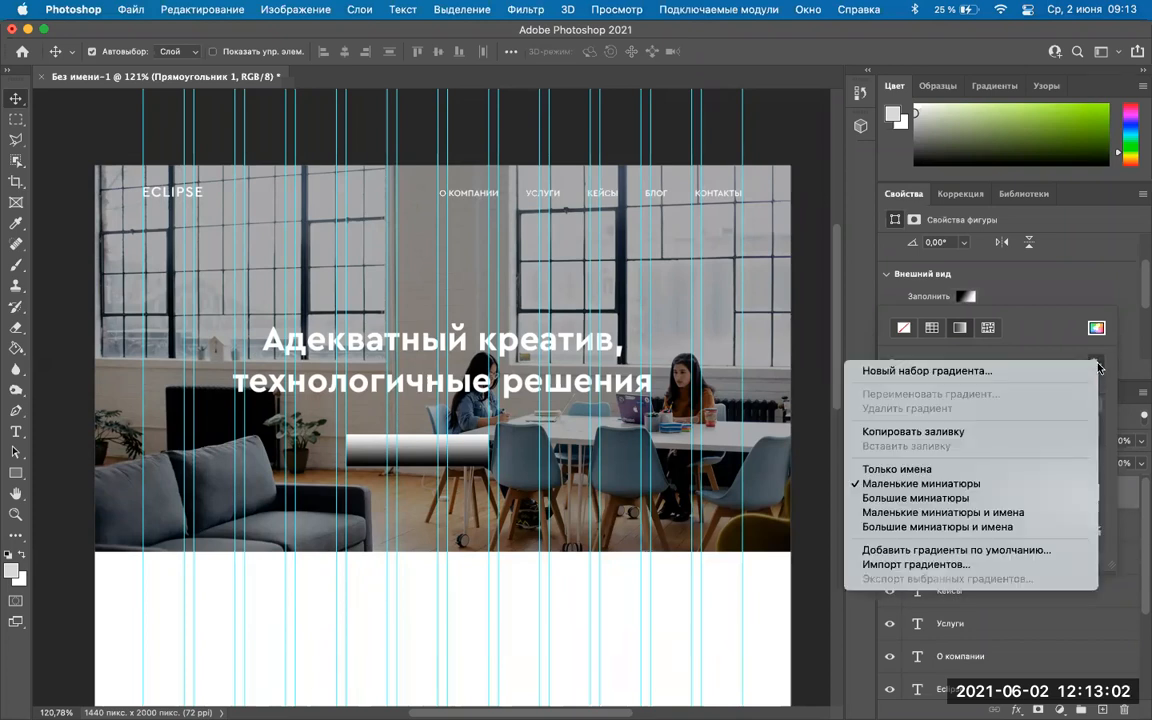
click(979, 372)
click(997, 492)
drag(524, 172, 791, 222)
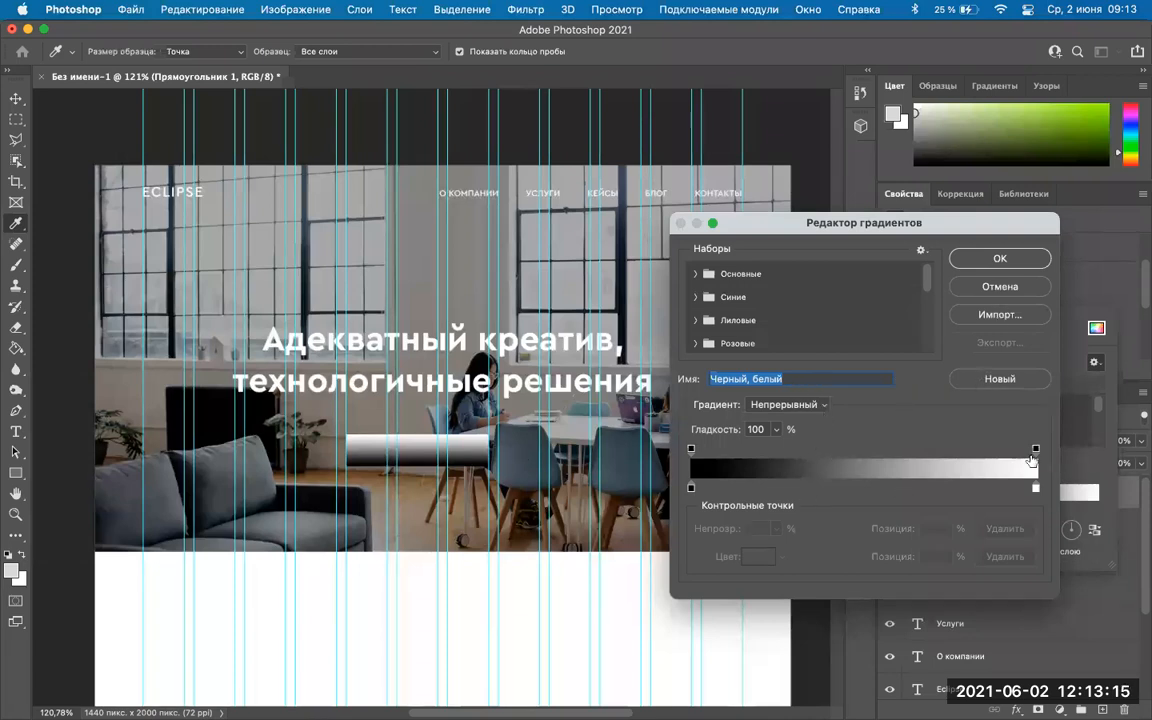
click(692, 272)
click(695, 322)
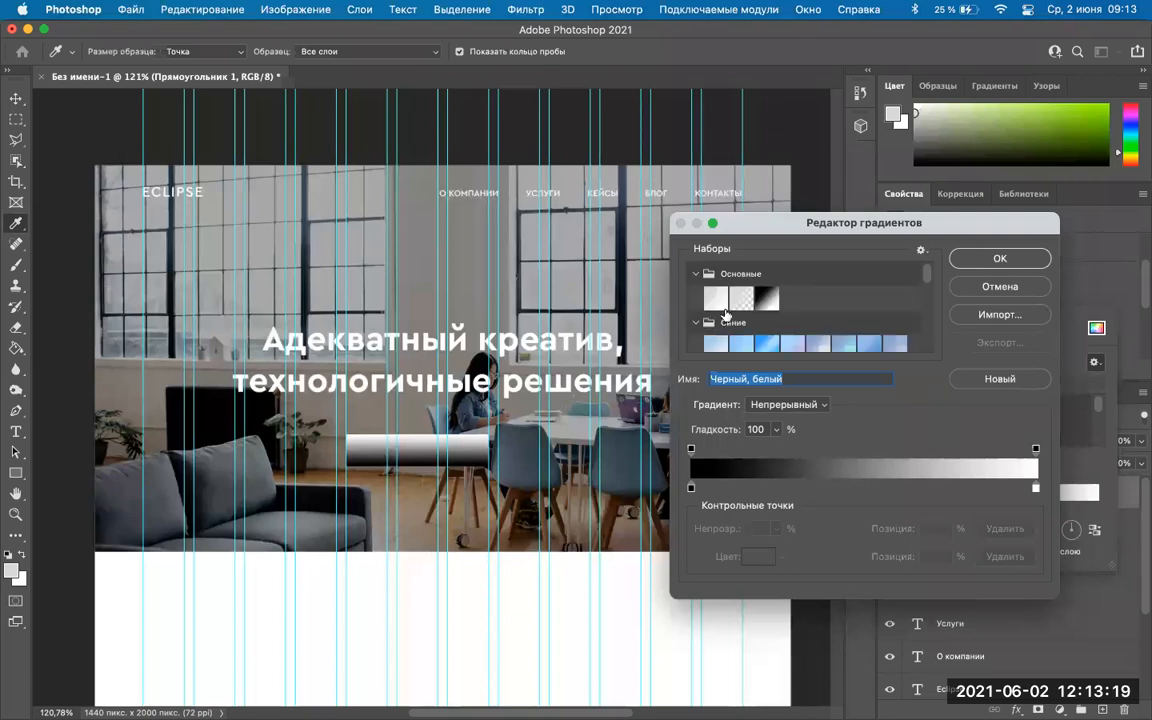
scroll(793, 302, down, 2)
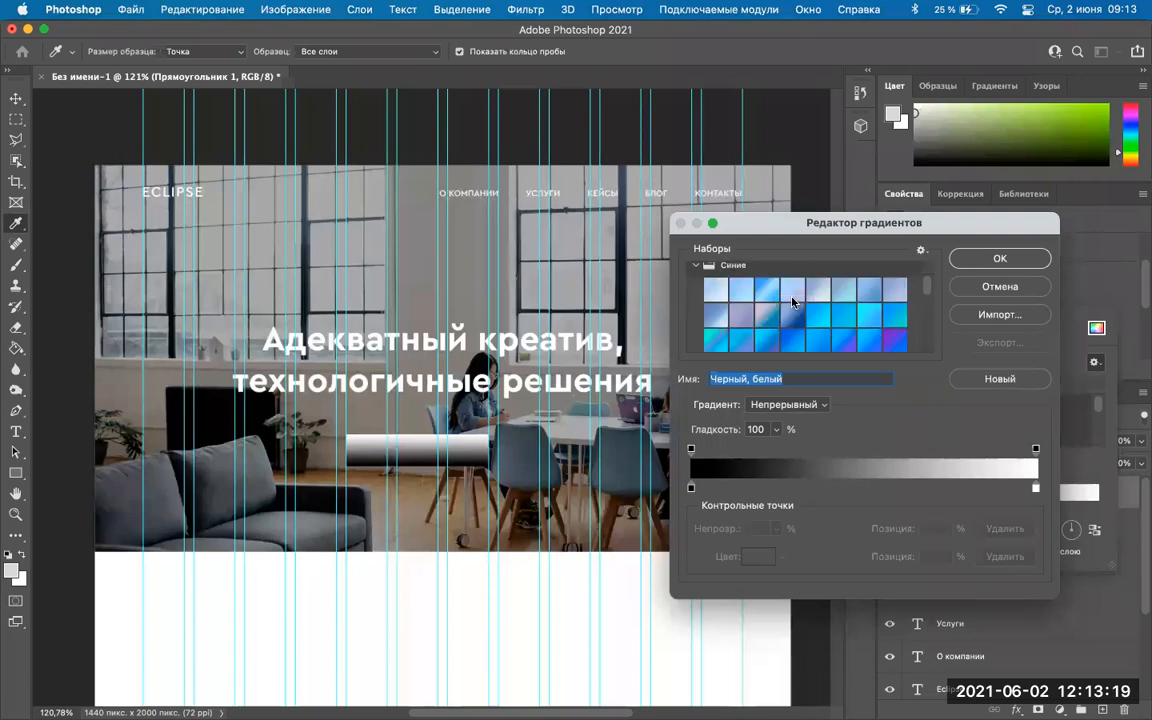
click(844, 290)
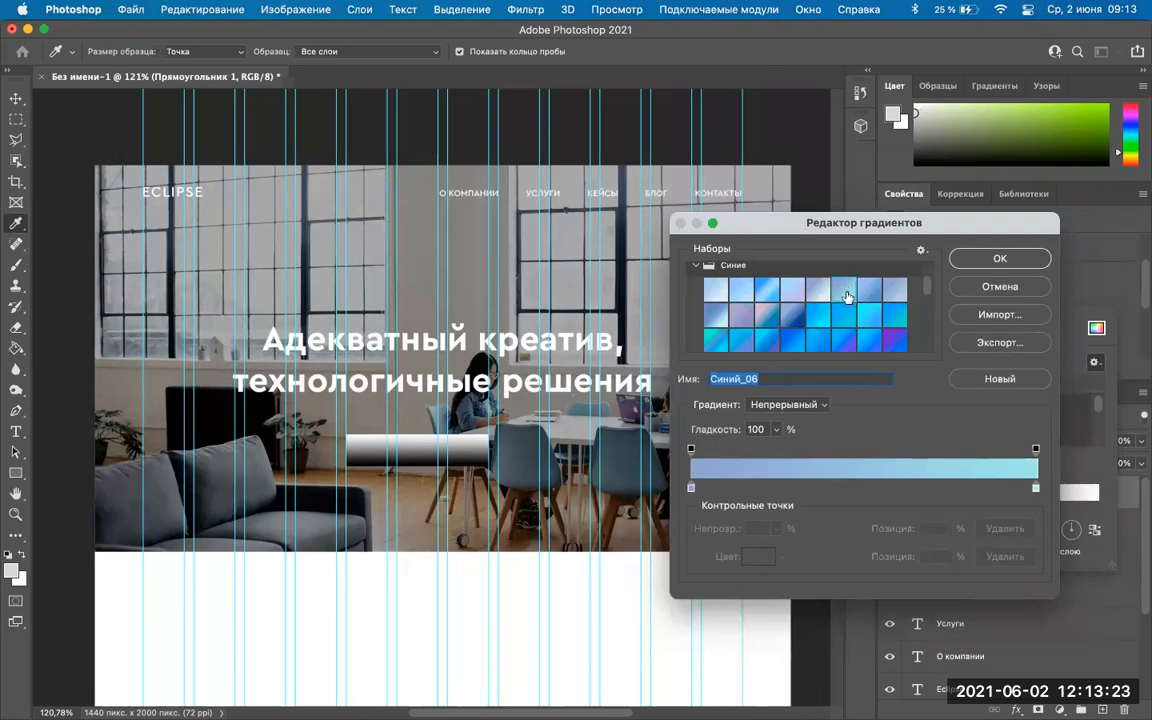
click(1000, 259)
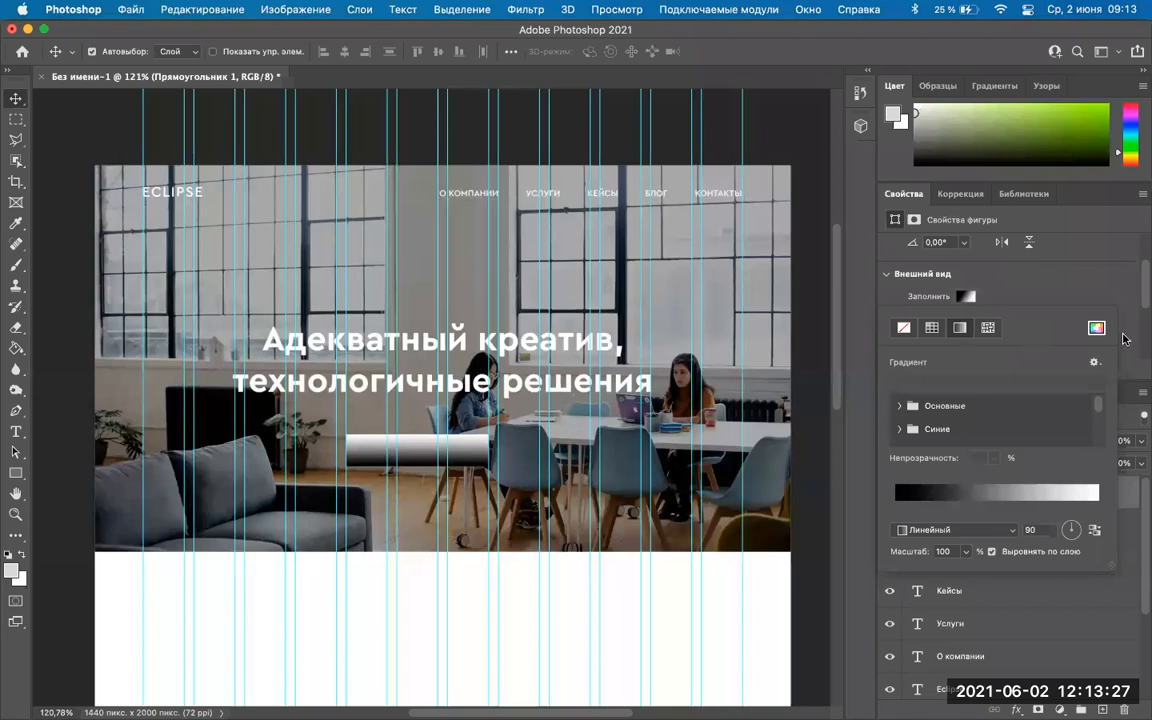
Apply a cyan-blue preset from the blue gradient group as the rectangle's fill.
scroll(990, 412, down, 1)
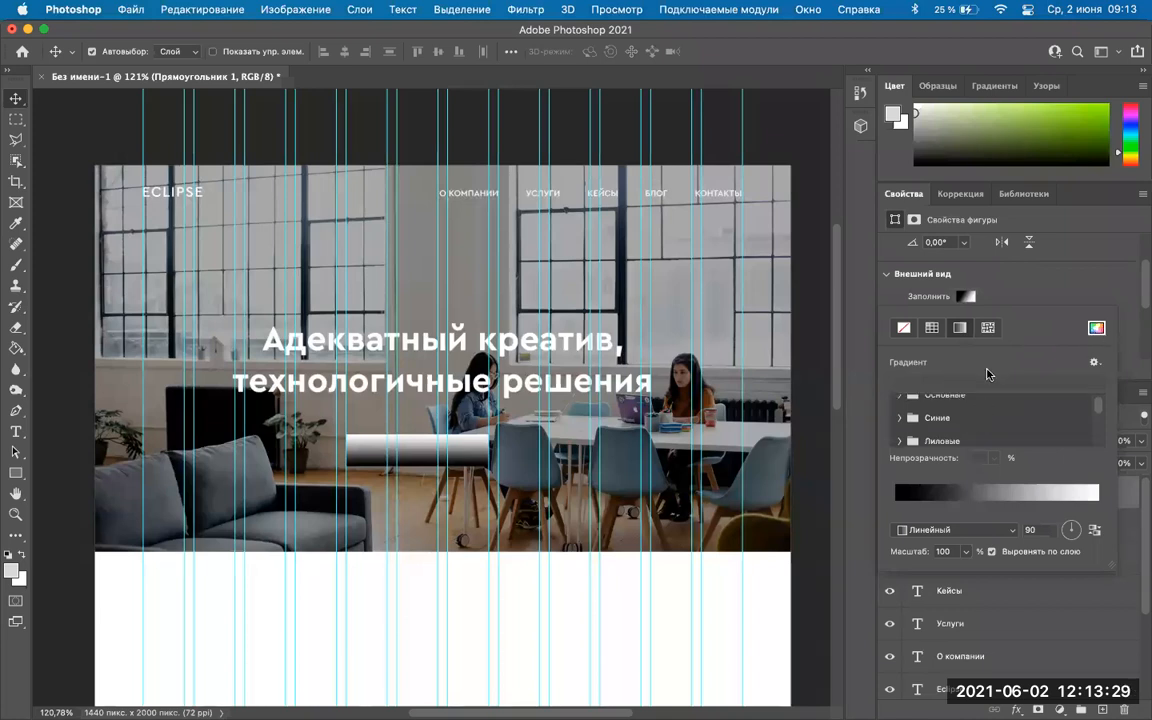
click(903, 419)
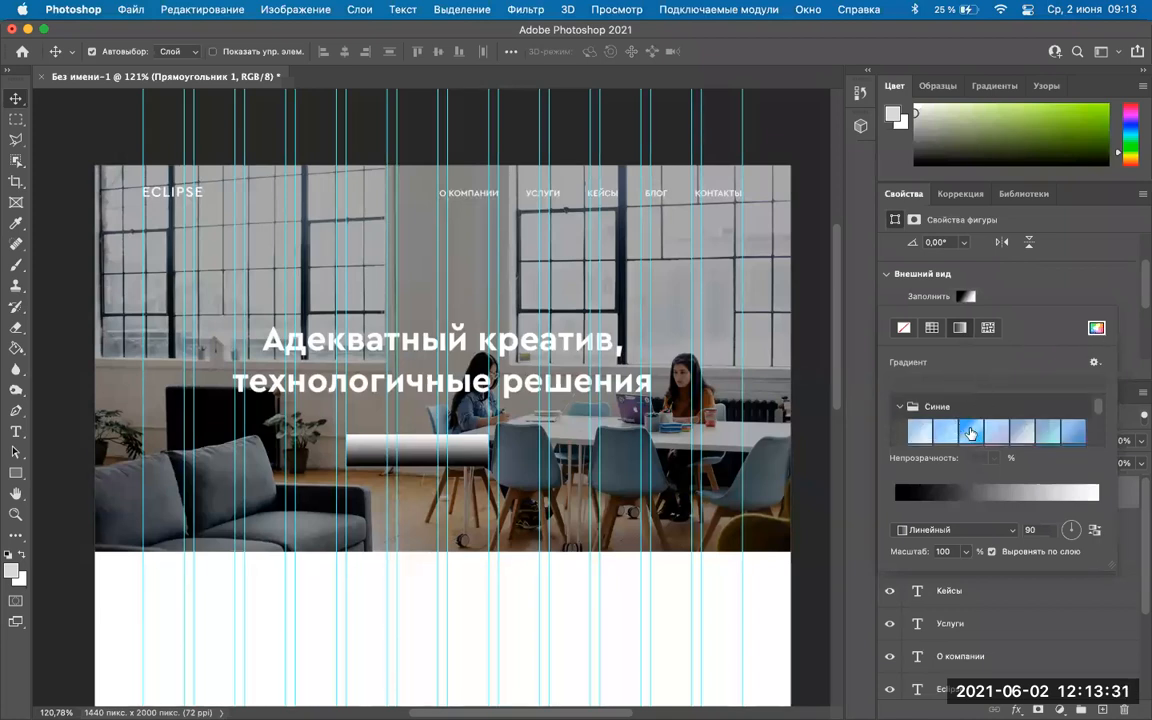
click(942, 431)
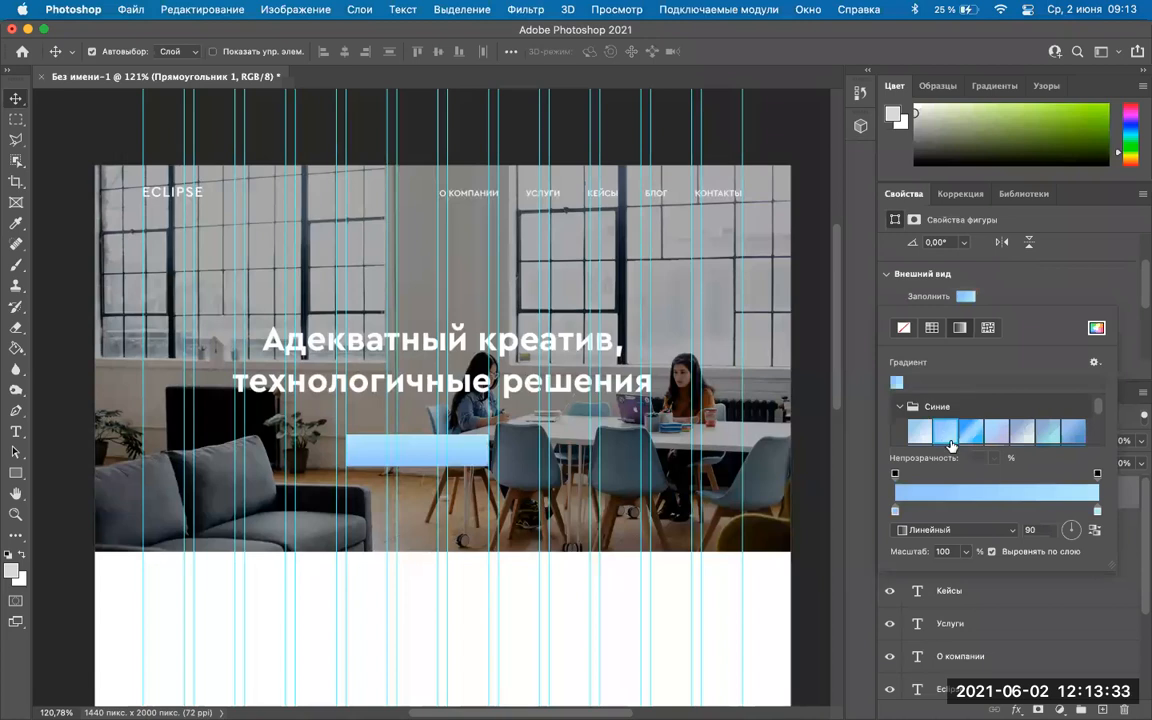
scroll(951, 440, down, 1)
click(948, 432)
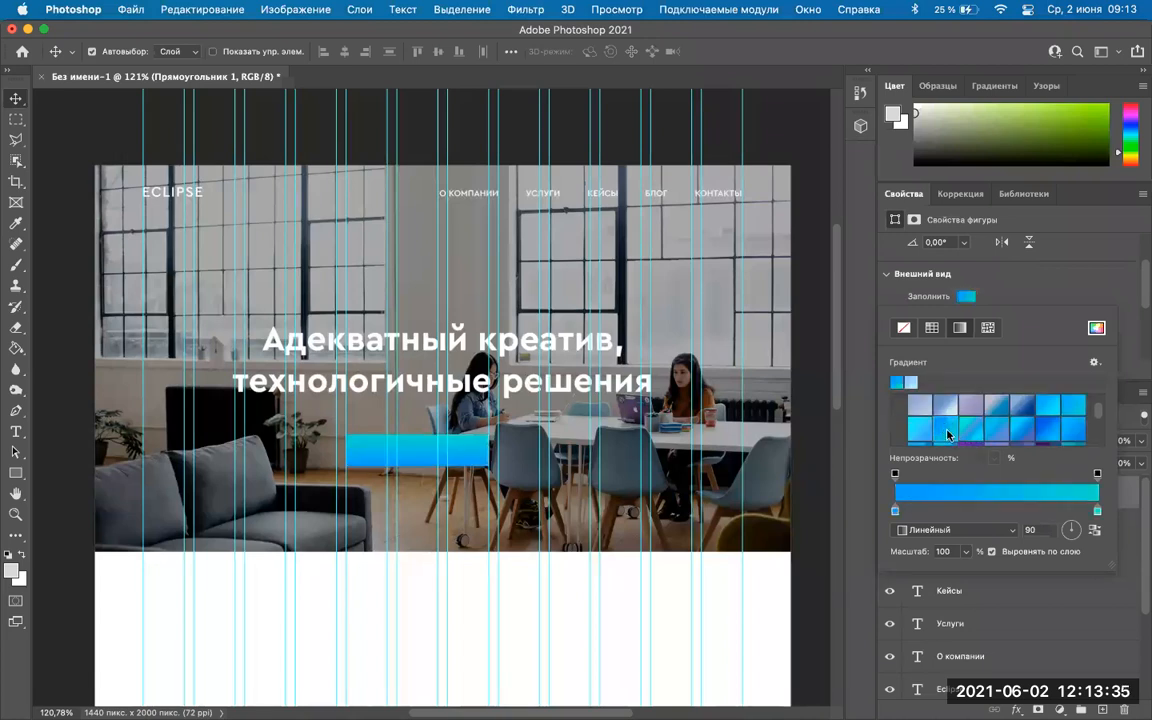
scroll(983, 431, up, 1)
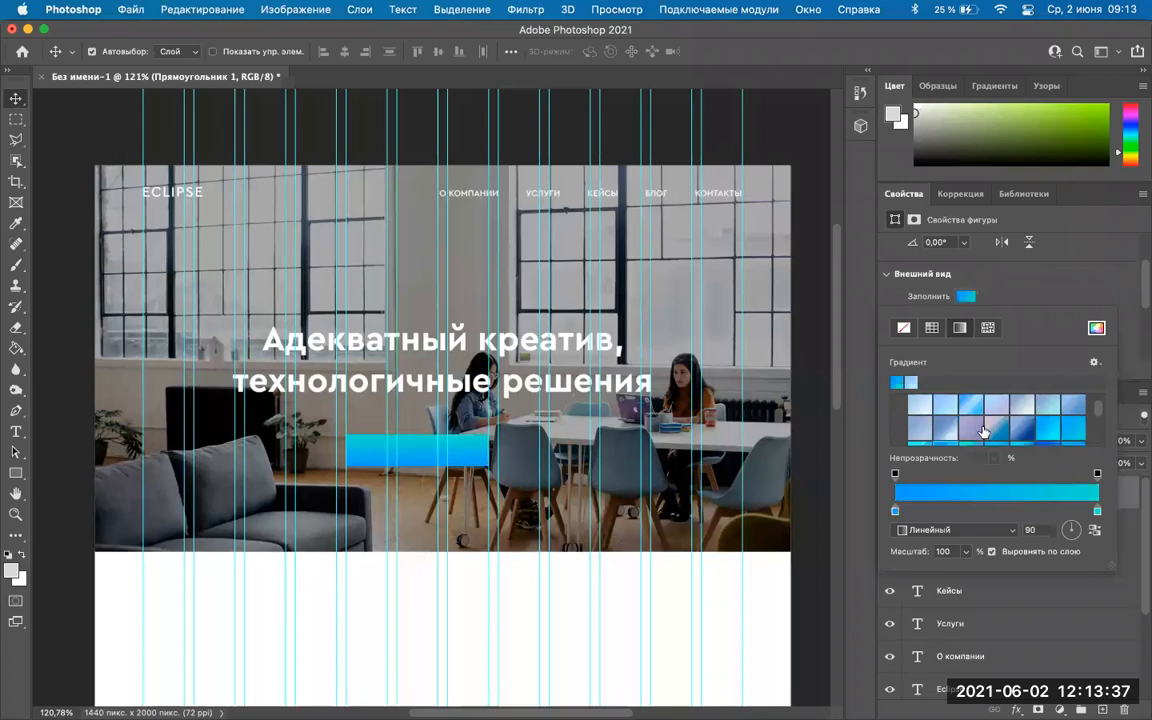
click(1055, 283)
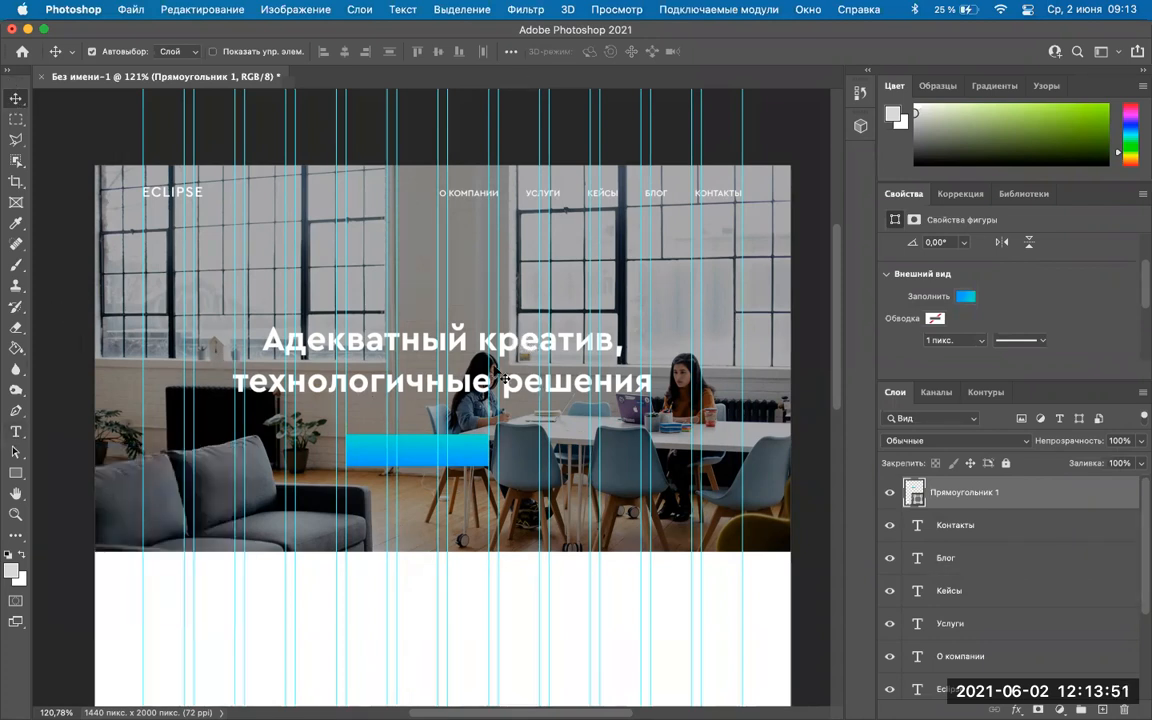
Copy the О компании text onto the button and stack its layer above Прямоугольник 1.
click(465, 197)
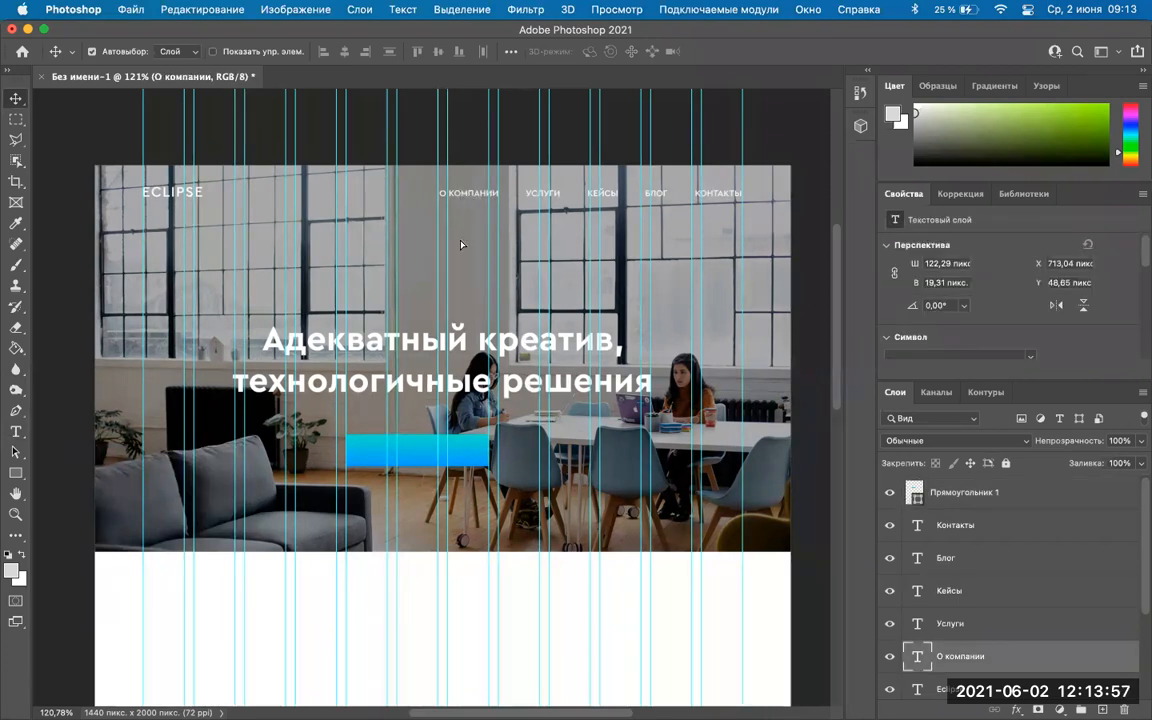
key(alt)
drag(417, 455, 420, 455)
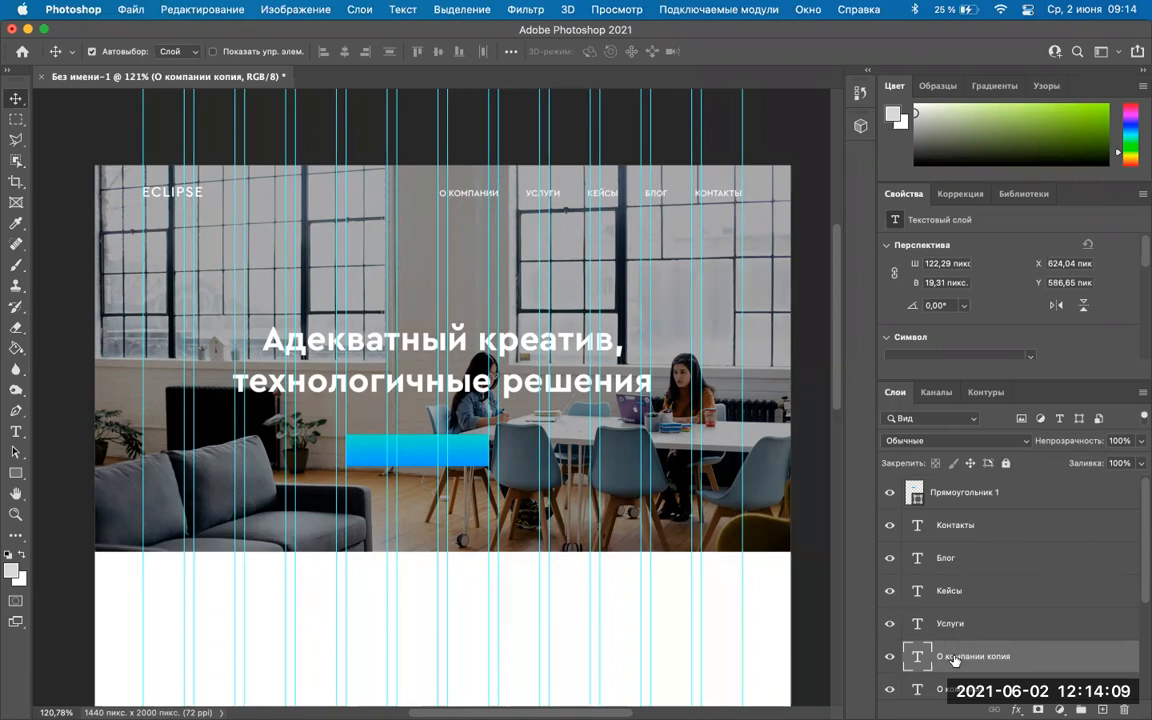
drag(1000, 660, 1000, 492)
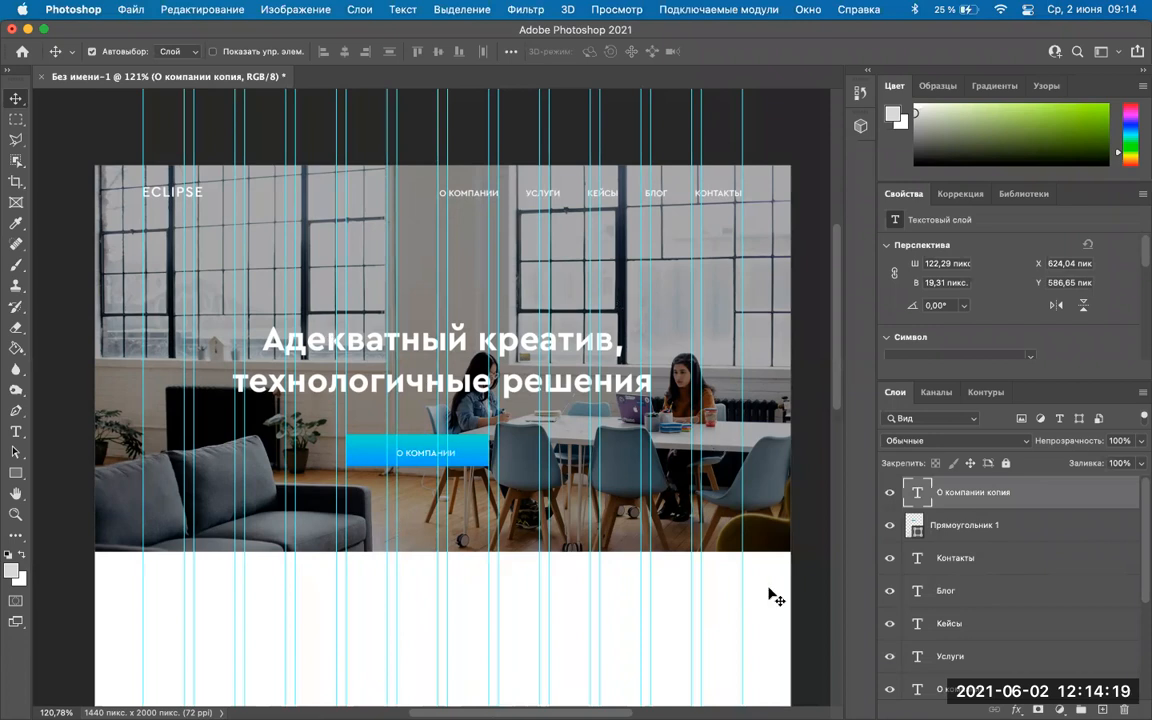
Retype the button text as 'сотрудничать' and place it at X 667,13, Y 605,65 px.
double_click(420, 454)
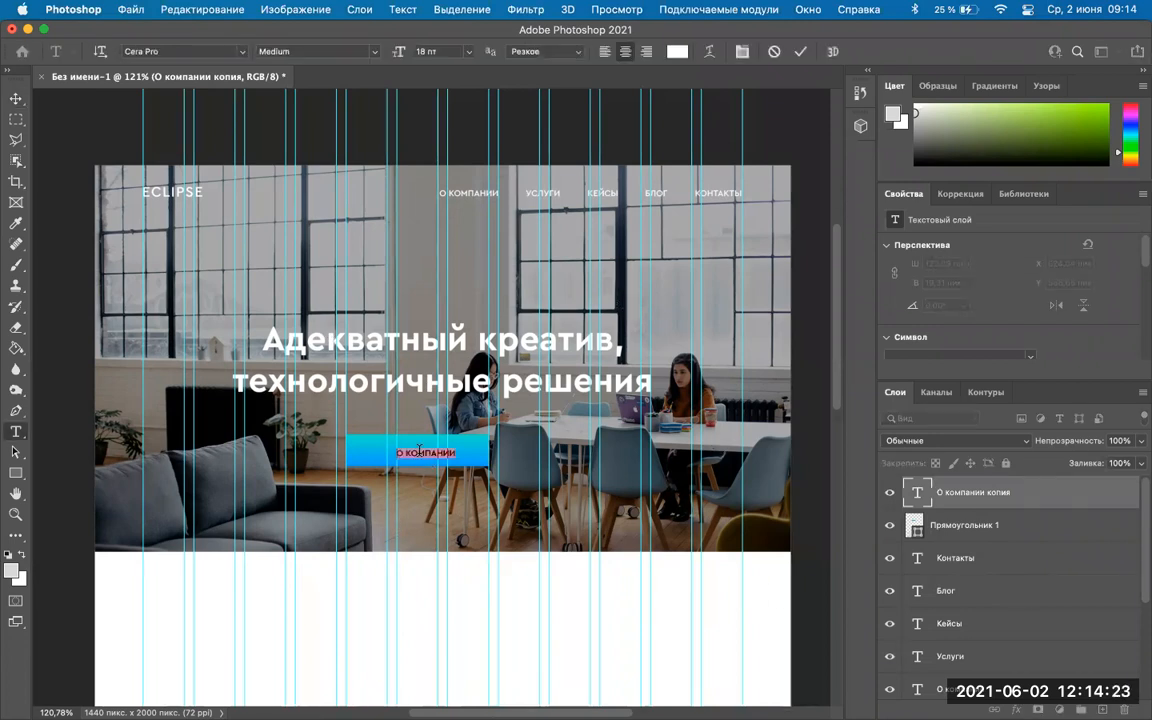
key(BackSpace)
text(сотрудникичать)
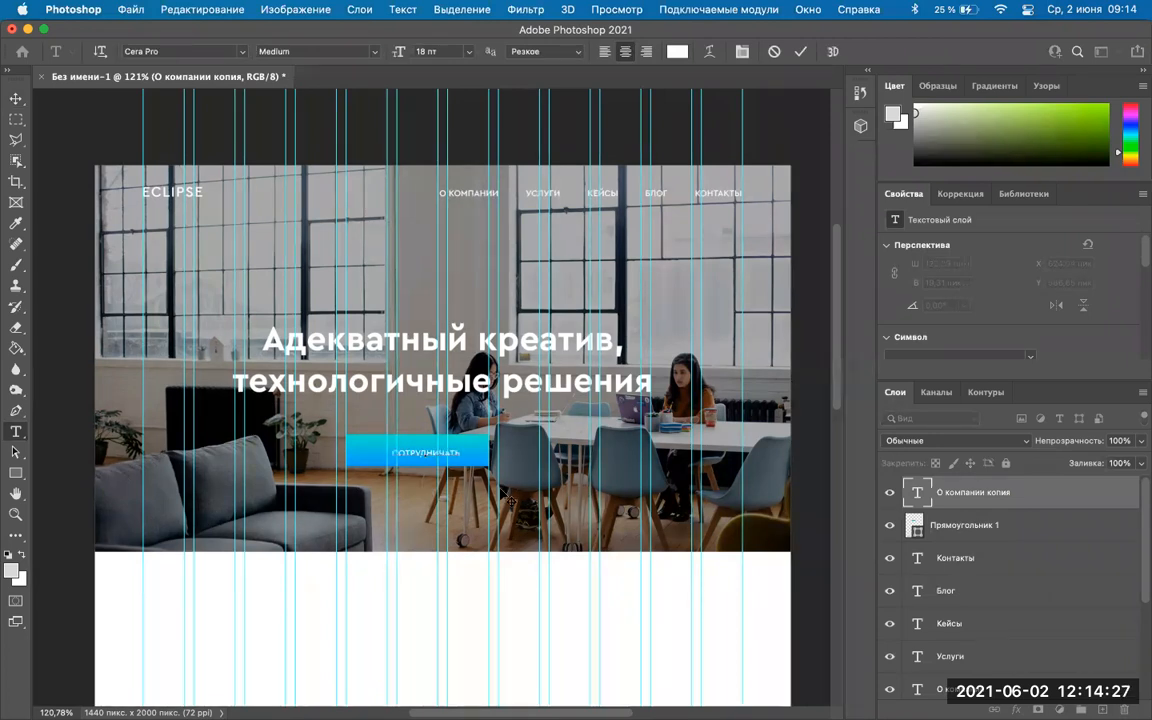
click(15, 98)
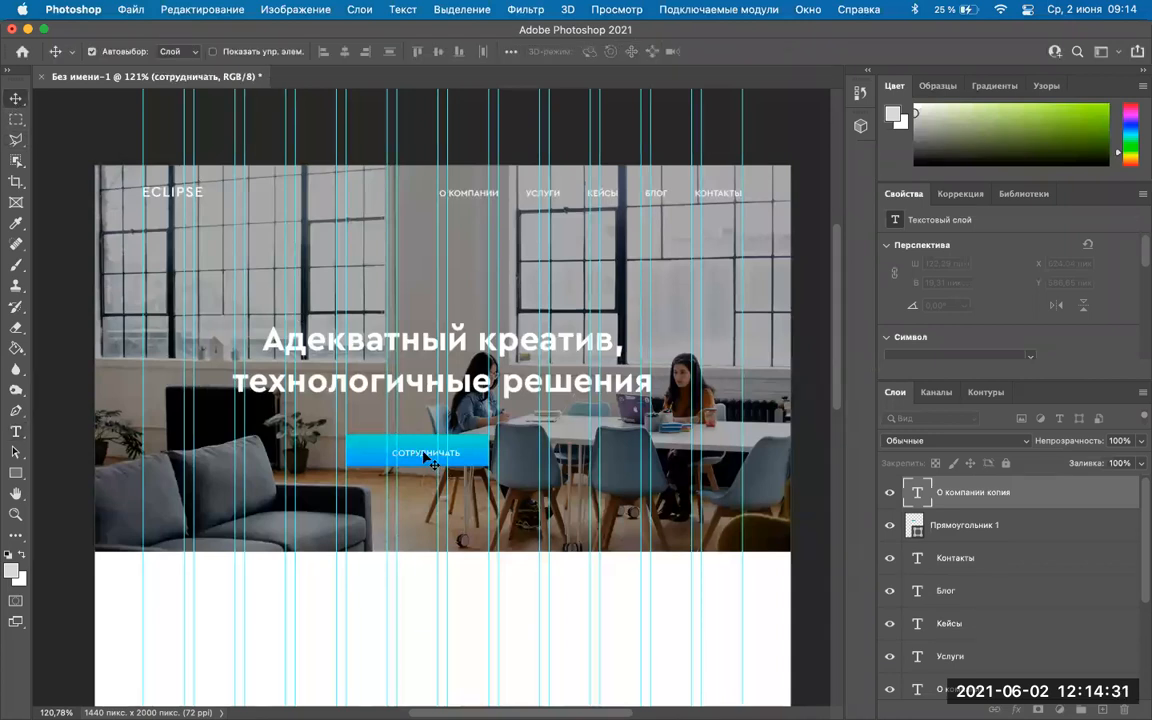
drag(424, 455, 421, 460)
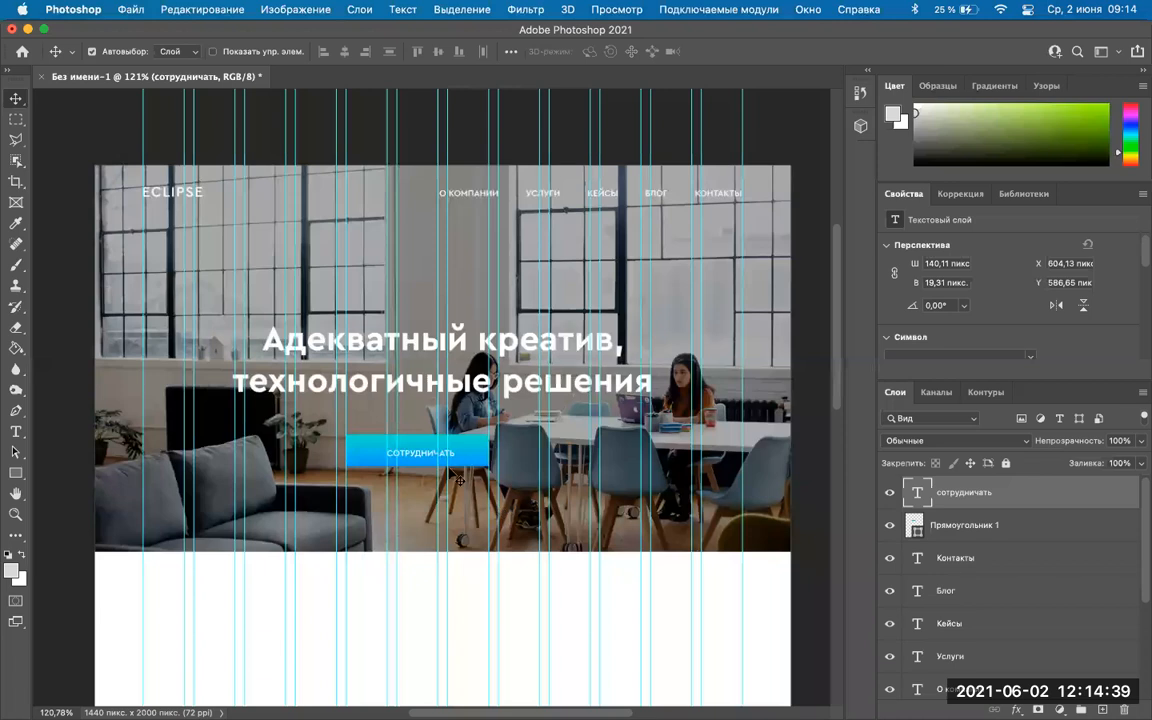
drag(416, 456, 444, 468)
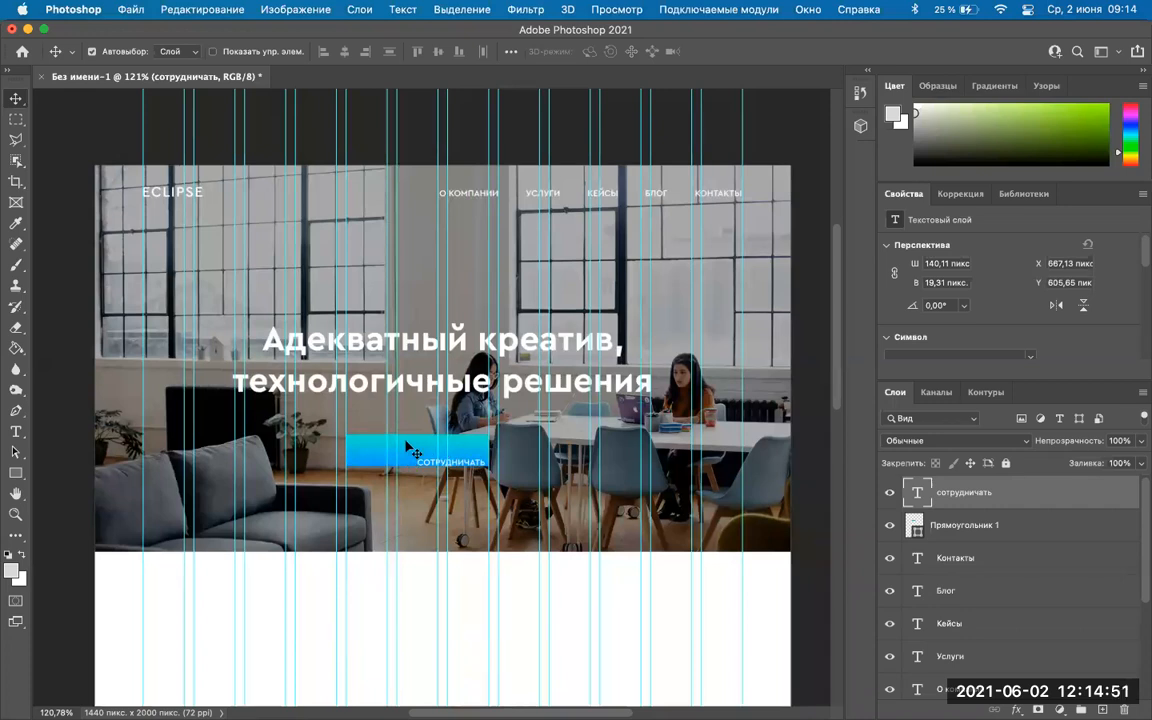
Align the СОТРУДНИЧАТЬ text's horizontal and vertical centres with Прямоугольник 1.
shift+click(1000, 525)
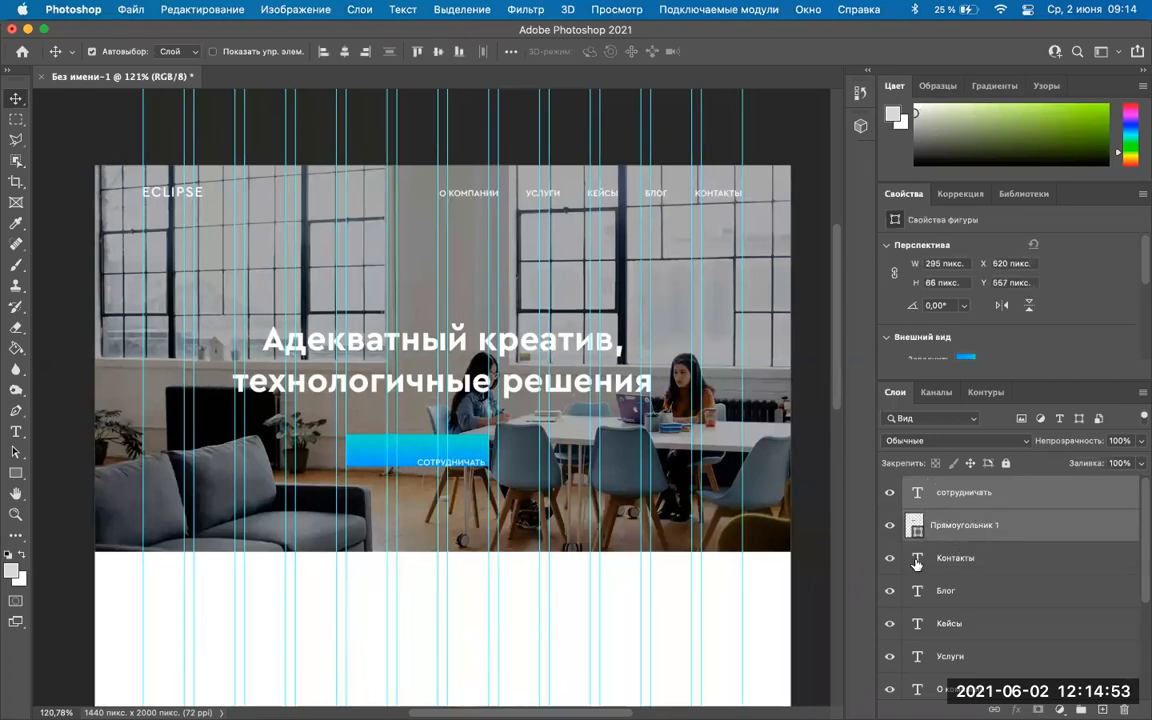
click(342, 59)
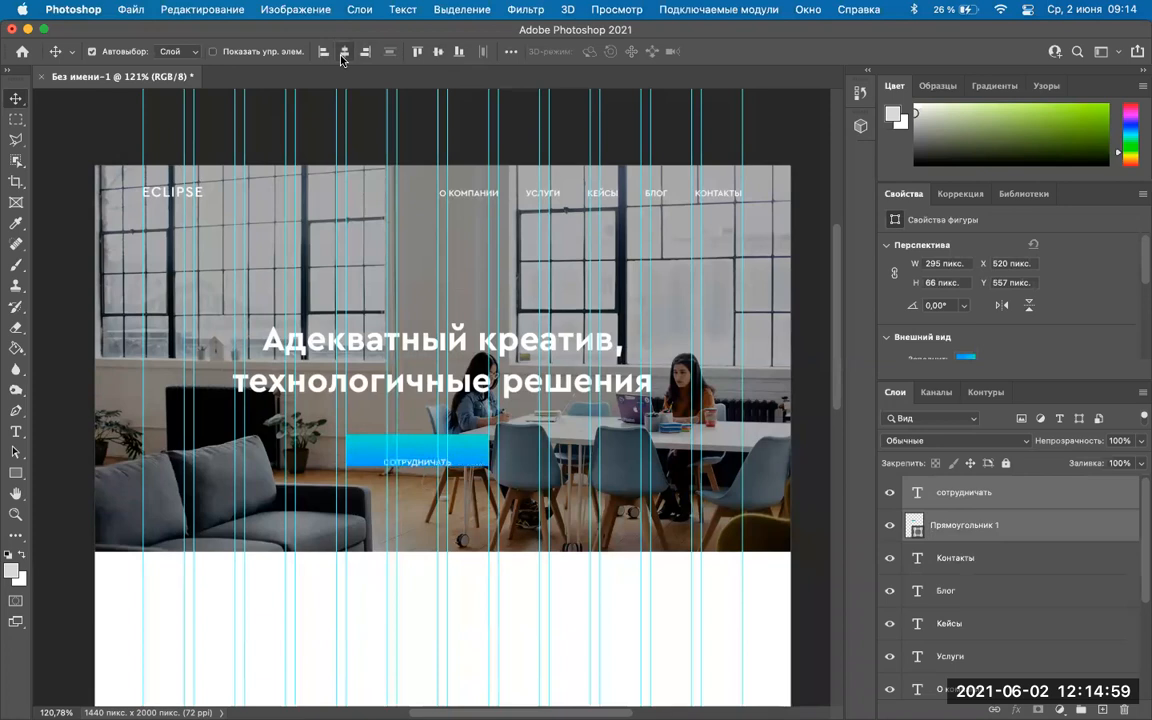
click(438, 51)
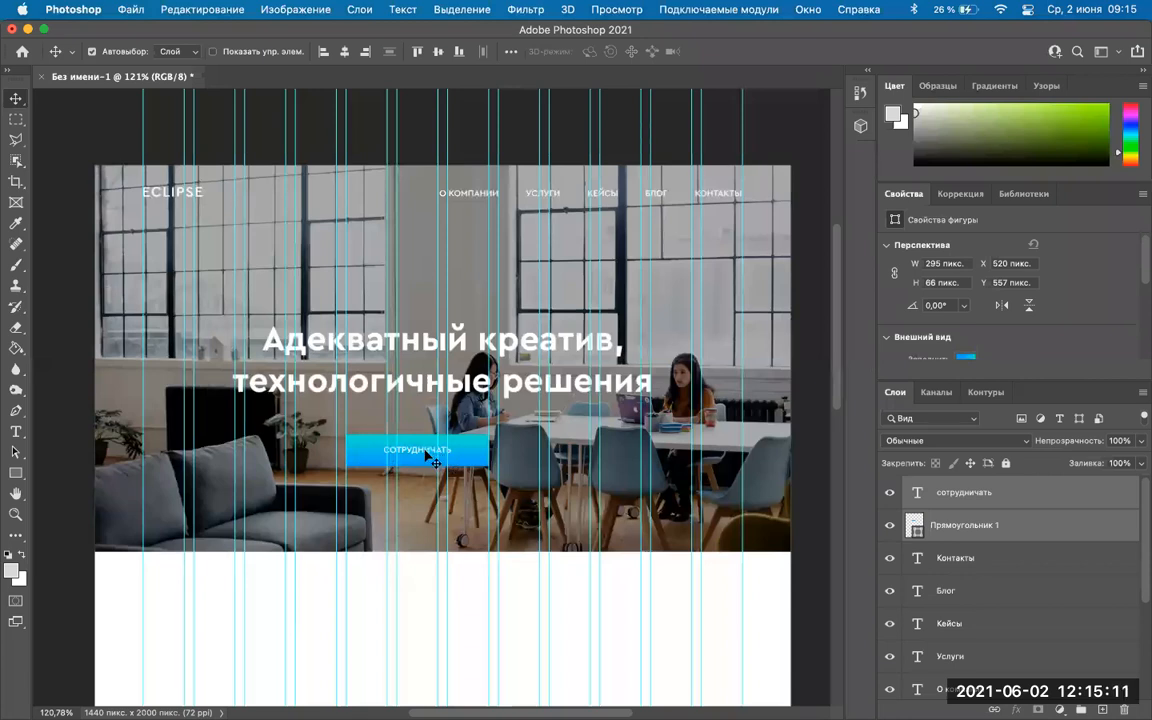
click(1000, 527)
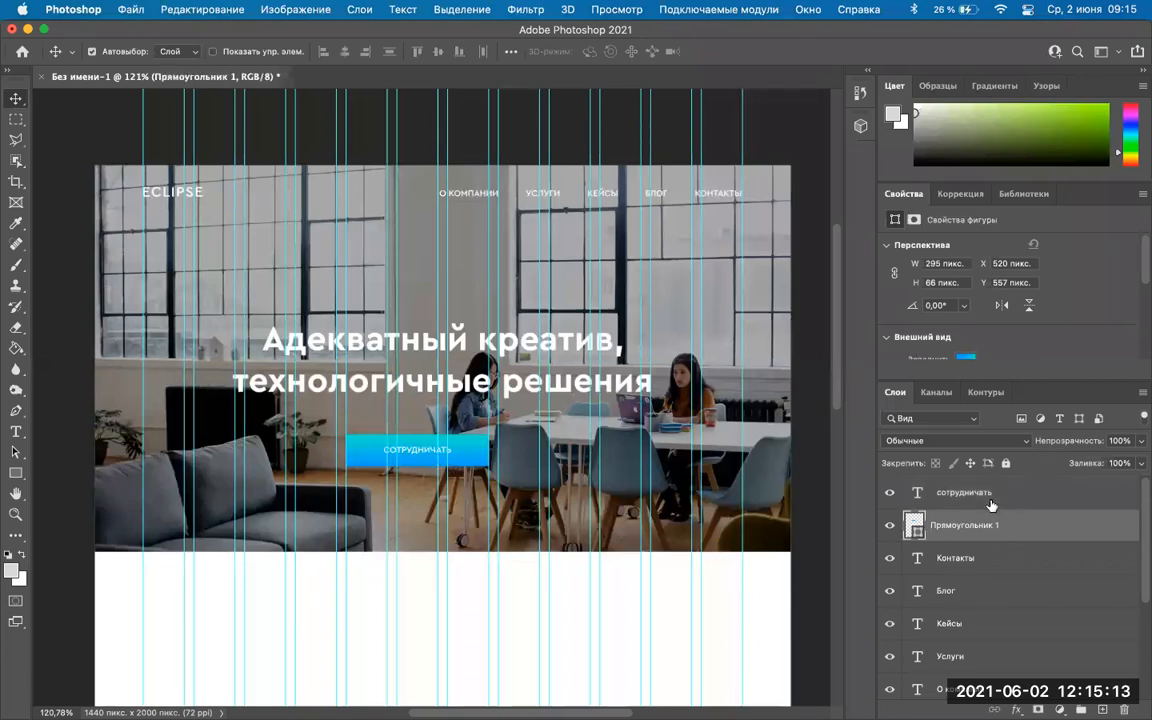
Switch the СОТРУДНИЧАТЬ button label's font style to Bold.
click(991, 494)
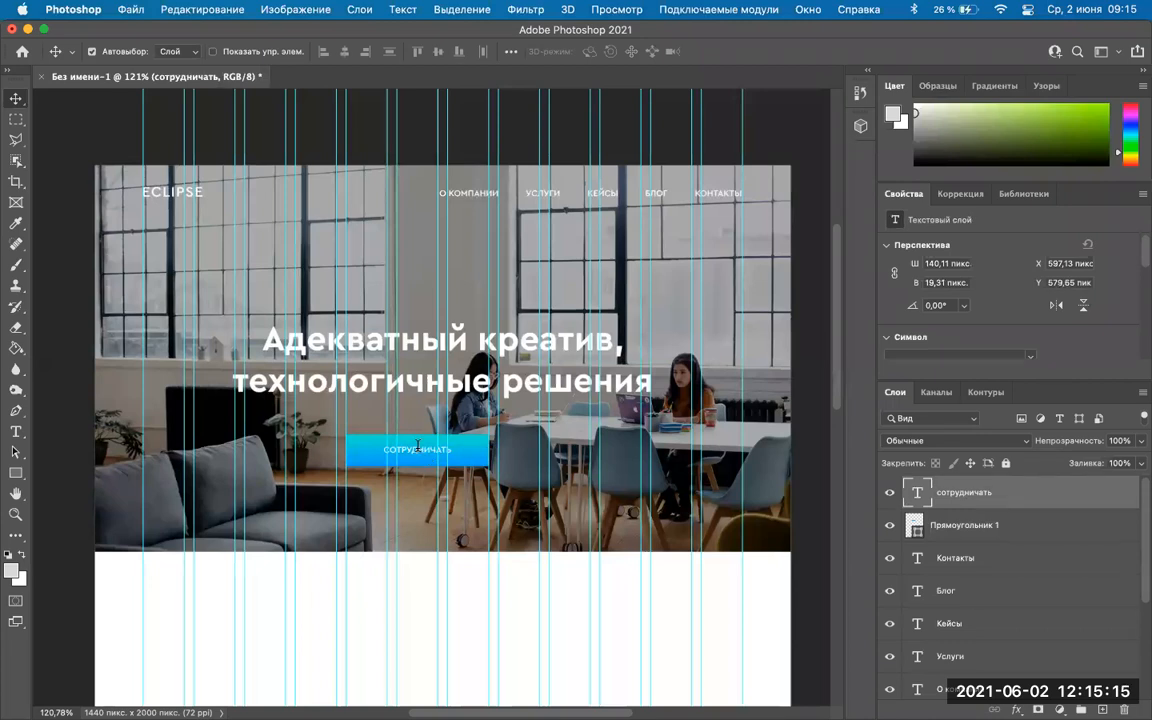
double_click(440, 450)
click(338, 51)
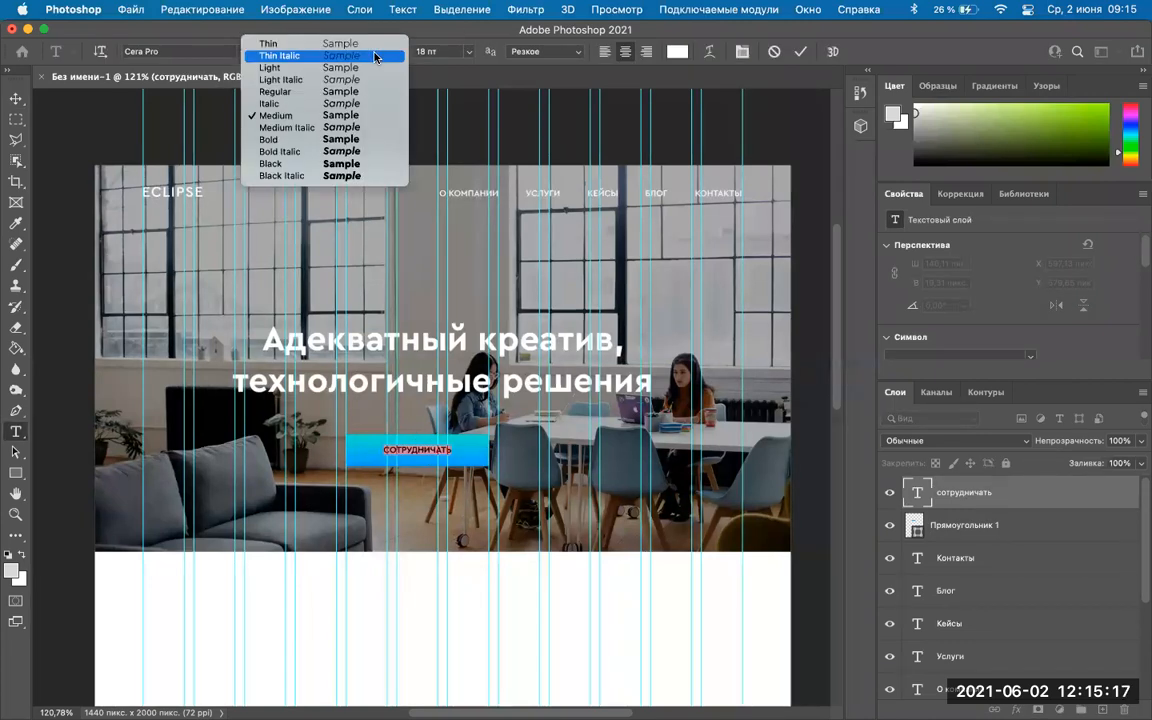
click(288, 146)
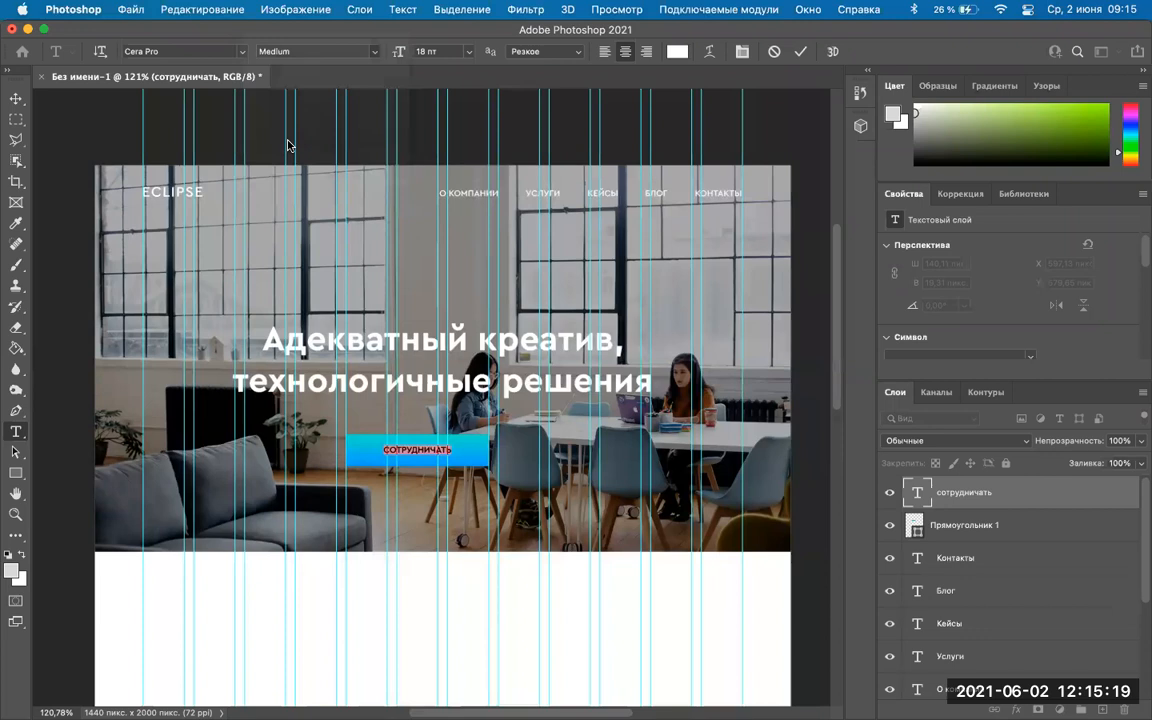
Set the label size to 20 pt, commit it, and nudge it about 2 px lower.
click(468, 52)
click(432, 52)
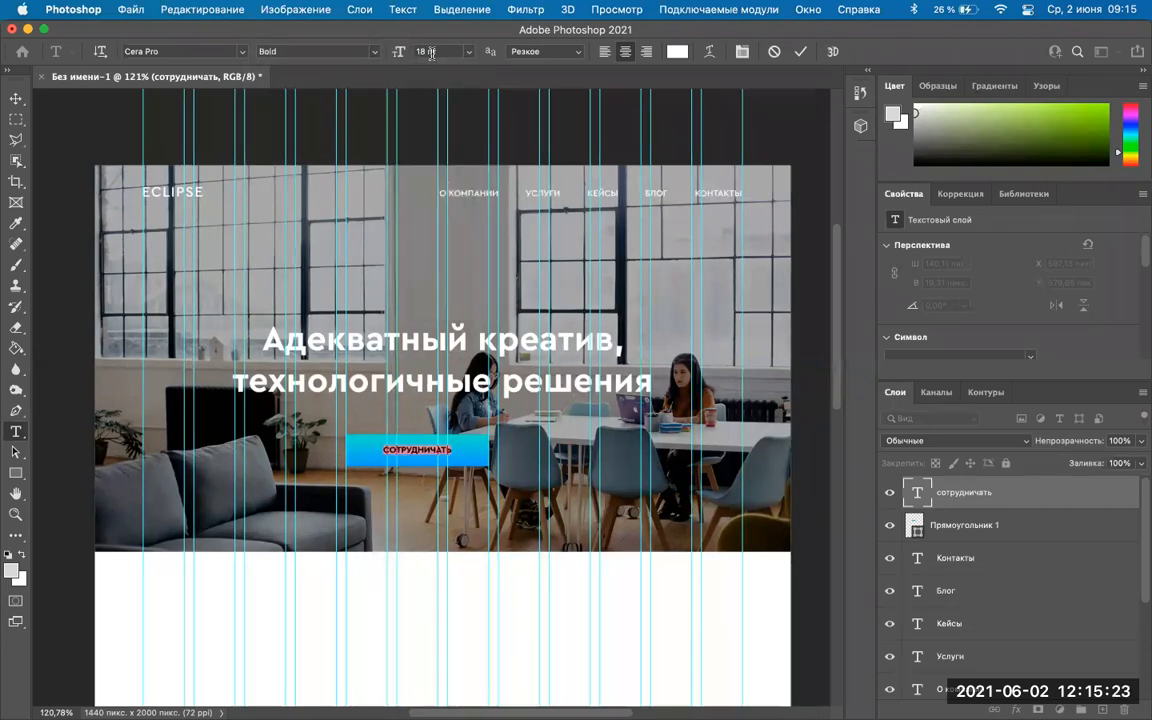
click(432, 53)
text(20)
key(Return)
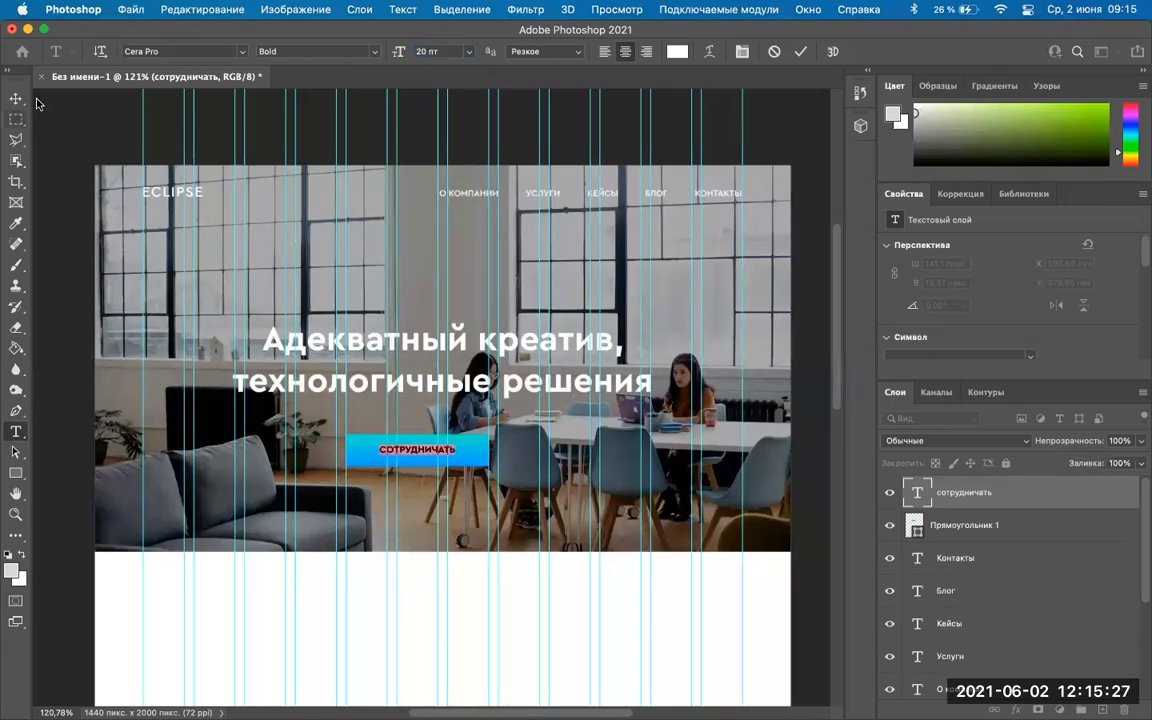
click(421, 52)
key(Return)
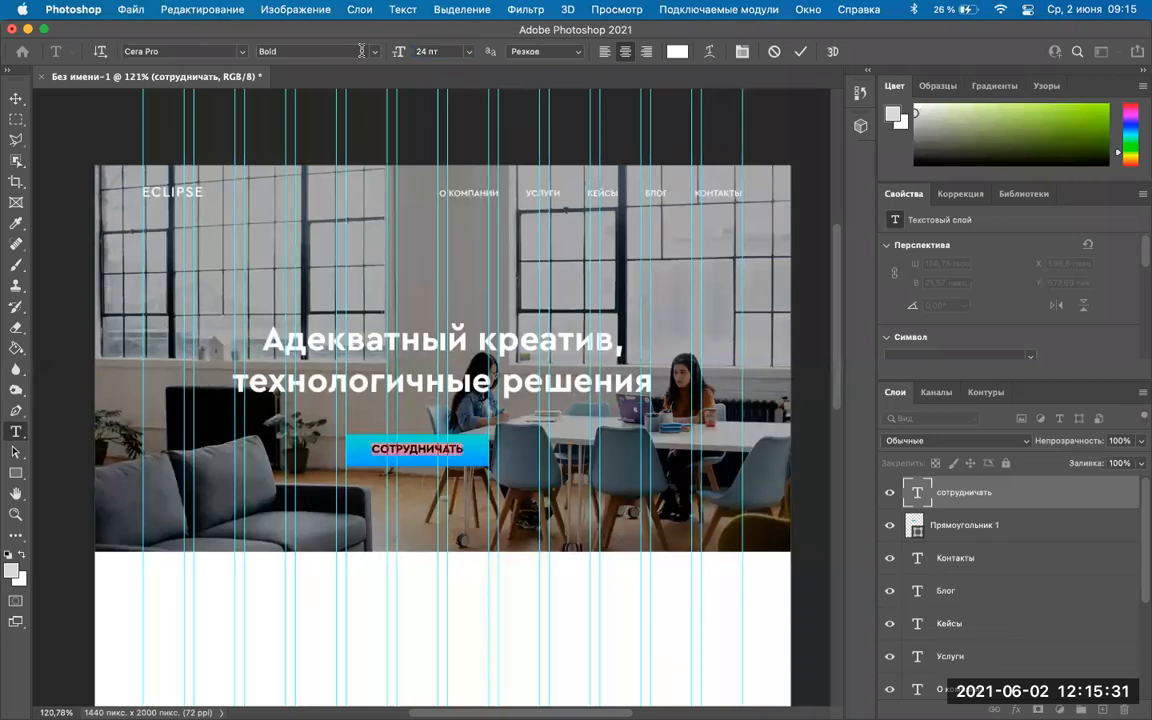
click(414, 48)
text(20)
click(15, 98)
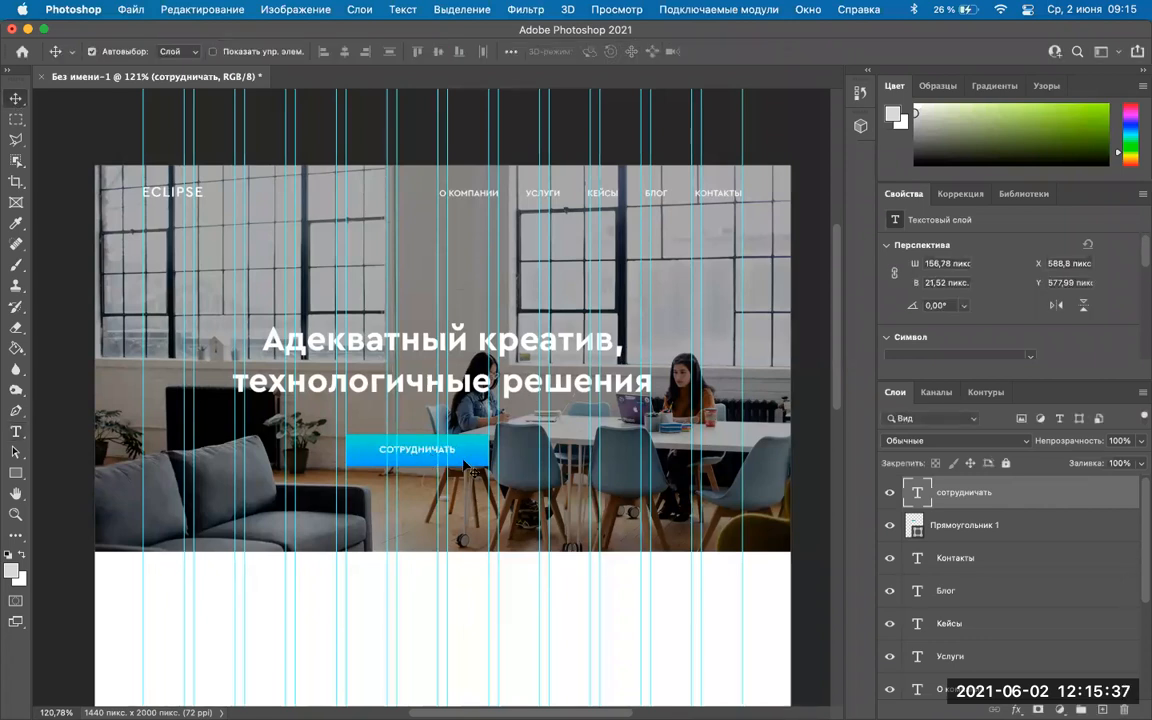
drag(436, 453, 436, 455)
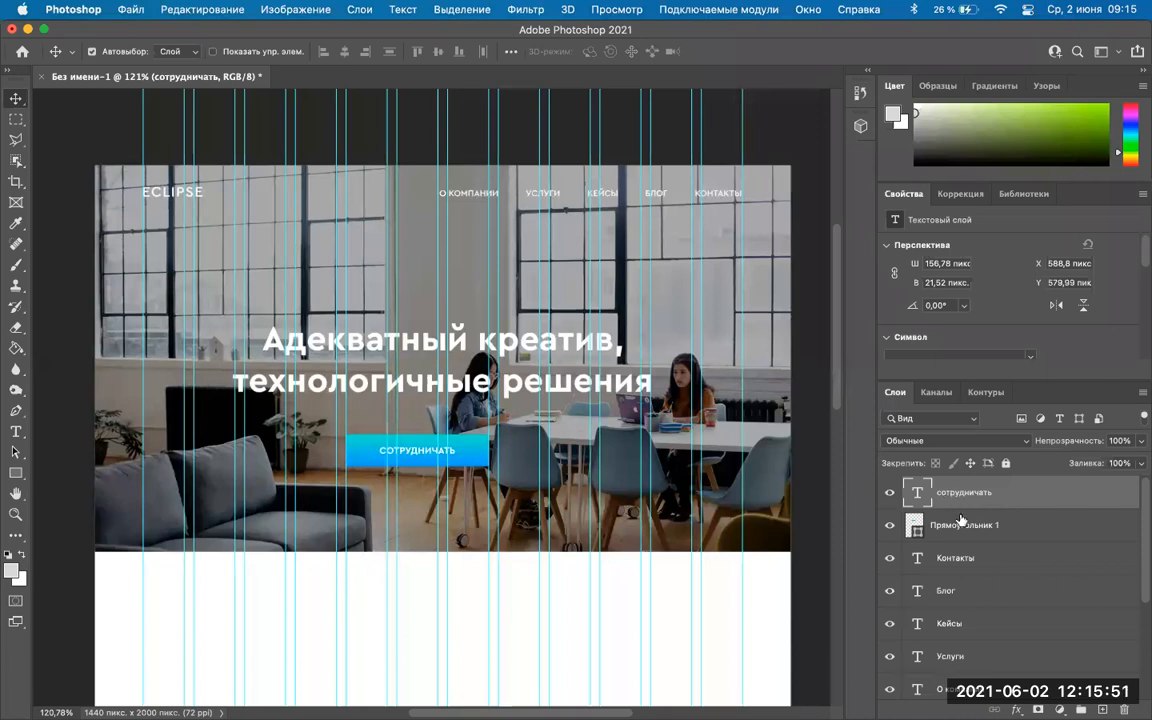
Group the СОТРУДНИЧАТЬ text with Прямоугольник 1 and name the group 'кнопка'.
shift+click(990, 527)
right_click(938, 510)
scroll(885, 568, down, 5)
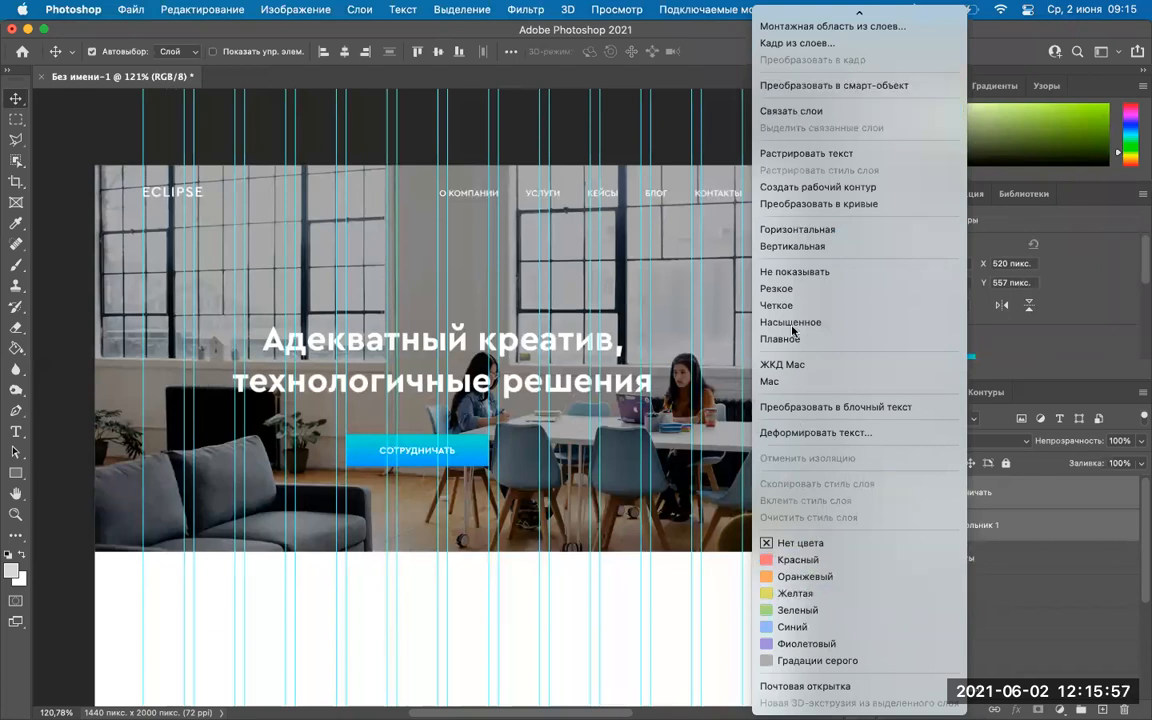
click(1019, 503)
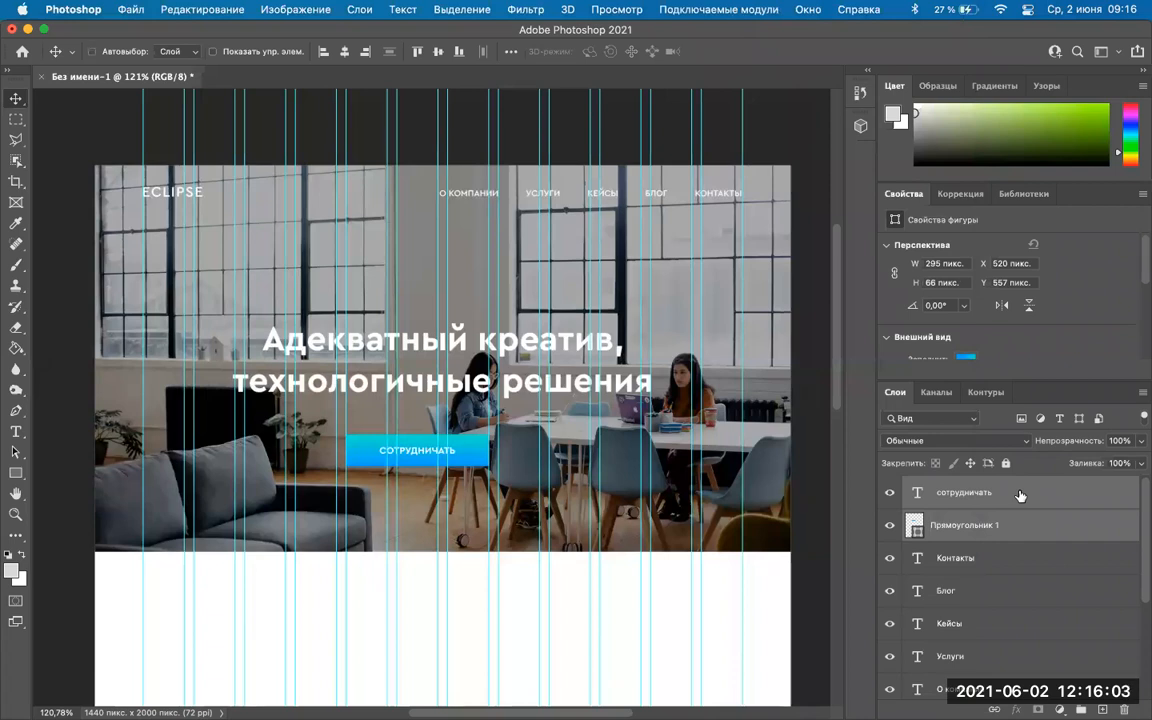
key(super+g)
double_click(952, 486)
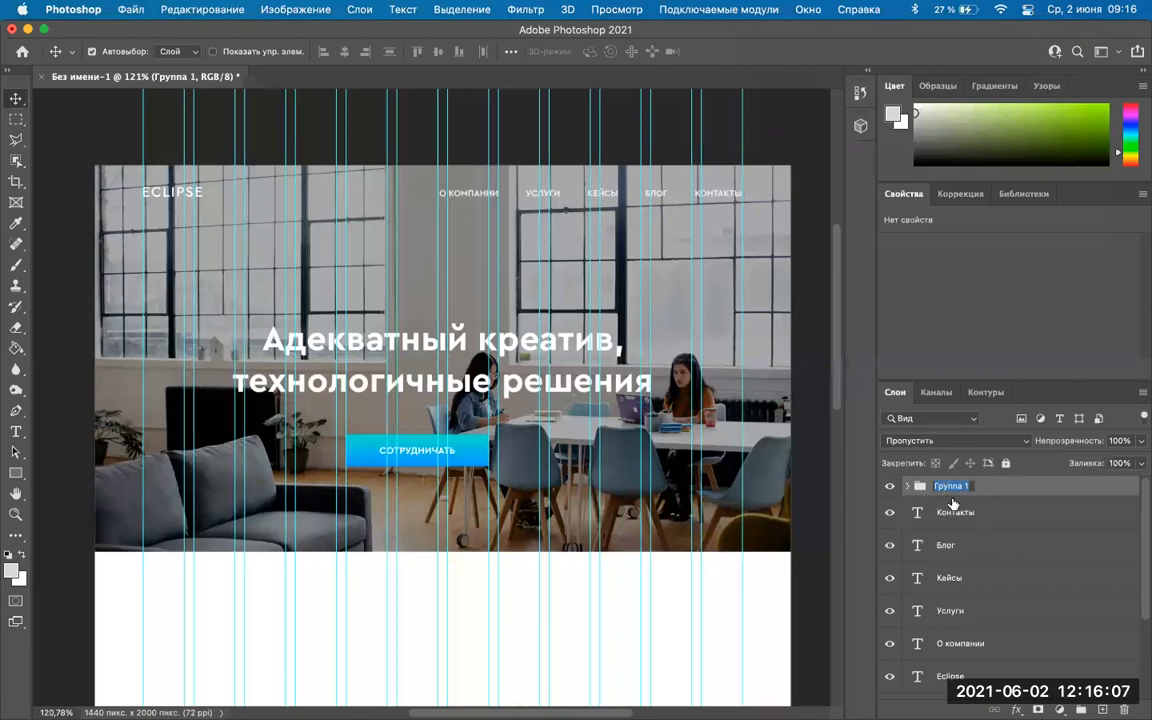
text(кнопка)
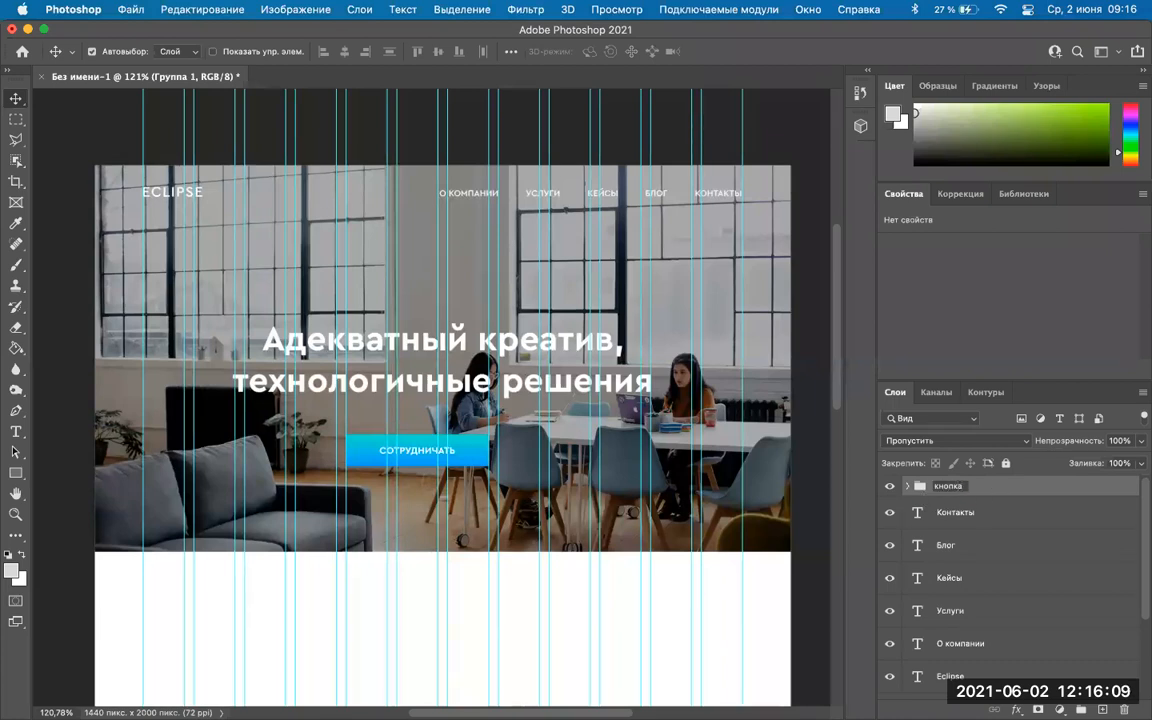
key(Return)
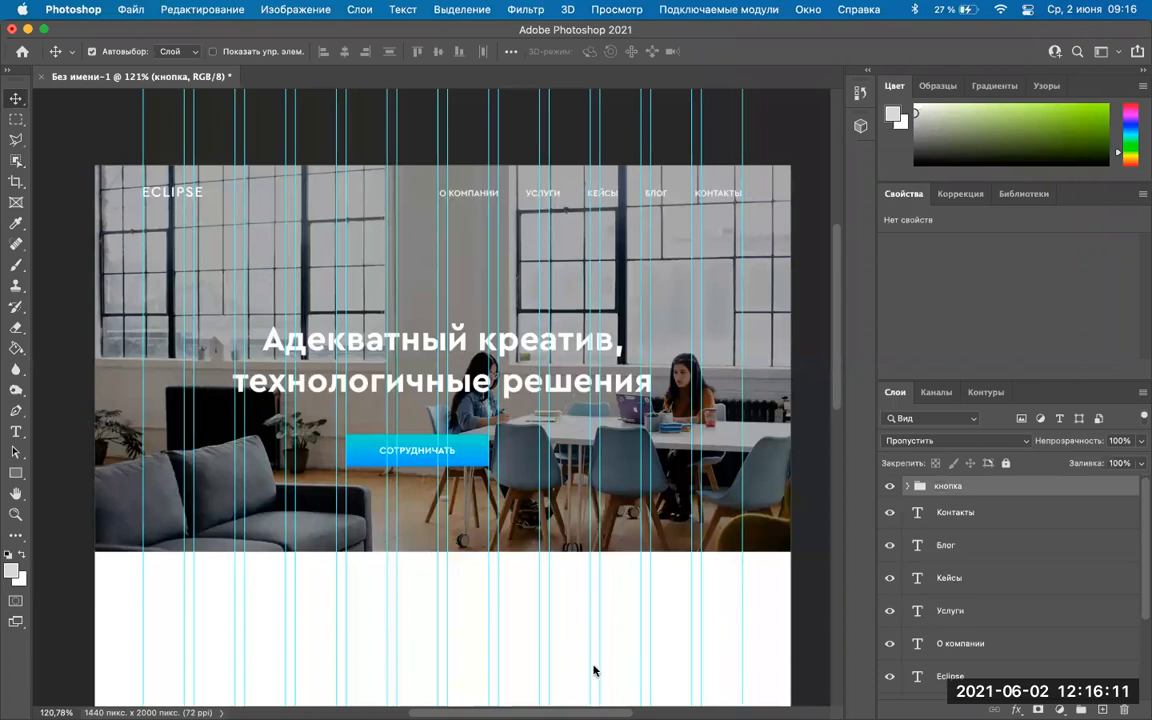
Select the nav text layers from Контакты to О компании, group them, and name the group 'меню'.
scroll(1025, 625, down, 3)
scroll(1025, 625, up, 3)
scroll(1000, 560, down, 3)
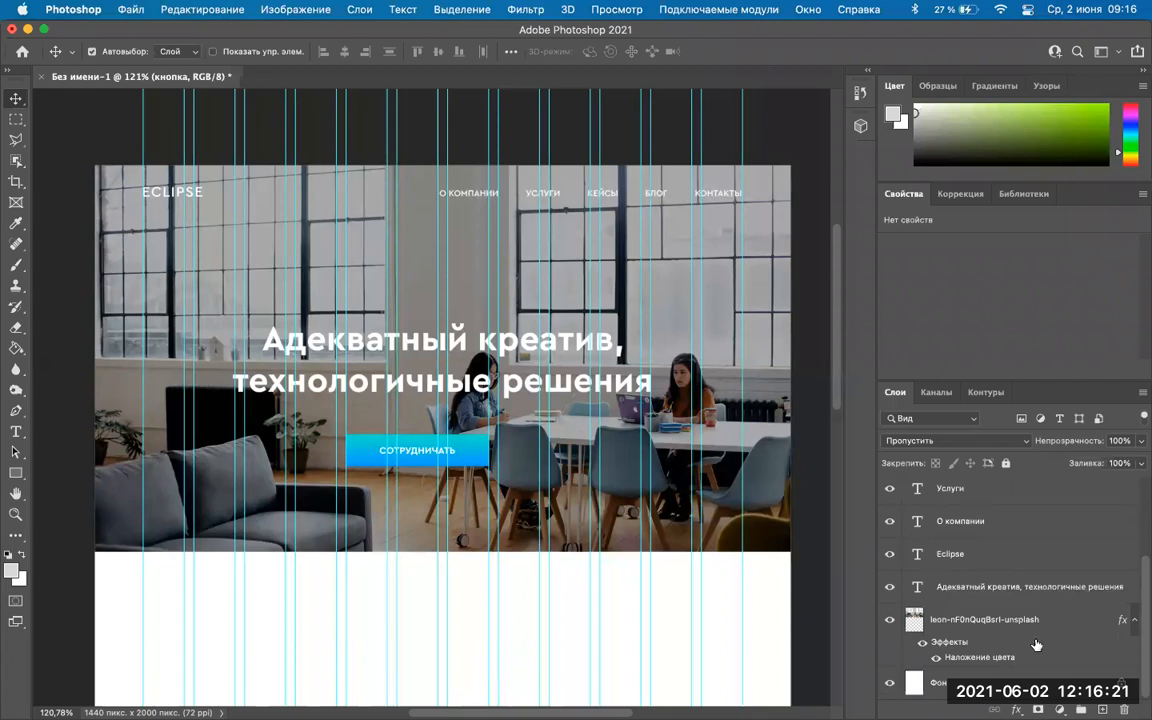
scroll(960, 622, up, 3)
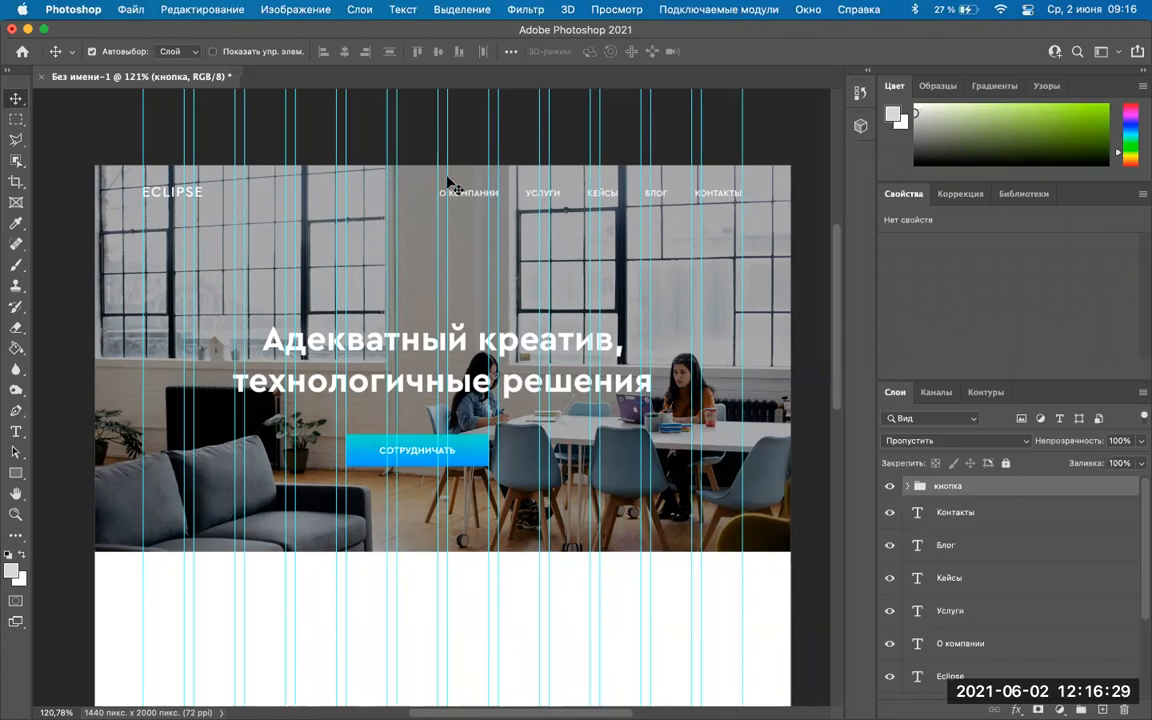
click(951, 519)
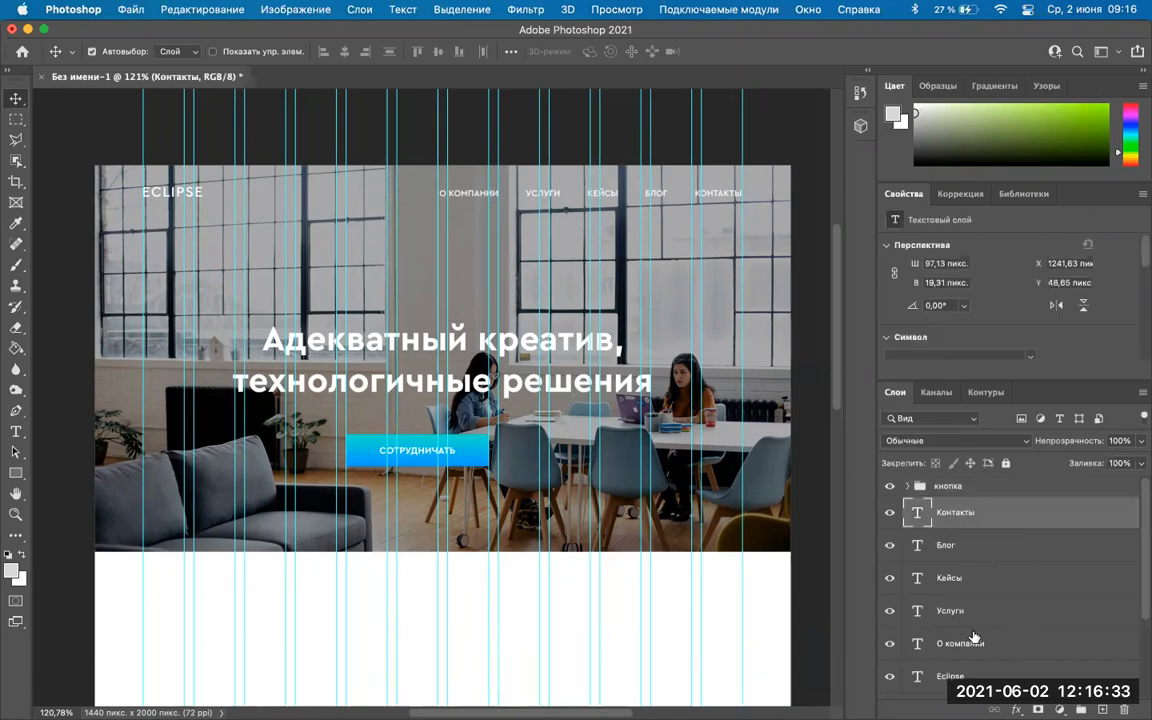
scroll(975, 637, down, 3)
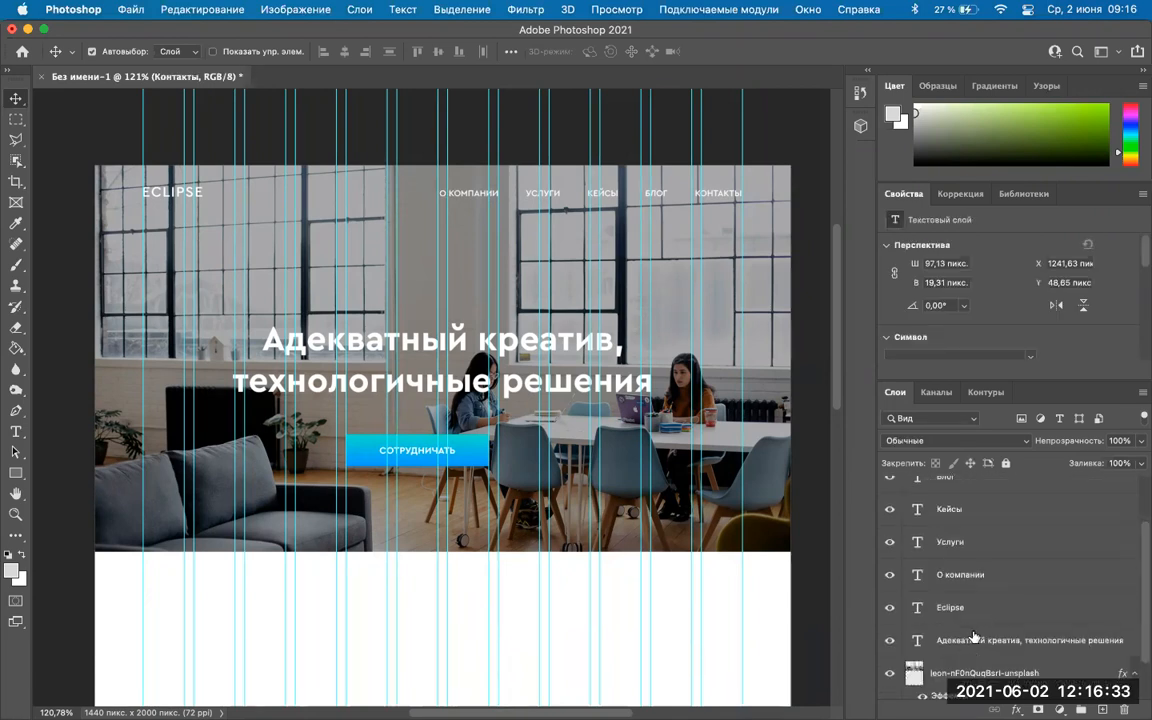
shift+click(960, 577)
scroll(1020, 589, up, 3)
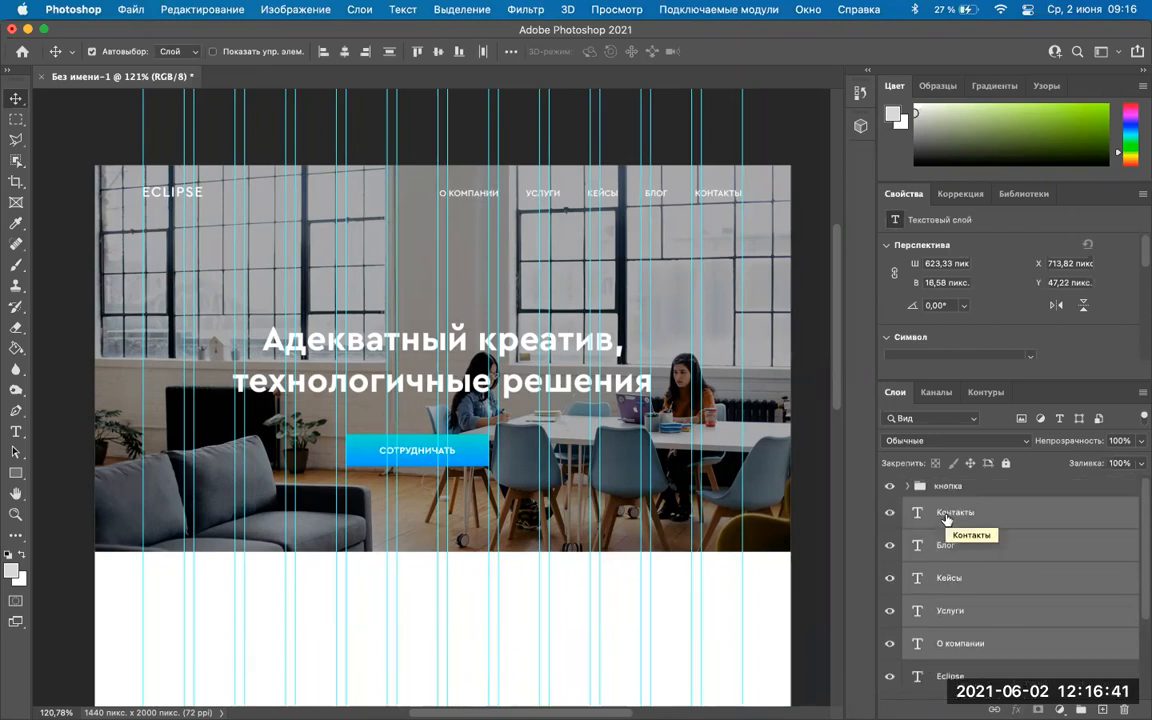
key(super+g)
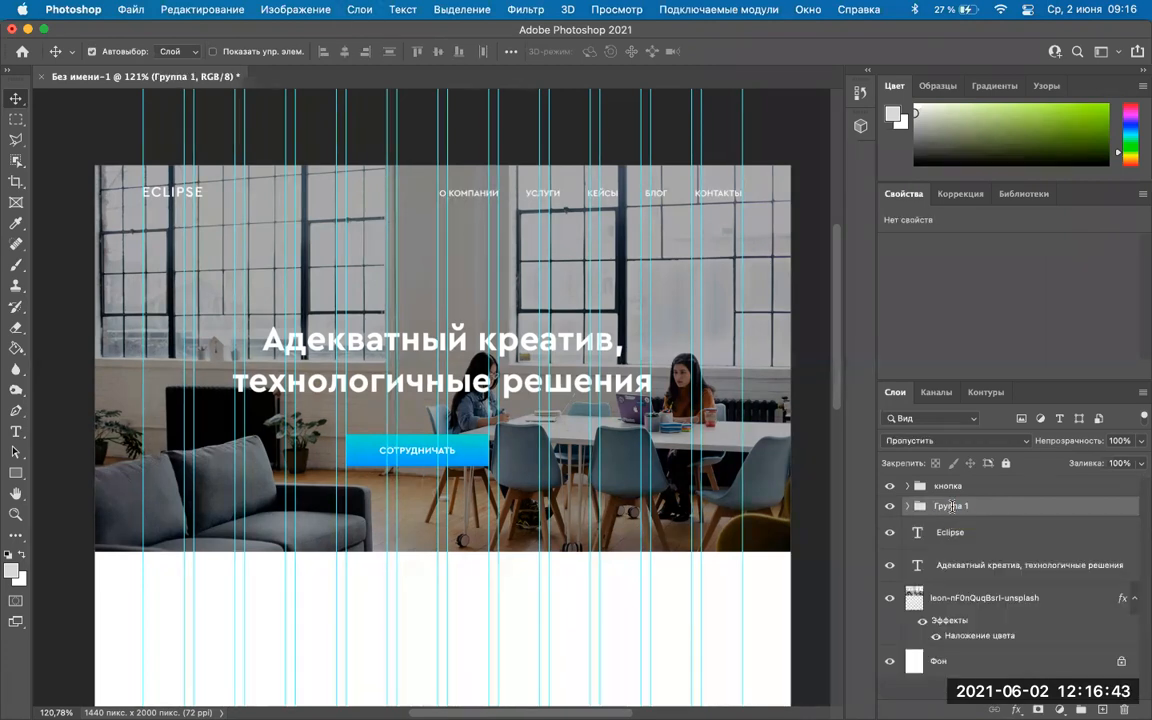
text(меню)
key(Return)
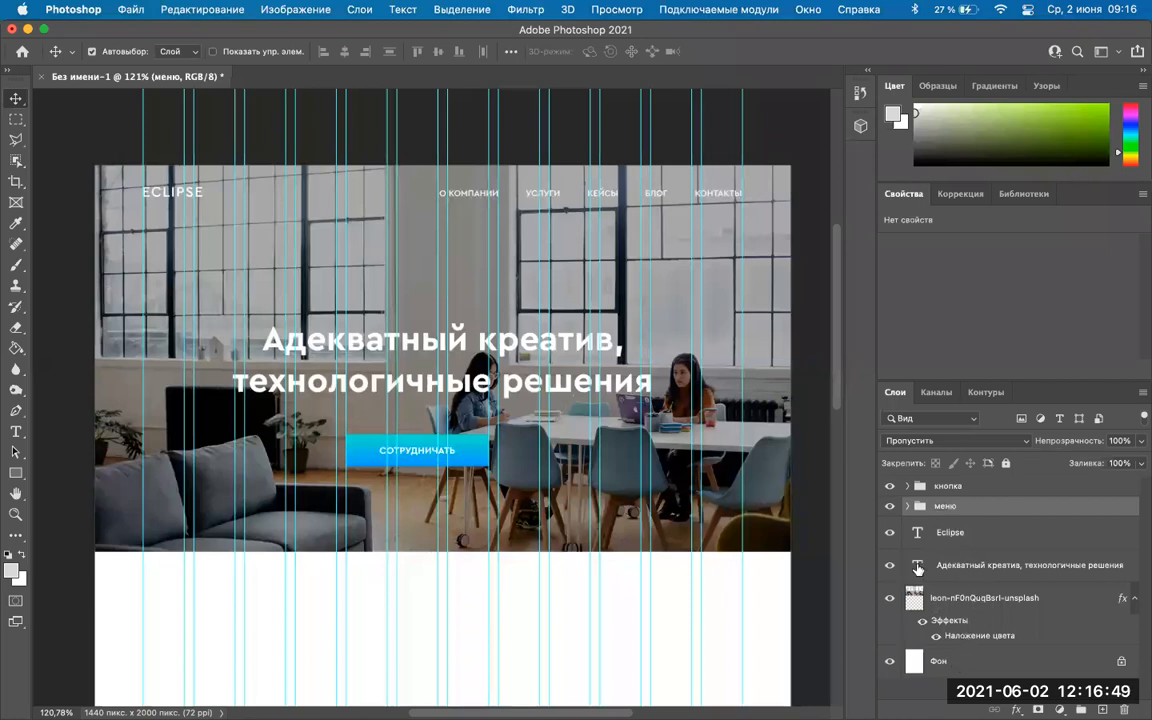
Undo an accidental move of the button text and select the кнопка group in Layers.
click(62, 120)
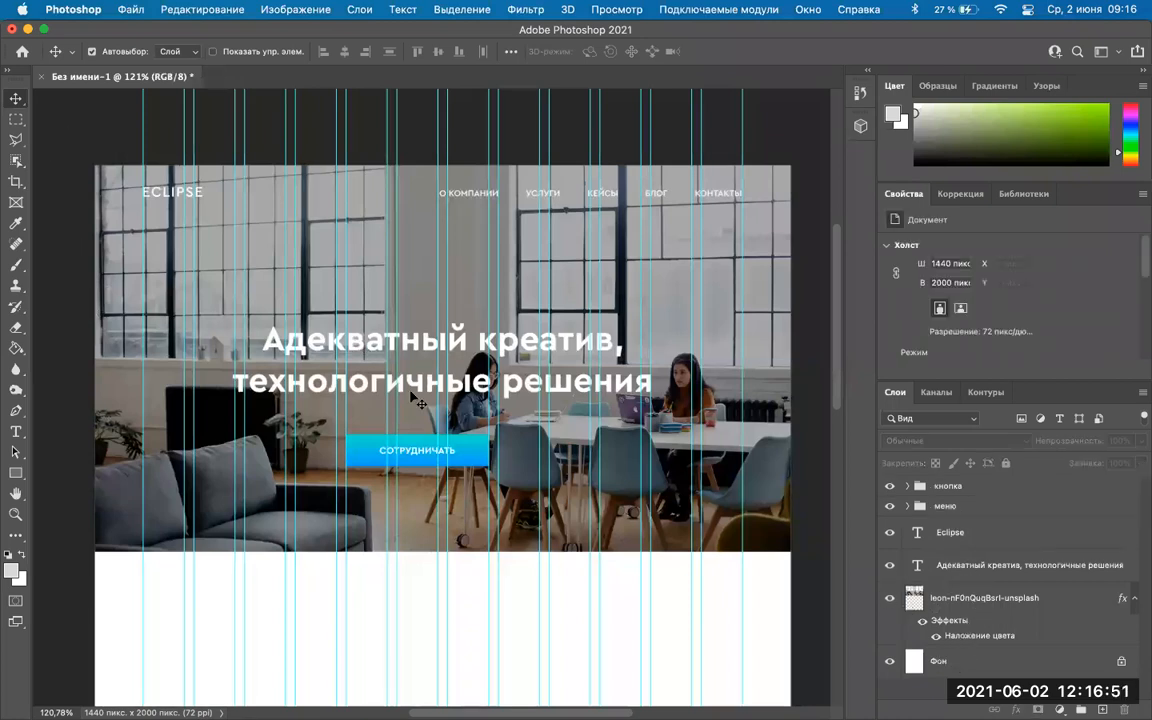
click(422, 458)
drag(422, 458, 553, 468)
key(super+z)
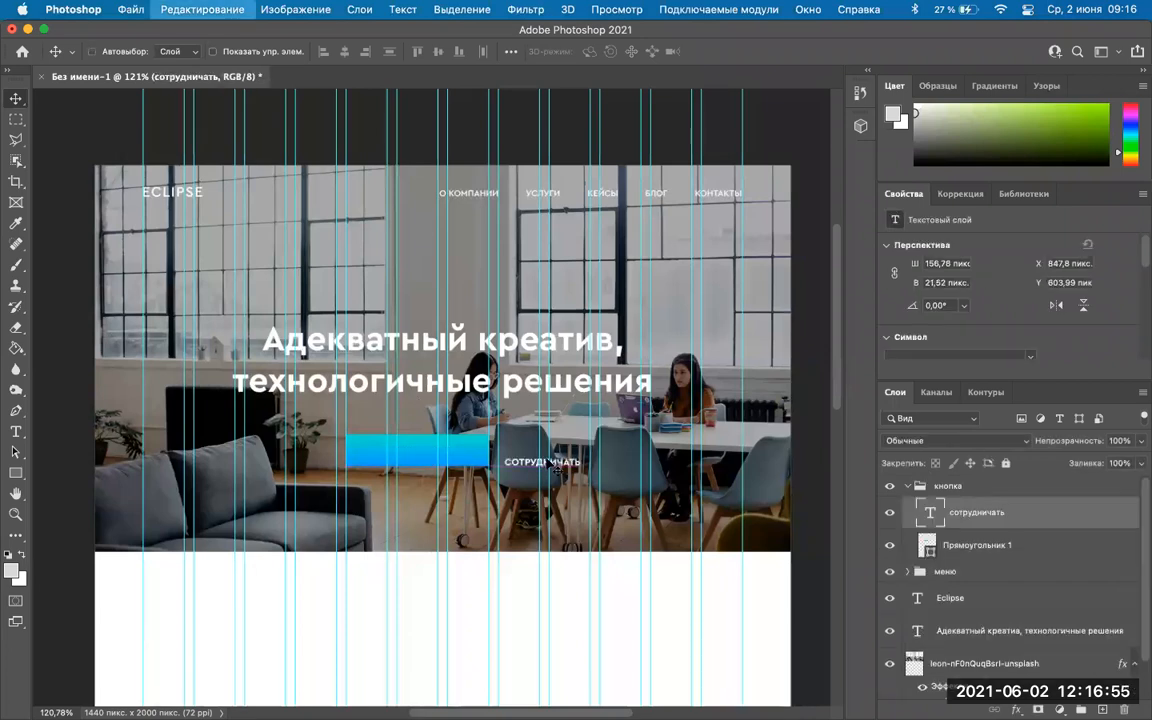
click(943, 488)
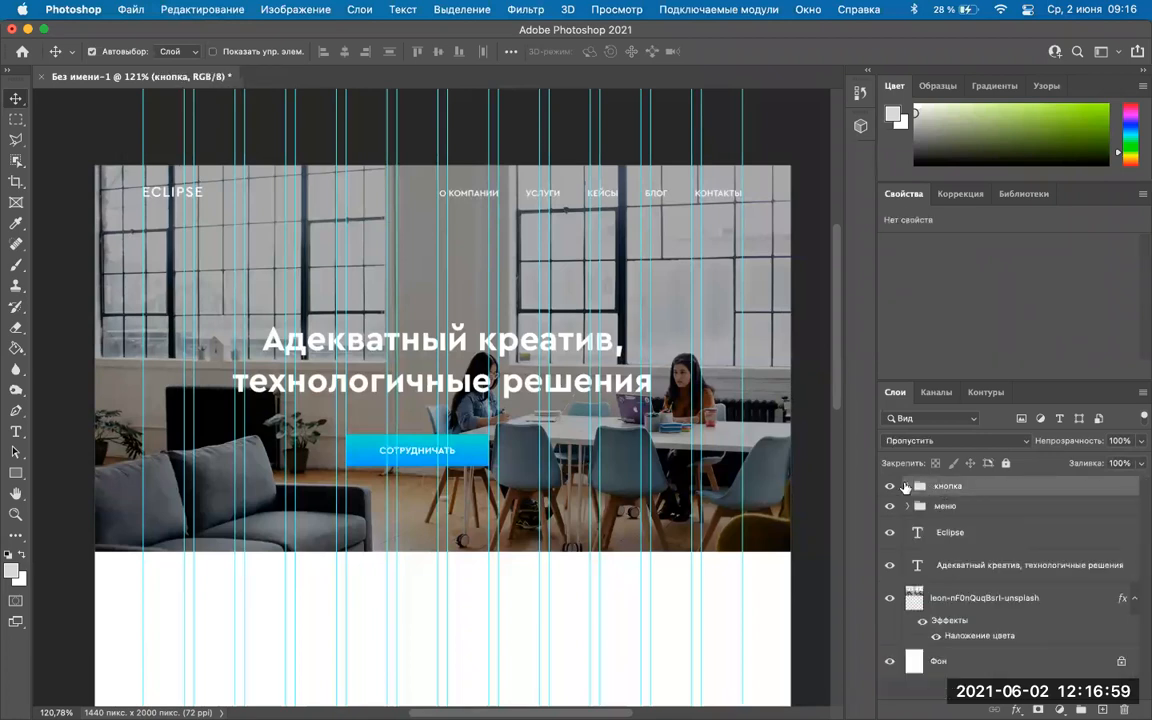
click(907, 487)
click(907, 487)
click(907, 487)
click(907, 487)
click(955, 506)
click(960, 487)
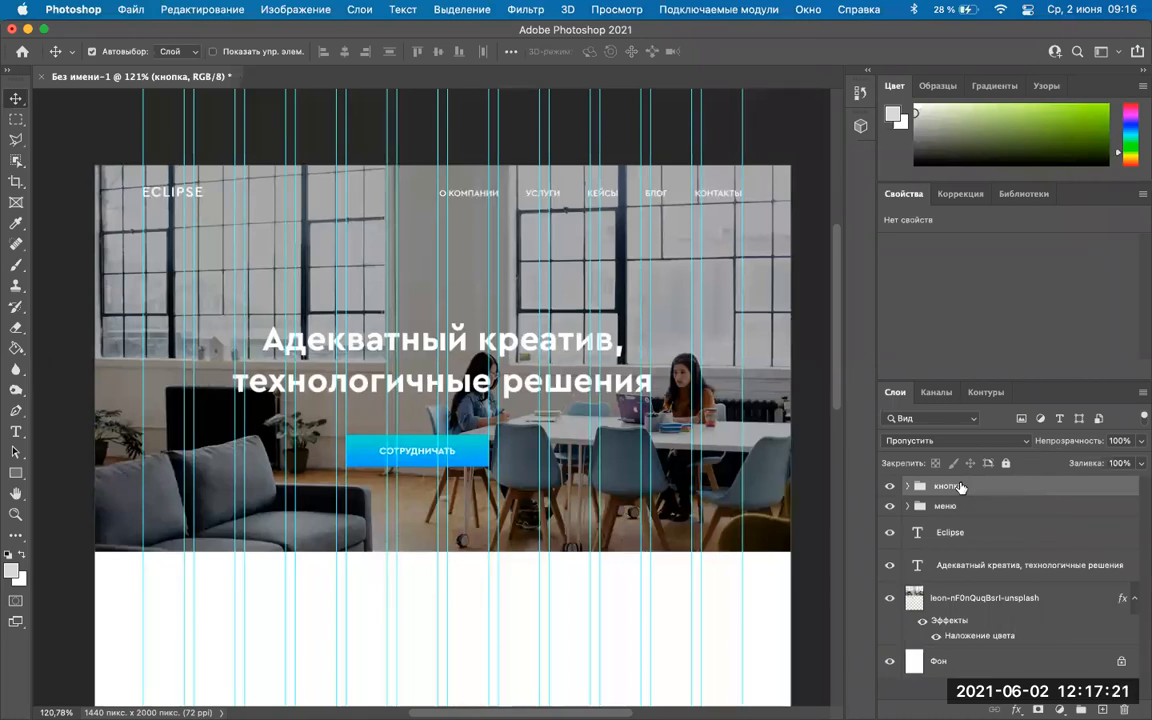
Fine-tune the кнопка group's height, then add the headline and raise both slightly.
key(shift+Down)
key(shift+Down)
key(shift+Down)
key(shift+Down)
key(shift+Up)
key(shift+Up)
key(shift+Up)
key(shift+Up)
key(shift+Down)
key(shift+Up)
key(shift+Up)
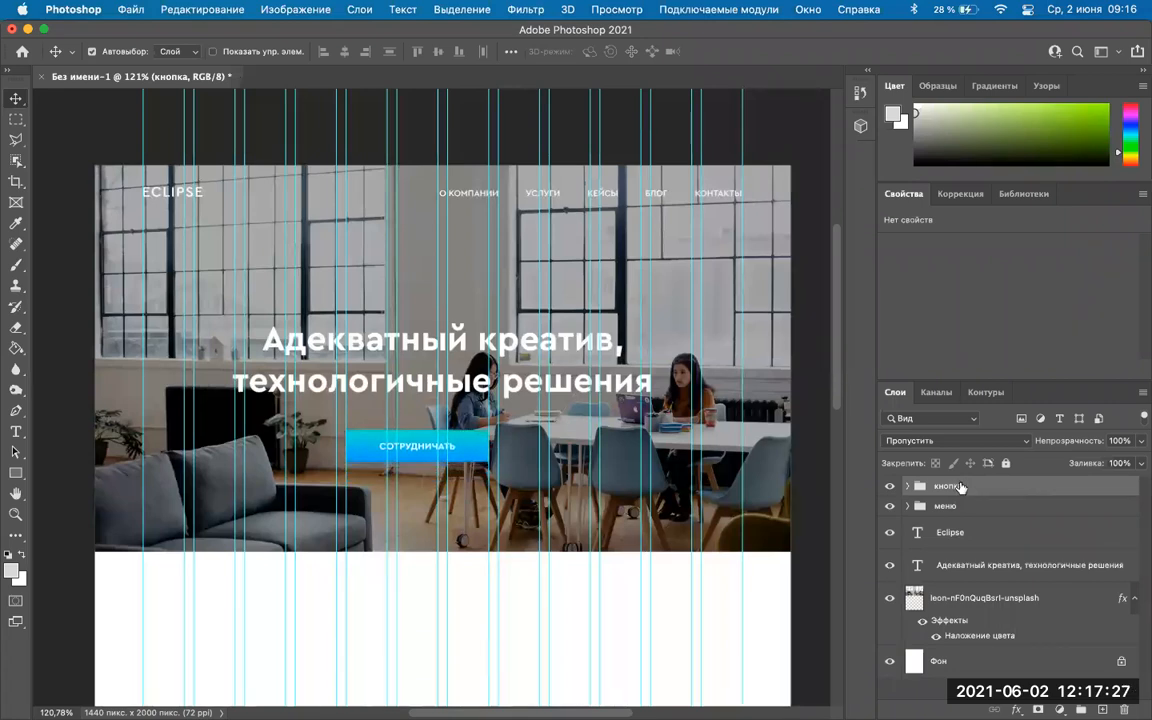
shift+click(594, 352)
key(shift+Up)
key(shift+Up)
key(Down)
key(Down)
key(Down)
key(Down)
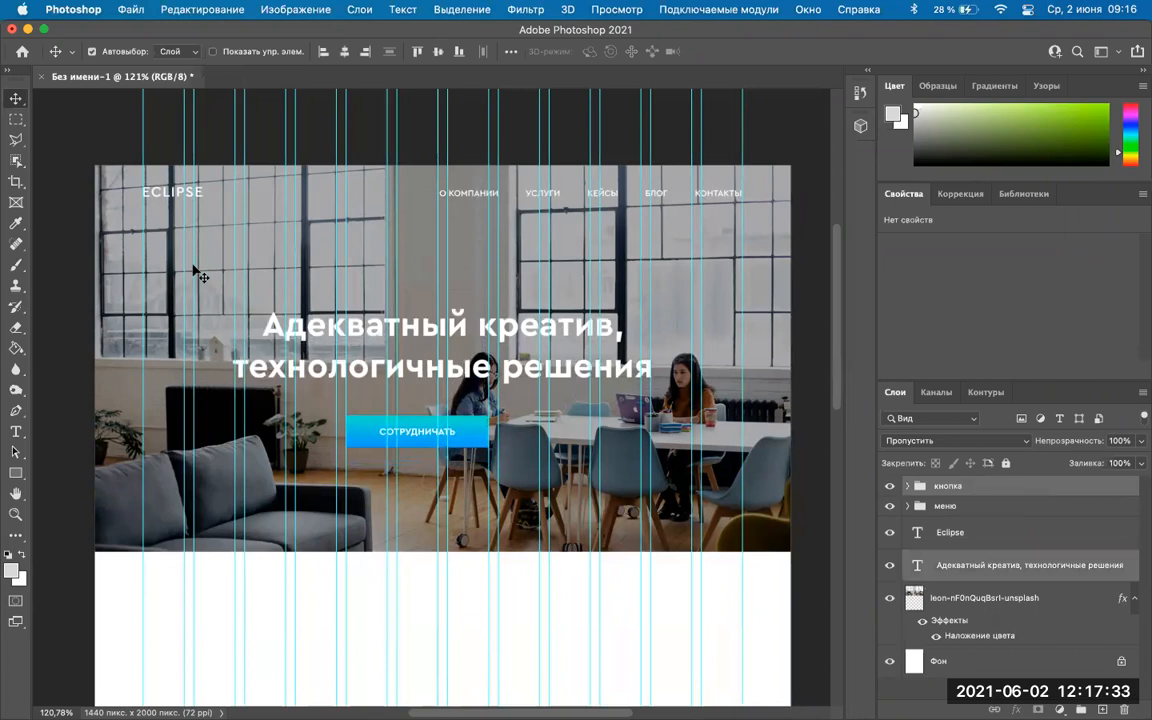
mouse_move(601, 712)
Check the adn.agency reference page in Chrome, then go back to the Photoshop mock-up.
mouse_move(568, 702)
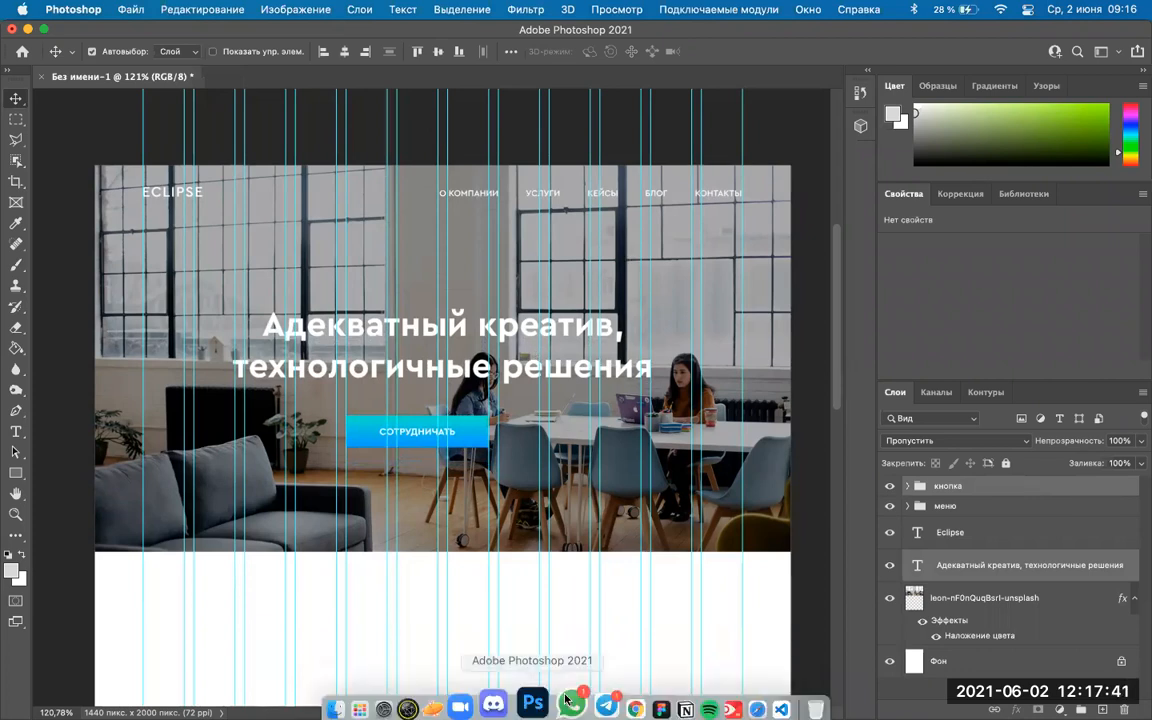
click(635, 708)
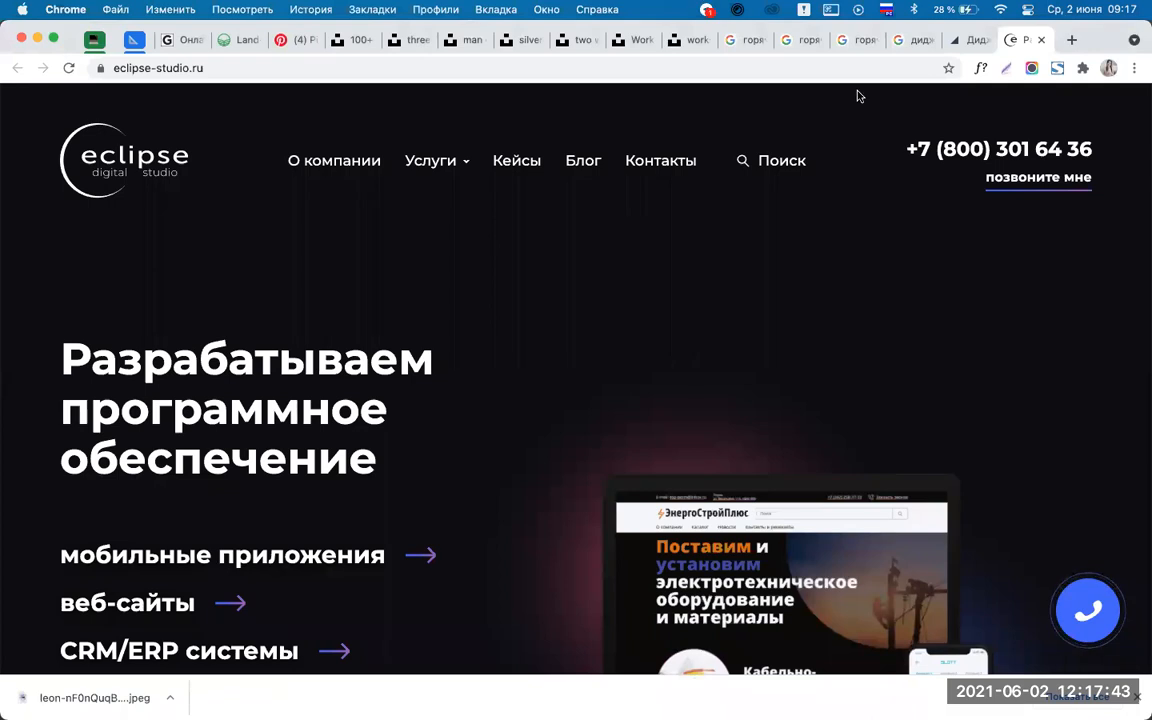
click(965, 40)
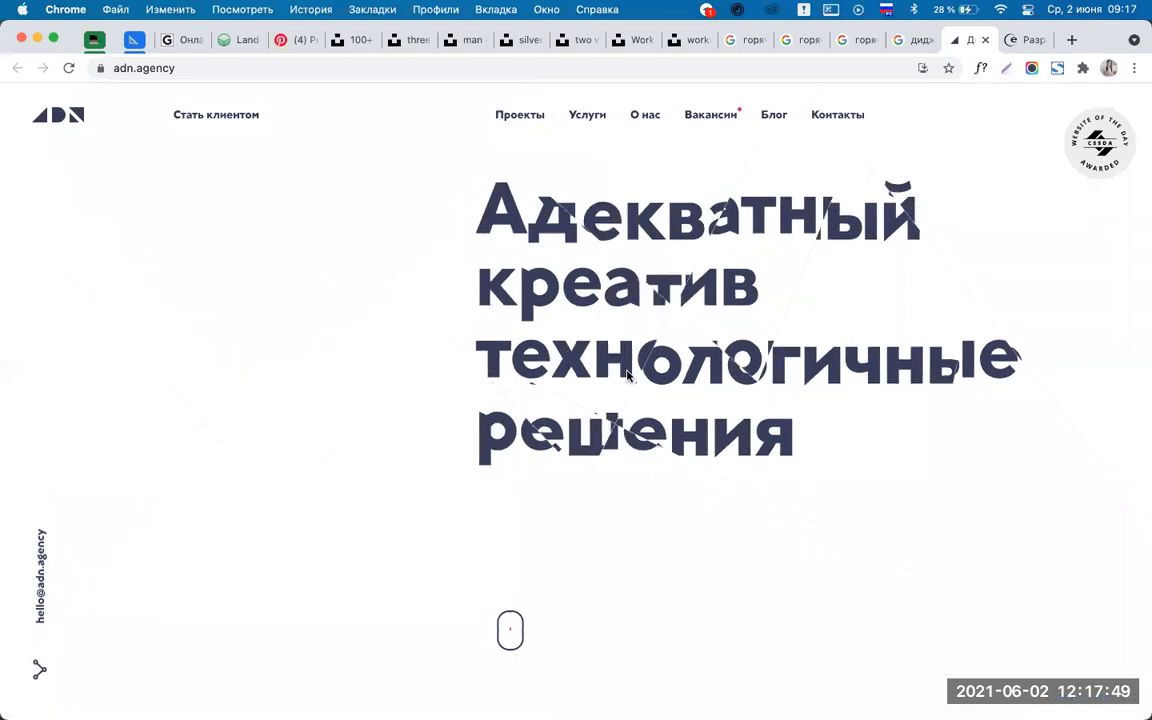
scroll(629, 377, down, 2)
scroll(629, 377, up, 2)
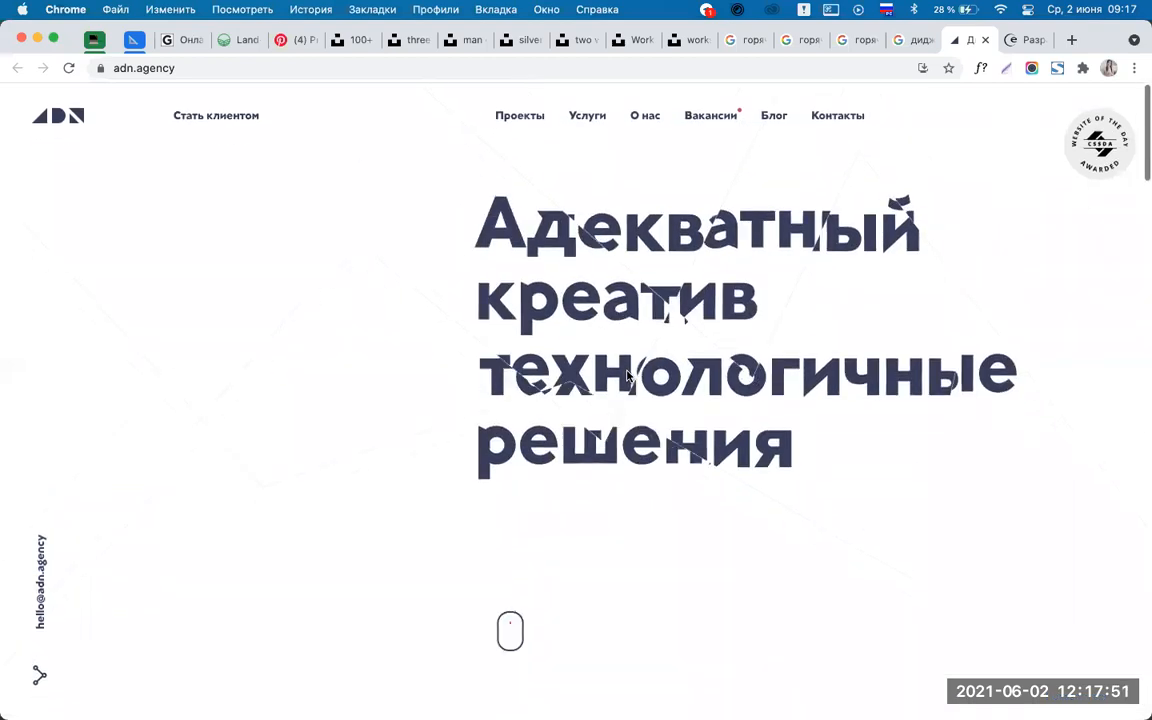
mouse_move(684, 690)
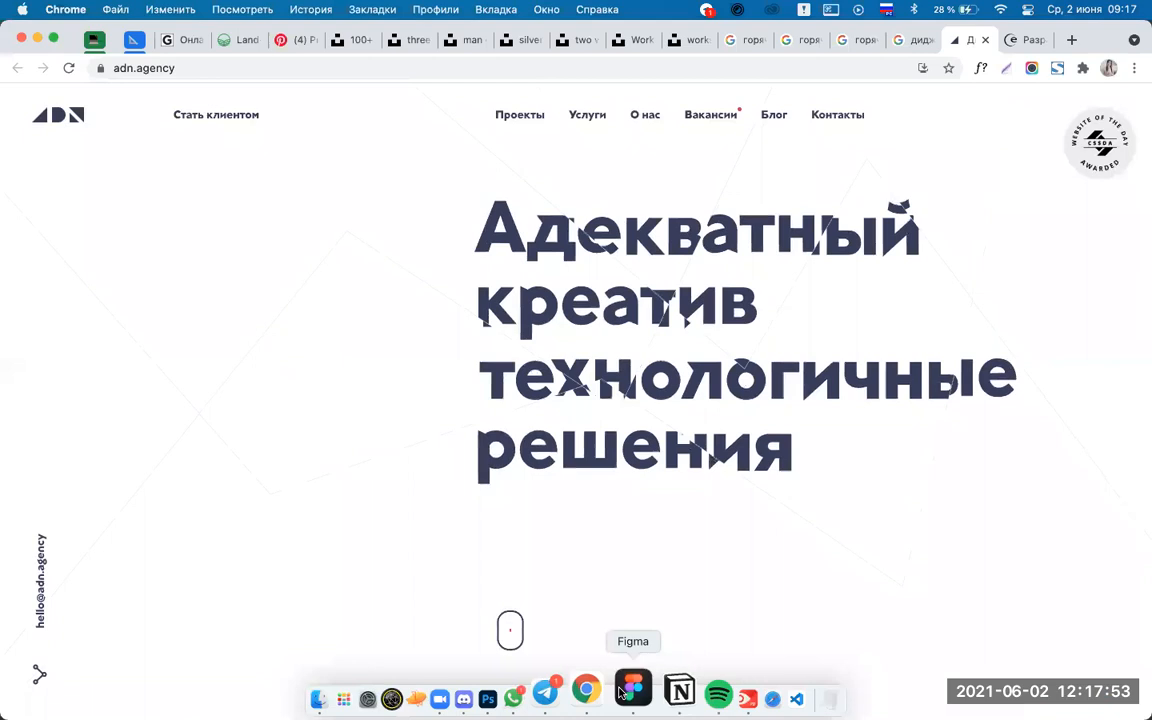
click(540, 651)
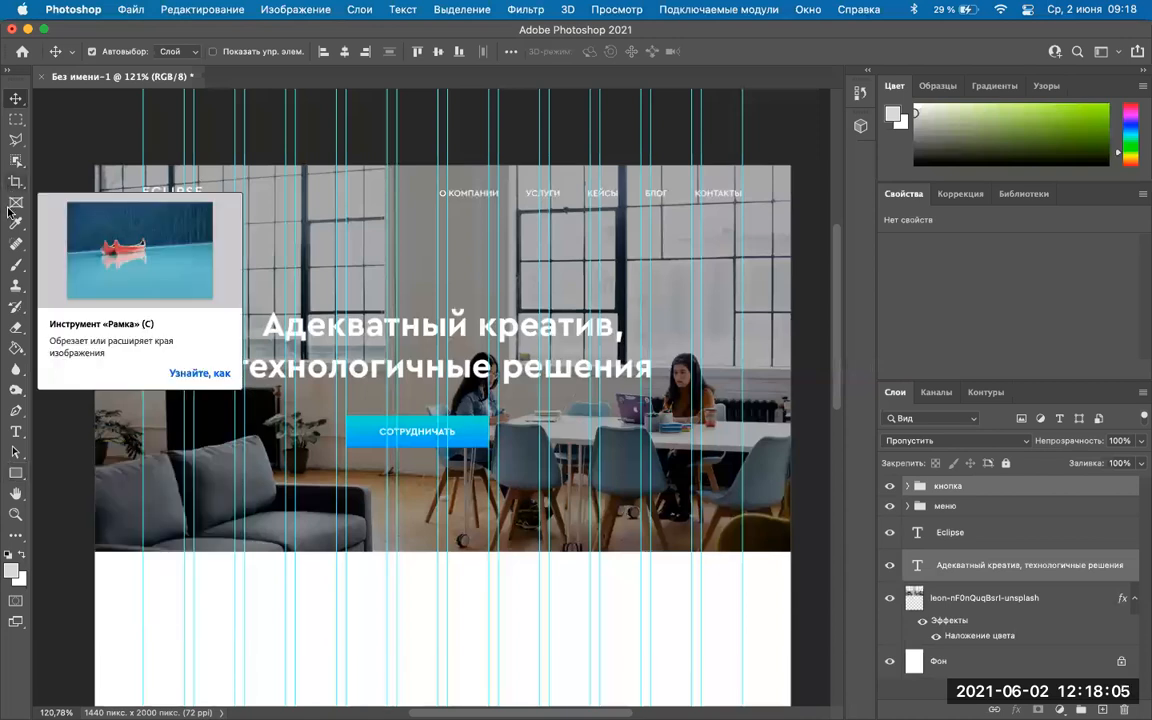
Choose the Triangle tool, draw a first triangle below the button, then delete it.
click(15, 473)
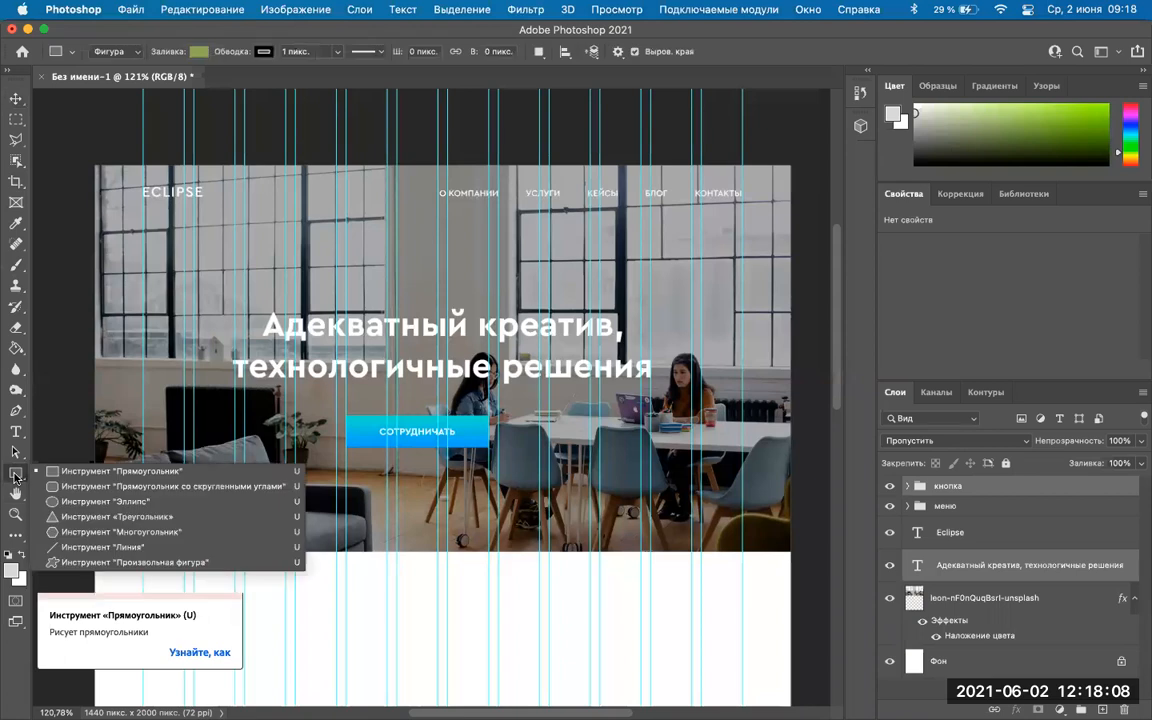
click(150, 516)
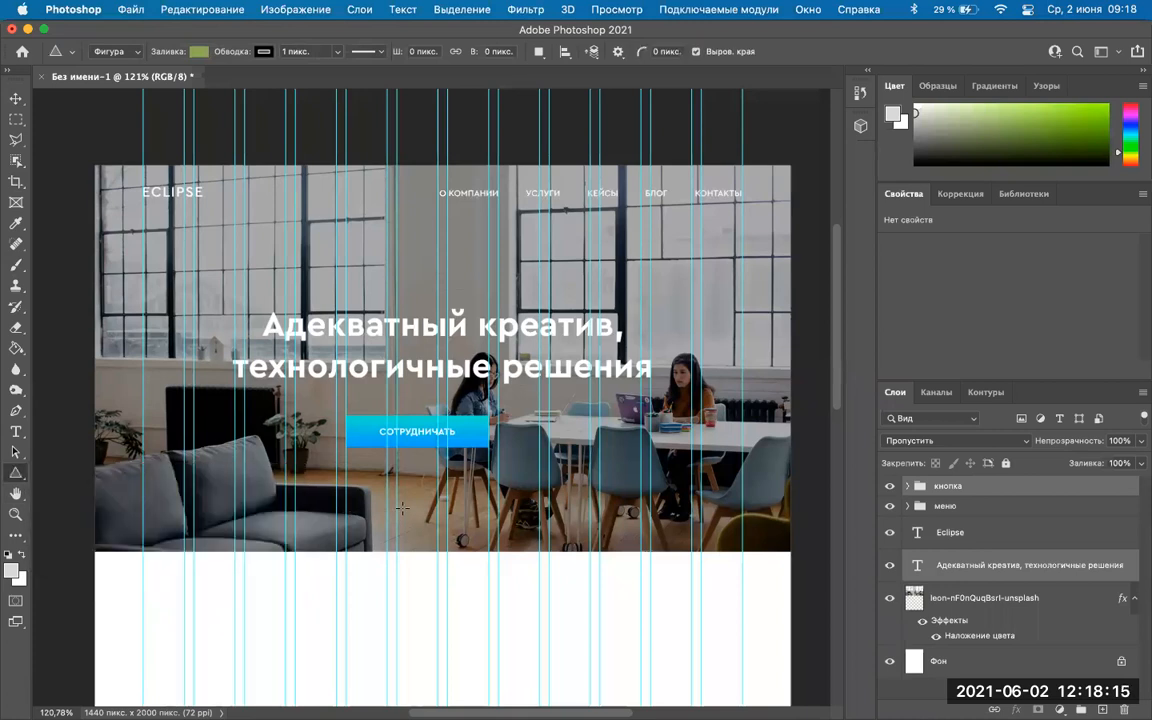
scroll(412, 527, up, 5)
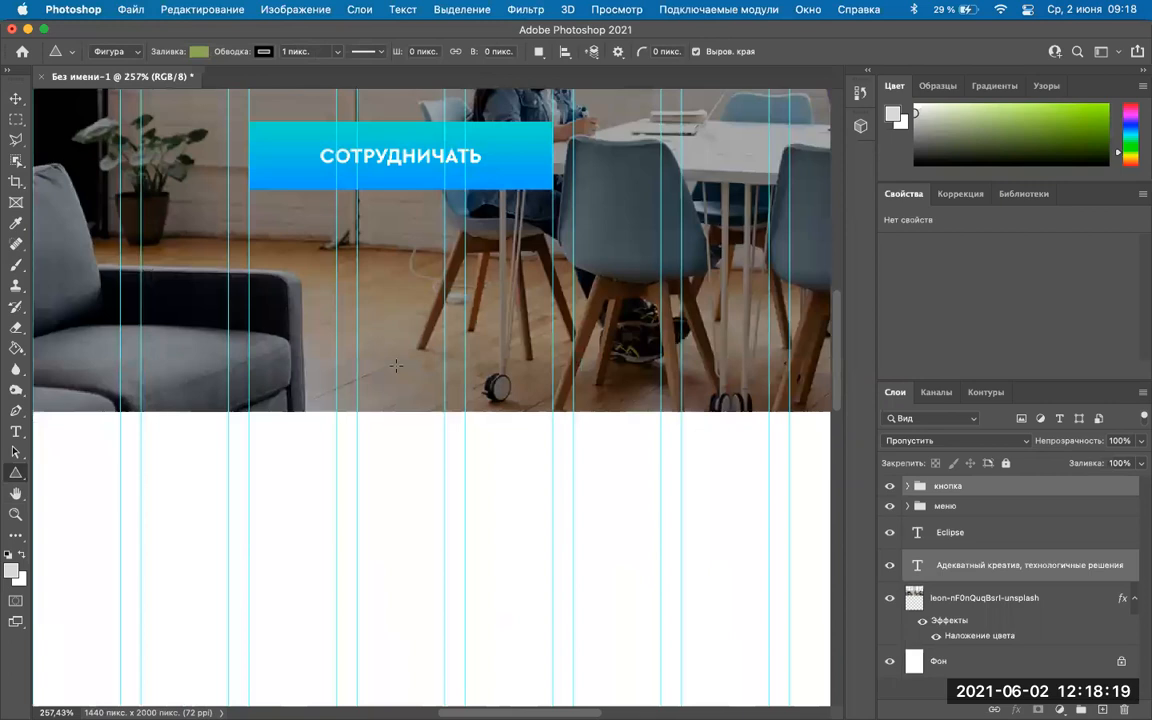
drag(379, 345, 438, 390)
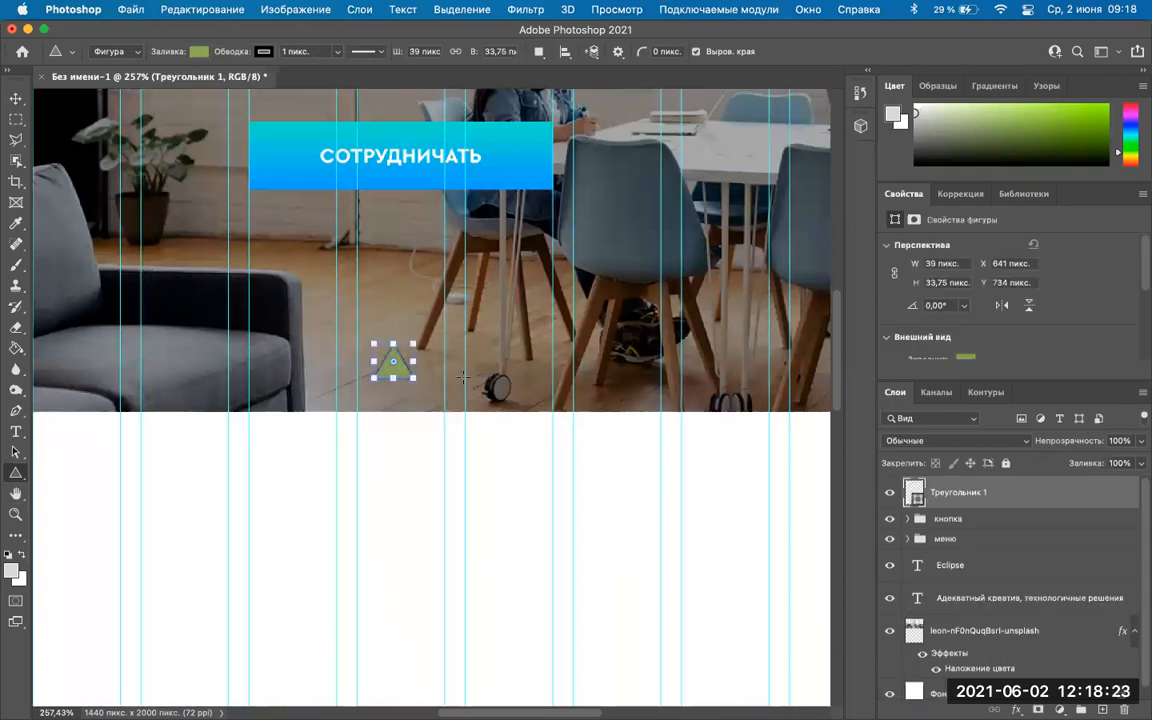
key(BackSpace)
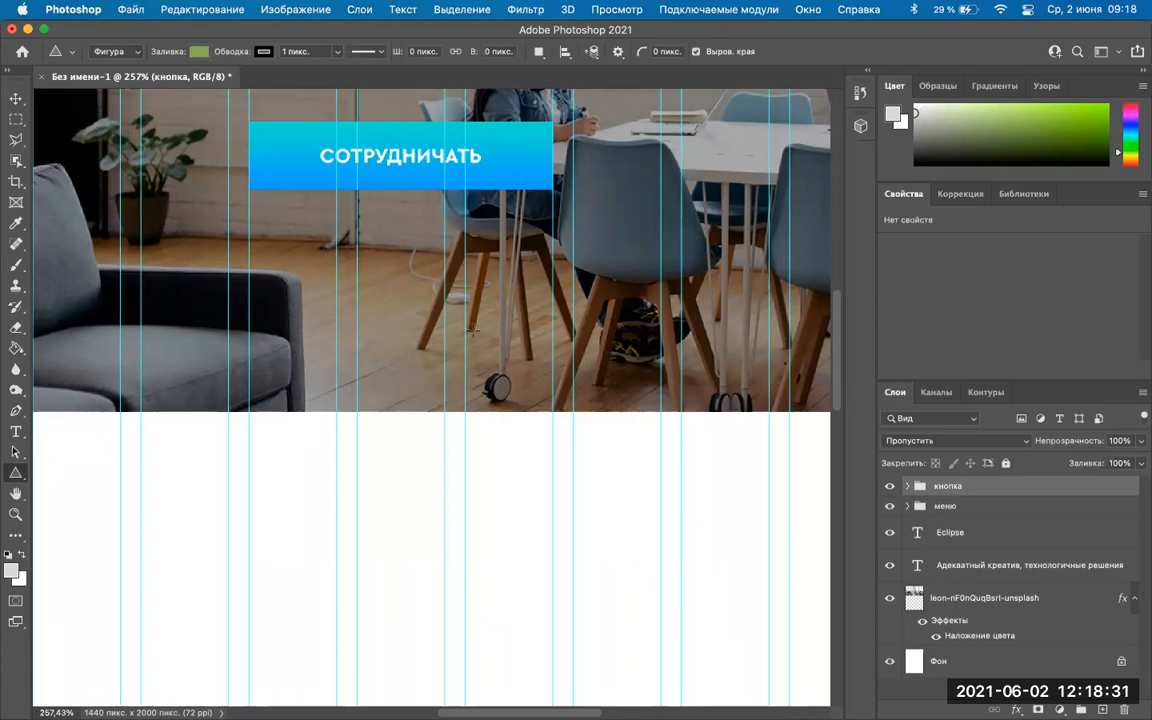
Redraw a small triangle, about 38 × 33 px, beneath the СОТРУДНИЧАТЬ button.
drag(475, 332, 686, 265)
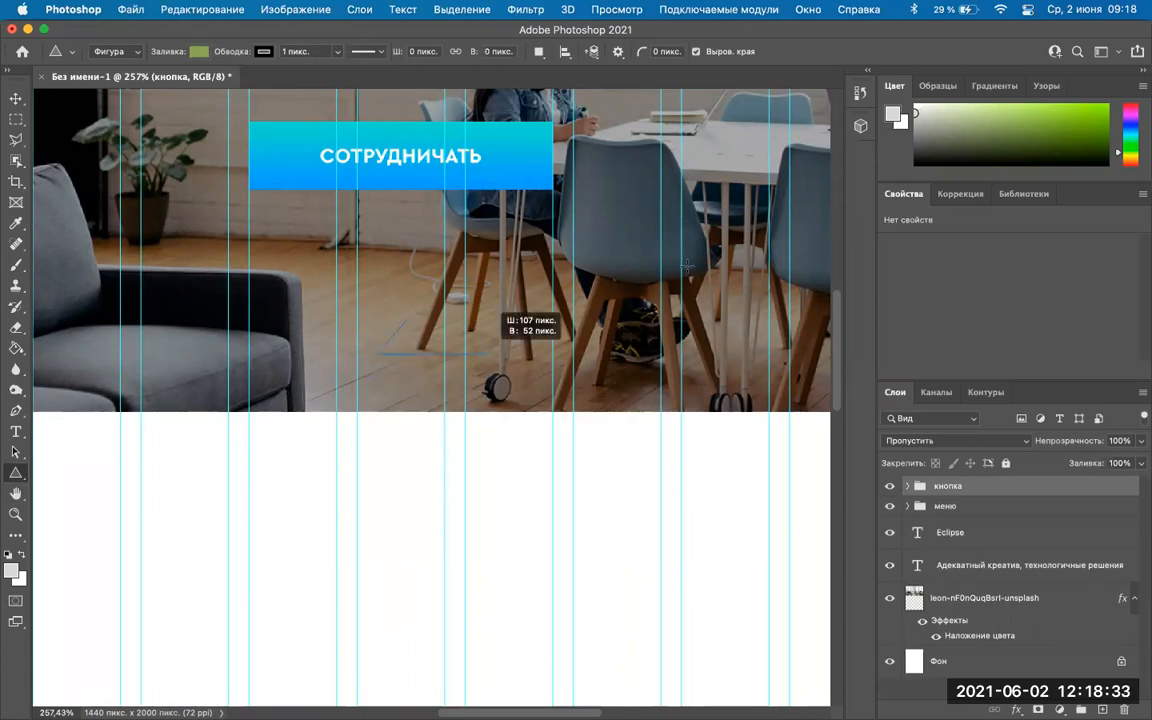
drag(674, 378, 284, 318)
drag(238, 255, 403, 356)
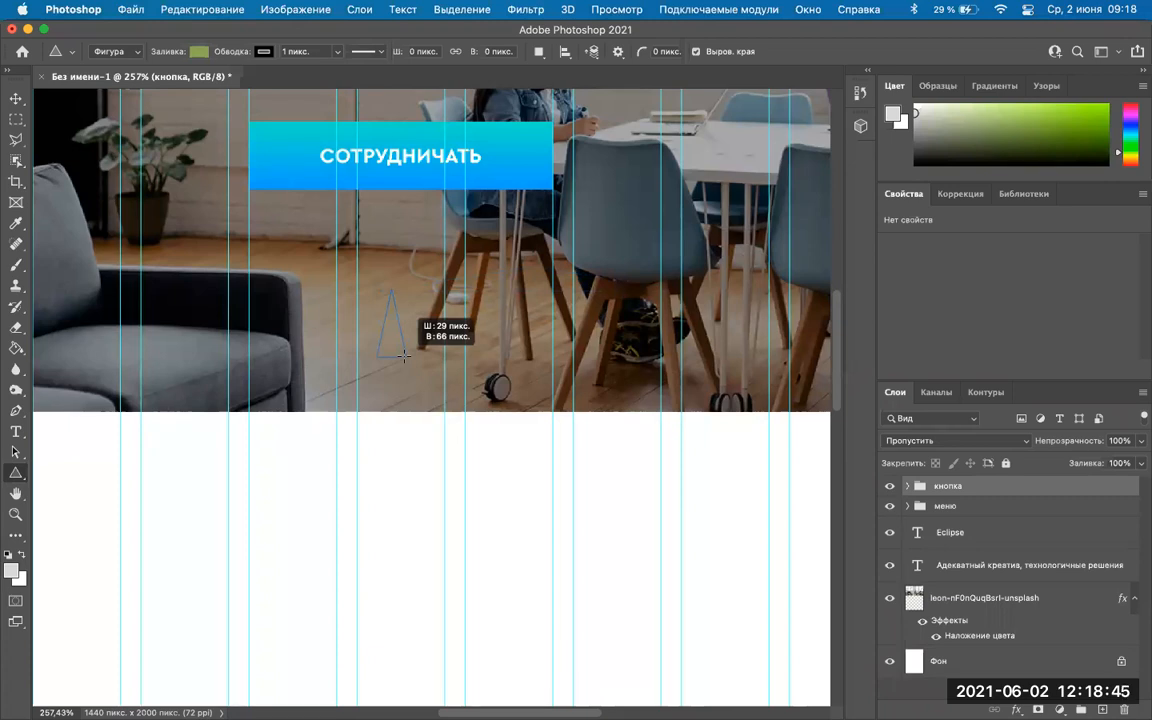
drag(403, 356, 403, 356)
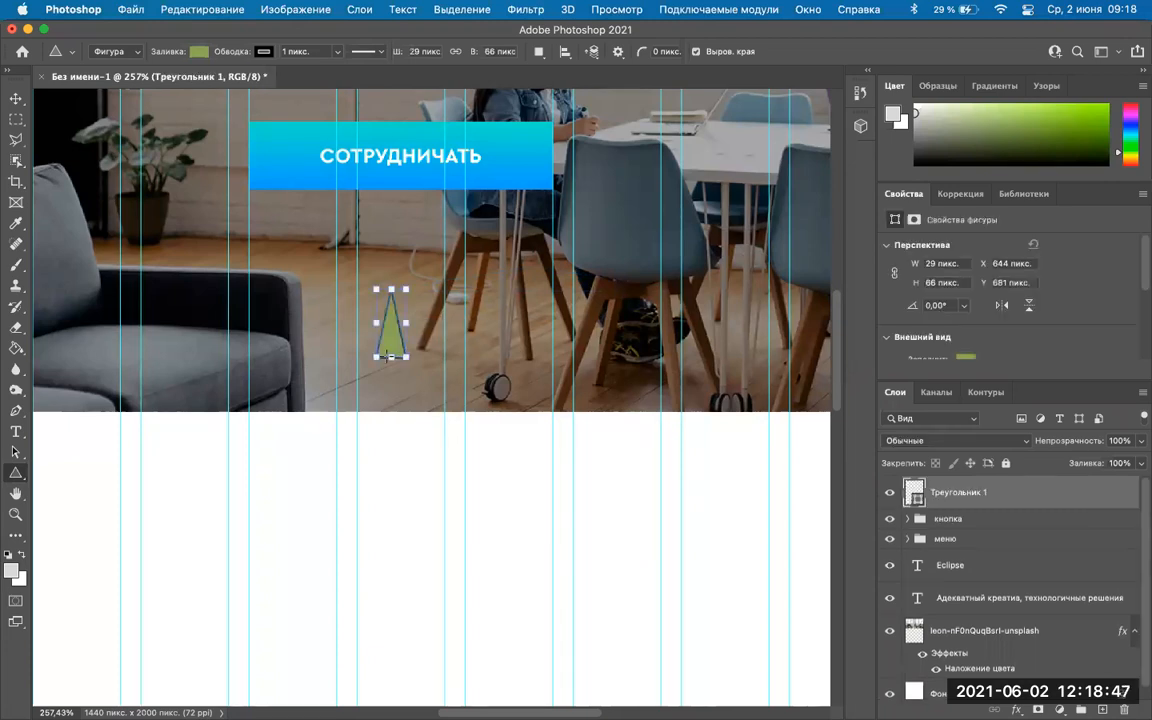
key(super+z)
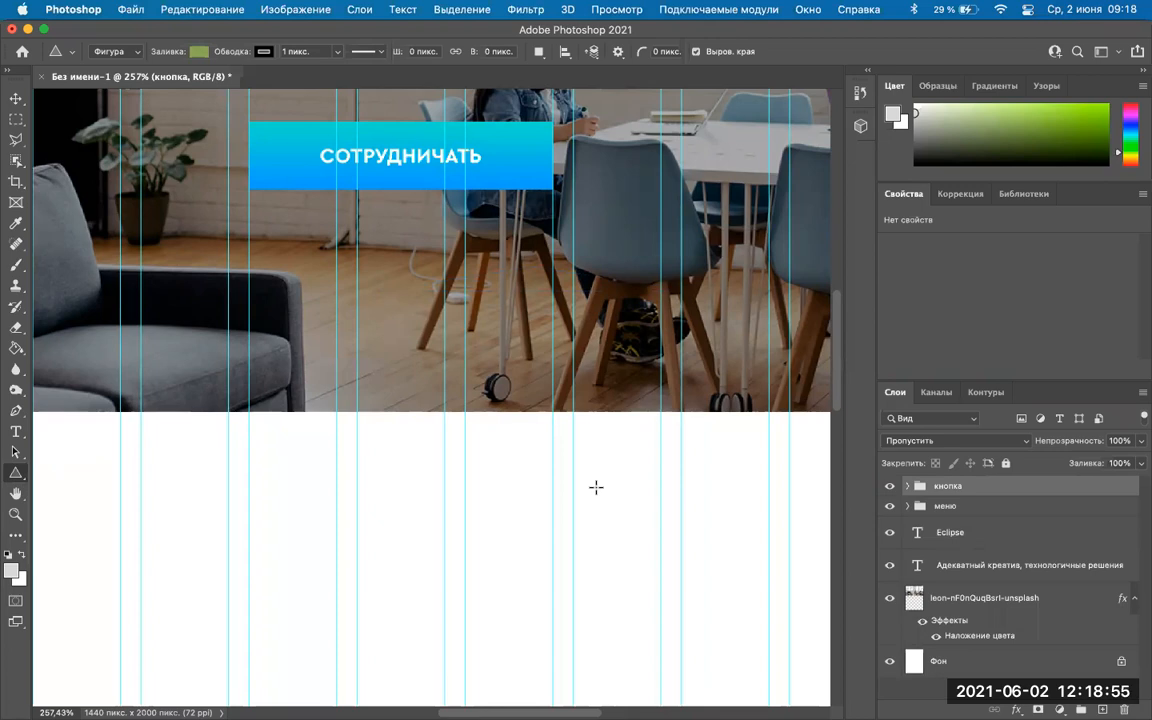
drag(548, 440, 485, 367)
drag(548, 440, 431, 342)
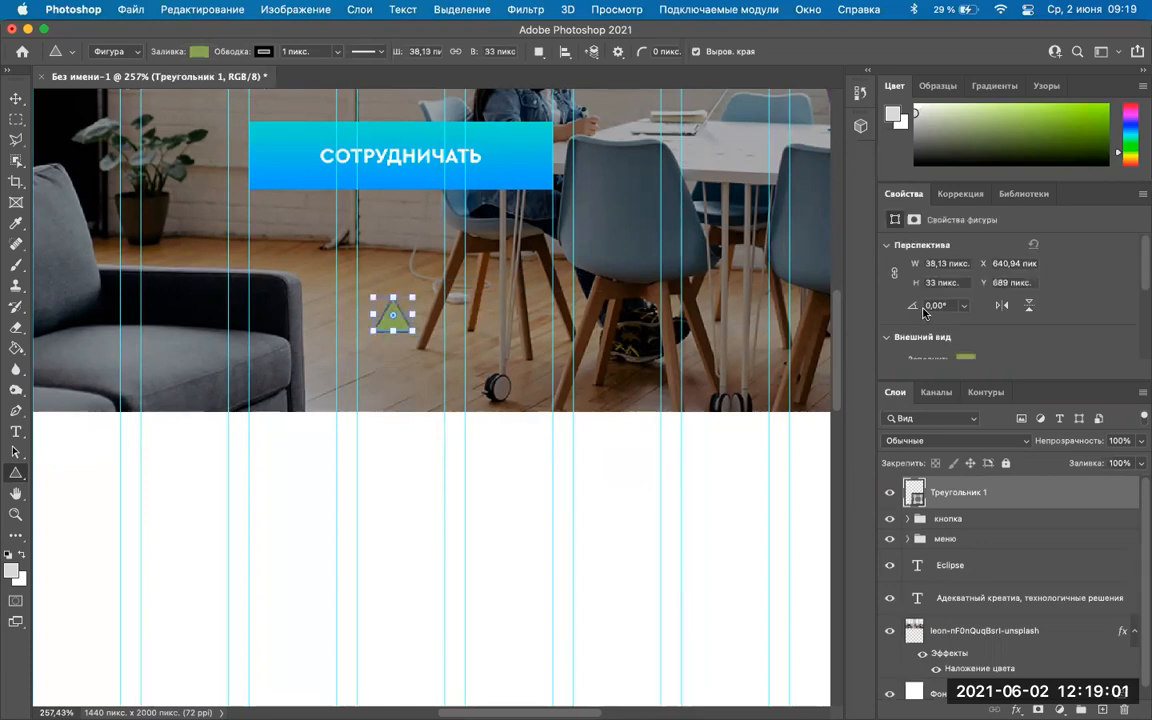
Remove the triangle's stroke and set its fill to white (ffffff).
scroll(924, 313, down, 2)
click(965, 284)
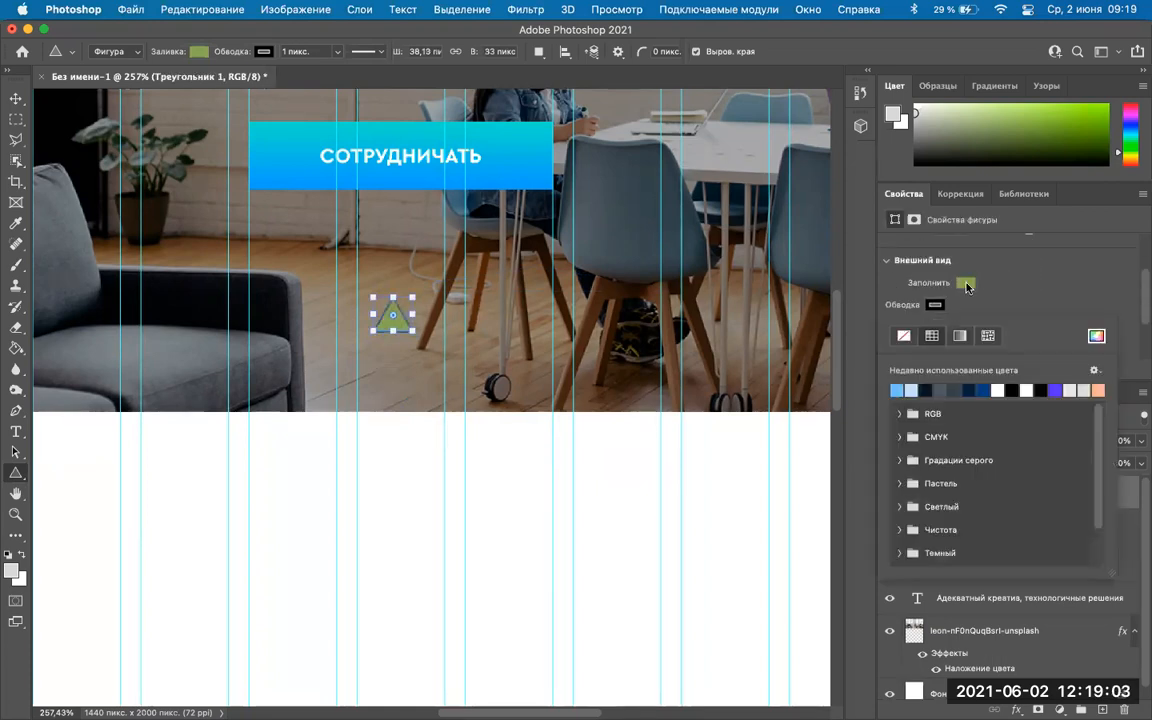
click(966, 286)
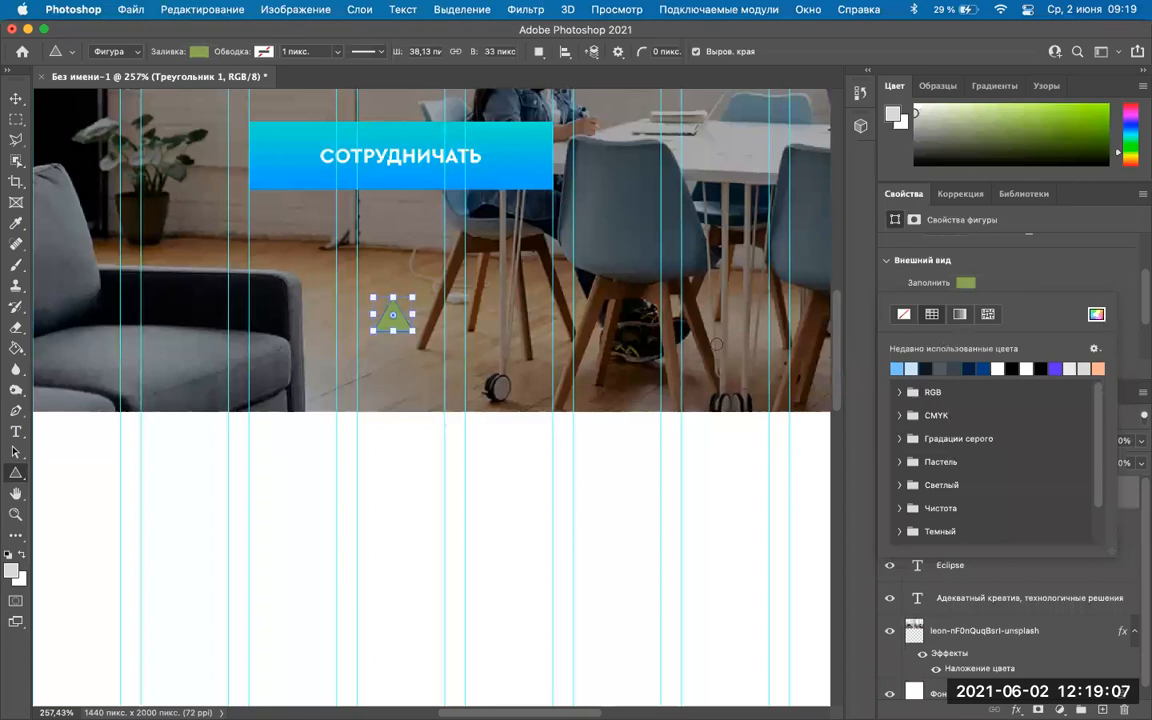
click(1097, 315)
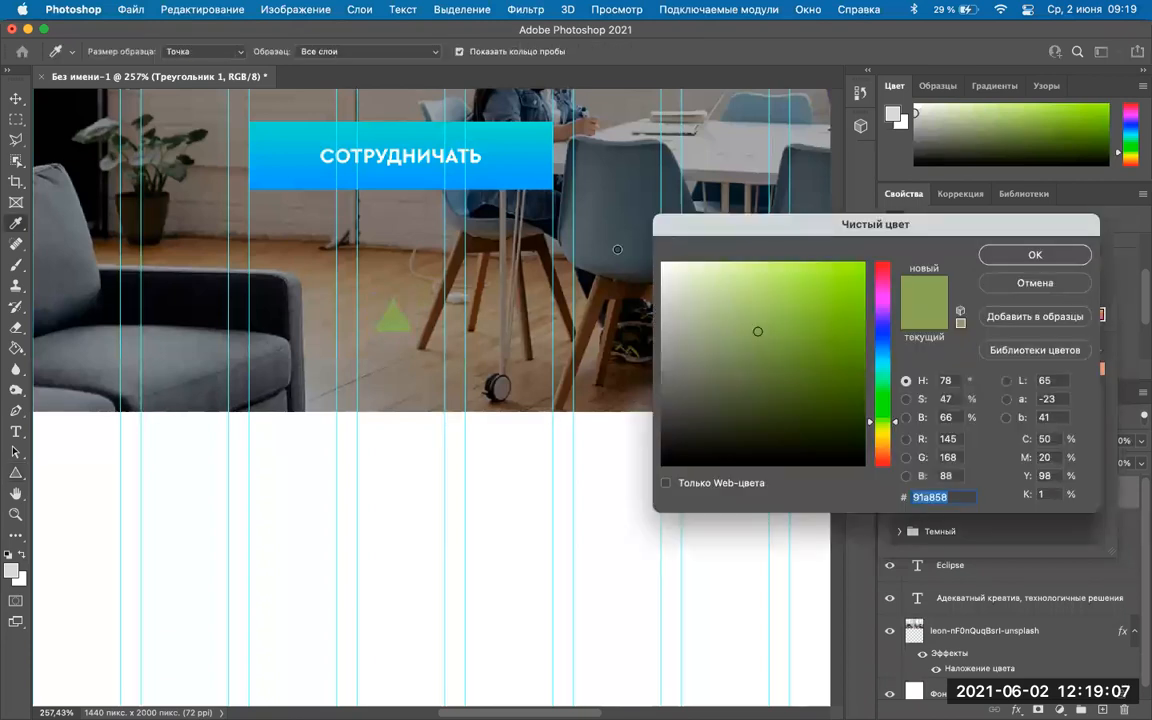
click(1018, 257)
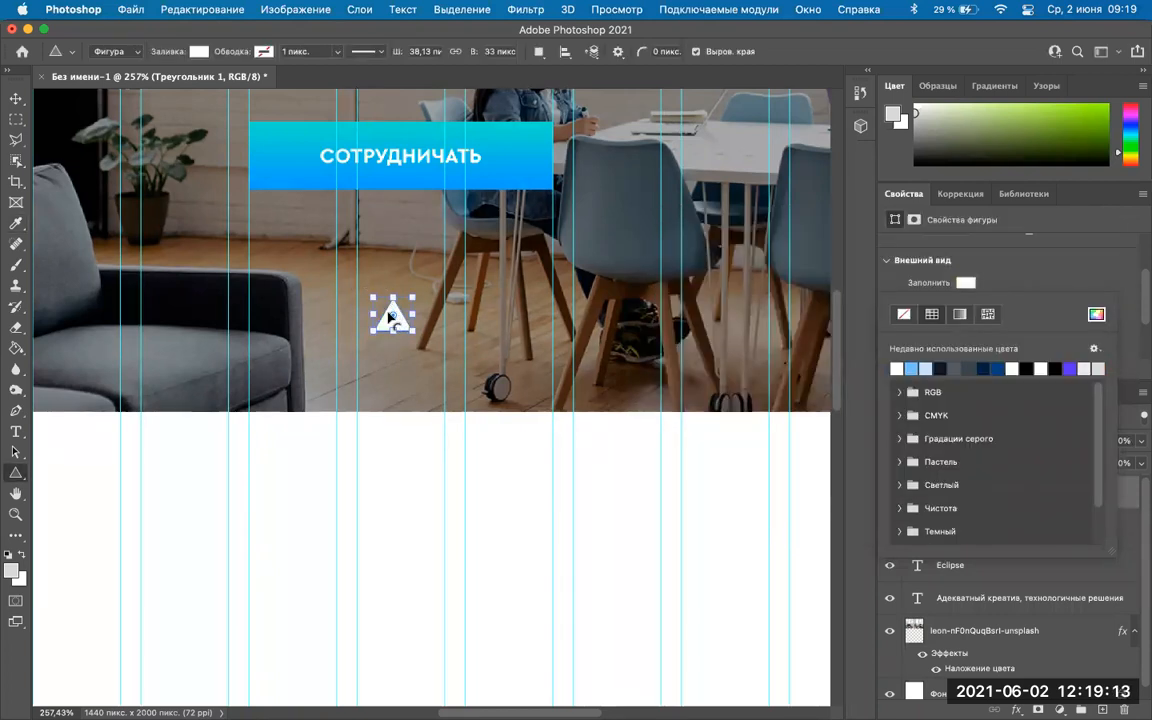
Glance at the Image menu and switch between Triangle and Move tools, ending on Move.
click(295, 9)
click(296, 10)
click(16, 98)
click(398, 320)
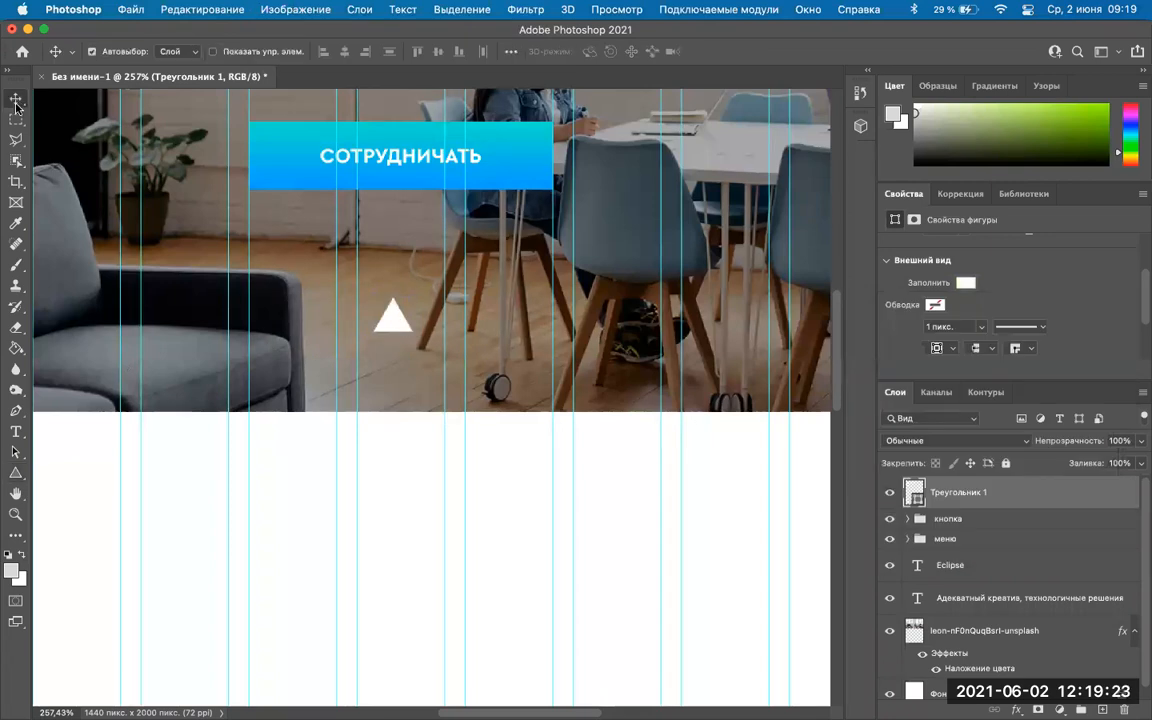
click(16, 472)
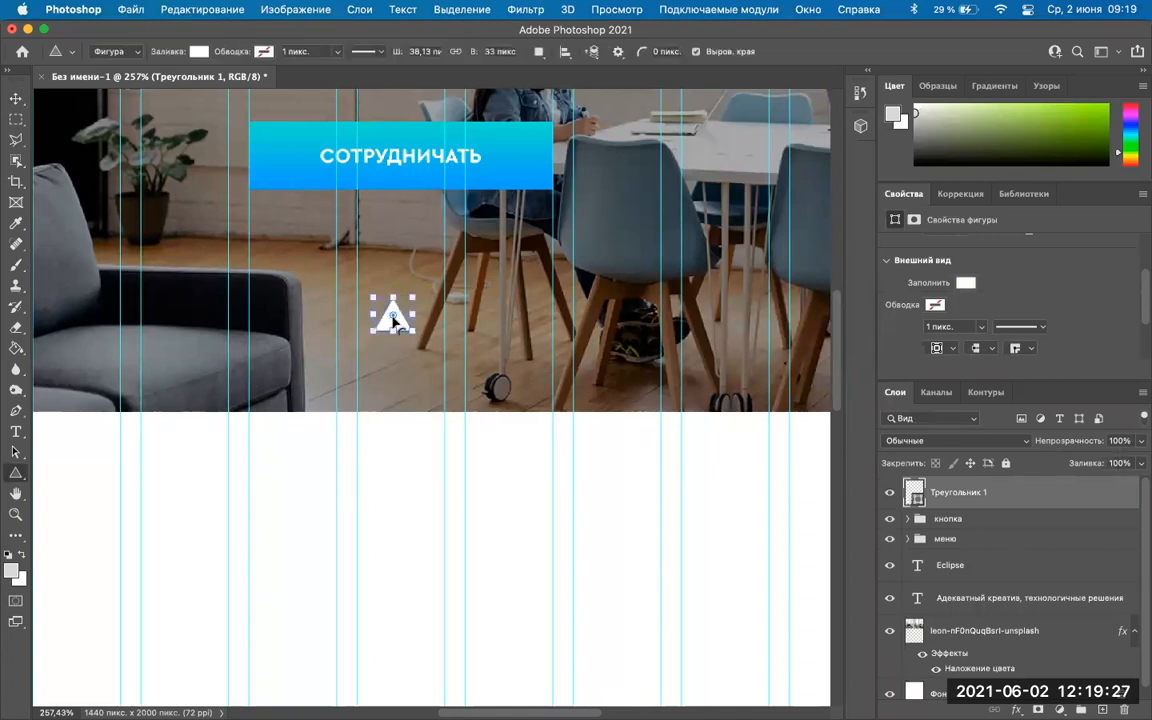
click(16, 99)
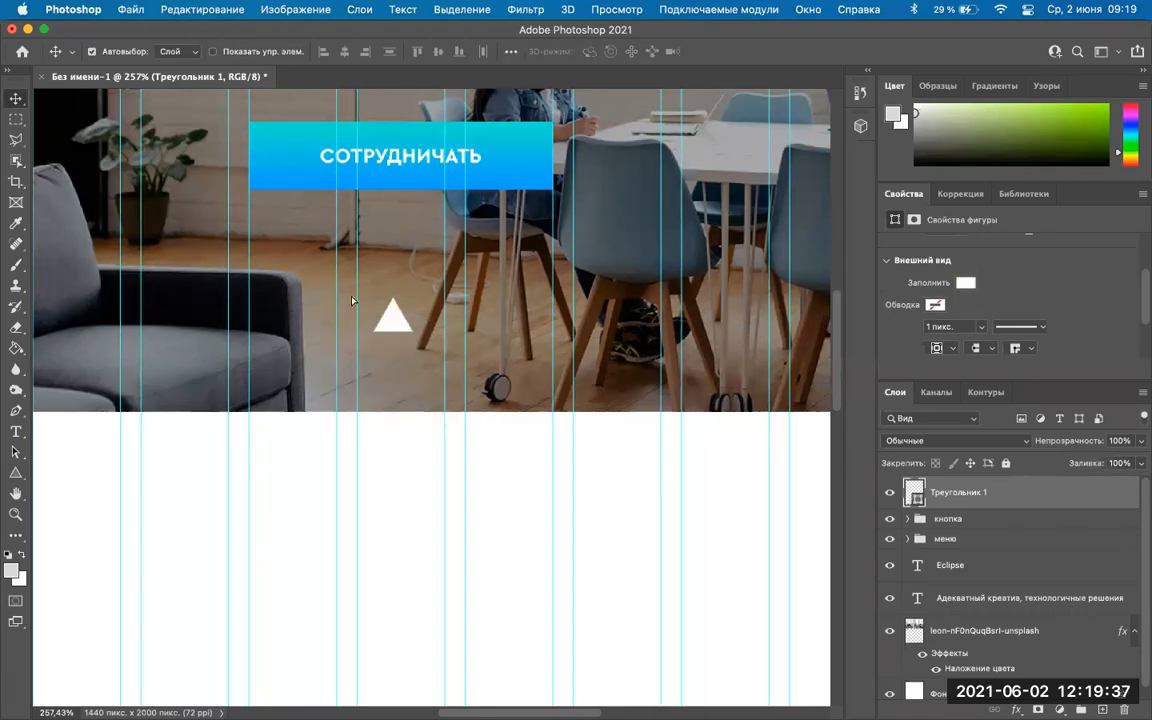
Drag the white triangle slightly lower and apply Image Rotation > Flip Canvas Vertical.
mouse_move(398, 322)
mouse_down()
mouse_move(616, 366)
mouse_move(406, 336)
mouse_up()
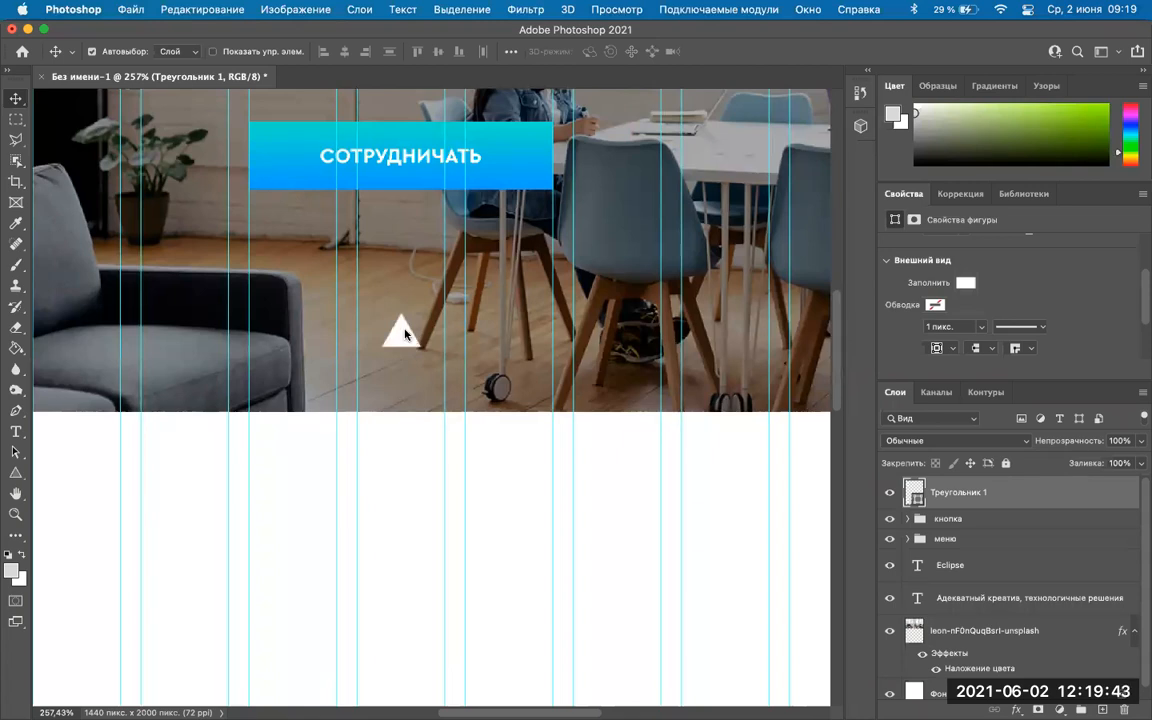
right_click(405, 336)
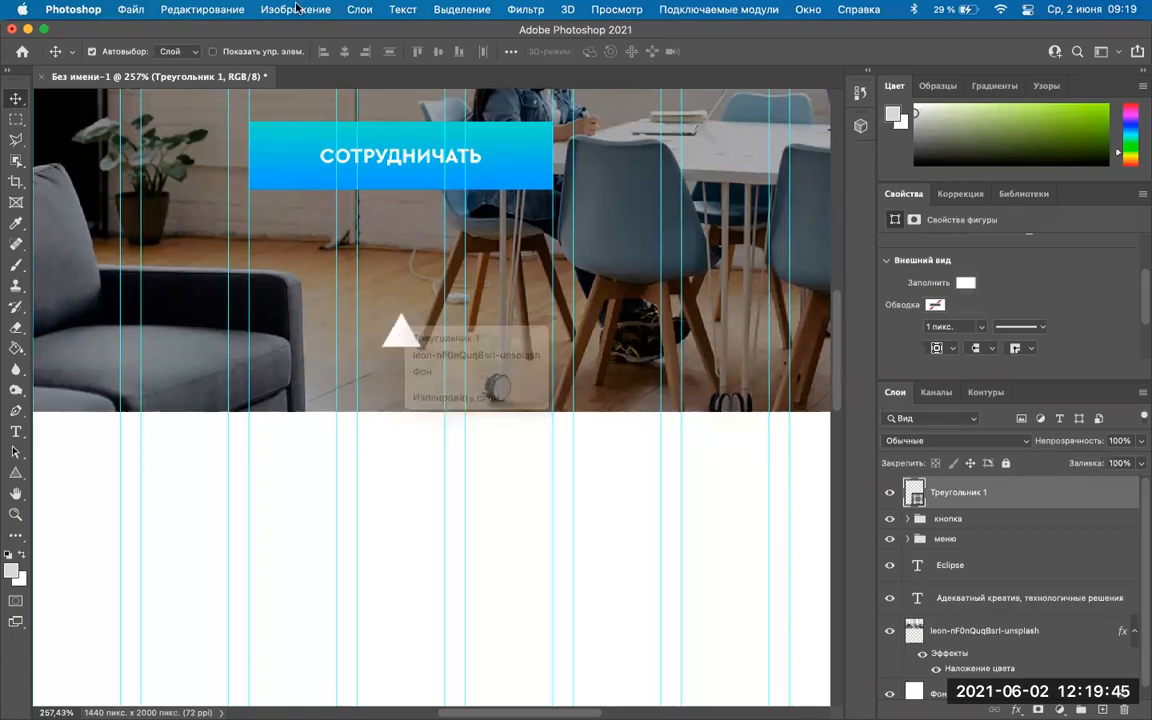
click(296, 8)
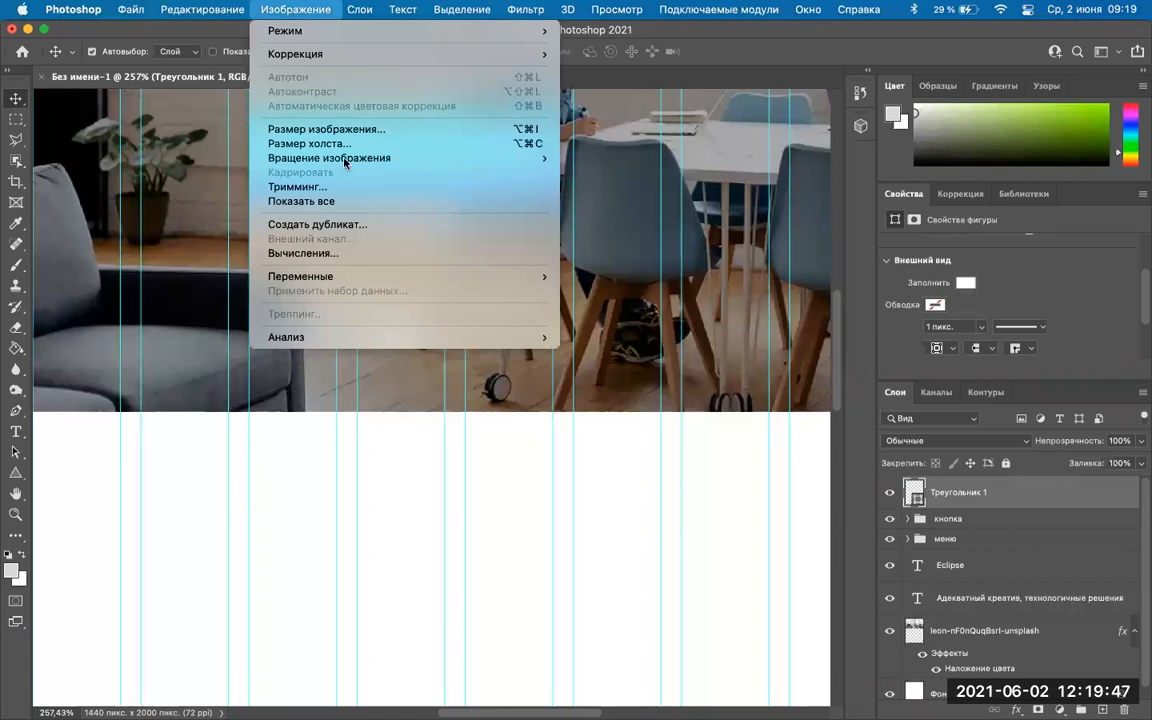
mouse_move(344, 159)
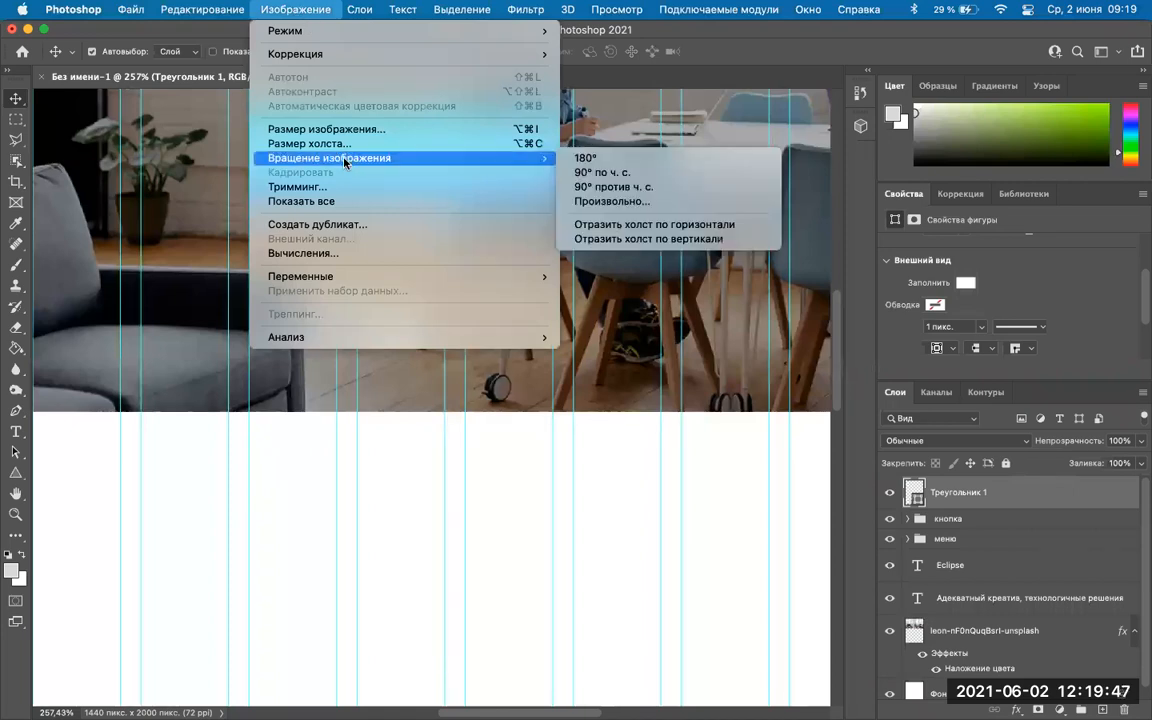
click(656, 236)
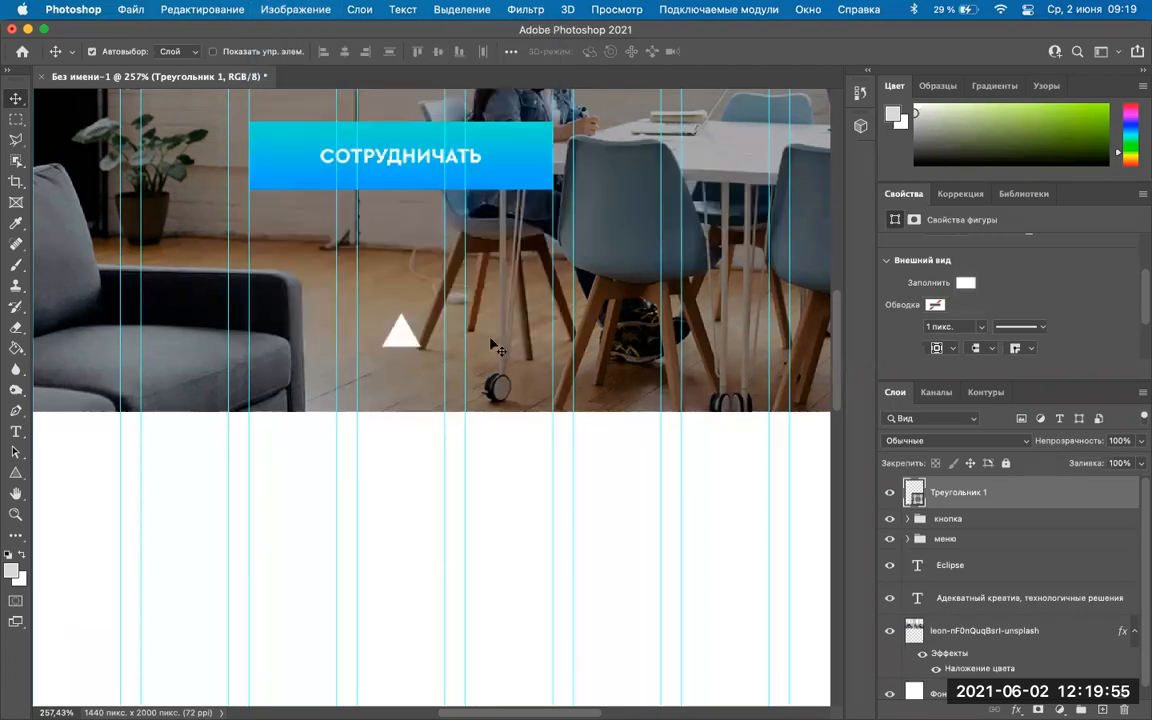
Zoom out and scroll across the page to review the hero layout.
key(super+minus)
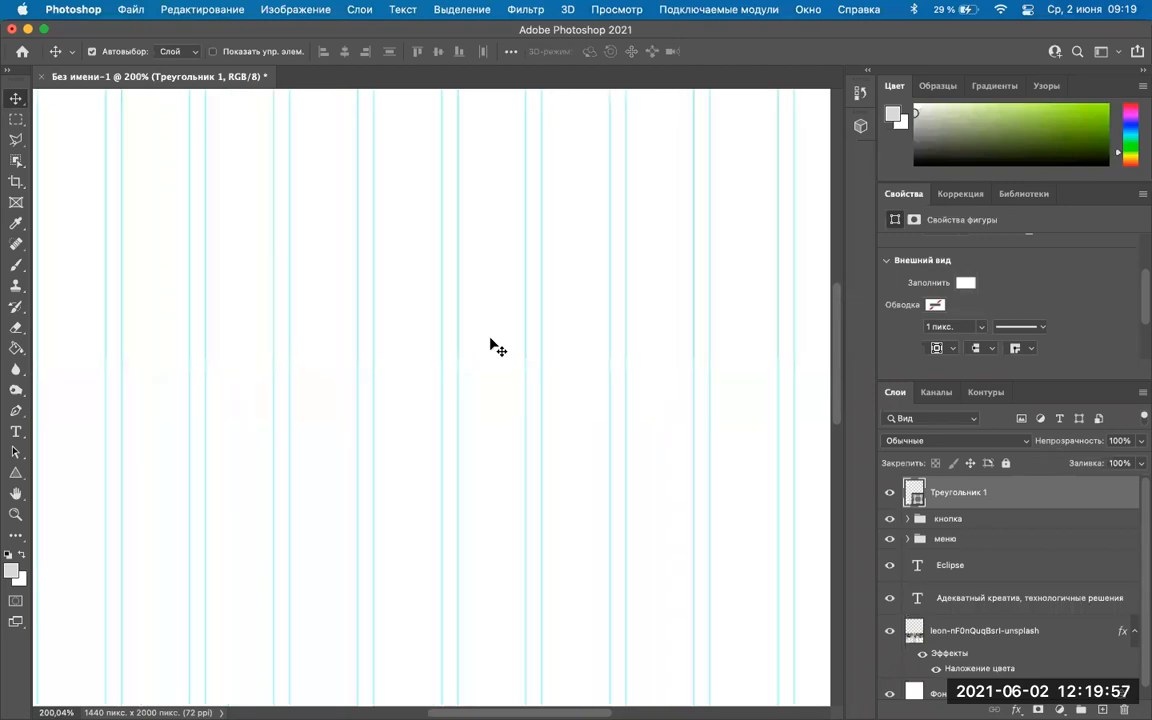
scroll(497, 346, down, 3)
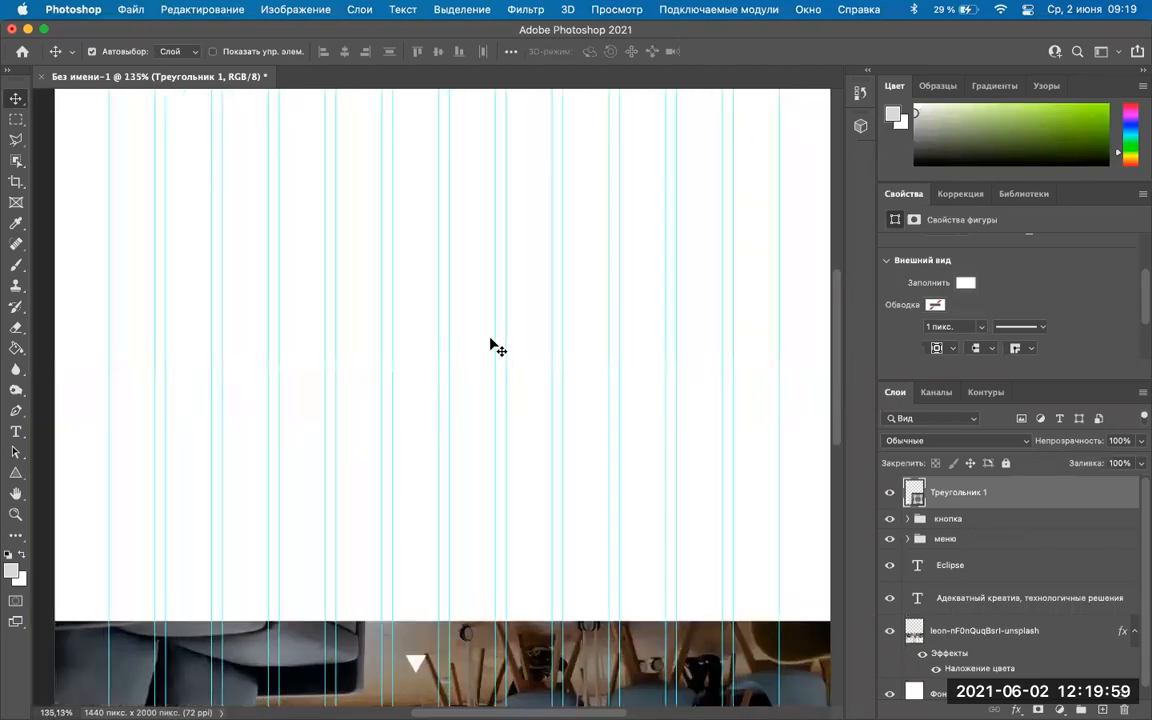
scroll(495, 344, down, 2)
scroll(417, 368, up, 5)
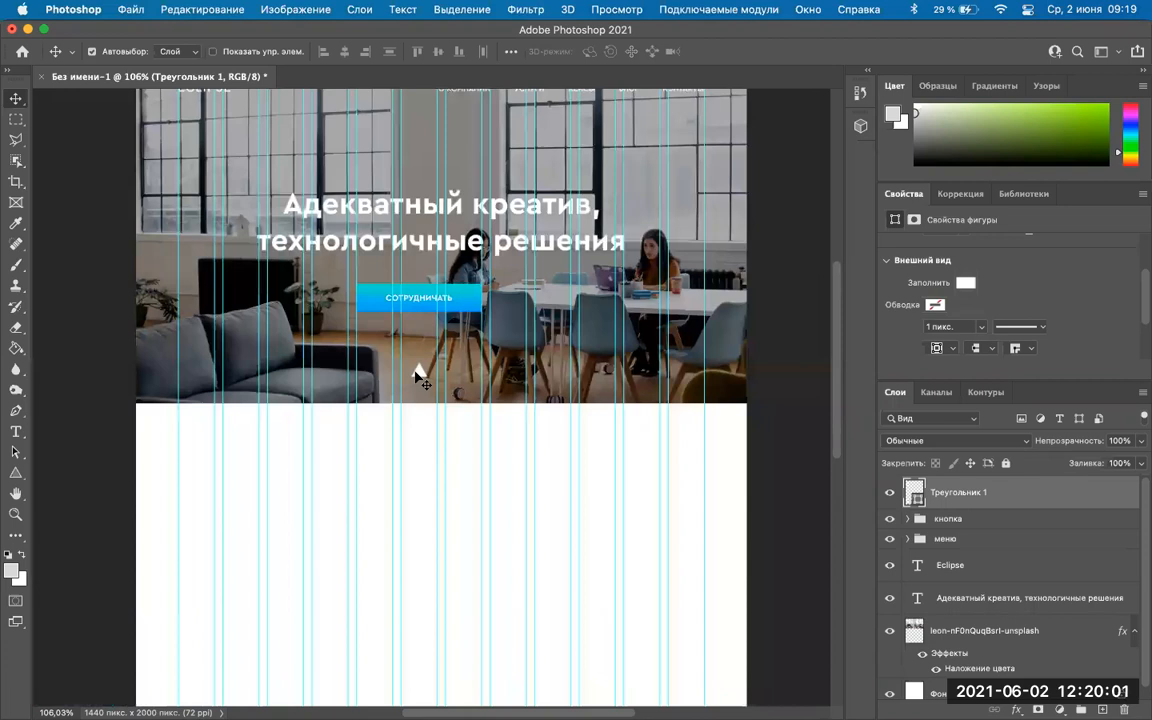
scroll(417, 374, up, 2)
scroll(417, 380, up, 2)
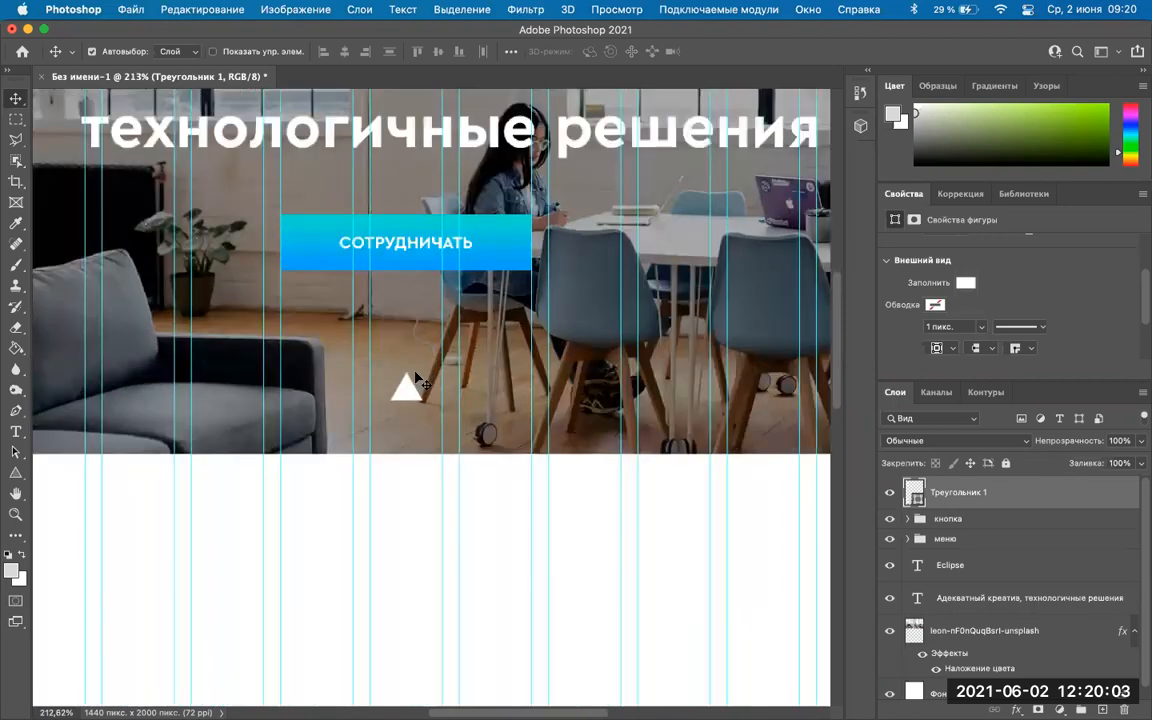
scroll(415, 380, up, 1)
scroll(420, 342, up, 1)
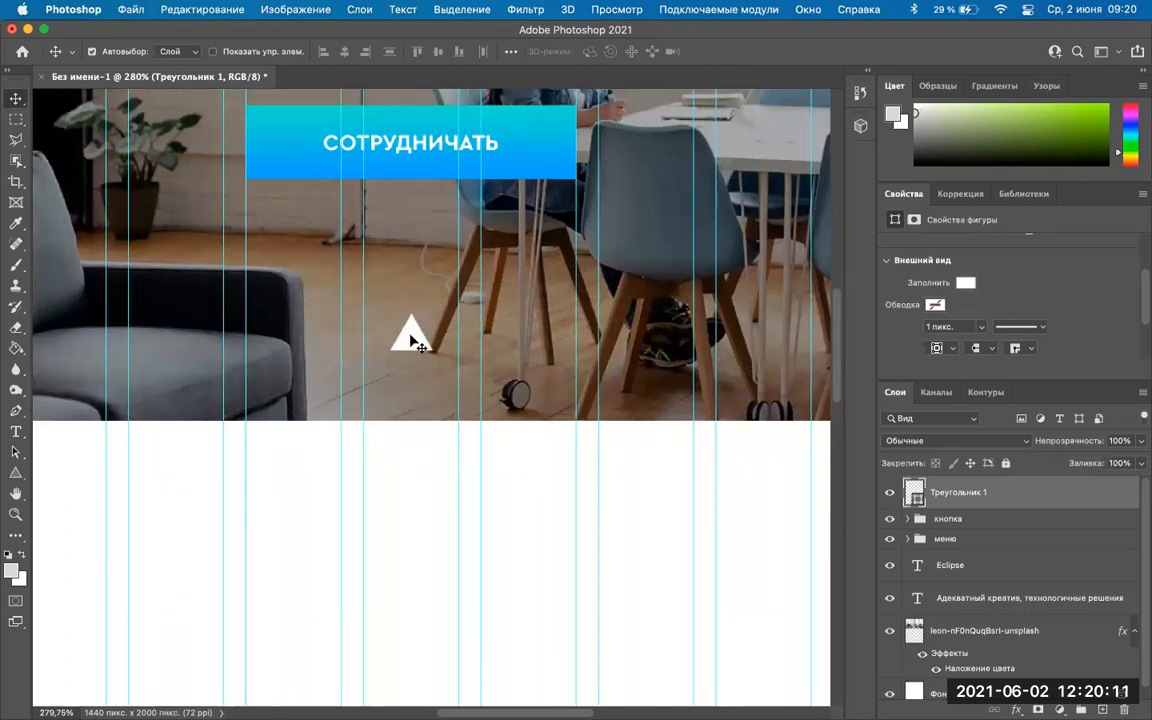
Free-transform the white triangle, flipping it horizontally and vertically so it points down.
key(super)
key(super+t)
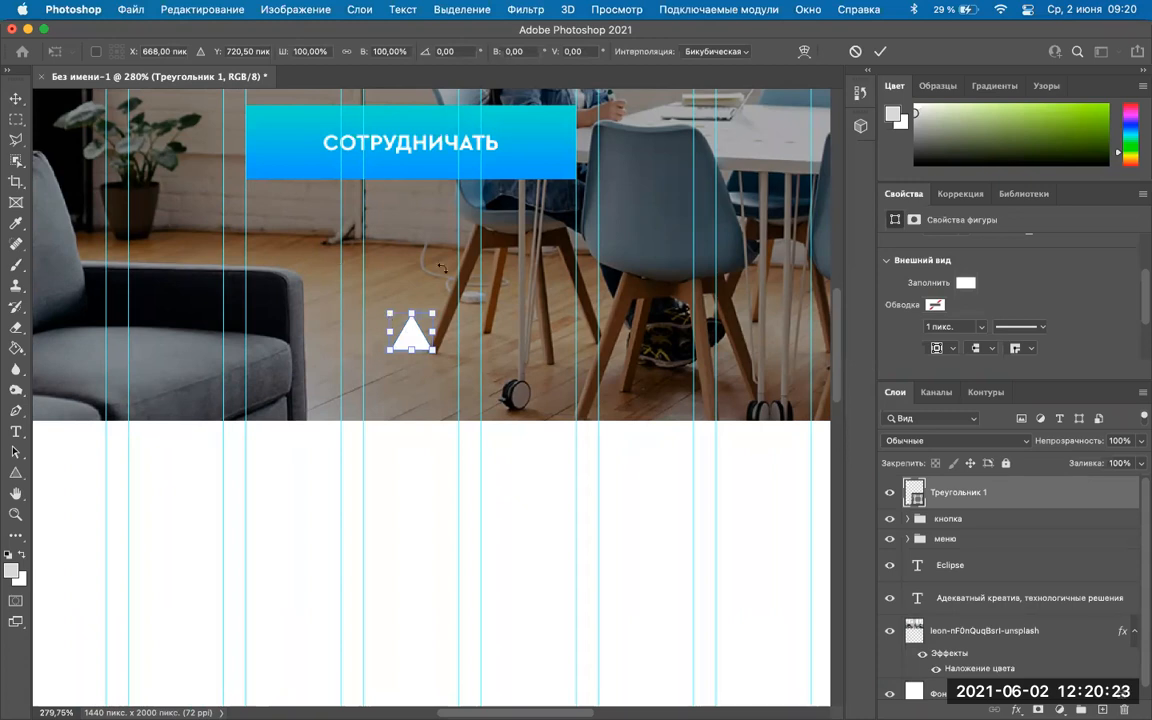
right_click(409, 330)
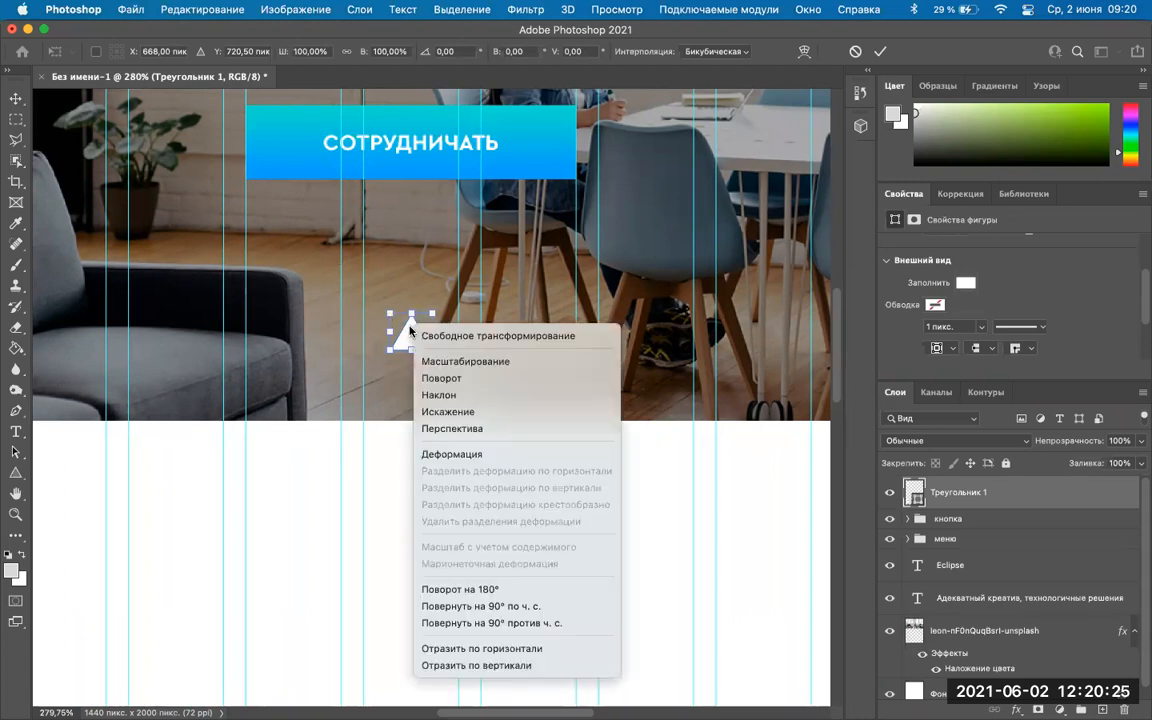
click(368, 295)
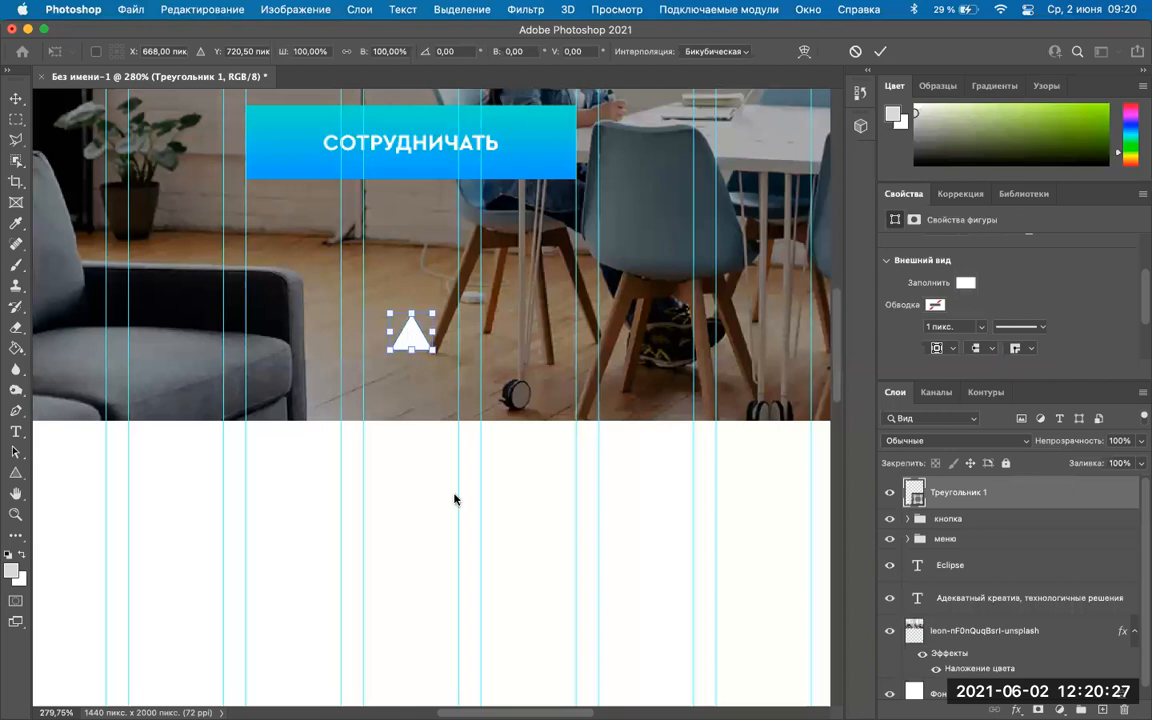
right_click(407, 332)
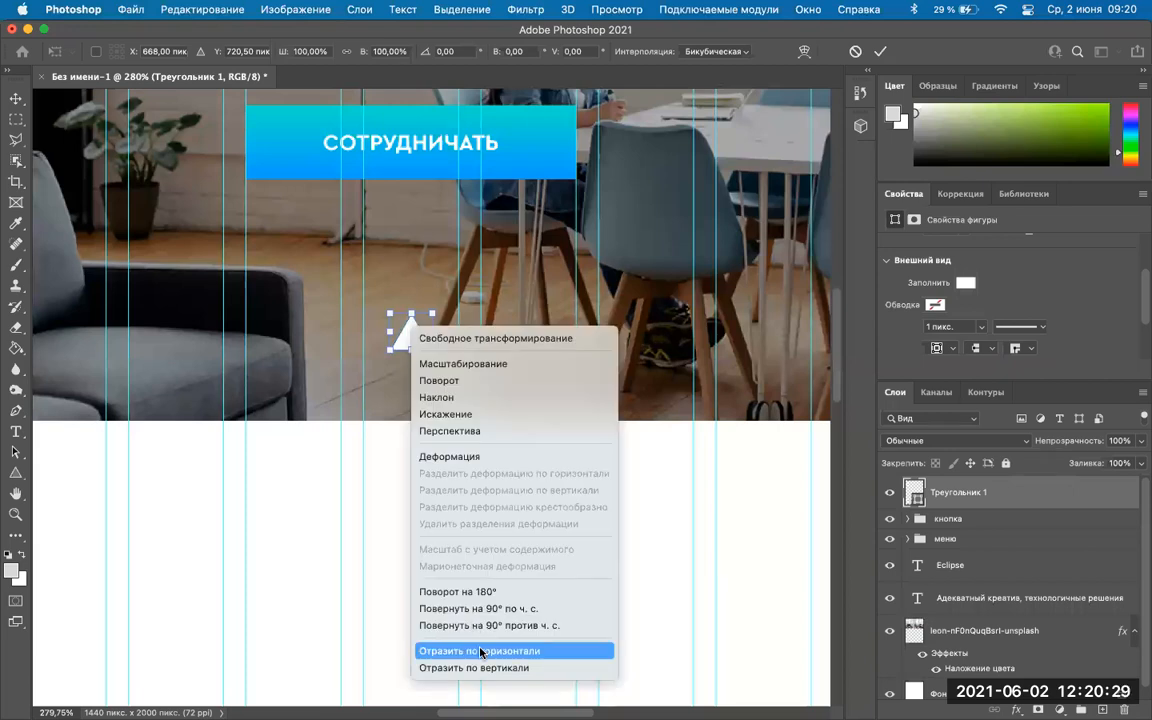
click(481, 652)
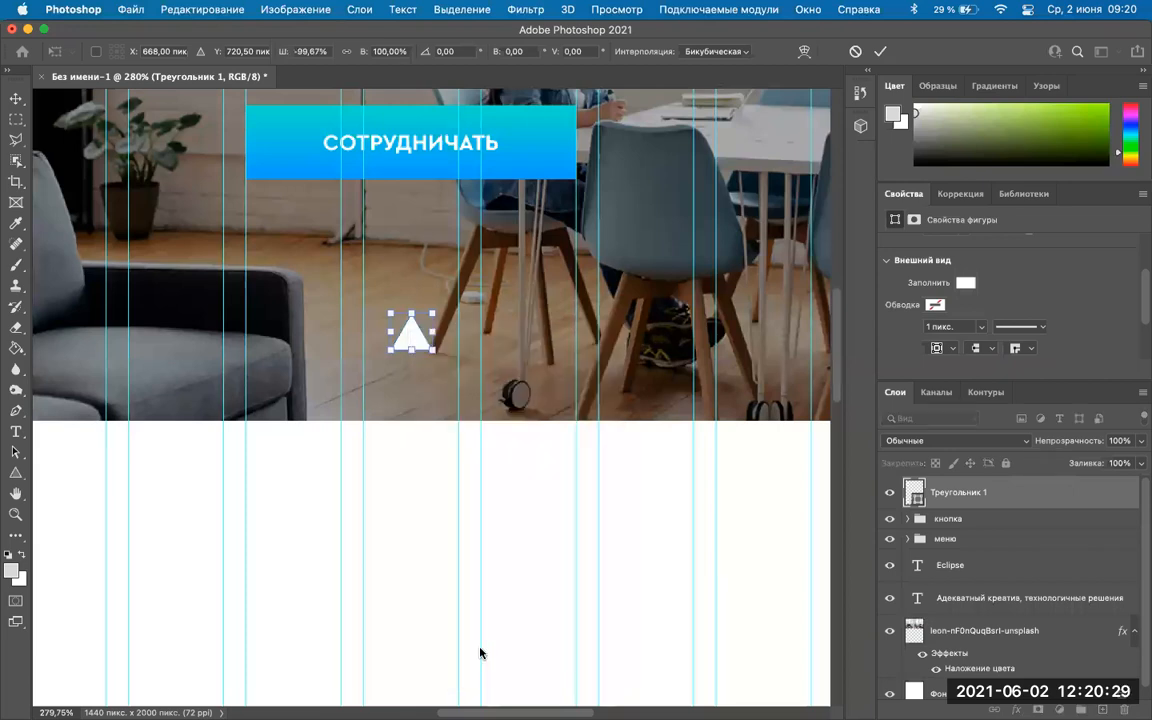
right_click(411, 327)
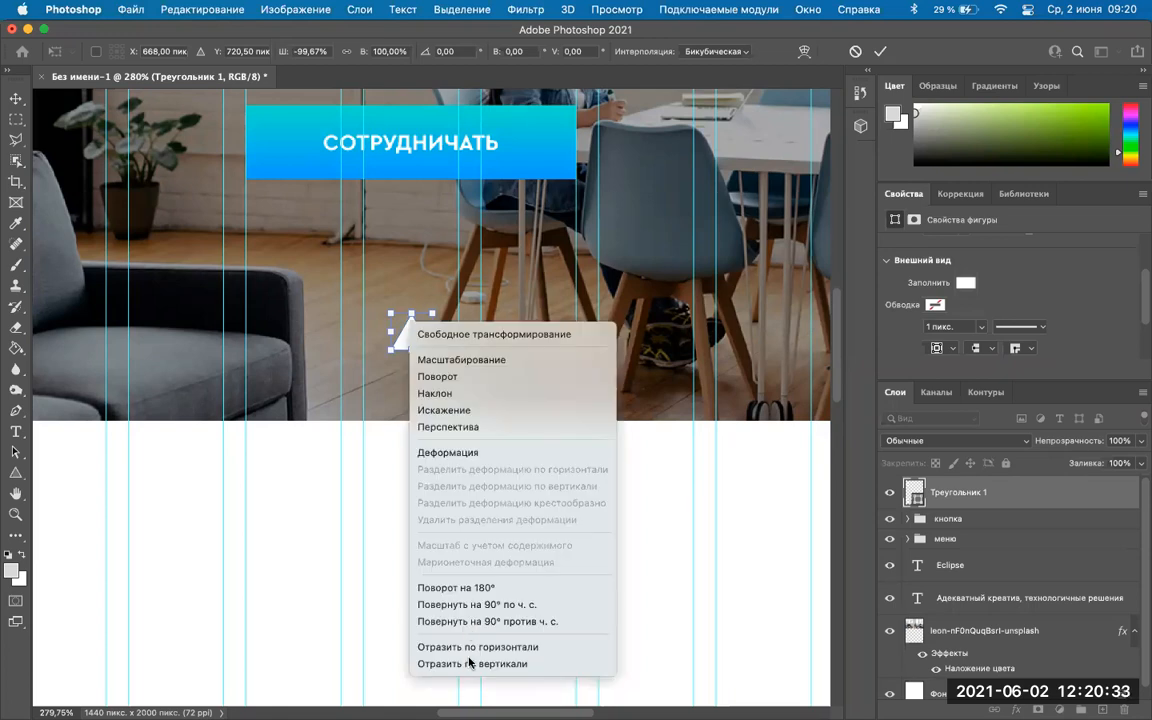
click(470, 663)
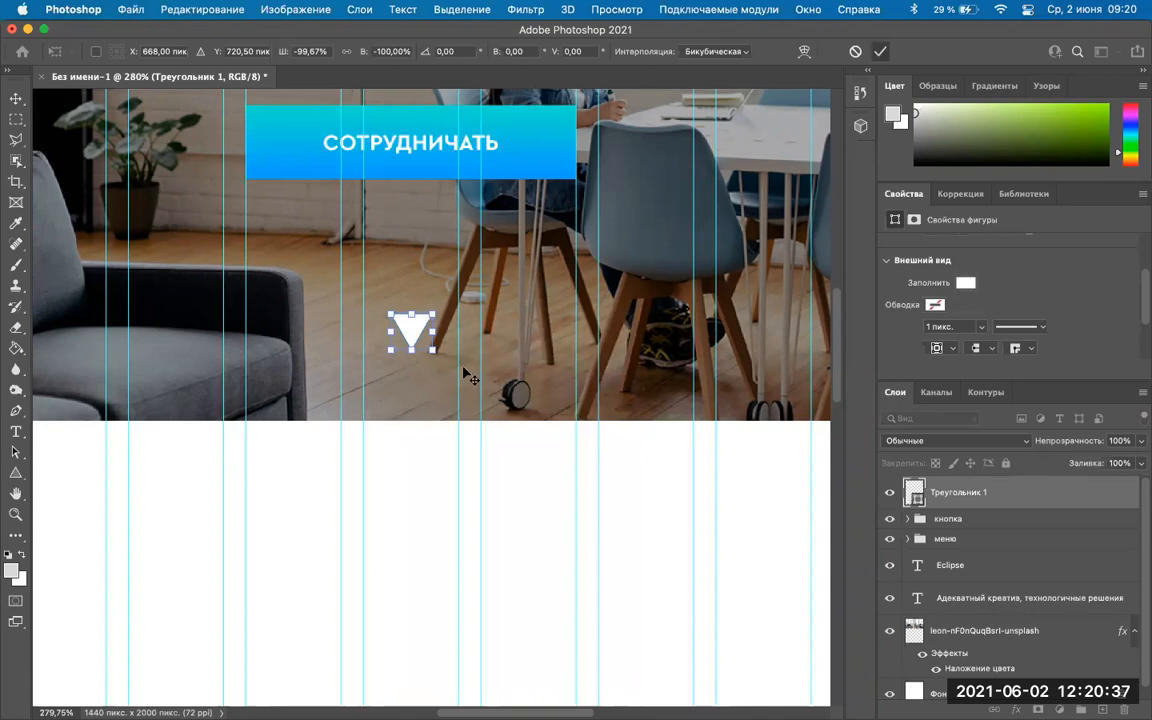
key(Return)
Zoom in and squash the white triangle to about half its height with Free Transform.
scroll(467, 375, down, 2)
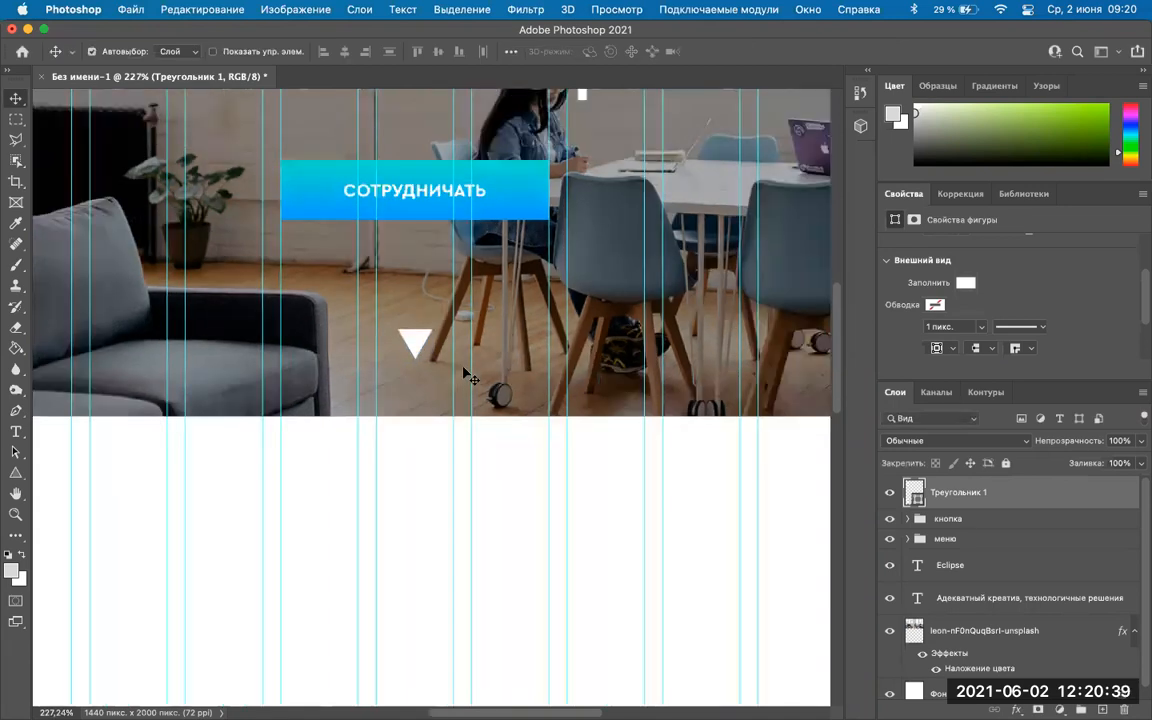
scroll(467, 375, down, 2)
scroll(460, 390, down, 2)
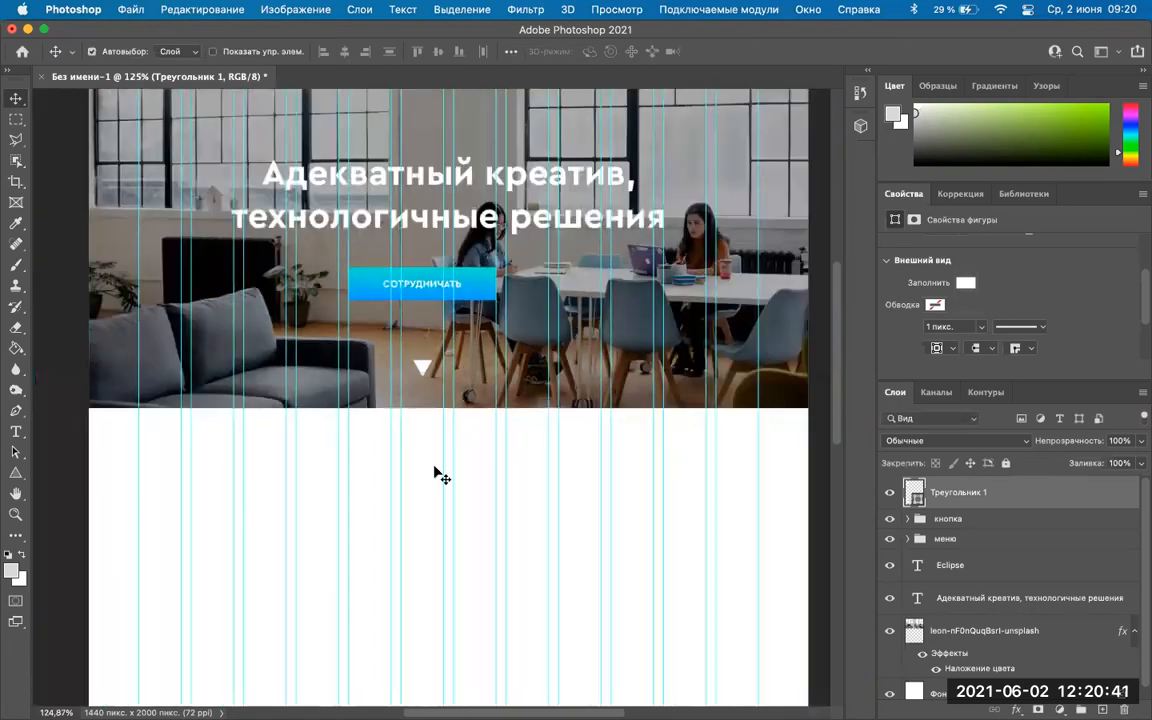
scroll(436, 474, up, 3)
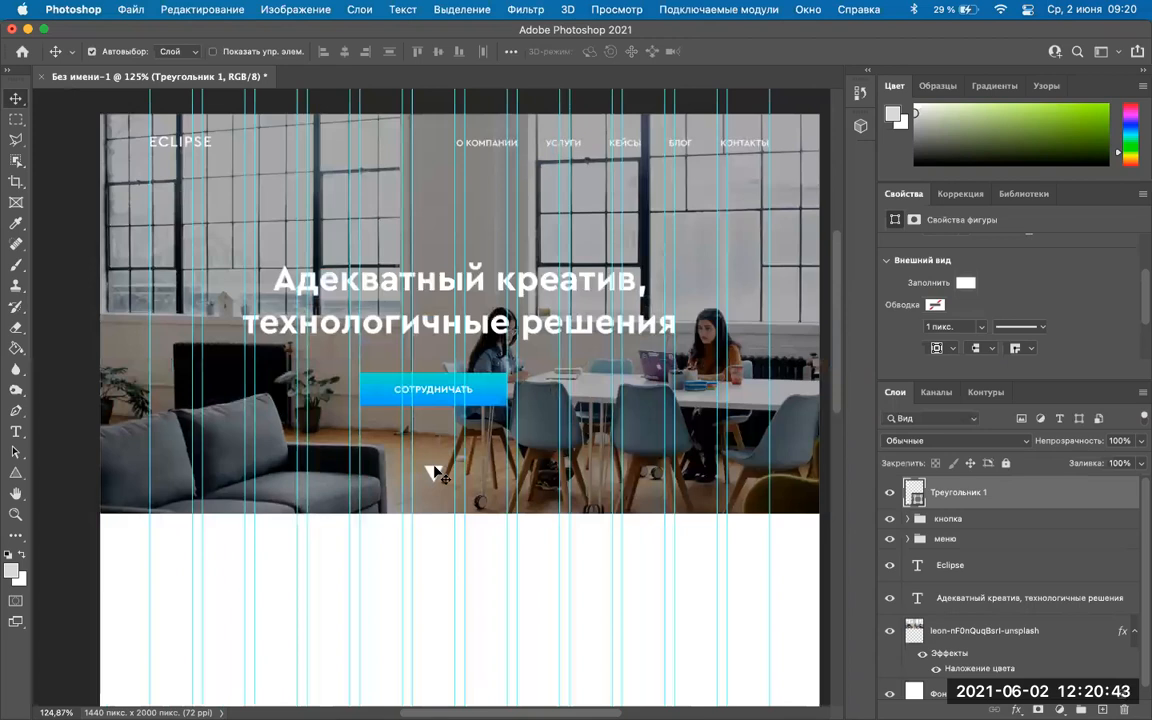
scroll(436, 474, up, 3)
scroll(430, 340, down, 3)
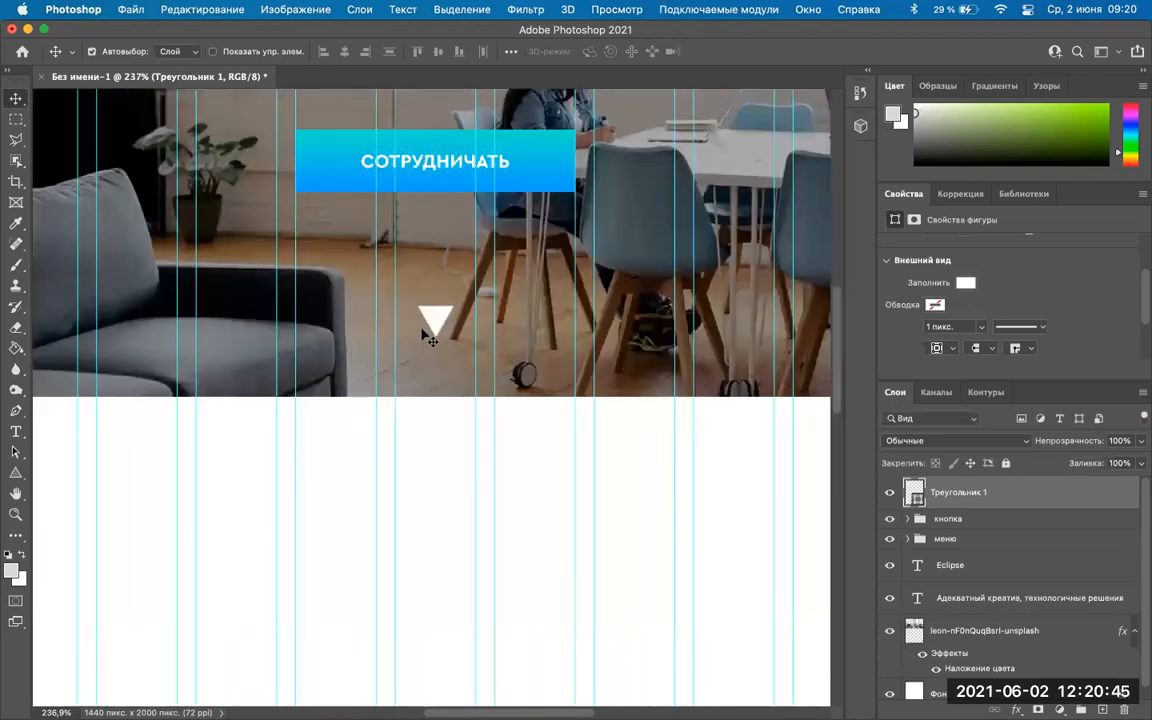
scroll(435, 398, up, 3)
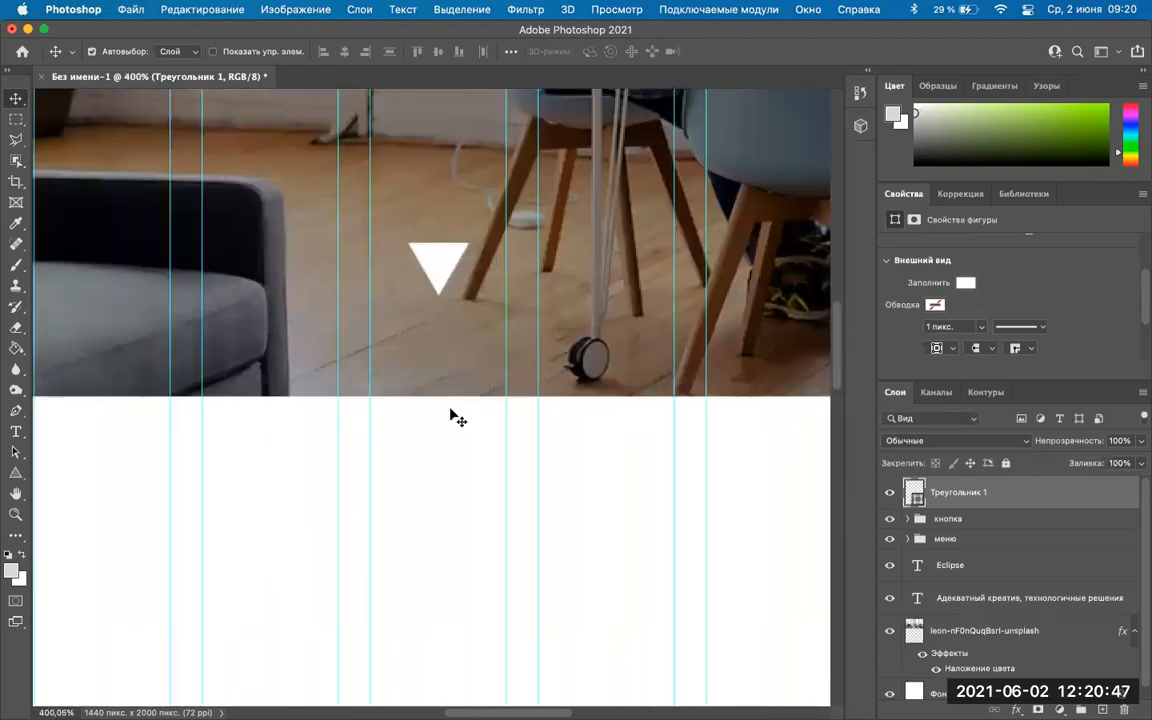
scroll(457, 418, up, 3)
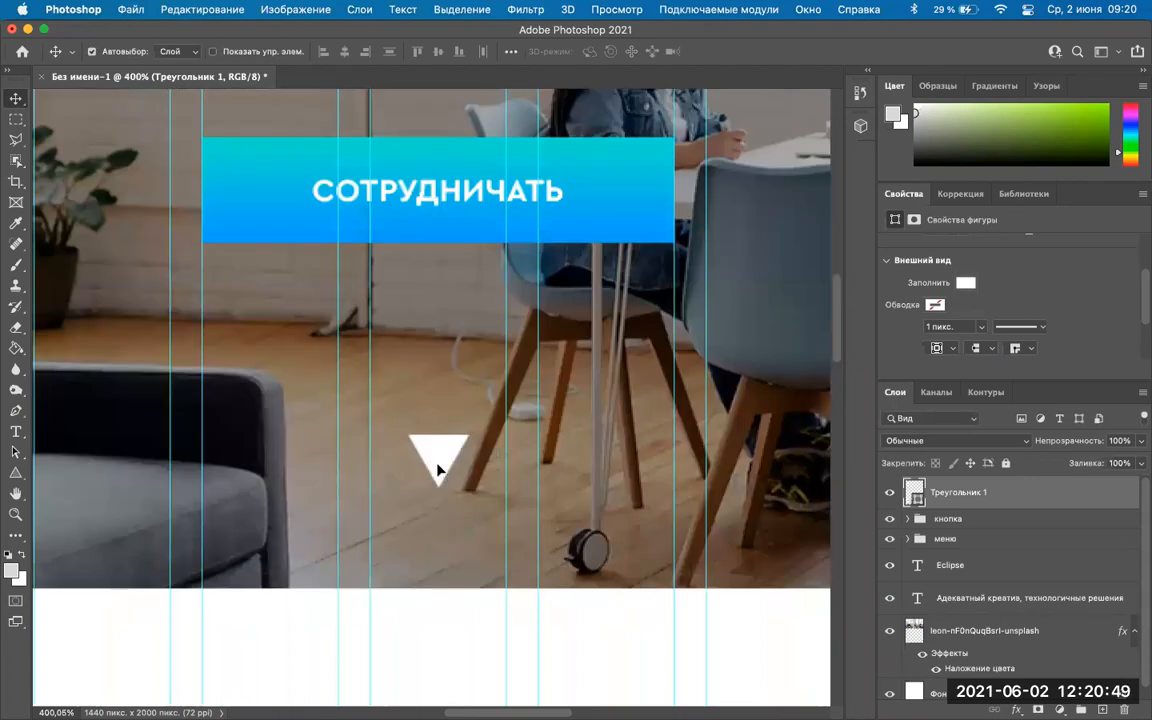
key(super+t)
drag(440, 472, 440, 463)
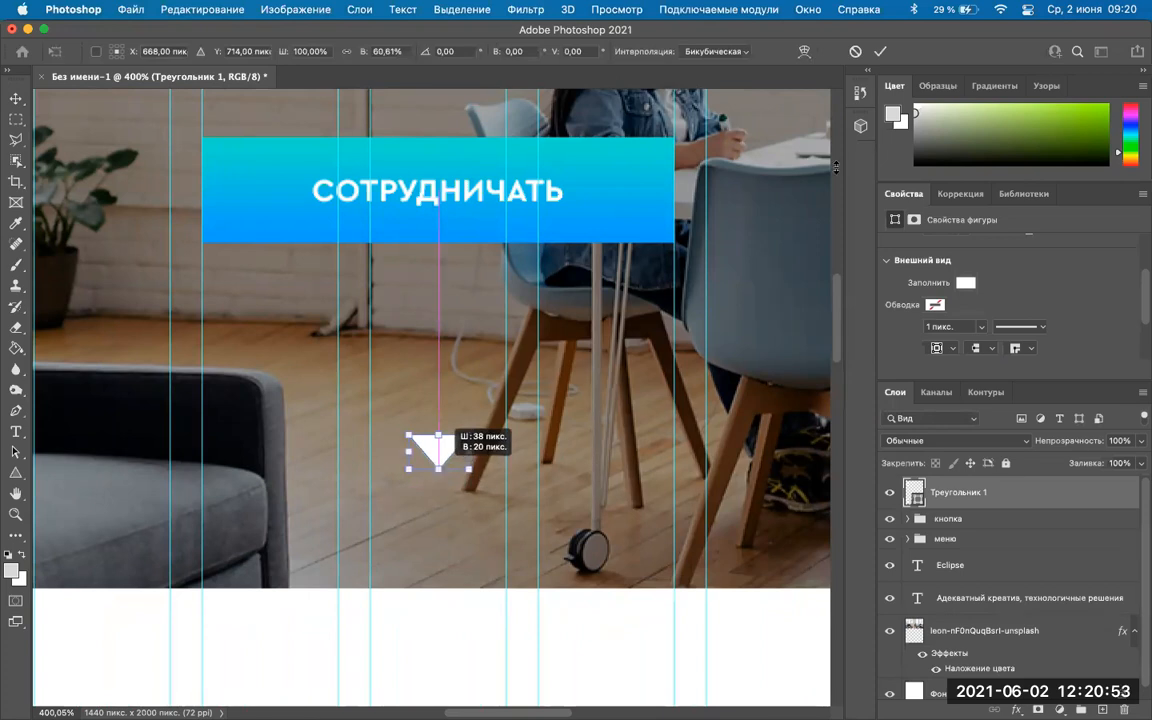
click(881, 53)
scroll(381, 428, down, 5)
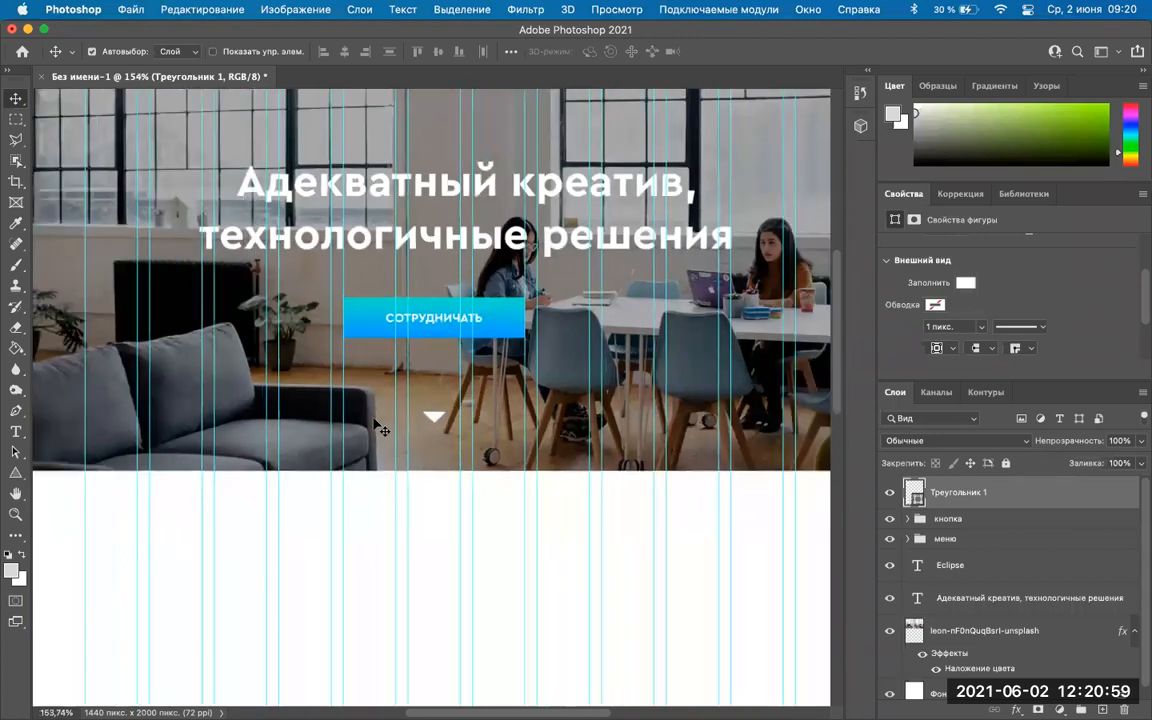
scroll(381, 428, down, 2)
scroll(428, 540, up, 3)
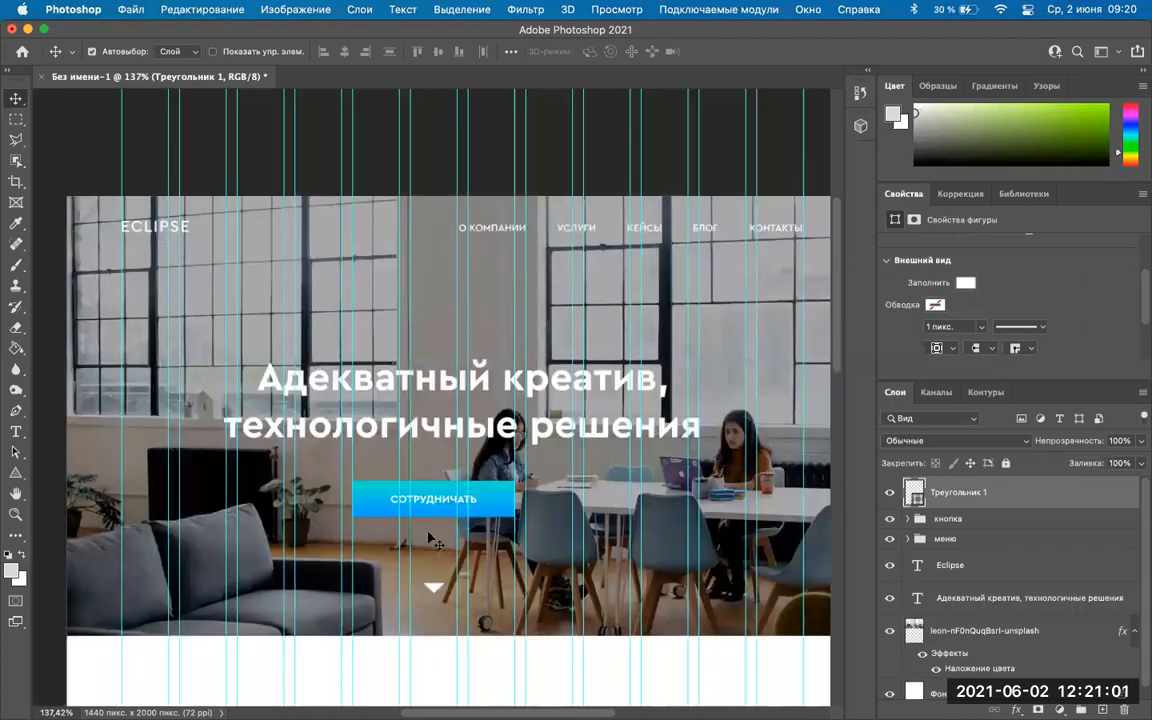
scroll(428, 540, down, 1)
scroll(427, 538, up, 1)
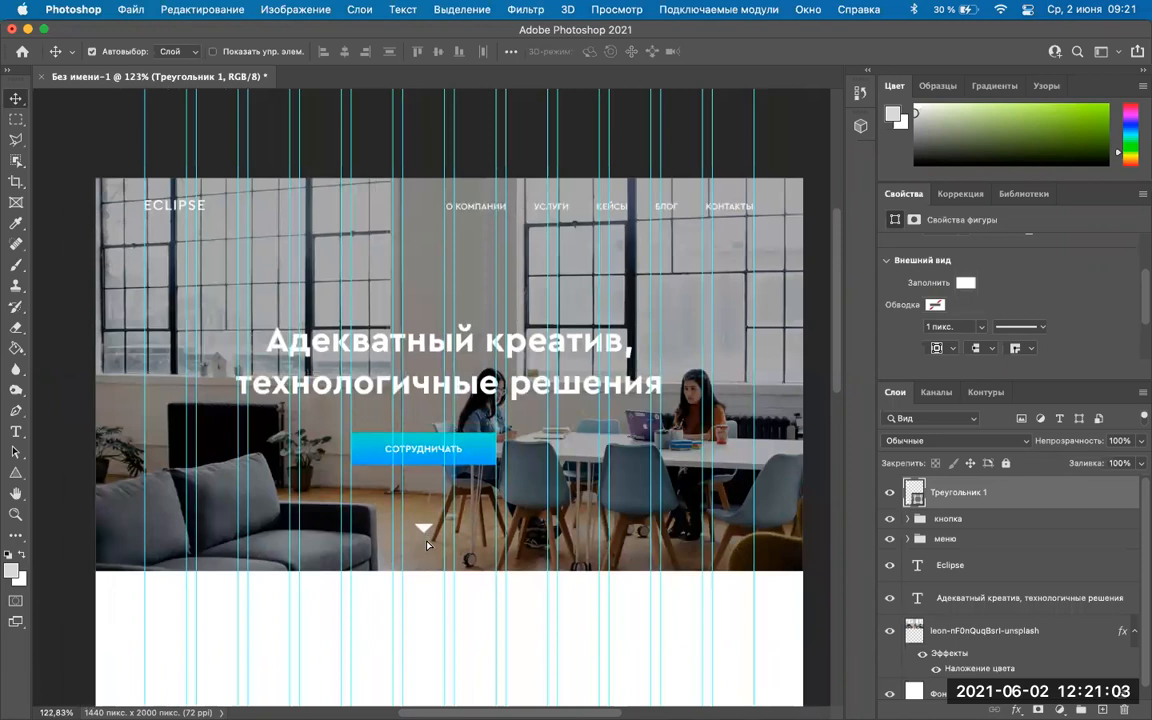
Drag the white arrow down near the hero photo's bottom edge, then select the кнопка group.
drag(424, 528, 452, 540)
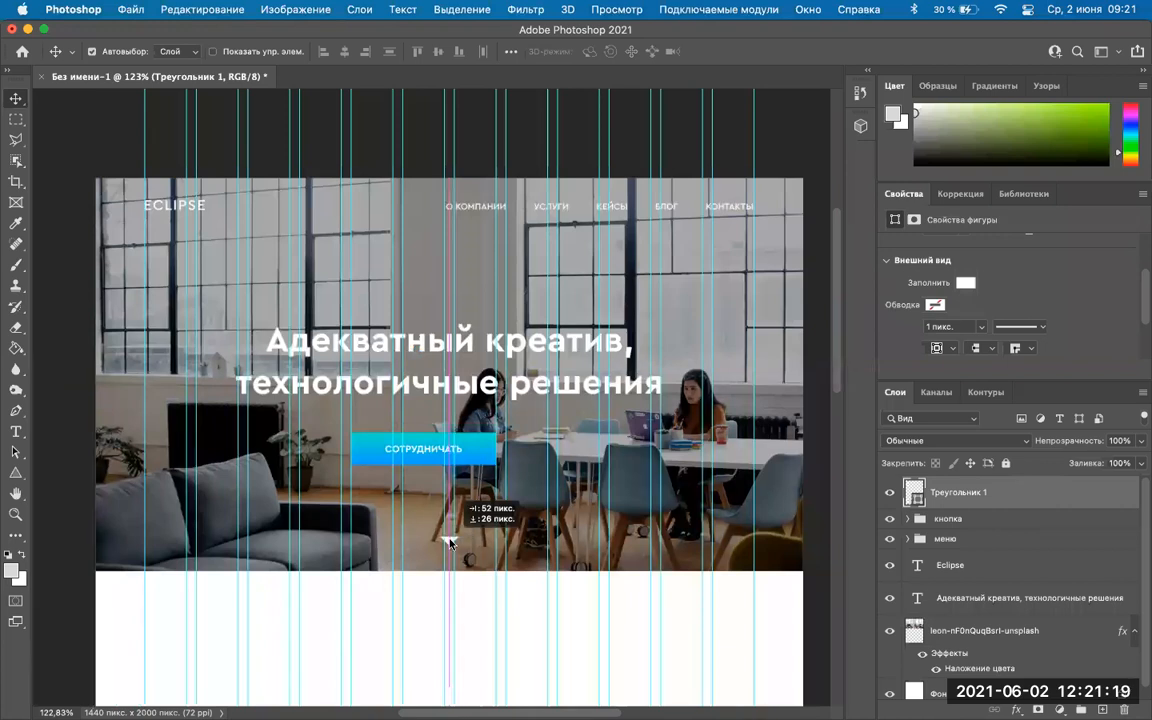
click(418, 452)
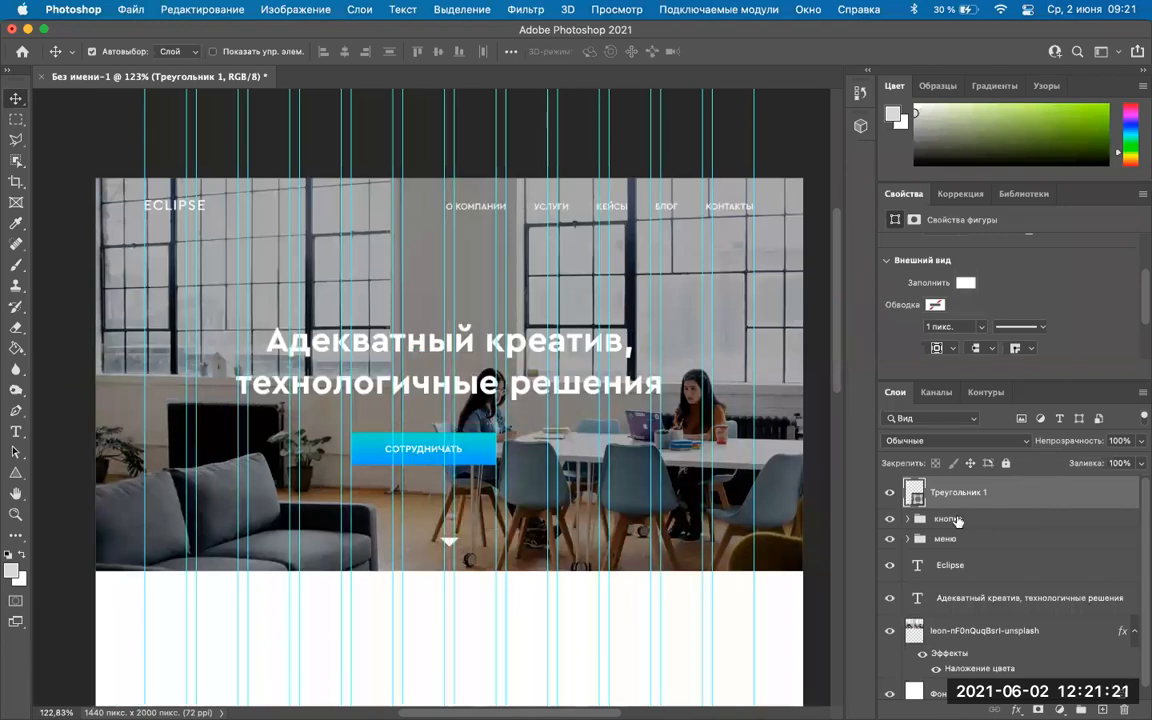
click(955, 519)
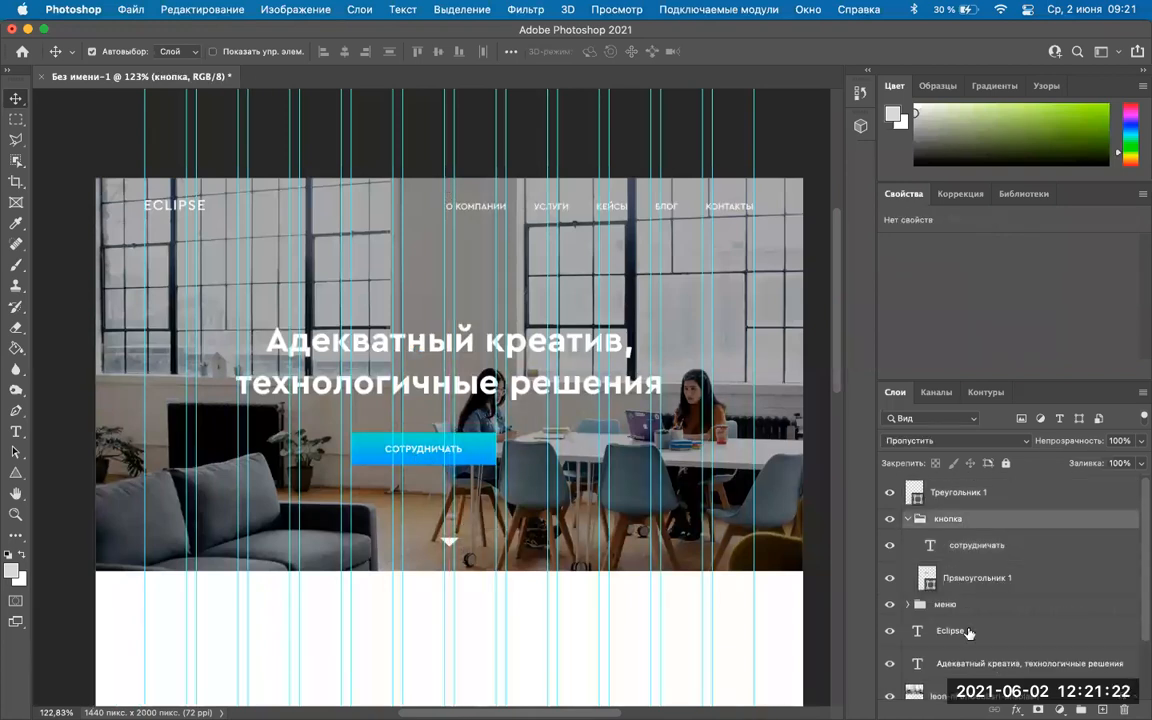
click(909, 519)
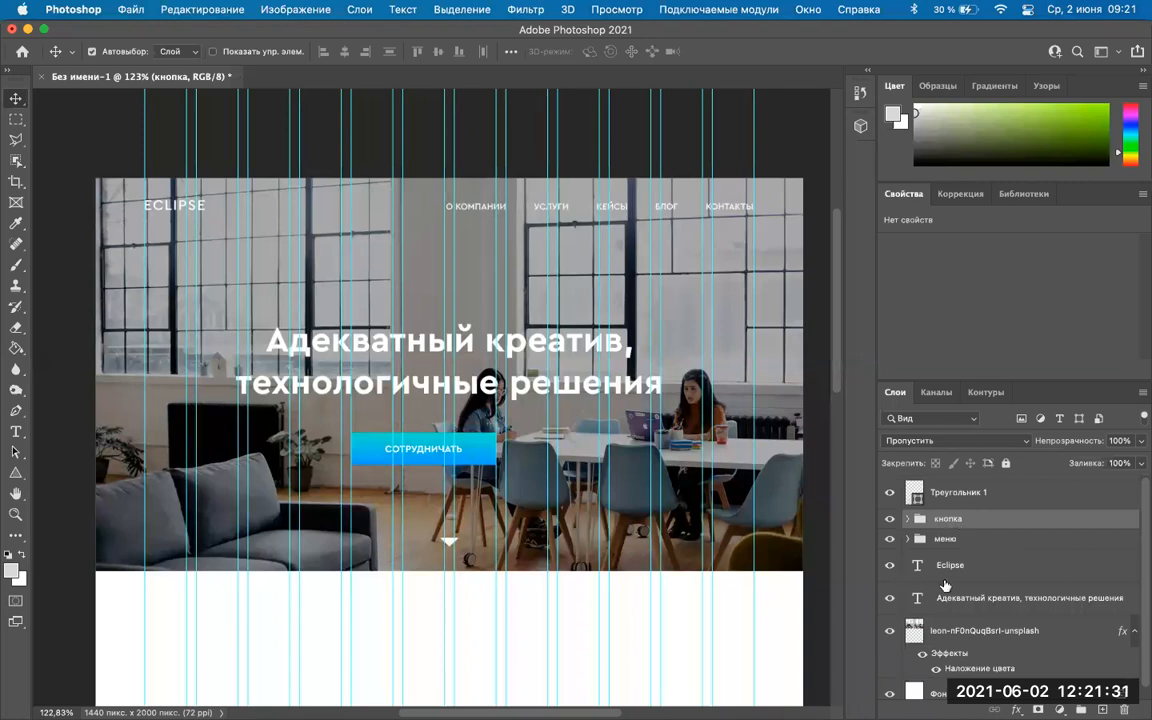
scroll(945, 585, down, 1)
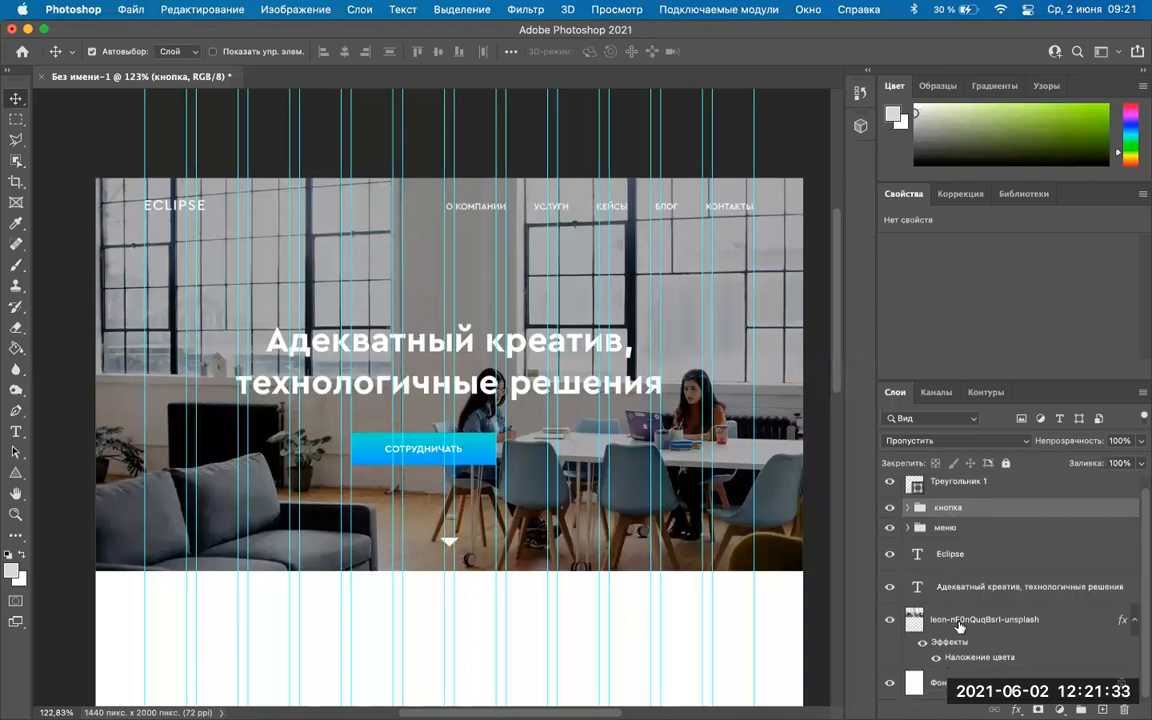
Align the СОТРУДНИЧАТЬ button group to the horizontal centre of the hero photo.
key(super)
super+click(951, 619)
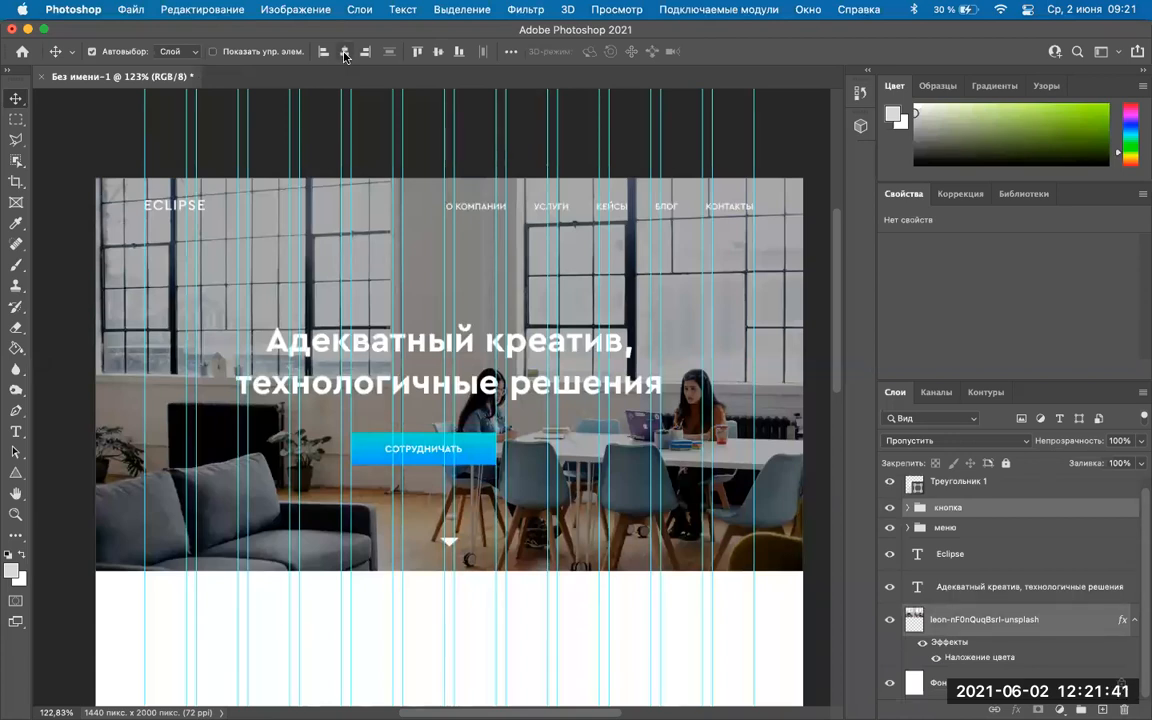
click(344, 53)
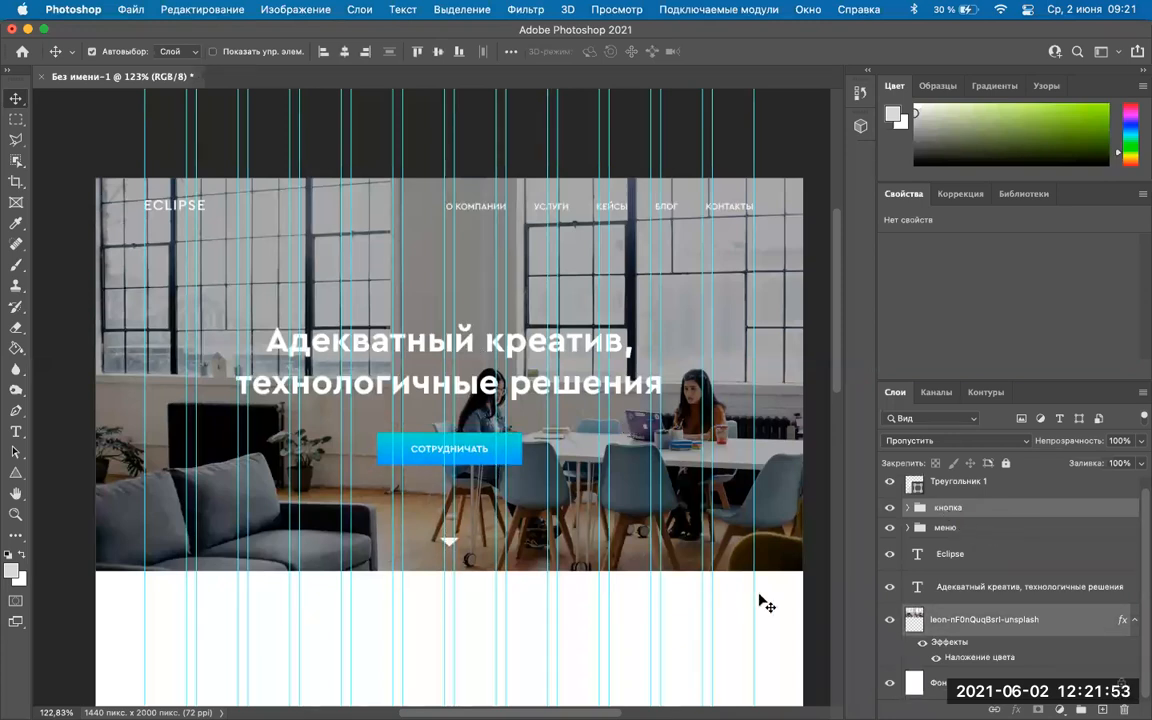
Select the кнопка group, the headline text and the hero photo together.
click(948, 527)
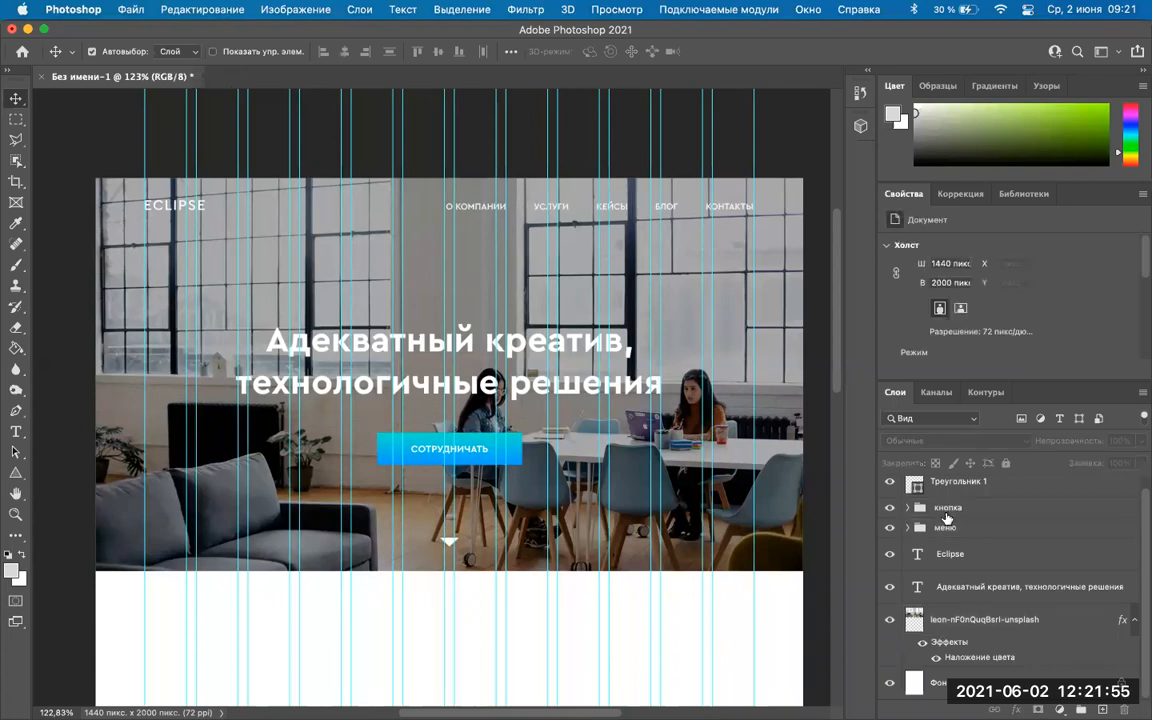
click(950, 508)
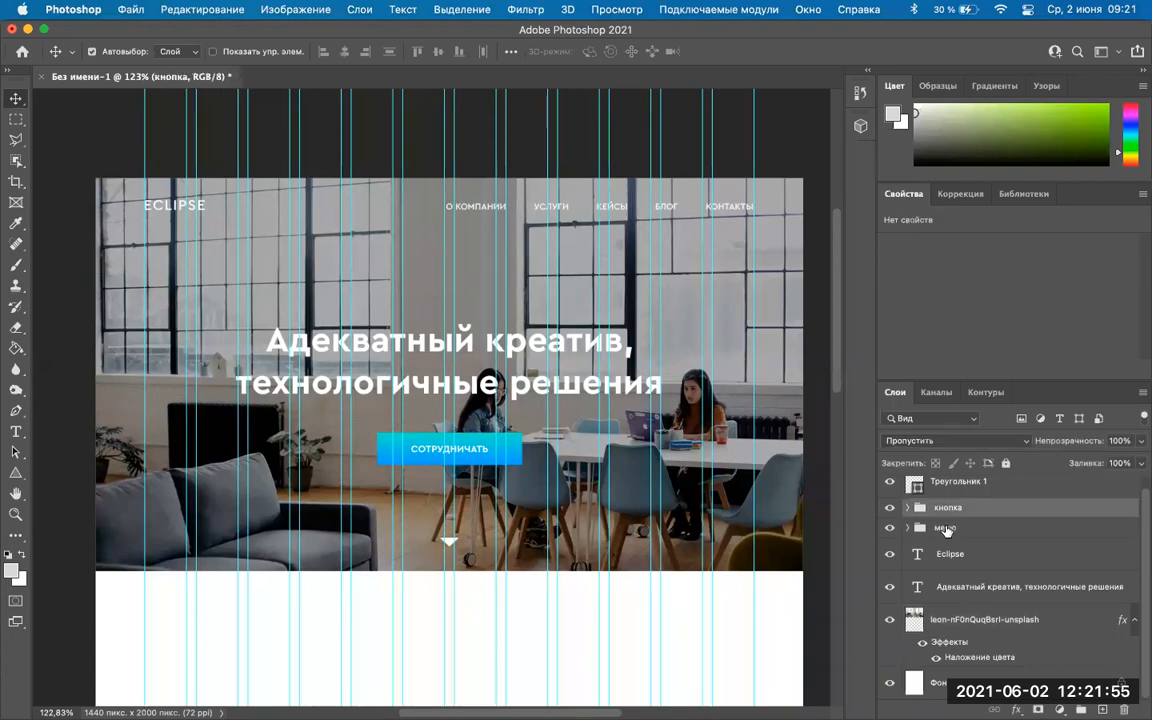
super+click(976, 587)
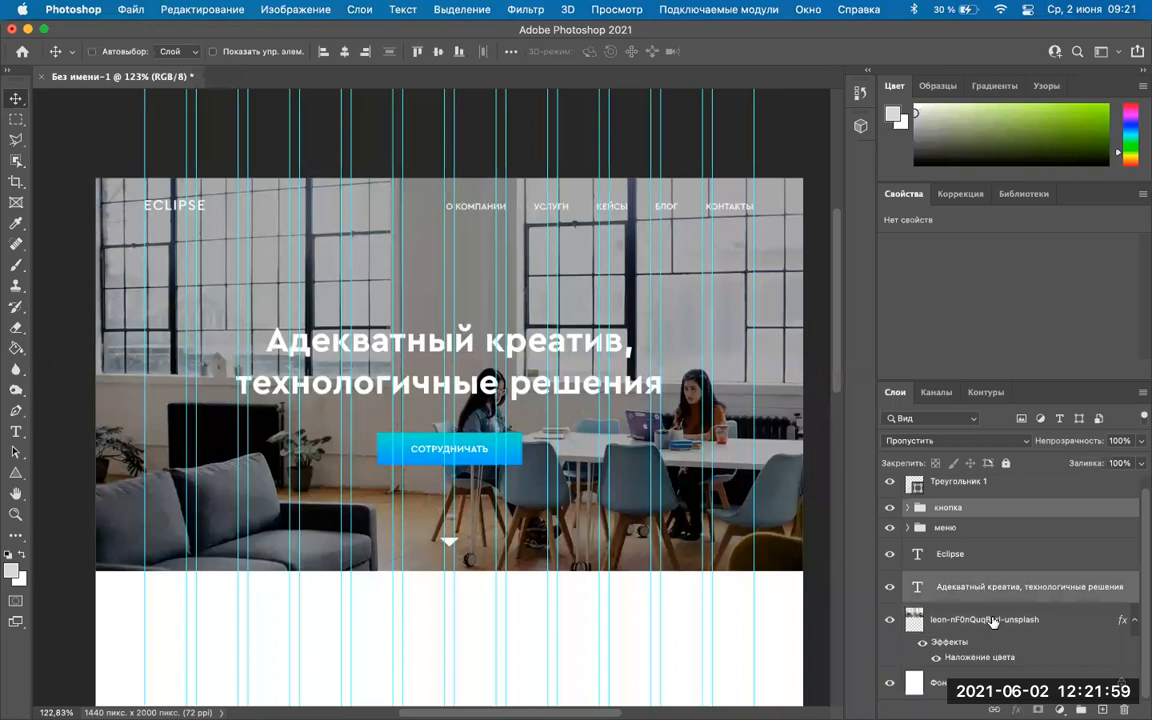
super+click(956, 622)
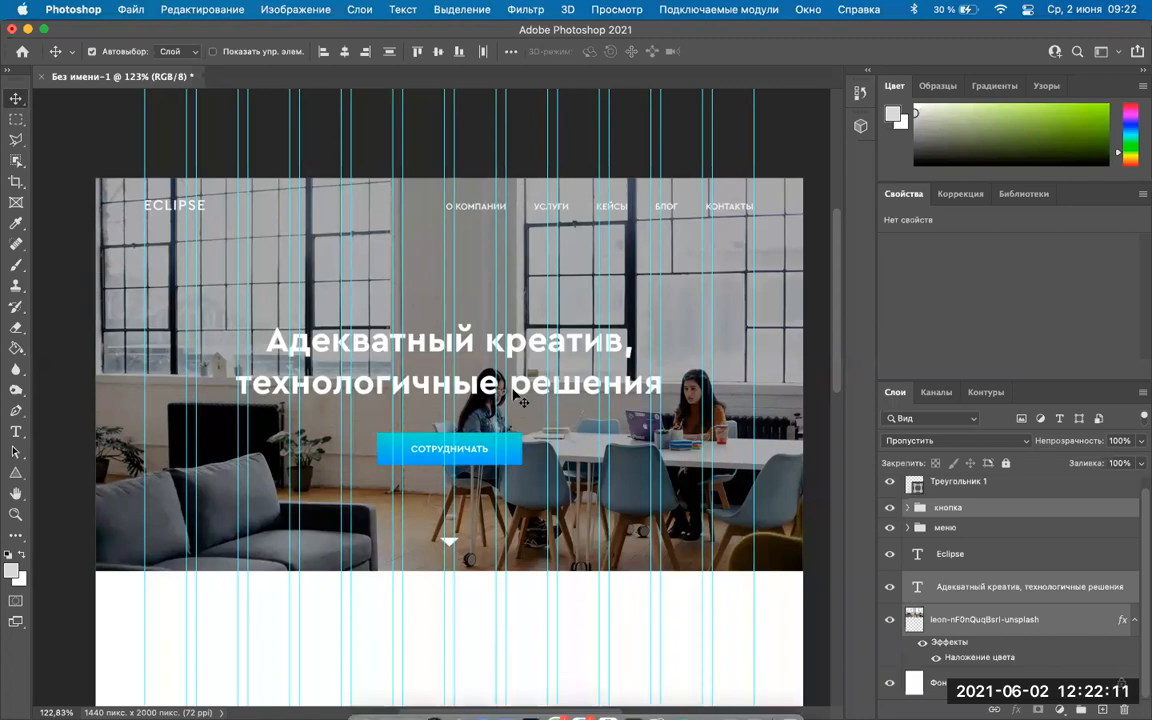
scroll(520, 398, down, 2)
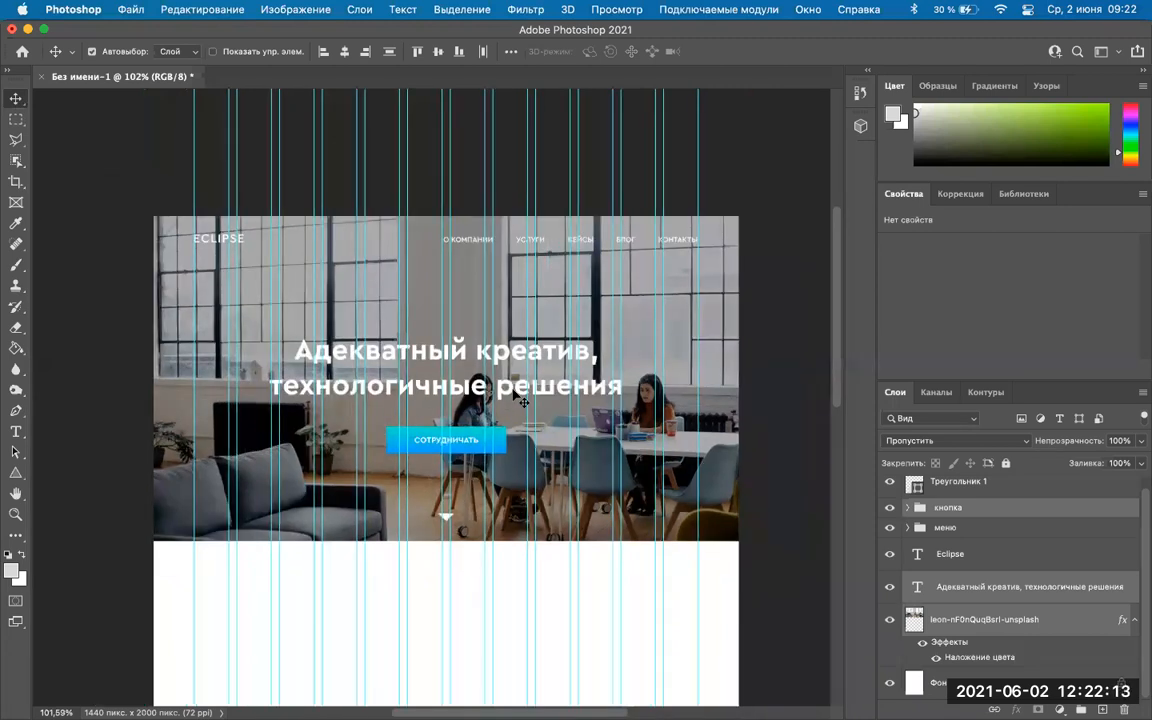
scroll(420, 485, up, 2)
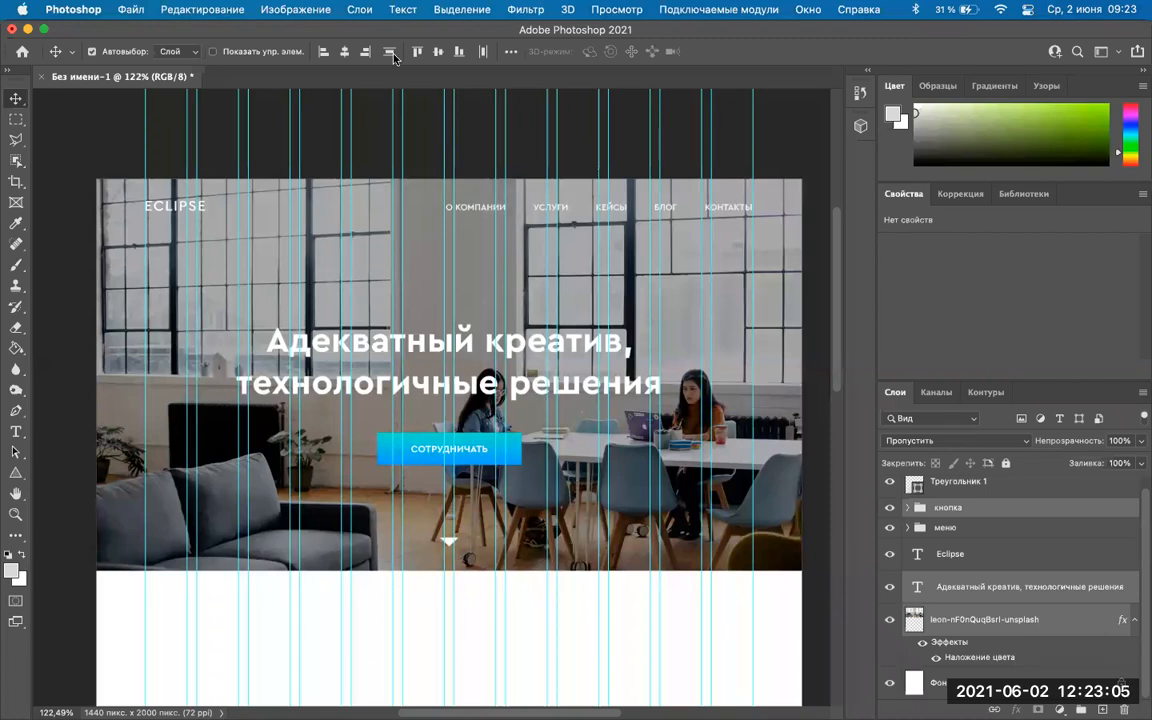
scroll(420, 200, down, 2)
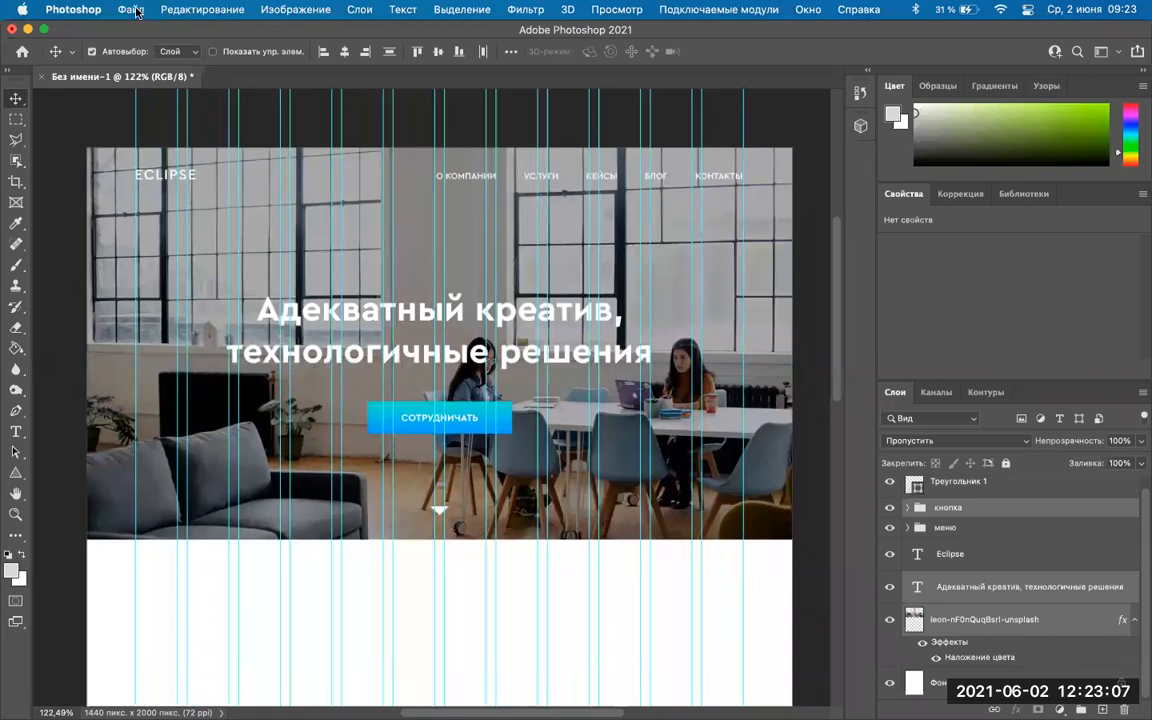
click(131, 10)
click(135, 12)
scroll(463, 321, up, 4)
scroll(463, 321, down, 3)
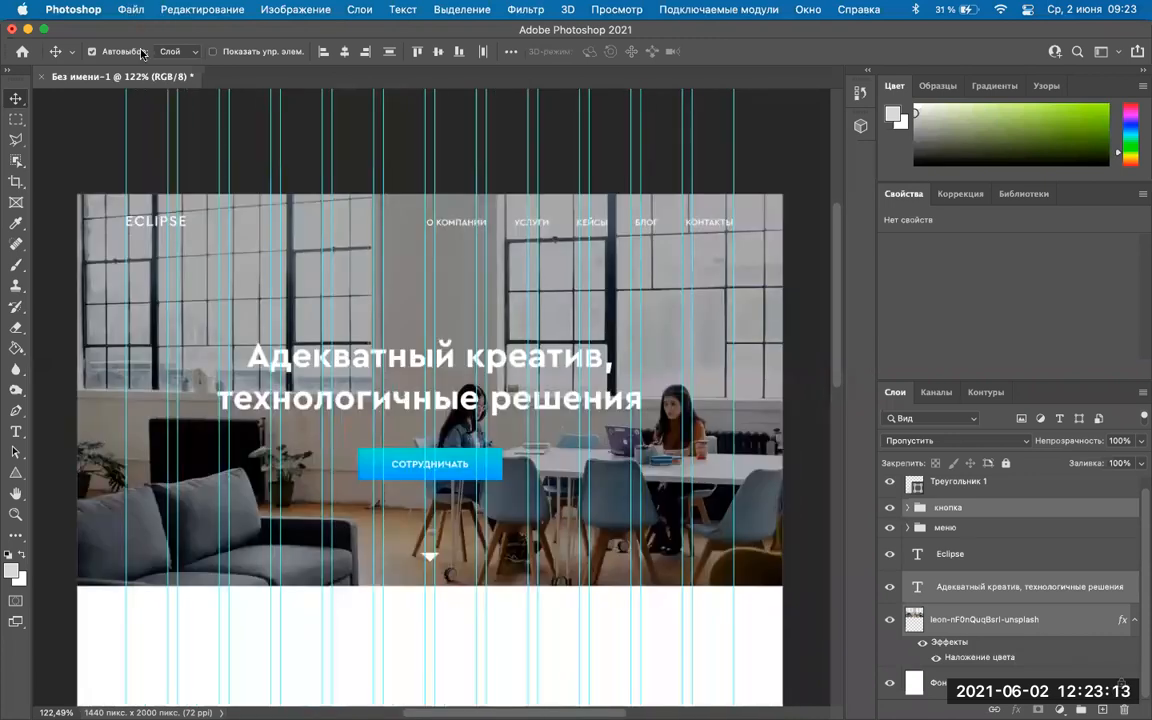
click(131, 10)
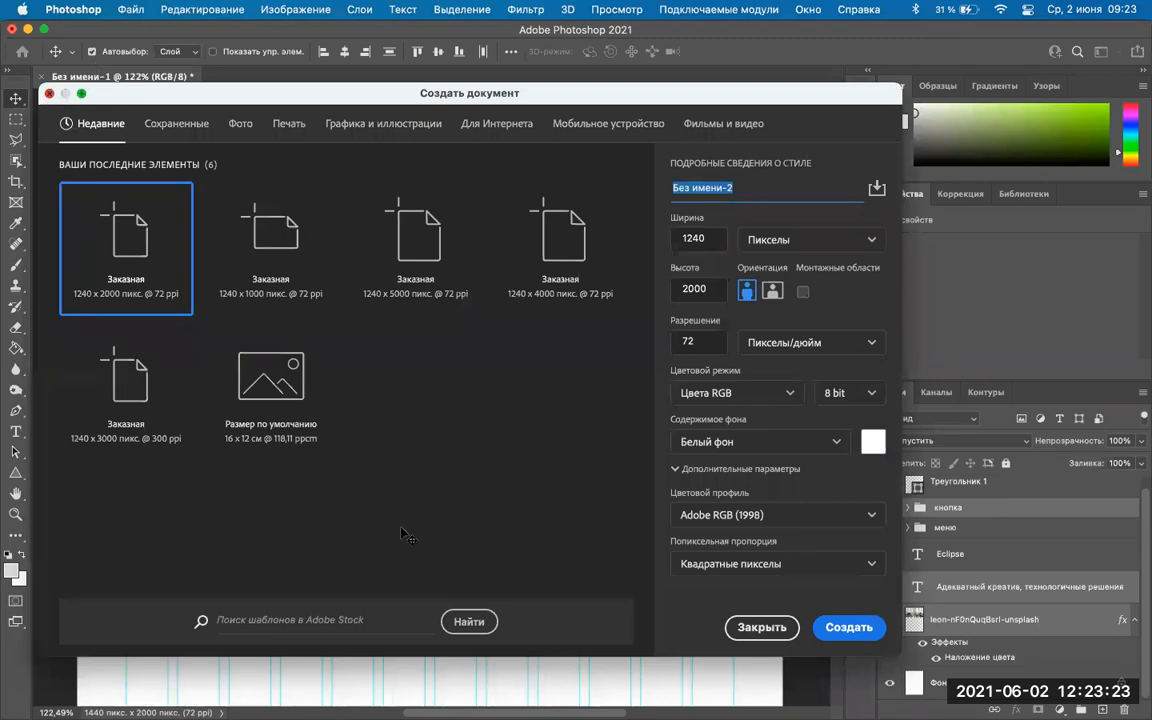
key(Escape)
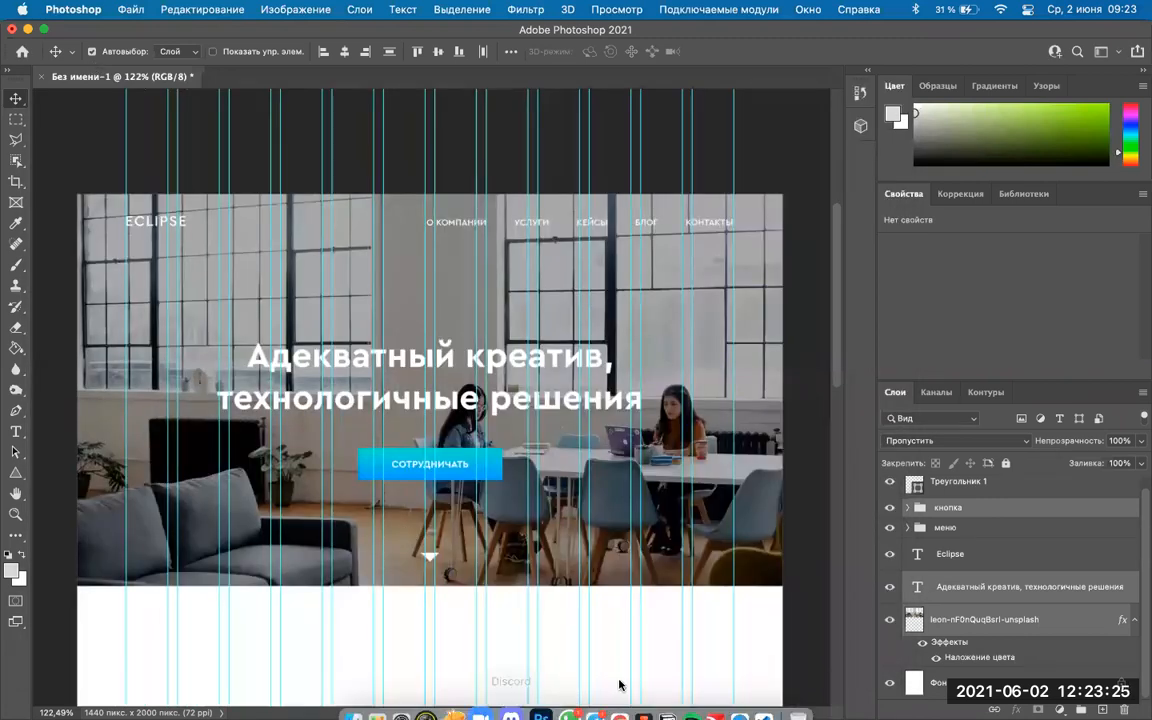
click(629, 688)
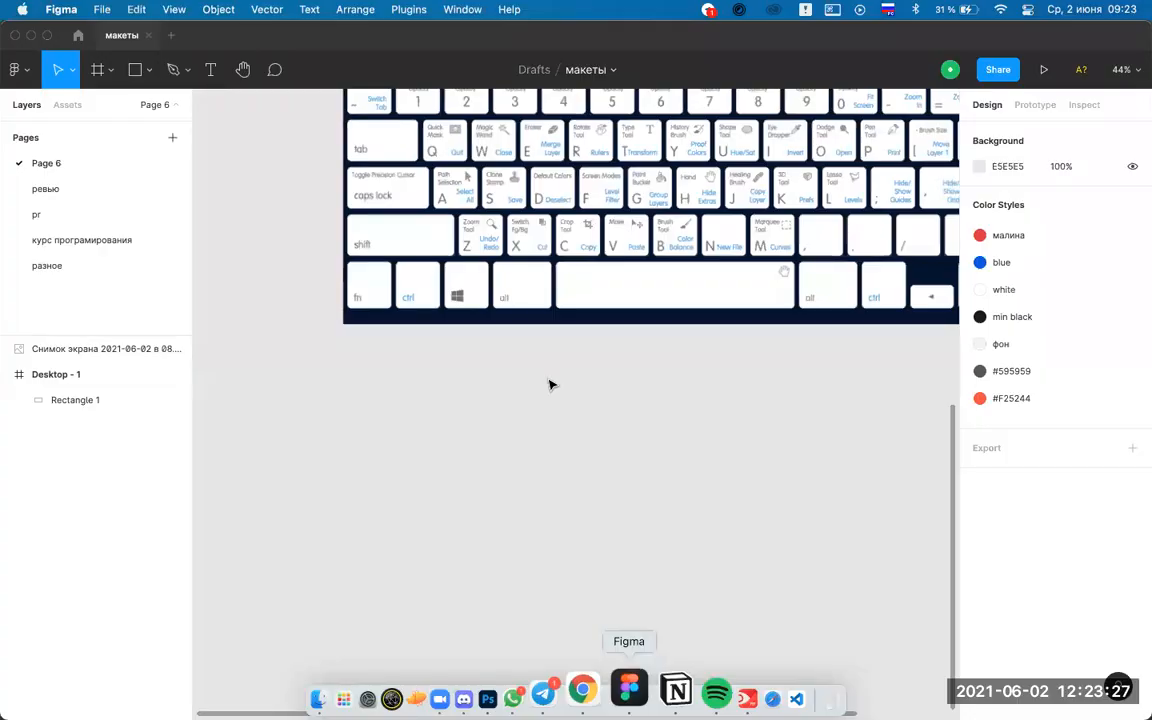
scroll(548, 384, down, 5)
scroll(548, 384, down, 10)
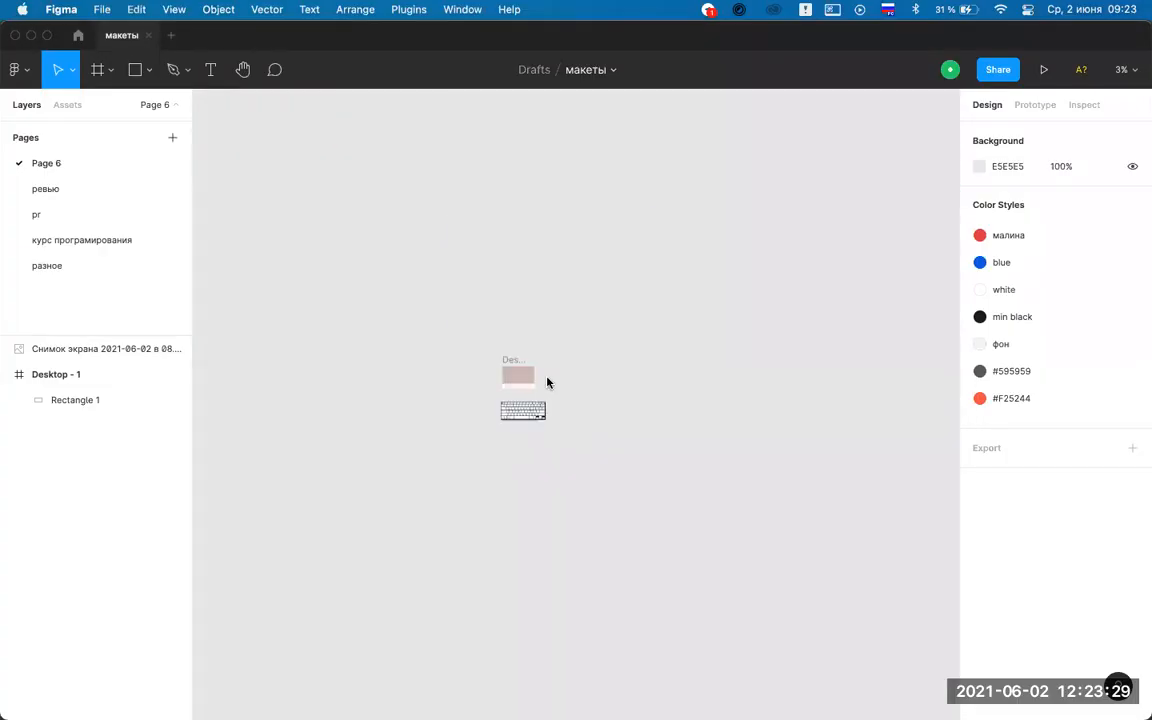
scroll(547, 383, up, 10)
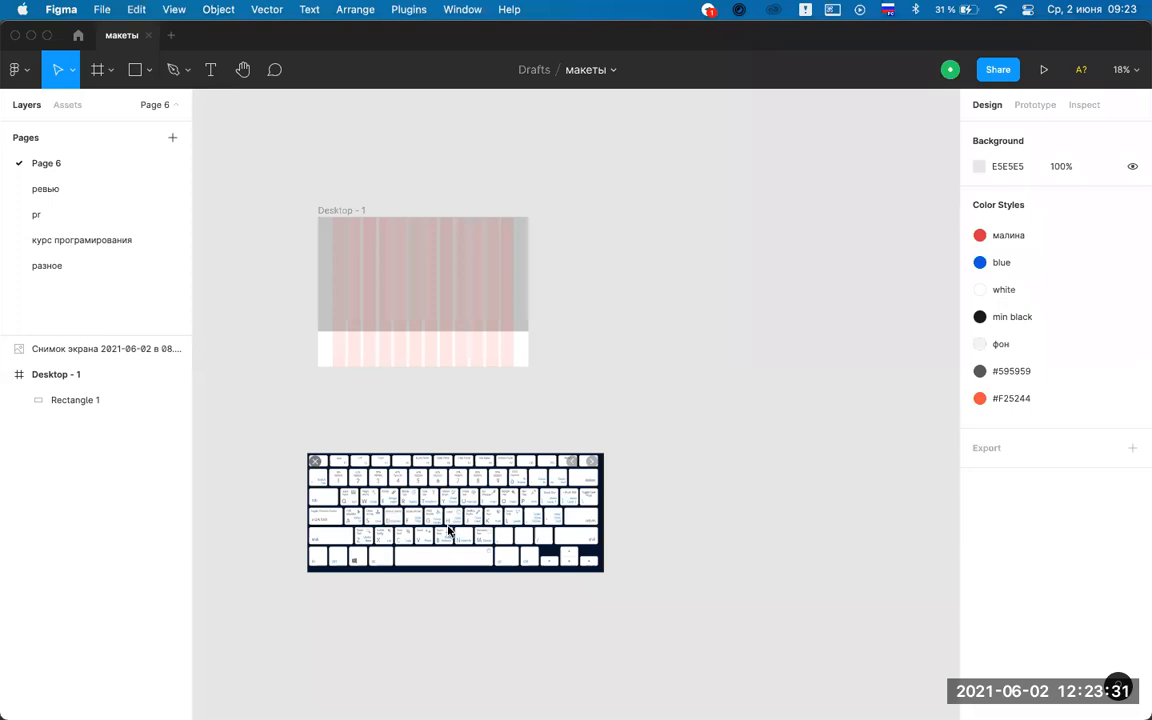
drag(329, 532, 103, 598)
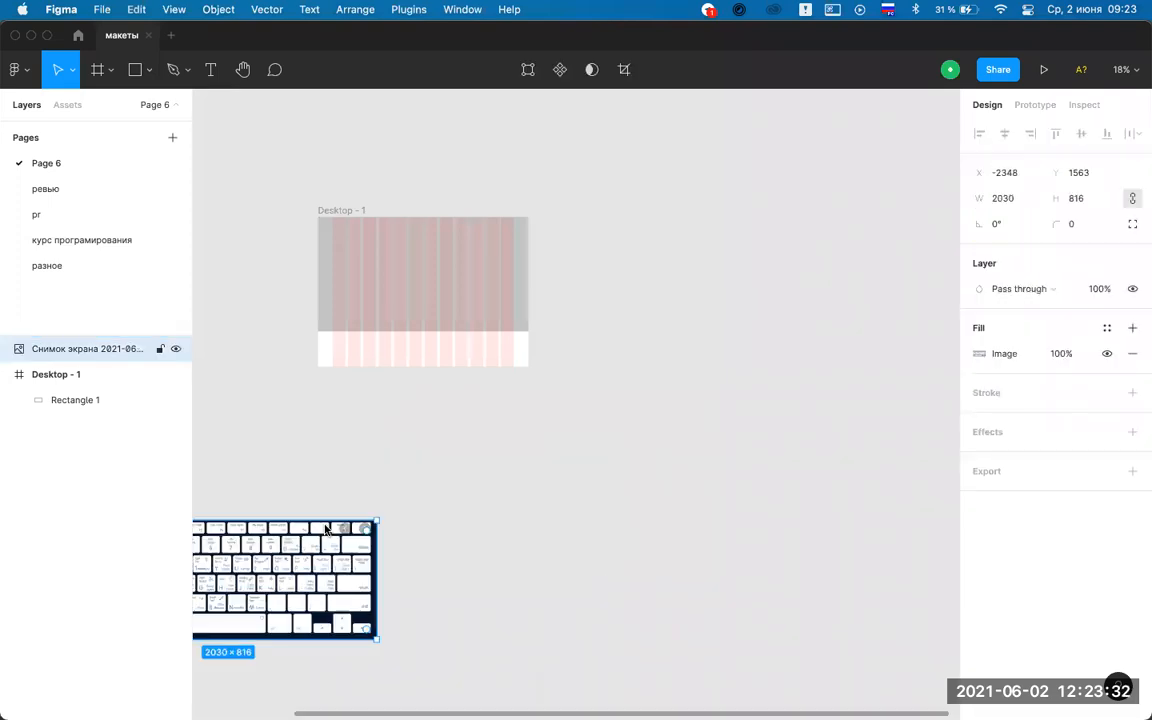
click(571, 474)
key(super+z)
key(Escape)
key(Tab)
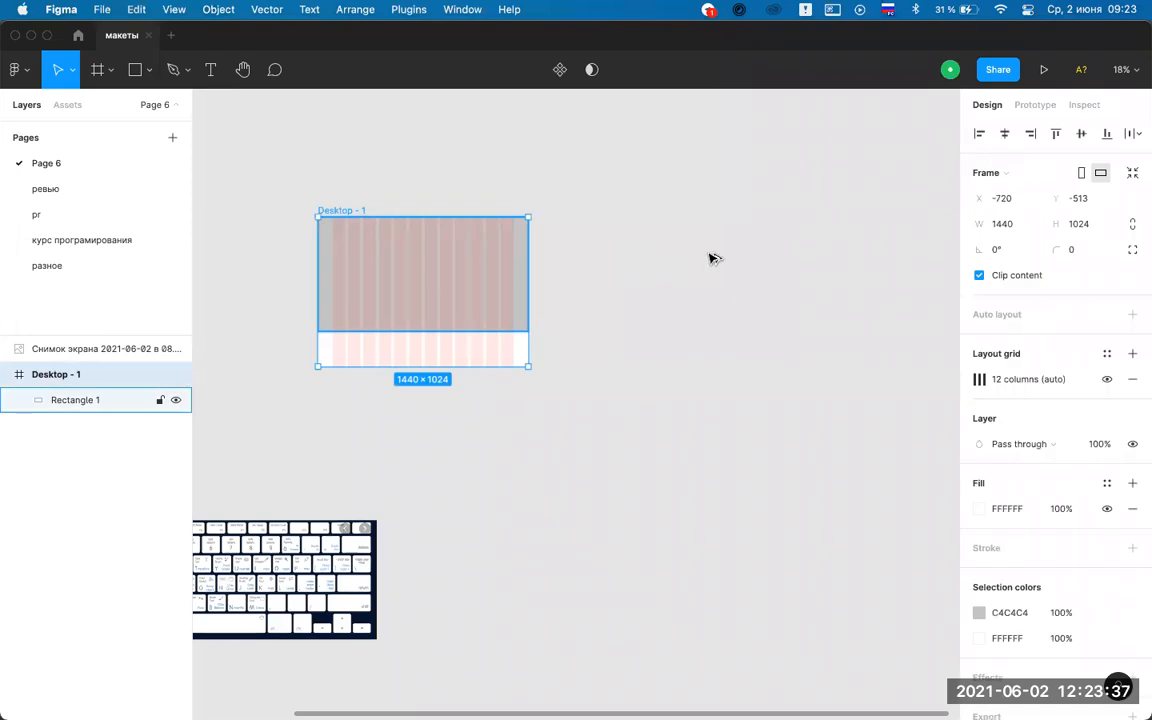
key(super+d)
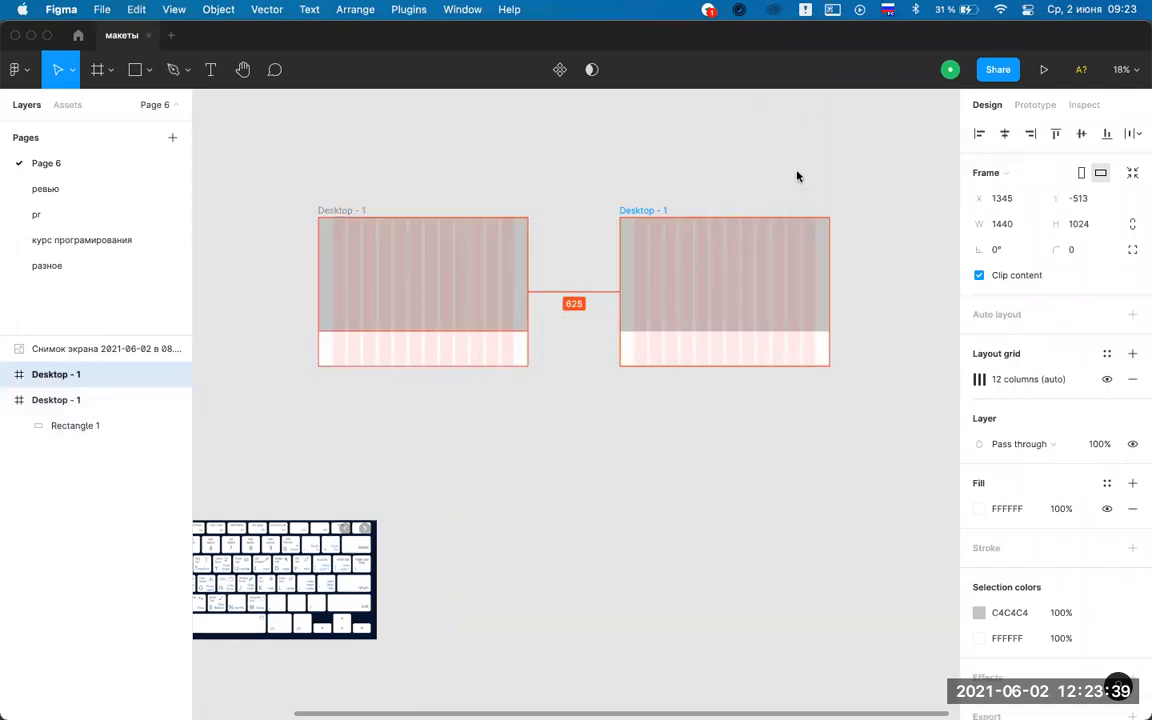
click(797, 176)
scroll(797, 176, up, 5)
scroll(699, 217, up, 2)
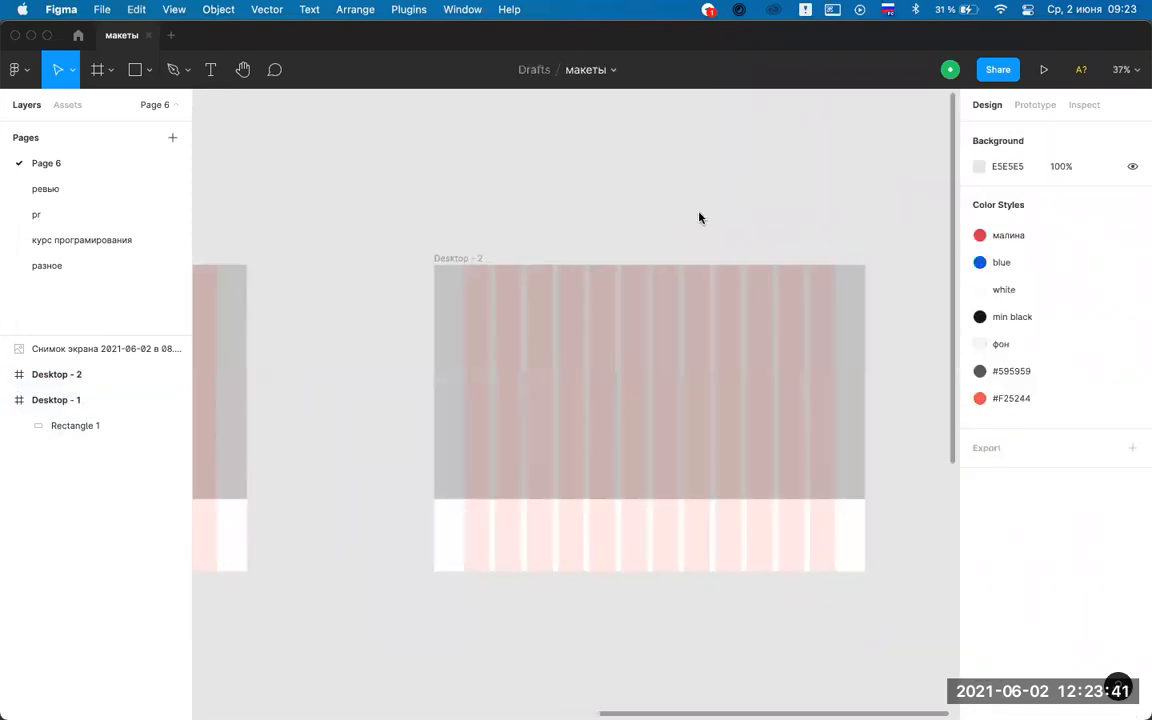
scroll(699, 217, up, 2)
scroll(699, 217, down, 1)
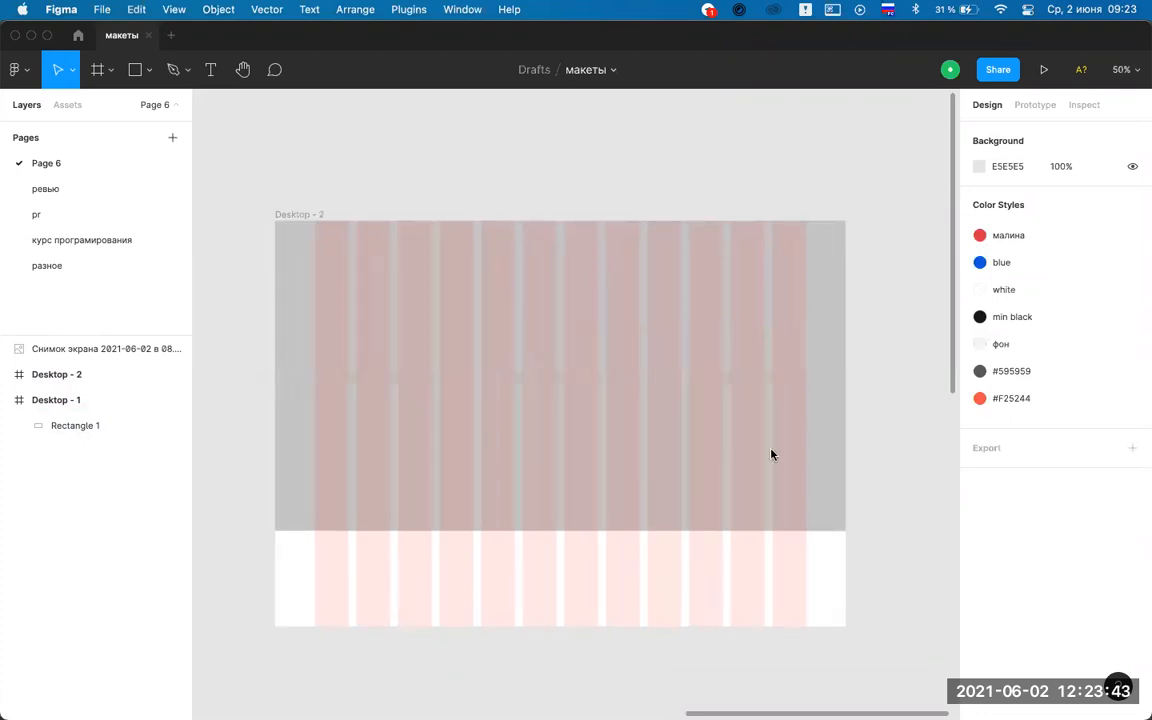
scroll(771, 455, down, 1)
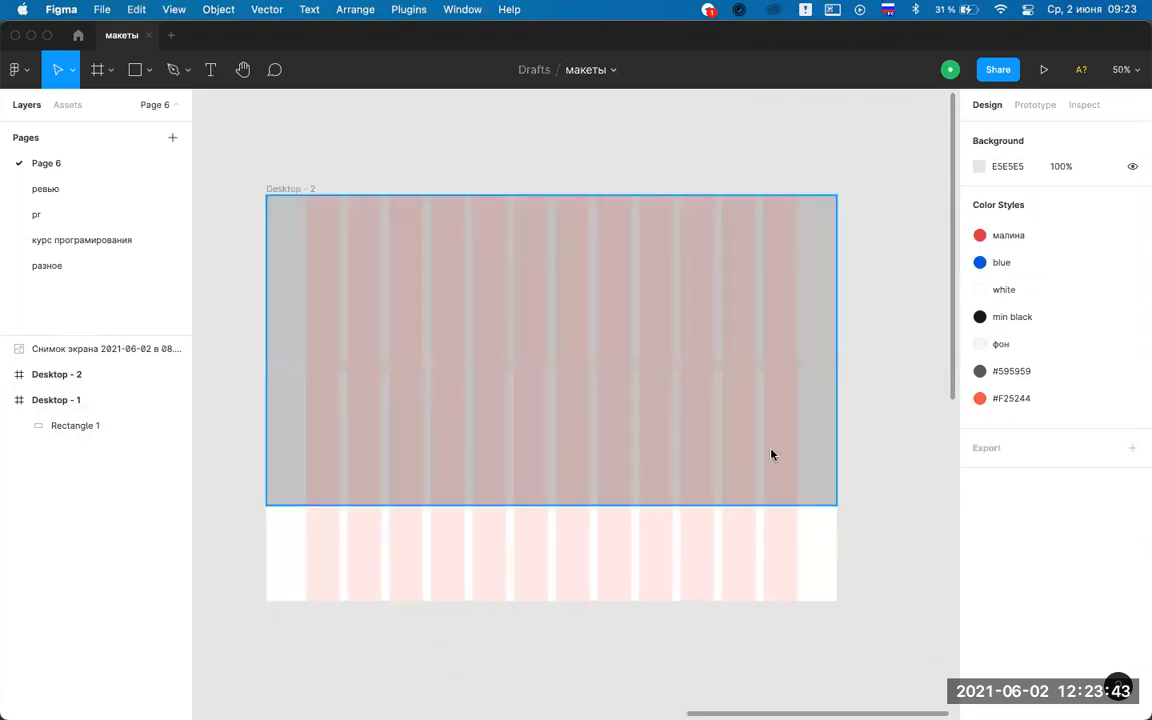
click(462, 231)
scroll(565, 260, down, 5)
key(Escape)
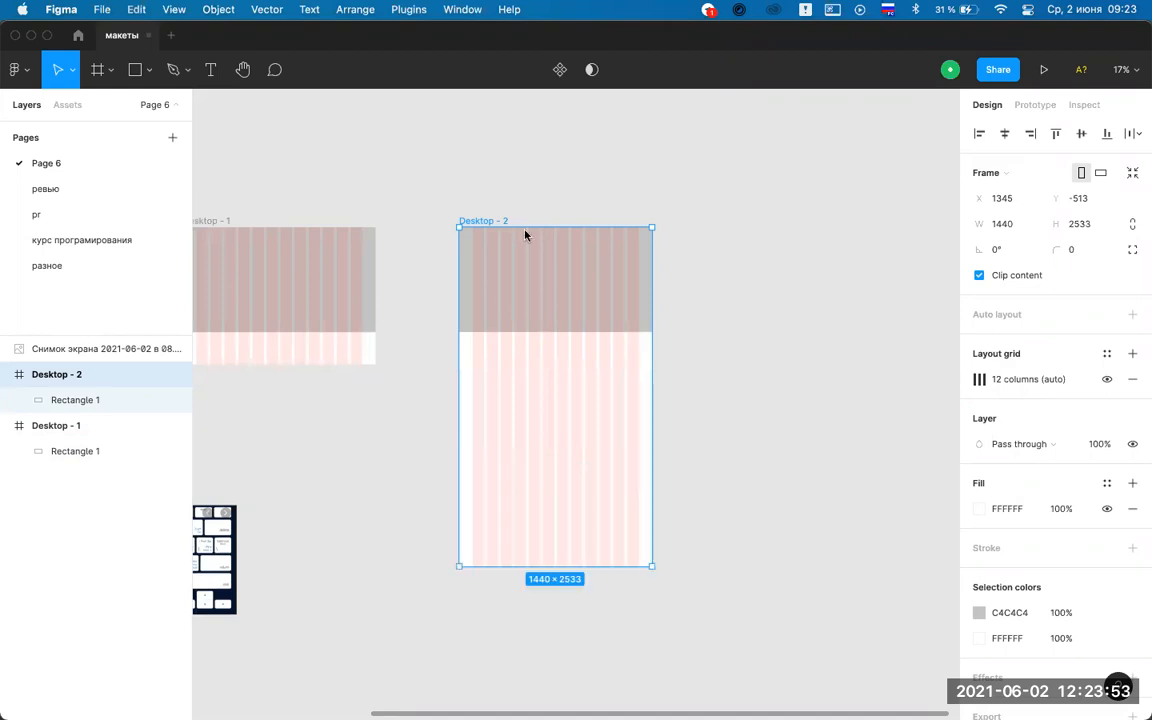
key(Escape)
scroll(525, 235, up, 3)
scroll(525, 235, up, 3)
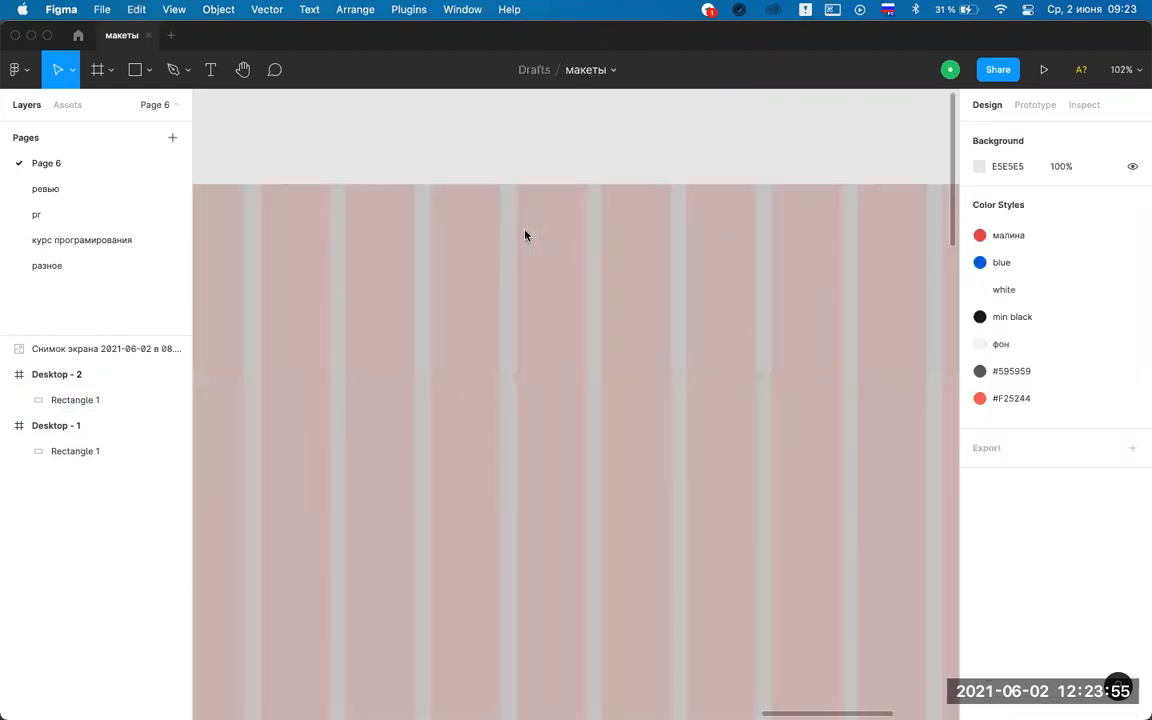
scroll(525, 235, down, 3)
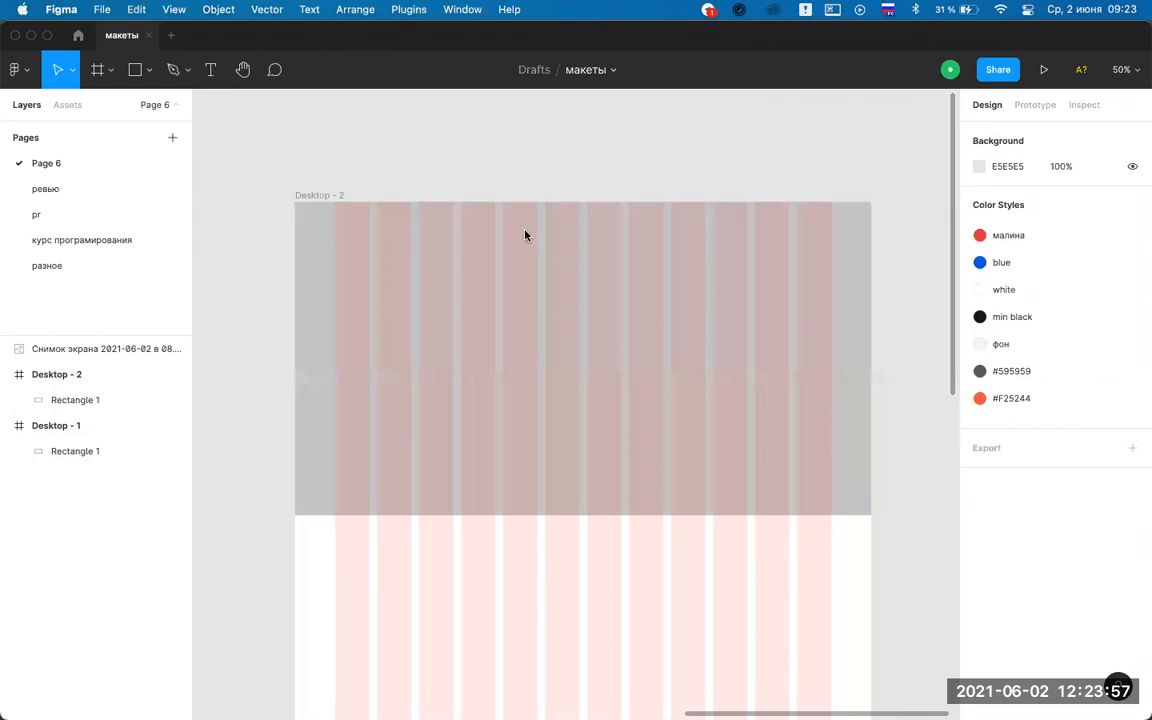
scroll(525, 235, up, 2)
scroll(525, 235, down, 1)
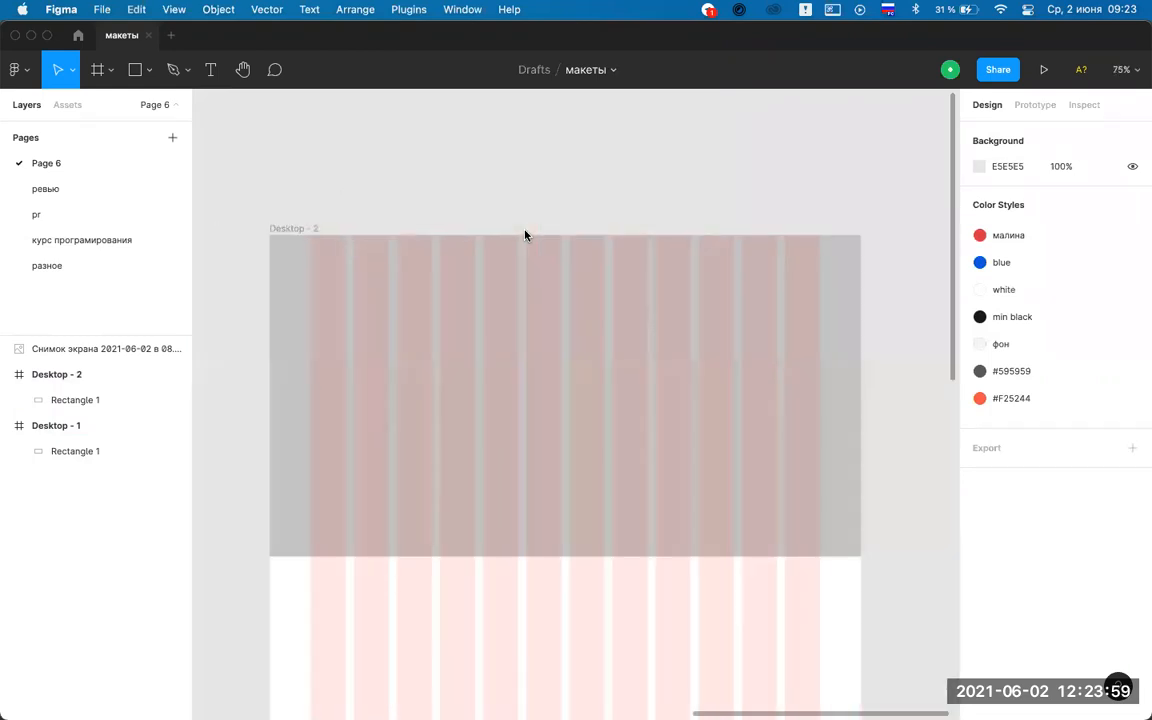
scroll(525, 235, up, 1)
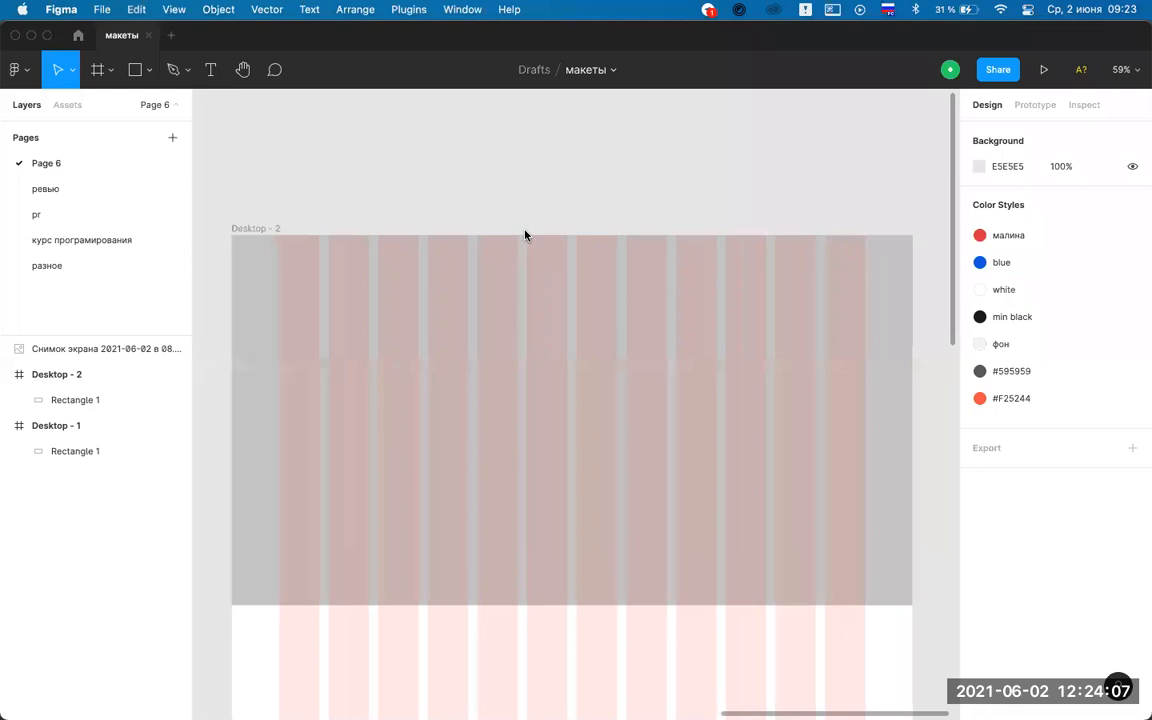
click(573, 396)
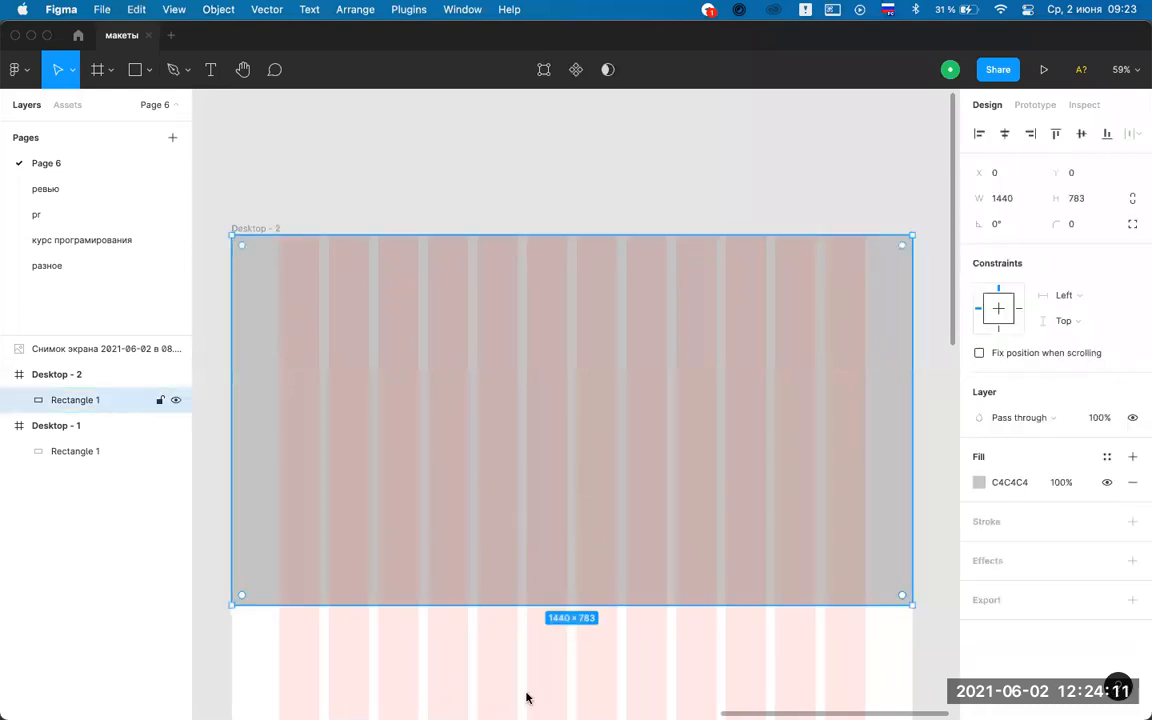
mouse_move(537, 695)
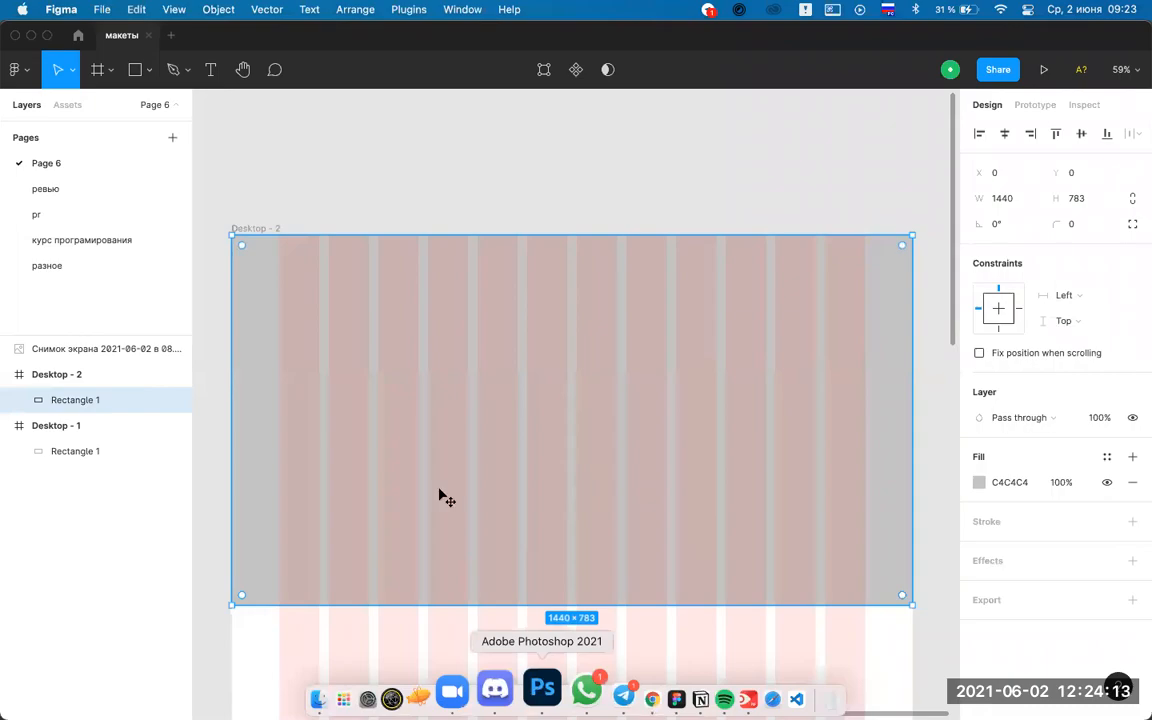
click(542, 688)
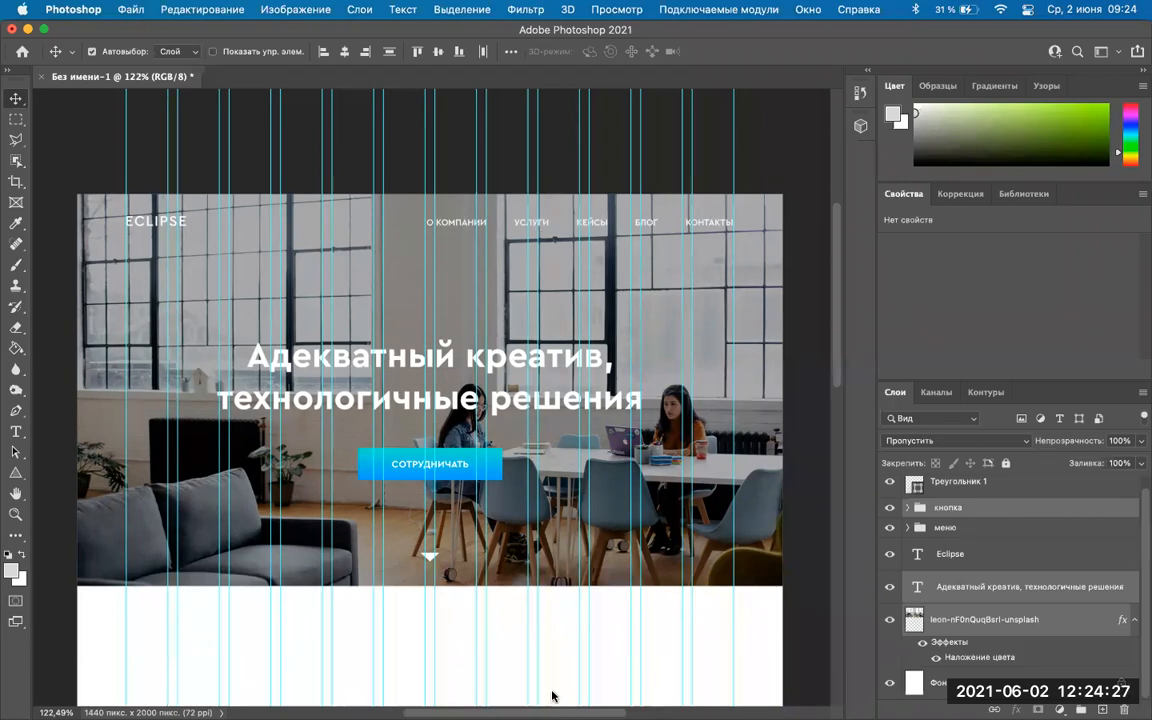
click(628, 694)
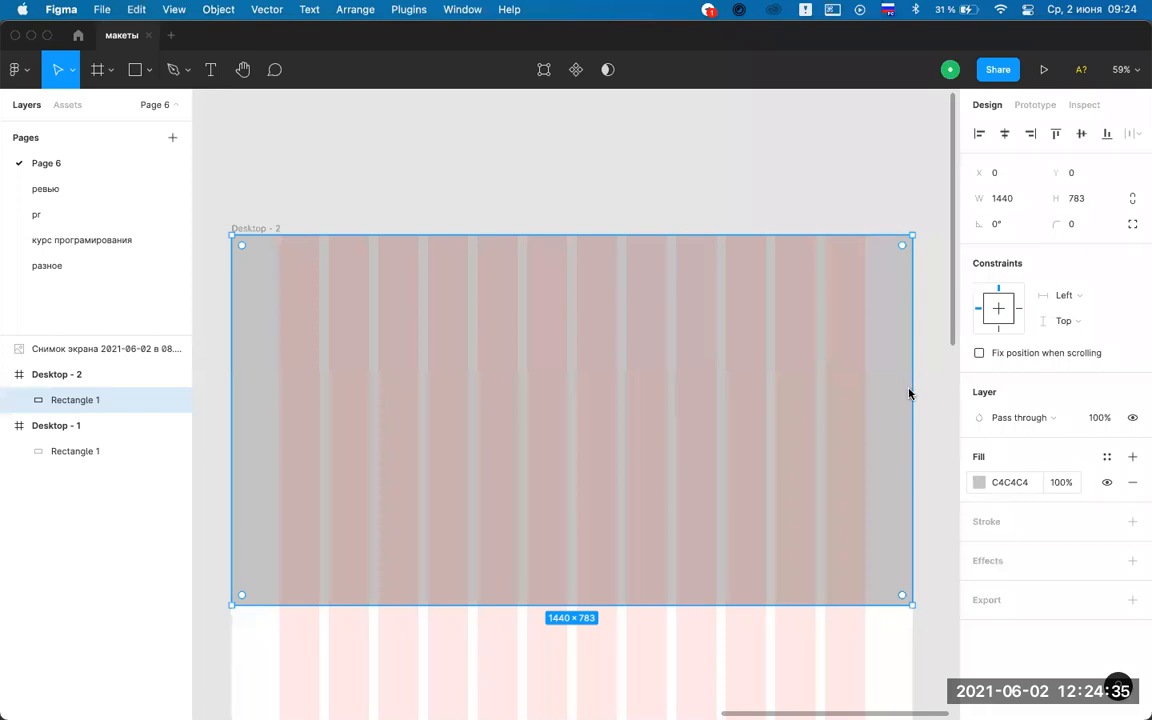
Delete the old grey rectangle from Desktop - 2.
click(978, 484)
click(978, 484)
key(Escape)
click(489, 366)
key(Delete)
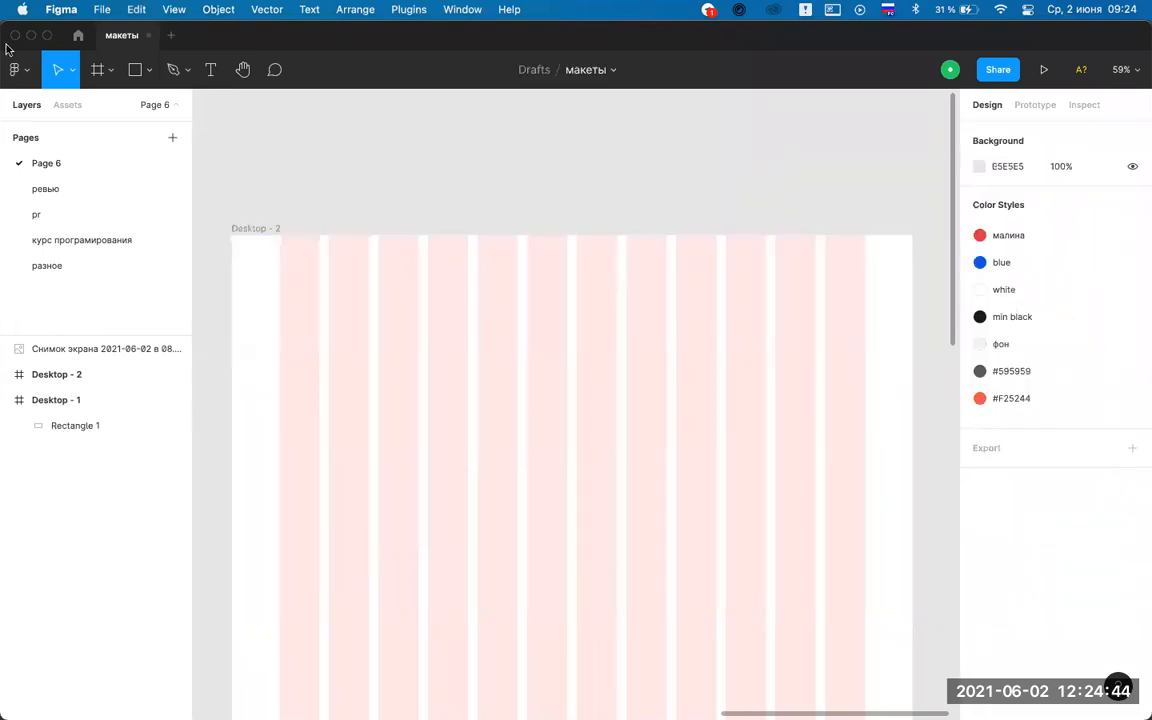
Draw a new rectangle from the frame's top-left corner and set its height to 800.
click(136, 70)
click(394, 326)
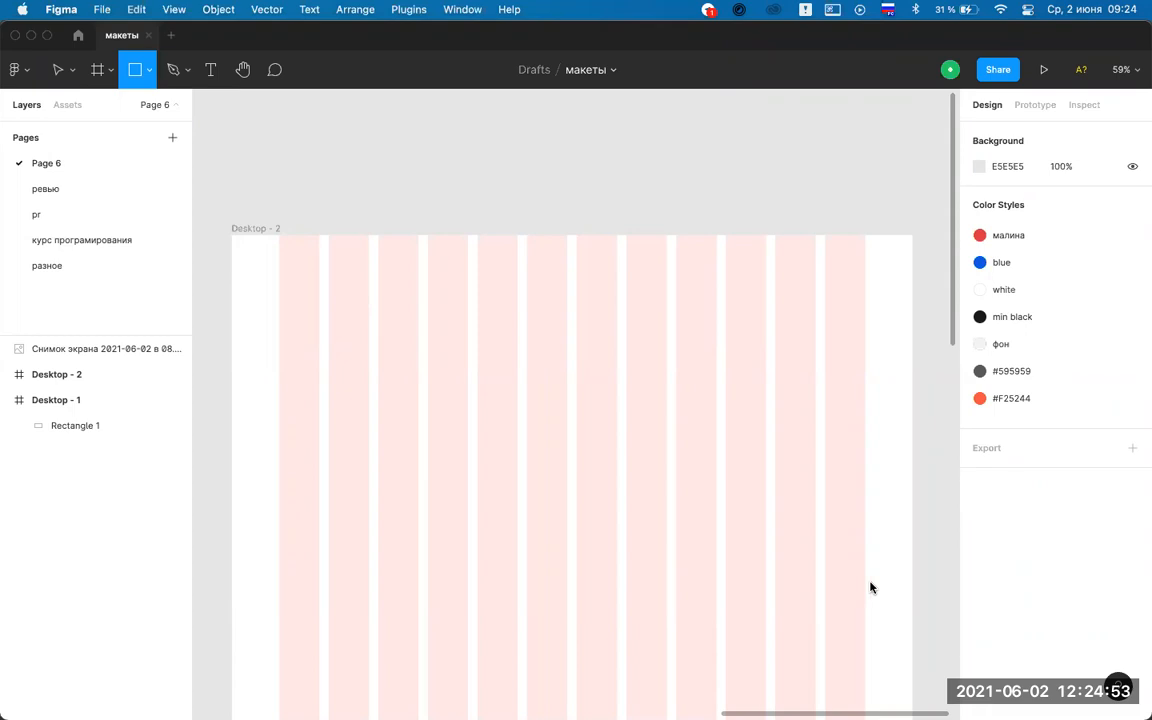
drag(231, 235, 914, 598)
click(1089, 200)
key(super+a)
text(7)
text(00)
key(Return)
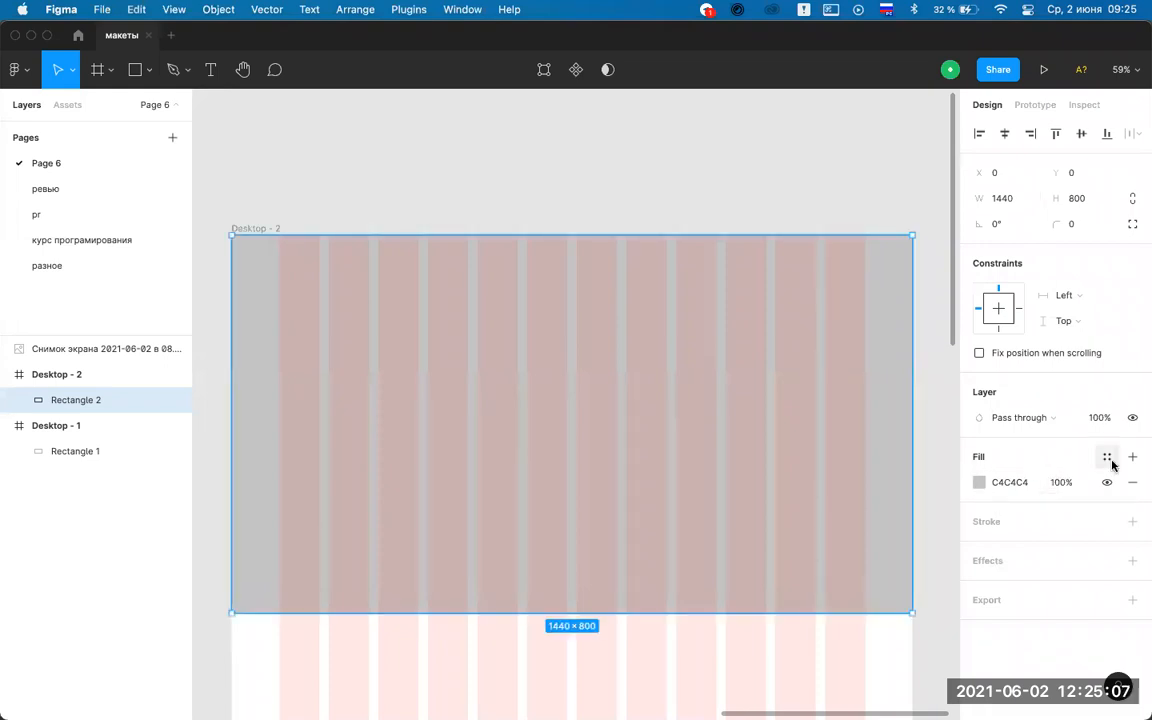
Recolour the 1440×800 top rectangle's fill to light blue 6D7CFF.
click(978, 483)
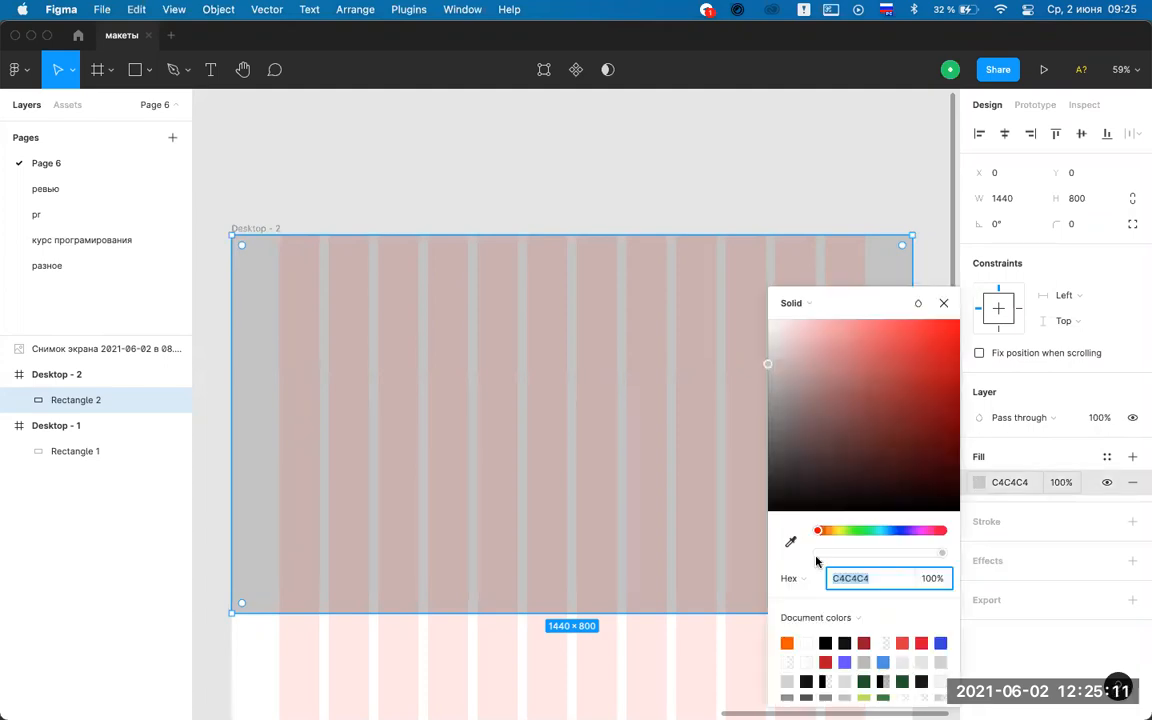
click(886, 530)
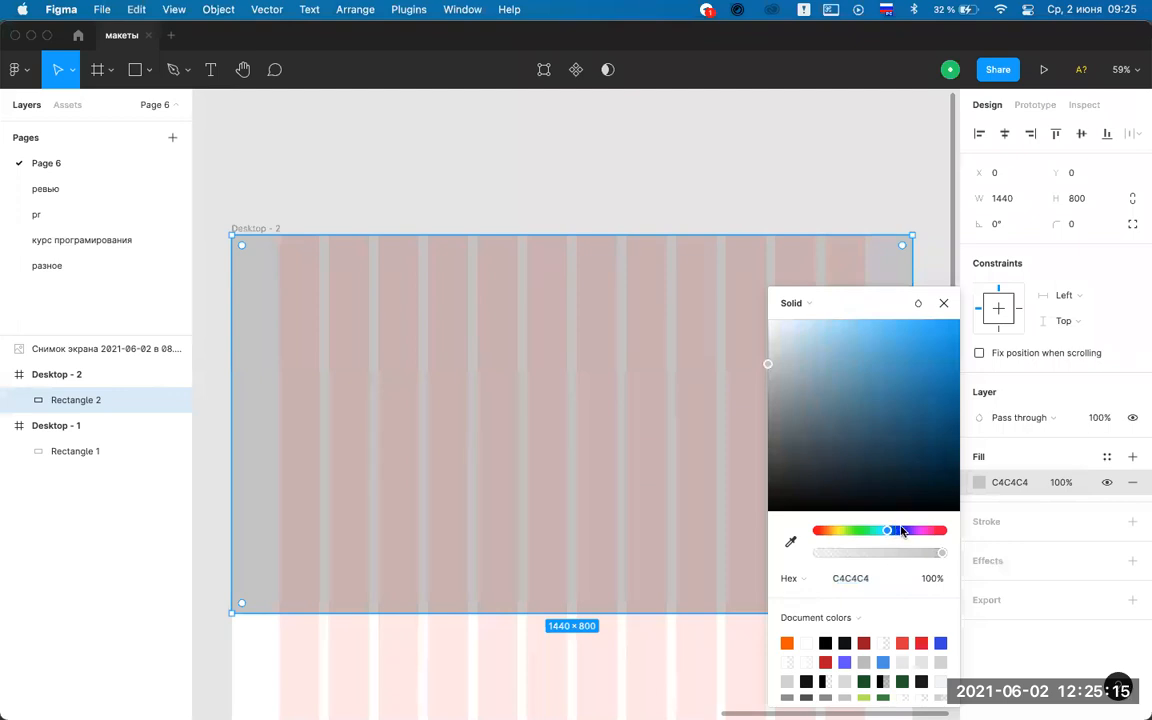
click(901, 531)
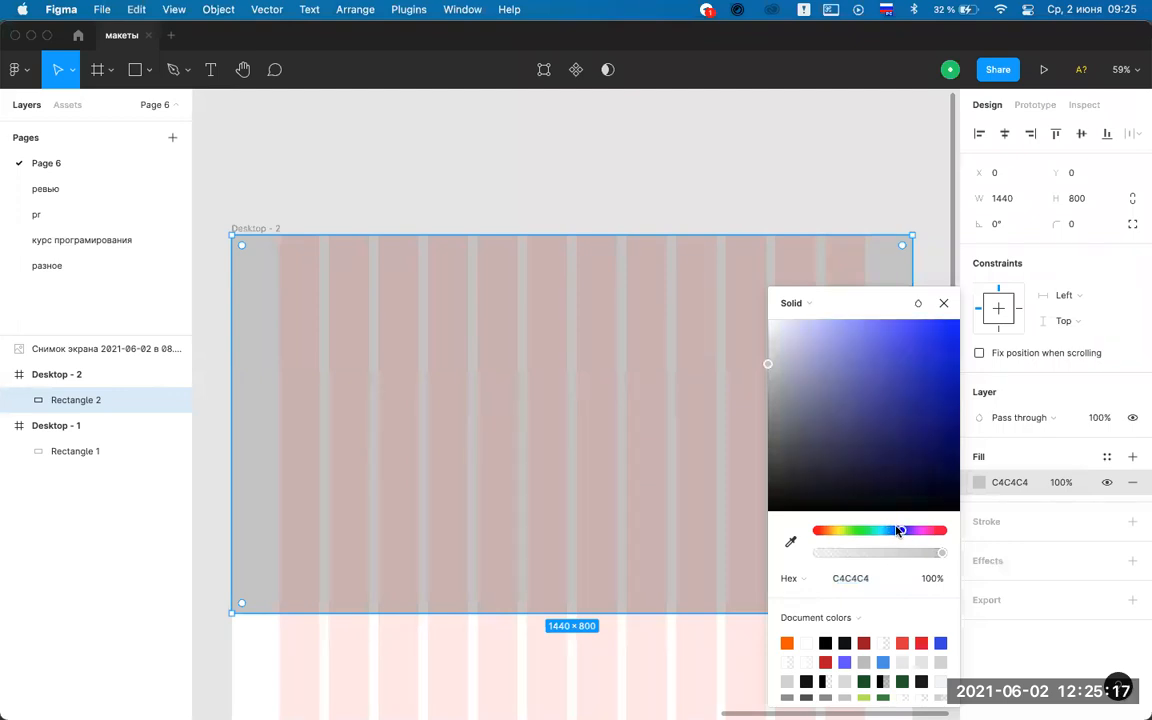
click(896, 531)
click(898, 531)
drag(869, 320, 871, 298)
key(super+z)
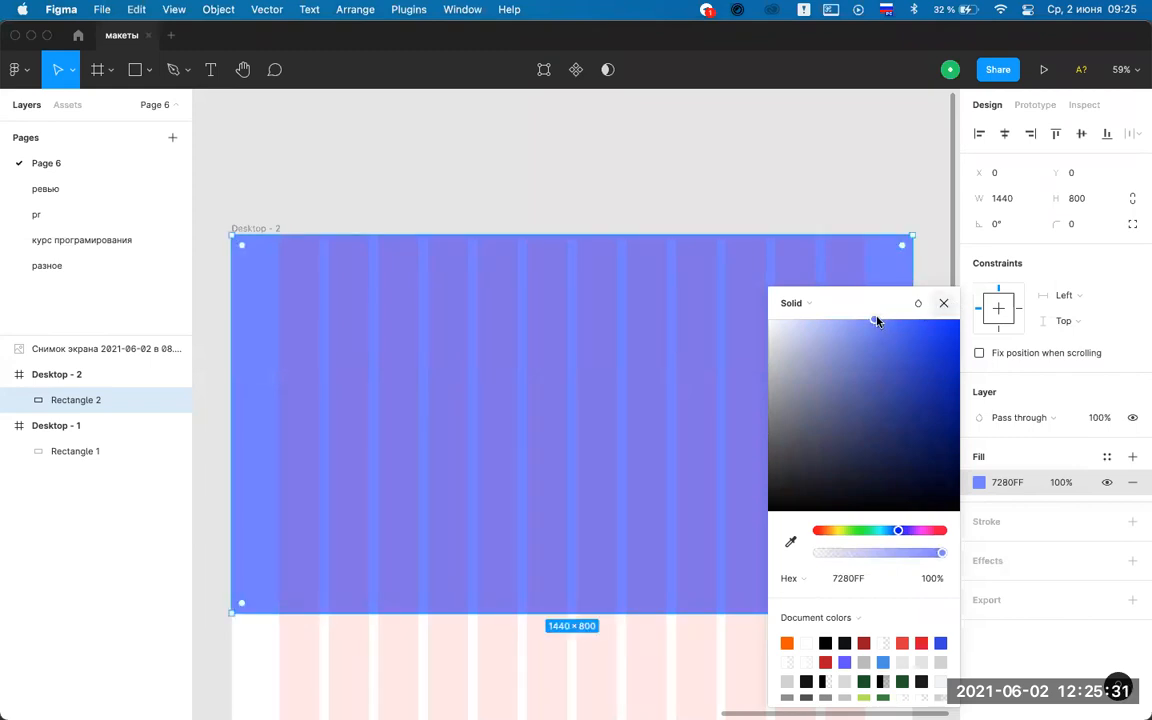
drag(875, 320, 877, 319)
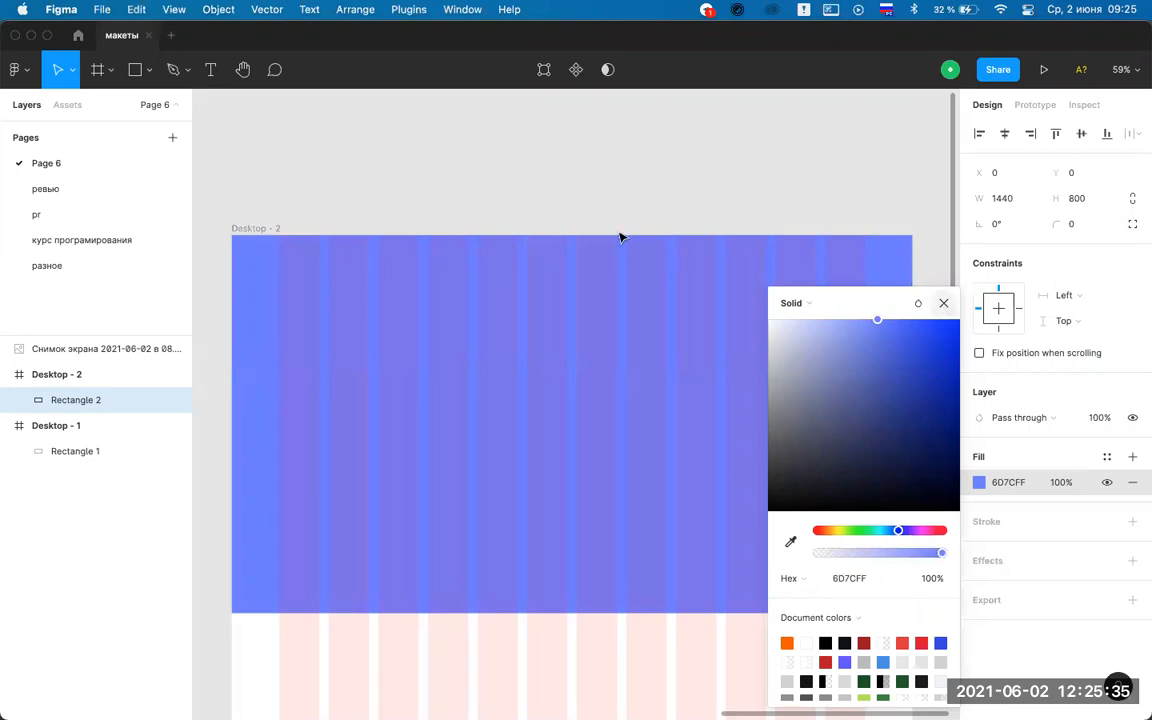
click(668, 375)
key(Escape)
scroll(666, 373, down, 2)
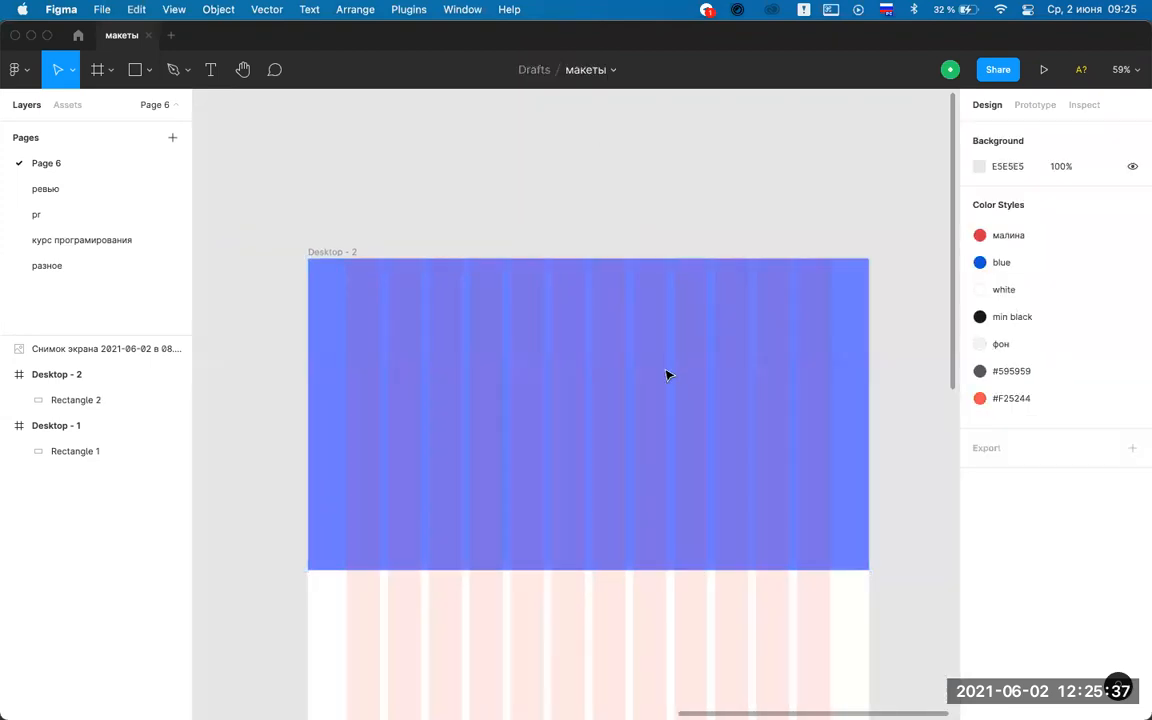
Delete the Desktop - 1 frame.
scroll(685, 325, down, 1)
scroll(684, 326, up, 1)
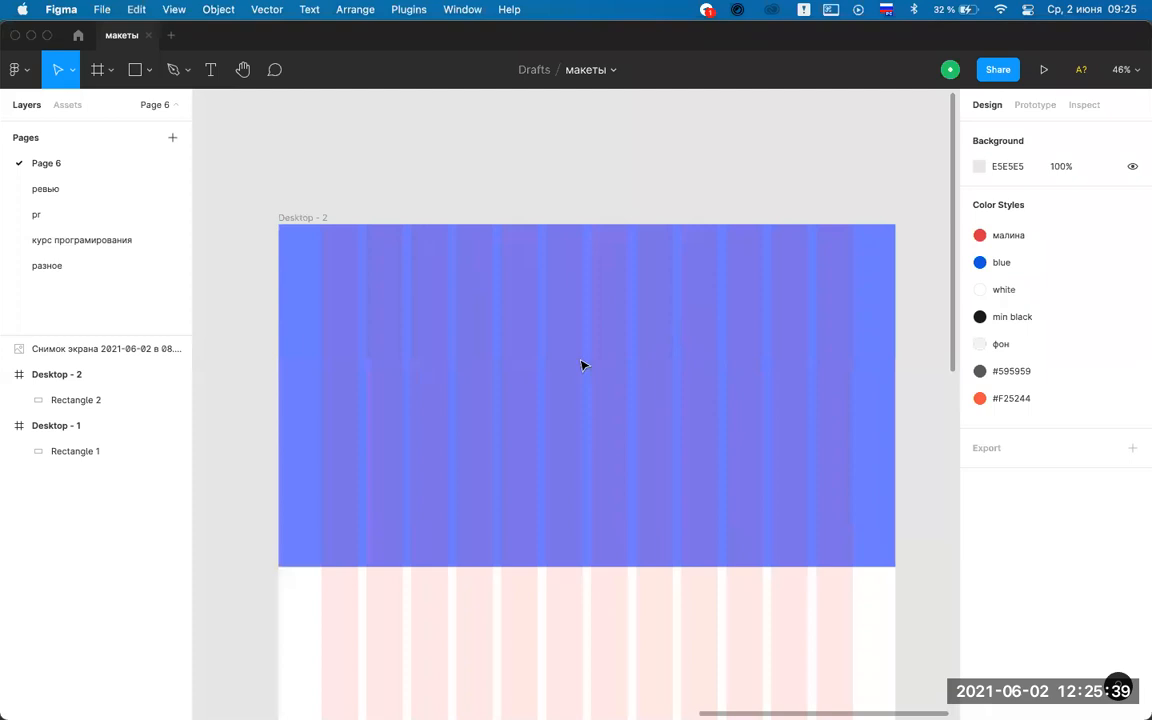
scroll(640, 390, up, 1)
click(873, 397)
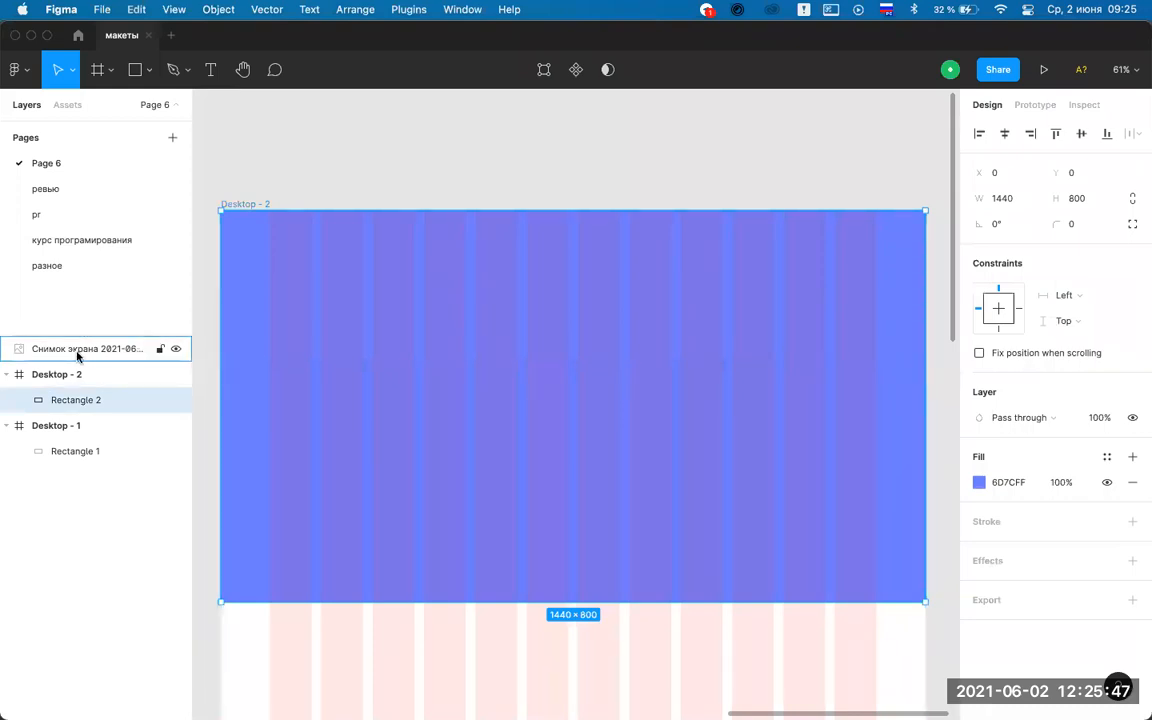
click(7, 376)
click(7, 377)
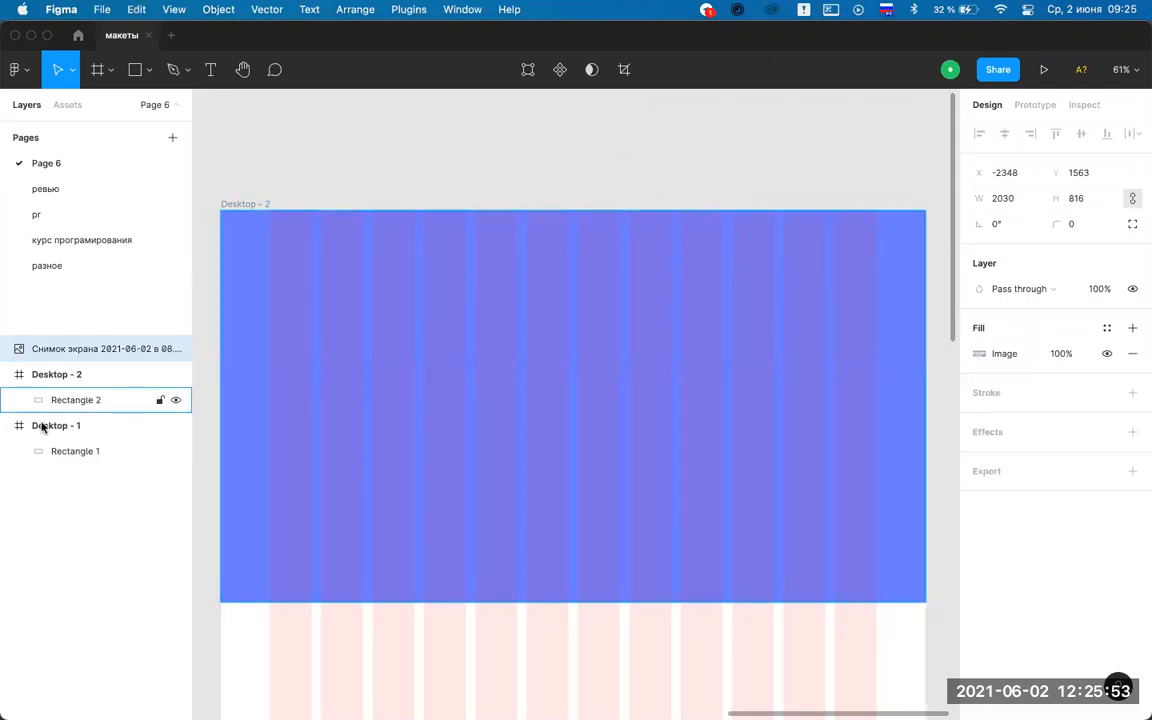
click(43, 427)
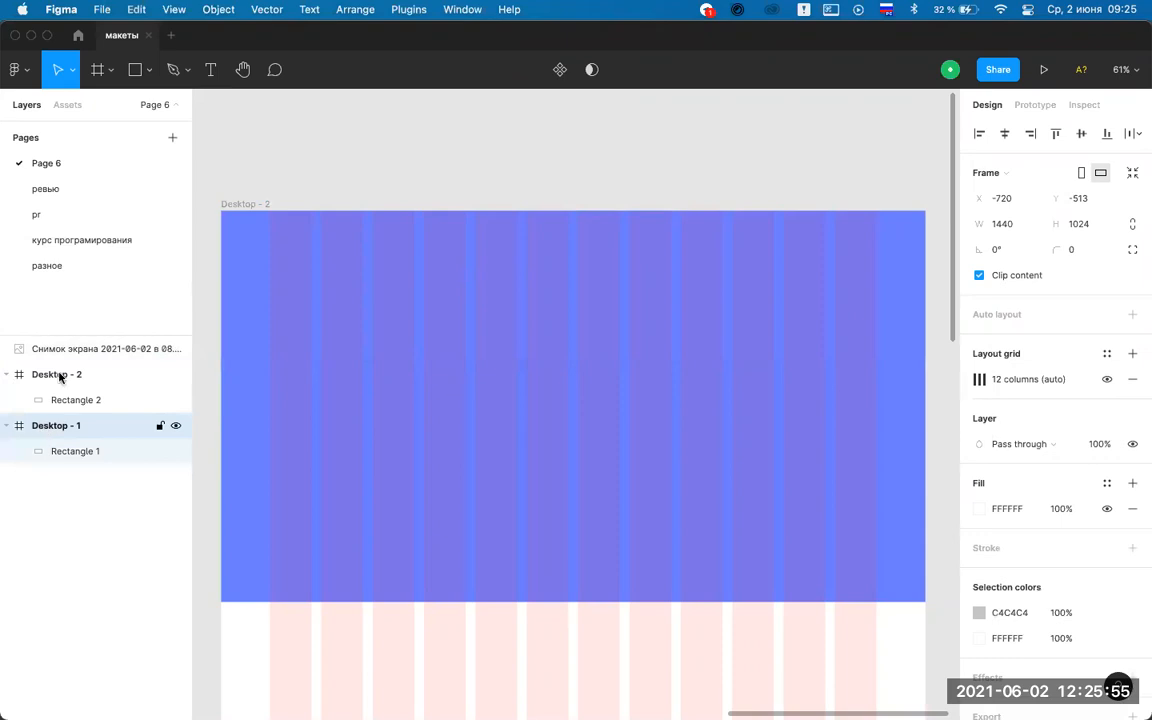
key(Delete)
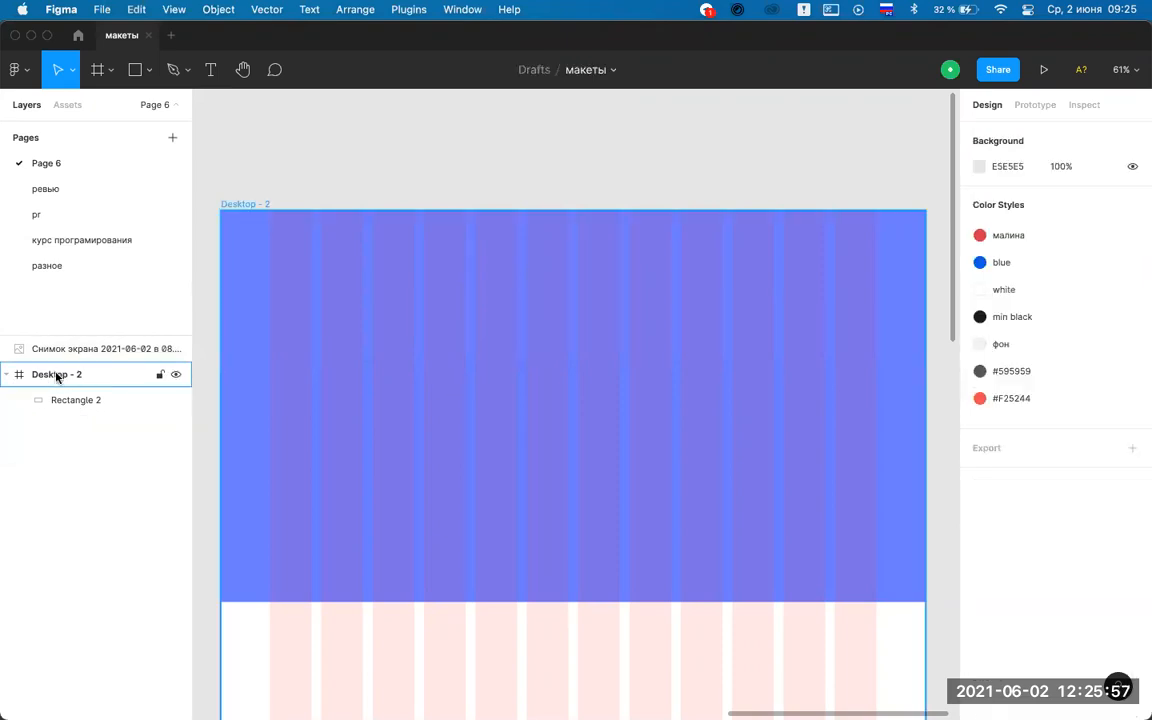
Rename the Desktop - 2 frame to 'первый экран'.
click(62, 377)
double_click(72, 377)
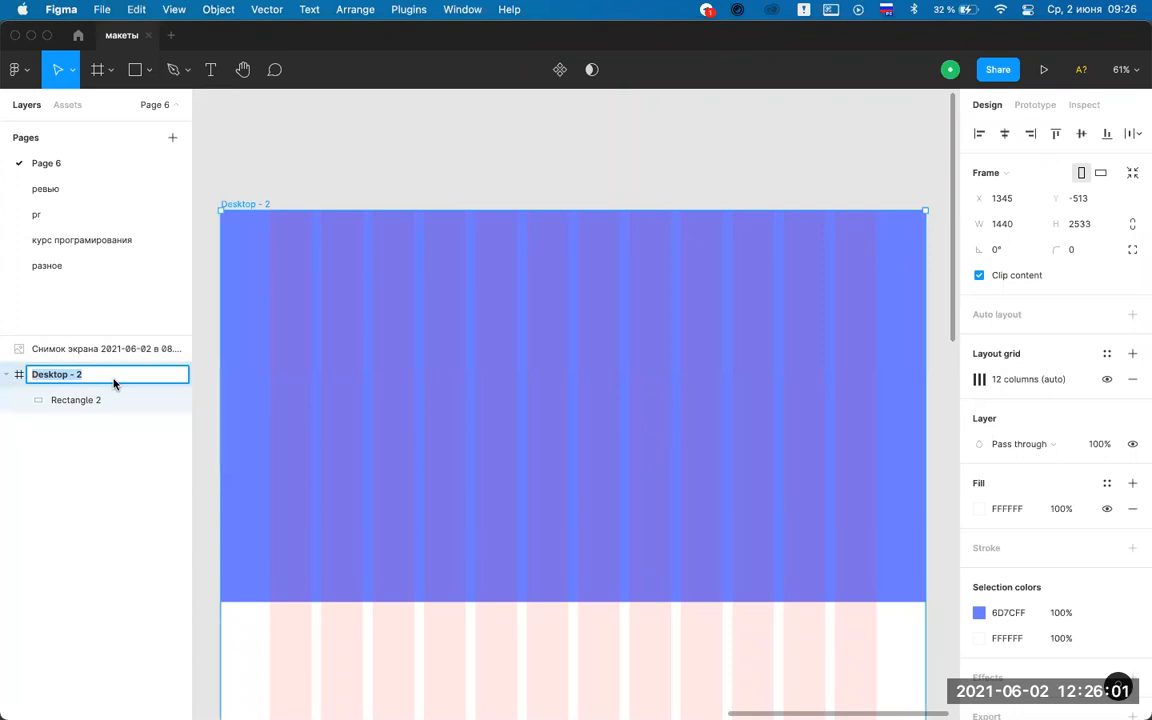
text(первый экран)
key(Escape)
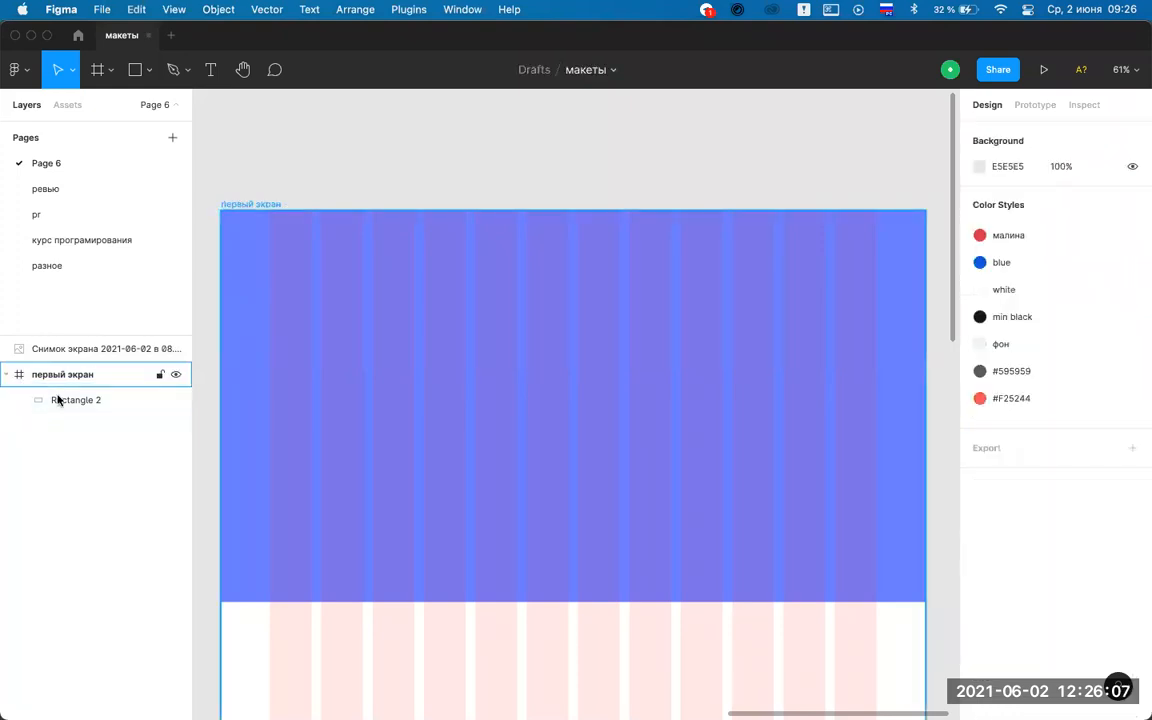
click(807, 430)
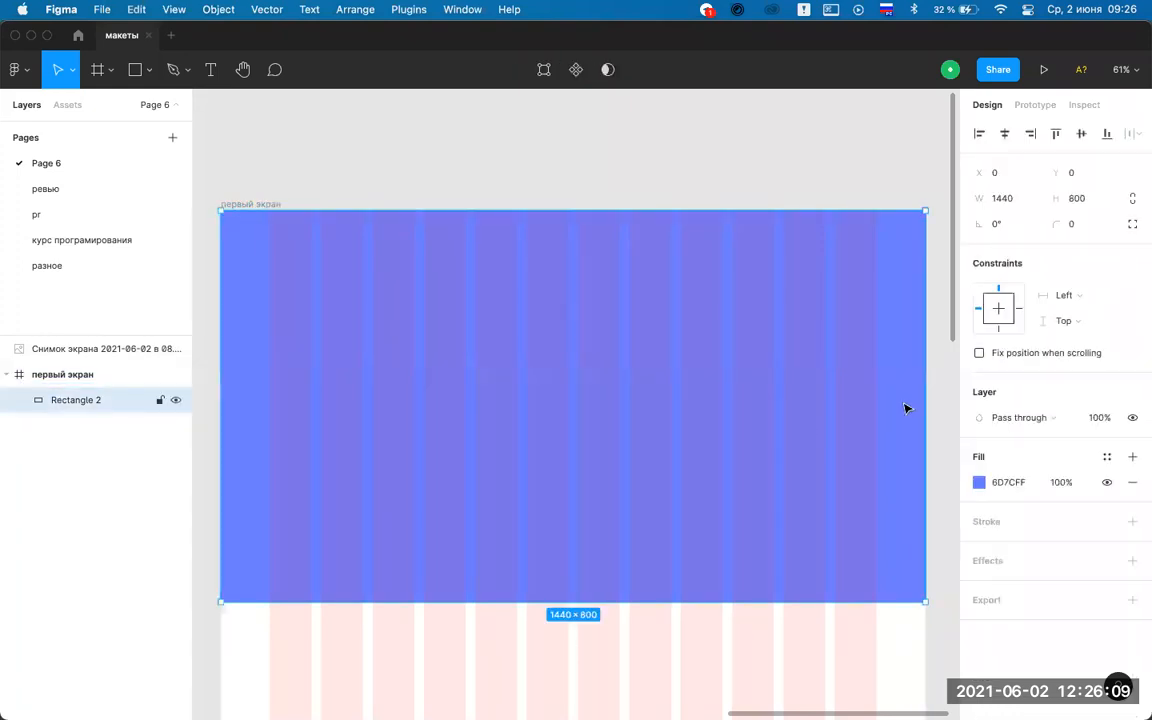
click(647, 175)
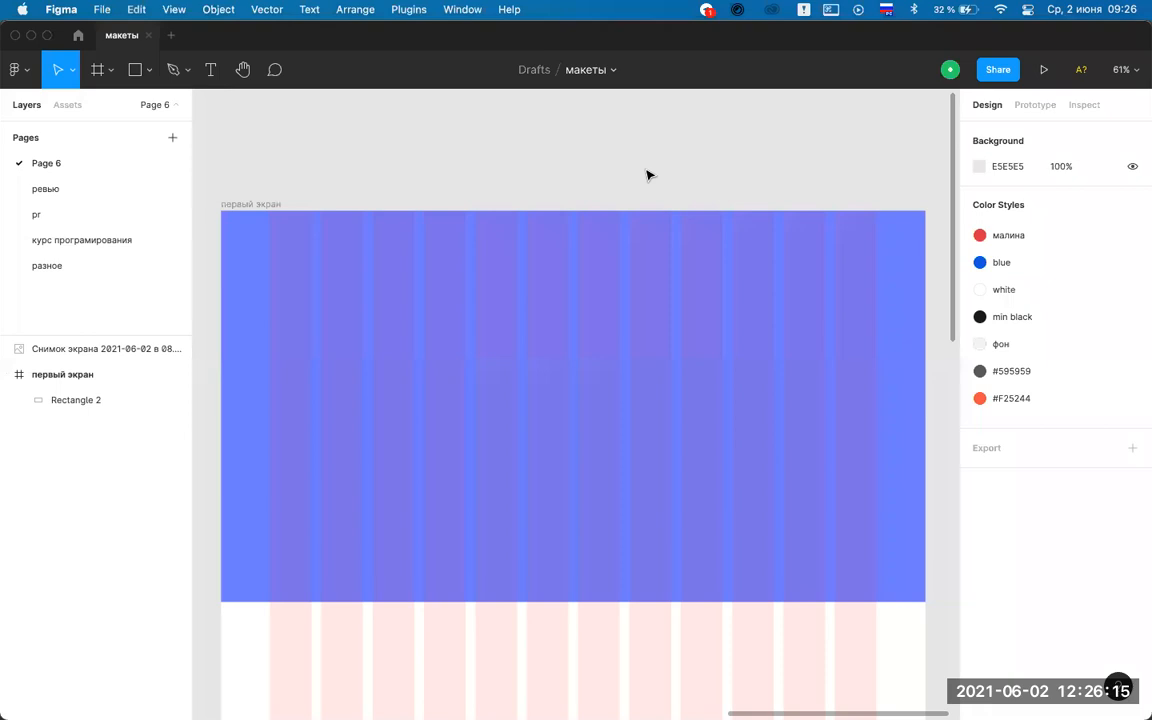
Create a new text layer inside the blue hero rectangle with the Text tool.
click(919, 430)
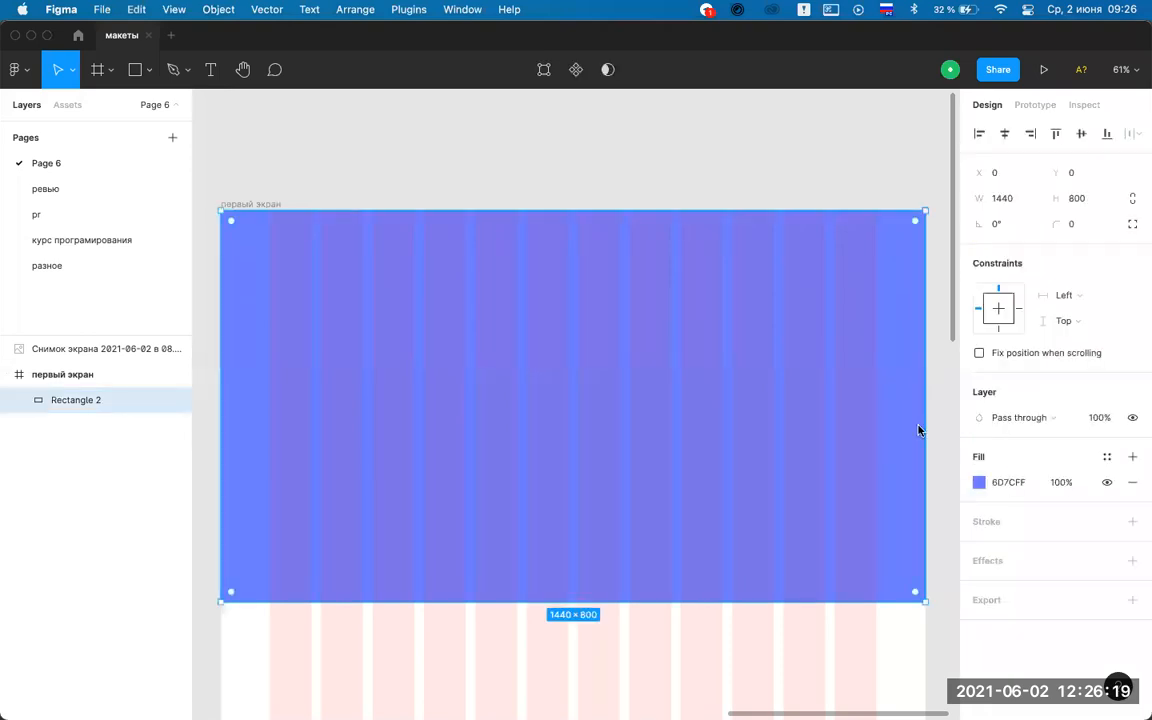
key(Escape)
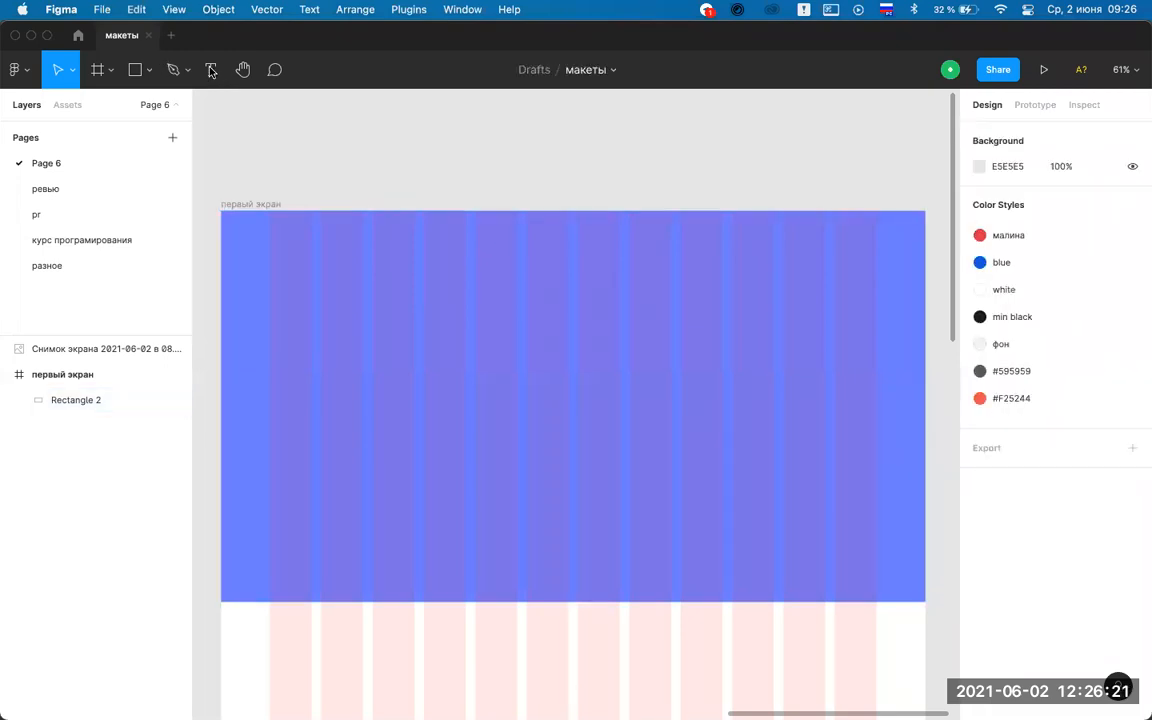
click(211, 69)
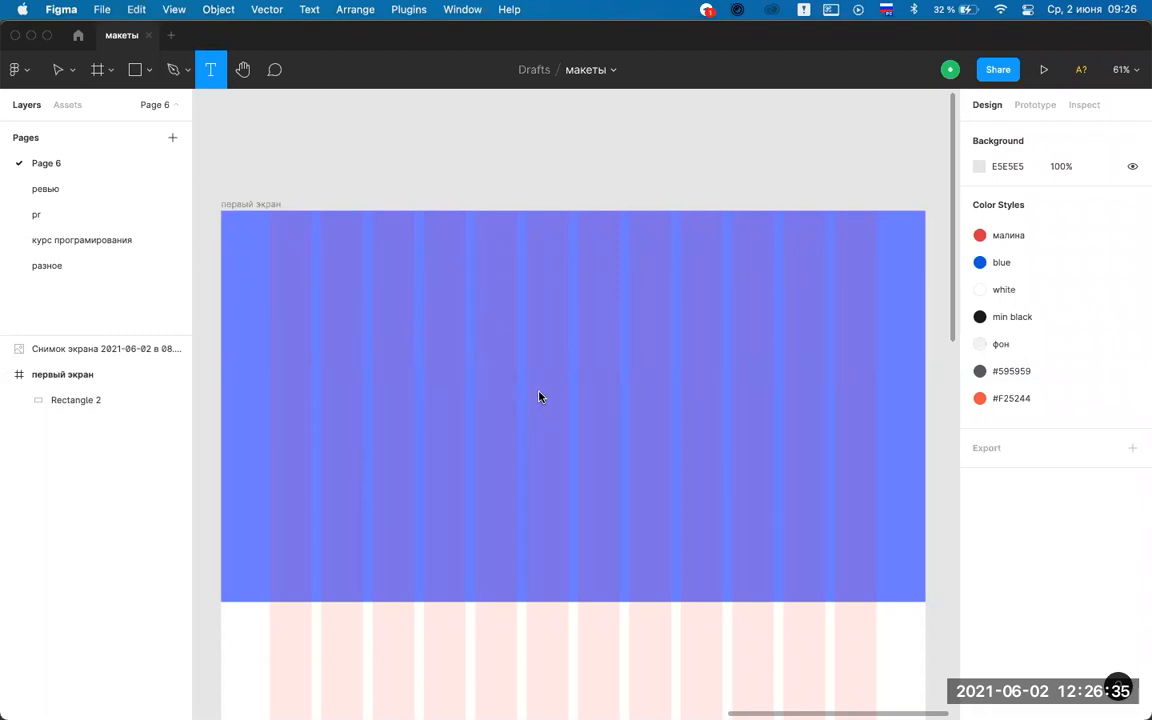
click(483, 397)
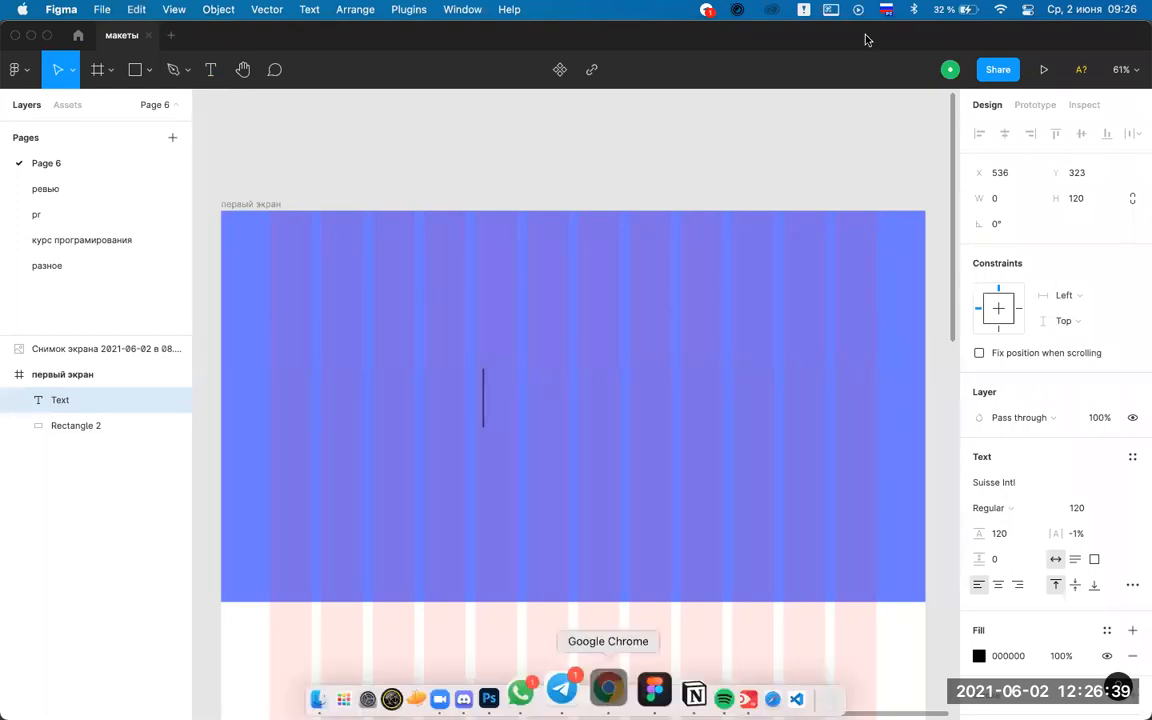
Copy the heading 'Разрабатываем программное обеспечение' from the eclipse-studio.ru page in Chrome.
click(607, 689)
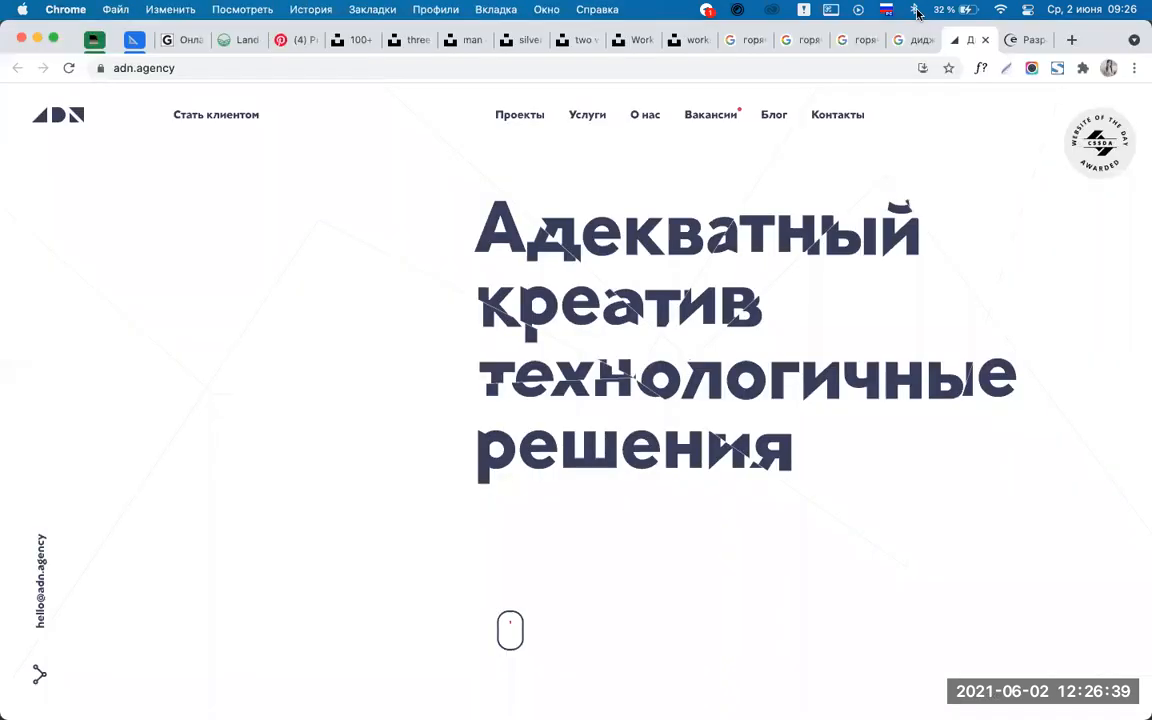
click(1014, 41)
drag(60, 332, 168, 406)
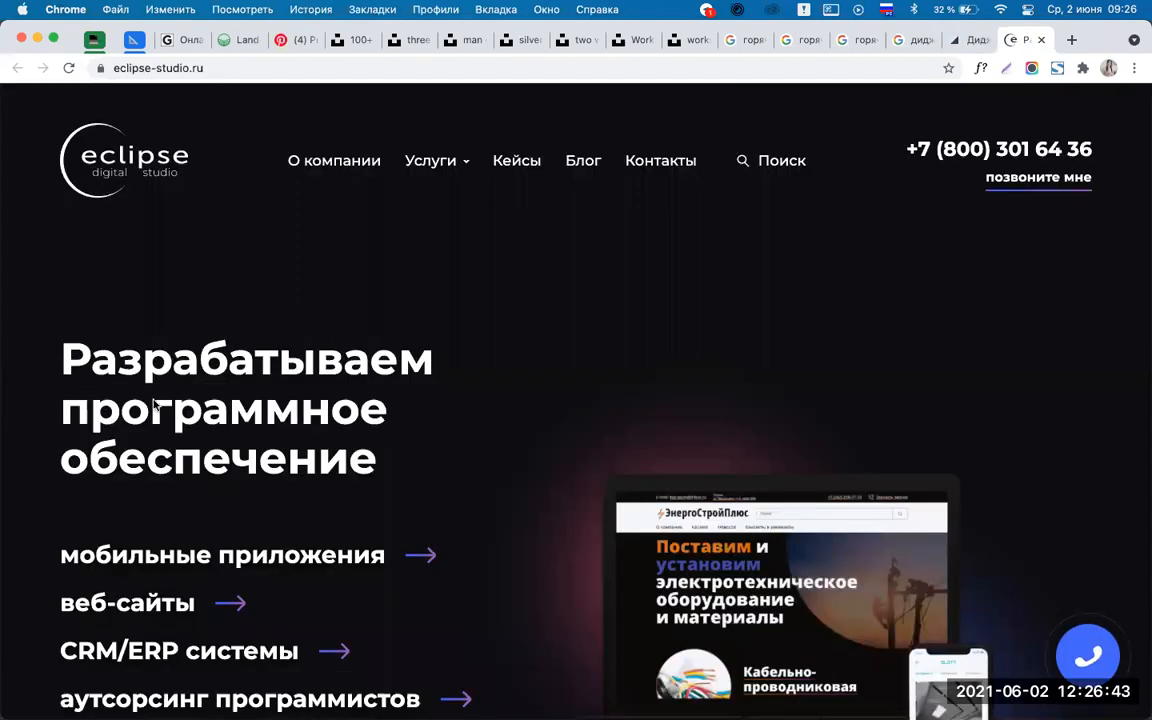
drag(380, 477, 380, 470)
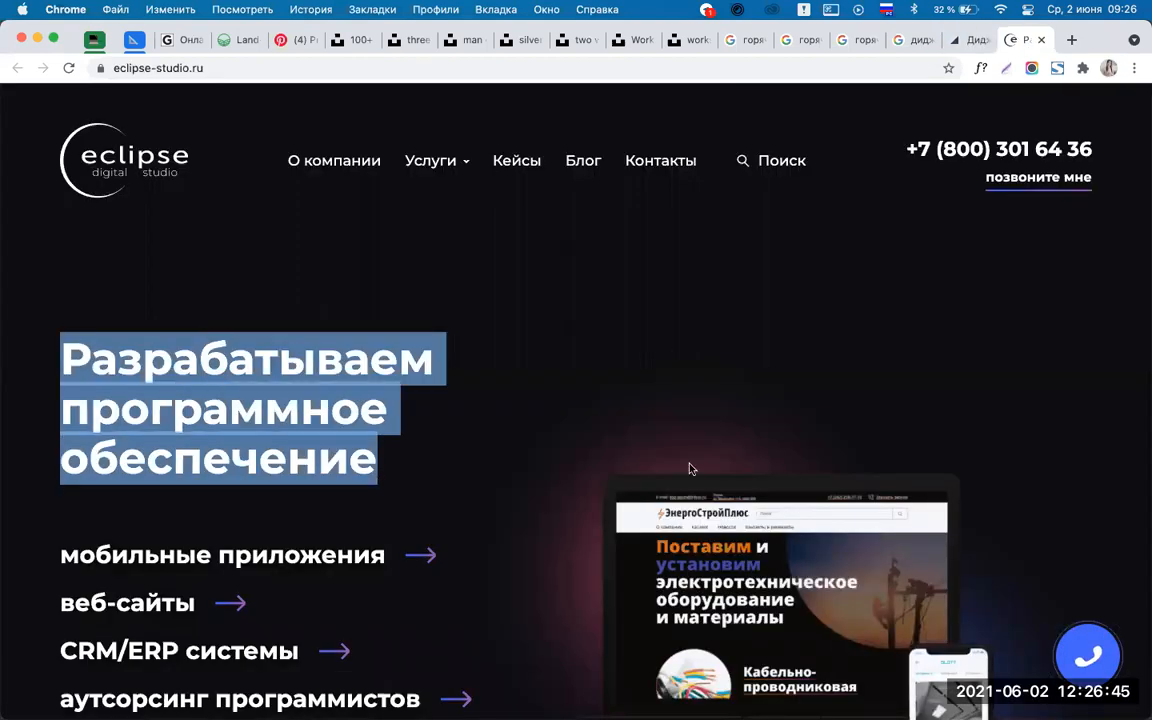
click(490, 425)
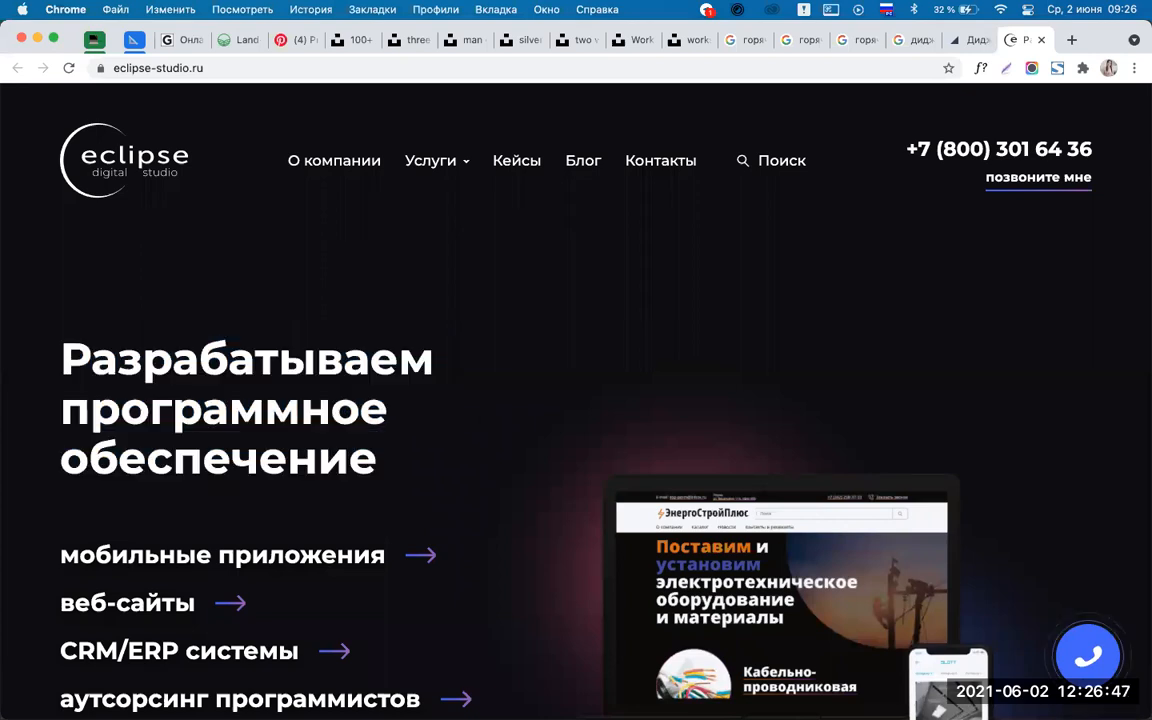
mouse_move(619, 698)
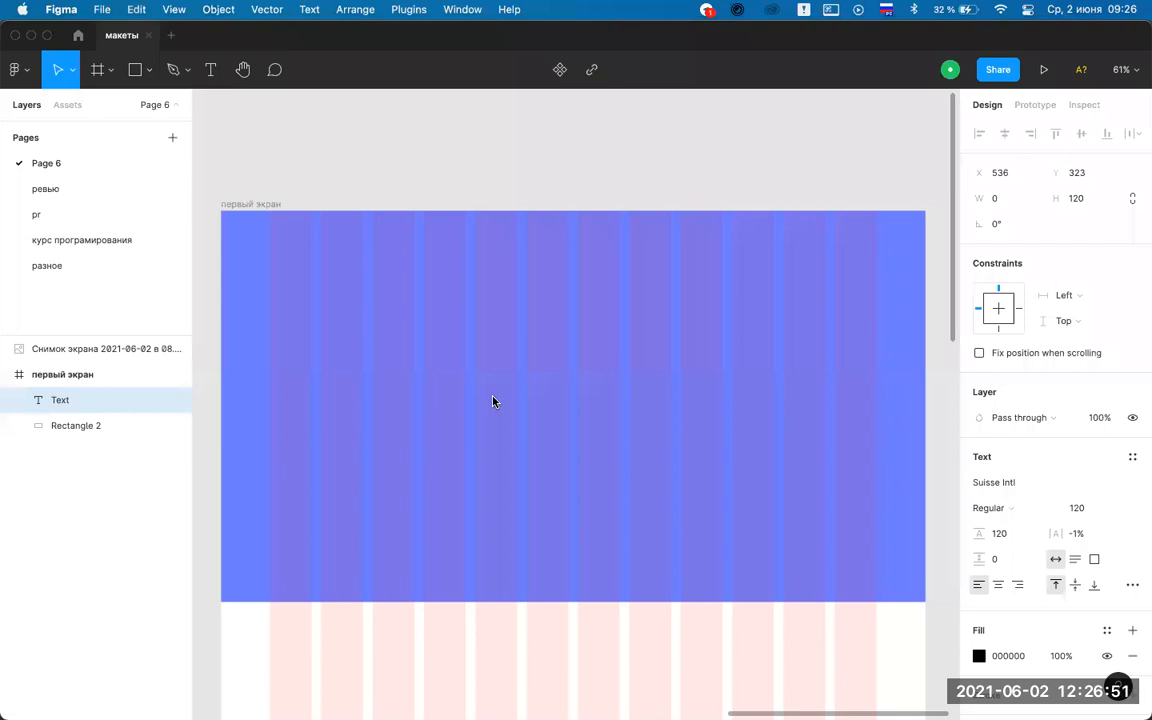
Paste the heading into the text box and move it left and up in the hero.
text(разрабатываем программное обеспечение)
key(Escape)
drag(783, 460, 613, 411)
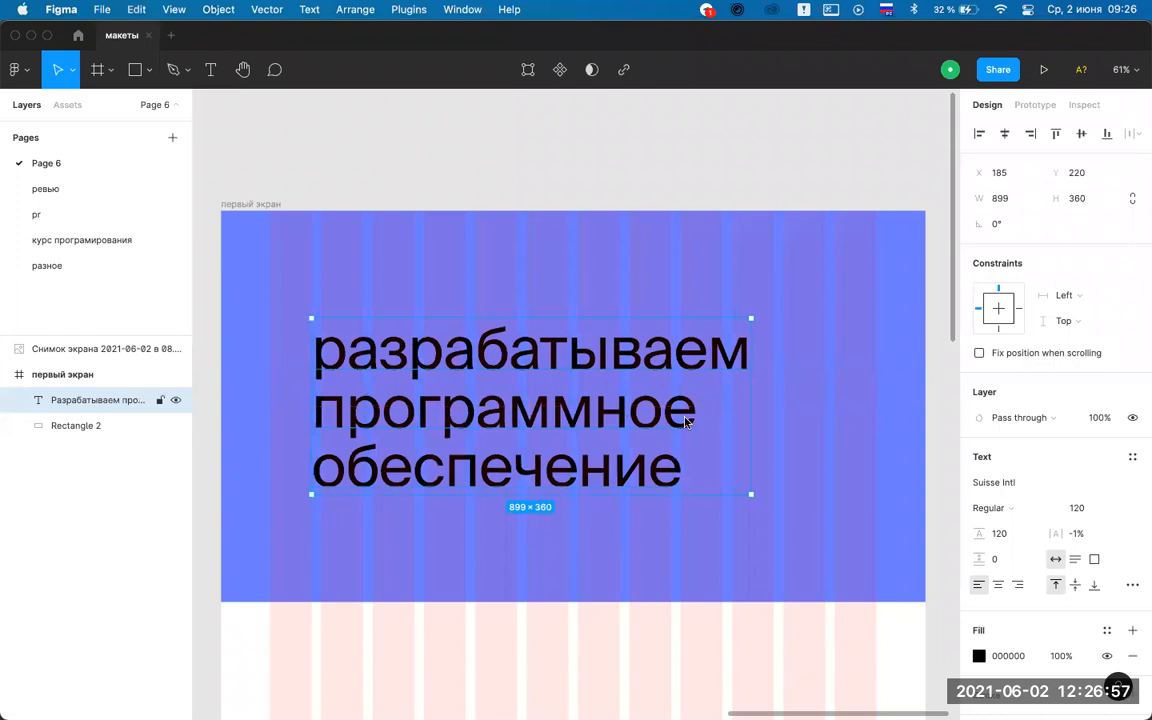
click(549, 135)
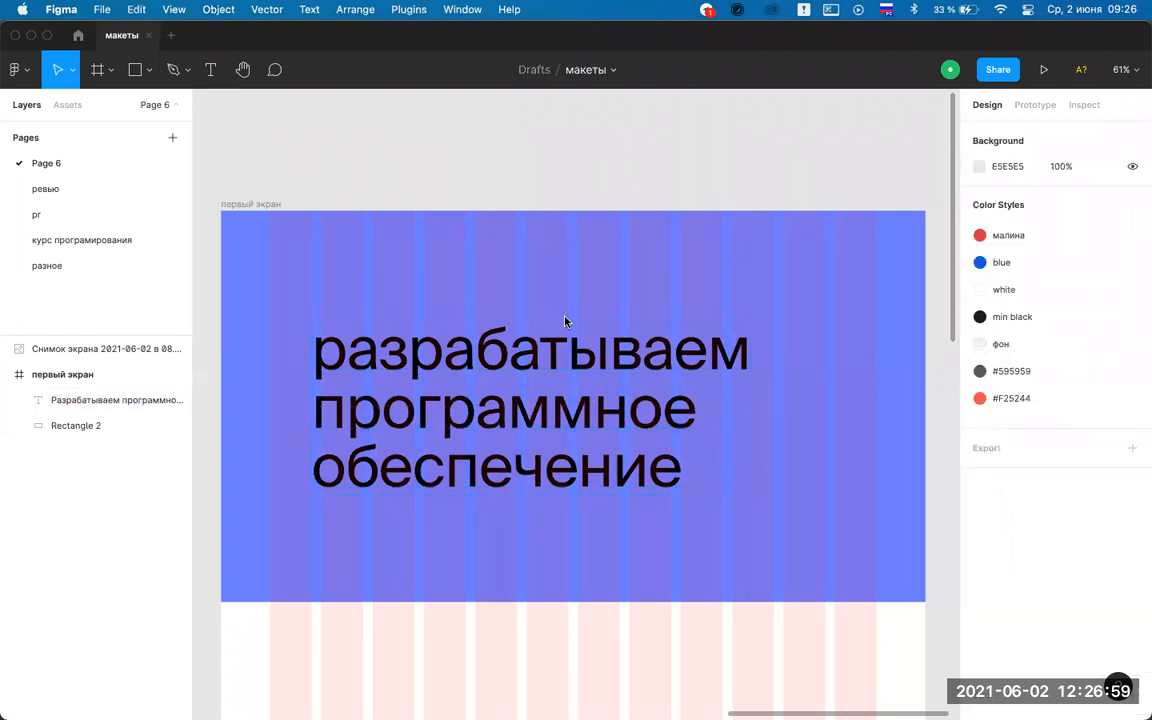
click(614, 355)
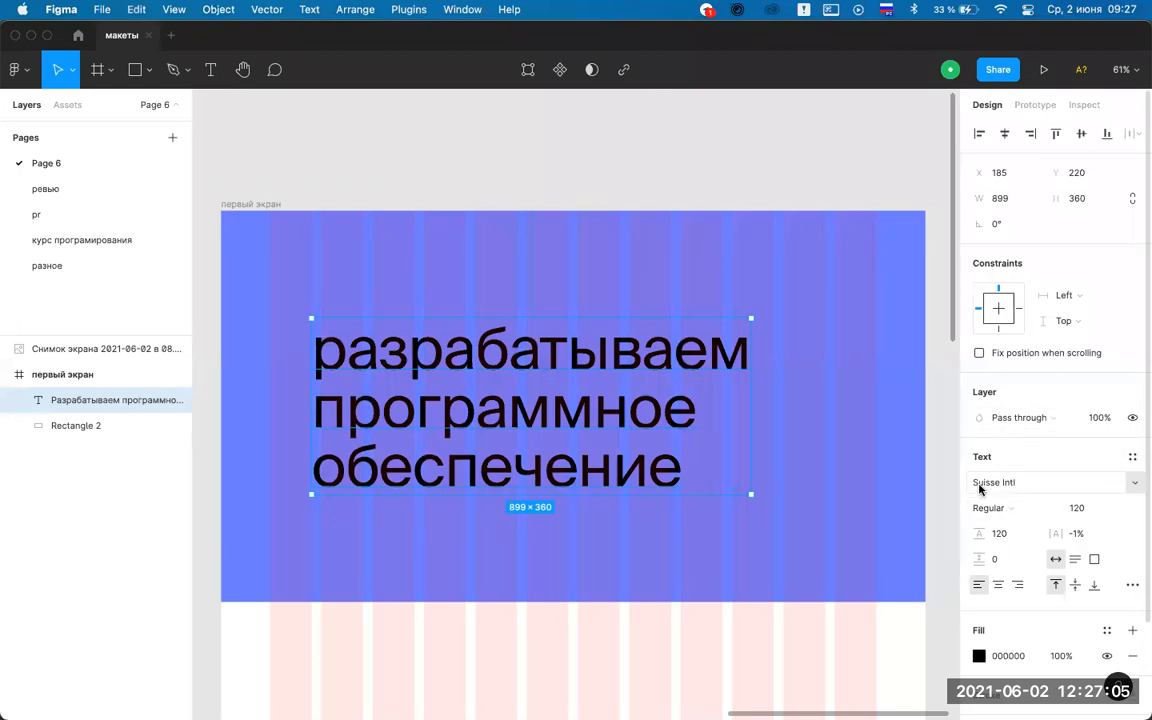
Change the headline font from Suisse Intl to Roboto.
click(1133, 483)
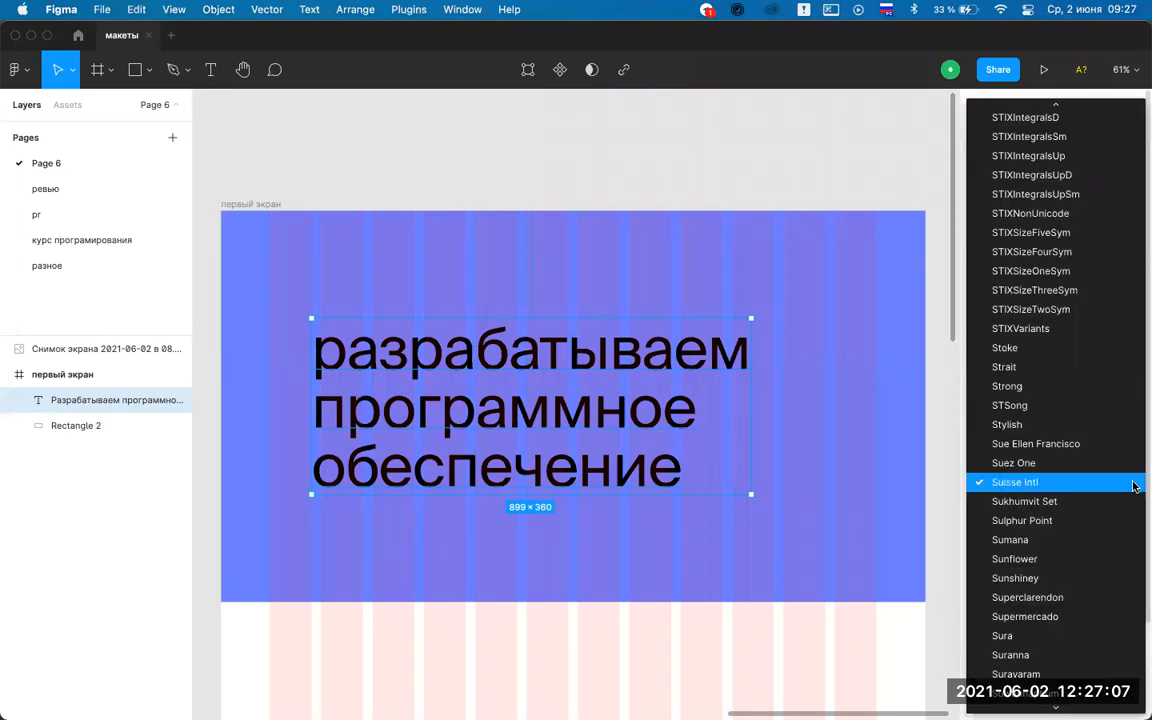
click(950, 511)
click(1030, 483)
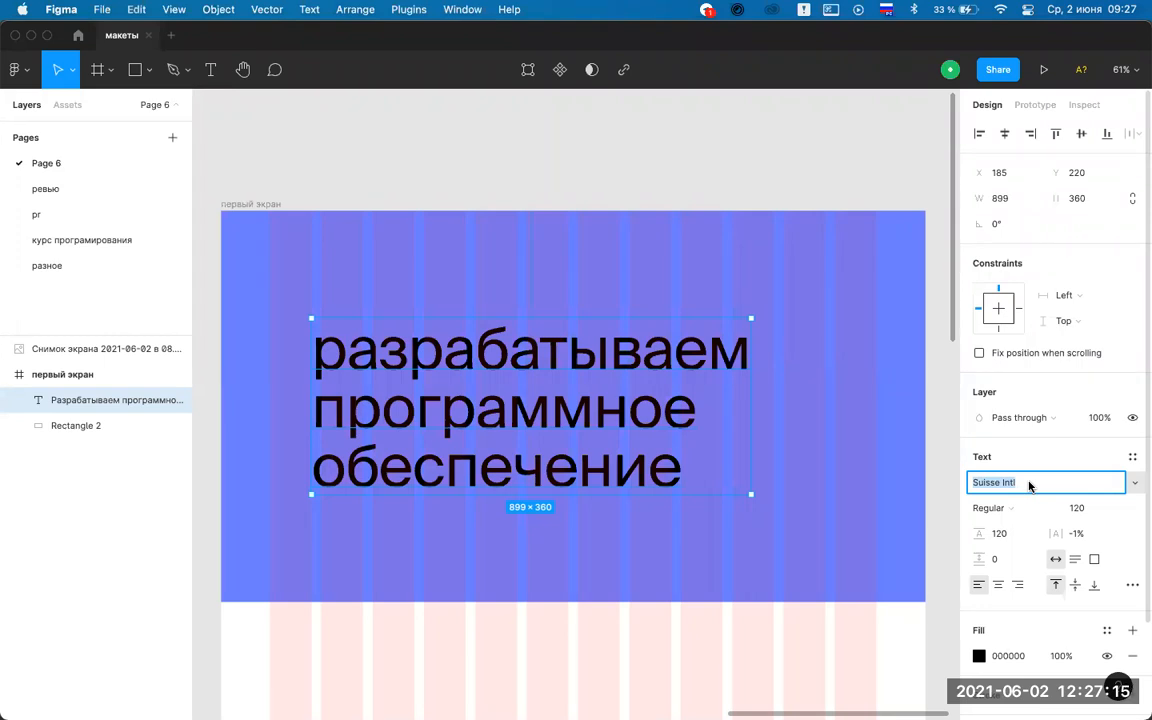
text(Roboto)
key(Return)
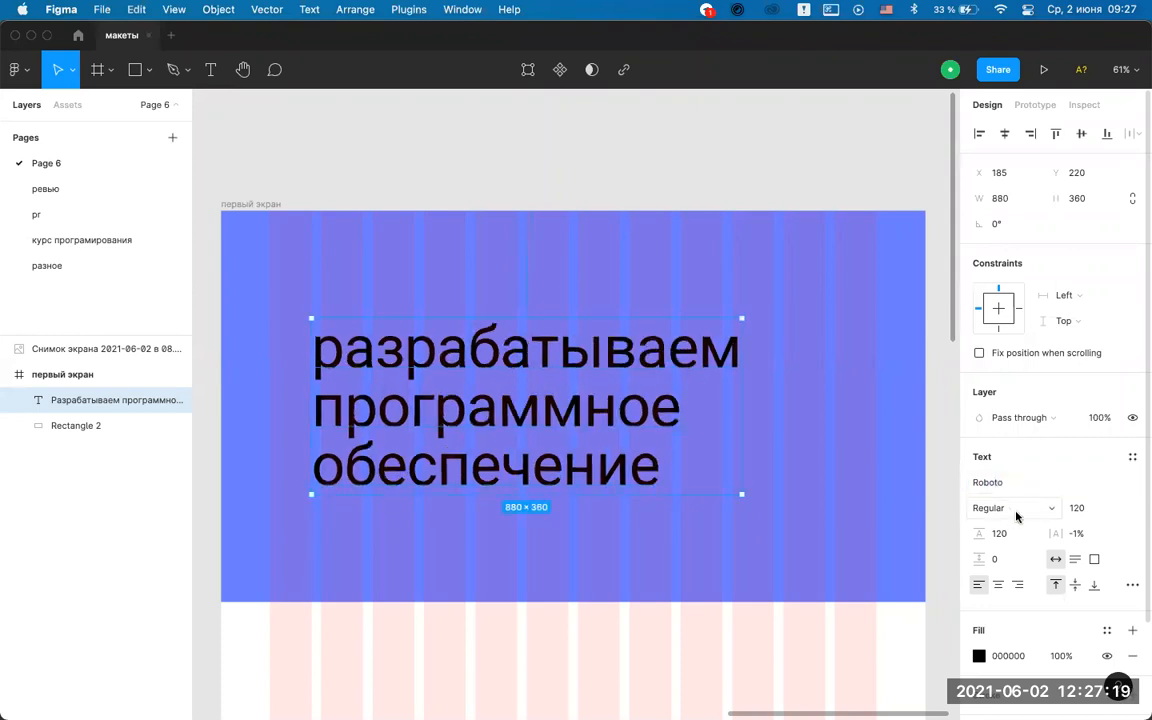
Set the headline's letter case to none so it starts with a capital.
click(1132, 584)
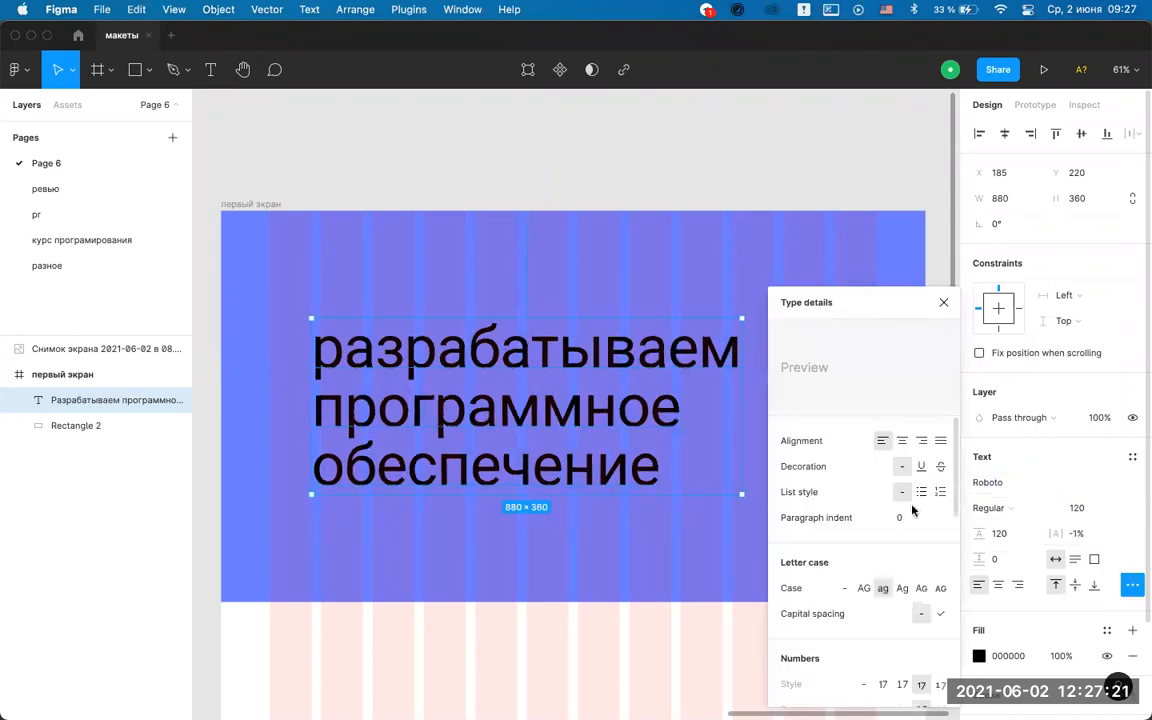
click(844, 588)
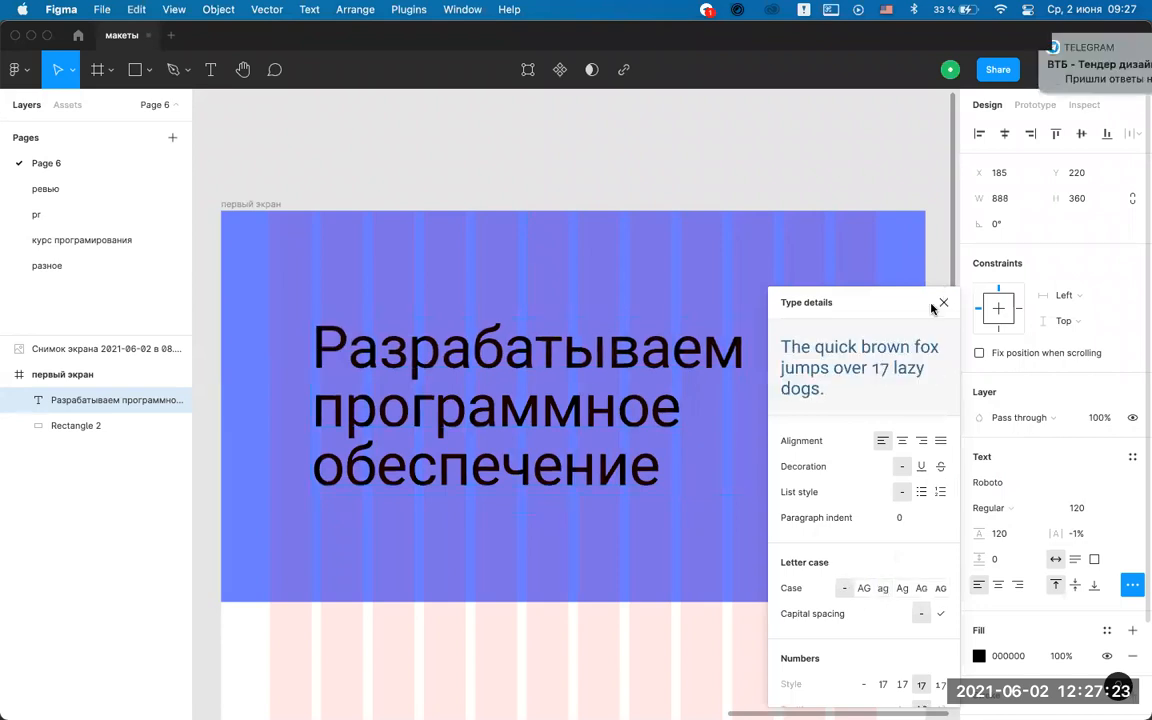
click(942, 304)
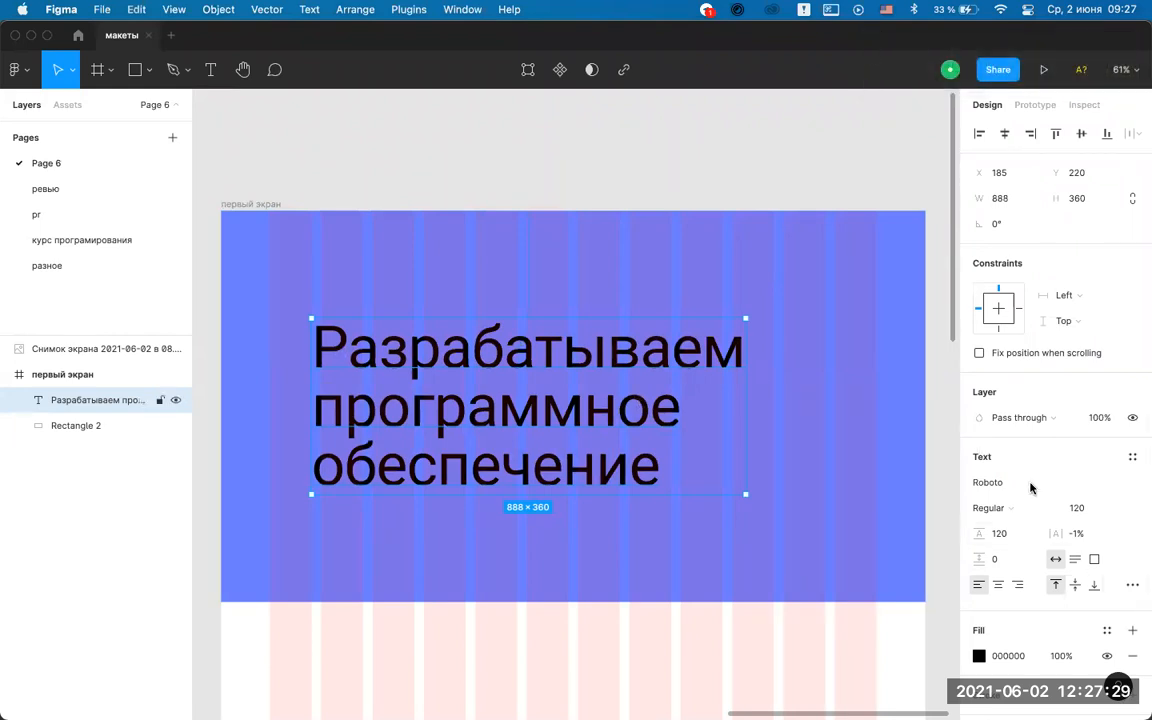
Set the headline font size to 72 and its line height to Auto.
click(1113, 512)
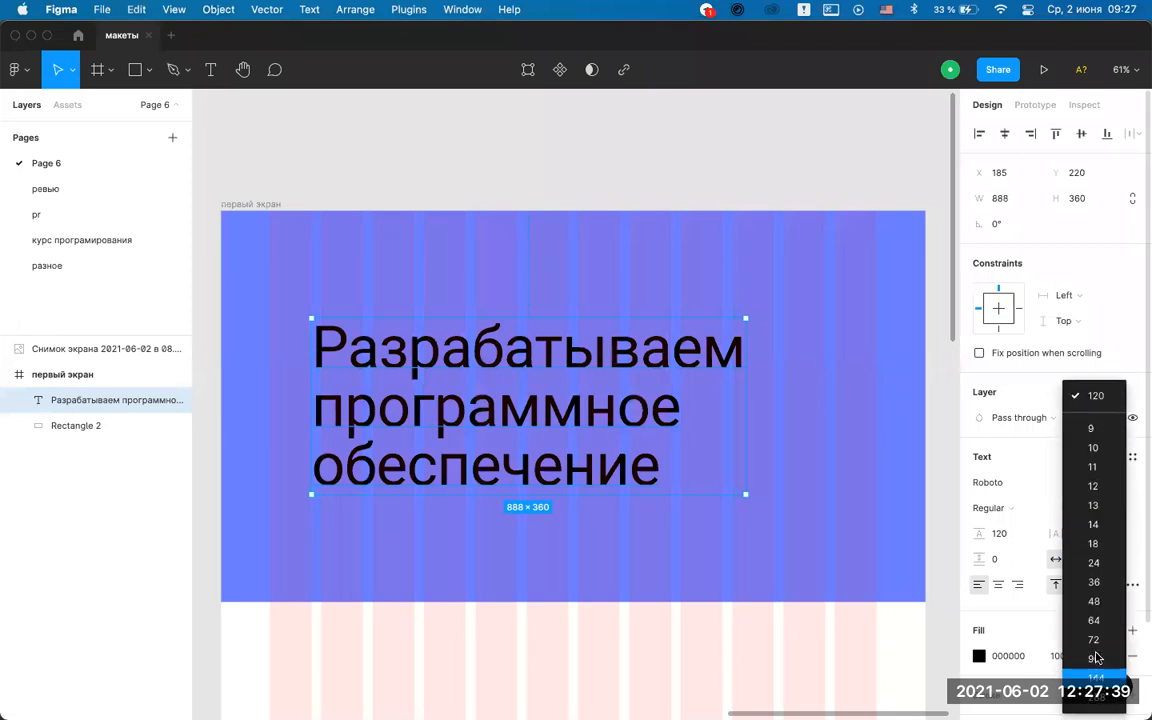
click(1094, 658)
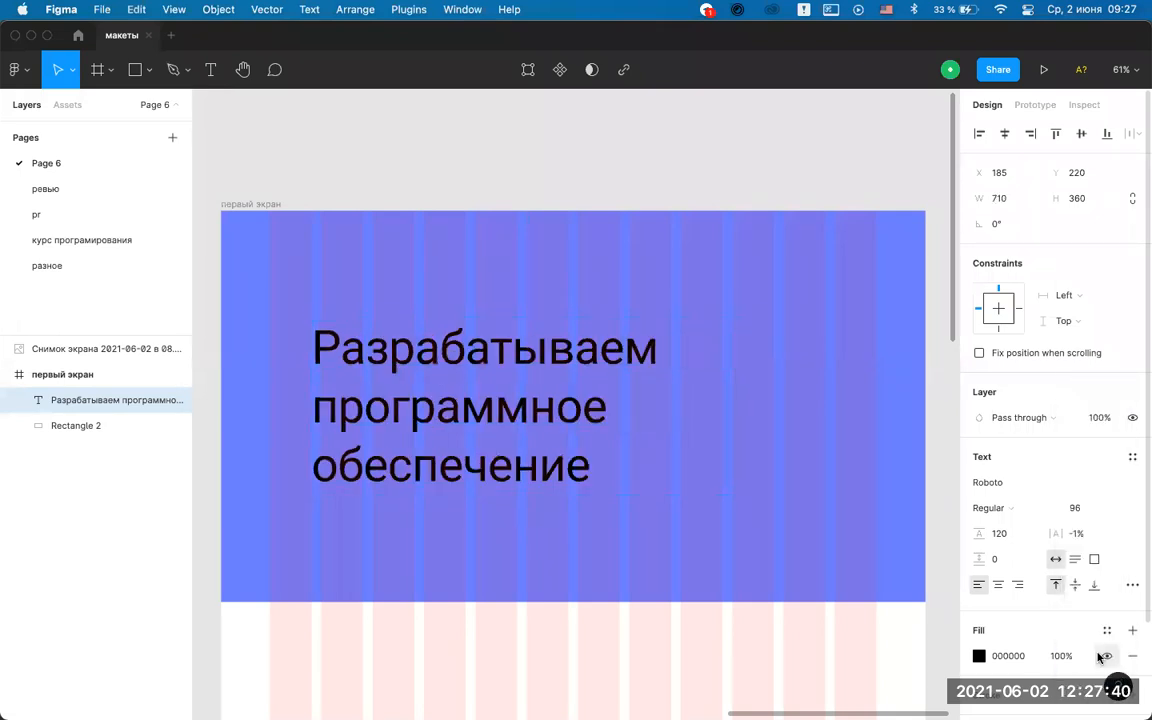
click(1113, 510)
click(1105, 489)
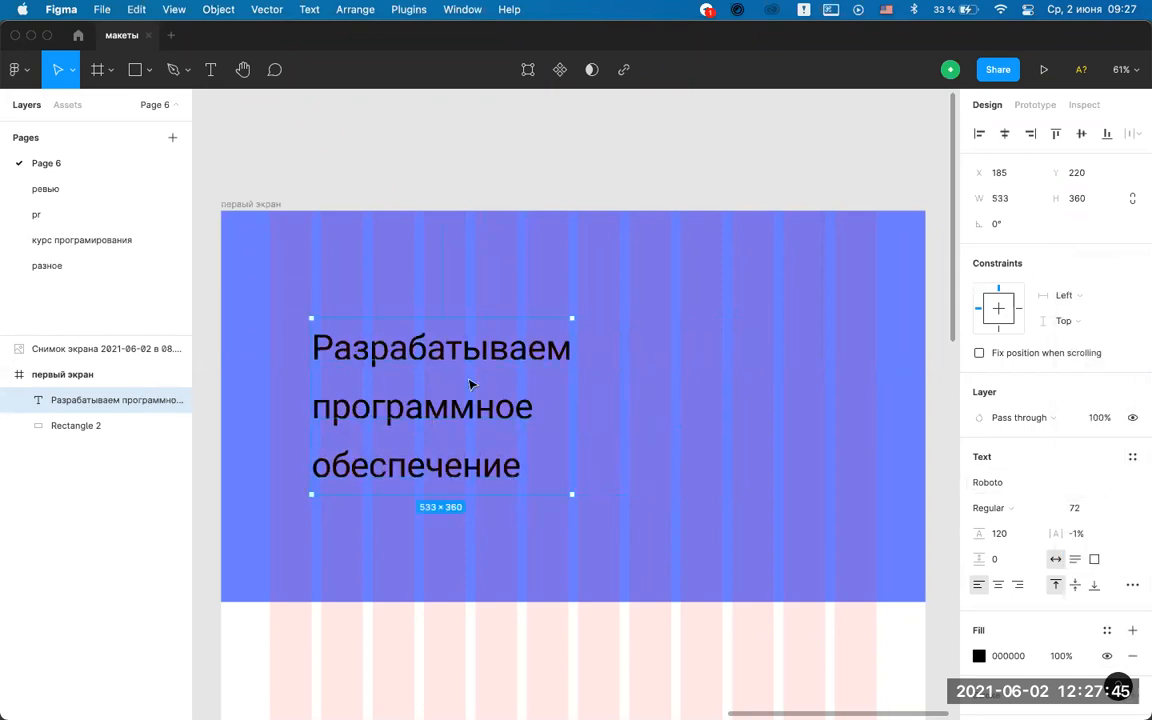
click(1002, 534)
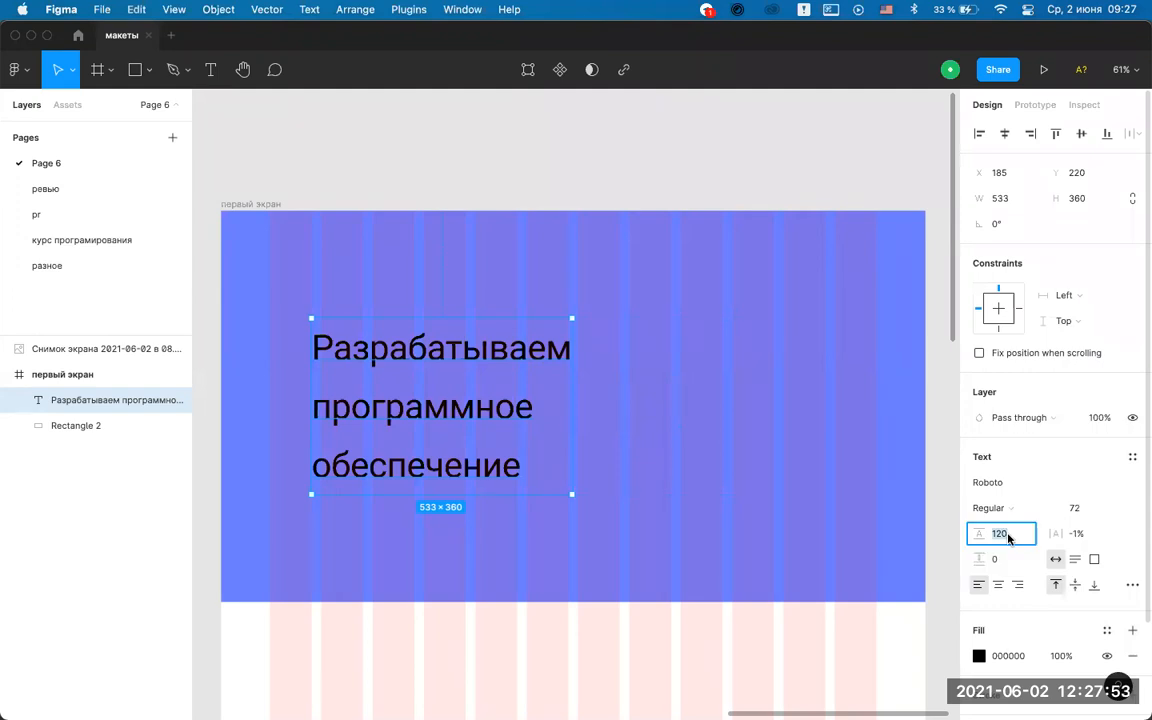
key(BackSpace)
key(Return)
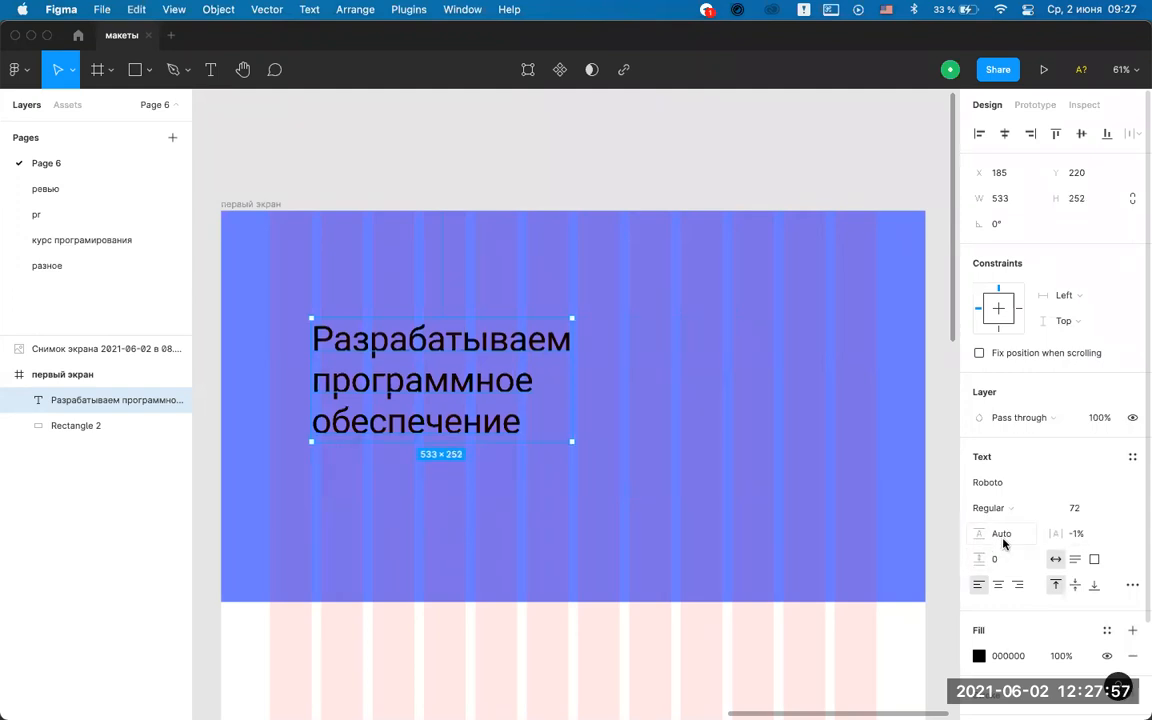
Keep letter spacing at -1% and make the headline fill white FFFFFF.
click(1087, 533)
key(BackSpace)
key(Return)
scroll(1098, 532, down, 3)
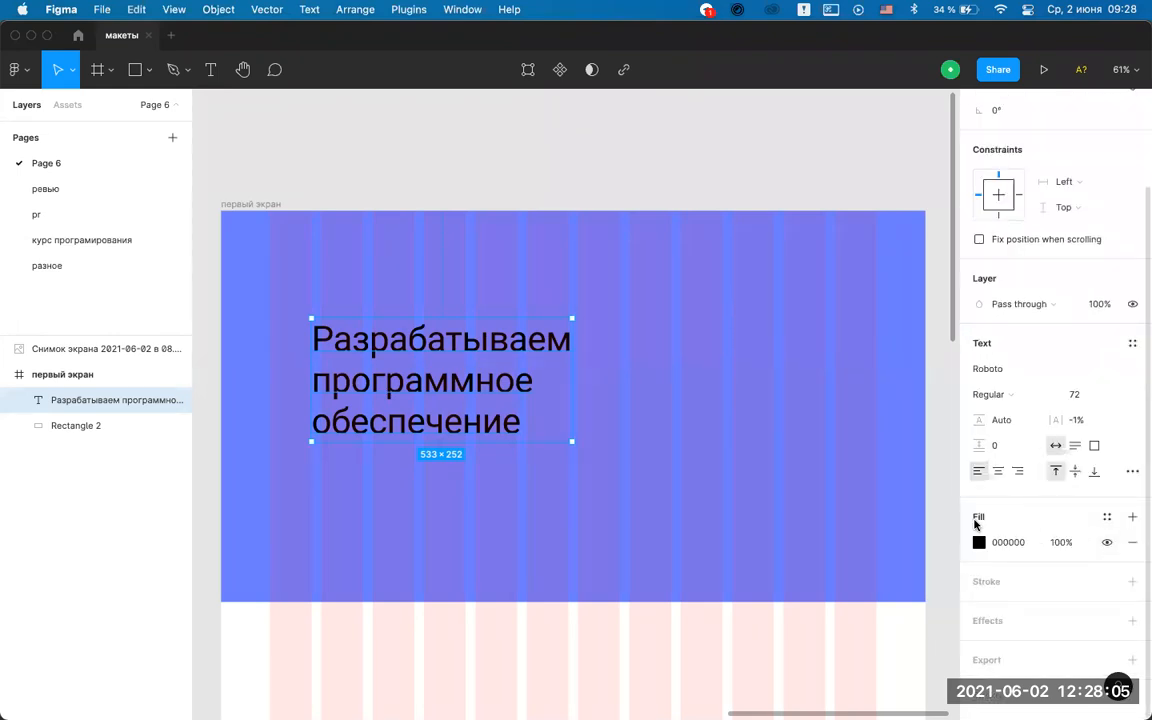
click(979, 542)
text(E5B8B8)
key(Return)
key(super+z)
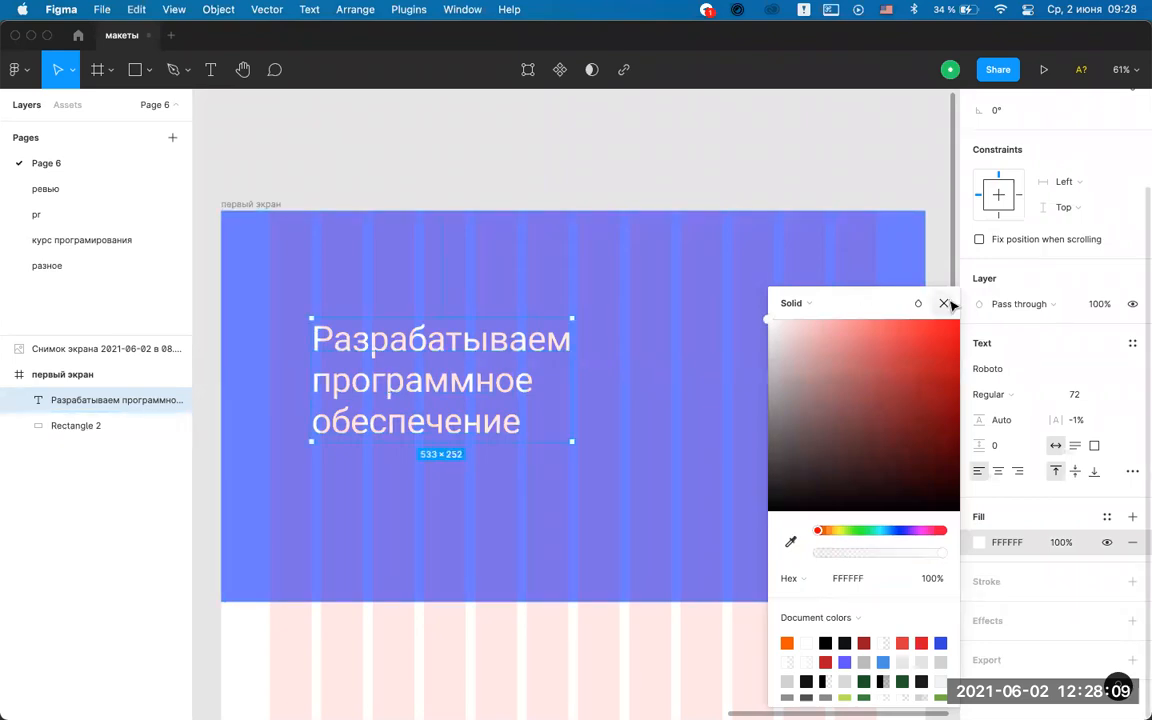
click(948, 304)
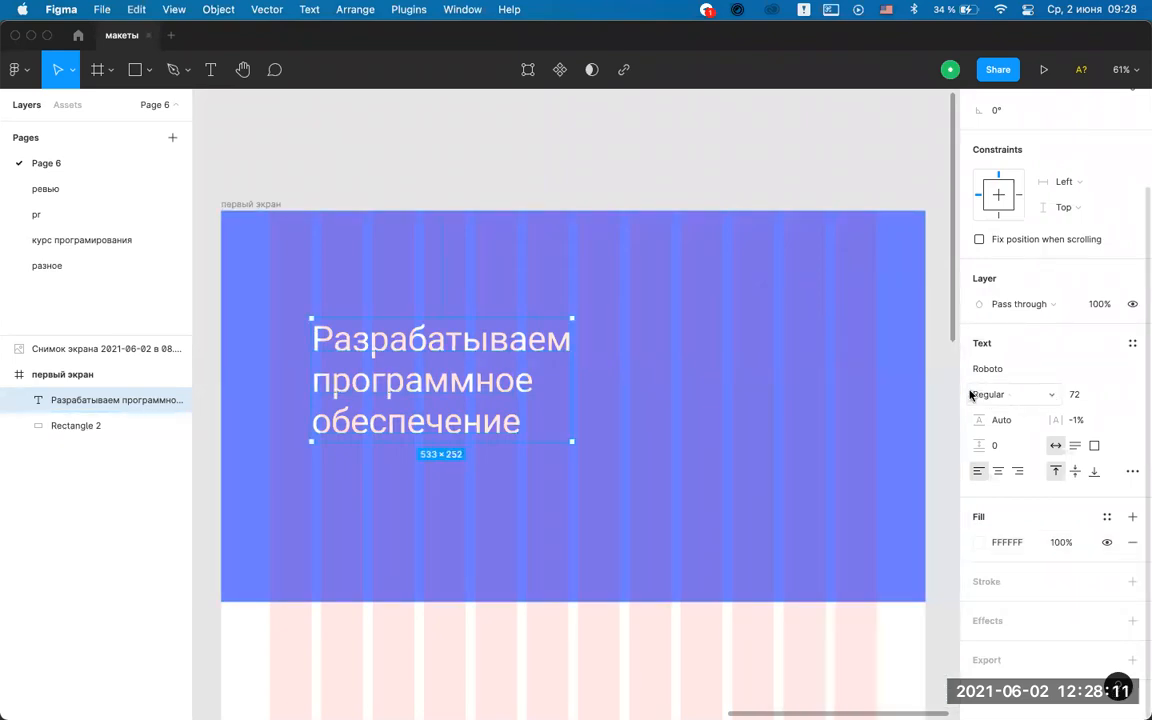
Set the headline to Roboto Medium and align it with the first grid column.
click(1050, 399)
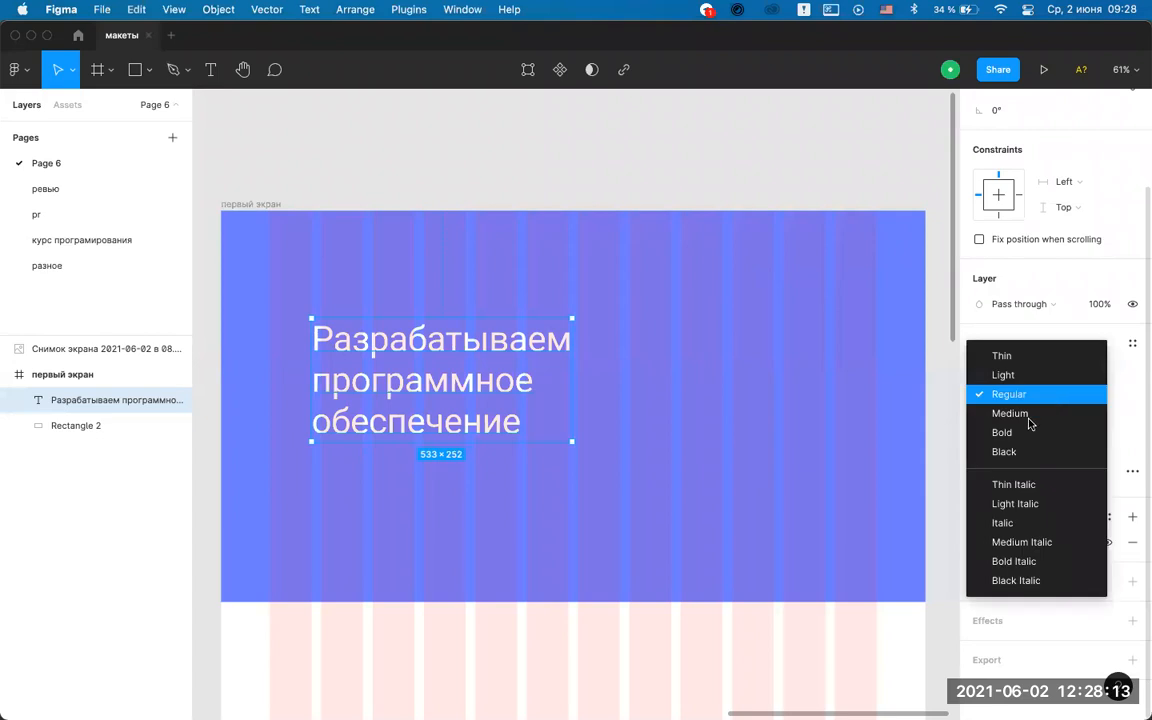
click(1027, 432)
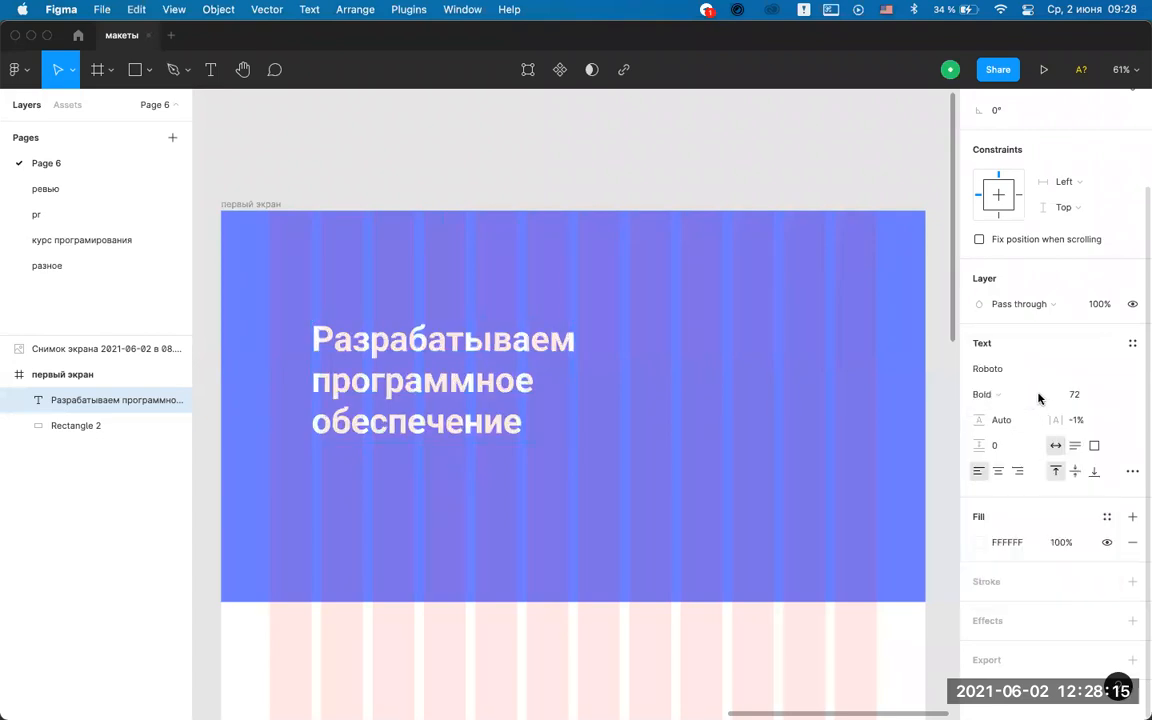
click(1044, 394)
click(1042, 378)
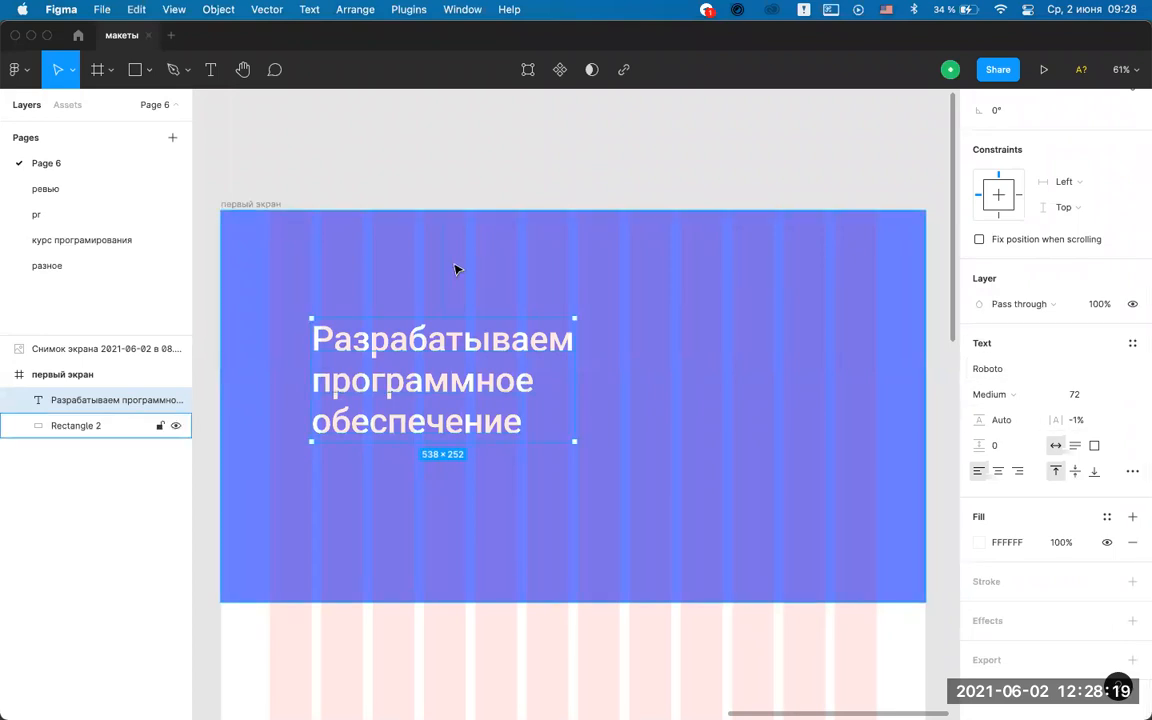
drag(365, 383, 334, 370)
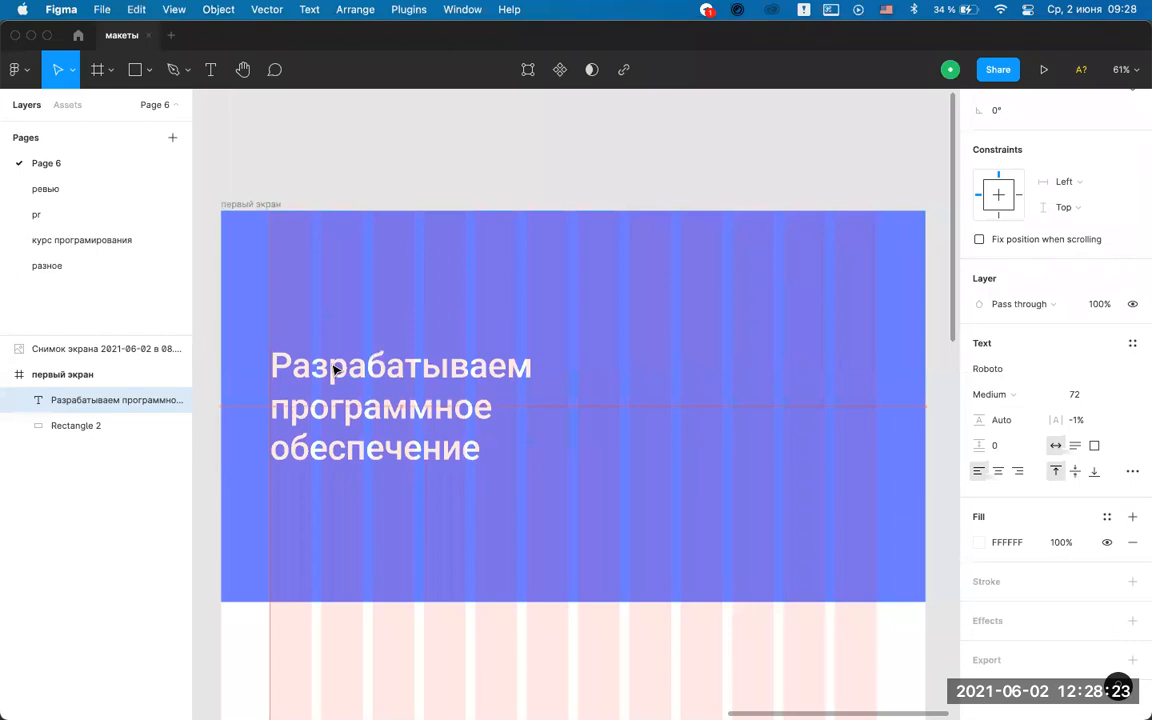
click(476, 129)
mouse_move(606, 692)
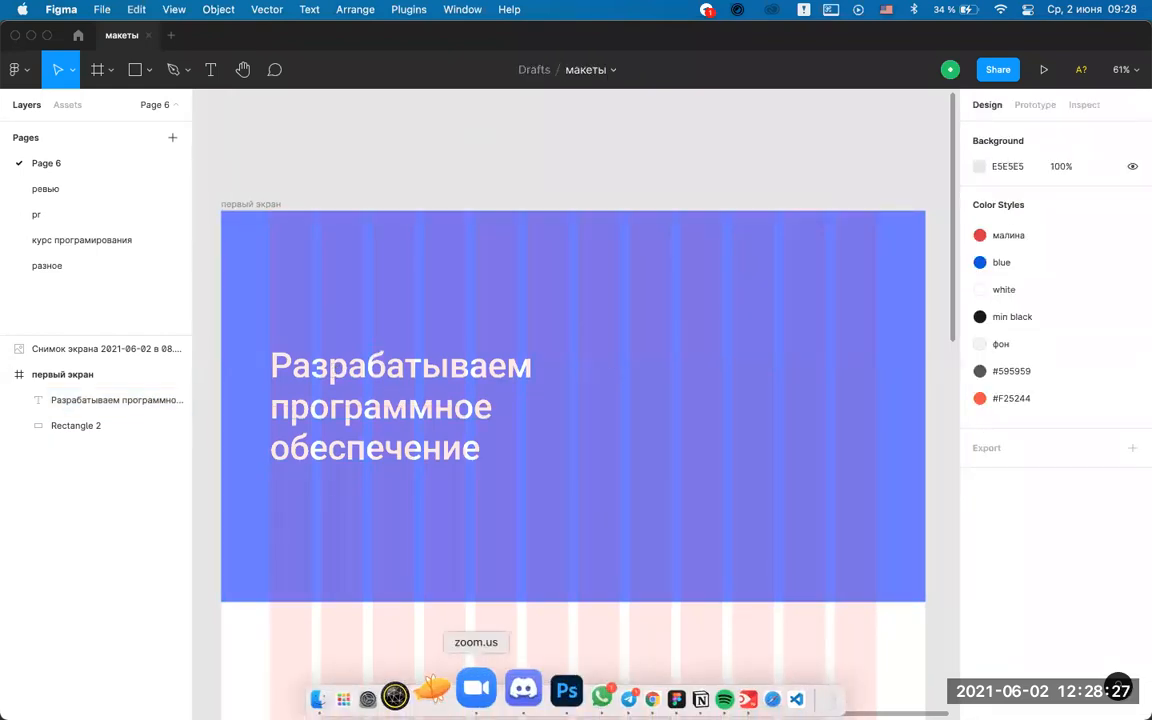
Browse the adn.agency, Google results and eclipse-studio.ru tabs, then return to Figma.
click(600, 688)
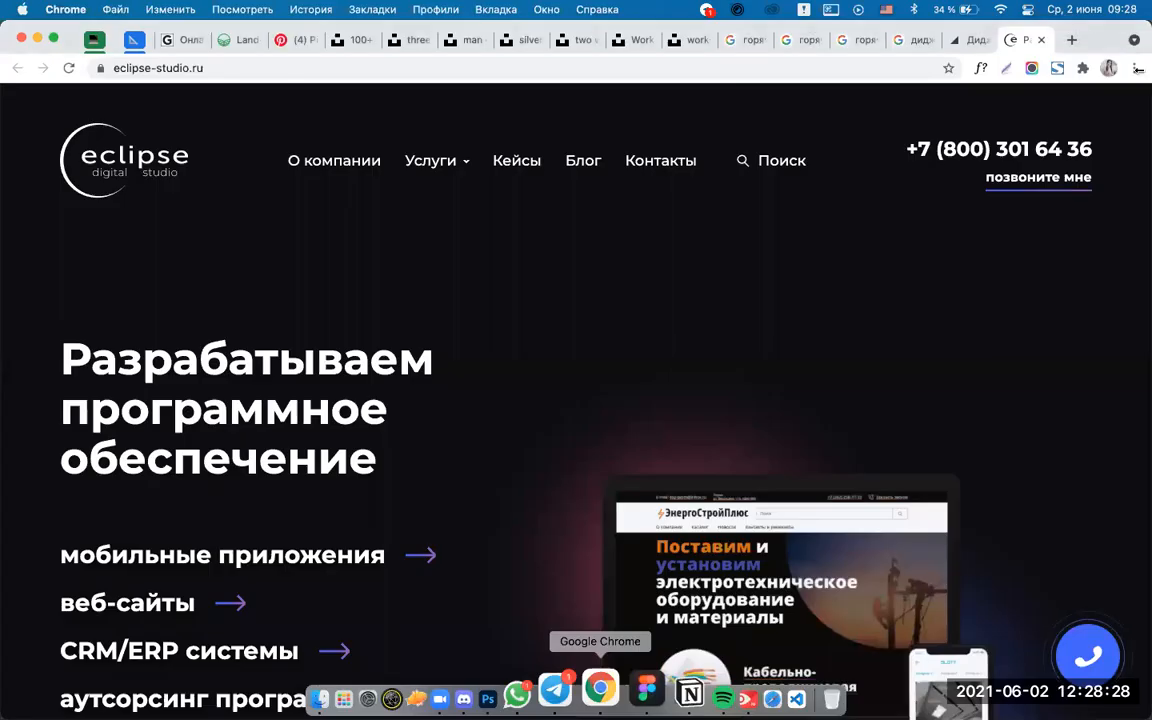
click(966, 41)
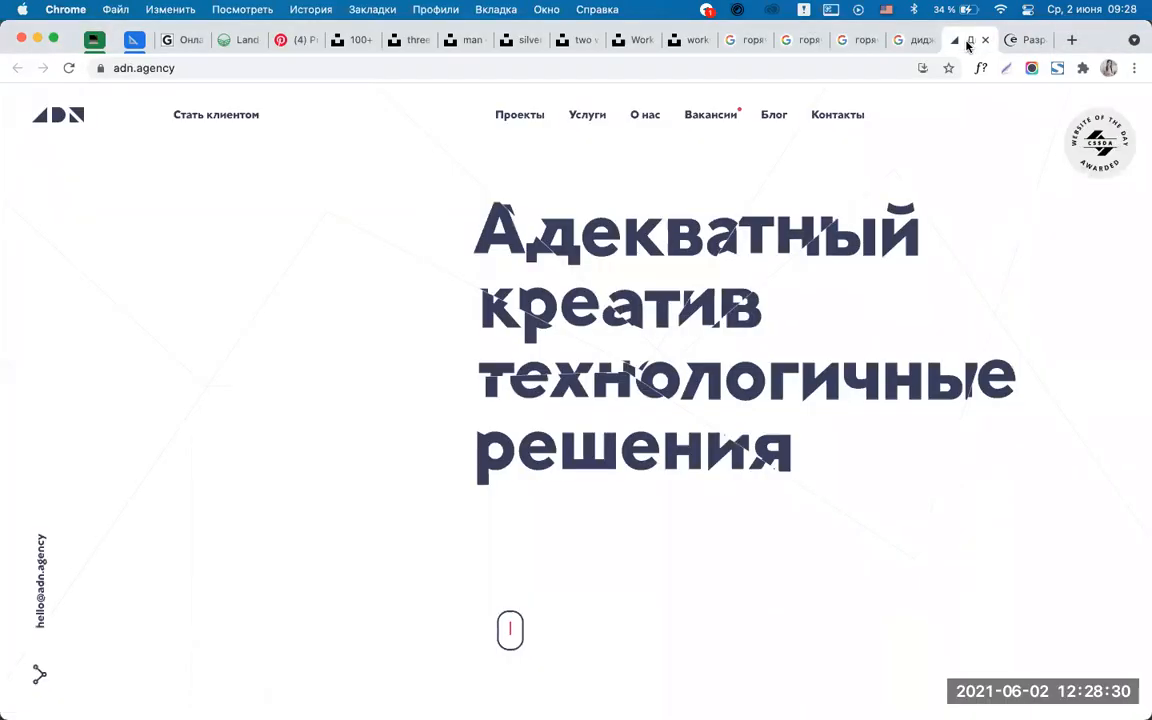
click(904, 41)
click(1023, 40)
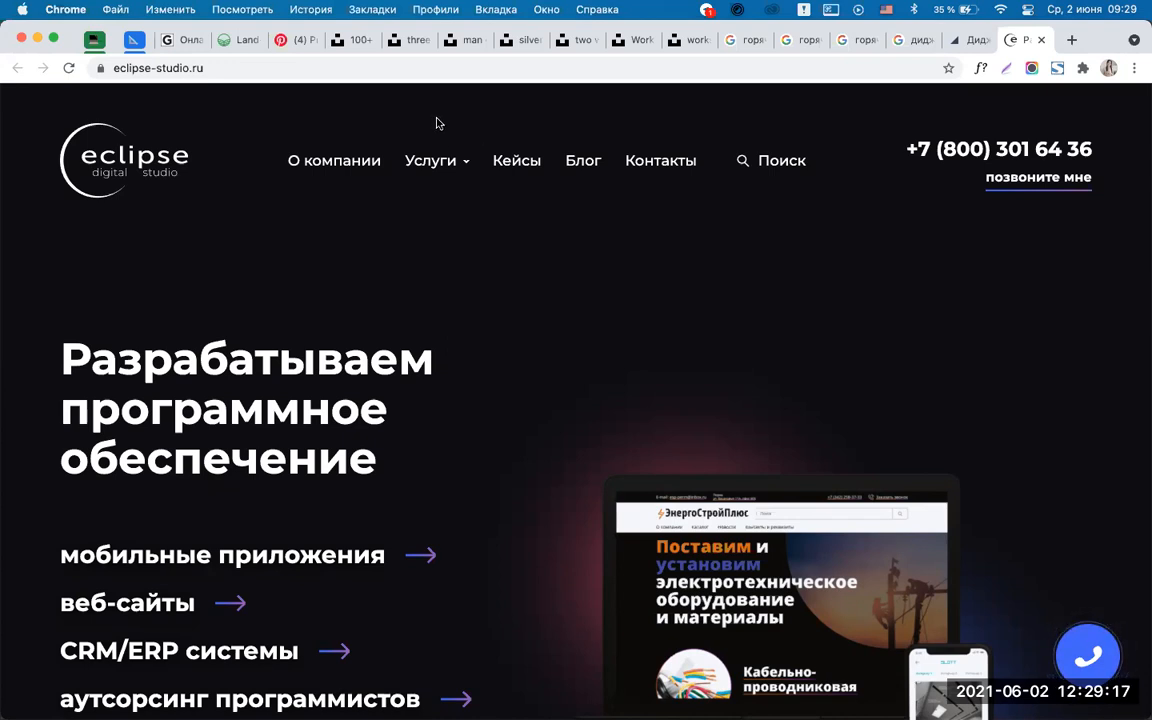
click(622, 705)
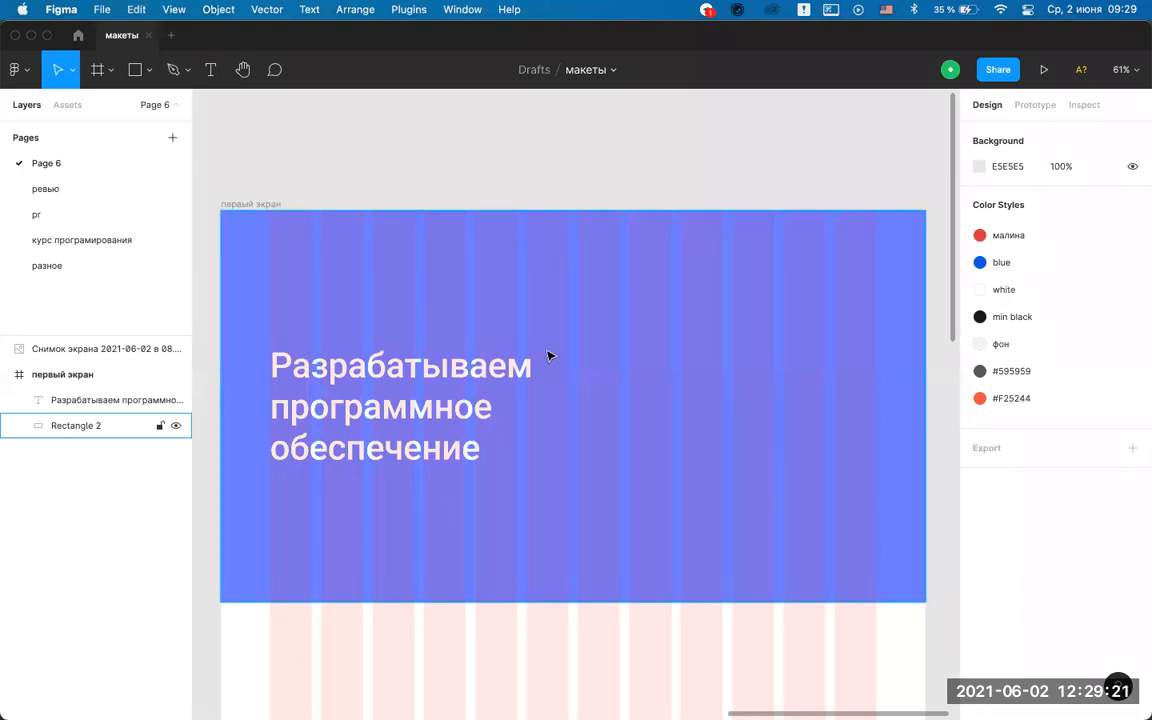
Add a text layer reading 'hitech' inside the первый экран frame.
key(t)
click(606, 389)
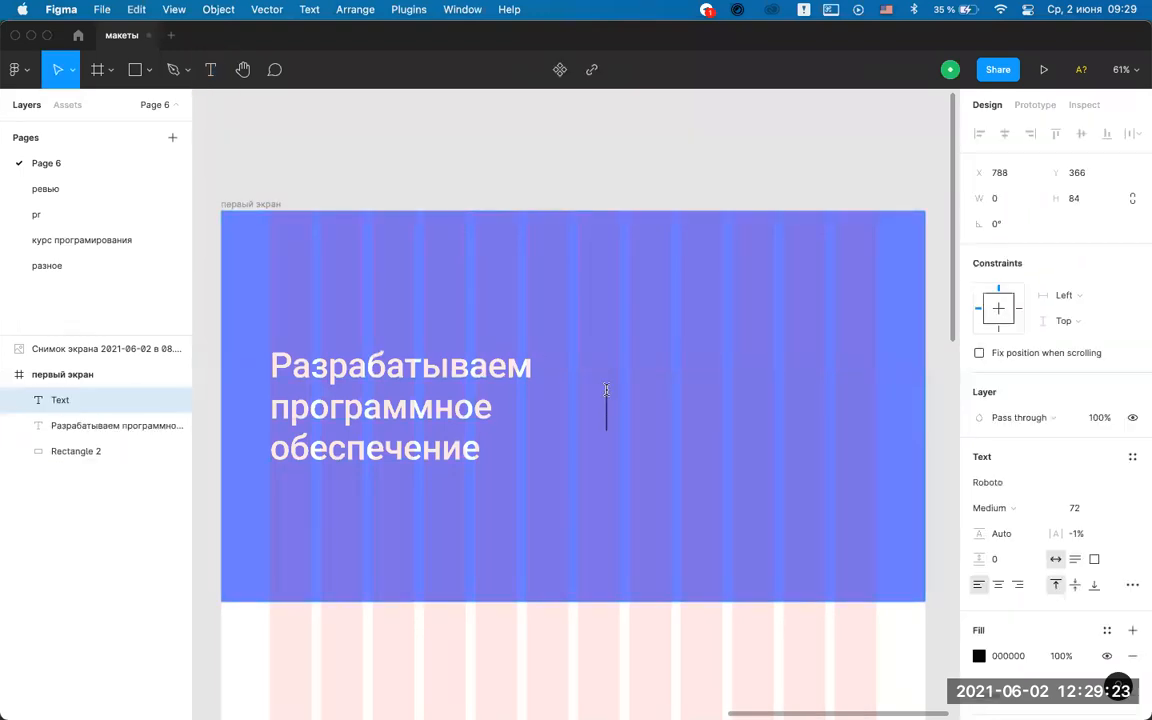
text(hite)
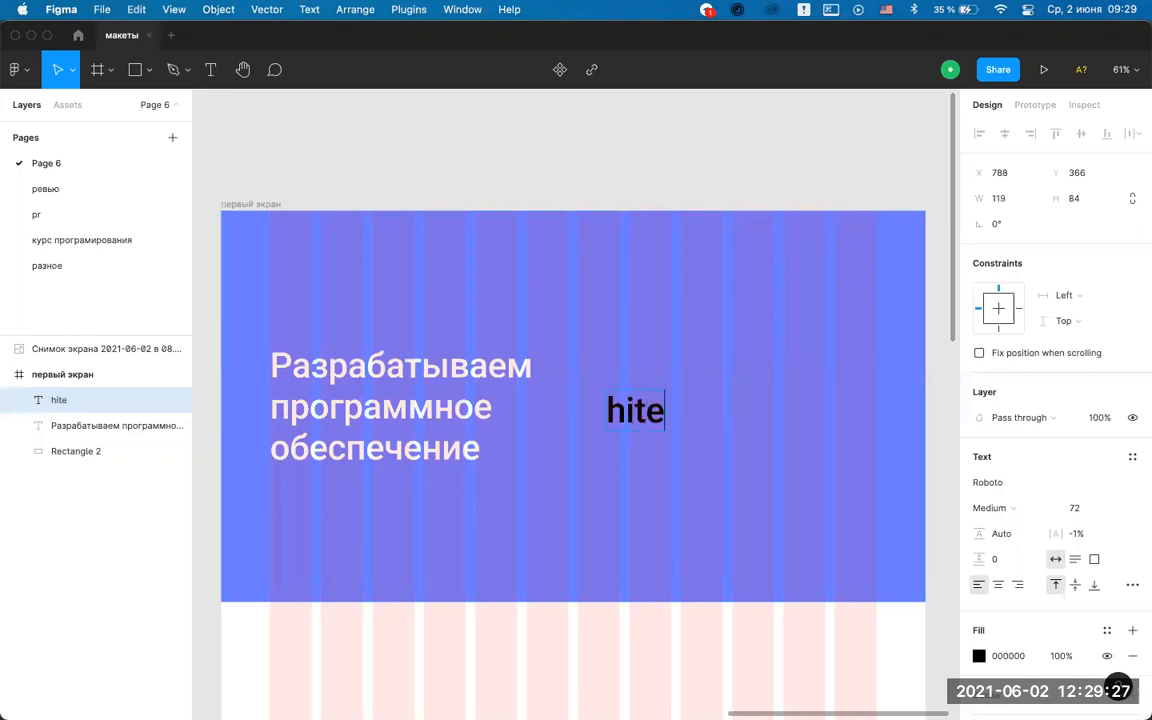
text(ch)
key(Escape)
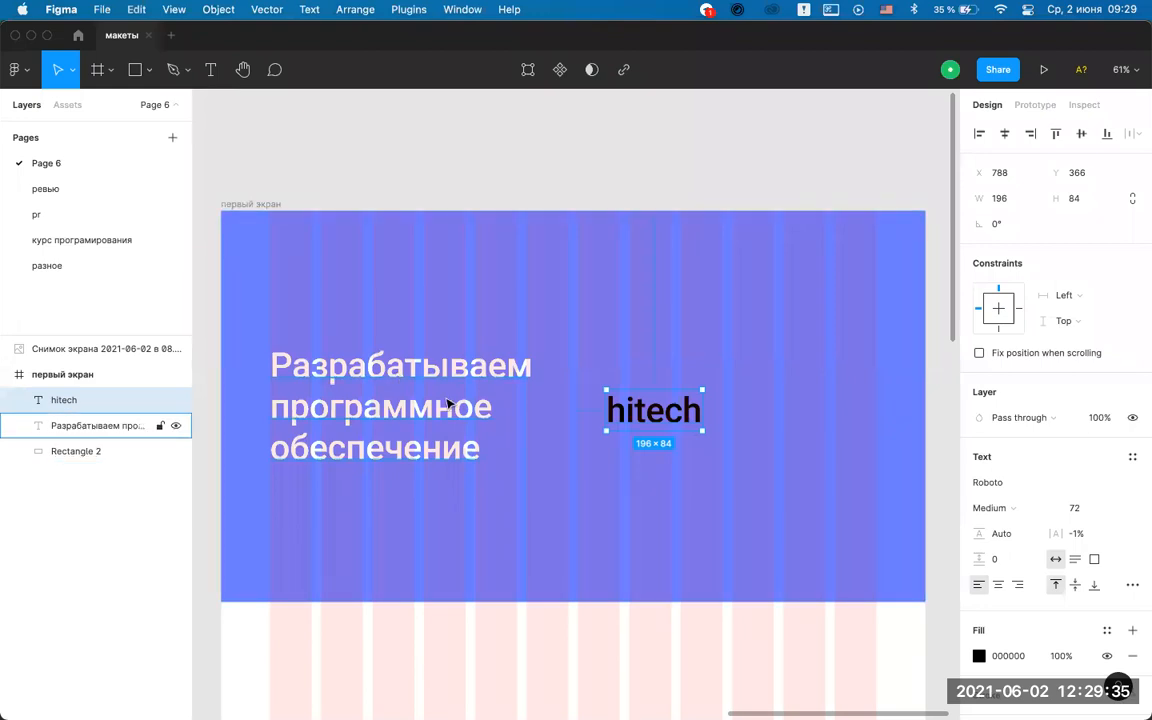
Set the hitech text's font to Montserrat with Medium weight.
click(1041, 482)
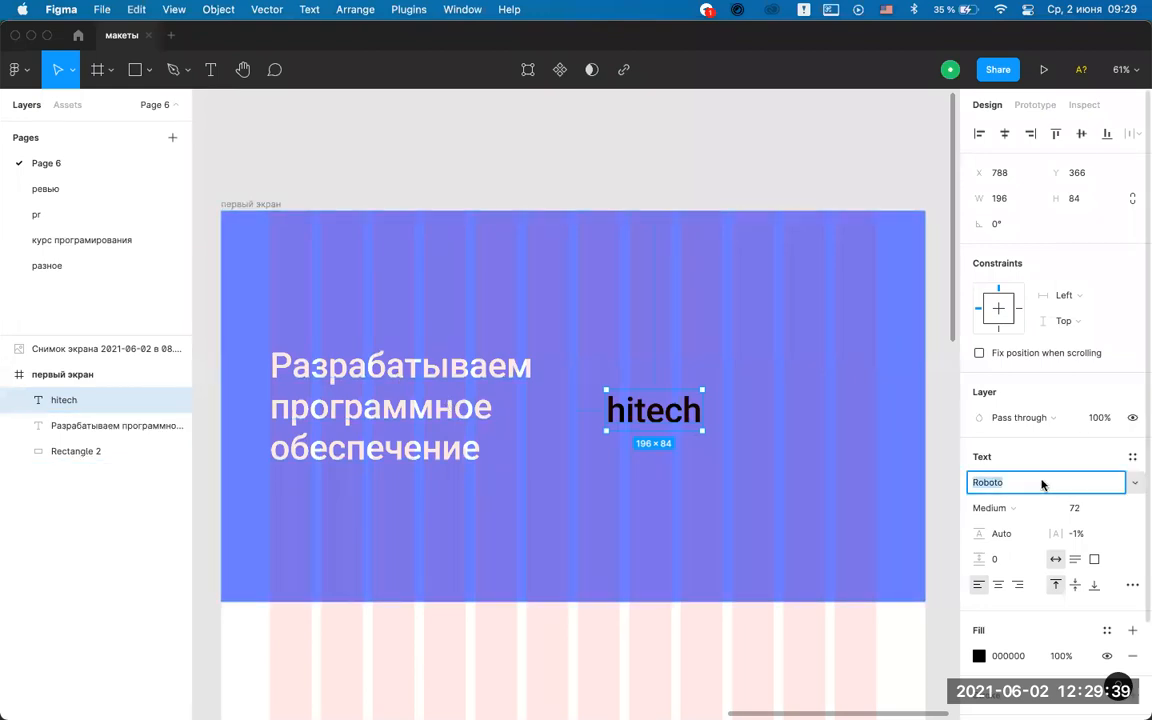
text(Monsieur La Doulaise)
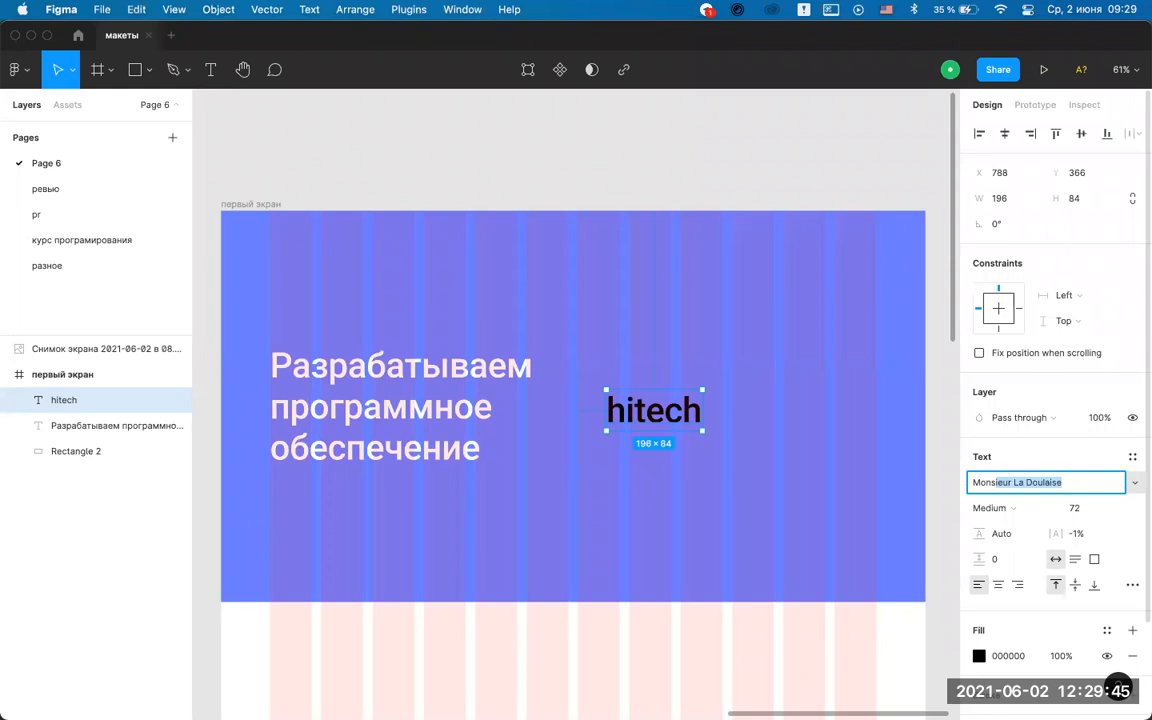
text(r)
key(BackSpace)
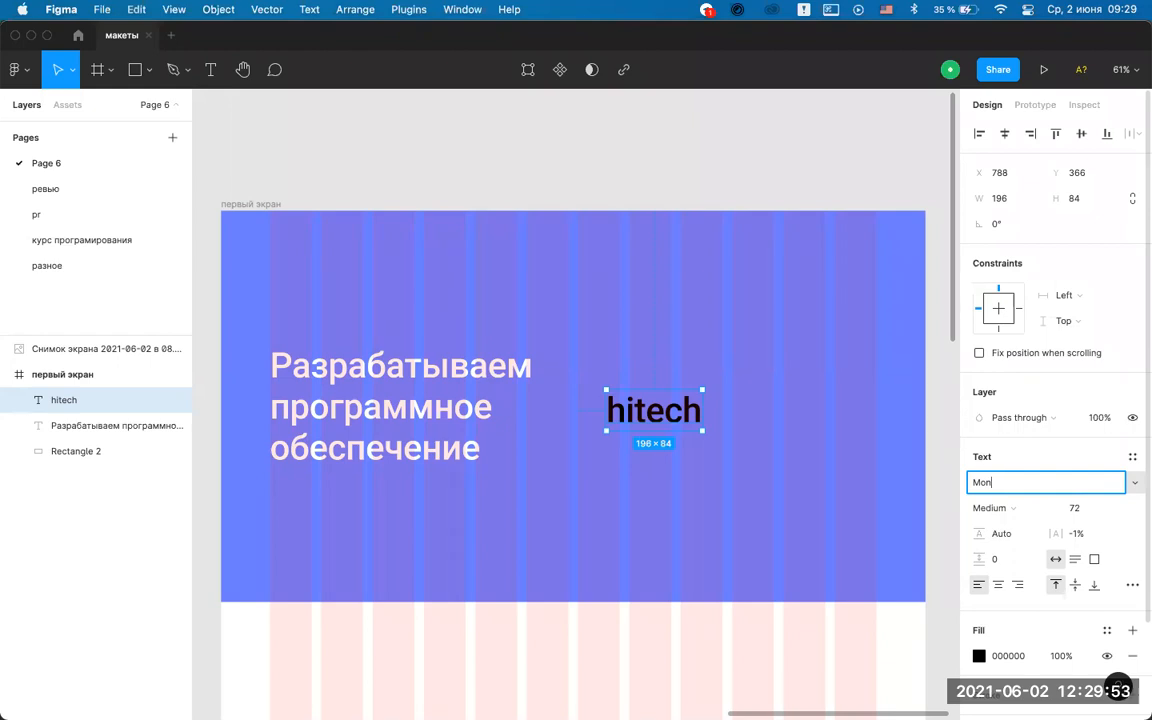
text(nser)
key(BackSpace)
key(BackSpace)
key(BackSpace)
key(BackSpace)
click(1133, 483)
click(1130, 487)
text(Modak)
click(1134, 483)
scroll(1066, 503, down, 4)
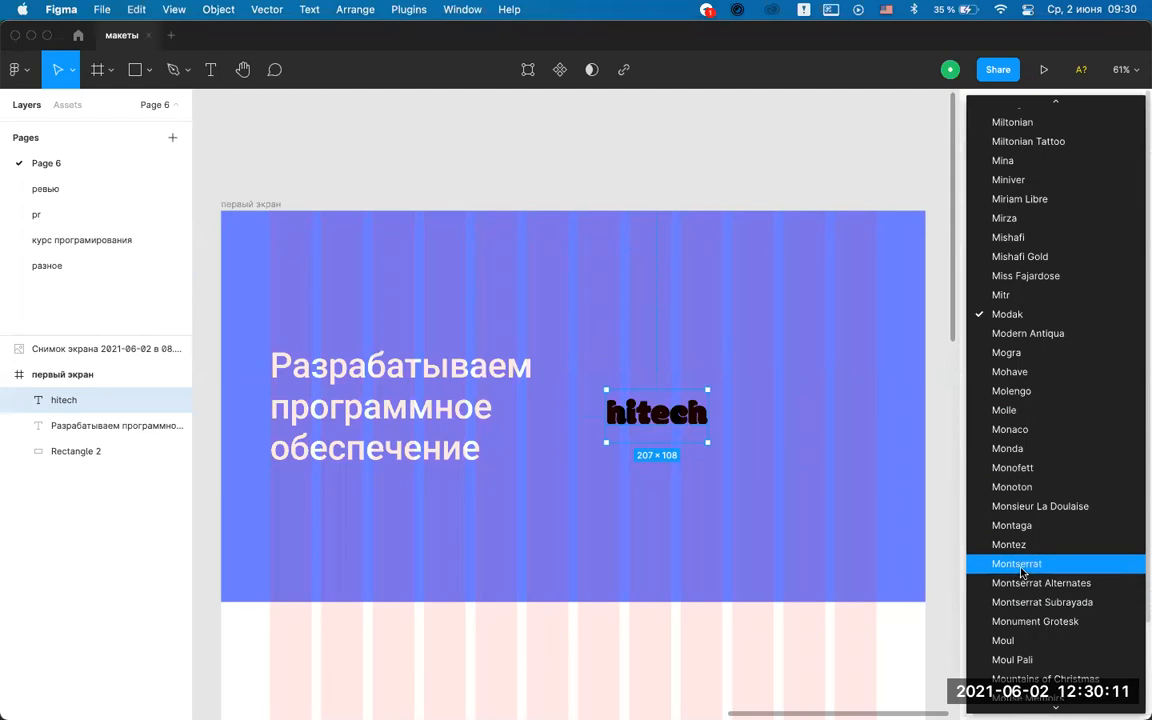
click(1028, 563)
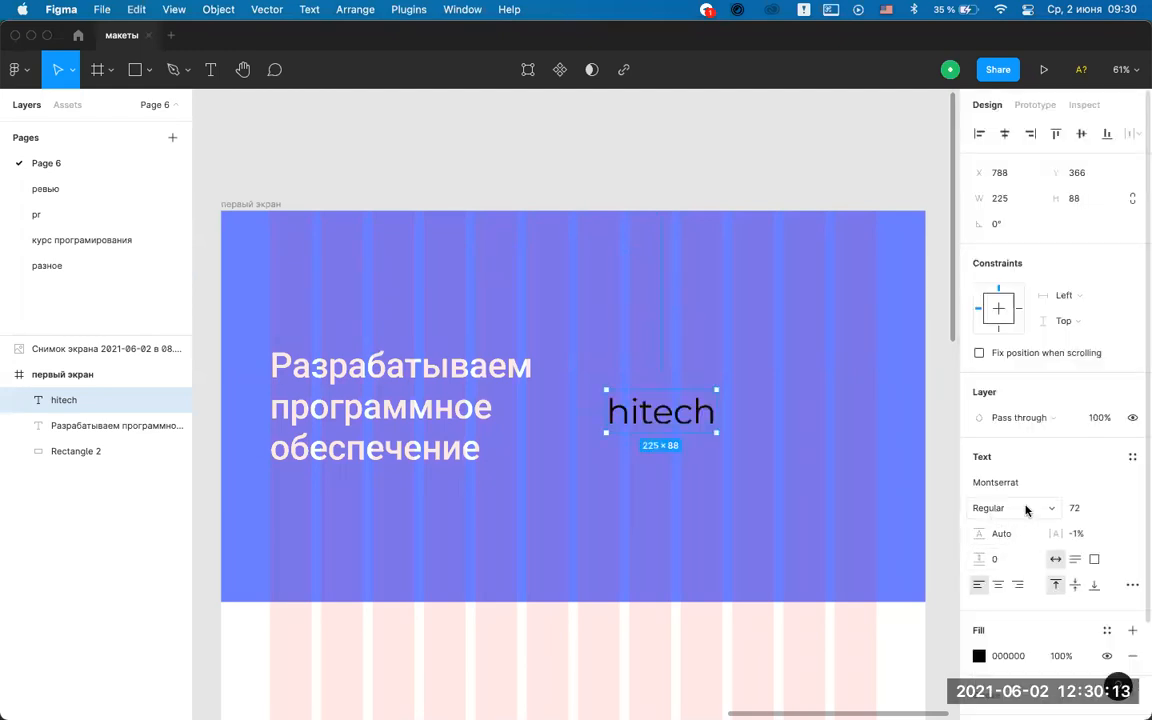
click(1026, 509)
click(1027, 528)
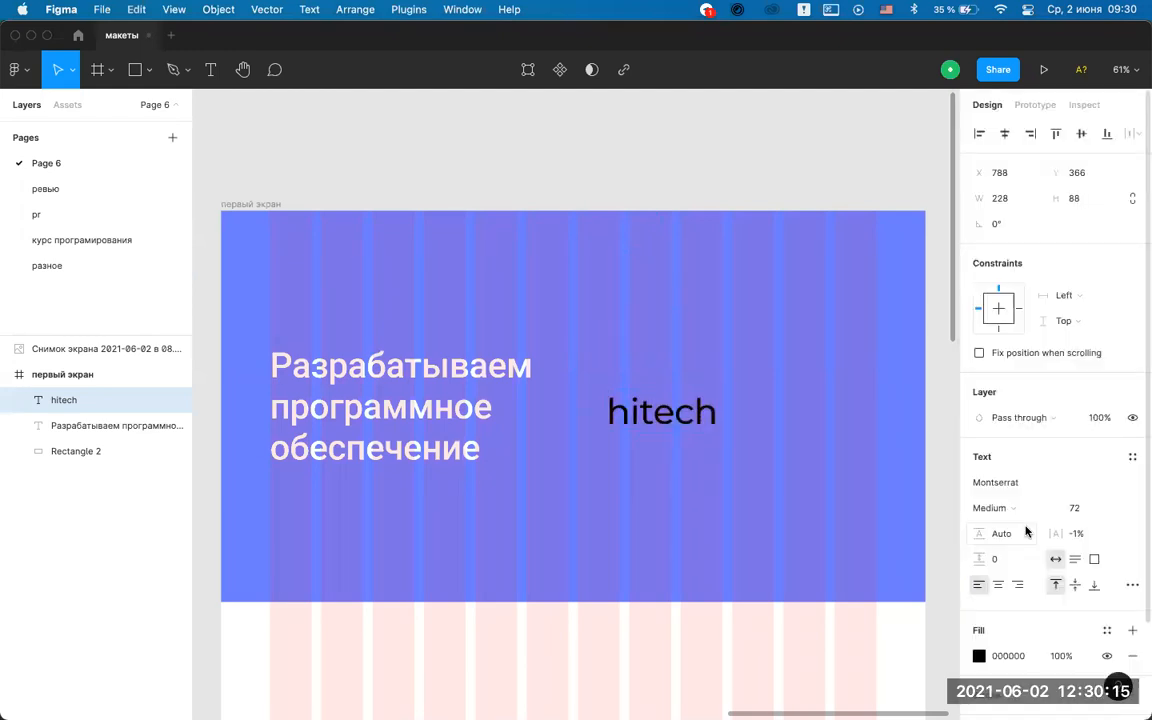
In the type details, set the letter case to uppercase so the text reads HITECH.
click(1132, 585)
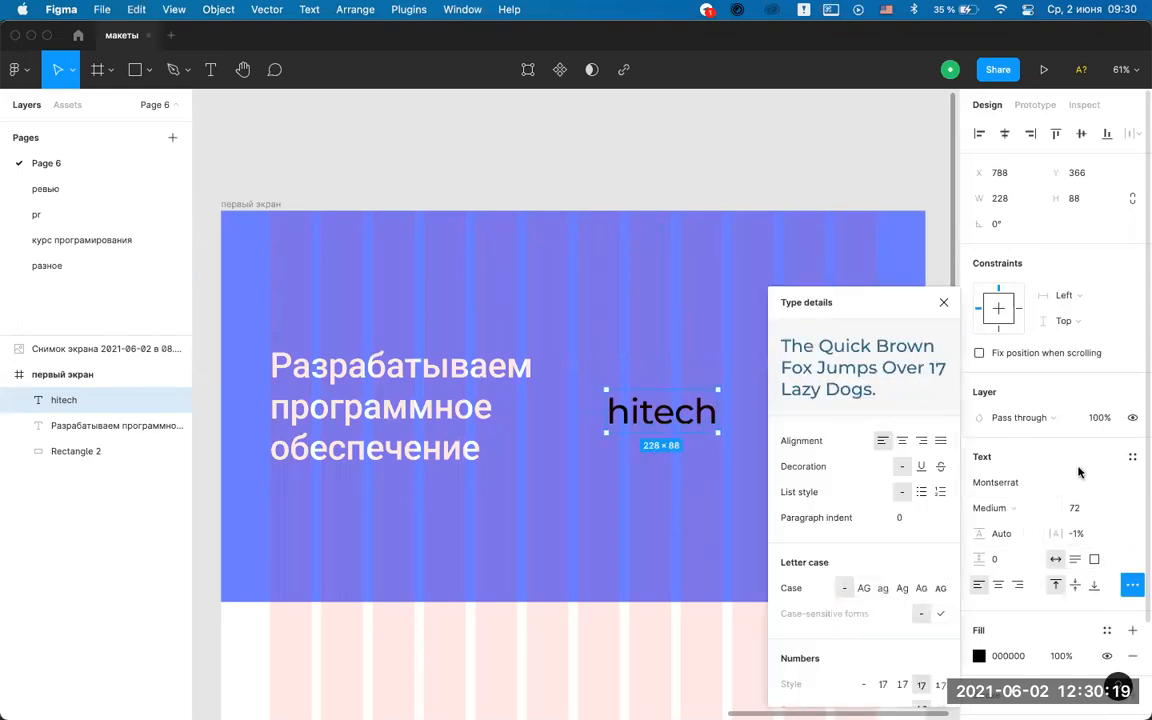
click(942, 303)
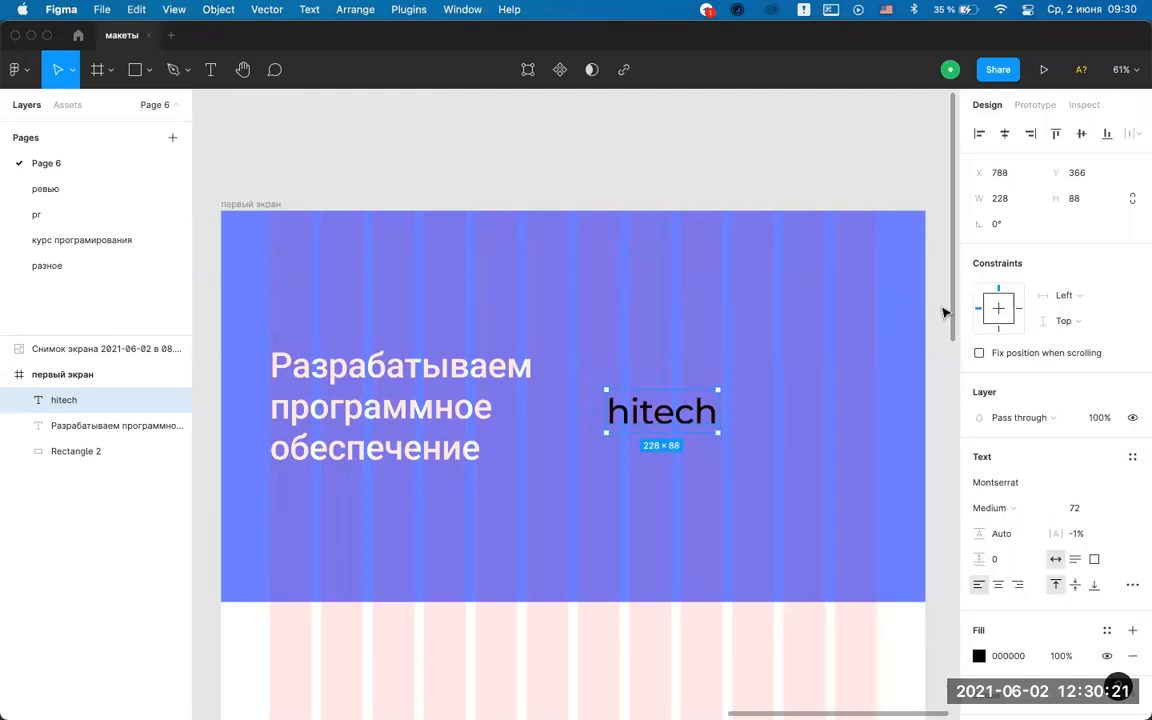
scroll(1088, 522, down, 2)
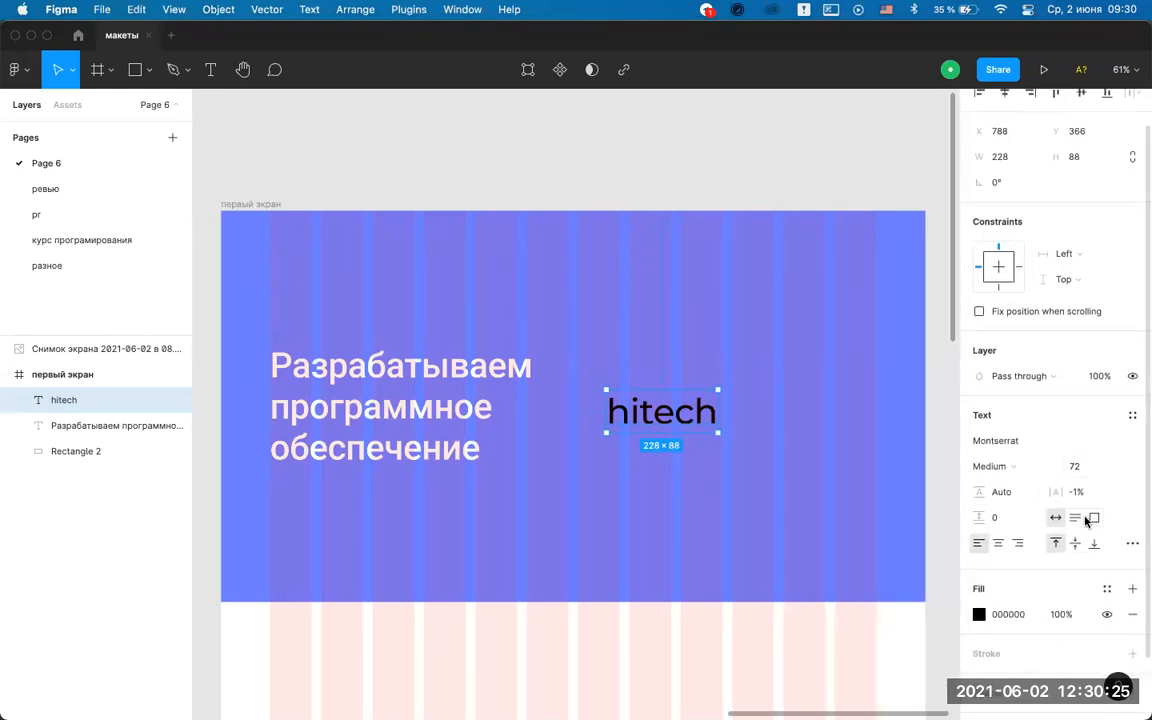
click(1131, 543)
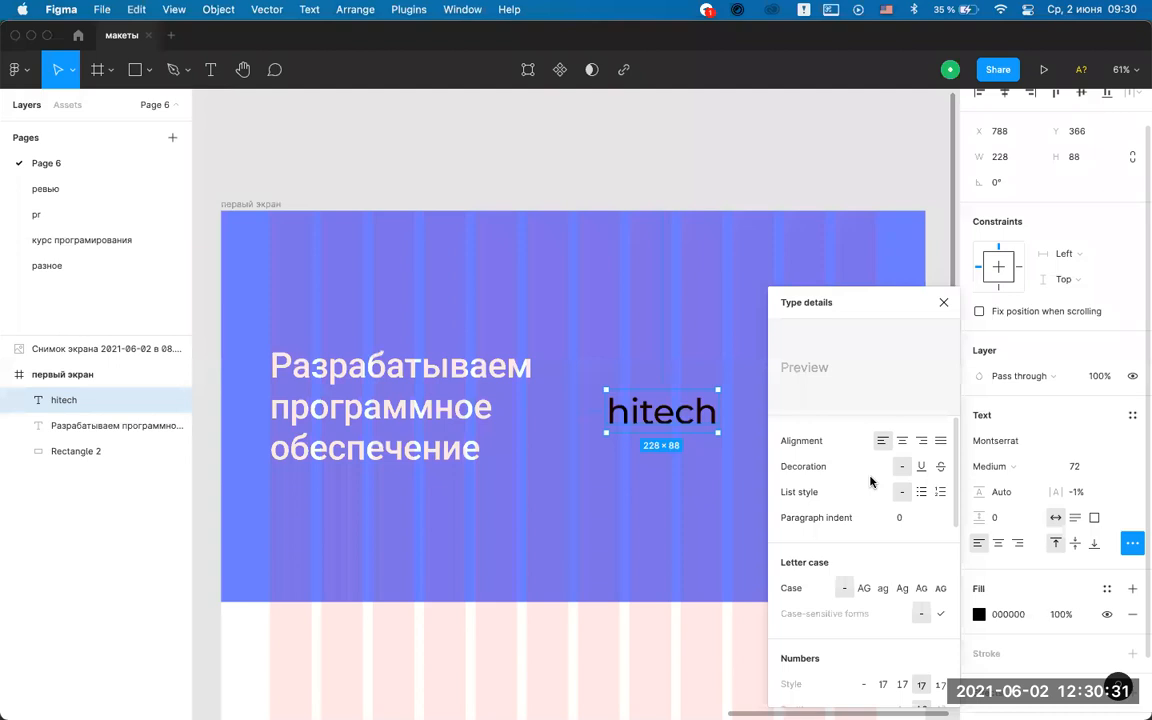
click(872, 590)
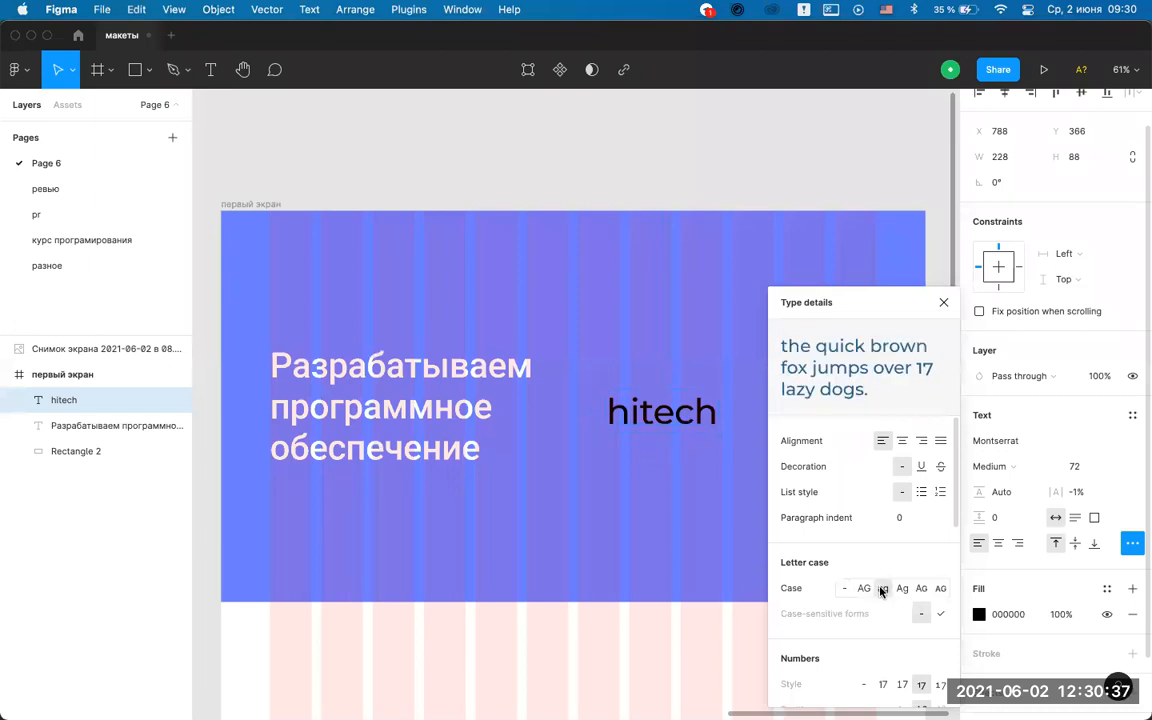
click(866, 590)
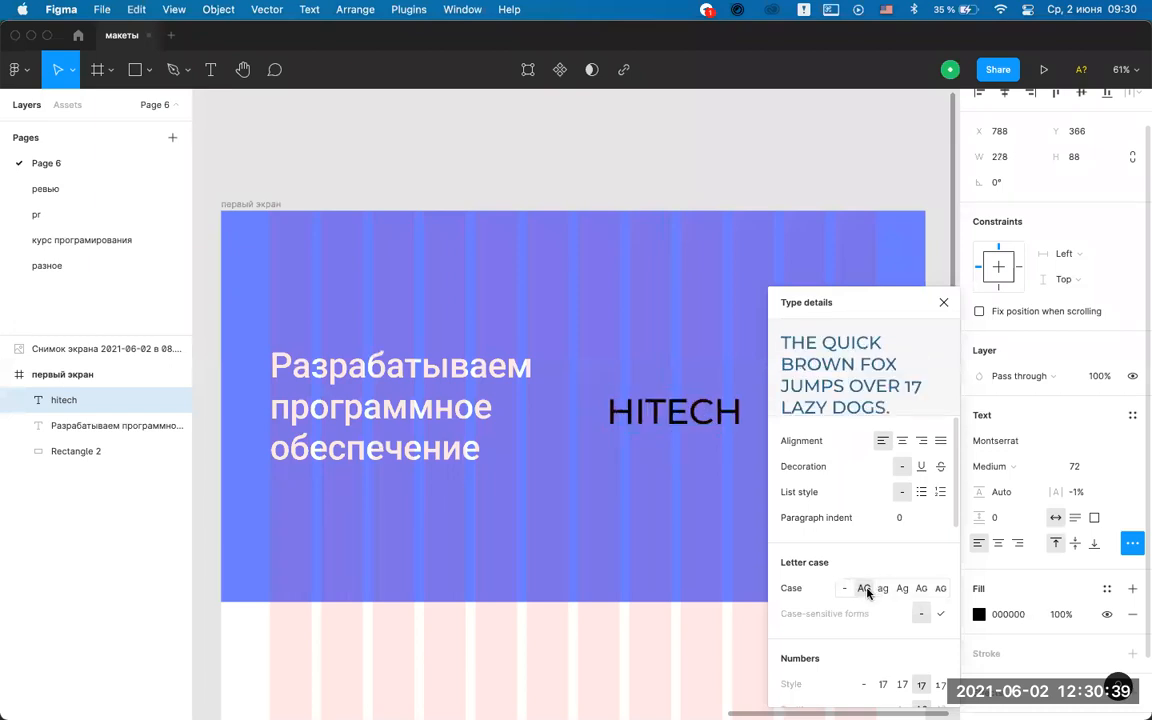
click(944, 303)
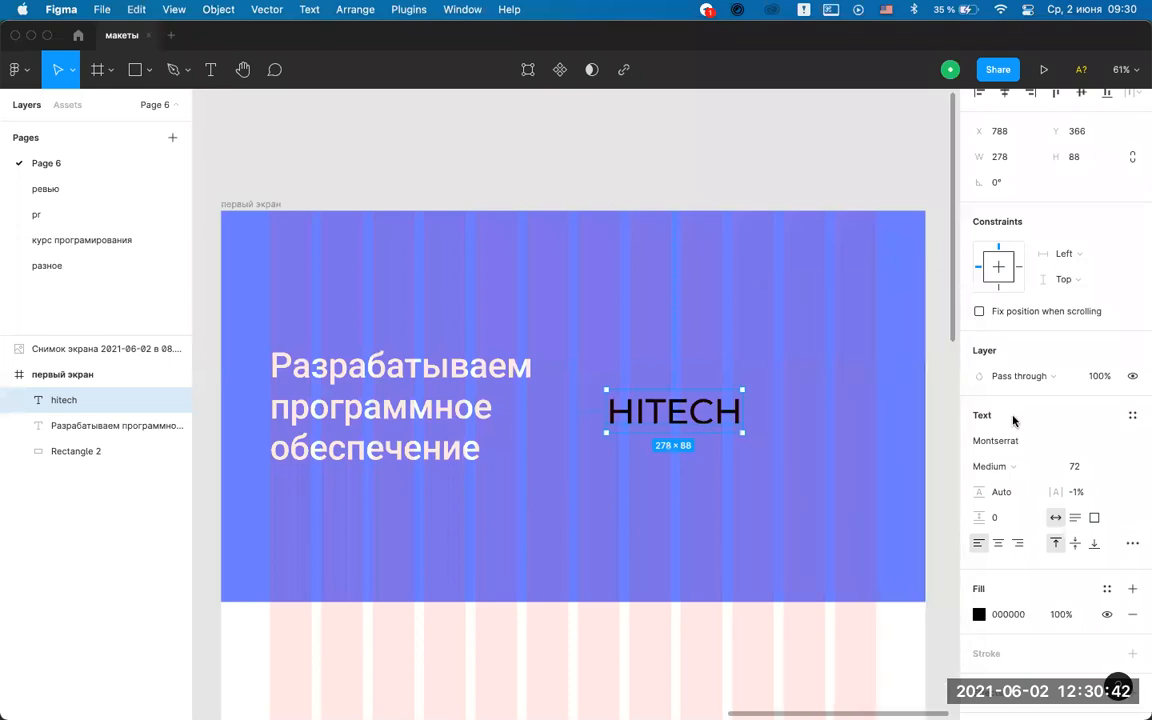
Change the HITECH text fill colour to white (FFFFFF).
click(979, 614)
drag(859, 378, 740, 290)
click(944, 303)
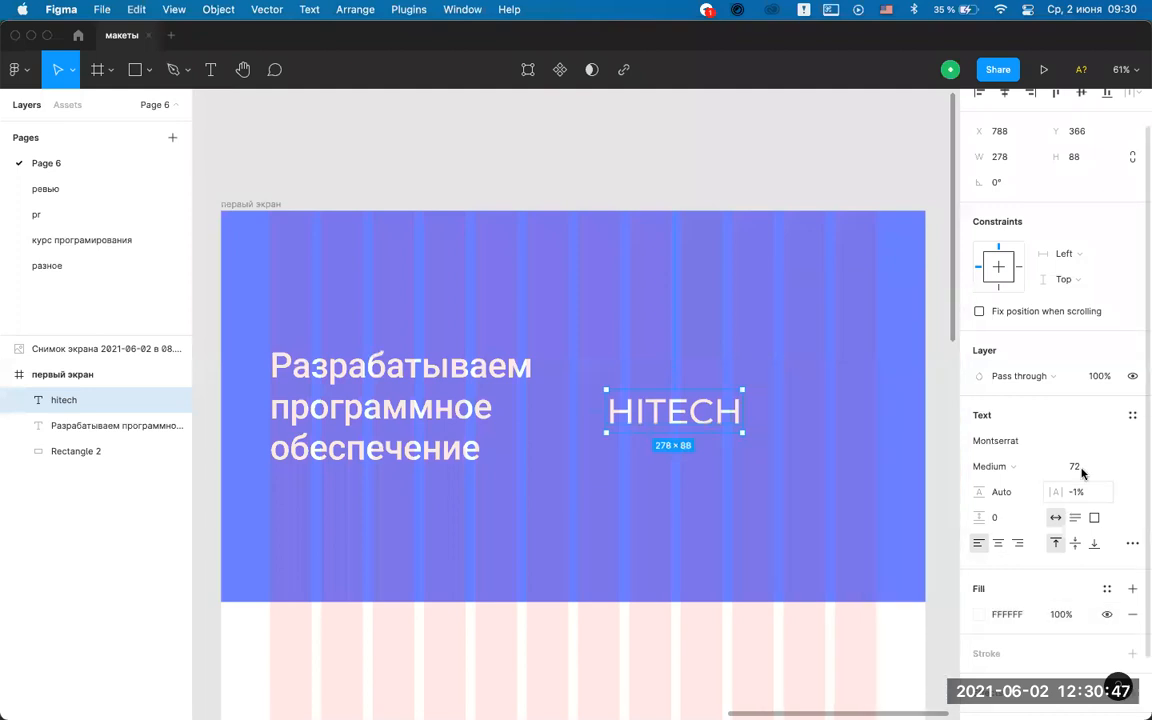
Set HITECH to font size 24 in SemiBold weight.
click(1114, 468)
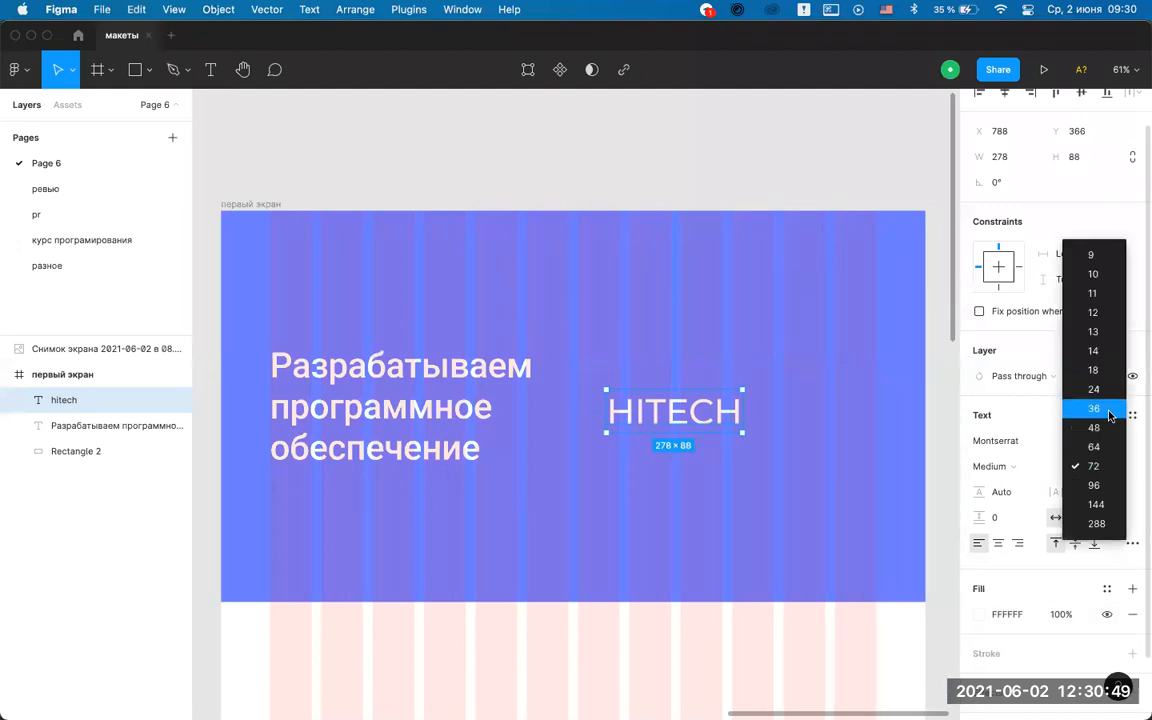
click(1005, 406)
click(1114, 466)
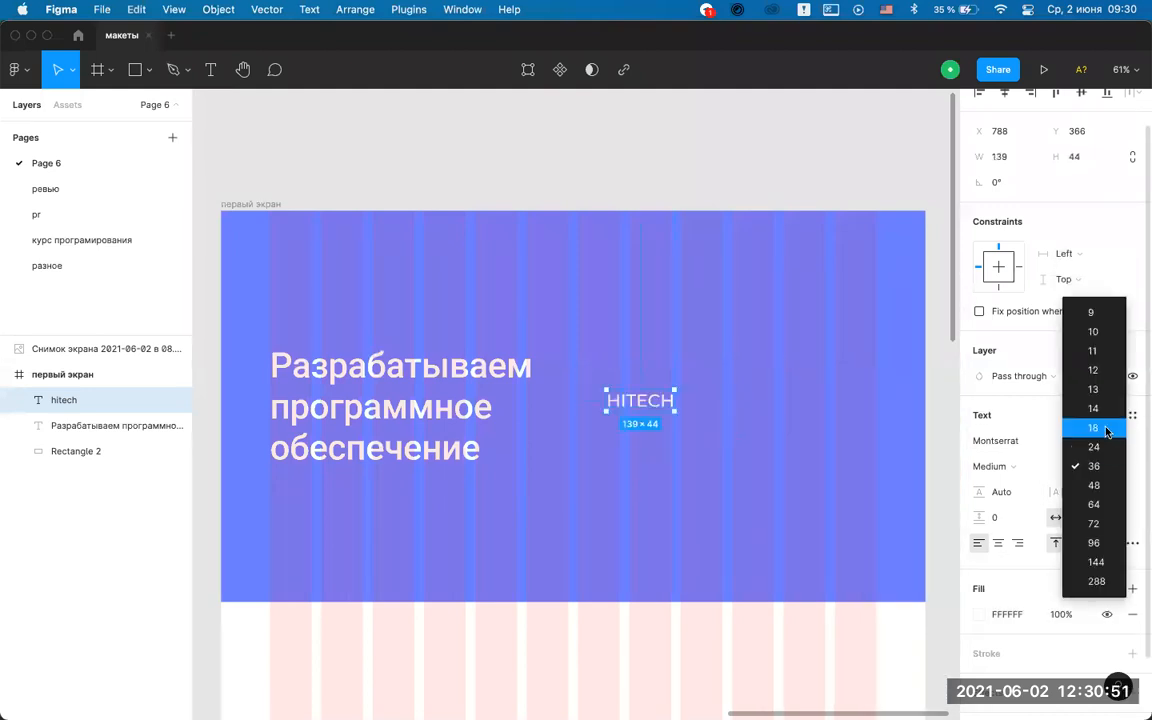
click(1101, 462)
click(1114, 466)
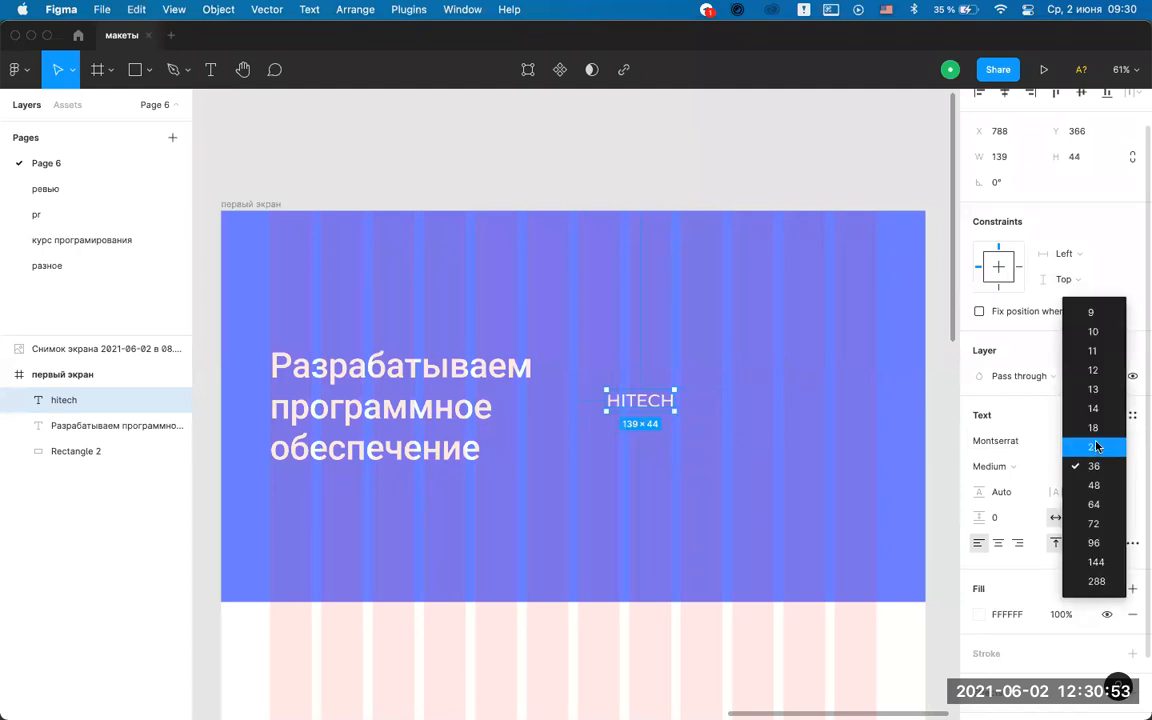
click(1097, 446)
click(1016, 466)
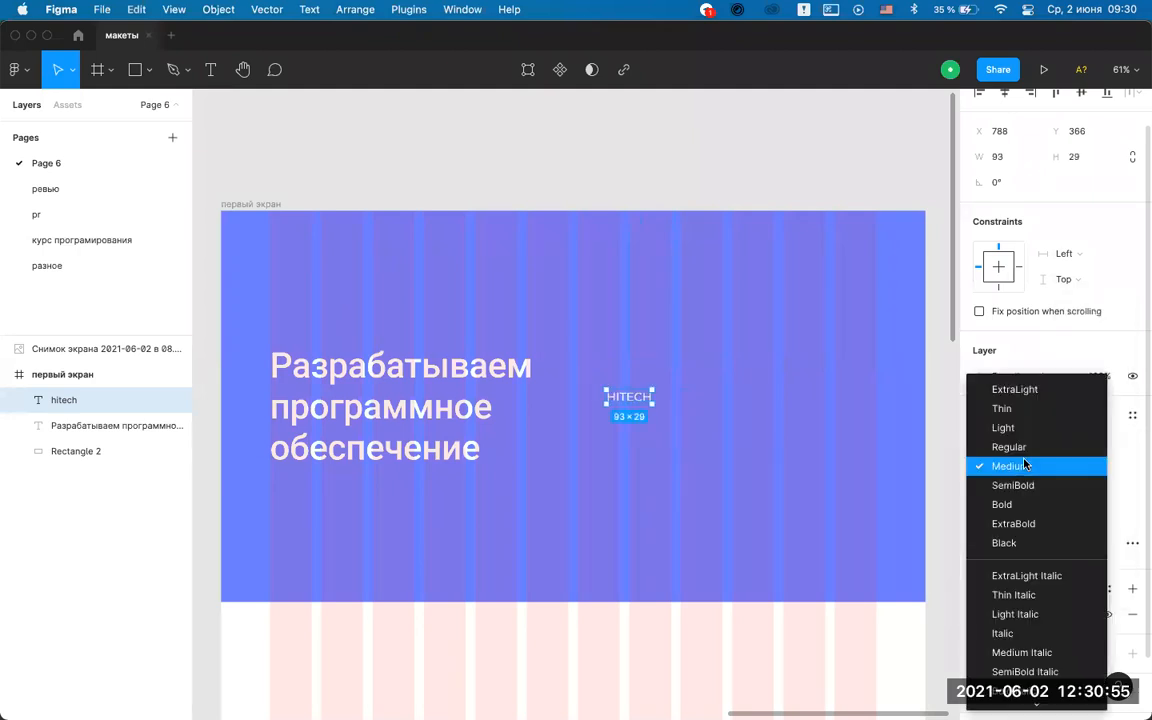
click(1019, 487)
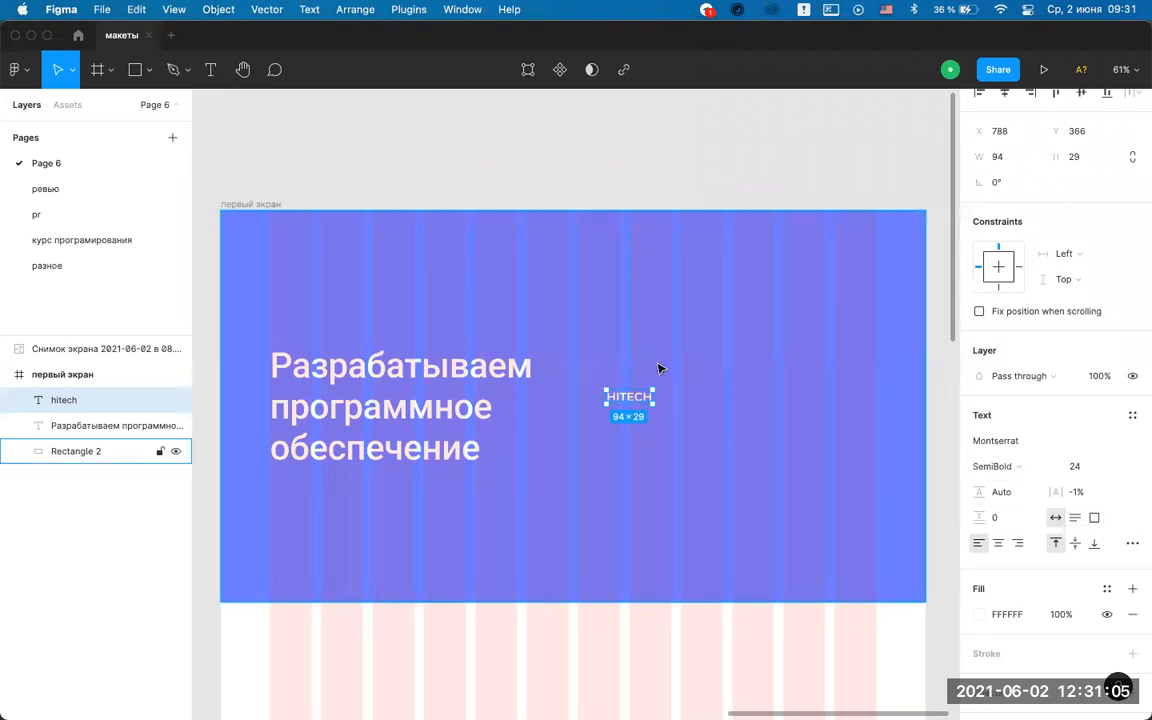
Increase the HITECH letter spacing from -1% to 9.5%.
scroll(661, 368, up, 5)
scroll(656, 367, down, 2)
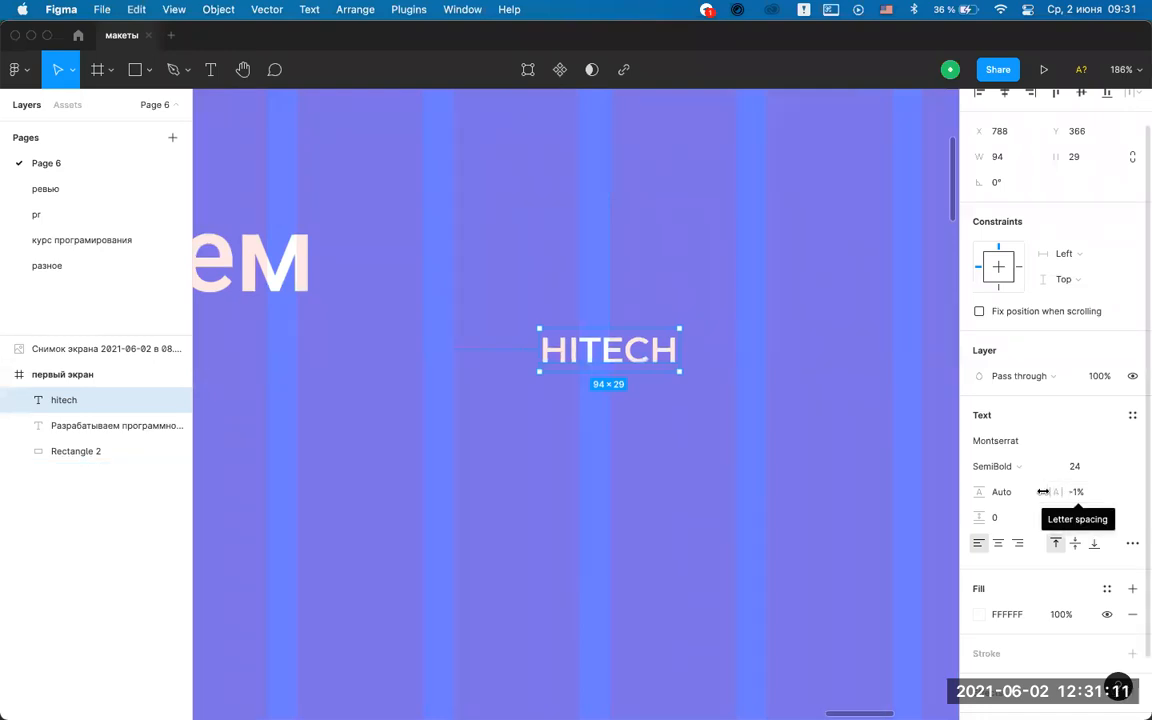
click(1080, 493)
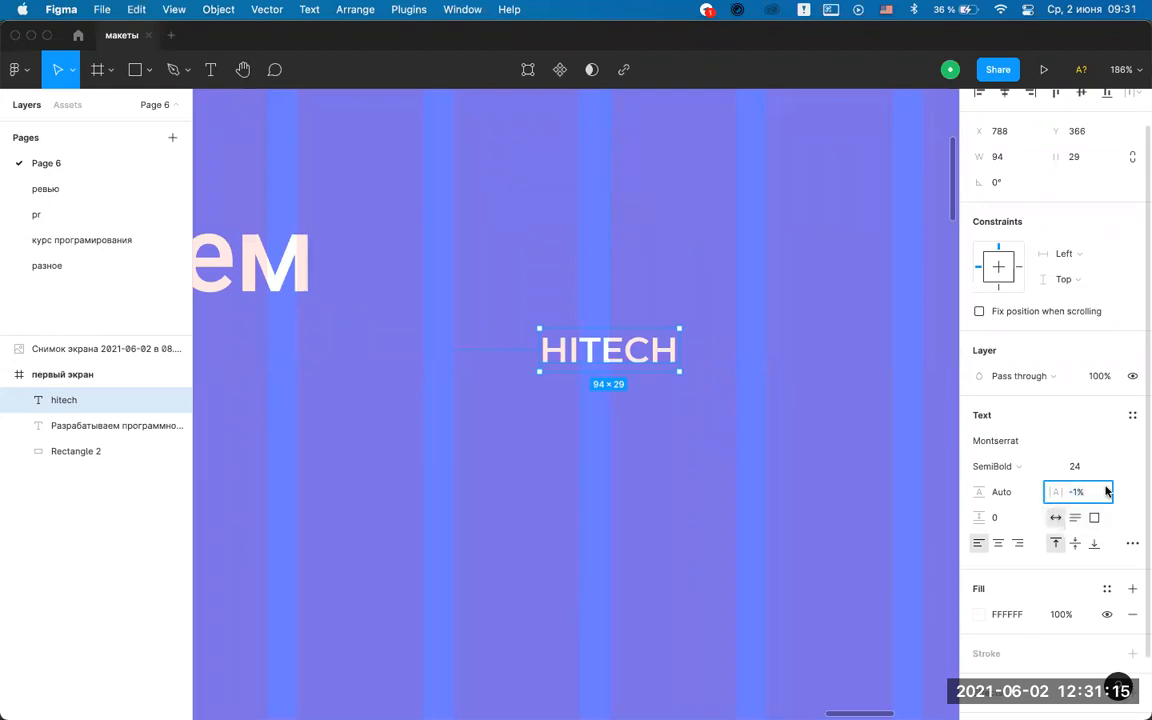
click(1073, 493)
mouse_move(1043, 493)
mouse_down()
mouse_move(1090, 491)
mouse_move(941, 499)
mouse_move(1056, 505)
mouse_move(1059, 494)
mouse_move(1047, 496)
mouse_move(1060, 494)
mouse_up()
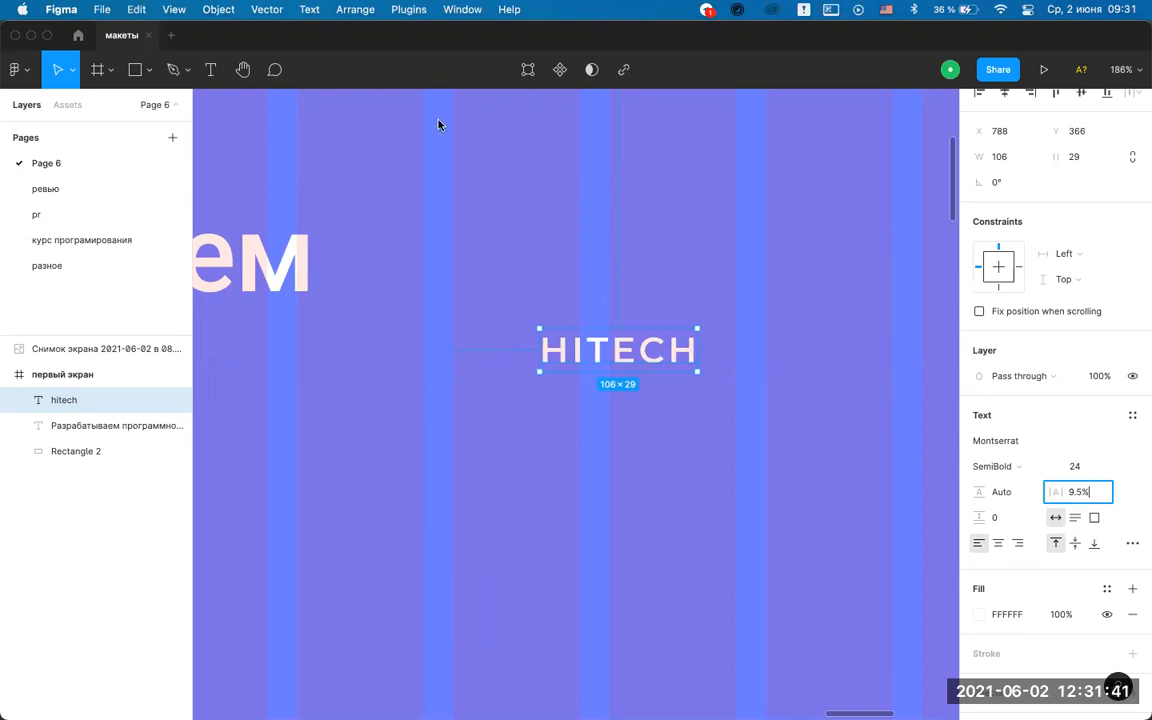
Inspect the blue hero rectangle and HITECH text by selecting each, then deselect.
click(765, 327)
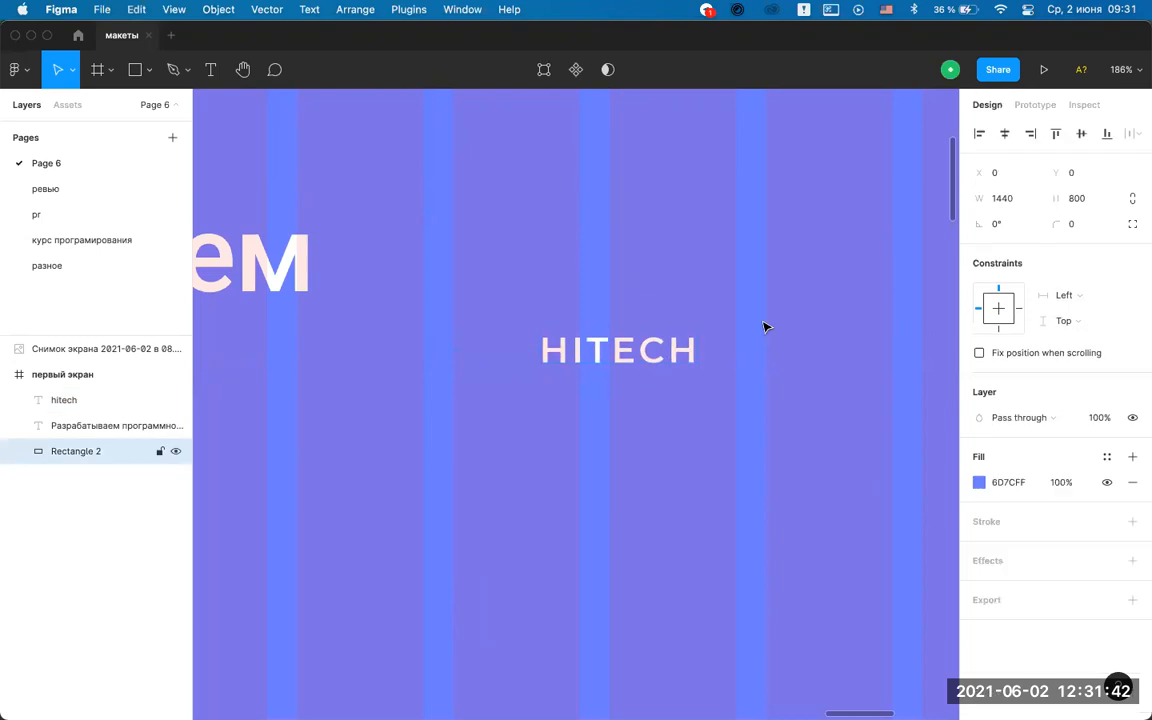
click(617, 357)
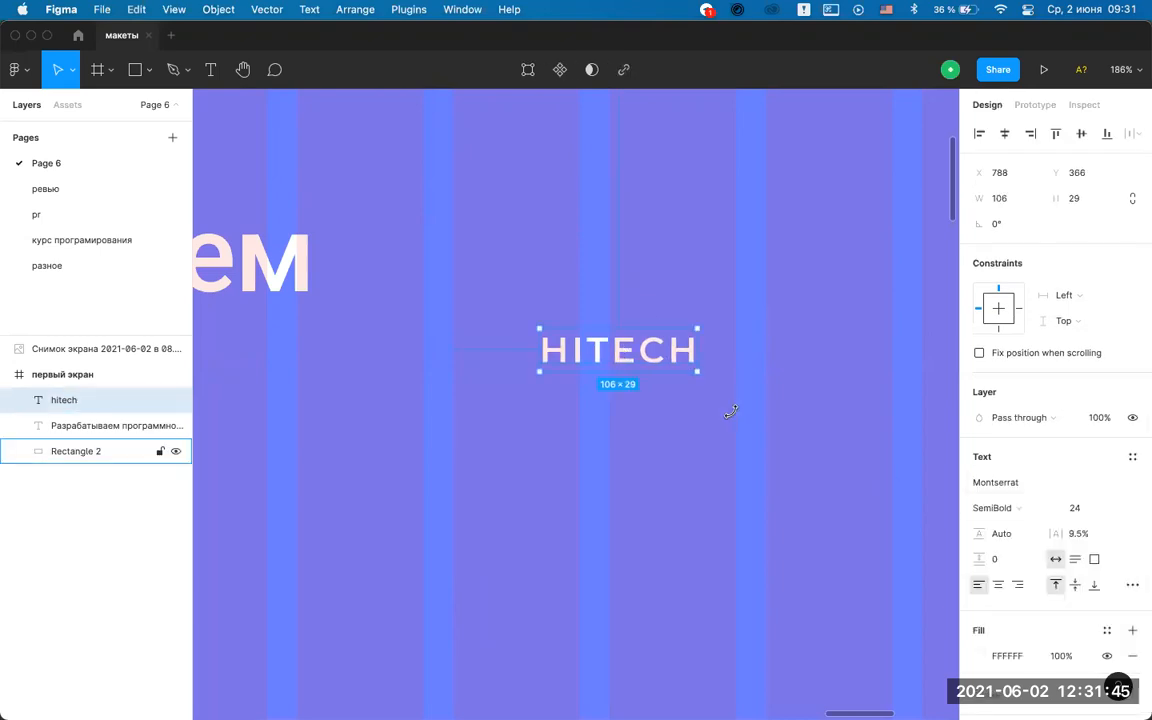
scroll(731, 412, down, 5)
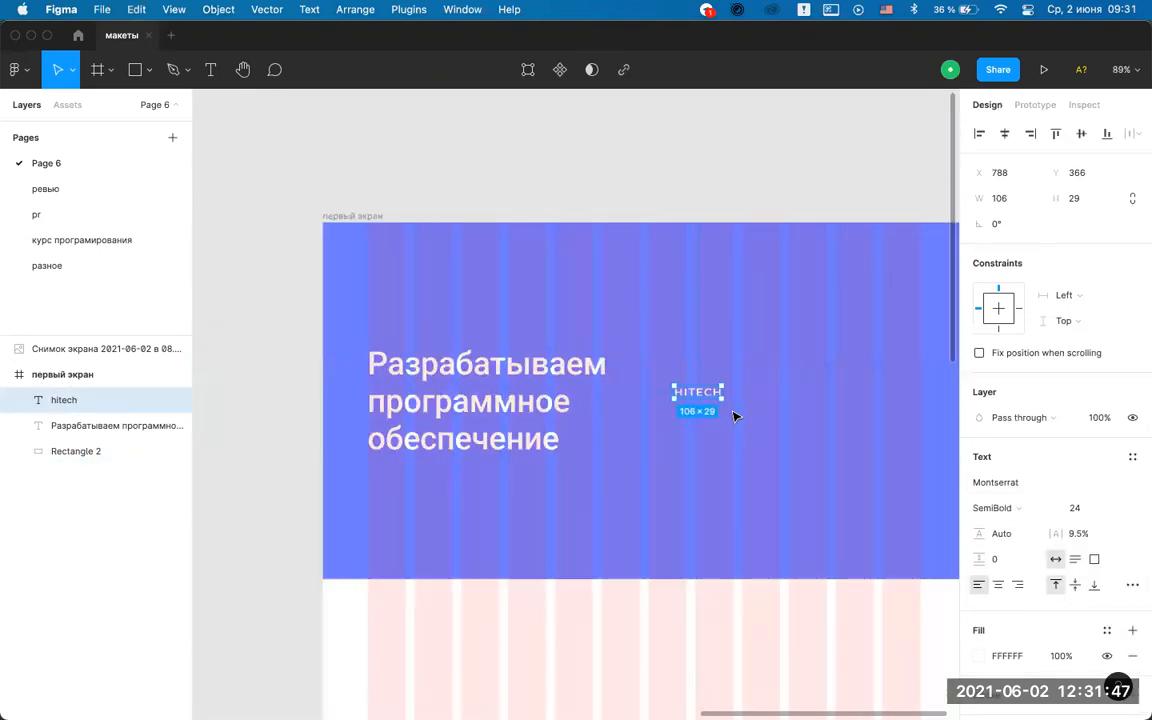
scroll(734, 416, down, 2)
click(805, 270)
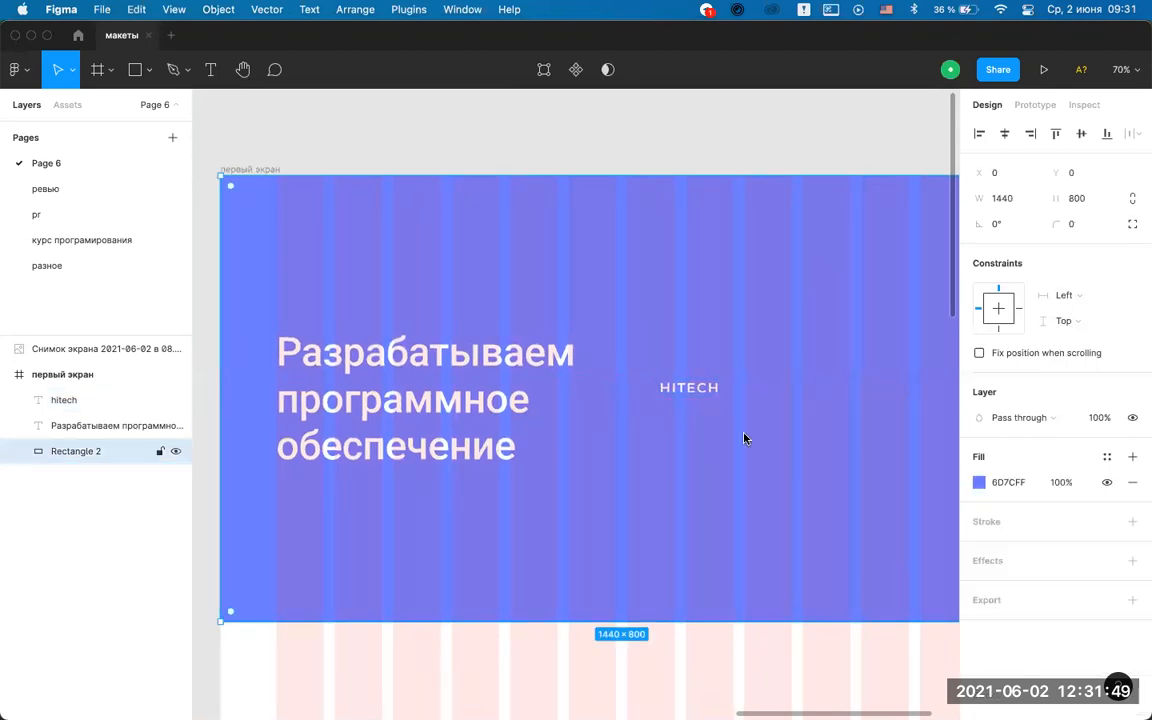
scroll(690, 390, down, 1)
scroll(690, 391, down, 1)
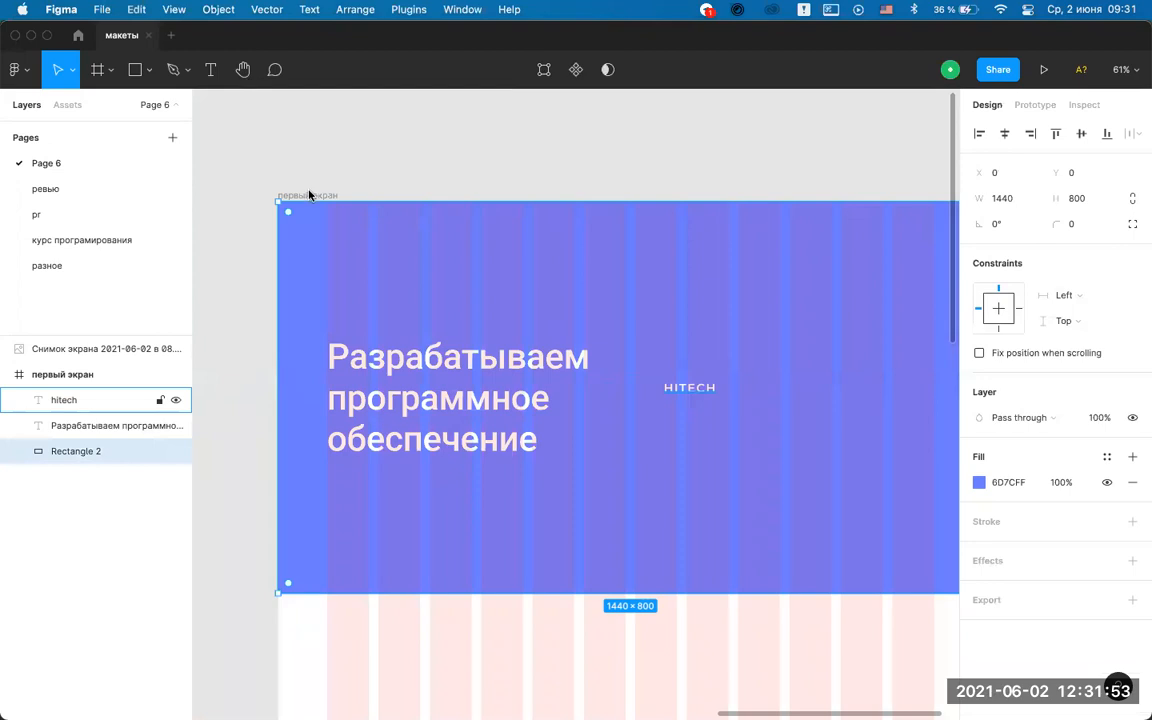
click(476, 154)
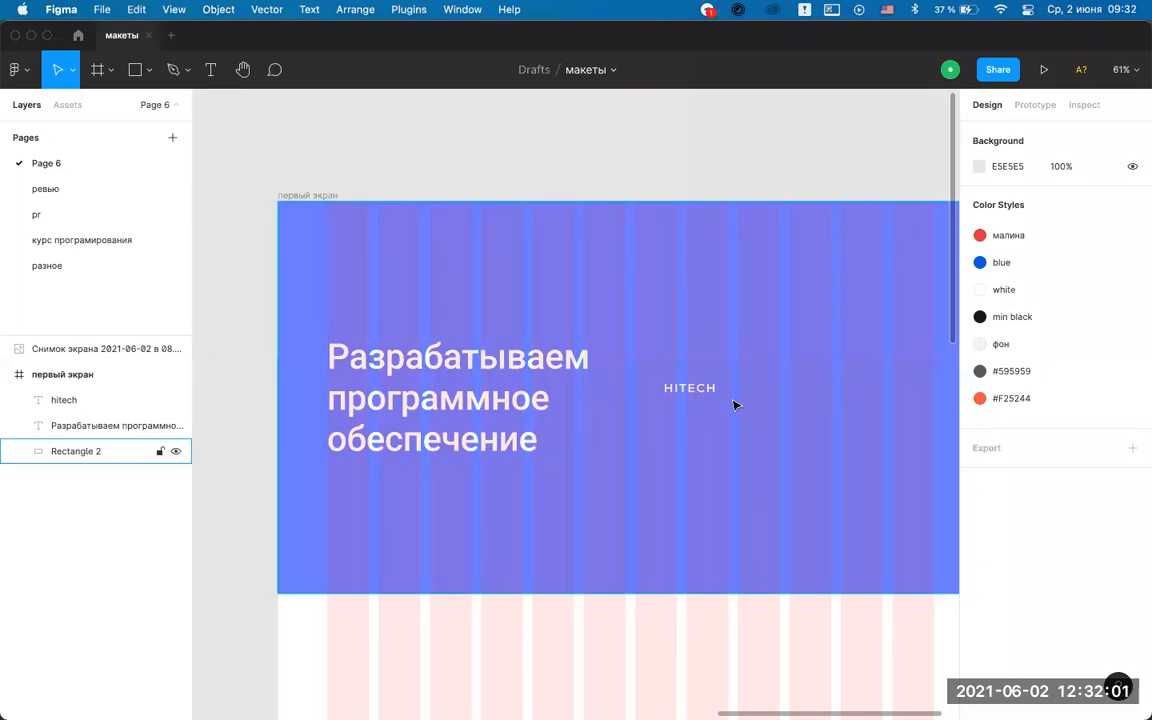
Toggle the layout grids off and back on with Ctrl+G while panning the frame.
key(ctrl+g)
key(ctrl+g)
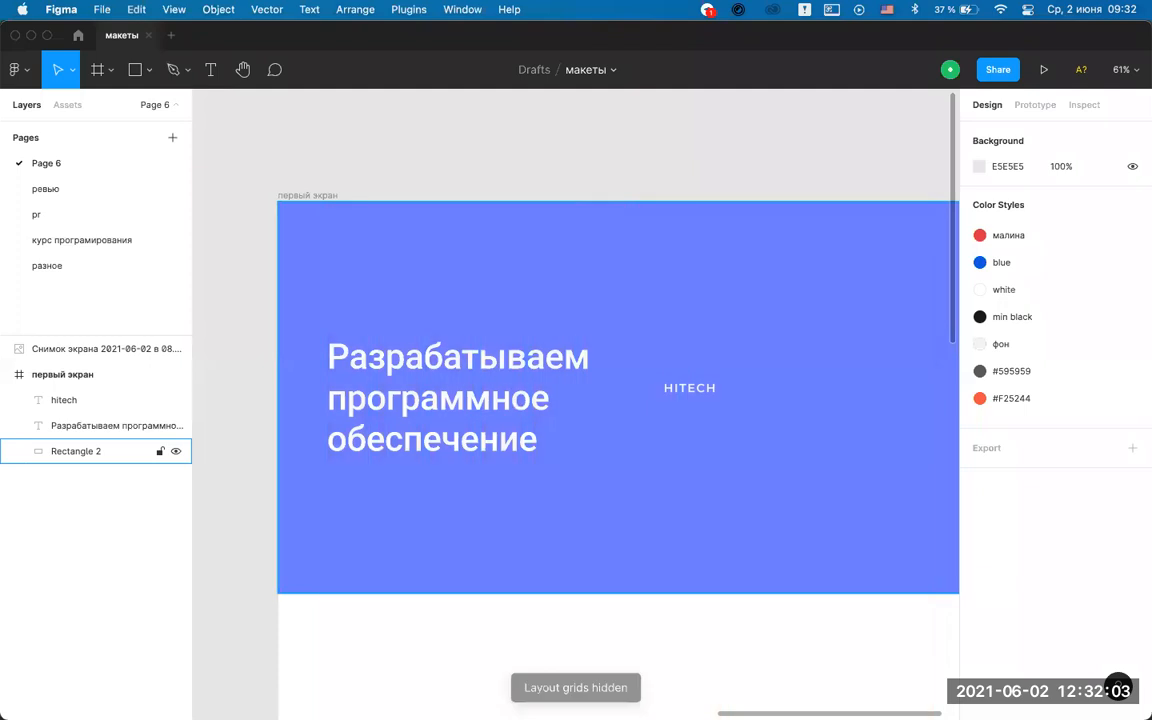
key(ctrl+g)
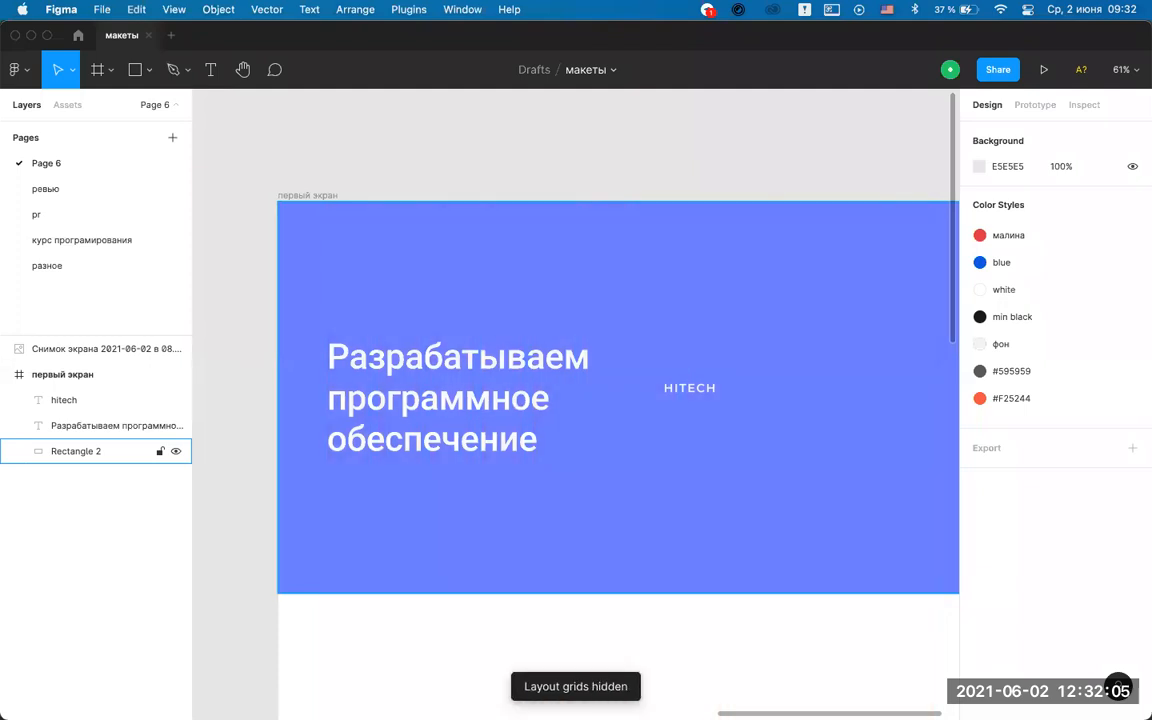
key(ctrl+g)
scroll(661, 352, down, 5)
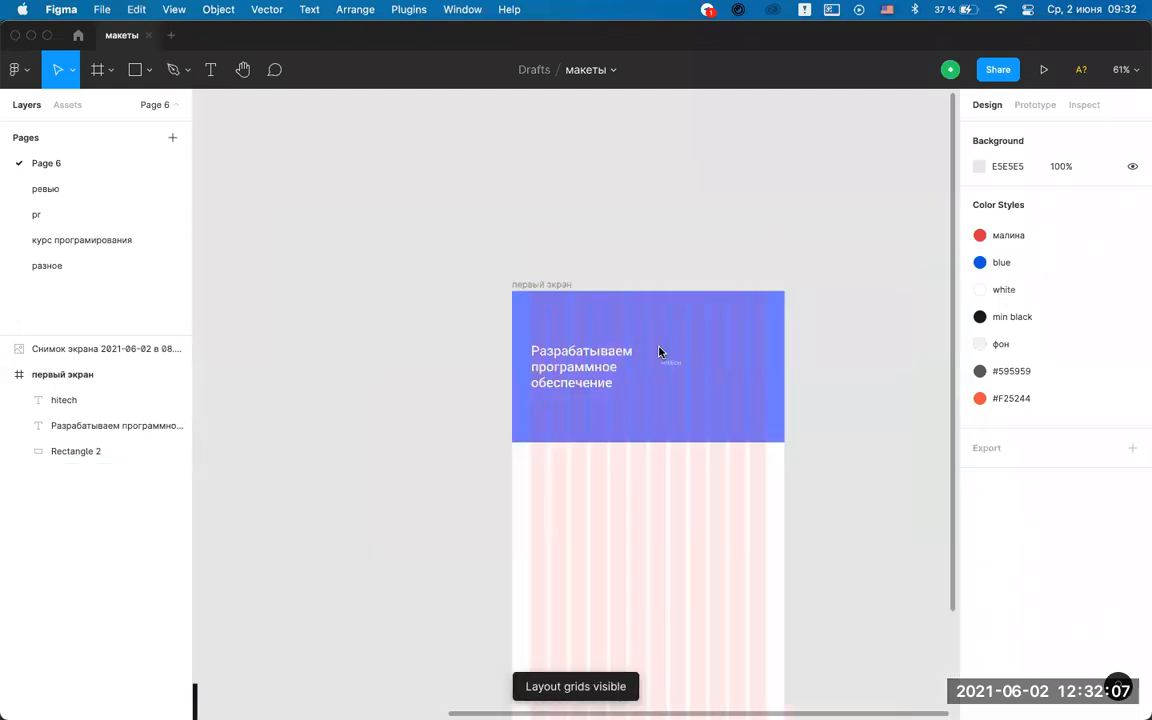
scroll(645, 470, up, 5)
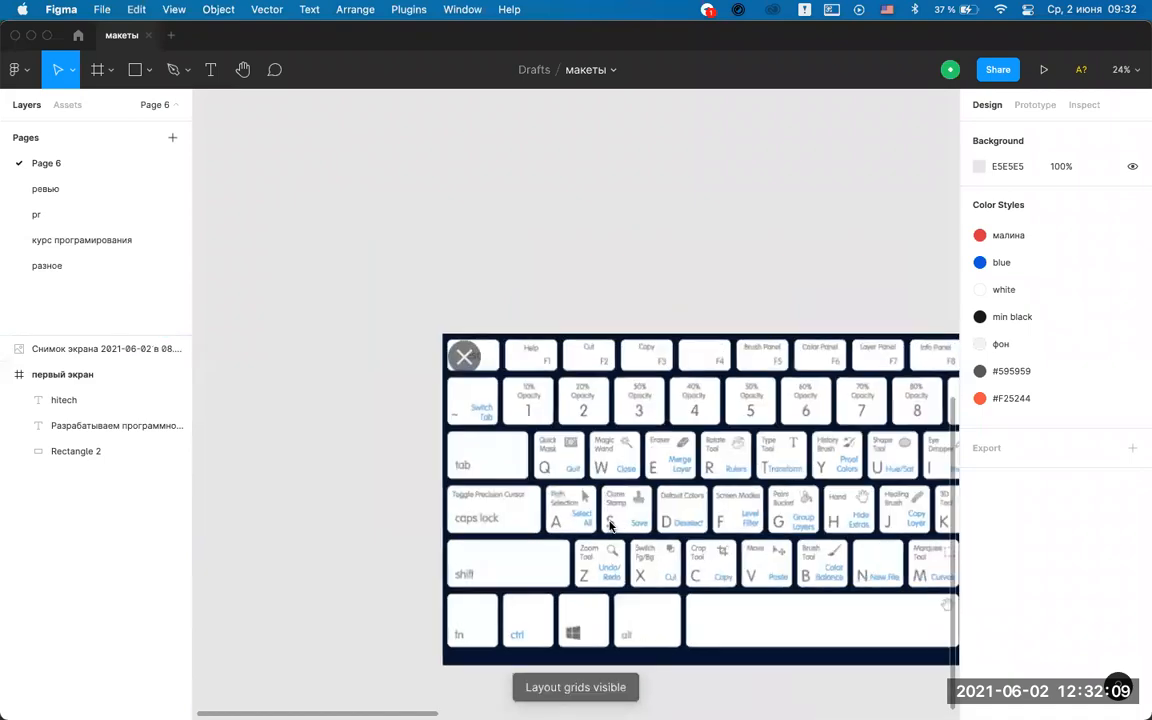
scroll(650, 535, up, 3)
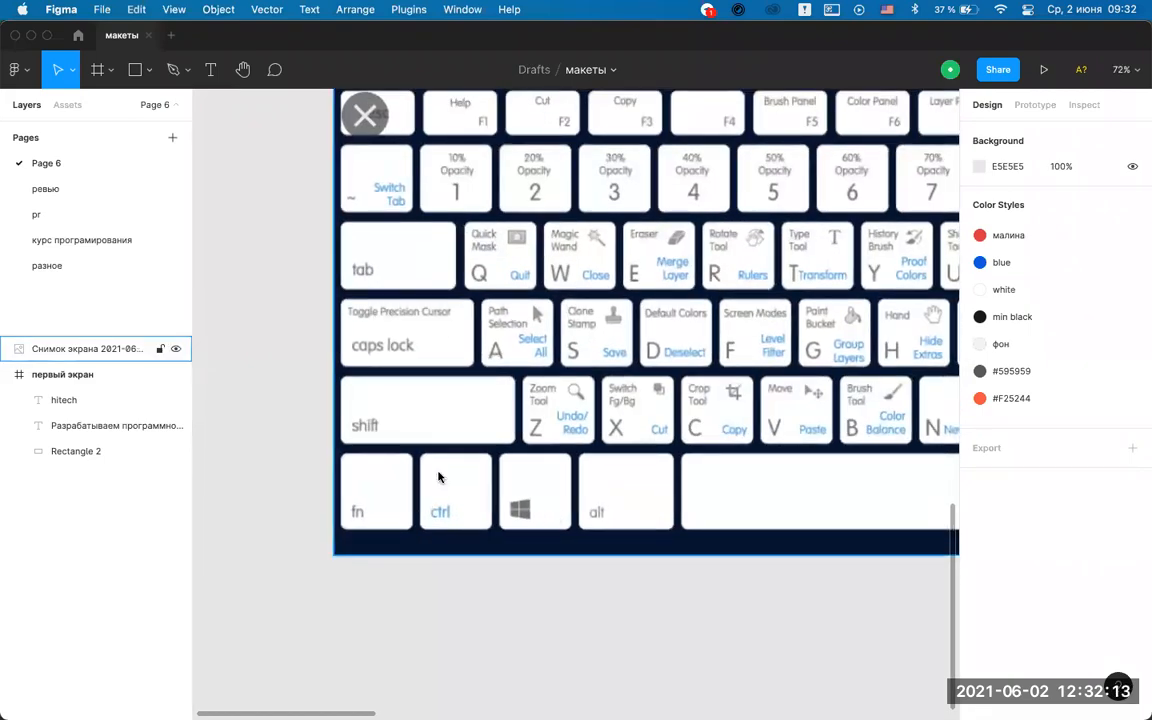
scroll(438, 477, down, 2)
scroll(438, 477, down, 3)
scroll(438, 477, right, 10)
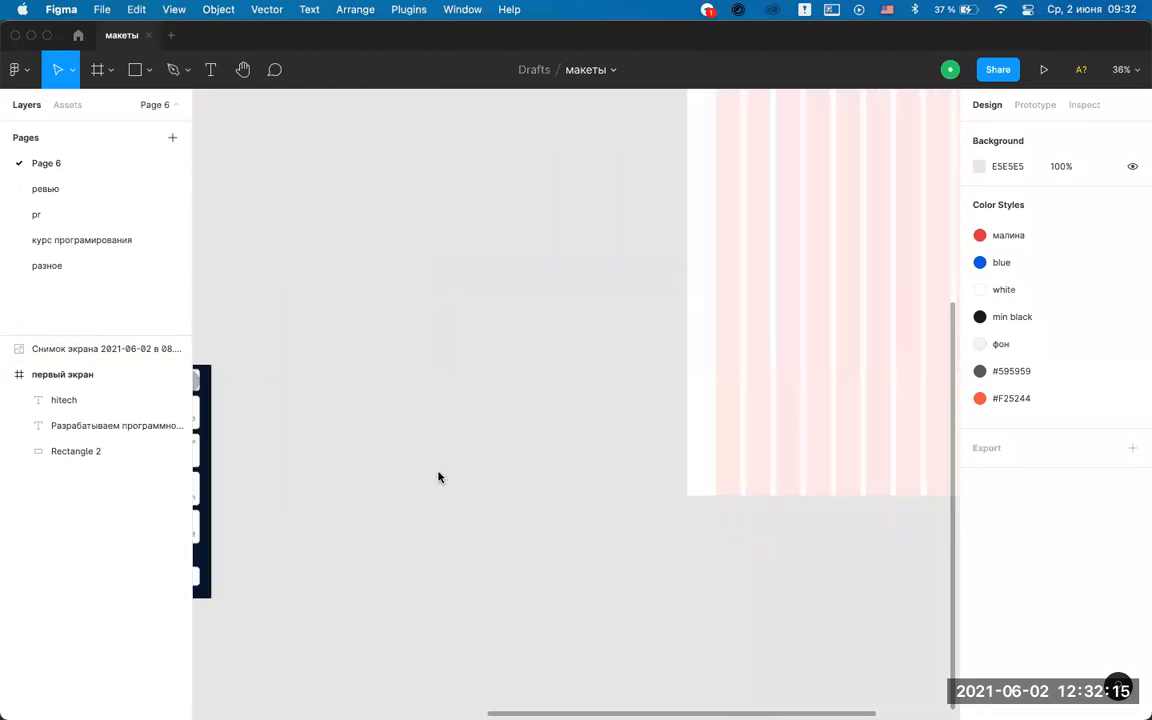
scroll(438, 477, up, 5)
scroll(440, 476, right, 3)
scroll(440, 476, left, 5)
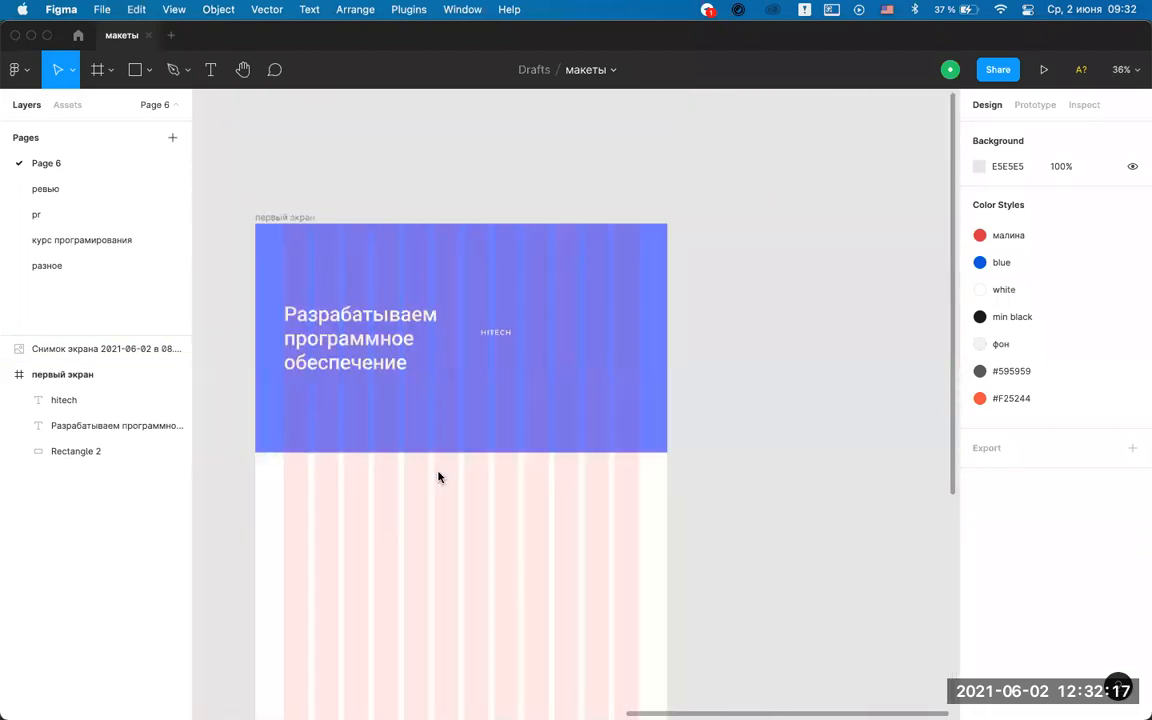
scroll(465, 311, up, 4)
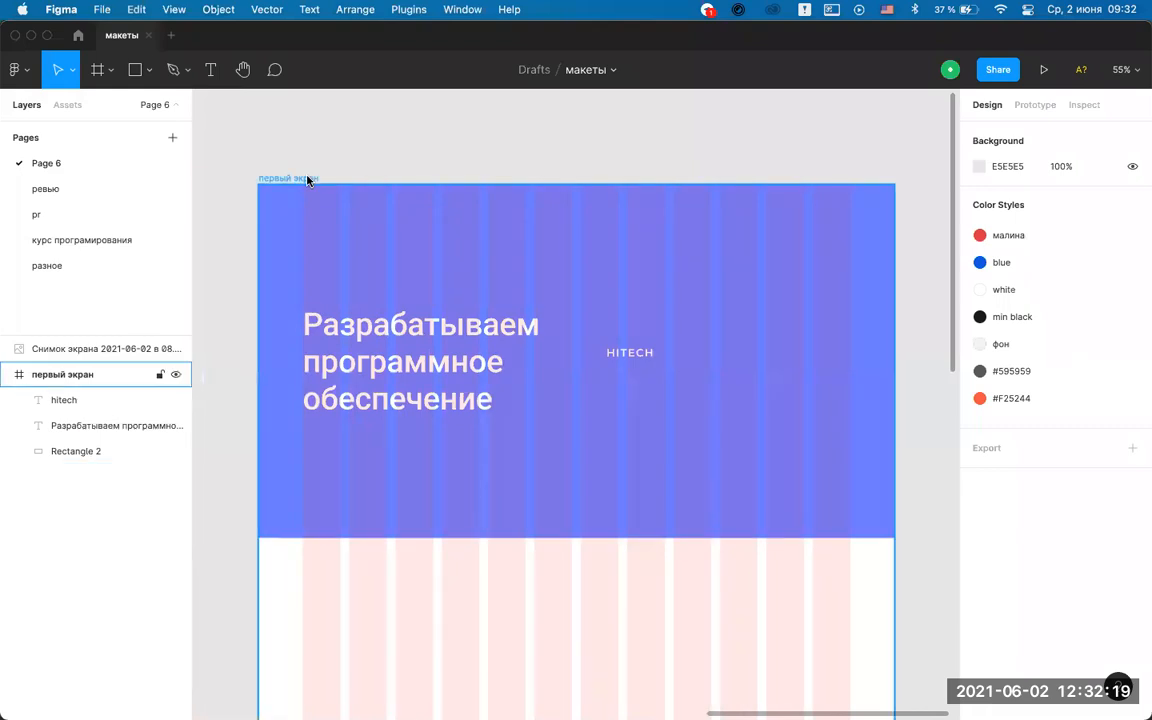
Hide the '12 columns (auto)' layout grid on the первый экран frame.
click(307, 180)
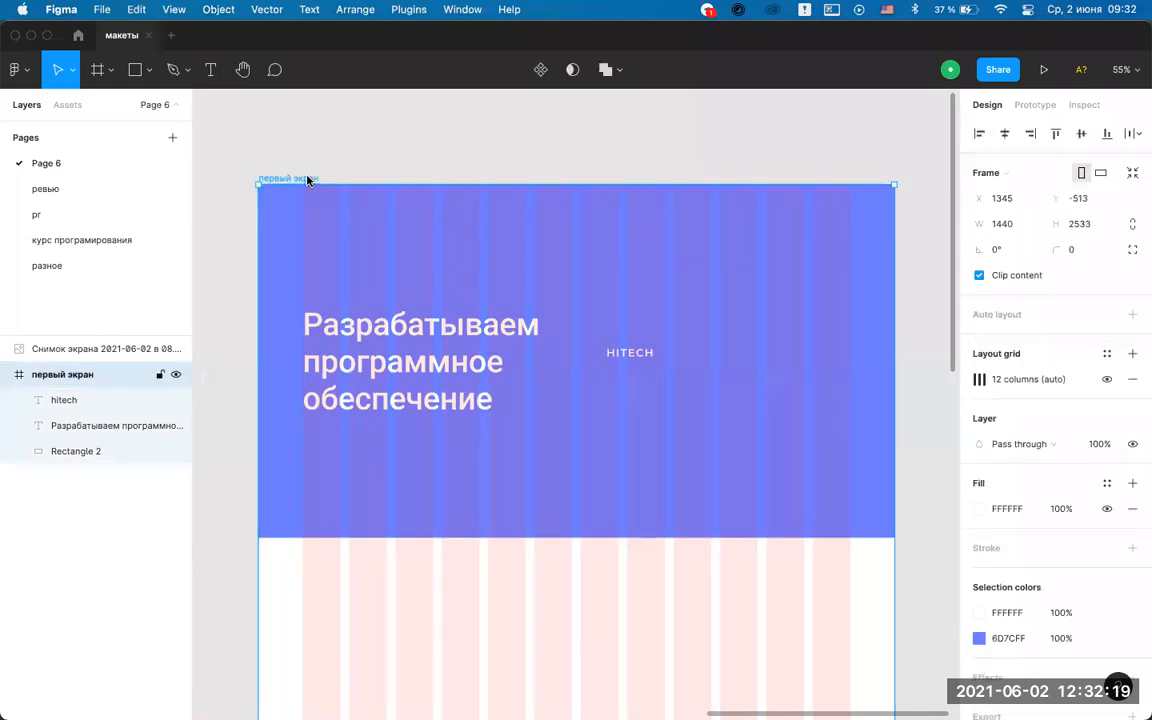
click(1106, 381)
click(363, 147)
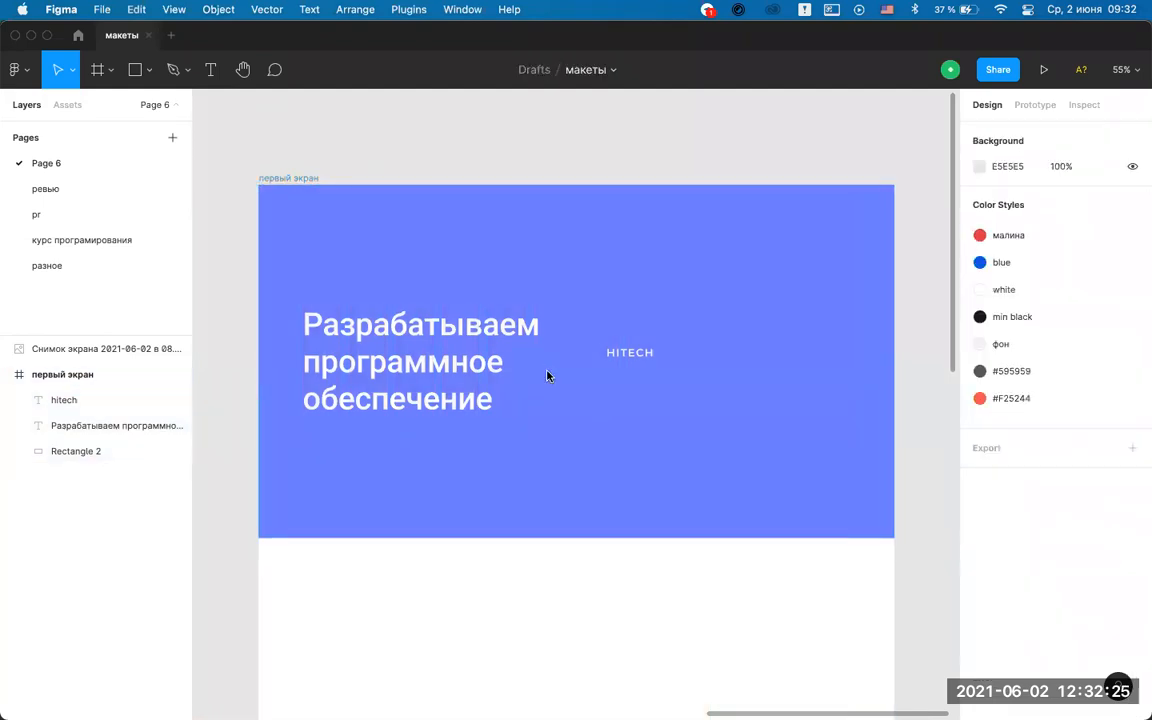
Draw an ellipse near HITECH with the Ellipse tool, then delete it as oversized.
scroll(635, 355, up, 5)
scroll(633, 356, down, 3)
scroll(585, 385, down, 6)
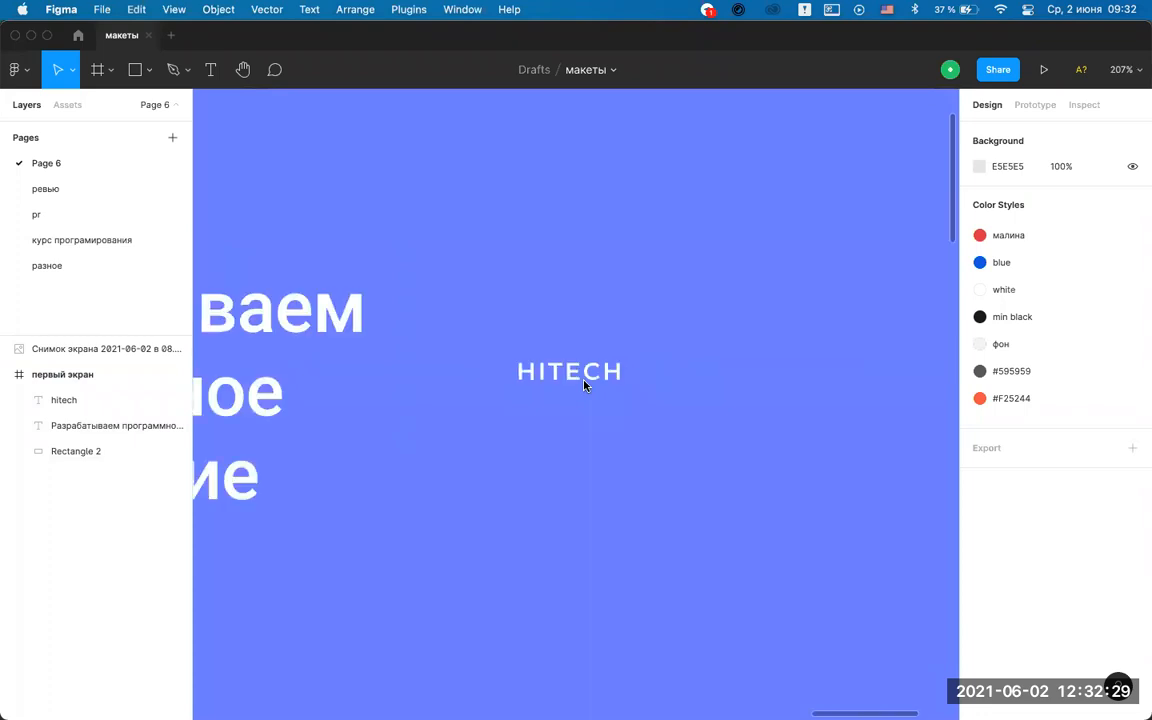
scroll(585, 385, up, 4)
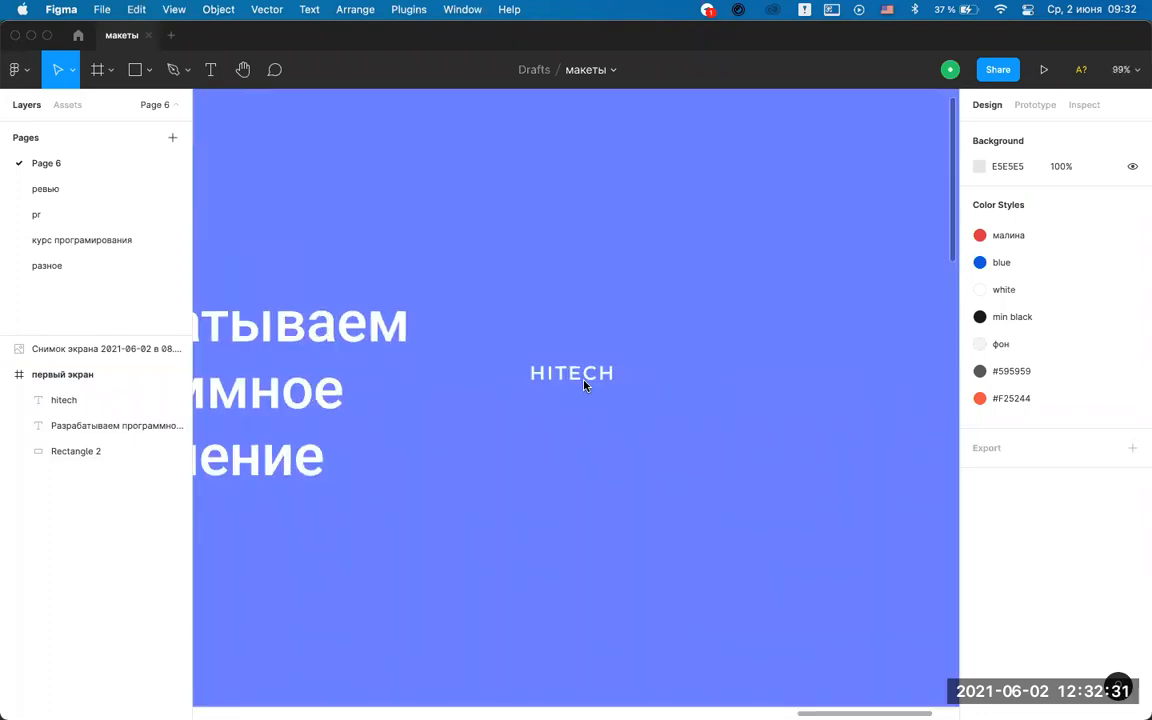
scroll(585, 385, up, 3)
click(608, 302)
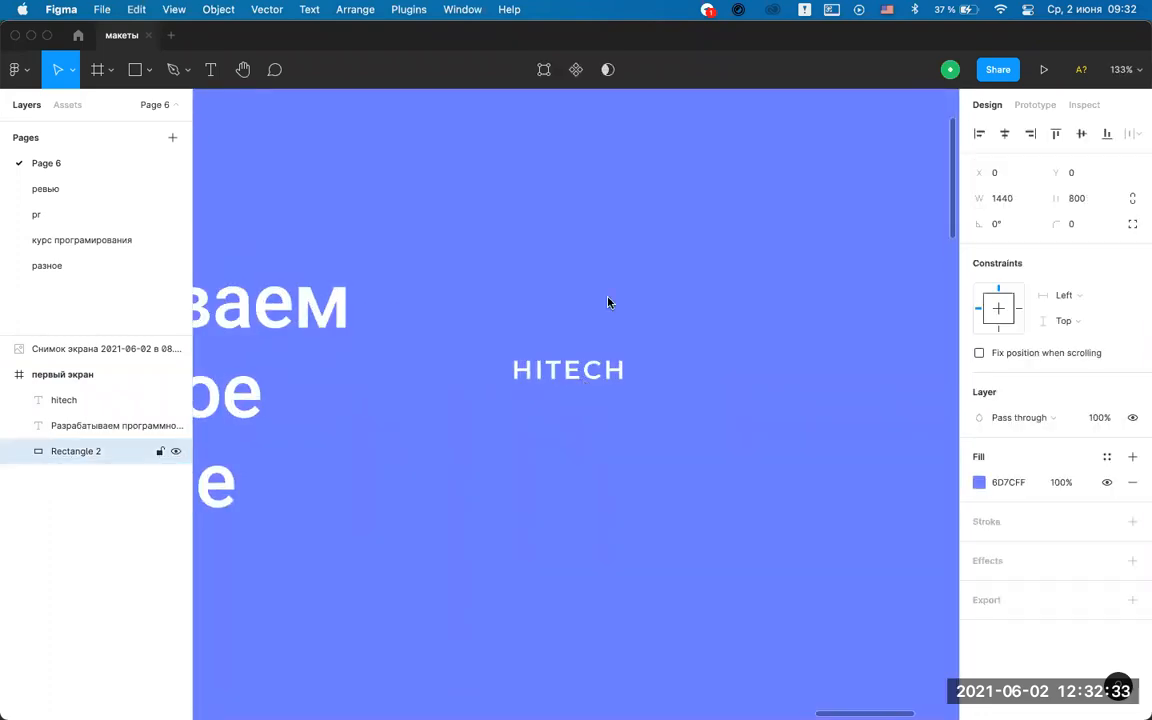
key(o)
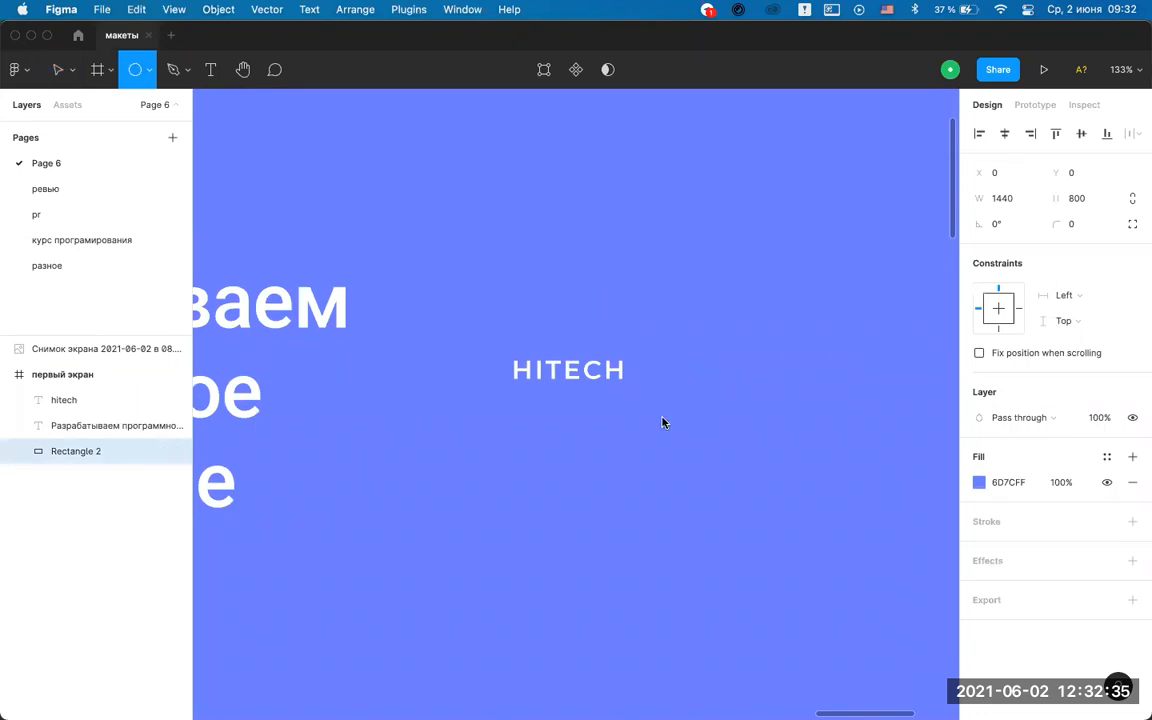
click(145, 72)
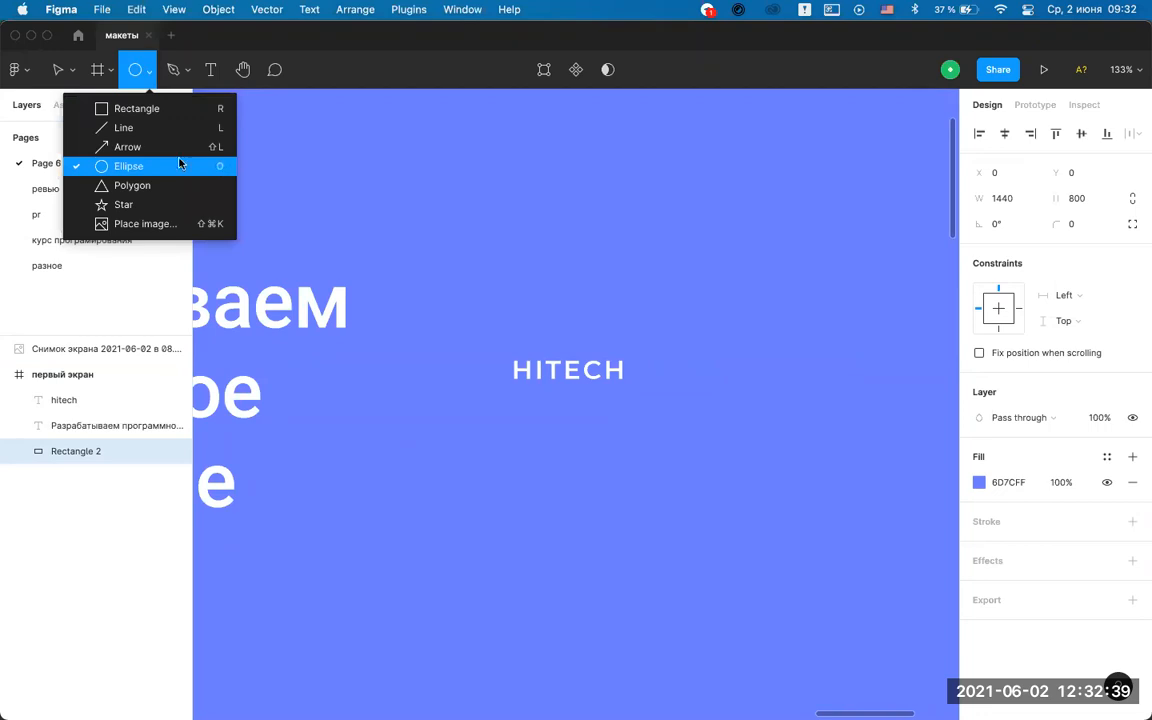
click(124, 174)
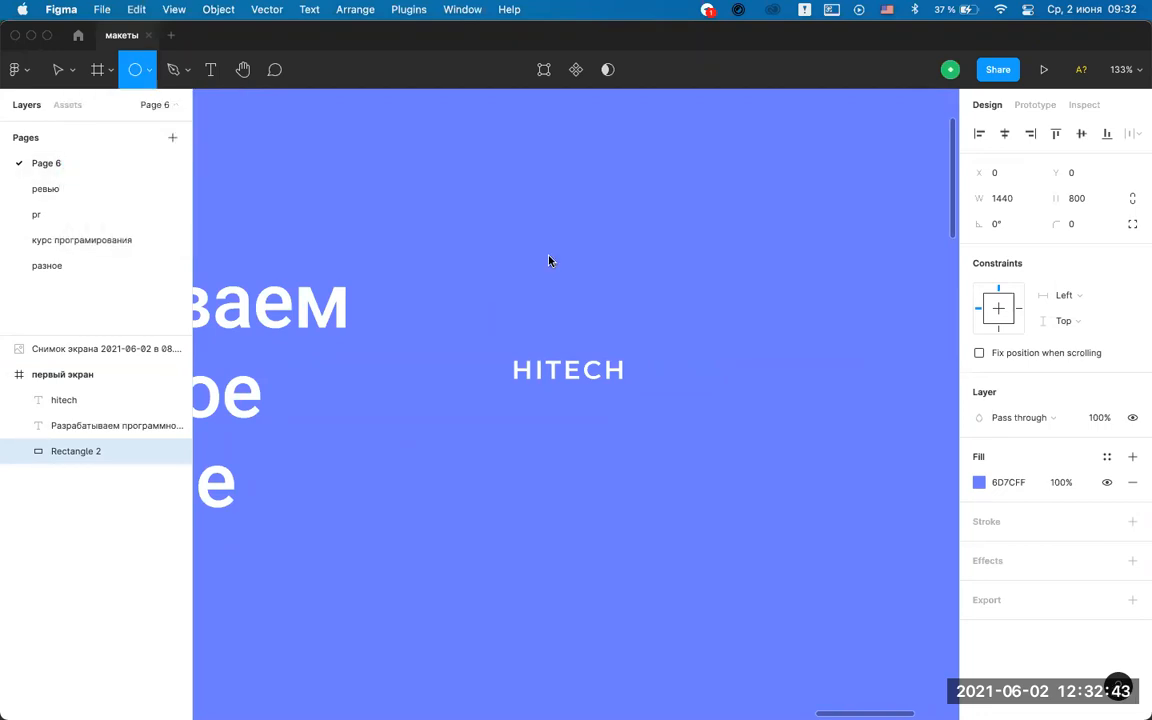
mouse_move(650, 246)
mouse_down()
mouse_move(673, 458)
mouse_move(697, 481)
mouse_move(766, 496)
mouse_move(851, 188)
mouse_move(856, 368)
mouse_move(881, 317)
mouse_up()
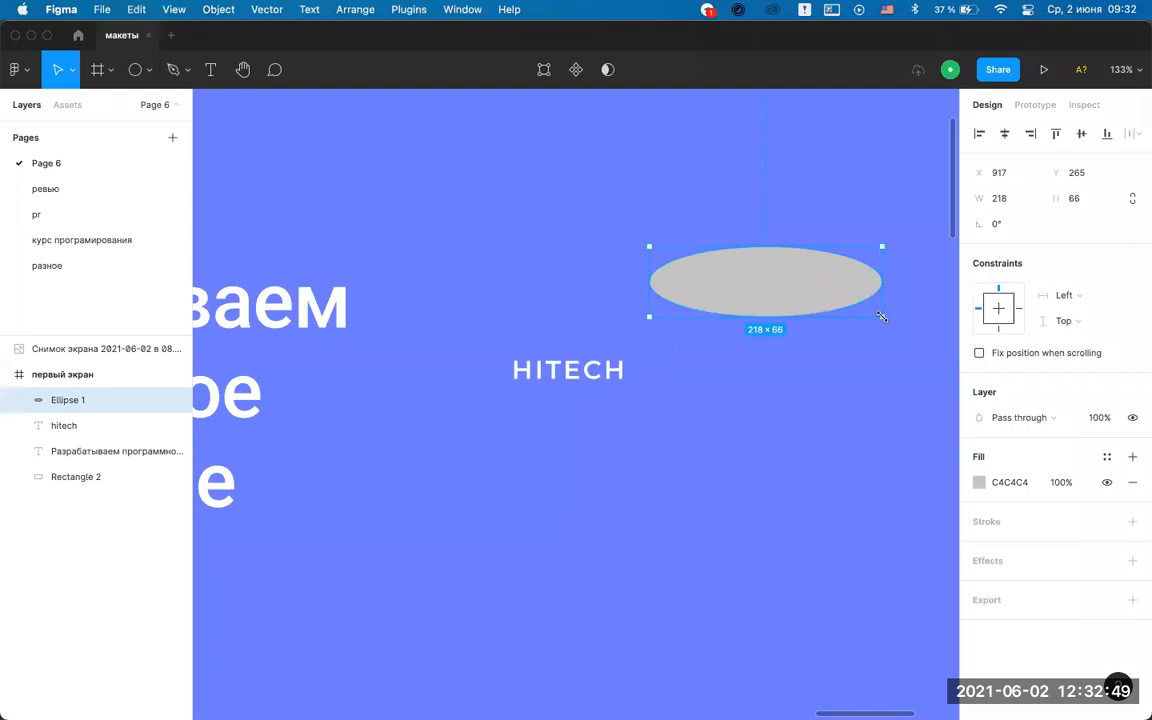
key(Escape)
click(758, 262)
key(Delete)
Draw a small 29 × 29 circle beside HITECH and fill it black (000000).
click(135, 69)
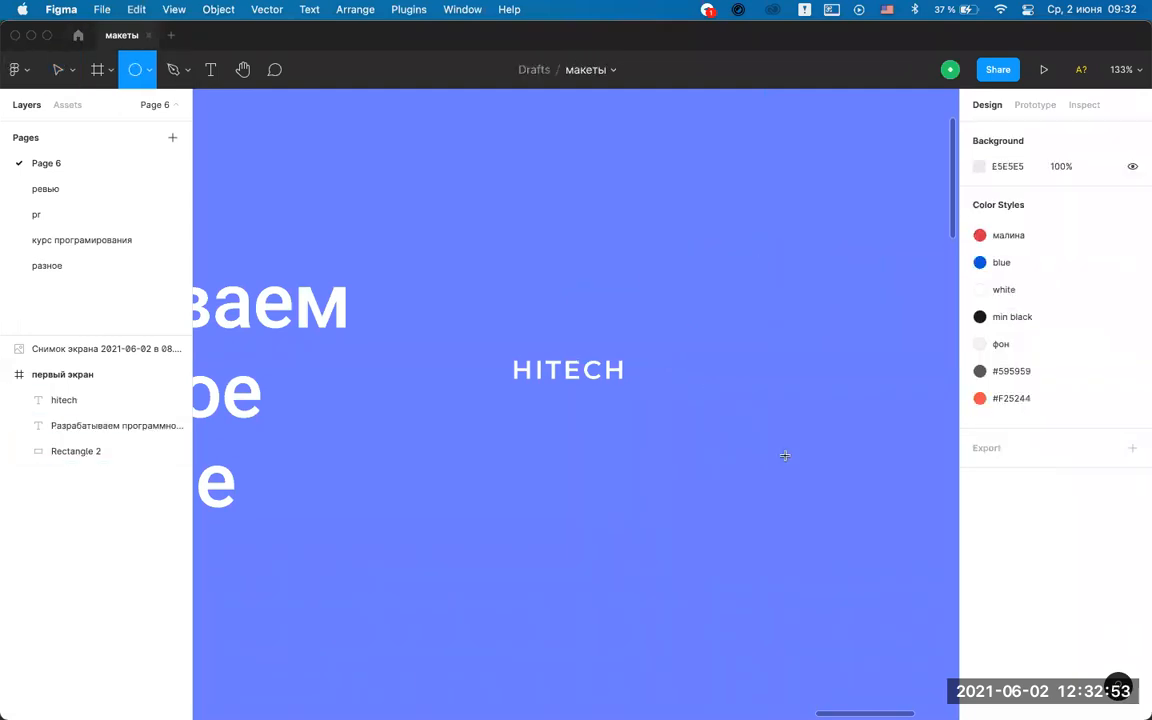
drag(672, 318, 700, 349)
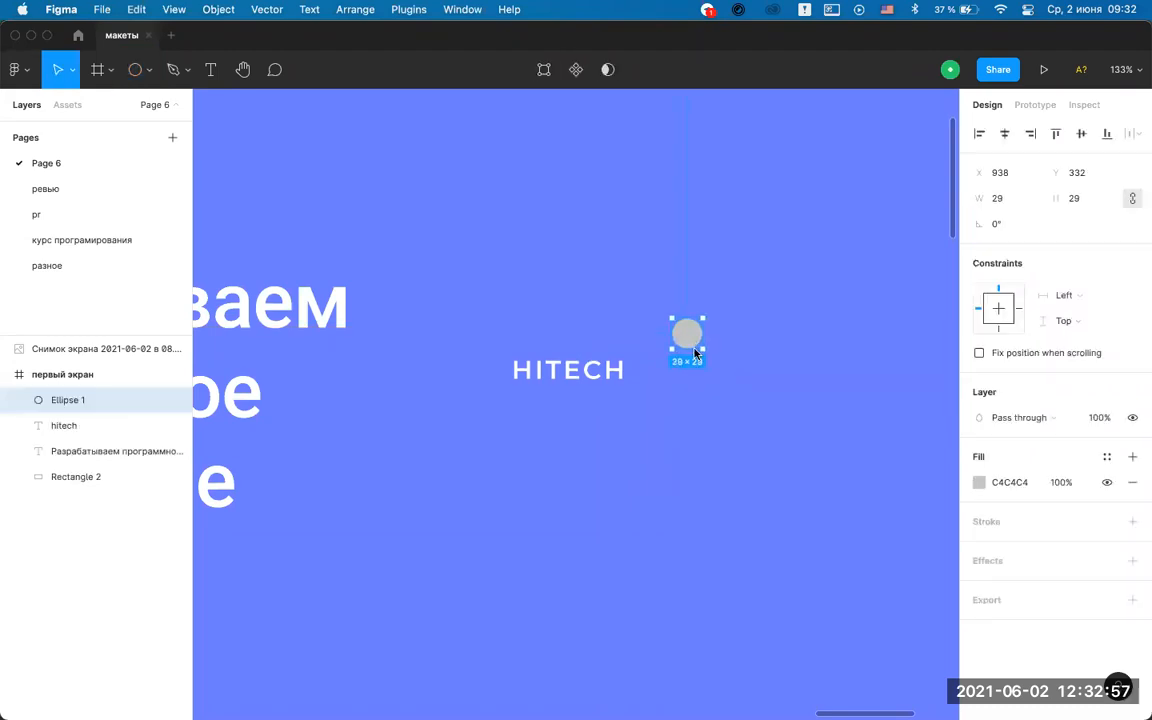
click(979, 483)
drag(836, 411, 635, 599)
click(713, 472)
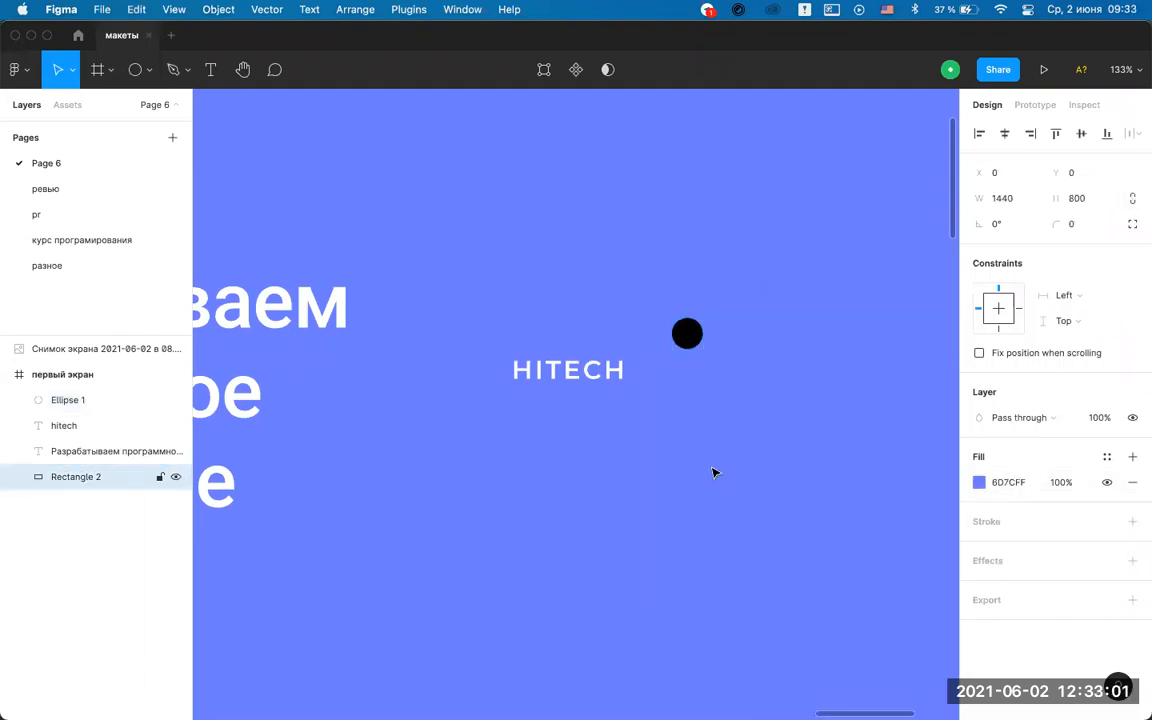
Leave the circle's point-editing mode entered by an accidental double-click.
double_click(642, 385)
scroll(642, 385, up, 5)
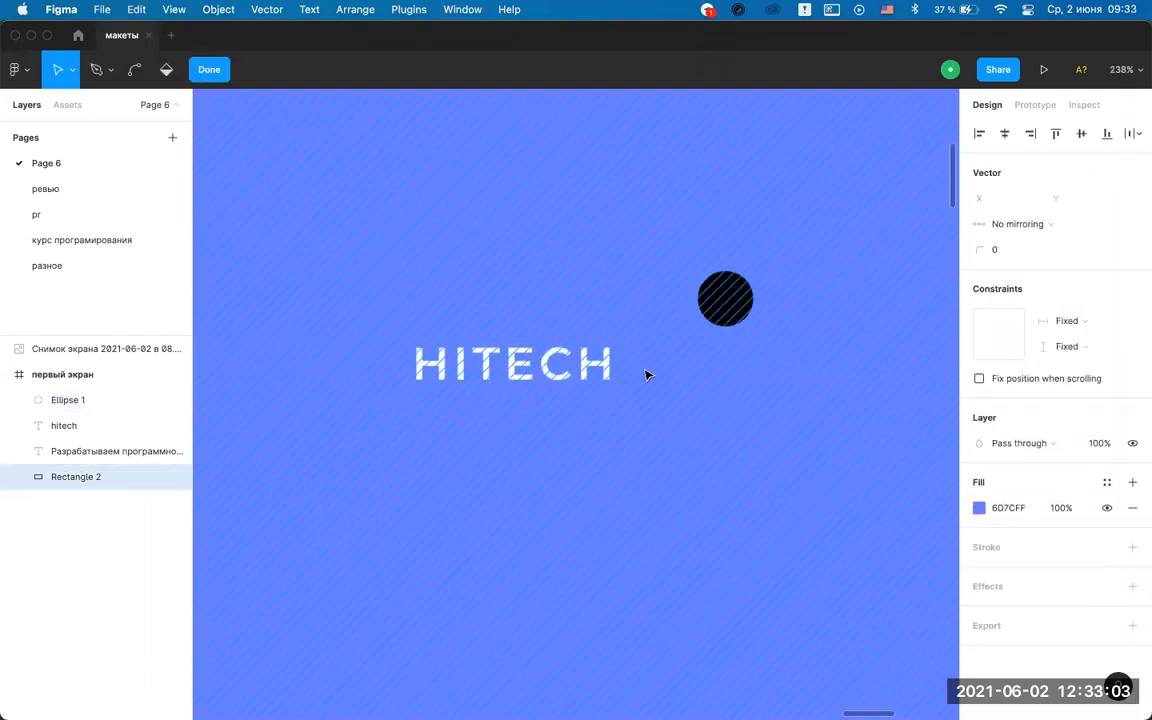
scroll(645, 375, down, 5)
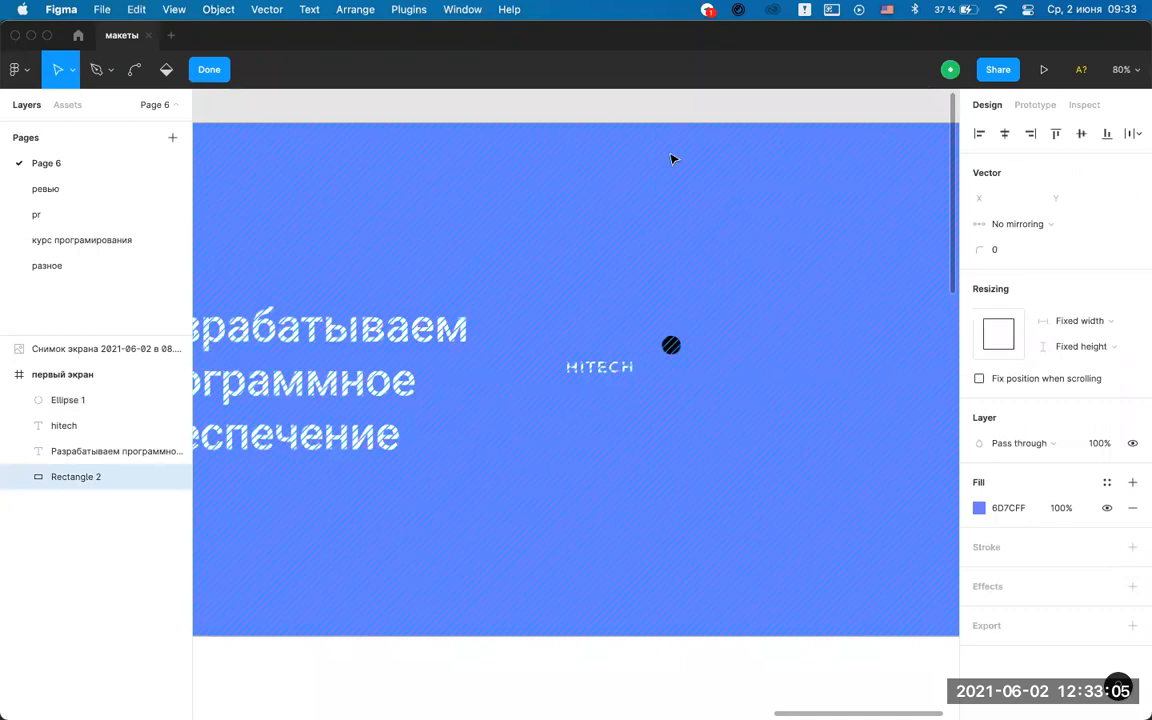
key(Escape)
scroll(661, 284, up, 5)
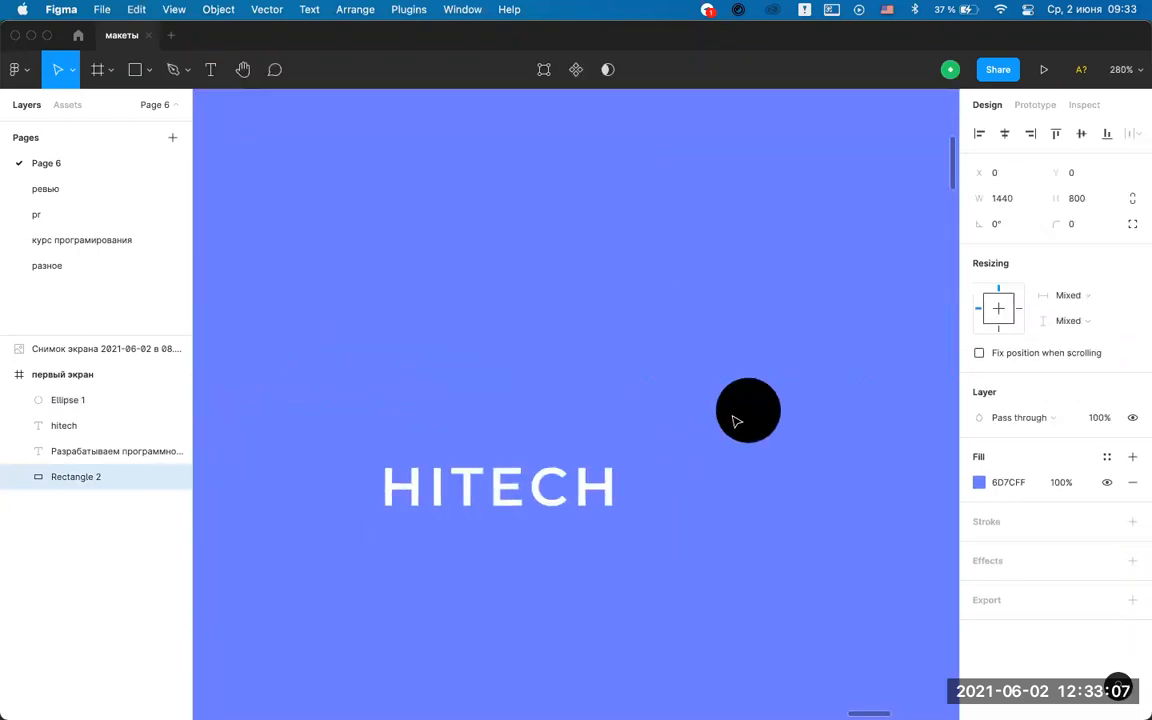
click(766, 426)
drag(766, 426, 415, 504)
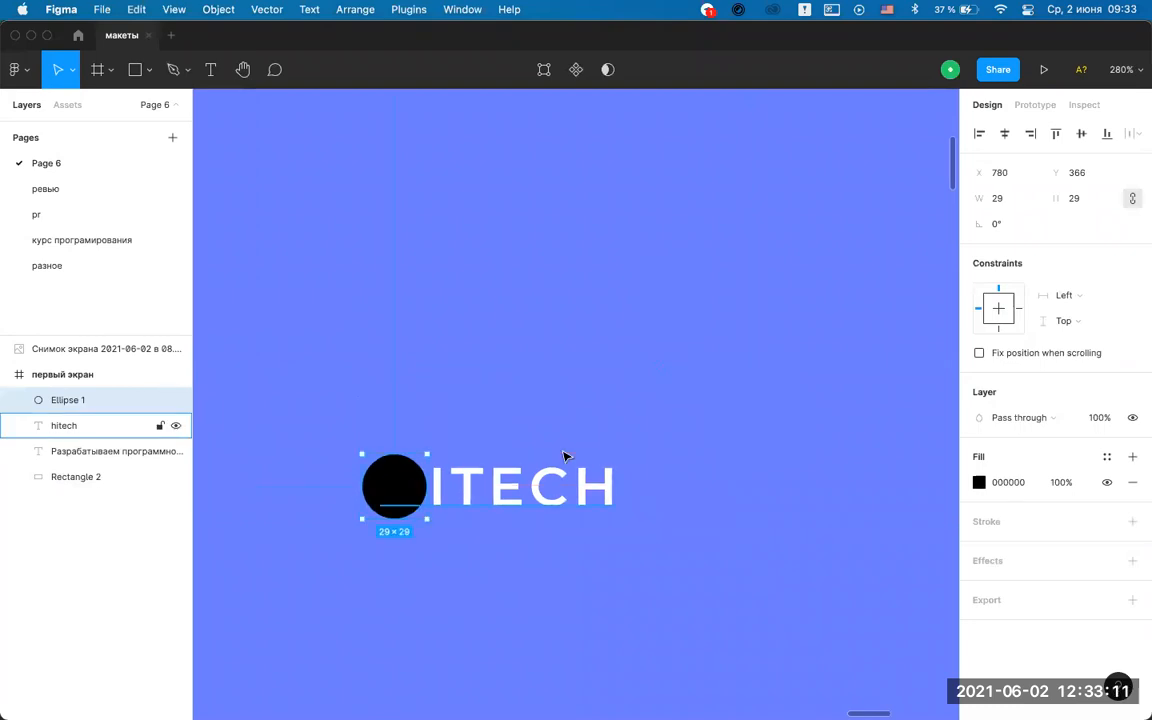
scroll(528, 442, down, 2)
scroll(528, 442, left, 2)
click(31, 428)
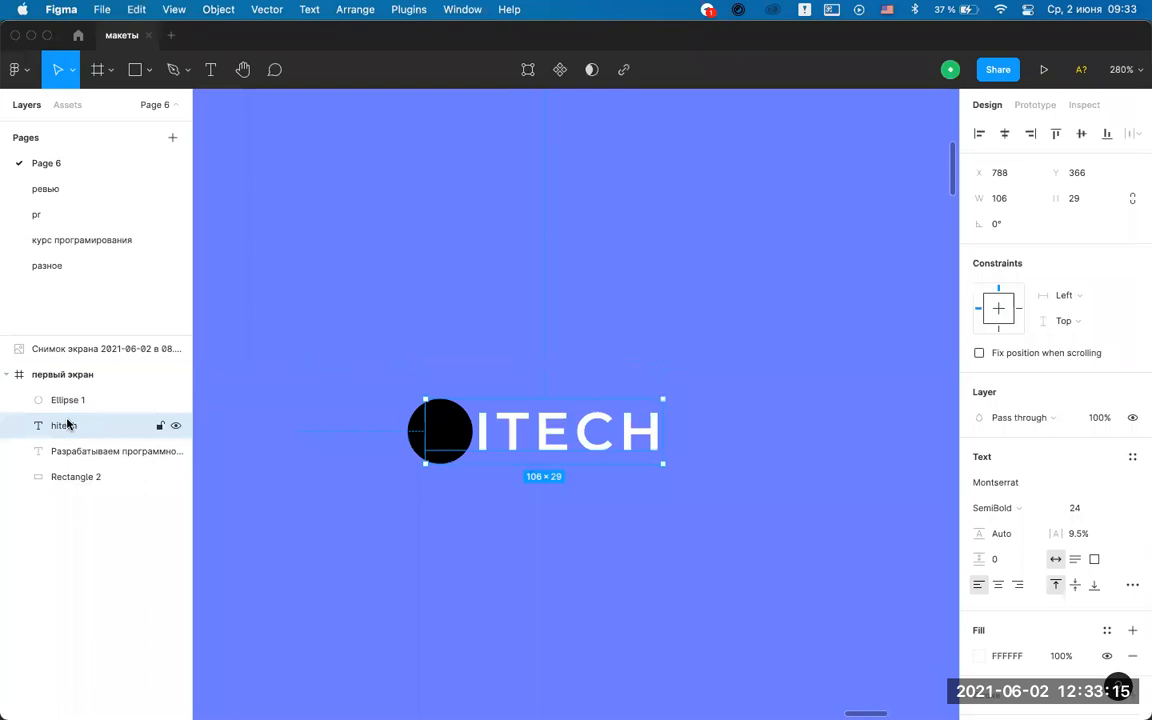
drag(72, 427, 100, 393)
click(473, 316)
scroll(420, 400, up, 3)
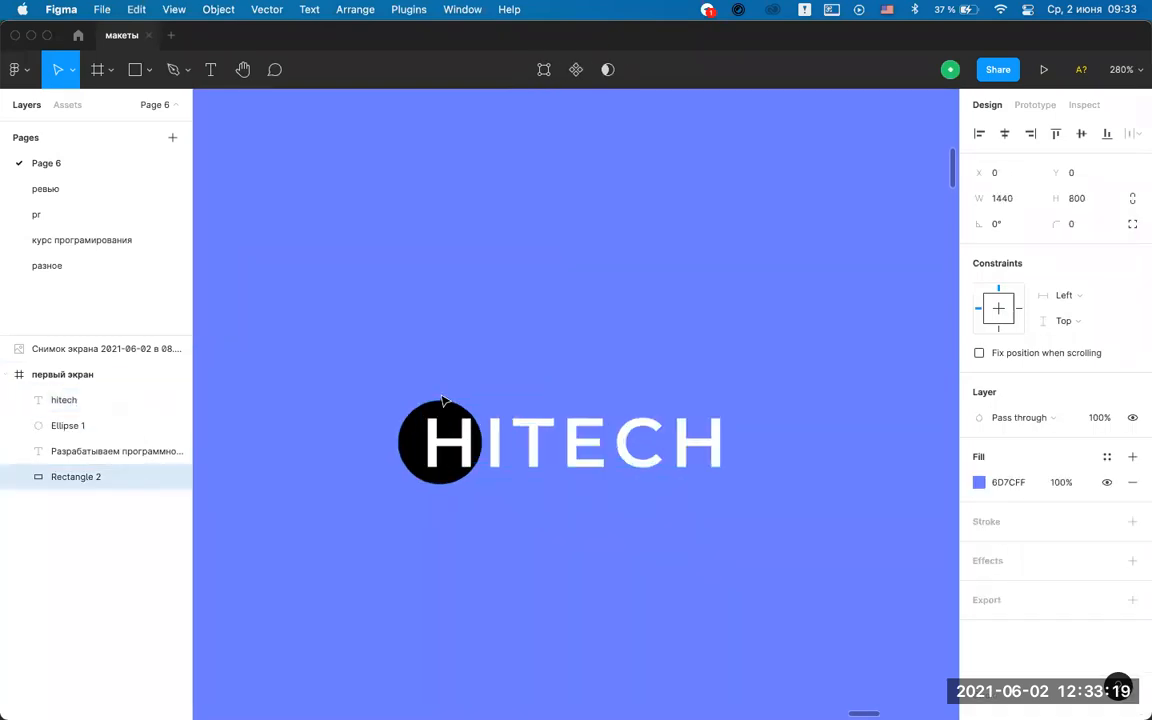
click(420, 399)
drag(401, 339, 390, 328)
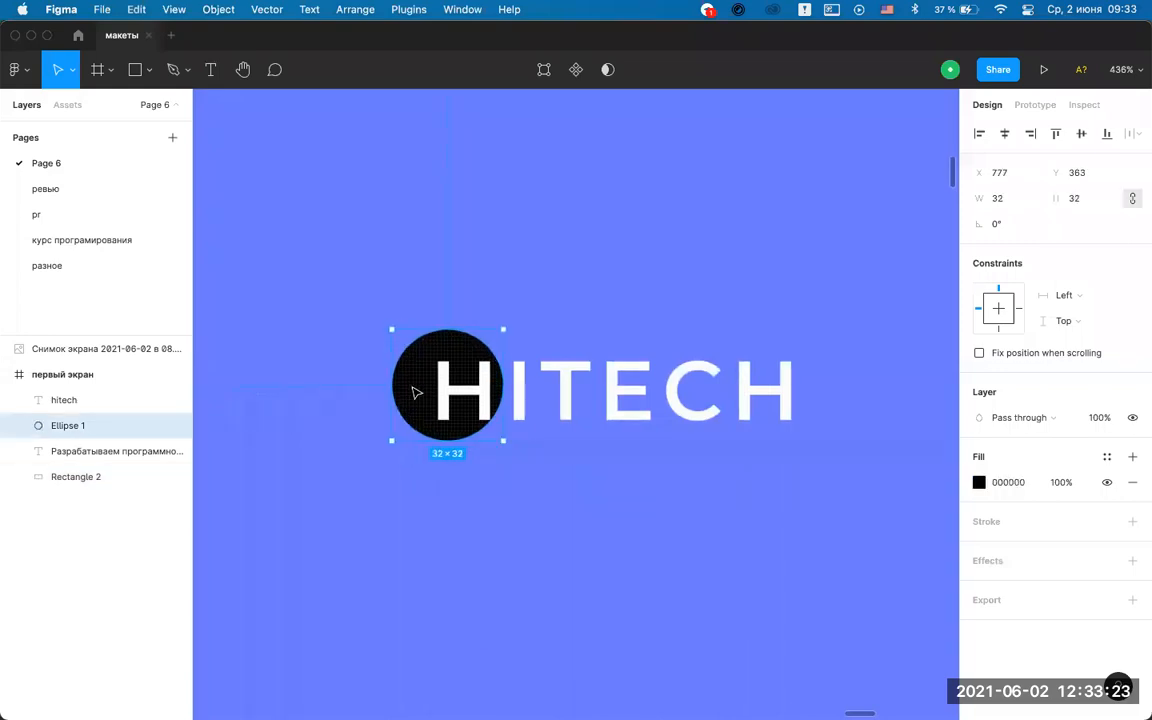
drag(415, 392, 416, 394)
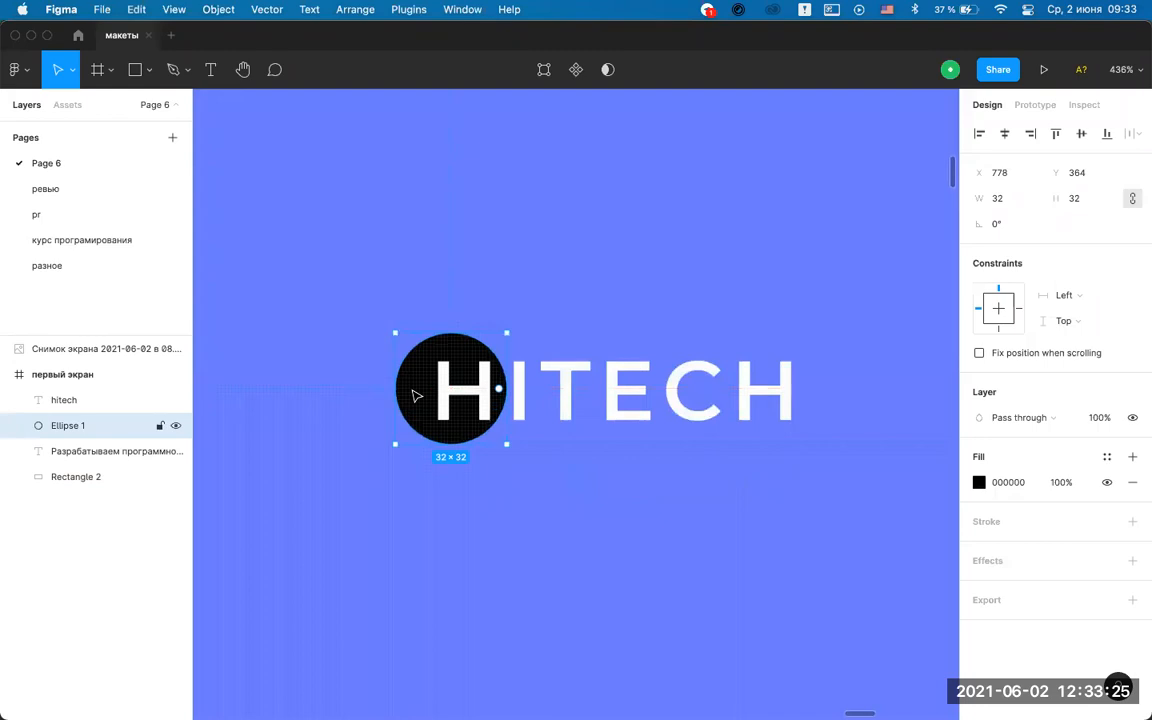
click(481, 404)
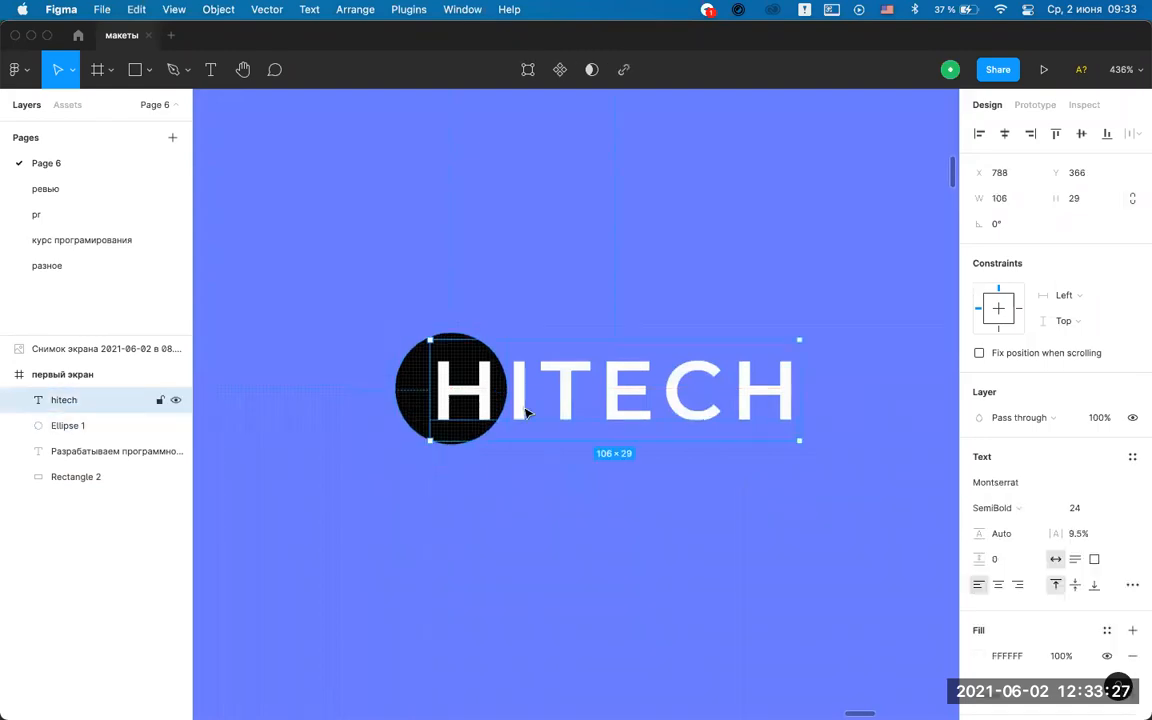
click(622, 318)
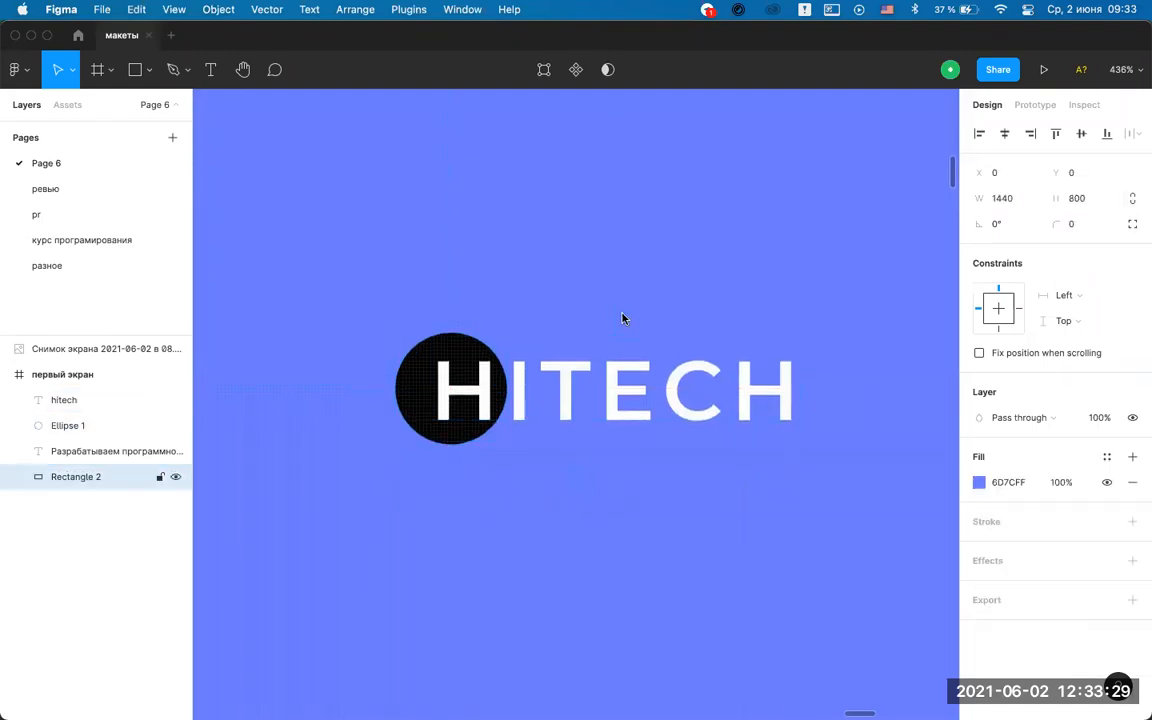
scroll(687, 270, down, 10)
scroll(687, 270, up, 3)
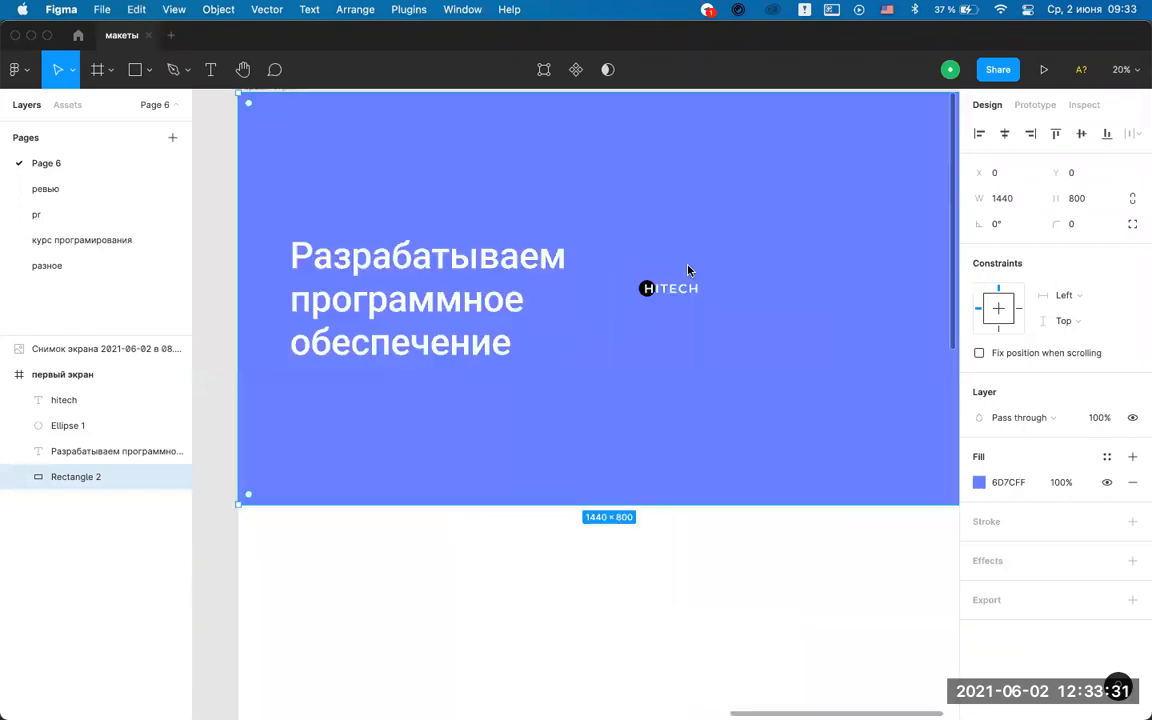
Select HITECH and the black circle, try Align horizontal centers, and undo it.
scroll(687, 270, up, 10)
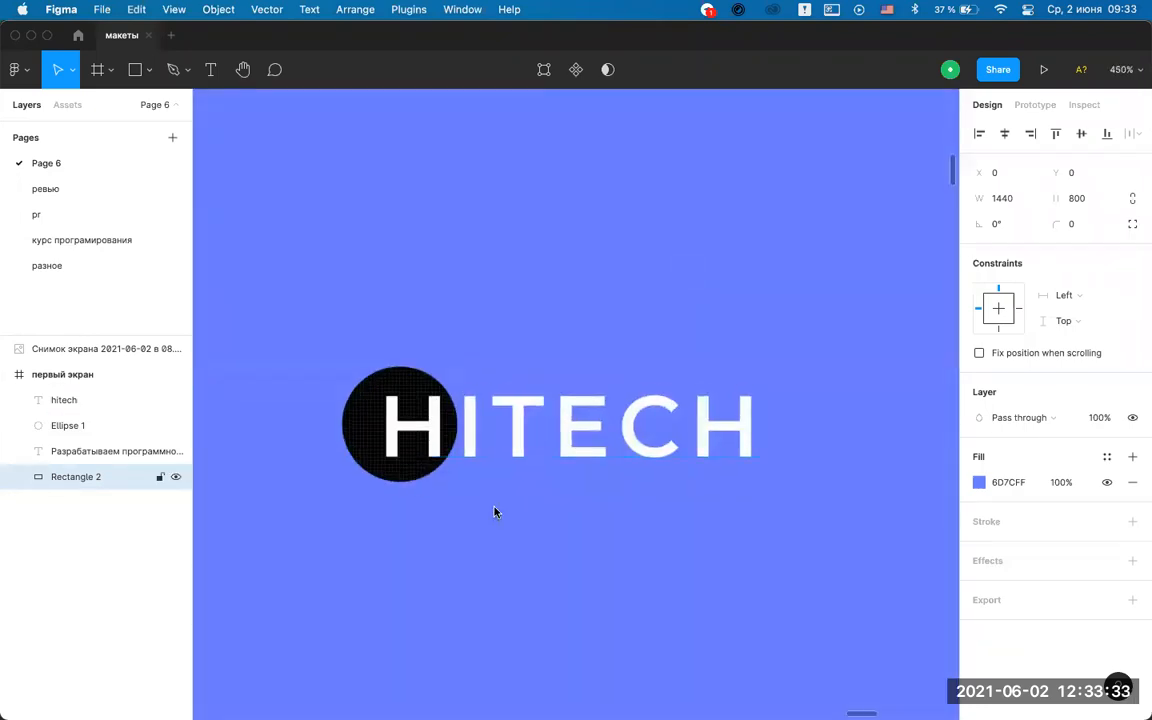
scroll(617, 504, down, 6)
scroll(617, 504, up, 3)
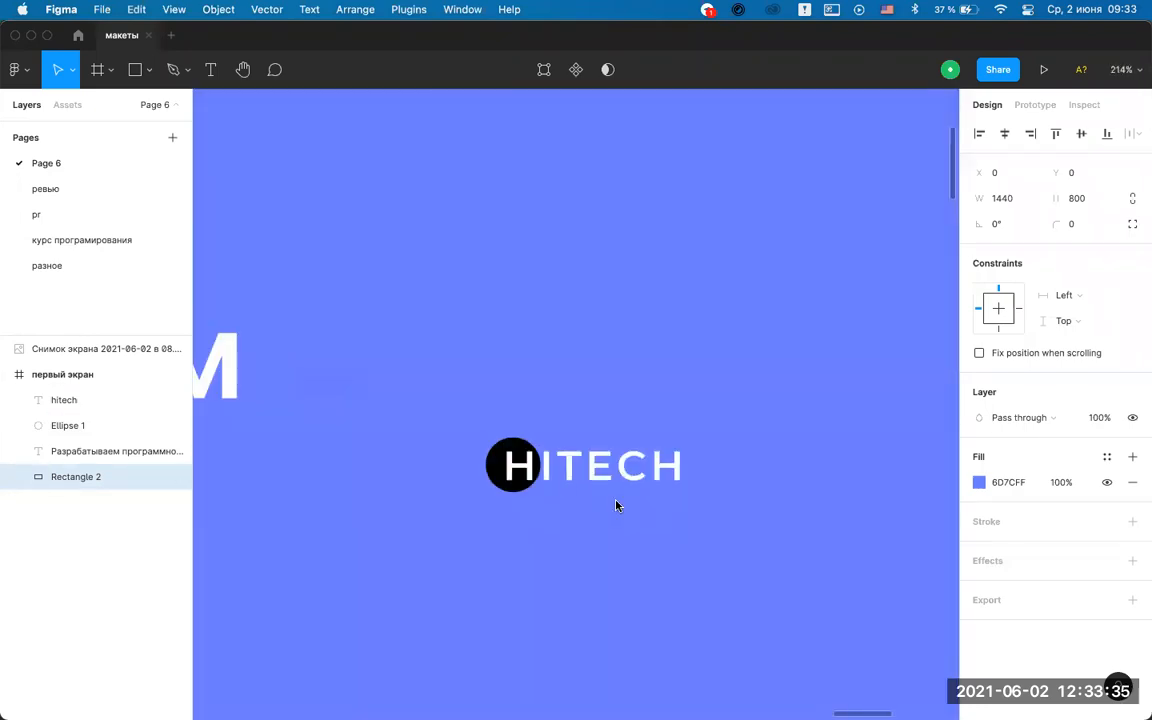
scroll(617, 505, down, 5)
scroll(617, 505, up, 4)
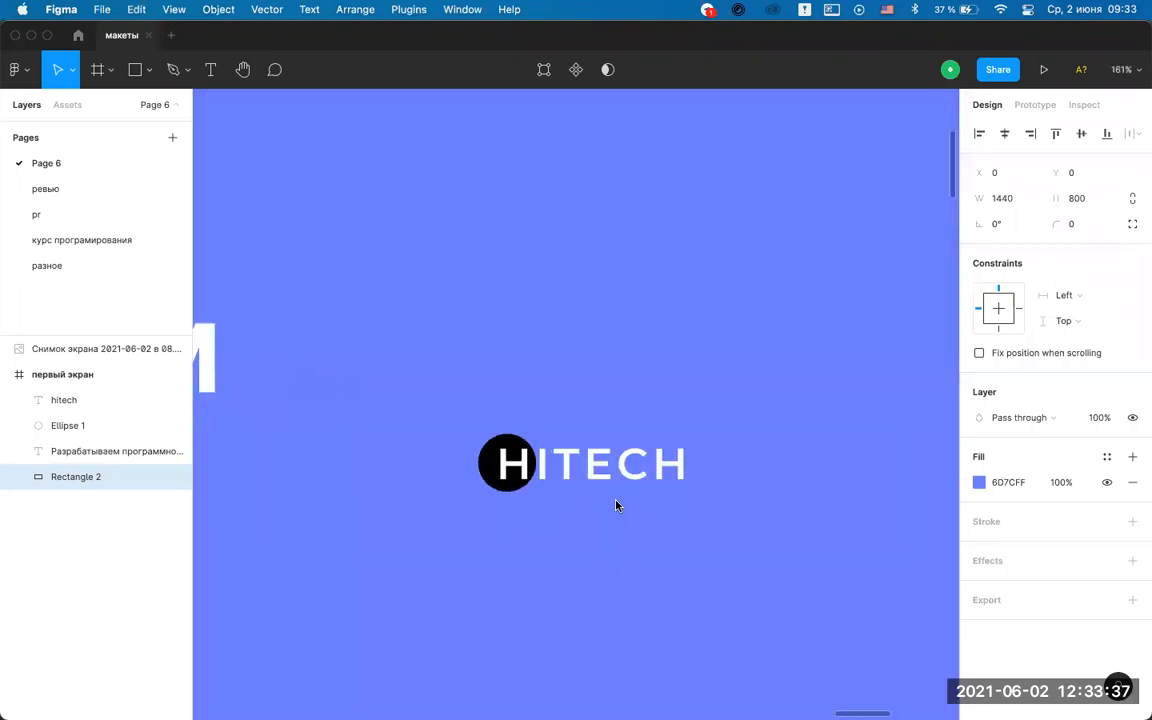
scroll(548, 475, up, 3)
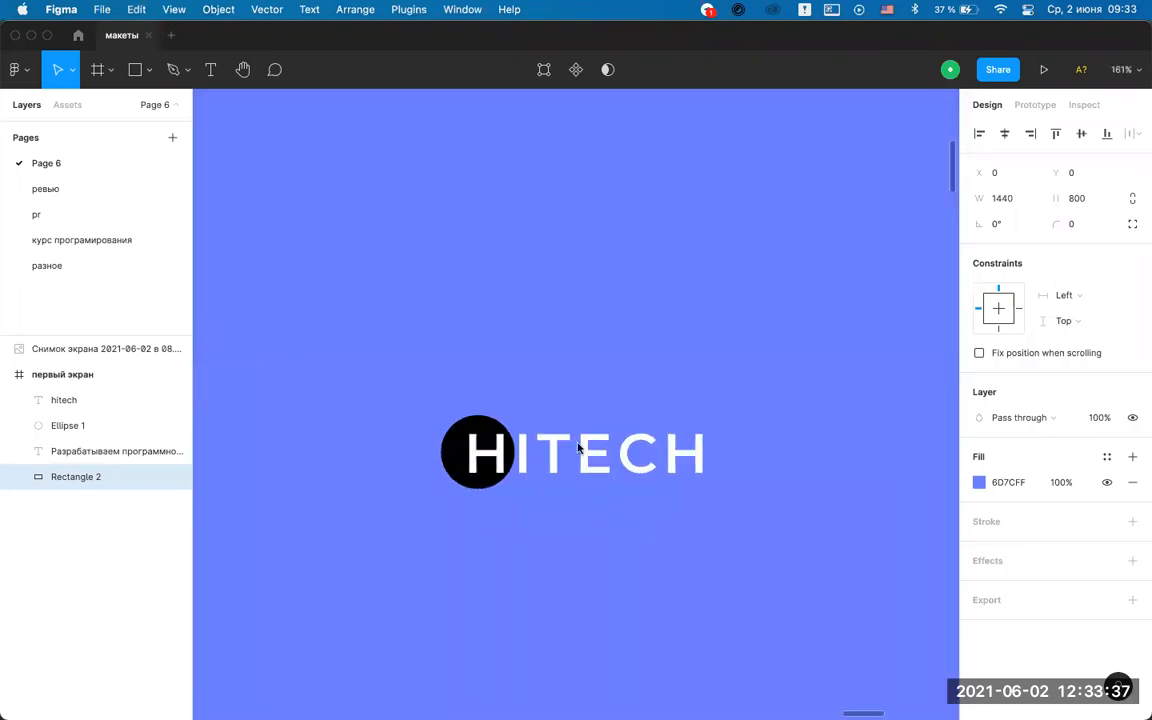
click(655, 462)
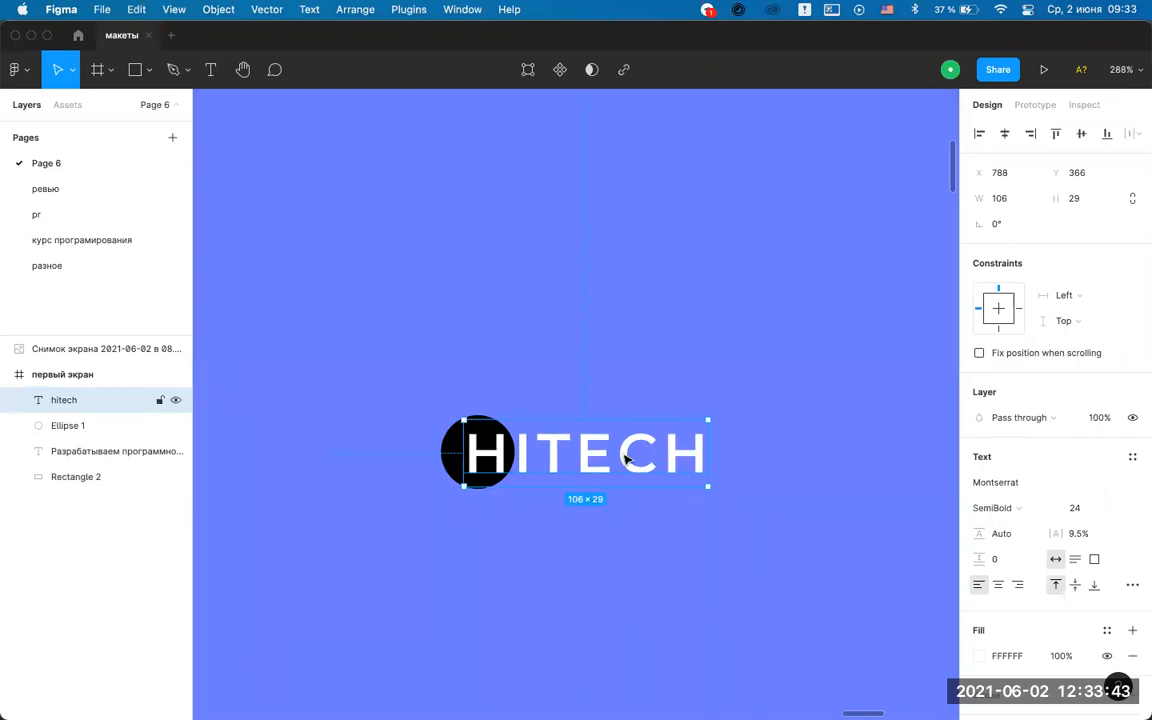
shift+click(445, 443)
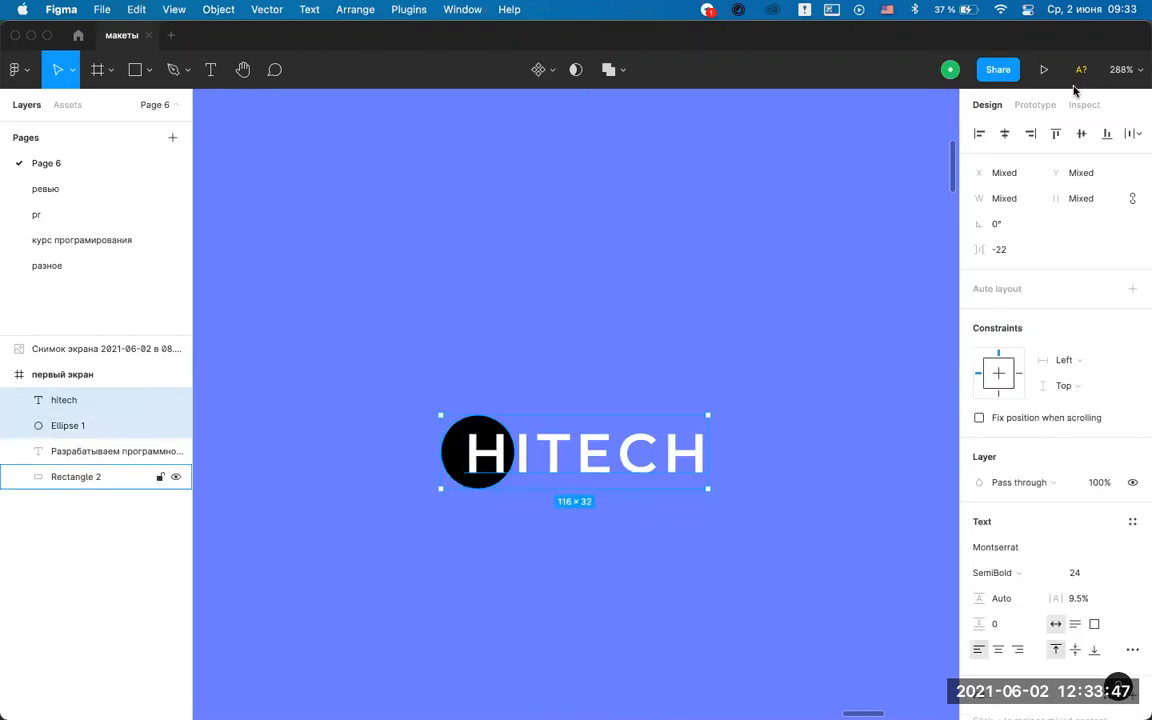
click(1003, 136)
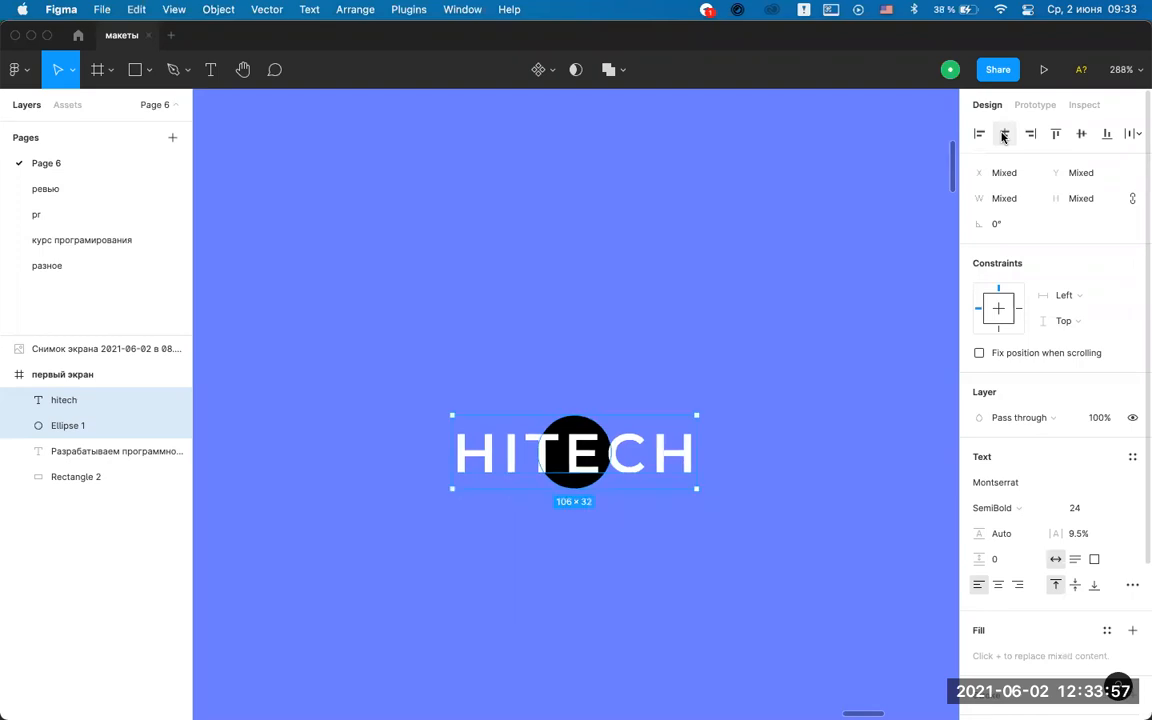
key(super+z)
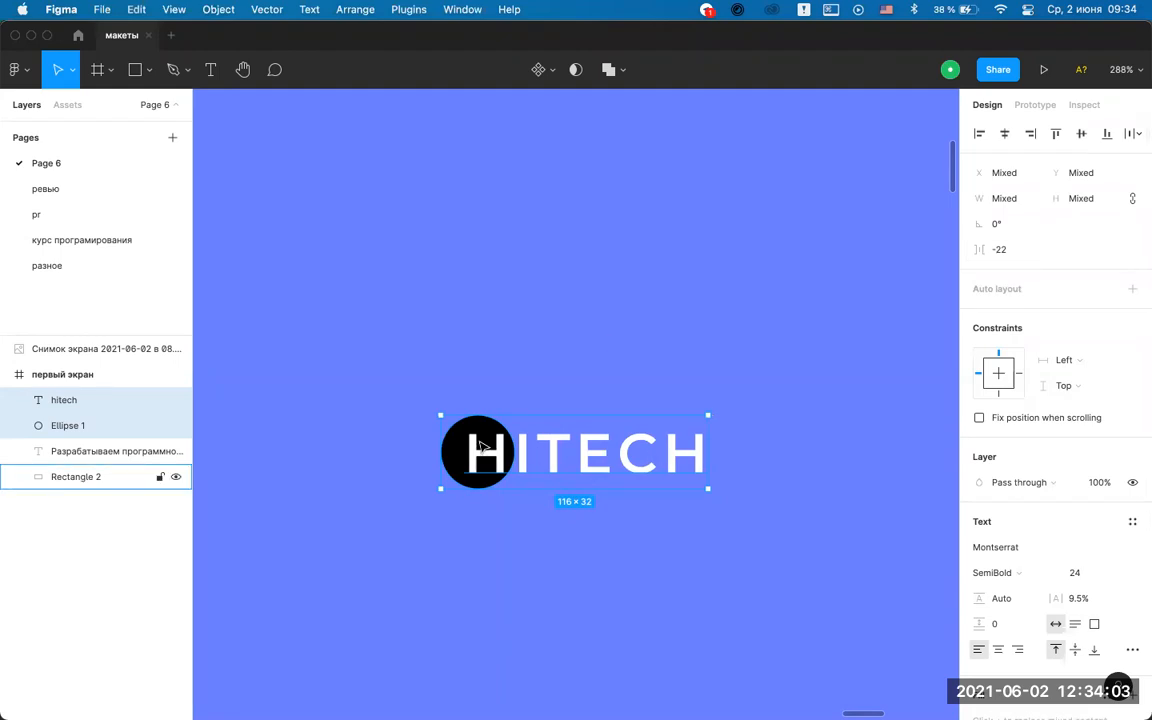
Move HITECH lower, then align the circle and text by vertical centers.
click(436, 401)
click(475, 425)
drag(543, 446, 543, 484)
click(476, 437)
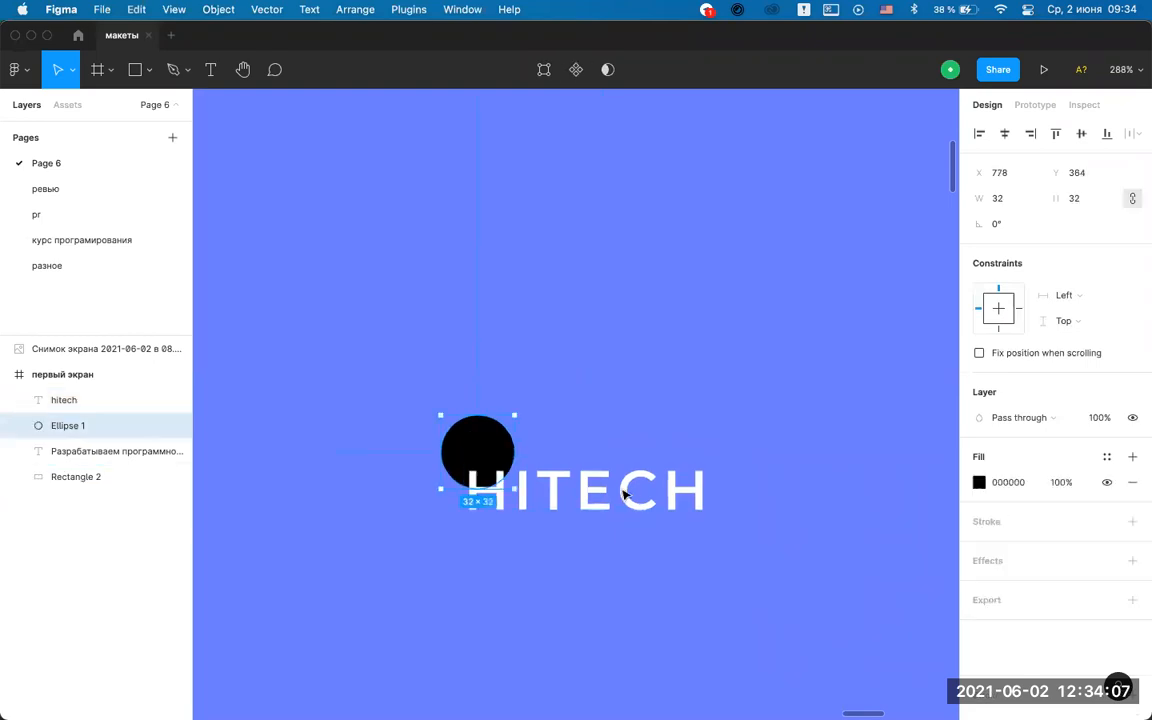
shift+click(633, 497)
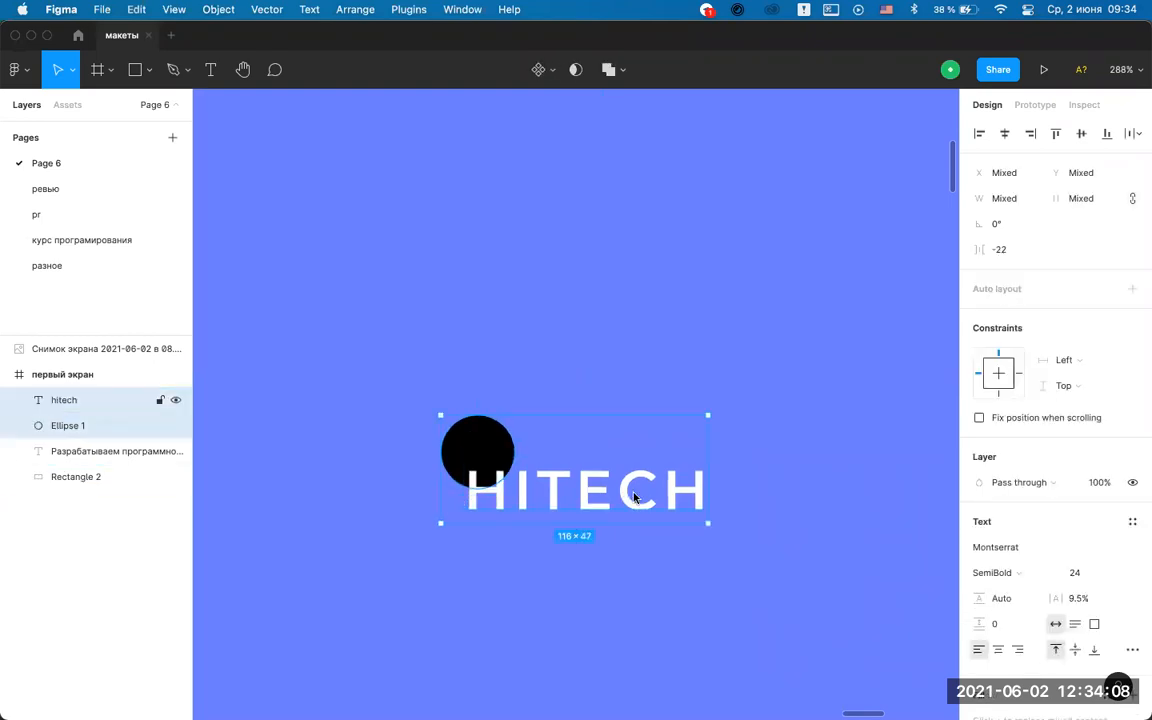
click(1082, 134)
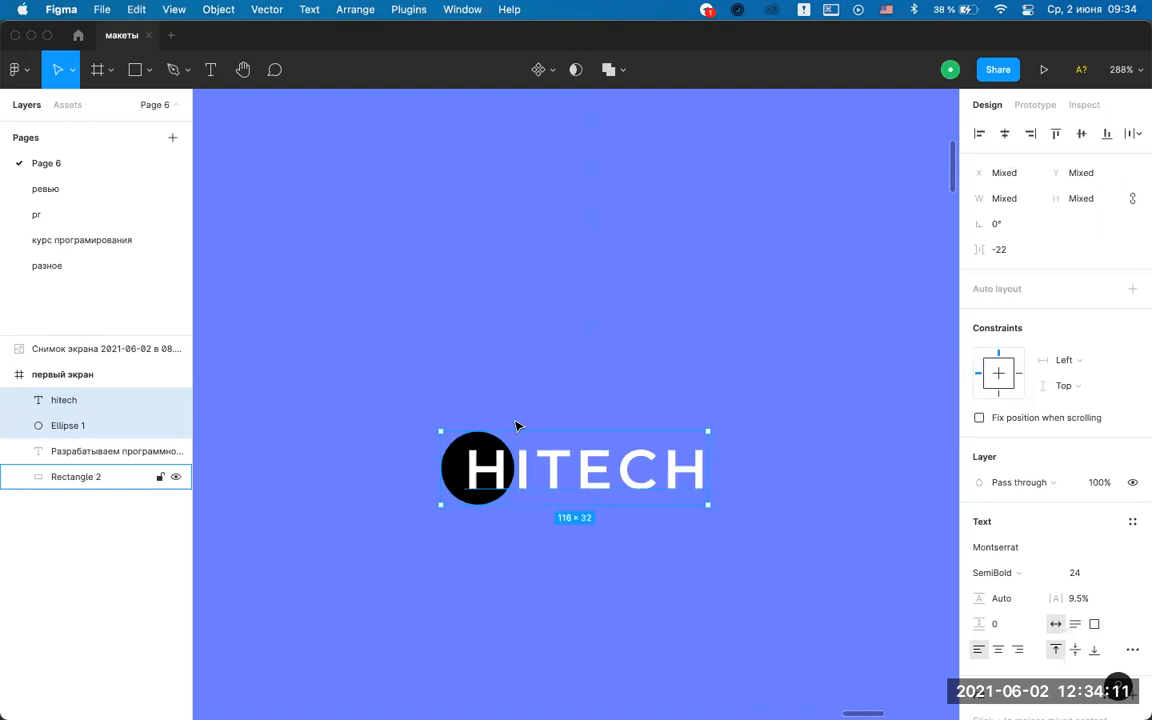
Group the circle and HITECH text and name the group 'лого'.
key(super+g)
double_click(66, 401)
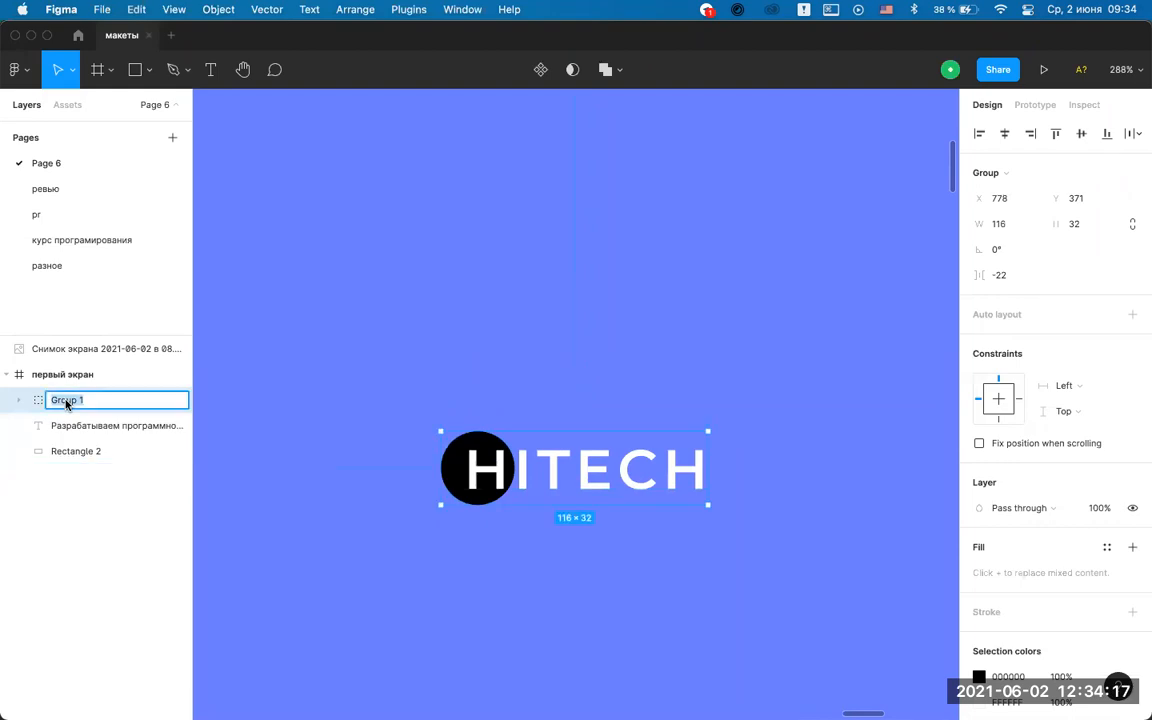
text(лого)
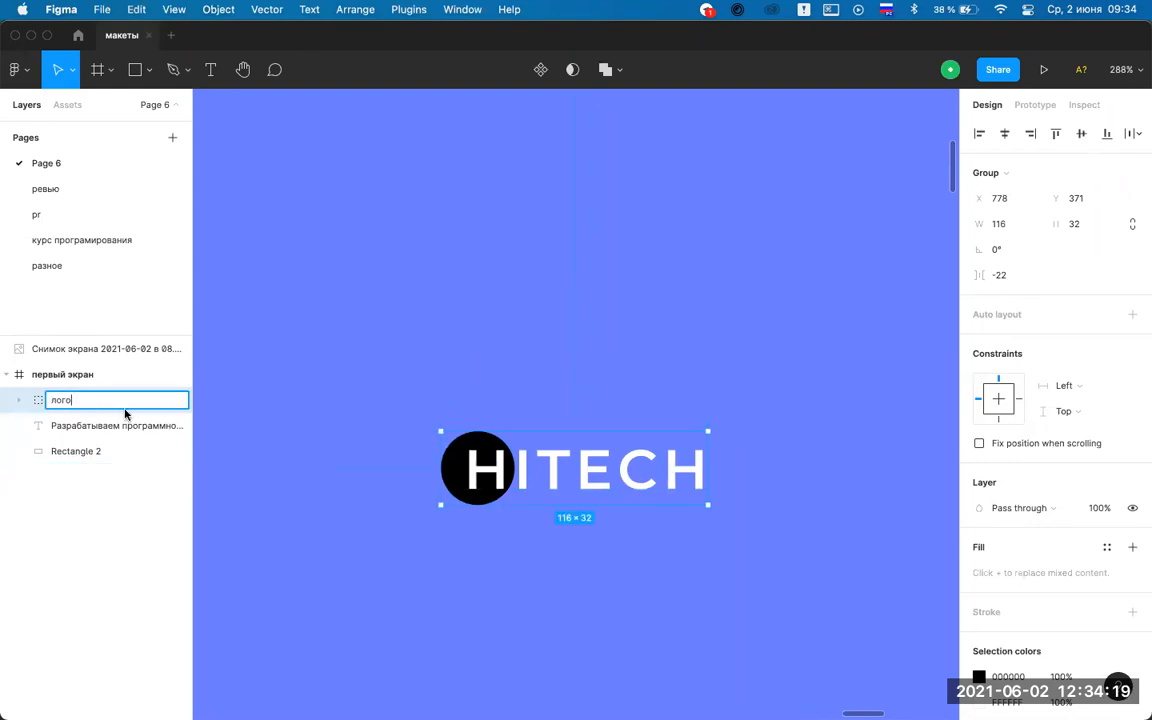
click(565, 318)
Turn the первый экран frame's 12-column layout grid back on.
scroll(565, 318, down, 10)
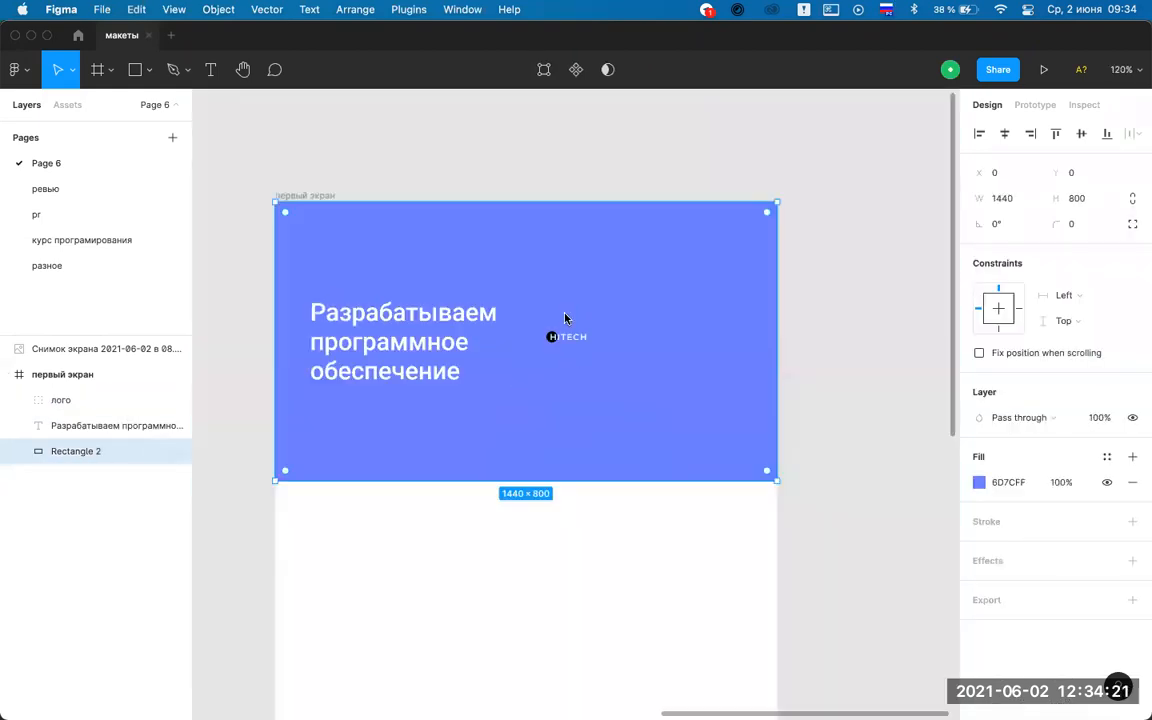
key(Escape)
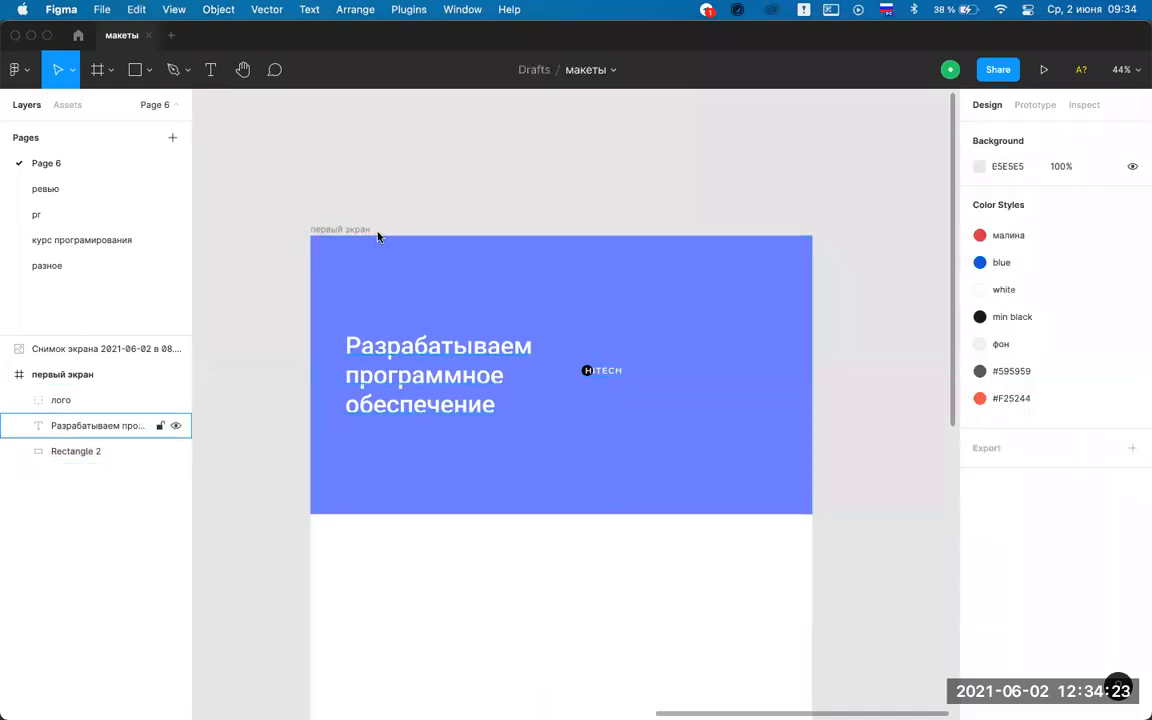
key(ctrl+g)
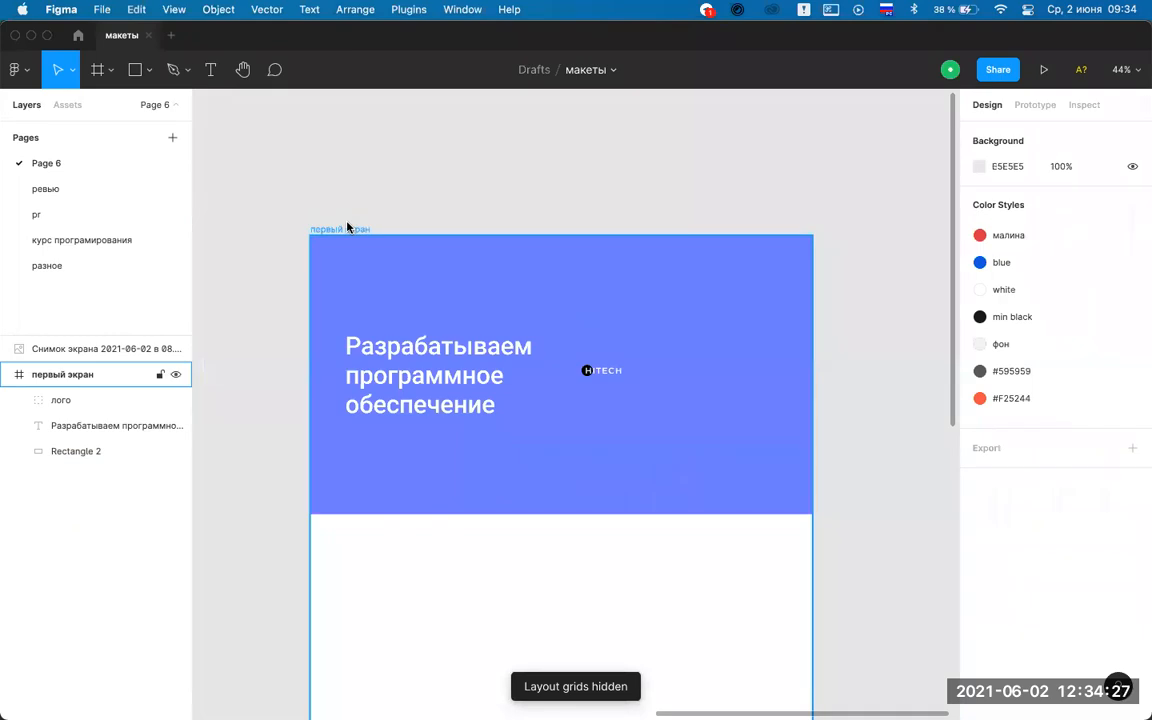
key(ctrl+g)
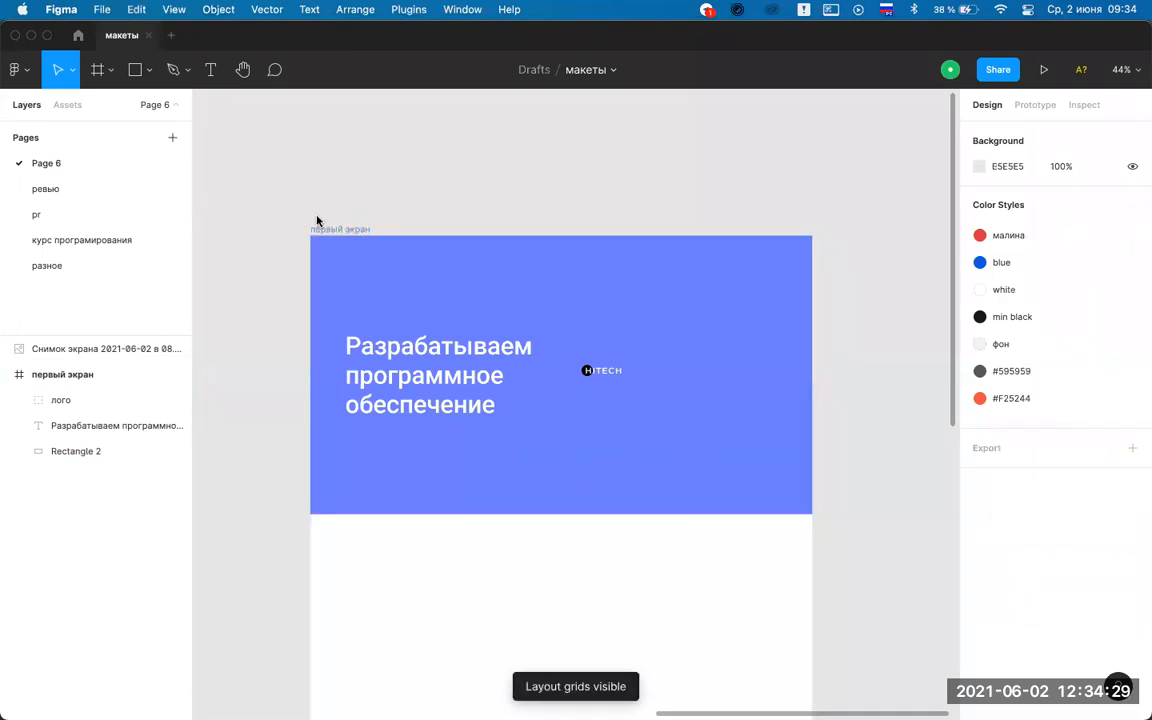
click(350, 228)
click(1107, 379)
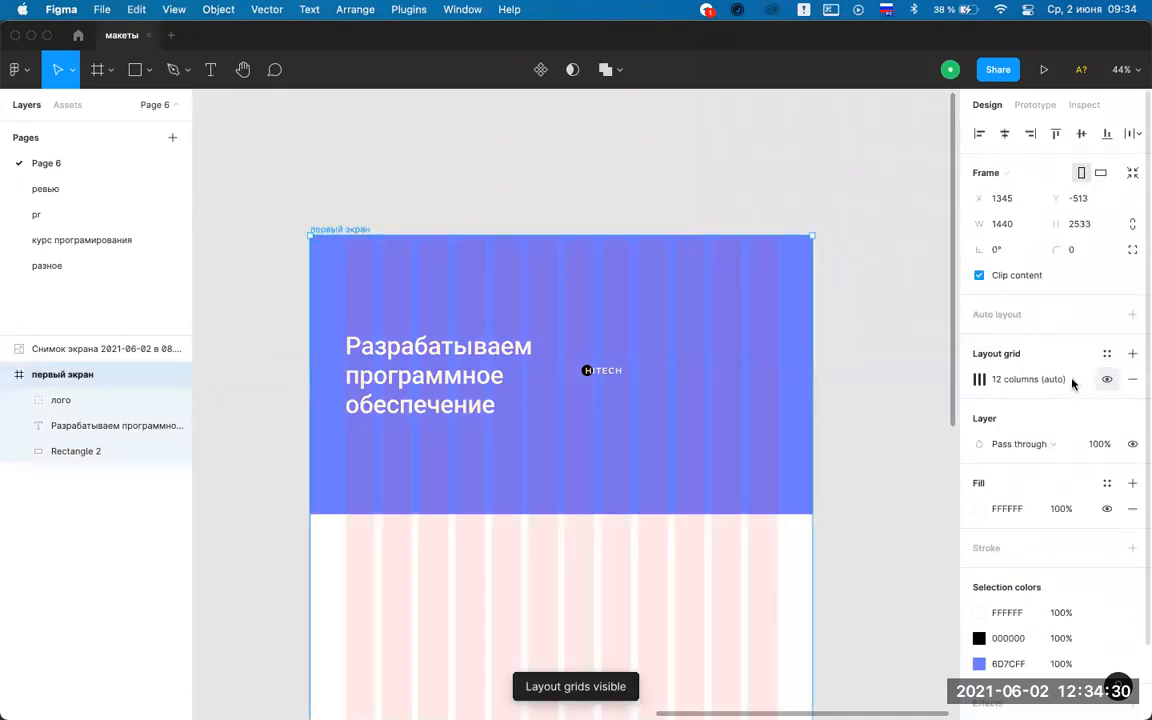
Move the лого group to the hero's top-left corner at X 100, Y 50.
click(441, 193)
scroll(334, 237, up, 5)
drag(719, 446, 609, 402)
drag(376, 326, 367, 272)
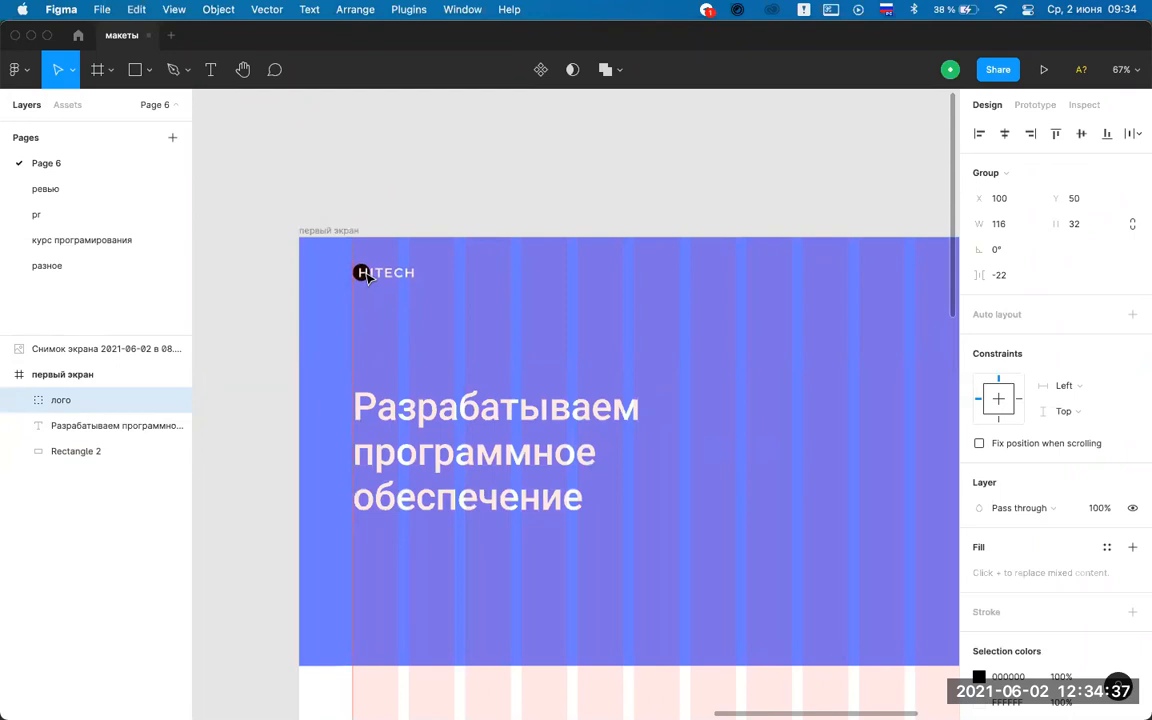
click(473, 193)
scroll(474, 194, down, 4)
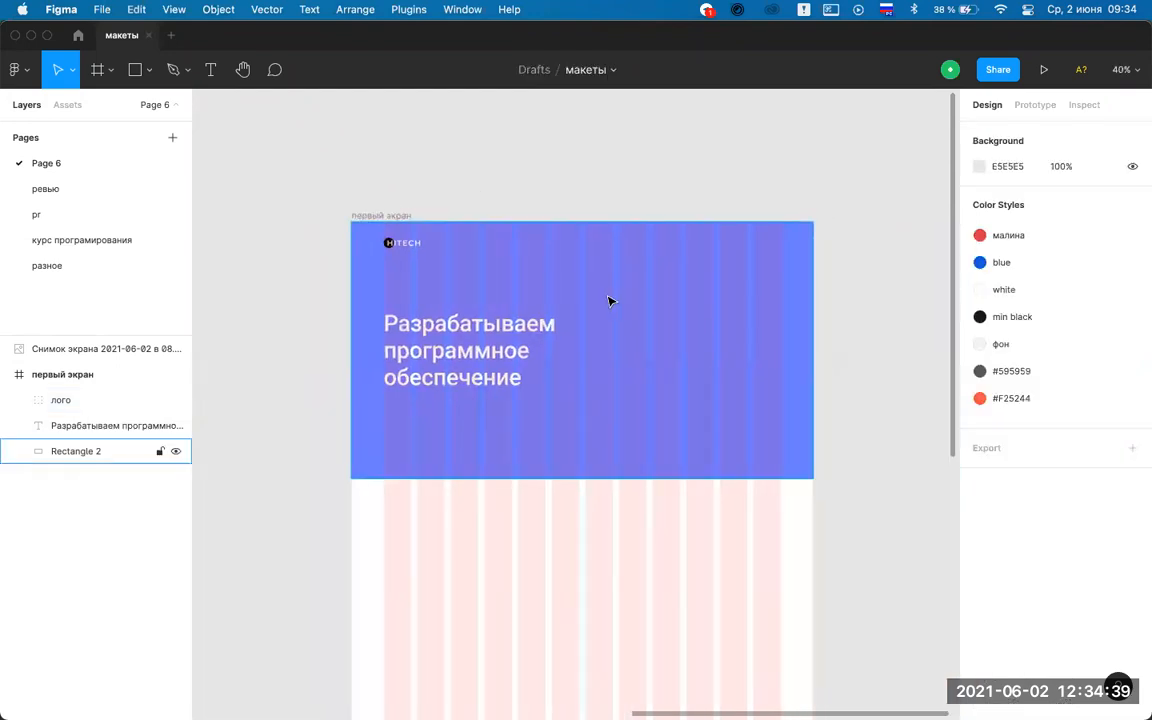
scroll(609, 301, up, 3)
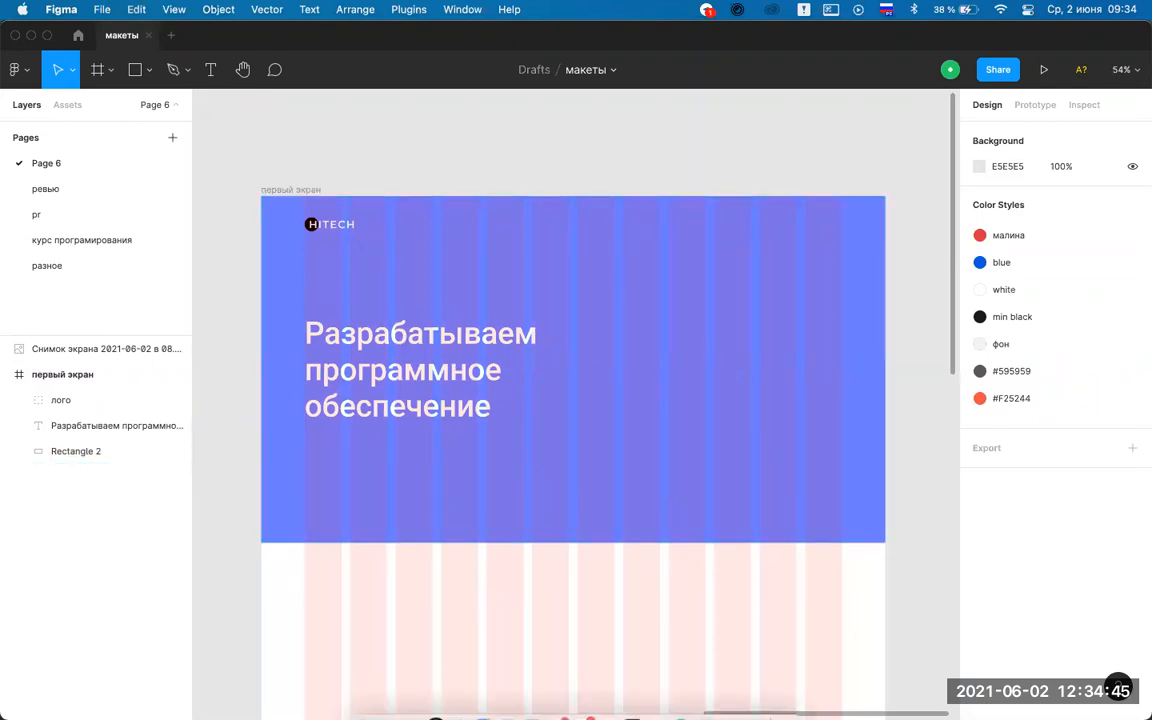
Bring Photoshop to the front showing the ECLIPSE reference mockup, after briefly returning to Figma.
click(535, 690)
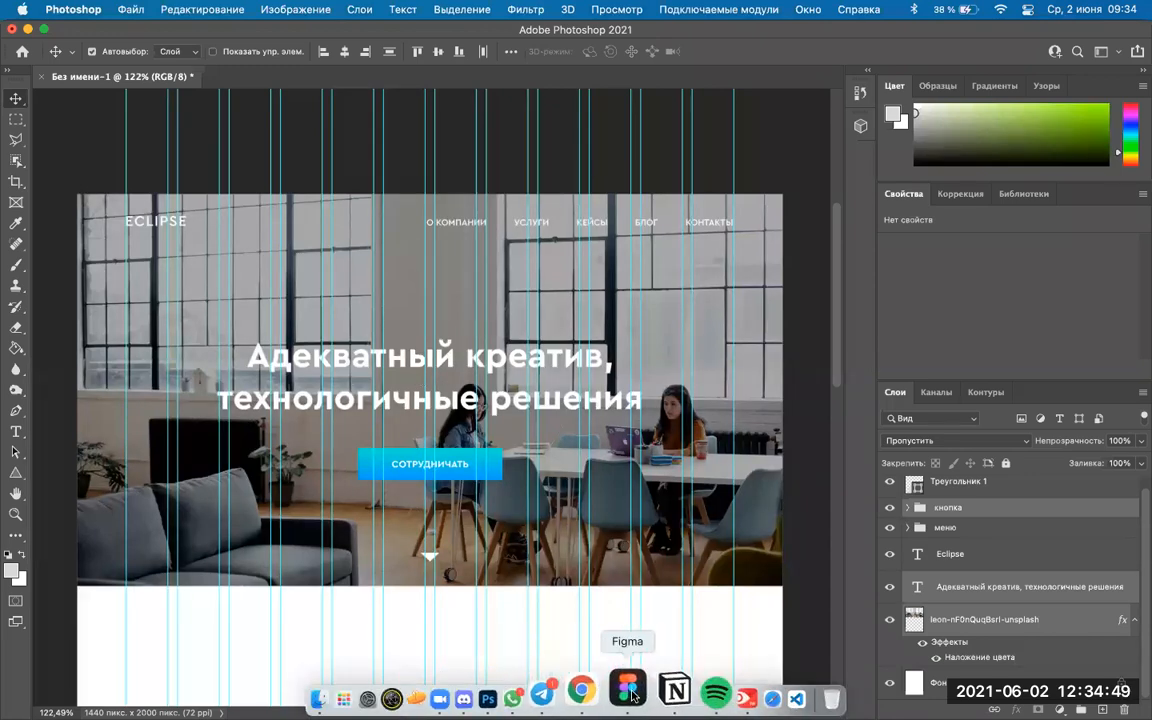
click(629, 692)
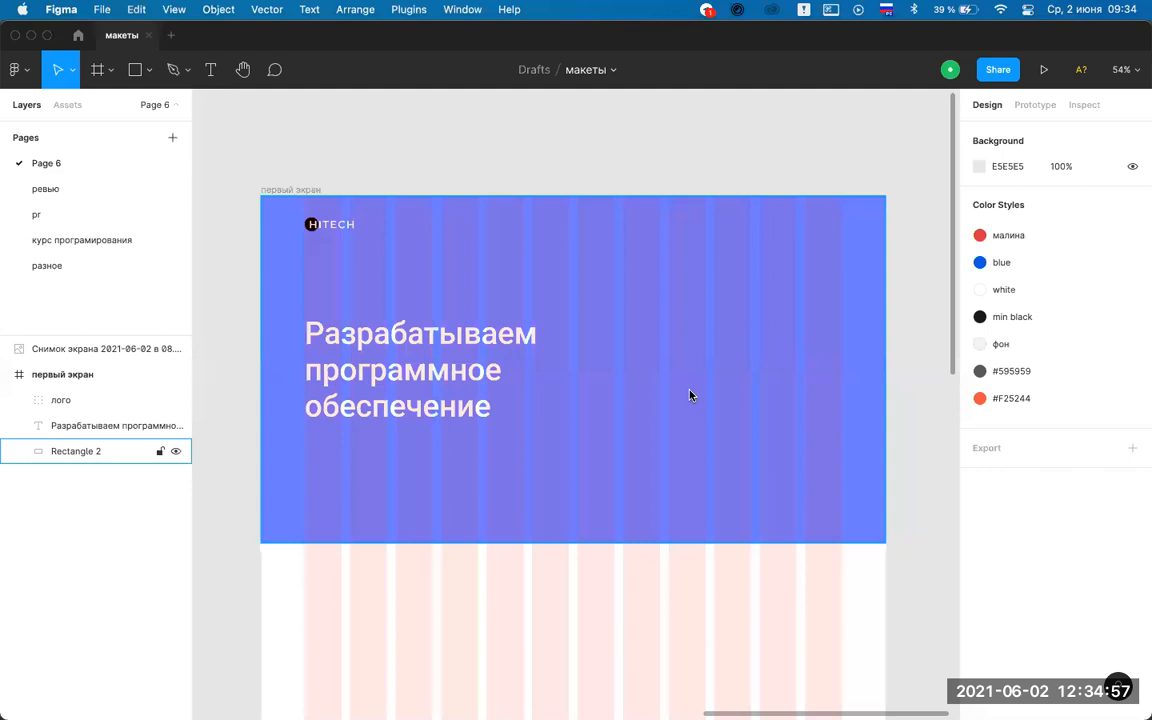
mouse_move(548, 700)
click(540, 686)
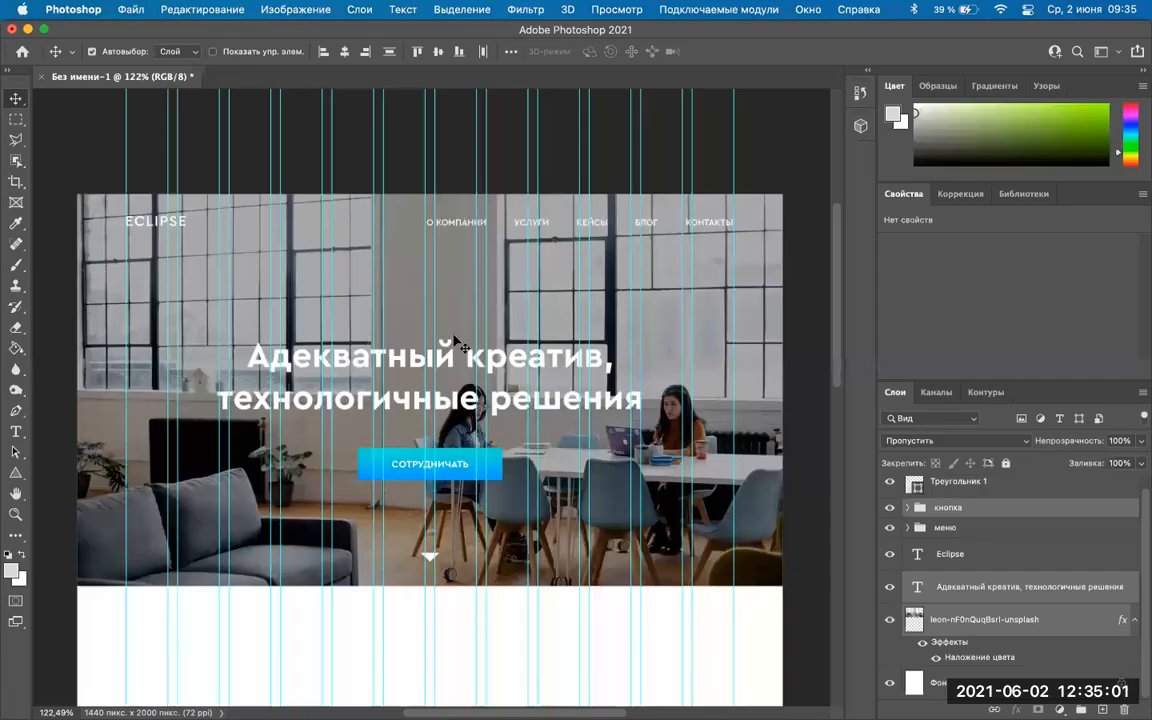
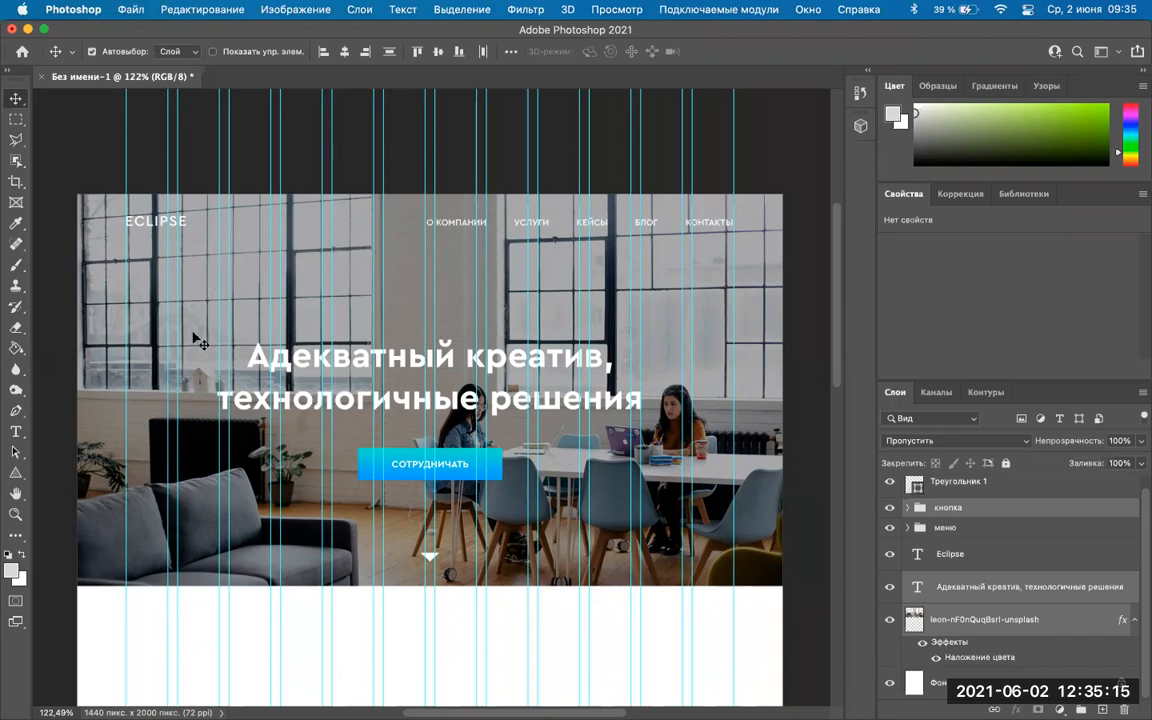
Return to Figma's blue hero frame, select then deselect Rectangle 2, and bring Telegram forward.
mouse_move(560, 703)
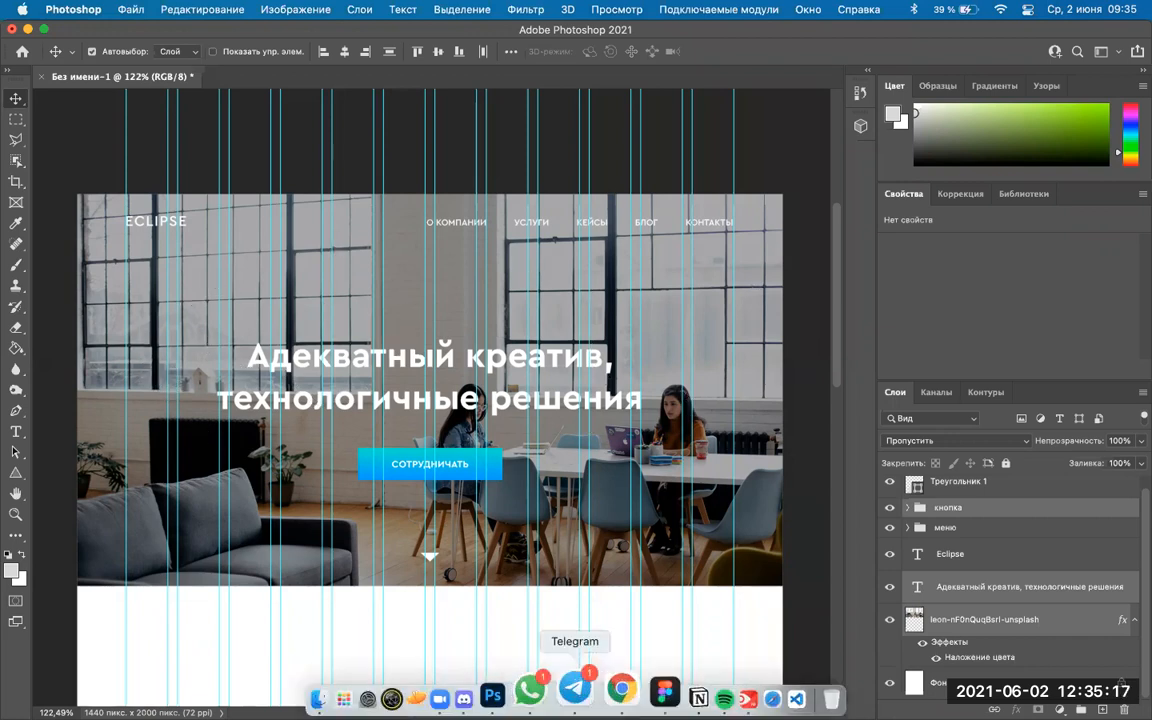
click(626, 700)
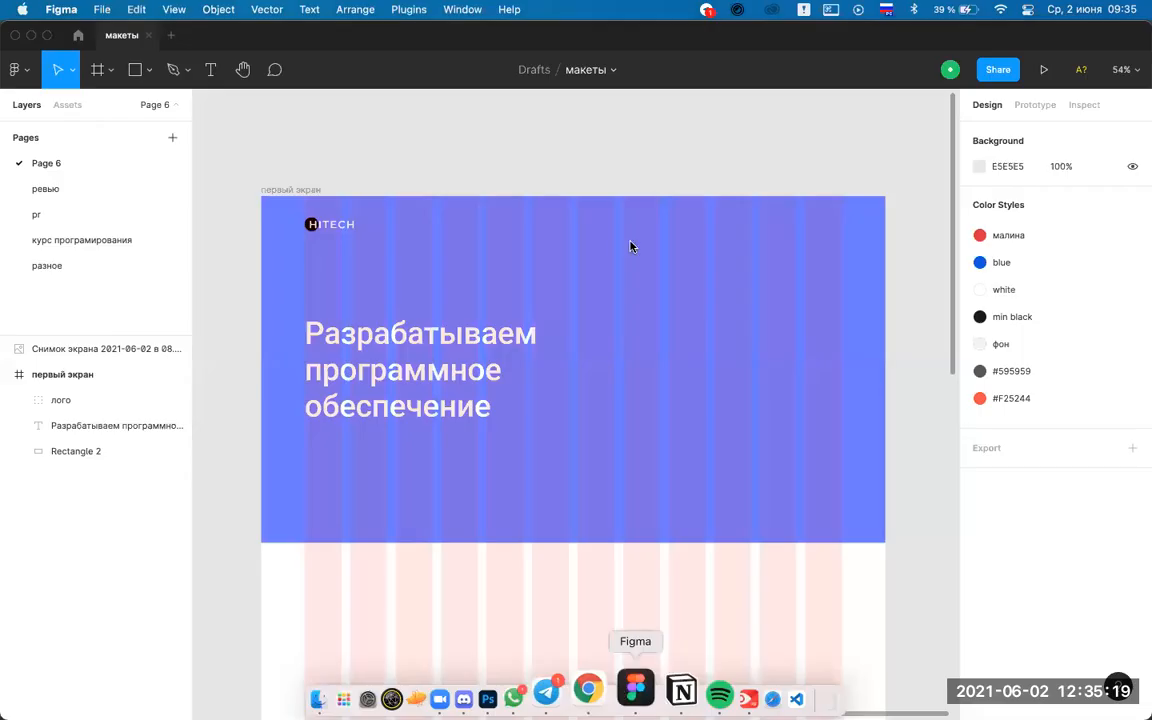
click(817, 400)
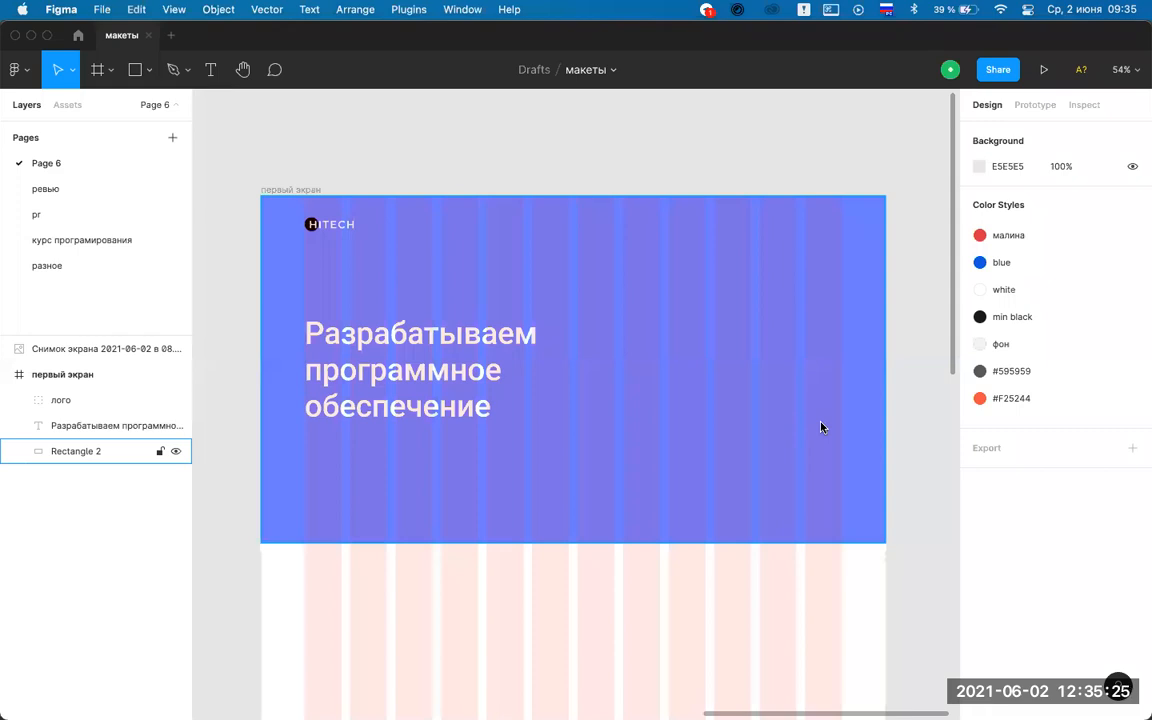
key(Escape)
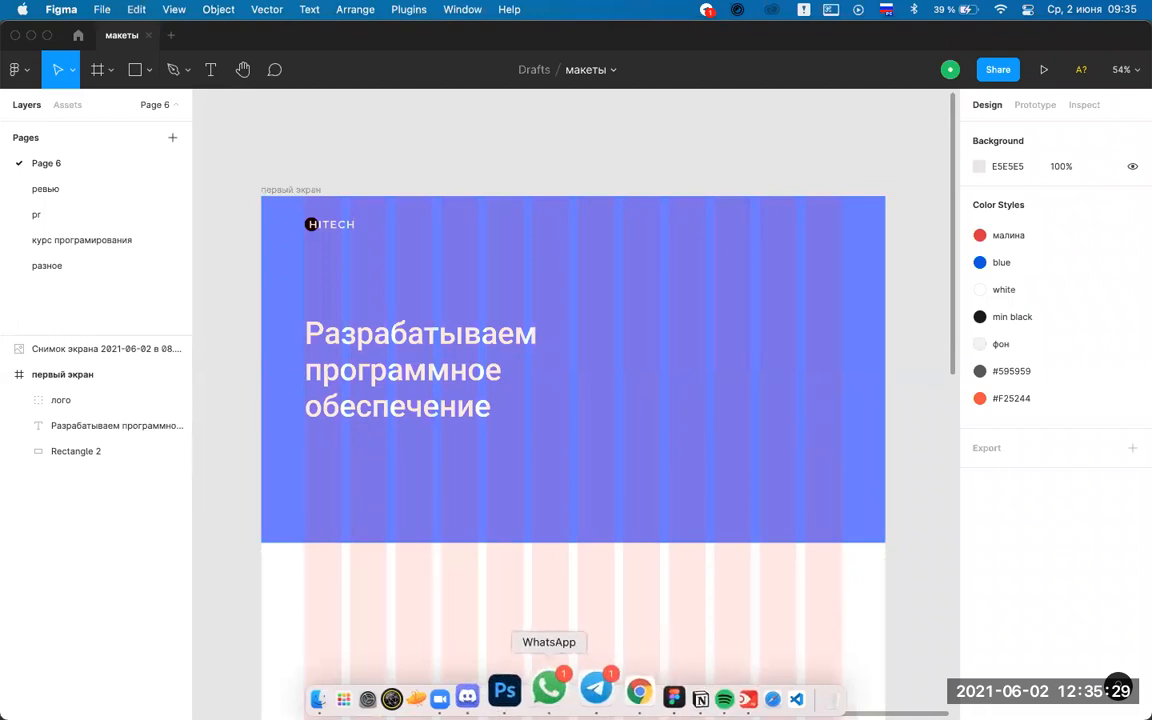
click(580, 698)
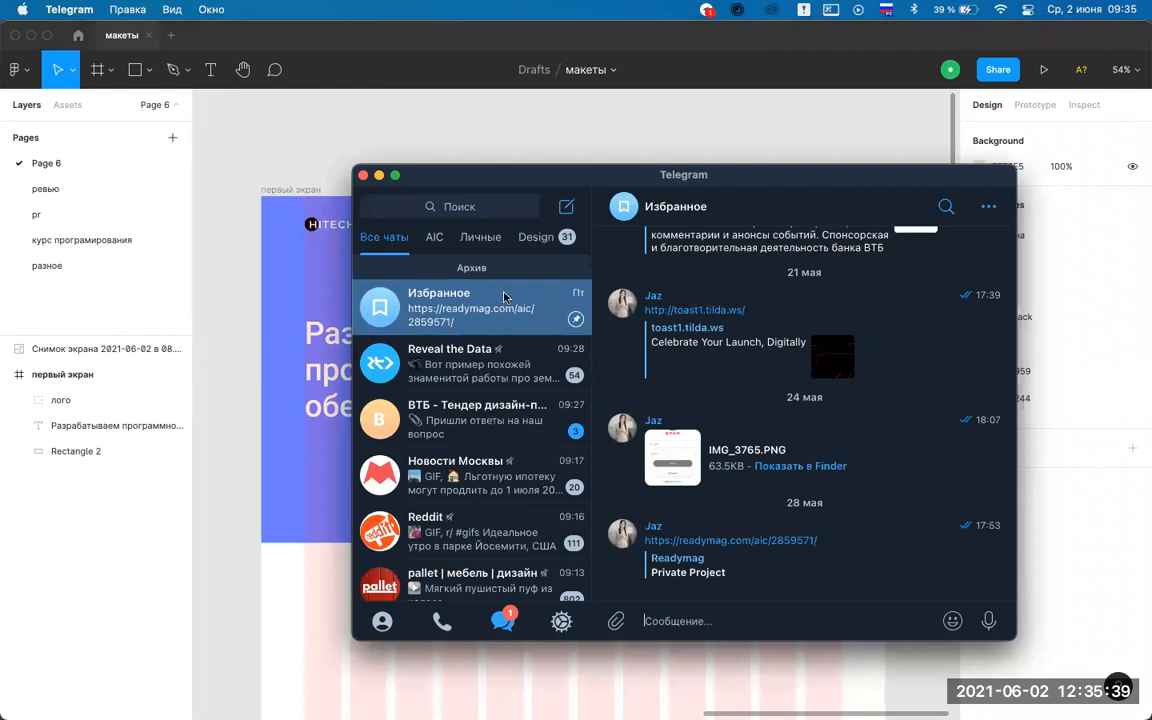
Scroll through the Design folder's channel list, then start a chat search.
click(530, 240)
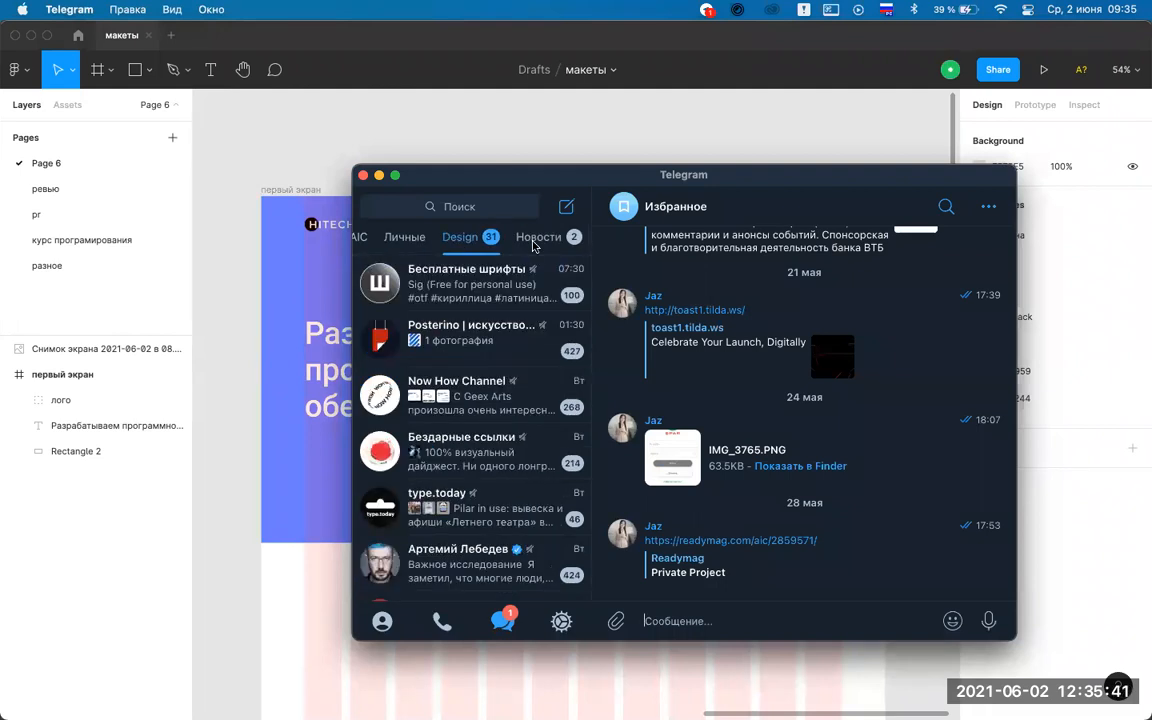
scroll(488, 399, down, 5)
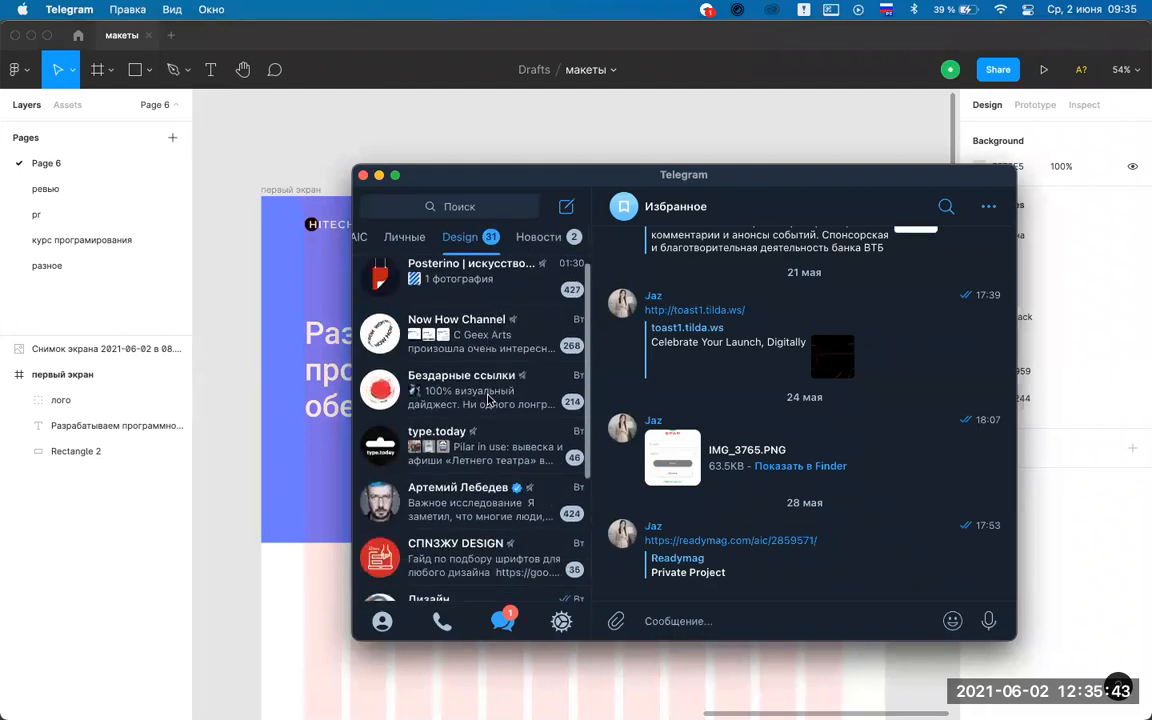
scroll(488, 399, down, 4)
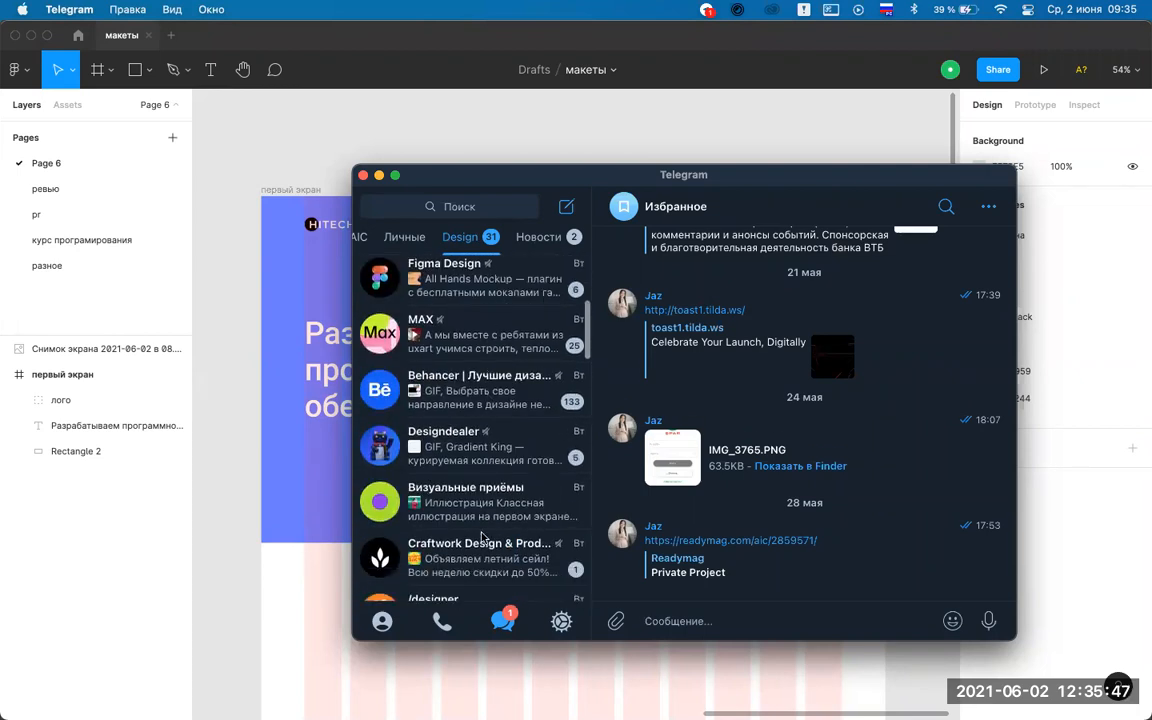
scroll(488, 399, down, 2)
scroll(482, 537, down, 5)
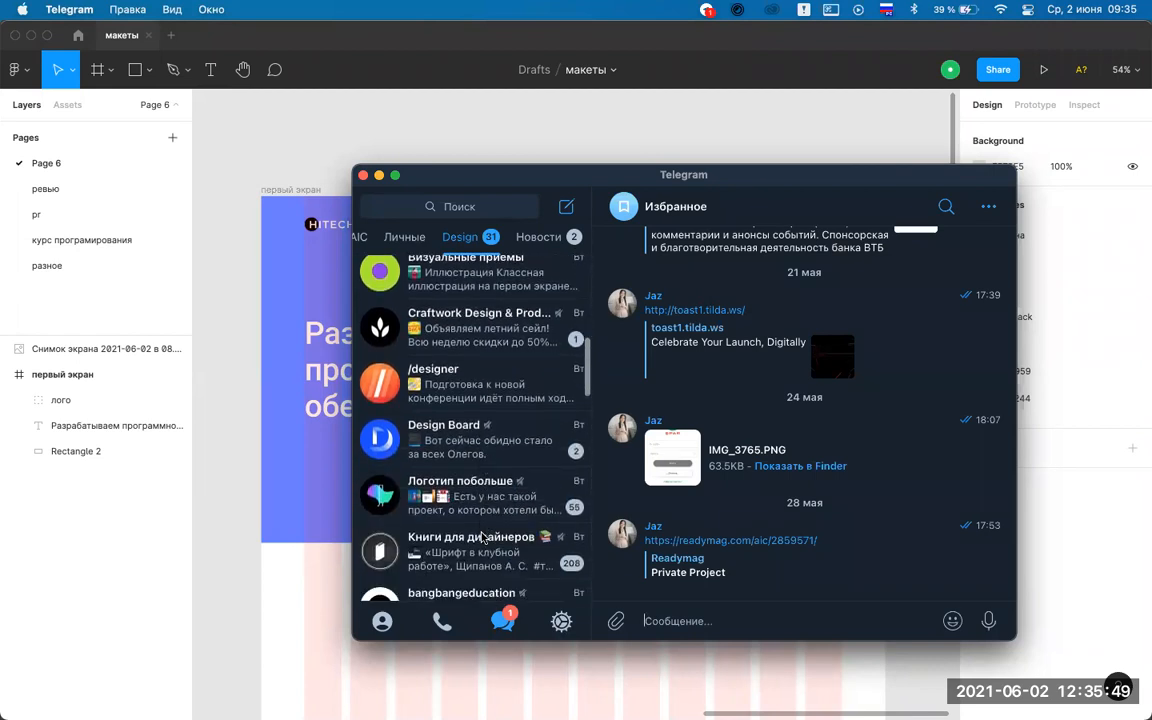
scroll(482, 537, down, 7)
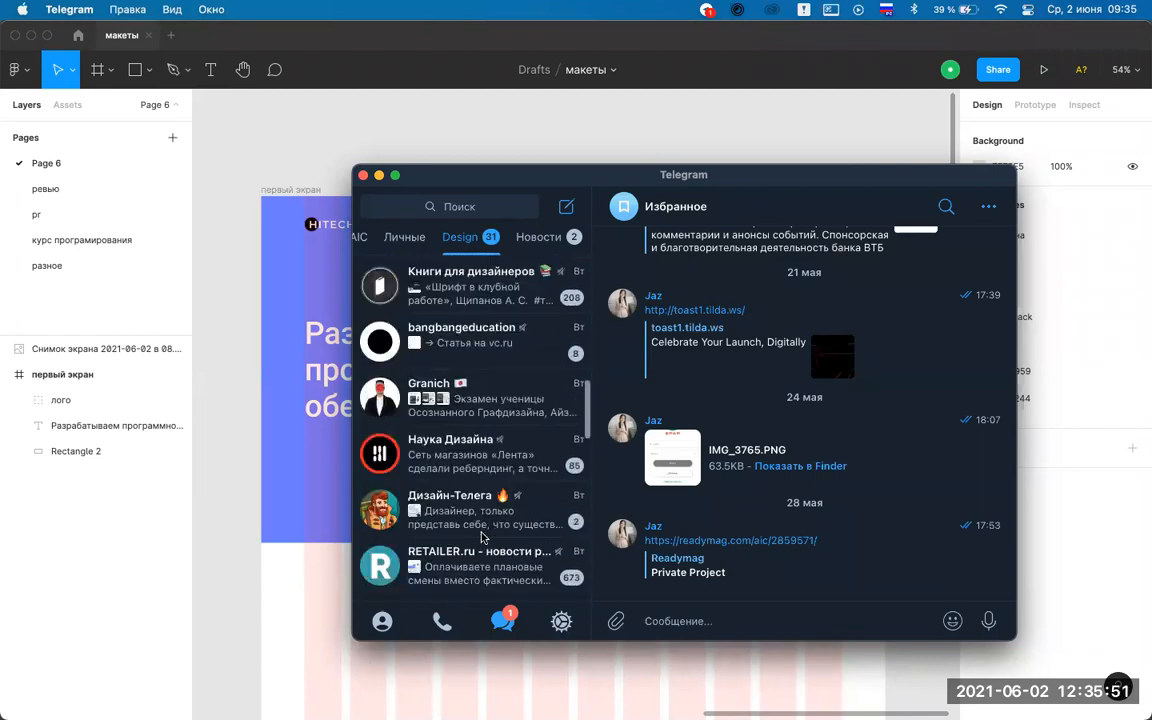
scroll(482, 537, down, 5)
scroll(482, 537, down, 7)
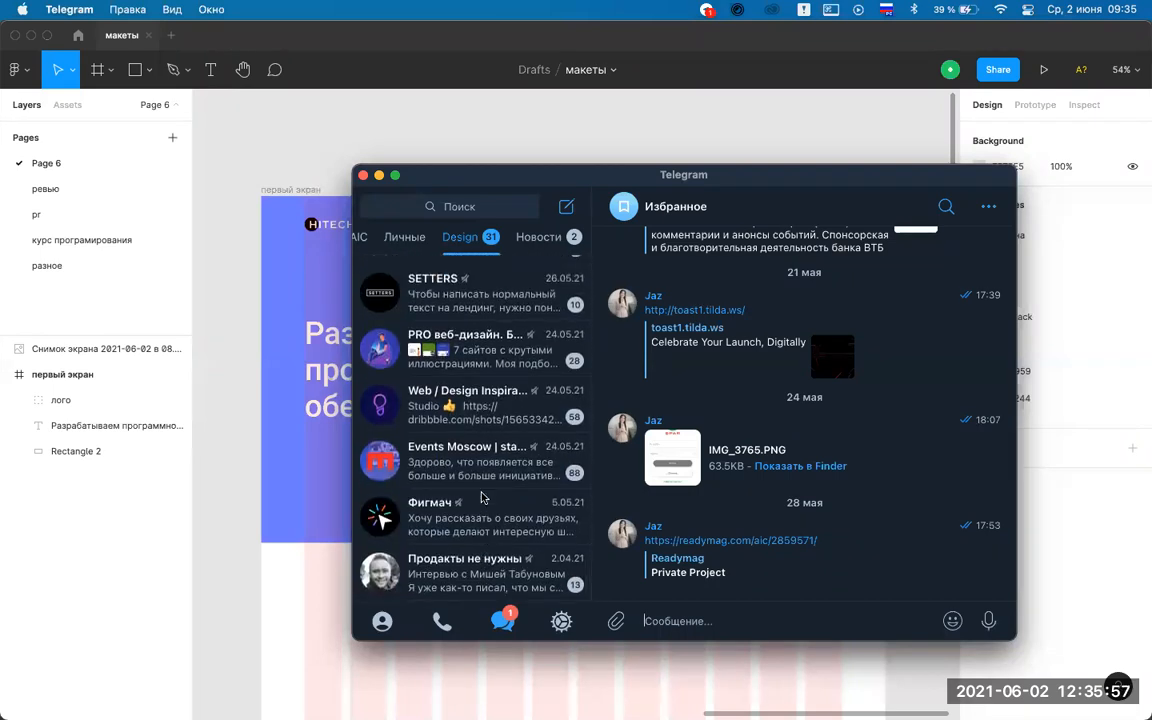
scroll(444, 414, up, 4)
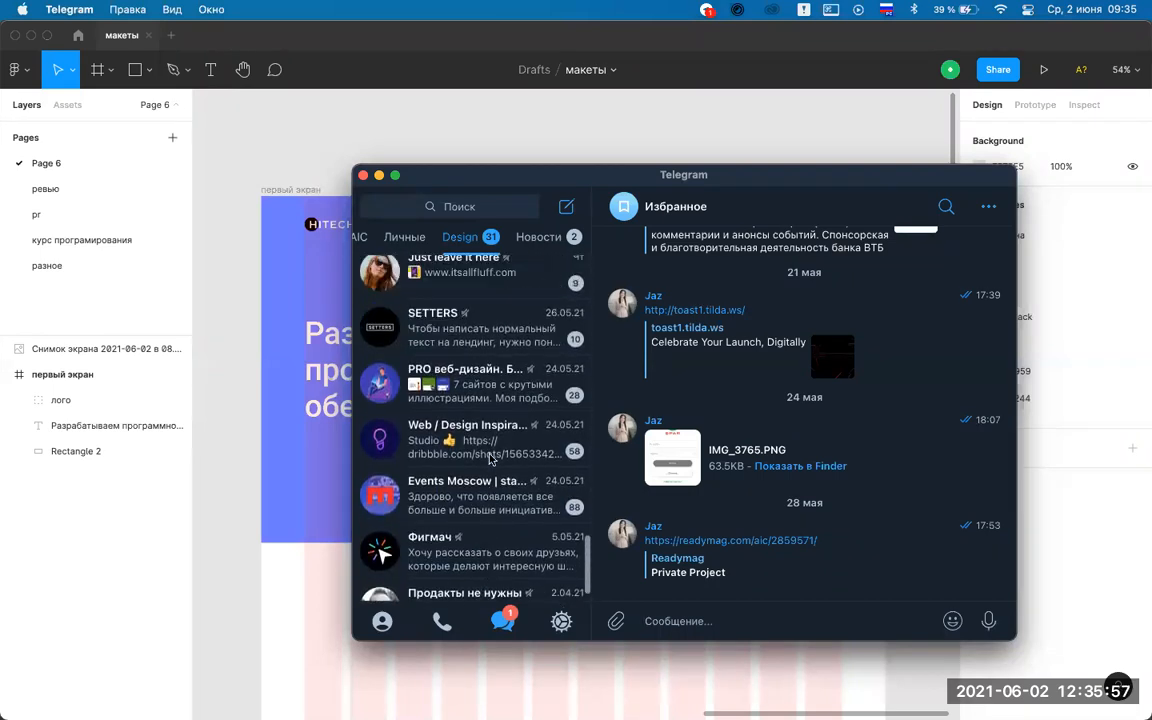
click(459, 207)
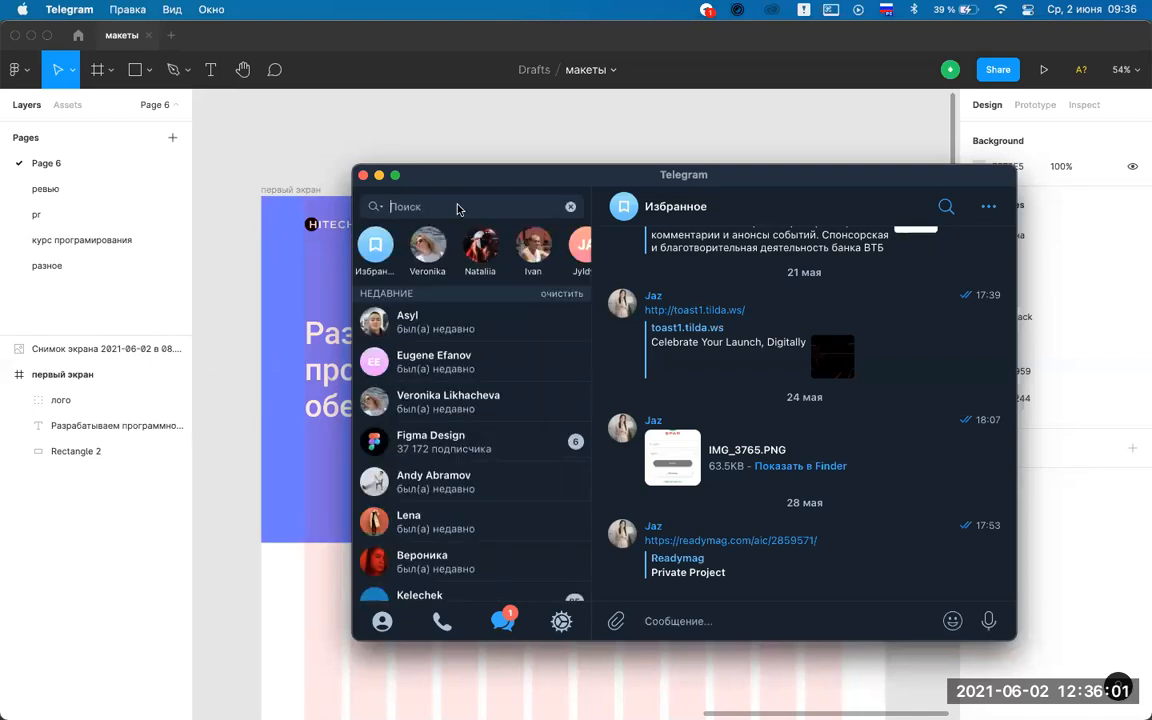
Search 'illustration', preview Design Board, Designgest and Designgest LIVE, then open the Дизайн chat.
text(illus)
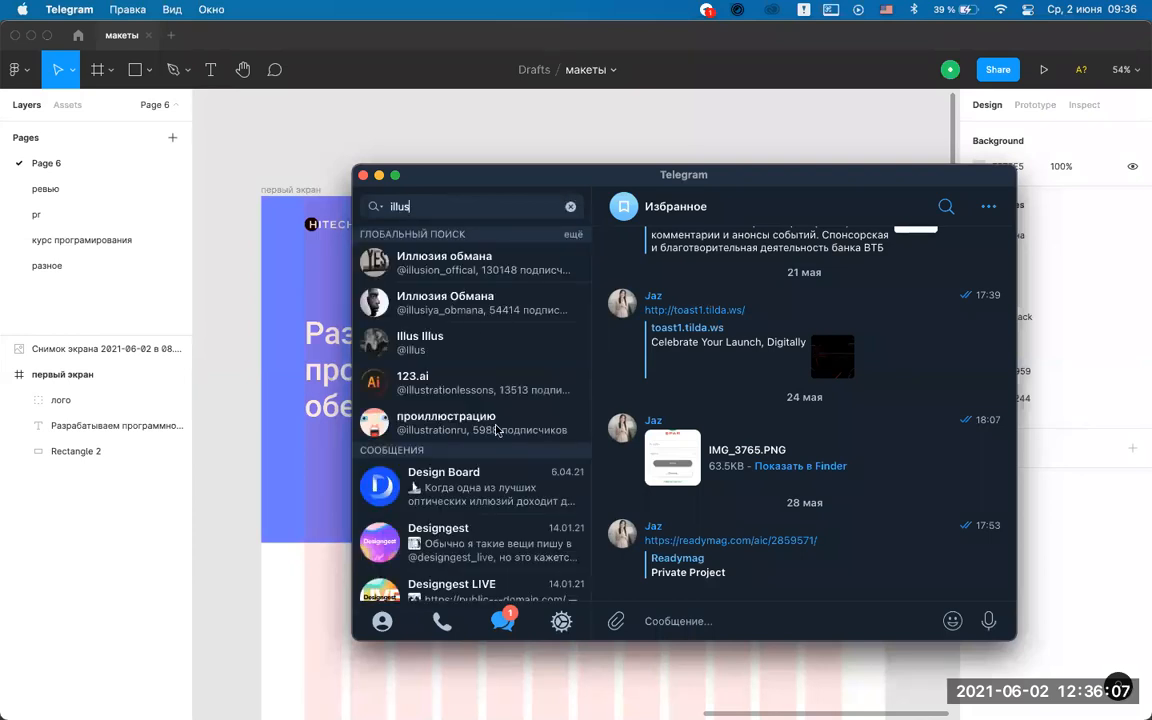
scroll(497, 429, down, 2)
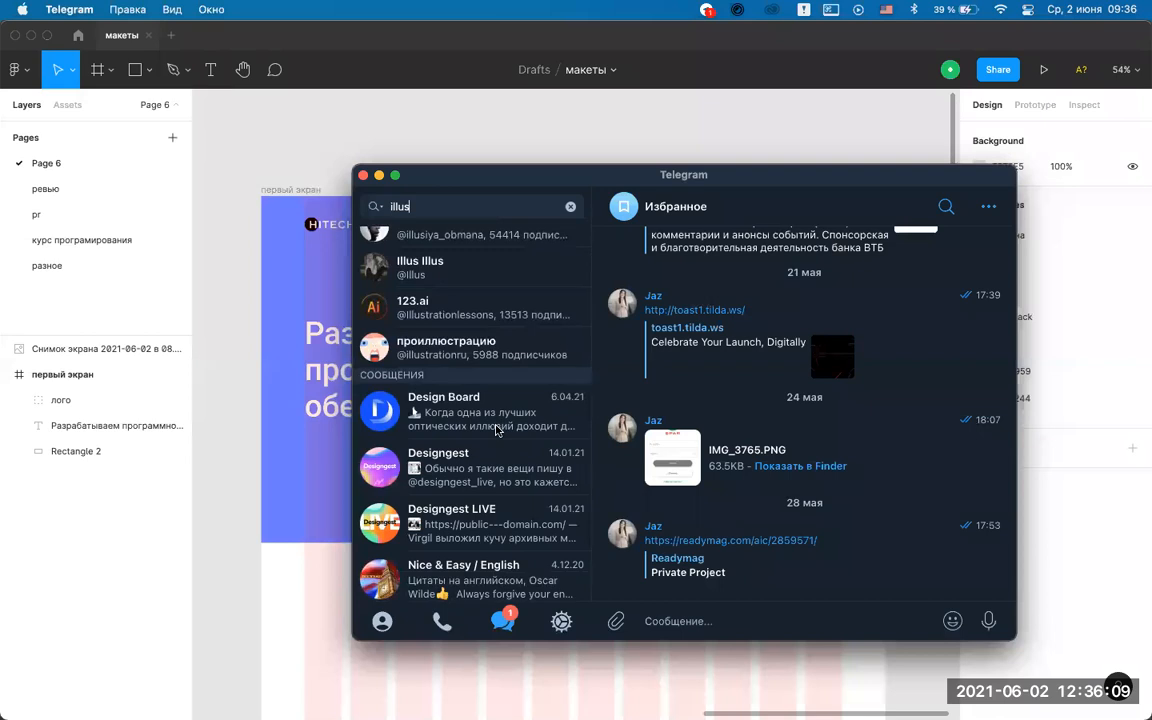
click(497, 410)
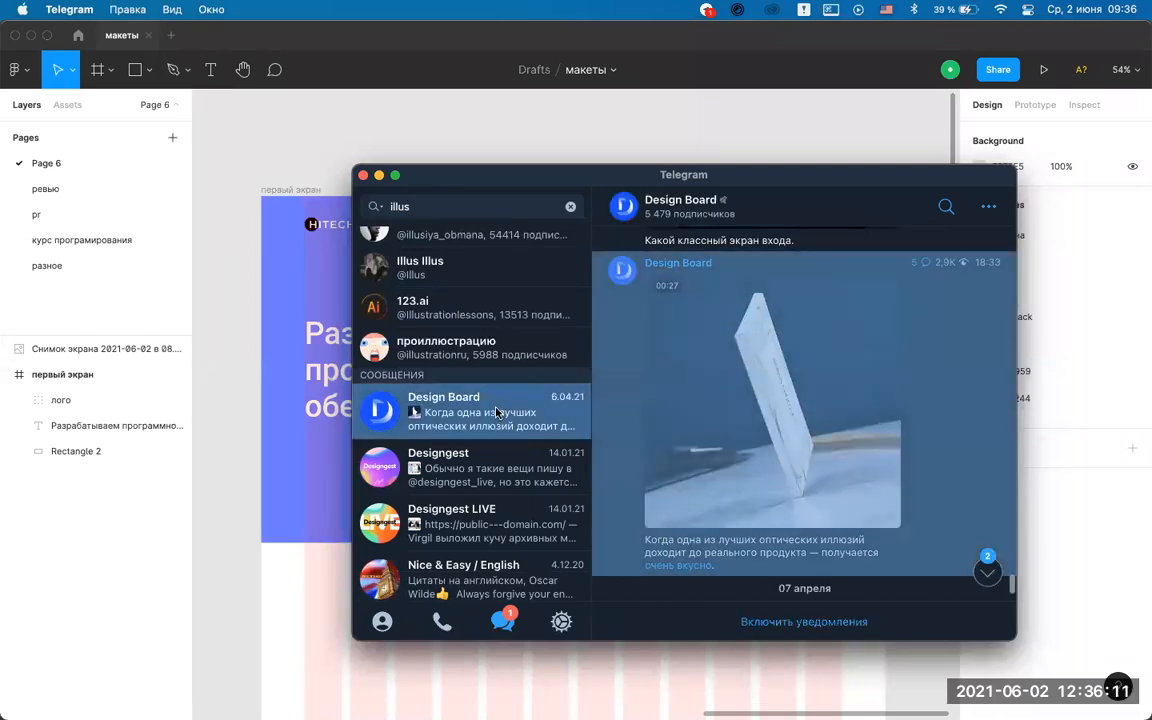
click(490, 466)
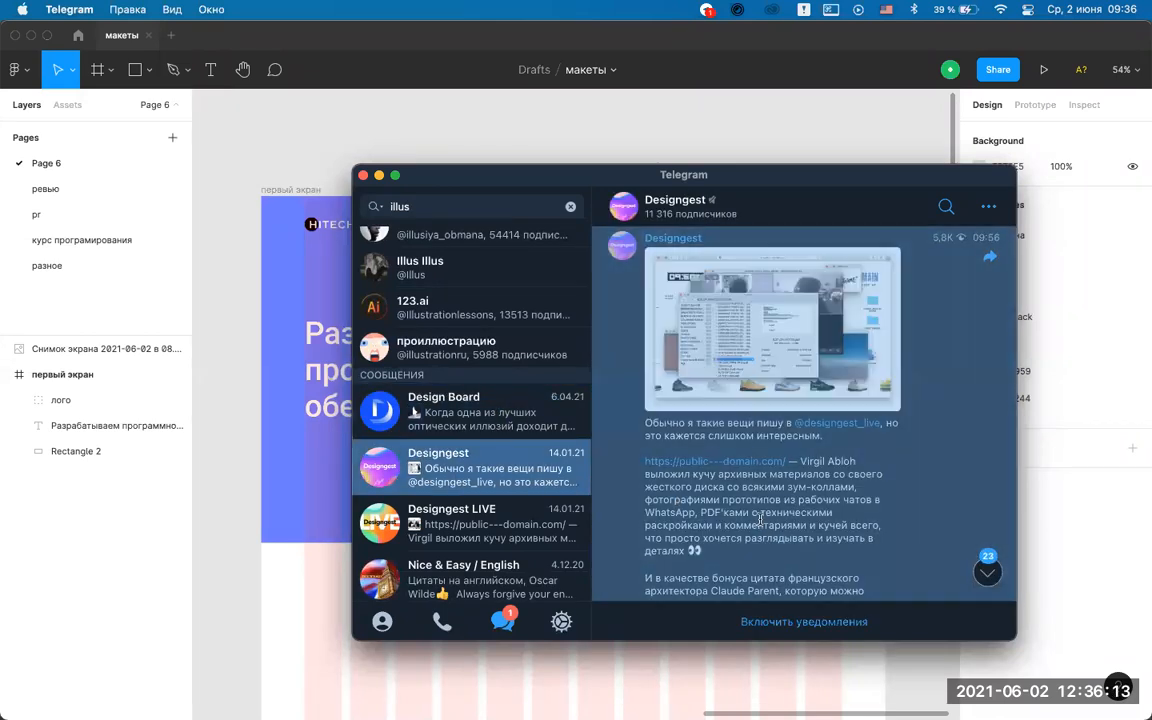
click(478, 527)
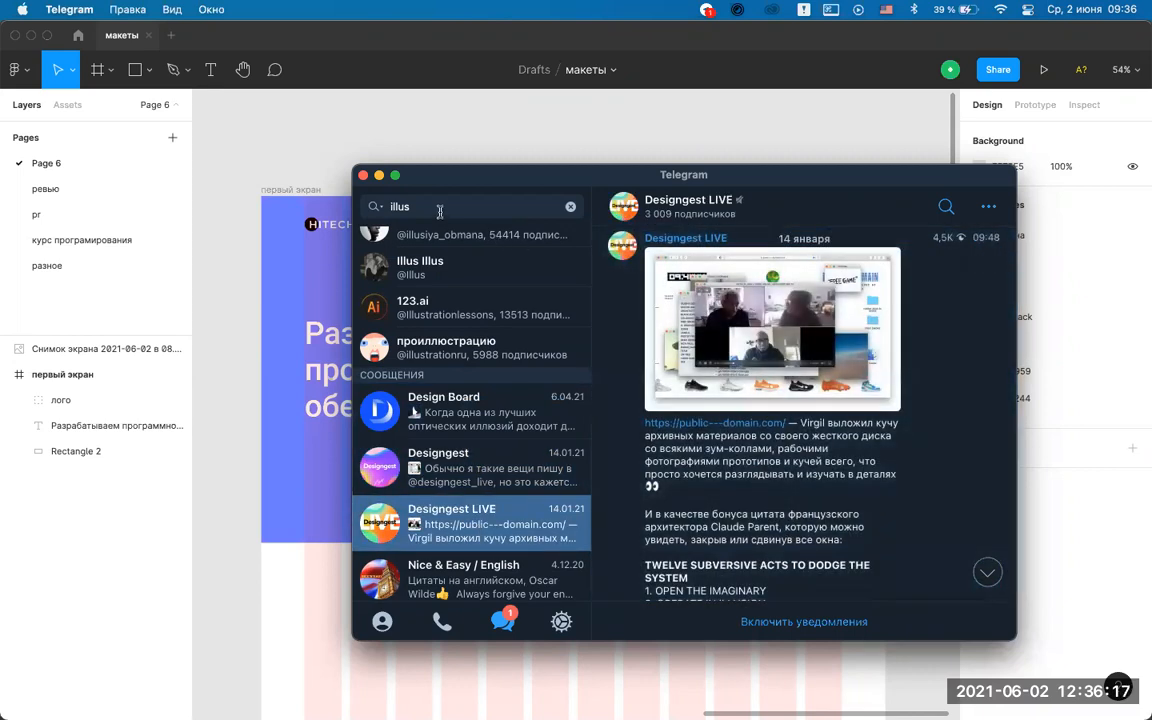
text(tra)
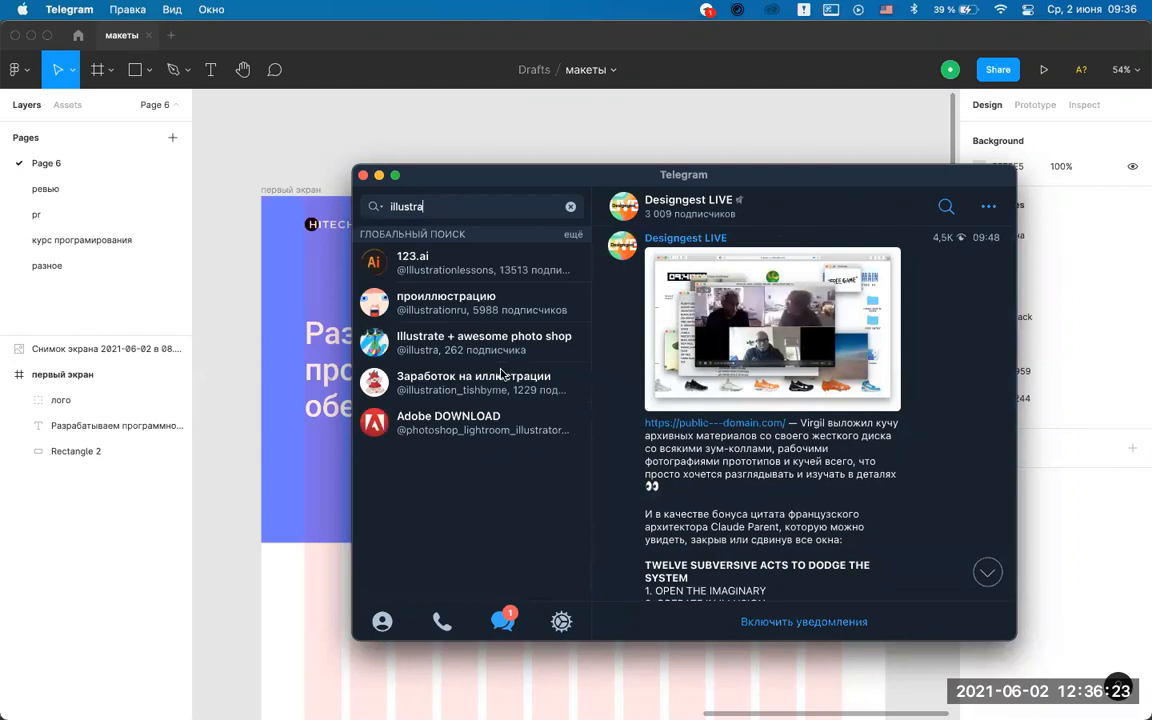
text(tion)
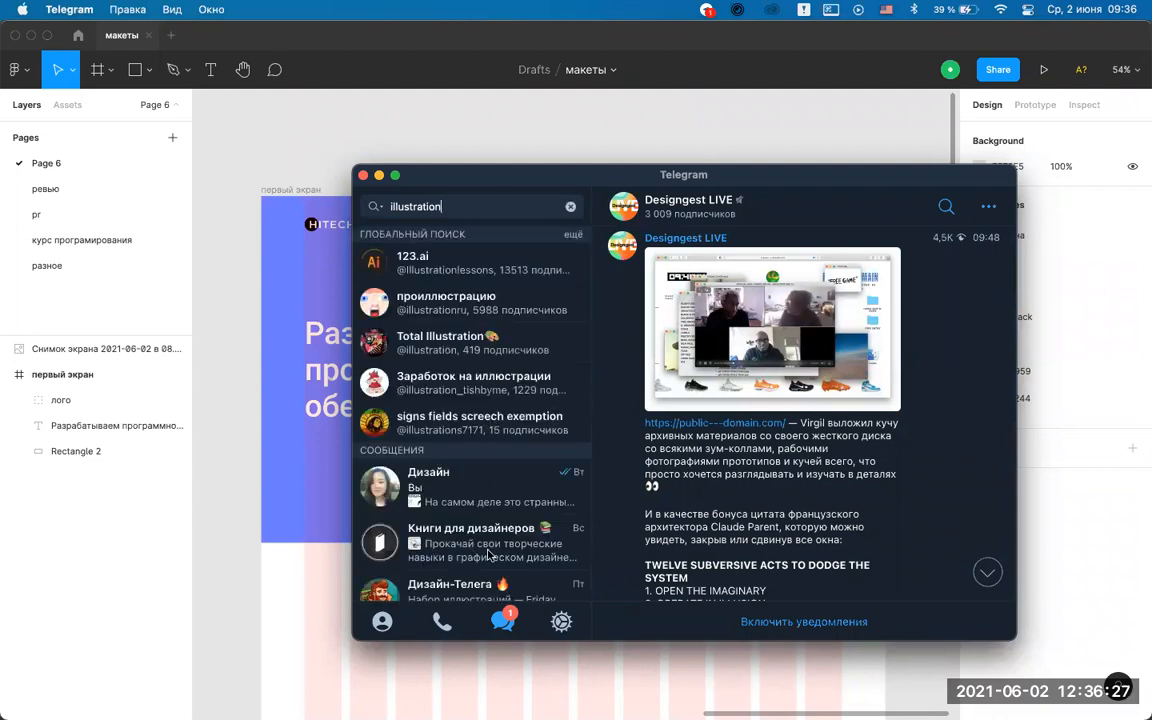
click(491, 506)
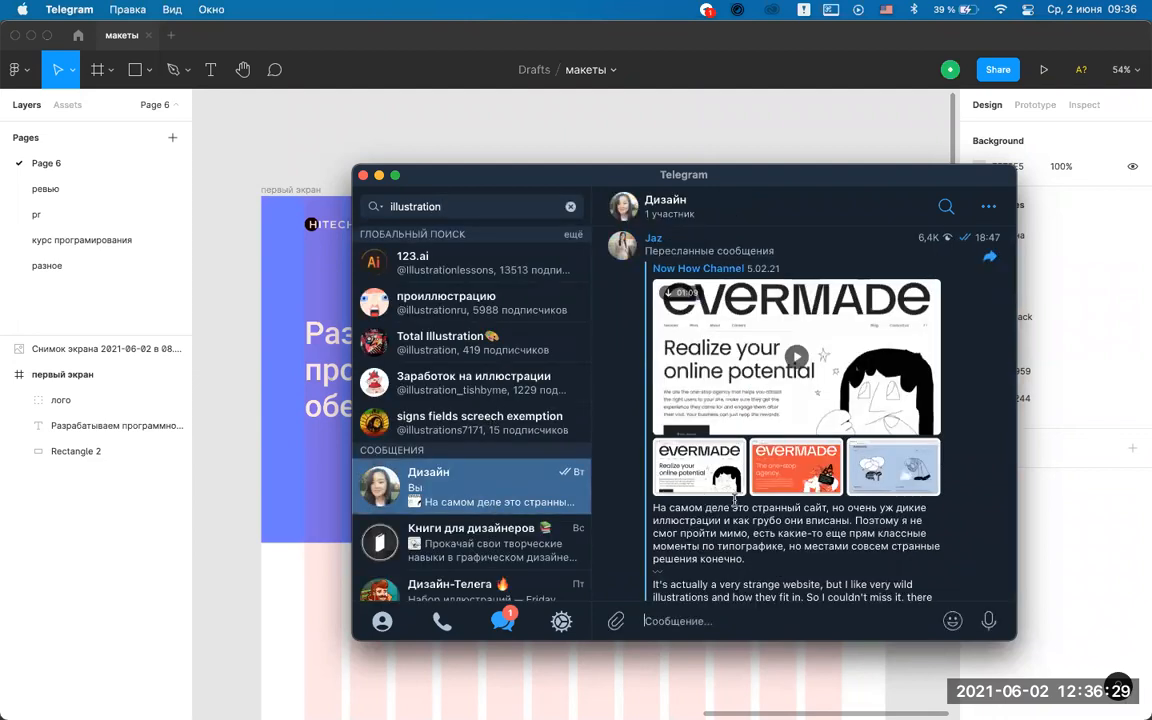
Preview the Книги для дизайнеров, Дизайн-Телега, Designdealer and Behancer results.
click(476, 545)
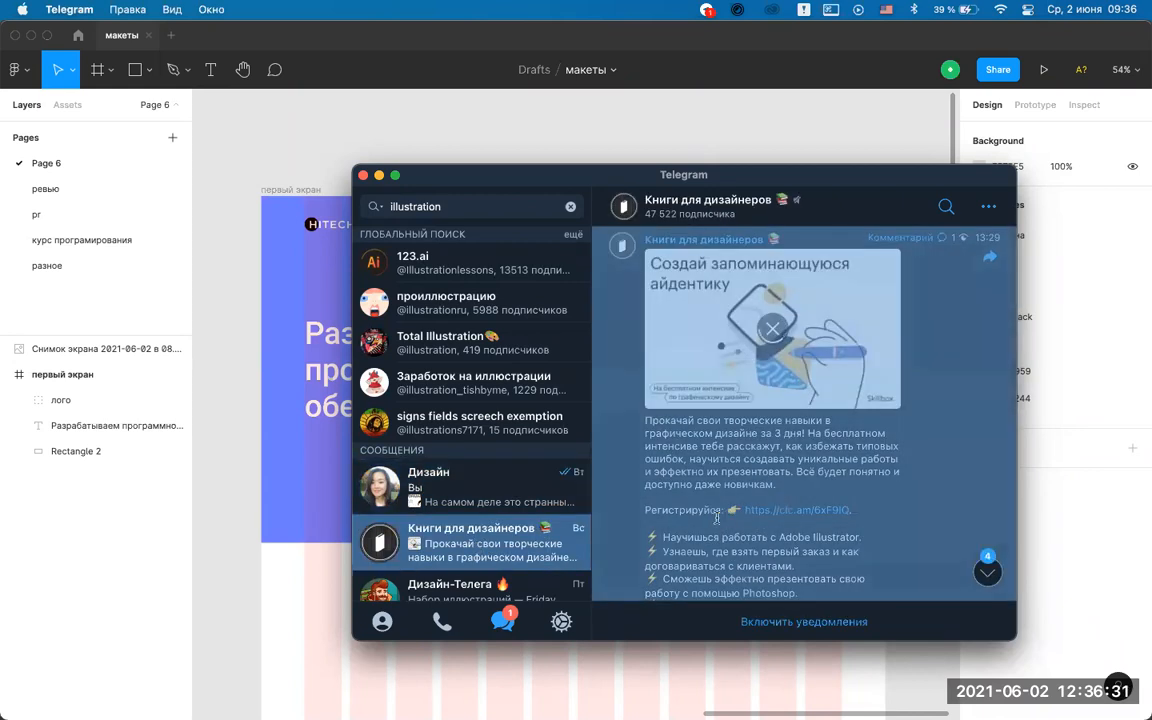
scroll(477, 400, down, 5)
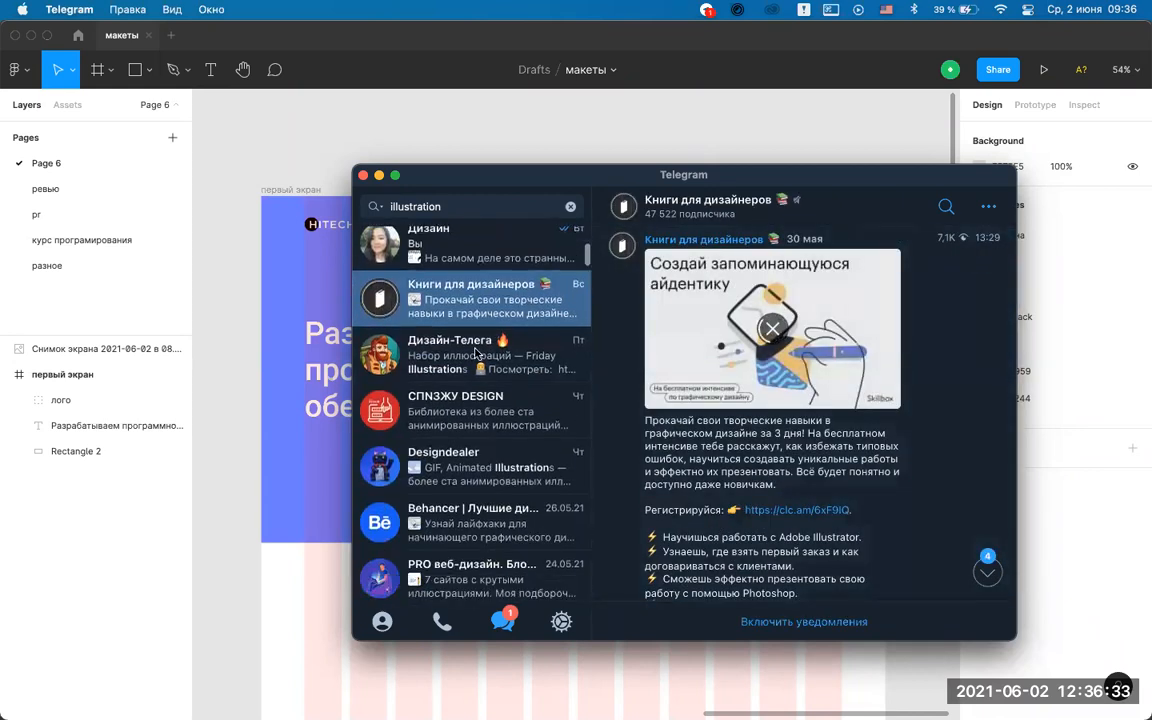
click(477, 355)
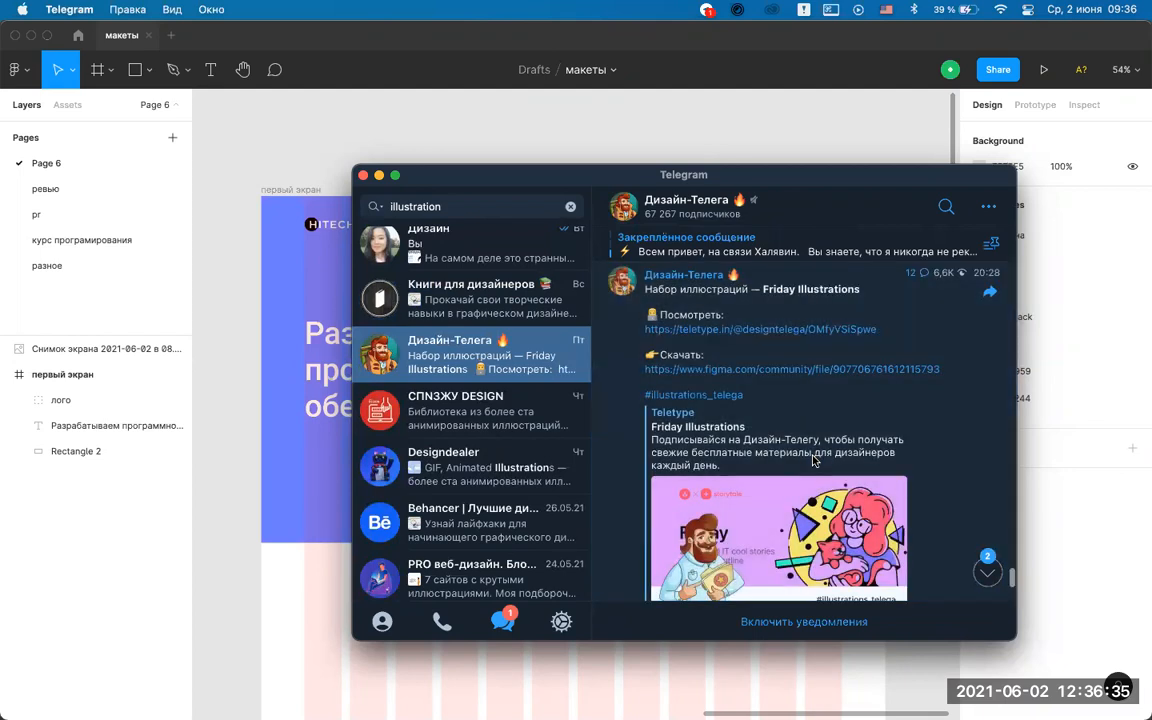
scroll(813, 458, down, 2)
key(alt+Down)
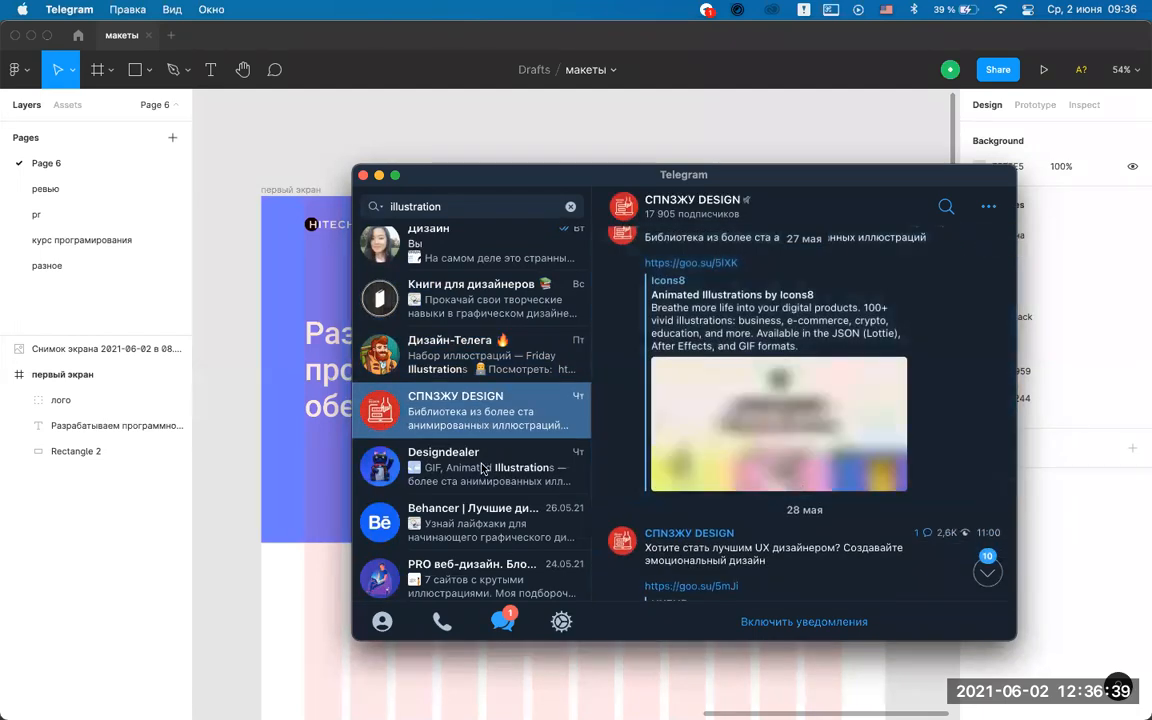
click(483, 469)
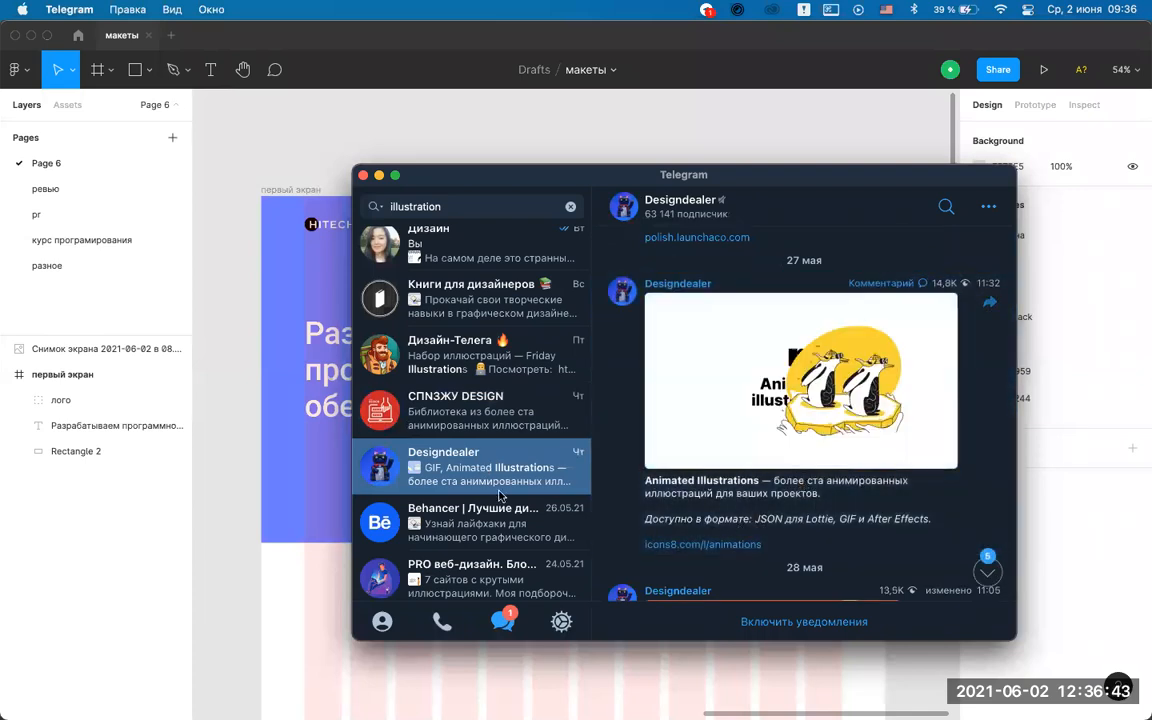
click(492, 524)
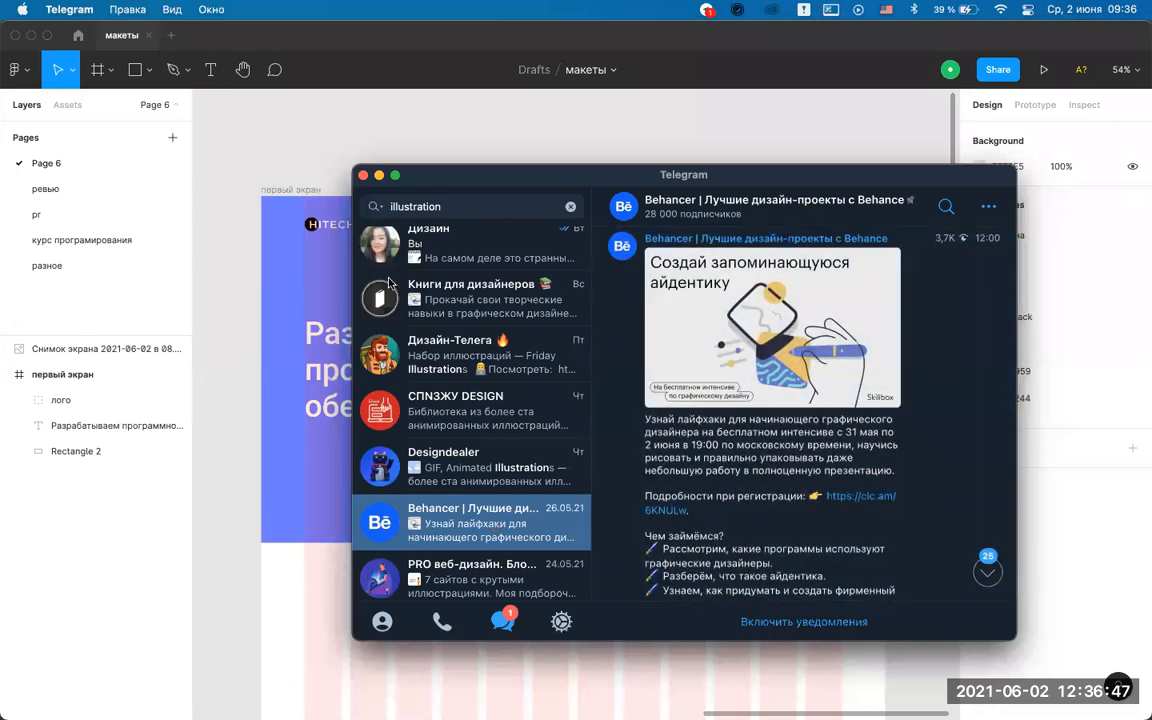
Preview the web-design, Книги для дизайнеров, Craftwork Design & Products and Magazine Design channels.
click(456, 210)
drag(408, 212, 363, 209)
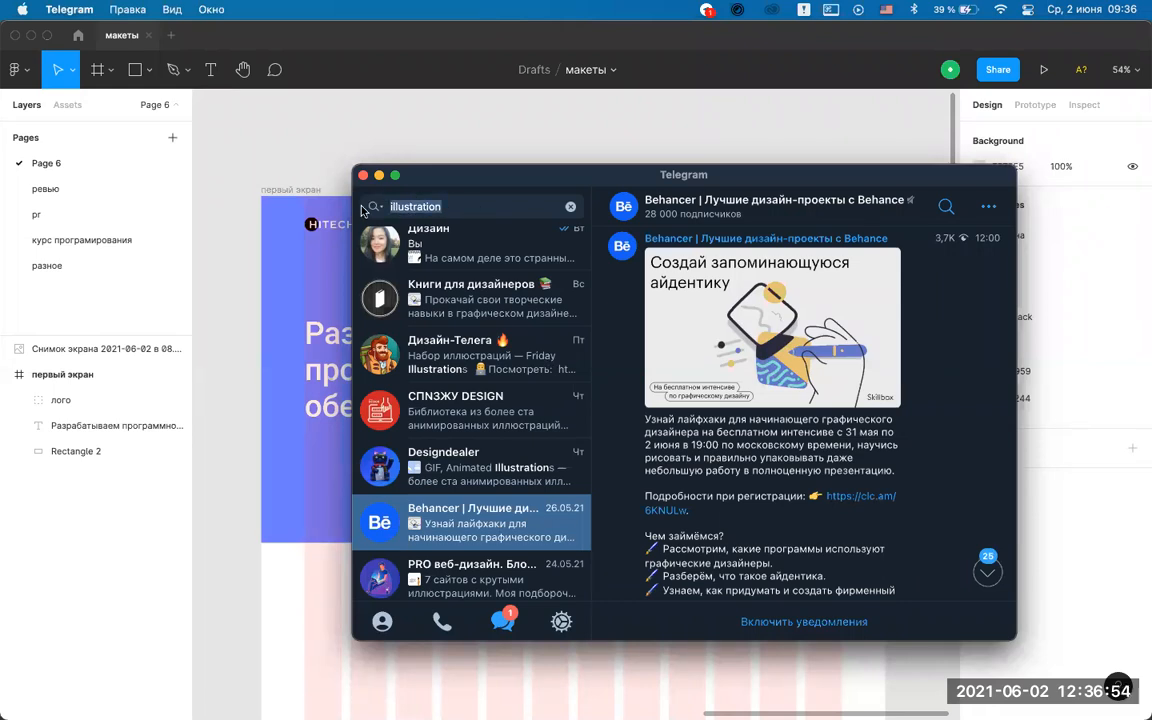
click(466, 210)
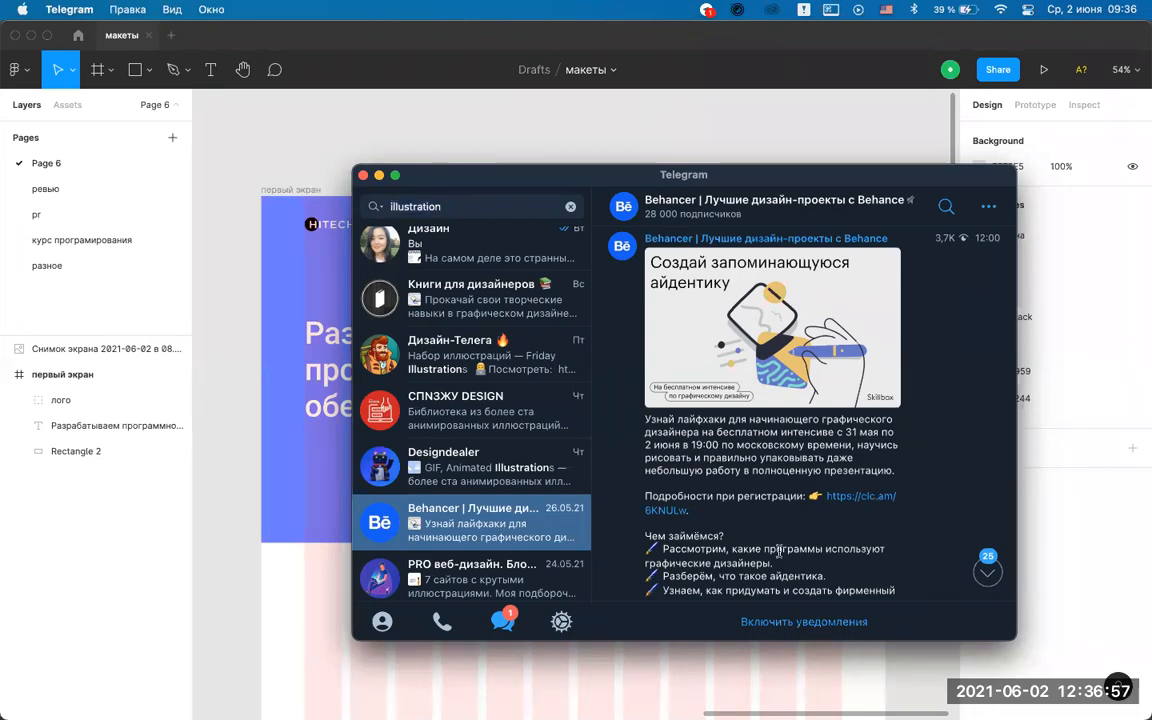
scroll(485, 430, down, 2)
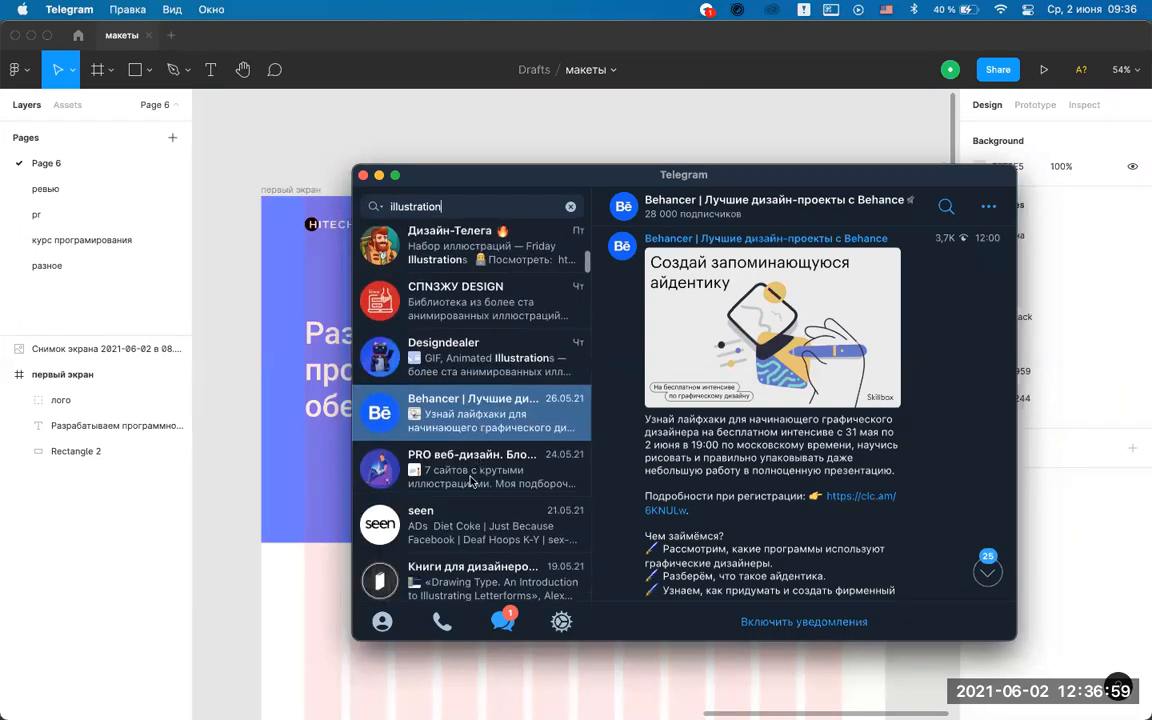
click(472, 481)
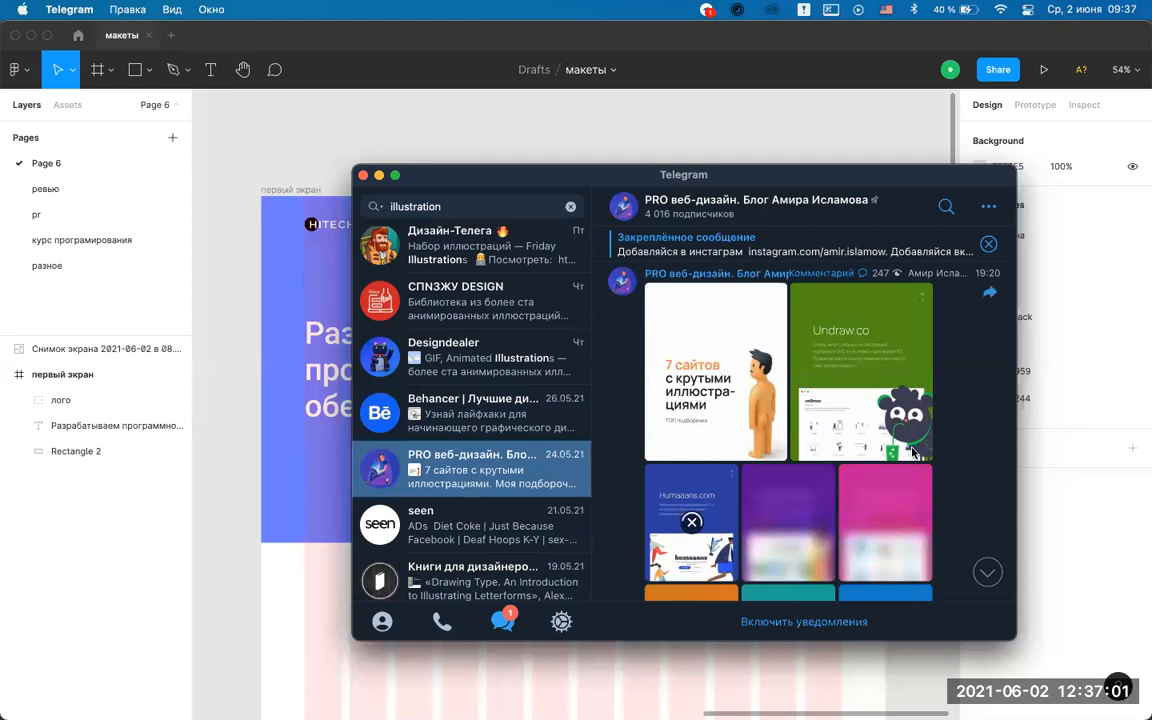
click(477, 528)
scroll(477, 500, down, 3)
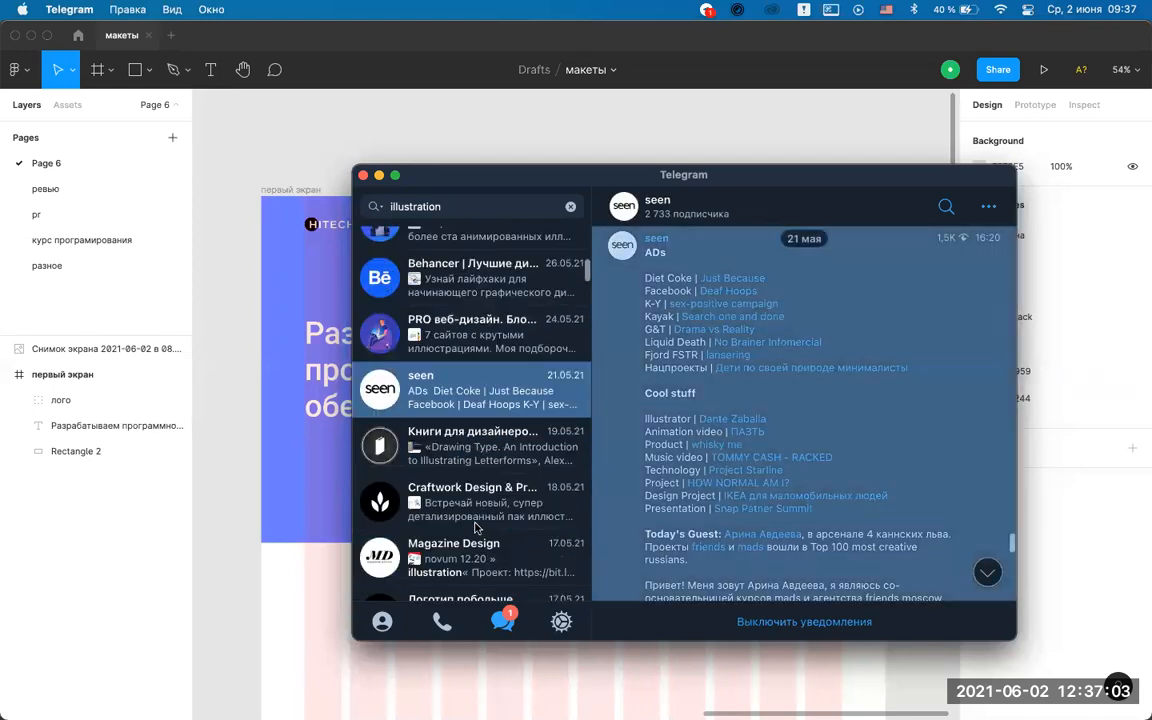
click(465, 445)
click(463, 512)
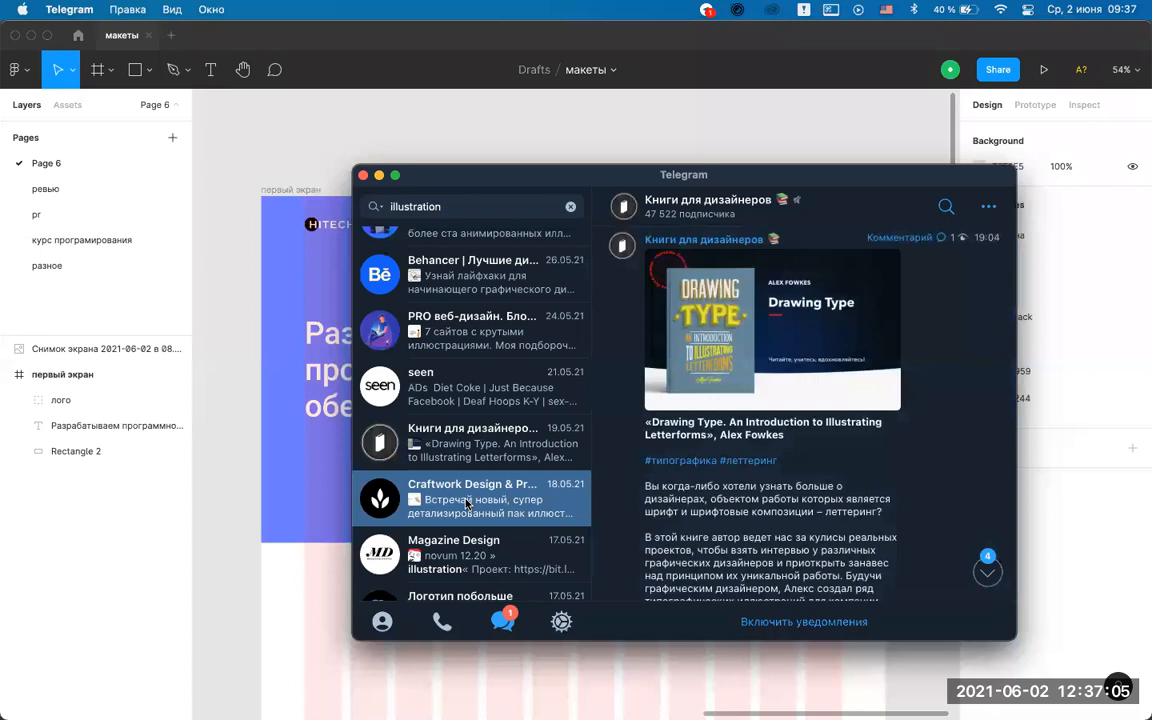
click(450, 562)
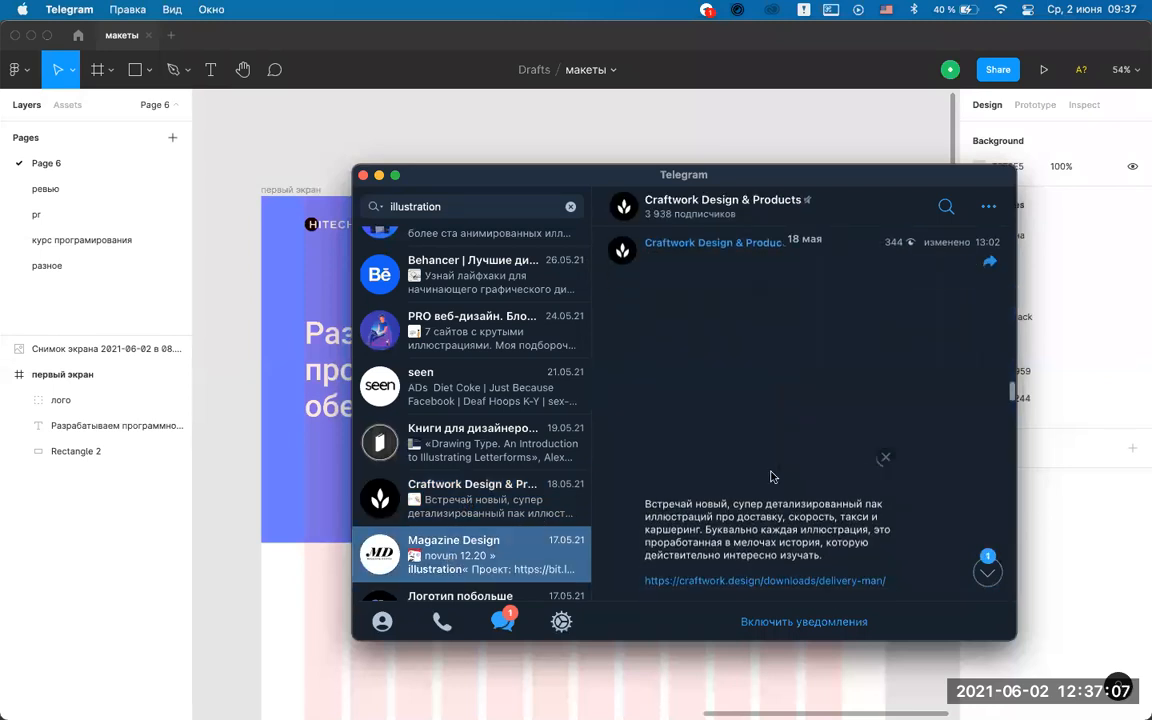
Open the Designdealer Root Illustrations post and follow its Gumroad link to the browser.
scroll(483, 490, down, 3)
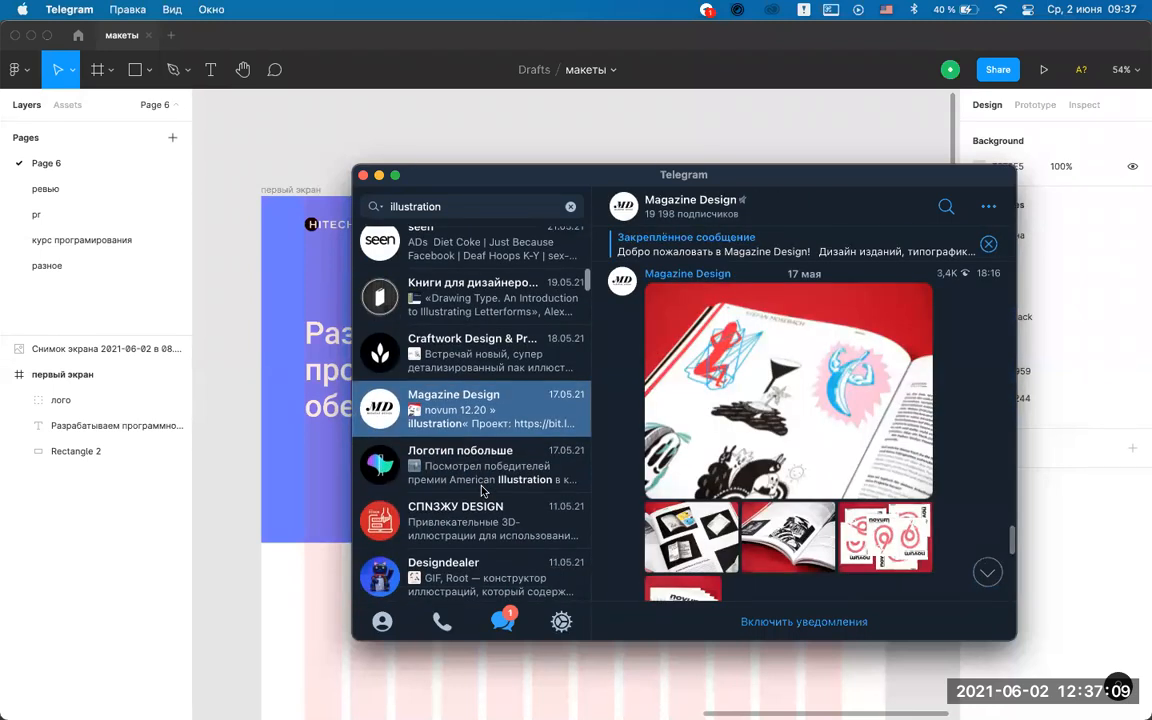
click(483, 482)
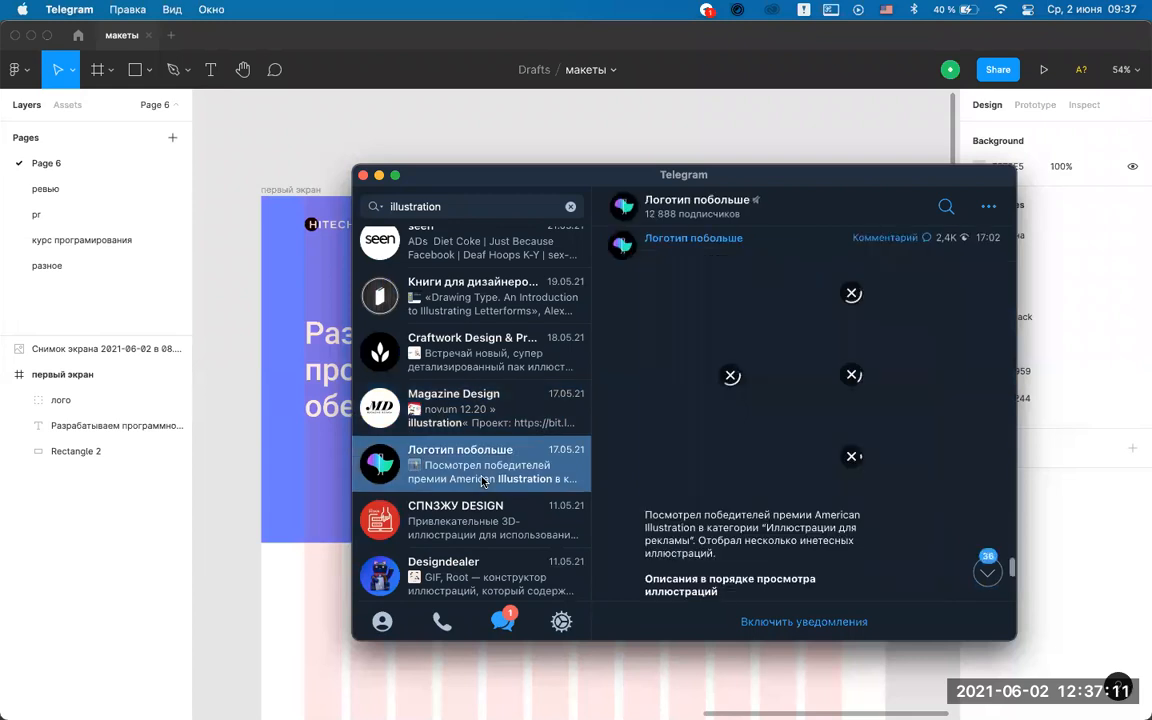
scroll(483, 482, down, 2)
scroll(483, 482, down, 2)
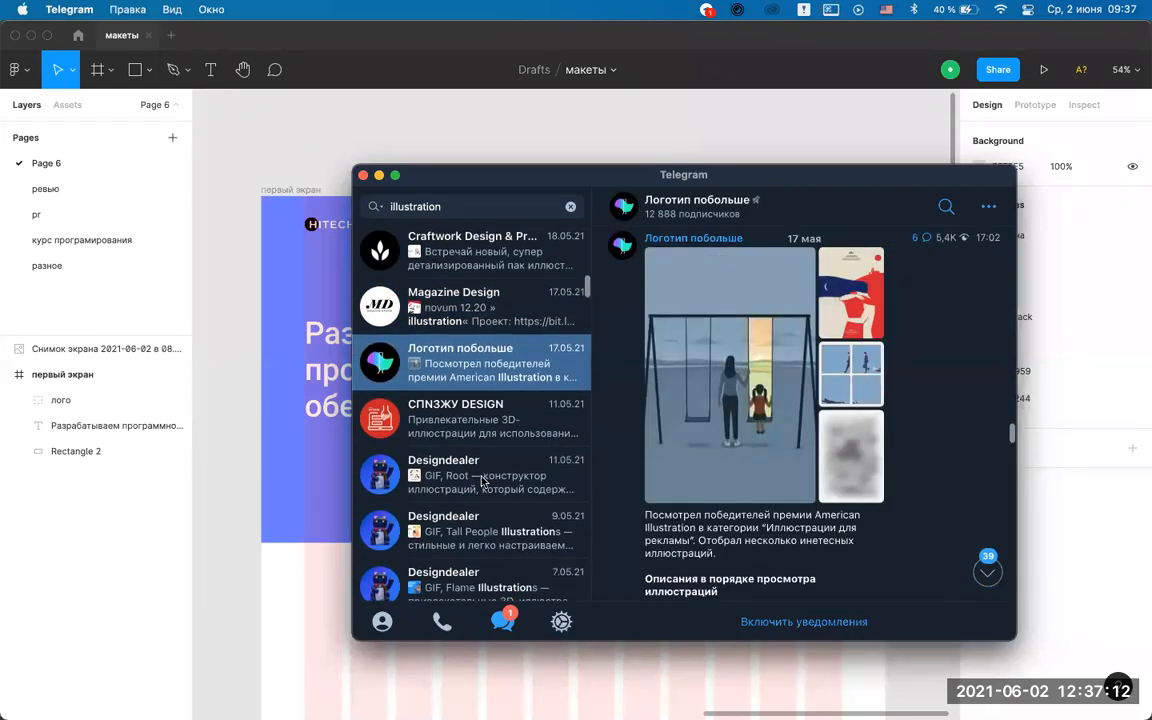
click(481, 418)
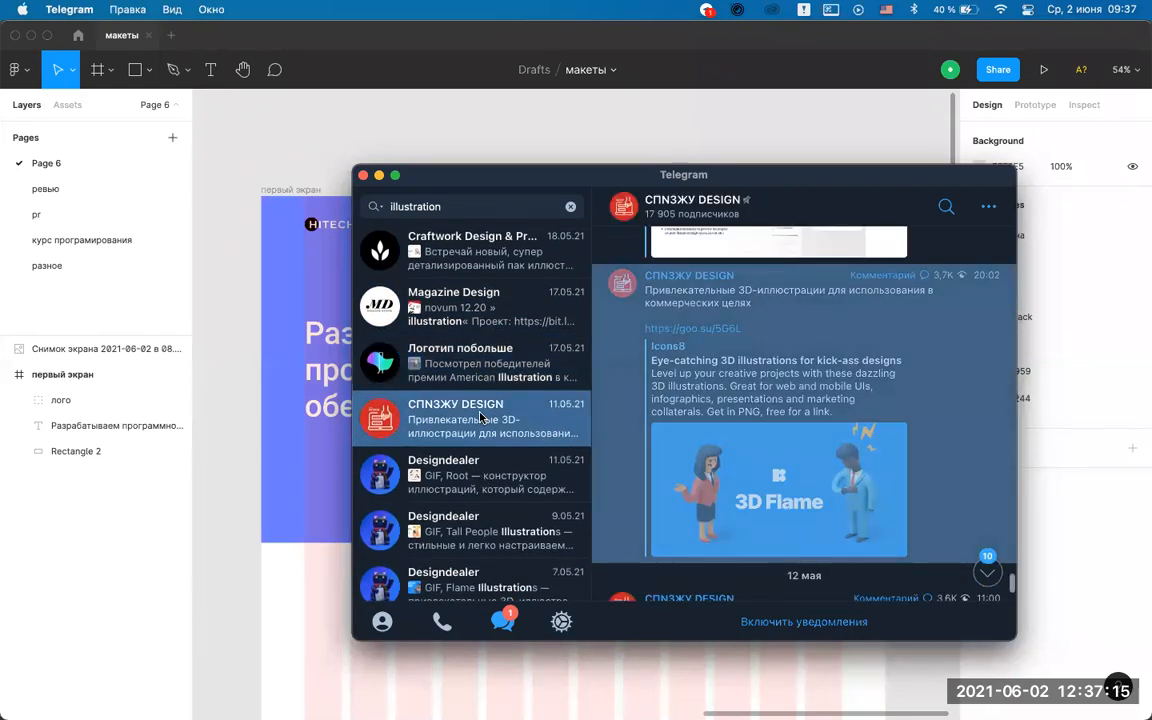
scroll(481, 418, down, 2)
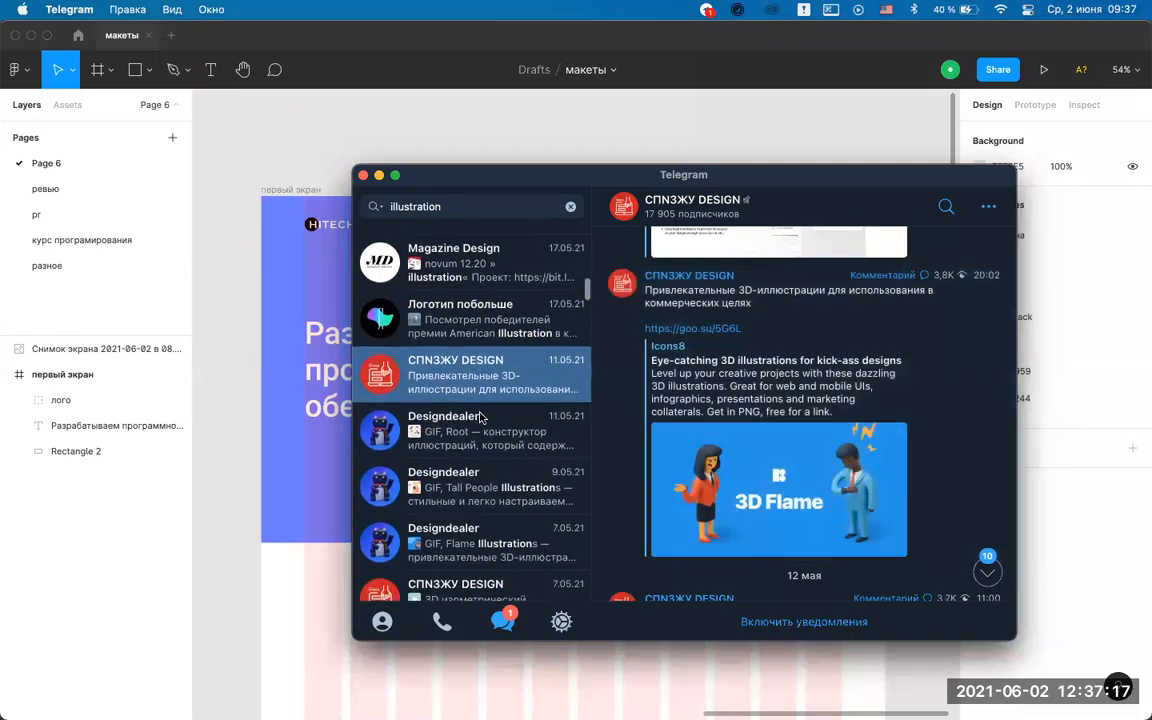
click(481, 438)
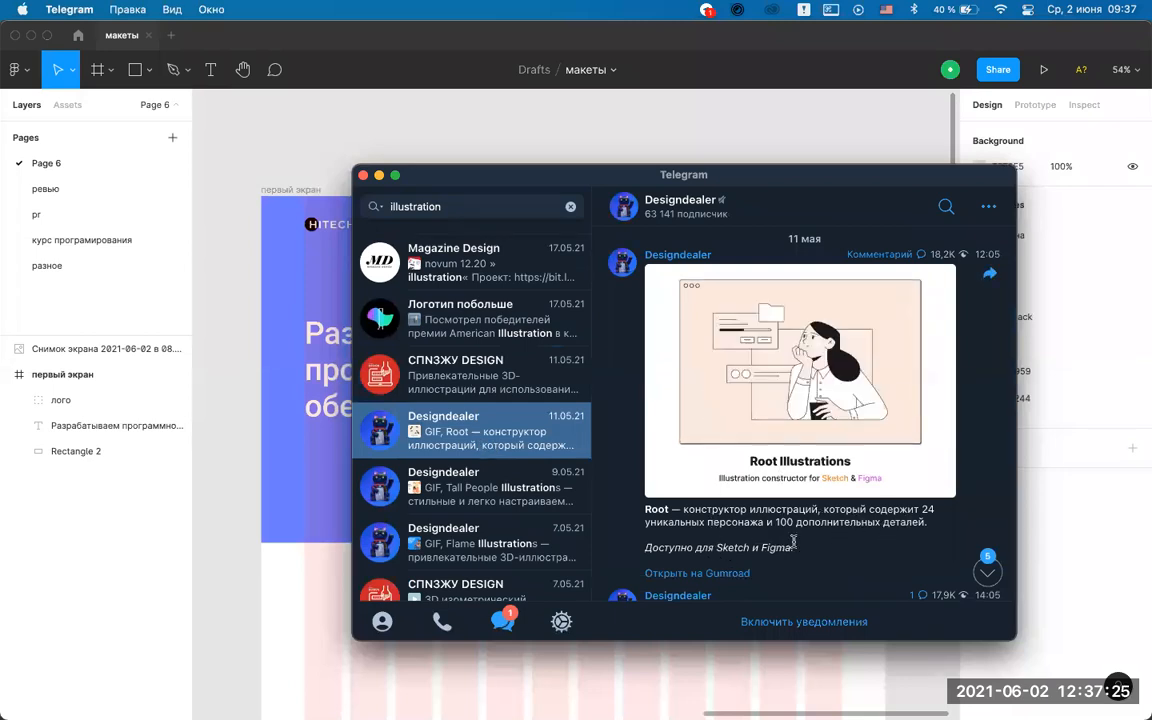
scroll(793, 541, down, 2)
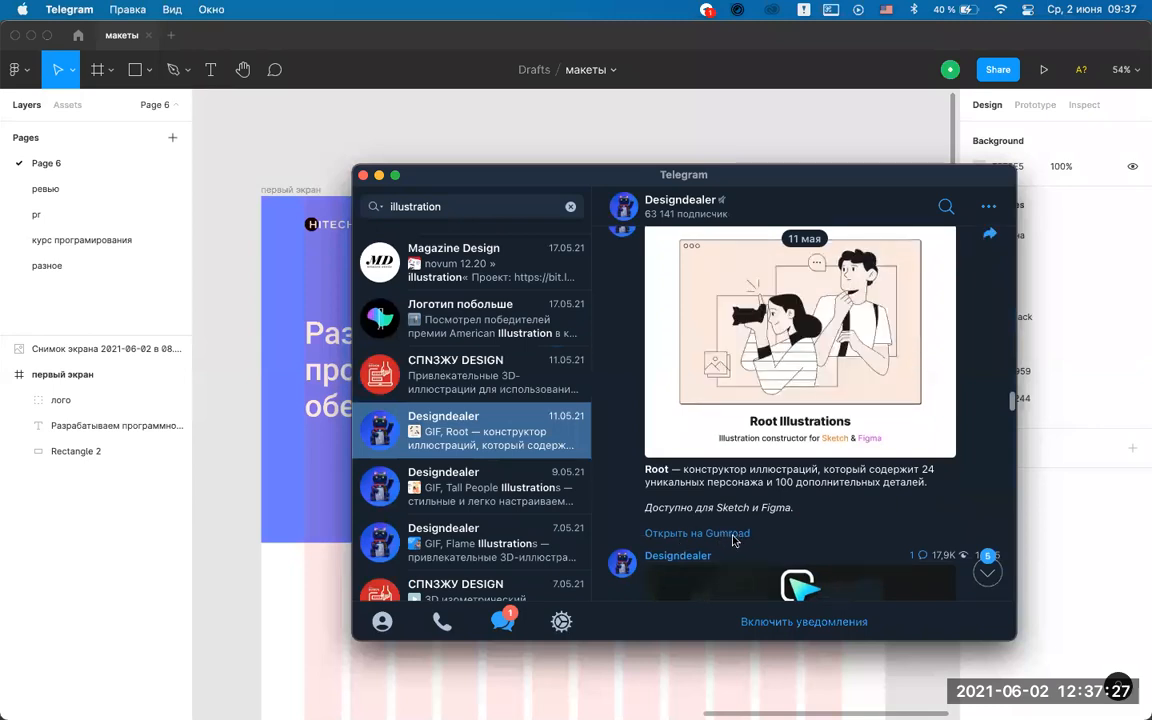
click(733, 535)
click(730, 467)
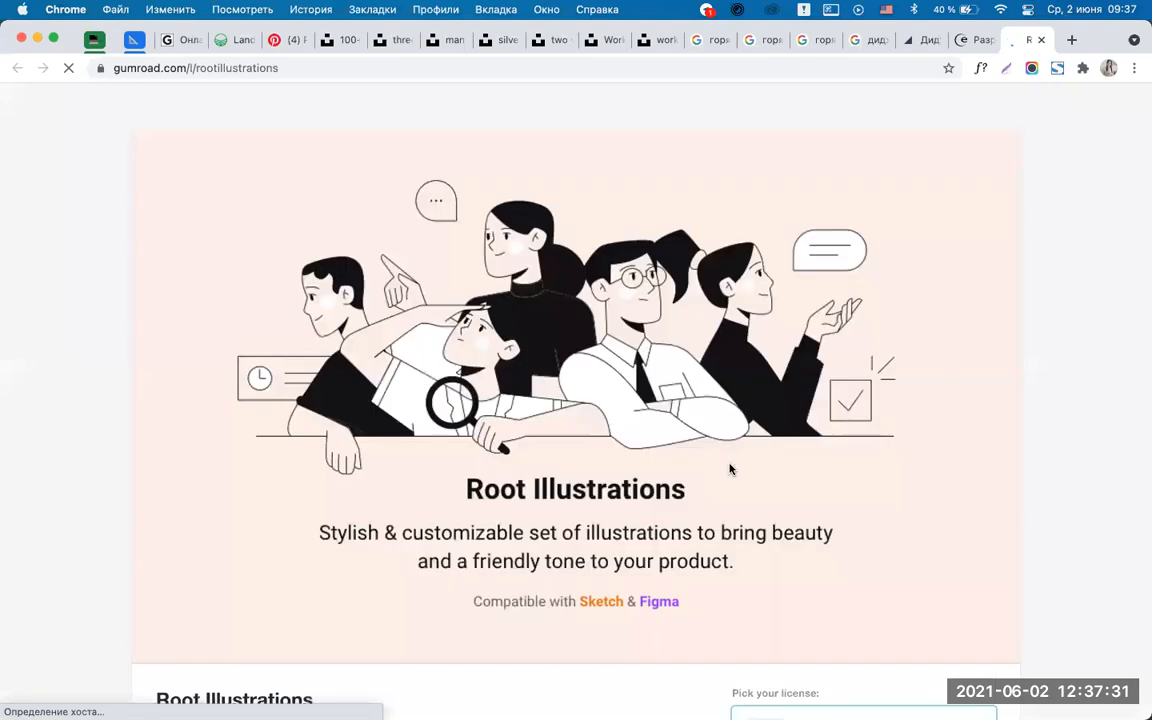
Scroll the Root Illustrations Gumroad page, then switch back to Telegram.
scroll(678, 418, down, 10)
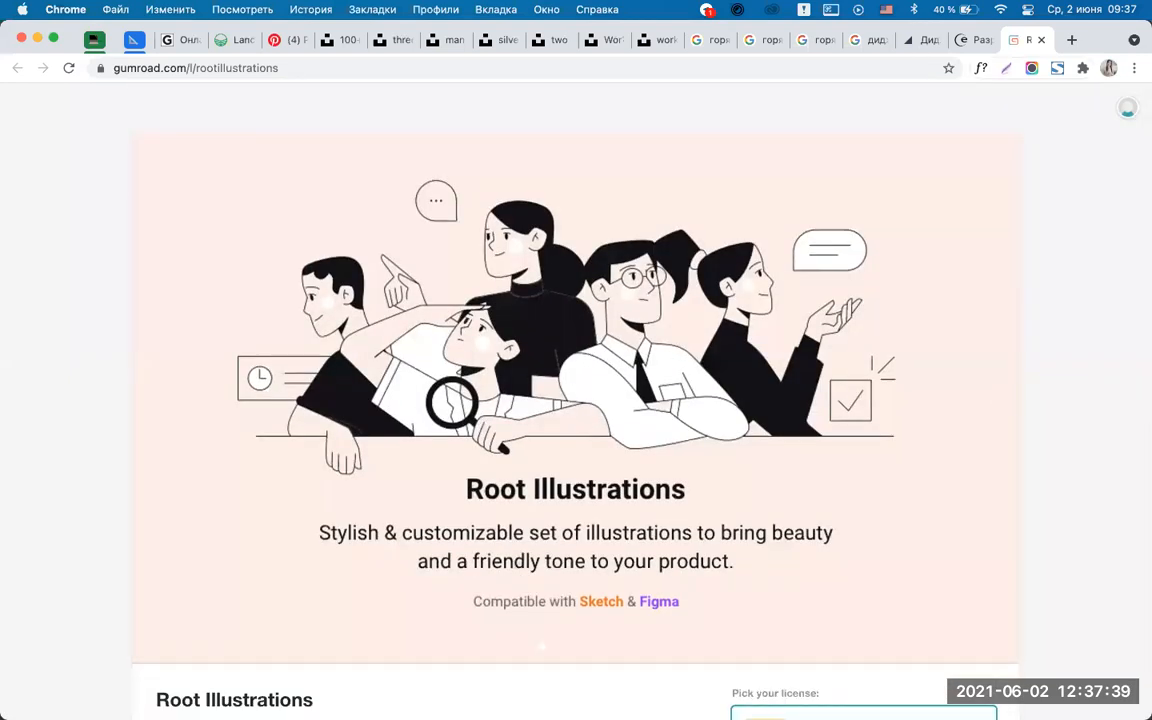
click(579, 688)
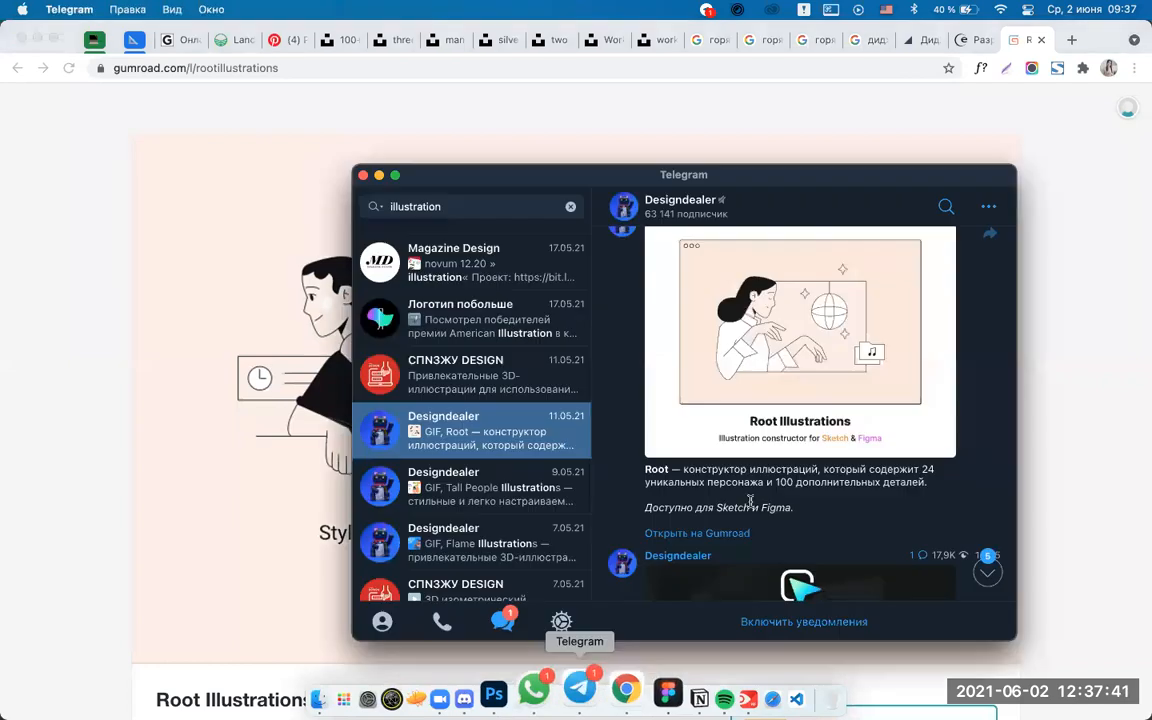
Open the 9 May Designdealer Tall People post and its the18.design/tallpeople/ link.
click(492, 503)
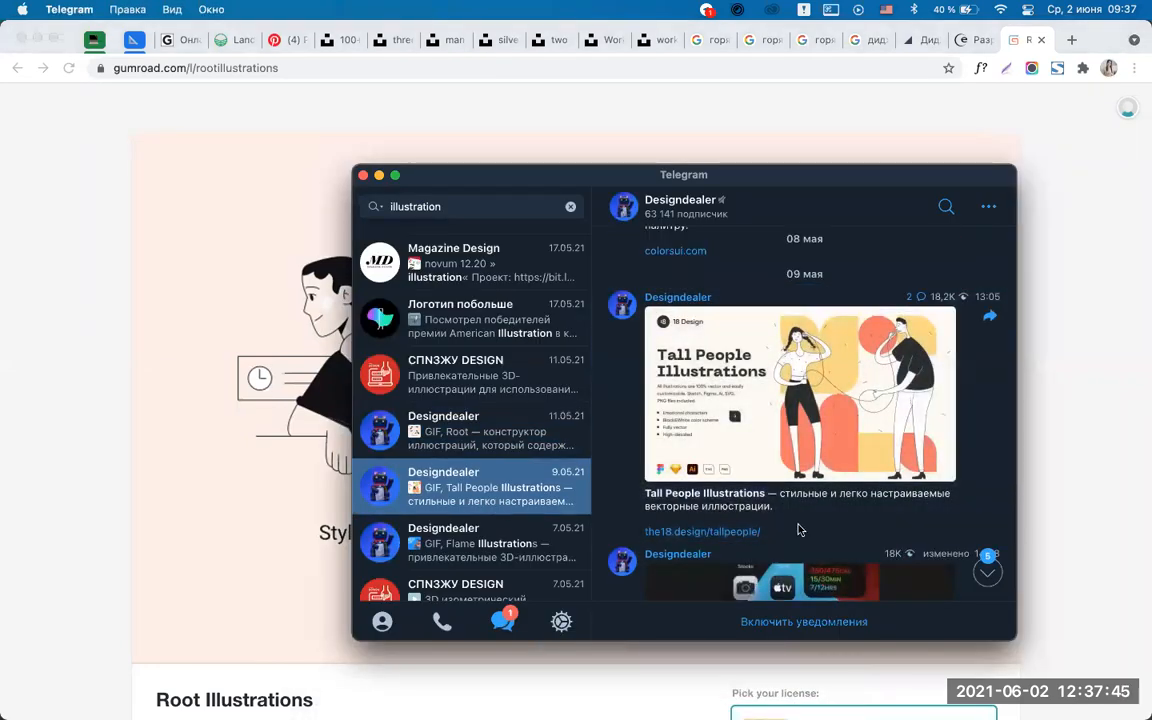
click(735, 532)
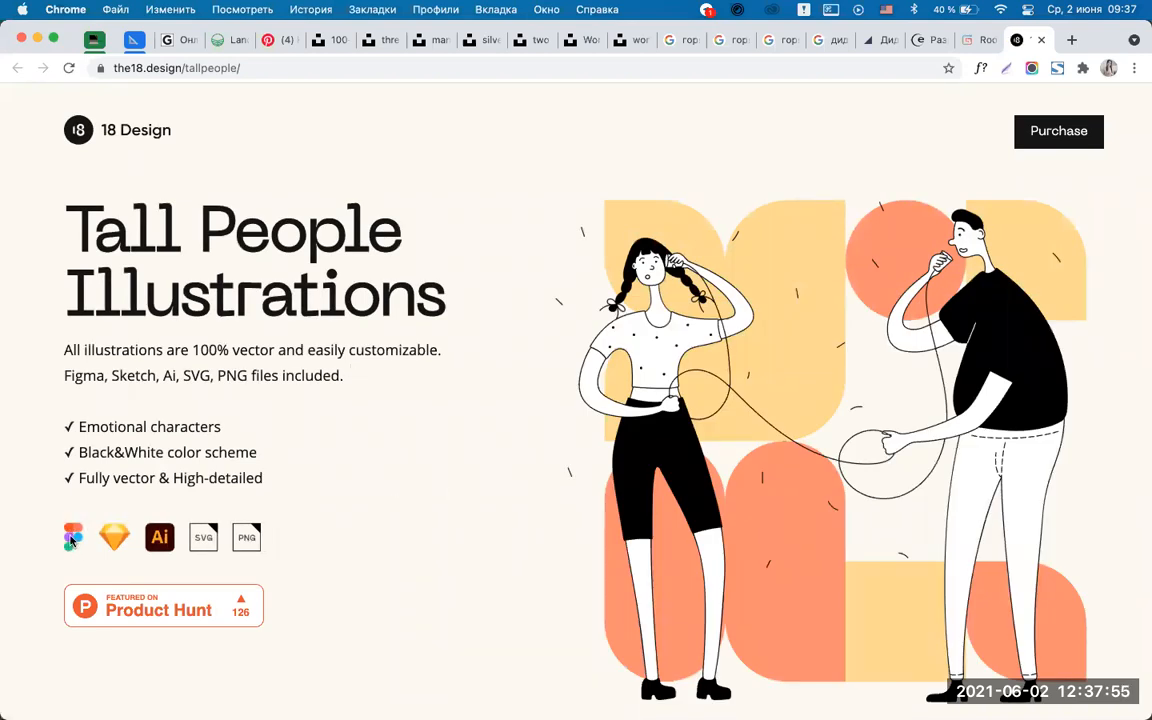
Open the Tall People Illustrations Product Hunt listing, upvote it, and block site notifications.
scroll(422, 468, down, 3)
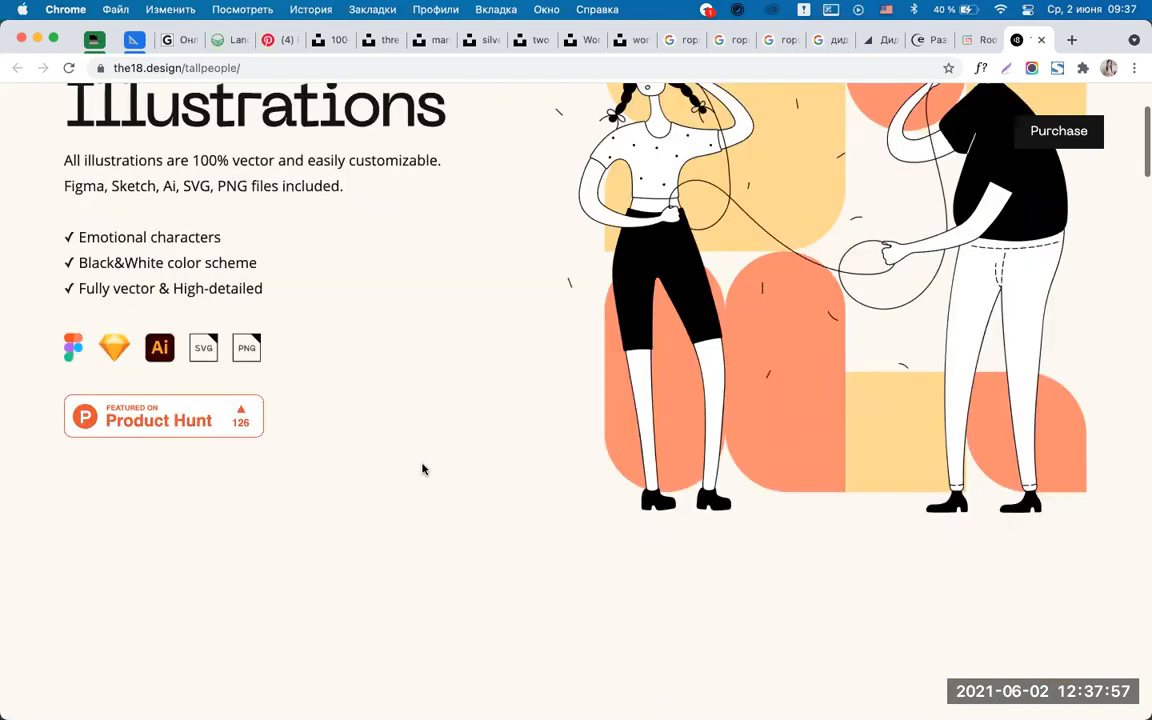
click(112, 414)
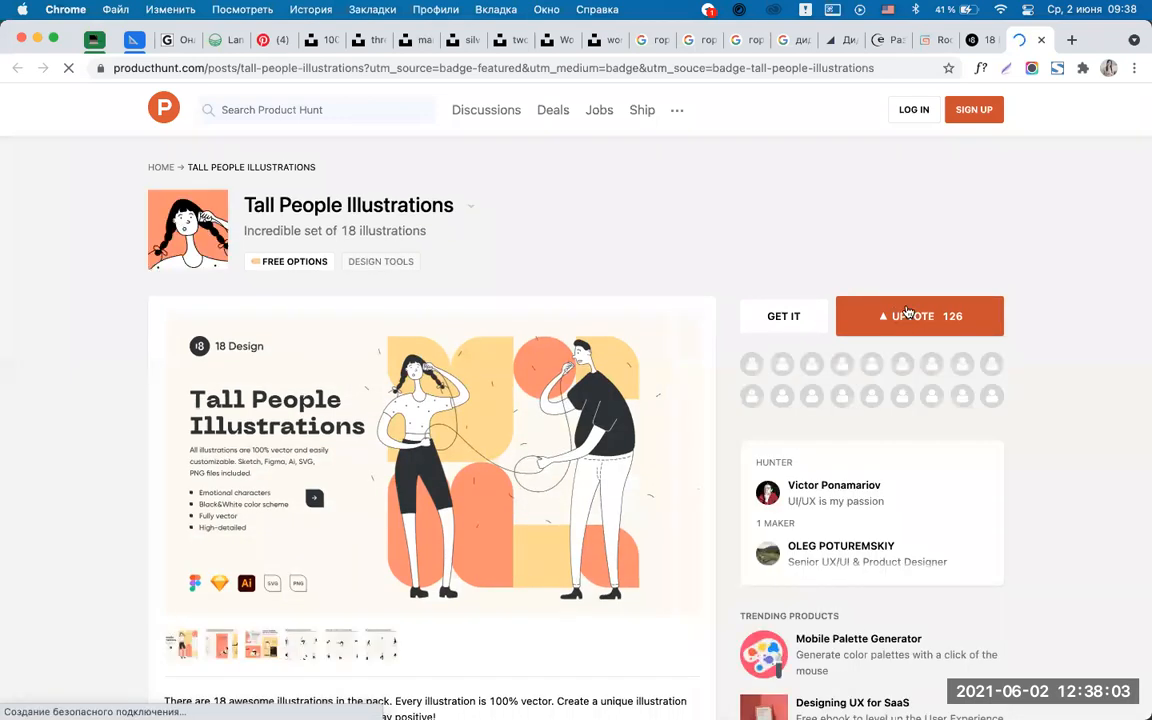
scroll(504, 429, down, 5)
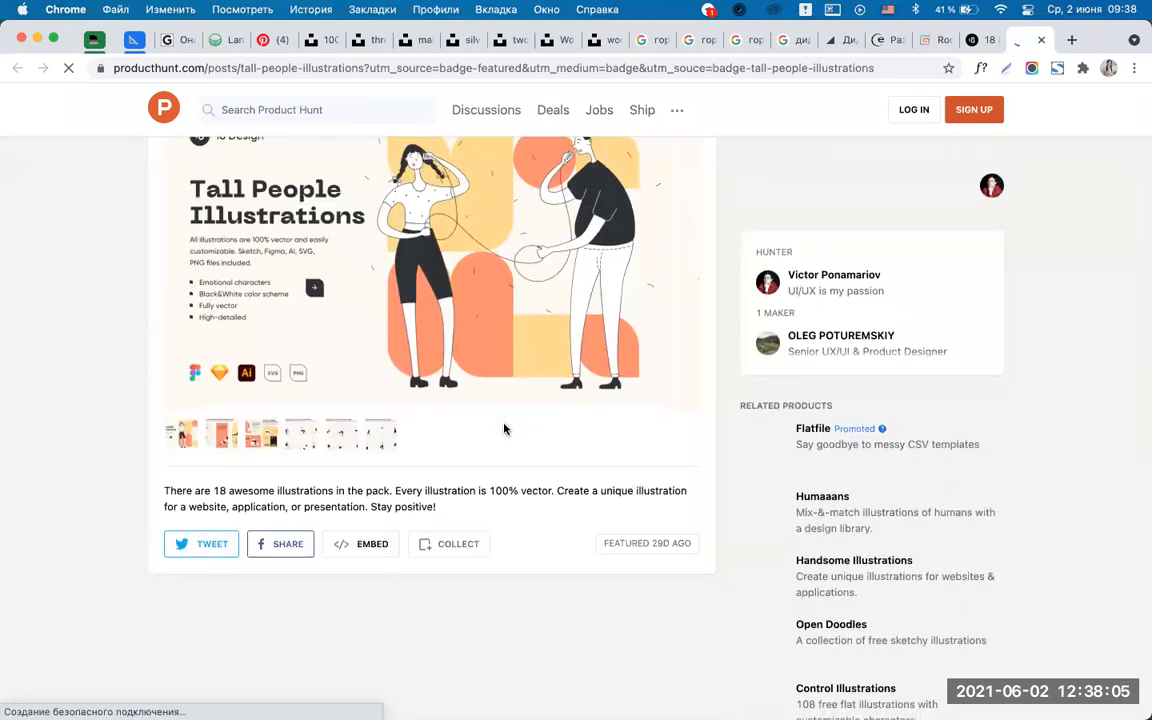
scroll(504, 429, up, 5)
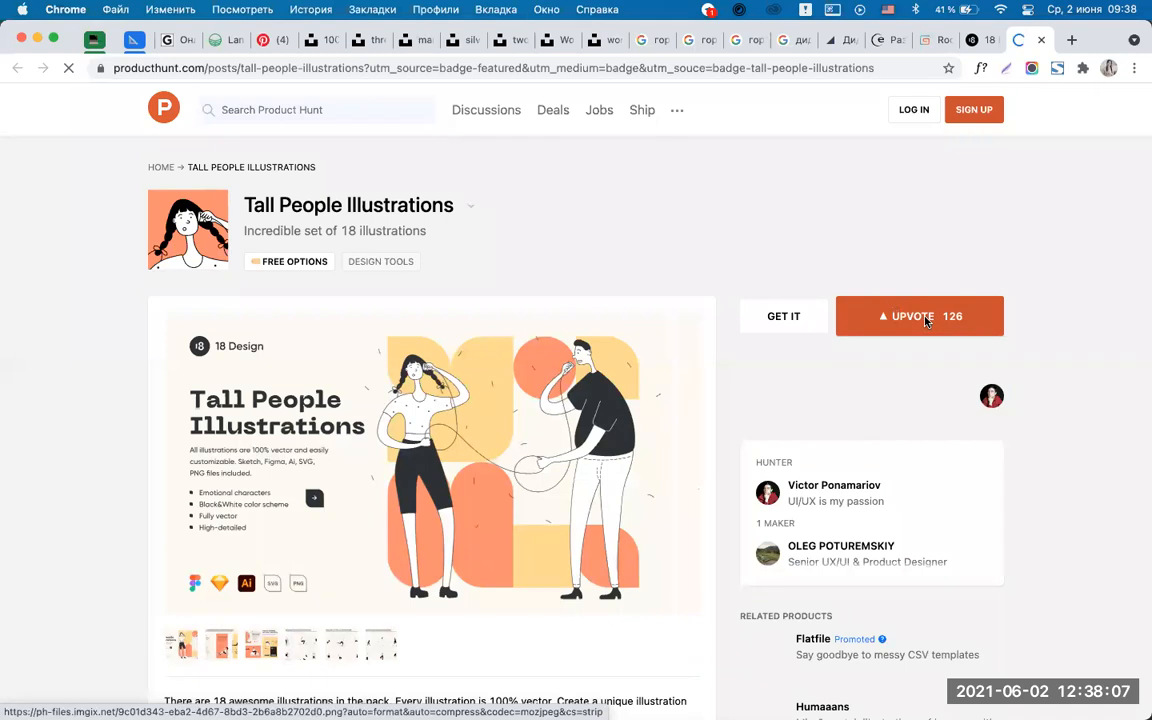
click(926, 320)
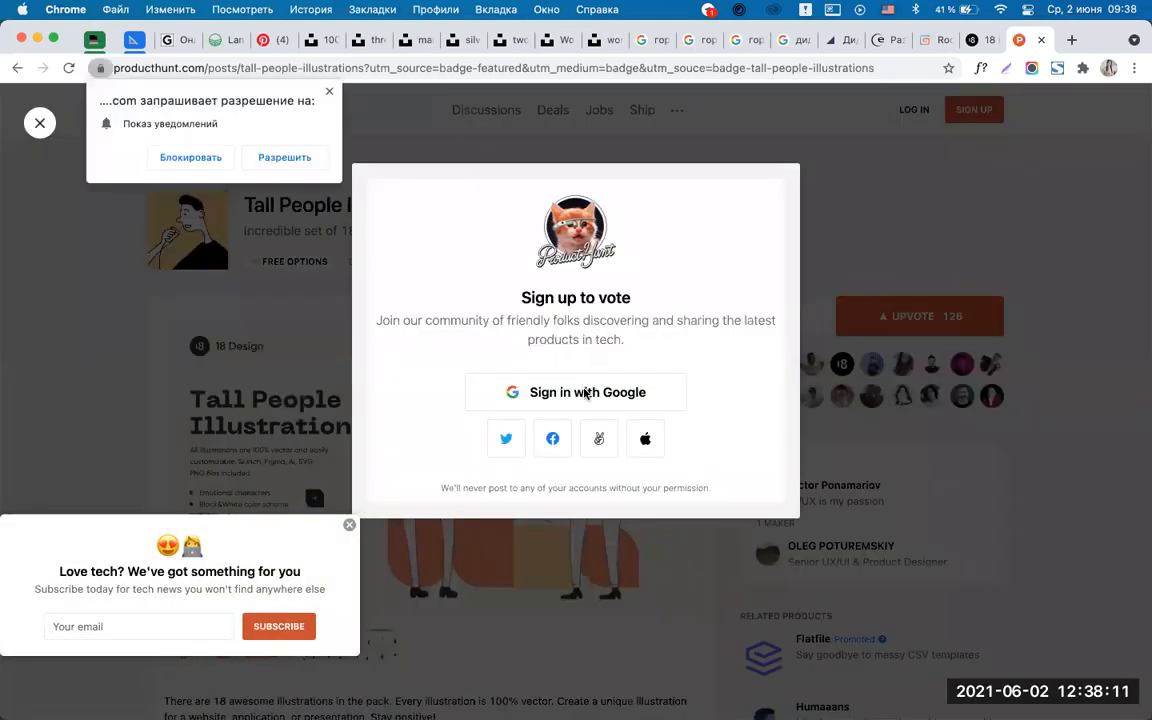
click(190, 159)
Sign up with a Google account, passing reCAPTCHA and the 16+ age check, then return to Telegram.
click(559, 403)
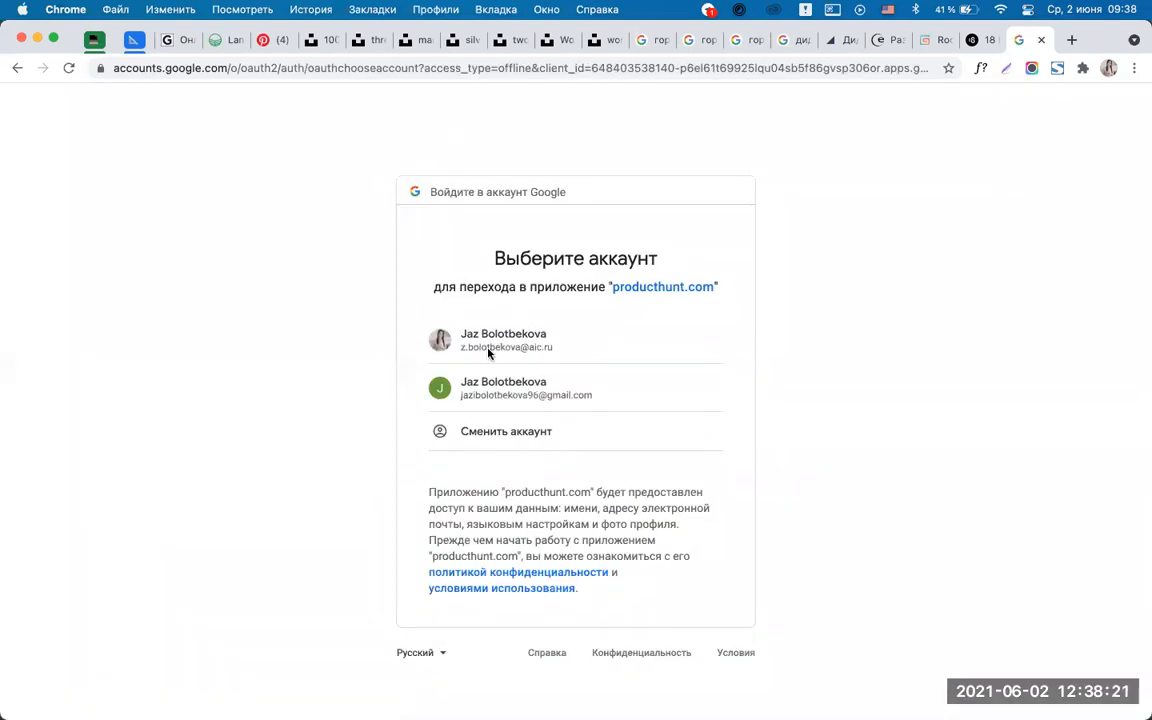
click(585, 350)
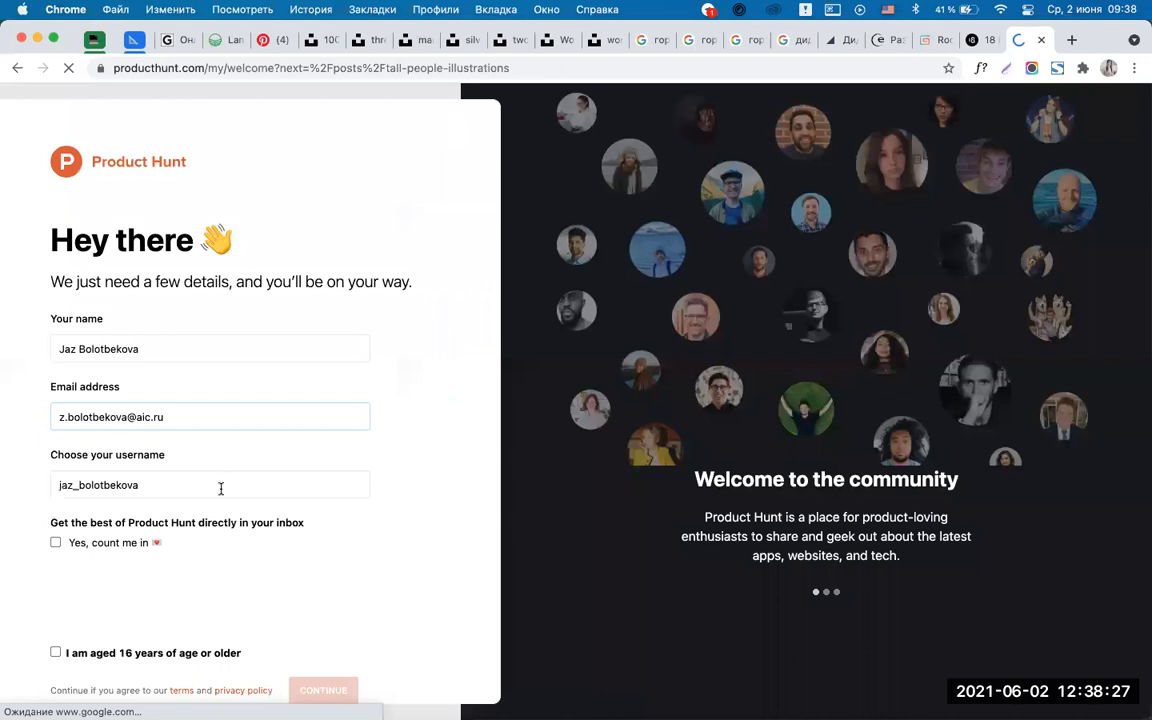
scroll(160, 540, down, 1)
click(68, 580)
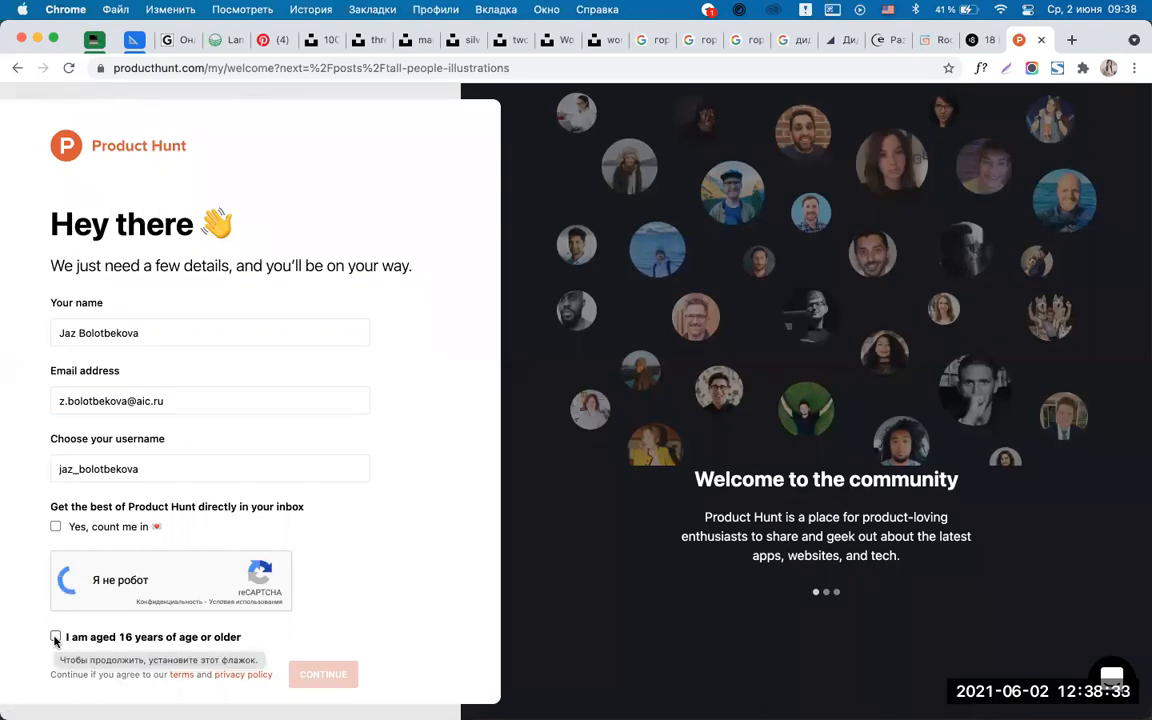
click(55, 637)
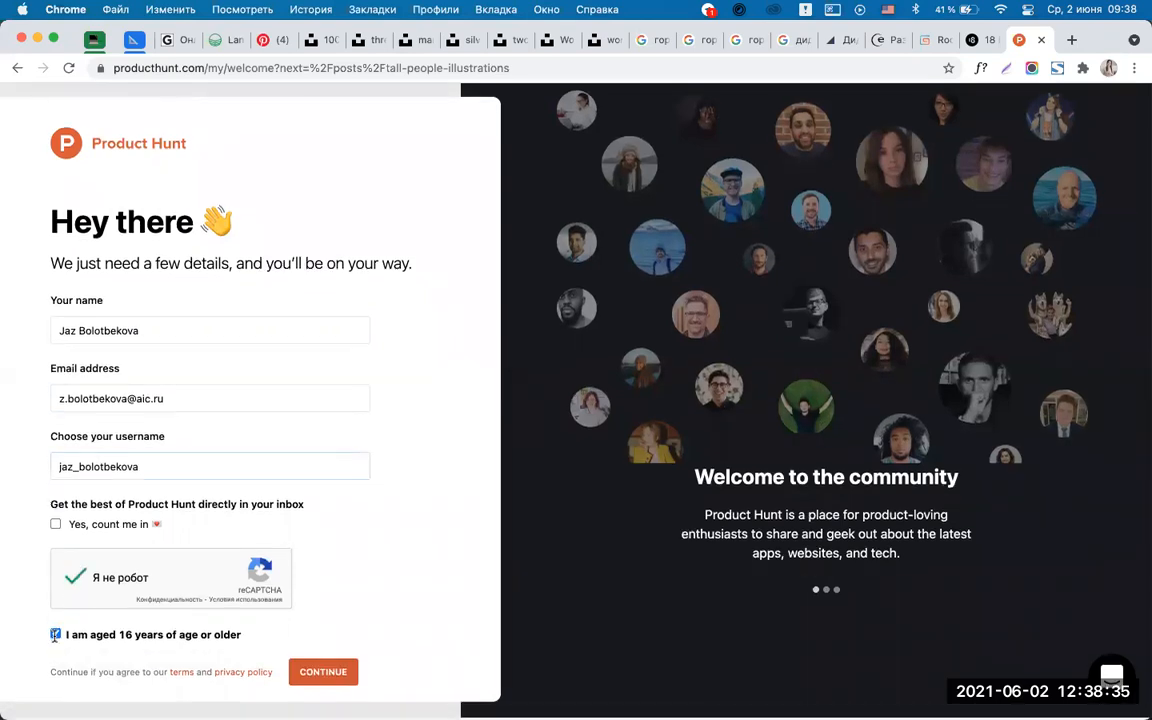
click(323, 676)
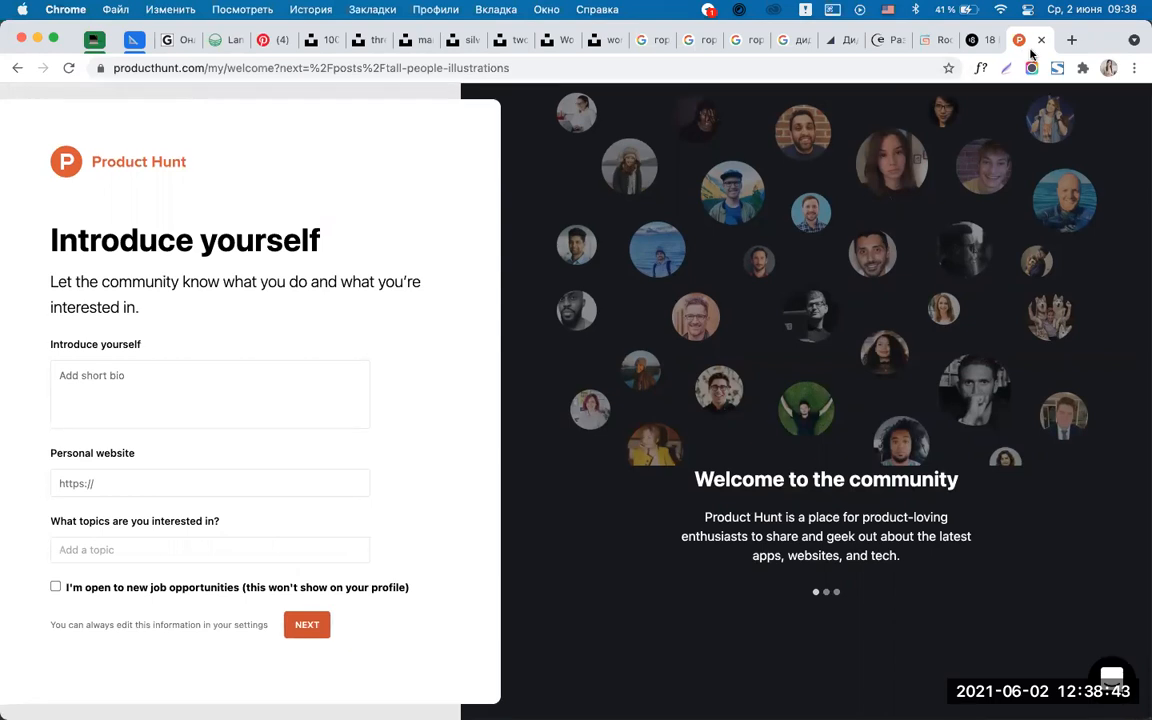
click(576, 689)
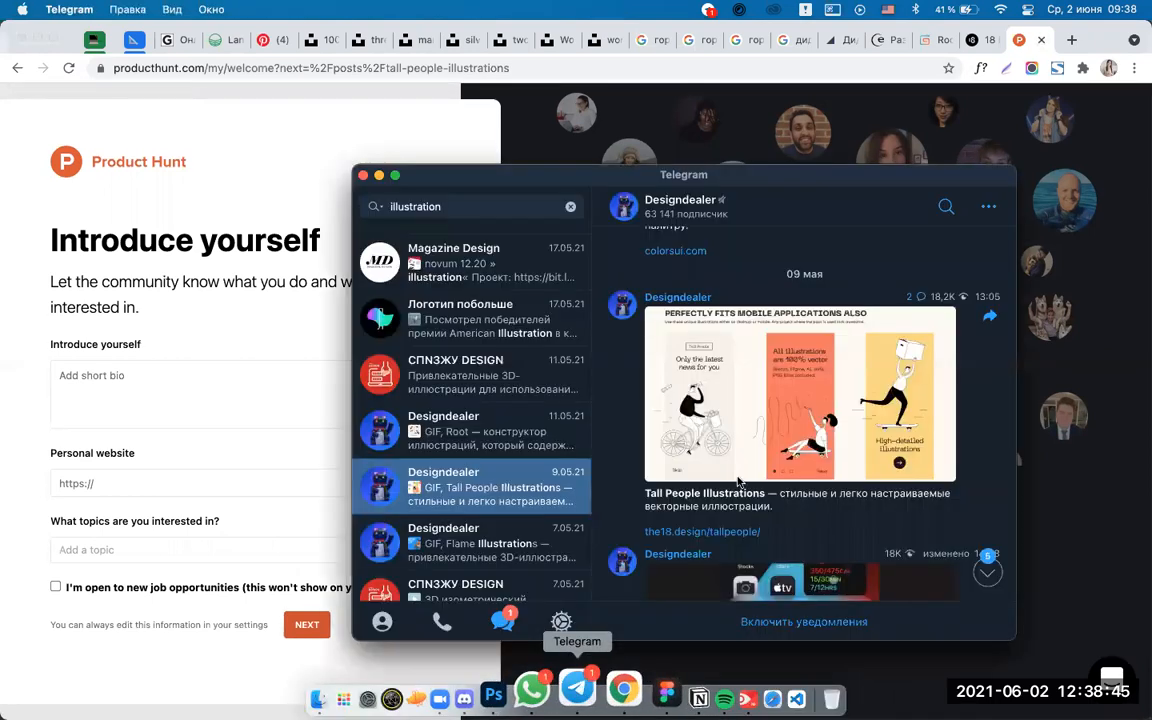
Open the Designdealer Streamline illustrations post's lab.streamlinehq.com link and close the Tall People tab.
key(Down)
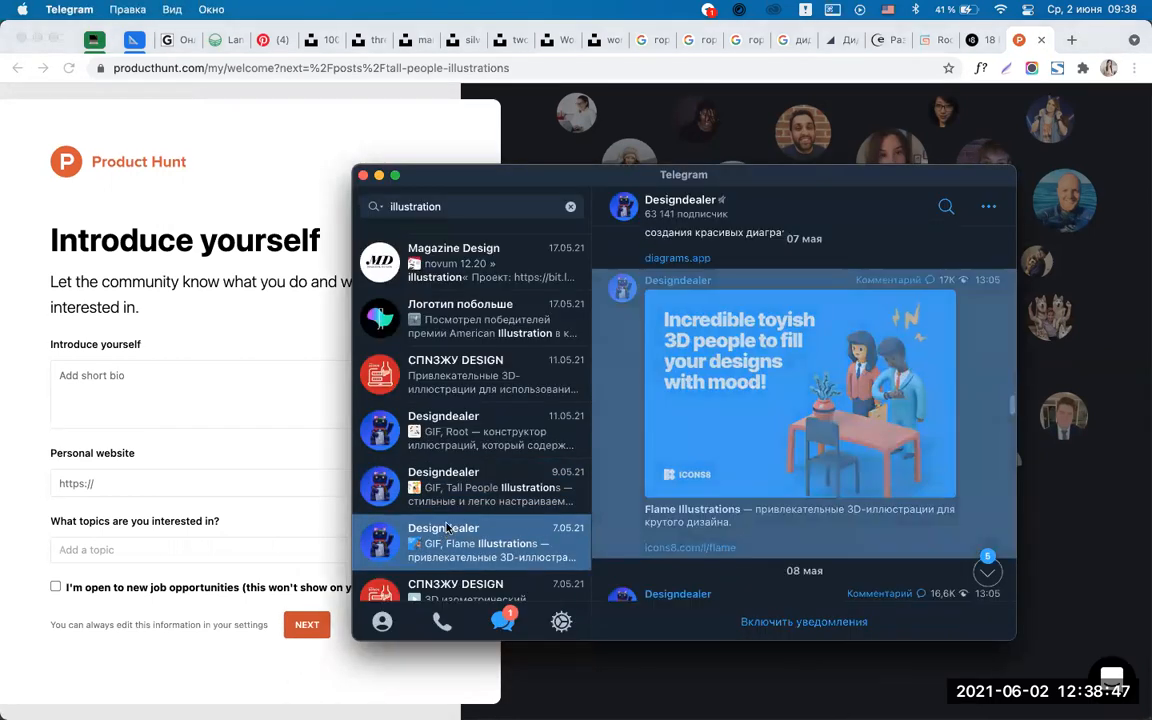
scroll(470, 450, down, 3)
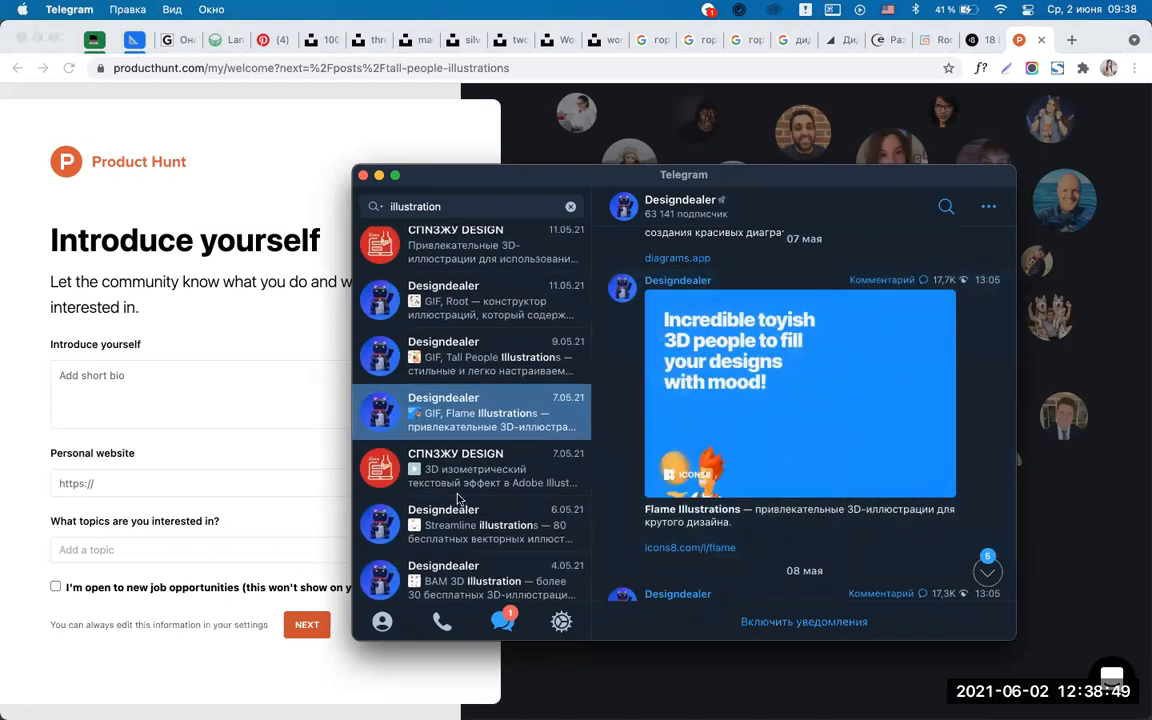
click(460, 476)
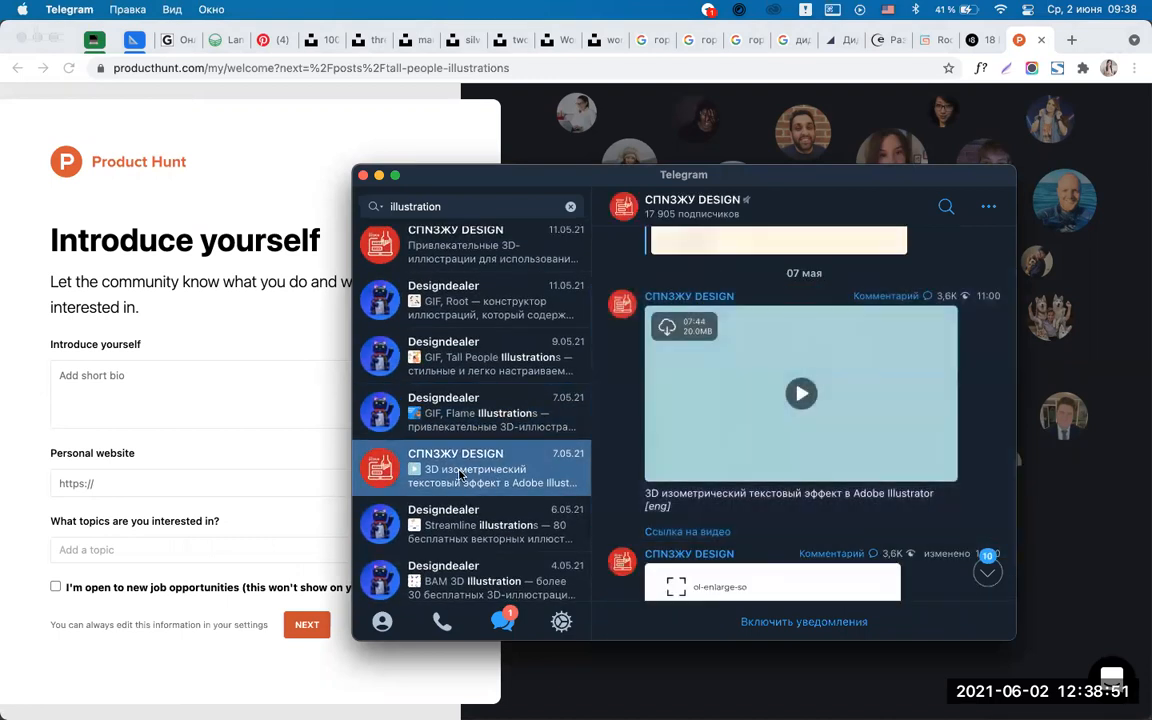
scroll(461, 465, down, 2)
click(462, 448)
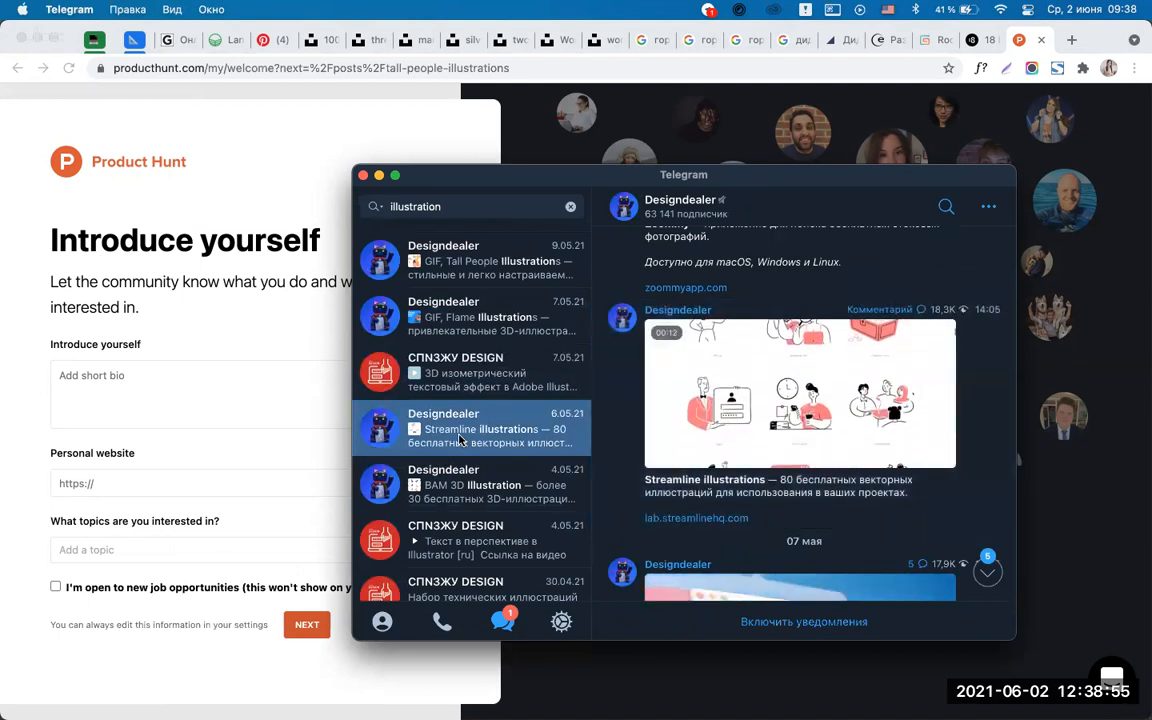
click(682, 518)
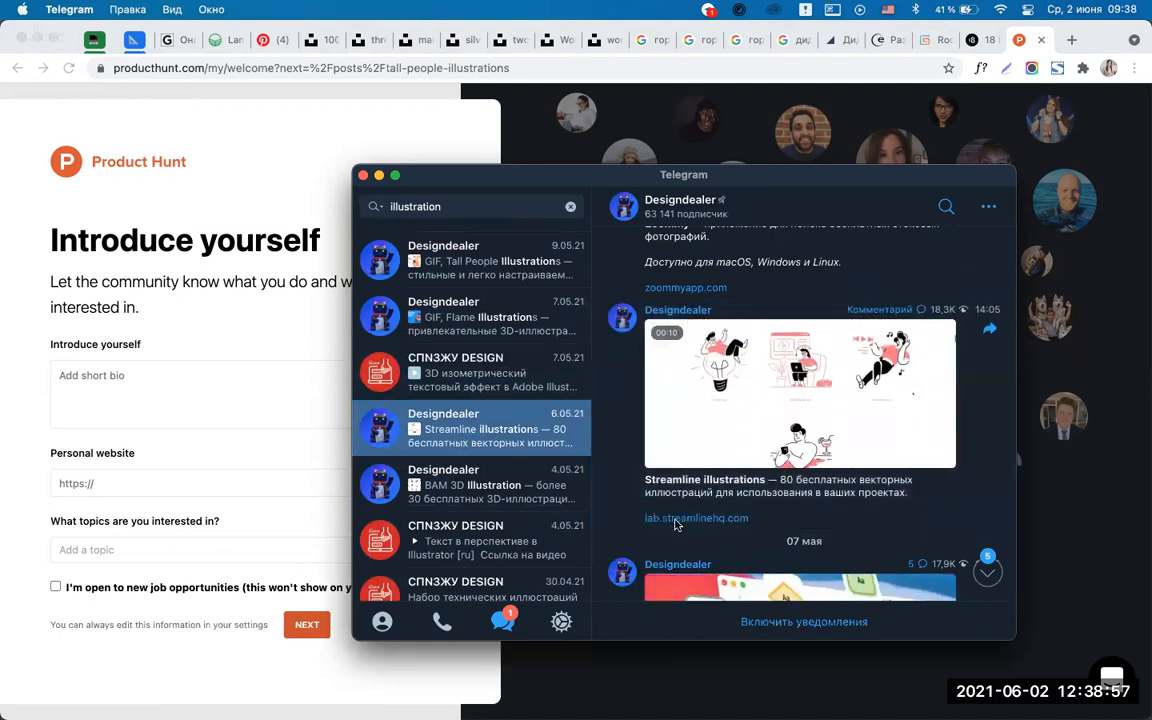
click(945, 45)
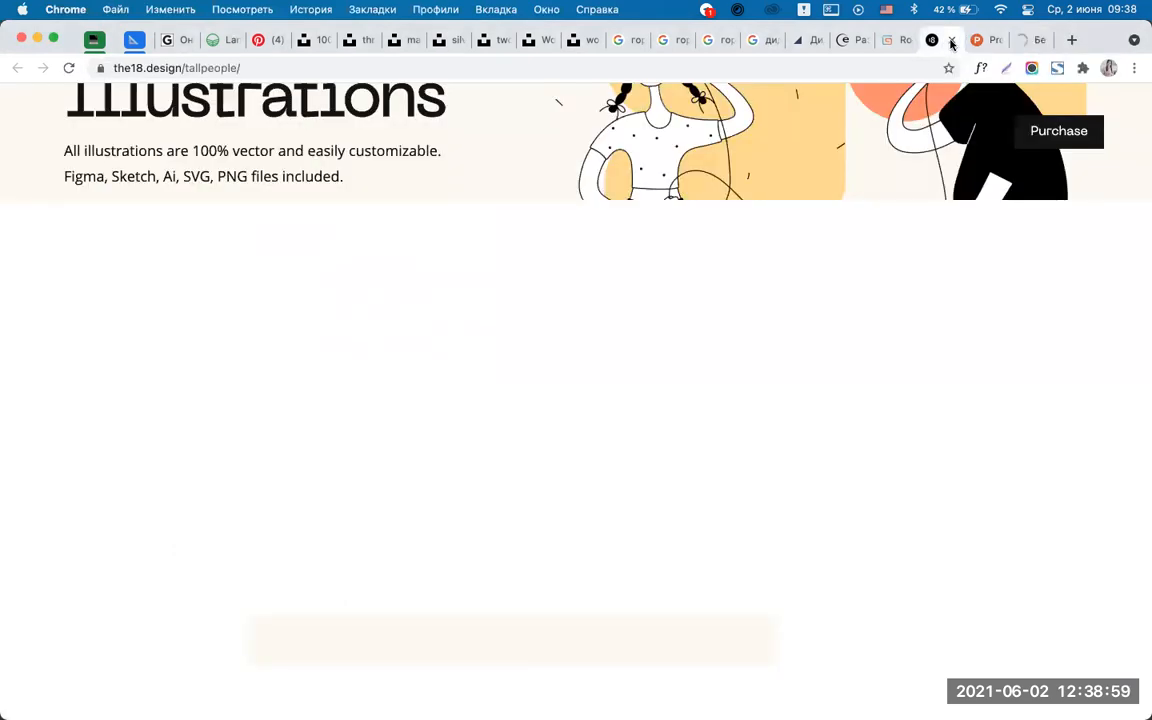
Close the Product Hunt tab and scroll through the Streamline landing page.
click(952, 41)
click(952, 41)
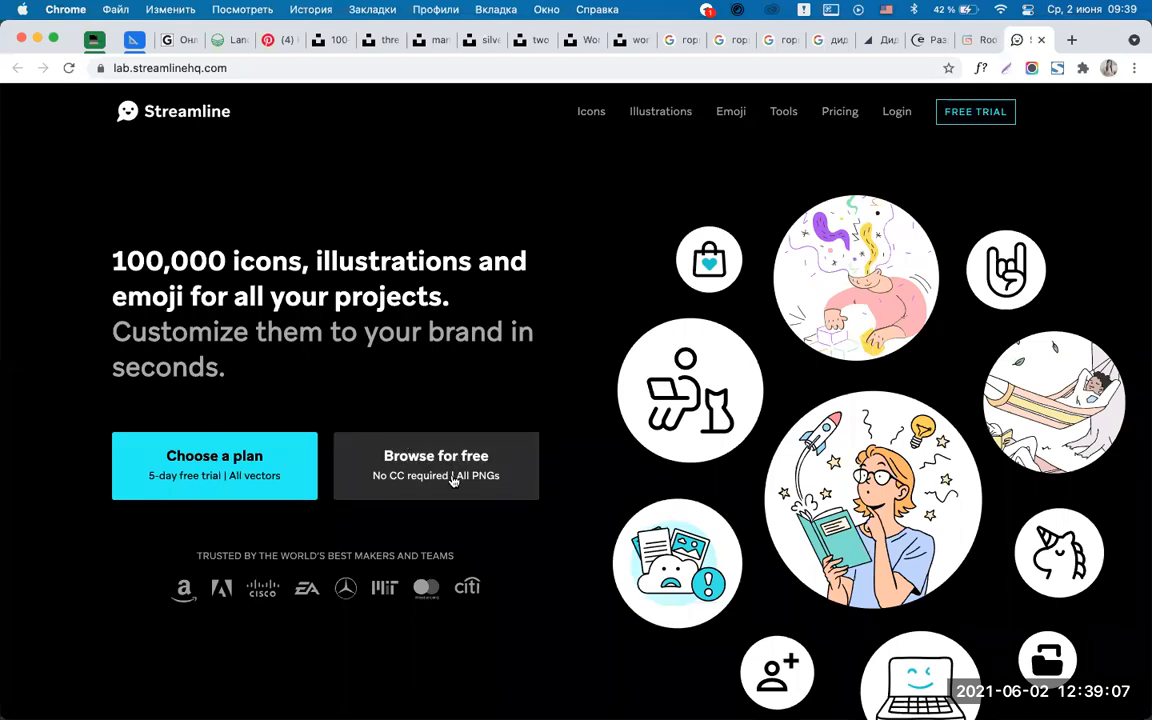
scroll(449, 473, down, 1)
scroll(449, 473, down, 10)
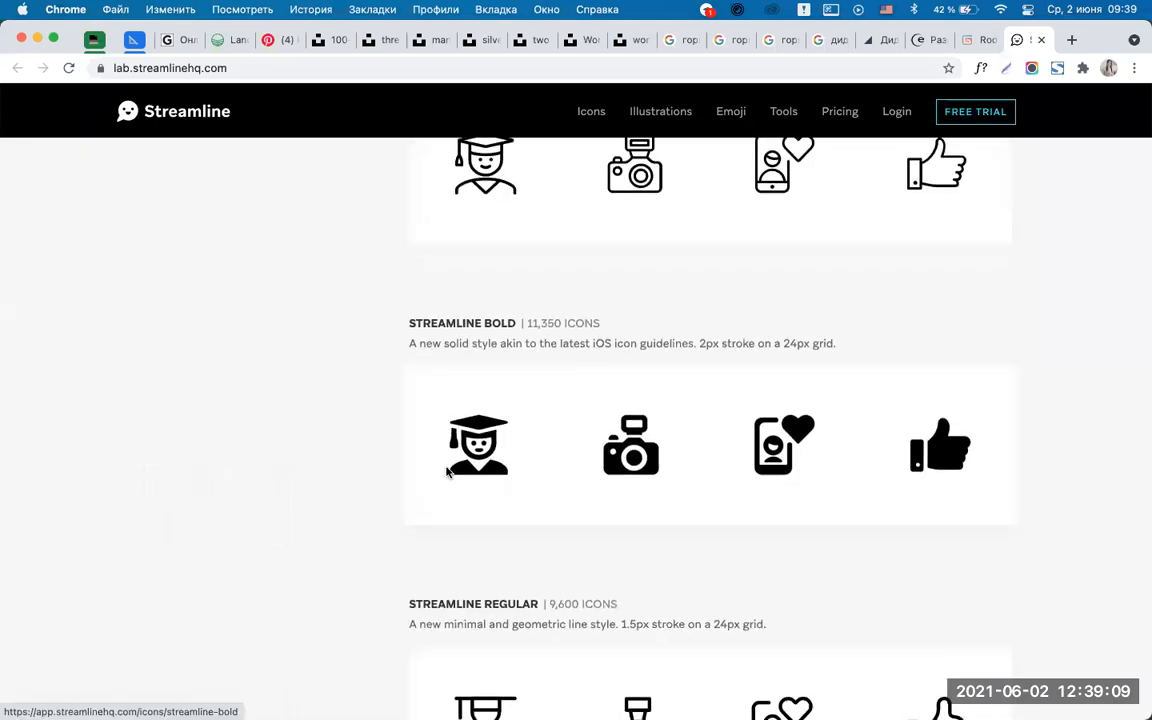
scroll(449, 473, up, 15)
scroll(436, 380, down, 1)
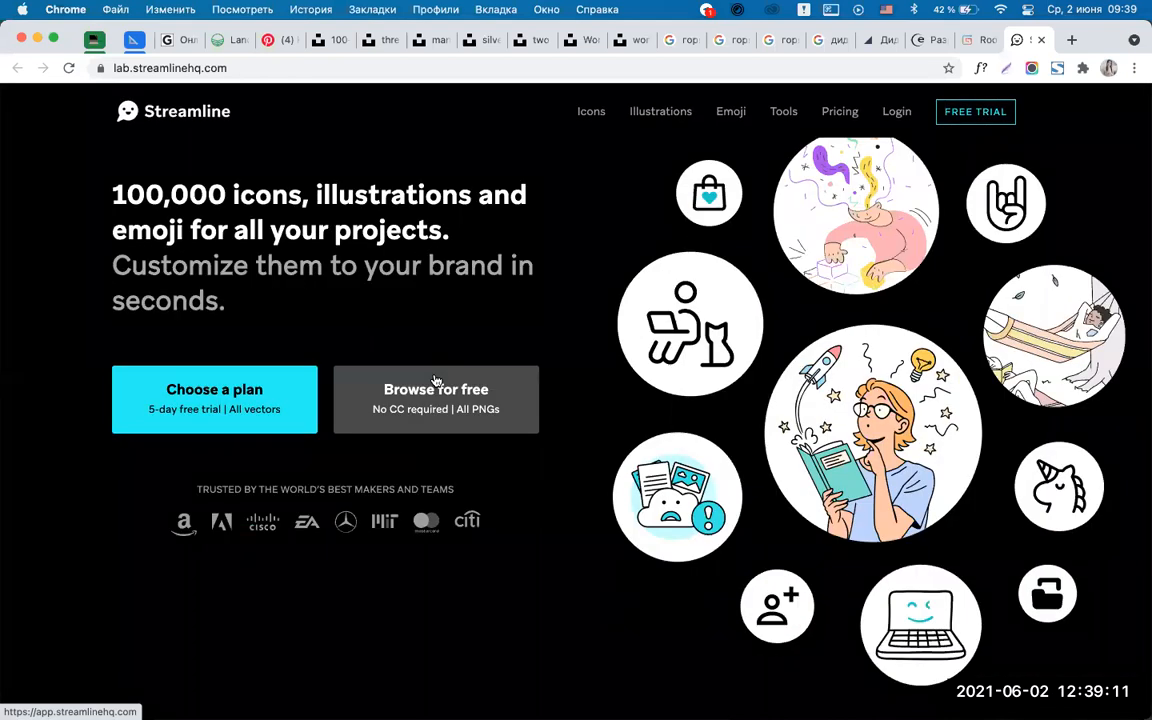
Browse the free Streamline Icons catalogue of 16 sets, then return to Telegram.
click(436, 380)
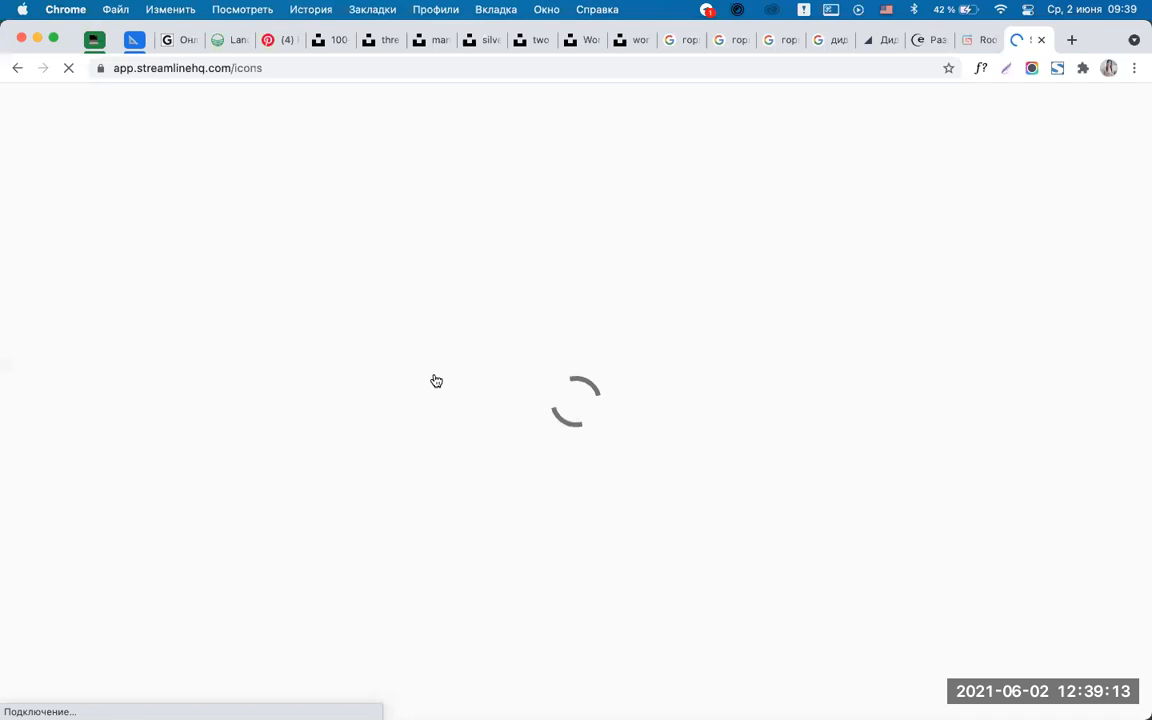
scroll(659, 358, down, 10)
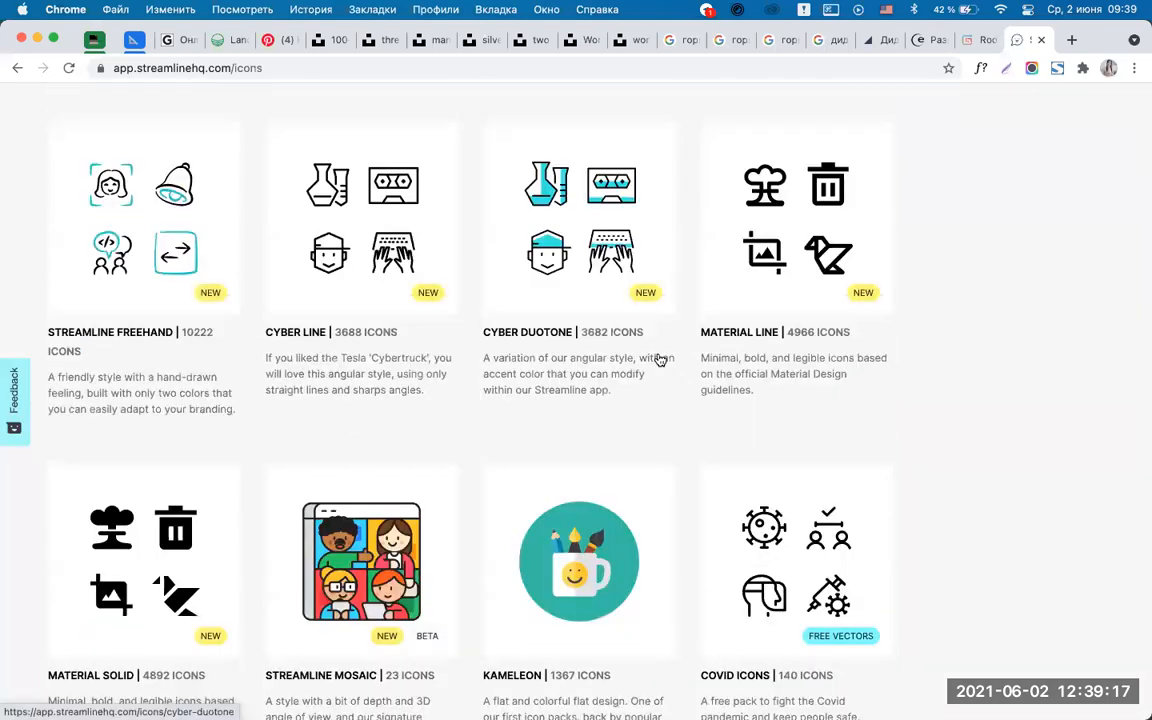
scroll(660, 360, down, 2)
scroll(660, 360, up, 11)
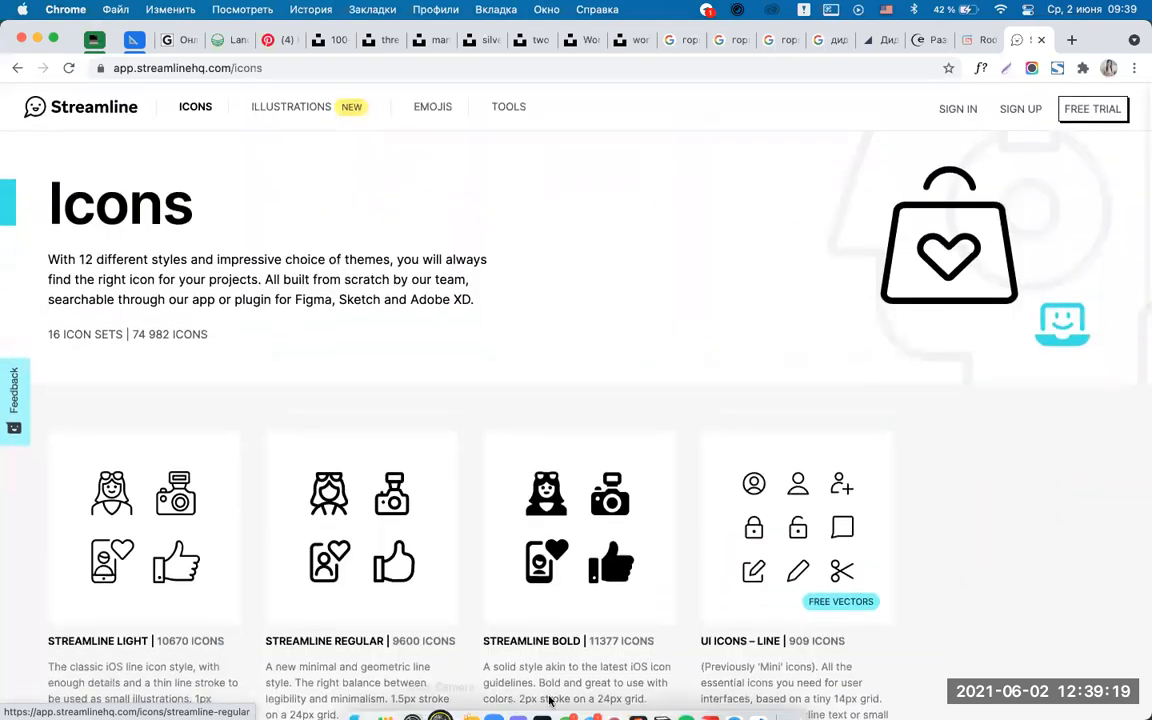
click(581, 690)
scroll(510, 425, down, 1)
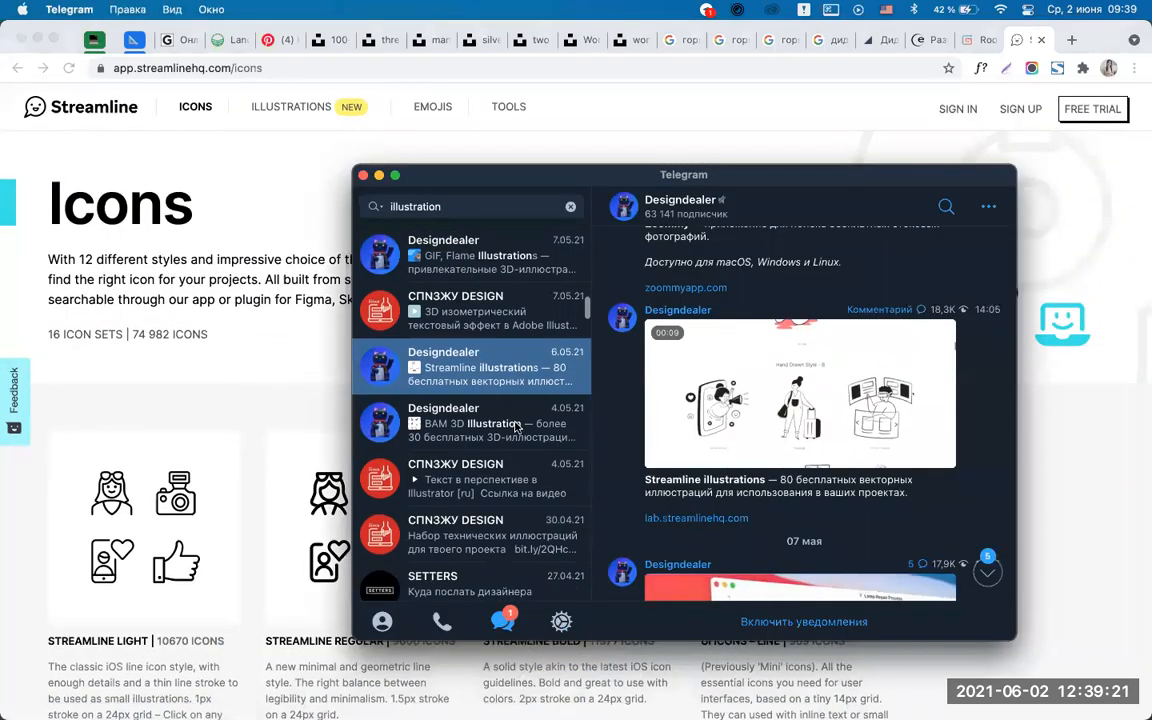
Open the BAM 3D Illustration post, then cancel its Gumroad link.
click(500, 410)
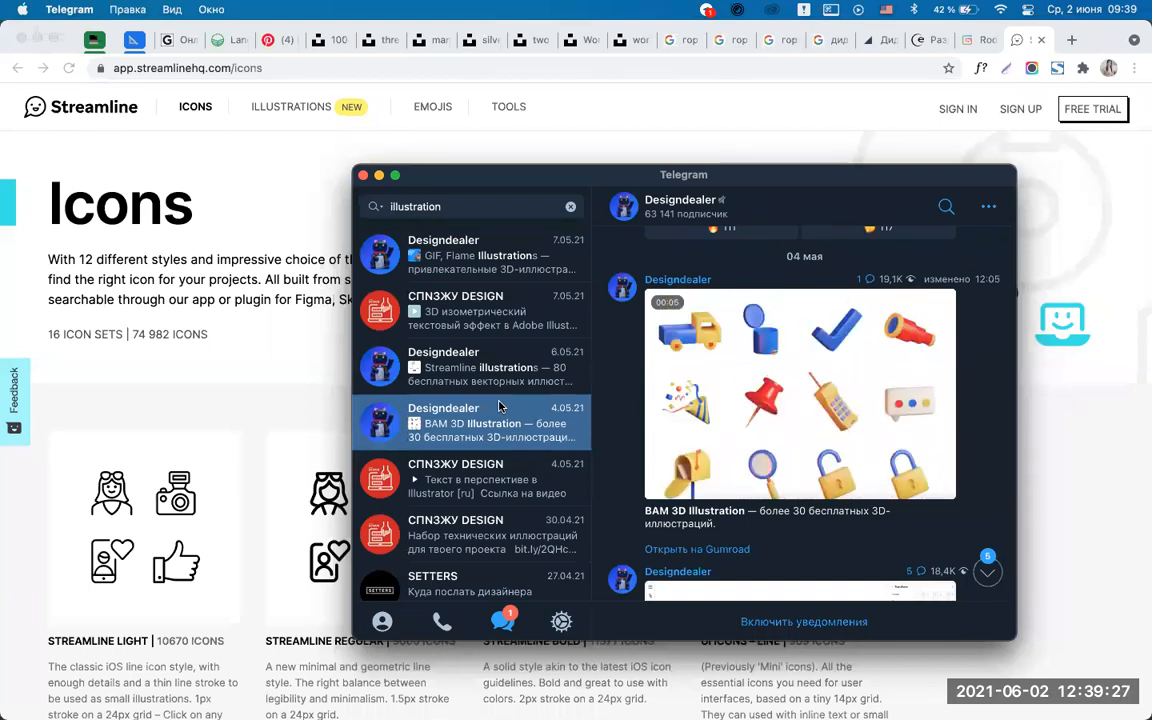
click(700, 550)
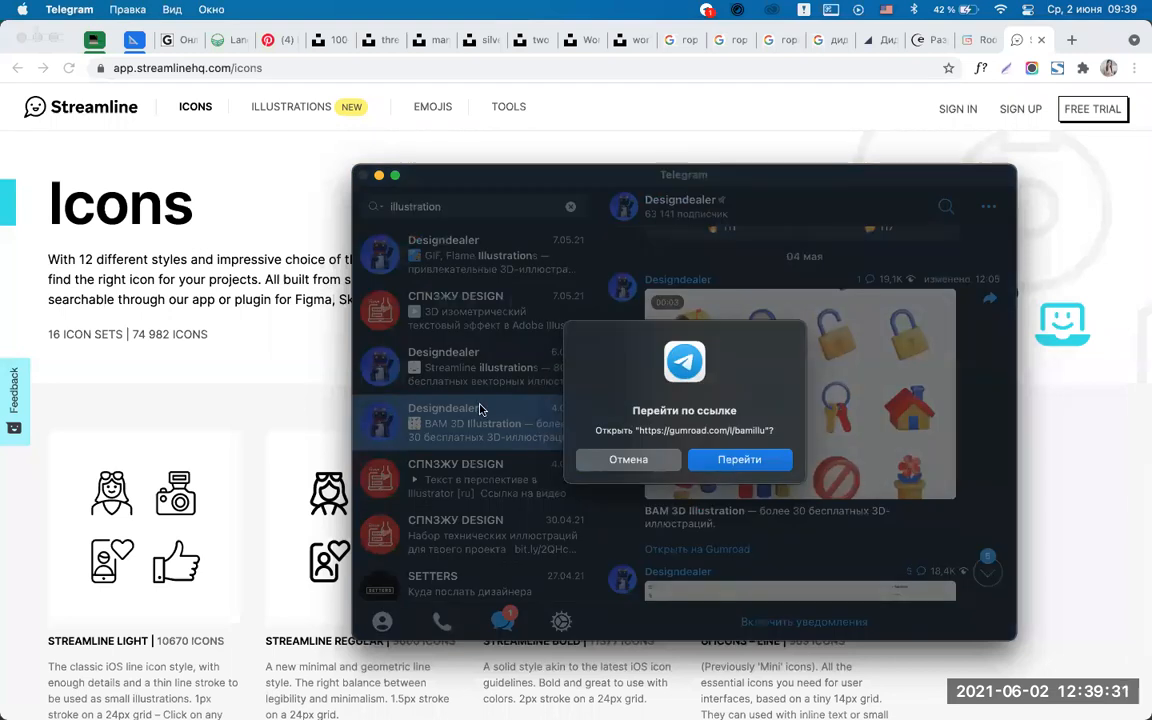
click(626, 460)
scroll(478, 508, down, 5)
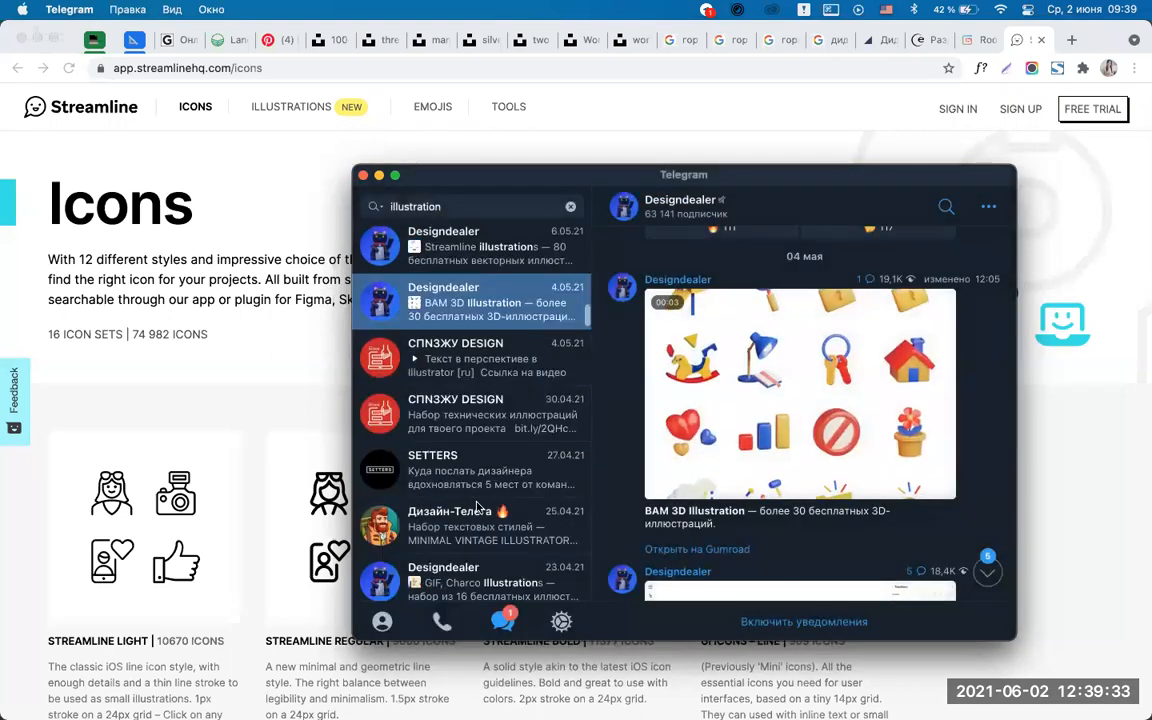
Preview the Pixeltrue and Manufactory posts, then open a new Chrome tab.
click(476, 458)
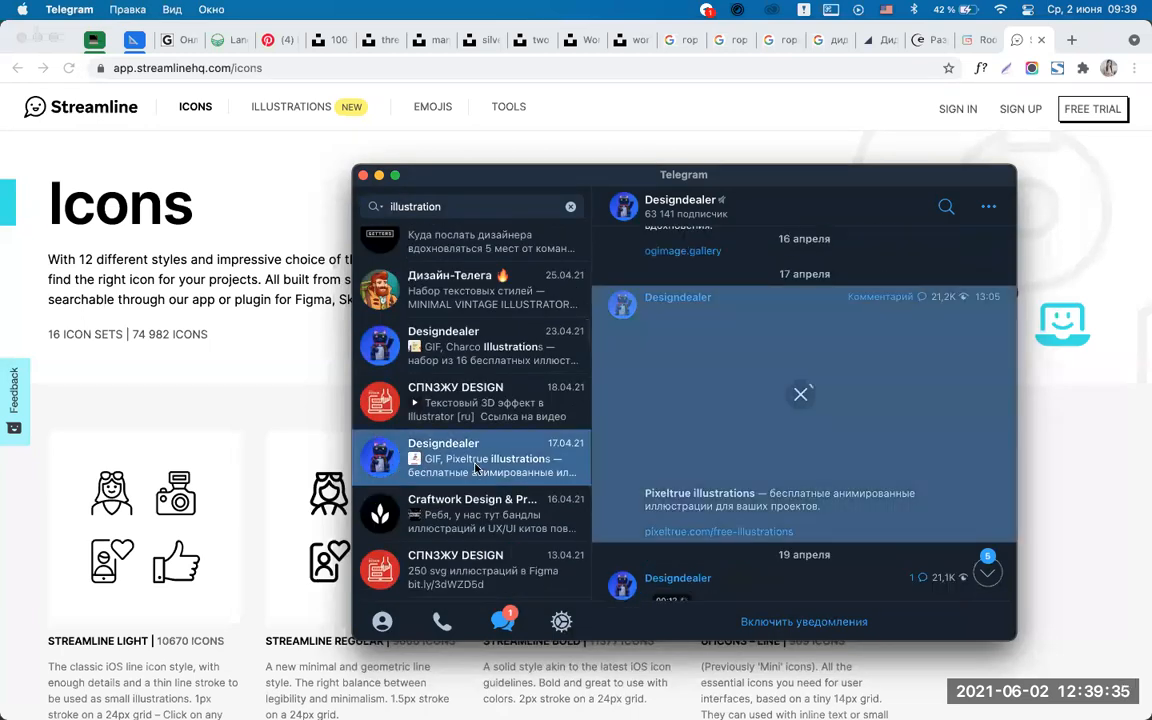
scroll(462, 492, down, 3)
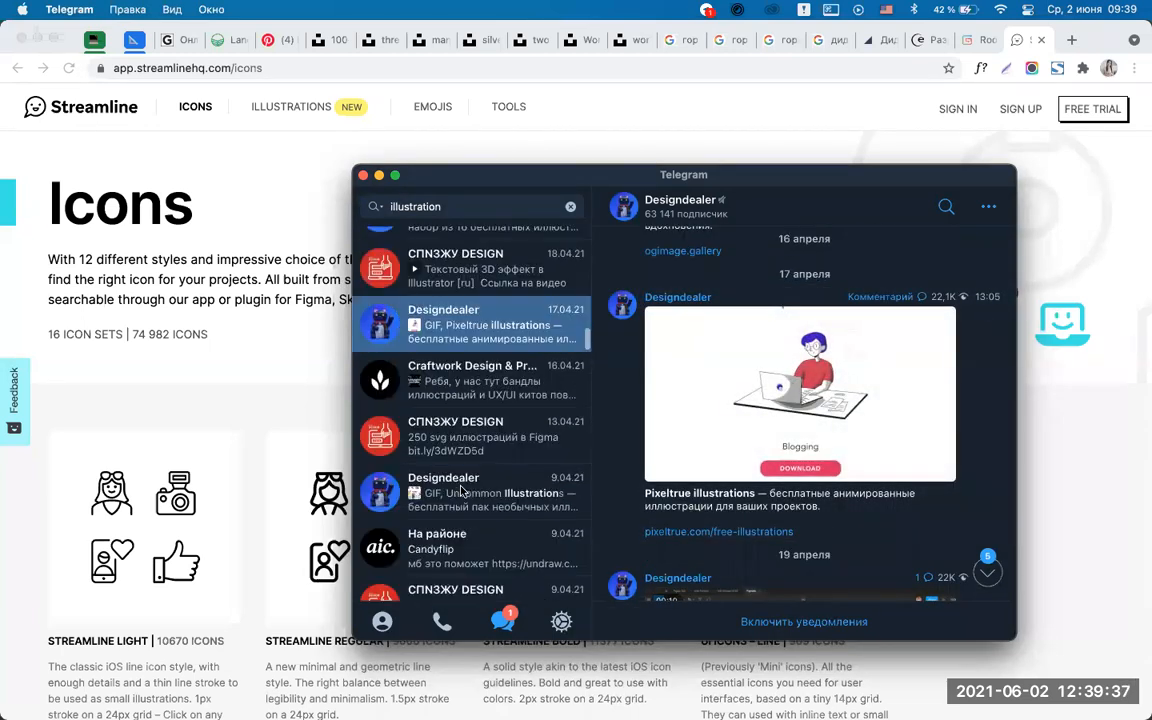
scroll(470, 515, down, 3)
click(485, 521)
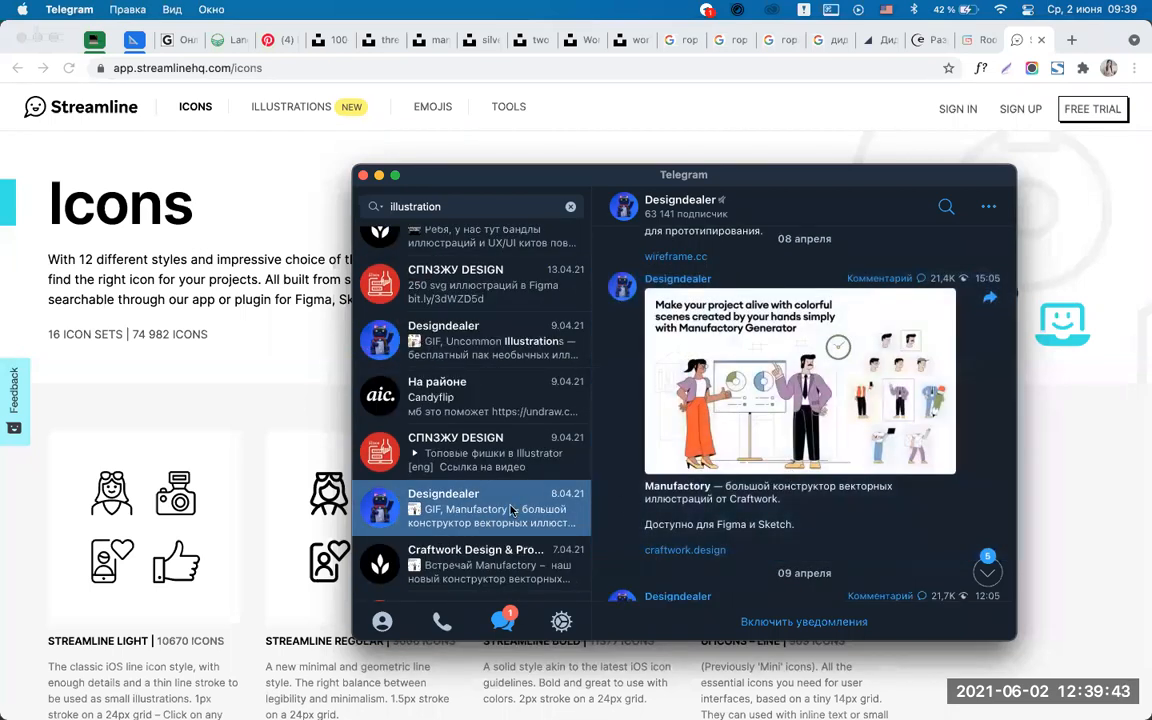
scroll(480, 520, down, 2)
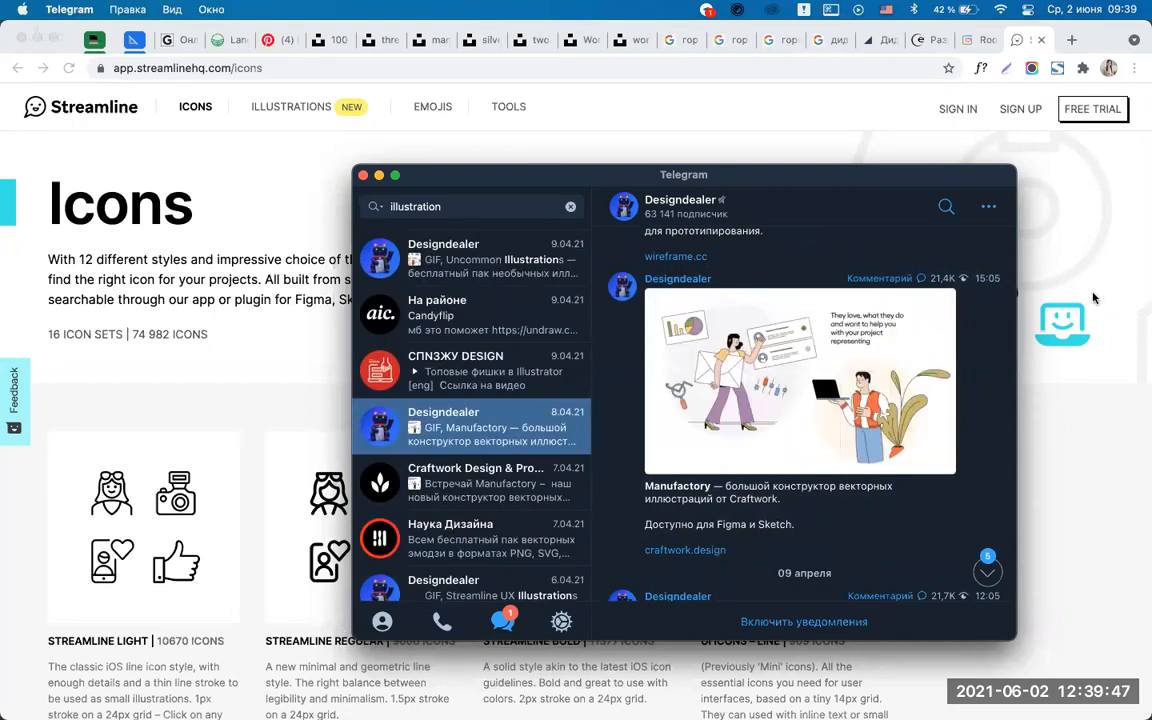
click(1068, 50)
click(1071, 40)
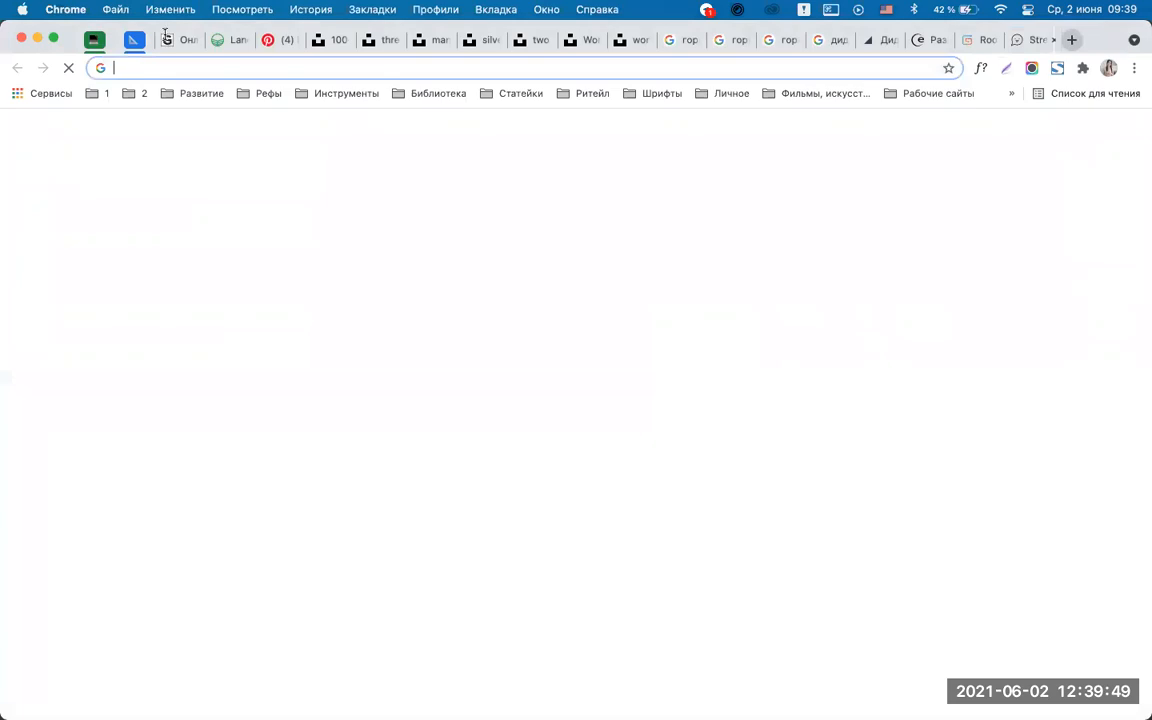
Open the 3d bookmark in the Инструменты bookmarks folder to load cesarpelizer.co.uk.
click(256, 93)
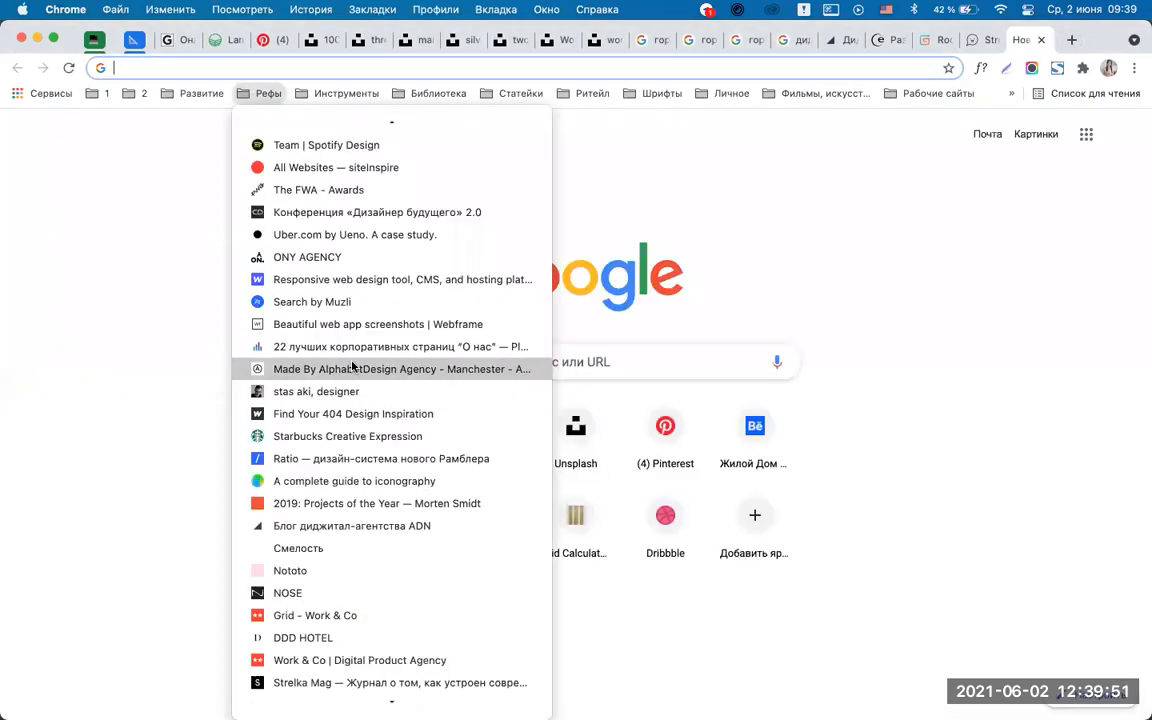
click(341, 95)
click(341, 95)
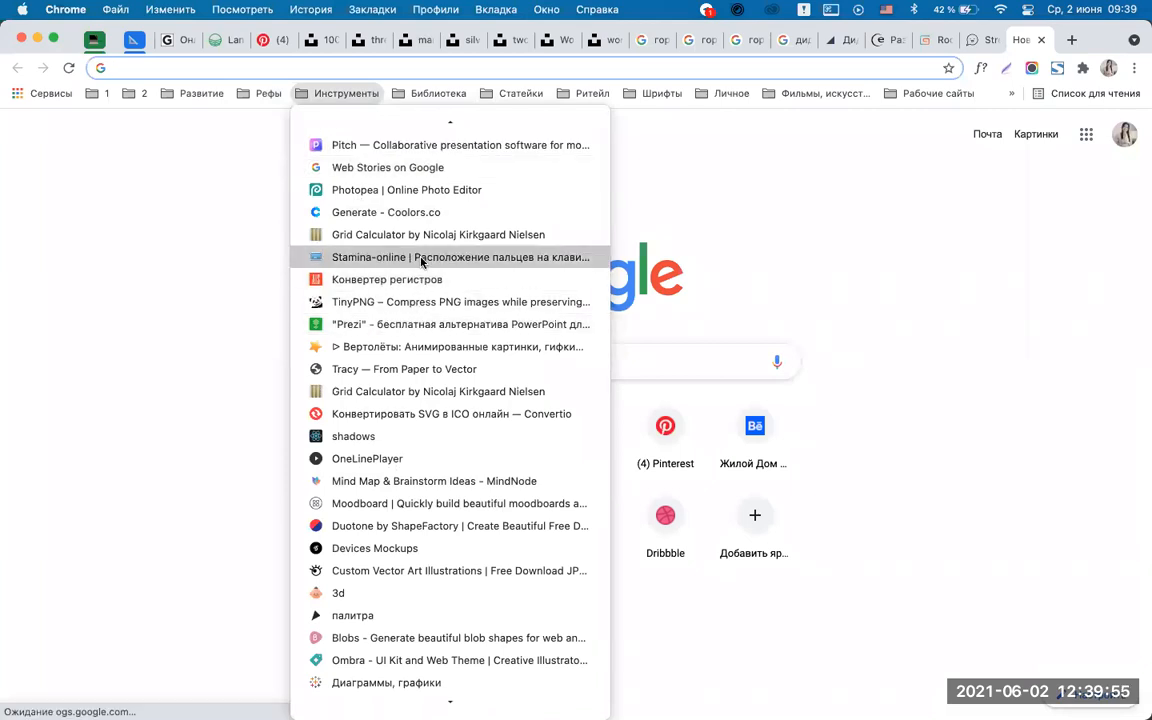
scroll(398, 478, down, 3)
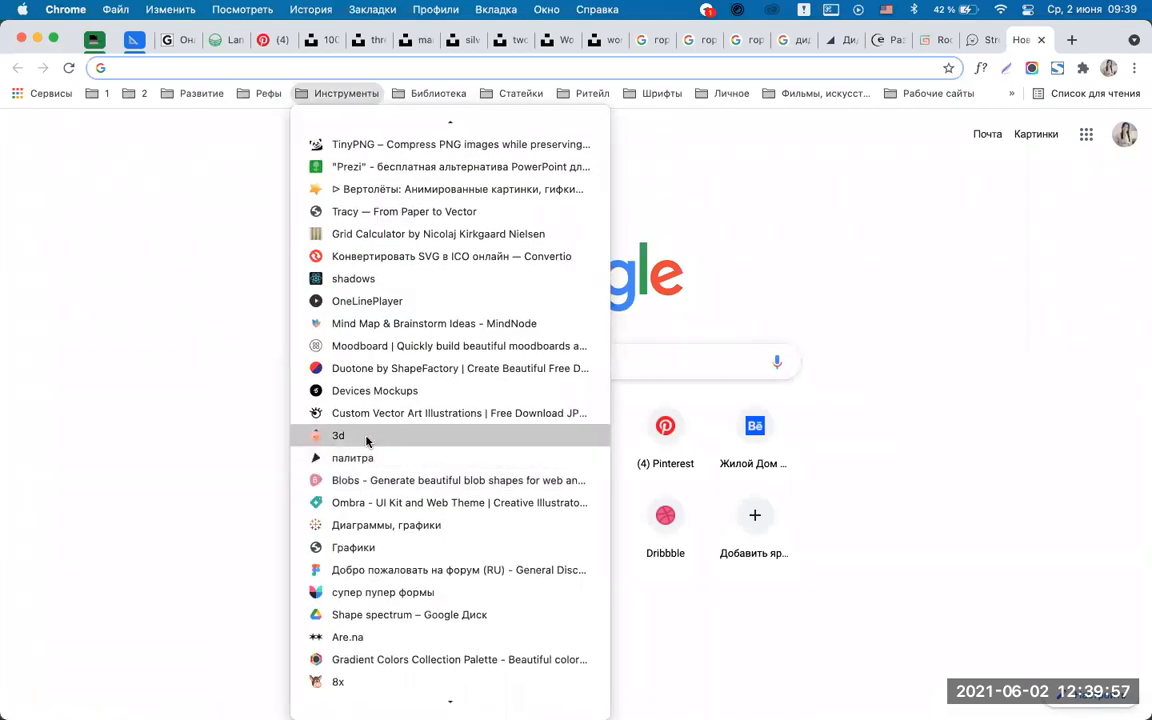
click(365, 440)
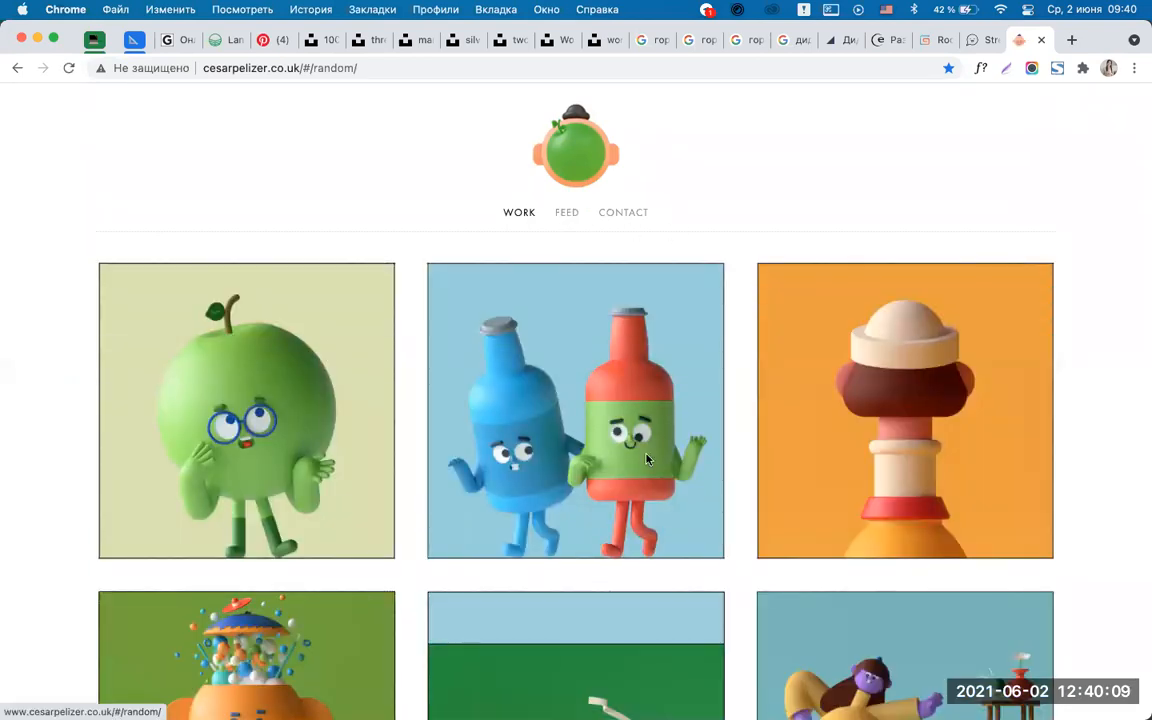
Browse down the cesarpelizer.co.uk 3D character gallery, then open a blank new tab.
scroll(646, 459, down, 5)
scroll(646, 459, down, 5)
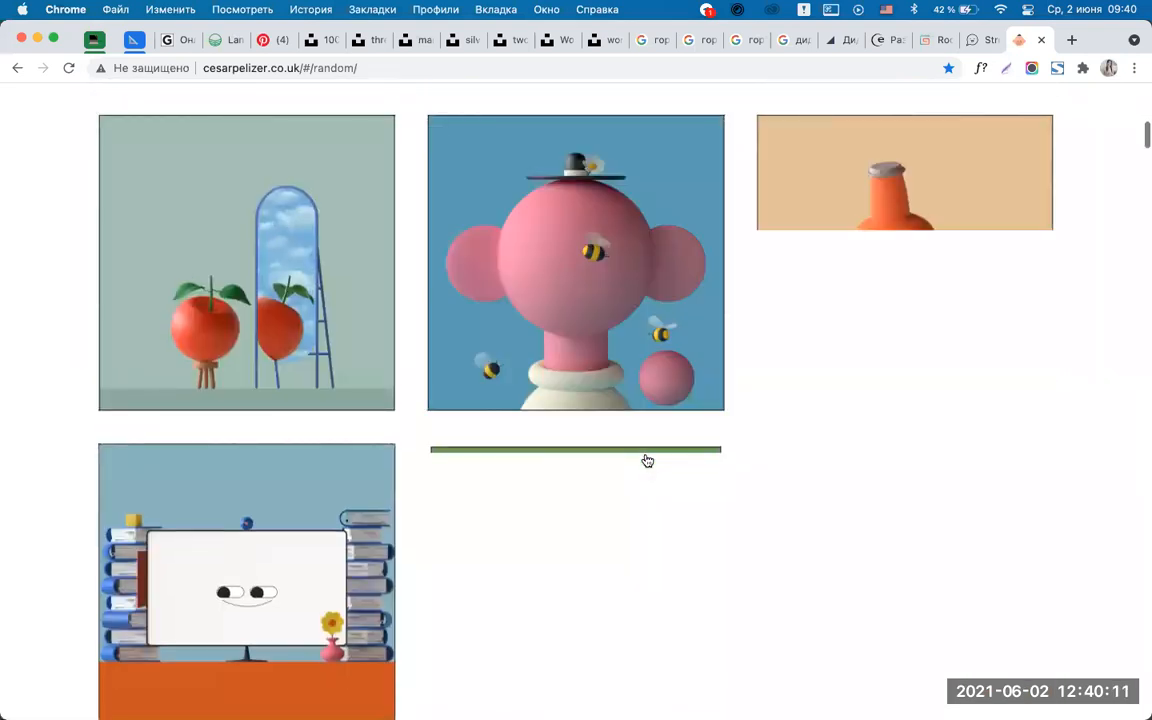
scroll(647, 460, down, 5)
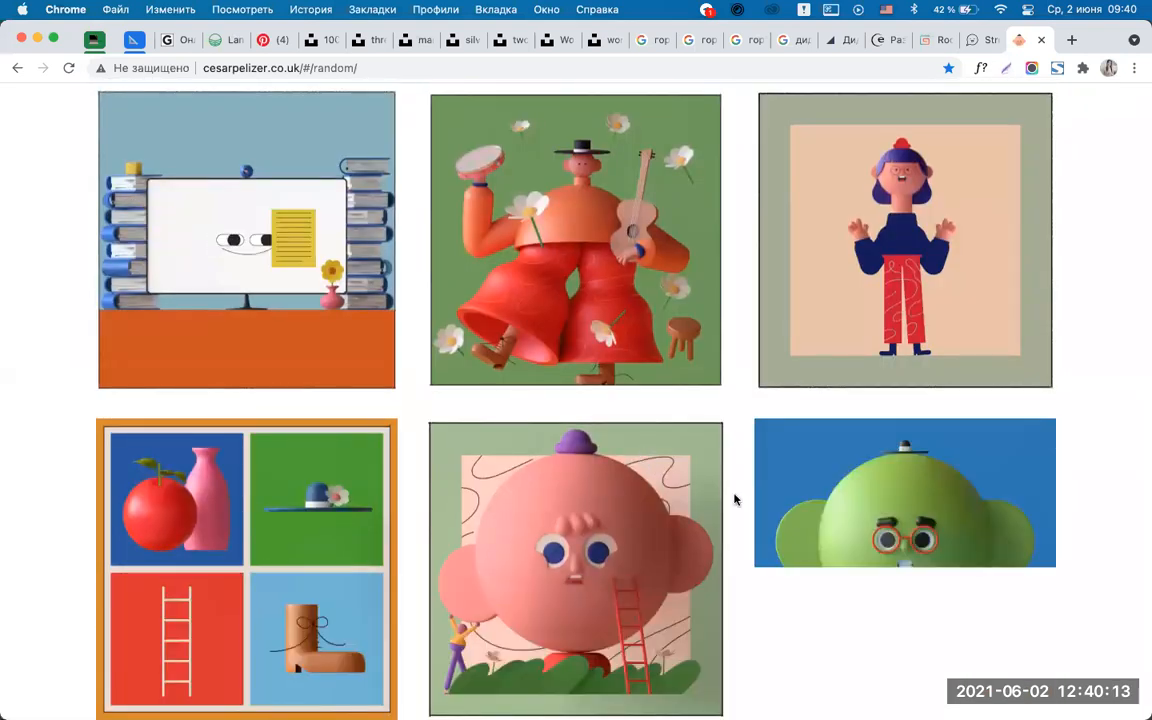
scroll(734, 499, down, 10)
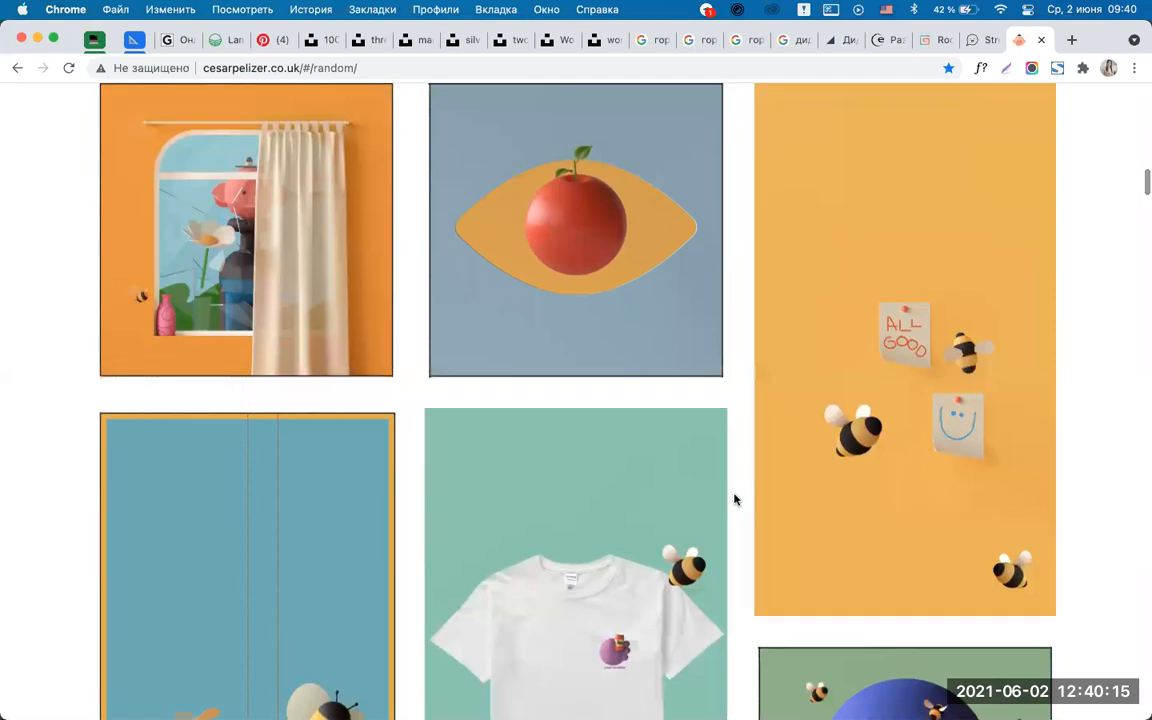
scroll(734, 499, down, 15)
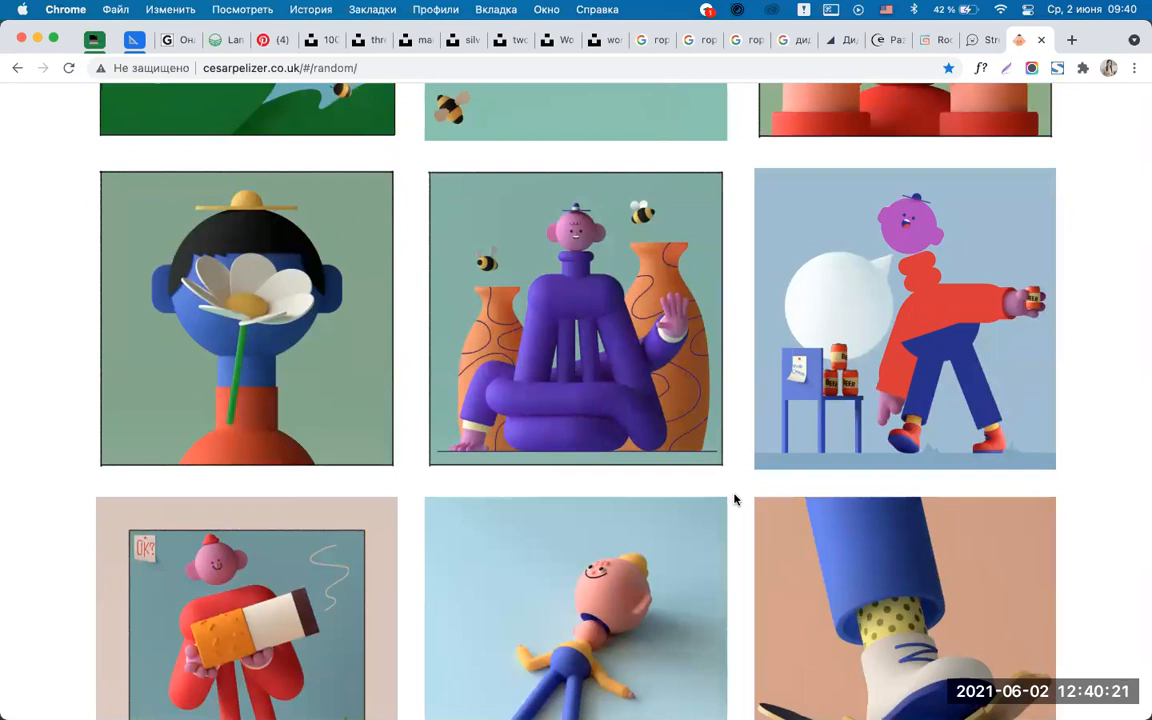
scroll(734, 499, down, 10)
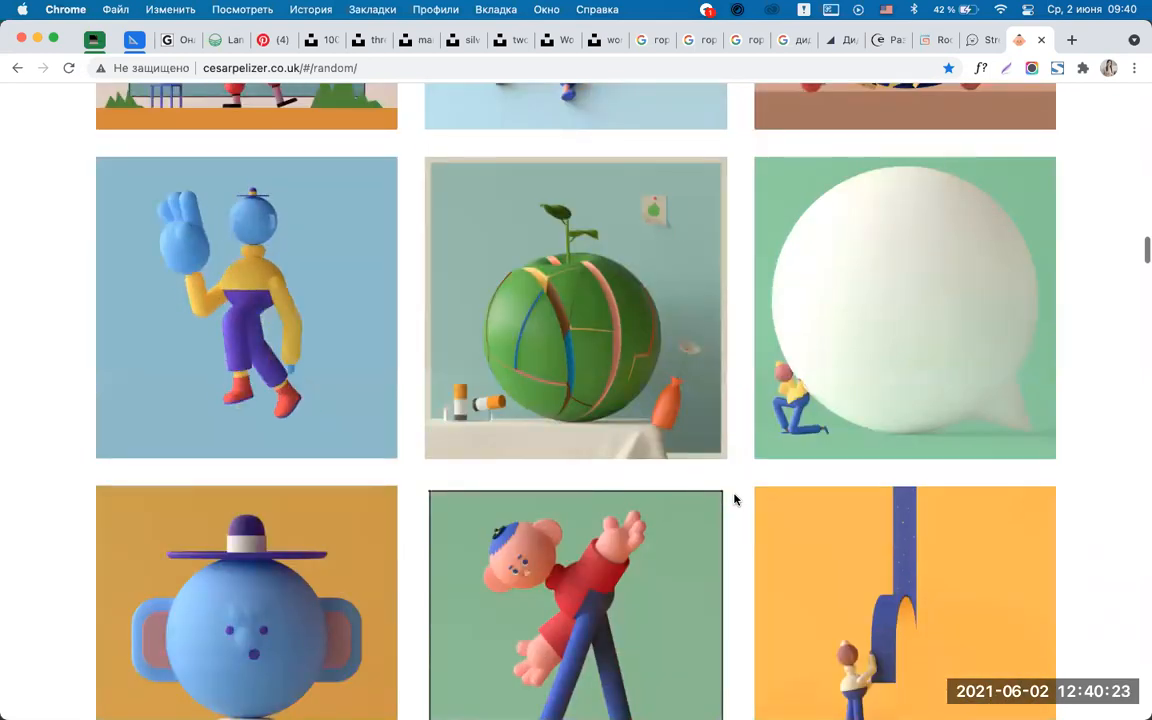
scroll(734, 499, down, 10)
scroll(734, 499, up, 6)
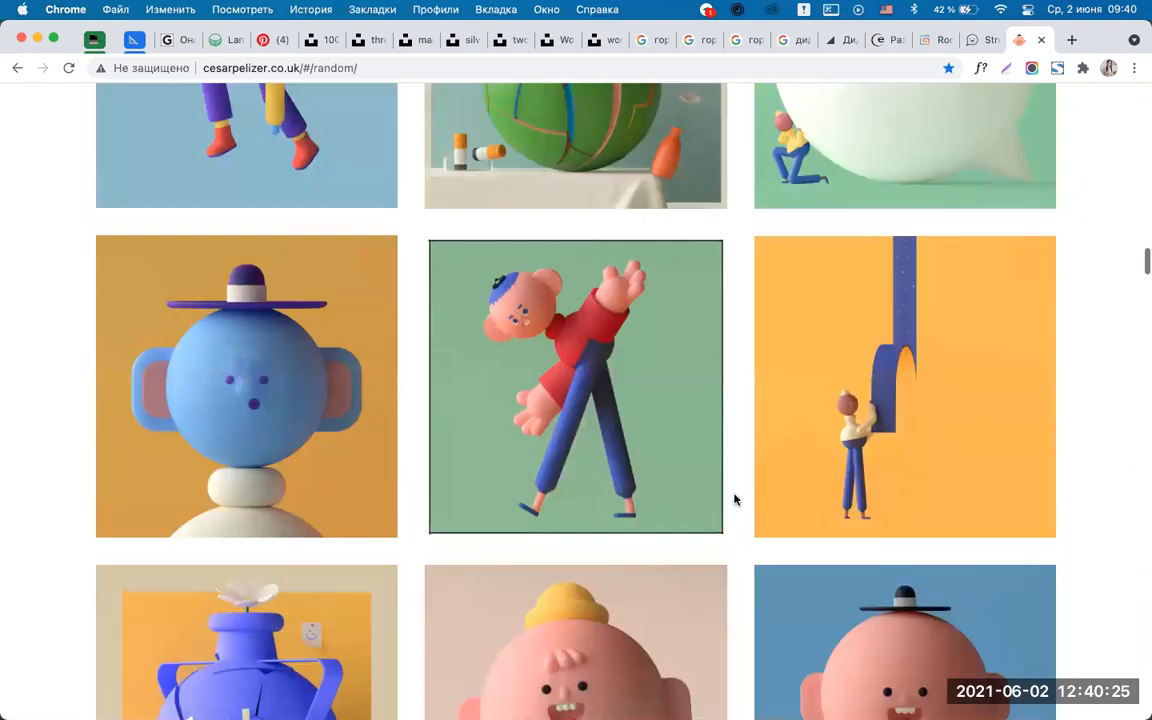
scroll(734, 499, up, 10)
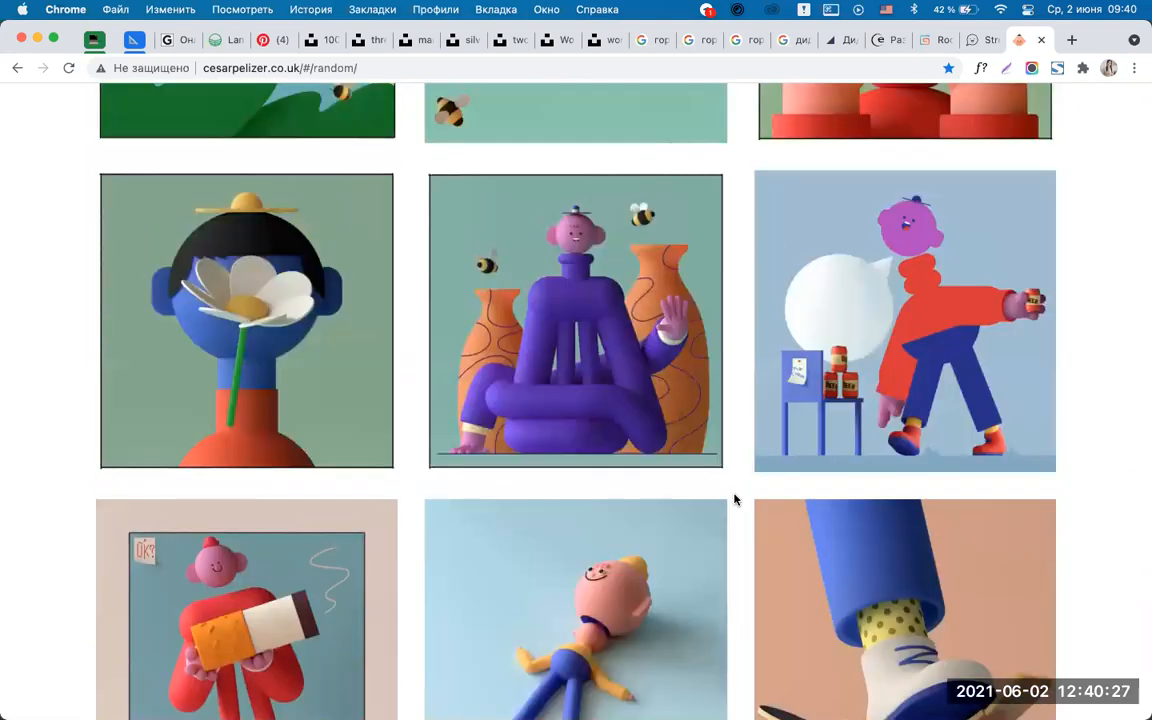
scroll(734, 499, down, 20)
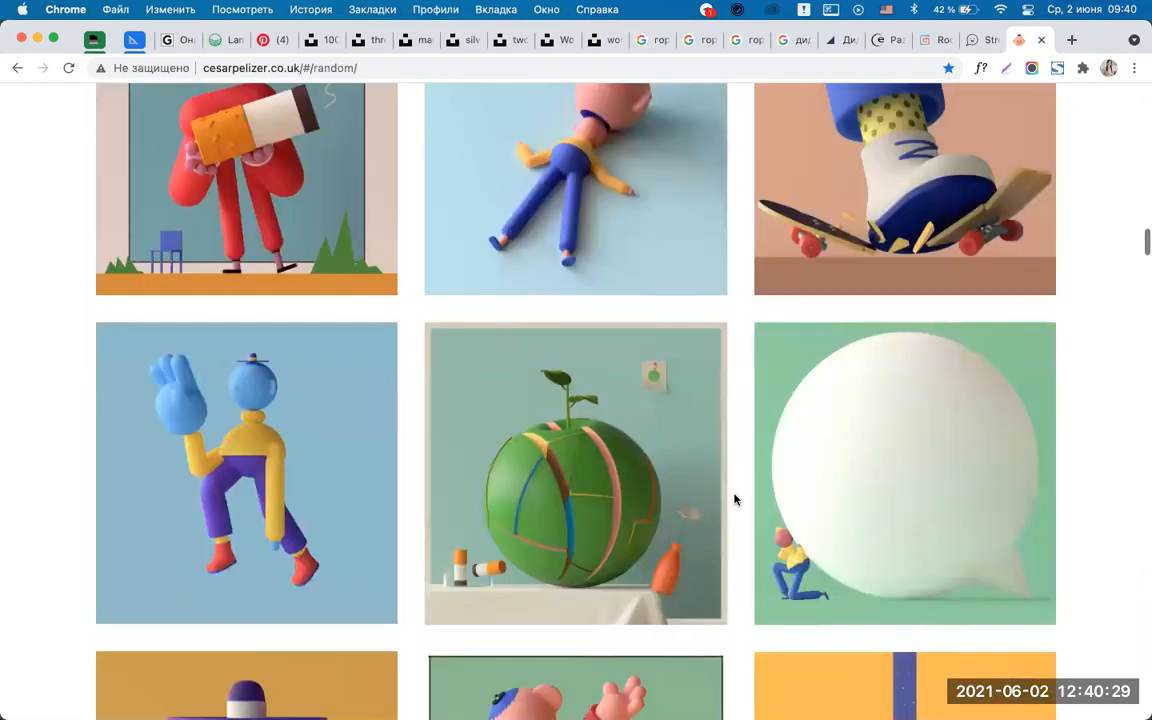
scroll(734, 499, down, 5)
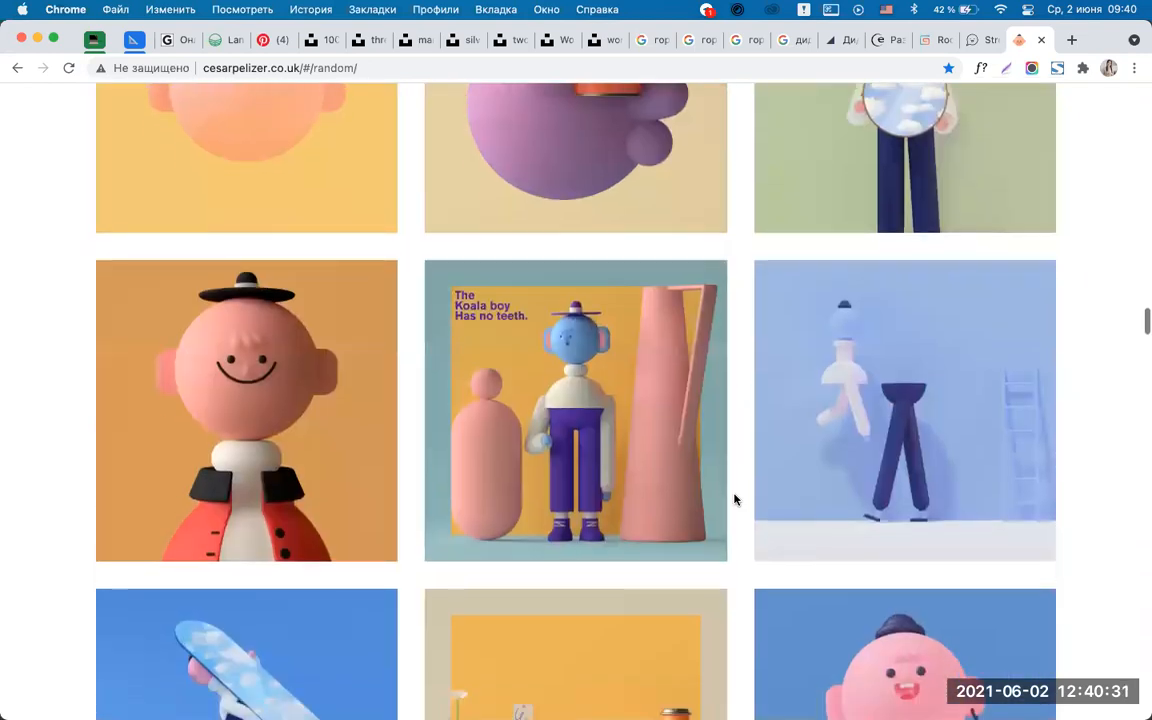
scroll(734, 499, down, 5)
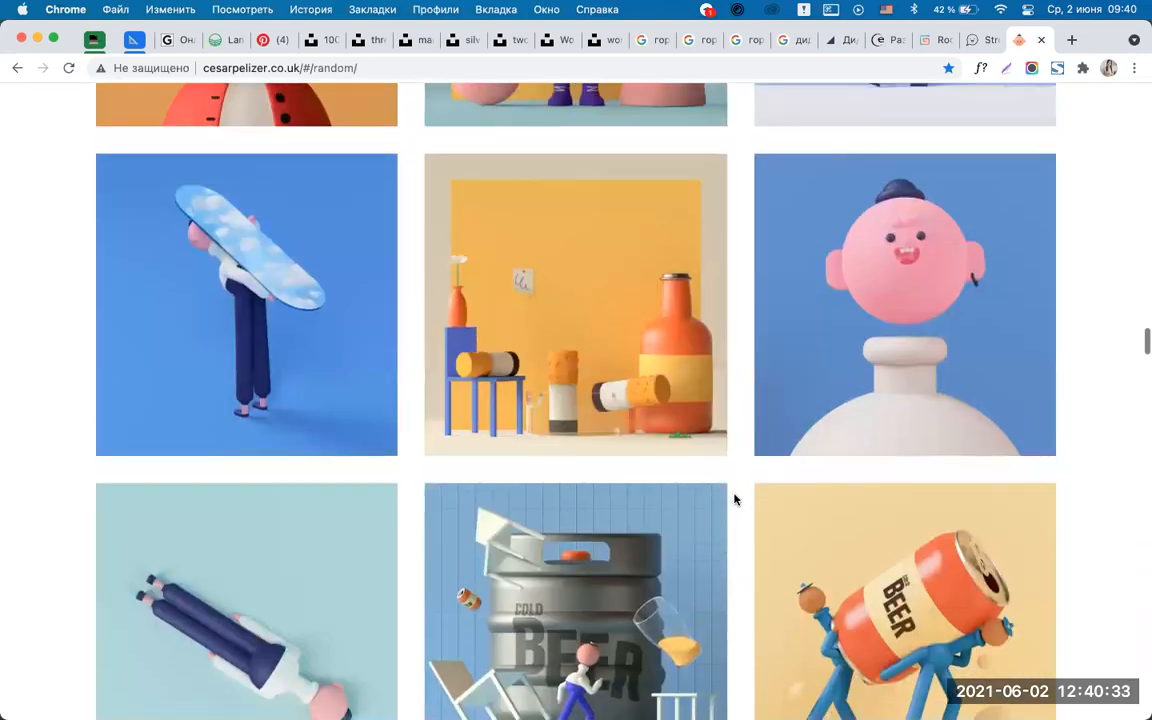
scroll(734, 499, down, 10)
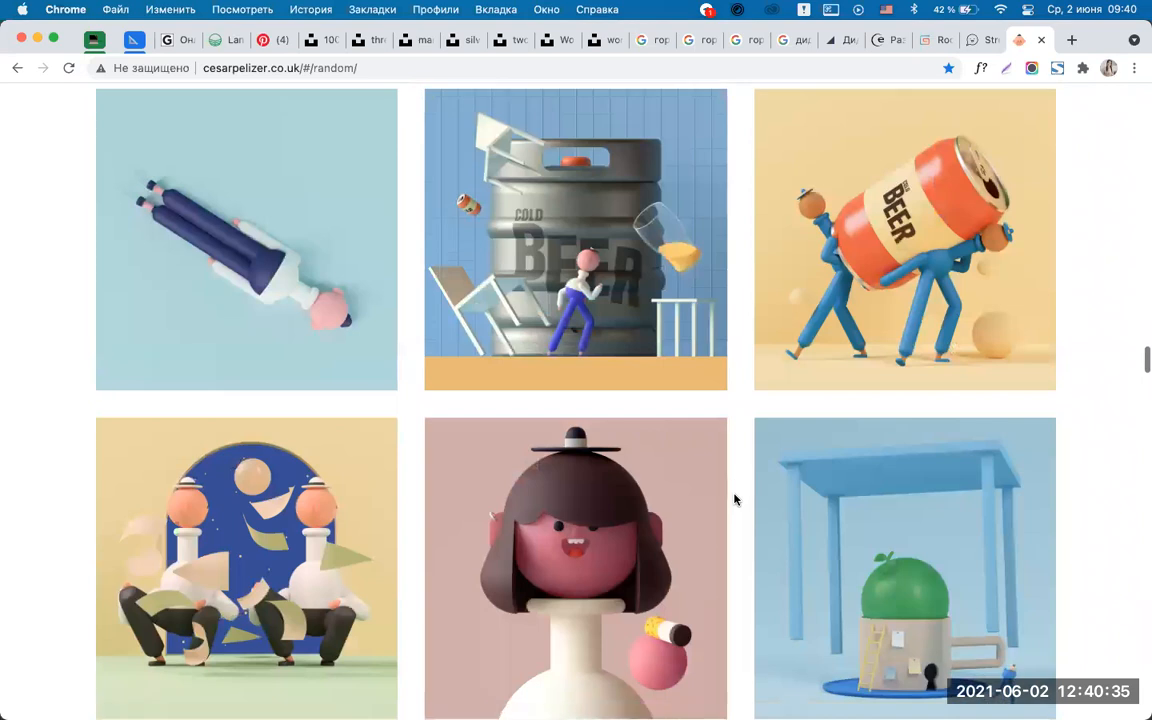
scroll(734, 499, down, 5)
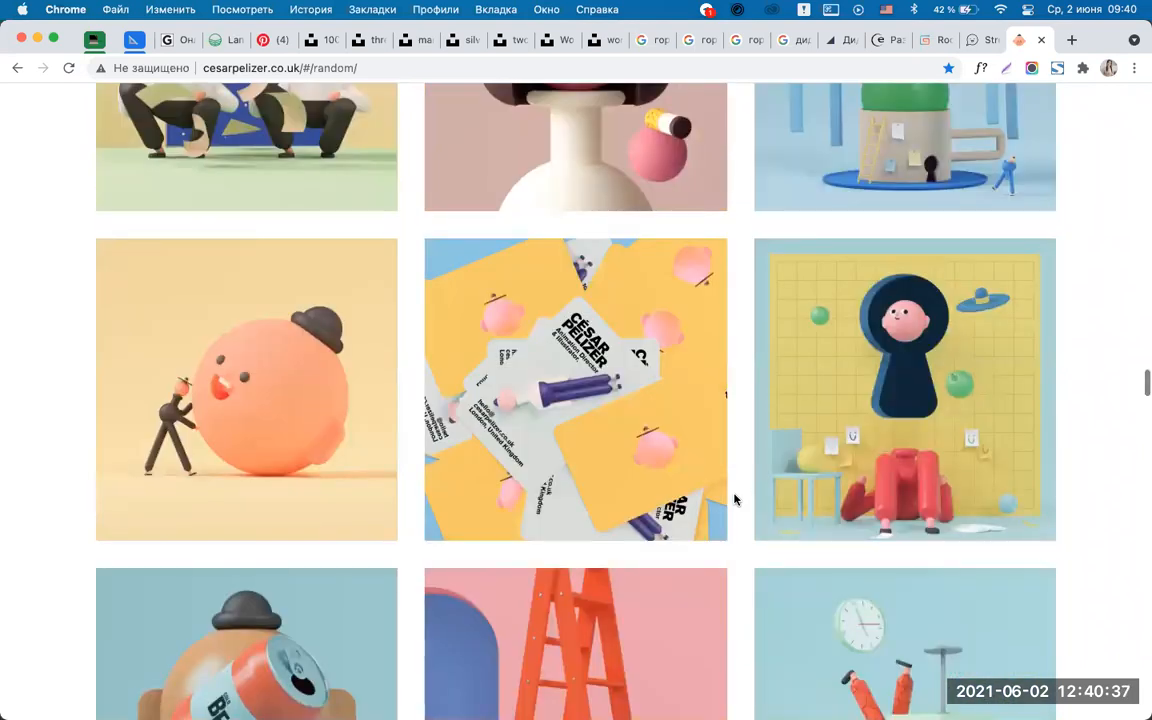
scroll(734, 499, down, 5)
scroll(734, 499, down, 10)
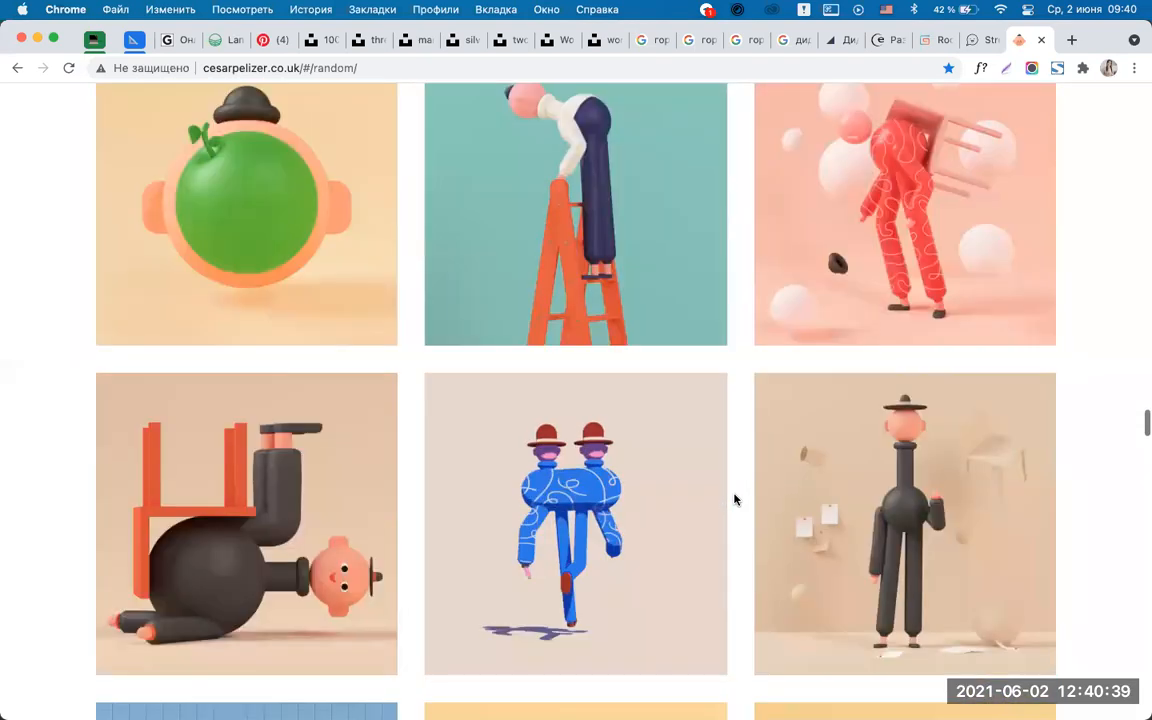
scroll(734, 499, down, 3)
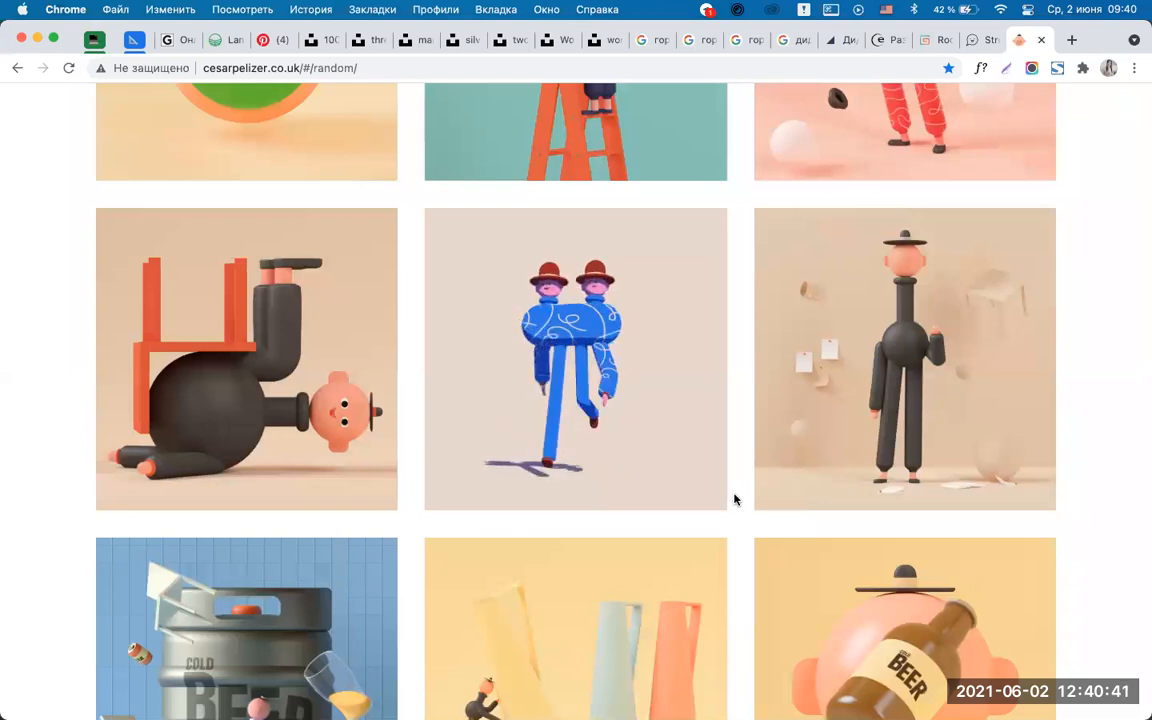
scroll(734, 499, down, 5)
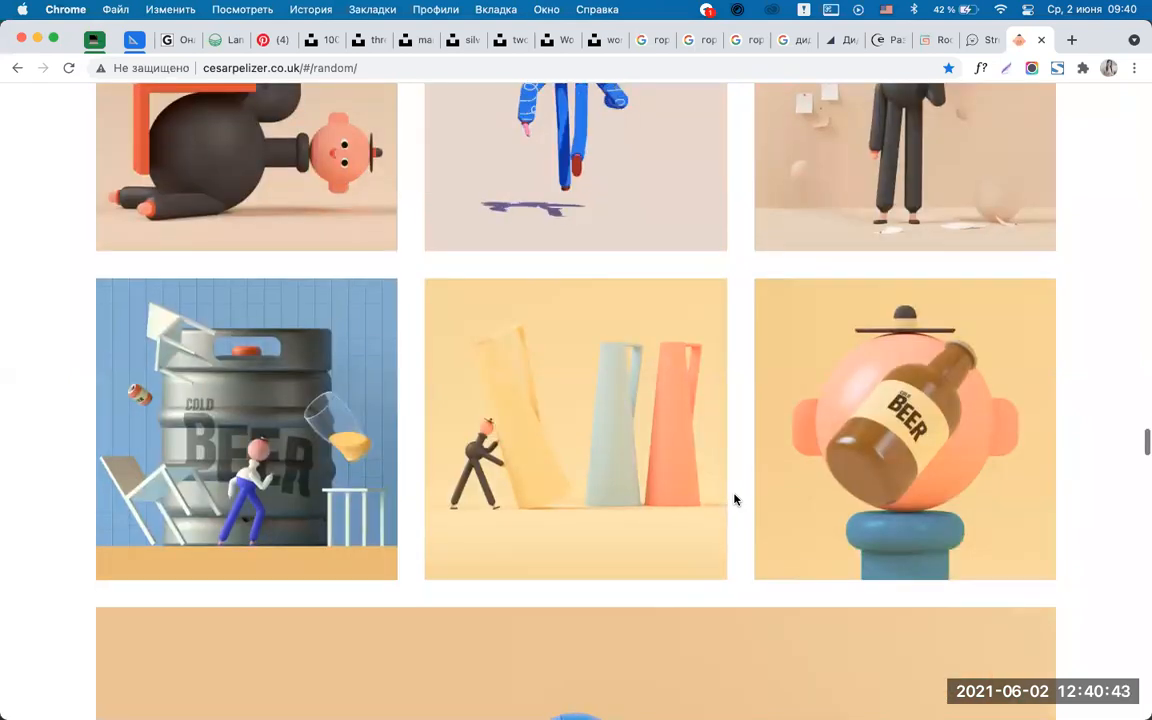
scroll(734, 499, down, 15)
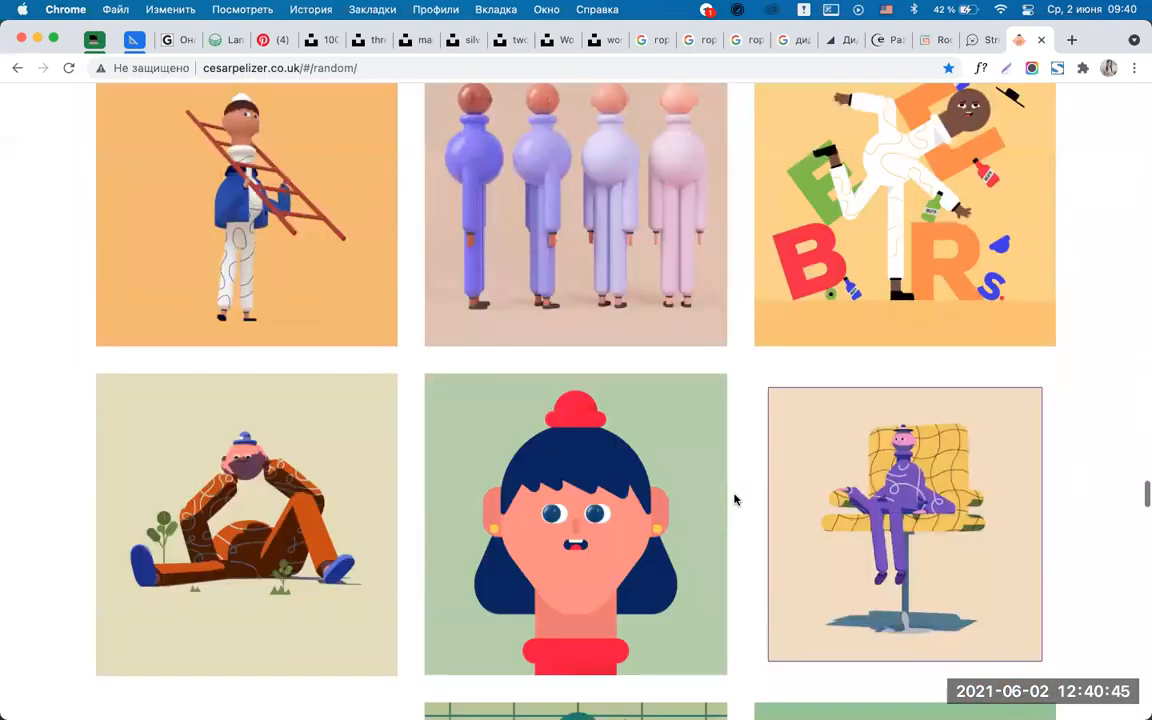
scroll(734, 499, down, 20)
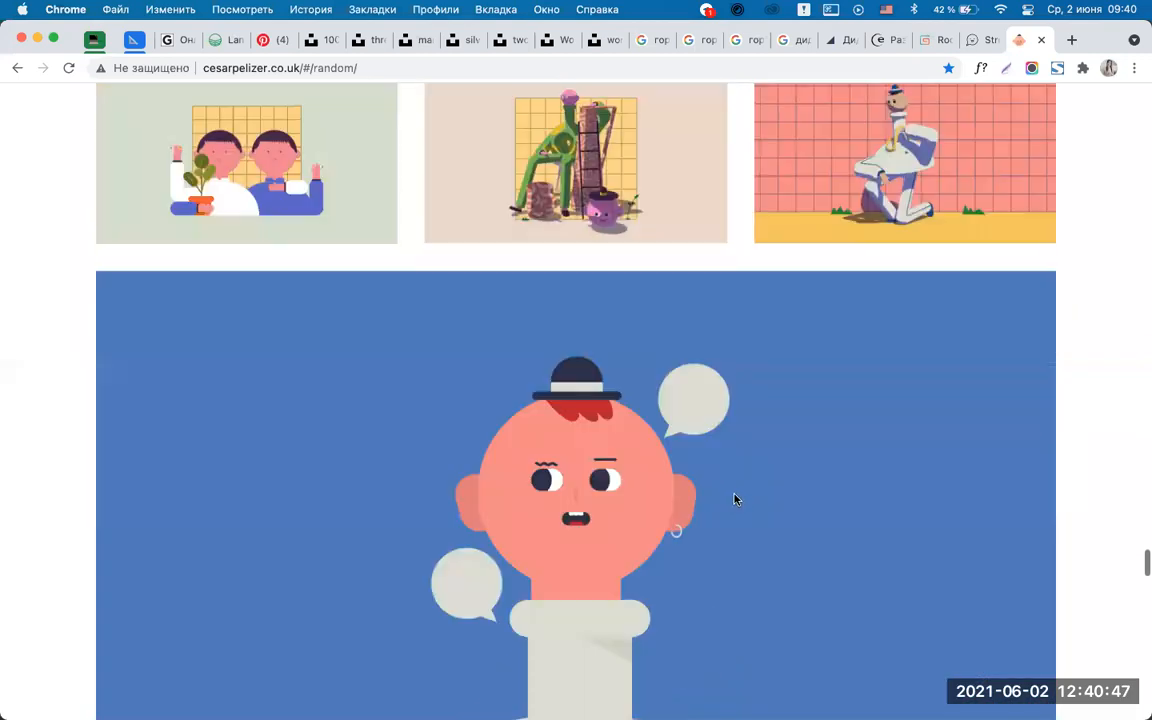
click(1069, 38)
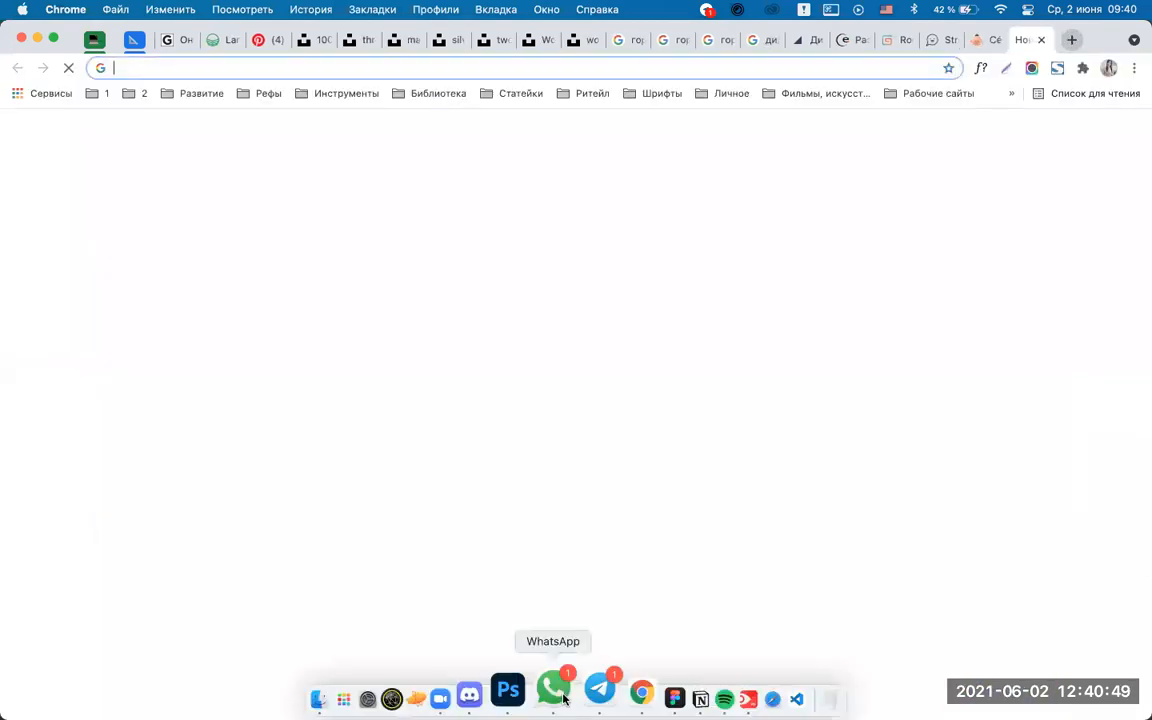
Open the Colory | Color Palettes file in Figma and go to its Colory | Color Palettes page.
click(631, 688)
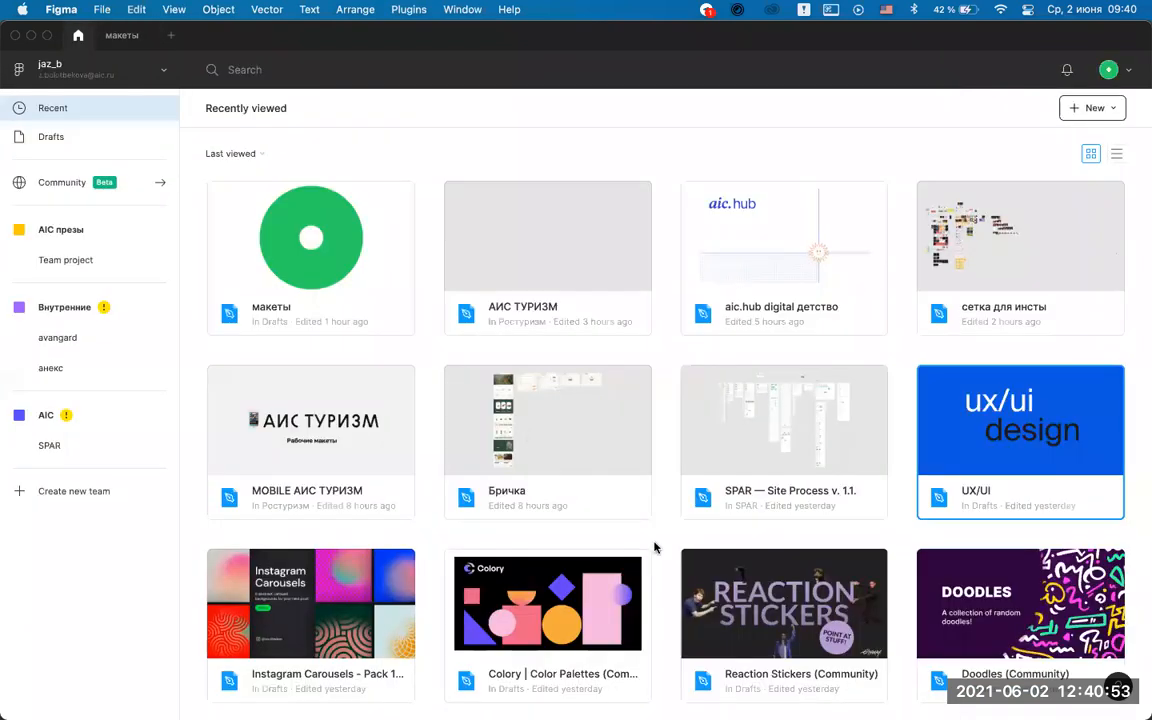
scroll(680, 547, down, 3)
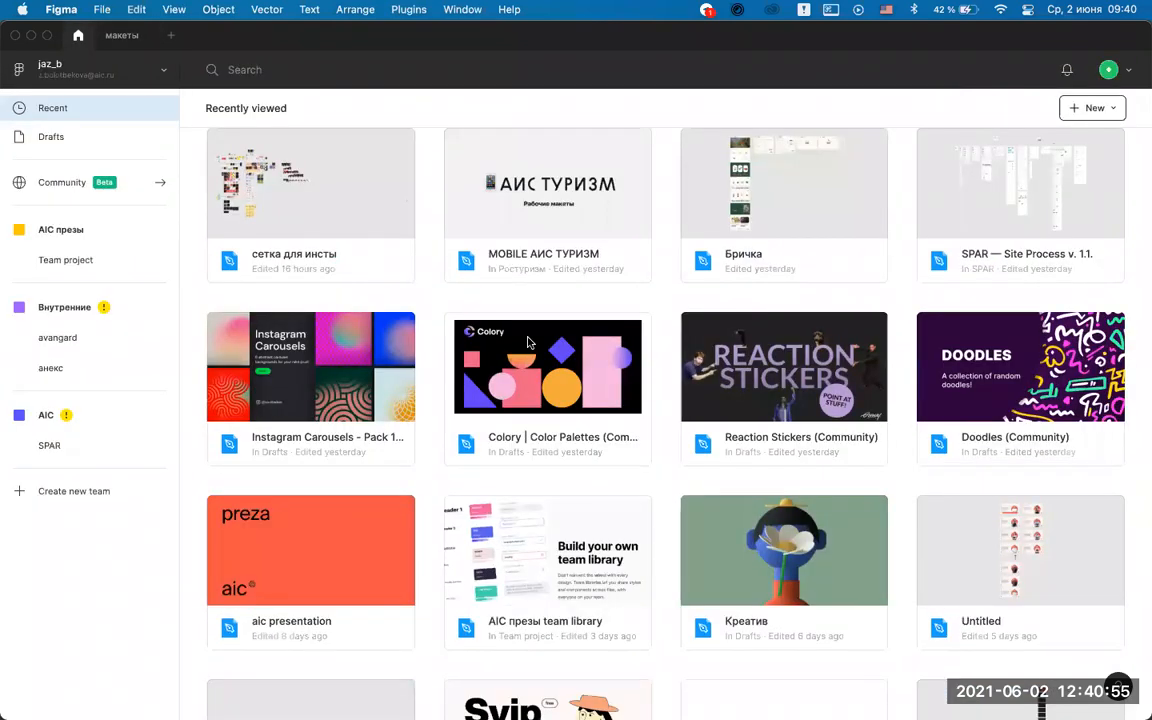
click(559, 392)
double_click(559, 392)
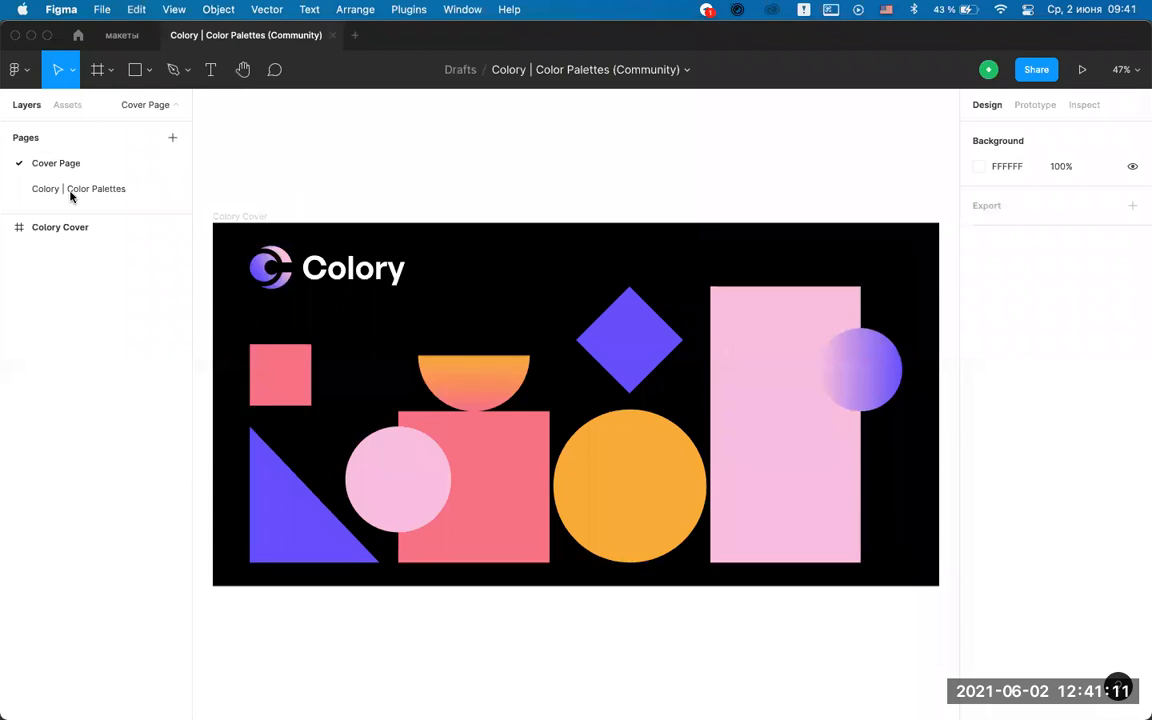
click(83, 194)
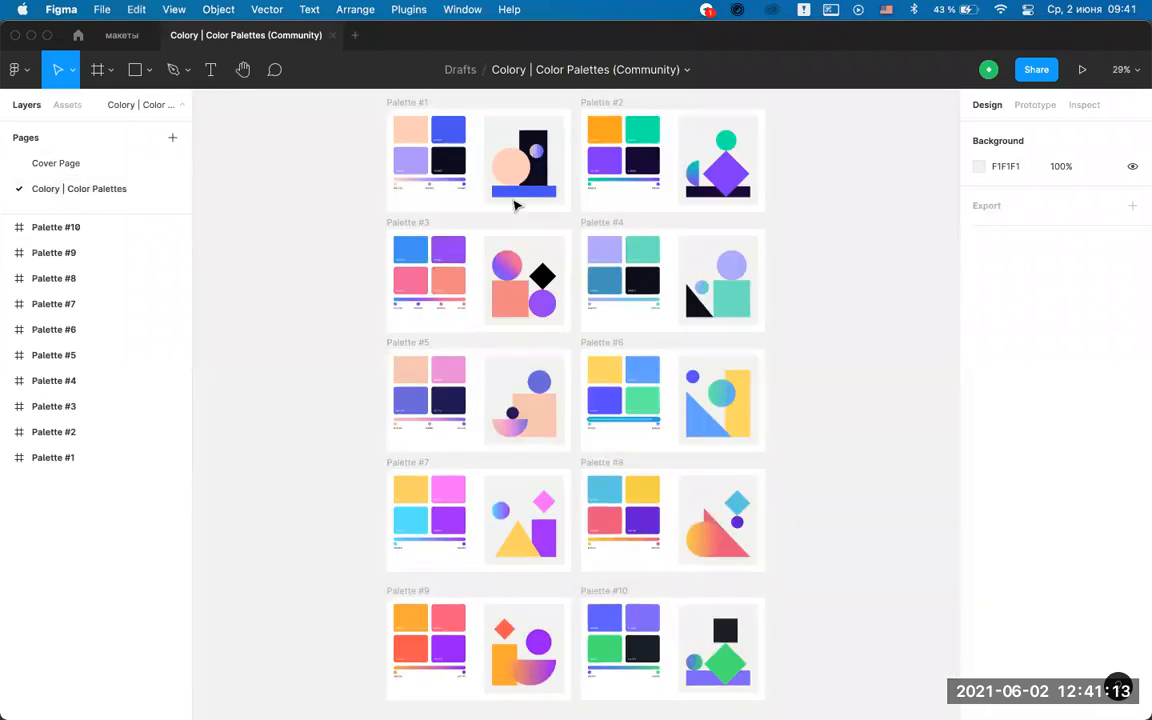
Select Palette #3's salmon square, gradient circle, black diamond and purple circle together.
scroll(515, 200, up, 3)
scroll(515, 205, down, 3)
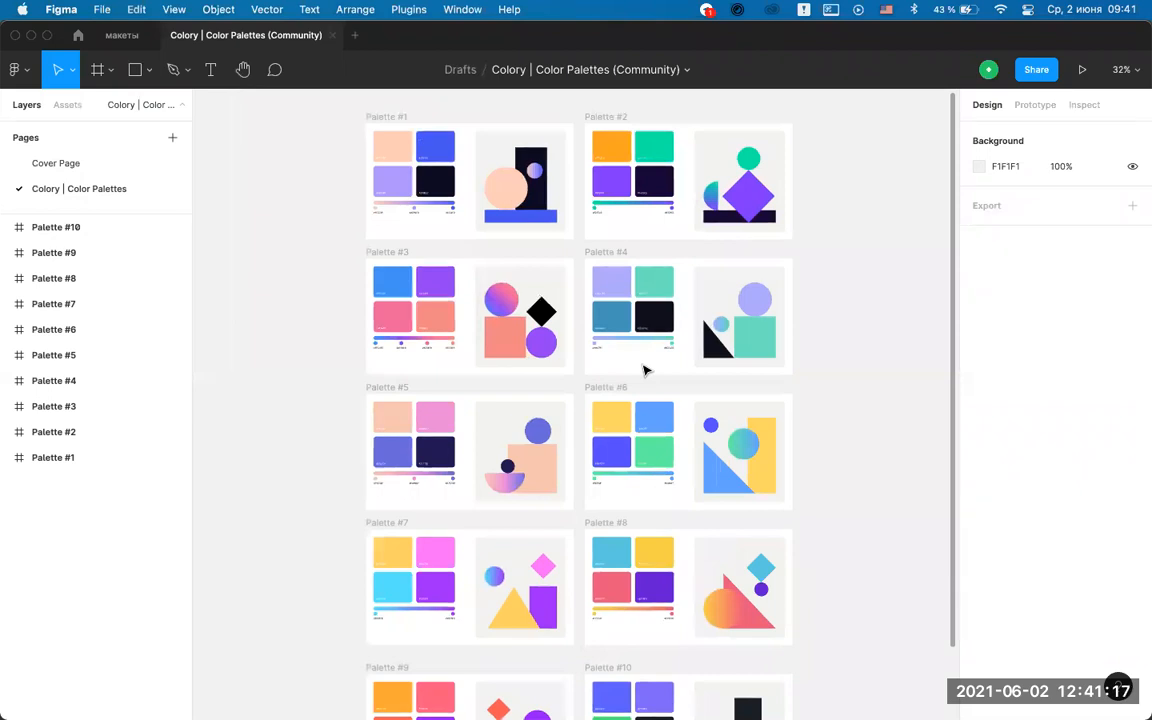
scroll(529, 399, up, 2)
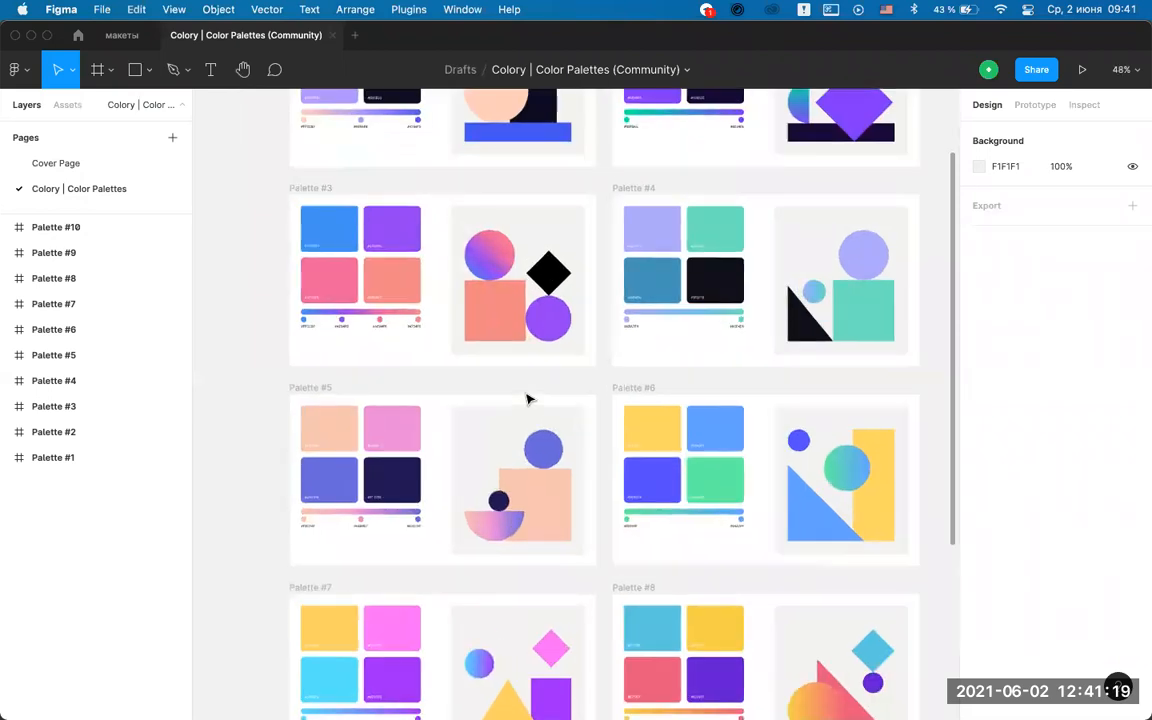
scroll(529, 399, down, 5)
scroll(529, 399, up, 10)
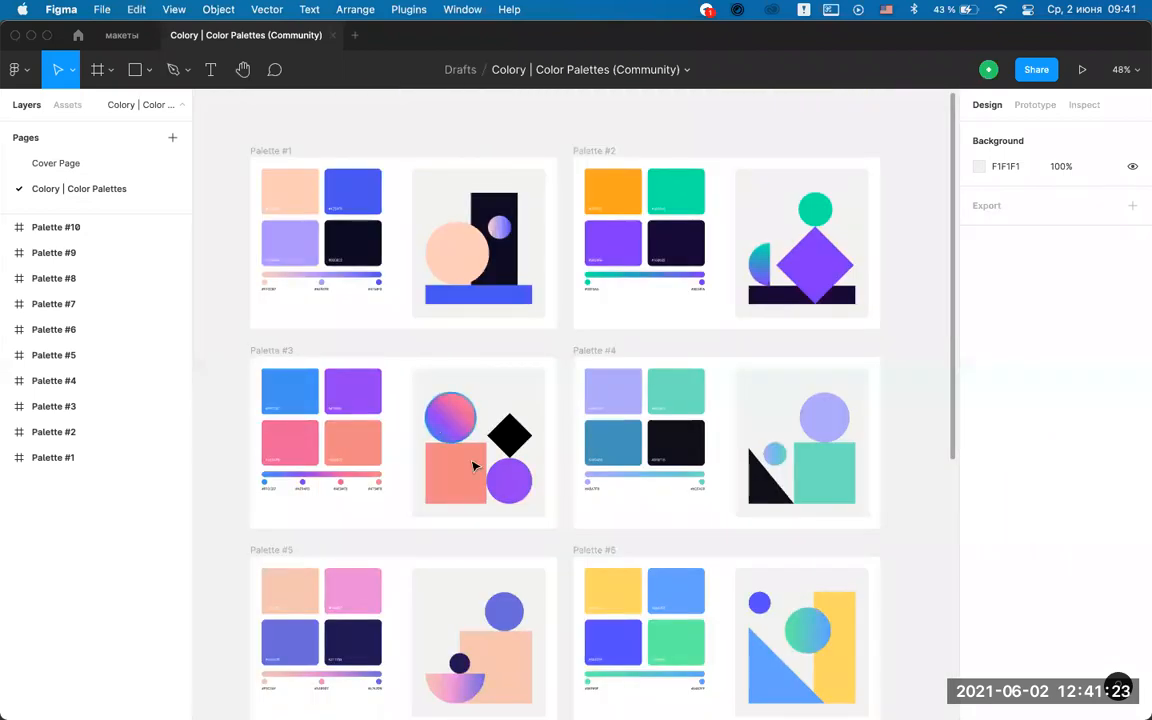
click(467, 444)
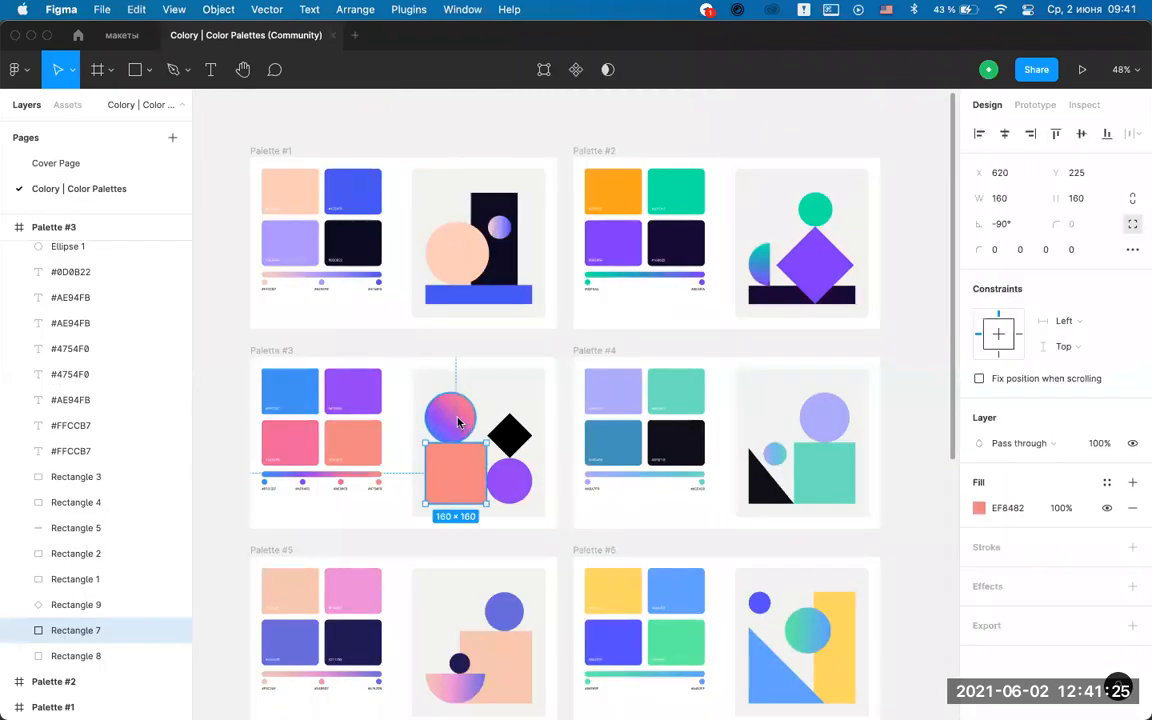
shift+click(458, 422)
shift+click(509, 436)
shift+click(520, 481)
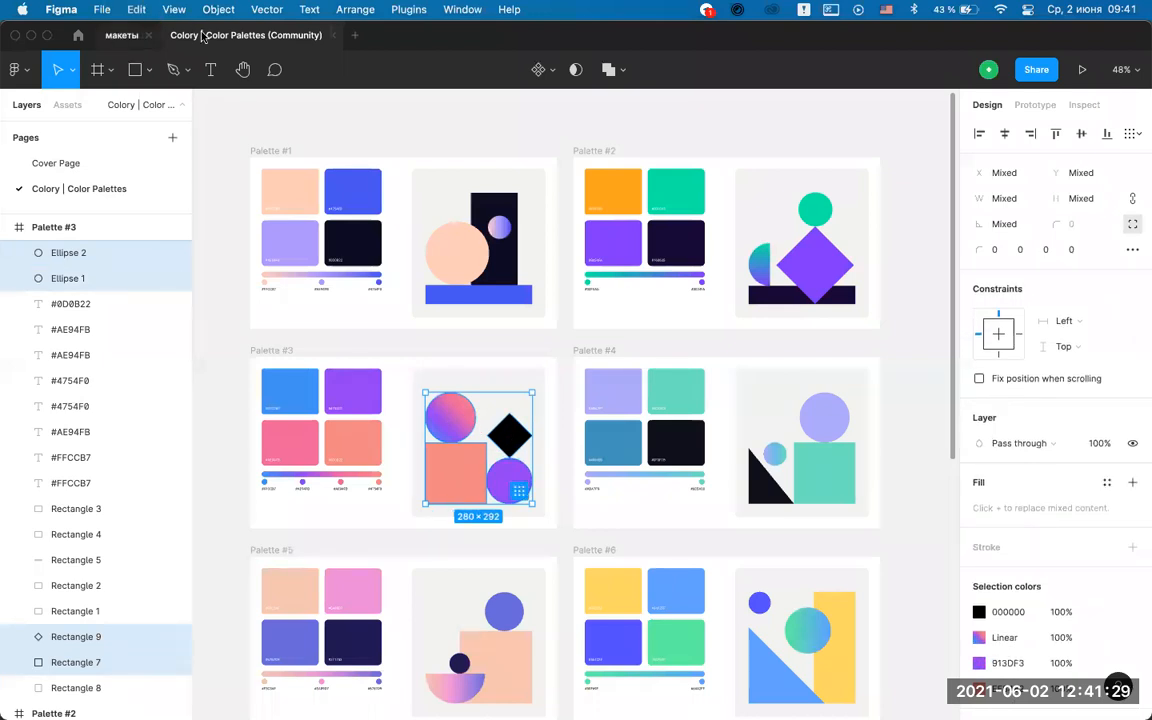
drag(122, 35, 290, 35)
Paste the four Palette #3 shapes right of the Разрабатываем headline, enlarged to about 336 × 350.
click(702, 450)
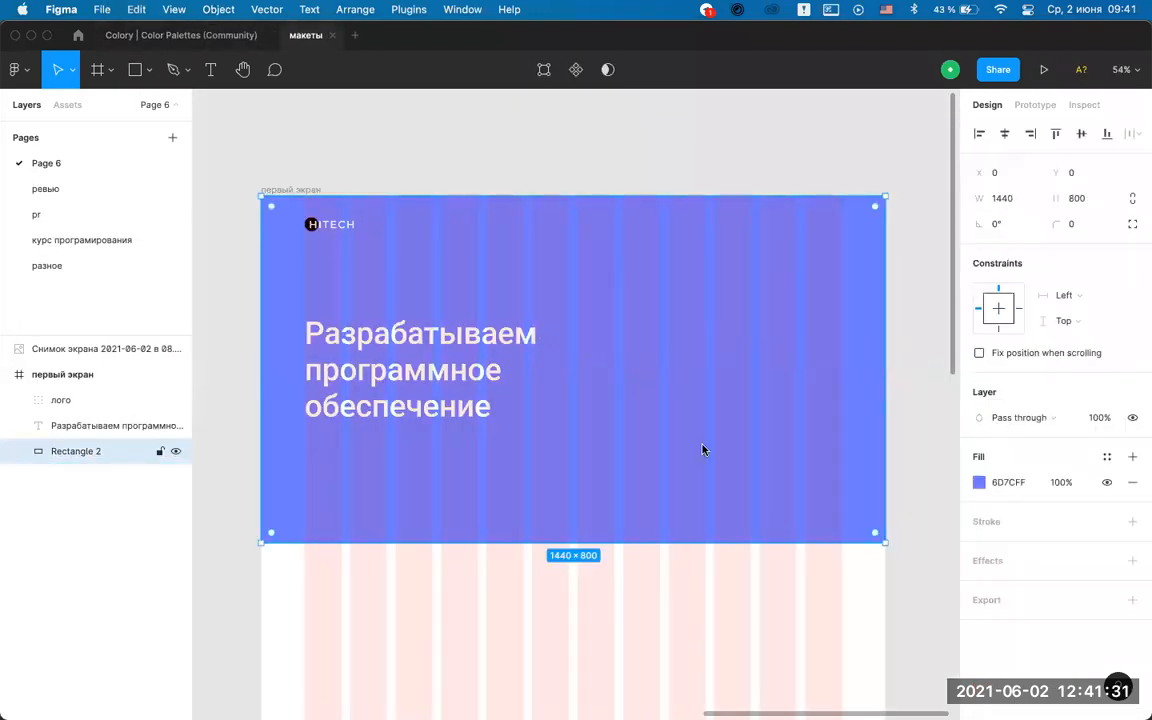
key(super+v)
drag(487, 317, 651, 431)
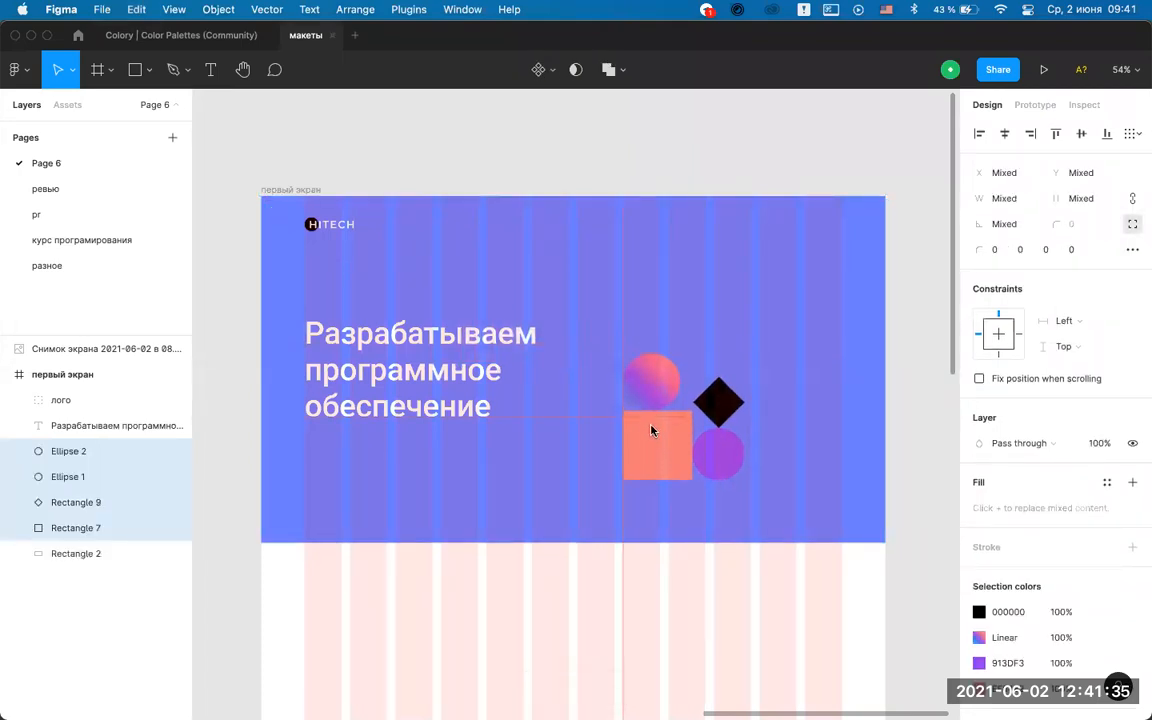
drag(746, 355, 797, 303)
drag(672, 424, 674, 399)
click(663, 167)
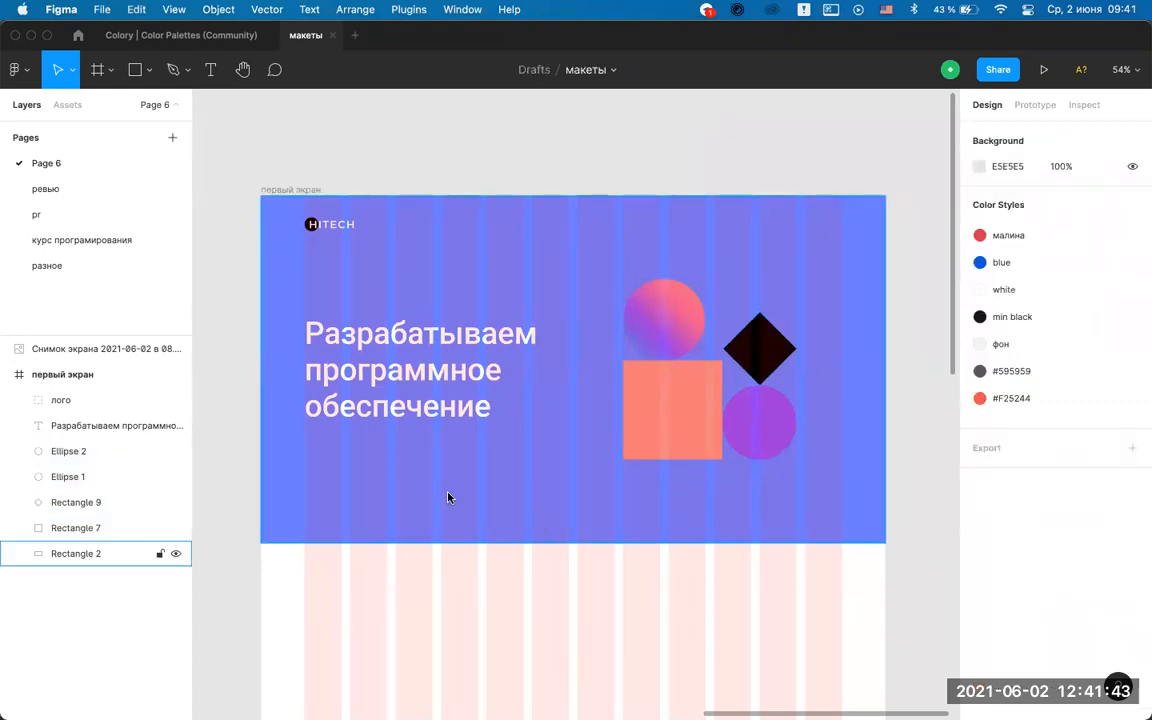
click(459, 388)
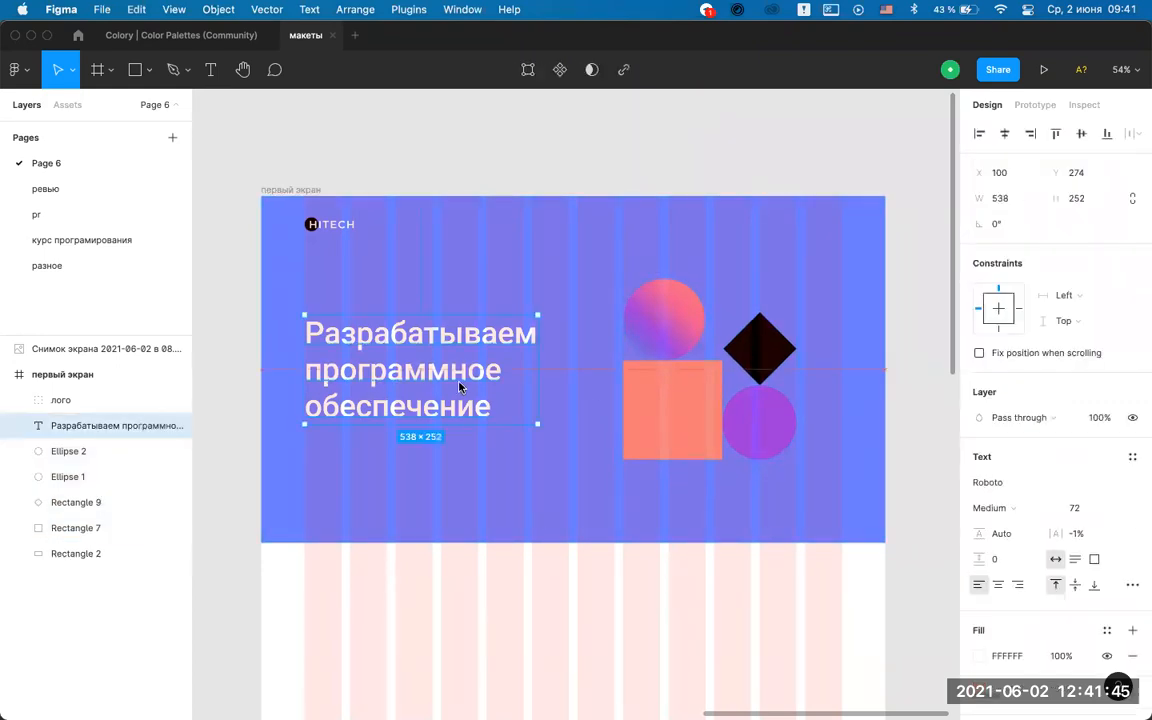
click(545, 190)
scroll(490, 390, up, 2)
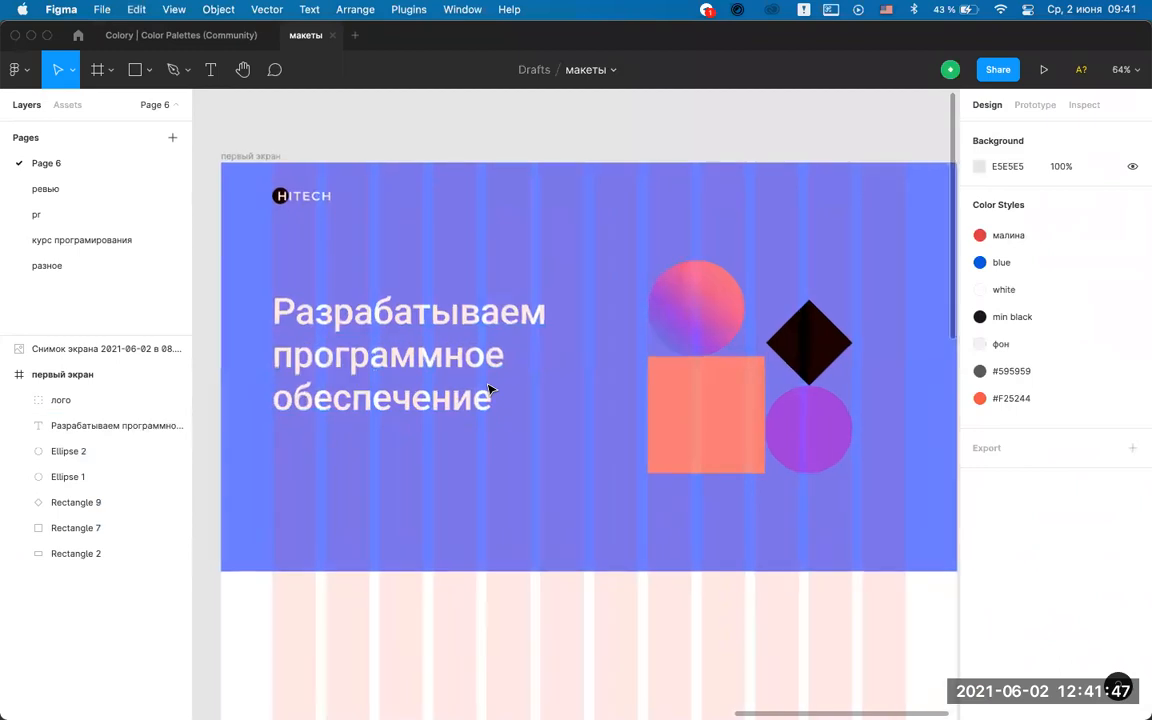
scroll(490, 390, down, 1)
scroll(486, 387, down, 1)
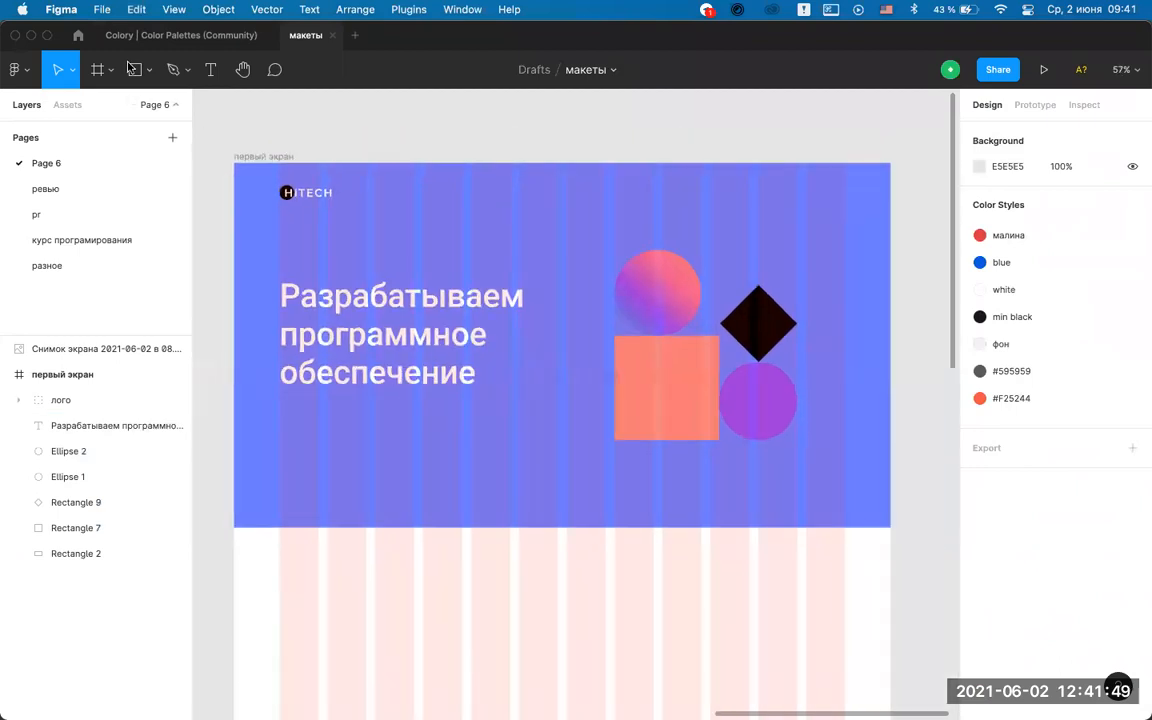
click(135, 70)
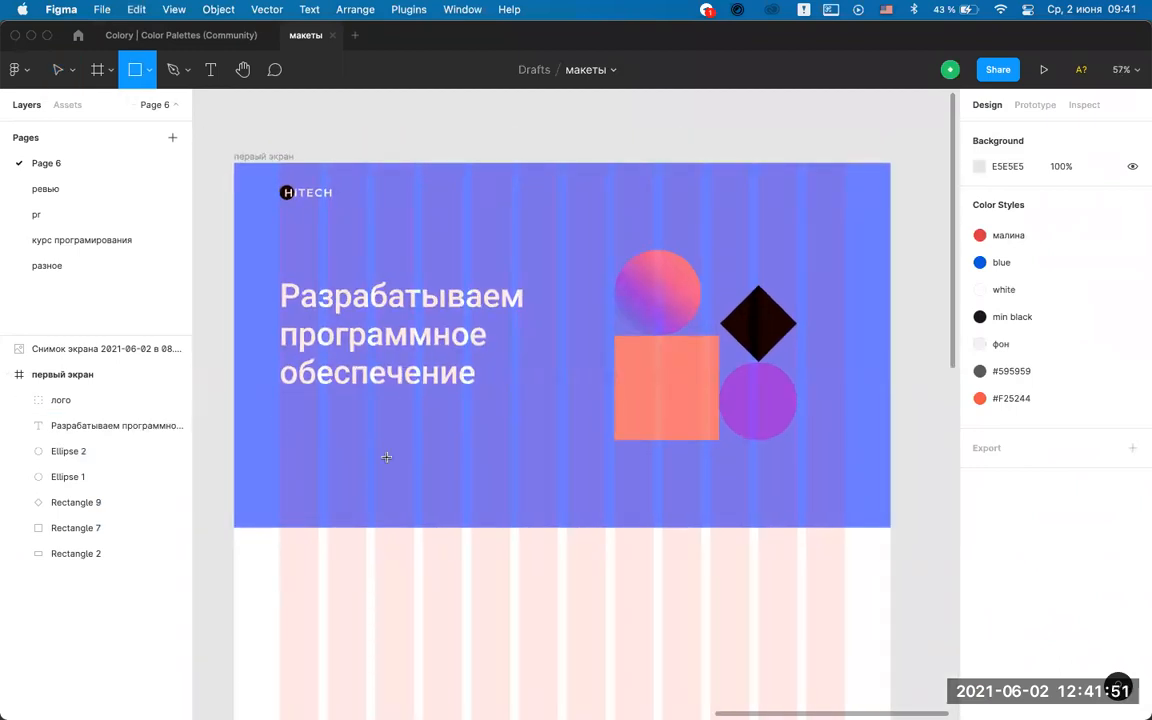
Draw a grey button rectangle below the headline and hide the hero frame's layout grid.
drag(280, 423, 414, 451)
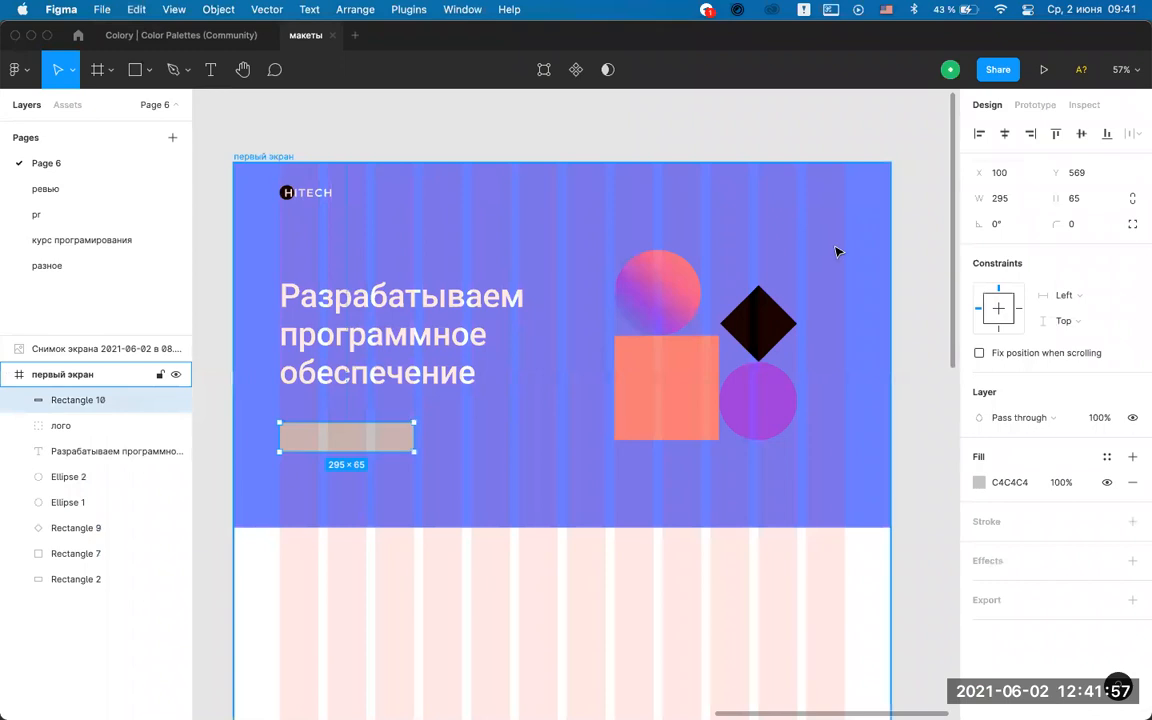
key(Escape)
click(1107, 379)
click(377, 445)
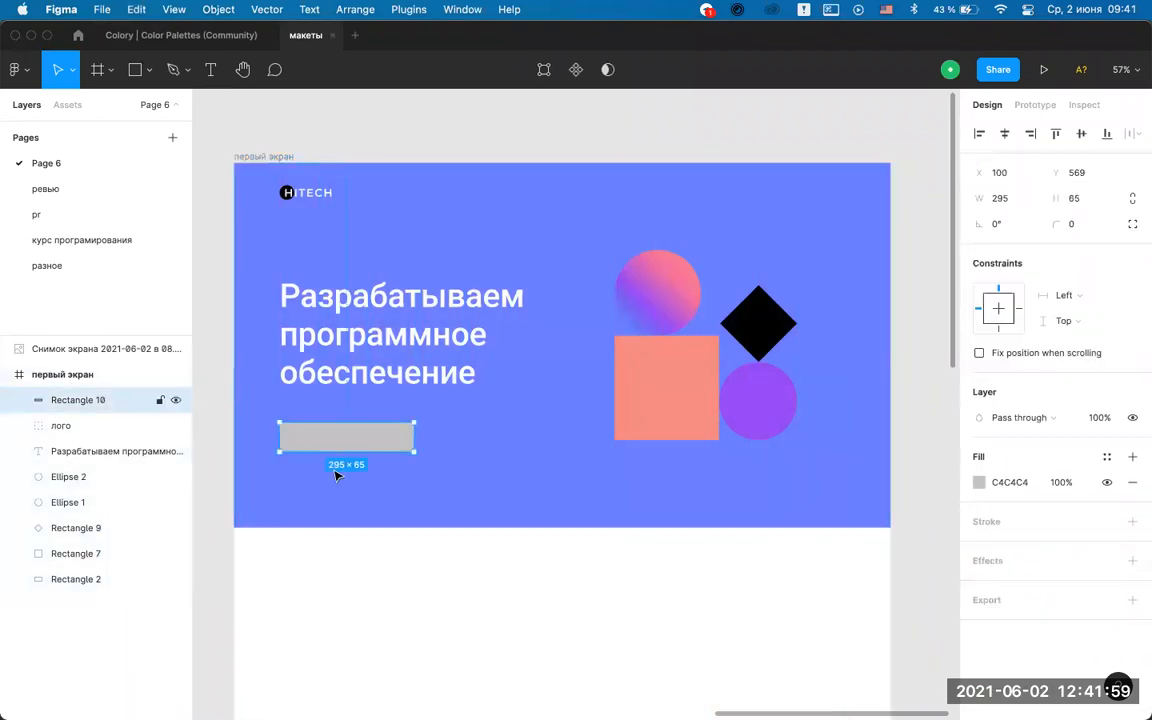
scroll(334, 476, up, 2)
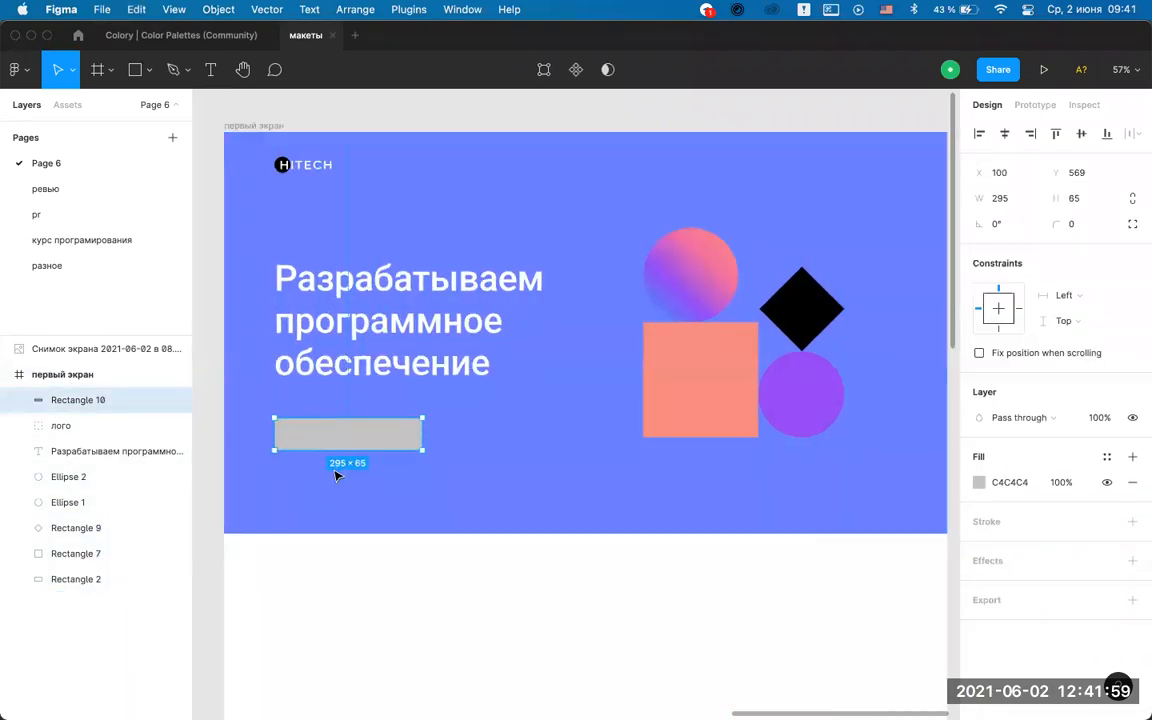
Eyedrop the fill for the 295 × 65 bar, ending with the large square's coral colour.
click(979, 482)
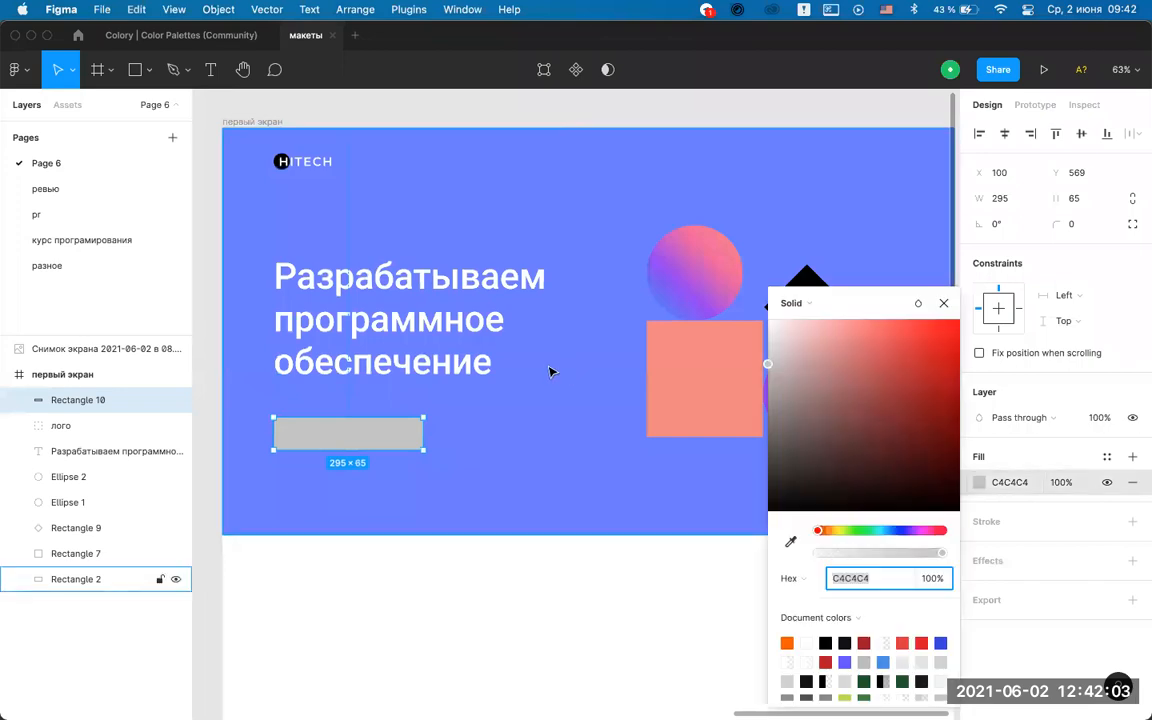
scroll(550, 370, right, 3)
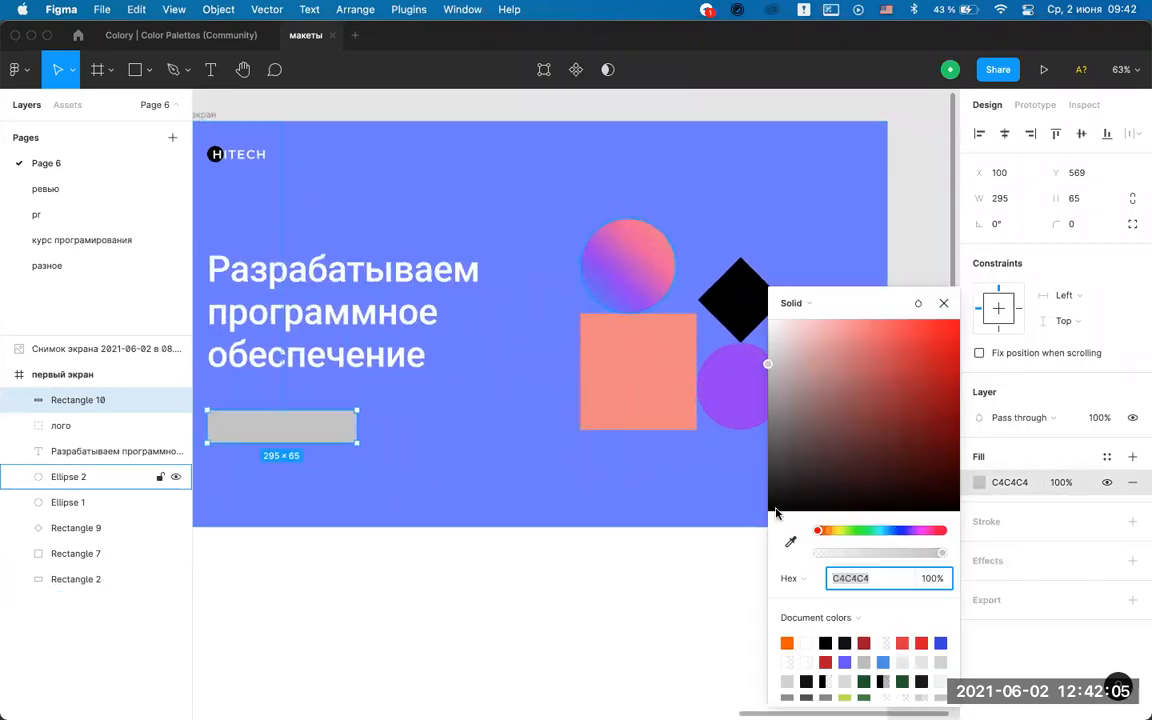
key(i)
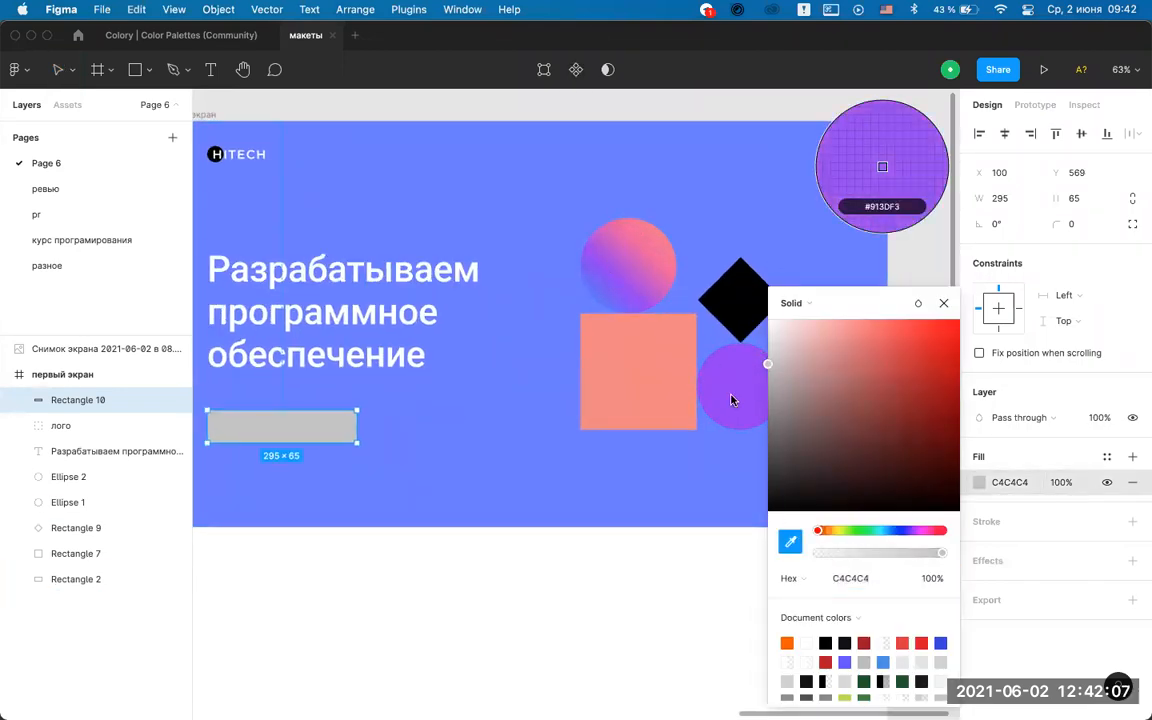
click(731, 400)
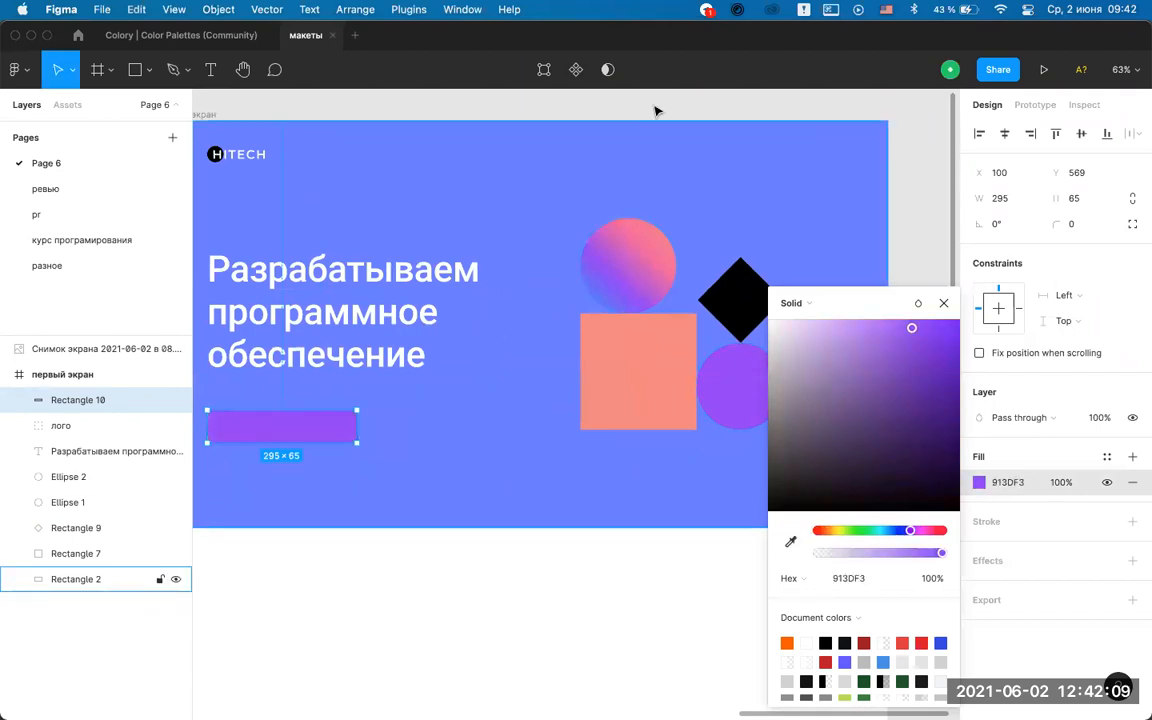
click(588, 200)
click(290, 437)
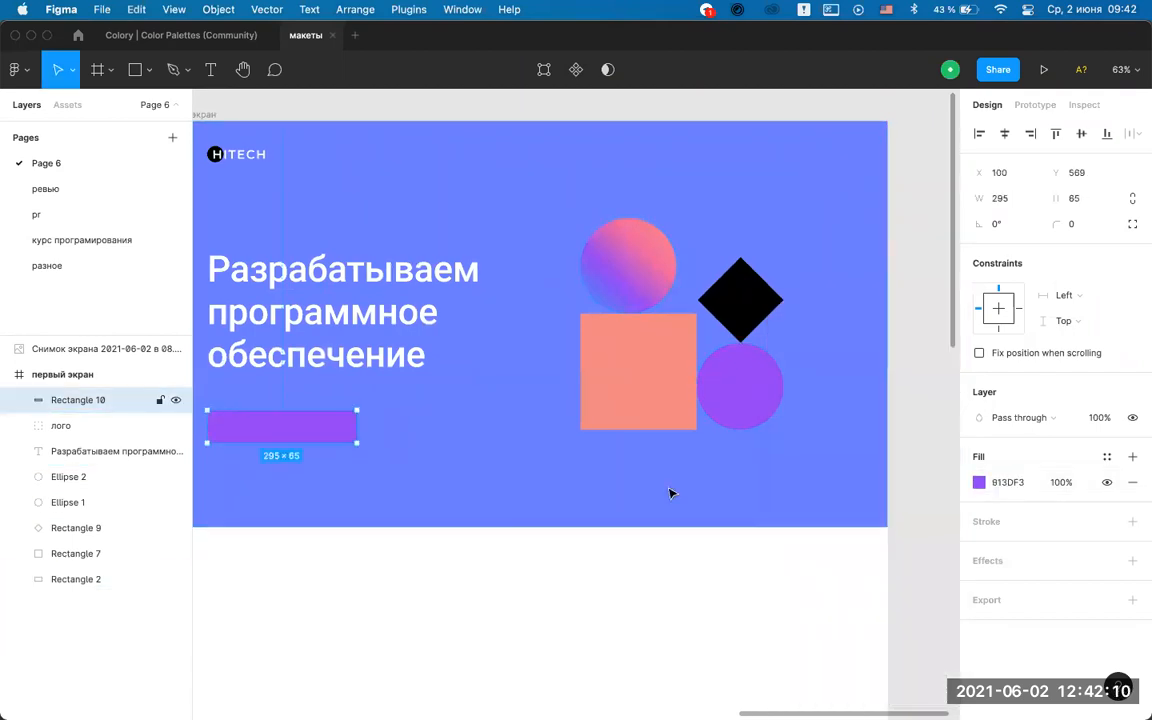
click(980, 483)
click(790, 541)
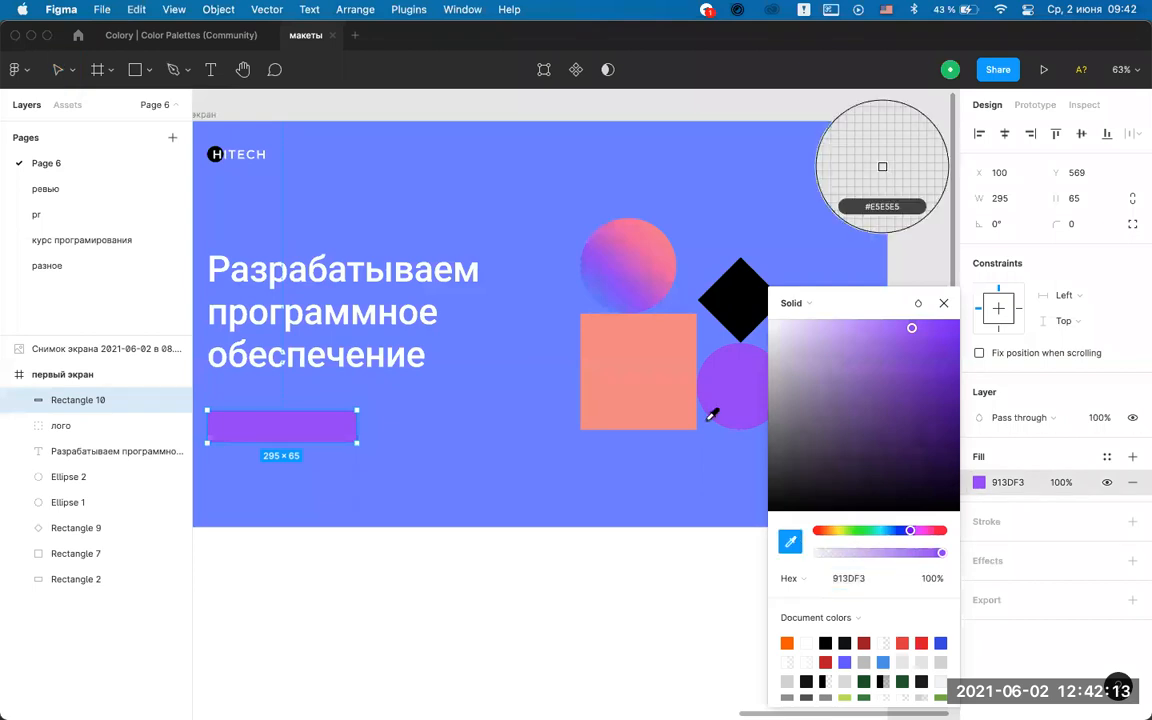
click(664, 376)
key(Escape)
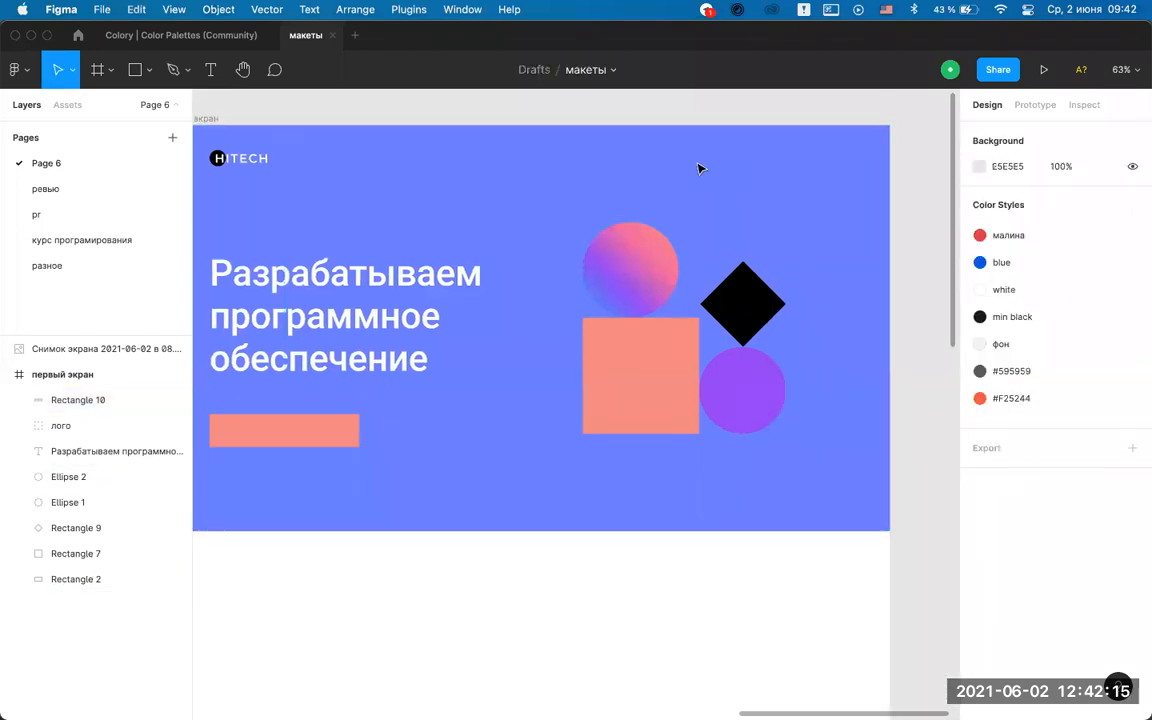
scroll(301, 469, up, 2)
scroll(455, 442, down, 2)
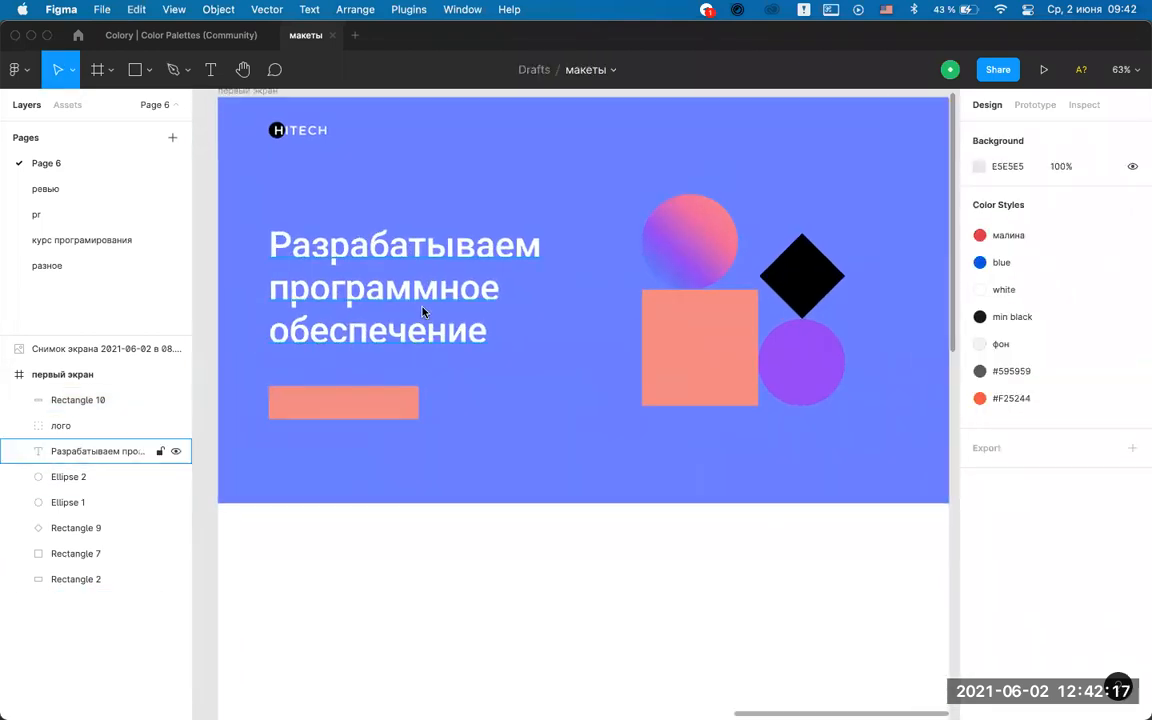
Add a Сотрудничать text label below the shapes with white #ffffff fill.
key(t)
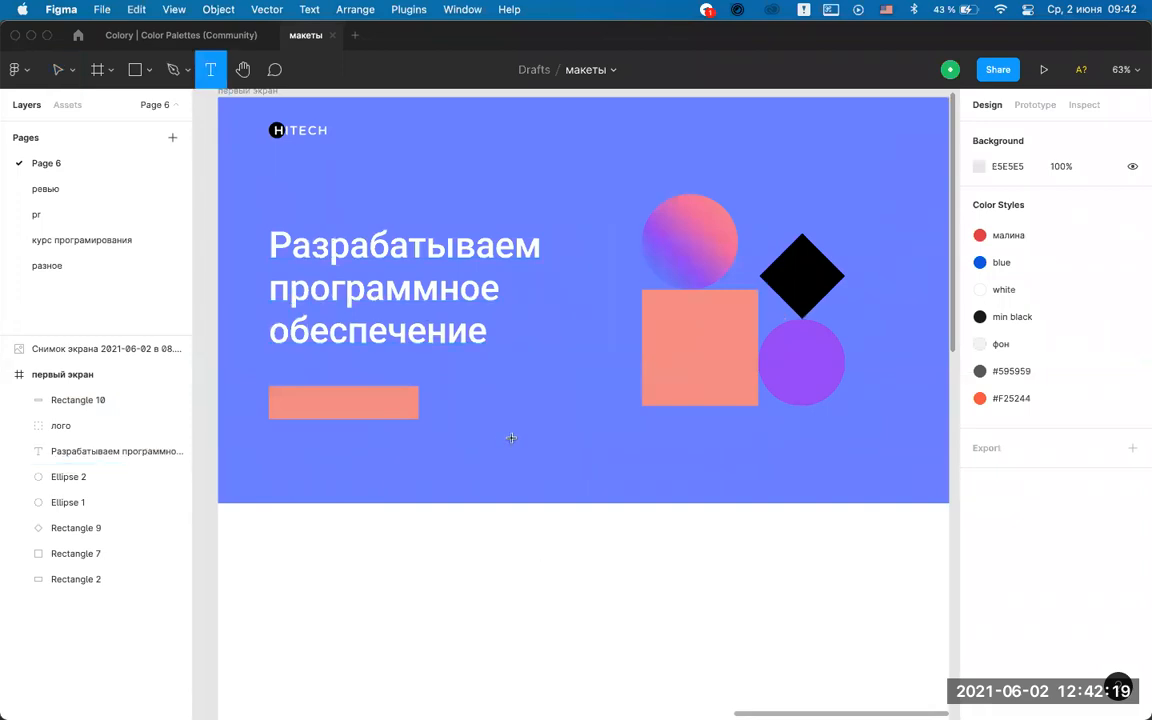
click(614, 465)
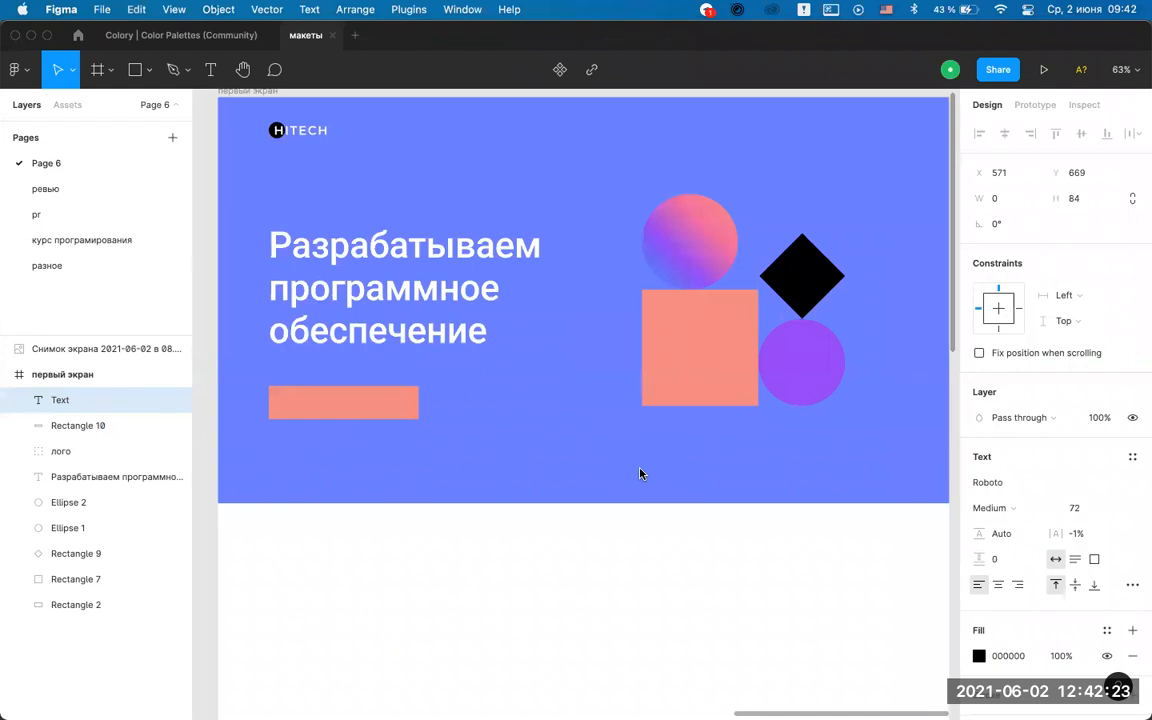
text(Сотрудничать)
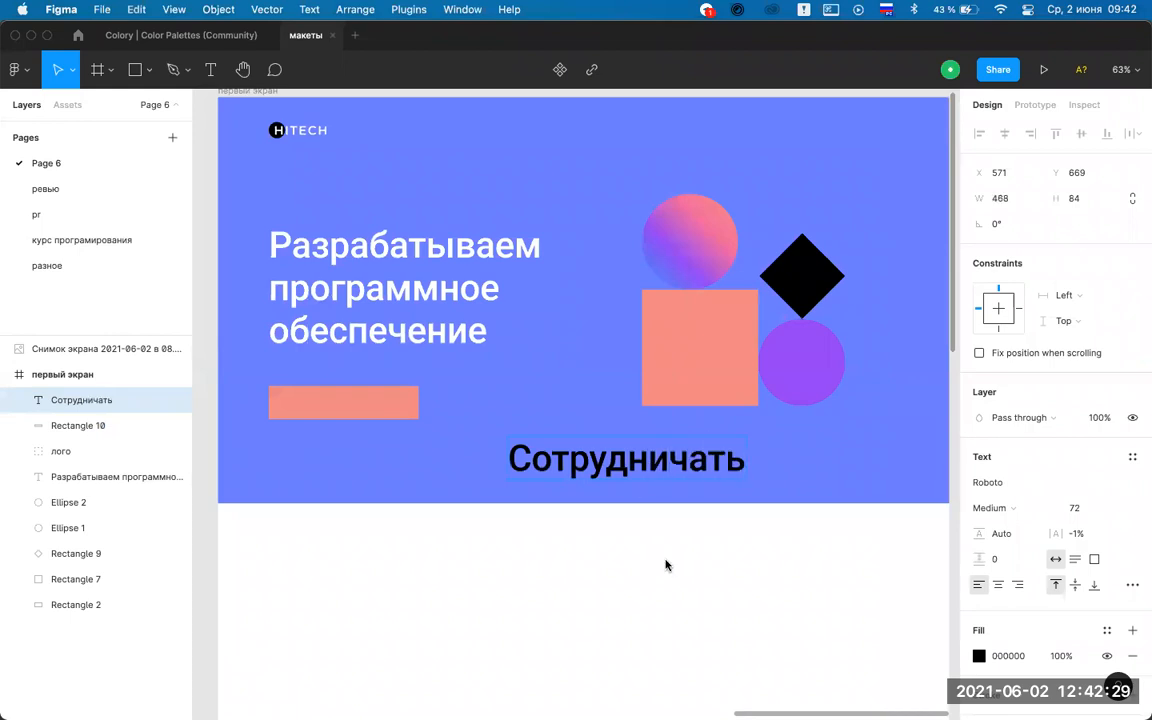
key(Escape)
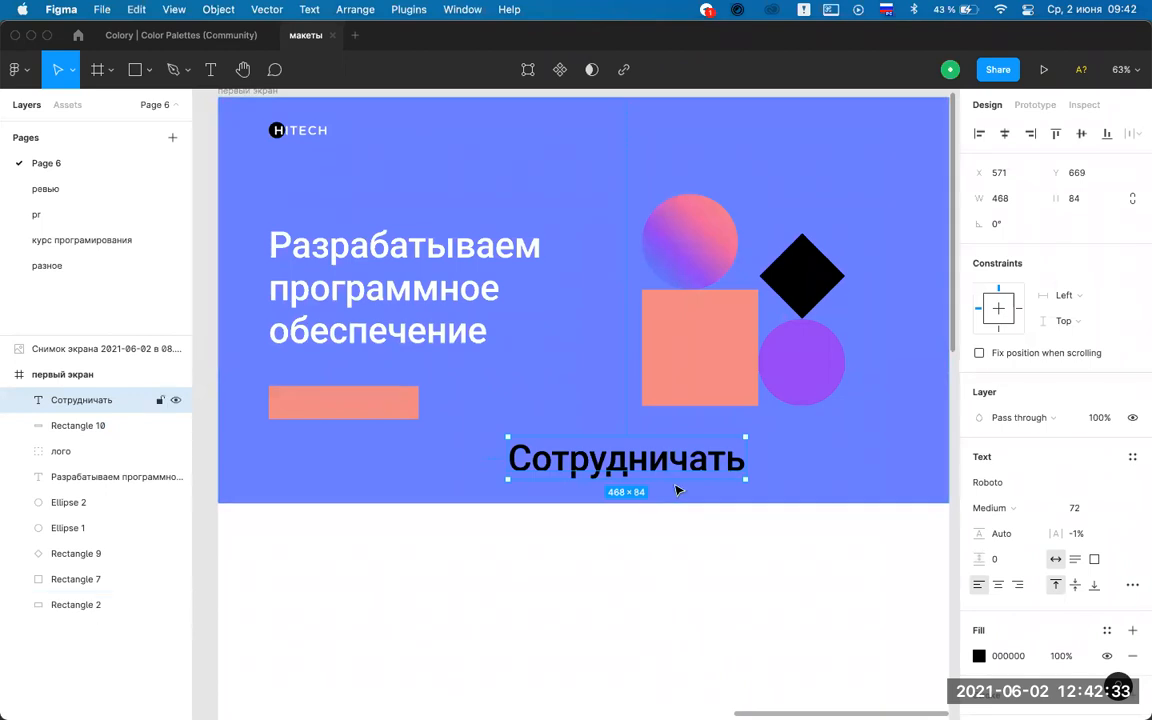
click(979, 657)
text(ffffff)
key(Return)
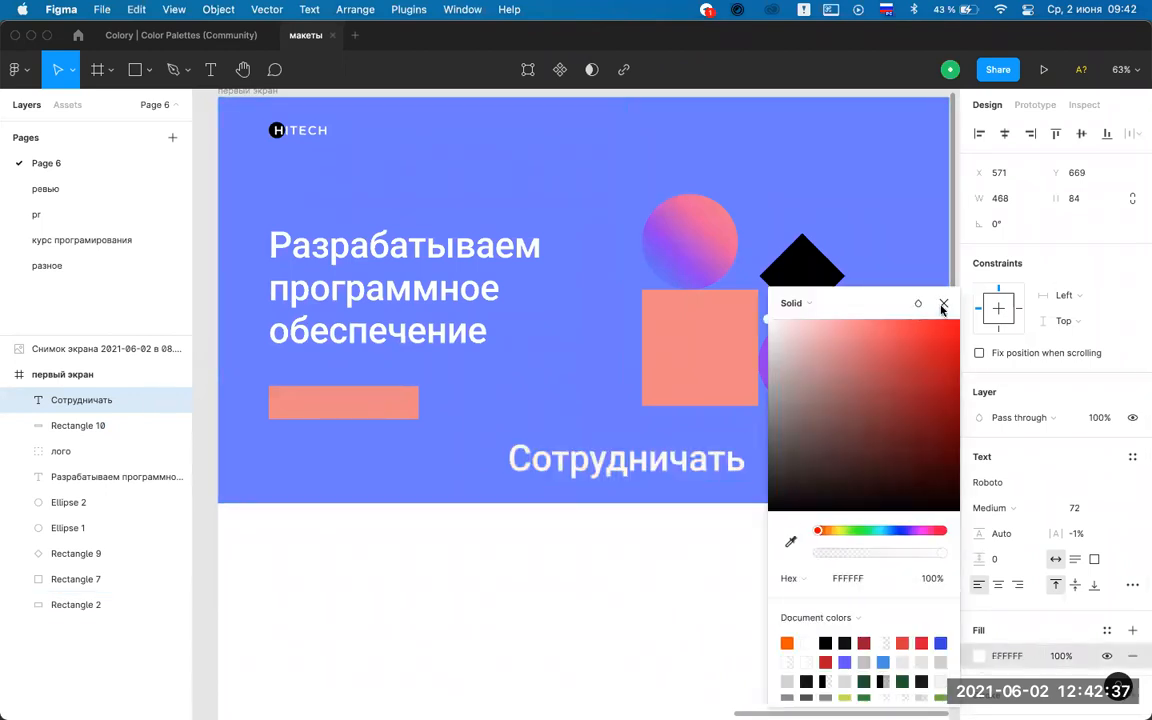
click(943, 303)
Set the label to 24 px and make it all uppercase.
click(1113, 508)
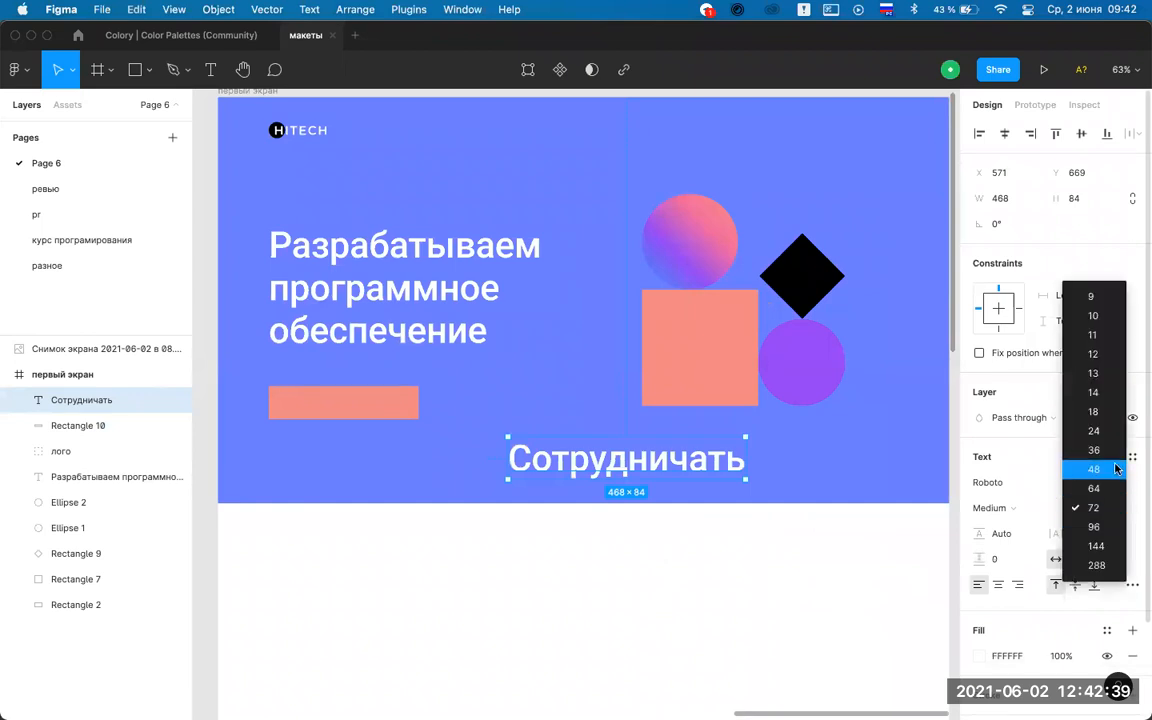
click(1116, 467)
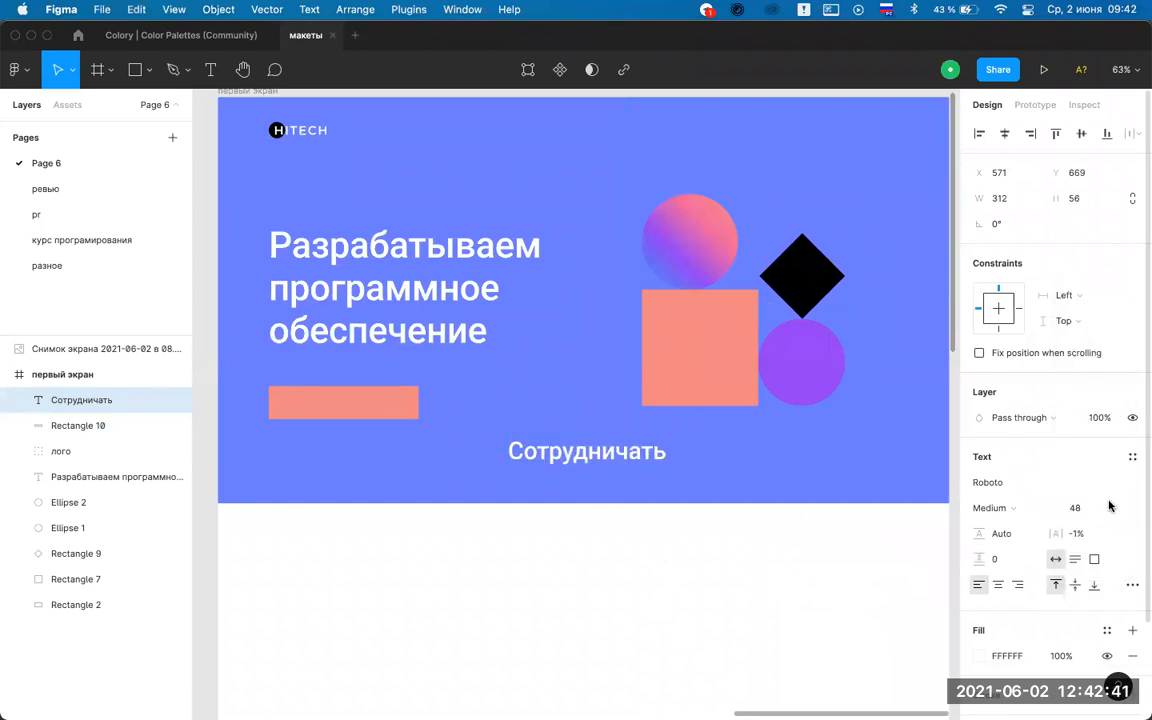
click(1112, 508)
click(1101, 471)
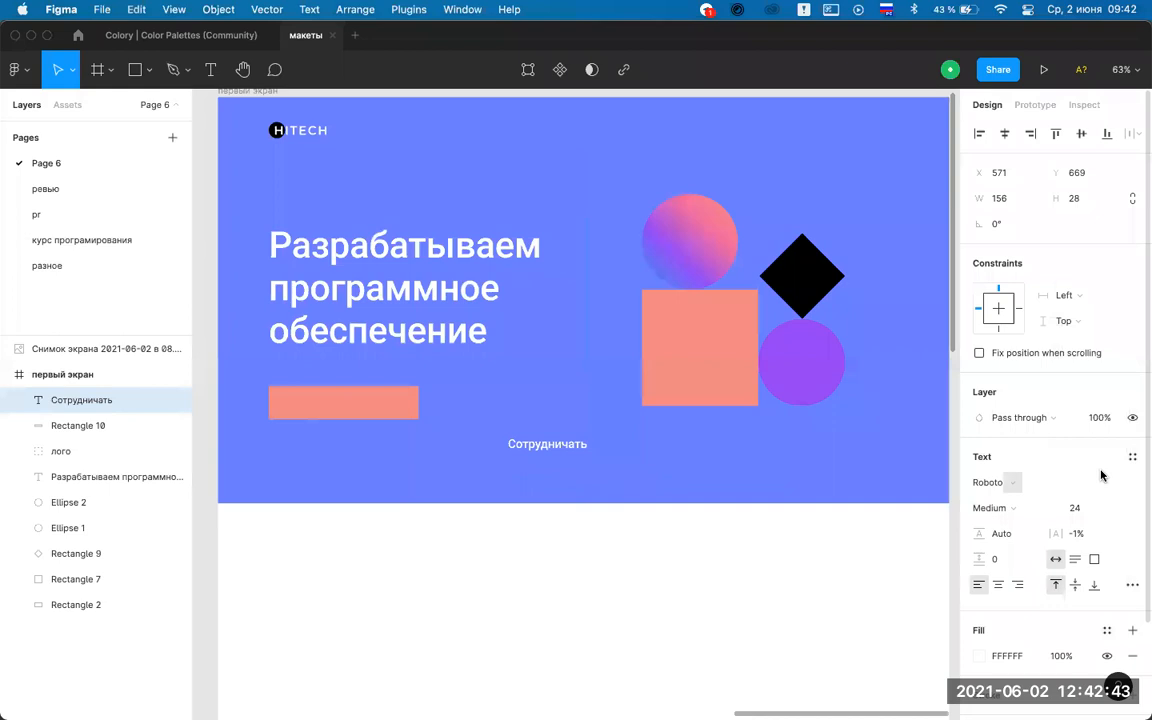
click(1131, 587)
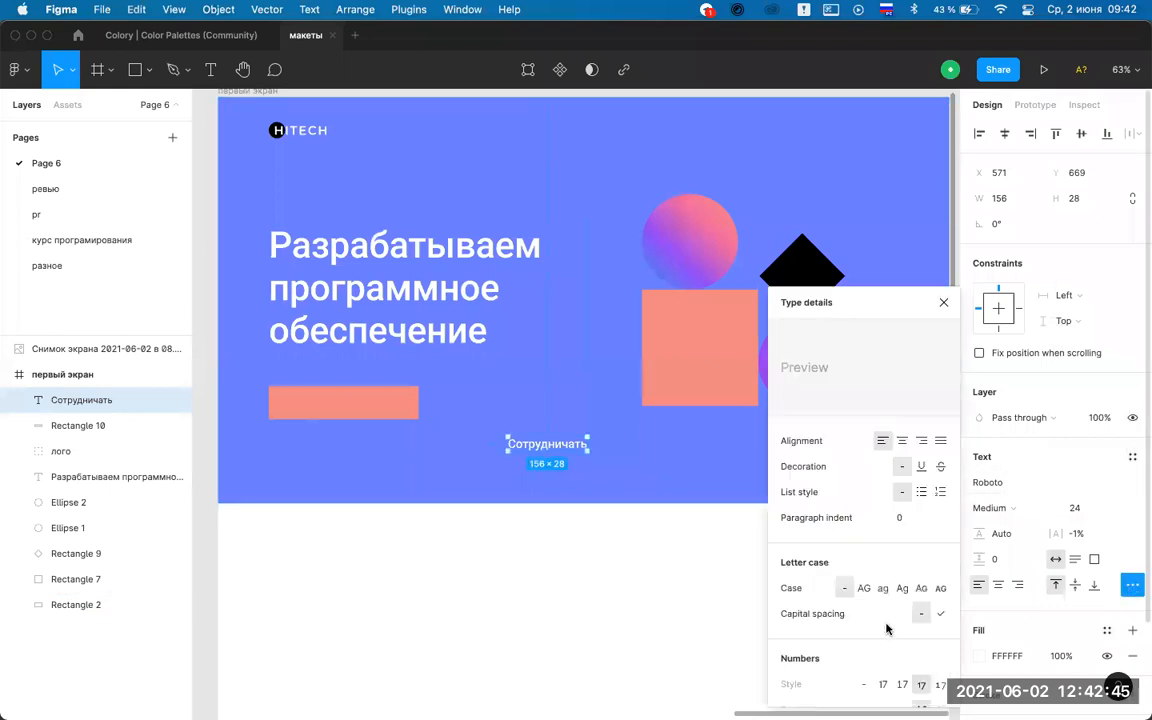
click(864, 588)
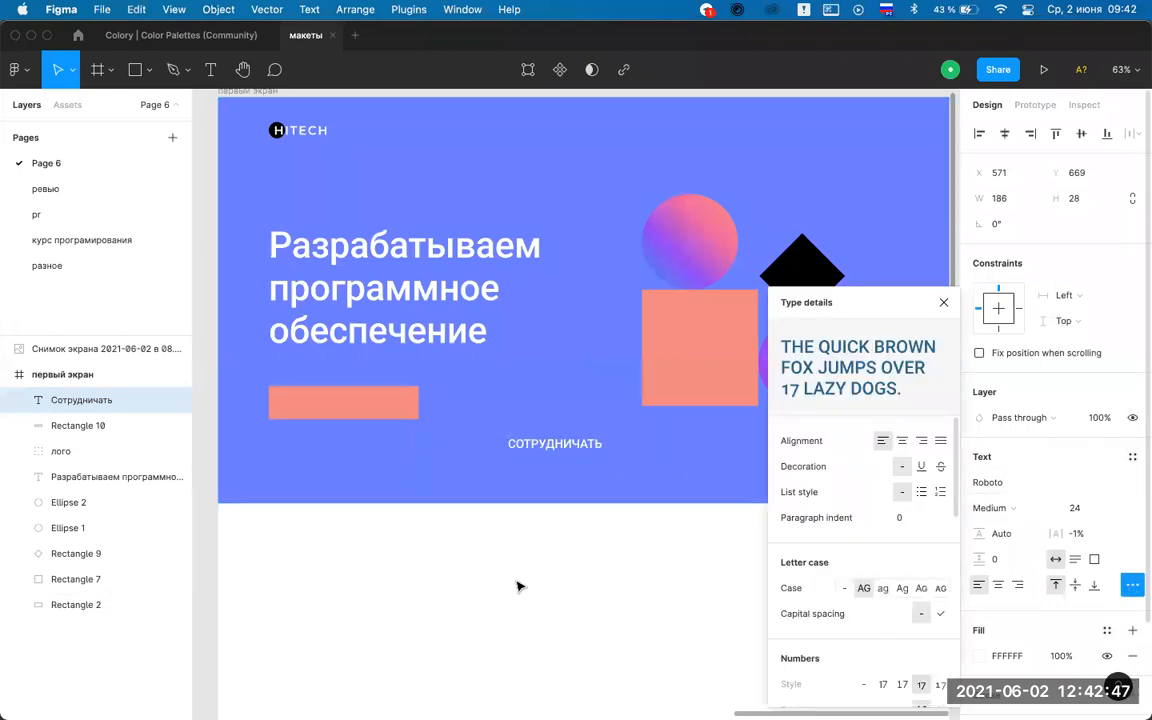
click(670, 512)
Set the СОТРУДНИЧАТЬ label's letter spacing to 4.
click(557, 445)
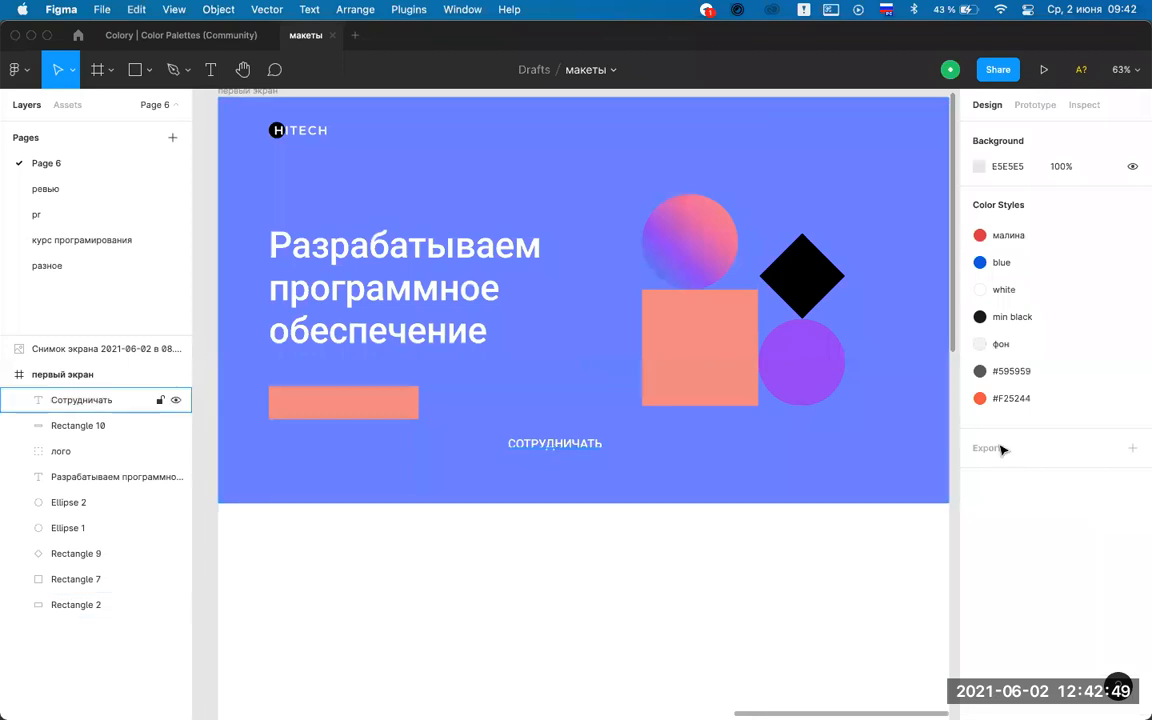
click(1087, 539)
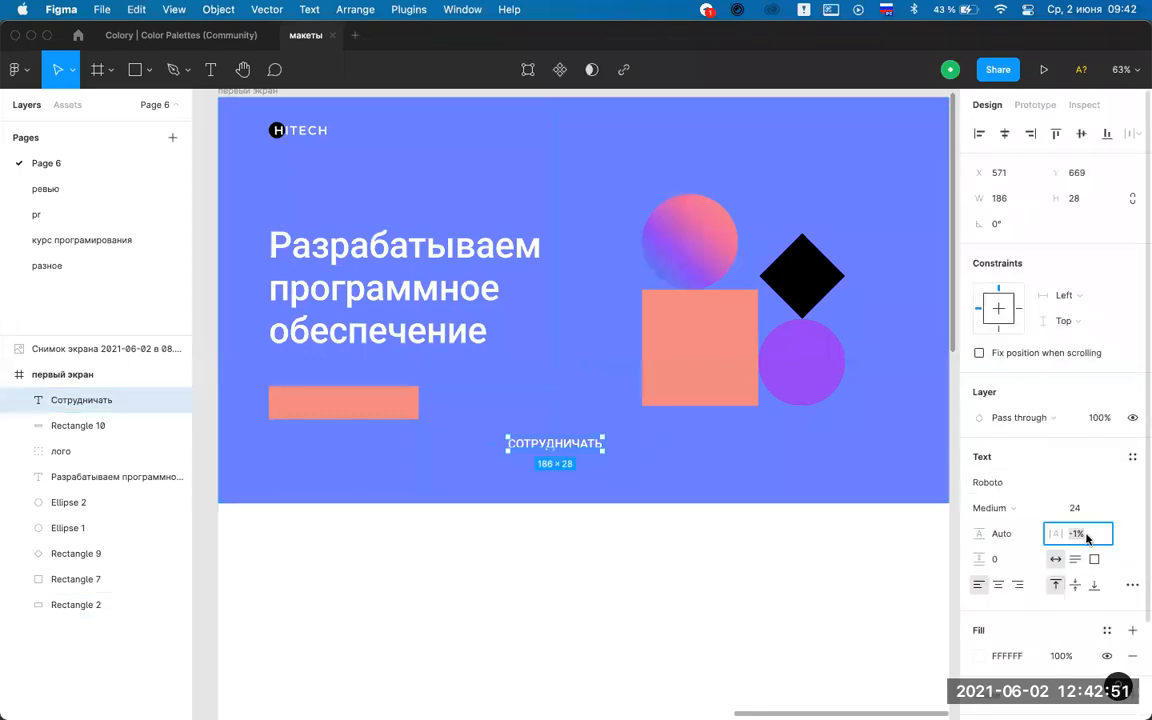
text(10)
key(Return)
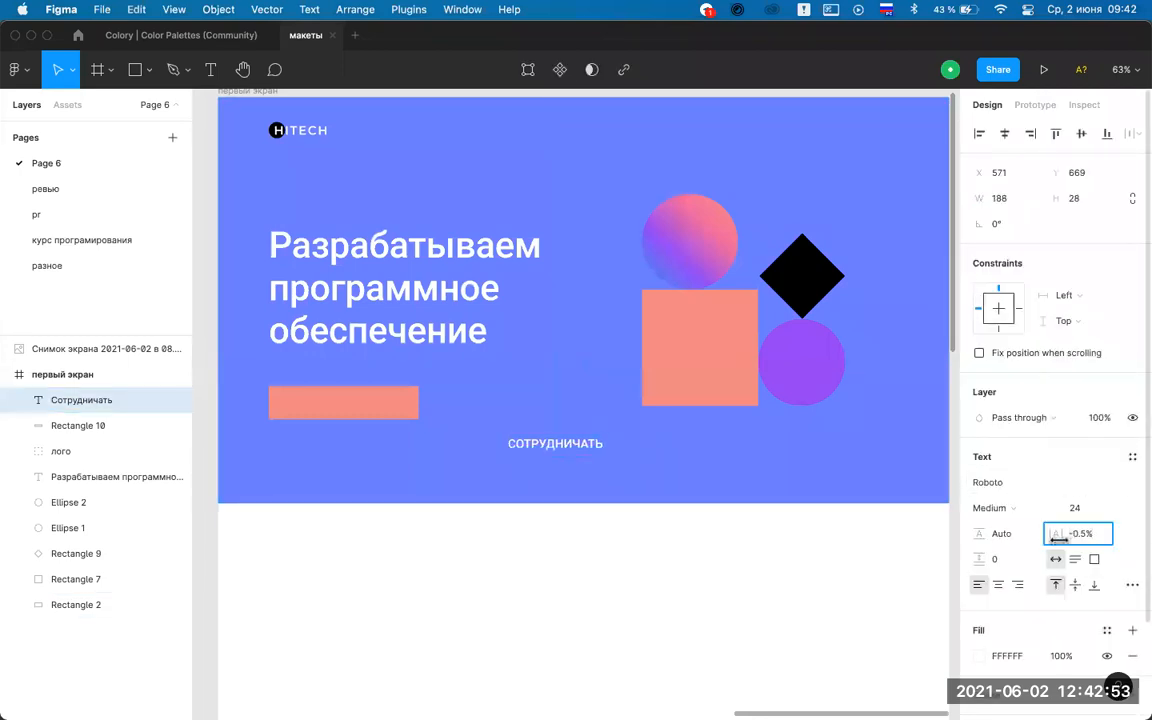
drag(1076, 535, 1079, 541)
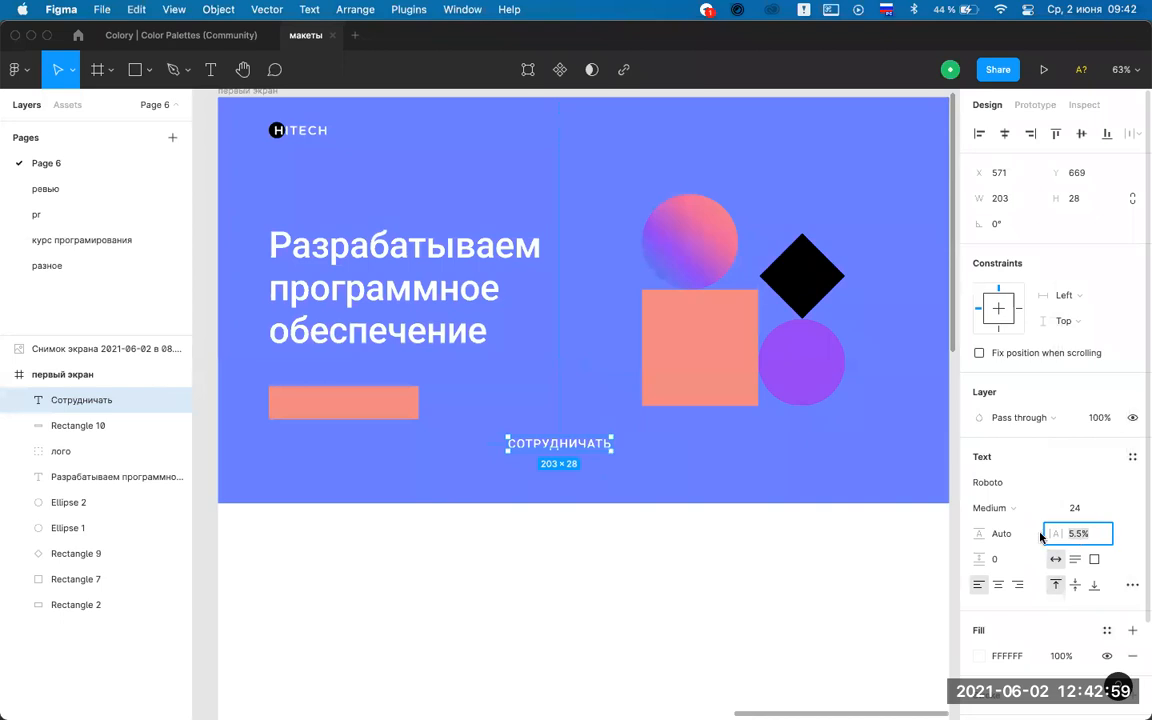
text(4)
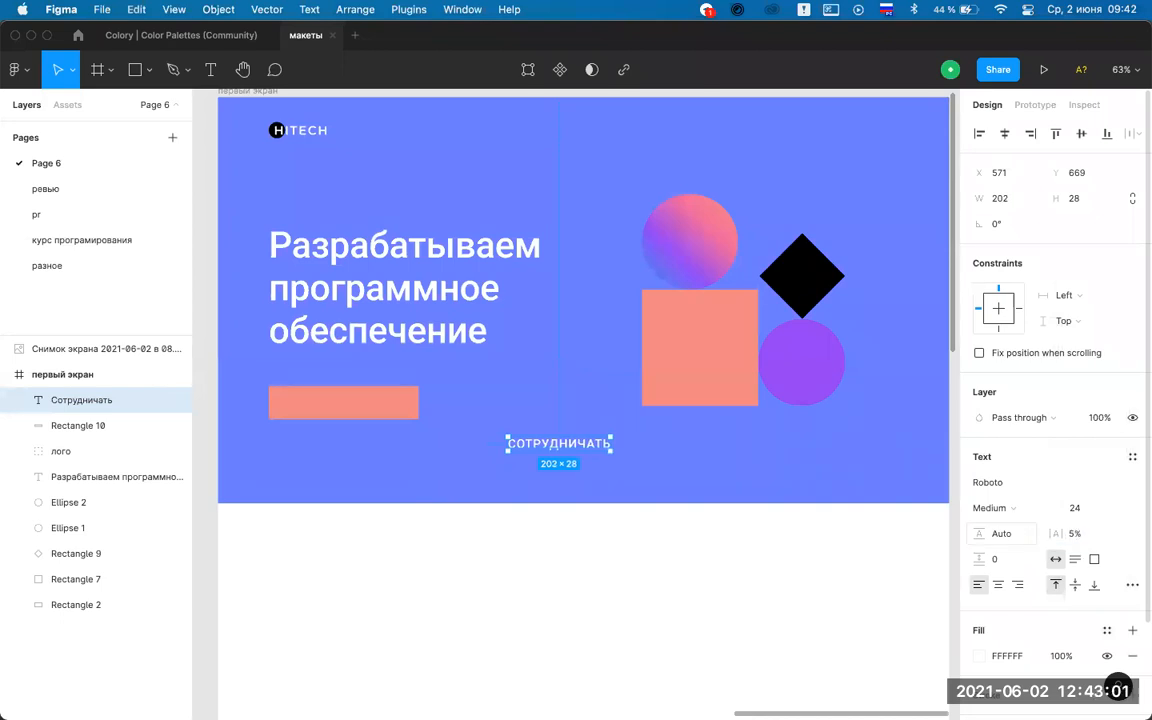
click(566, 648)
Move the label onto the coral rectangle, resize it to 20 and make it bold.
drag(563, 453, 348, 408)
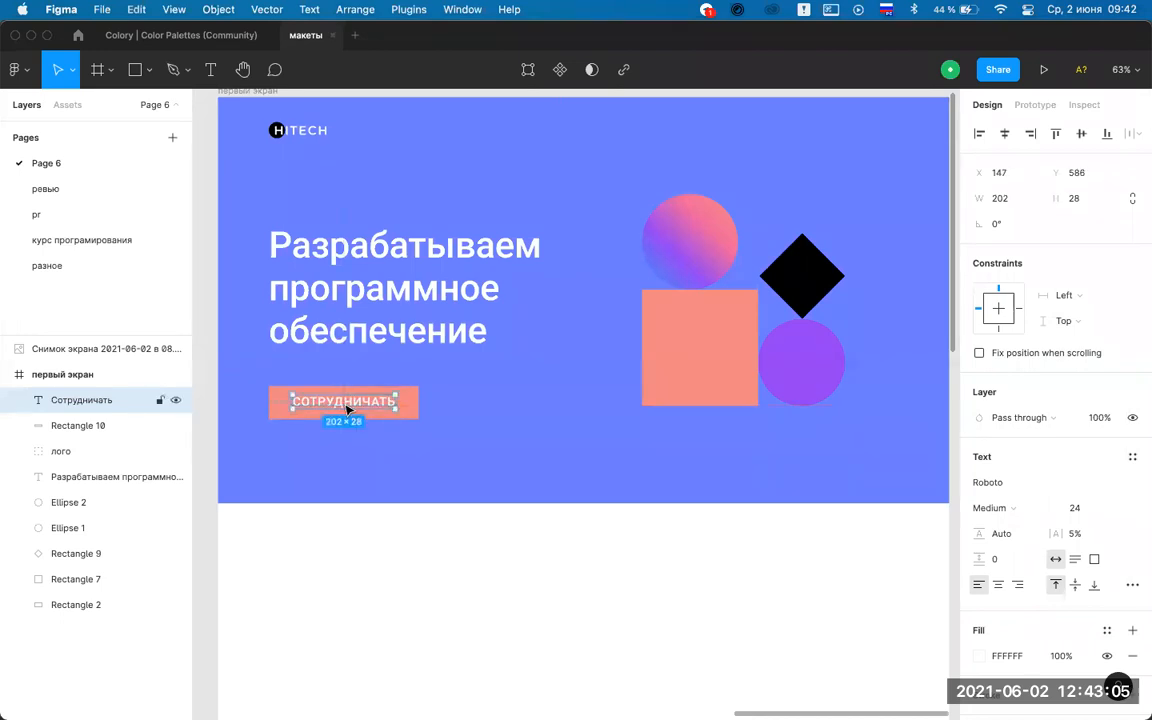
click(1078, 508)
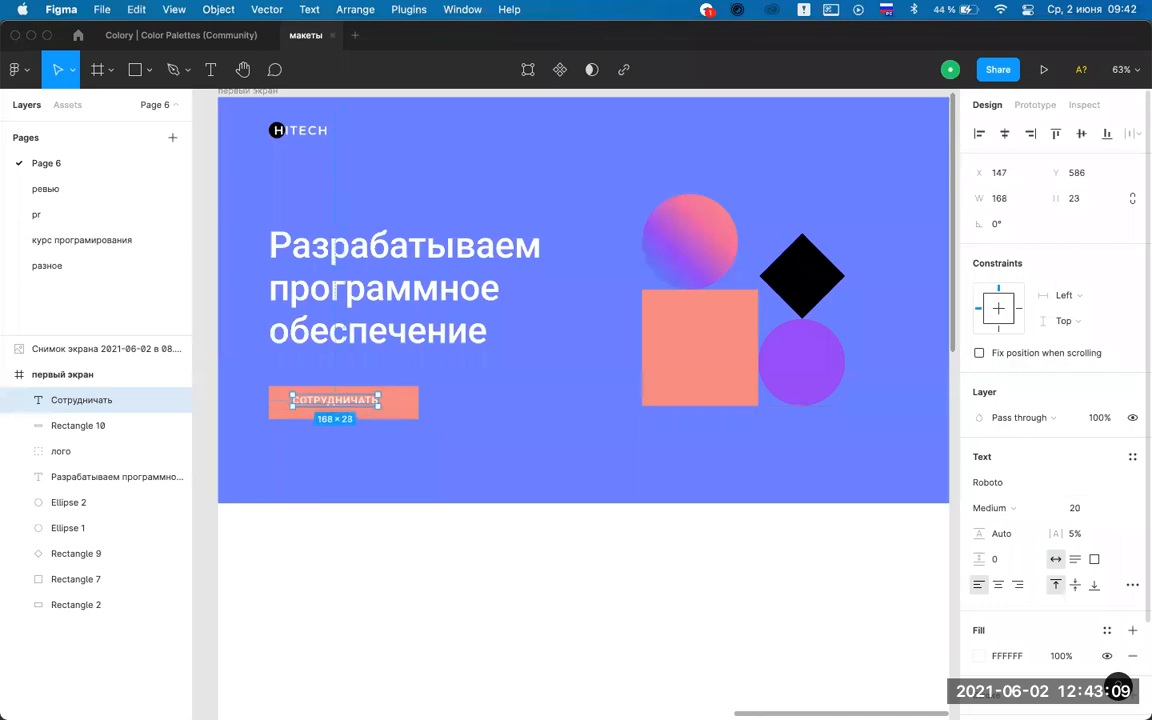
click(318, 515)
scroll(336, 401, up, 3)
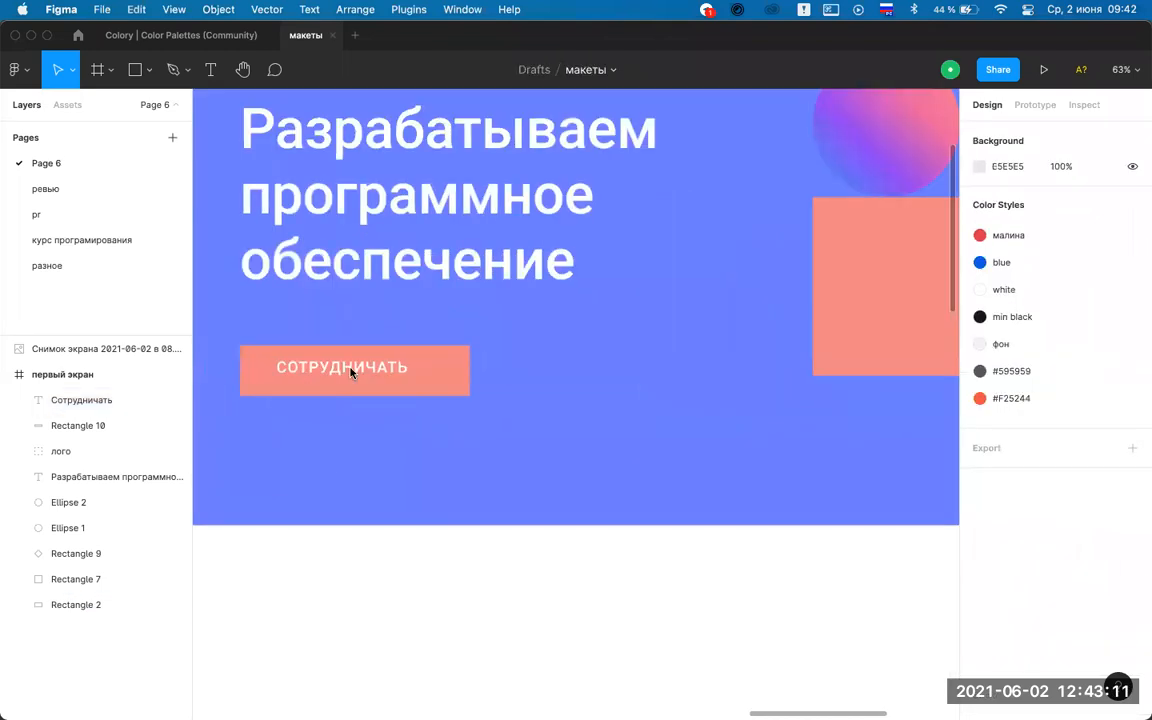
click(355, 372)
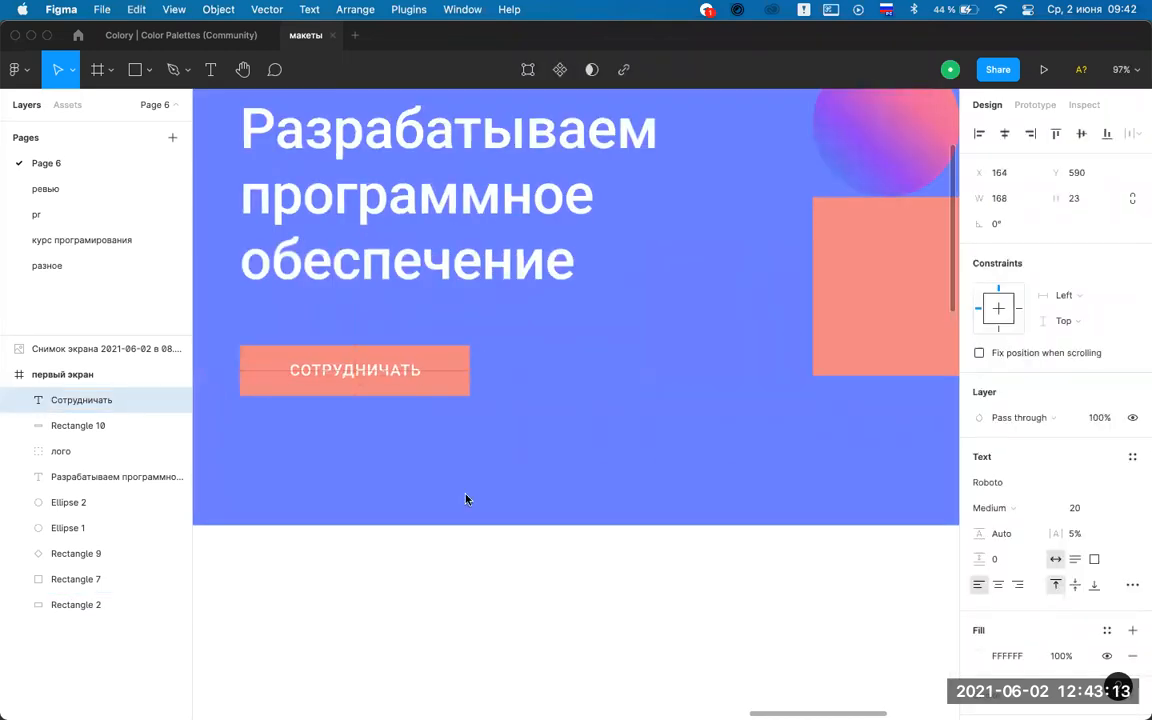
click(573, 404)
scroll(573, 404, down, 6)
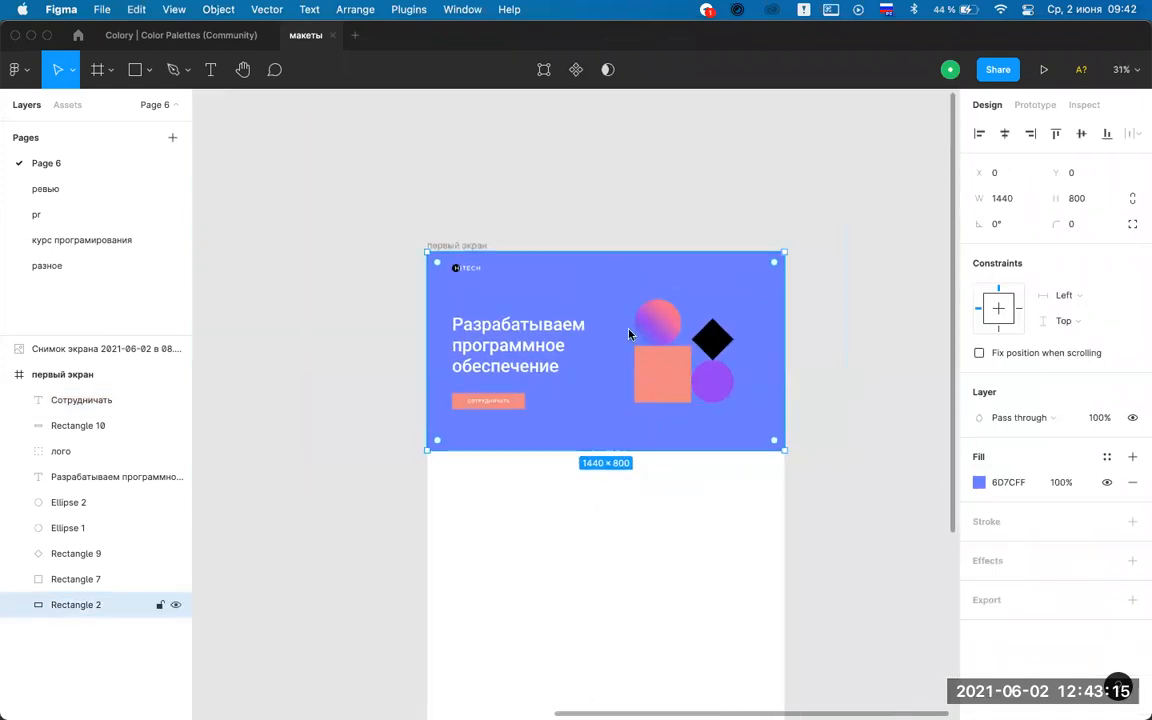
click(591, 185)
scroll(629, 334, up, 5)
scroll(629, 334, down, 2)
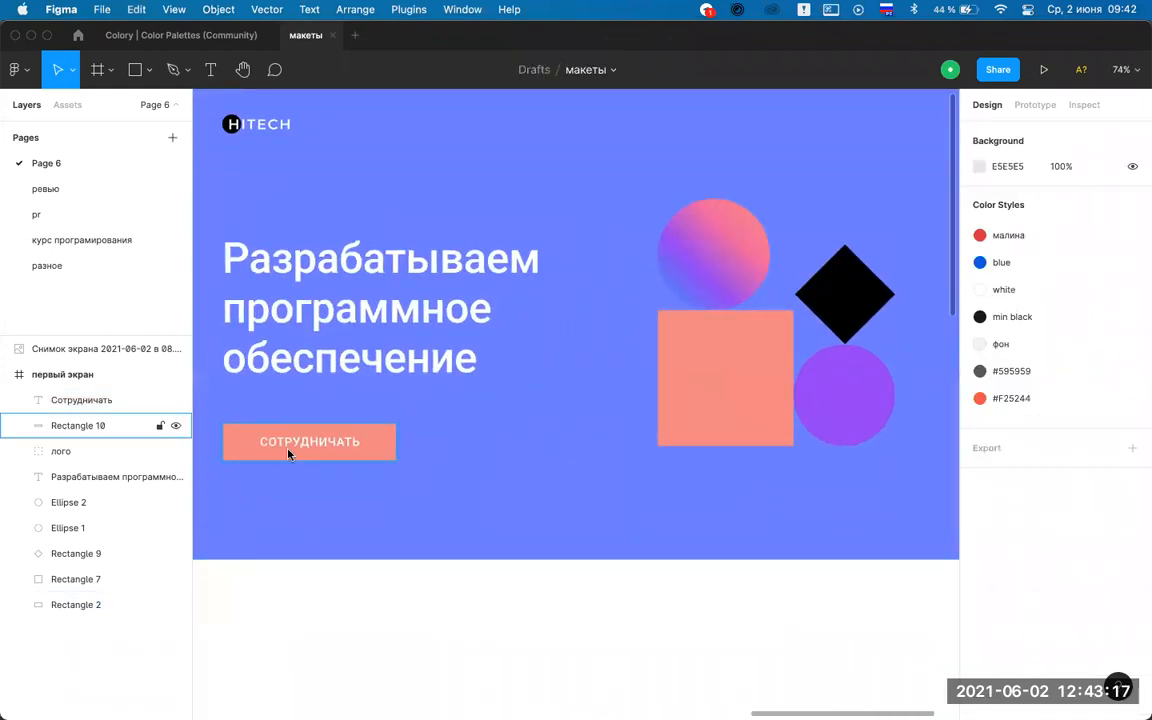
click(298, 446)
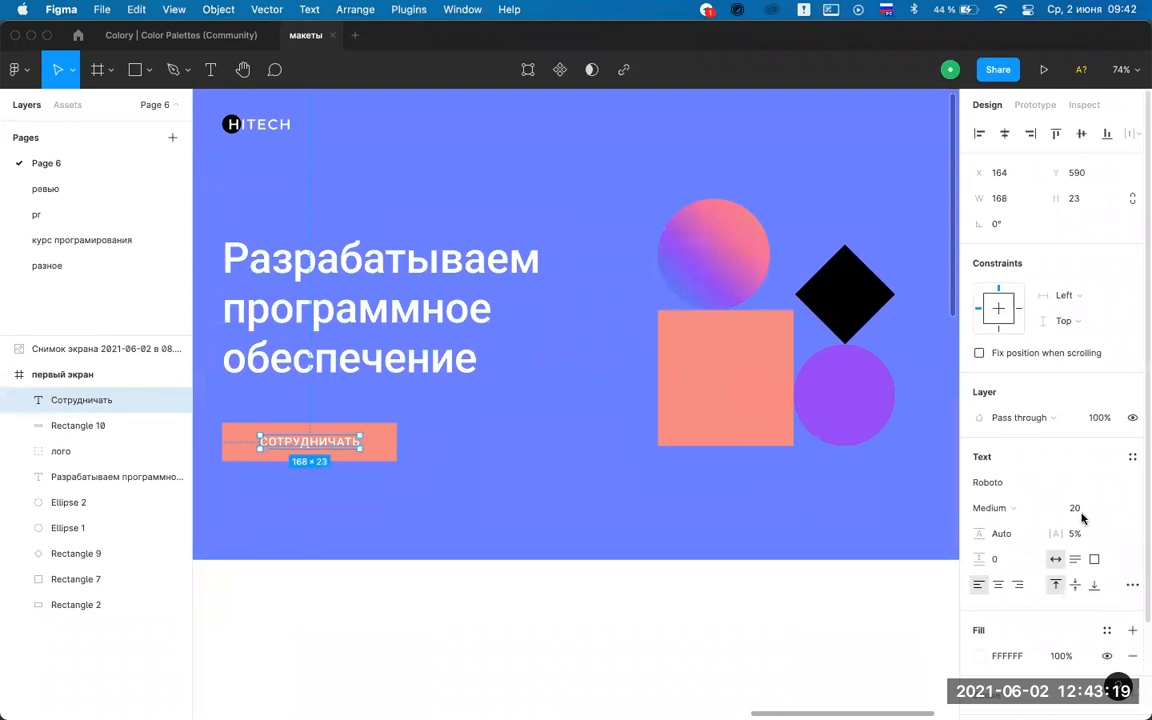
click(1036, 508)
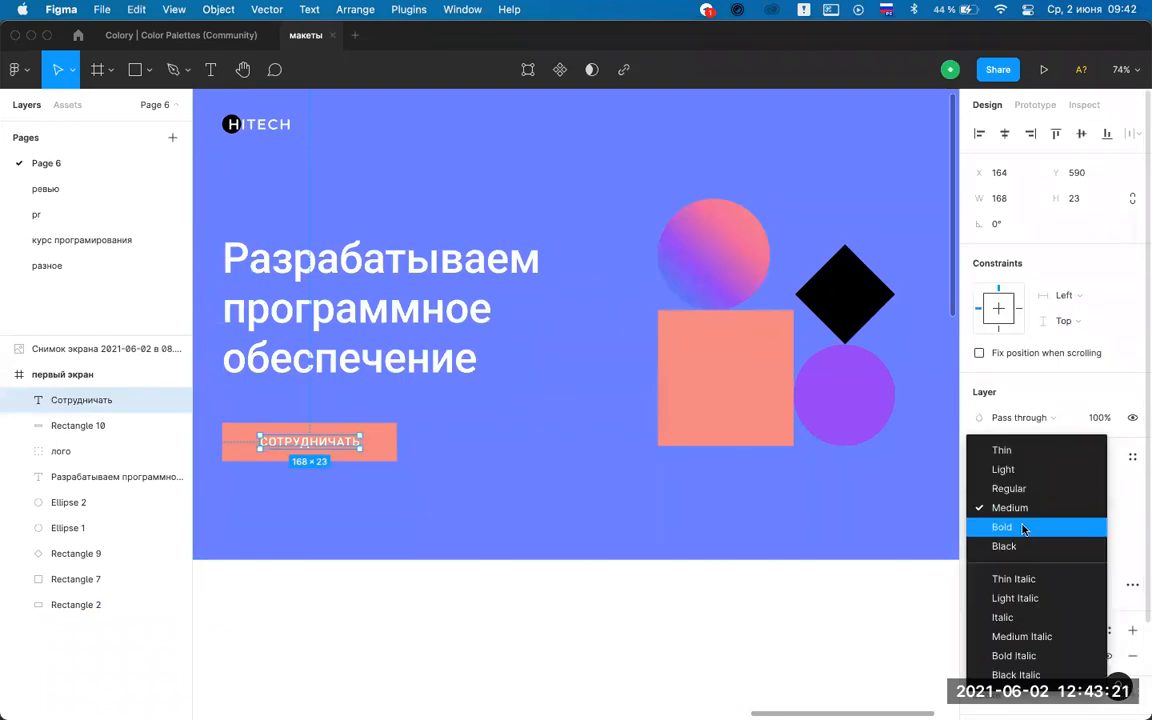
click(1023, 528)
Centre the СОТРУДНИЧАТЬ label horizontally and vertically on the coral rectangle.
key(Escape)
key(Escape)
click(325, 450)
click(311, 537)
scroll(476, 483, down, 1)
scroll(476, 483, left, 1)
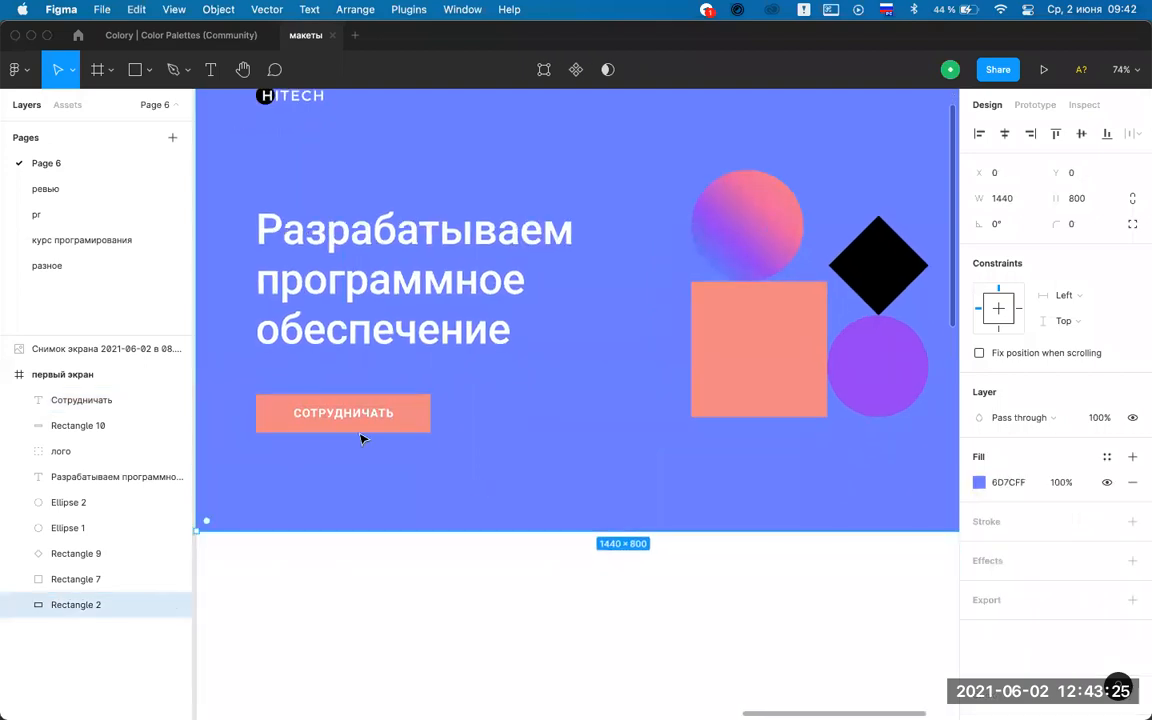
click(355, 411)
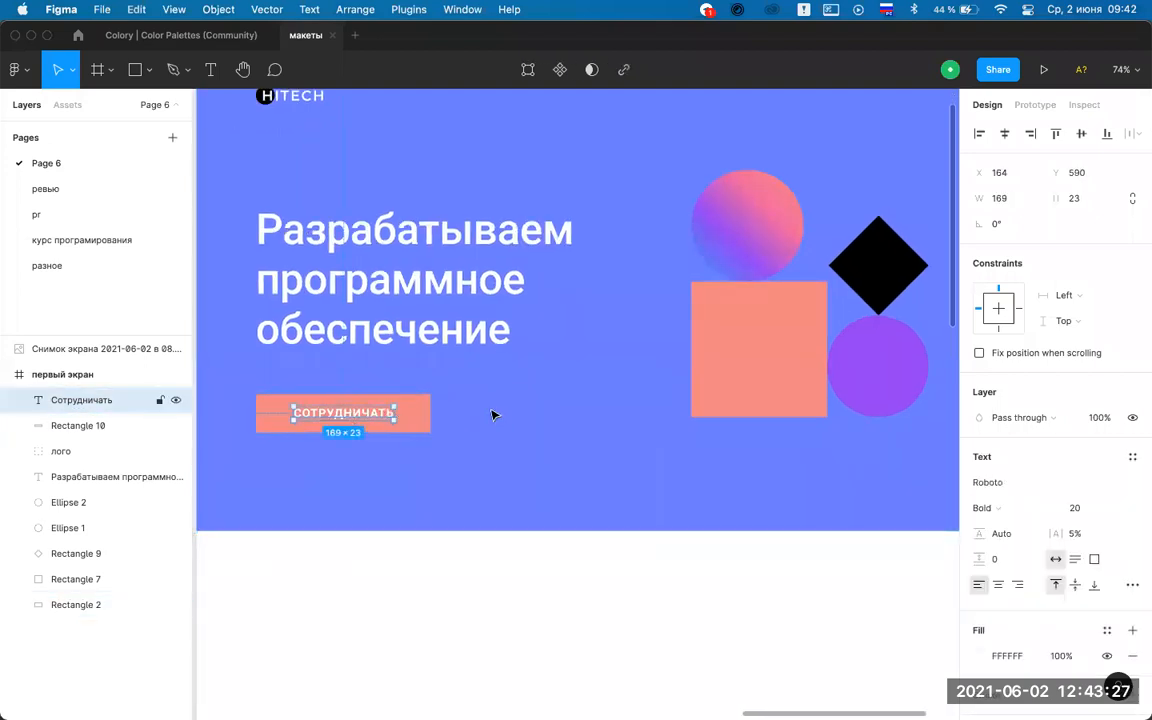
click(373, 414)
click(350, 411)
drag(346, 414, 383, 441)
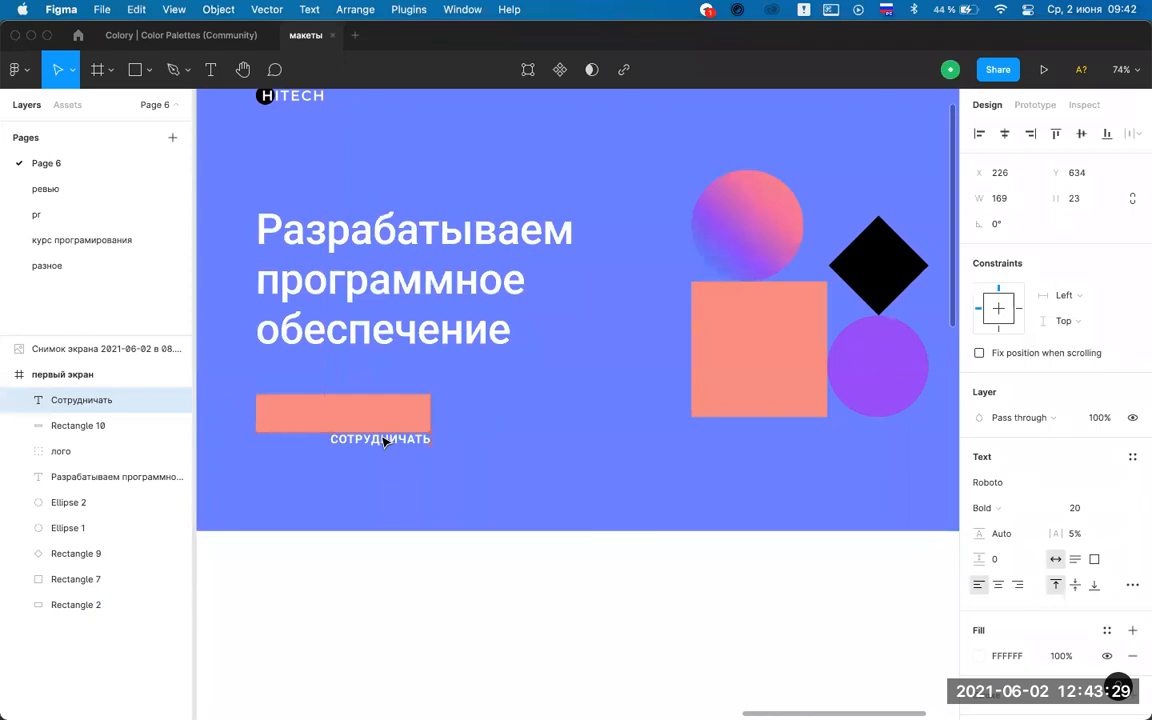
shift+click(417, 412)
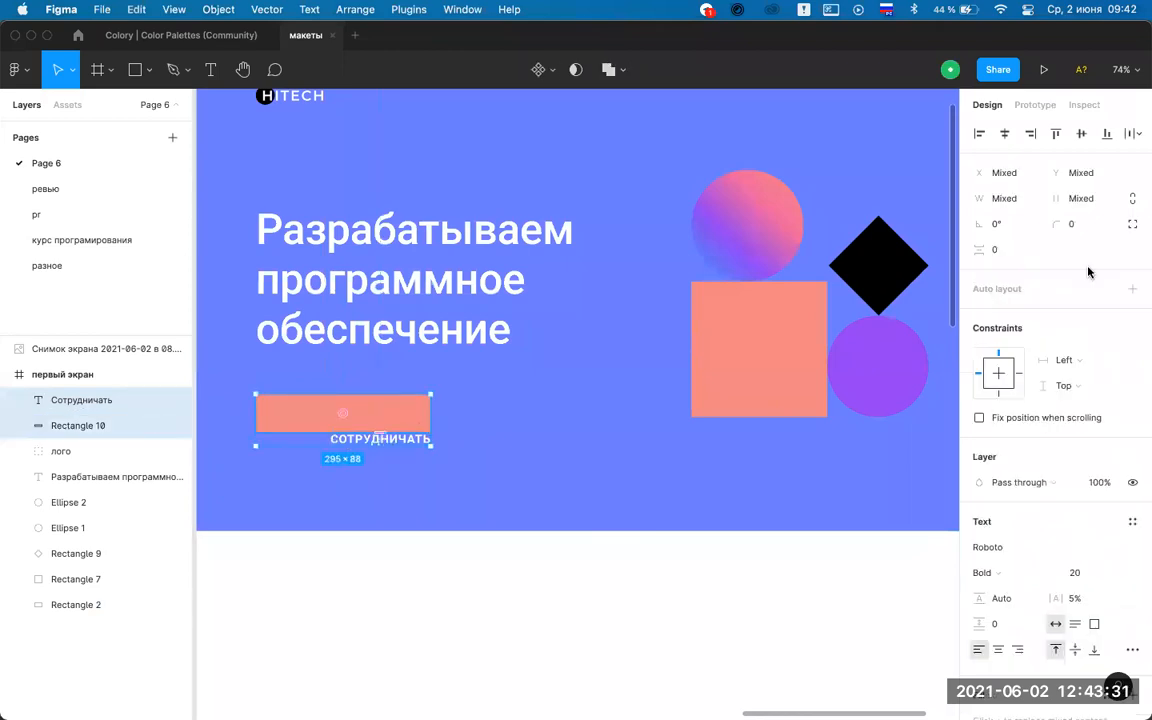
click(1004, 133)
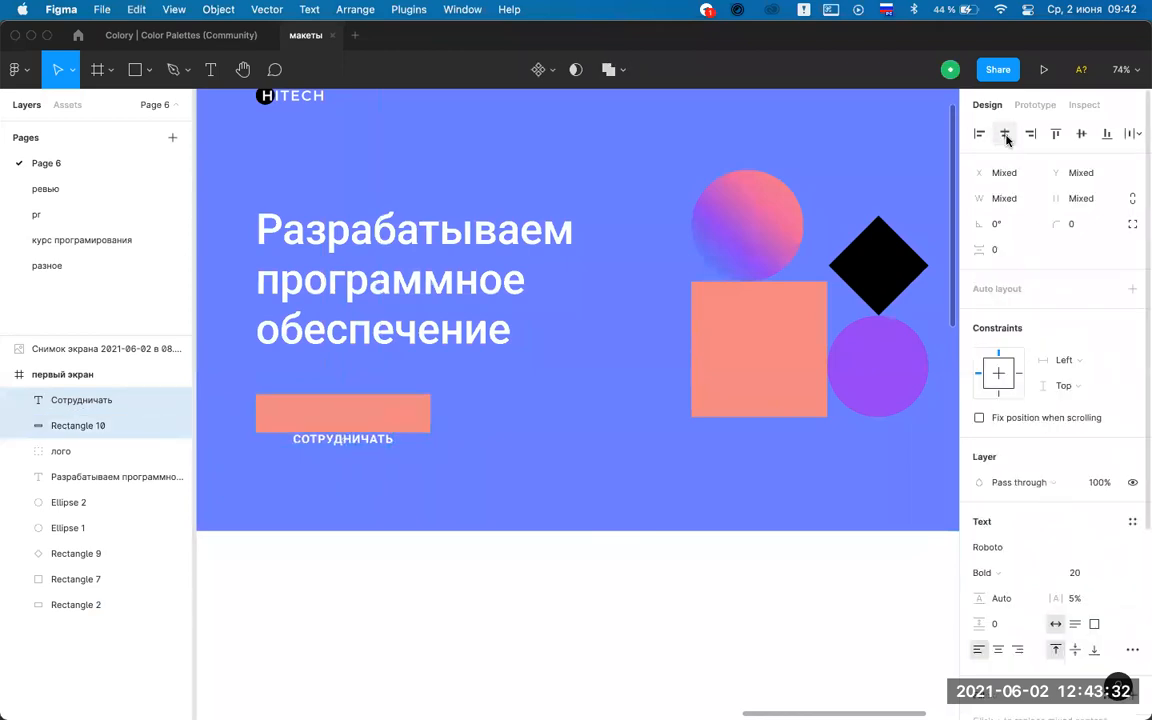
click(1078, 135)
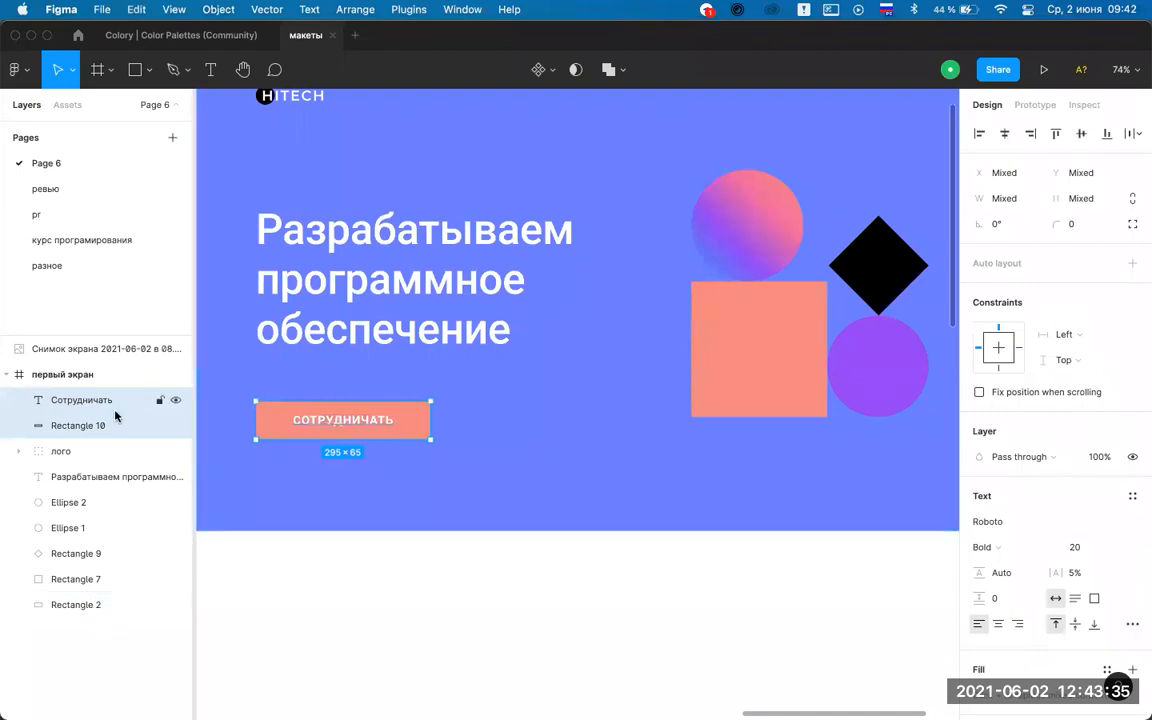
Group label and rectangle as кнопка and nudge the button up to Y 559.
key(super+g)
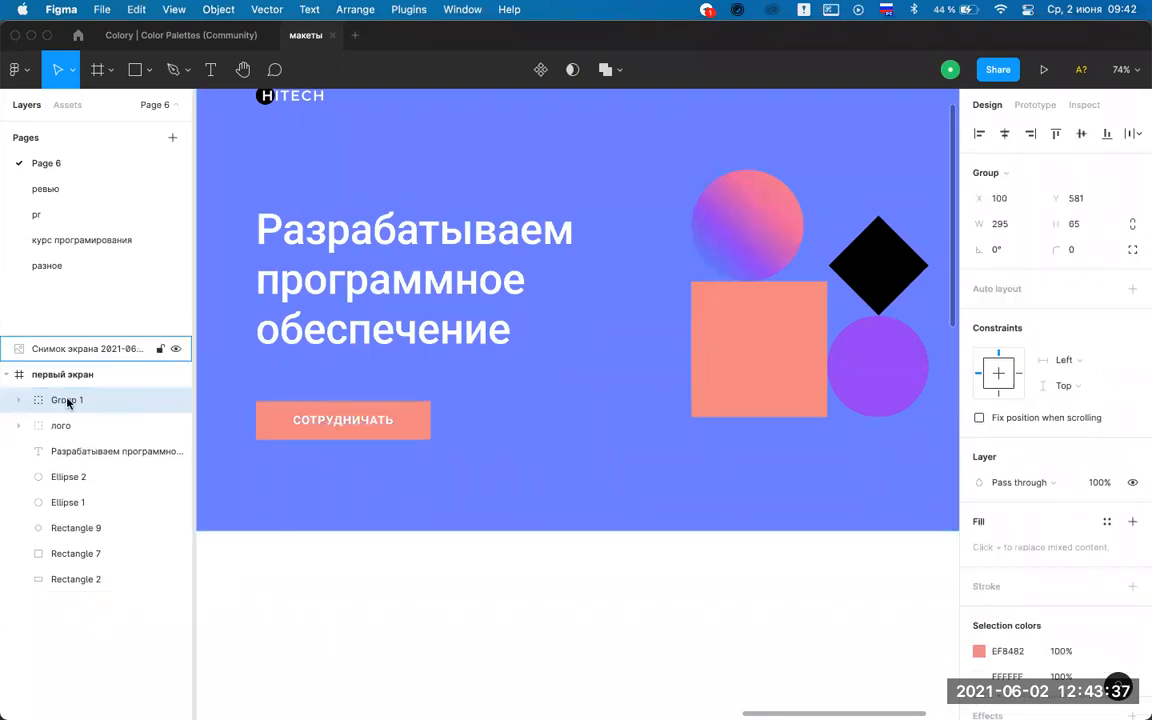
text(кнопка)
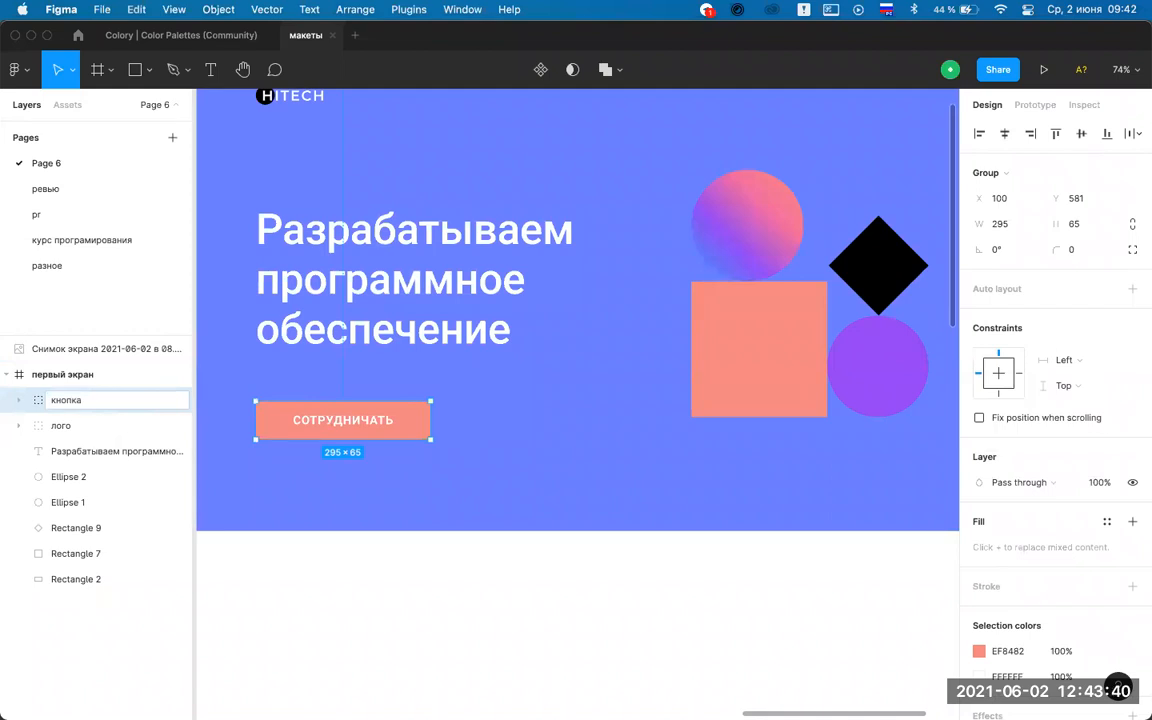
key(Return)
key(Escape)
drag(333, 430, 328, 418)
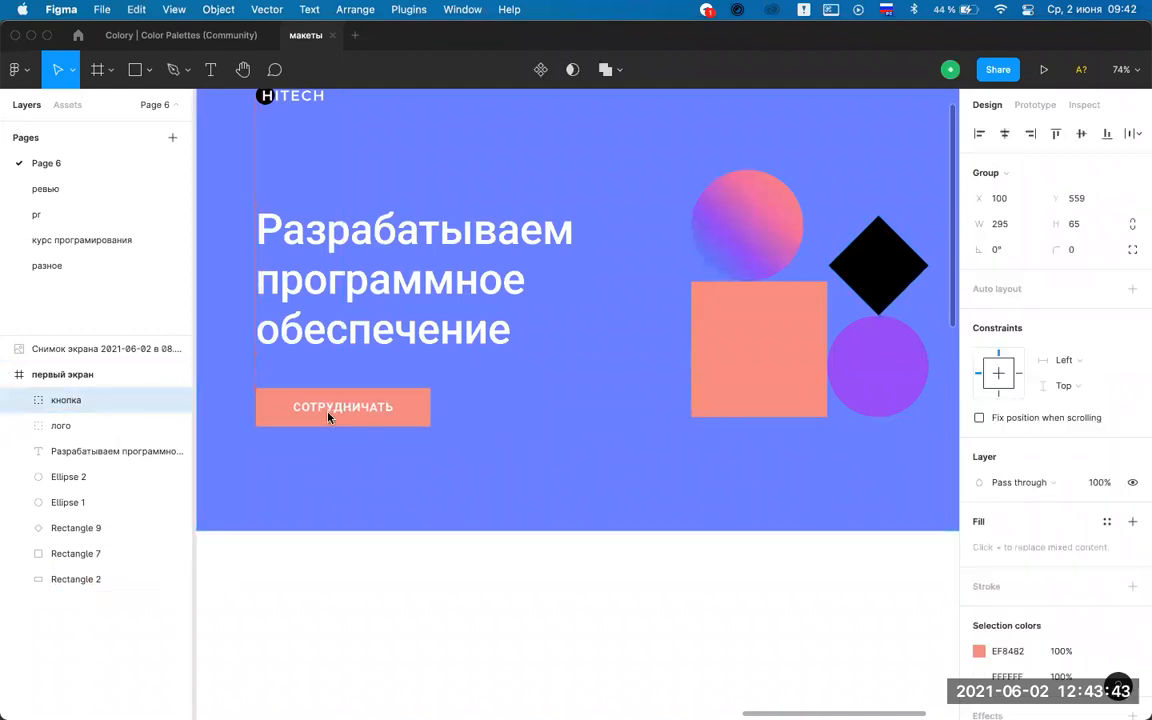
click(427, 614)
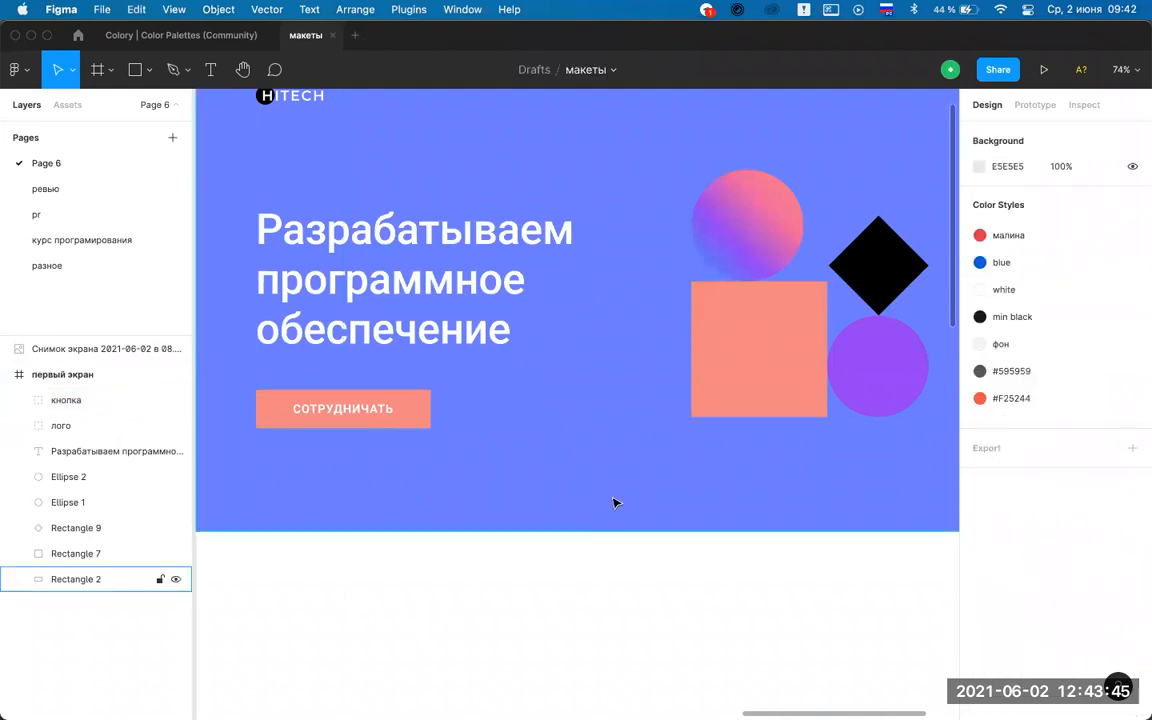
Copy the СОТРУДНИЧАТЬ button label to the frame top and retype it as О КОМПАНИИ.
scroll(614, 502, down, 3)
scroll(581, 465, right, 2)
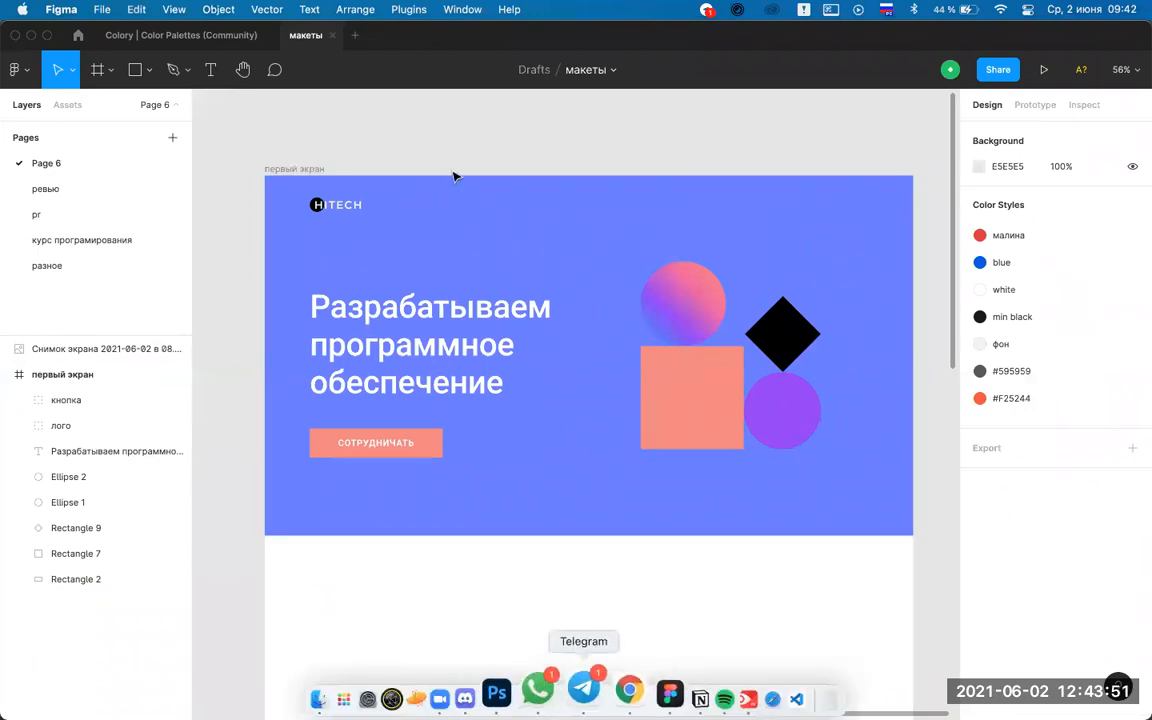
scroll(516, 417, up, 3)
scroll(373, 458, down, 4)
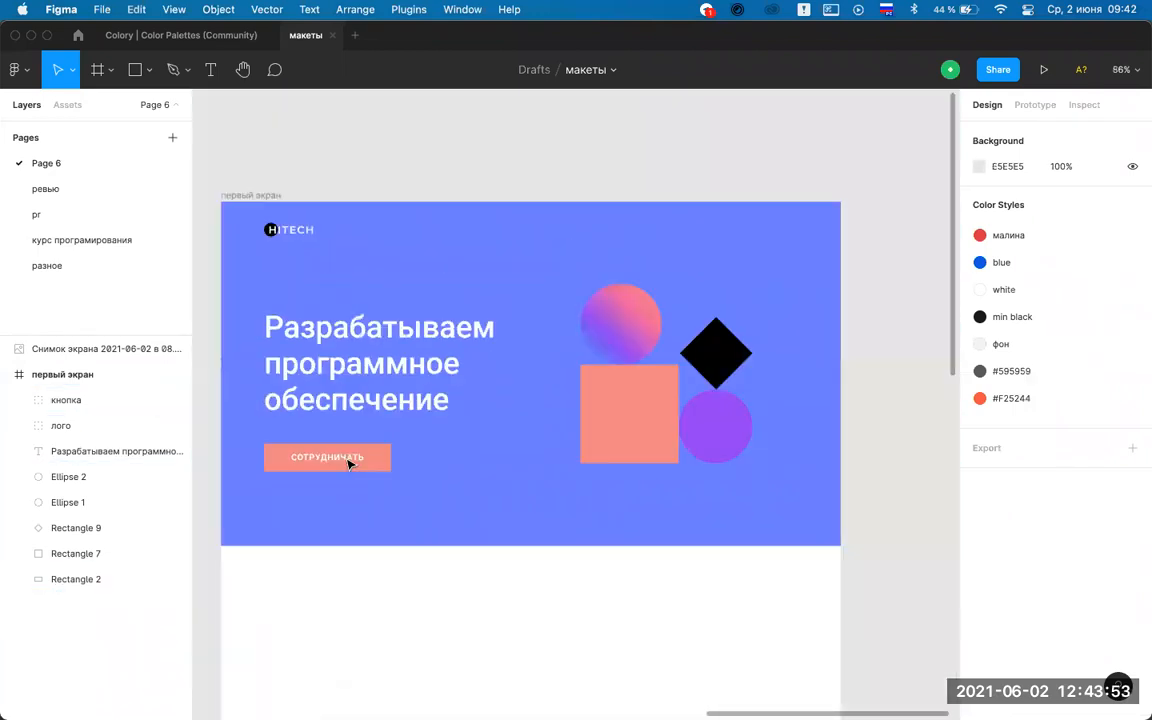
double_click(335, 457)
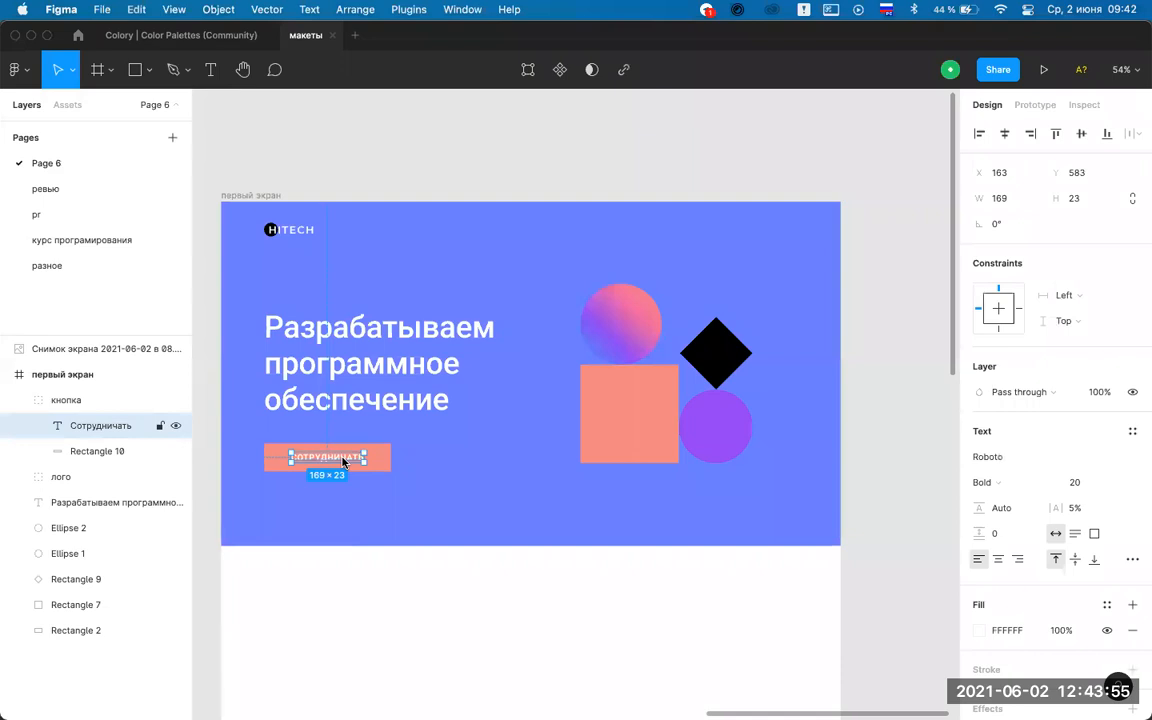
drag(327, 457, 612, 226)
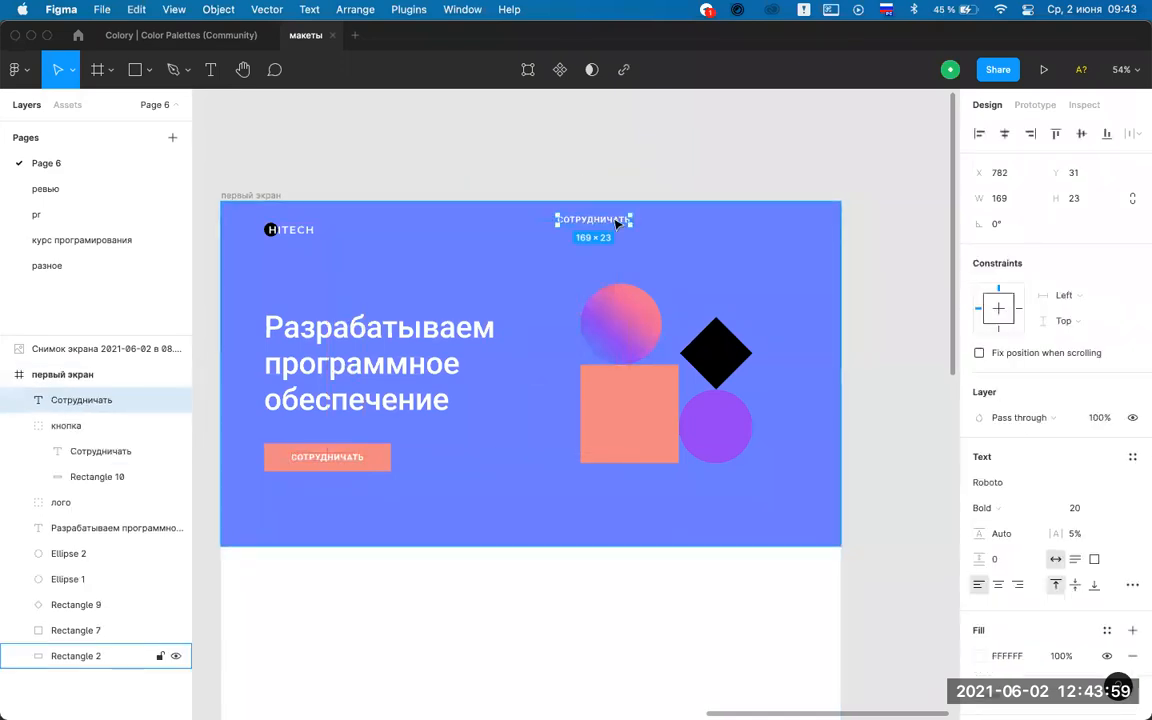
scroll(600, 228, up, 5)
text(о компани)
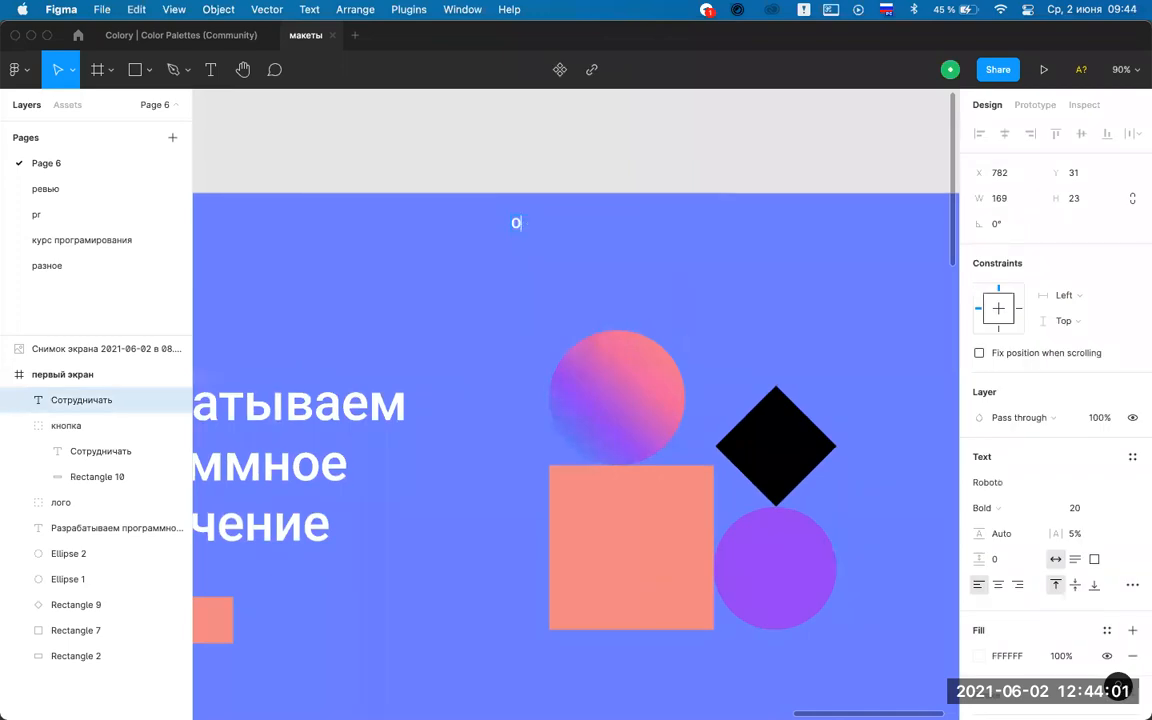
text(и)
key(Escape)
click(669, 291)
click(665, 172)
Set the О КОМПАНИИ link to Medium weight, font size 16.
scroll(640, 200, down, 3)
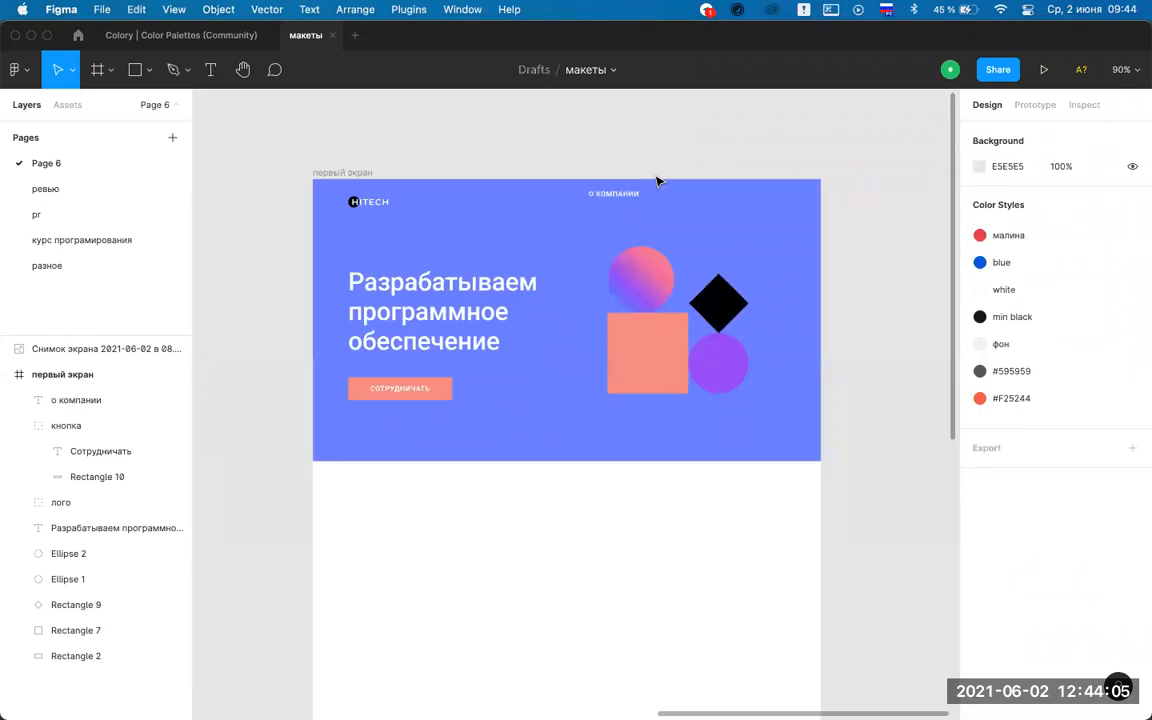
scroll(391, 417, up, 2)
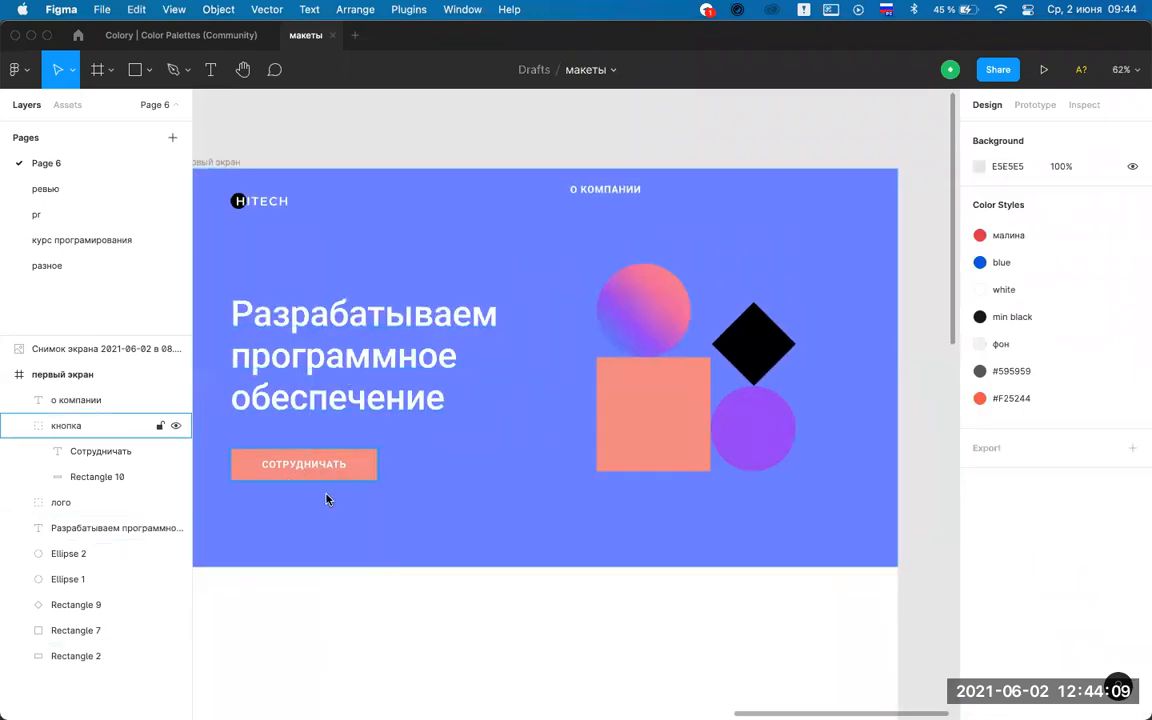
click(612, 188)
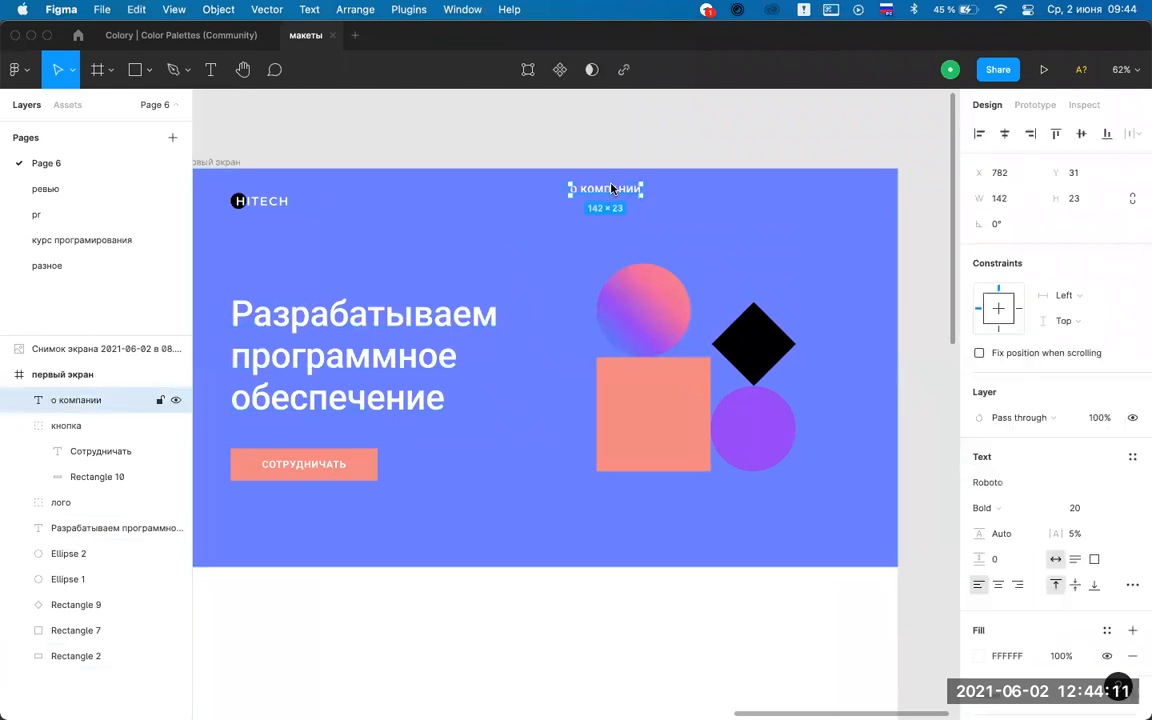
click(1039, 508)
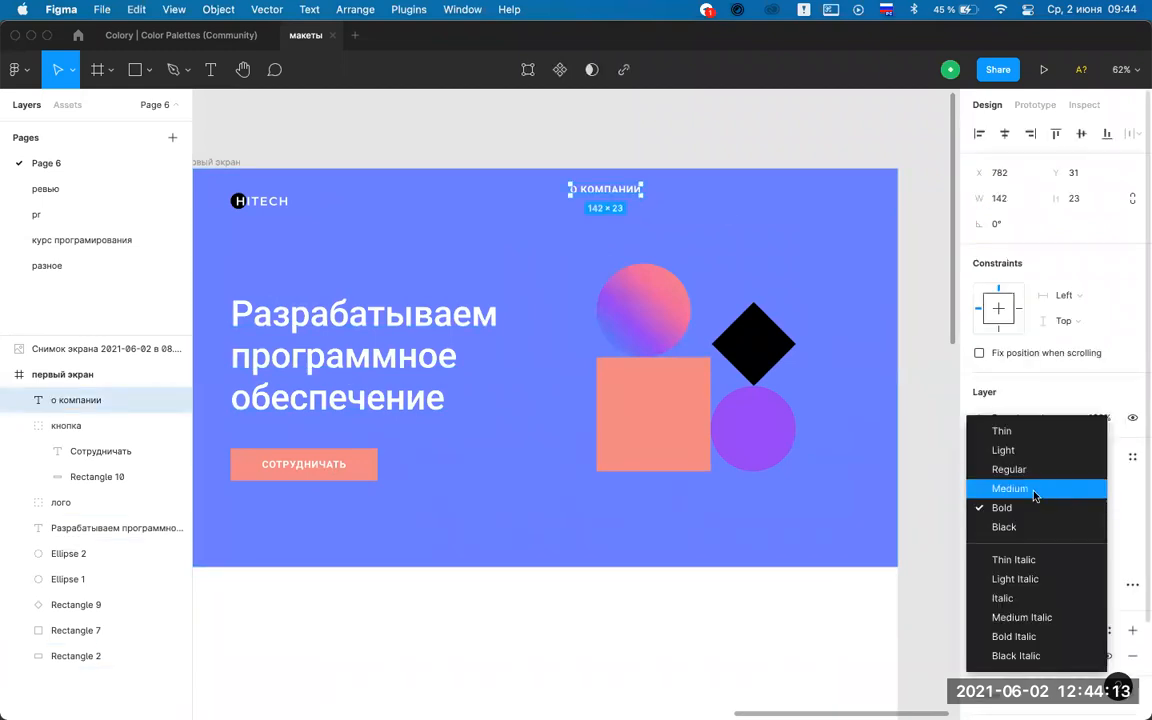
click(1035, 489)
click(1116, 507)
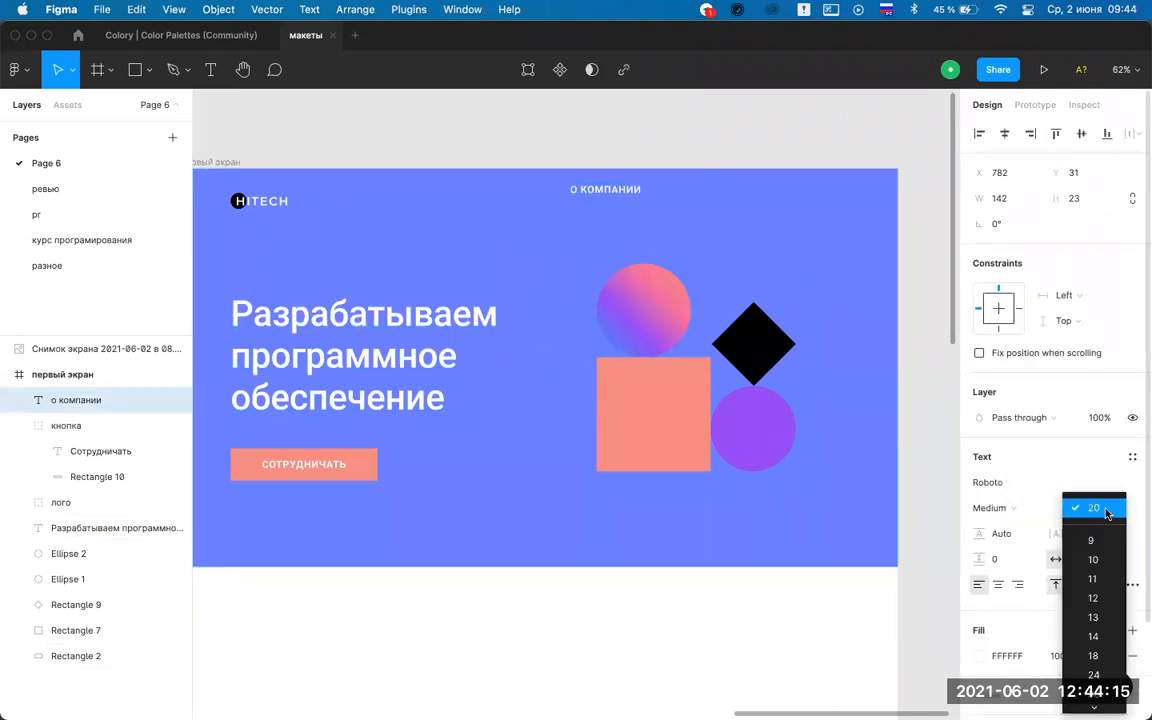
click(1093, 655)
click(617, 200)
click(618, 198)
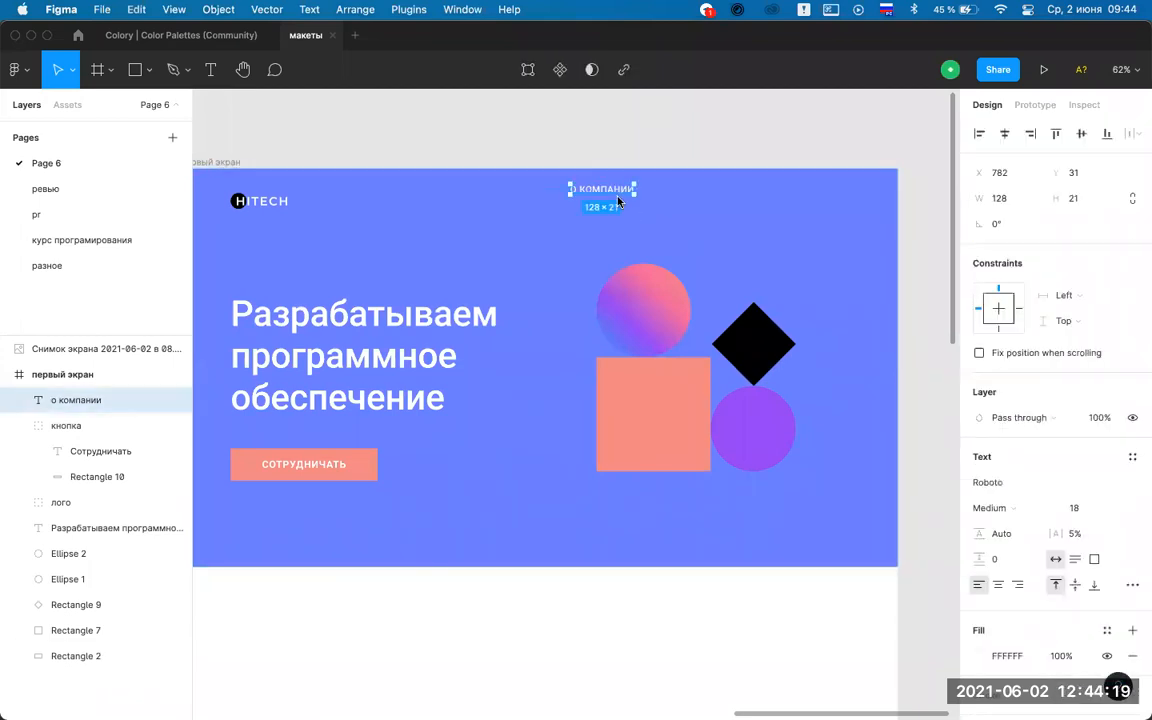
click(1088, 507)
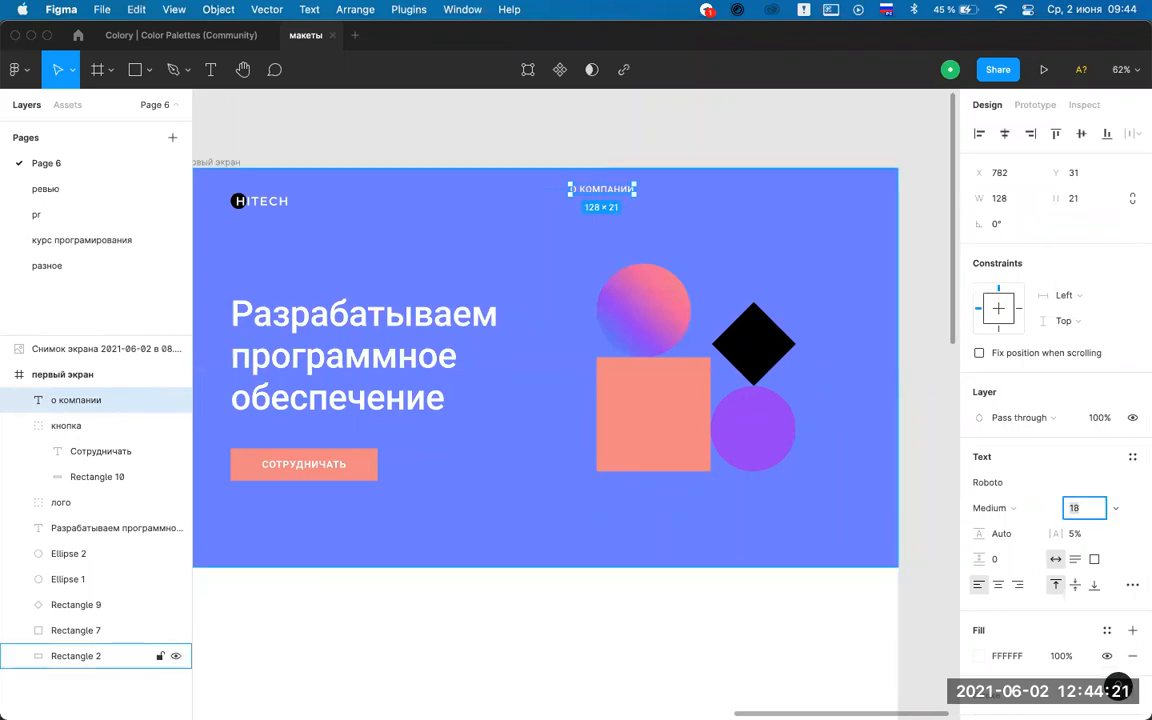
click(604, 157)
click(613, 195)
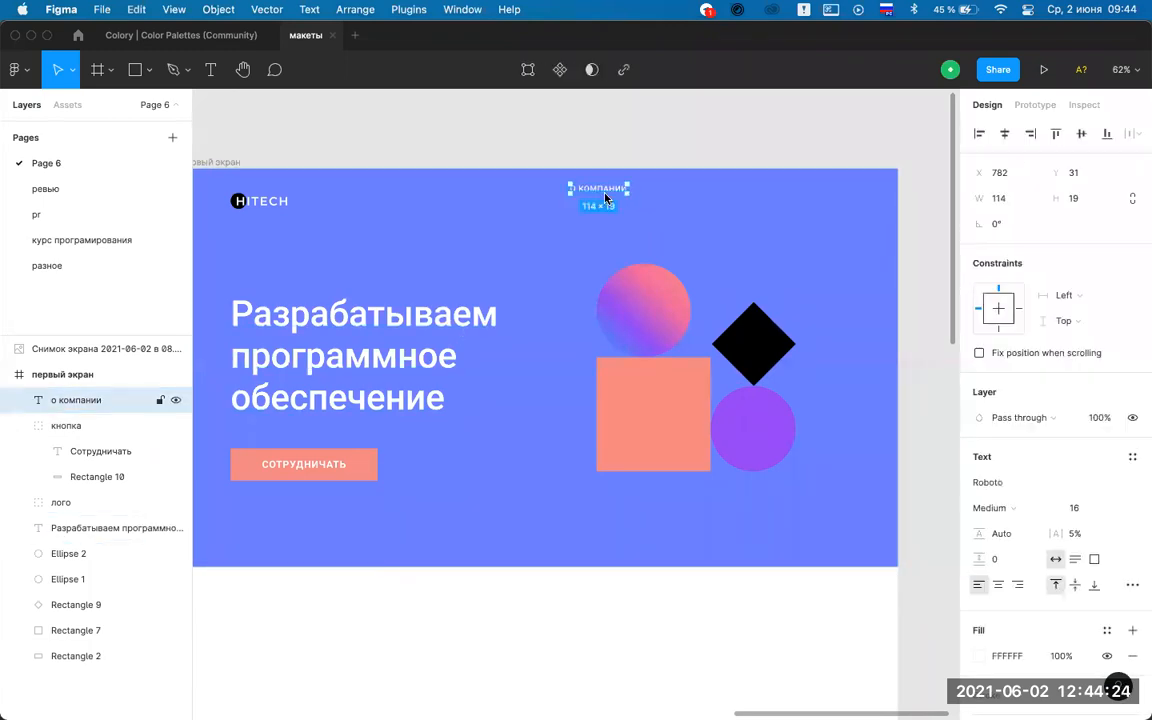
click(617, 141)
Duplicate the link twice to the right as РАБОТЫ and КОНТАКТЫ, then select the links.
drag(602, 194, 643, 206)
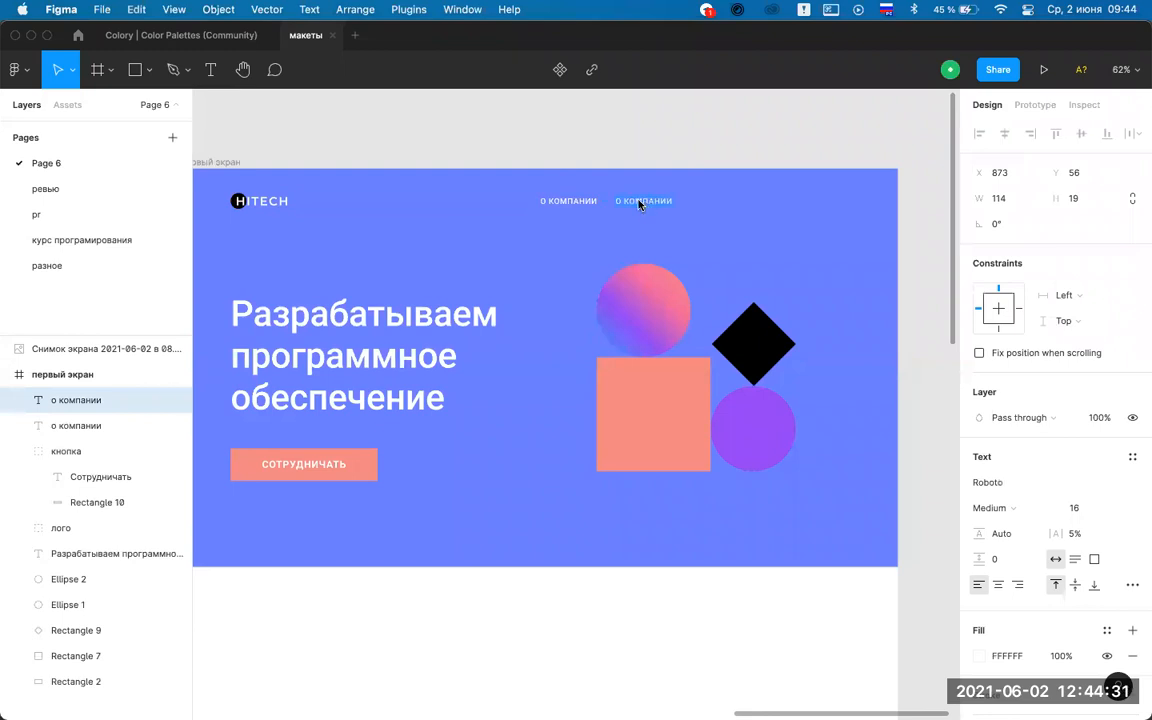
double_click(640, 205)
text(Работы)
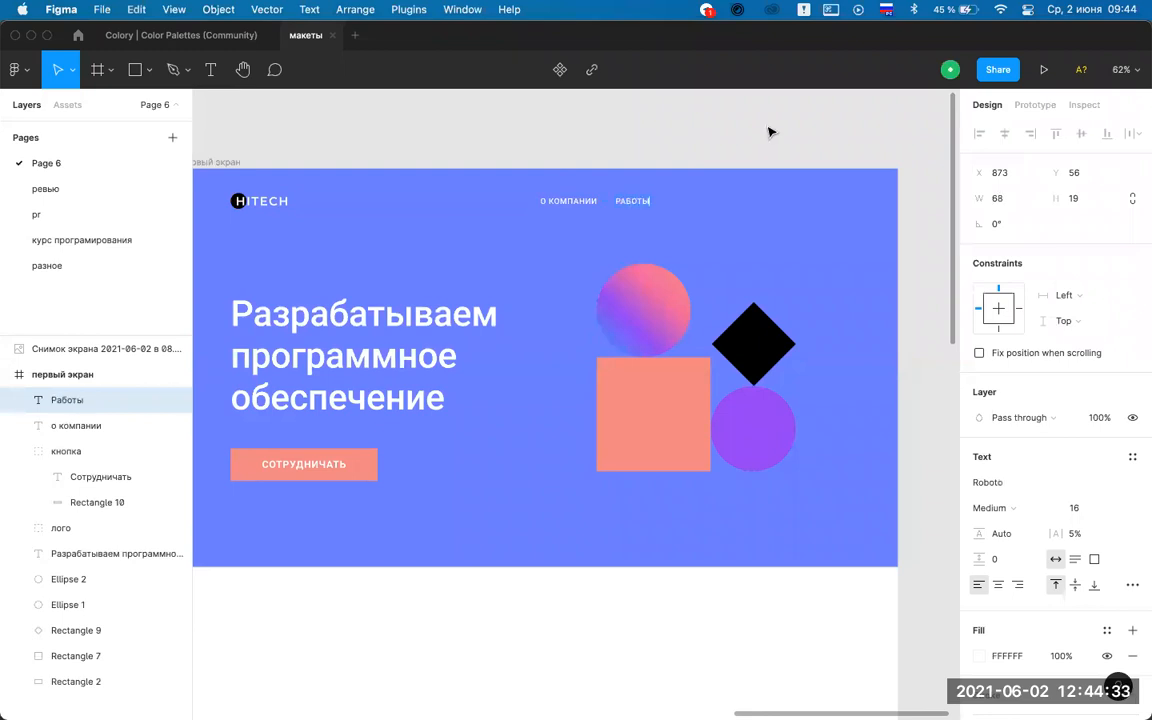
drag(619, 203, 677, 204)
double_click(677, 204)
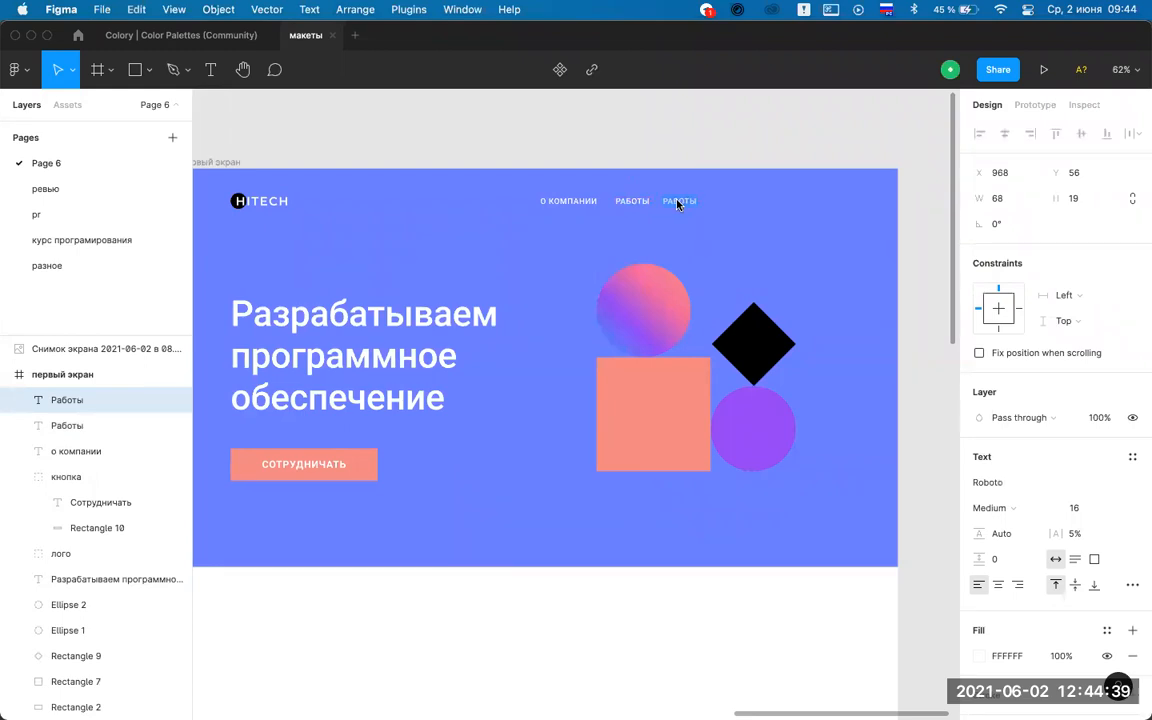
text(контакты)
key(Escape)
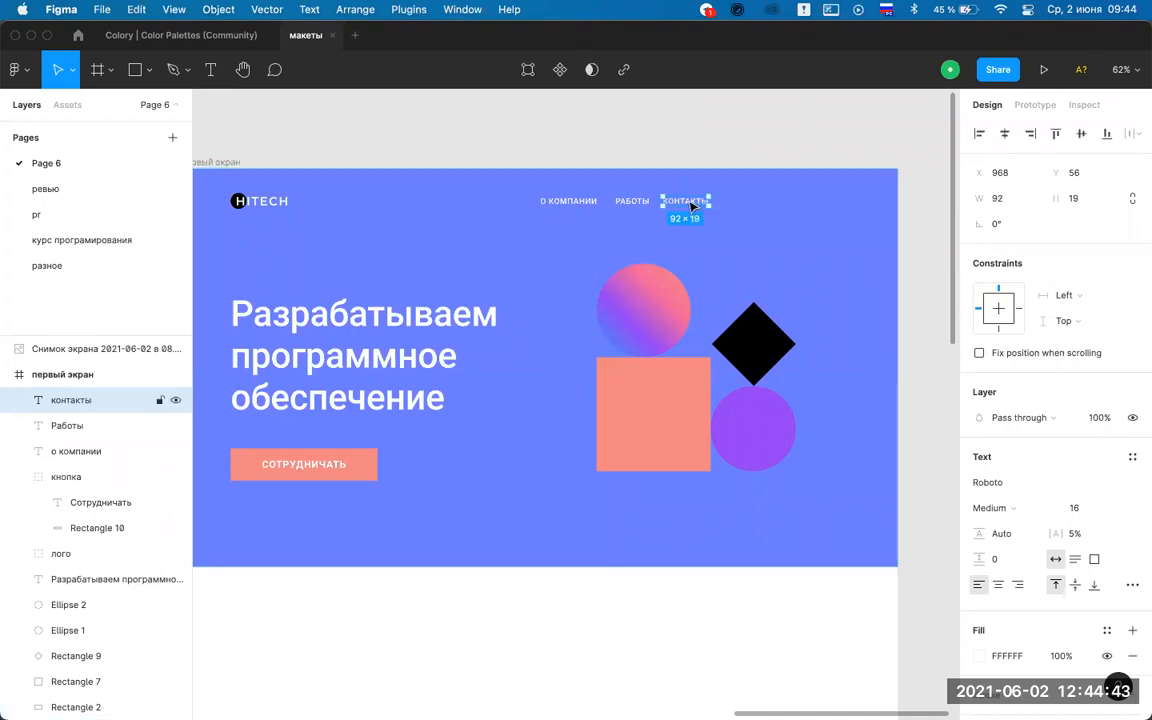
click(644, 154)
click(560, 213)
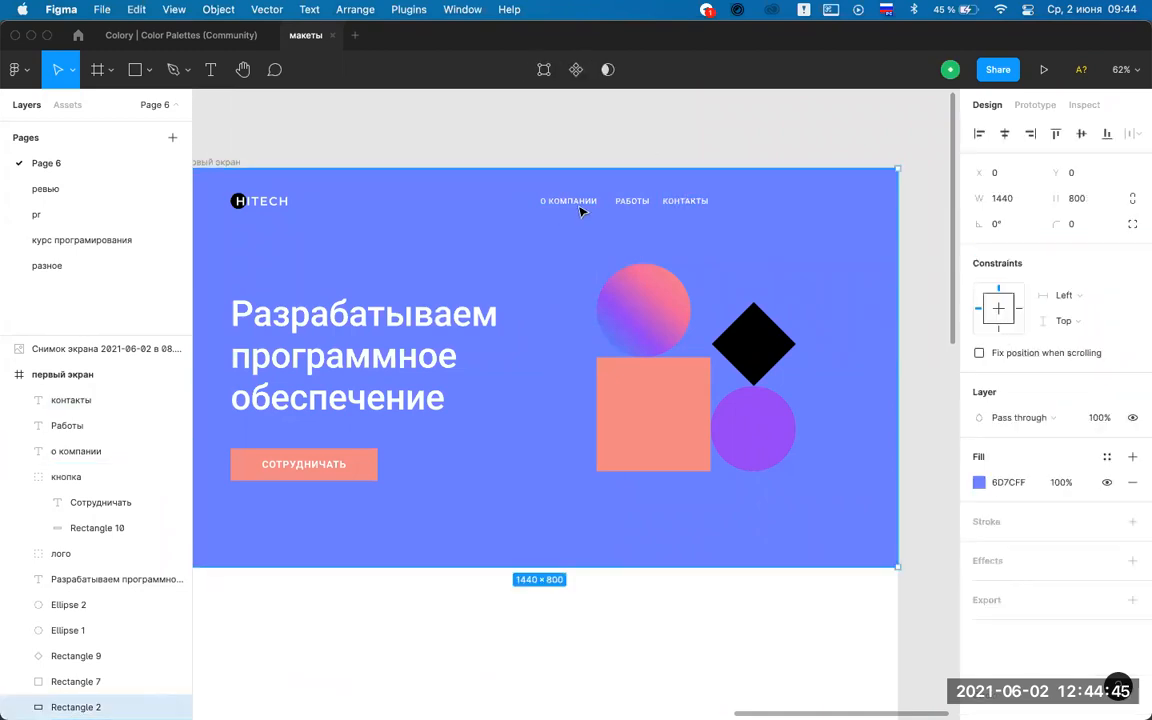
click(578, 203)
shift+click(629, 203)
Space the three nav links evenly, first trying a 64 gap between them.
shift+click(681, 203)
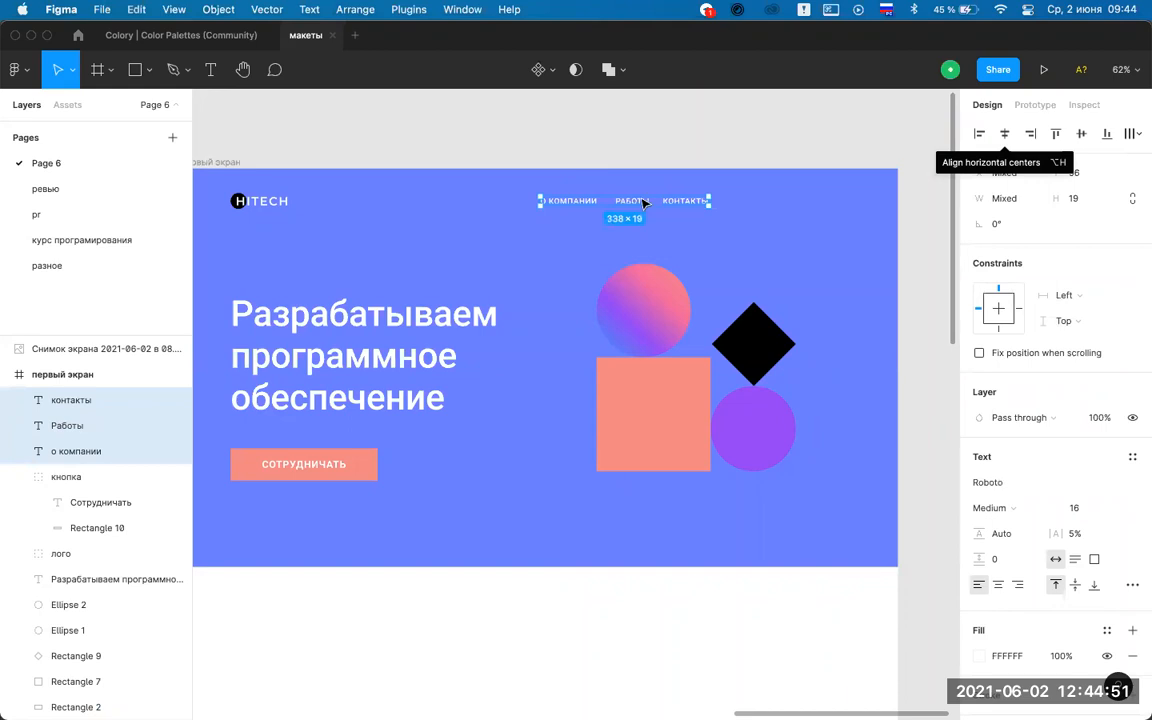
scroll(563, 188, up, 5)
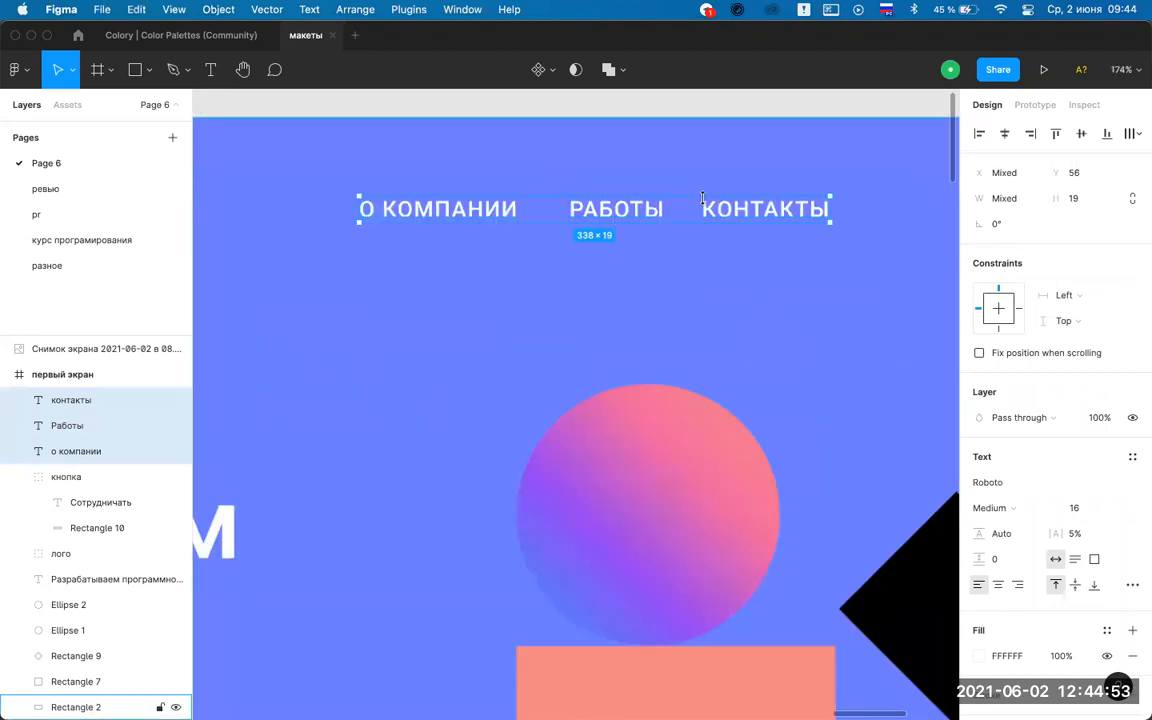
click(1135, 140)
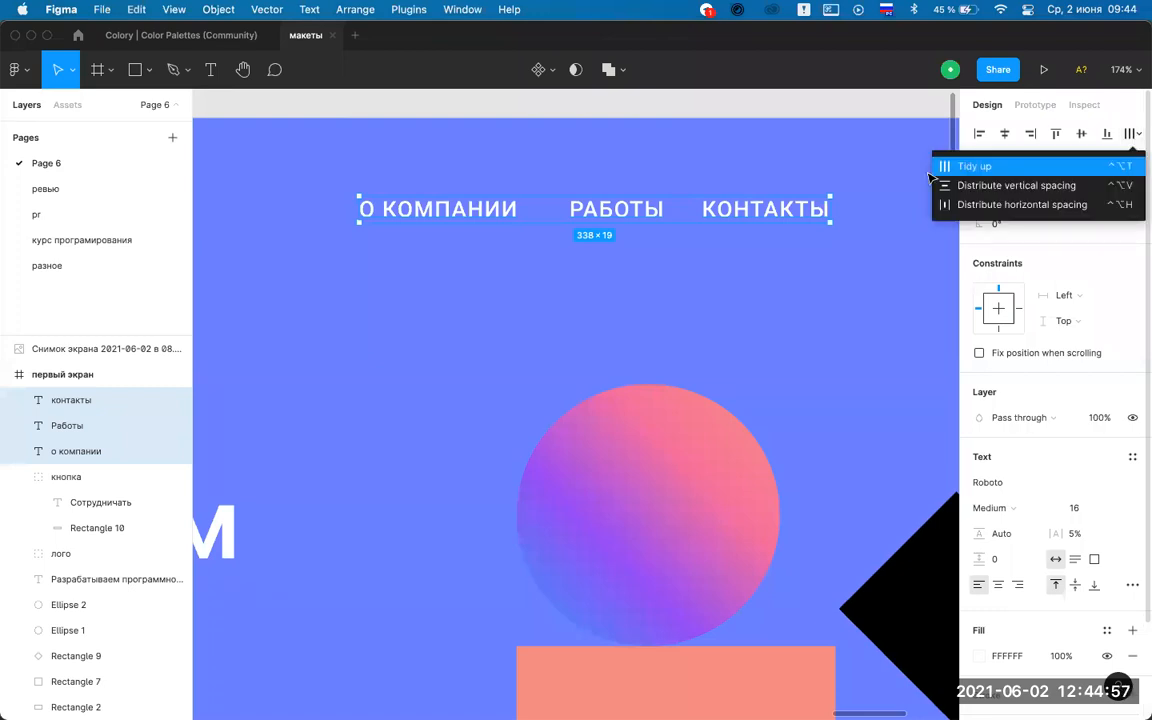
click(985, 172)
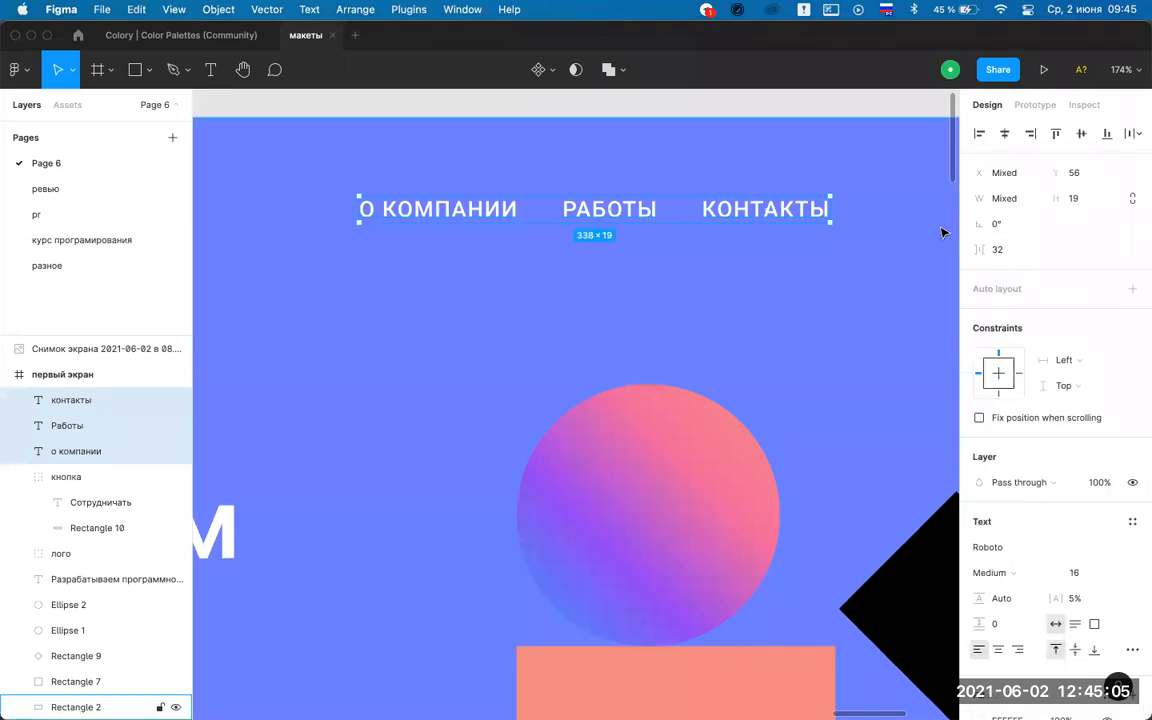
drag(979, 250, 1028, 273)
click(998, 249)
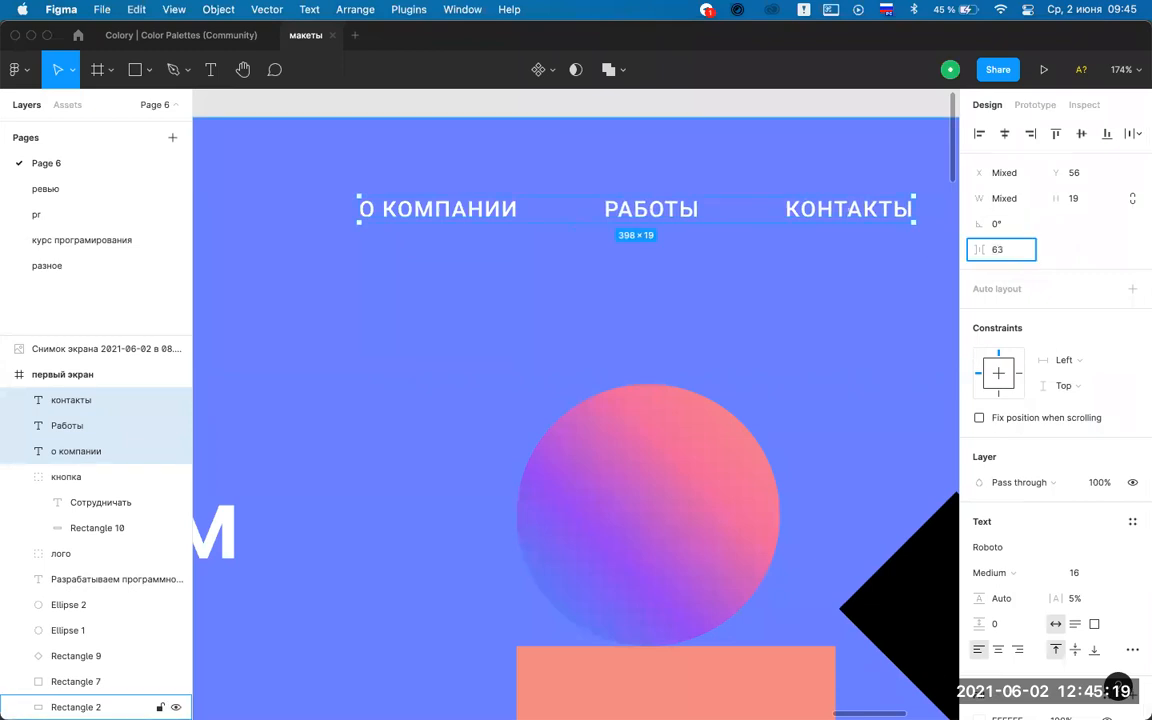
text(64)
key(Return)
Change the link gap to 56 and shift the nav group slightly right.
scroll(688, 192, down, 5)
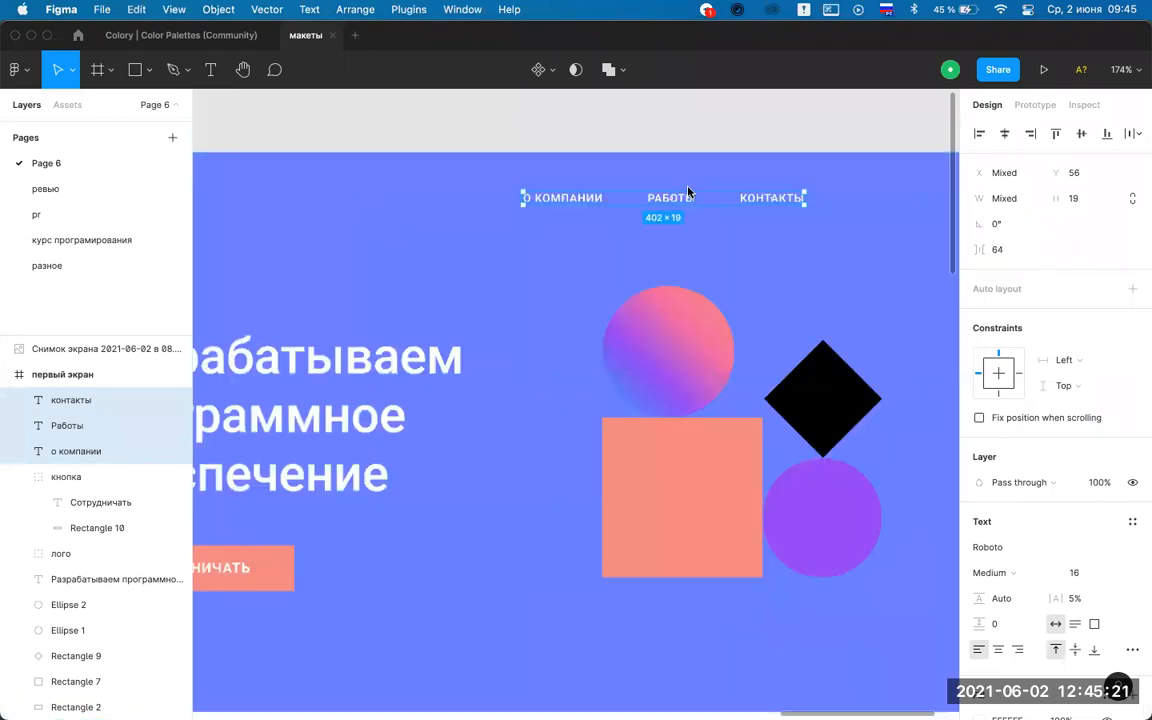
scroll(688, 192, up, 2)
click(1010, 249)
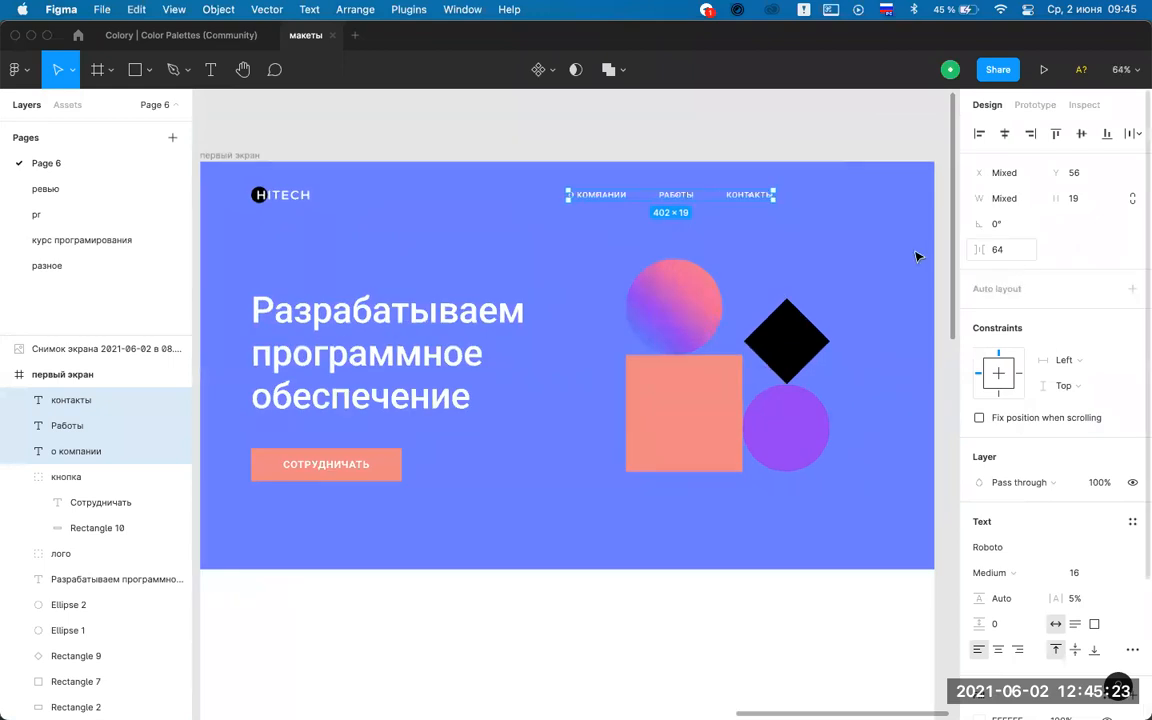
text(56)
key(Return)
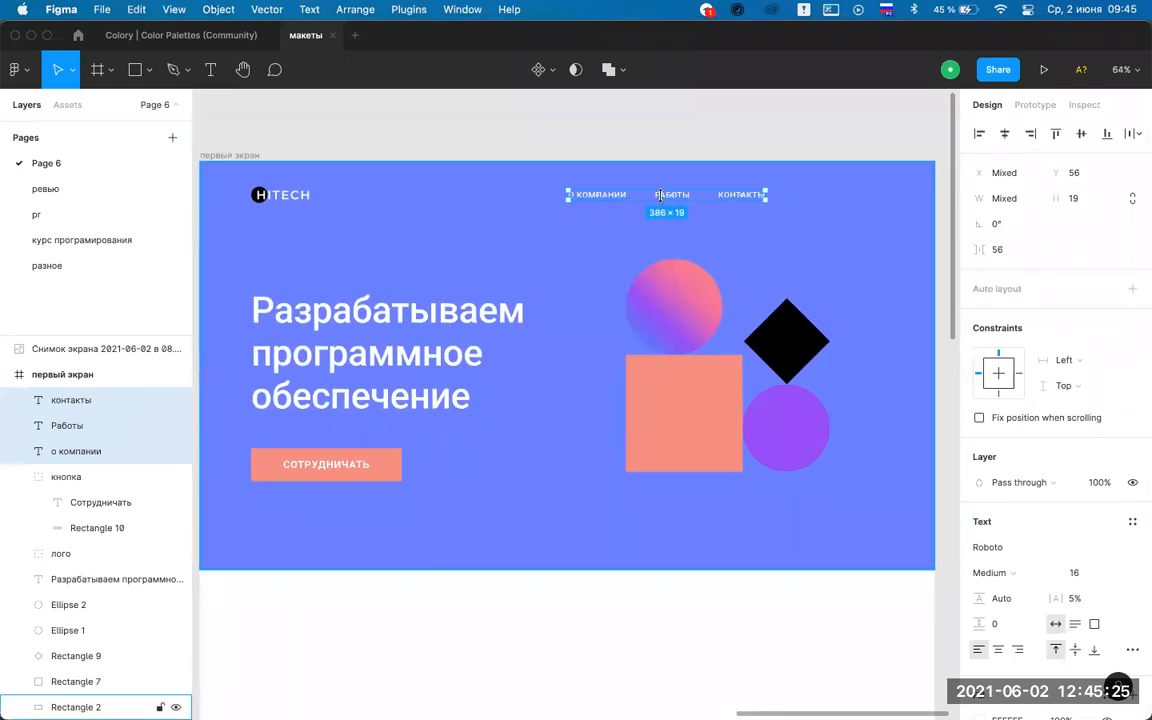
drag(670, 198, 726, 195)
click(858, 146)
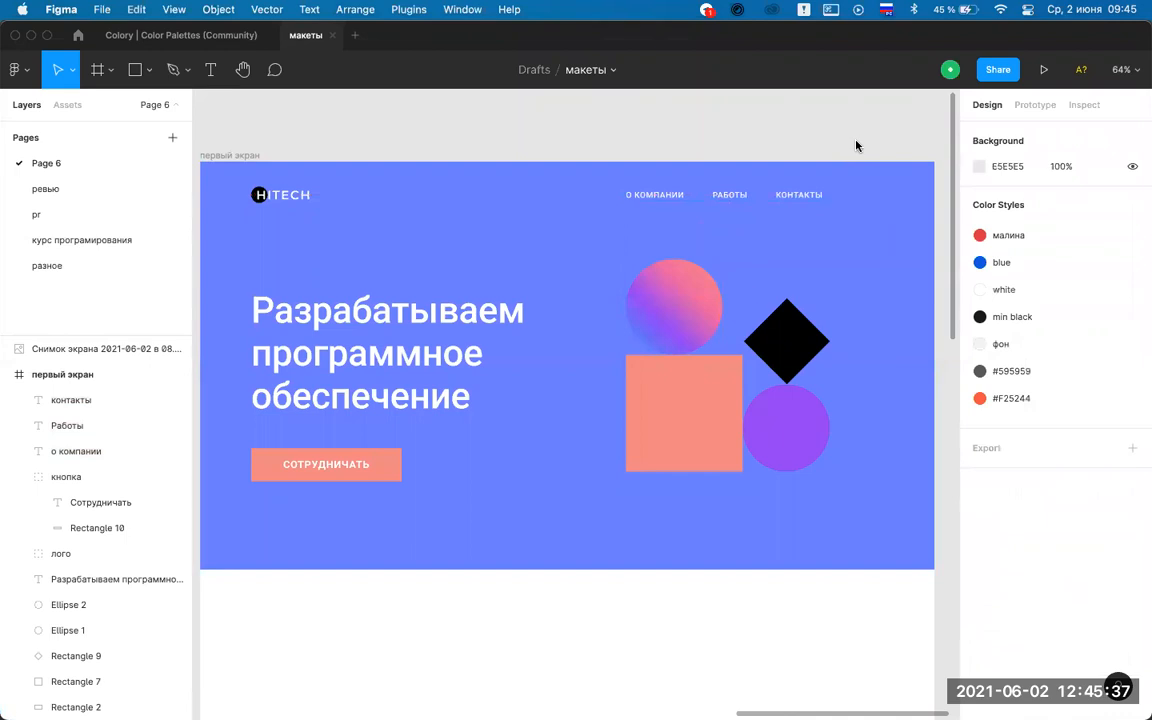
Duplicate О КОМПАНИИ to its left and retype the copy as a phone number.
scroll(704, 194, up, 3)
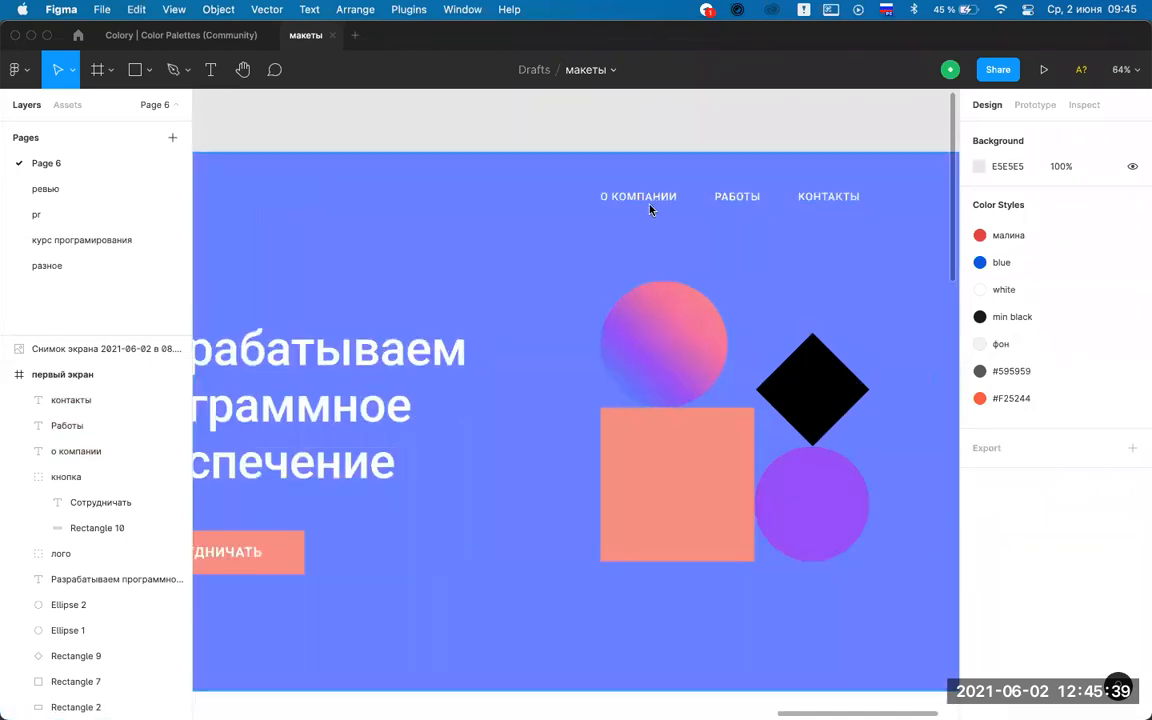
click(646, 200)
drag(630, 205, 520, 205)
scroll(520, 200, up, 5)
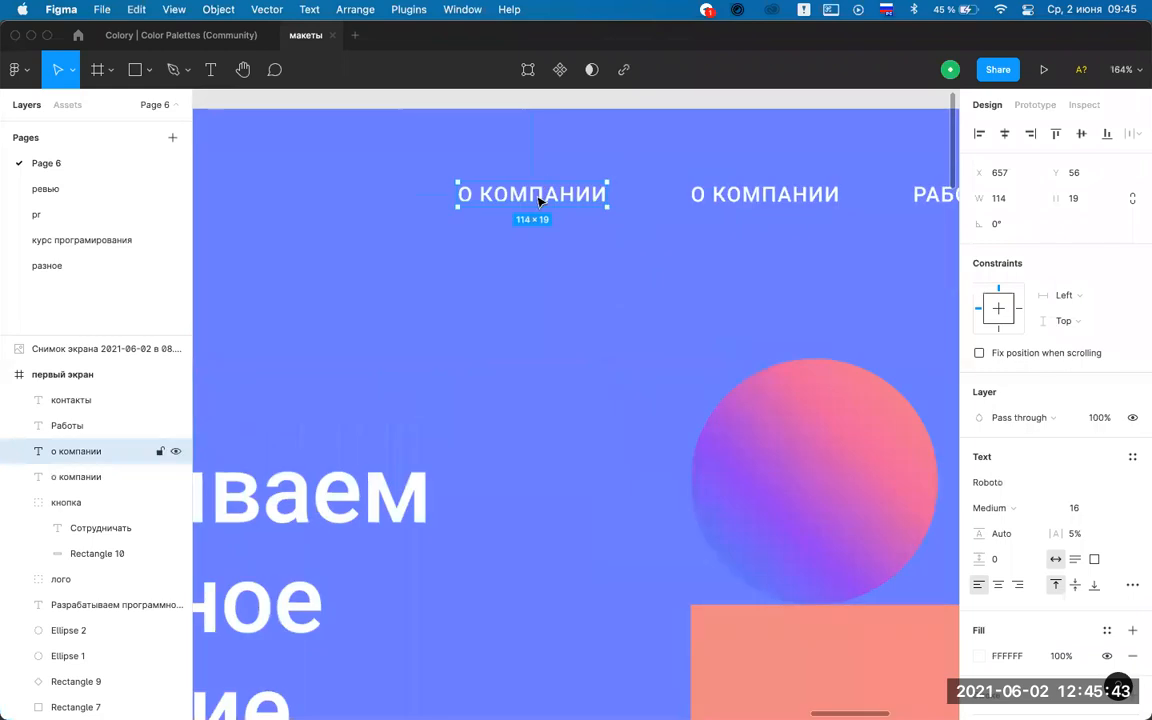
double_click(538, 201)
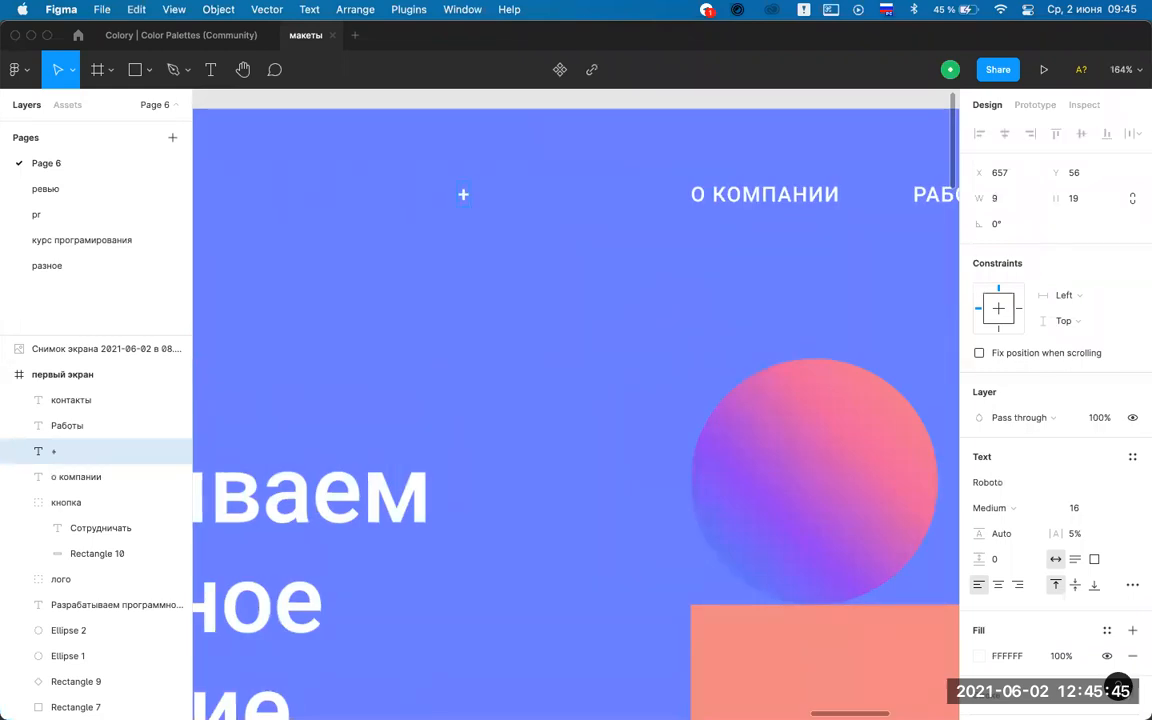
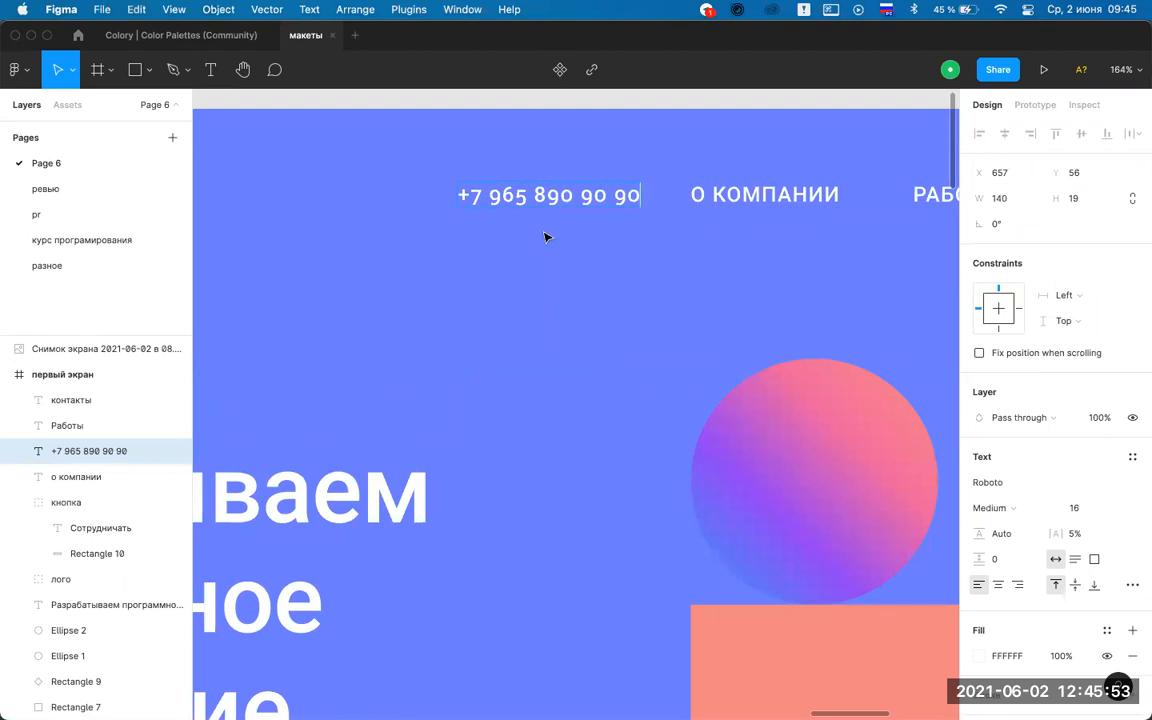
scroll(547, 253, down, 5)
click(548, 252)
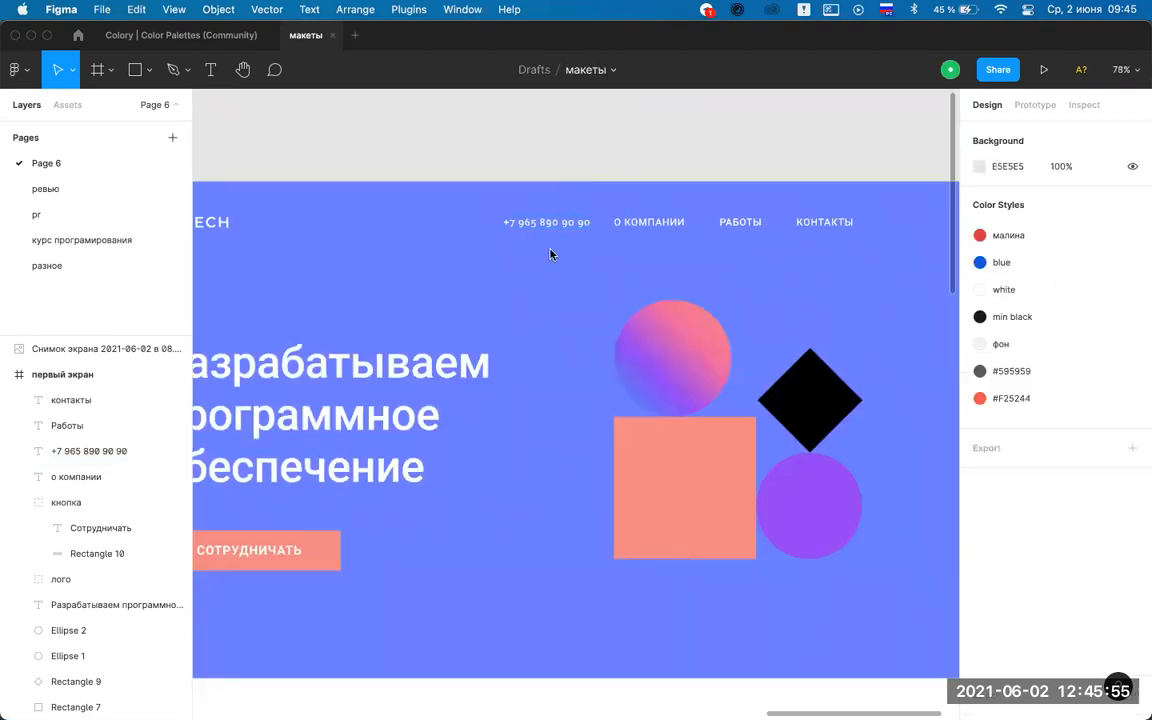
click(559, 229)
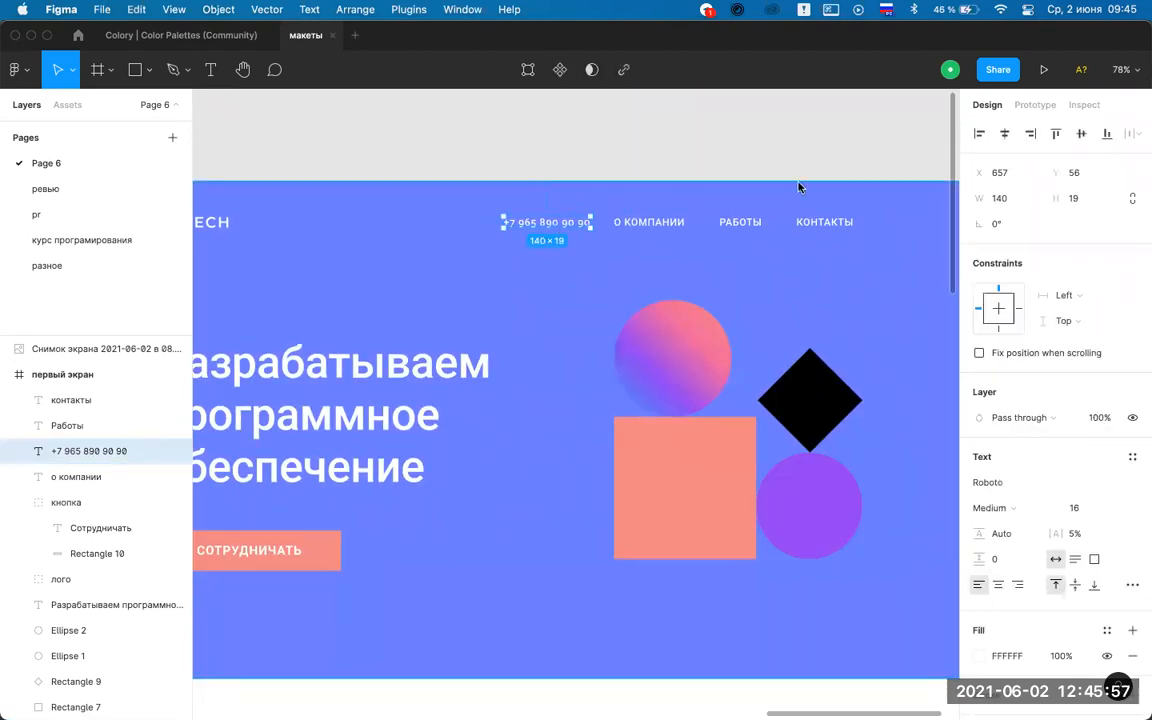
Turn on the column layout grid of the первый экран frame, undoing an accidental move.
scroll(399, 213, left, 3)
click(243, 168)
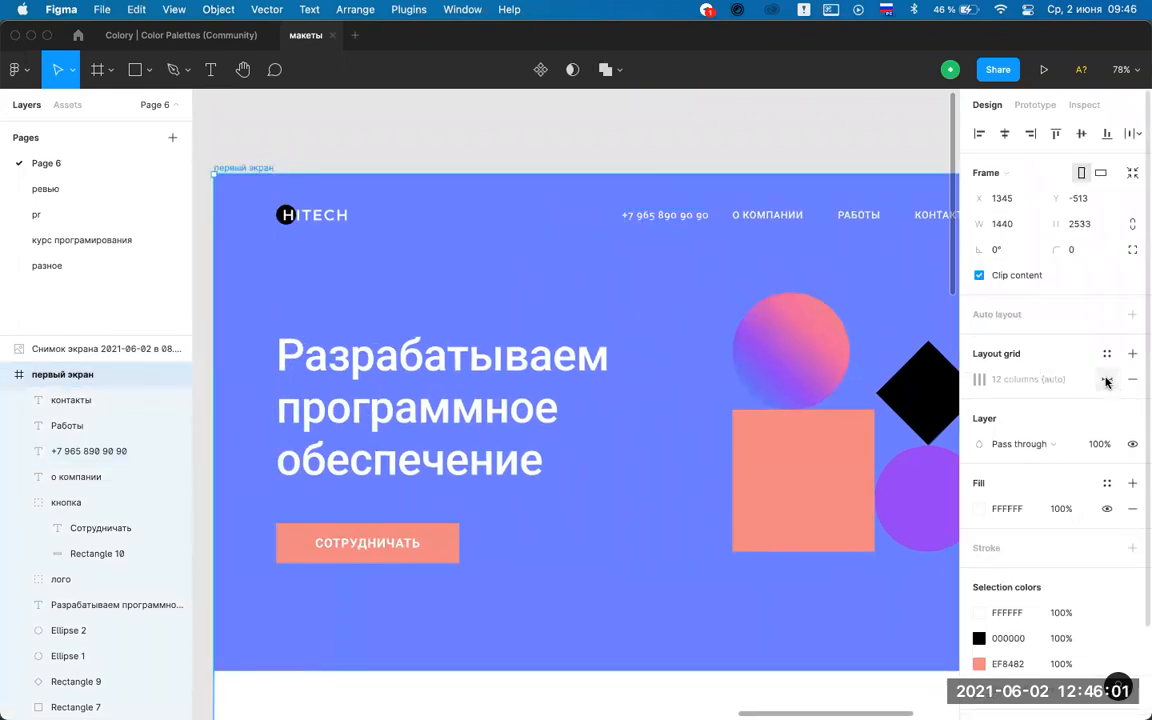
click(1107, 379)
scroll(712, 370, right, 5)
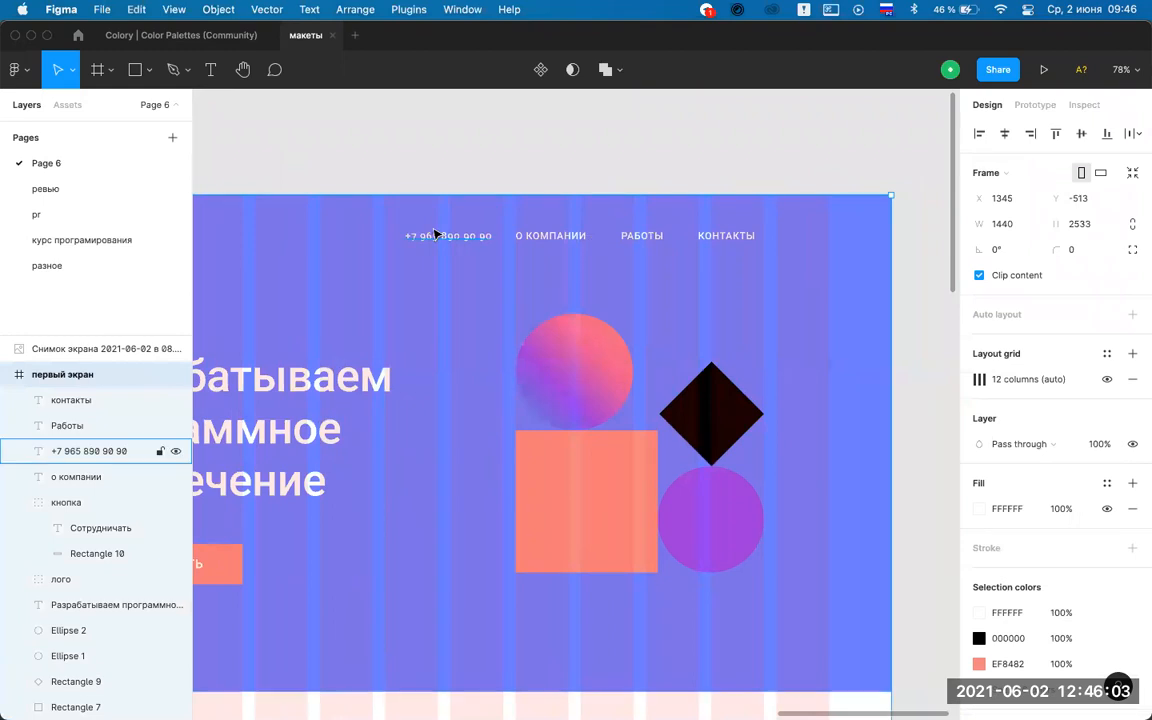
drag(478, 236, 697, 238)
key(ctrl+z)
Select the phone number and all three nav links and zoom to fit them.
click(448, 240)
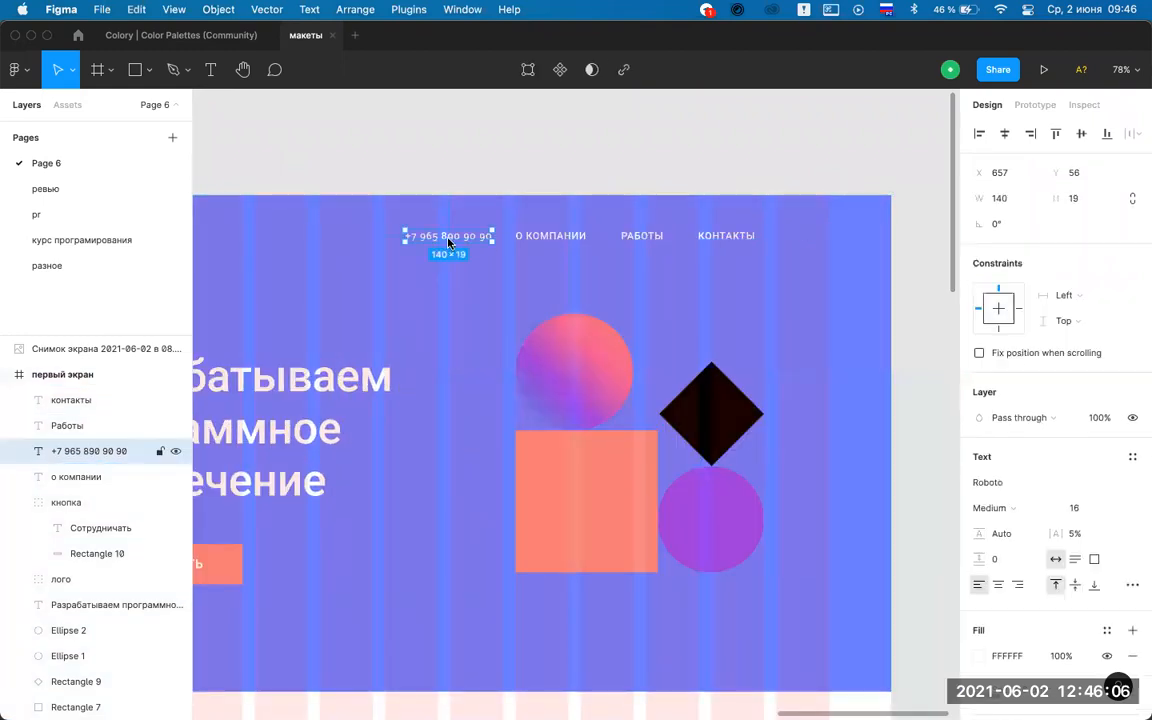
click(573, 162)
scroll(532, 221, up, 5)
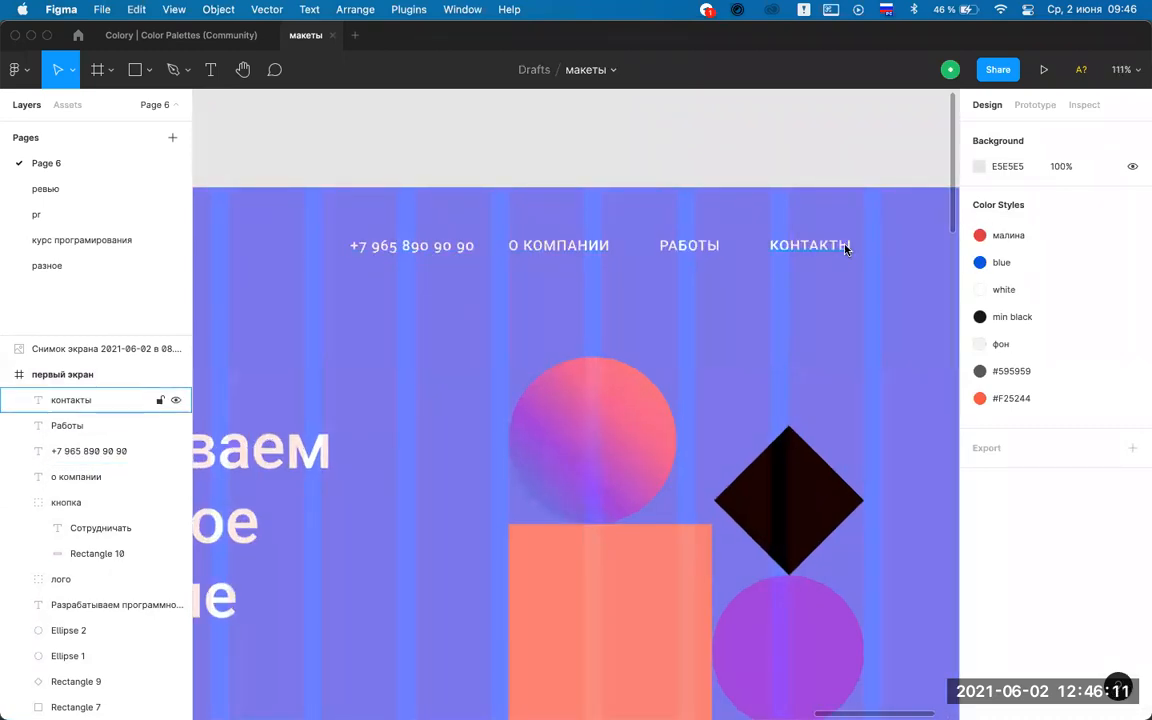
click(485, 242)
shift+click(568, 192)
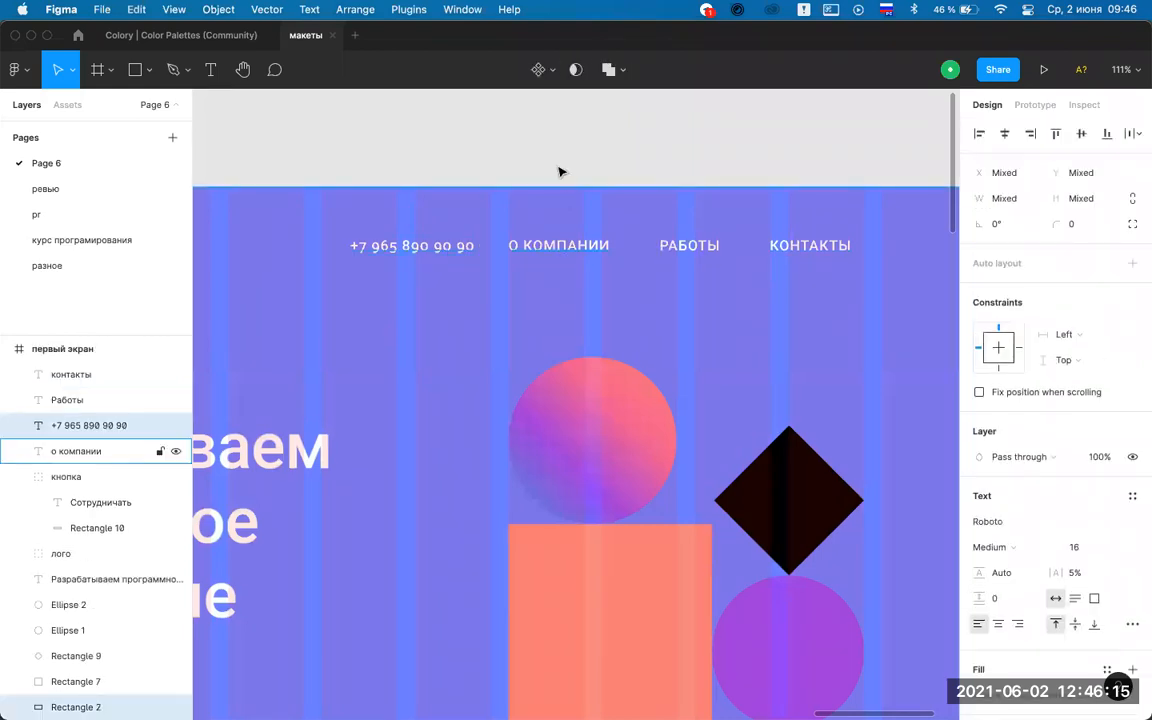
drag(419, 257, 707, 252)
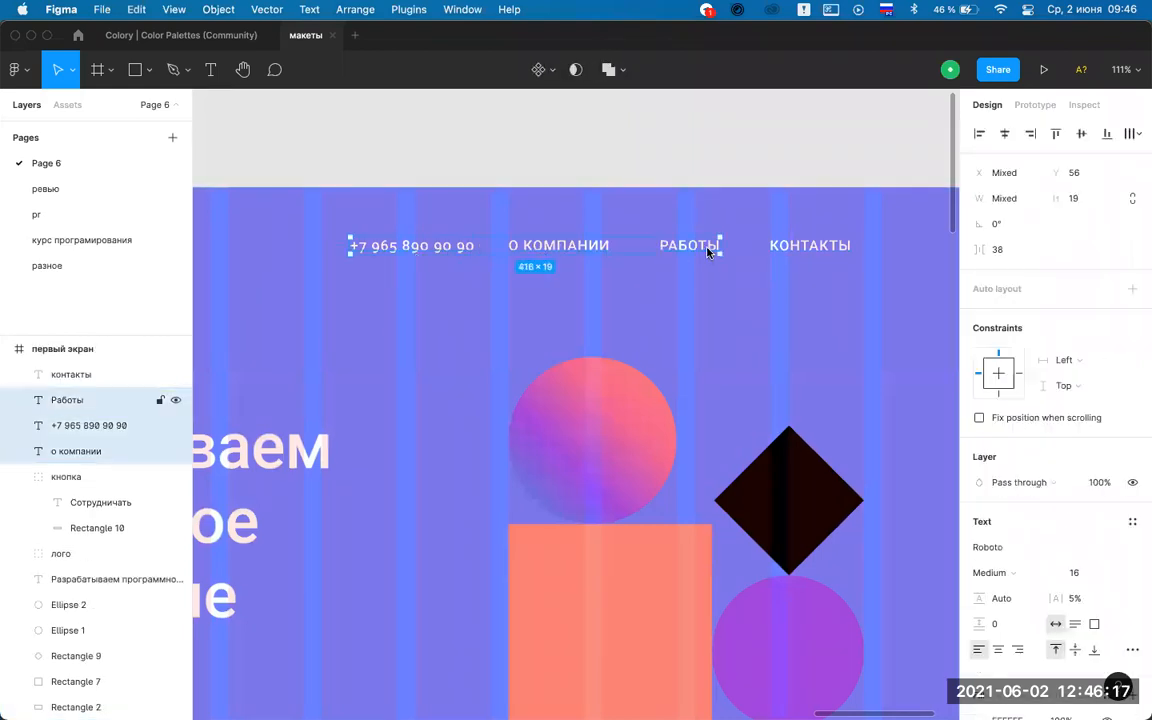
shift+click(815, 246)
key(shift+2)
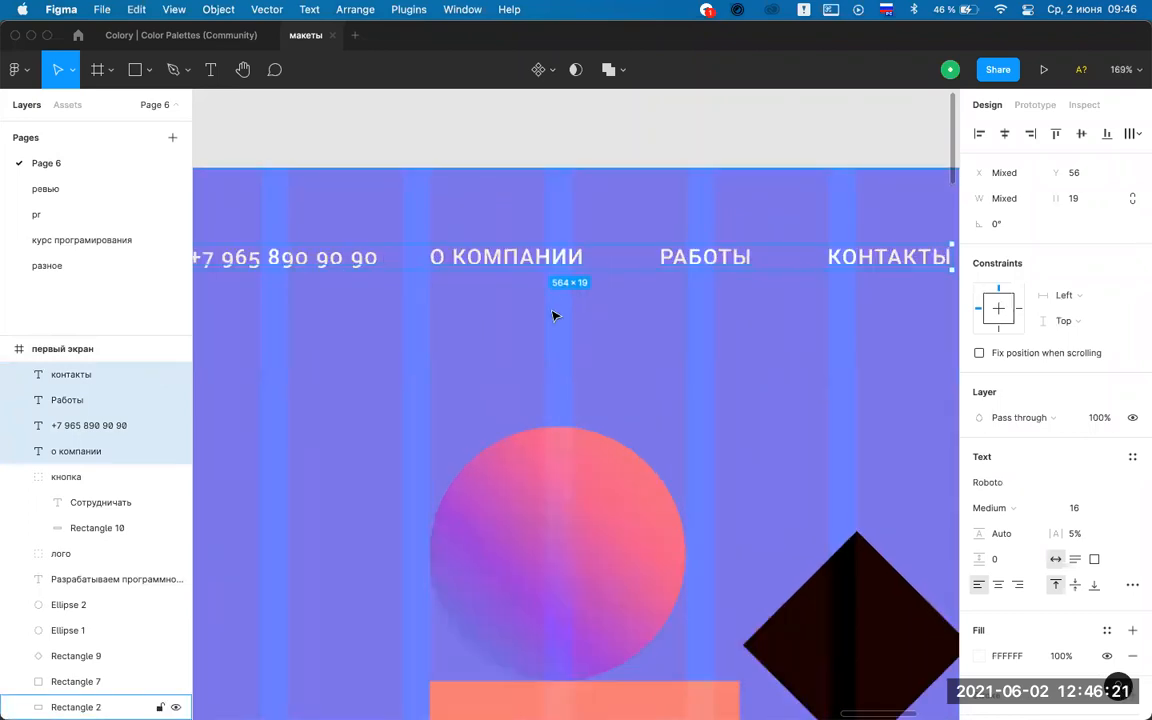
scroll(553, 314, up, 5)
scroll(407, 175, down, 10)
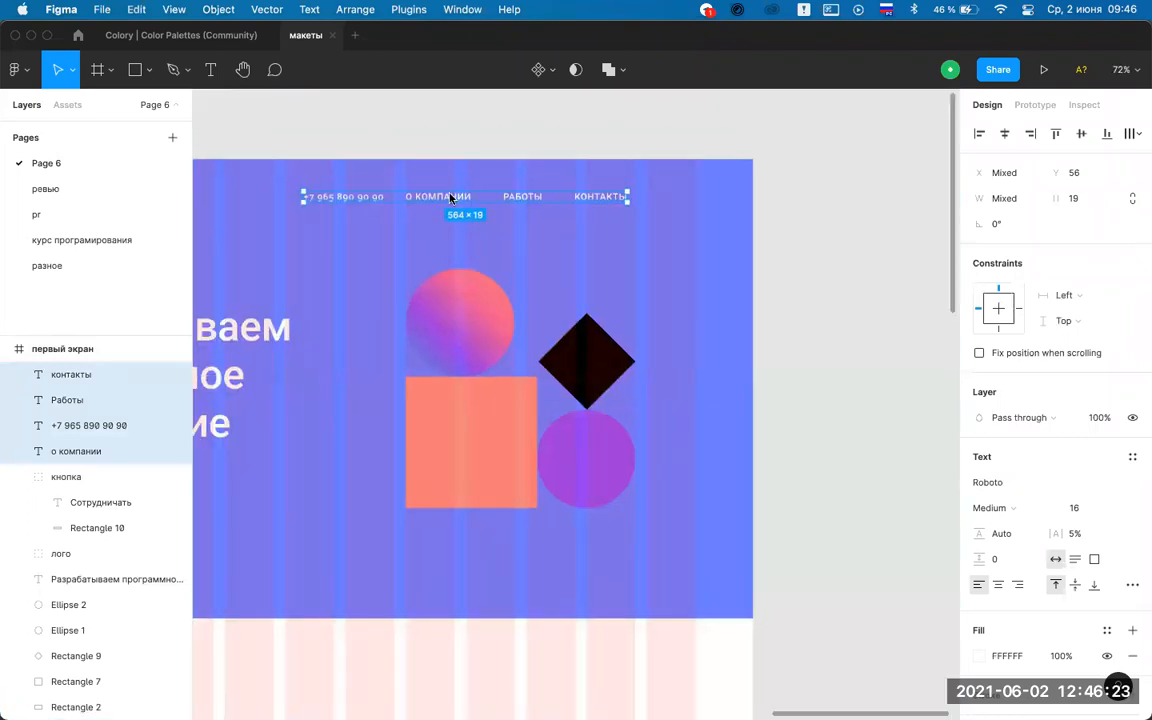
scroll(357, 203, up, 3)
key(Escape)
scroll(468, 116, down, 4)
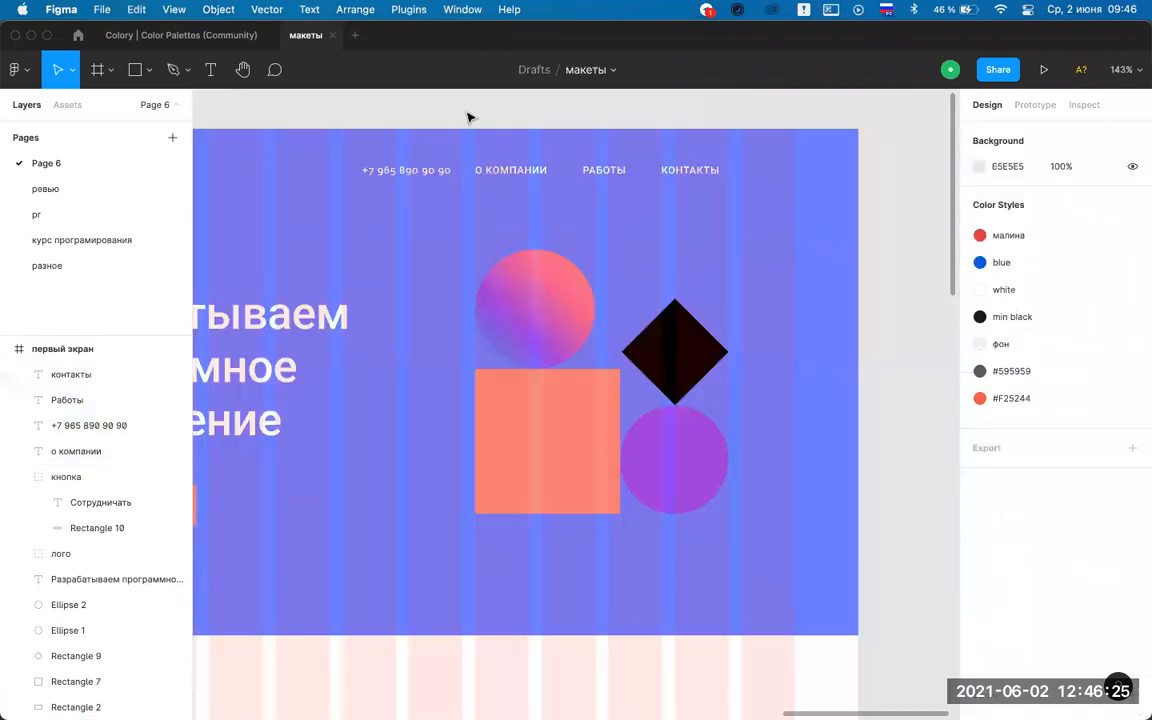
Move the phone number after КОНТАКТЫ and tidy all four nav items 56 apart.
drag(363, 211, 705, 220)
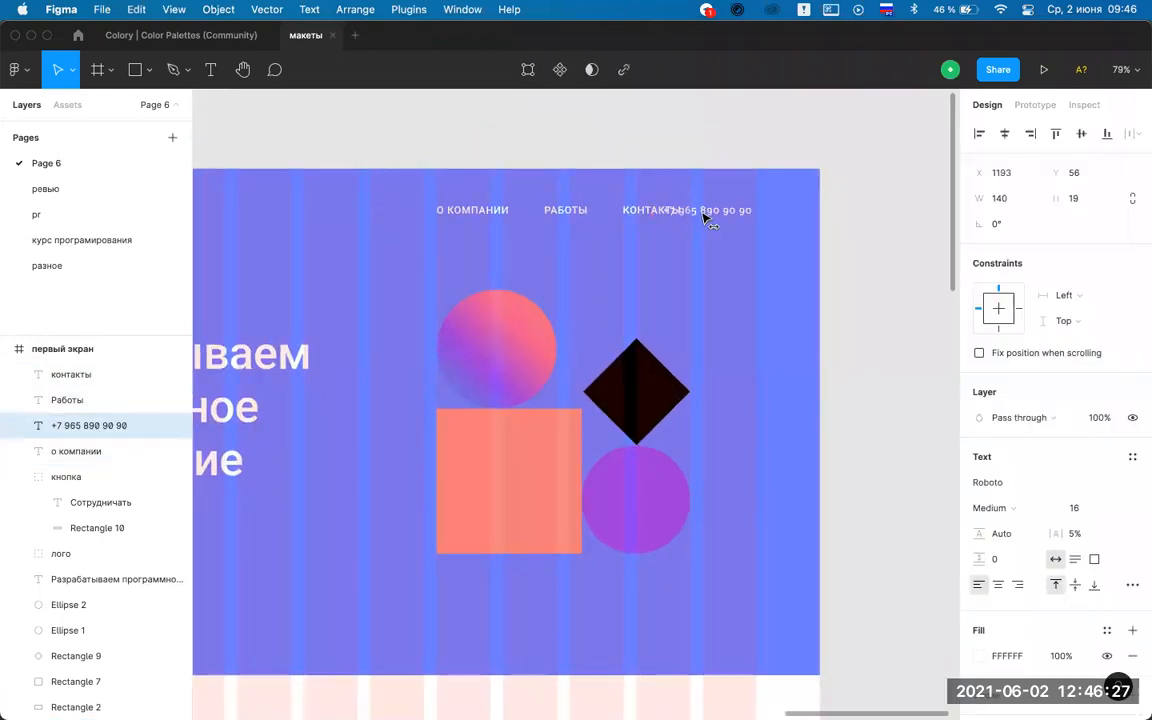
shift+click(626, 211)
shift+click(548, 212)
shift+click(474, 211)
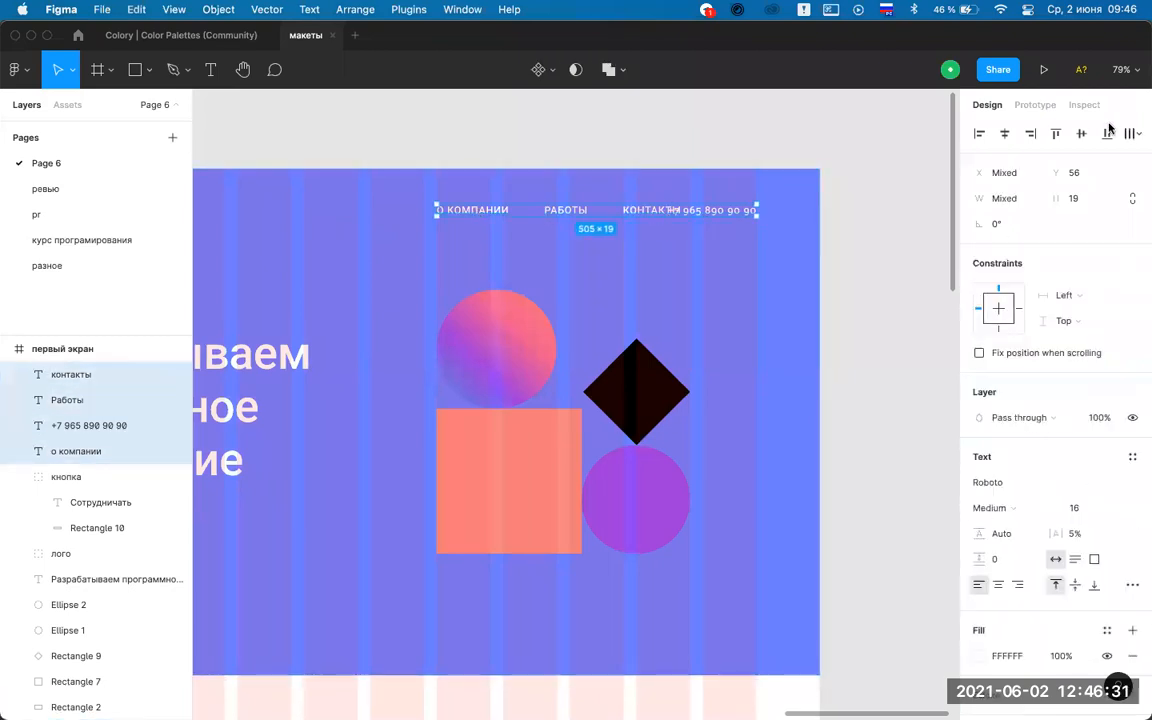
click(1139, 135)
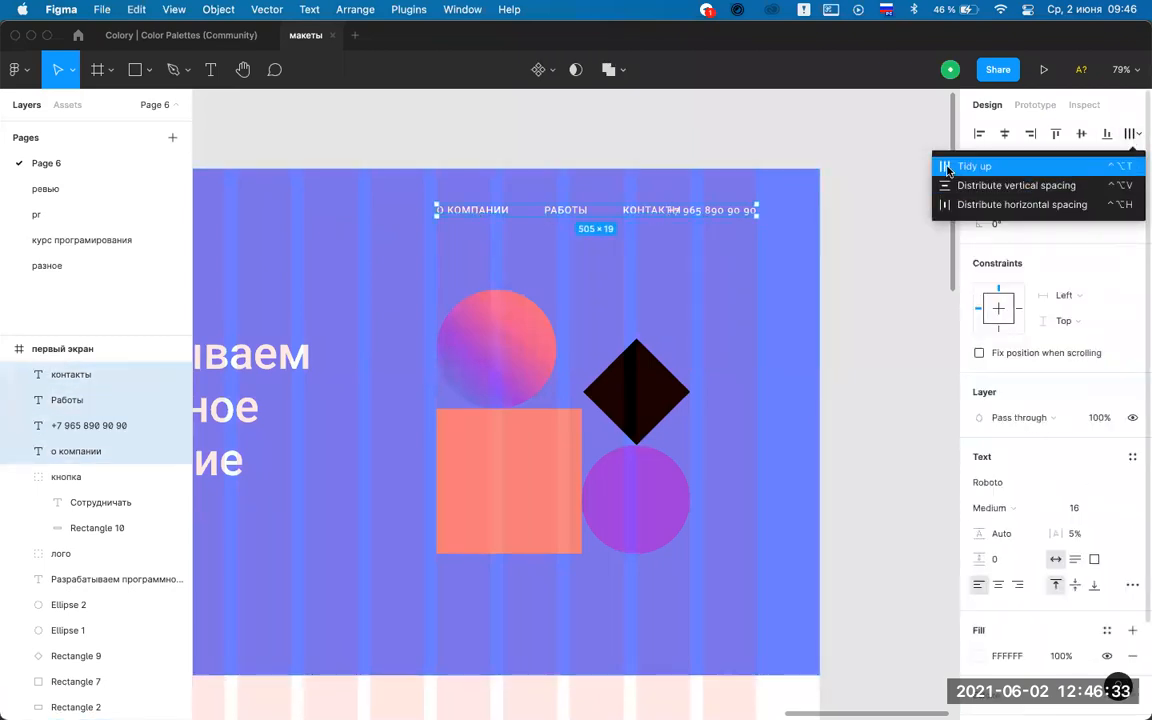
click(946, 165)
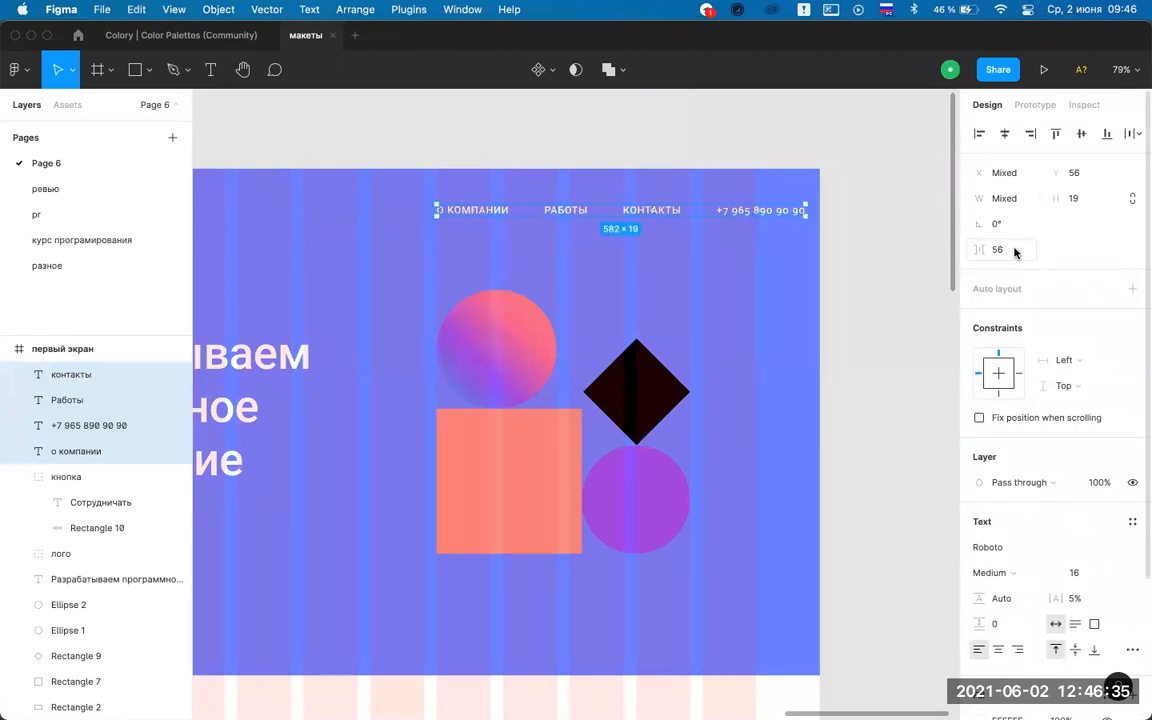
scroll(703, 199, up, 5)
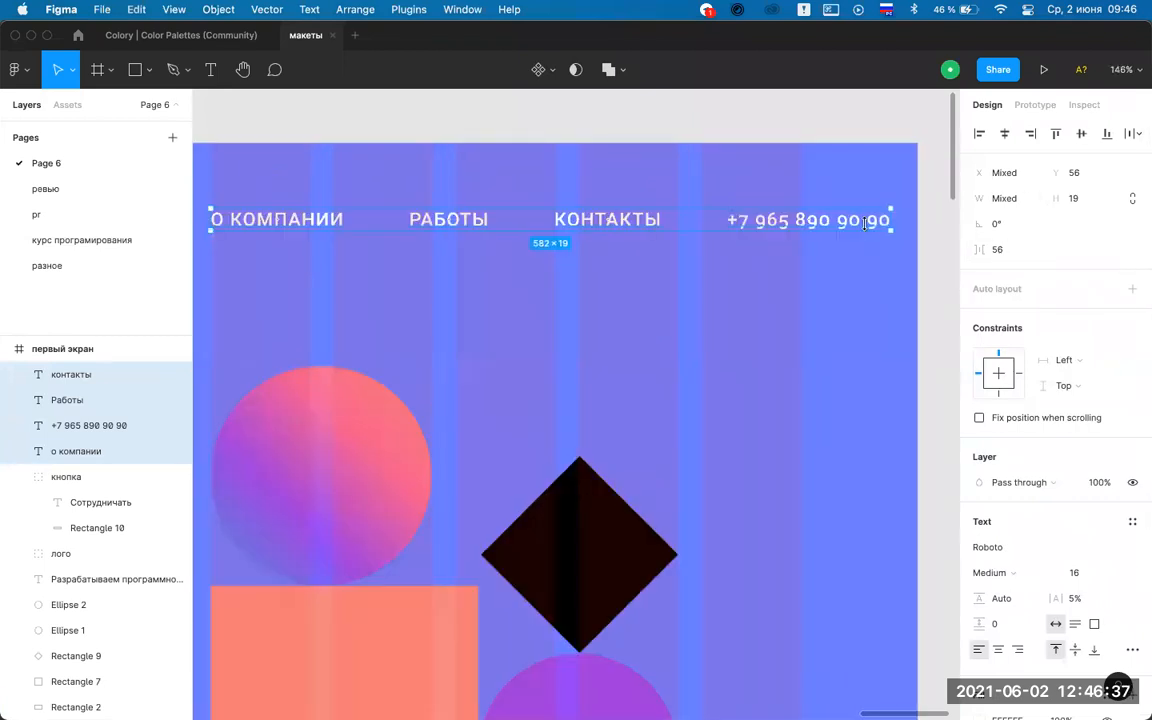
scroll(784, 232, right, 3)
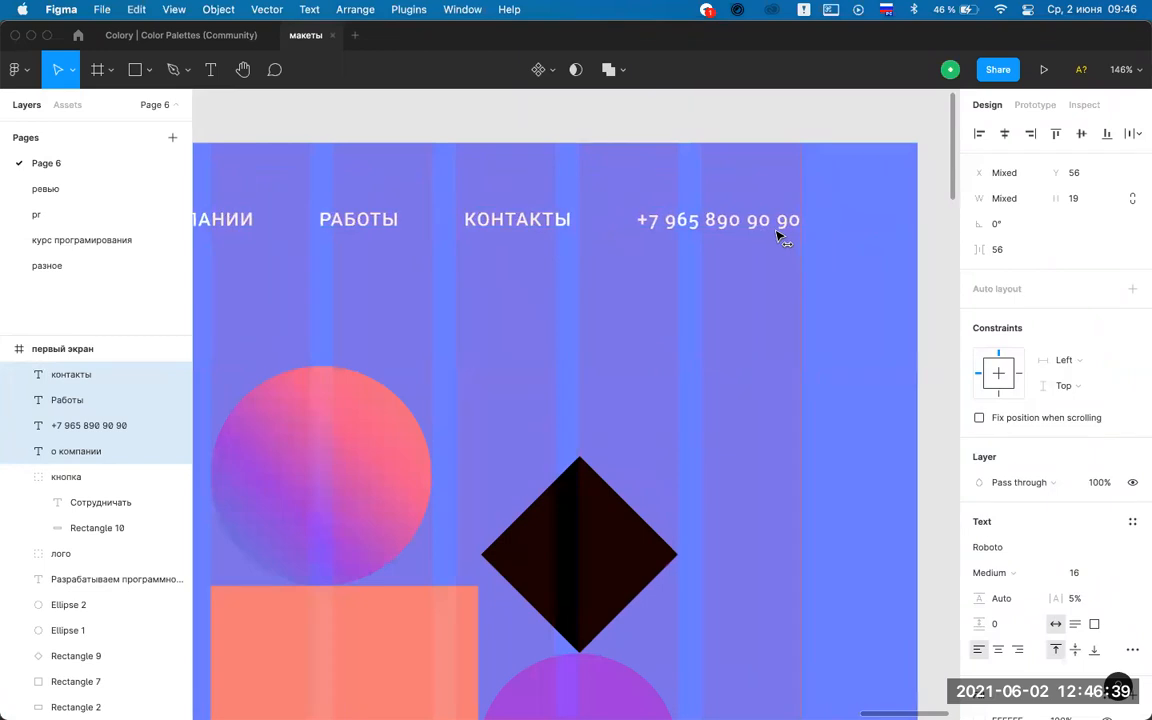
scroll(784, 123, down, 5)
click(638, 185)
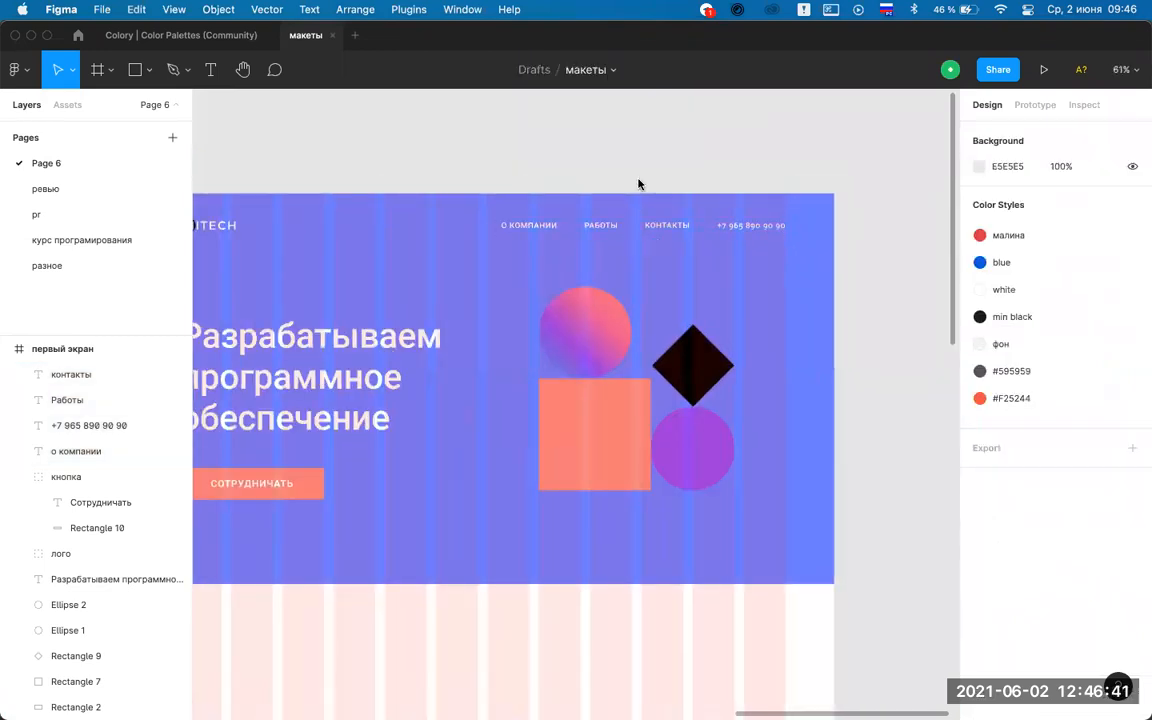
Nudge the five decorative shapes slightly lower in the hero frame.
scroll(638, 185, down, 1)
scroll(638, 184, up, 3)
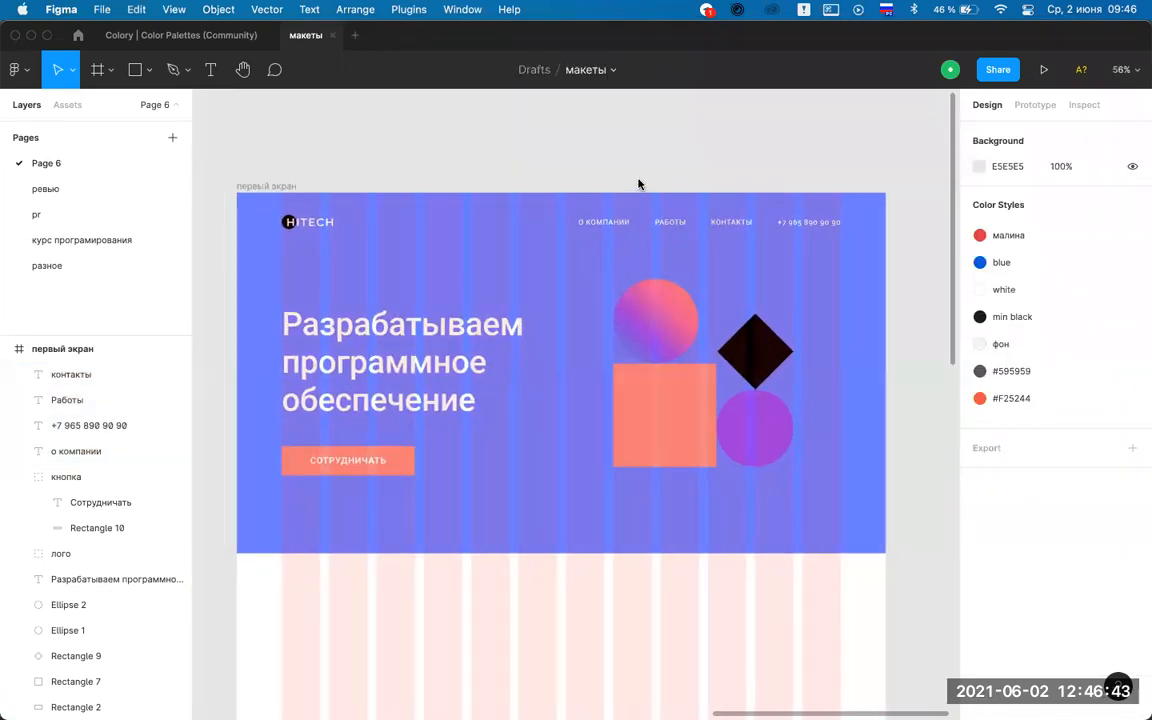
scroll(638, 184, down, 1)
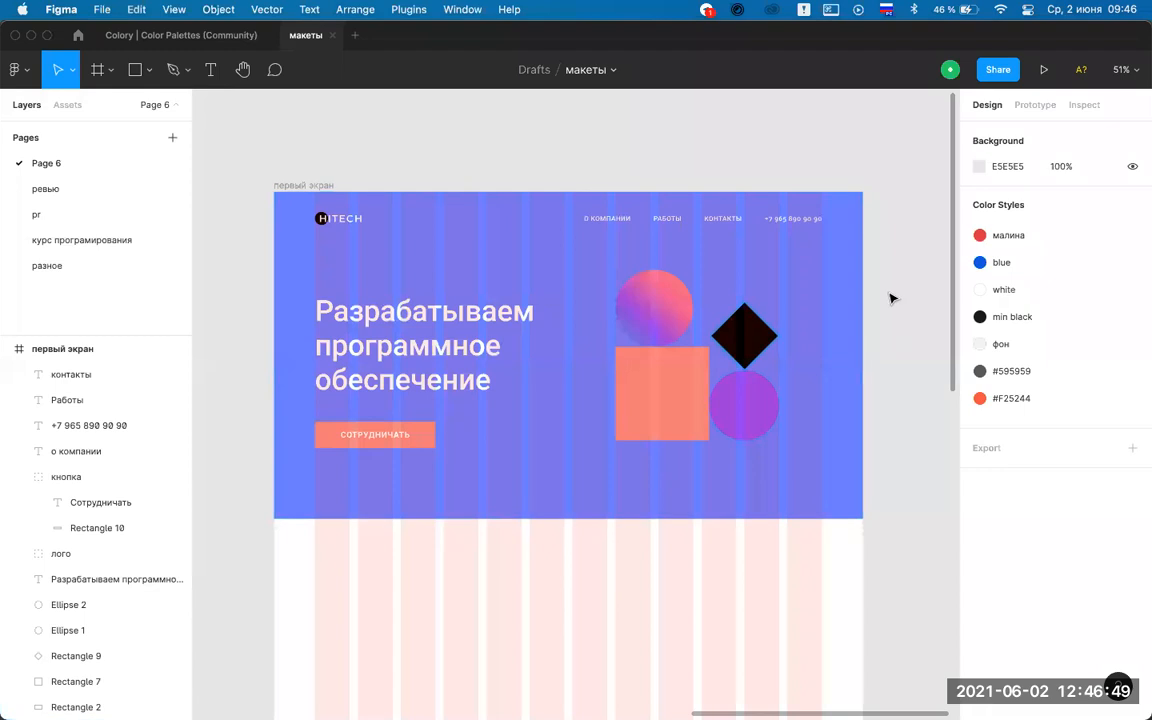
drag(790, 255, 576, 491)
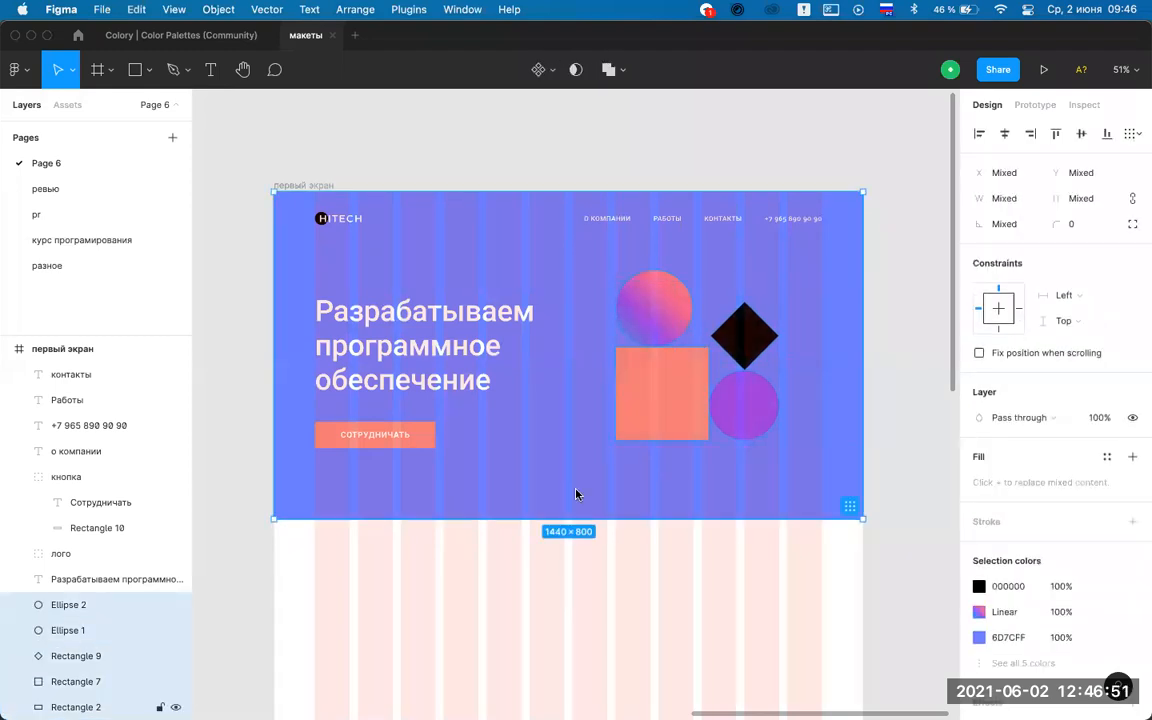
key(shift+Down)
key(shift+Down)
key(shift+Down)
key(shift+Down)
key(shift+Down)
key(shift+Up)
key(shift+Up)
Nudge the headline and СОТРУДНИЧАТЬ button down a little.
drag(226, 319, 466, 478)
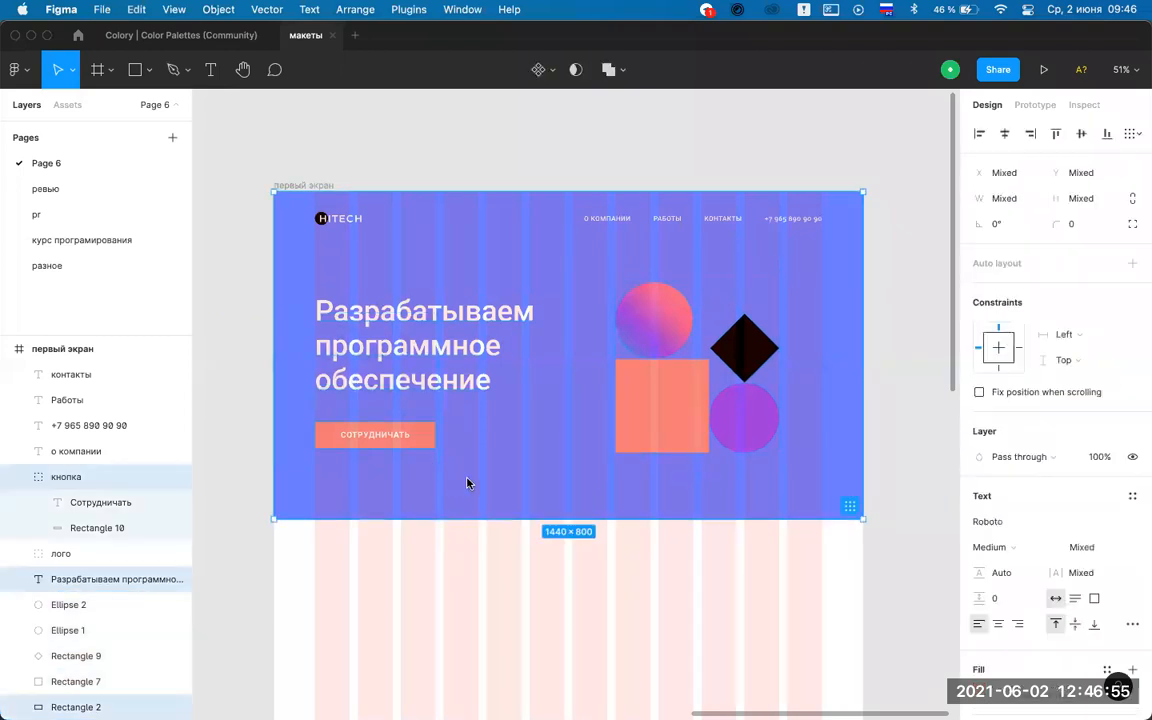
key(shift+Down)
key(shift+Down)
key(shift+Up)
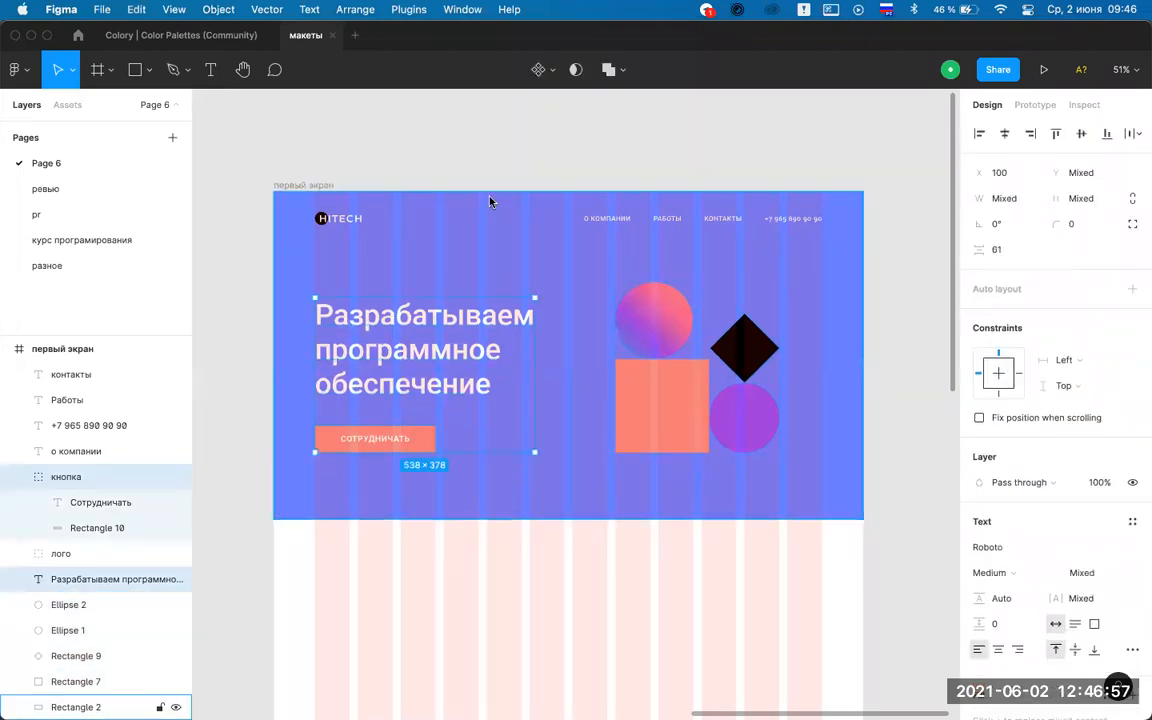
click(470, 155)
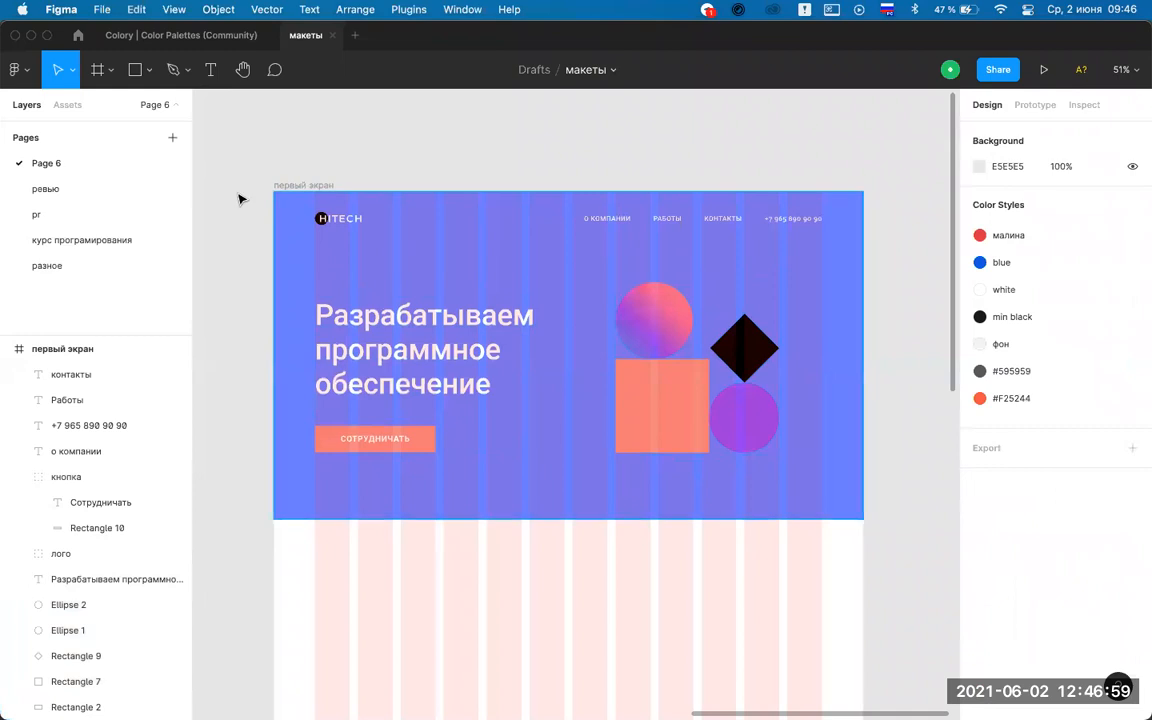
Hide the column layout grid of the первый экран frame.
click(288, 189)
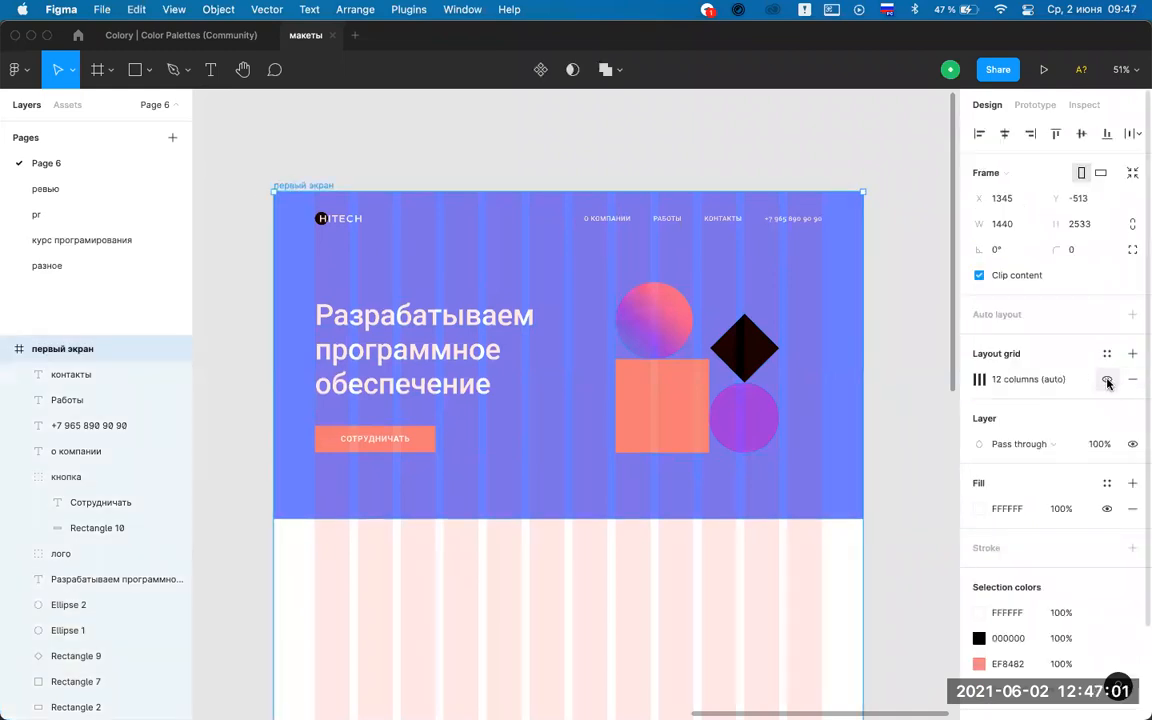
click(1107, 379)
key(Escape)
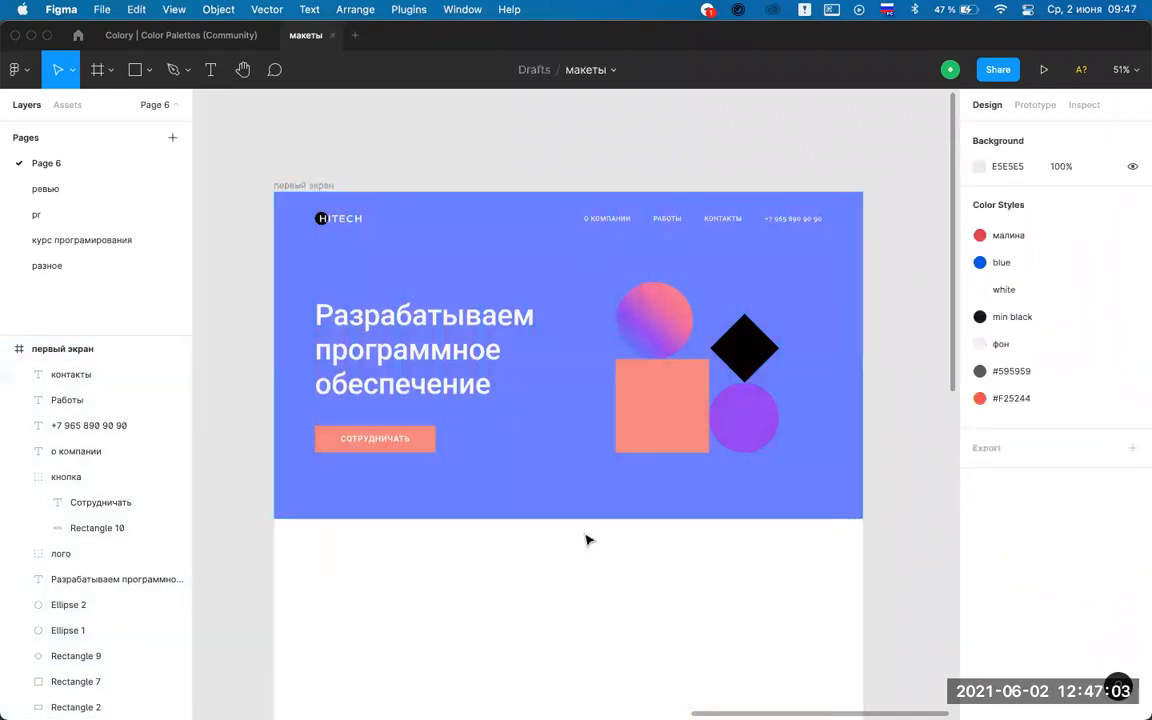
scroll(587, 540, up, 2)
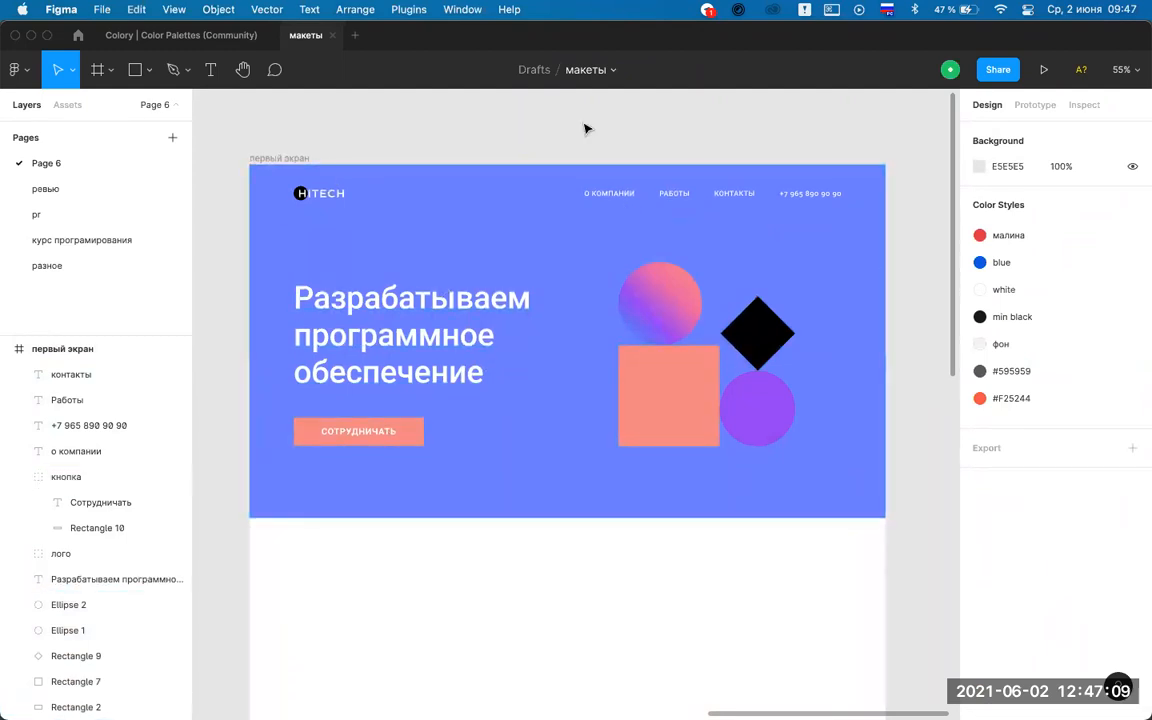
scroll(587, 129, down, 5)
scroll(587, 129, up, 5)
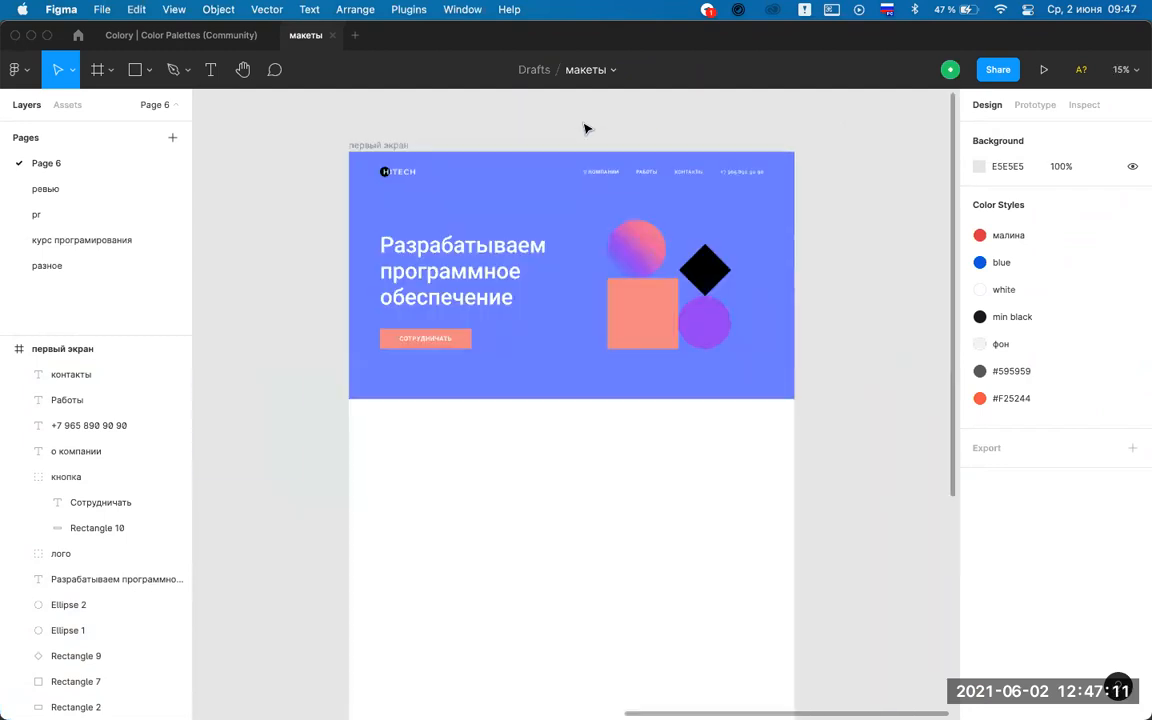
scroll(587, 129, down, 3)
scroll(581, 124, up, 2)
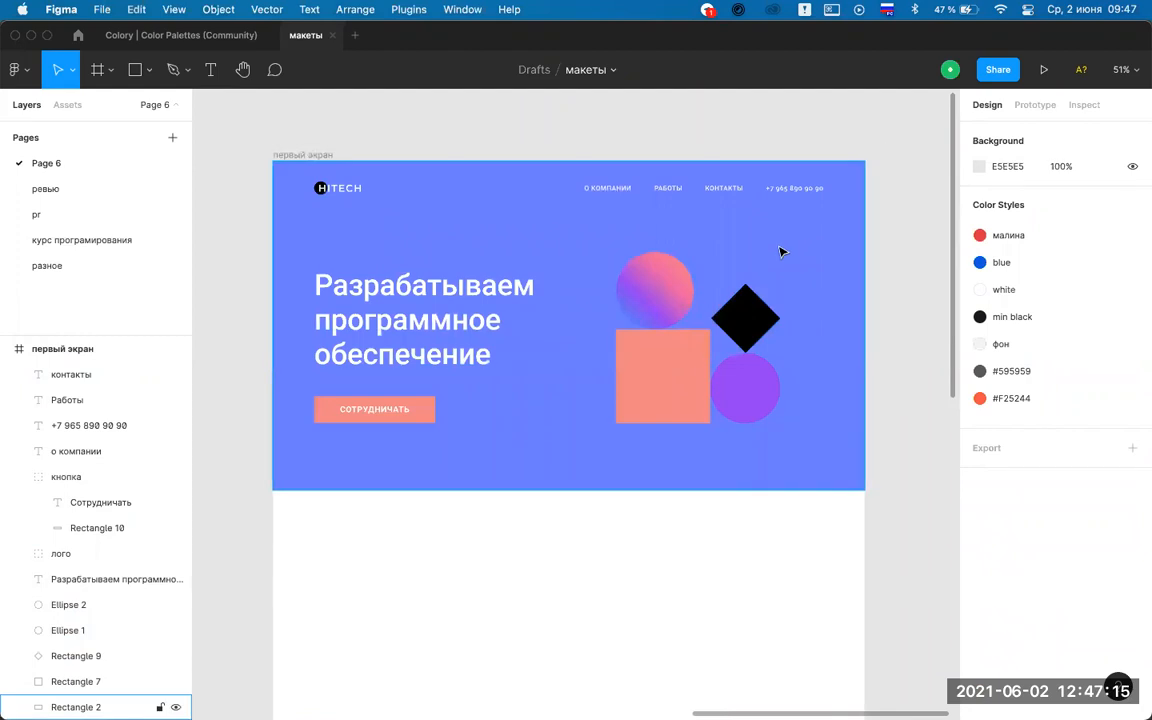
mouse_move(370, 698)
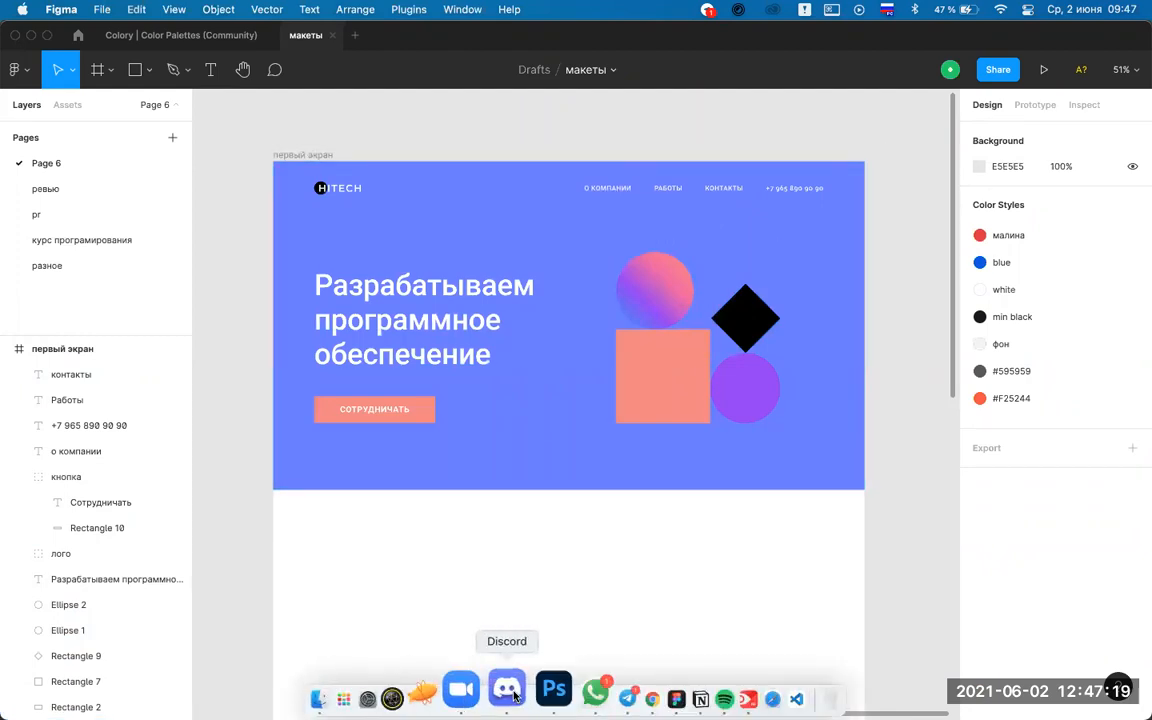
scroll(540, 556, down, 5)
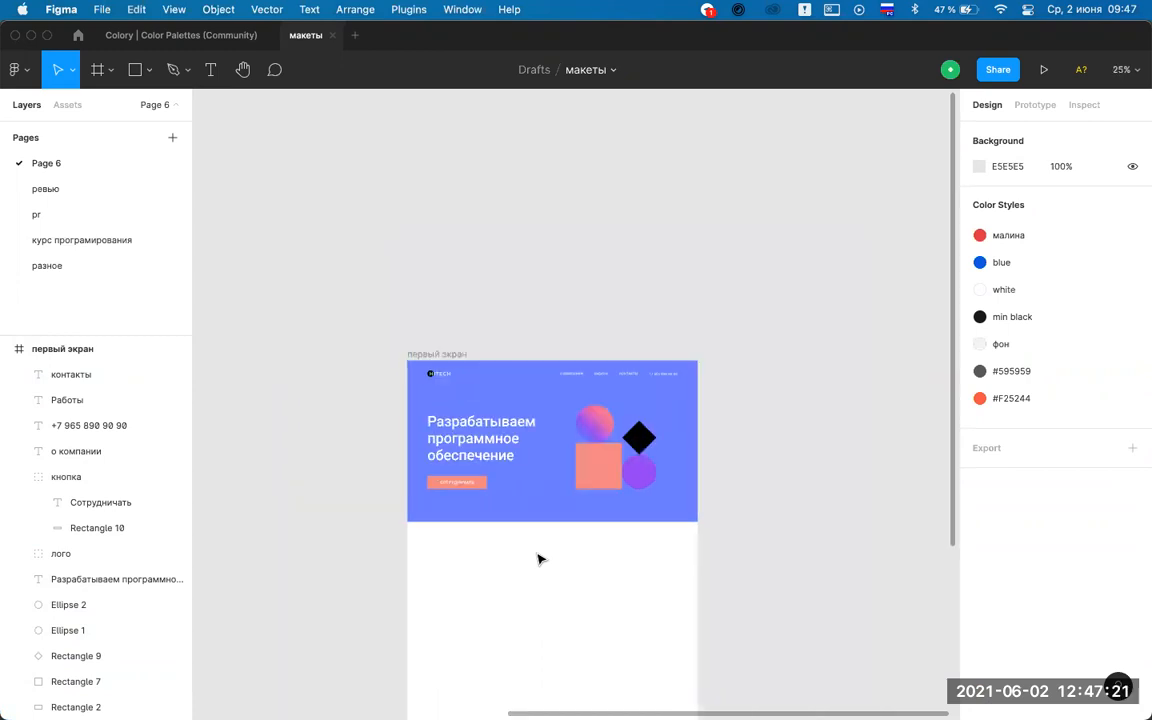
scroll(538, 558, up, 3)
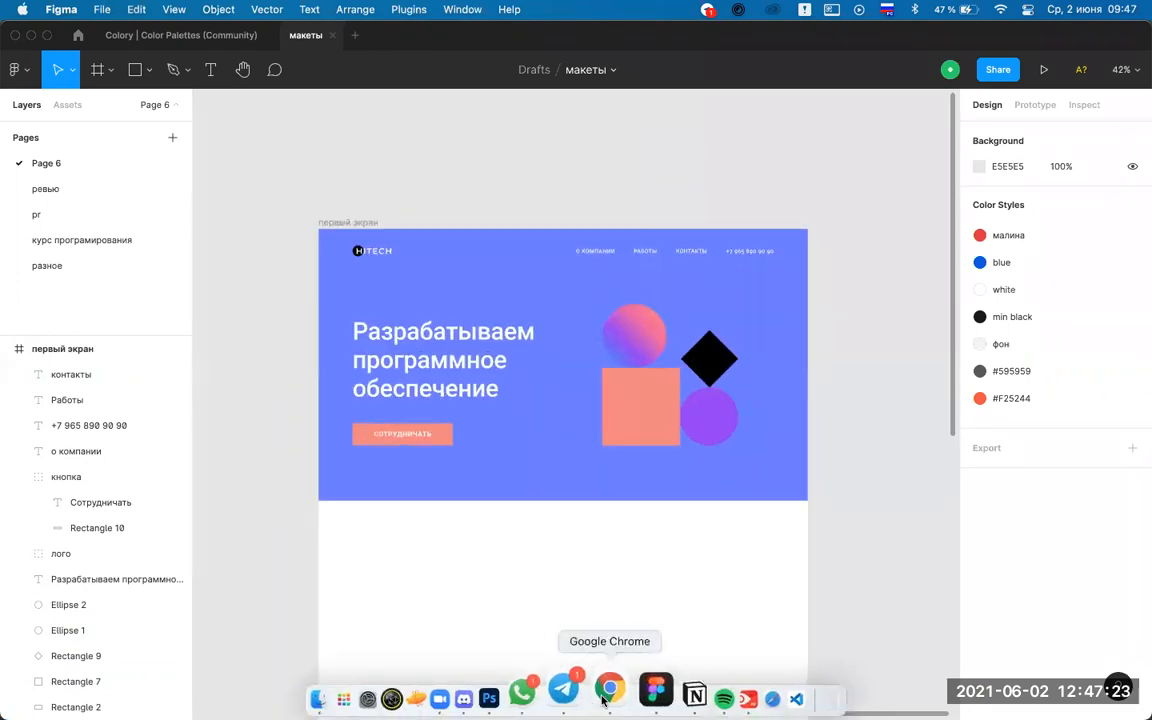
In Chrome, browse the Atolla Custom Skincare example on Land-book and return to the gallery.
click(607, 690)
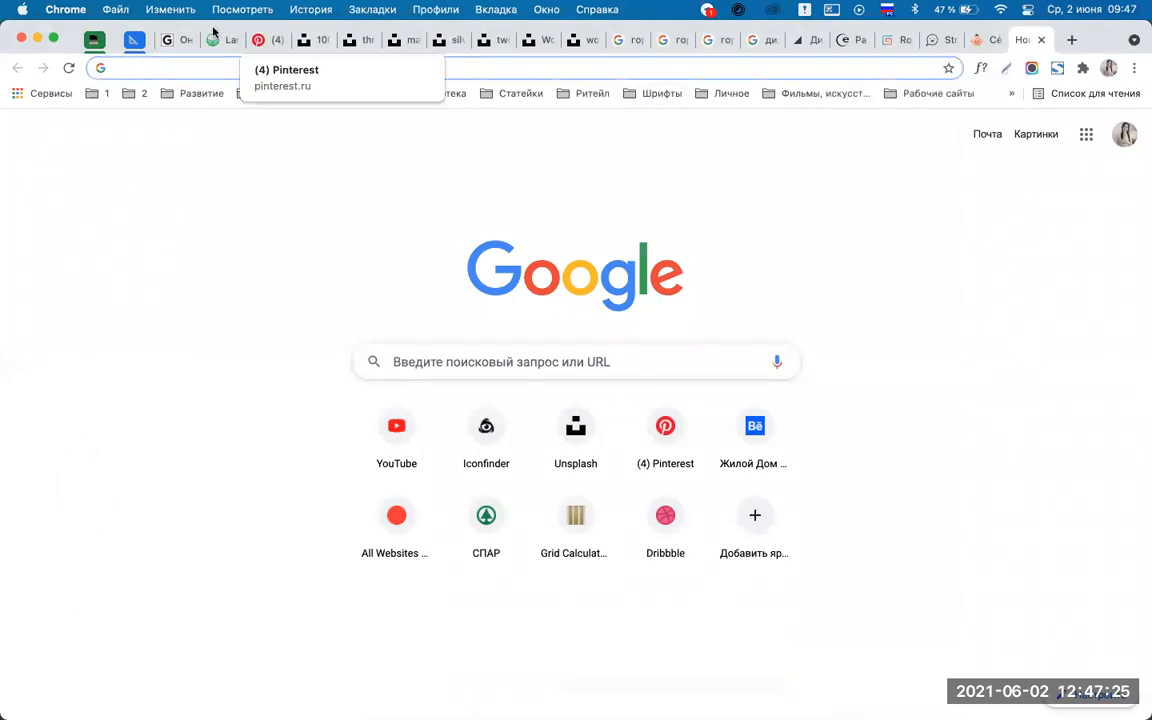
click(216, 42)
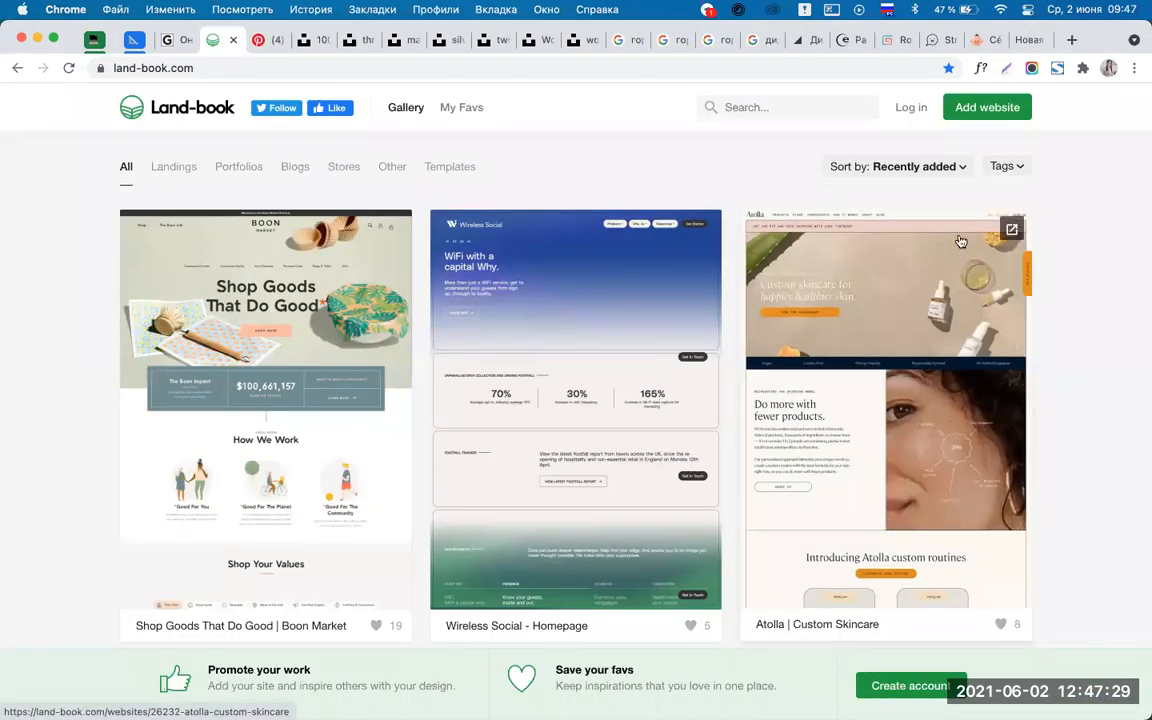
click(851, 296)
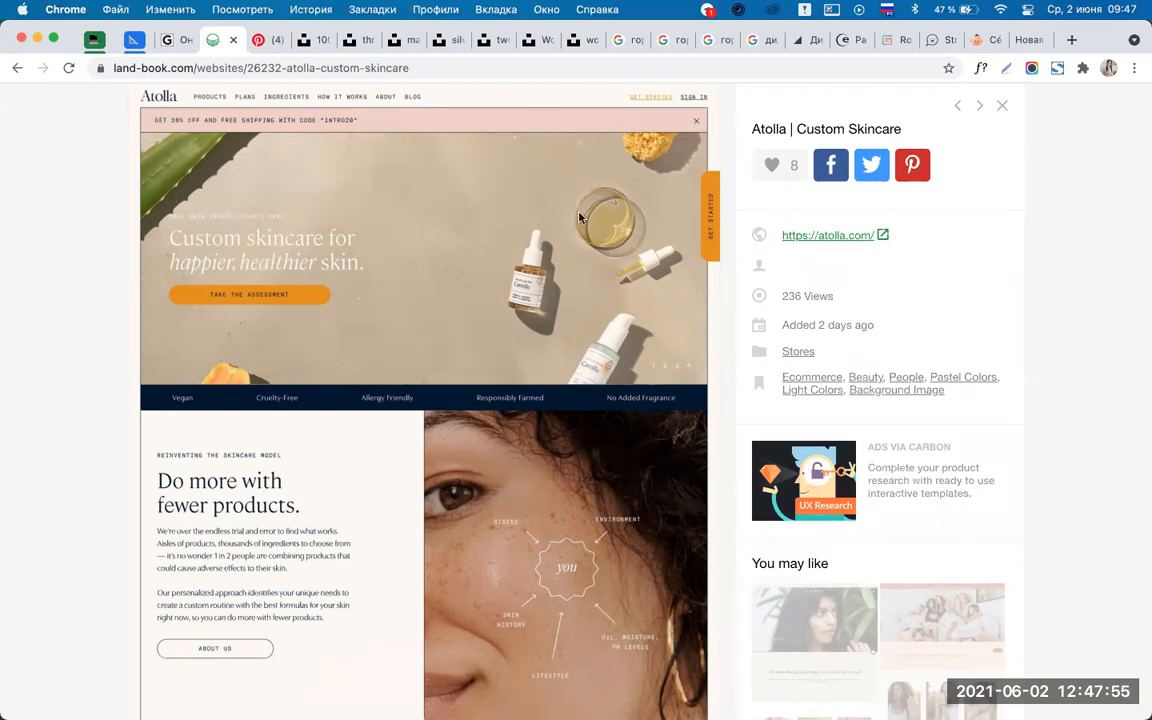
scroll(579, 217, down, 8)
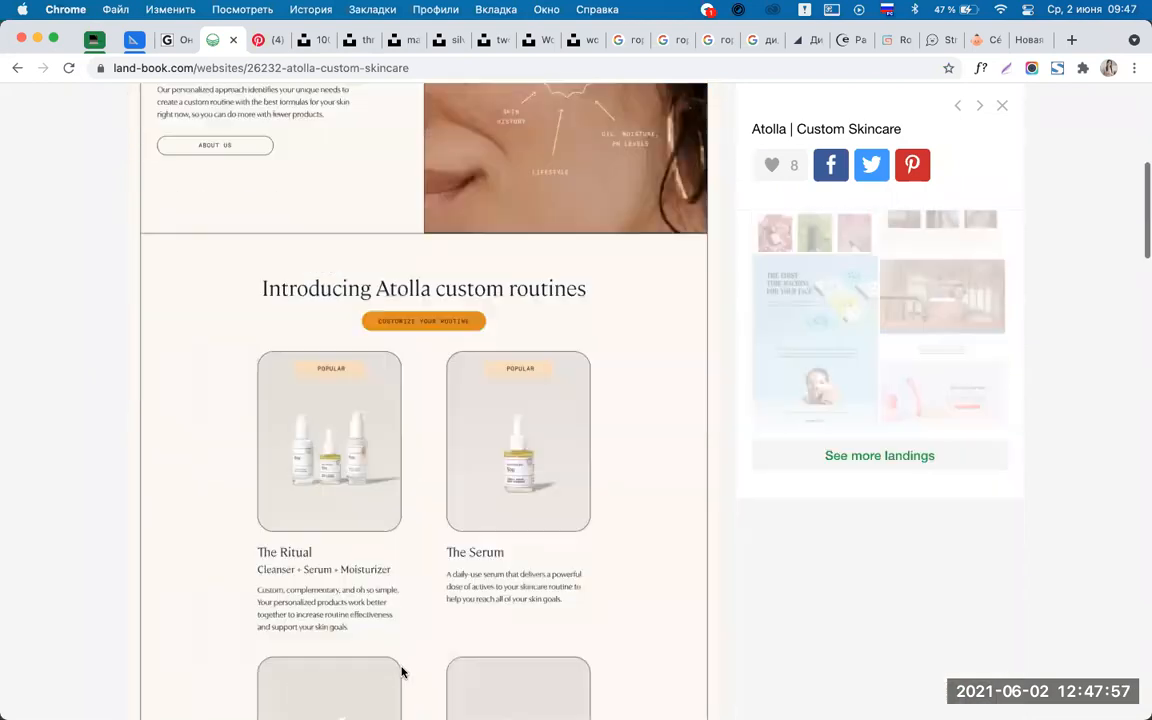
scroll(450, 400, up, 8)
click(17, 67)
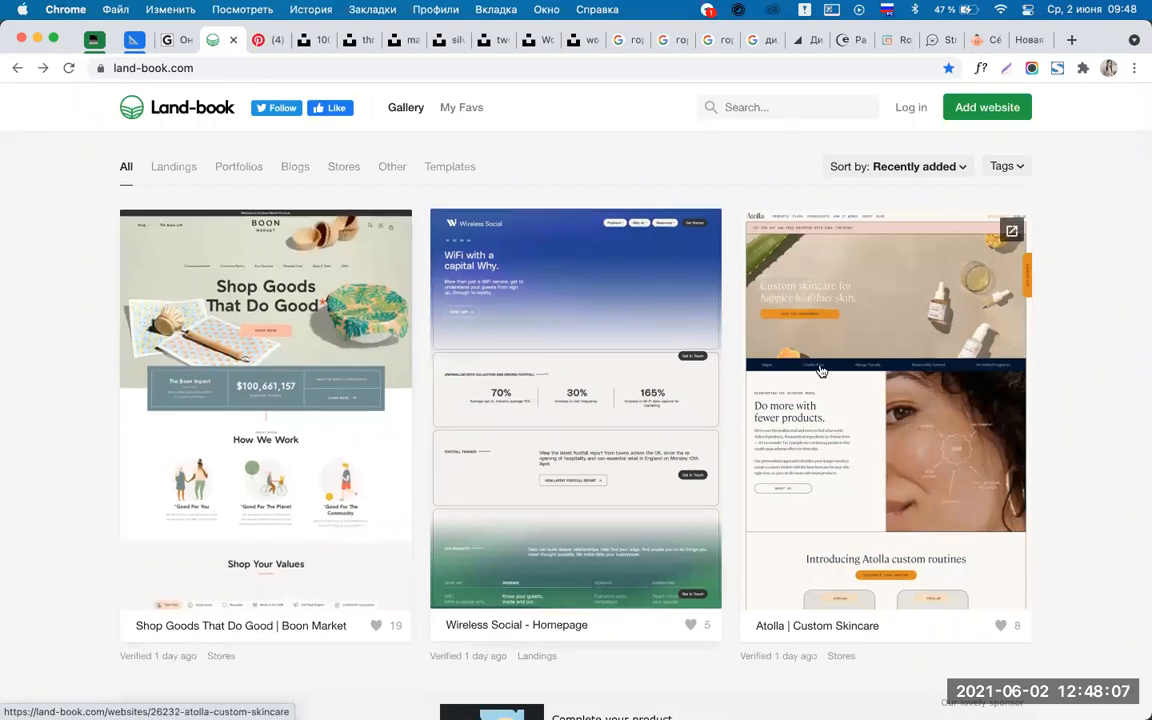
scroll(820, 370, down, 5)
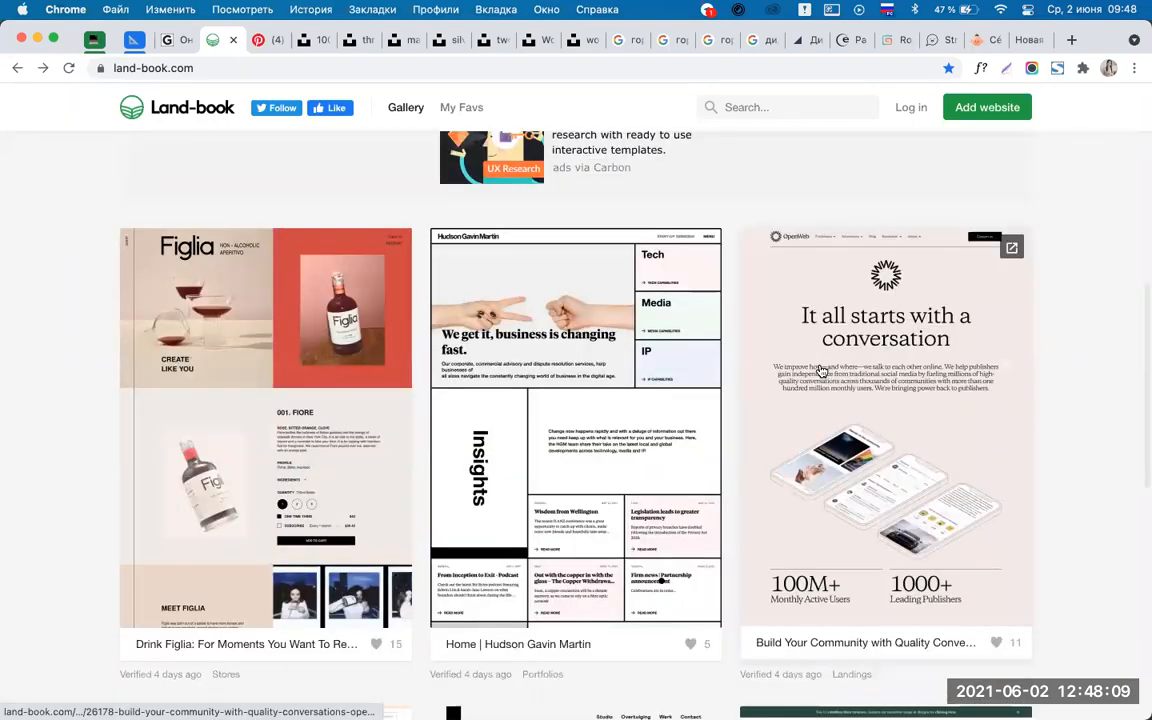
scroll(820, 370, down, 1)
scroll(821, 371, down, 5)
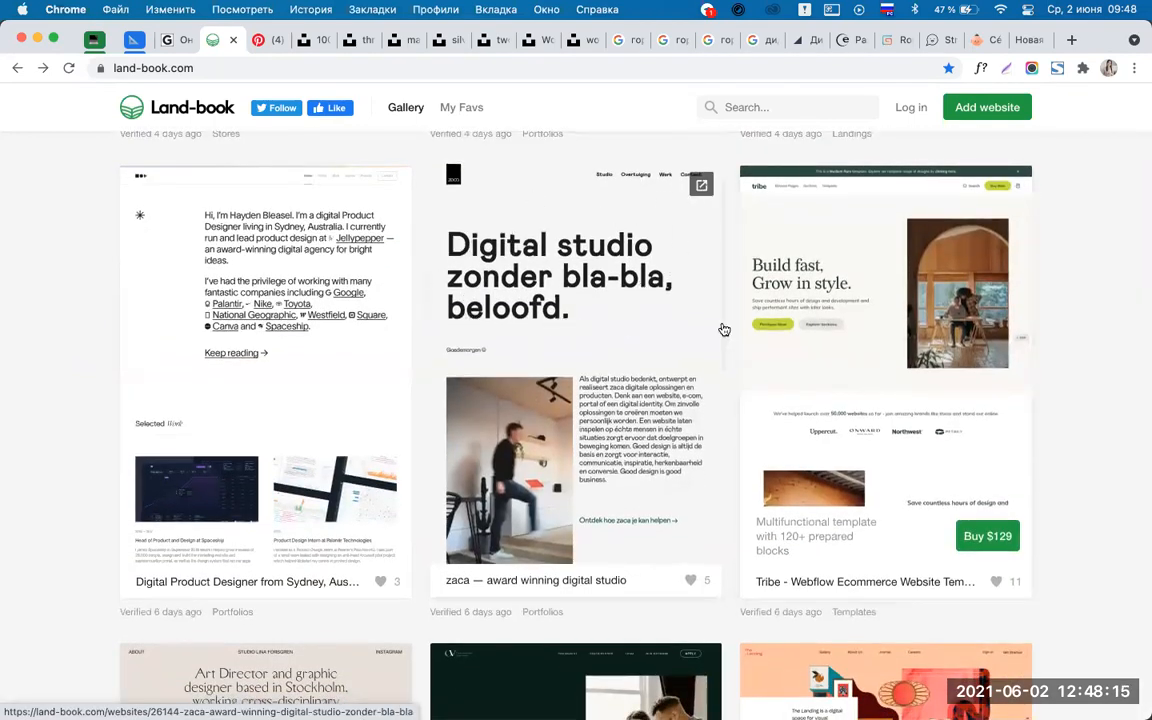
click(894, 308)
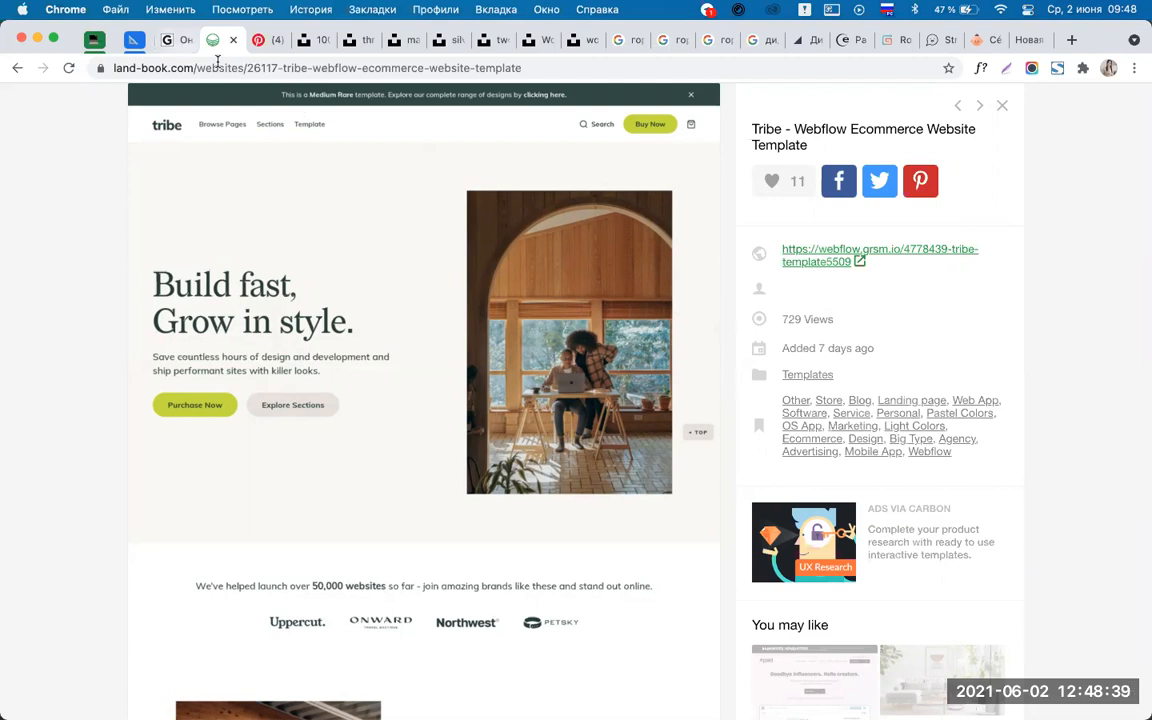
click(16, 68)
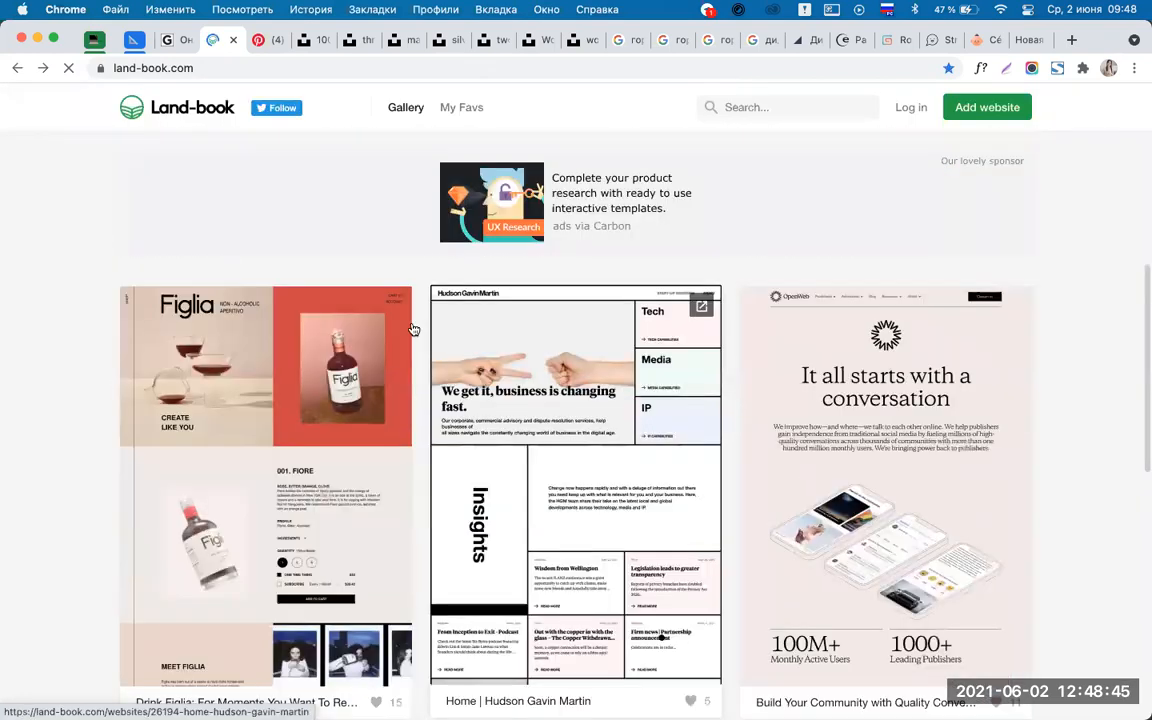
scroll(760, 370, down, 8)
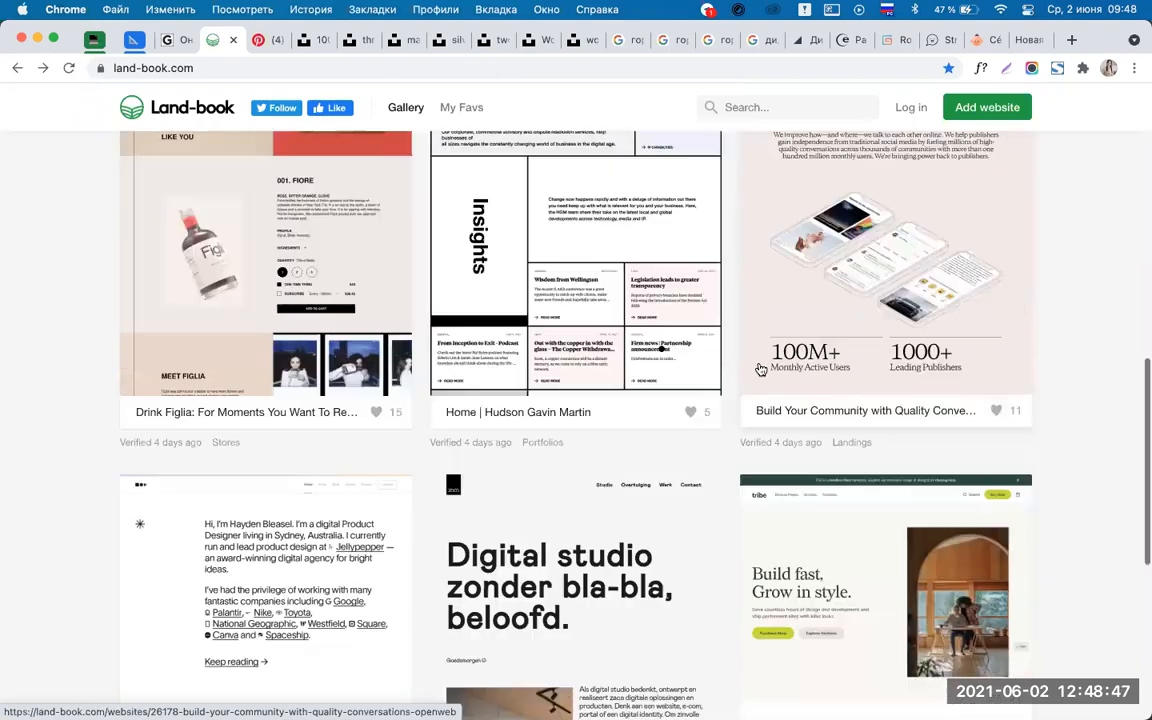
scroll(760, 370, down, 3)
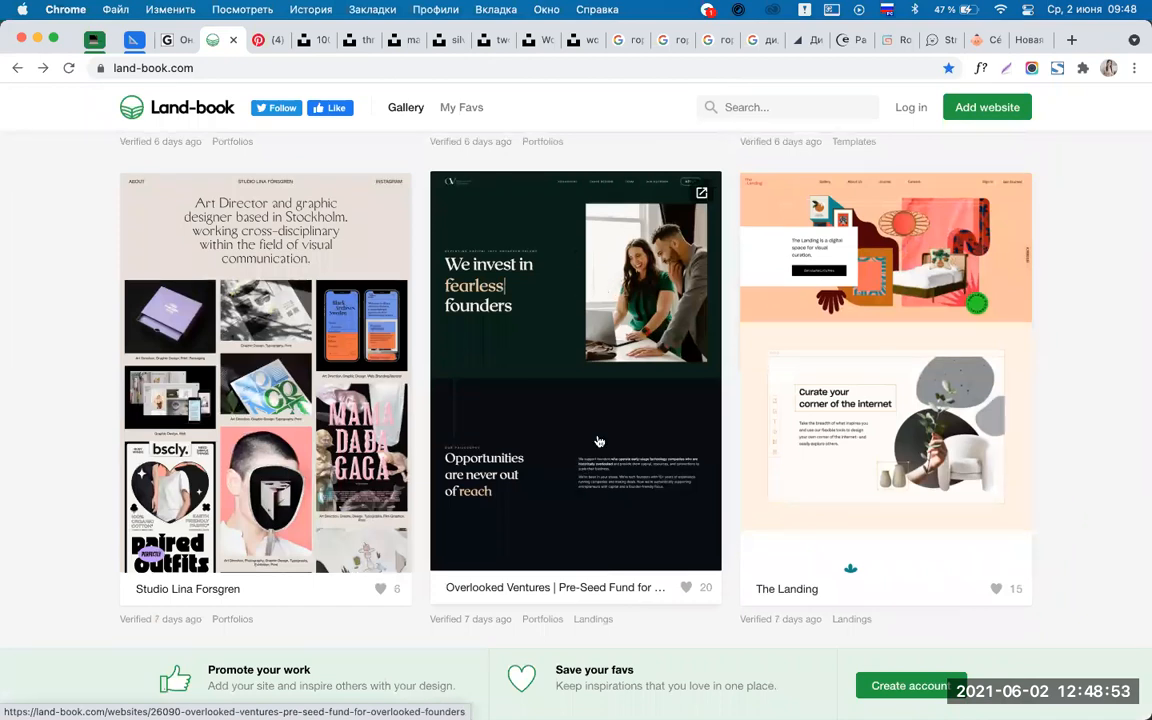
scroll(597, 442, down, 4)
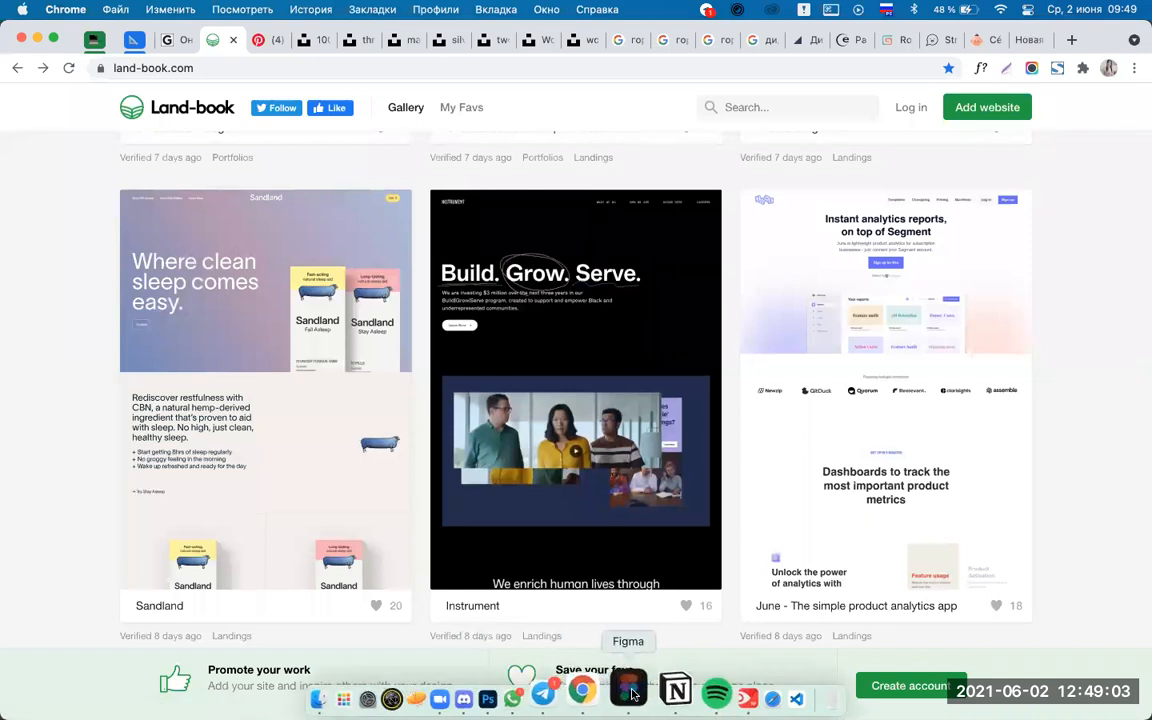
Return to Figma to view the finished первый экран hero frame.
click(628, 688)
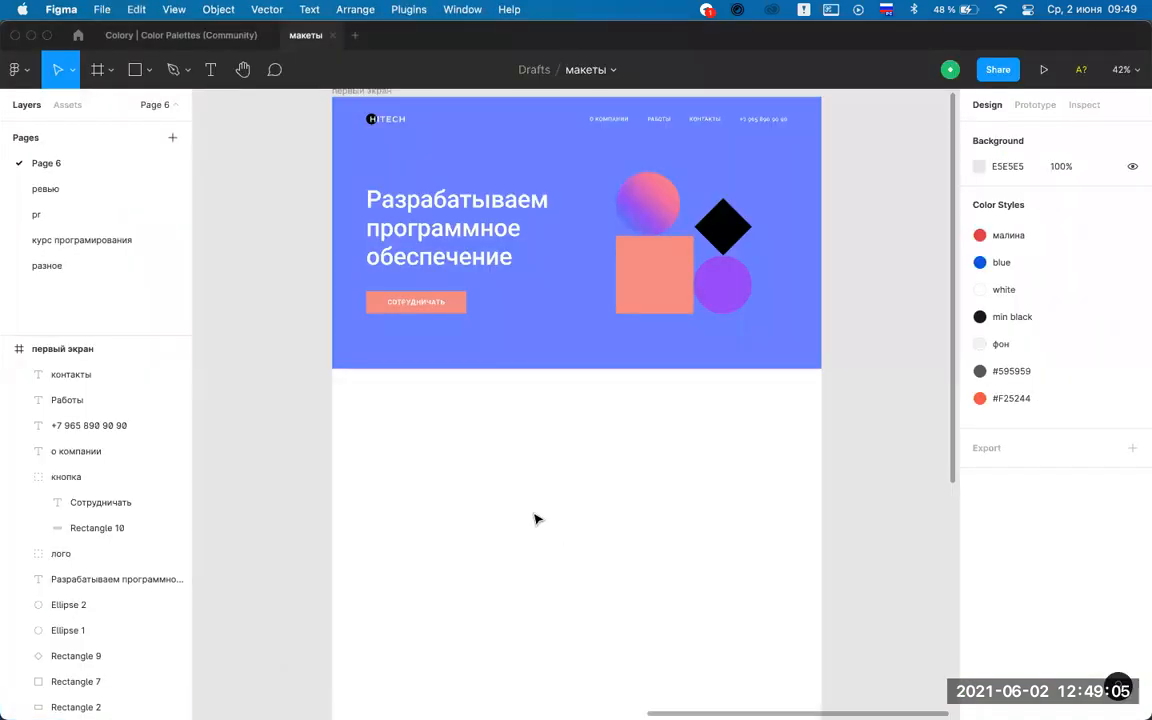
mouse_move(556, 703)
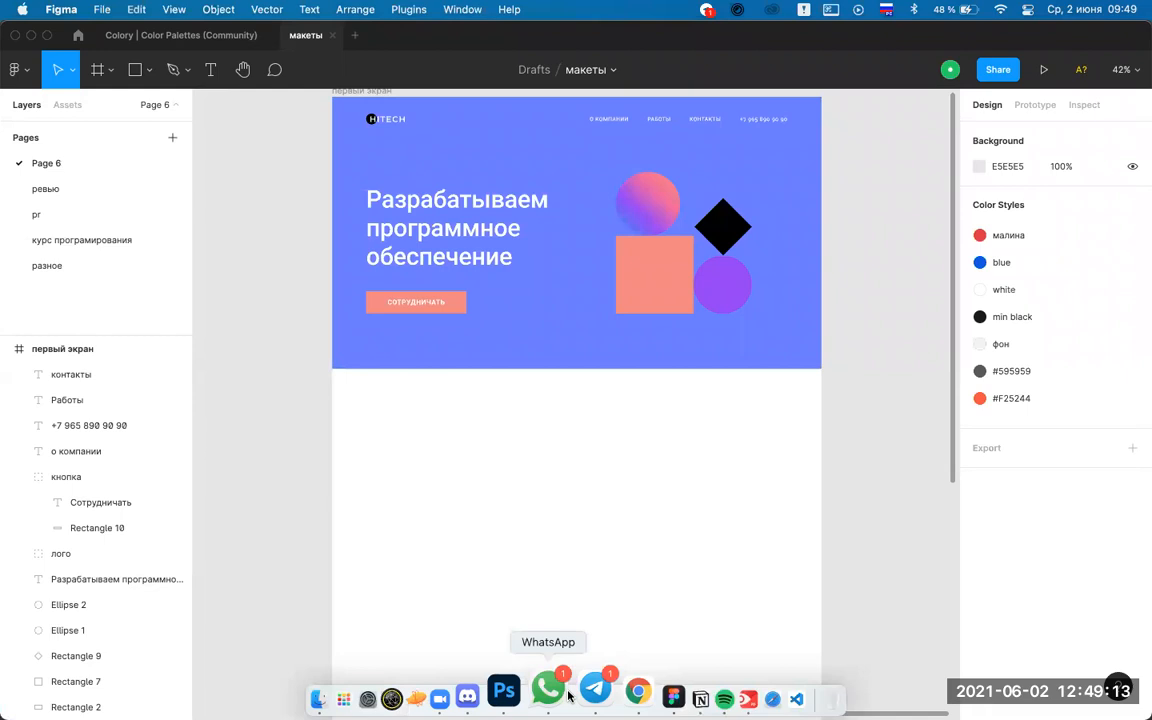
Switch to Chrome and browse the Land-book gallery of website examples.
click(607, 693)
scroll(1069, 383, down, 5)
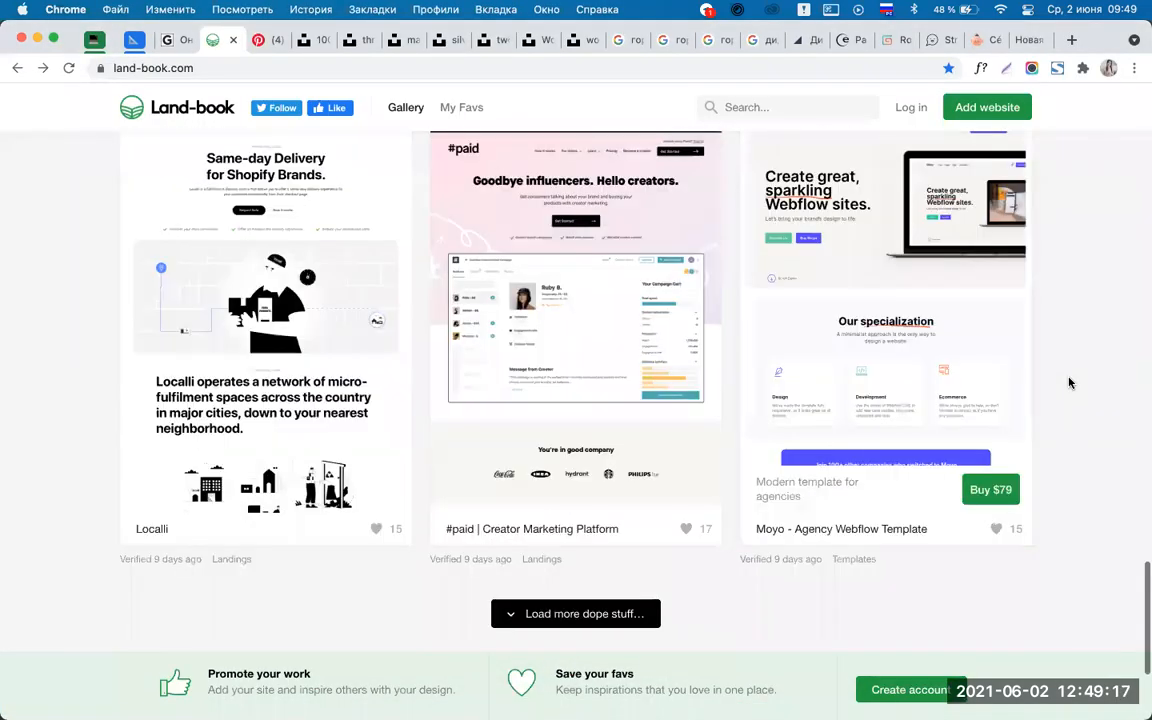
scroll(1069, 383, up, 2)
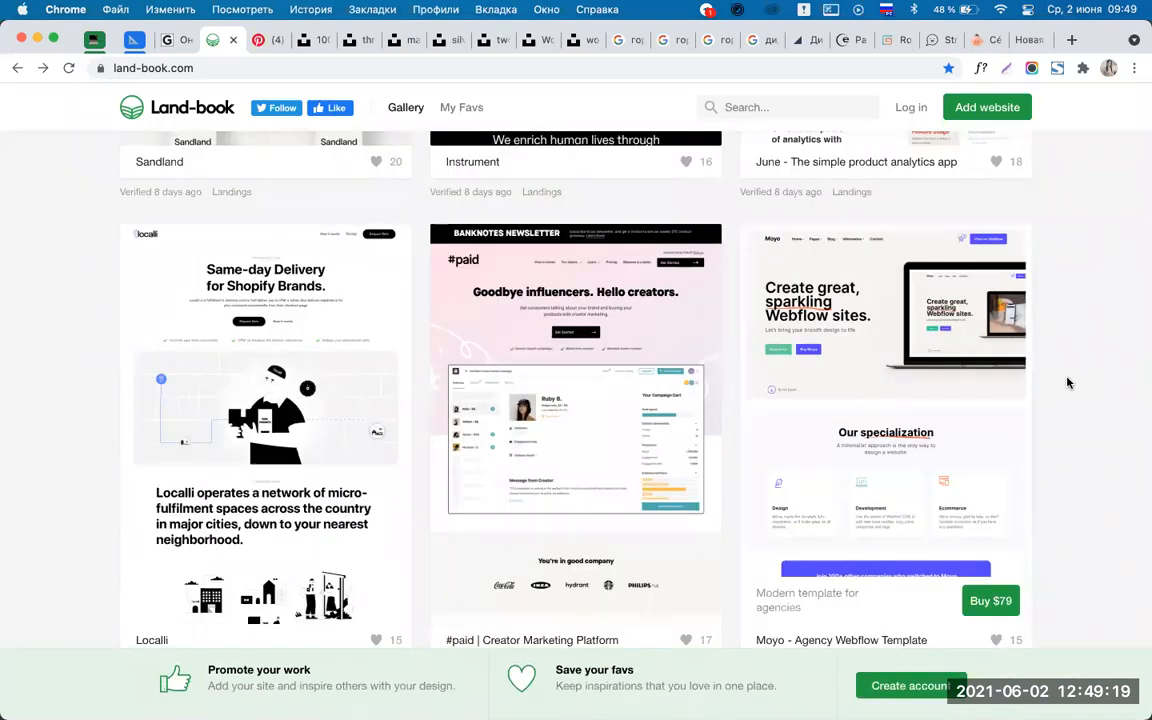
scroll(1067, 383, down, 5)
scroll(1067, 383, up, 20)
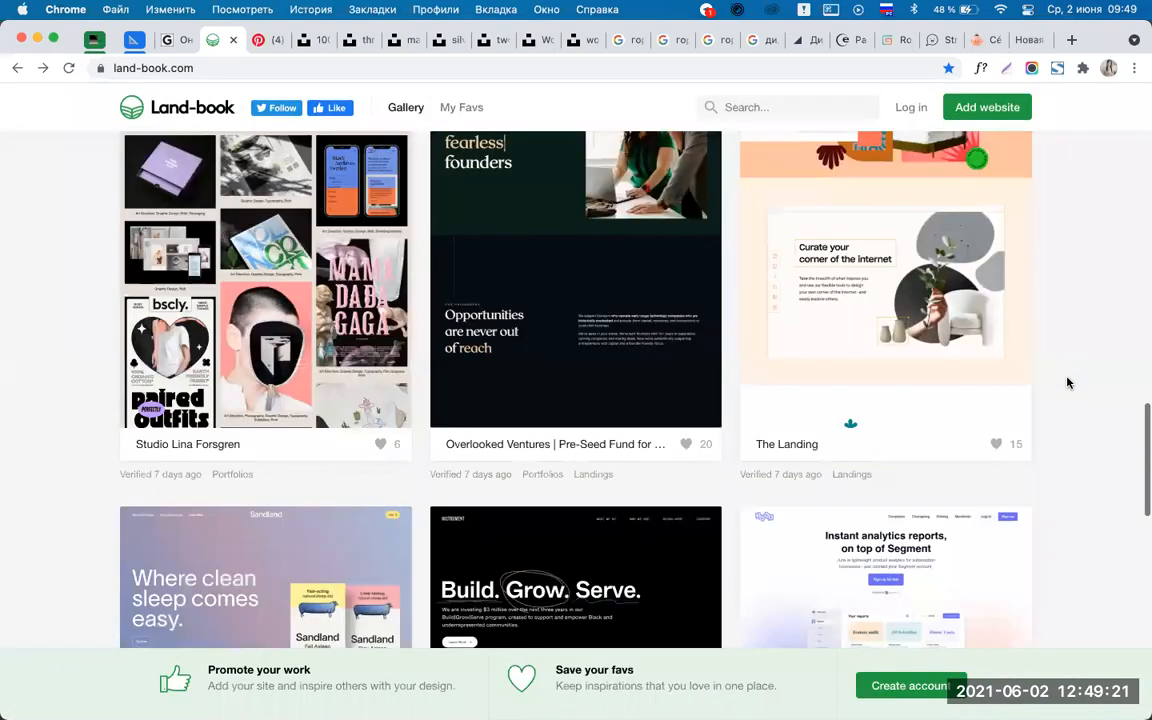